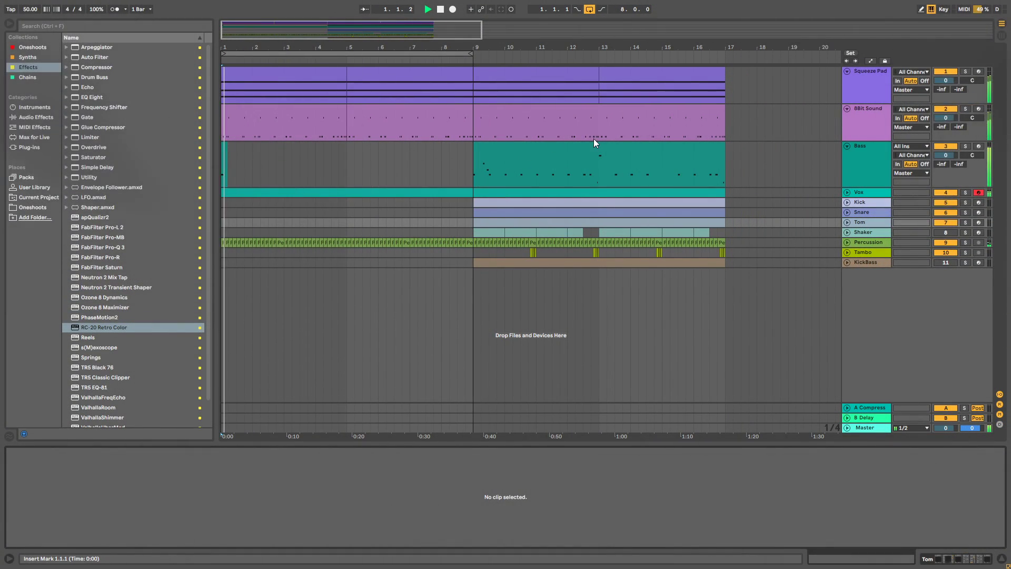
Extend the arrangement loop's end to bar 17 and fold the Bass track.
{"action": "left_click_drag", "start_coordinate": [472, 53], "coordinate": [725, 66]}
{"action": "left_click", "coordinate": [778, 158]}
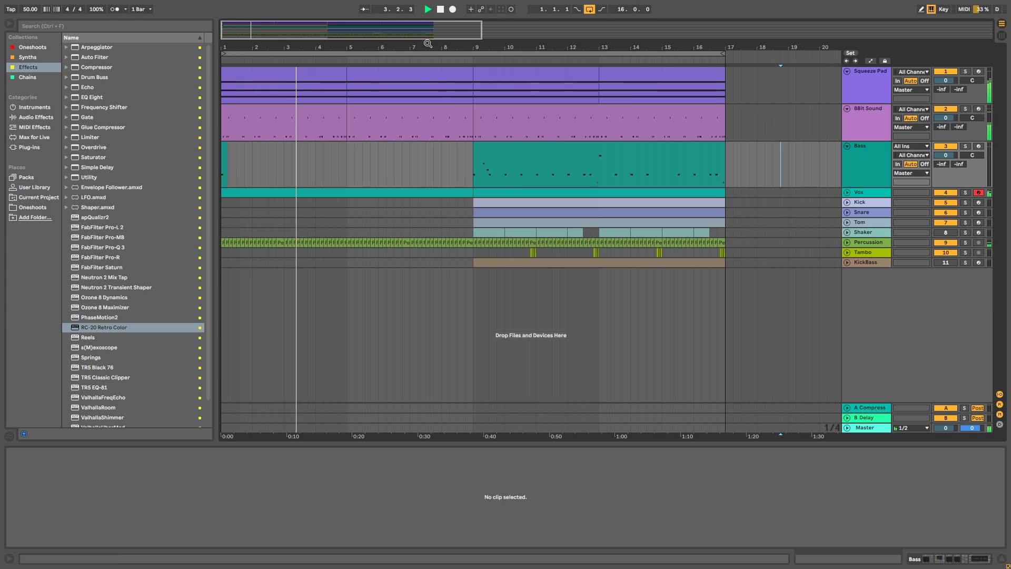
{"action": "left_click_drag", "start_coordinate": [426, 47], "coordinate": [425, 36]}
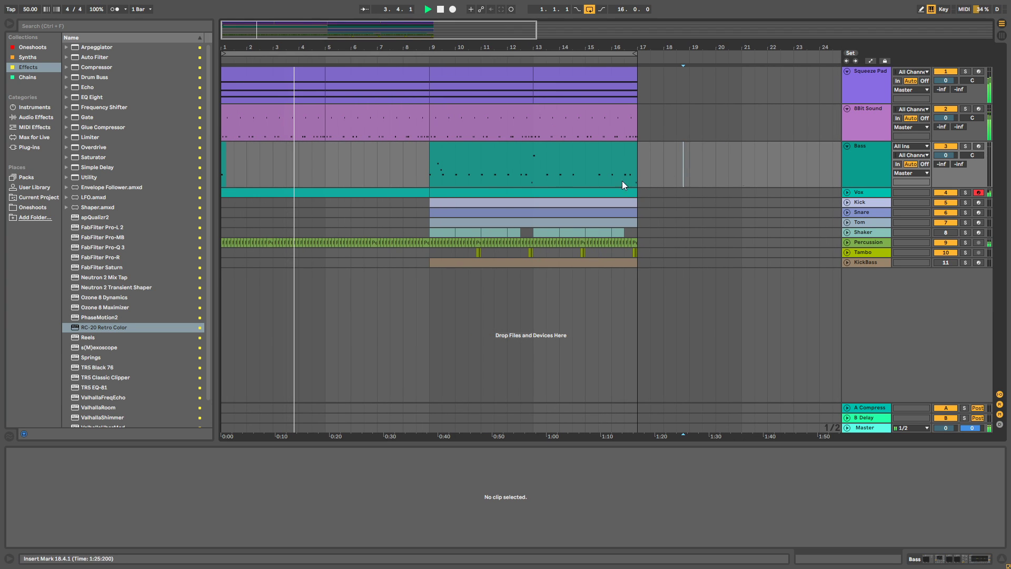
{"action": "left_click", "coordinate": [848, 147]}
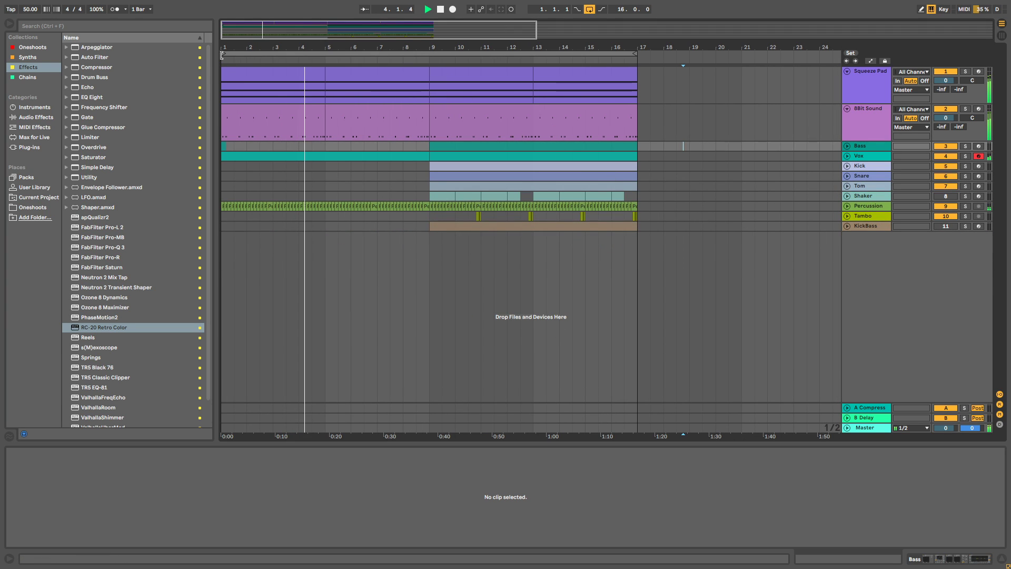
Restrict the arrangement loop to the eight bars from bar 9 to bar 17.
{"action": "left_click_drag", "start_coordinate": [225, 54], "coordinate": [431, 55]}
{"action": "left_click", "coordinate": [440, 70]}
{"action": "left_click", "coordinate": [733, 216]}
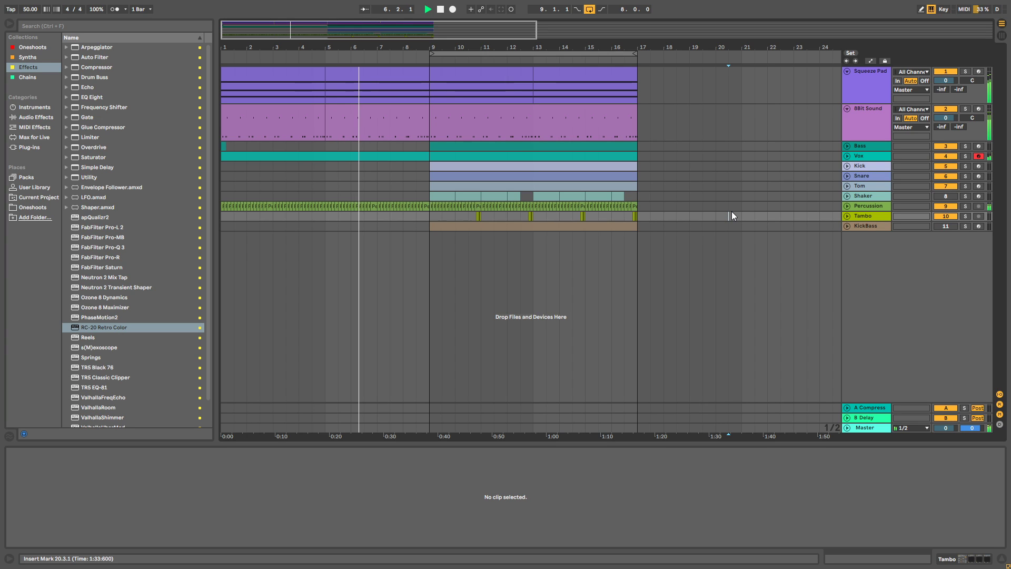
Delete the short stray Bass clip at the arrangement's start and the Percussion hits from 8.4.1 to 8.4.3, just before bar 9.
{"action": "left_click_drag", "start_coordinate": [364, 146], "coordinate": [233, 152]}
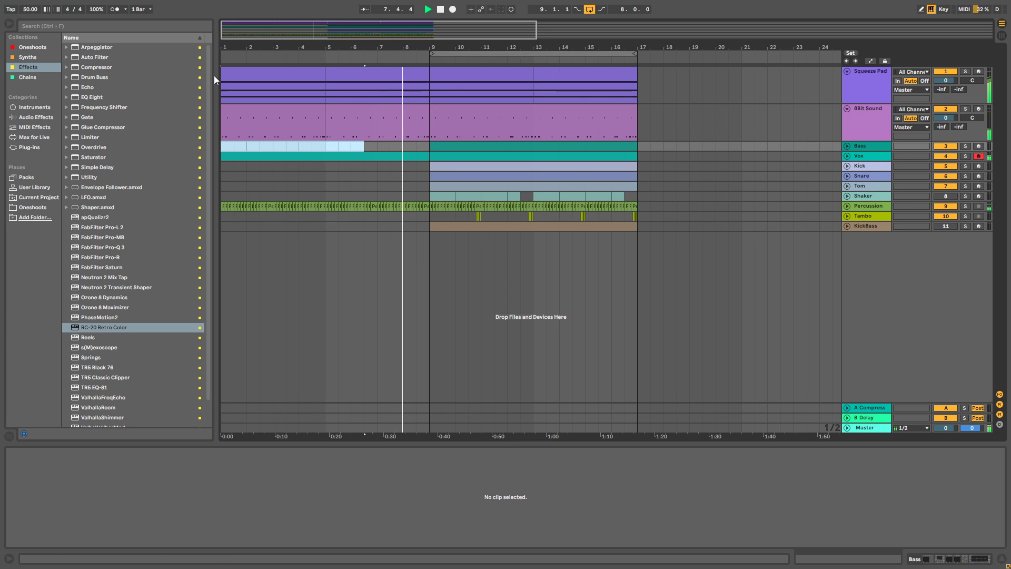
{"action": "left_click_drag", "start_coordinate": [420, 50], "coordinate": [478, 96]}
{"action": "left_click", "coordinate": [847, 205]}
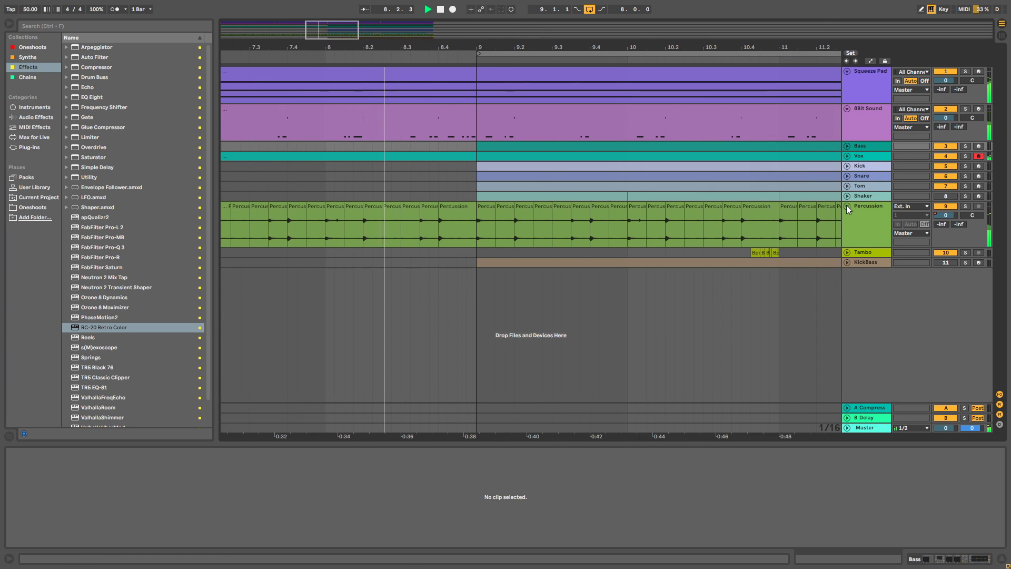
{"action": "left_click", "coordinate": [452, 217]}
{"action": "left_click_drag", "start_coordinate": [456, 204], "coordinate": [443, 203]}
{"action": "left_click_drag", "start_coordinate": [454, 247], "coordinate": [449, 246]}
{"action": "key", "text": "minus"}
{"action": "key", "text": "minus"}
{"action": "key", "text": "minus"}
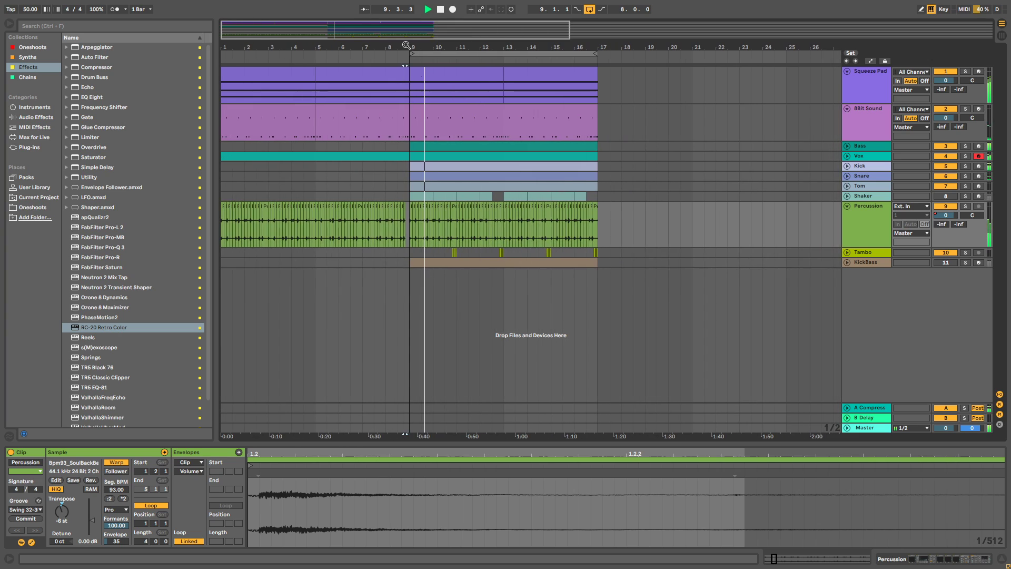
Show the Bass track's device chain and unfold the Bass and Kick tracks in the arrangement.
{"action": "left_click", "coordinate": [861, 144]}
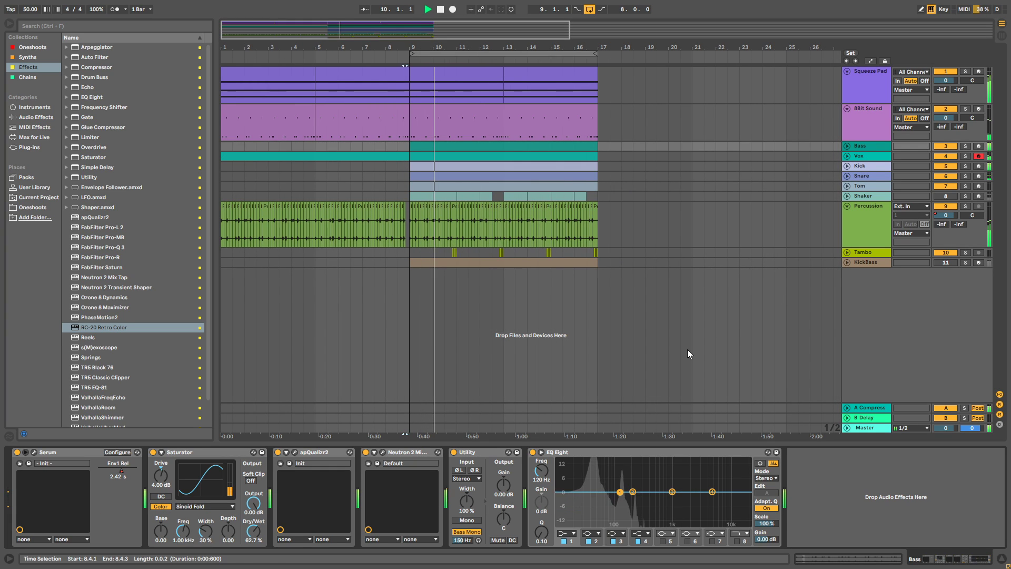
{"action": "scroll", "coordinate": [117, 203], "scroll_direction": "down", "scroll_amount": 2}
{"action": "scroll", "coordinate": [112, 182], "scroll_direction": "up", "scroll_amount": 2}
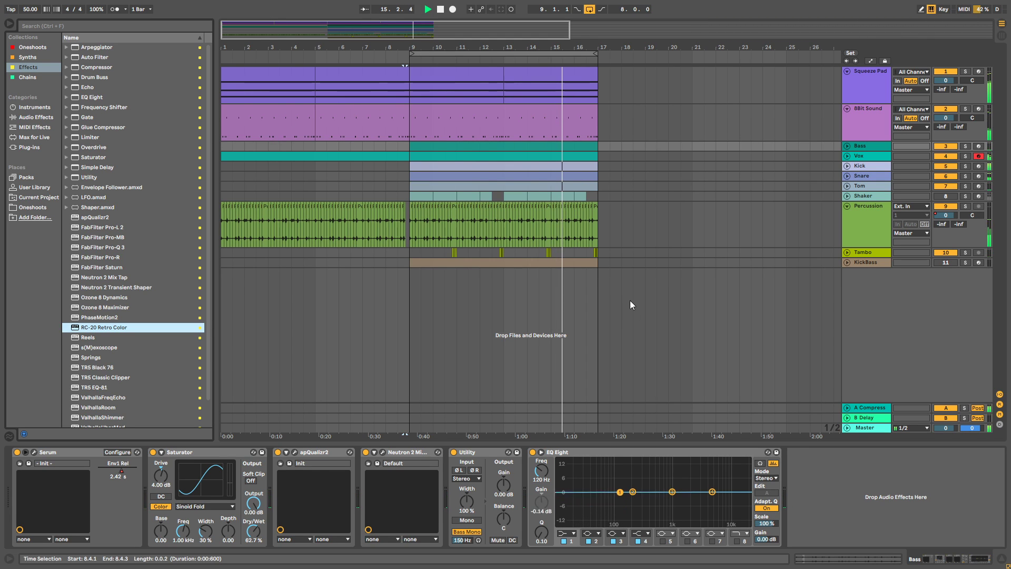
{"action": "left_click", "coordinate": [868, 146]}
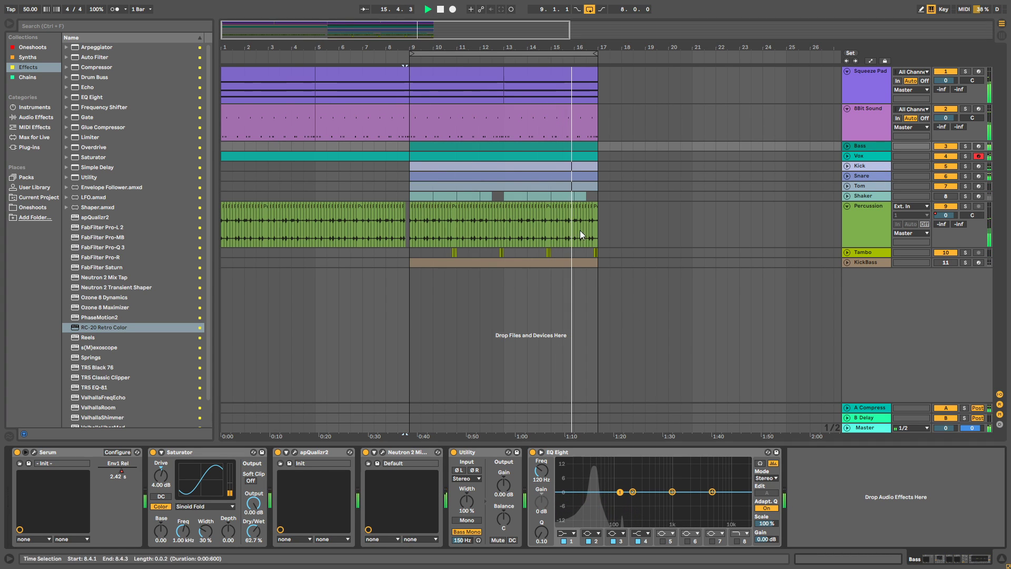
{"action": "left_click_drag", "start_coordinate": [571, 47], "coordinate": [570, 95]}
{"action": "left_click", "coordinate": [864, 145]}
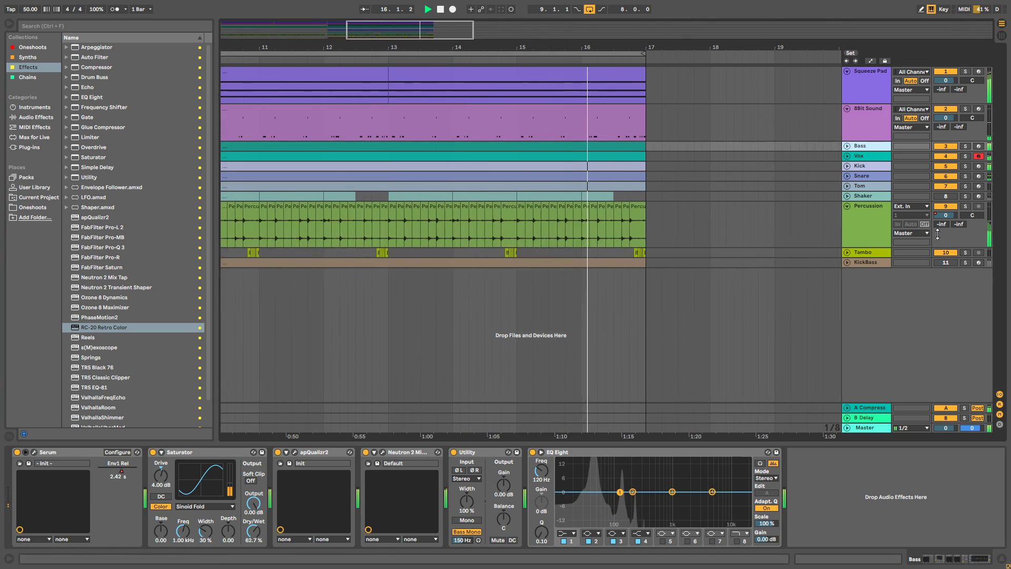
{"action": "left_click", "coordinate": [847, 146]}
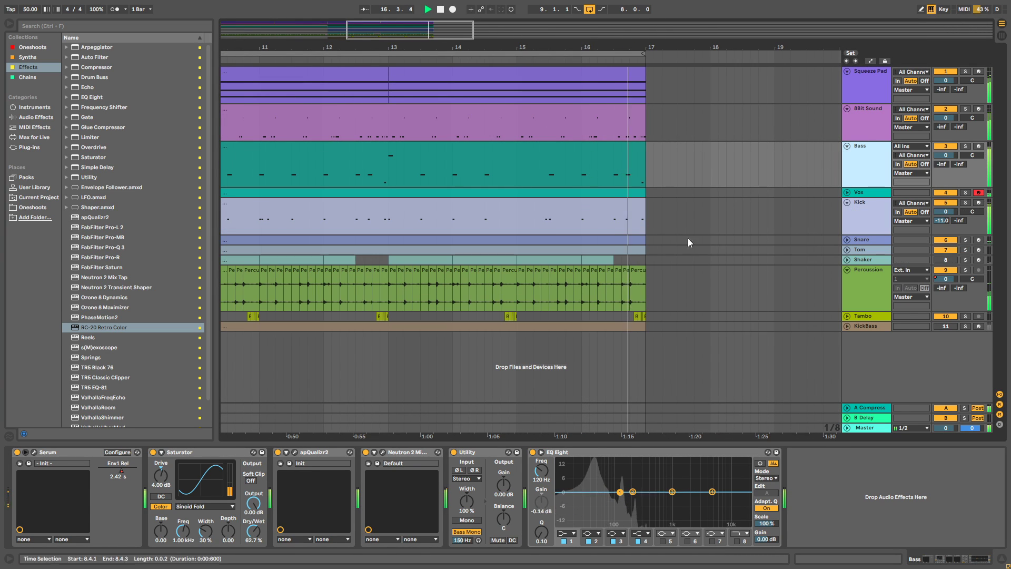
Add a short F#2 note at 7.2.4 in the Bass clip using an enlarged note editor, and close the editor.
{"action": "left_click", "coordinate": [545, 150]}
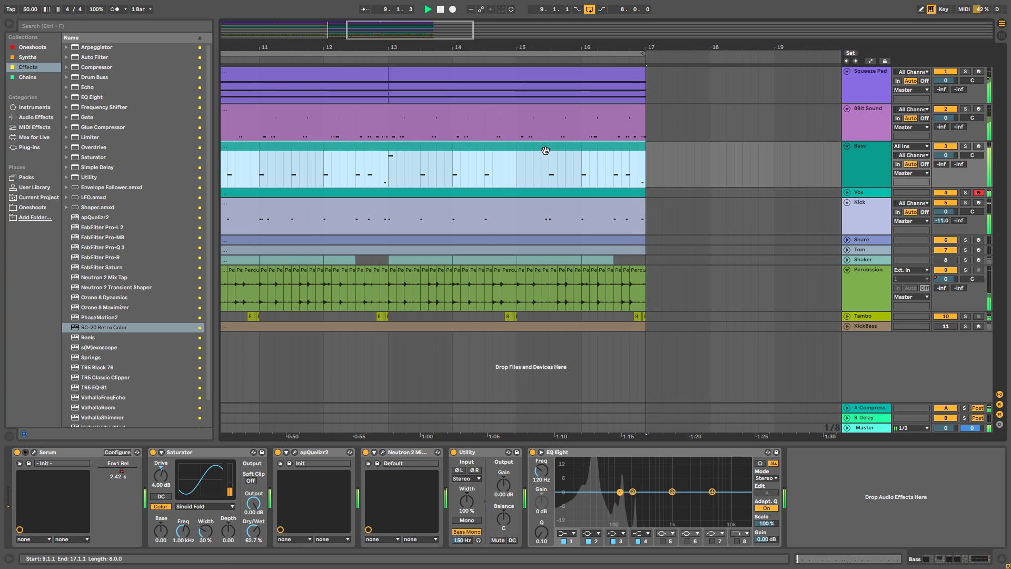
{"action": "double_click", "coordinate": [553, 156]}
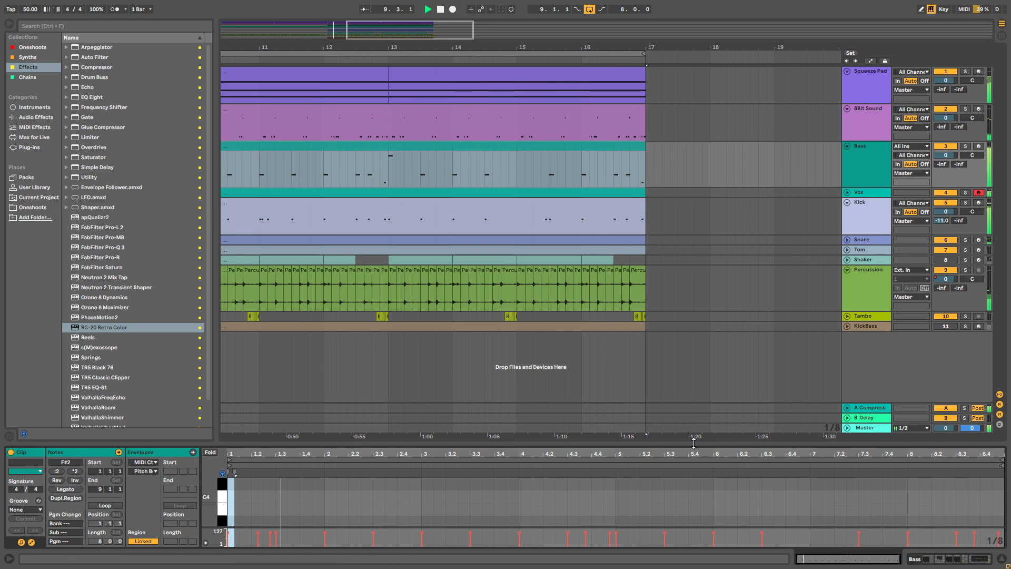
{"action": "left_click_drag", "start_coordinate": [694, 442], "coordinate": [694, 312]}
{"action": "left_click", "coordinate": [807, 409]}
{"action": "scroll", "coordinate": [807, 409], "scroll_direction": "down", "scroll_amount": 5}
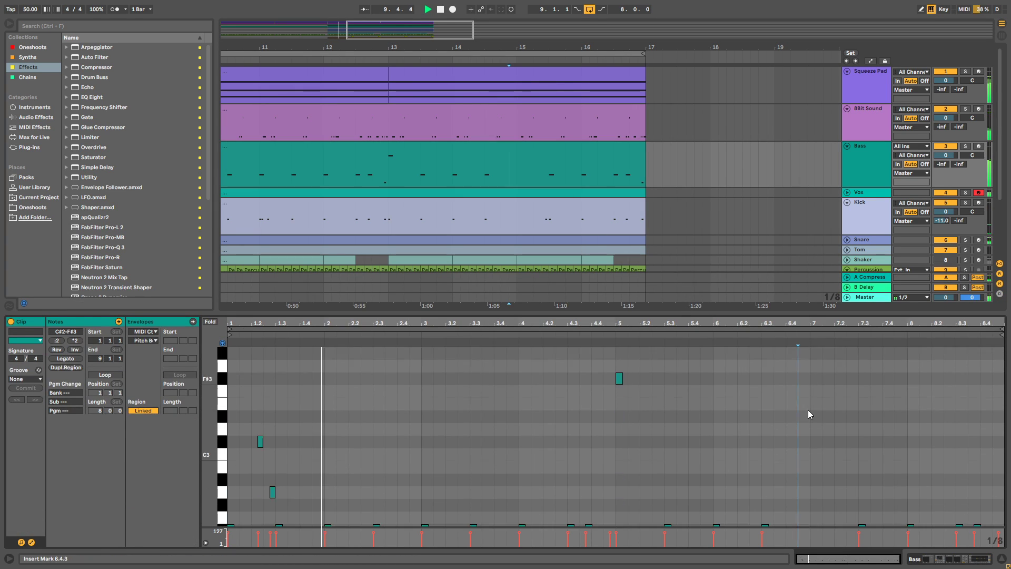
{"action": "double_click", "coordinate": [850, 442]}
{"action": "scroll", "coordinate": [852, 441], "scroll_direction": "up", "scroll_amount": 5}
{"action": "mouse_move", "coordinate": [857, 440]}
{"action": "left_mouse_down"}
{"action": "mouse_move", "coordinate": [829, 440]}
{"action": "mouse_move", "coordinate": [851, 444]}
{"action": "left_mouse_up"}
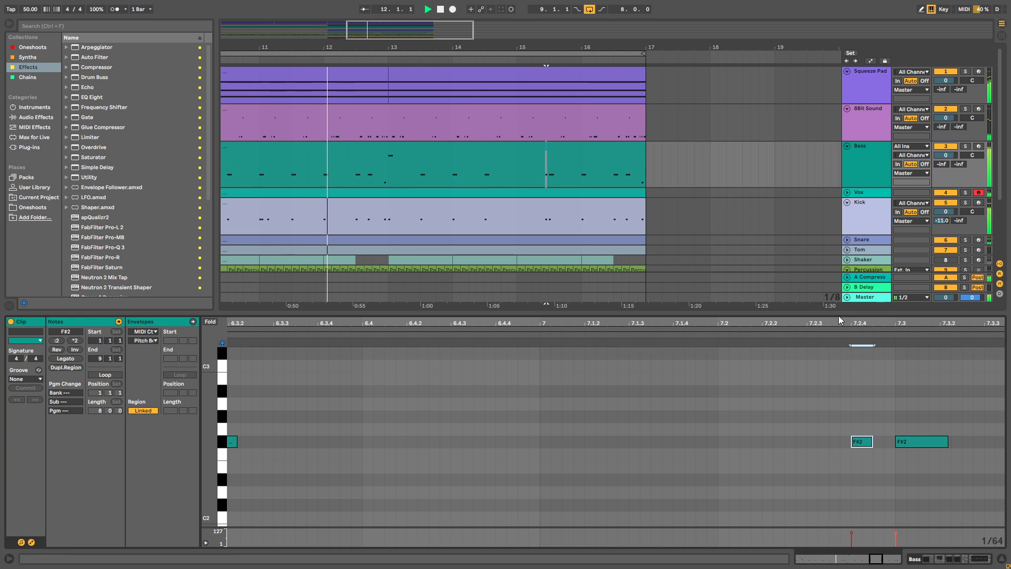
{"action": "key", "text": "ctrl+alt+l"}
{"action": "left_click_drag", "start_coordinate": [433, 47], "coordinate": [416, 25]}
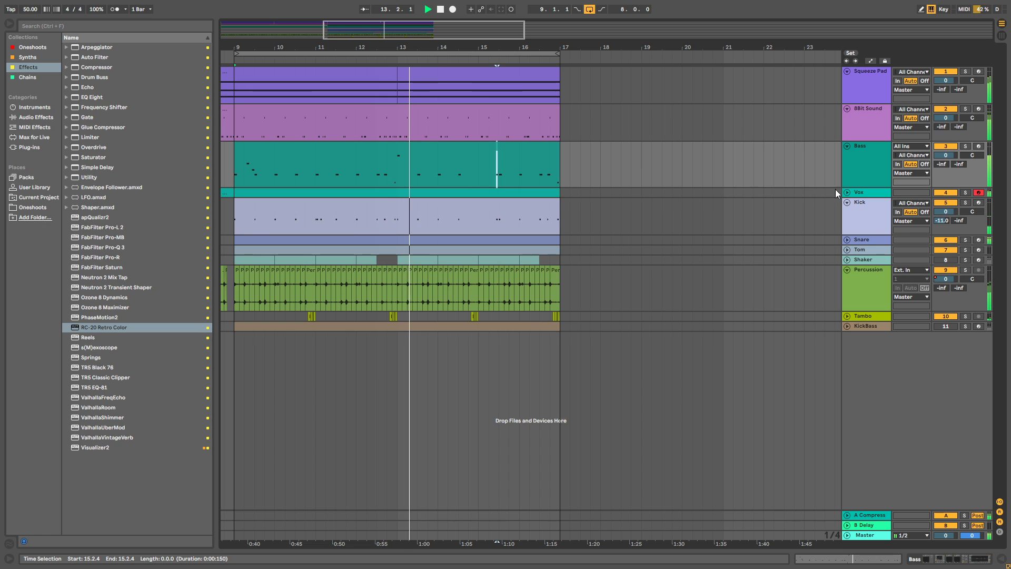
In the Bass track's apQualizr2, add a bypassed 52.7 Hz peak at −1.47 dB and set the 97.3 Hz peak's gain to −1.75 dB.
{"action": "double_click", "coordinate": [863, 171]}
{"action": "left_click", "coordinate": [294, 452]}
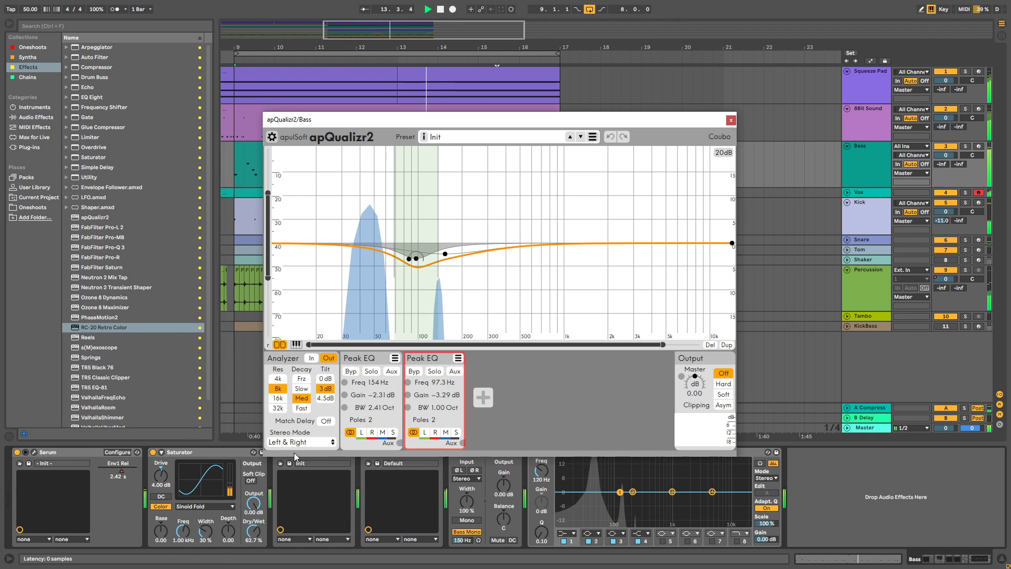
{"action": "double_click", "coordinate": [379, 253]}
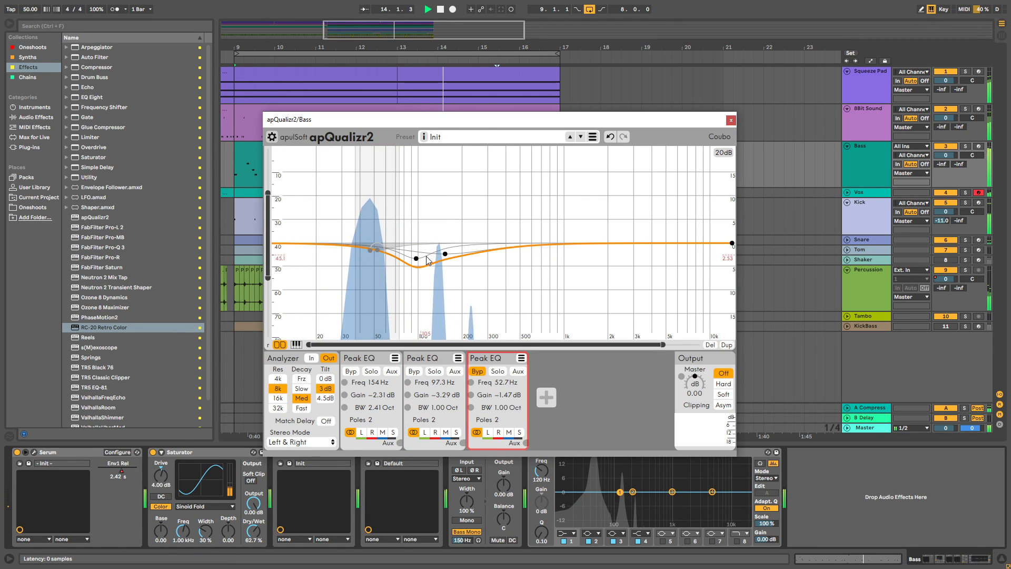
{"action": "left_click_drag", "start_coordinate": [416, 259], "coordinate": [418, 252]}
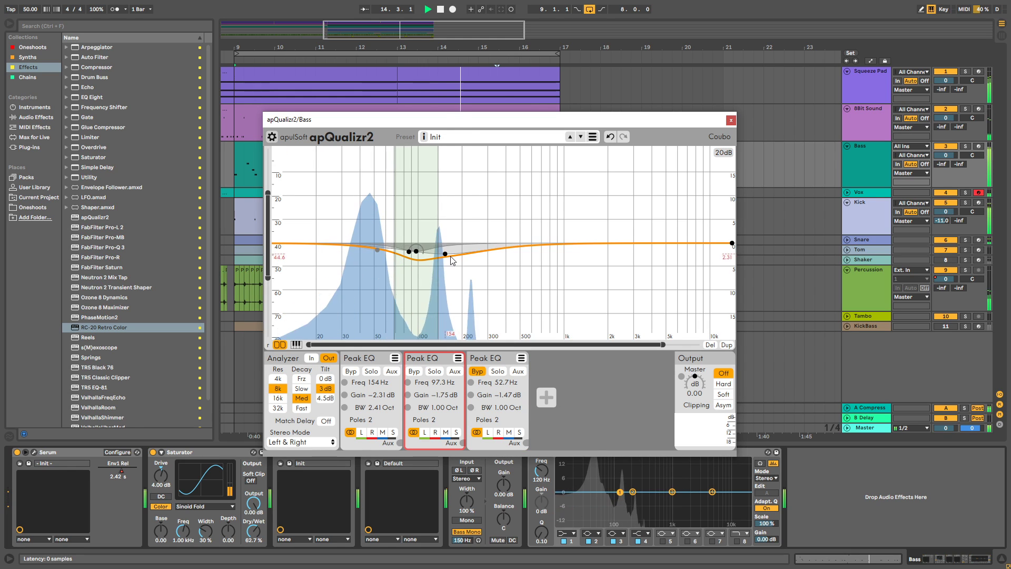
Retune the 154 Hz peak to 191 Hz at −2.45 dB and move the 97.3 Hz peak to 66.9 Hz.
{"action": "left_click_drag", "start_coordinate": [441, 126], "coordinate": [494, 230]}
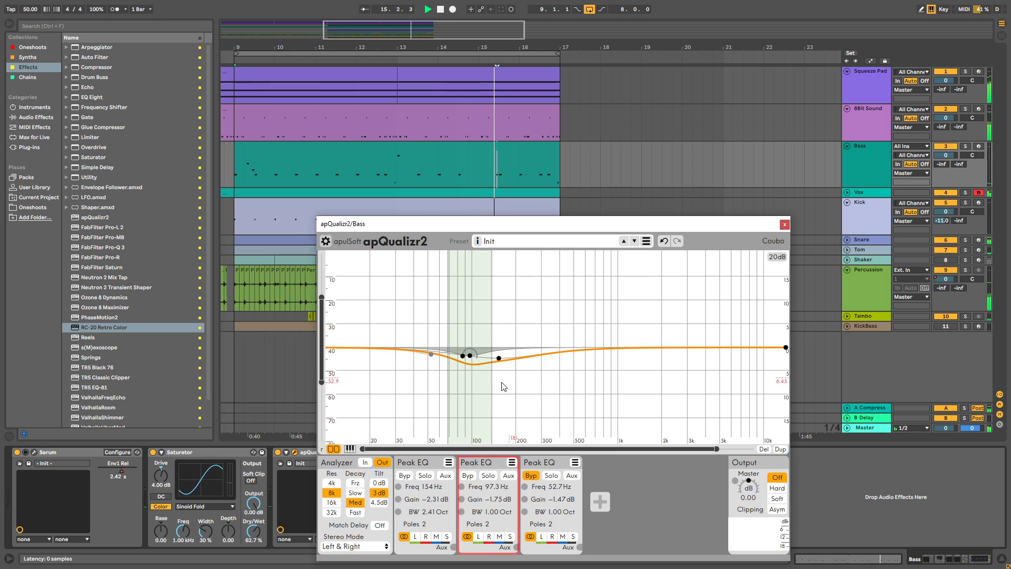
{"action": "left_click_drag", "start_coordinate": [494, 354], "coordinate": [505, 354]}
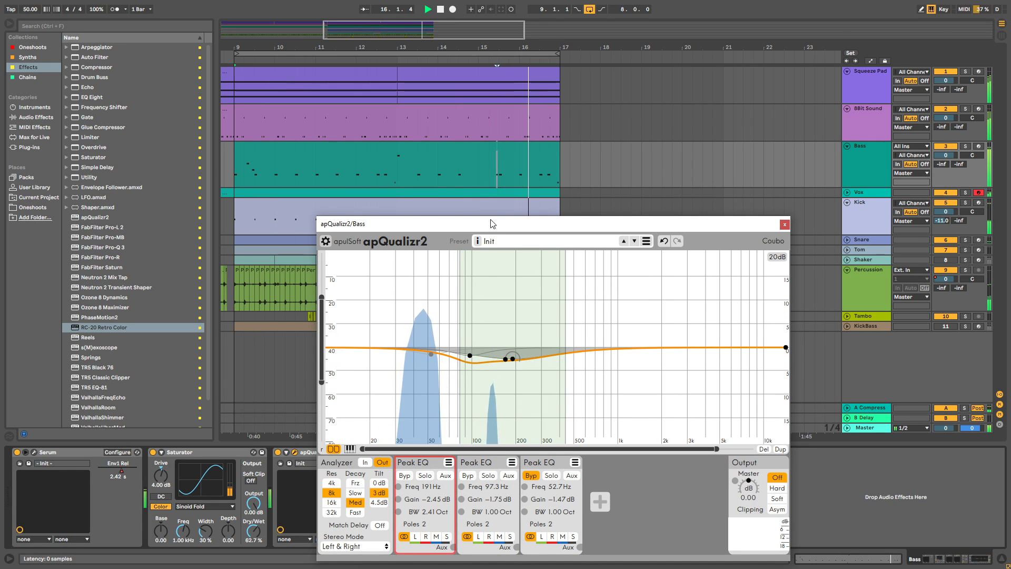
{"action": "left_click_drag", "start_coordinate": [490, 221], "coordinate": [683, 109]}
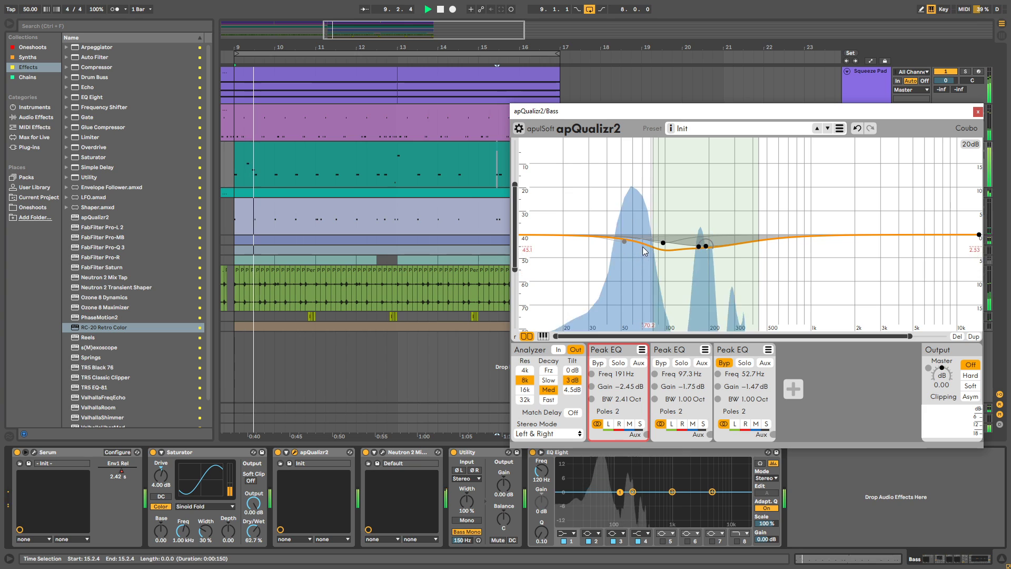
{"action": "left_click_drag", "start_coordinate": [663, 244], "coordinate": [641, 244]}
Add a peak cut at 102 Hz and −3.01 dB, bypass the 191 Hz peak, and close the equalizer.
{"action": "double_click", "coordinate": [671, 245]}
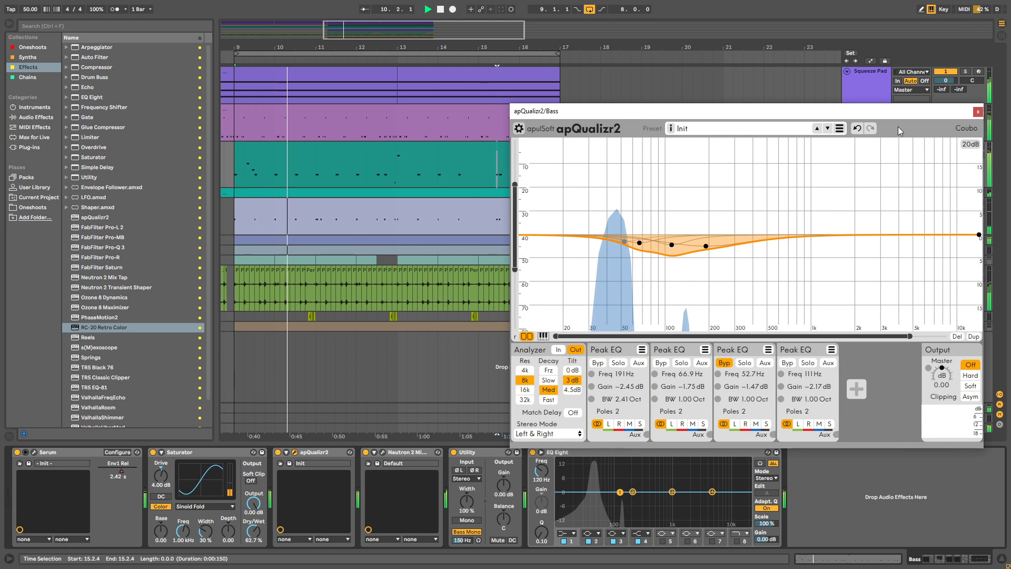
{"action": "double_click", "coordinate": [706, 246]}
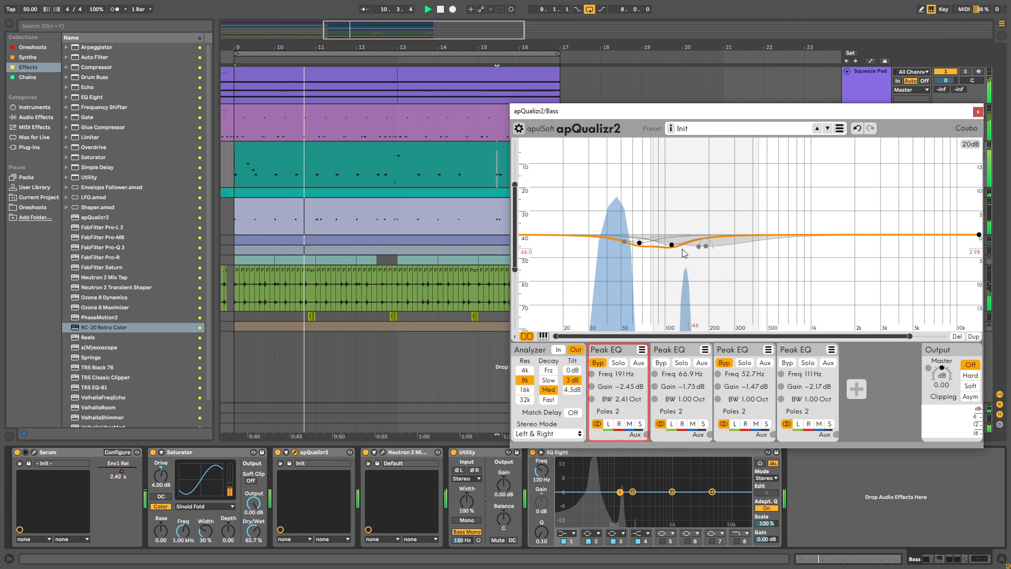
{"action": "left_click_drag", "start_coordinate": [671, 244], "coordinate": [666, 249]}
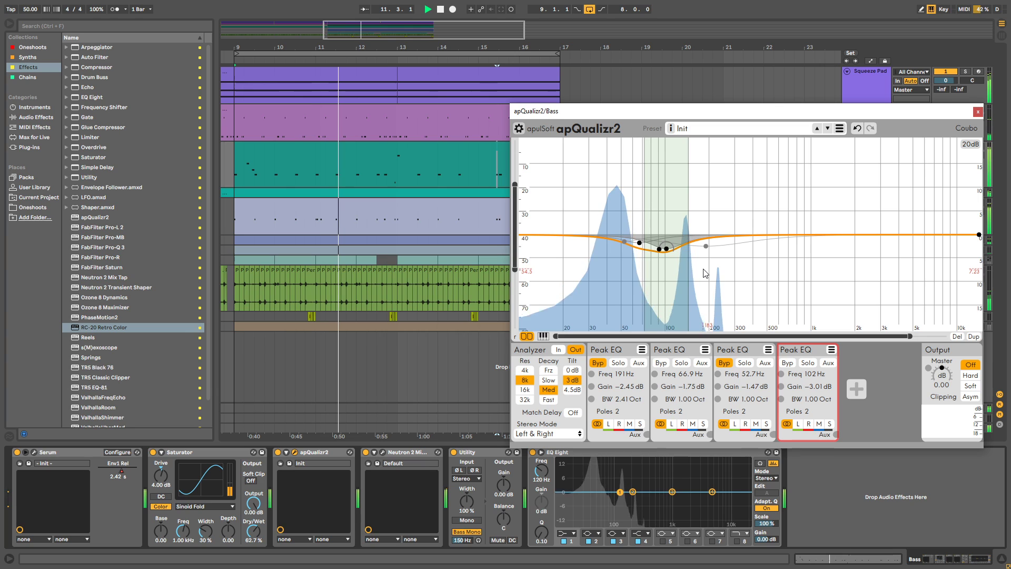
{"action": "scroll", "coordinate": [781, 97], "scroll_direction": "down", "scroll_amount": 3}
{"action": "left_click", "coordinate": [977, 111]}
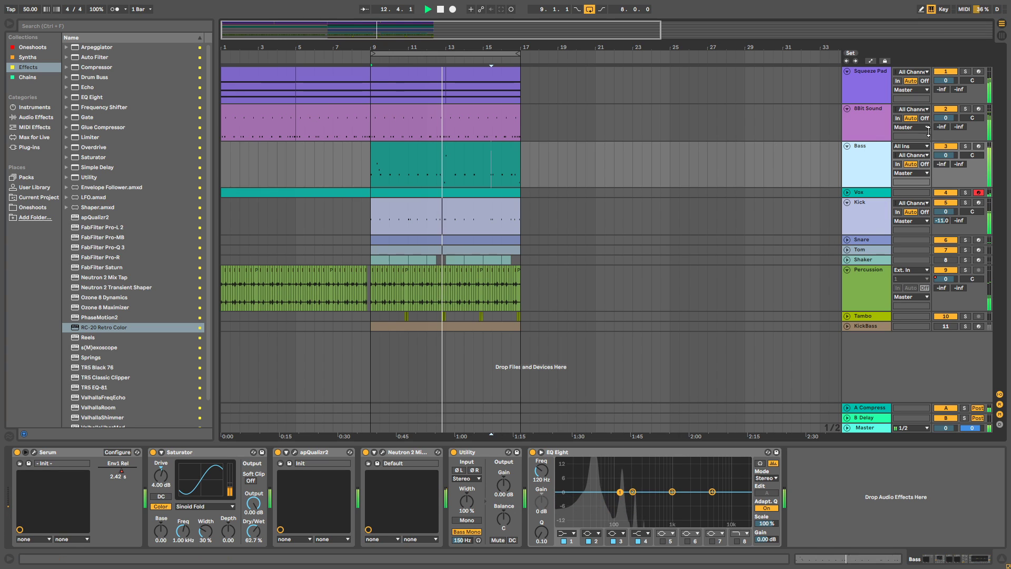
Mute the 8Bit Sound and Vox tracks so the bass and drums play without them.
{"action": "left_click", "coordinate": [937, 194]}
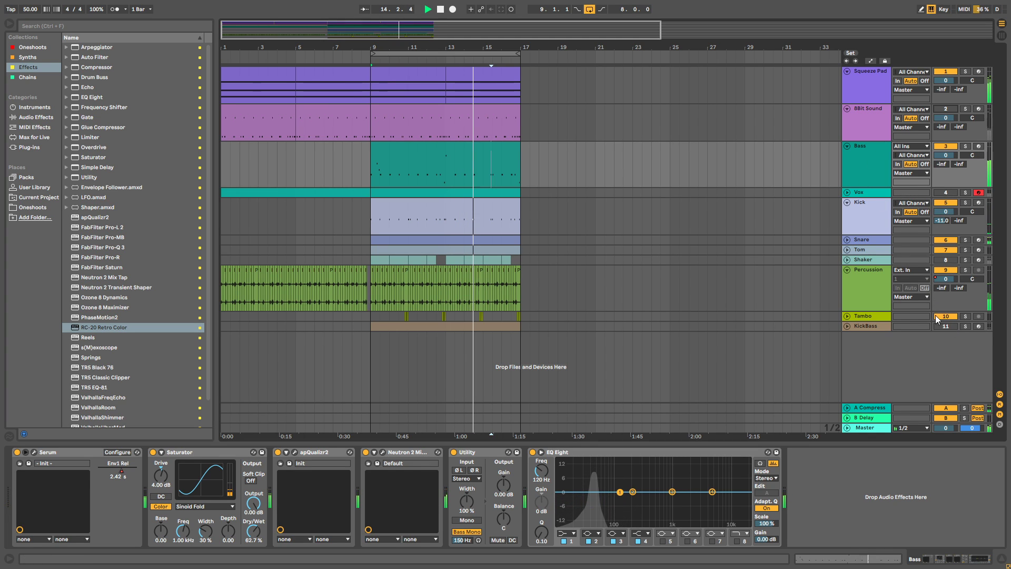
{"action": "key", "text": "plus"}
{"action": "key", "text": "plus"}
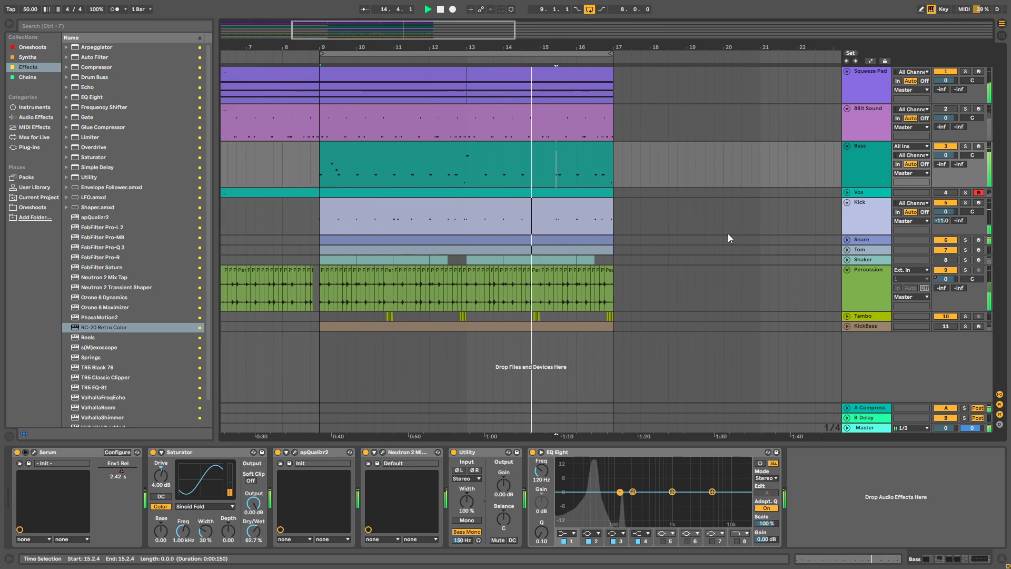
Unfold the Snare, Tom, Shaker, Vox and Tambo tracks to show their clip contents.
{"action": "left_click", "coordinate": [847, 240]}
{"action": "left_click", "coordinate": [847, 287]}
{"action": "left_click", "coordinate": [846, 306]}
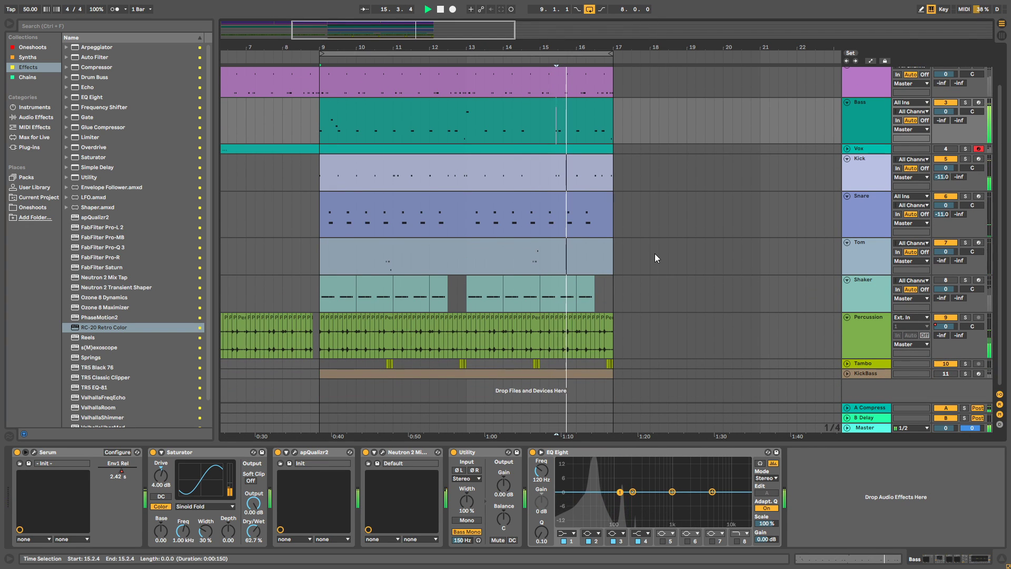
{"action": "scroll", "coordinate": [643, 232], "scroll_direction": "up", "scroll_amount": 2}
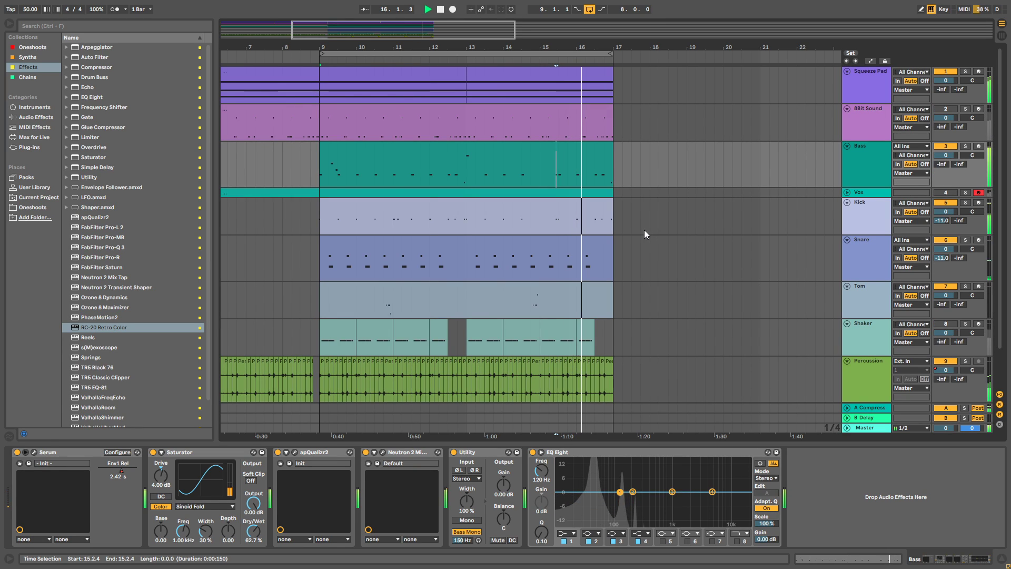
{"action": "left_click", "coordinate": [846, 192]}
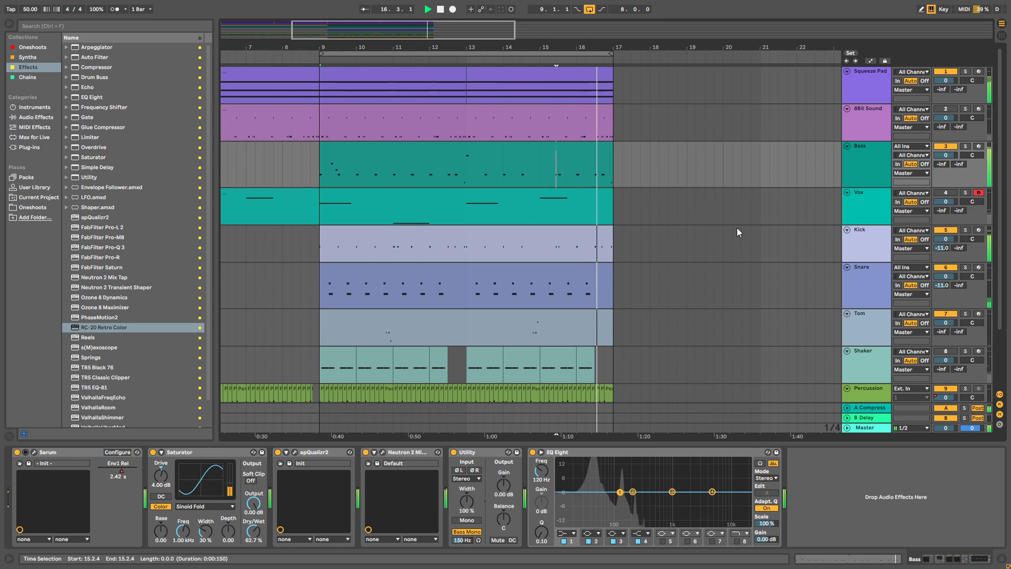
{"action": "scroll", "coordinate": [684, 248], "scroll_direction": "down", "scroll_amount": 3}
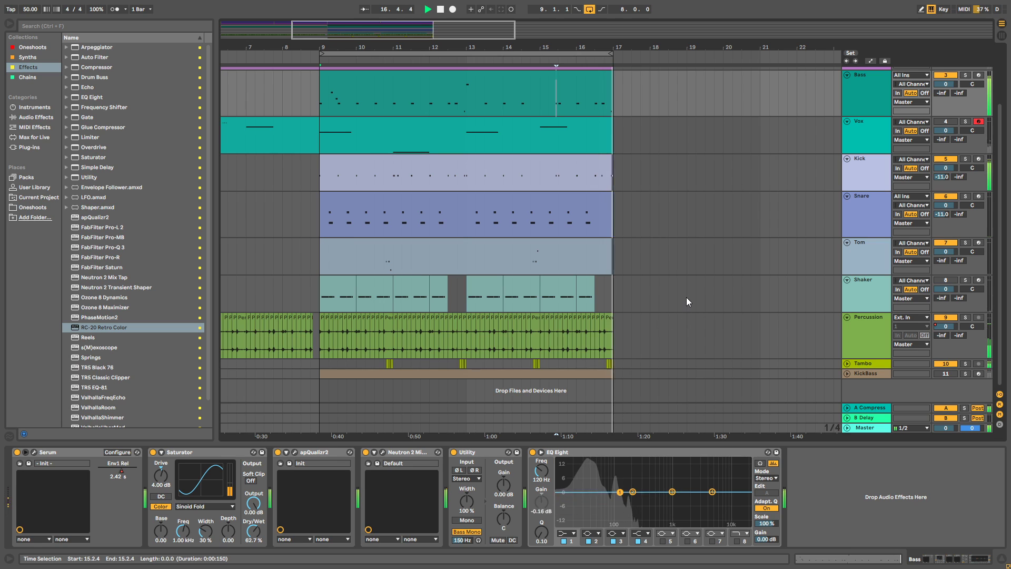
{"action": "left_click", "coordinate": [847, 363]}
{"action": "scroll", "coordinate": [516, 315], "scroll_direction": "down", "scroll_amount": 2}
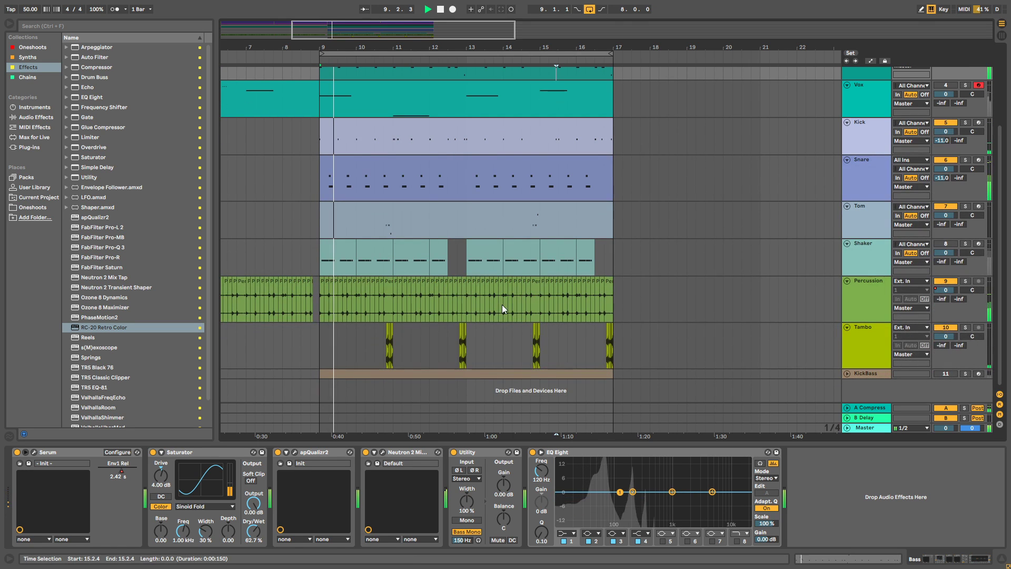
{"action": "left_click_drag", "start_coordinate": [374, 47], "coordinate": [486, 51]}
{"action": "left_click_drag", "start_coordinate": [558, 175], "coordinate": [525, 242]}
{"action": "left_click_drag", "start_coordinate": [443, 47], "coordinate": [443, 10]}
{"action": "left_click_drag", "start_coordinate": [599, 124], "coordinate": [601, 159]}
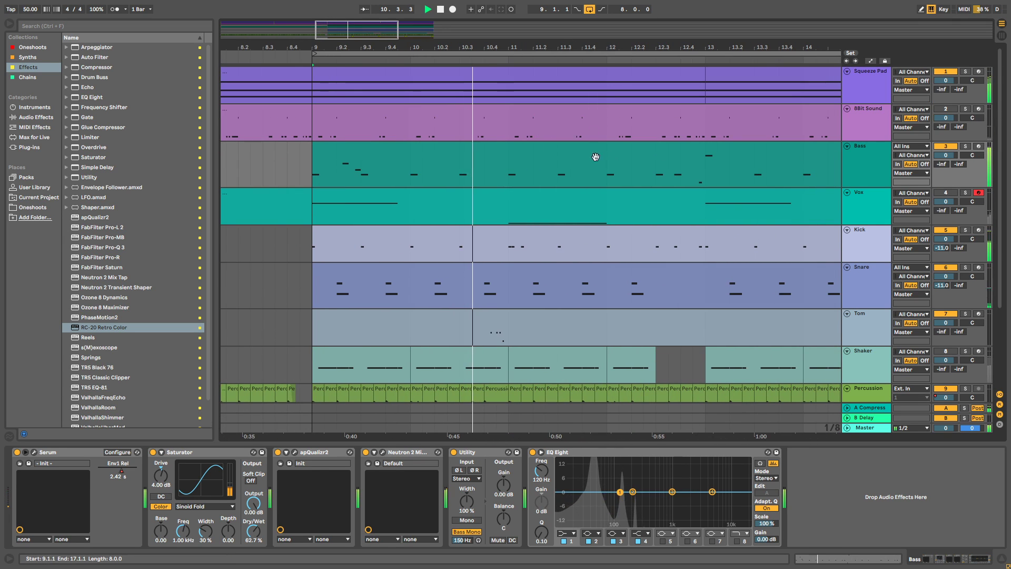
Open the Bass clip's notes in the piano roll, show them around bar 7, and stop playback.
{"action": "left_click_drag", "start_coordinate": [548, 47], "coordinate": [451, 59]}
{"action": "scroll", "coordinate": [648, 196], "scroll_direction": "down", "scroll_amount": 3}
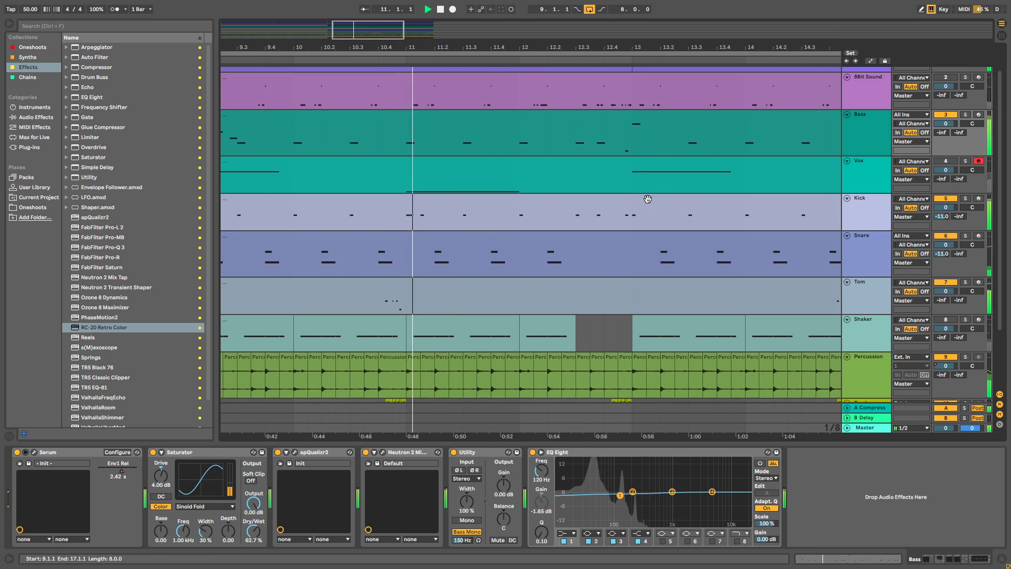
{"action": "scroll", "coordinate": [576, 204], "scroll_direction": "up", "scroll_amount": 2}
{"action": "double_click", "coordinate": [420, 128]}
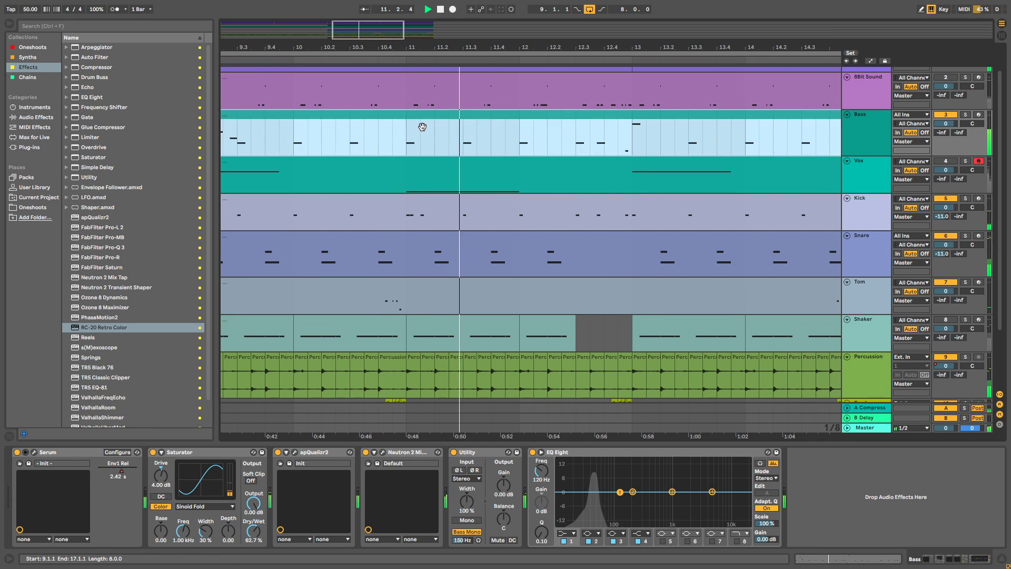
{"action": "mouse_move", "coordinate": [794, 445]}
{"action": "left_mouse_down"}
{"action": "mouse_move", "coordinate": [794, 319]}
{"action": "mouse_move", "coordinate": [783, 300]}
{"action": "mouse_move", "coordinate": [758, 326]}
{"action": "mouse_move", "coordinate": [618, 322]}
{"action": "left_mouse_up"}
{"action": "left_click", "coordinate": [709, 400]}
{"action": "key", "text": "space"}
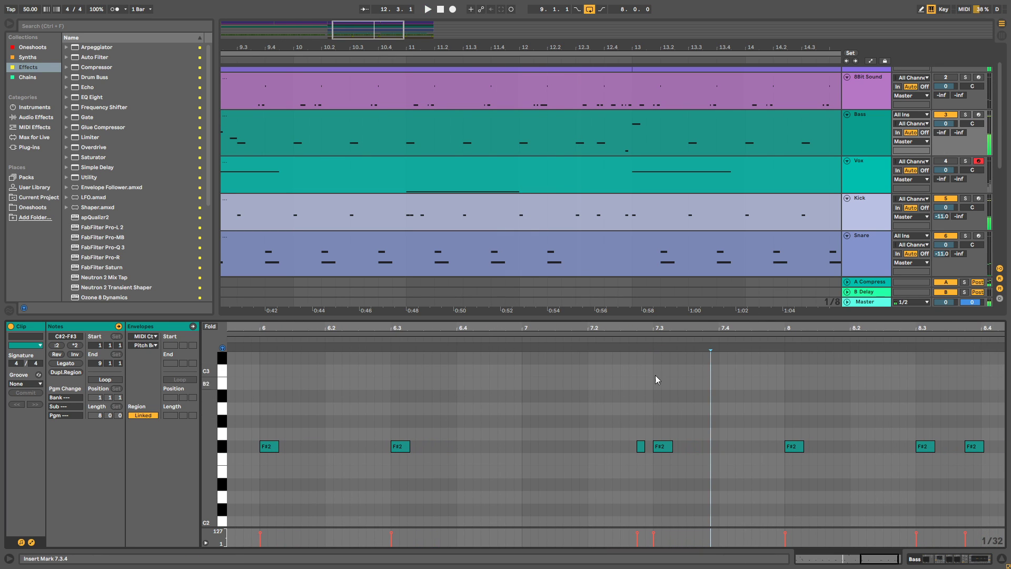
Shorten the Vox clip's long F#2 note at 3.1.1 to a very short stab and duplicate it right after.
{"action": "left_click", "coordinate": [399, 182]}
{"action": "key", "text": "space"}
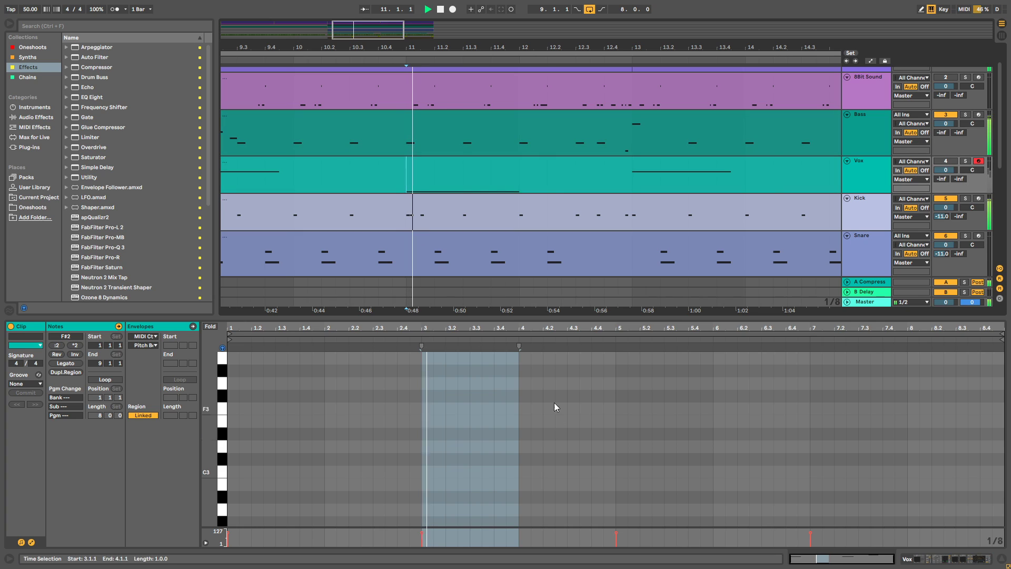
{"action": "left_click_drag", "start_coordinate": [434, 330], "coordinate": [439, 374]}
{"action": "scroll", "coordinate": [504, 473], "scroll_direction": "down", "scroll_amount": 4}
{"action": "left_click", "coordinate": [457, 442]}
{"action": "mouse_move", "coordinate": [702, 447]}
{"action": "left_mouse_down"}
{"action": "mouse_move", "coordinate": [420, 454]}
{"action": "mouse_move", "coordinate": [412, 445]}
{"action": "left_mouse_up"}
{"action": "key", "text": "ctrl+d"}
{"action": "key", "text": "space"}
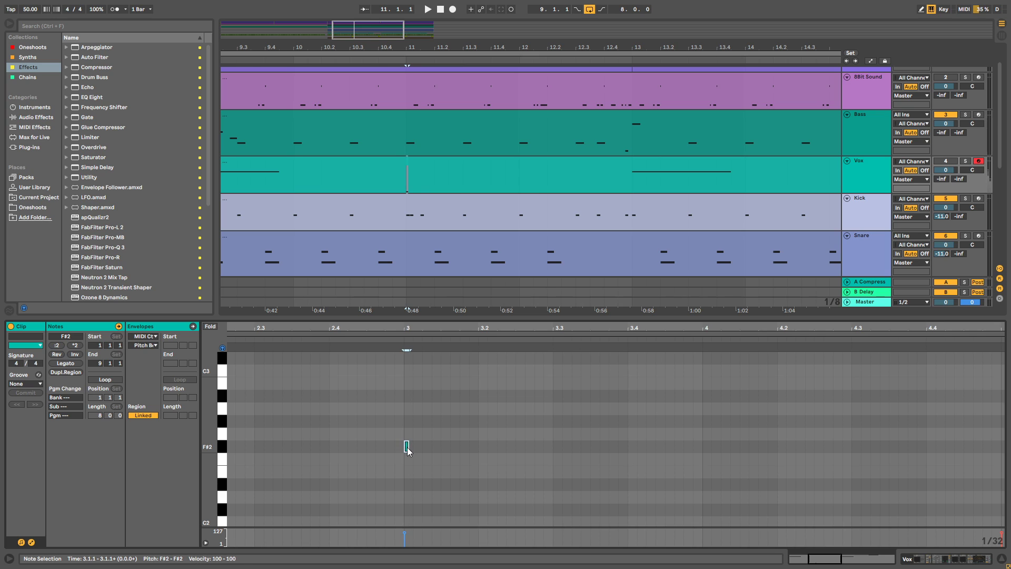
{"action": "key", "text": "space"}
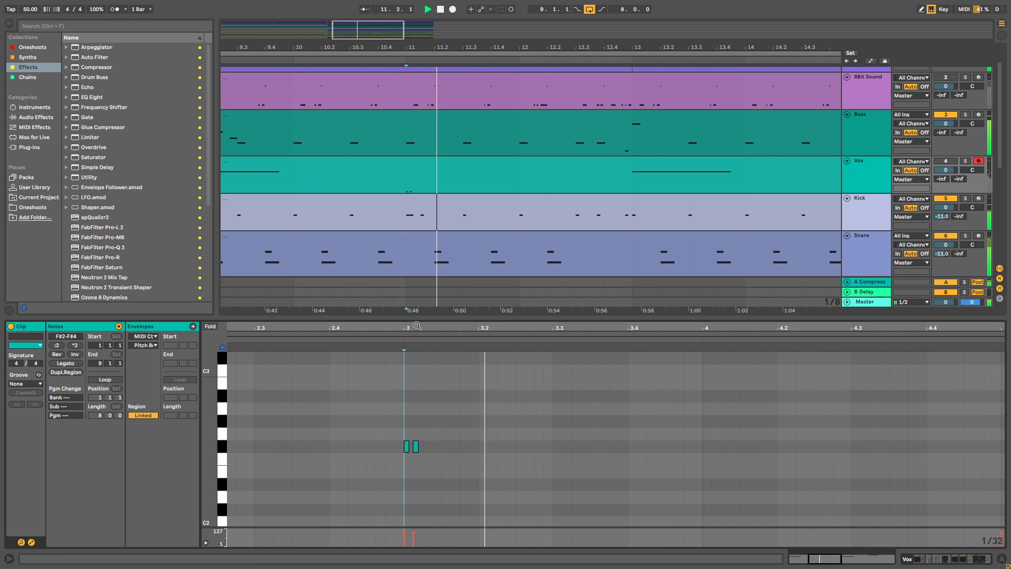
Raise the duplicated Vox stab an octave to F#3 and add another short F#2 note at 3.1.3.
{"action": "left_click_drag", "start_coordinate": [416, 325], "coordinate": [438, 332]}
{"action": "key", "text": "space"}
{"action": "left_click_drag", "start_coordinate": [450, 443], "coordinate": [443, 457]}
{"action": "key", "text": "shift+Up"}
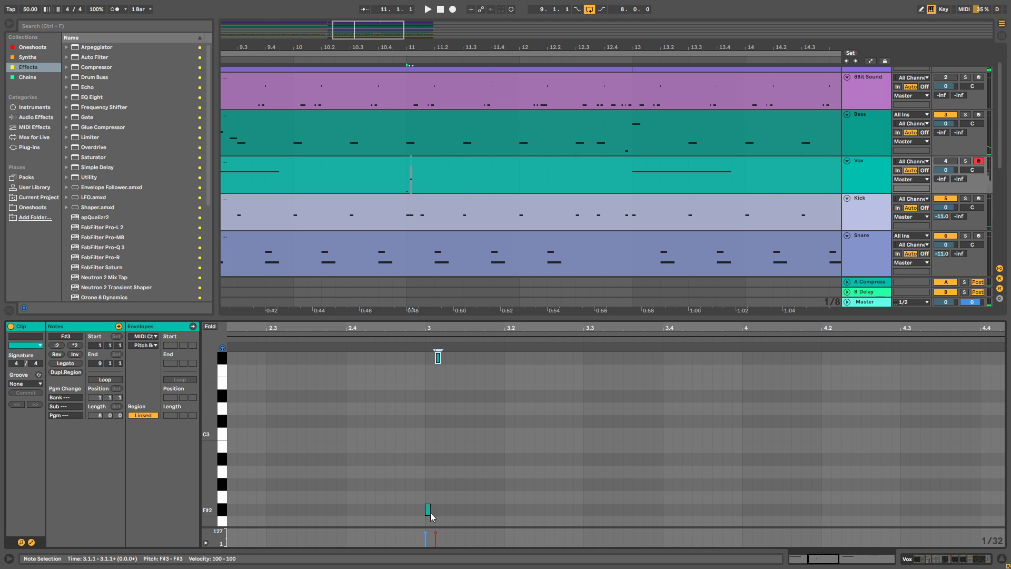
{"action": "key", "text": "space"}
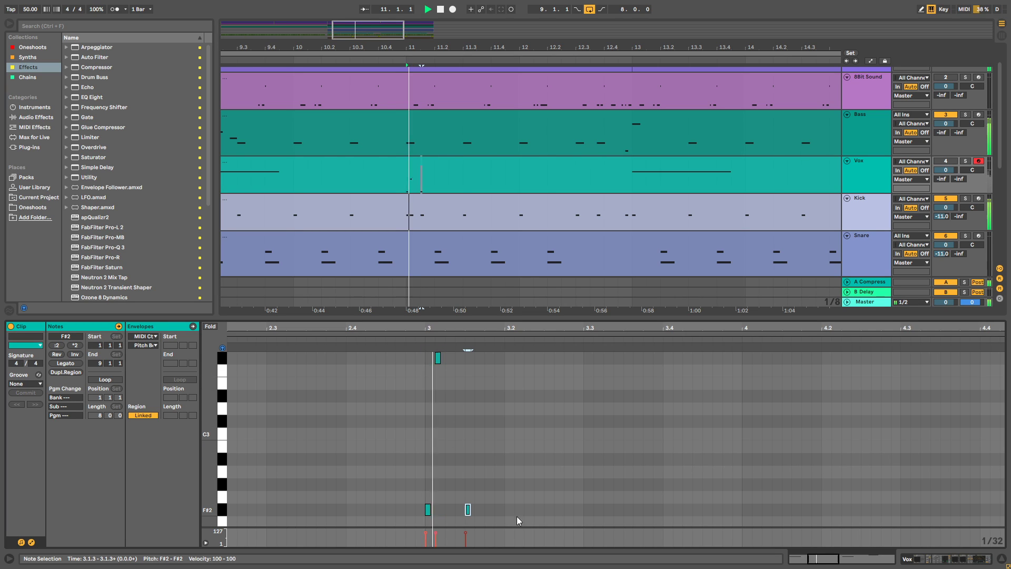
{"action": "key", "text": "space"}
{"action": "key", "text": "space"}
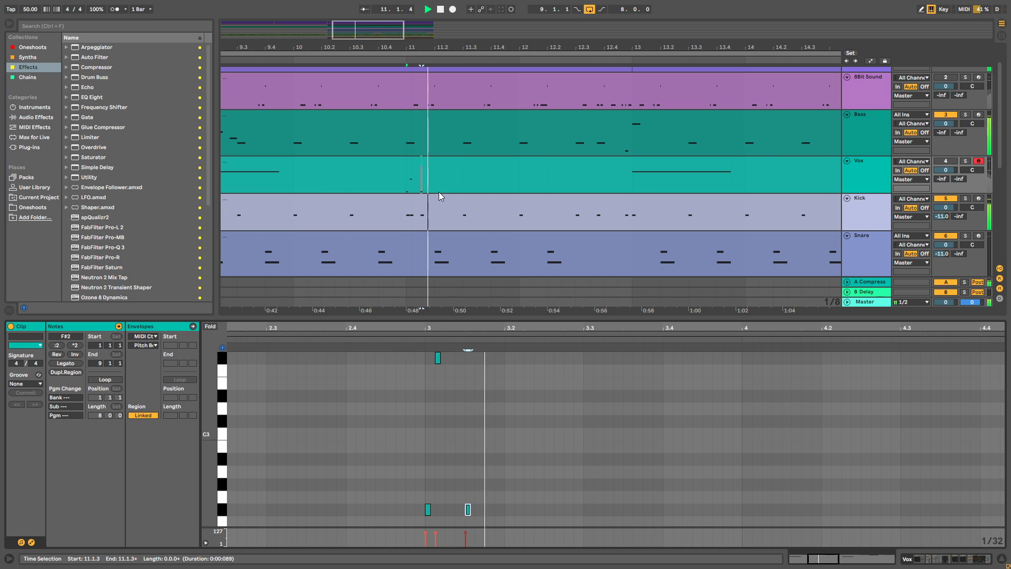
Move the three short notes from the Vox clip into the Bass clip at bar 11 and fold the Vox track.
{"action": "key", "text": "space"}
{"action": "left_click_drag", "start_coordinate": [528, 367], "coordinate": [365, 472]}
{"action": "left_click_drag", "start_coordinate": [501, 357], "coordinate": [377, 508]}
{"action": "left_click", "coordinate": [688, 134]}
{"action": "left_click", "coordinate": [846, 161]}
{"action": "double_click", "coordinate": [371, 136]}
{"action": "left_click", "coordinate": [411, 135]}
{"action": "left_click", "coordinate": [410, 119]}
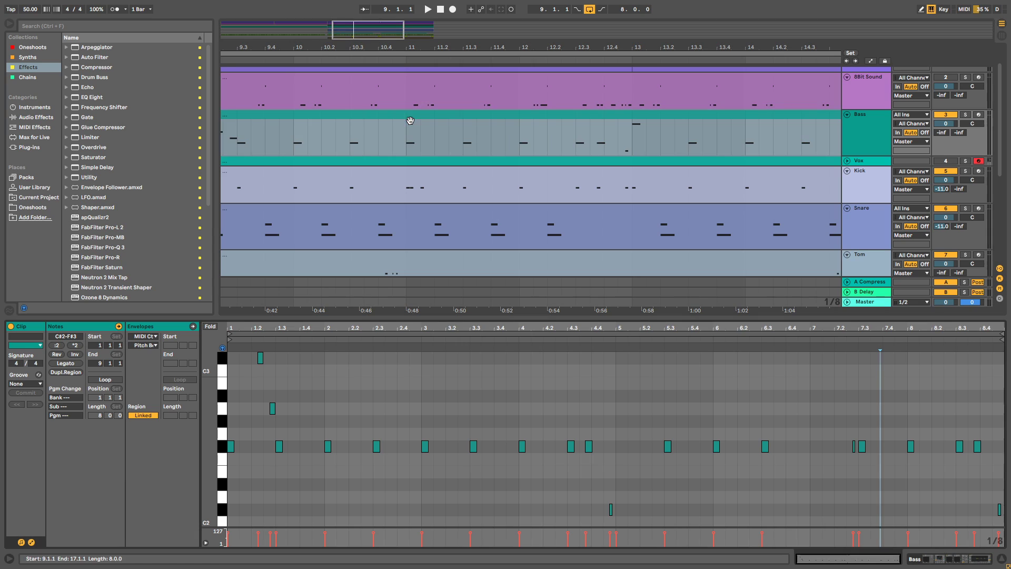
{"action": "left_click", "coordinate": [751, 402]}
{"action": "left_click", "coordinate": [420, 153]}
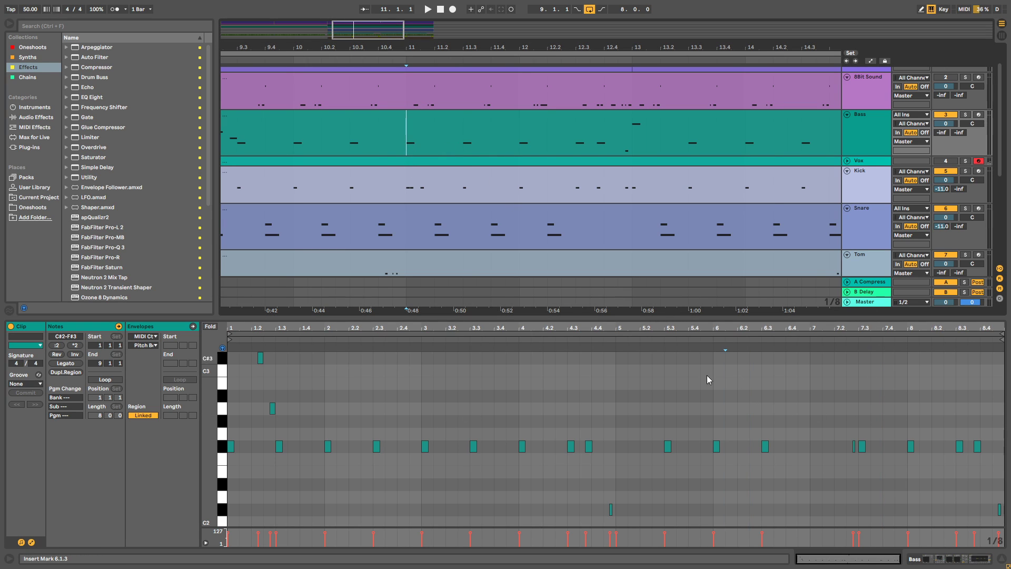
{"action": "key", "text": "ctrl+v"}
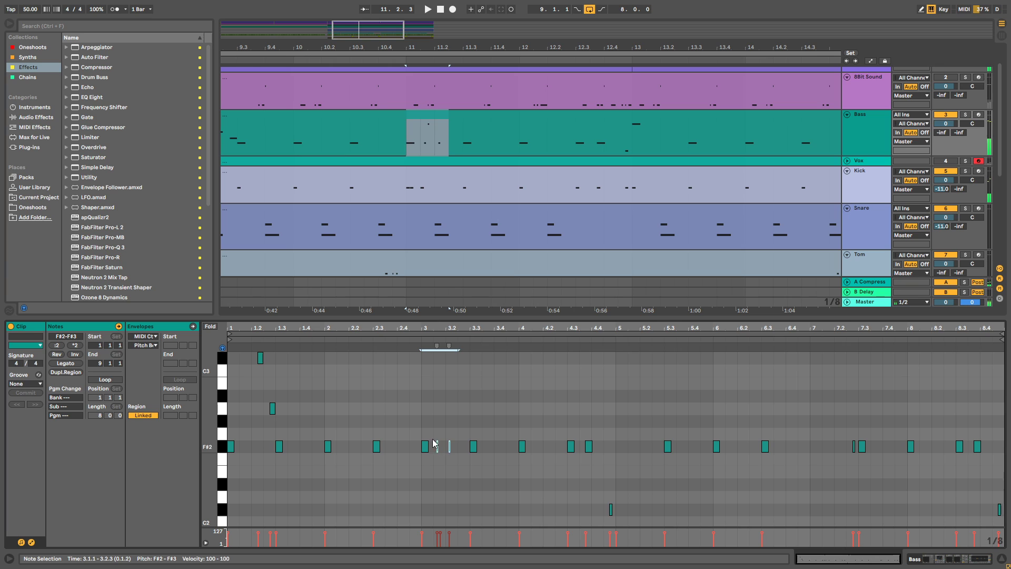
Replace the Bass clip's longer F#2 note at 3.1.1 with the pasted stabs, running from 3.1.1 to 3.1.3.
{"action": "left_click", "coordinate": [421, 418]}
{"action": "key", "text": "space"}
{"action": "left_click_drag", "start_coordinate": [431, 327], "coordinate": [448, 379]}
{"action": "key", "text": "space"}
{"action": "left_click_drag", "start_coordinate": [504, 439], "coordinate": [437, 458]}
{"action": "scroll", "coordinate": [485, 457], "scroll_direction": "up", "scroll_amount": 4}
{"action": "left_click", "coordinate": [468, 444], "text": "shift"}
{"action": "scroll", "coordinate": [486, 457], "scroll_direction": "down", "scroll_amount": 2}
{"action": "scroll", "coordinate": [485, 457], "scroll_direction": "down", "scroll_amount": 3}
{"action": "key", "text": "space"}
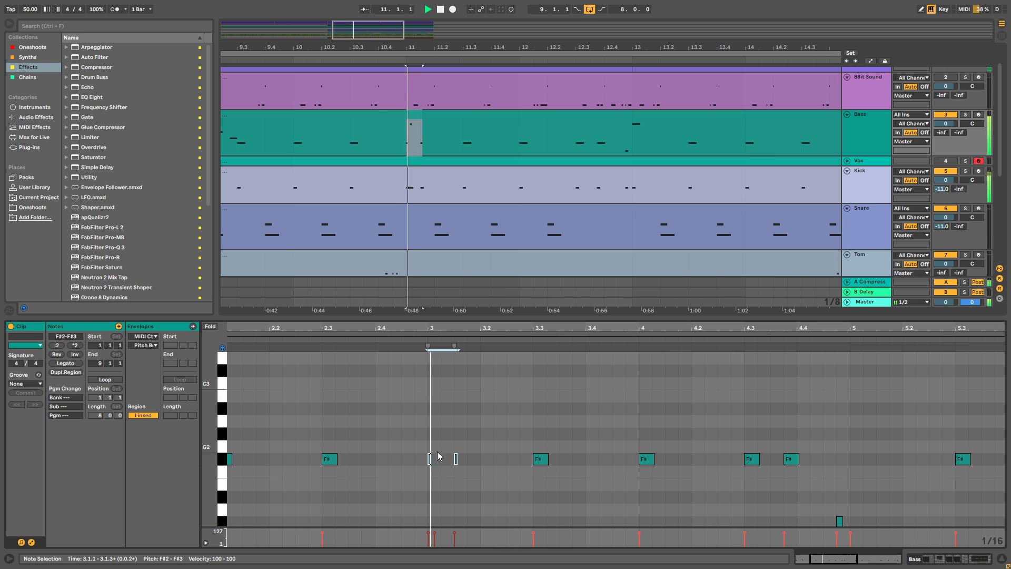
Close the note editor and view bars 9 to 16 of all tracks during playback.
{"action": "left_click", "coordinate": [480, 435]}
{"action": "scroll", "coordinate": [574, 420], "scroll_direction": "up", "scroll_amount": 1}
{"action": "left_click_drag", "start_coordinate": [562, 316], "coordinate": [561, 521]}
{"action": "left_click_drag", "start_coordinate": [469, 47], "coordinate": [469, 41]}
{"action": "key", "text": "minus"}
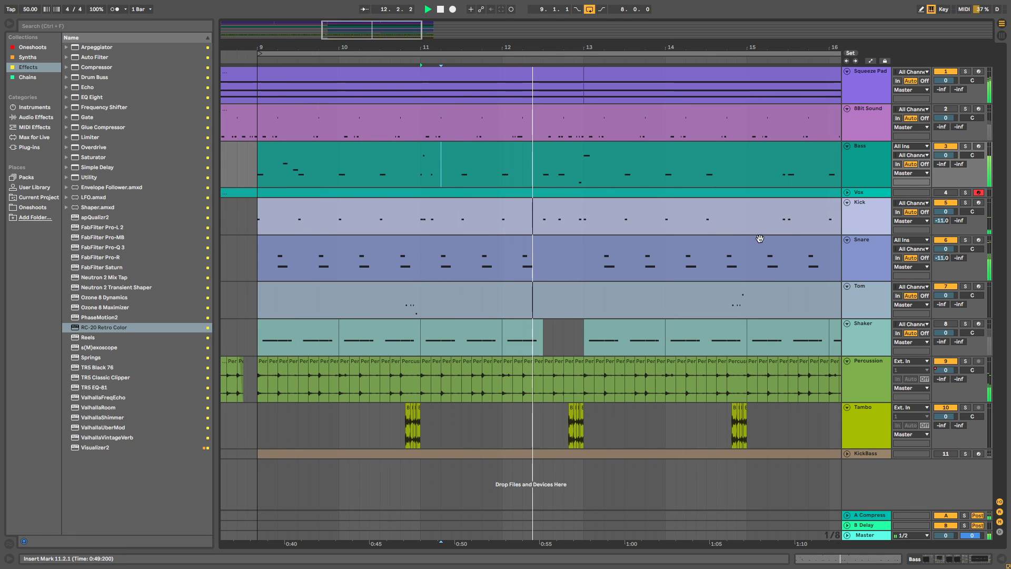
{"action": "double_click", "coordinate": [866, 252]}
{"action": "left_click", "coordinate": [972, 564]}
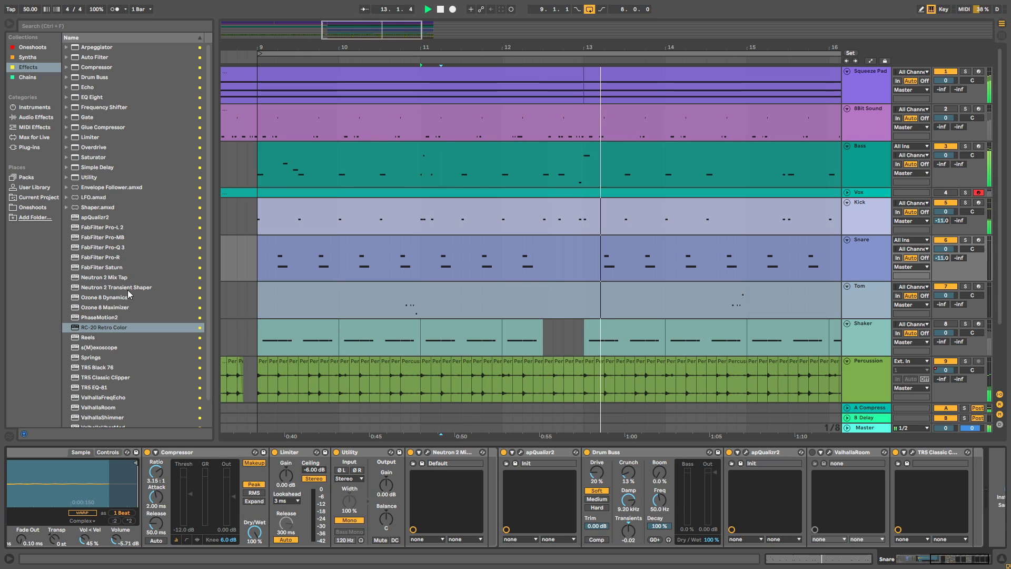
{"action": "scroll", "coordinate": [125, 310], "scroll_direction": "down", "scroll_amount": 2}
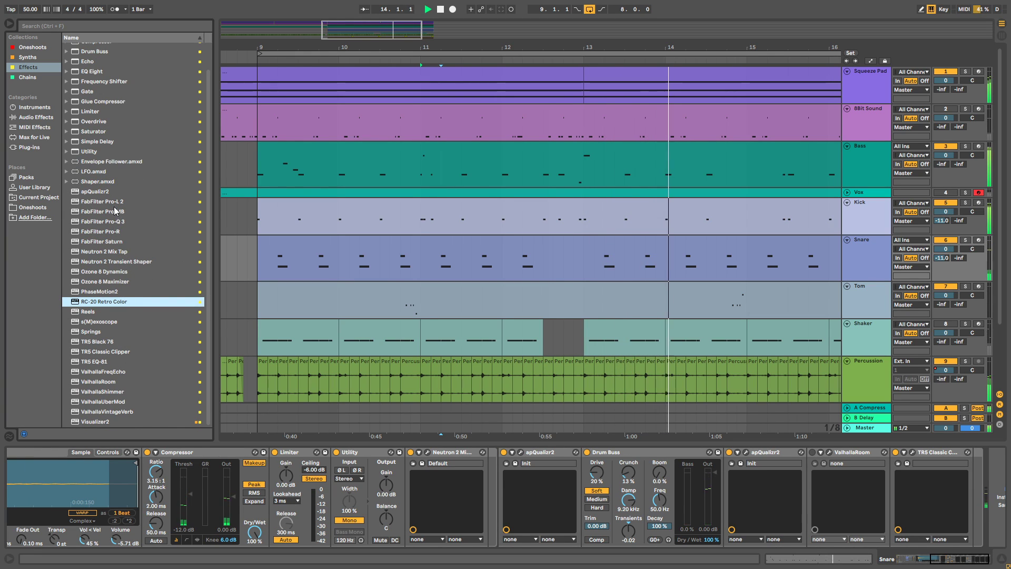
{"action": "left_click_drag", "start_coordinate": [118, 248], "coordinate": [729, 493]}
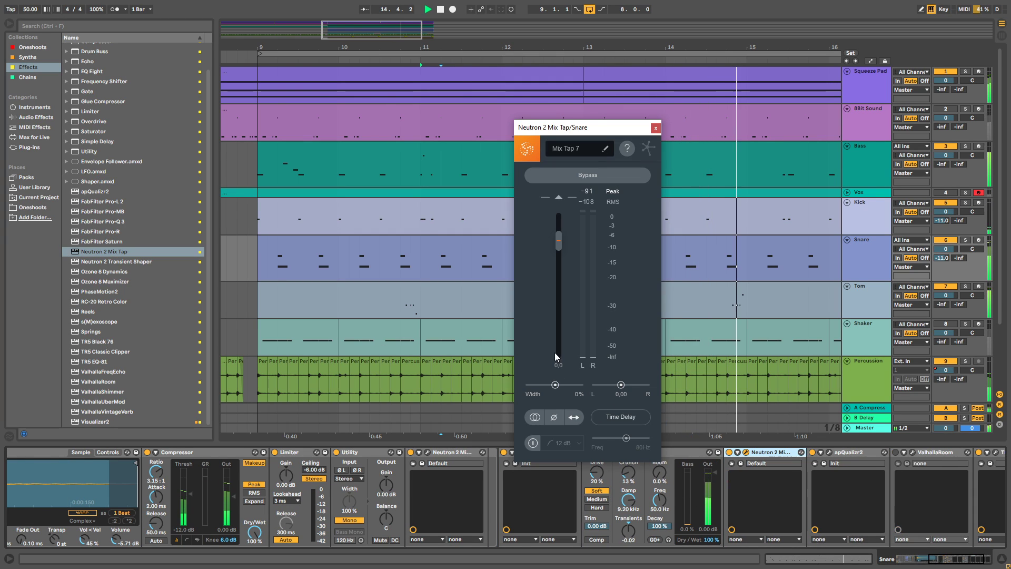
{"action": "left_click_drag", "start_coordinate": [565, 385], "coordinate": [564, 398]}
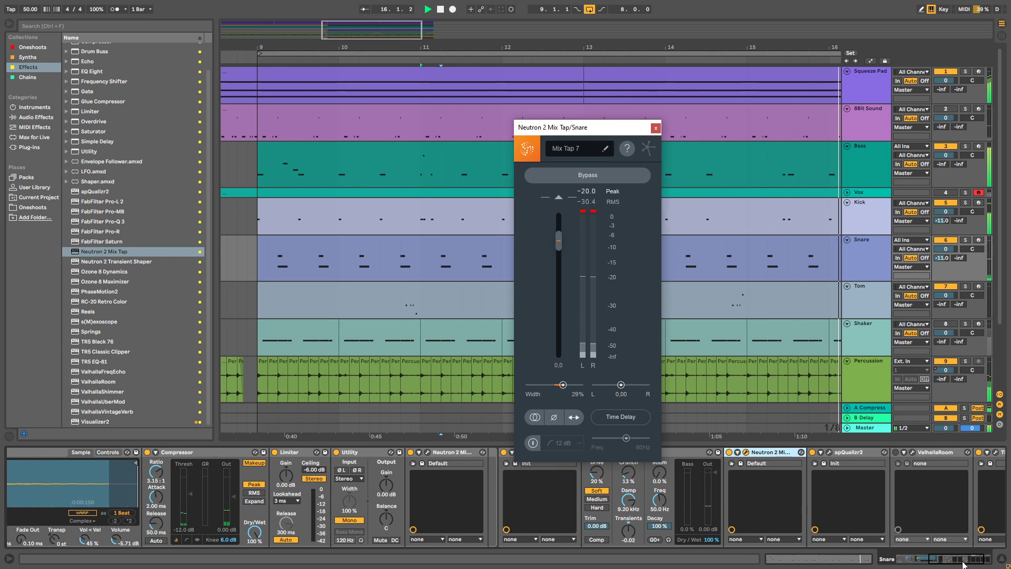
Open the Snare's TR5 Classic Clipper and arrange its window beside the Mix Tap window.
{"action": "left_click_drag", "start_coordinate": [992, 482], "coordinate": [992, 482]}
{"action": "left_click_drag", "start_coordinate": [625, 141], "coordinate": [479, 133]}
{"action": "left_click", "coordinate": [615, 137]}
{"action": "left_click_drag", "start_coordinate": [628, 131], "coordinate": [738, 102]}
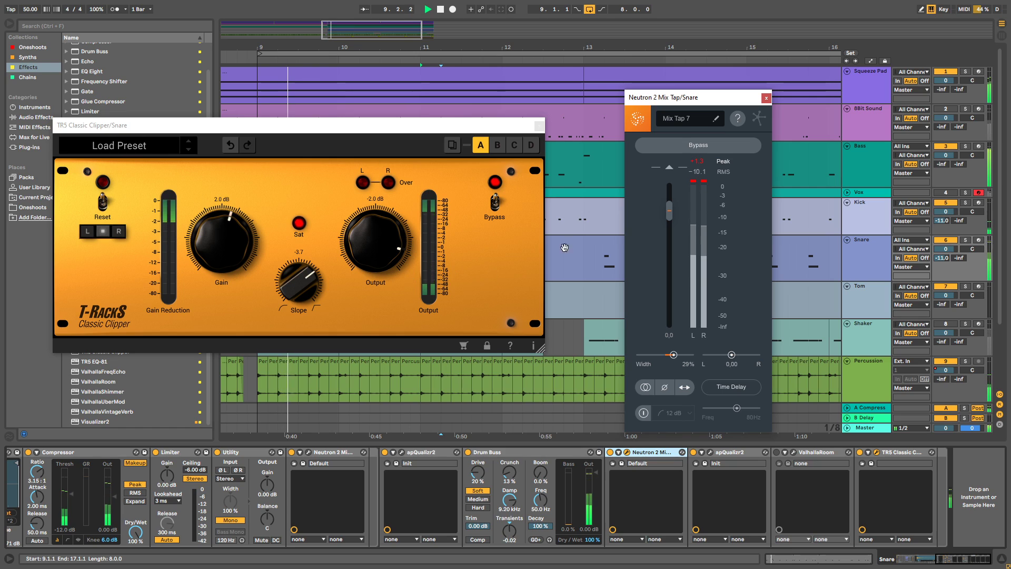
Move the Mix Tap between the Snare's Compressor and Limiter, keep it enabled, and set its width to 53%.
{"action": "left_click", "coordinate": [610, 453]}
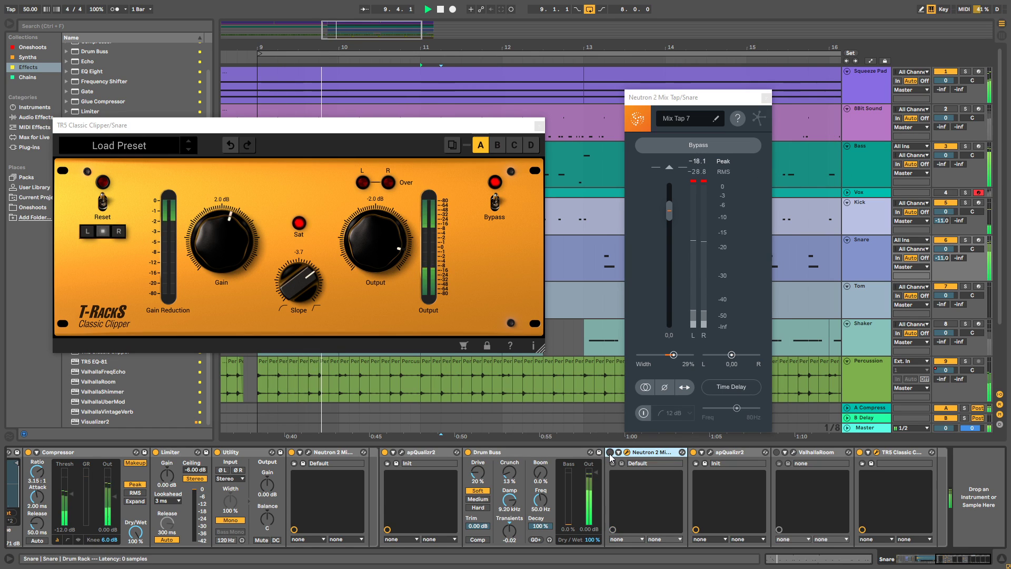
{"action": "left_click", "coordinate": [169, 496]}
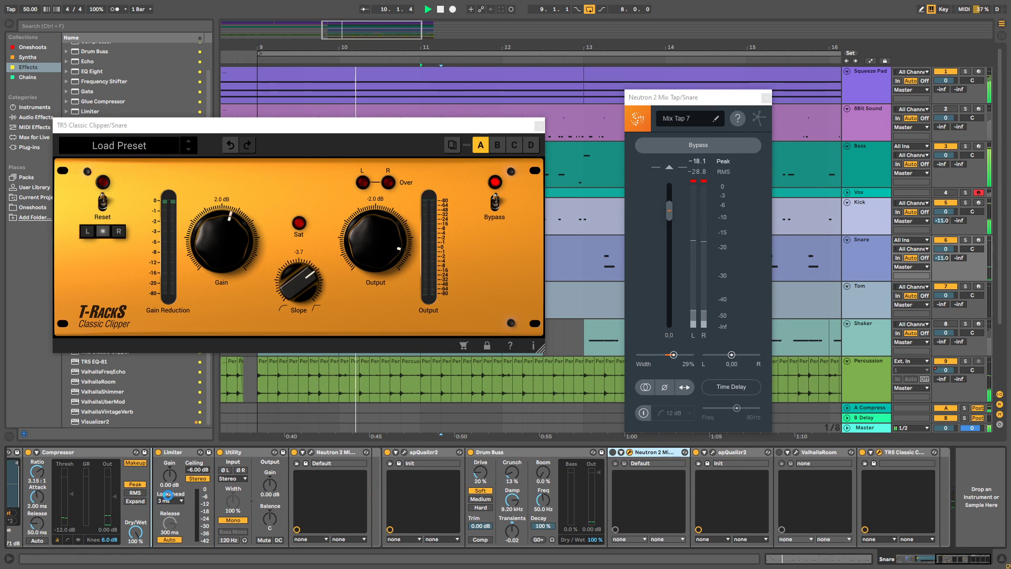
{"action": "left_click_drag", "start_coordinate": [199, 465], "coordinate": [200, 465]}
{"action": "left_click", "coordinate": [155, 452]}
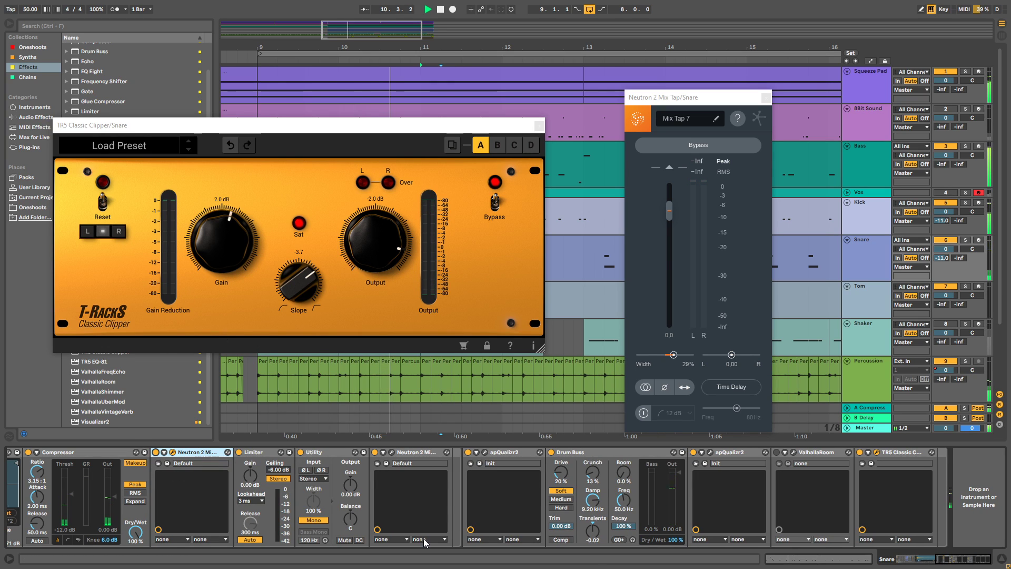
{"action": "left_click_drag", "start_coordinate": [938, 562], "coordinate": [898, 559]}
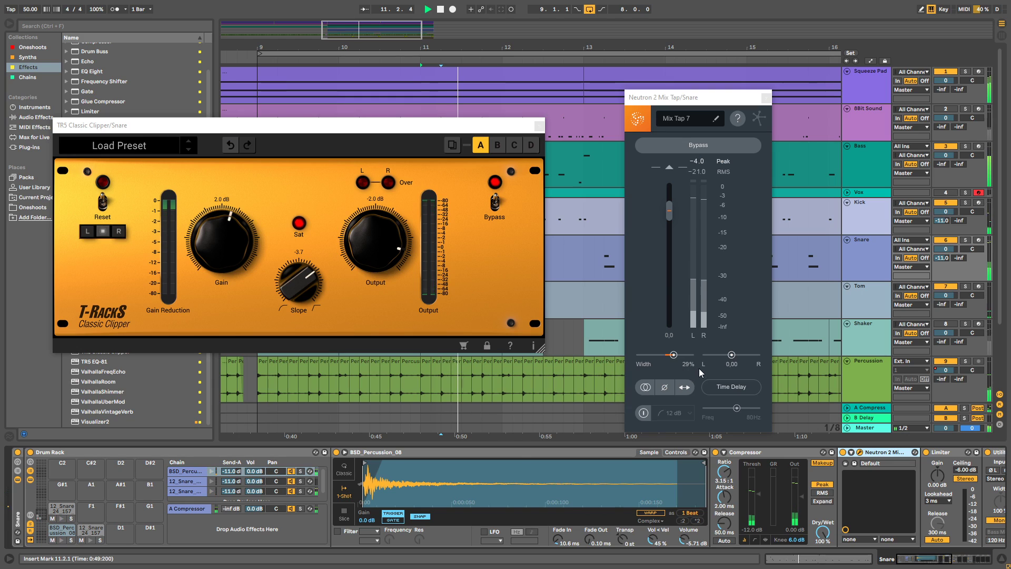
{"action": "left_click_drag", "start_coordinate": [678, 358], "coordinate": [679, 358]}
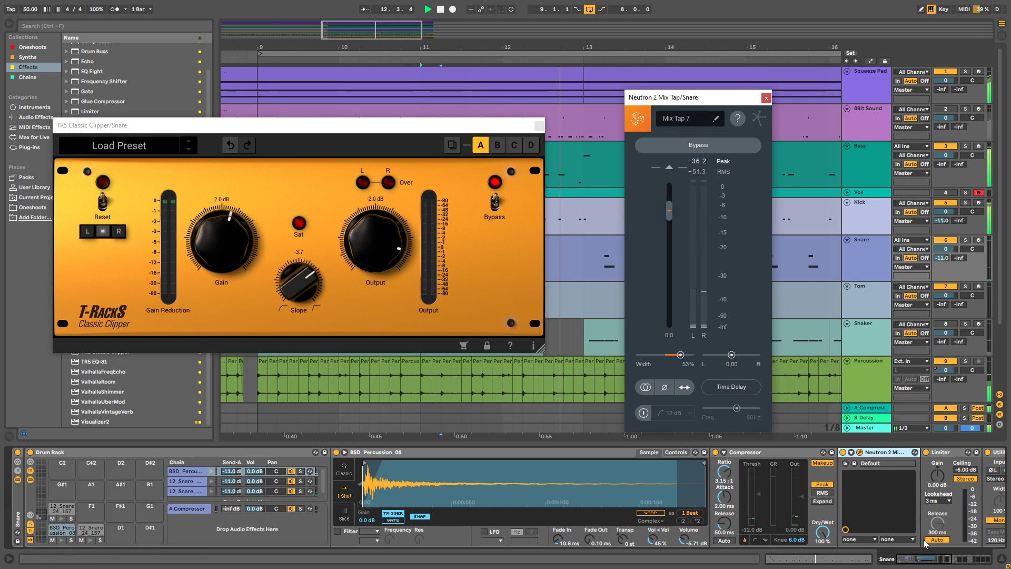
Move the widened Mix Tap after the Snare's Utility and set its output gain to −3.3.
{"action": "left_click", "coordinate": [929, 561]}
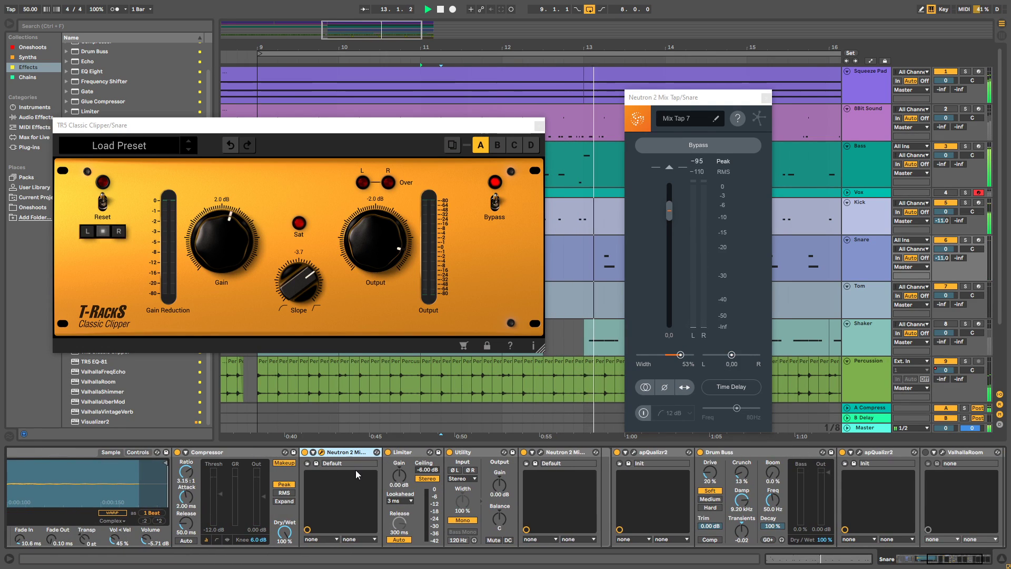
{"action": "left_click_drag", "start_coordinate": [338, 453], "coordinate": [526, 477]}
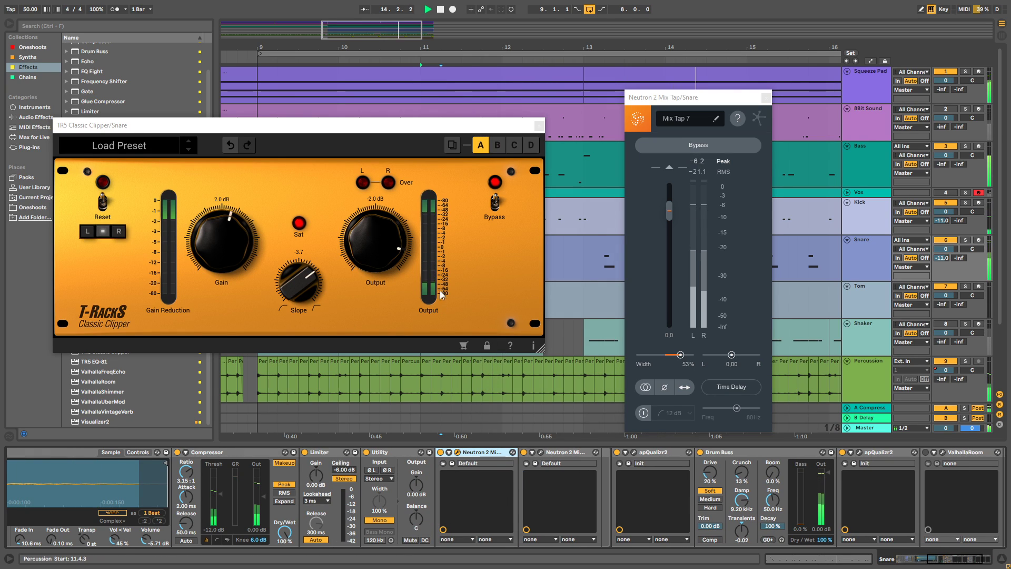
{"action": "left_click_drag", "start_coordinate": [669, 218], "coordinate": [669, 219]}
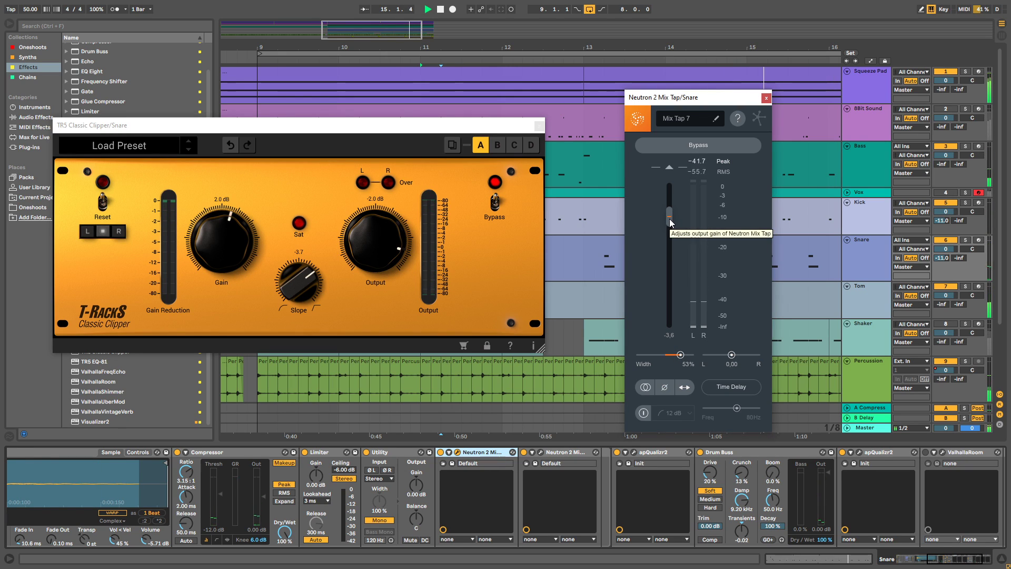
{"action": "left_click_drag", "start_coordinate": [669, 219], "coordinate": [670, 218]}
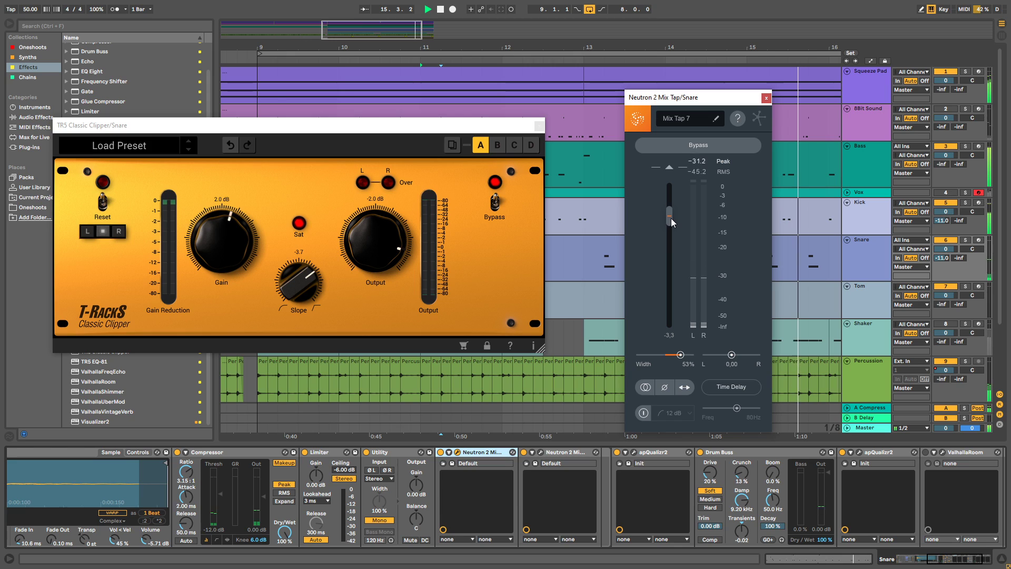
Set the Classic Clipper's slope to −5.0 and close both plug-in windows.
{"action": "left_click_drag", "start_coordinate": [308, 287], "coordinate": [312, 295]}
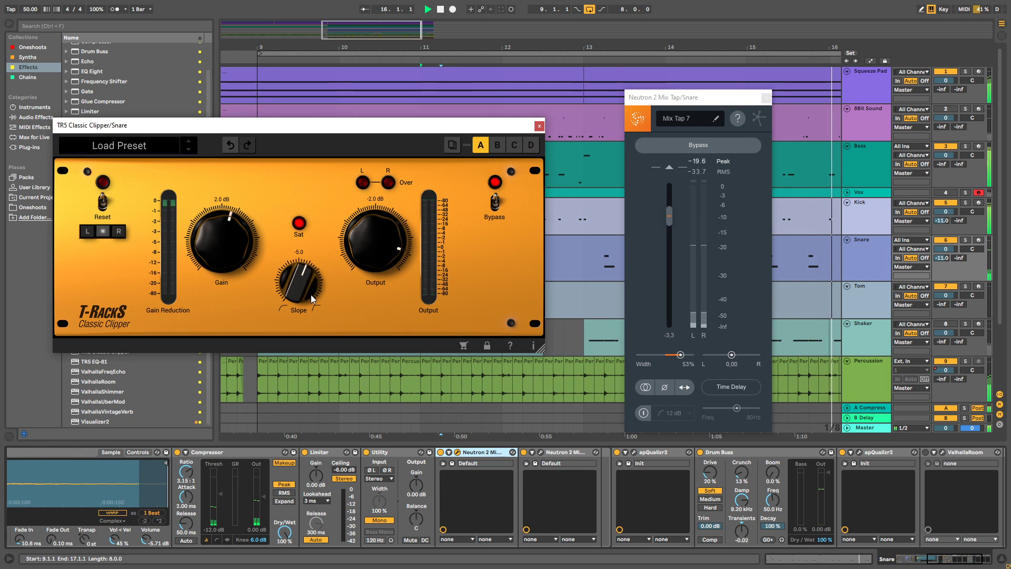
{"action": "left_click", "coordinate": [539, 126]}
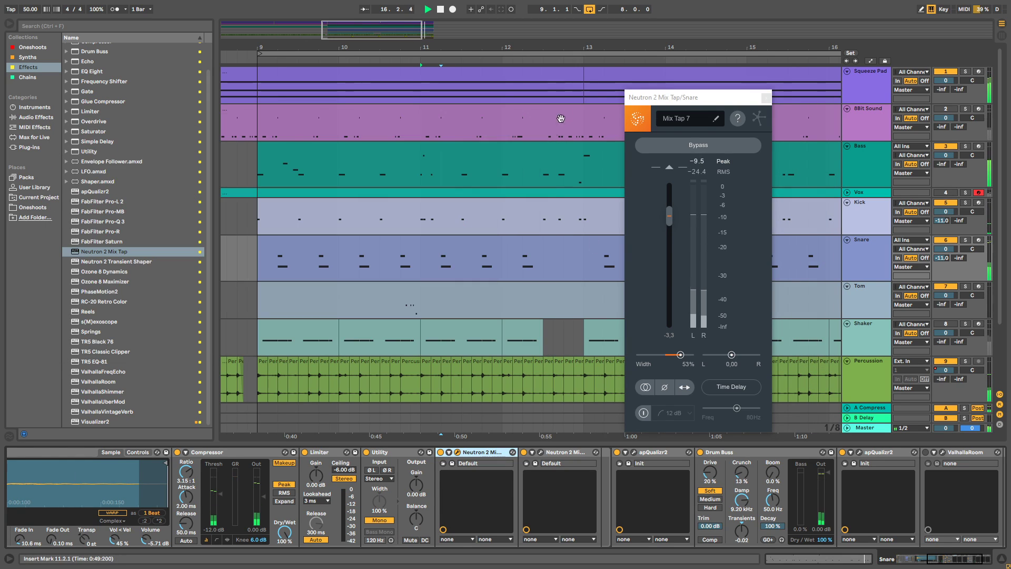
{"action": "left_click", "coordinate": [765, 98]}
Select the Kick clip and play the whole arrangement from bar 9.
{"action": "left_click_drag", "start_coordinate": [688, 50], "coordinate": [688, 15]}
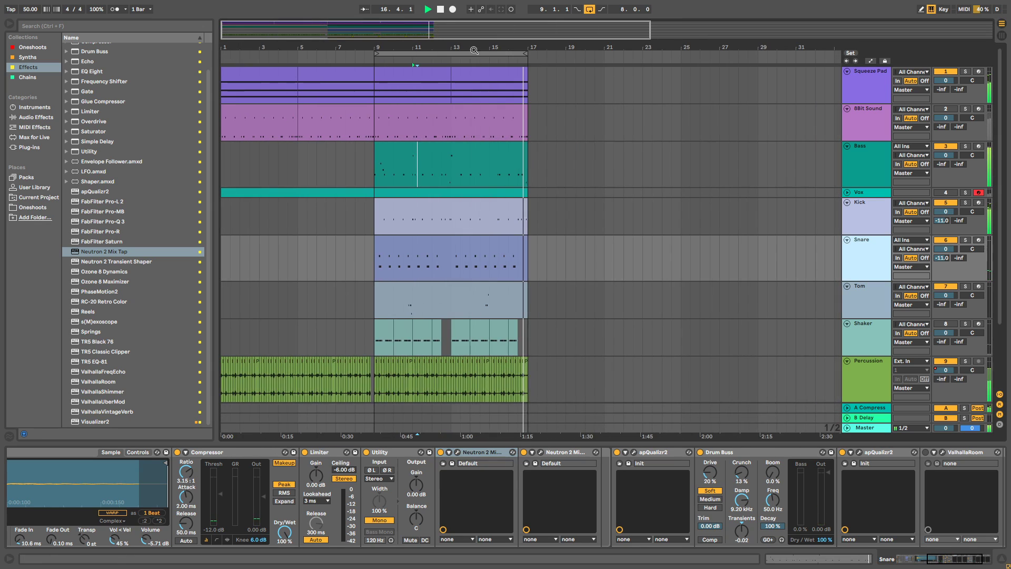
{"action": "left_click", "coordinate": [381, 202]}
{"action": "key", "text": "space"}
{"action": "key", "text": "space"}
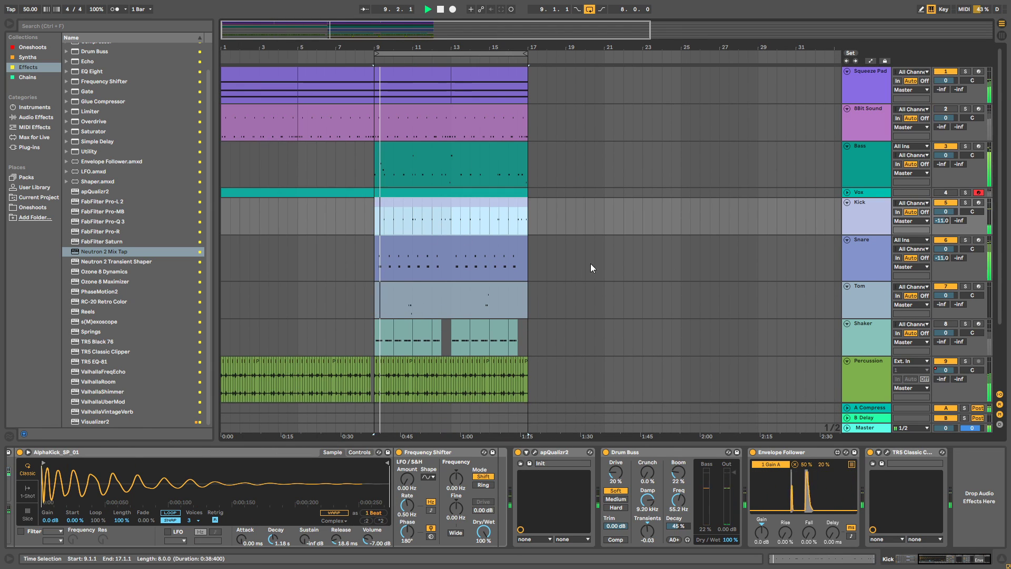
Unmute the 8Bit Sound, Vox and Shaker tracks and unfold the Vox track.
{"action": "left_click", "coordinate": [945, 109]}
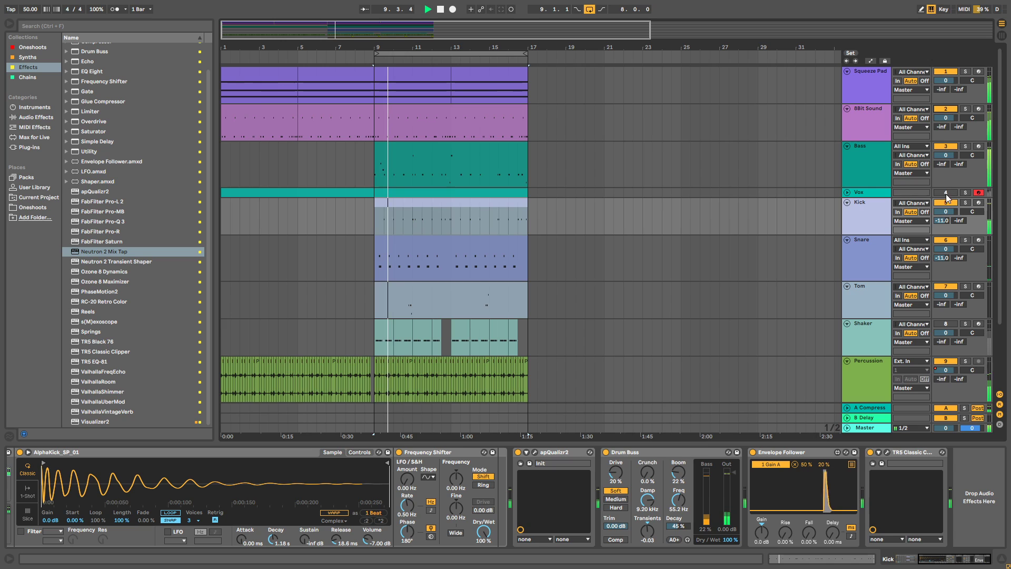
{"action": "left_click", "coordinate": [845, 192]}
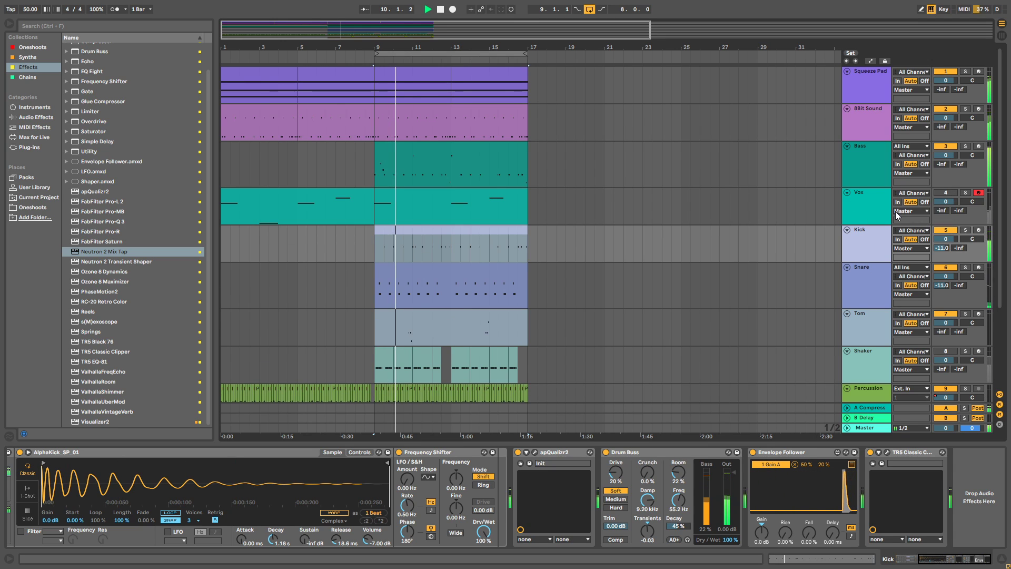
{"action": "scroll", "coordinate": [763, 242], "scroll_direction": "down", "scroll_amount": 5}
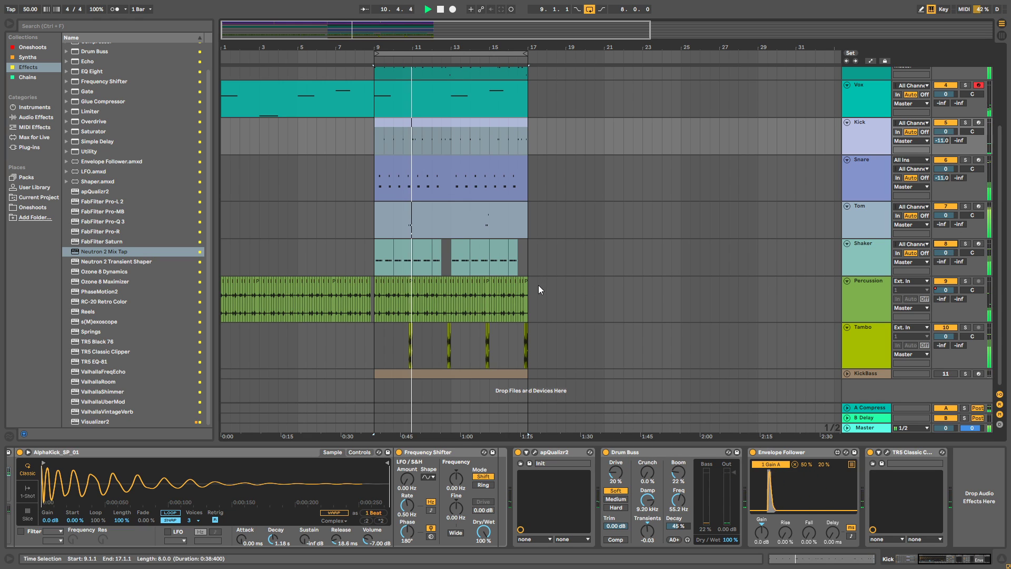
Add apQualizr2 to the end of the Shaker track's device chain, after the Limiter.
{"action": "left_click", "coordinate": [870, 251]}
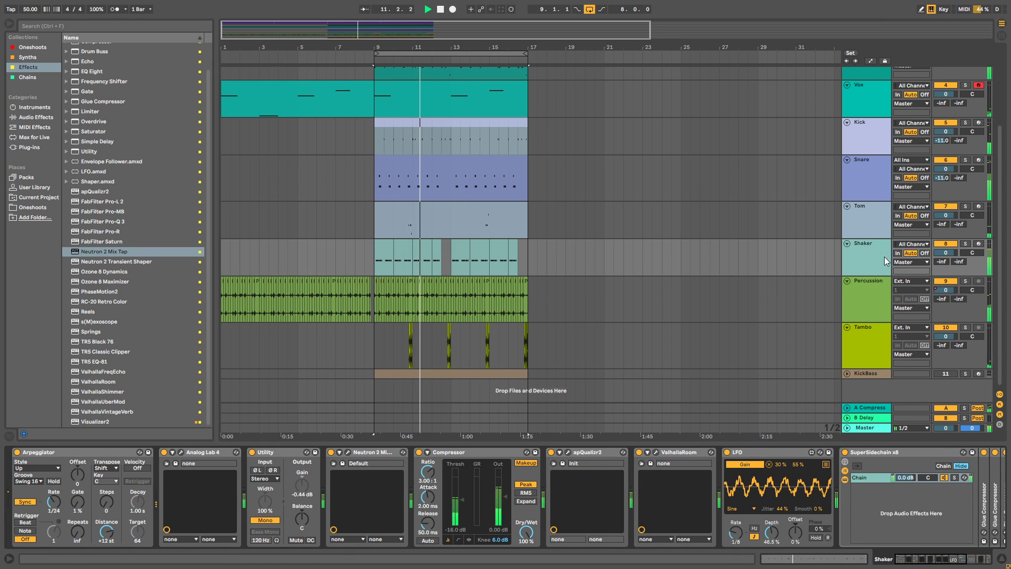
{"action": "scroll", "coordinate": [841, 464], "scroll_direction": "down", "scroll_amount": 3}
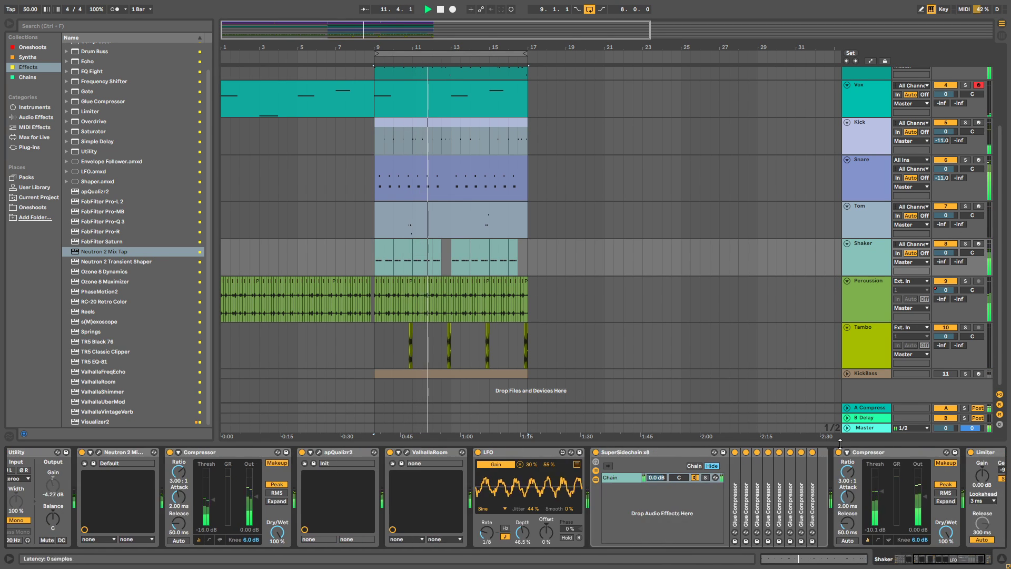
{"action": "left_click_drag", "start_coordinate": [963, 558], "coordinate": [973, 558]}
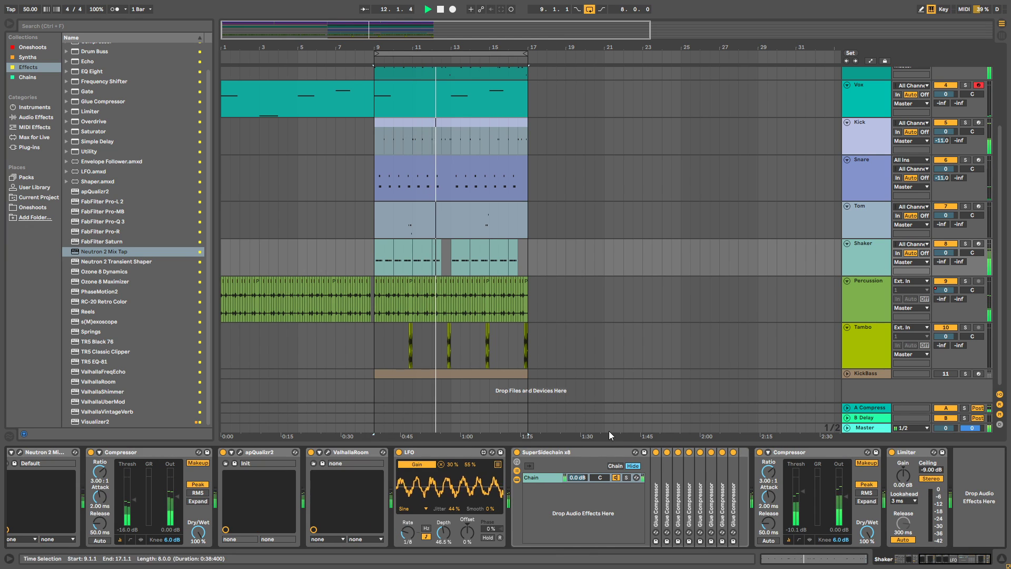
{"action": "left_click_drag", "start_coordinate": [102, 196], "coordinate": [970, 512]}
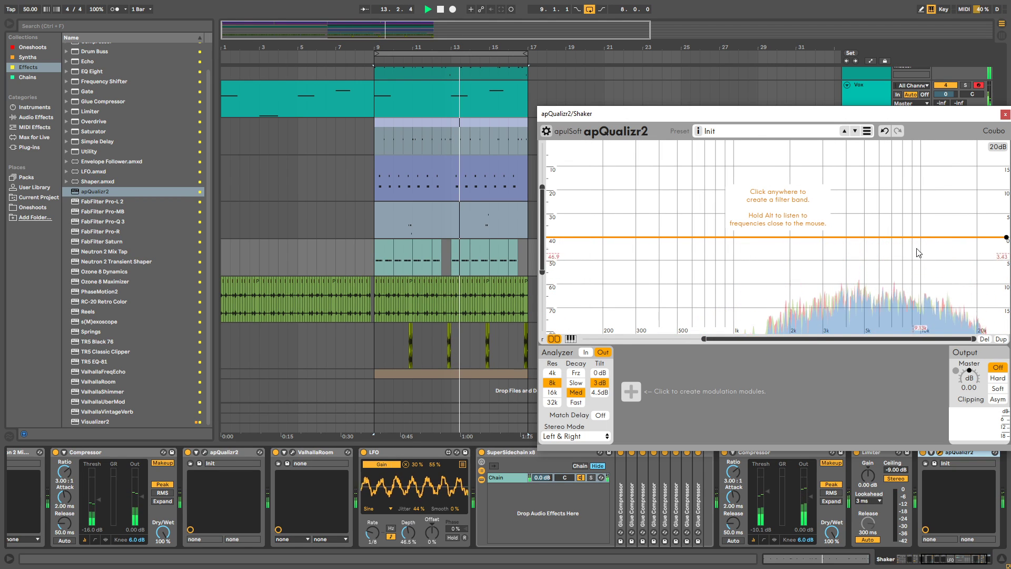
Add apQualizr2 bands that slightly boost the Shaker's high end and cut its upper mids, and close the plug-in window.
{"action": "left_click", "coordinate": [950, 229]}
{"action": "scroll", "coordinate": [950, 229], "scroll_direction": "up", "scroll_amount": 4}
{"action": "left_click_drag", "start_coordinate": [951, 228], "coordinate": [954, 223]}
{"action": "left_click_drag", "start_coordinate": [801, 235], "coordinate": [791, 249]}
{"action": "left_click_drag", "start_coordinate": [963, 117], "coordinate": [779, 129]}
{"action": "left_click", "coordinate": [820, 127]}
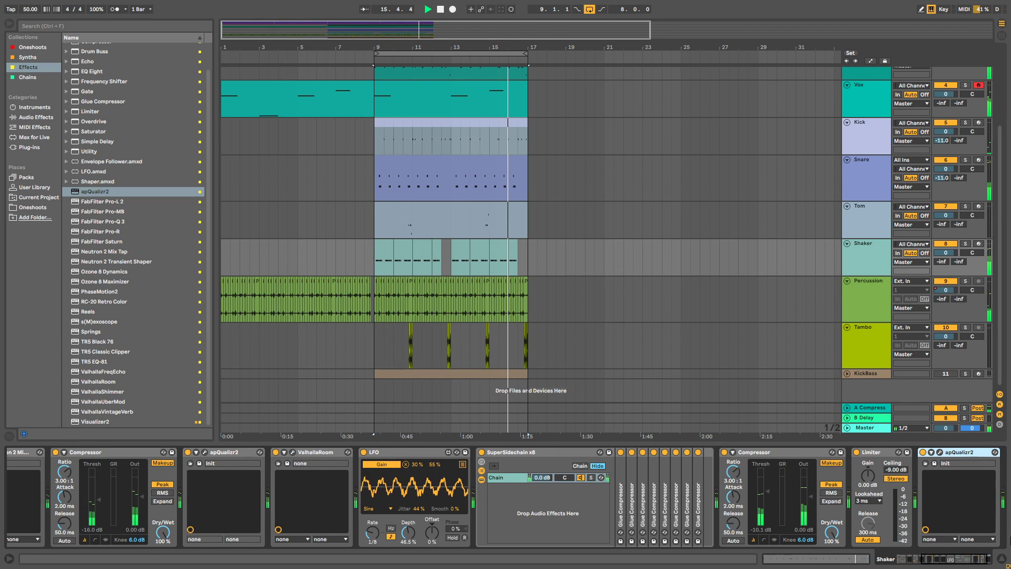
Add Neutron 2 Mix Tap after the Shaker's new apQualizr2, increase its stereo width, and close its window.
{"action": "scroll", "coordinate": [814, 454], "scroll_direction": "right", "scroll_amount": 2}
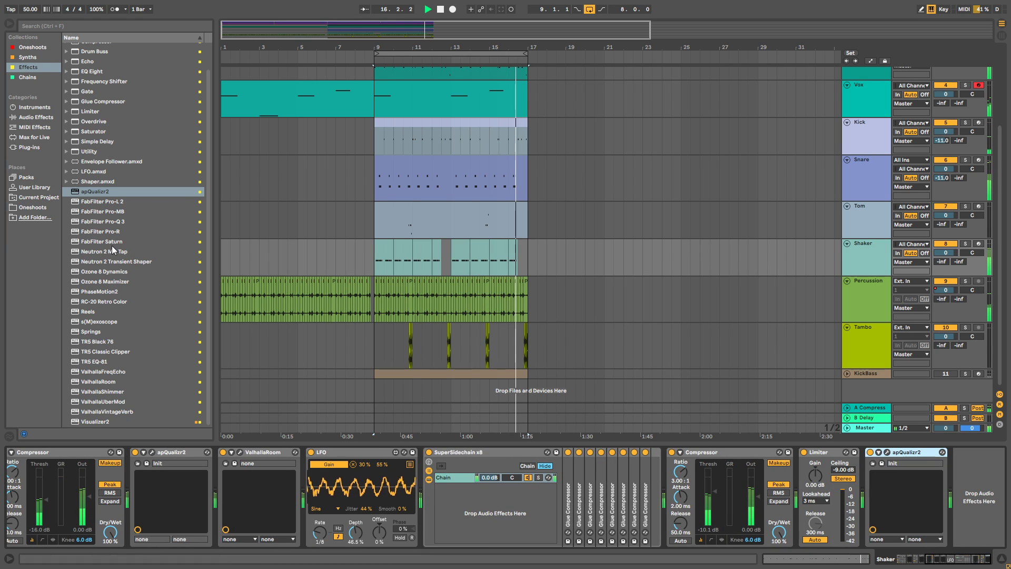
{"action": "left_click", "coordinate": [114, 192]}
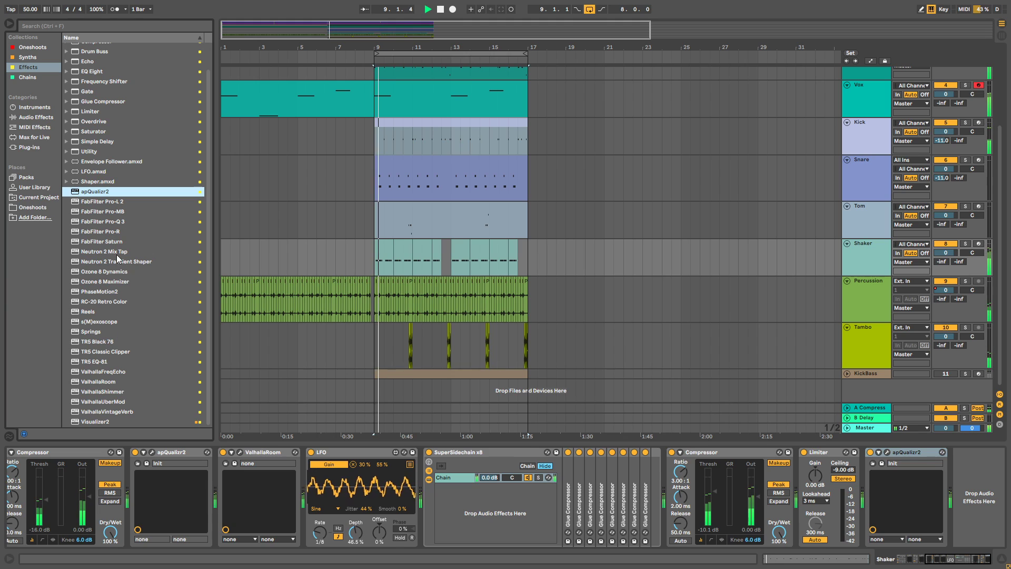
{"action": "scroll", "coordinate": [118, 259], "scroll_direction": "up", "scroll_amount": 3}
{"action": "left_click_drag", "start_coordinate": [105, 277], "coordinate": [924, 503]}
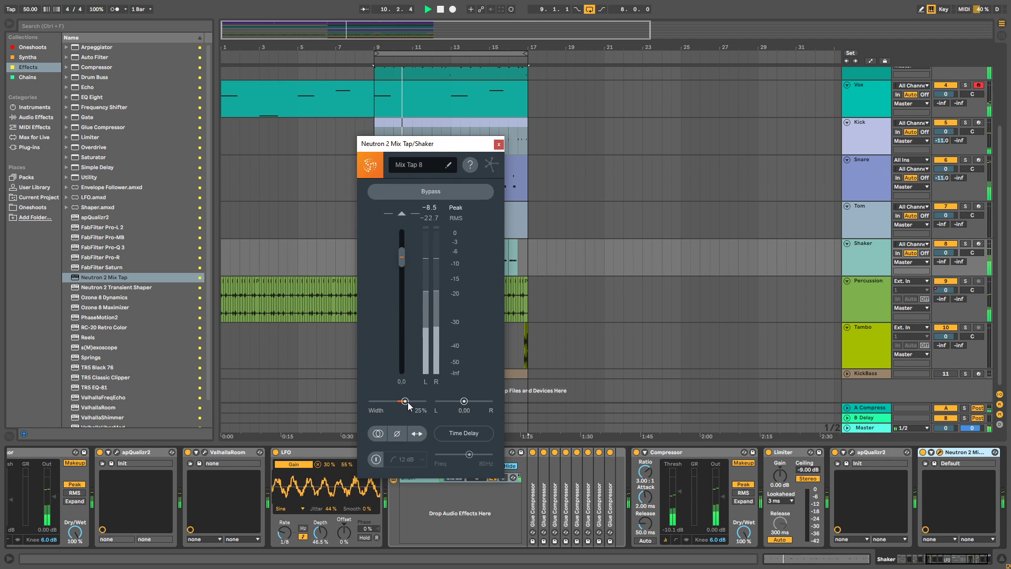
{"action": "left_click_drag", "start_coordinate": [407, 405], "coordinate": [412, 402]}
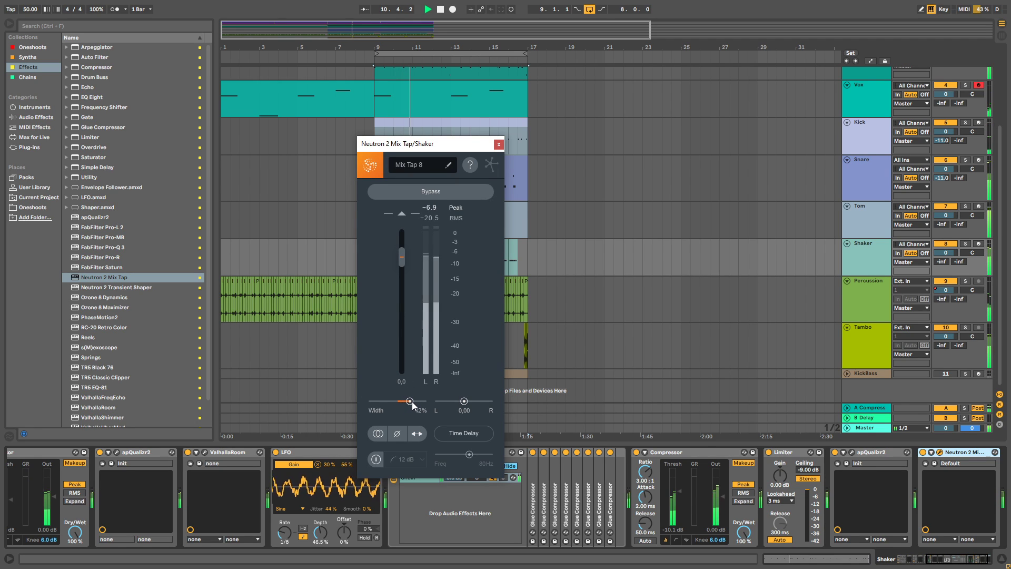
{"action": "left_click", "coordinate": [498, 144]}
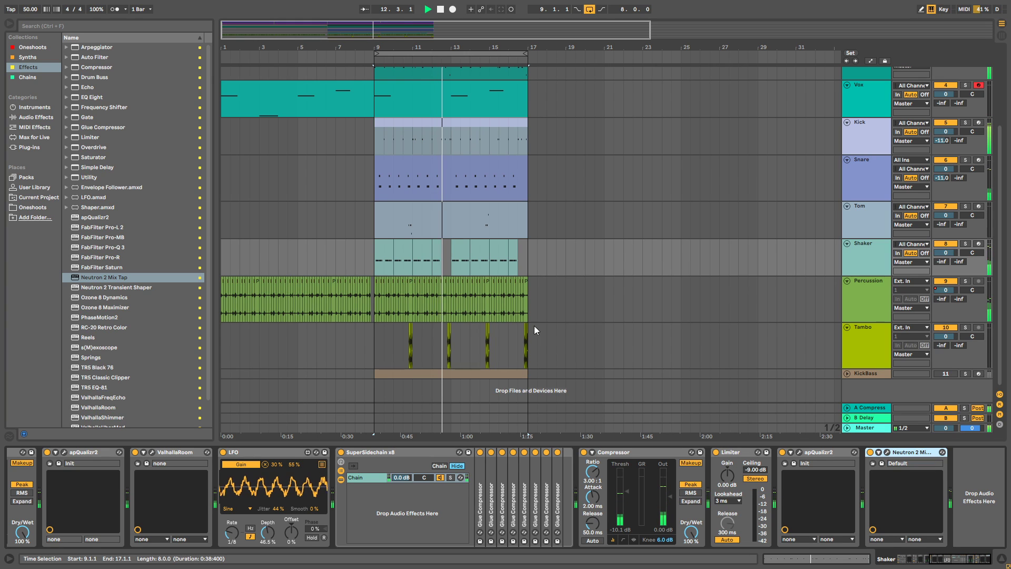
Listen to the looping drop from bar 9 and review the Tambo's devices and the other tracks.
{"action": "scroll", "coordinate": [505, 188], "scroll_direction": "up", "scroll_amount": 5}
{"action": "scroll", "coordinate": [509, 200], "scroll_direction": "down", "scroll_amount": 5}
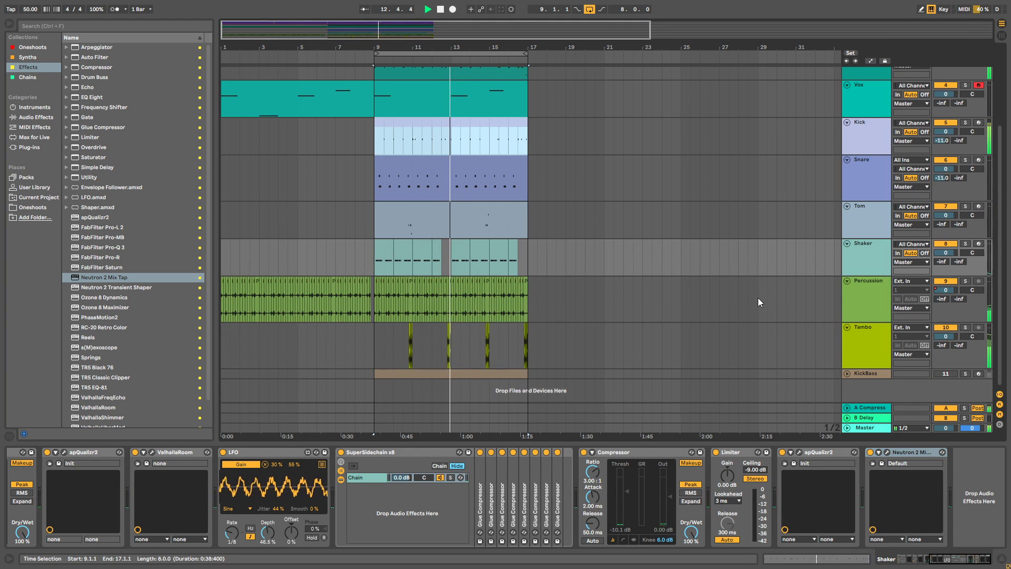
{"action": "left_click", "coordinate": [857, 337]}
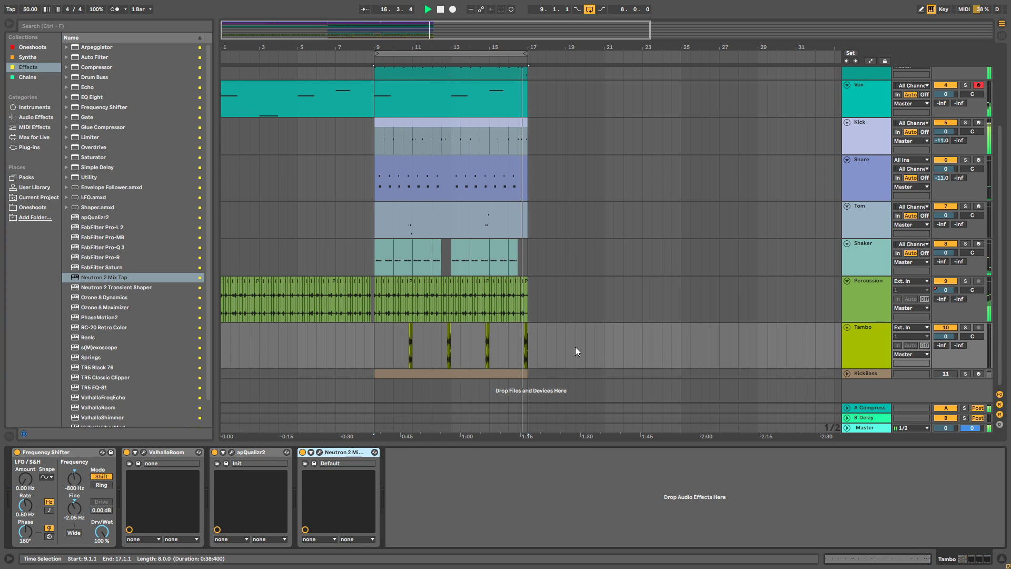
{"action": "left_click_drag", "start_coordinate": [320, 42], "coordinate": [319, 37]}
{"action": "scroll", "coordinate": [419, 163], "scroll_direction": "up", "scroll_amount": 1}
{"action": "scroll", "coordinate": [431, 185], "scroll_direction": "down", "scroll_amount": 1}
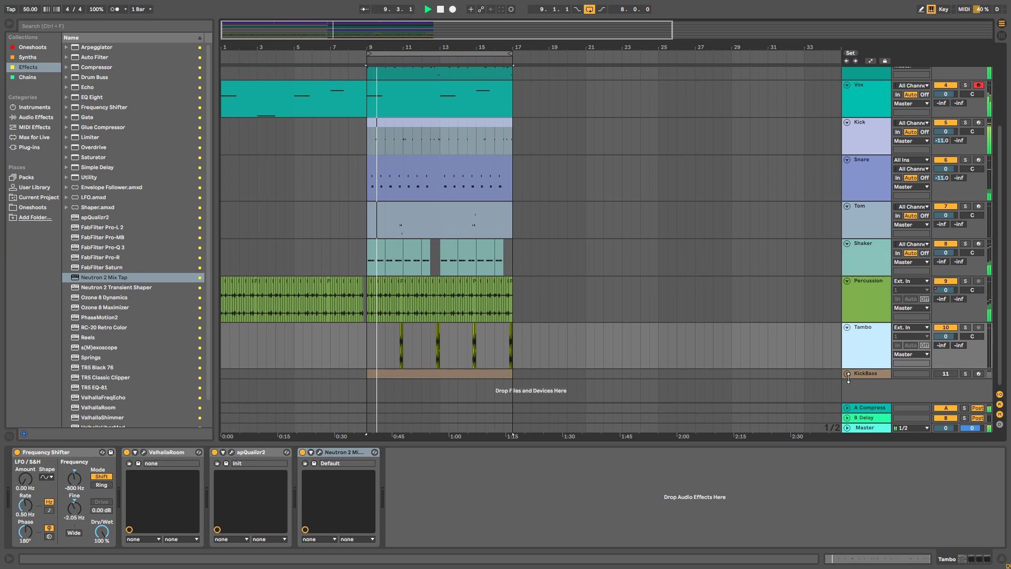
{"action": "scroll", "coordinate": [585, 221], "scroll_direction": "up", "scroll_amount": 1}
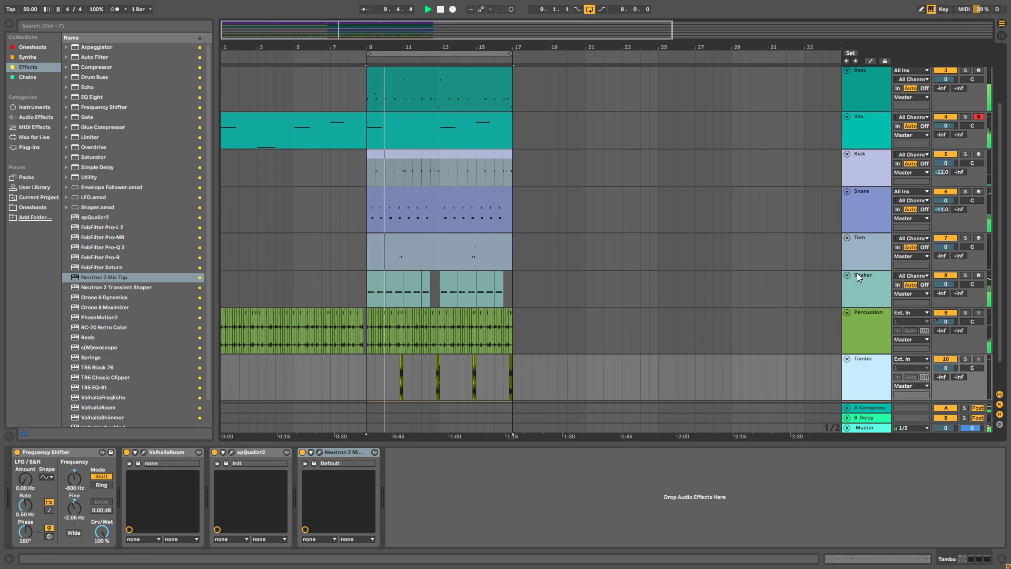
{"action": "scroll", "coordinate": [815, 273], "scroll_direction": "down", "scroll_amount": 1}
{"action": "scroll", "coordinate": [853, 221], "scroll_direction": "up", "scroll_amount": 3}
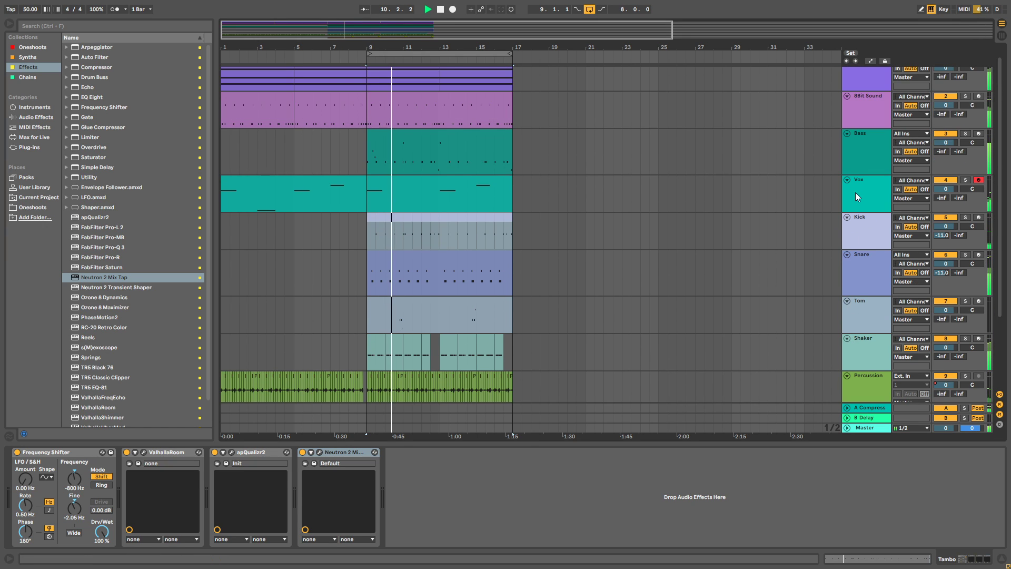
{"action": "scroll", "coordinate": [868, 232], "scroll_direction": "up", "scroll_amount": 1}
In the Bass track's Serum, turn on oscillator A at octave −2 and enable the MG Low 12 filter.
{"action": "left_click", "coordinate": [869, 158]}
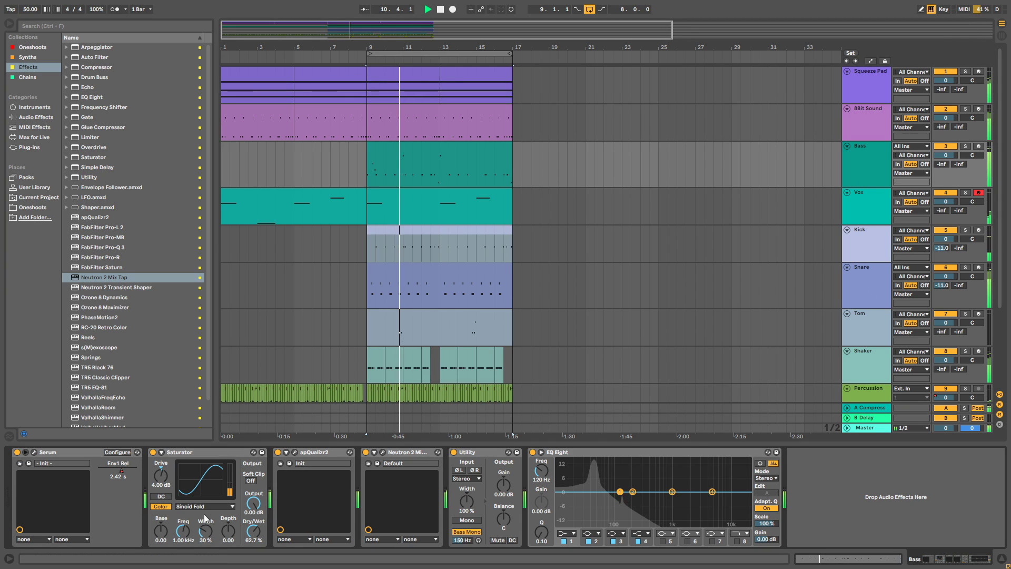
{"action": "left_click", "coordinate": [34, 452]}
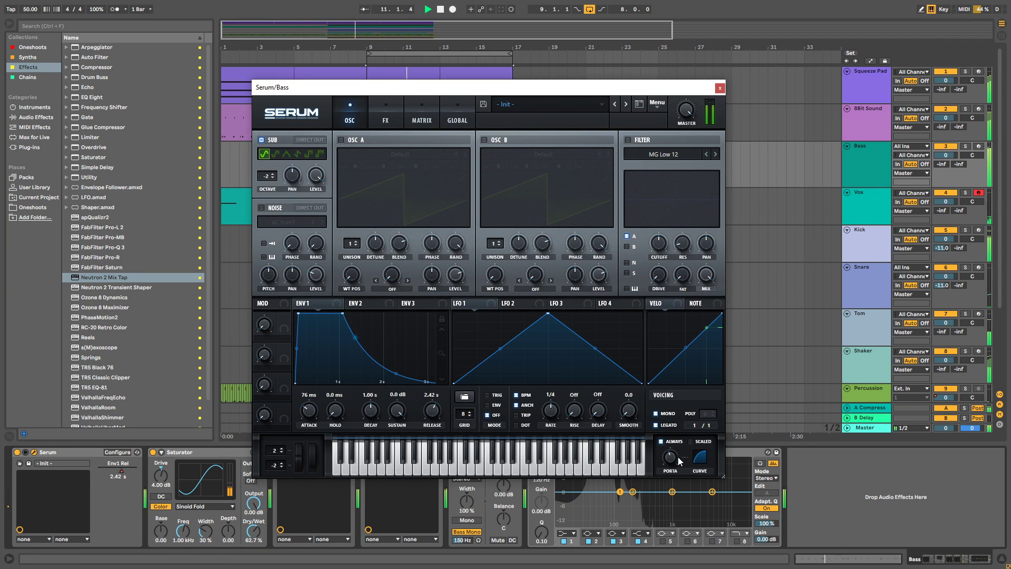
{"action": "mouse_move", "coordinate": [671, 464]}
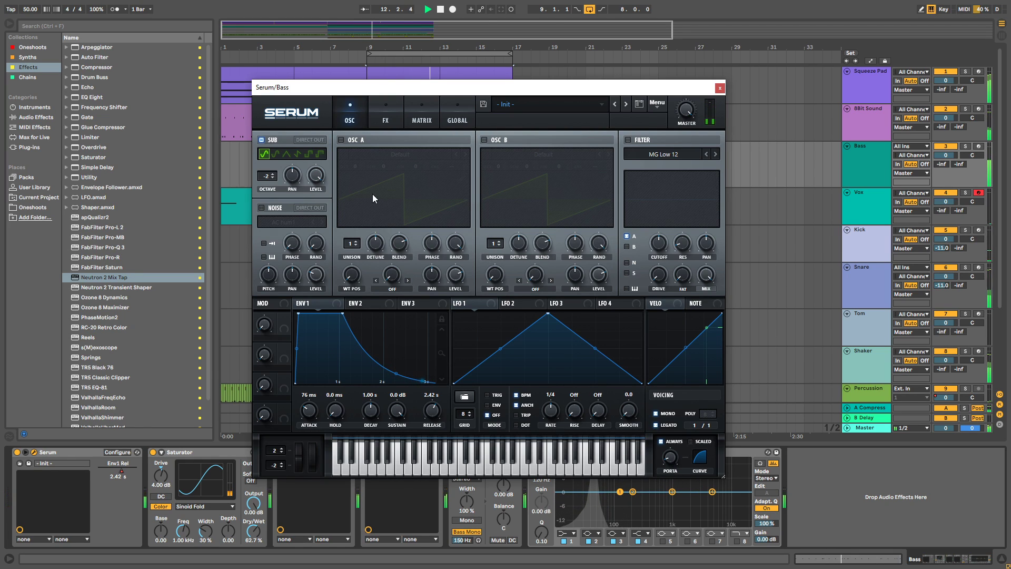
{"action": "left_click", "coordinate": [361, 140]}
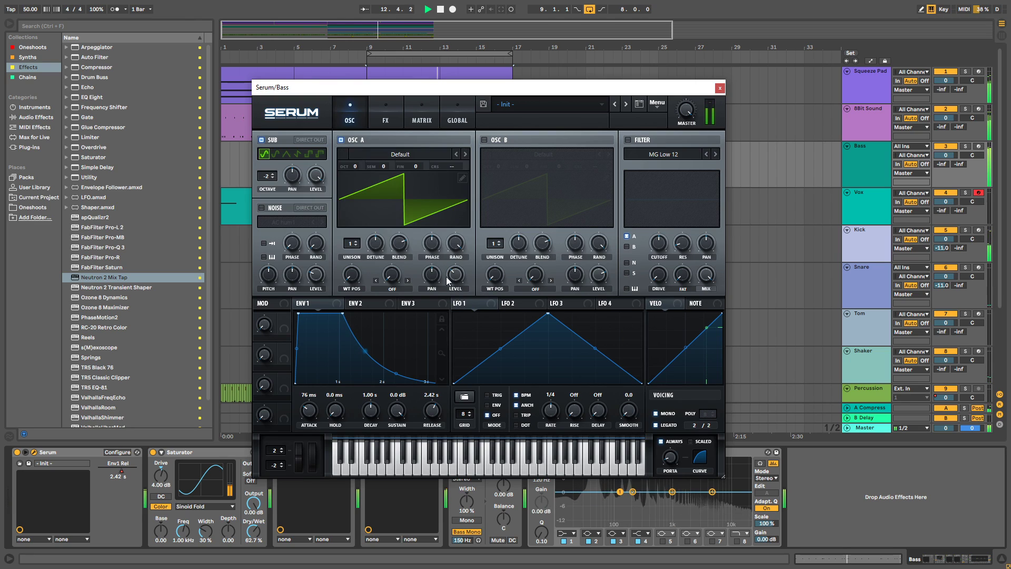
{"action": "left_click_drag", "start_coordinate": [354, 165], "coordinate": [364, 205]}
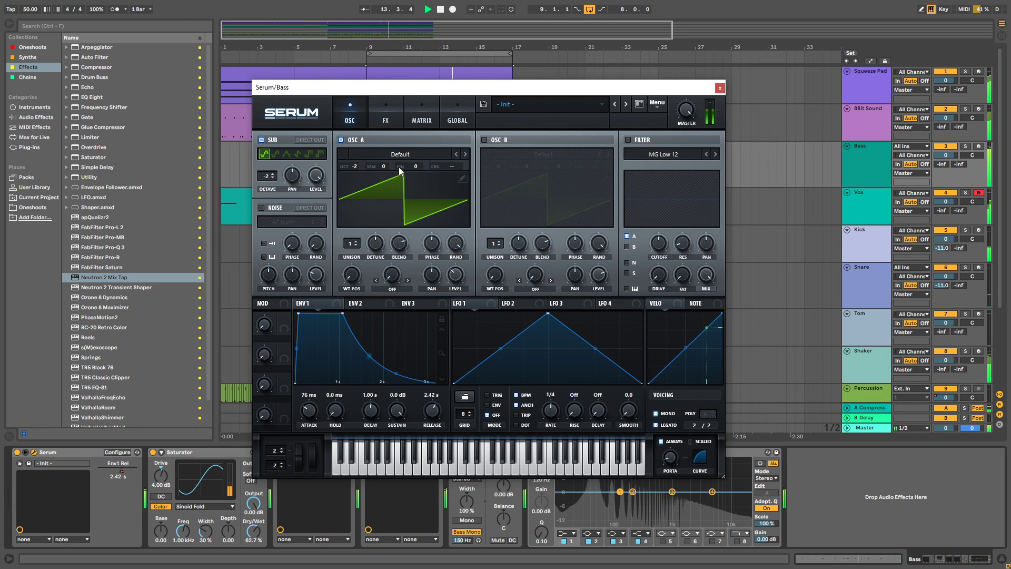
{"action": "left_click", "coordinate": [627, 140]}
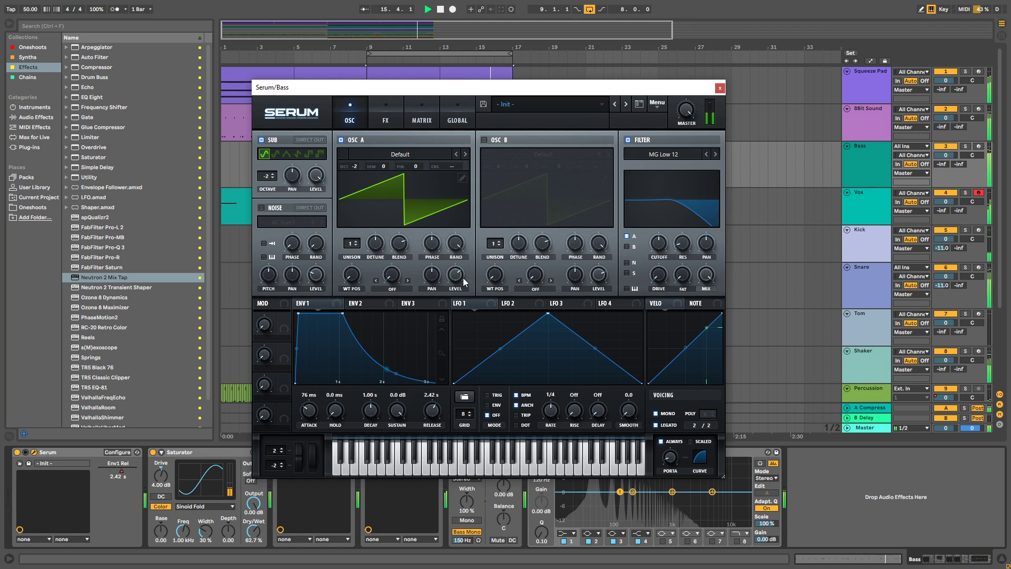
Solo the Bass and set oscillator A to the Acid wavetable with 2 unison voices, adjusting its level and detune.
{"action": "mouse_move", "coordinate": [378, 254]}
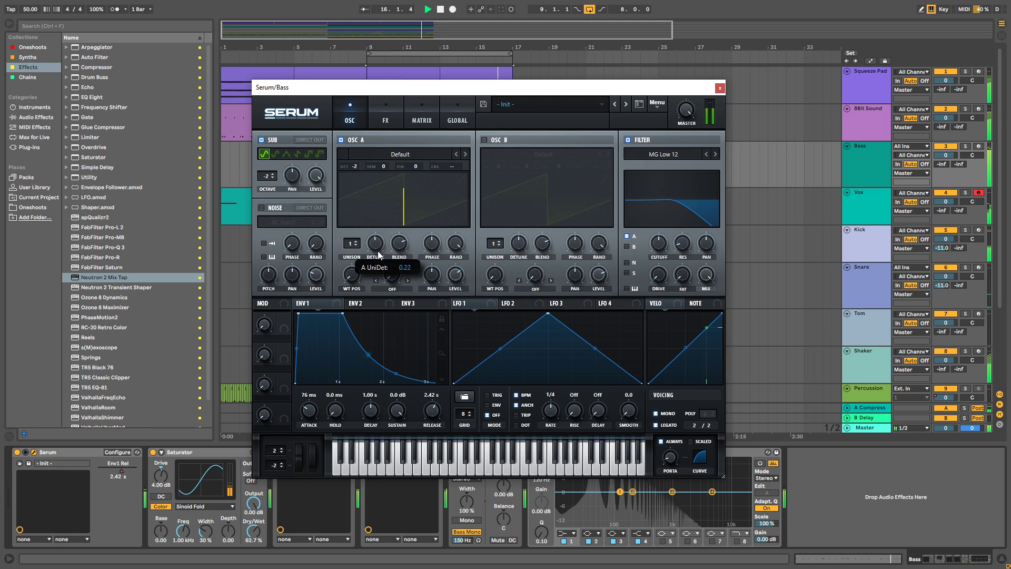
{"action": "left_click", "coordinate": [966, 148]}
{"action": "left_click_drag", "start_coordinate": [454, 276], "coordinate": [458, 284]}
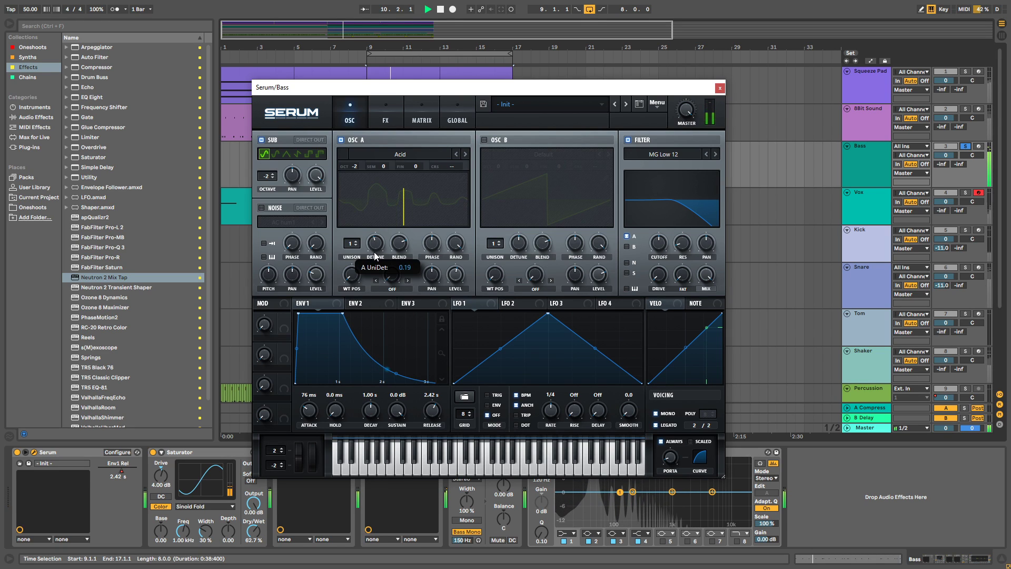
{"action": "left_click_drag", "start_coordinate": [356, 237], "coordinate": [377, 264]}
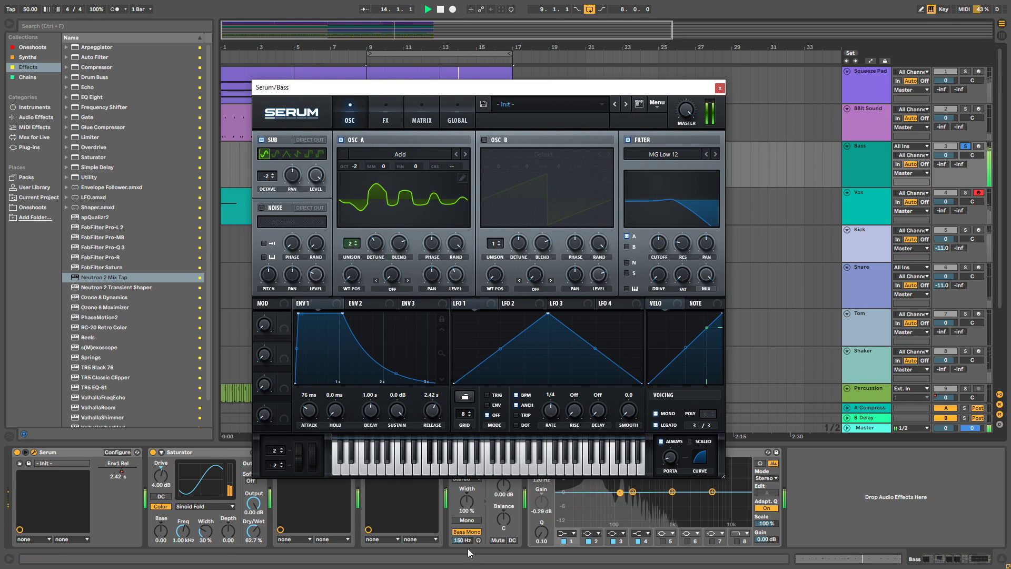
Close Serum, set the Bass Utility's Bass Mono frequency to 110 Hz, and unsolo the track.
{"action": "left_click", "coordinate": [719, 88]}
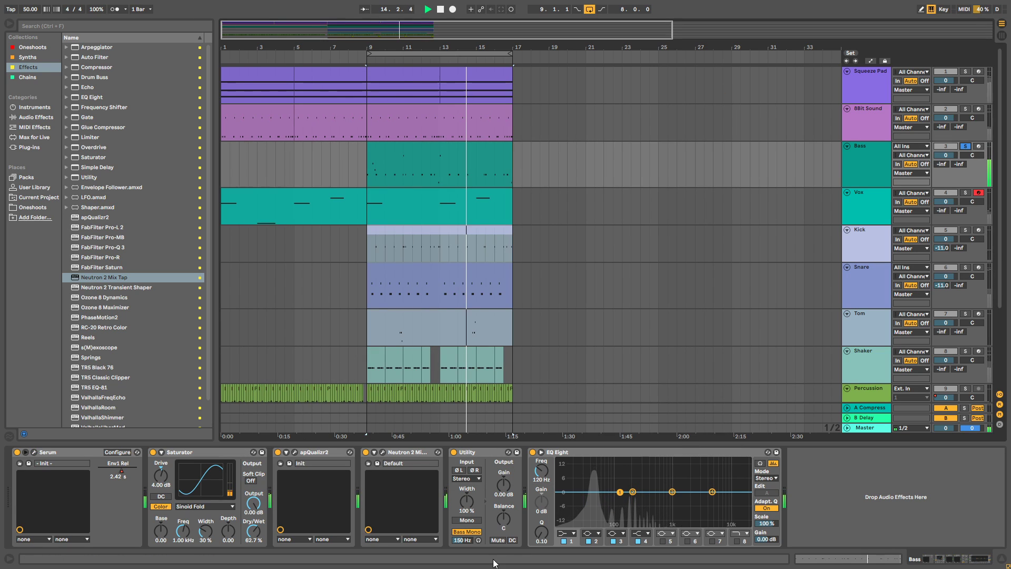
{"action": "left_click_drag", "start_coordinate": [471, 539], "coordinate": [471, 531]}
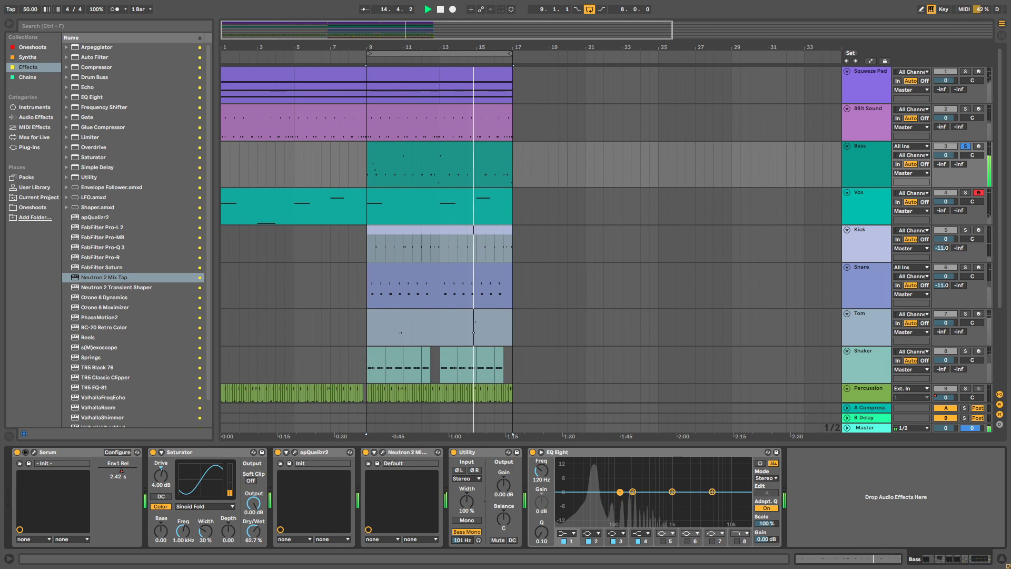
{"action": "left_click", "coordinate": [965, 146]}
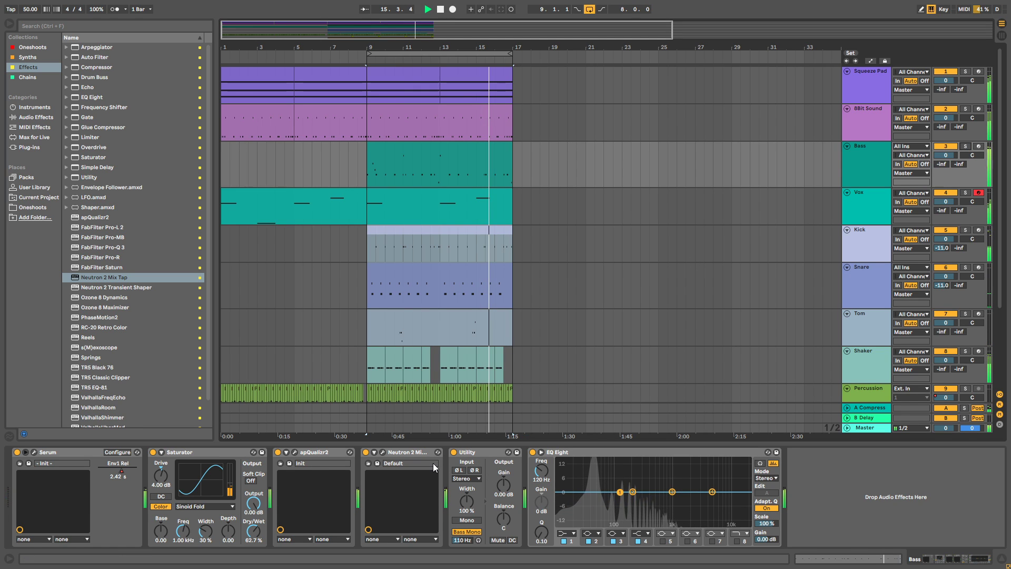
Readjust oscillator A's unison detune in the Bass's Serum, set the master volume to 92%, and close the window.
{"action": "left_click", "coordinate": [34, 452]}
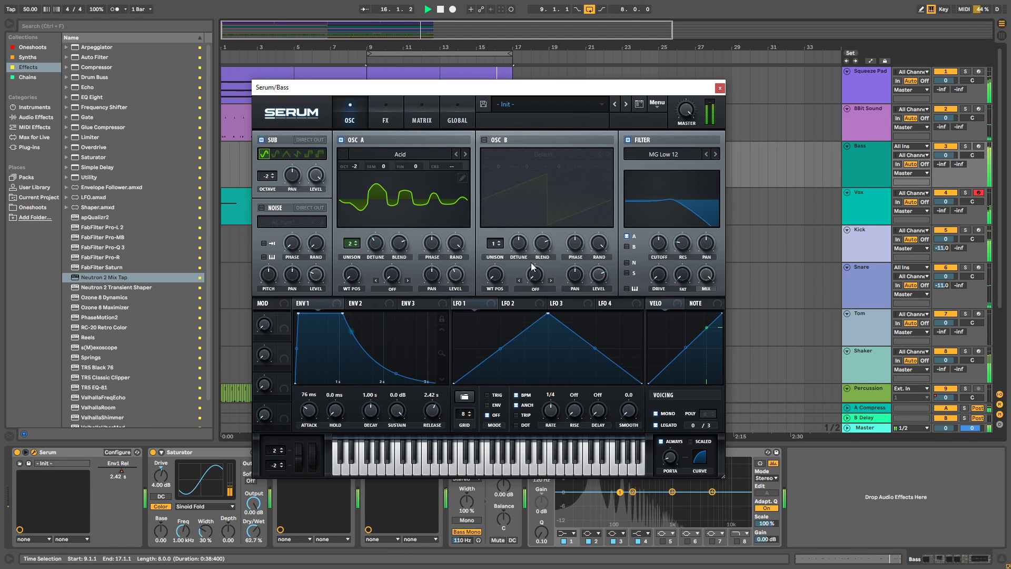
{"action": "left_click_drag", "start_coordinate": [375, 243], "coordinate": [372, 272]}
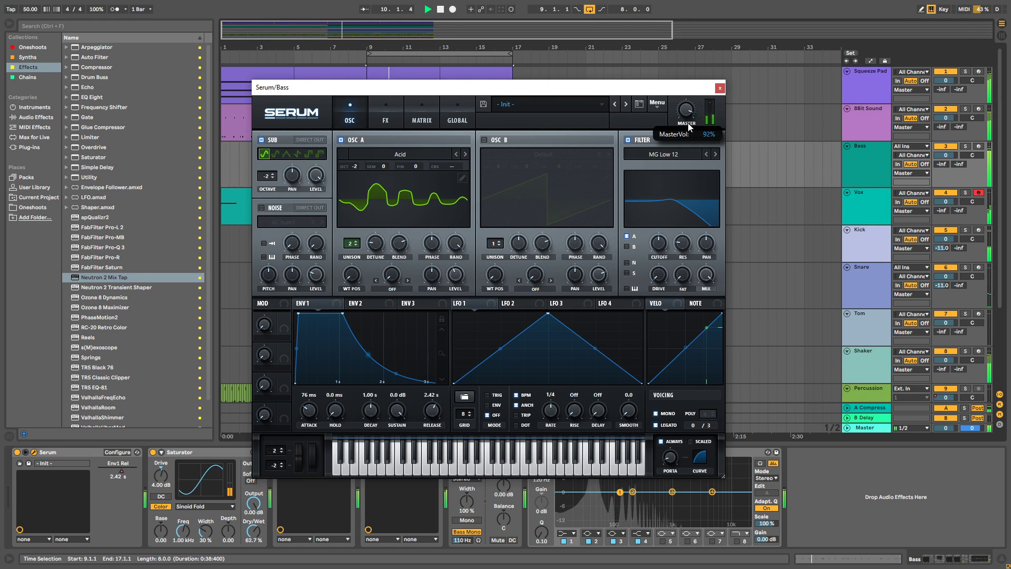
{"action": "left_click", "coordinate": [719, 88]}
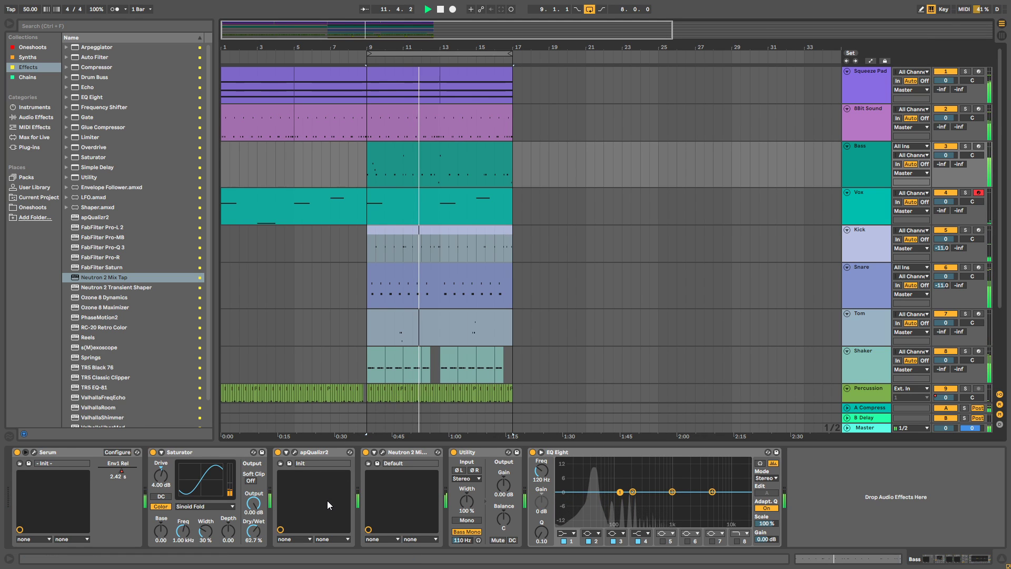
Turn off oscillator A in the Bass track's Serum and close the plug-in window.
{"action": "left_click", "coordinate": [34, 452]}
{"action": "left_click", "coordinate": [341, 140]}
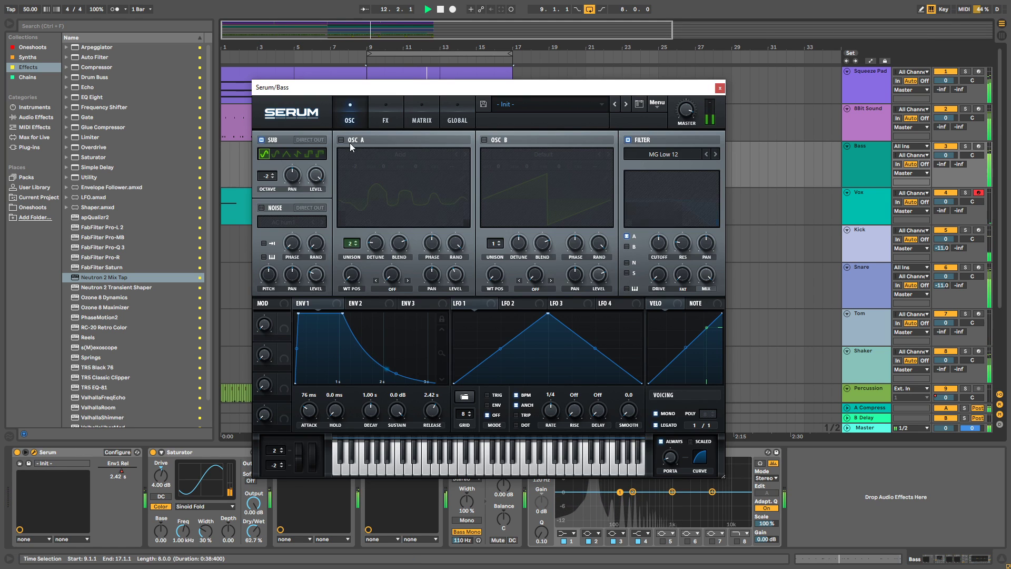
{"action": "left_click", "coordinate": [720, 88]}
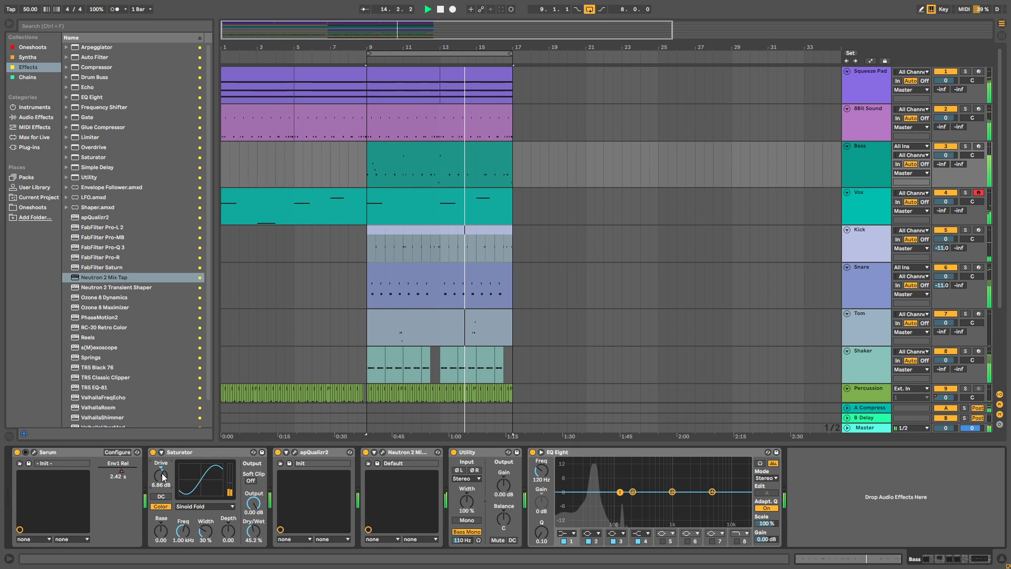
Solo the Bass, restart playback from bar 9, and set its Saturator to 6.29 dB drive and 66.7% dry/wet.
{"action": "left_click", "coordinate": [965, 146]}
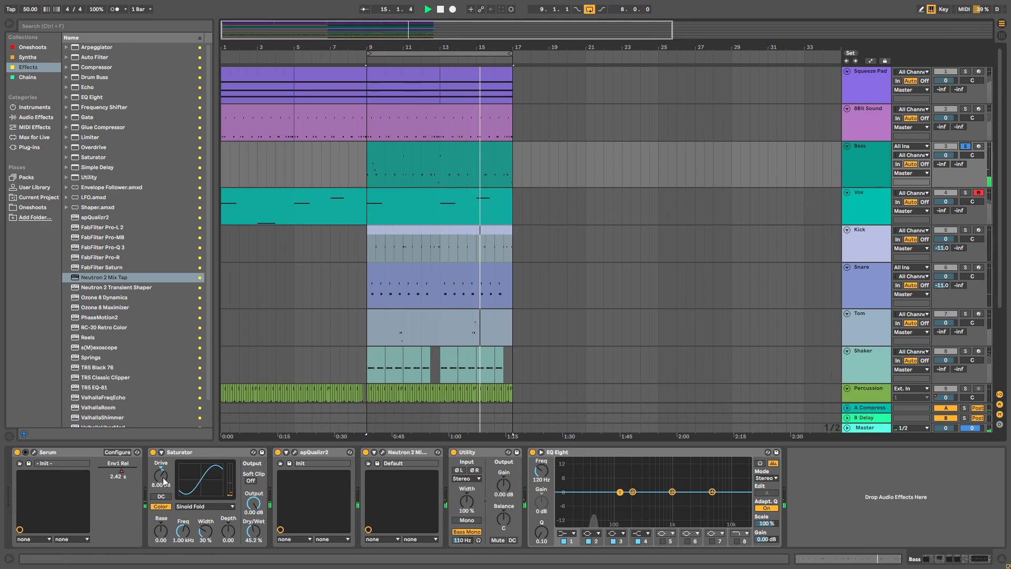
{"action": "left_click", "coordinate": [367, 237]}
{"action": "key", "text": "space"}
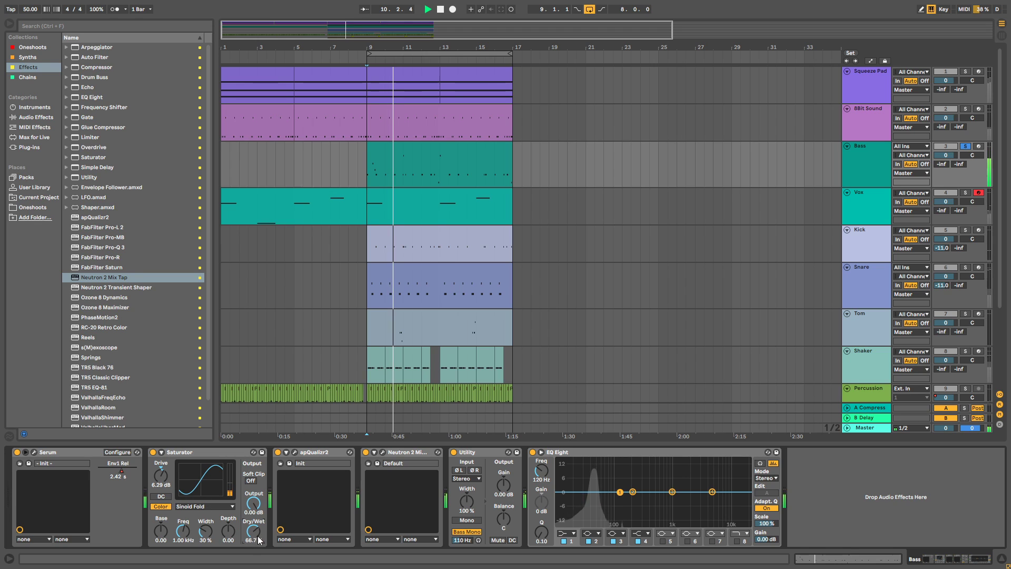
Review the Bass's apQualizr2 curve and set Serum's envelope 1 attack to 108 ms while playing from bar 11.
{"action": "left_click", "coordinate": [294, 452]}
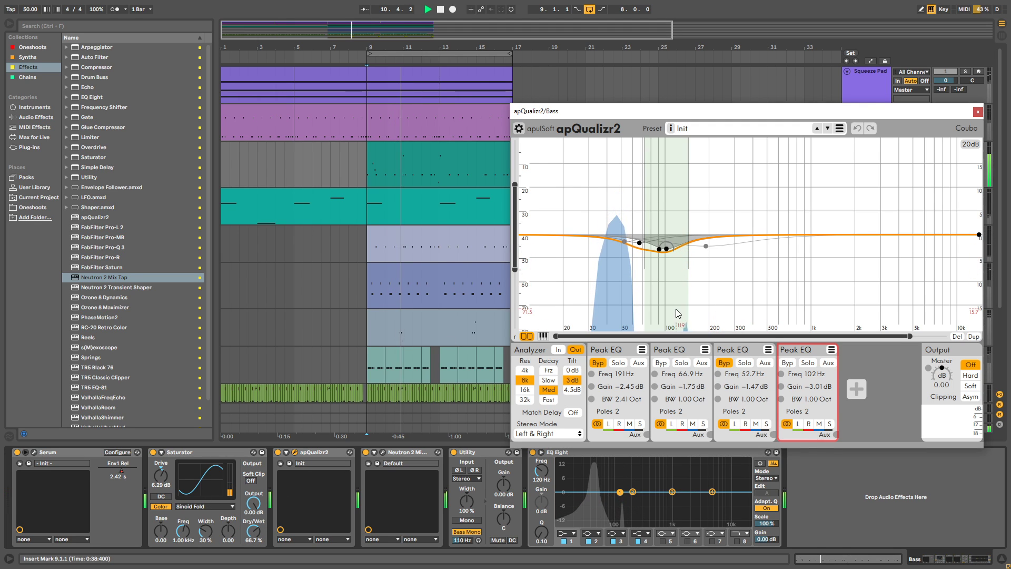
{"action": "left_click", "coordinate": [977, 112]}
{"action": "left_click", "coordinate": [35, 453]}
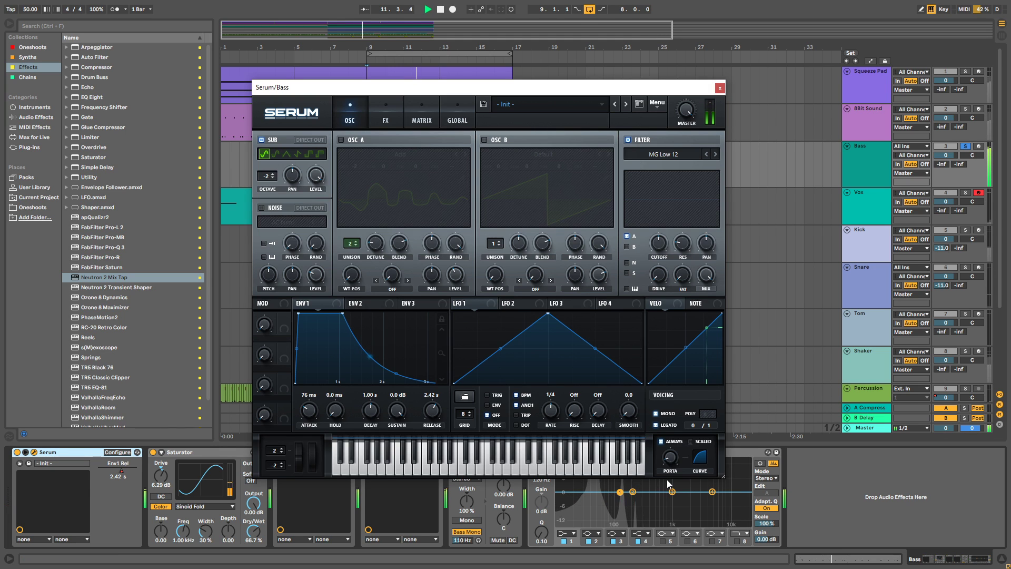
{"action": "mouse_move", "coordinate": [495, 90]}
{"action": "left_mouse_down"}
{"action": "mouse_move", "coordinate": [461, 205]}
{"action": "mouse_move", "coordinate": [462, 314]}
{"action": "mouse_move", "coordinate": [452, 95]}
{"action": "left_mouse_up"}
{"action": "scroll", "coordinate": [401, 180], "scroll_direction": "up", "scroll_amount": 4}
{"action": "left_click", "coordinate": [417, 180]}
{"action": "key", "text": "space"}
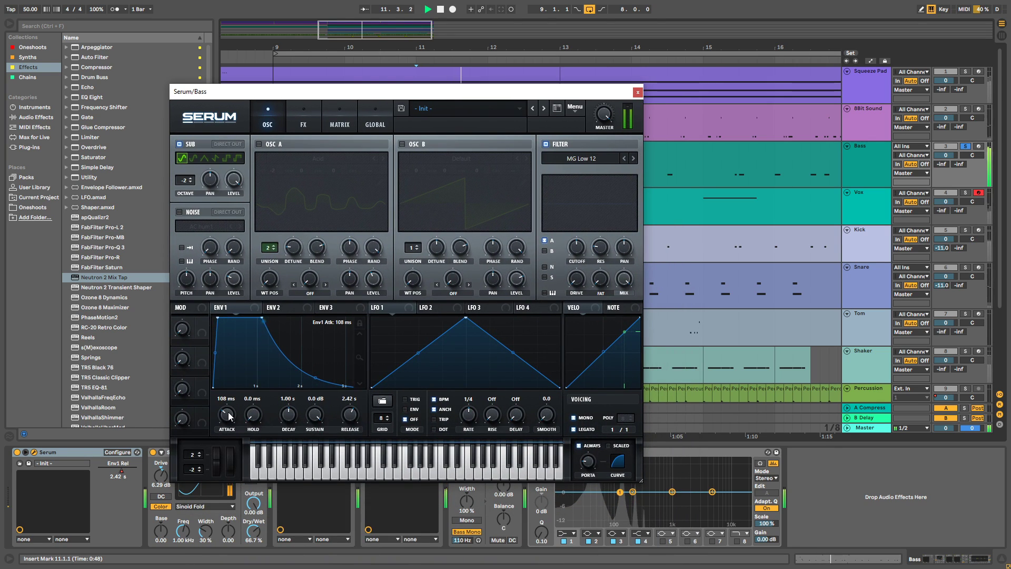
{"action": "left_click", "coordinate": [637, 92]}
Unfold the KickBass track below the Tambo track in the arrangement.
{"action": "scroll", "coordinate": [452, 55], "scroll_direction": "down", "scroll_amount": 3}
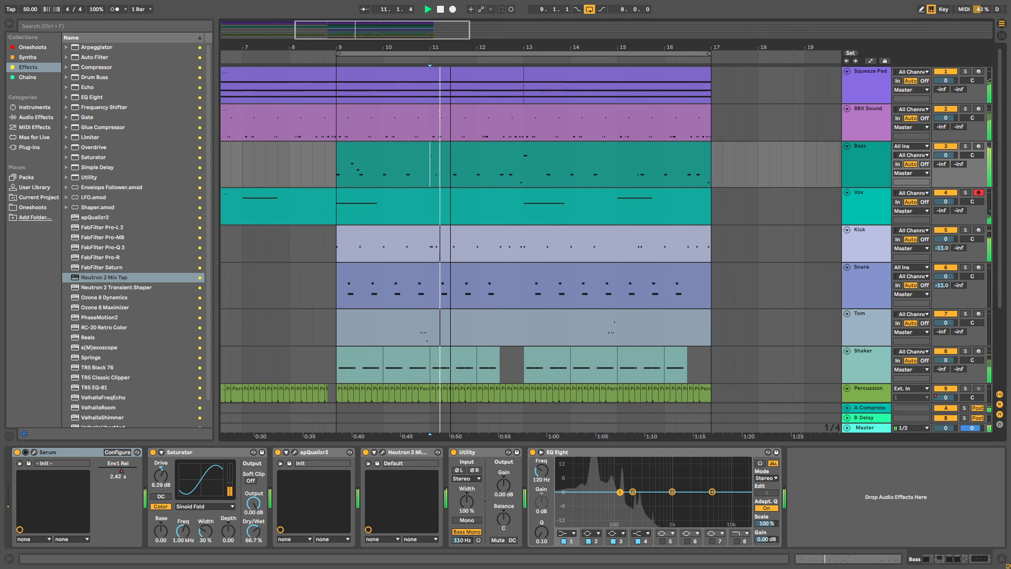
{"action": "scroll", "coordinate": [714, 161], "scroll_direction": "down", "scroll_amount": 1}
{"action": "scroll", "coordinate": [716, 160], "scroll_direction": "up", "scroll_amount": 1}
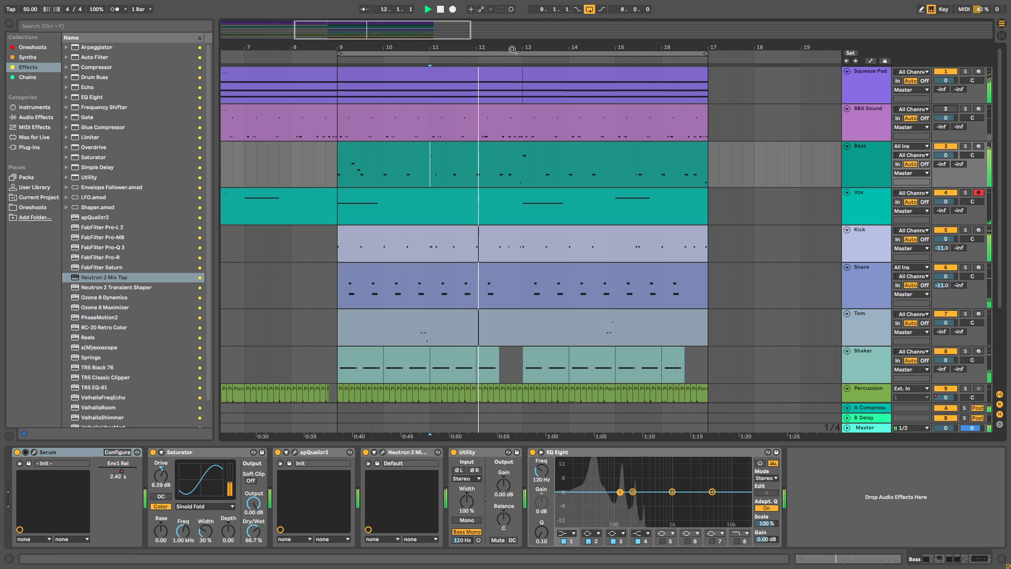
{"action": "scroll", "coordinate": [594, 158], "scroll_direction": "up", "scroll_amount": 2}
{"action": "scroll", "coordinate": [582, 179], "scroll_direction": "down", "scroll_amount": 5}
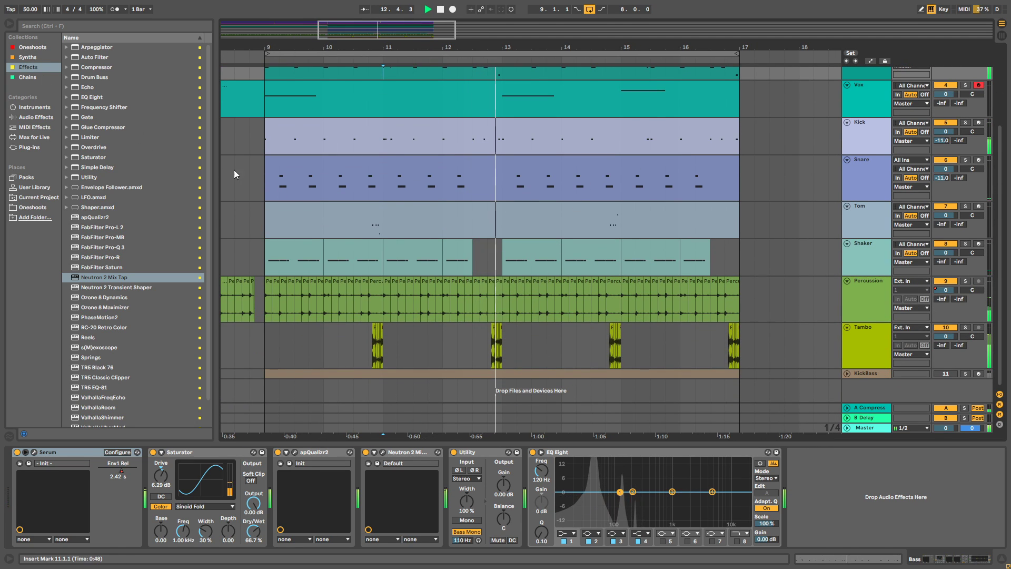
{"action": "left_click", "coordinate": [847, 373]}
{"action": "scroll", "coordinate": [699, 298], "scroll_direction": "down", "scroll_amount": 2}
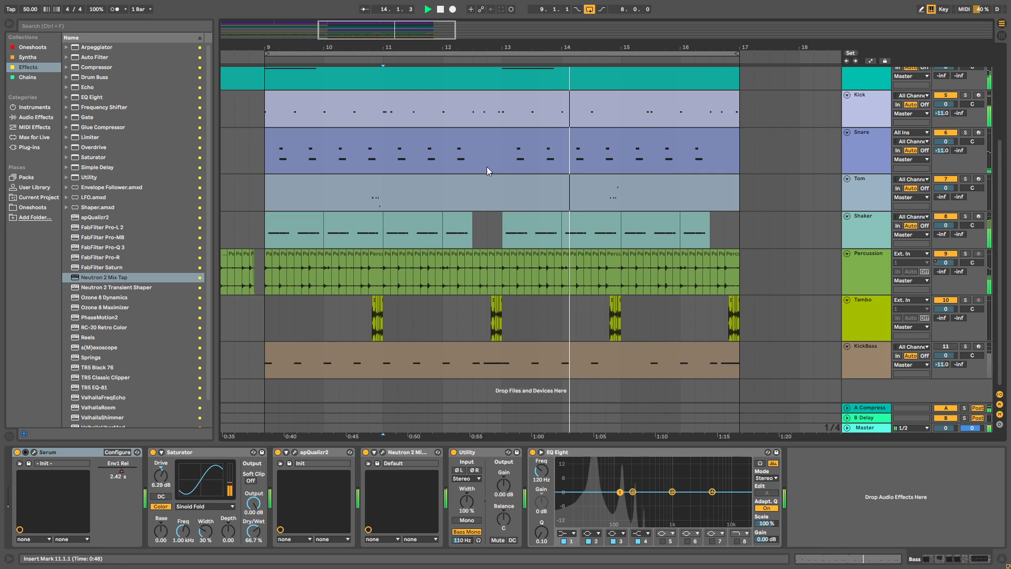
Try Massive on a new track, delete it, and add an Analog Lab 4 track below KickBass instead.
{"action": "left_click", "coordinate": [28, 57]}
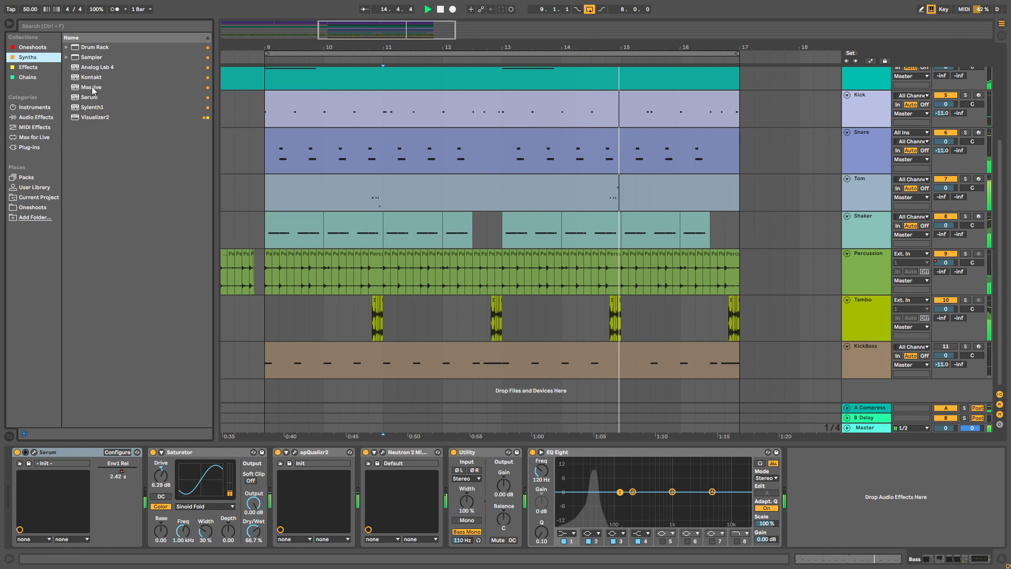
{"action": "left_click_drag", "start_coordinate": [91, 87], "coordinate": [819, 380]}
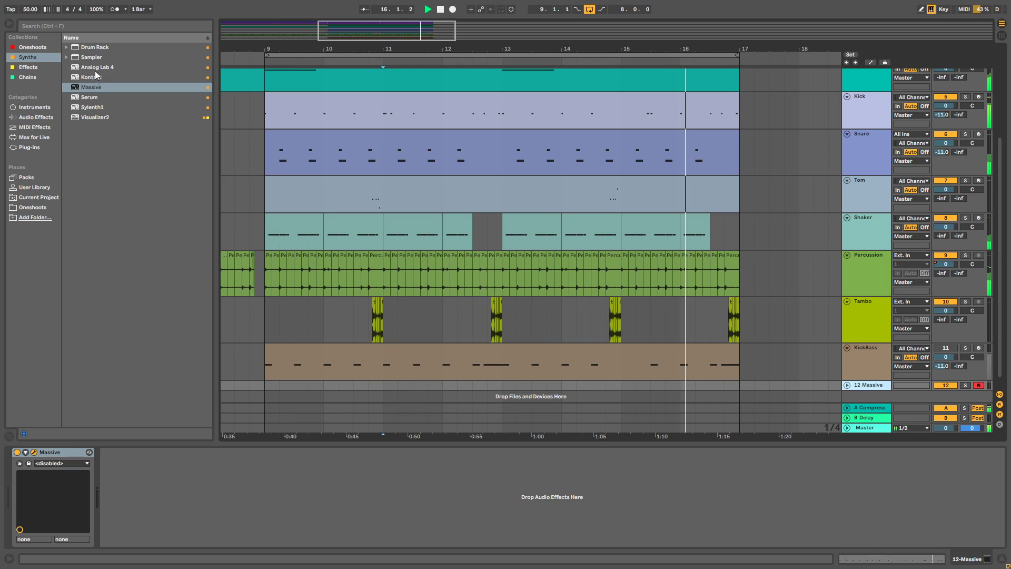
{"action": "key", "text": "Delete"}
{"action": "left_click_drag", "start_coordinate": [97, 68], "coordinate": [862, 393]}
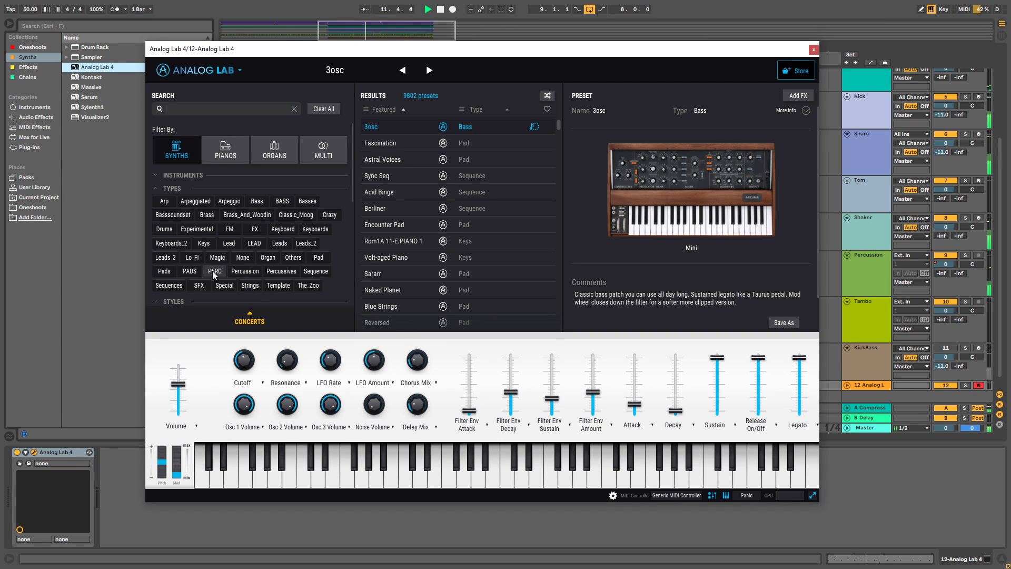
Filter Analog Lab 4's presets to the Lead type and load 2 Parts Split and Mystical to audition them.
{"action": "left_click", "coordinate": [230, 247]}
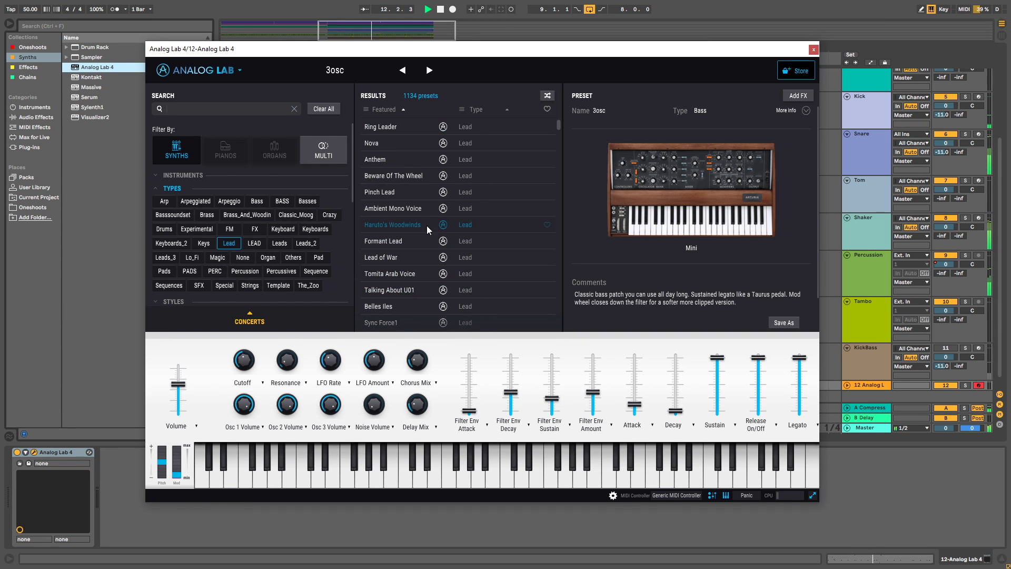
{"action": "scroll", "coordinate": [406, 242], "scroll_direction": "down", "scroll_amount": 5}
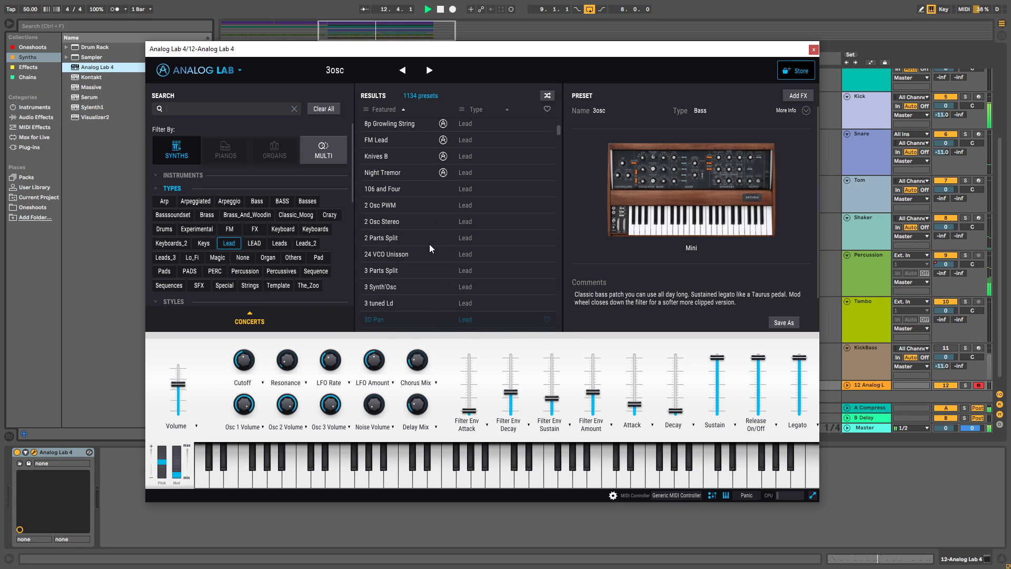
{"action": "left_click", "coordinate": [431, 244]}
{"action": "left_click_drag", "start_coordinate": [558, 130], "coordinate": [563, 242]}
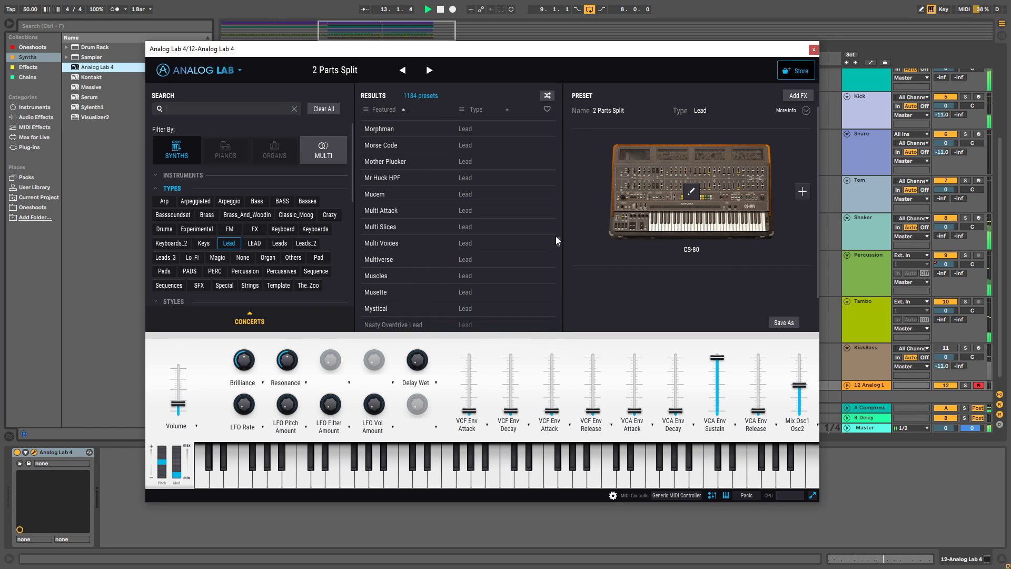
{"action": "scroll", "coordinate": [408, 250], "scroll_direction": "down", "scroll_amount": 2}
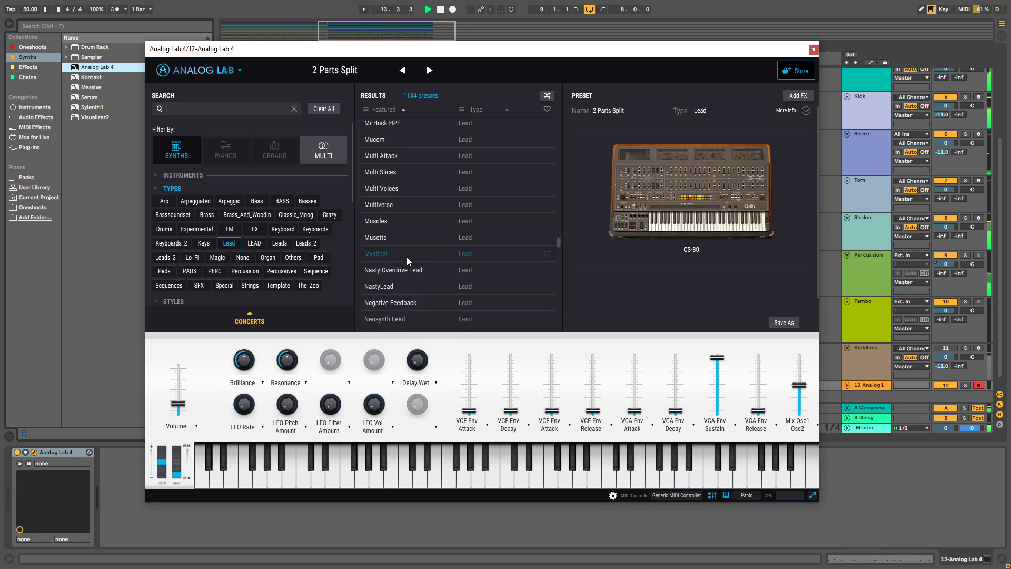
{"action": "left_click", "coordinate": [407, 256]}
{"action": "left_click_drag", "start_coordinate": [703, 53], "coordinate": [654, 104]}
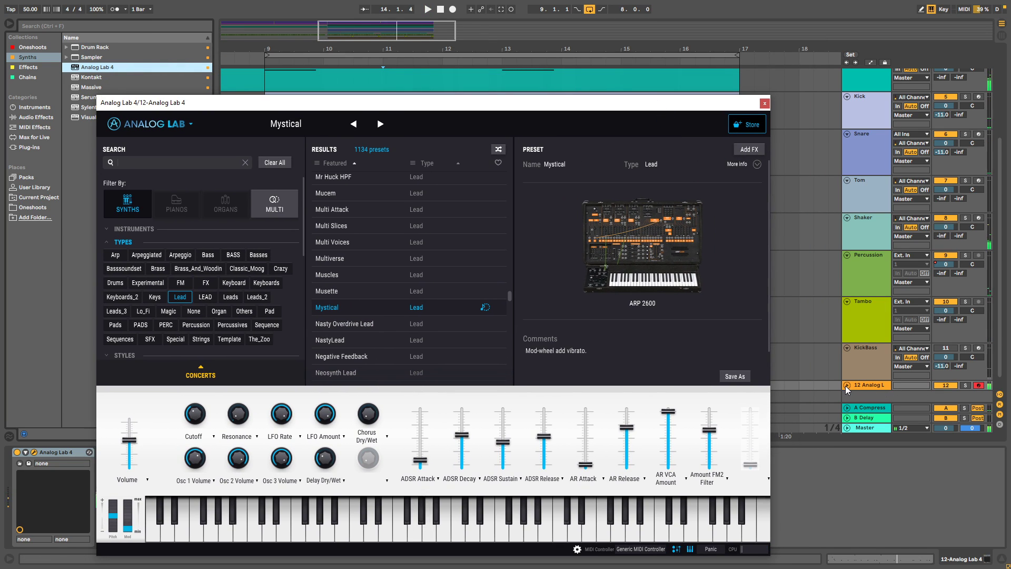
Audition Nasty Overdrive Lead, NastyLead, Negative Feedback and Neosynth Lead, and lower the Analog Lab track's volume to -13.5 dB.
{"action": "left_click", "coordinate": [378, 323]}
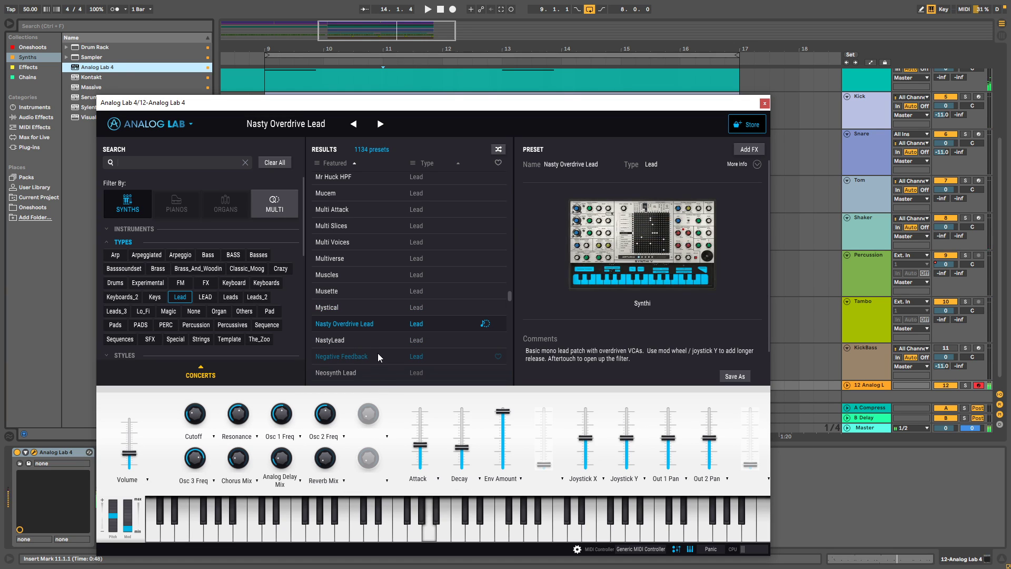
{"action": "key", "text": "Down"}
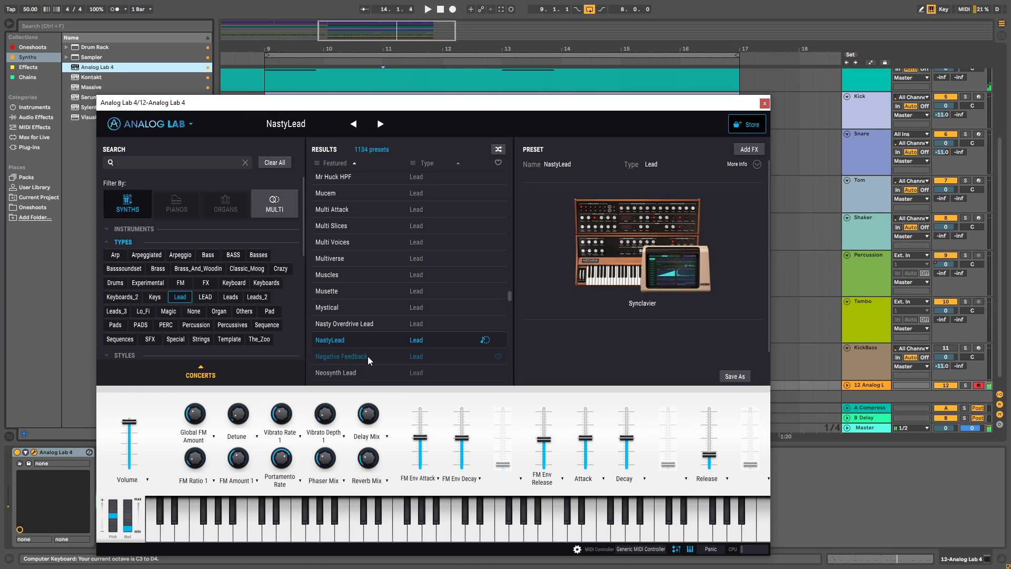
{"action": "key", "text": "Down"}
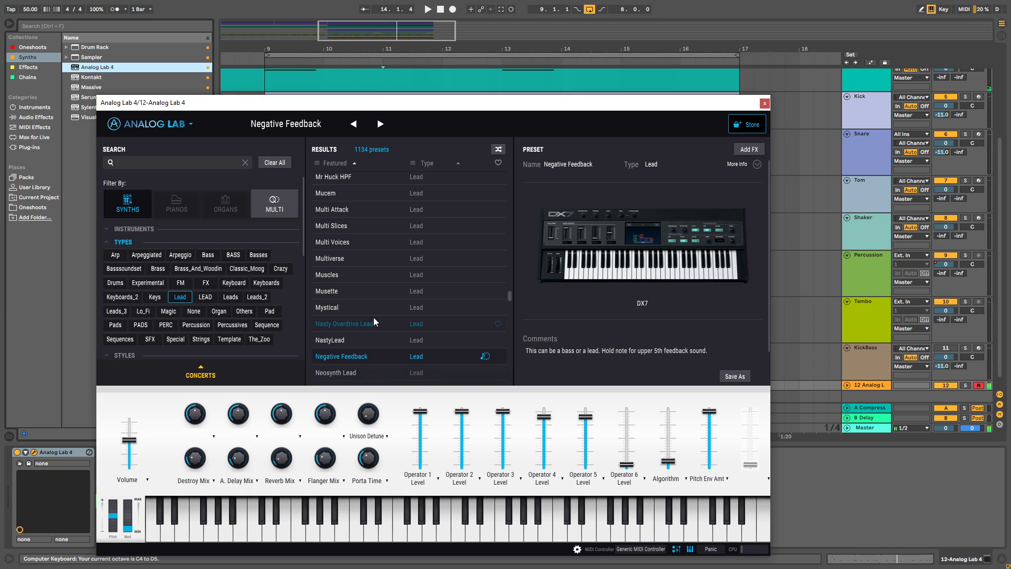
{"action": "key", "text": "Down"}
{"action": "left_click_drag", "start_coordinate": [944, 372], "coordinate": [944, 389]}
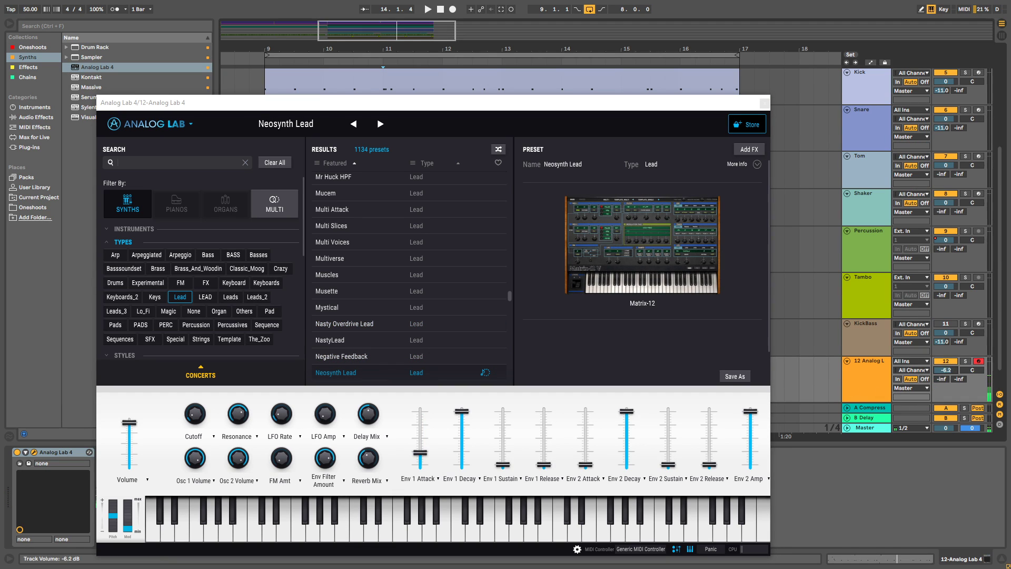
Audition the Nervous Habit and Neurosis presets, load Neverland, and close the Analog Lab 4 window.
{"action": "scroll", "coordinate": [359, 332], "scroll_direction": "down", "scroll_amount": 3}
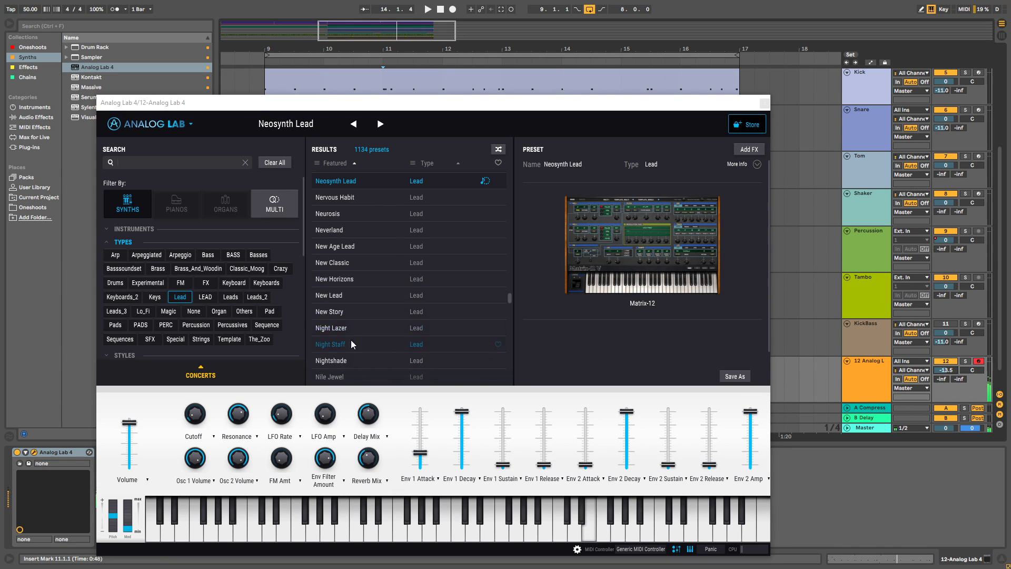
{"action": "left_click", "coordinate": [343, 199]}
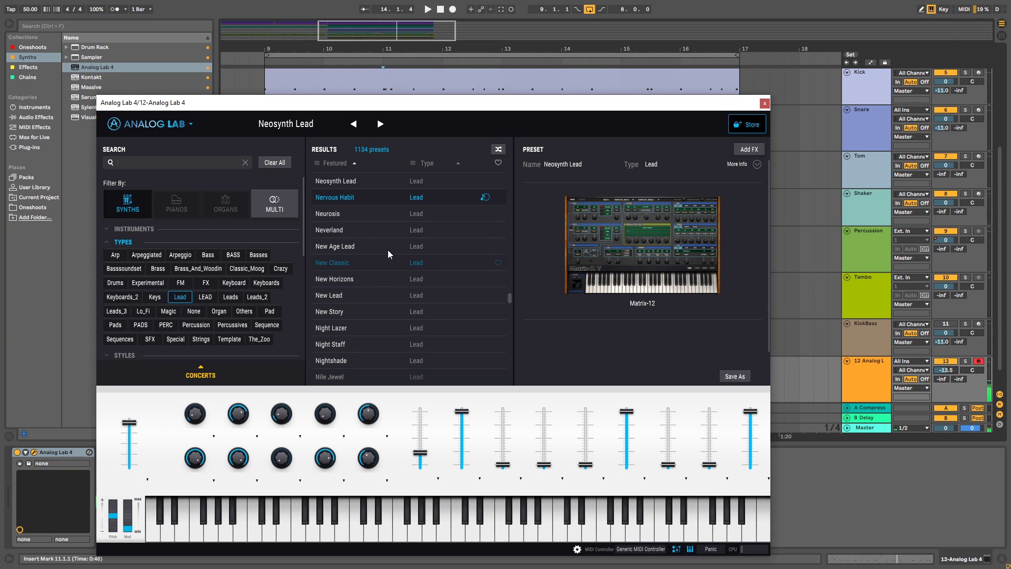
{"action": "left_click", "coordinate": [349, 214]}
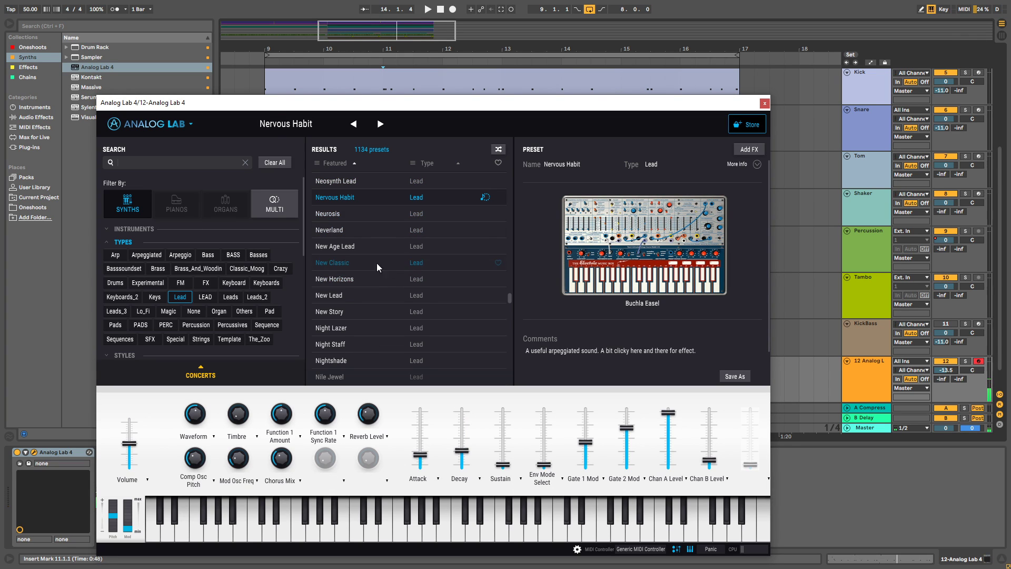
{"action": "left_click", "coordinate": [352, 231]}
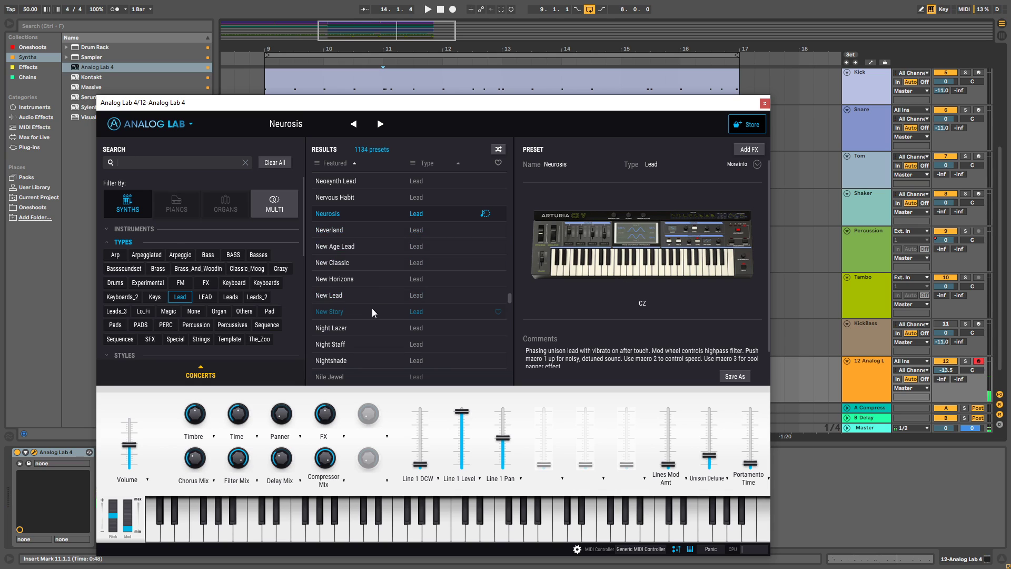
{"action": "left_click", "coordinate": [764, 103]}
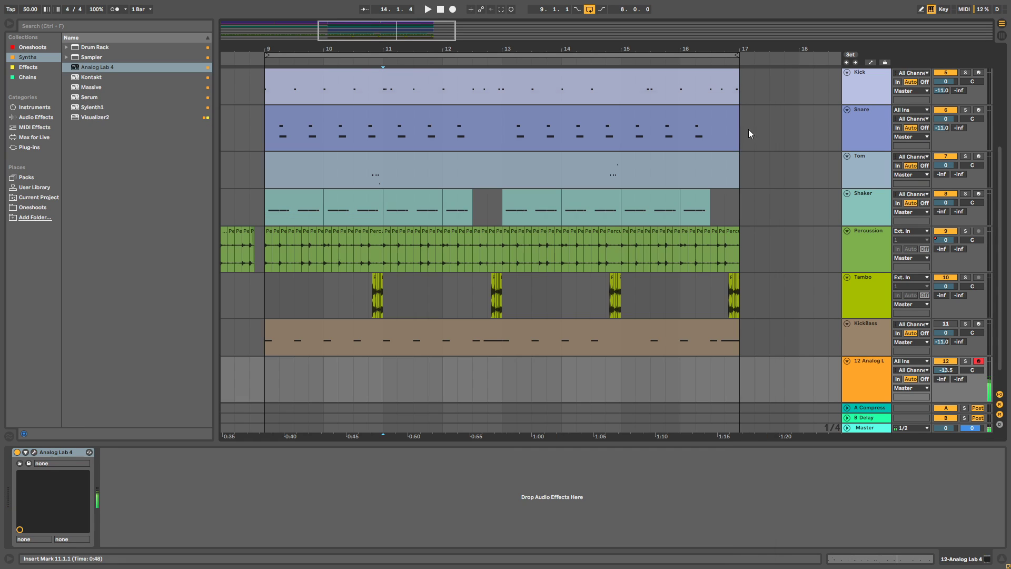
{"action": "scroll", "coordinate": [500, 355], "scroll_direction": "down", "scroll_amount": 1}
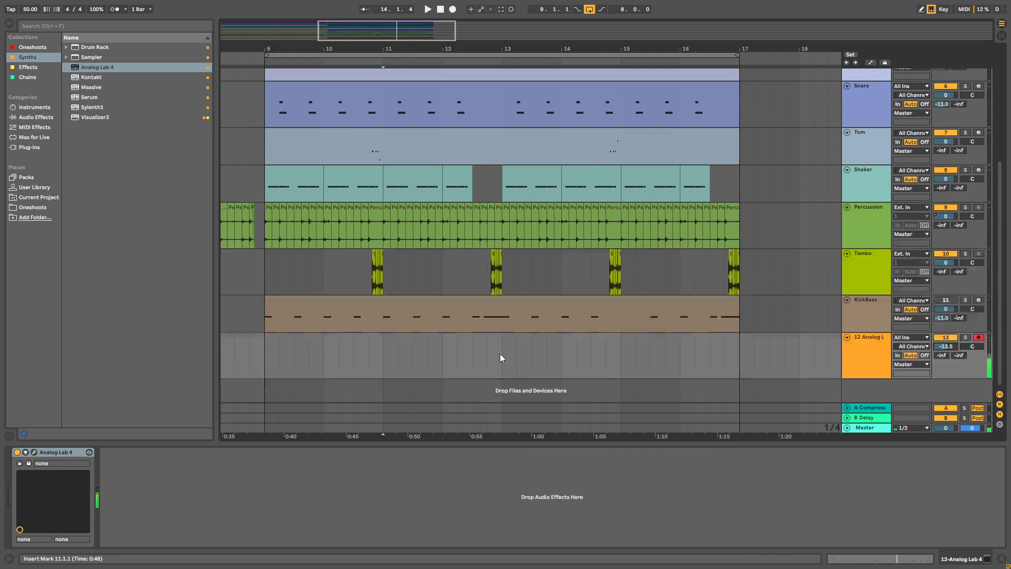
Adjust Neverland's filter envelope amount in Analog Lab 4 and restart playback from bar 9.
{"action": "left_click", "coordinate": [34, 454]}
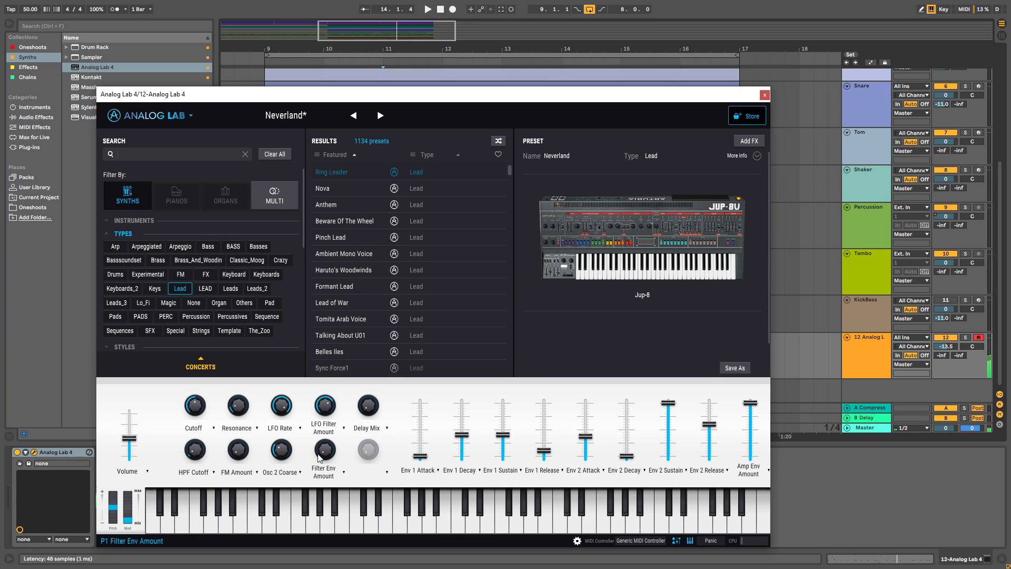
{"action": "left_click", "coordinate": [764, 95]}
{"action": "left_click", "coordinate": [263, 356]}
{"action": "key", "text": "space"}
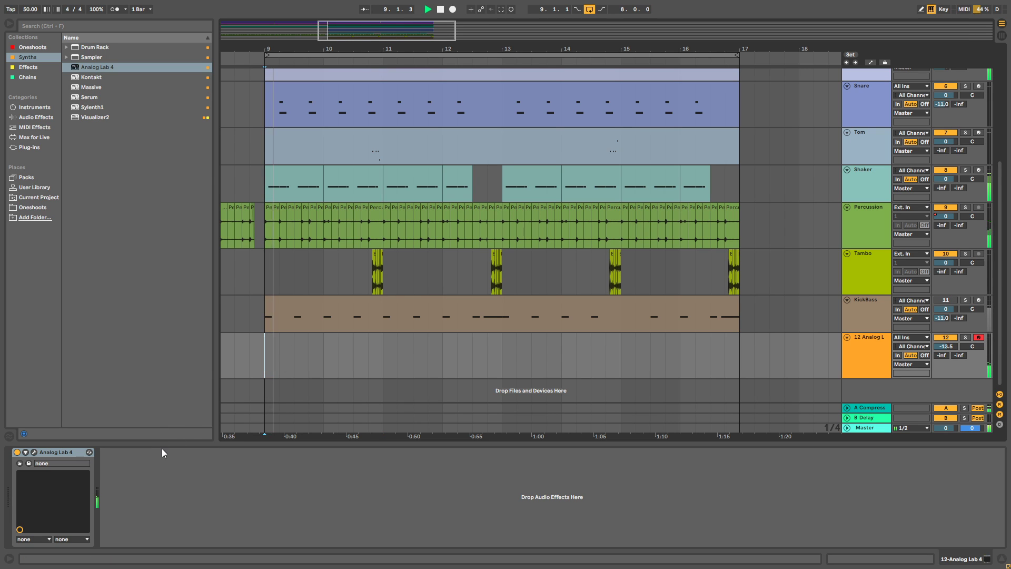
Insert an empty two-bar MIDI clip on the Analog Lab track from bar 9 to bar 11.
{"action": "scroll", "coordinate": [330, 264], "scroll_direction": "up", "scroll_amount": 5}
{"action": "scroll", "coordinate": [331, 263], "scroll_direction": "down", "scroll_amount": 4}
{"action": "left_click_drag", "start_coordinate": [267, 362], "coordinate": [384, 371]}
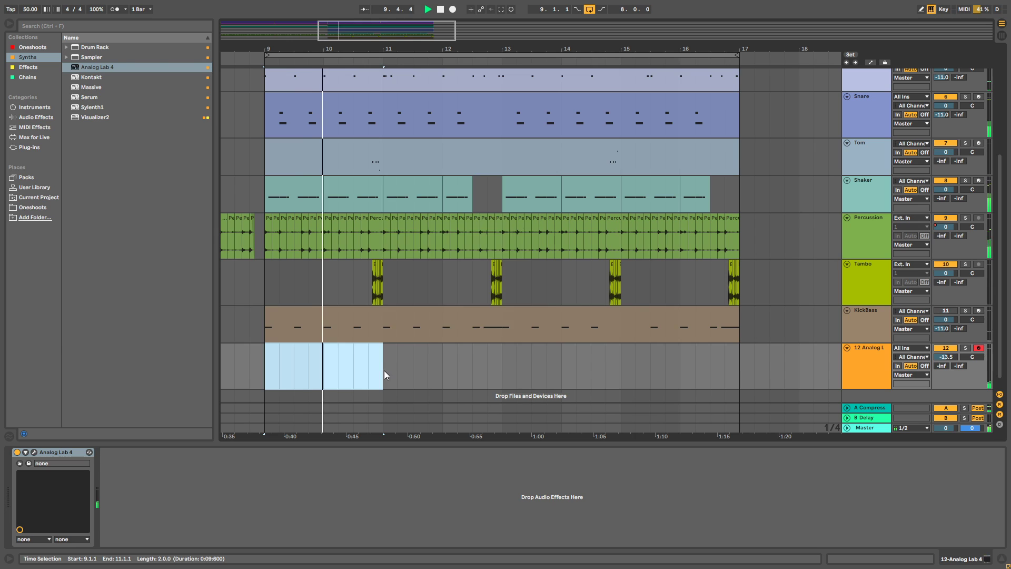
{"action": "right_click", "coordinate": [384, 371]}
{"action": "left_click", "coordinate": [394, 365]}
{"action": "right_click", "coordinate": [380, 378]}
{"action": "right_click", "coordinate": [372, 380]}
{"action": "left_click", "coordinate": [415, 271]}
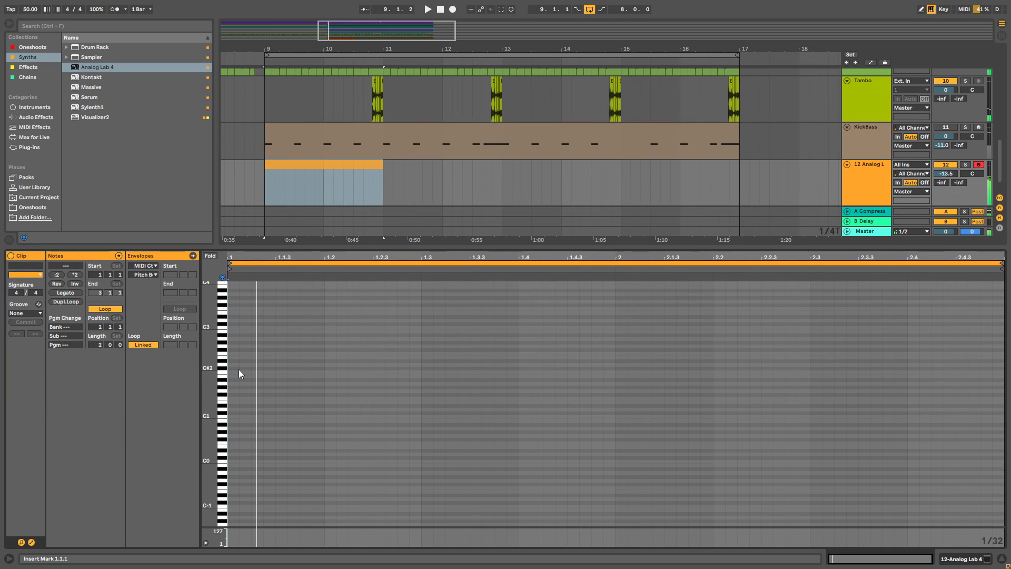
Draw five consecutive sixteenth notes from the clip's start: C#4, D4, C#4, B3 and C#4.
{"action": "scroll", "coordinate": [244, 383], "scroll_direction": "up", "scroll_amount": 3}
{"action": "double_click", "coordinate": [229, 357]}
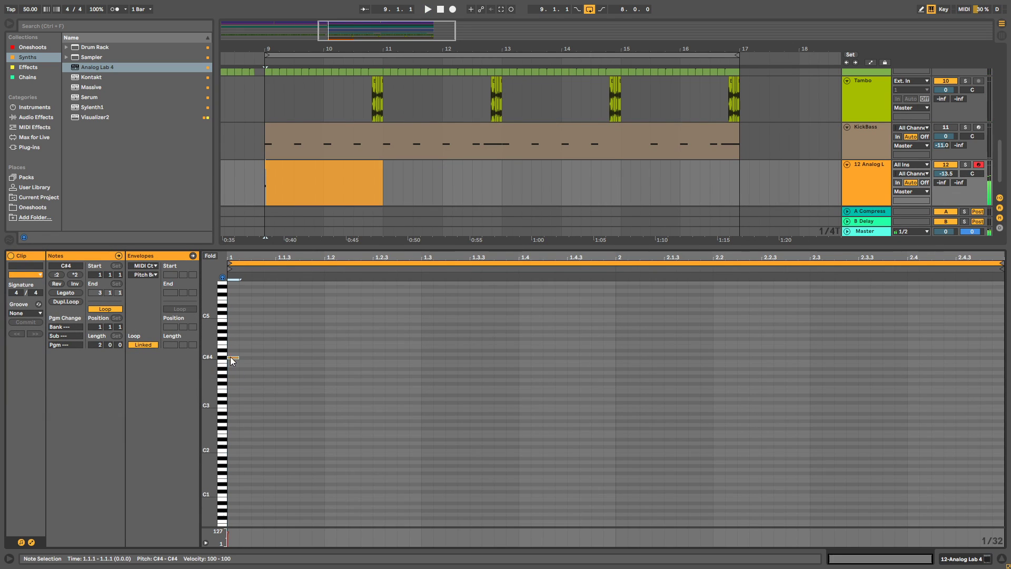
{"action": "left_click_drag", "start_coordinate": [238, 358], "coordinate": [265, 364]}
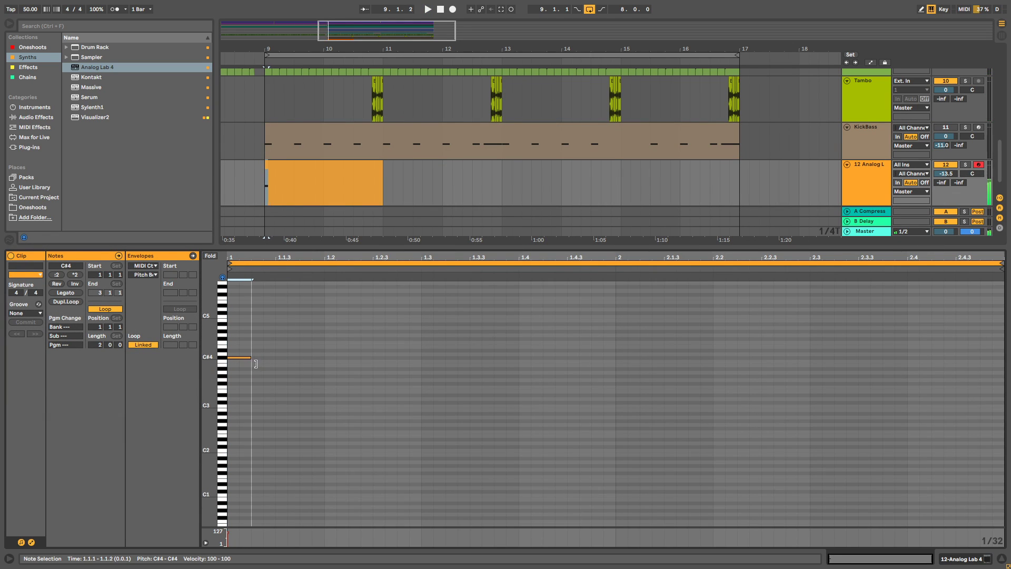
{"action": "double_click", "coordinate": [254, 350]}
{"action": "mouse_move", "coordinate": [259, 350]}
{"action": "left_mouse_down"}
{"action": "mouse_move", "coordinate": [311, 364]}
{"action": "mouse_move", "coordinate": [333, 358]}
{"action": "mouse_move", "coordinate": [252, 358]}
{"action": "left_mouse_up"}
{"action": "left_click", "coordinate": [360, 348]}
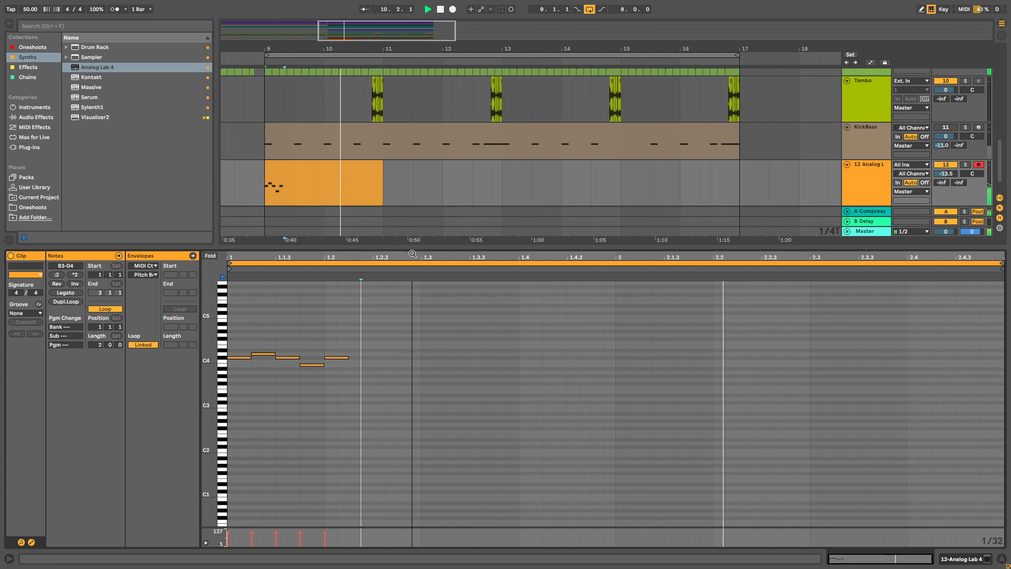
Copy the melody clip to bar 11, transpose the copy's notes up five semitones, and replay from bar 9.
{"action": "left_click_drag", "start_coordinate": [363, 179], "coordinate": [464, 176]}
{"action": "left_click_drag", "start_coordinate": [458, 319], "coordinate": [100, 435]}
{"action": "key", "text": "space"}
{"action": "key", "text": "Up"}
{"action": "key", "text": "Up"}
{"action": "key", "text": "Up"}
{"action": "key", "text": "Up"}
{"action": "key", "text": "space"}
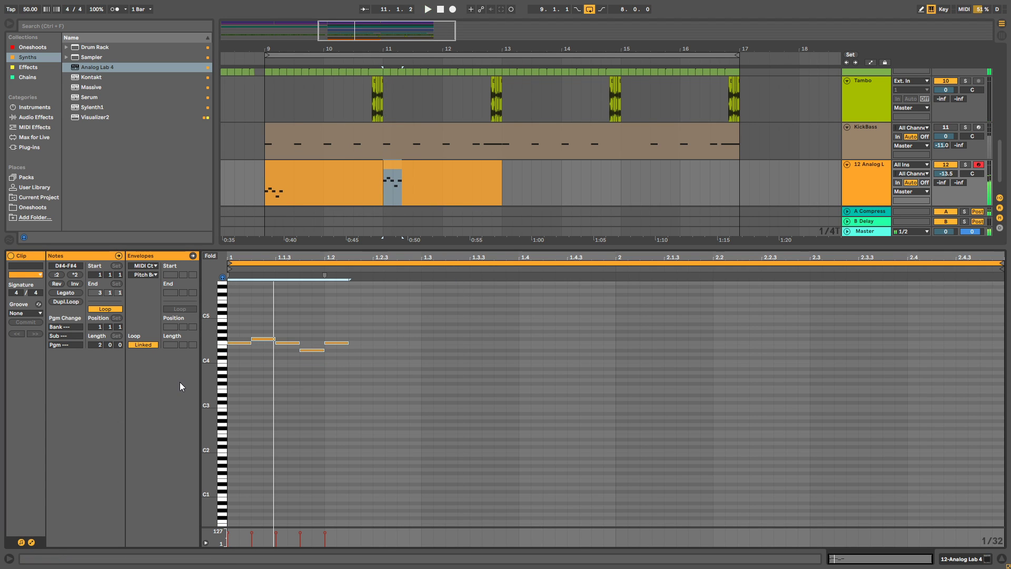
{"action": "key", "text": "Up"}
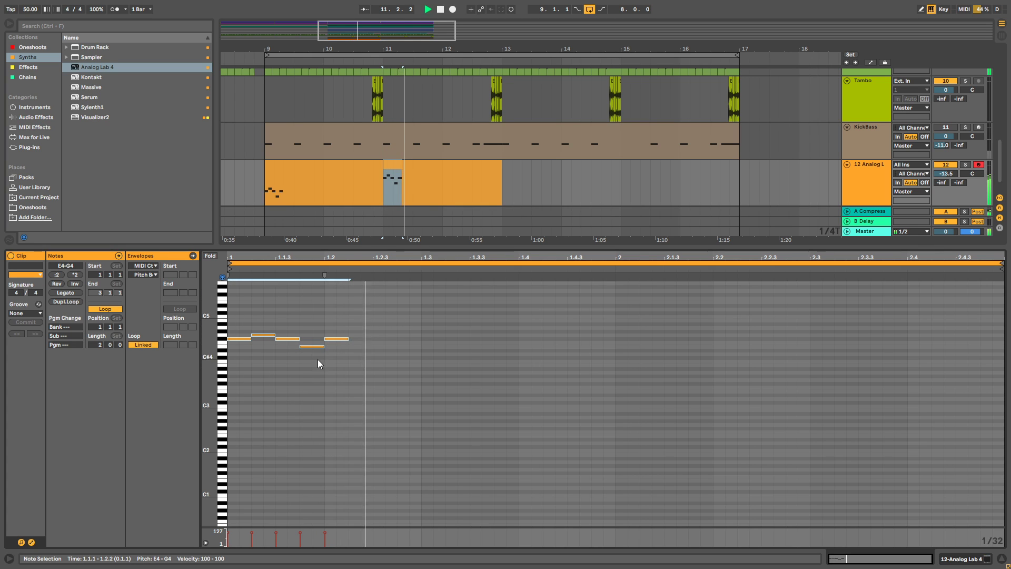
{"action": "left_click", "coordinate": [269, 190]}
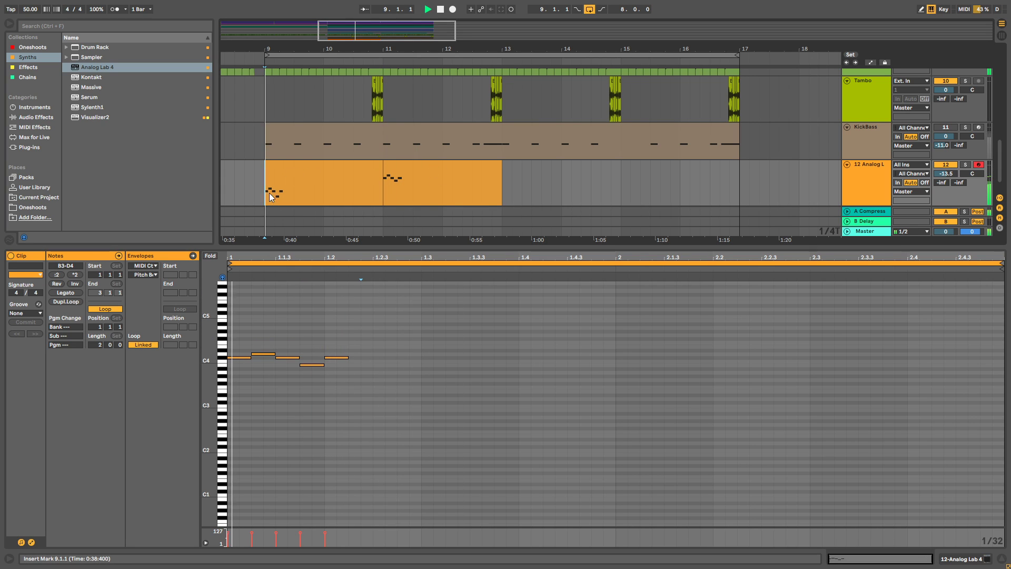
Set the Analog Lab track's volume to -5.7 dB and expose Analog Lab 4's LFO Rate as a configured device parameter.
{"action": "scroll", "coordinate": [941, 178], "scroll_direction": "up", "scroll_amount": 8}
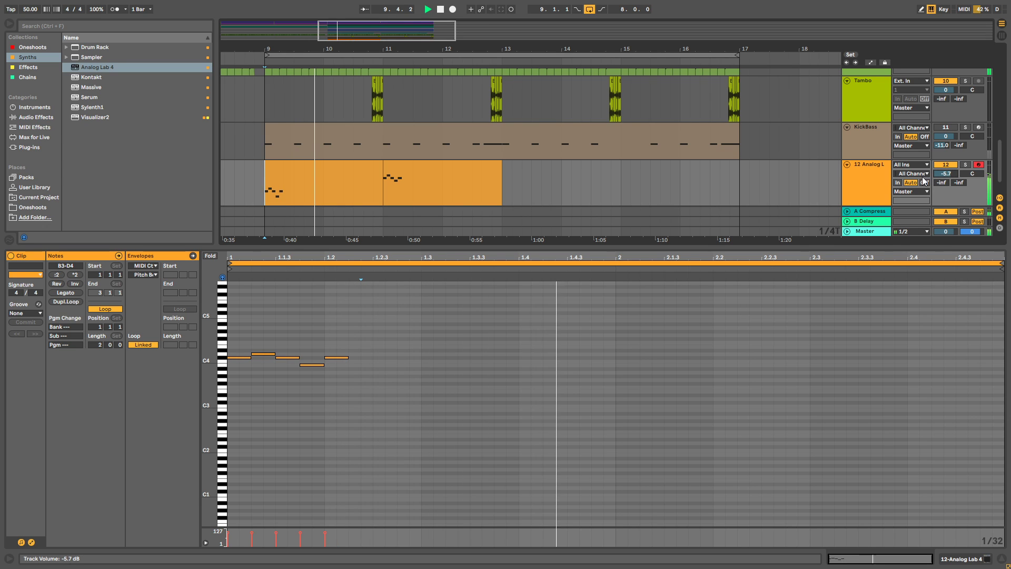
{"action": "double_click", "coordinate": [868, 179]}
{"action": "left_click", "coordinate": [34, 452]}
{"action": "left_click", "coordinate": [34, 453]}
{"action": "left_click_drag", "start_coordinate": [354, 97], "coordinate": [570, 71]}
{"action": "left_click", "coordinate": [26, 452]}
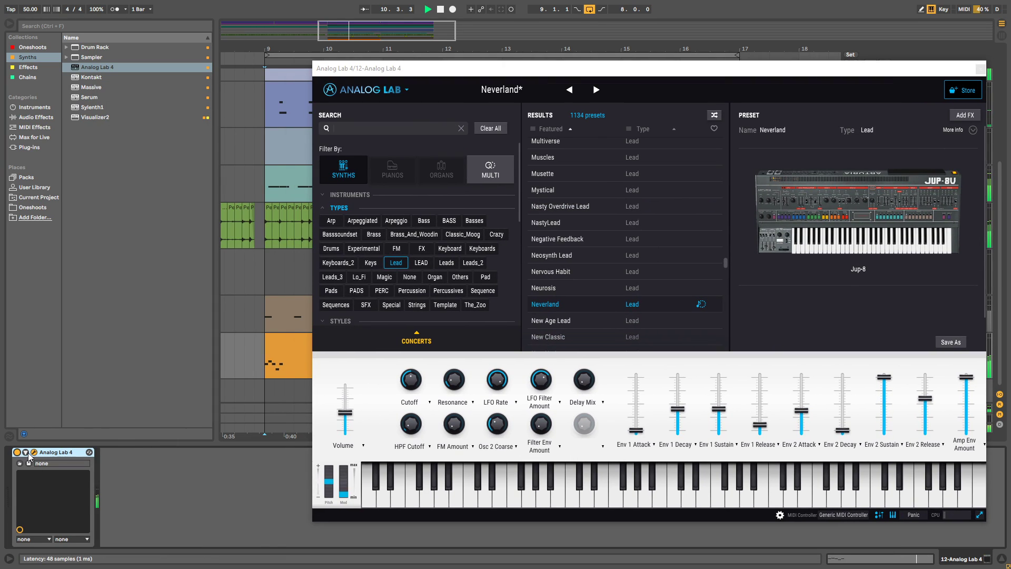
{"action": "left_click", "coordinate": [503, 382]}
Show the P1 LFO Rate automation in the arrangement, close the plugin window and leave configure mode.
{"action": "right_click", "coordinate": [137, 476]}
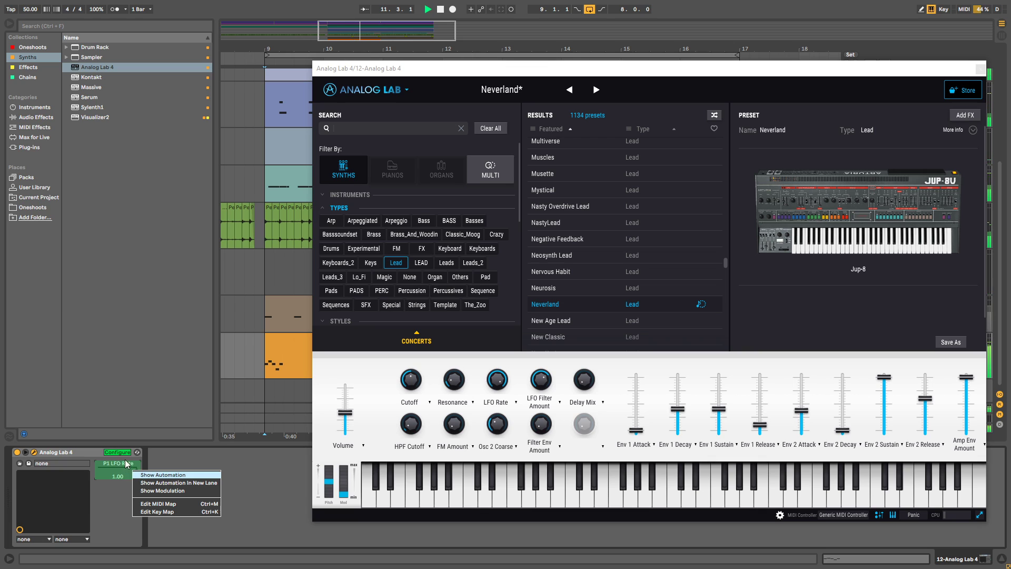
{"action": "left_click", "coordinate": [163, 474]}
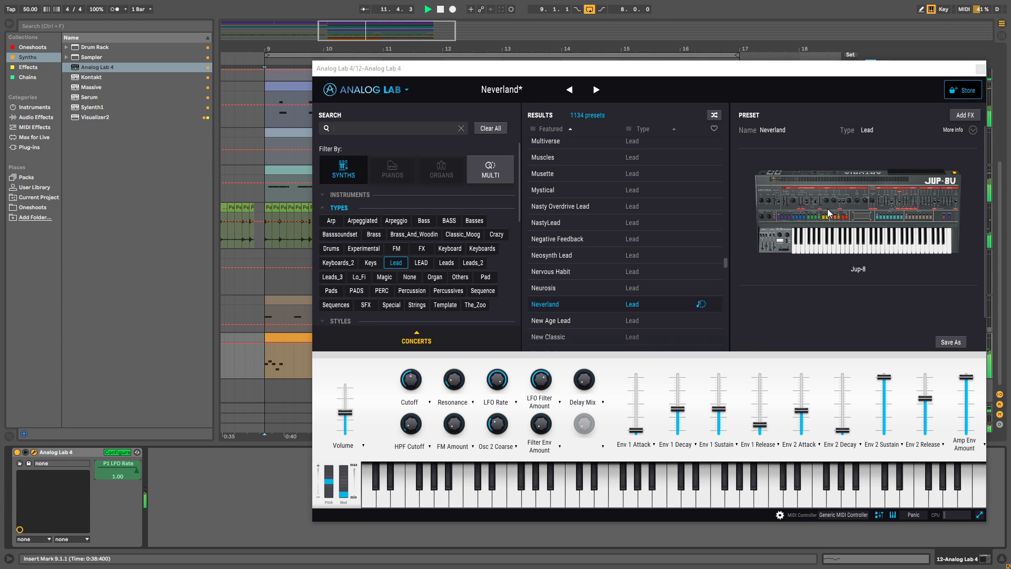
{"action": "left_click", "coordinate": [981, 70]}
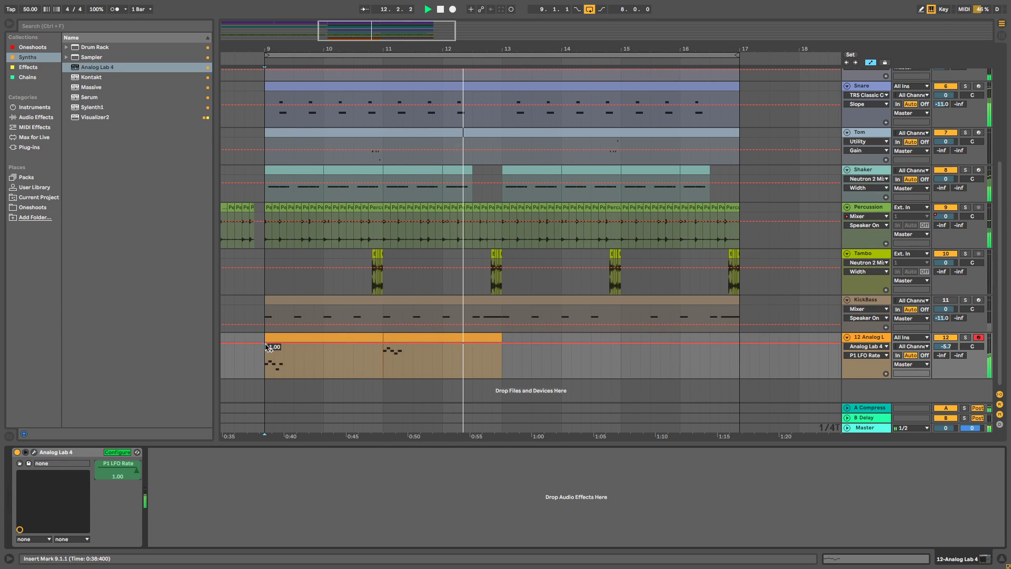
{"action": "left_click", "coordinate": [117, 452]}
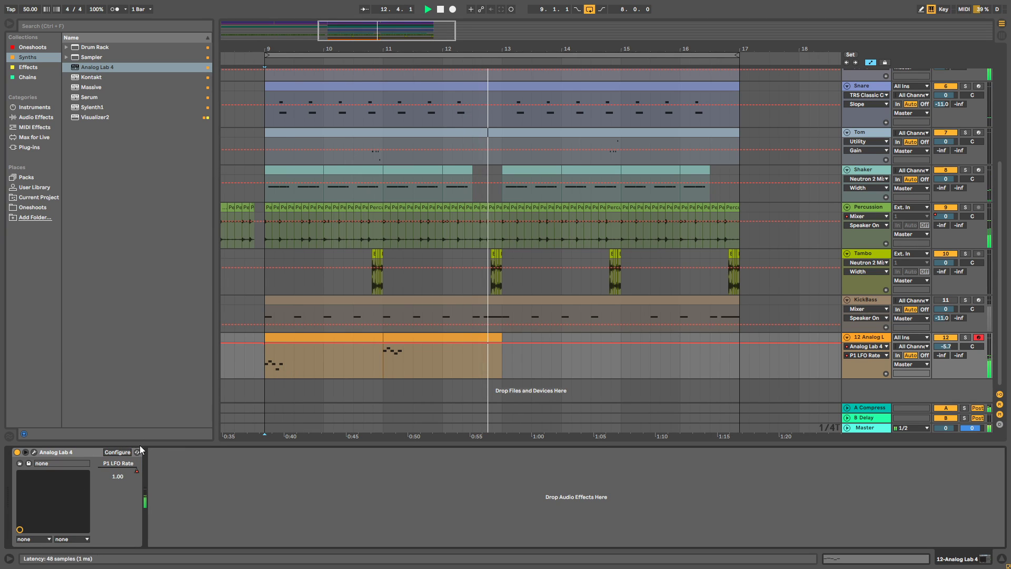
Automate the LFO Rate to fall from bar 9 to 0.35 at 9.2.2, replay it, and raise that point again.
{"action": "left_click_drag", "start_coordinate": [282, 356], "coordinate": [290, 371]}
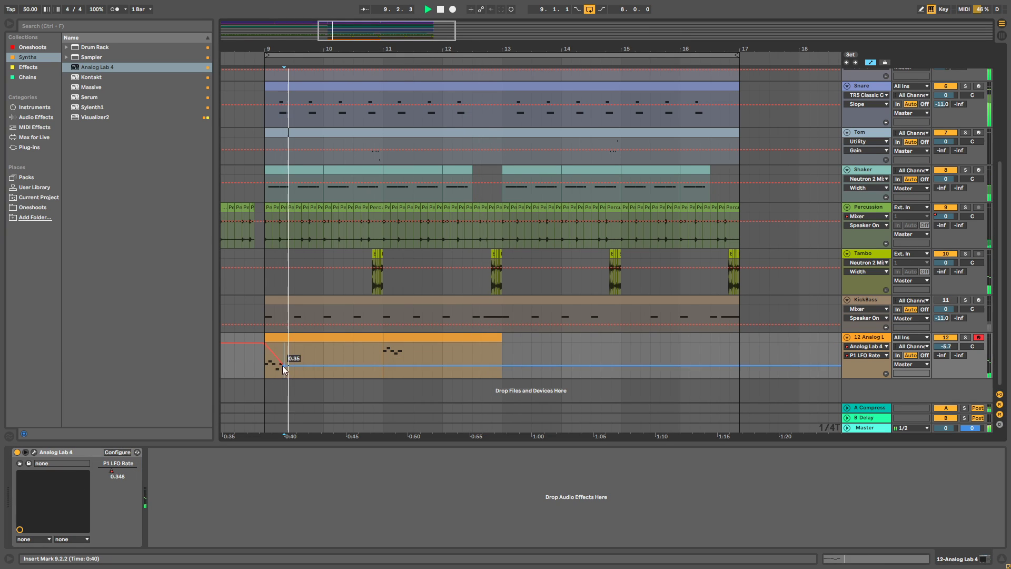
{"action": "left_click", "coordinate": [263, 361]}
{"action": "key", "text": "space"}
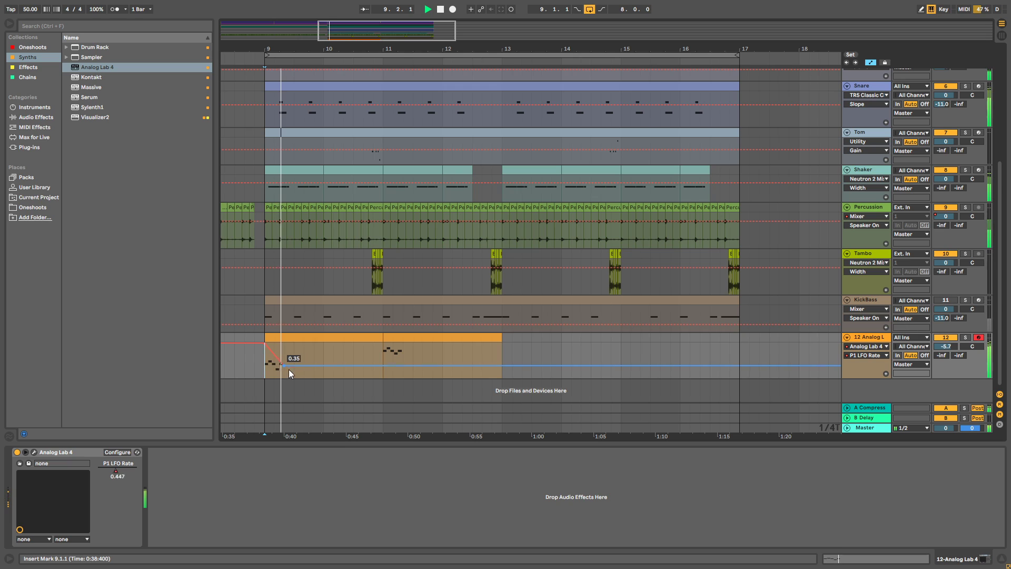
{"action": "left_click_drag", "start_coordinate": [285, 365], "coordinate": [285, 348]}
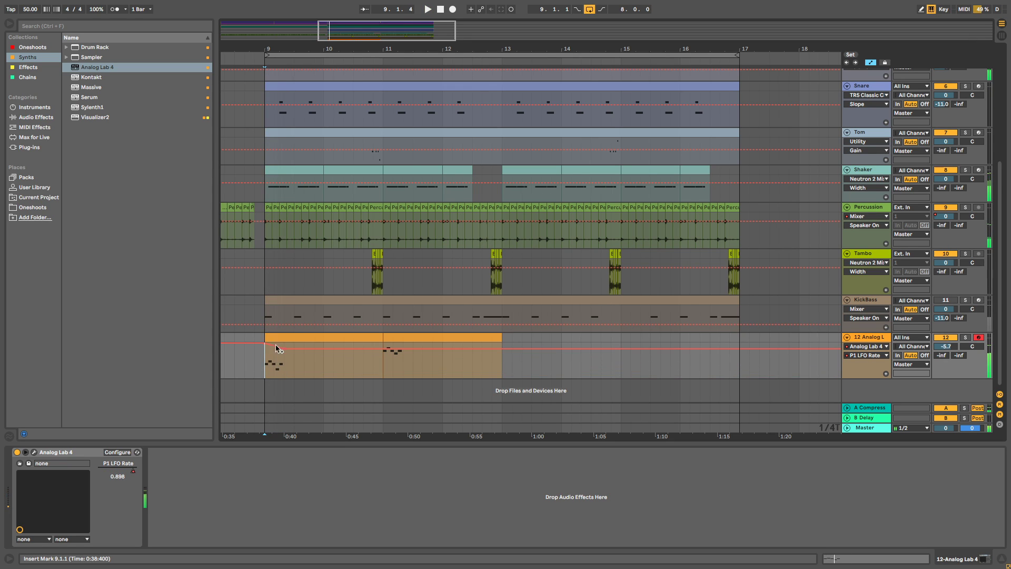
Change the fourth note of the bar 9 melody clip to C4, and mute the Vox track for playback.
{"action": "double_click", "coordinate": [276, 349]}
{"action": "left_click", "coordinate": [313, 365]}
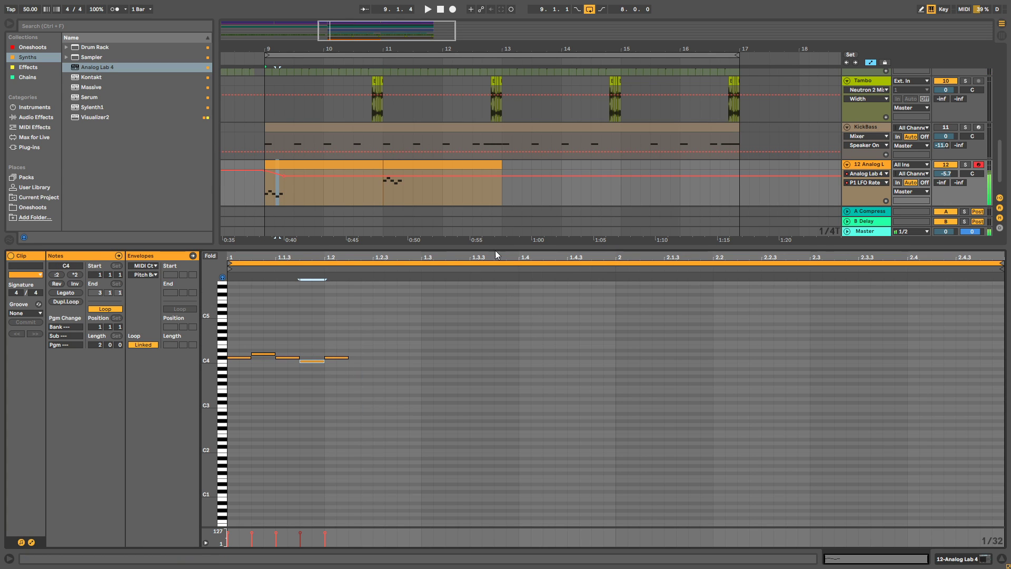
{"action": "left_click_drag", "start_coordinate": [475, 248], "coordinate": [473, 526]}
{"action": "scroll", "coordinate": [419, 255], "scroll_direction": "up", "scroll_amount": 2}
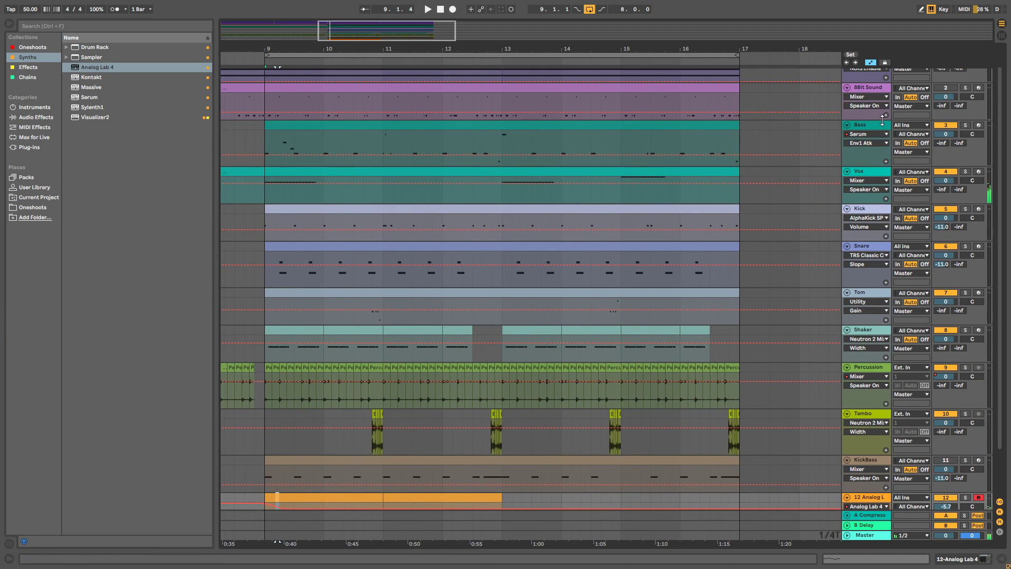
{"action": "left_click", "coordinate": [948, 172]}
{"action": "key", "text": "space"}
{"action": "scroll", "coordinate": [374, 377], "scroll_direction": "down", "scroll_amount": 2}
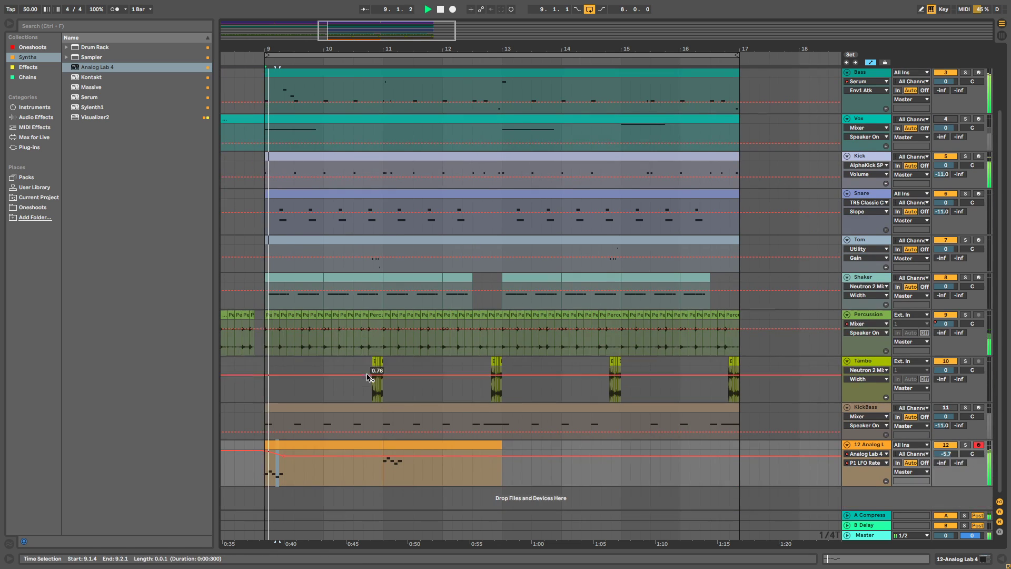
Shape an LFO Rate ramp falling from bar 9 to zero just before bar 11, and duplicate it to start at bar 11.
{"action": "double_click", "coordinate": [301, 445]}
{"action": "left_click_drag", "start_coordinate": [324, 373], "coordinate": [323, 383]}
{"action": "left_click_drag", "start_coordinate": [385, 384], "coordinate": [258, 390]}
{"action": "key", "text": "ctrl+d"}
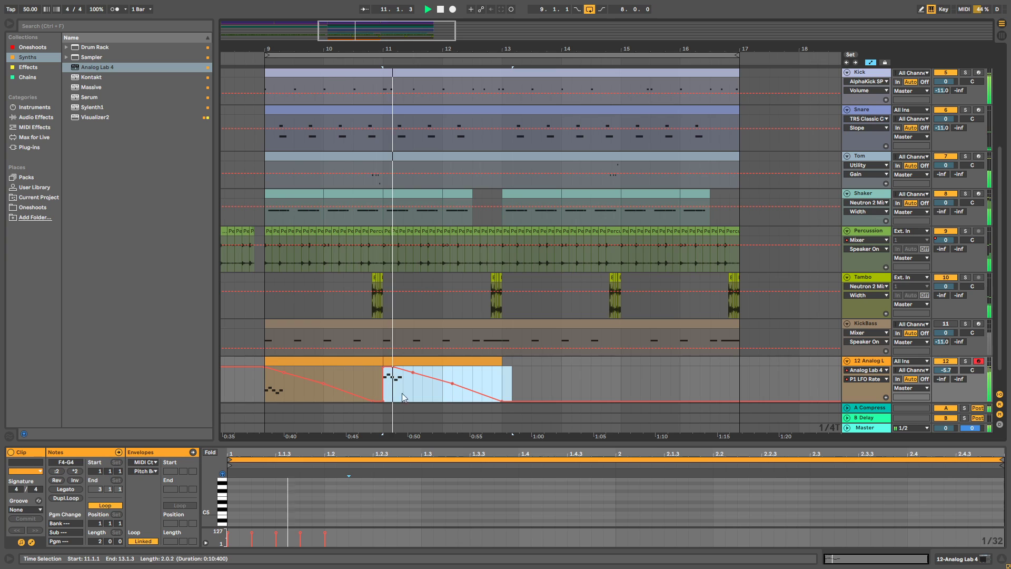
{"action": "left_click_drag", "start_coordinate": [393, 367], "coordinate": [383, 367]}
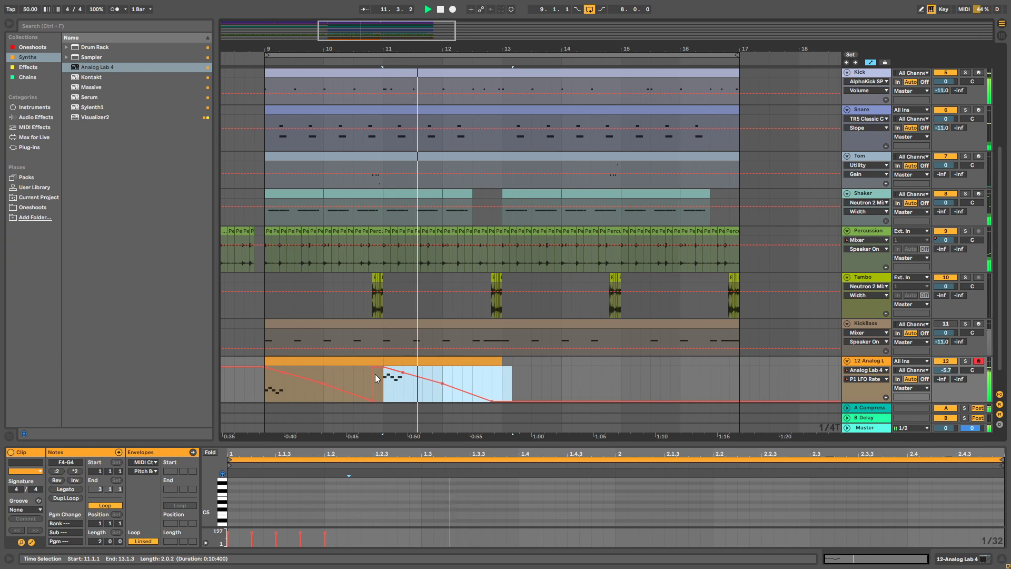
{"action": "left_click", "coordinate": [376, 397]}
{"action": "left_click_drag", "start_coordinate": [375, 399], "coordinate": [383, 401]}
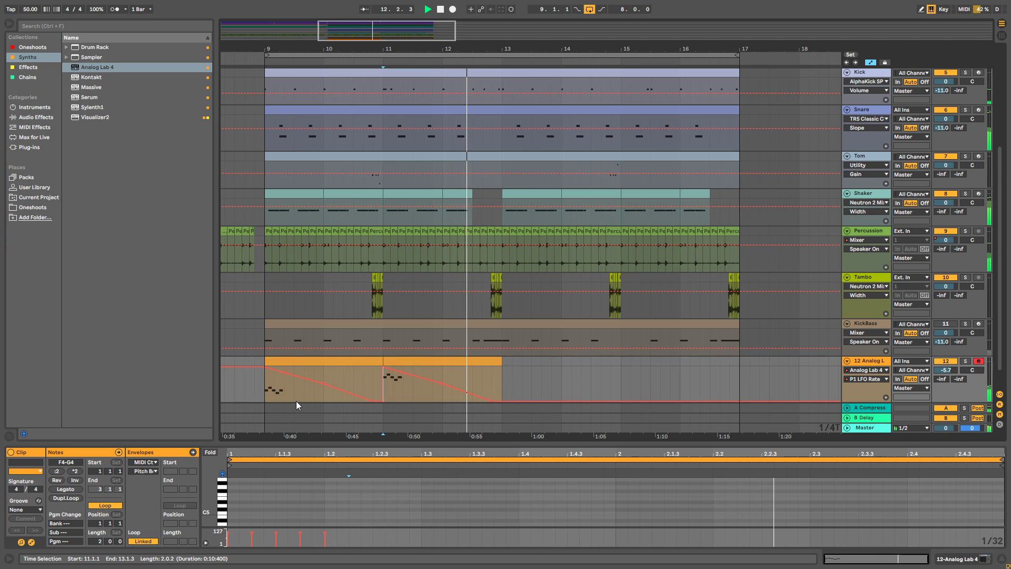
Raise the first LFO Rate ramp at bar 10 so it falls more slowly at first, and replay from bar 9.
{"action": "left_click_drag", "start_coordinate": [322, 384], "coordinate": [323, 373]}
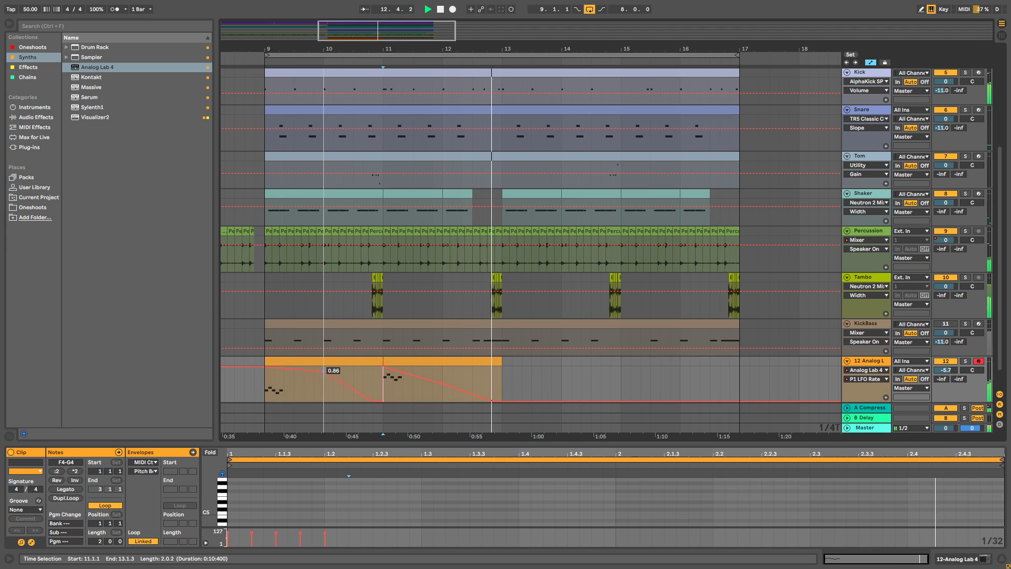
{"action": "left_click", "coordinate": [383, 384]}
{"action": "key", "text": "space"}
{"action": "left_click", "coordinate": [264, 384]}
{"action": "key", "text": "space"}
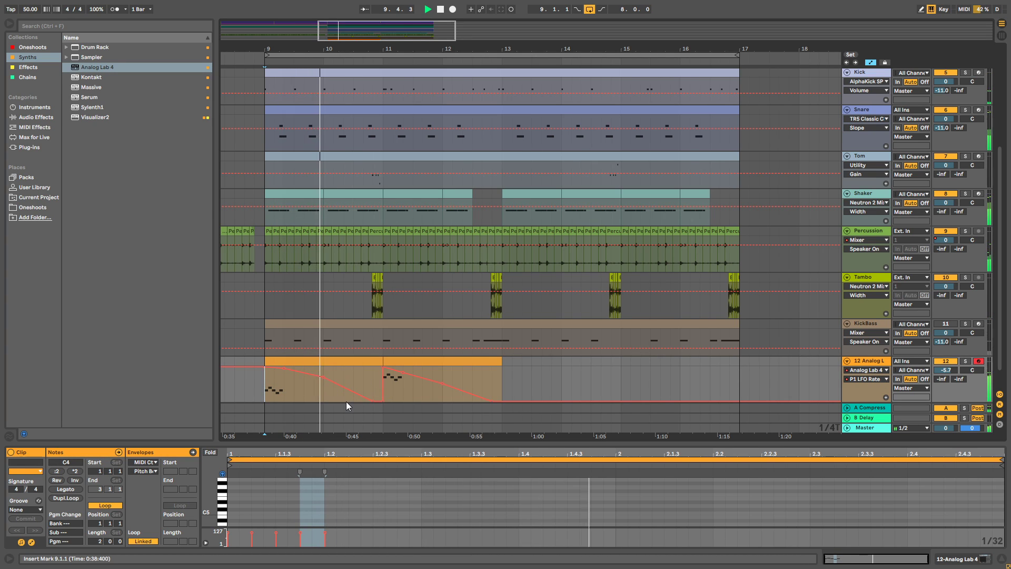
Duplicate the reshaped LFO Rate envelope of bars 9 to 11 over bars 11 to 13.
{"action": "left_click_drag", "start_coordinate": [378, 378], "coordinate": [288, 379]}
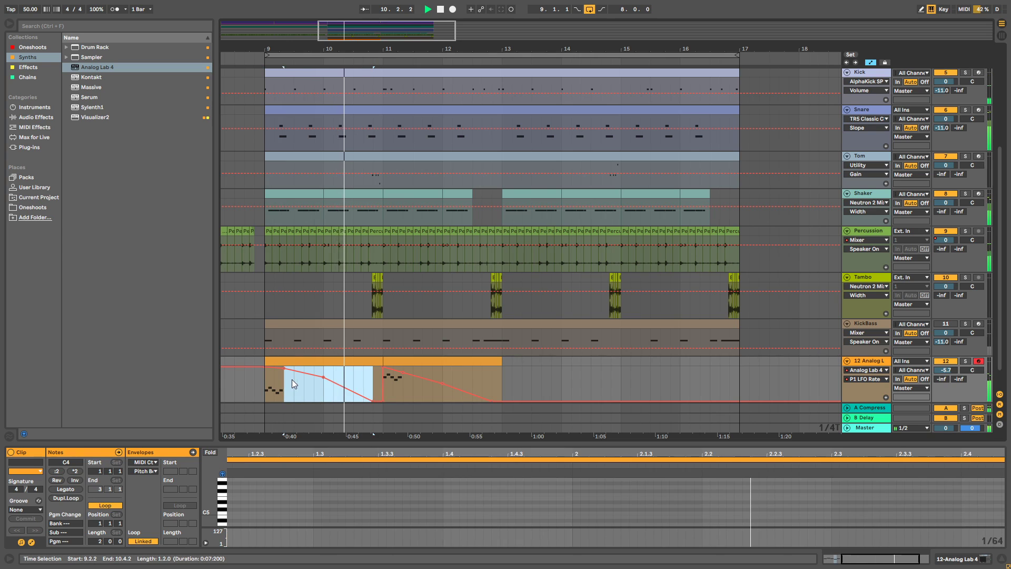
{"action": "left_click_drag", "start_coordinate": [393, 396], "coordinate": [256, 394]}
{"action": "scroll", "coordinate": [258, 390], "scroll_direction": "down", "scroll_amount": 1}
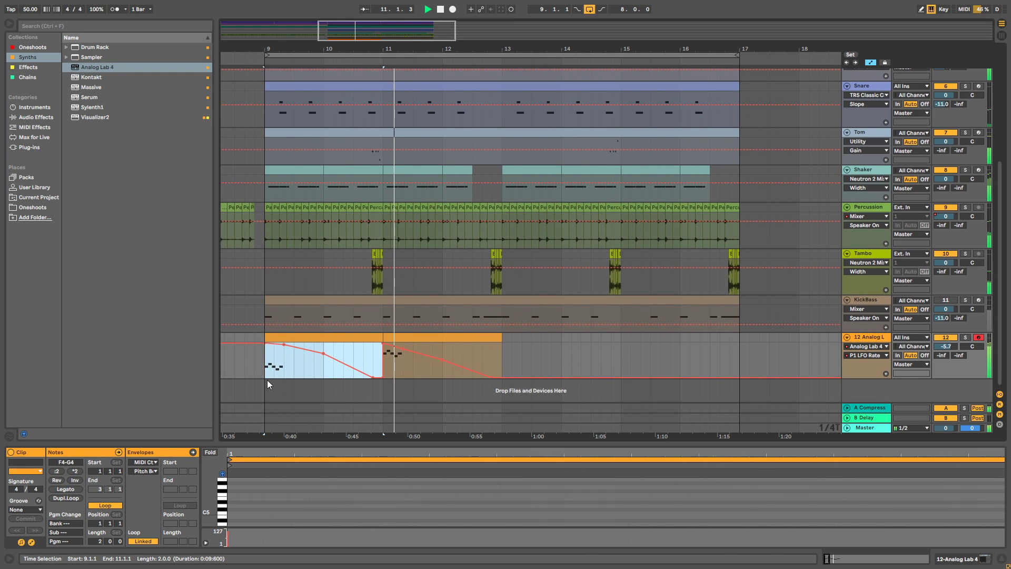
{"action": "left_click", "coordinate": [442, 371]}
Display Analog Lab 4's P1 Resonance automation on the track and raise its whole line to 1.00.
{"action": "double_click", "coordinate": [864, 337]}
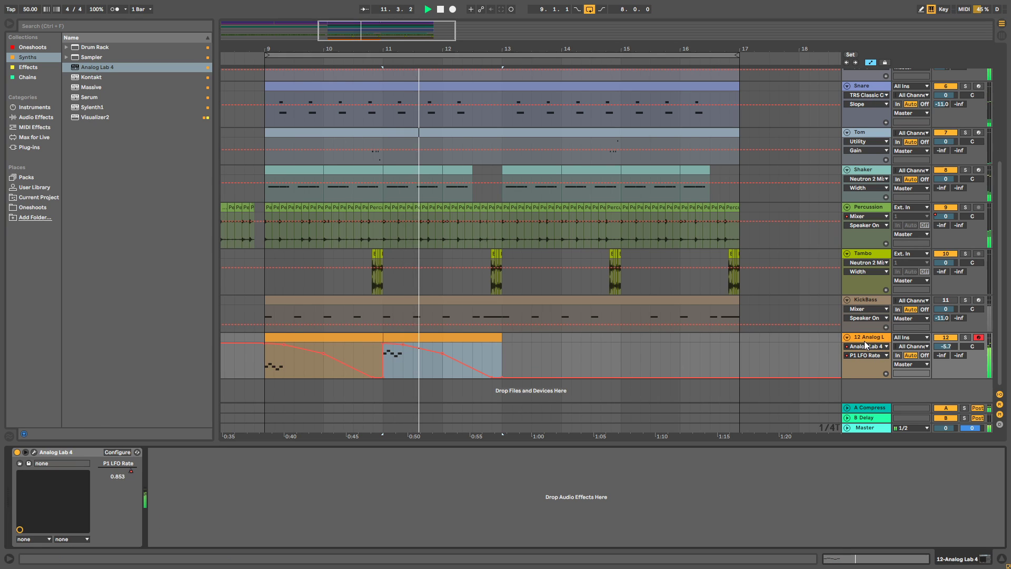
{"action": "left_click", "coordinate": [34, 452]}
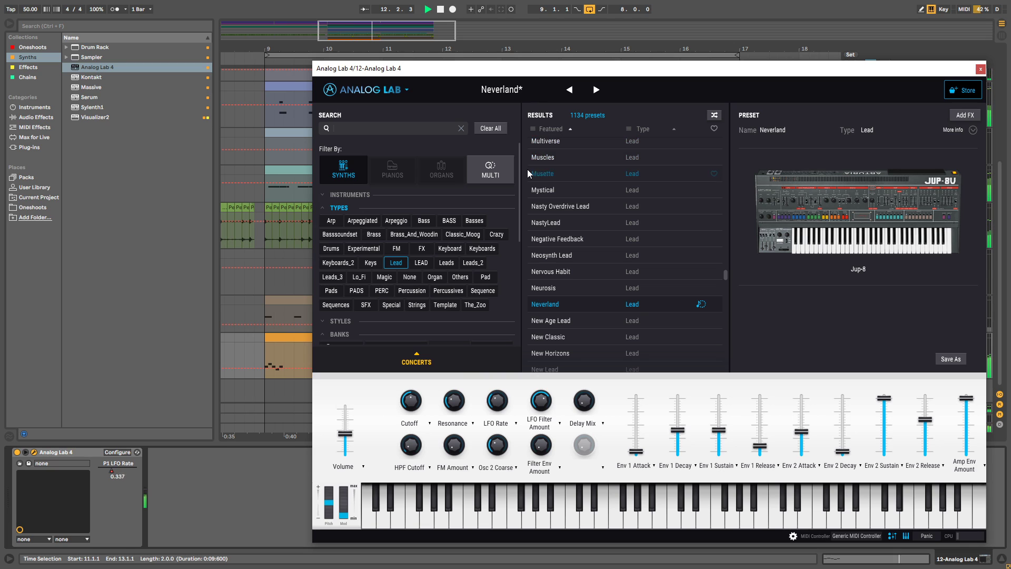
{"action": "left_click_drag", "start_coordinate": [636, 69], "coordinate": [353, 87]}
{"action": "left_click", "coordinate": [697, 87]}
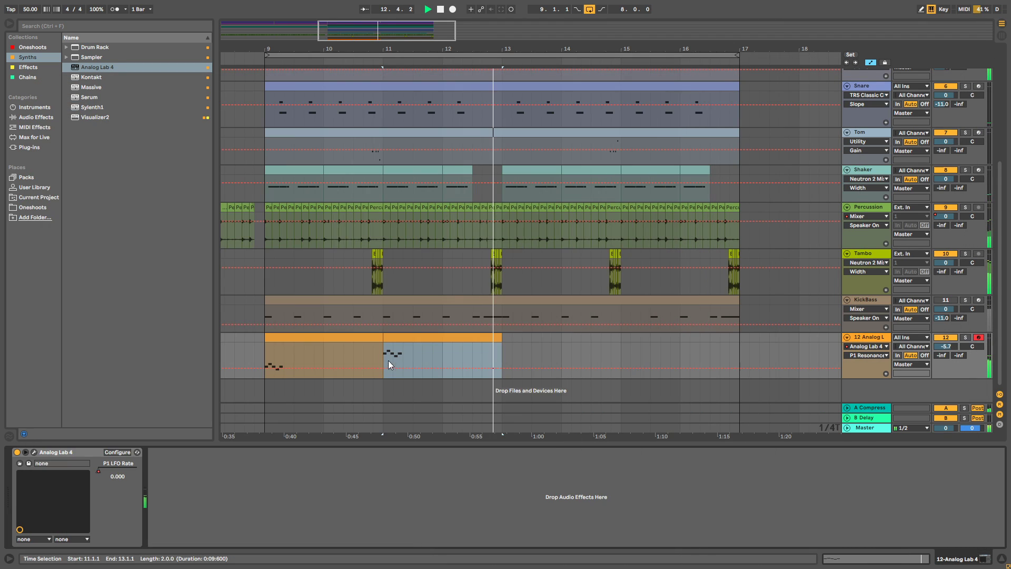
{"action": "left_click", "coordinate": [362, 341]}
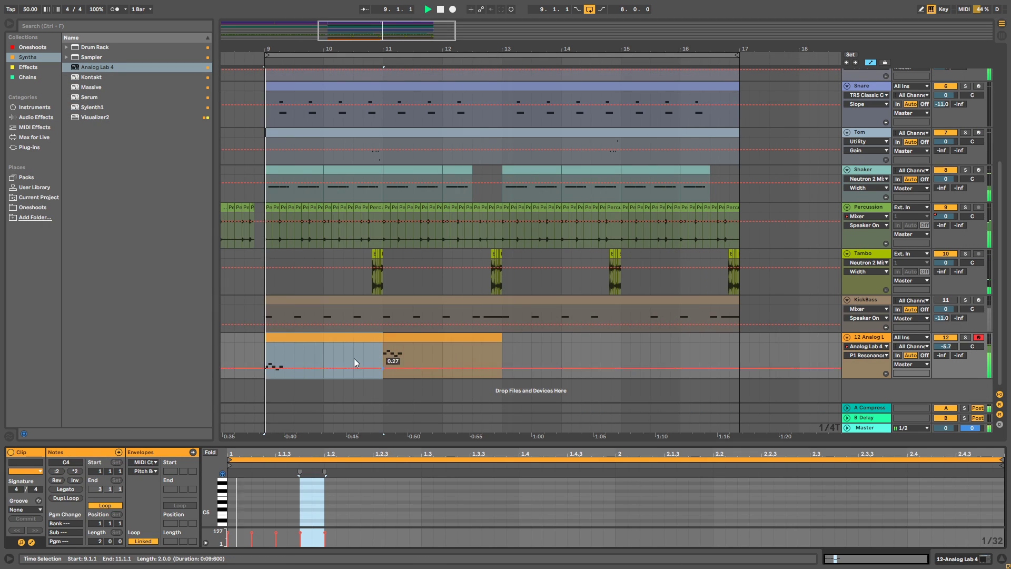
{"action": "left_click_drag", "start_coordinate": [305, 367], "coordinate": [305, 343]}
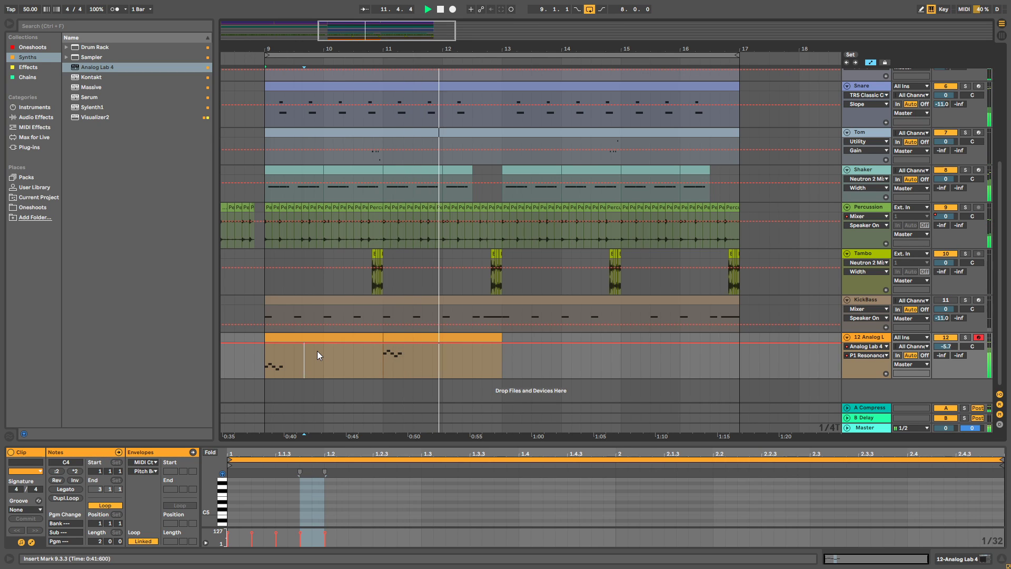
Switch off looping and automation display, and duplicate the Analog Lab clips of bars 9 to 13 onto bars 13 to 17.
{"action": "left_click_drag", "start_coordinate": [503, 372], "coordinate": [265, 366]}
{"action": "key", "text": "ctrl+d"}
{"action": "left_click", "coordinate": [589, 10]}
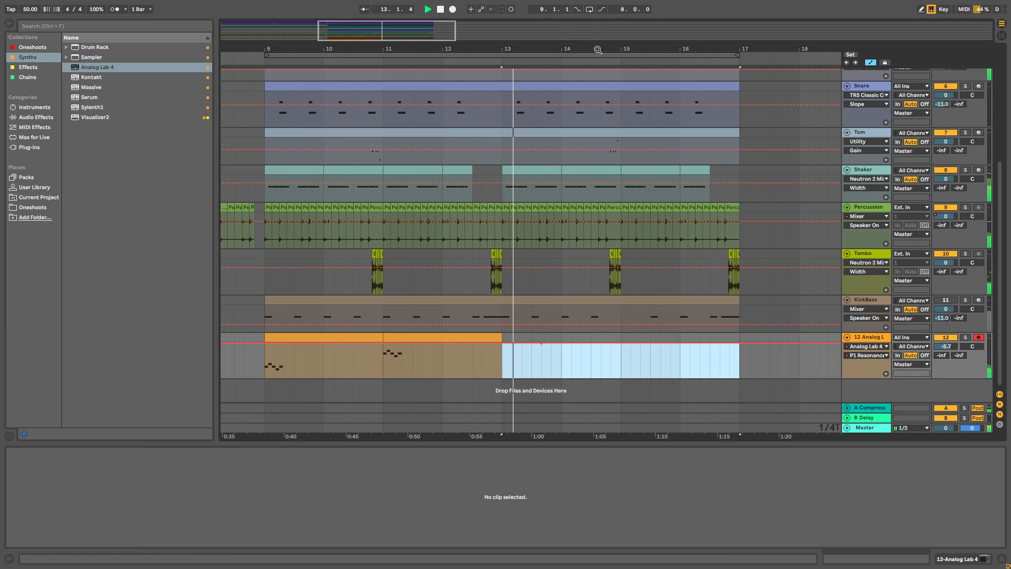
{"action": "key", "text": "a"}
{"action": "left_click_drag", "start_coordinate": [505, 359], "coordinate": [264, 363]}
{"action": "key", "text": "ctrl+d"}
{"action": "left_click", "coordinate": [741, 353]}
Add a Limiter from the Effects collection after Analog Lab 4 on the lead track.
{"action": "left_click", "coordinate": [857, 361]}
{"action": "left_click", "coordinate": [857, 361]}
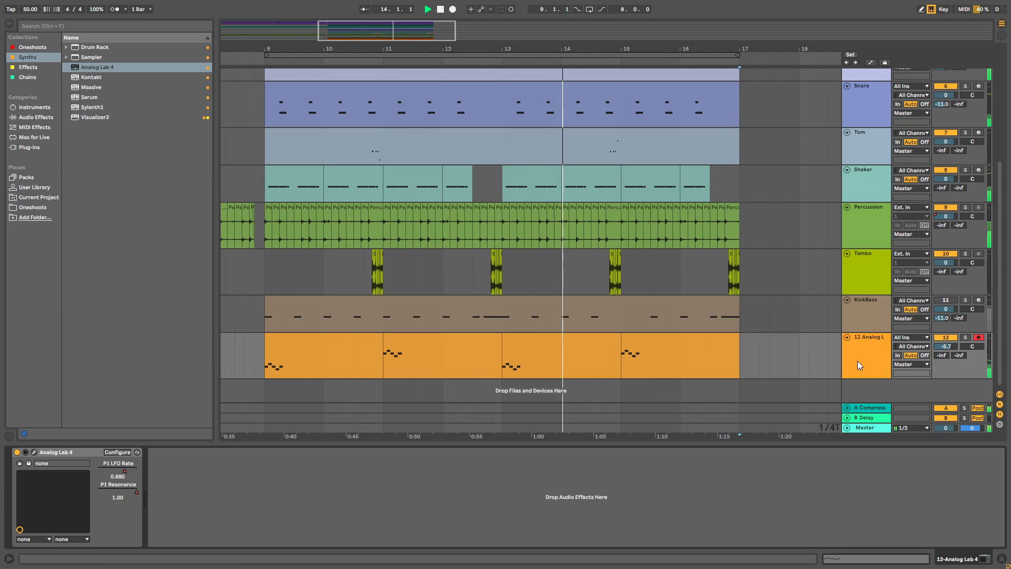
{"action": "left_click", "coordinate": [28, 67]}
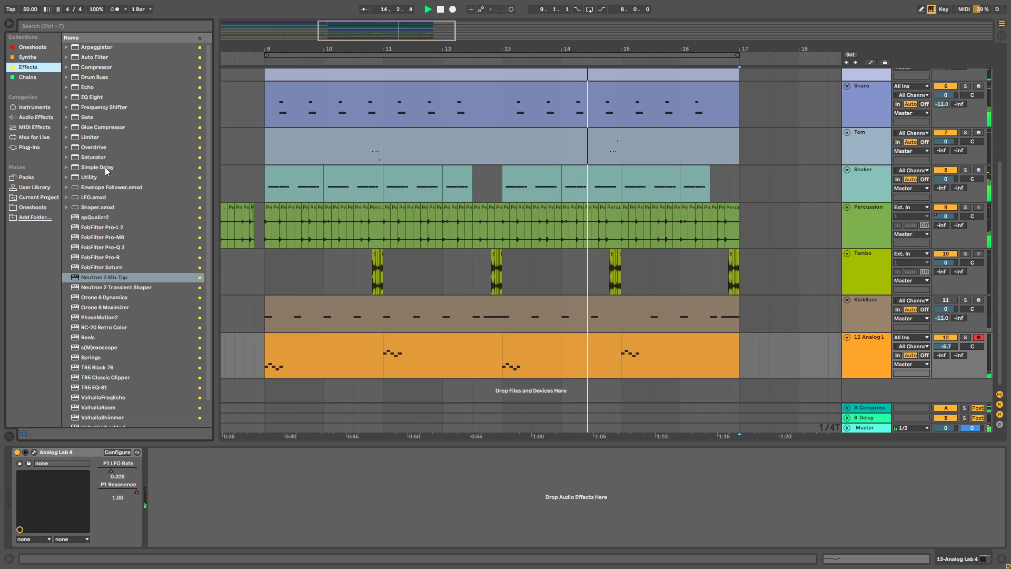
{"action": "scroll", "coordinate": [113, 284], "scroll_direction": "down", "scroll_amount": 1}
{"action": "scroll", "coordinate": [112, 284], "scroll_direction": "up", "scroll_amount": 1}
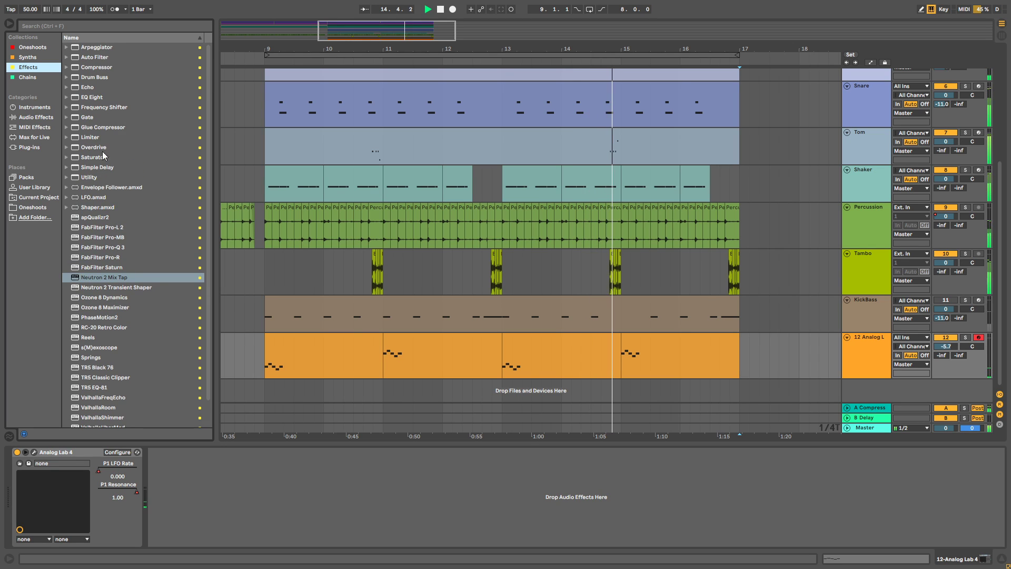
{"action": "left_click", "coordinate": [104, 137]}
{"action": "scroll", "coordinate": [158, 199], "scroll_direction": "down", "scroll_amount": 1}
{"action": "left_click_drag", "start_coordinate": [95, 116], "coordinate": [232, 498]}
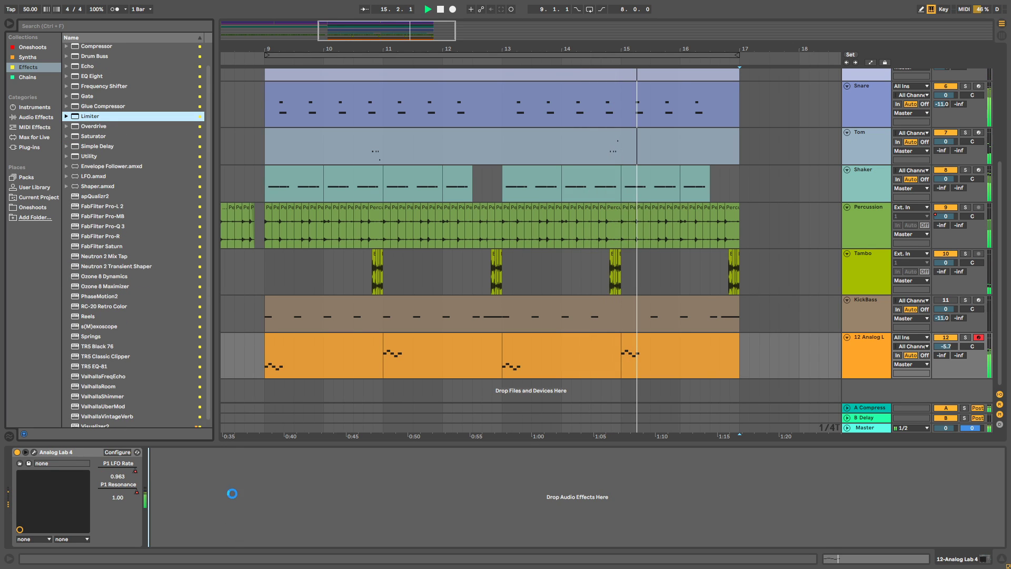
Set the Limiter's ceiling to -6 dB.
{"action": "left_click_drag", "start_coordinate": [372, 359], "coordinate": [375, 357]}
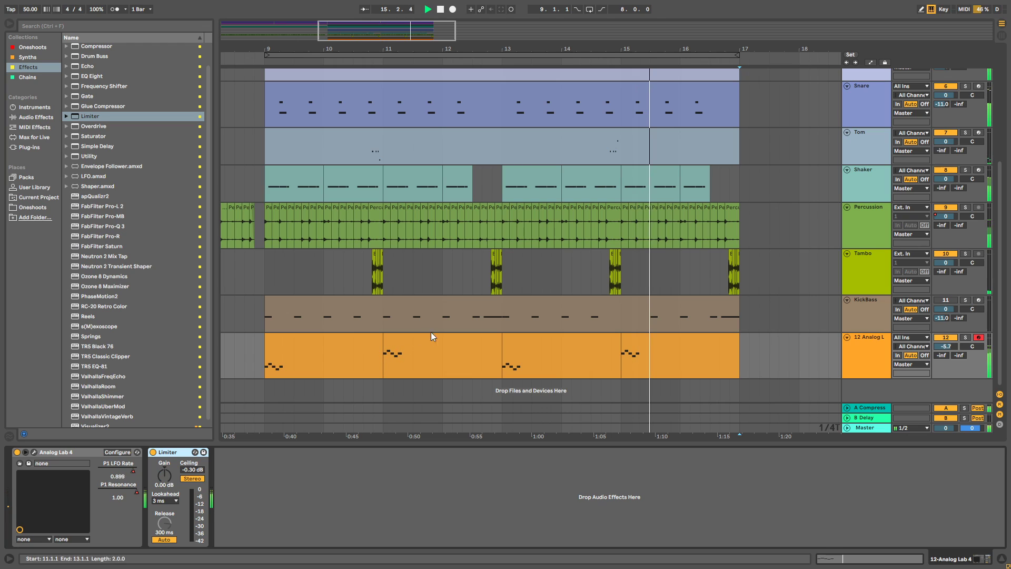
{"action": "left_click", "coordinate": [191, 470]}
{"action": "type", "text": "-6"}
{"action": "key", "text": "Return"}
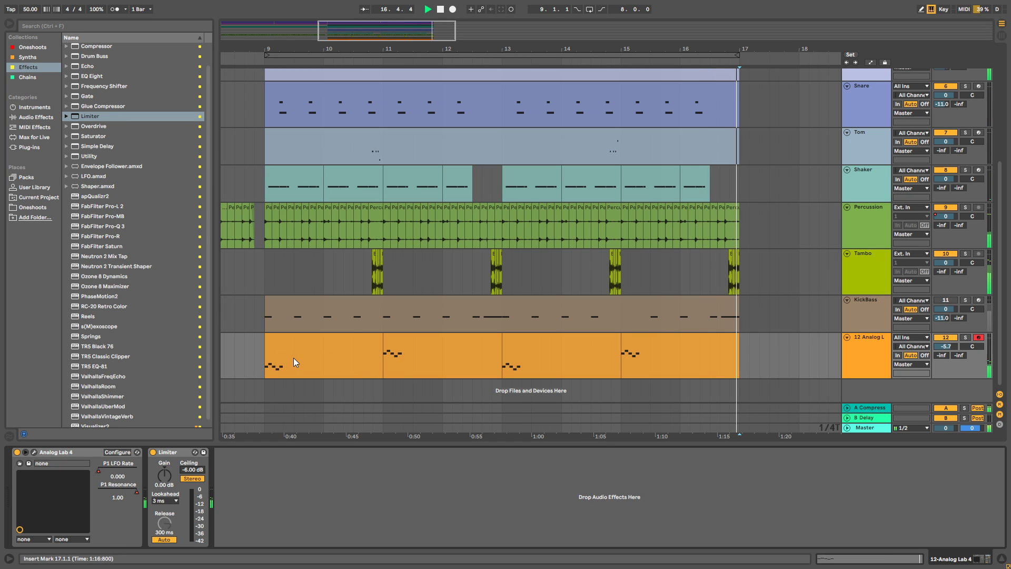
Restart playback from bar 9 and turn the arrangement loop back on.
{"action": "left_click", "coordinate": [267, 363]}
{"action": "key", "text": "space"}
{"action": "key", "text": "space"}
{"action": "left_click", "coordinate": [589, 9]}
Add FabFilter Pro-Q 3 after the Limiter with a dynamic bell cut at about 4400 Hz and Q 0.944, and close its window.
{"action": "left_click_drag", "start_coordinate": [141, 227], "coordinate": [456, 524]}
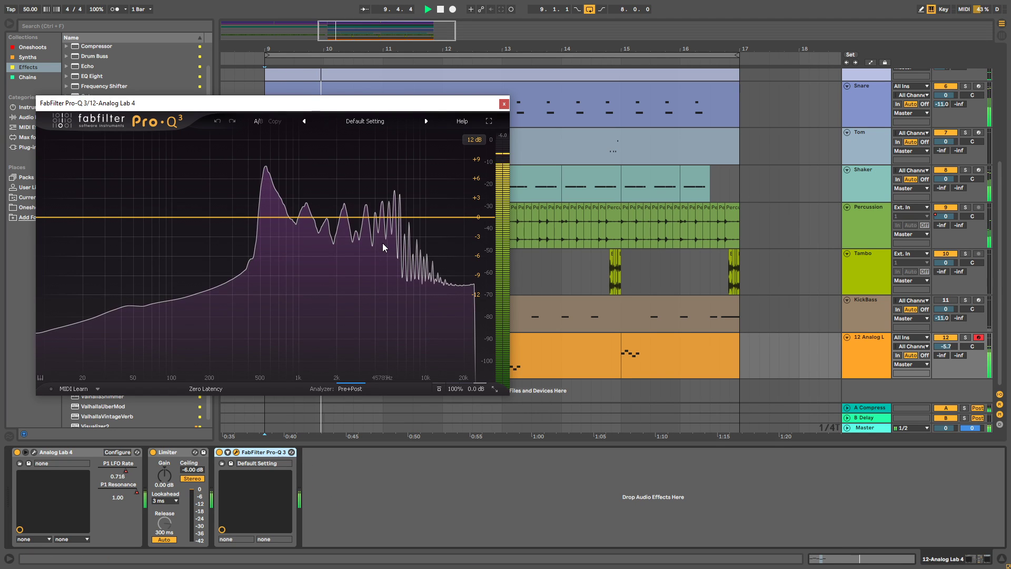
{"action": "mouse_move", "coordinate": [393, 221]}
{"action": "left_mouse_down"}
{"action": "mouse_move", "coordinate": [384, 233]}
{"action": "mouse_move", "coordinate": [380, 219]}
{"action": "left_mouse_up"}
{"action": "scroll", "coordinate": [380, 219], "scroll_direction": "down", "scroll_amount": 4}
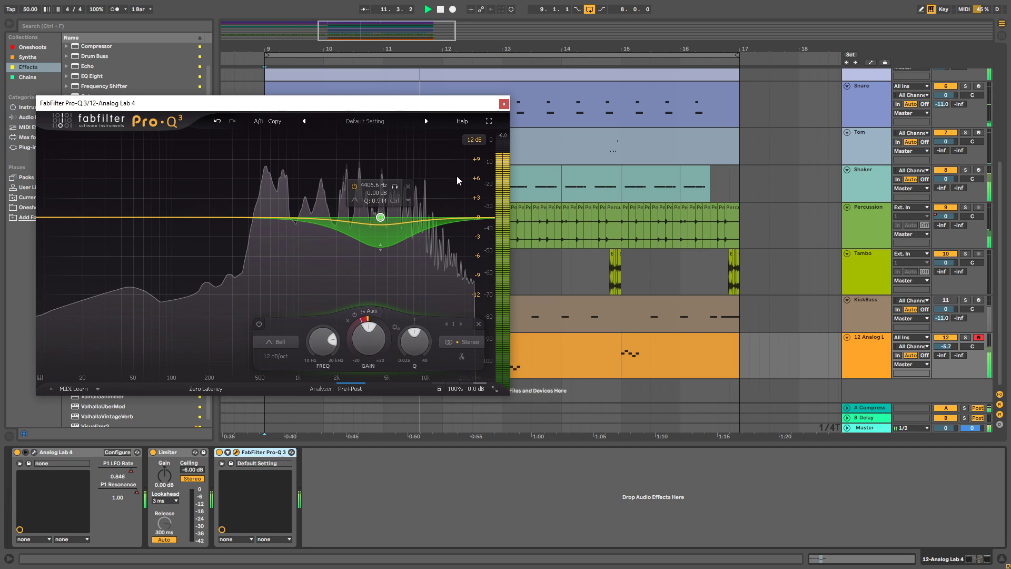
{"action": "left_click", "coordinate": [504, 104]}
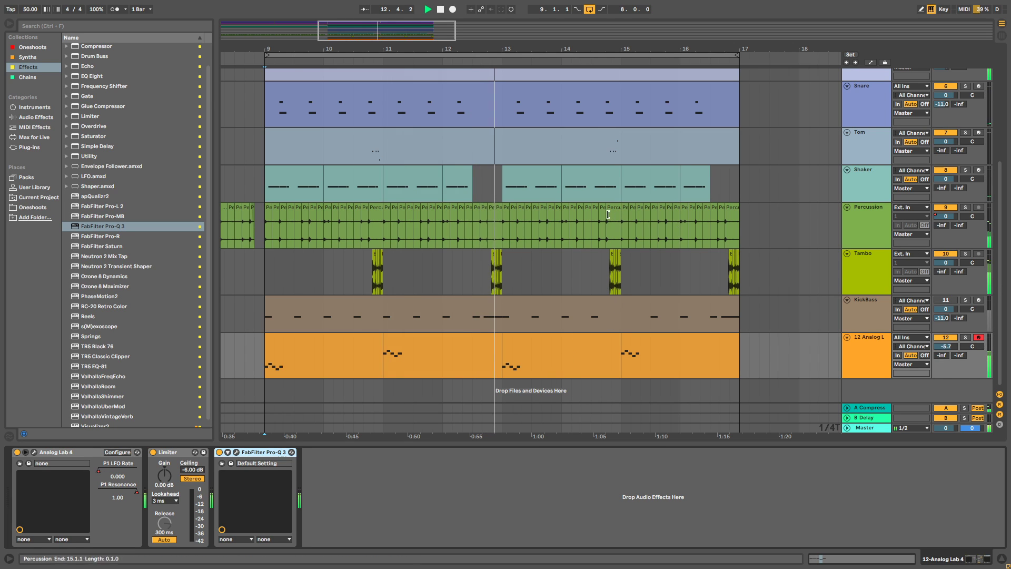
{"action": "scroll", "coordinate": [613, 215], "scroll_direction": "up", "scroll_amount": 5}
{"action": "scroll", "coordinate": [568, 221], "scroll_direction": "down", "scroll_amount": 4}
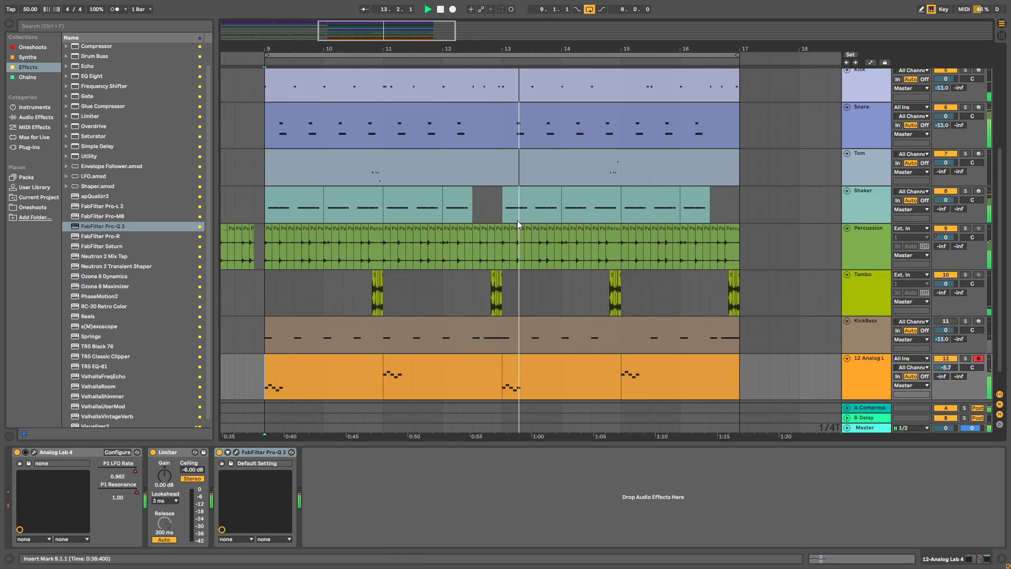
Look over the tracks of the drop and bring up the Squeeze Pad track's device chain.
{"action": "scroll", "coordinate": [513, 224], "scroll_direction": "up", "scroll_amount": 3}
{"action": "scroll", "coordinate": [545, 220], "scroll_direction": "down", "scroll_amount": 4}
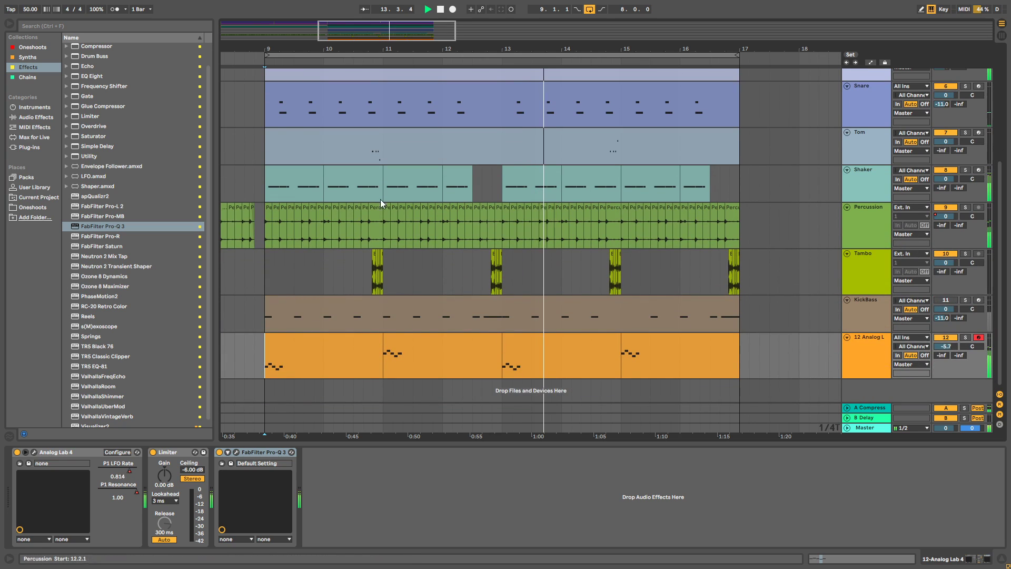
{"action": "scroll", "coordinate": [645, 261], "scroll_direction": "up", "scroll_amount": 5}
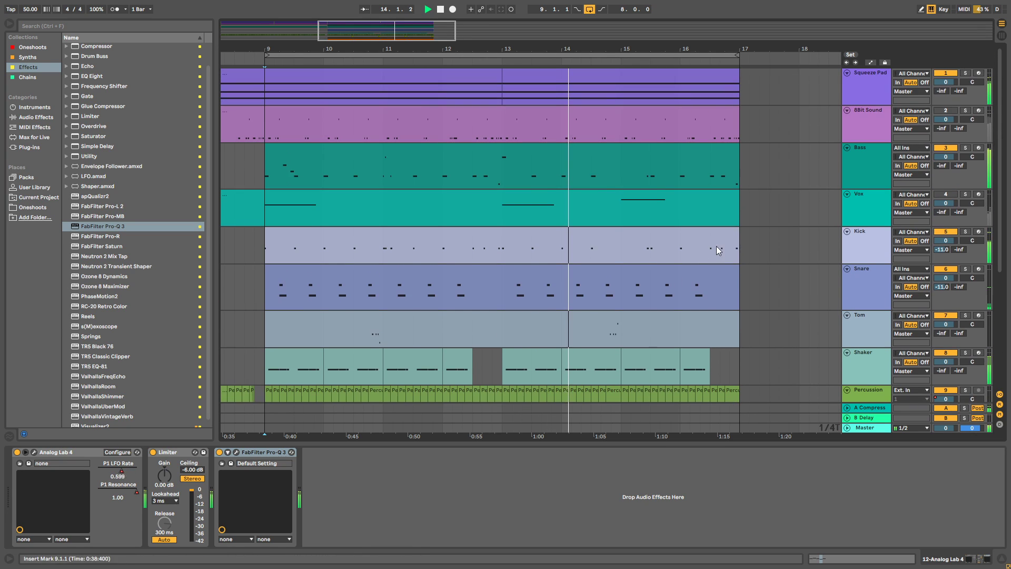
{"action": "scroll", "coordinate": [779, 197], "scroll_direction": "down", "scroll_amount": 3}
{"action": "scroll", "coordinate": [779, 195], "scroll_direction": "down", "scroll_amount": 3}
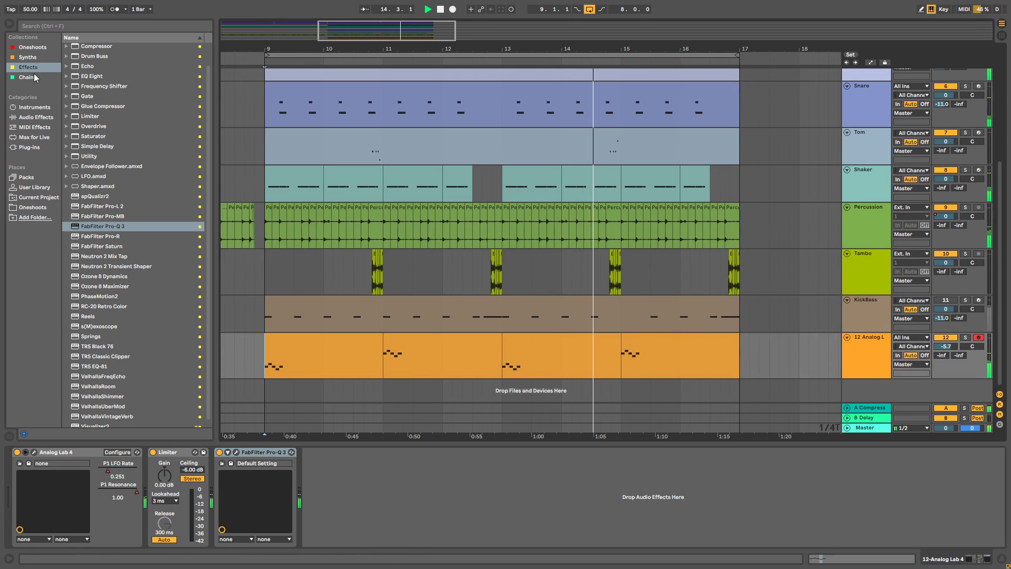
{"action": "left_click", "coordinate": [33, 76]}
{"action": "left_click", "coordinate": [42, 67]}
{"action": "scroll", "coordinate": [668, 199], "scroll_direction": "up", "scroll_amount": 6}
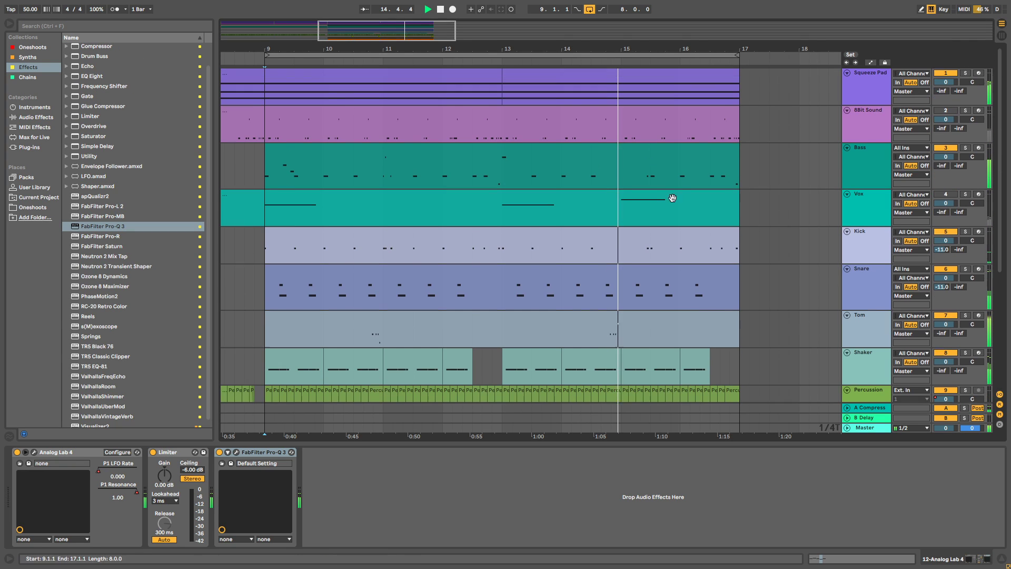
{"action": "left_click", "coordinate": [865, 90]}
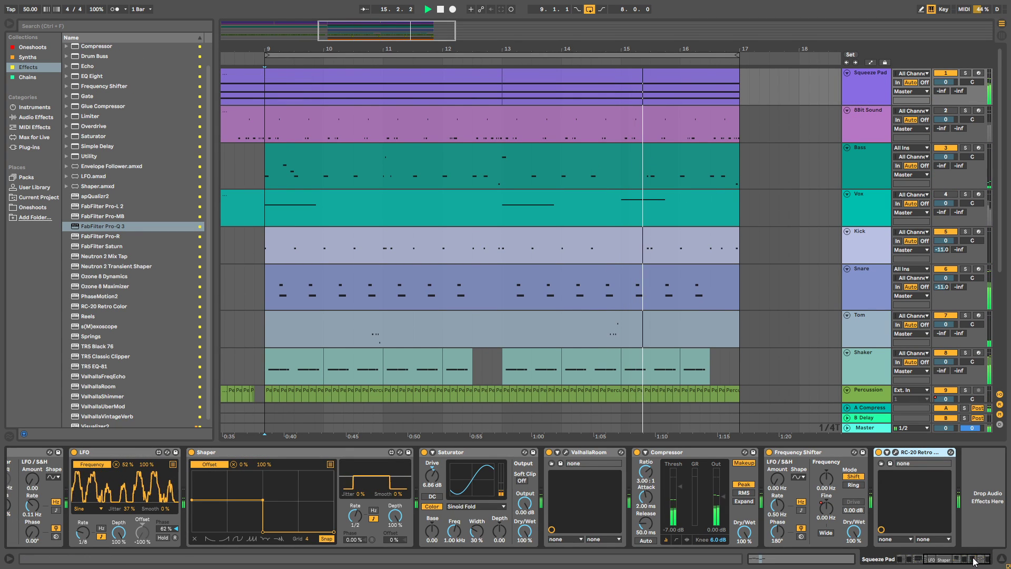
Redraw the Squeeze Pad's Shaper curve as alternating square steps between minimum and maximum along the four grid divisions.
{"action": "mouse_move", "coordinate": [213, 503]}
{"action": "left_mouse_down"}
{"action": "mouse_move", "coordinate": [209, 534]}
{"action": "mouse_move", "coordinate": [181, 545]}
{"action": "left_mouse_up"}
{"action": "left_click_drag", "start_coordinate": [227, 520], "coordinate": [228, 533]}
{"action": "left_click", "coordinate": [227, 485]}
{"action": "left_click_drag", "start_coordinate": [228, 464], "coordinate": [228, 467]}
{"action": "left_click_drag", "start_coordinate": [262, 499], "coordinate": [262, 467]}
{"action": "left_click_drag", "start_coordinate": [298, 531], "coordinate": [298, 470]}
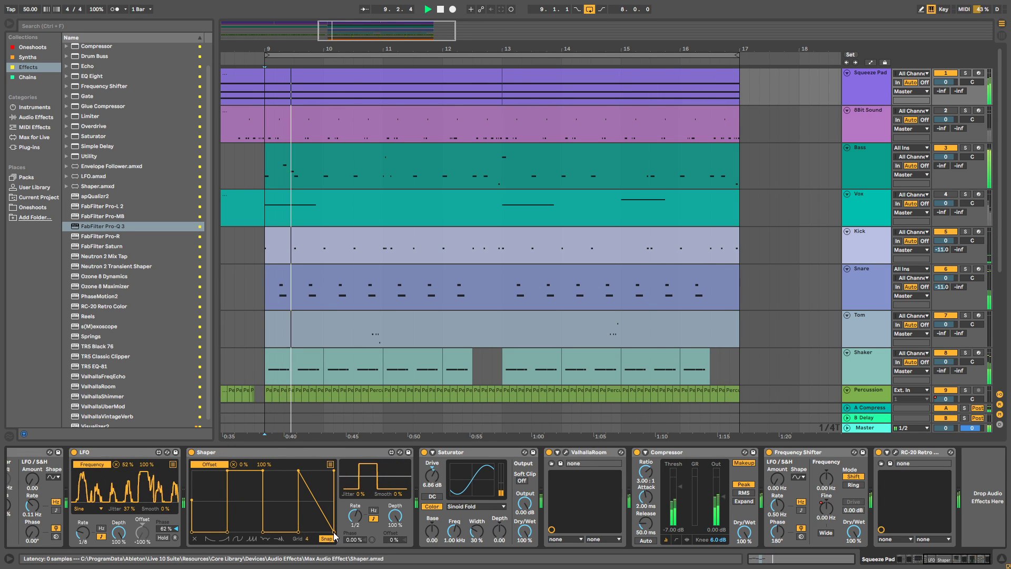
{"action": "left_click_drag", "start_coordinate": [334, 531], "coordinate": [333, 470]}
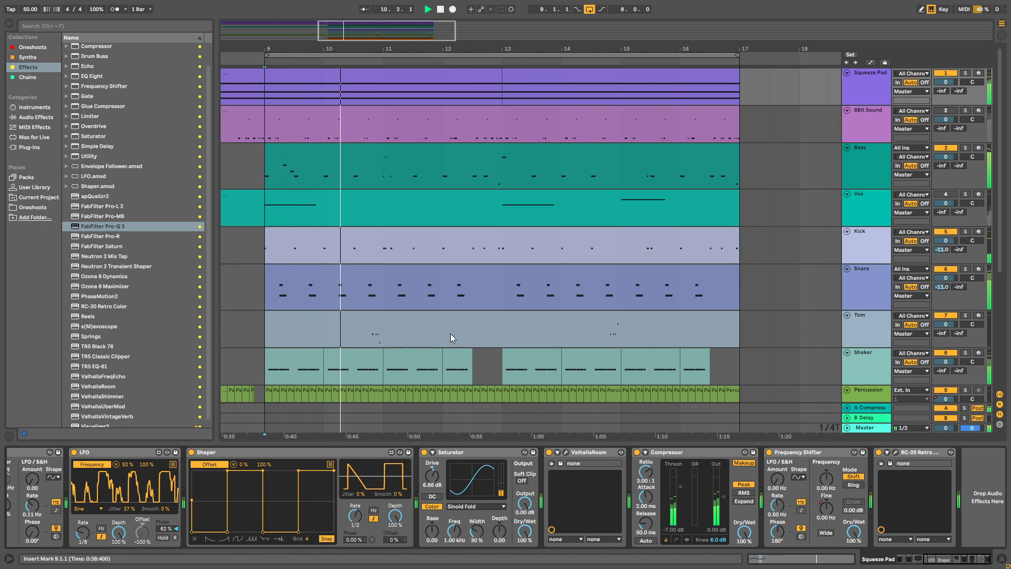
Solo the Squeeze Pad and replace its Shaper curve with the preset of two curved ramps.
{"action": "left_click", "coordinate": [965, 74]}
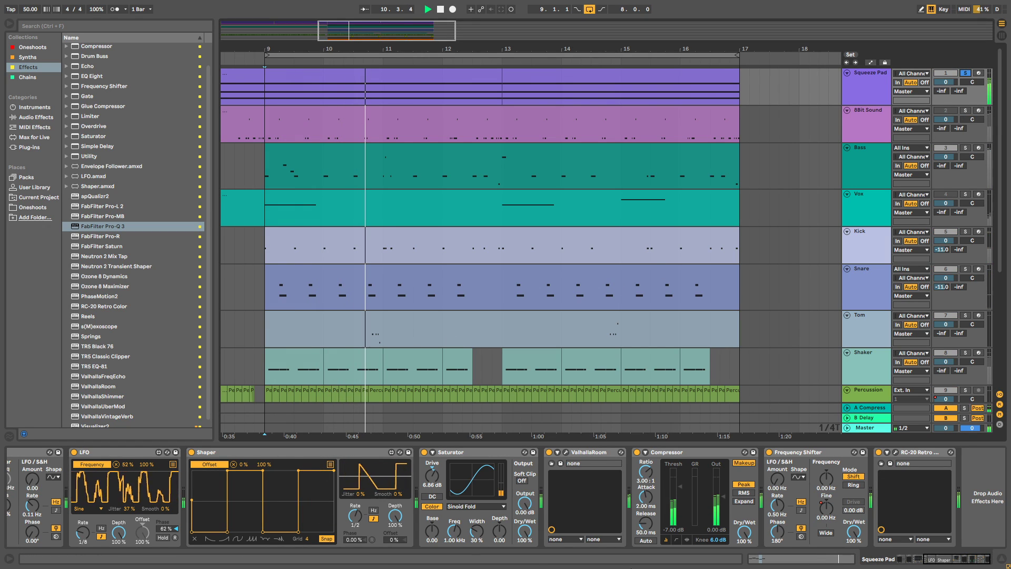
{"action": "left_click_drag", "start_coordinate": [964, 558], "coordinate": [942, 559]}
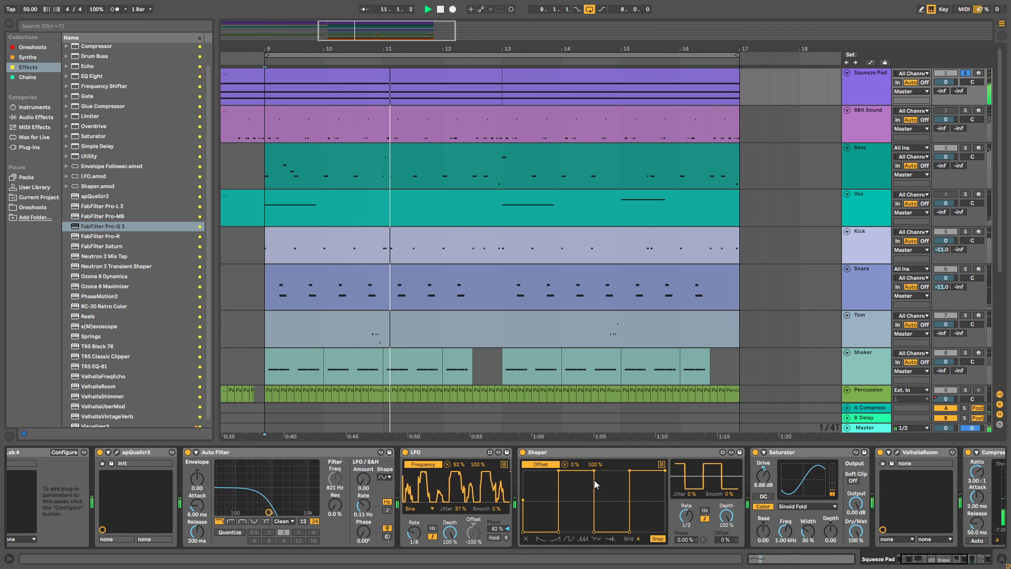
{"action": "left_click", "coordinate": [569, 539]}
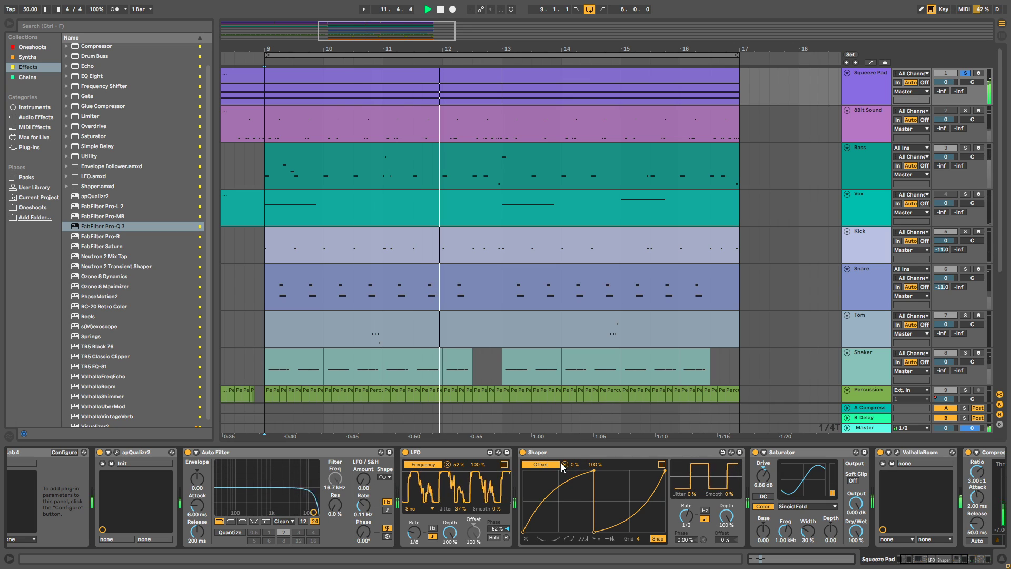
Reshape the Shaper curve with a peak on the first grid line, a flat floor to the middle and a second peak on the third line.
{"action": "left_click_drag", "start_coordinate": [593, 470], "coordinate": [559, 470]}
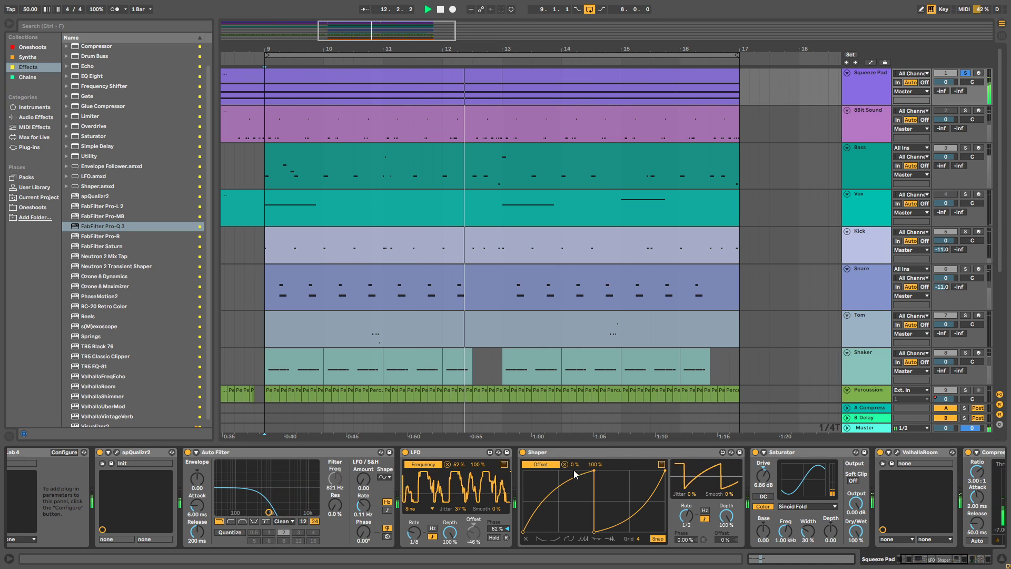
{"action": "mouse_move", "coordinate": [594, 531]}
{"action": "left_mouse_down"}
{"action": "mouse_move", "coordinate": [555, 532]}
{"action": "mouse_move", "coordinate": [594, 531]}
{"action": "mouse_move", "coordinate": [591, 465]}
{"action": "left_mouse_up"}
{"action": "left_click", "coordinate": [632, 514]}
{"action": "left_click_drag", "start_coordinate": [637, 516], "coordinate": [633, 531]}
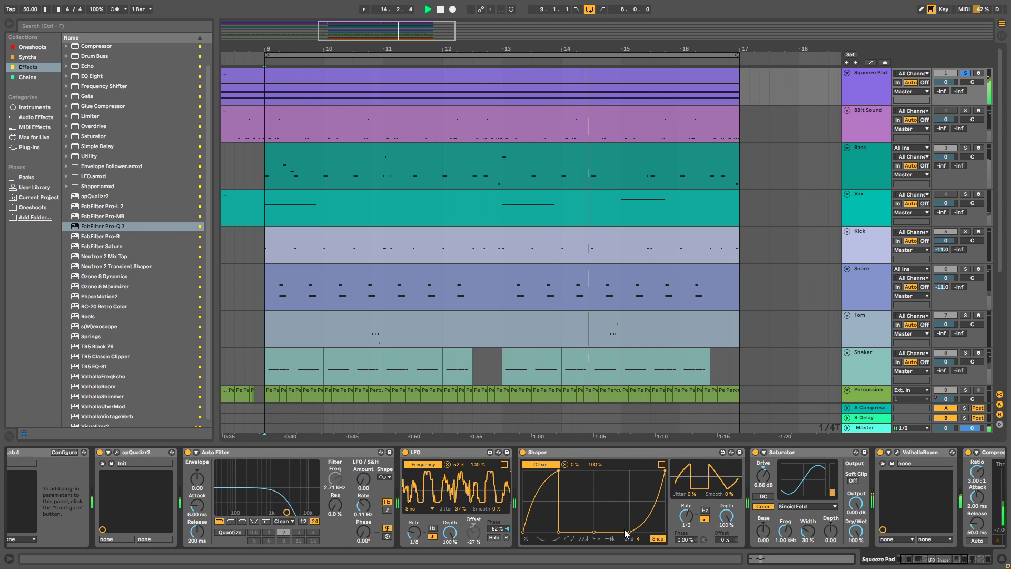
{"action": "left_click_drag", "start_coordinate": [629, 530], "coordinate": [629, 470]}
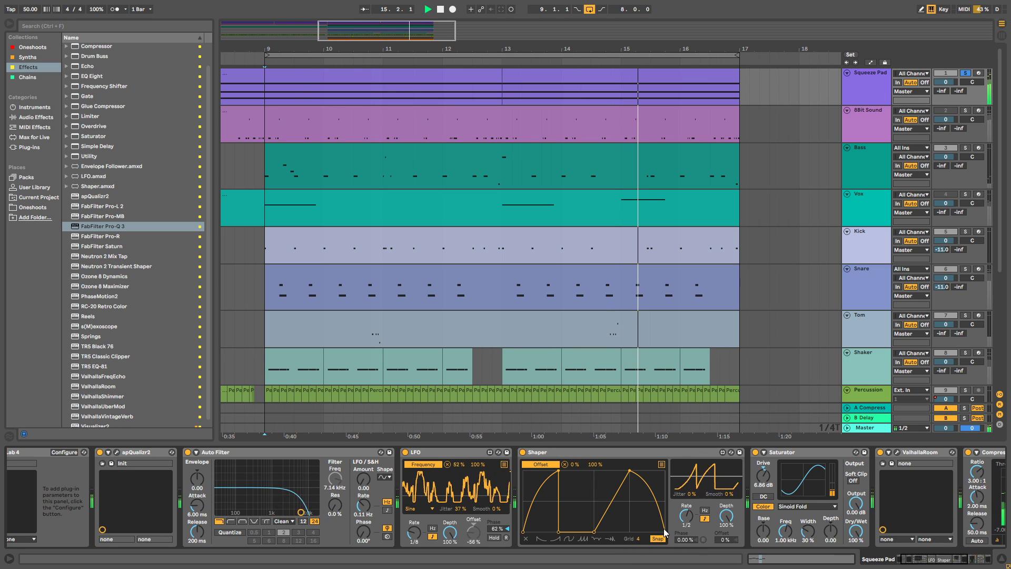
{"action": "left_click_drag", "start_coordinate": [629, 470], "coordinate": [595, 469]}
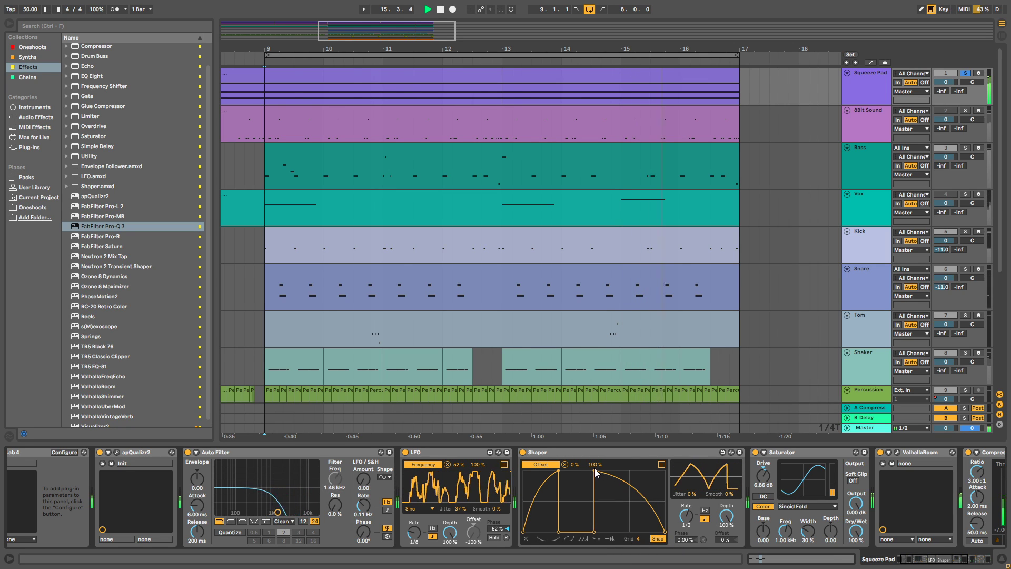
{"action": "left_click_drag", "start_coordinate": [666, 532], "coordinate": [633, 542]}
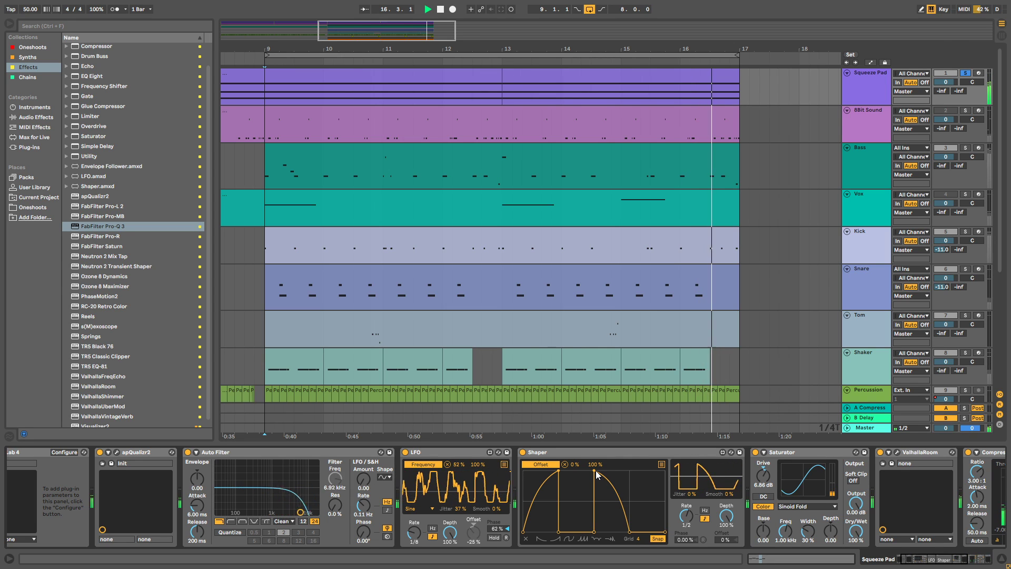
{"action": "left_click_drag", "start_coordinate": [594, 471], "coordinate": [628, 470]}
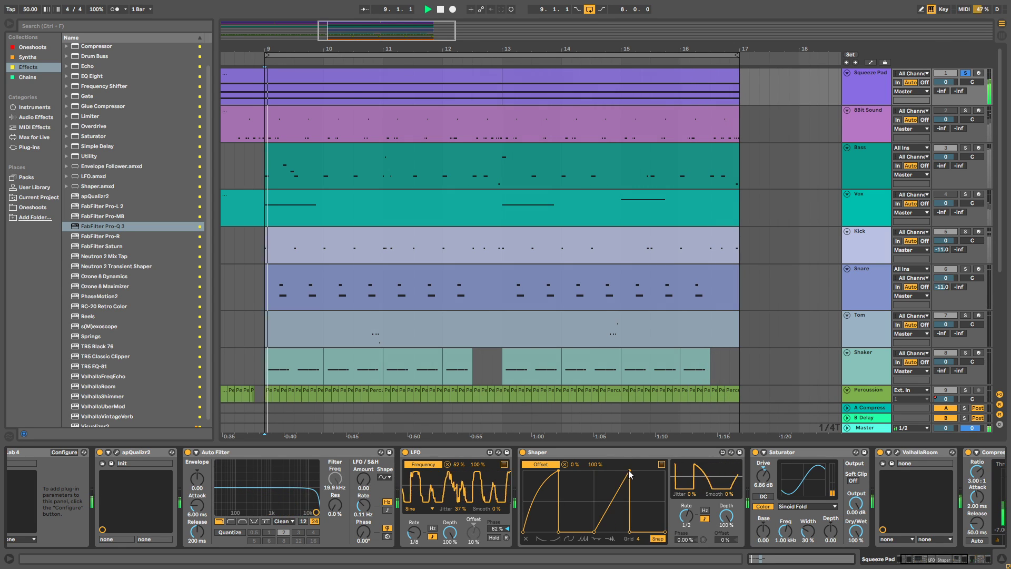
Remove the extra breakpoints after the Shaper's second peak so the curve falls straight to zero at its end.
{"action": "left_click", "coordinate": [630, 533], "text": "shift"}
{"action": "left_click", "coordinate": [642, 532]}
{"action": "left_click", "coordinate": [635, 531], "text": "shift"}
{"action": "left_click", "coordinate": [660, 497]}
{"action": "left_click", "coordinate": [664, 497], "text": "shift"}
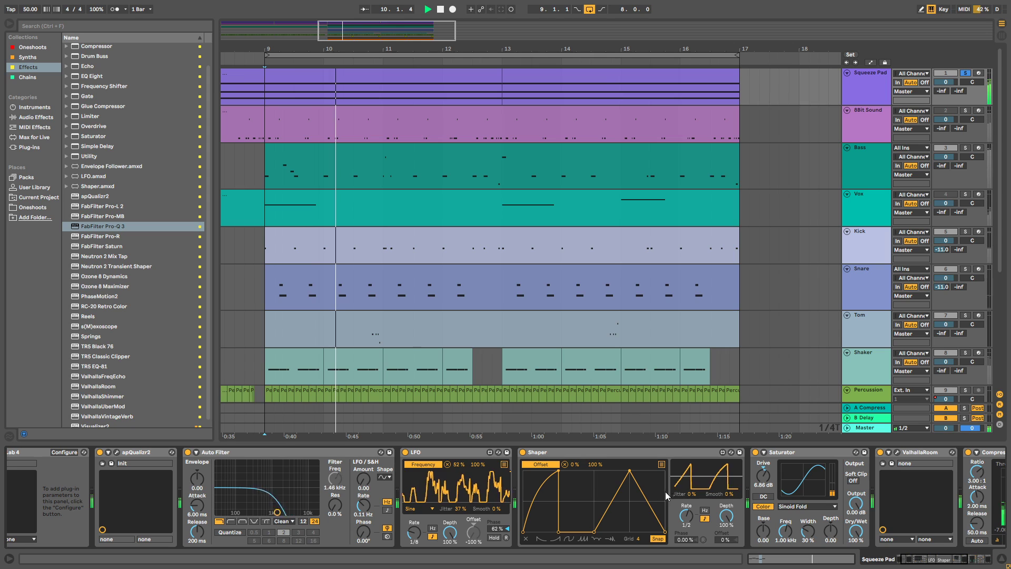
Switch off the Squeeze Pad's Shaper and restart playback from bar 9.
{"action": "key", "text": "space"}
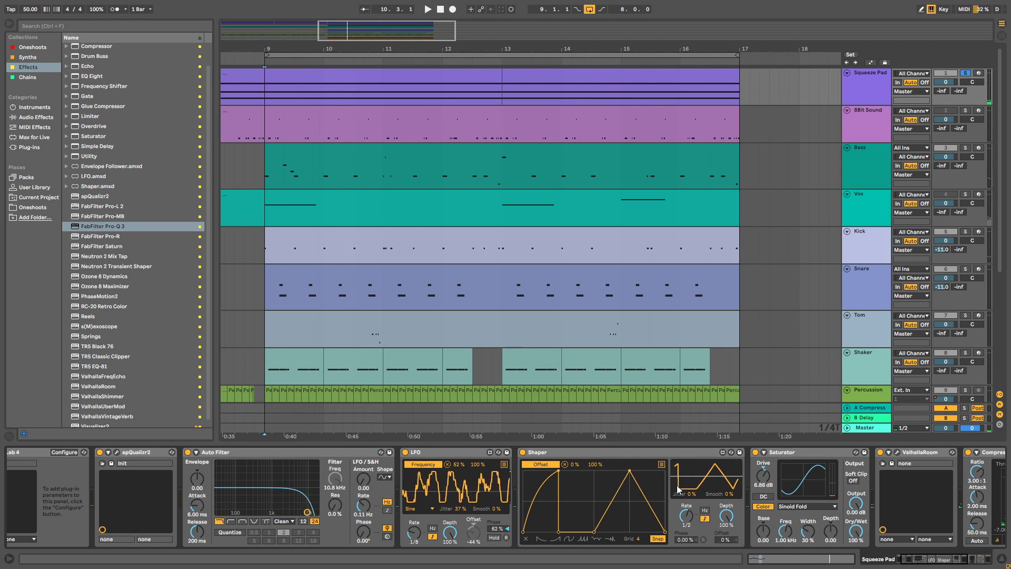
{"action": "left_click", "coordinate": [522, 452]}
{"action": "key", "text": "space"}
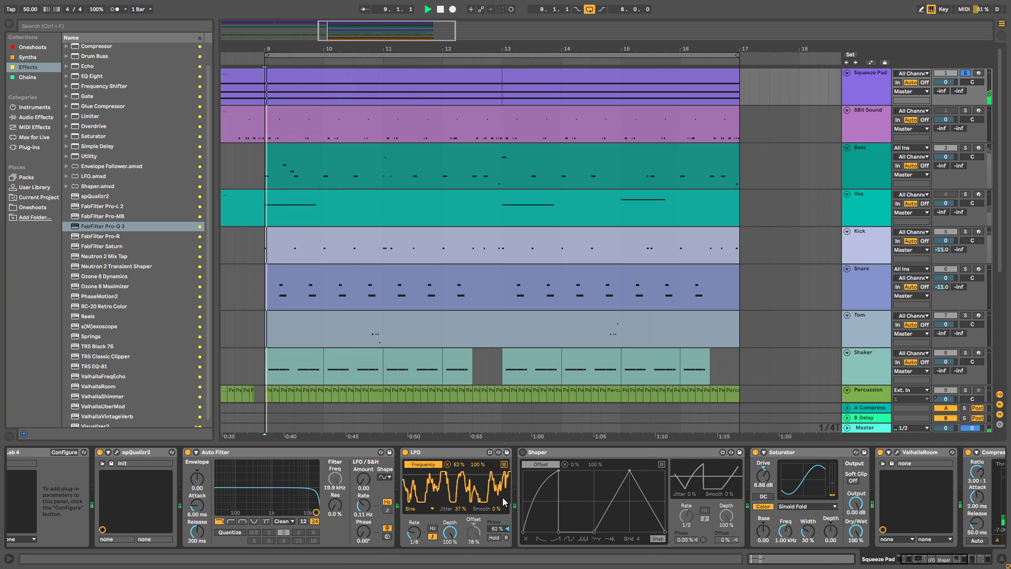
{"action": "right_click", "coordinate": [476, 529]}
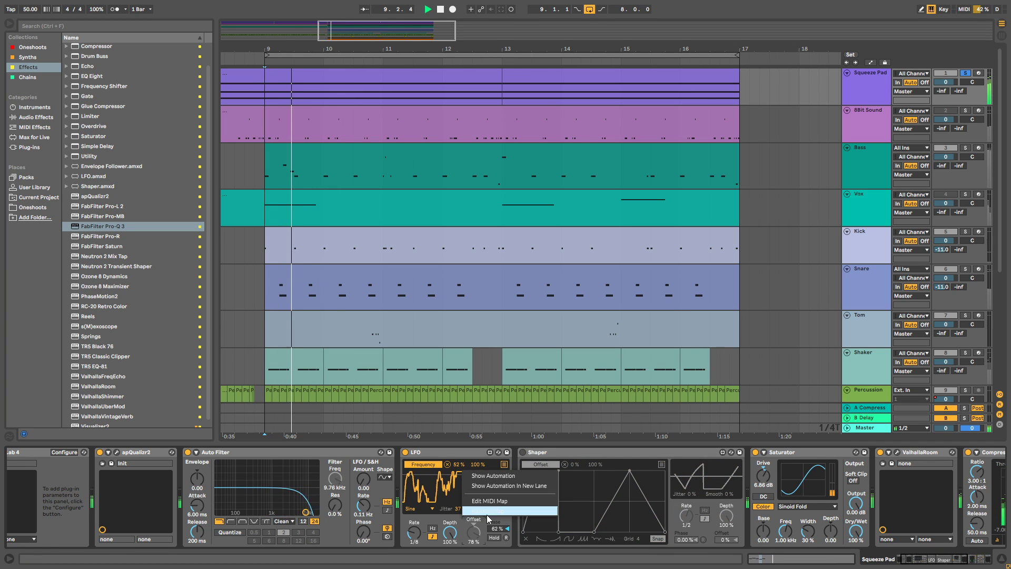
{"action": "left_click", "coordinate": [493, 511]}
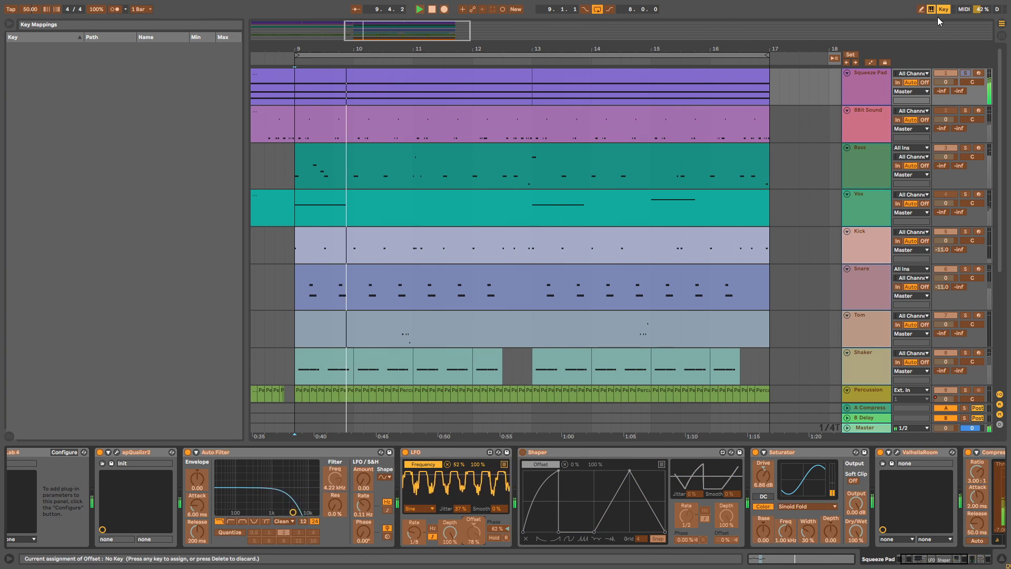
{"action": "left_click", "coordinate": [965, 9]}
{"action": "left_click", "coordinate": [964, 9]}
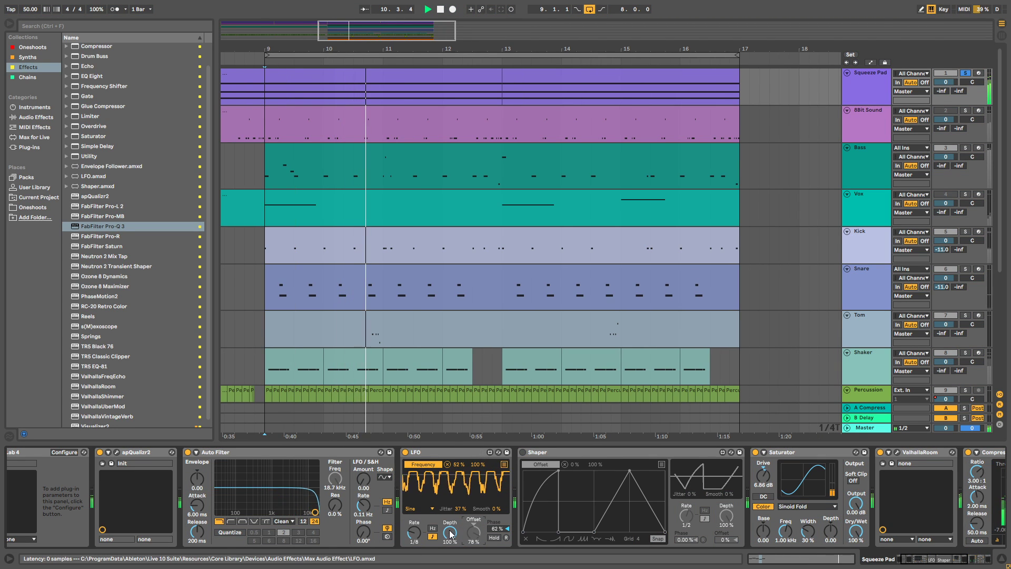
Set the LFO's jitter to 0% and its Frequency mapping range to 7–86%, and lower its offset.
{"action": "left_click_drag", "start_coordinate": [460, 466], "coordinate": [460, 492]}
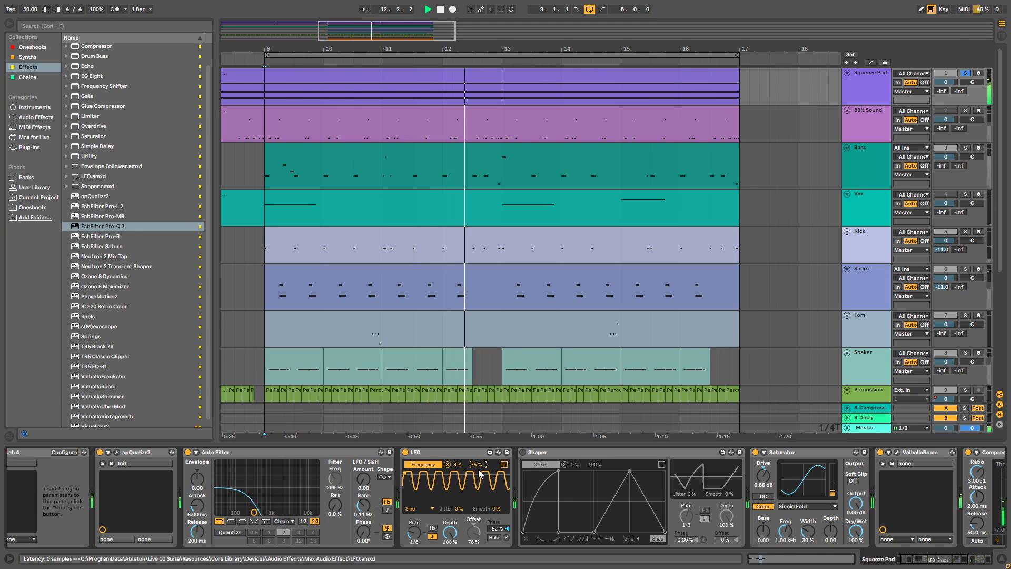
{"action": "left_click_drag", "start_coordinate": [472, 549], "coordinate": [471, 568]}
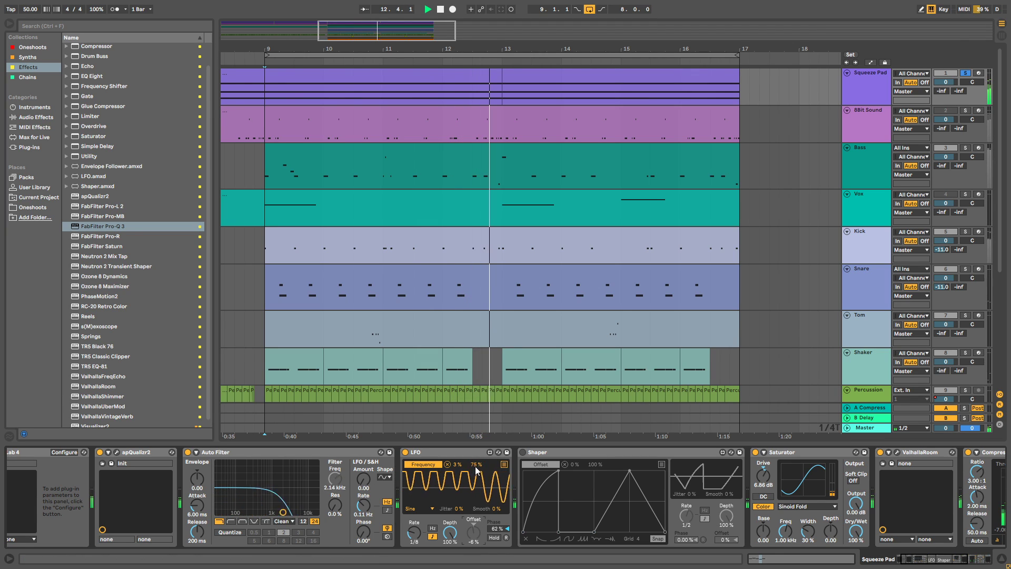
{"action": "left_click_drag", "start_coordinate": [469, 465], "coordinate": [470, 460]}
Compare the pad with the Shaper on and off, leave the Shaper off, and set the LFO offset to -25%.
{"action": "left_click", "coordinate": [522, 452]}
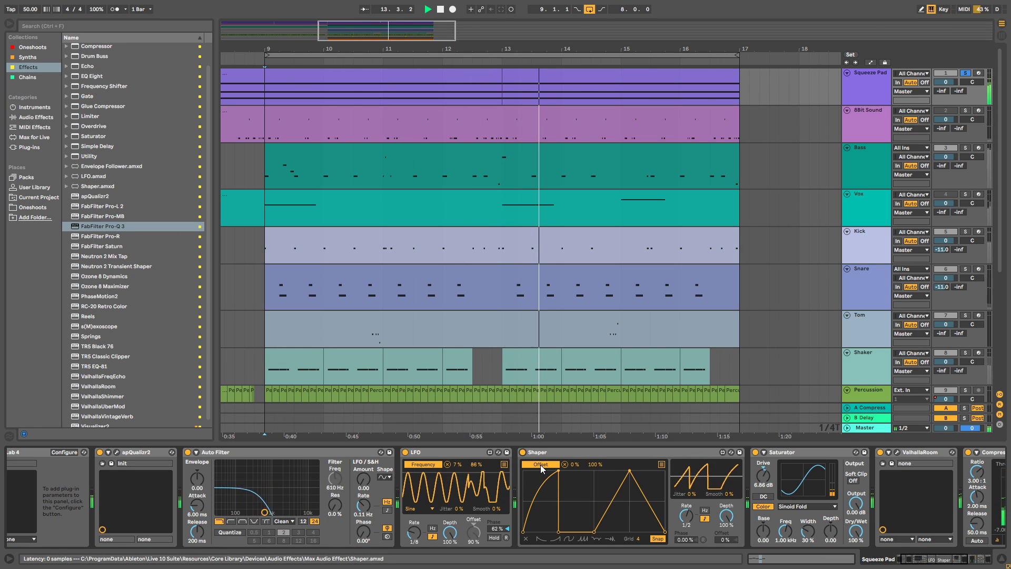
{"action": "left_click", "coordinate": [523, 453]}
{"action": "left_click", "coordinate": [523, 451]}
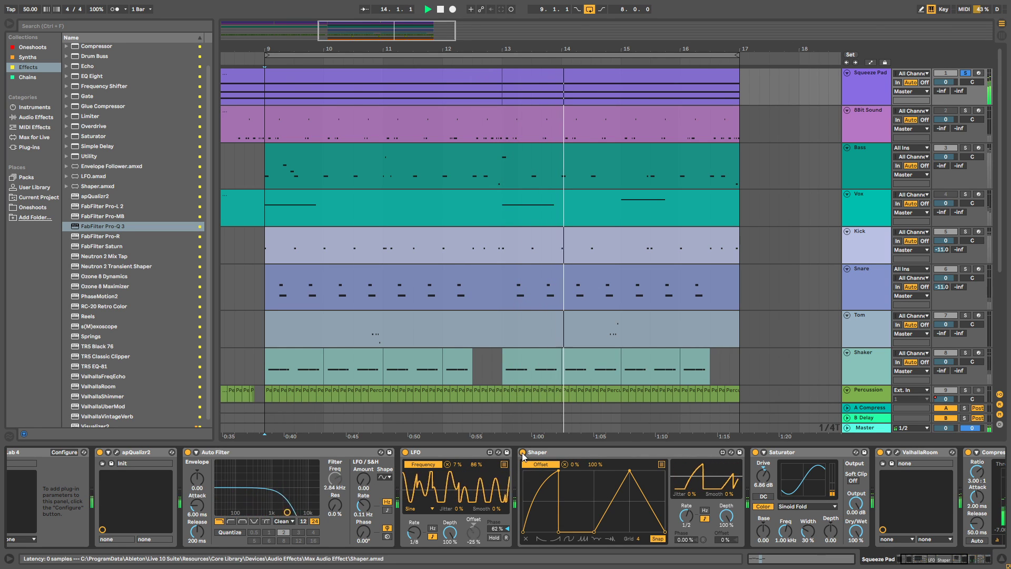
{"action": "left_click", "coordinate": [522, 452]}
{"action": "left_click_drag", "start_coordinate": [472, 533], "coordinate": [472, 504]}
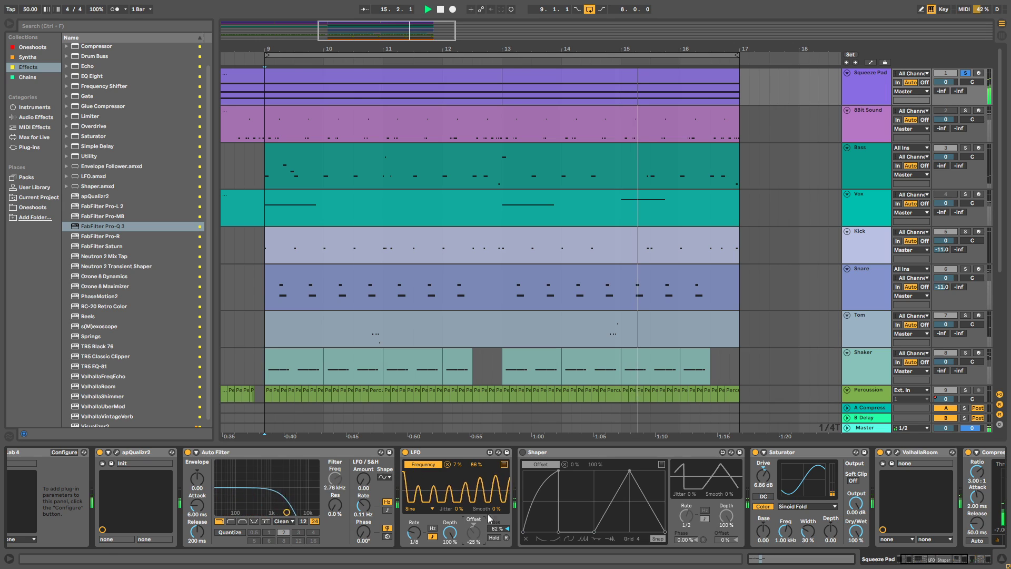
Audition the LFO at a 1/4 rate, set its Frequency mapping range to 0–93%, and return the rate to 1/8.
{"action": "mouse_move", "coordinate": [413, 531]}
{"action": "left_mouse_down"}
{"action": "mouse_move", "coordinate": [414, 521]}
{"action": "mouse_move", "coordinate": [414, 540]}
{"action": "left_mouse_up"}
{"action": "key", "text": "space"}
{"action": "key", "text": "space"}
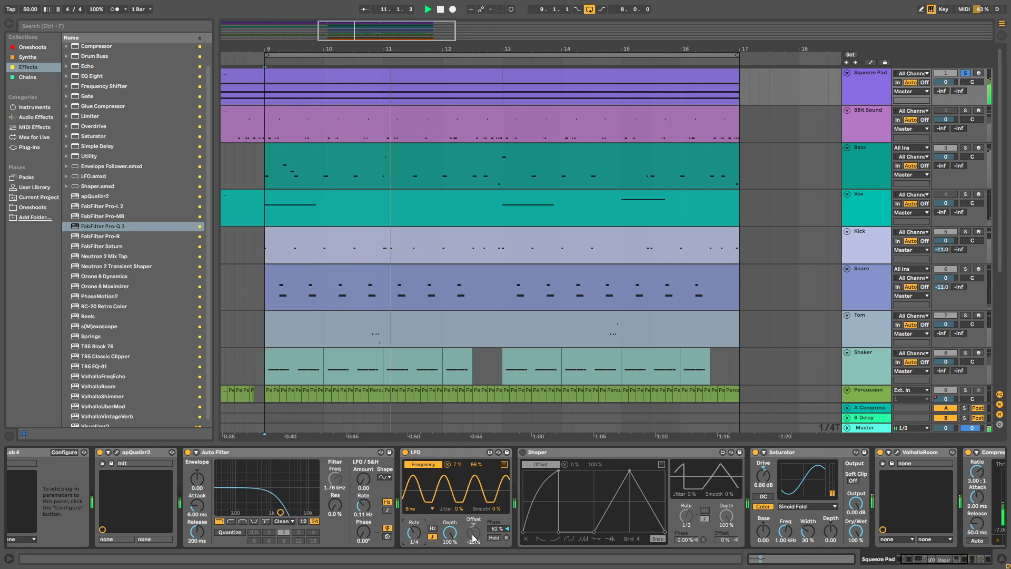
{"action": "left_click_drag", "start_coordinate": [458, 463], "coordinate": [465, 471]}
{"action": "left_click", "coordinate": [414, 532]}
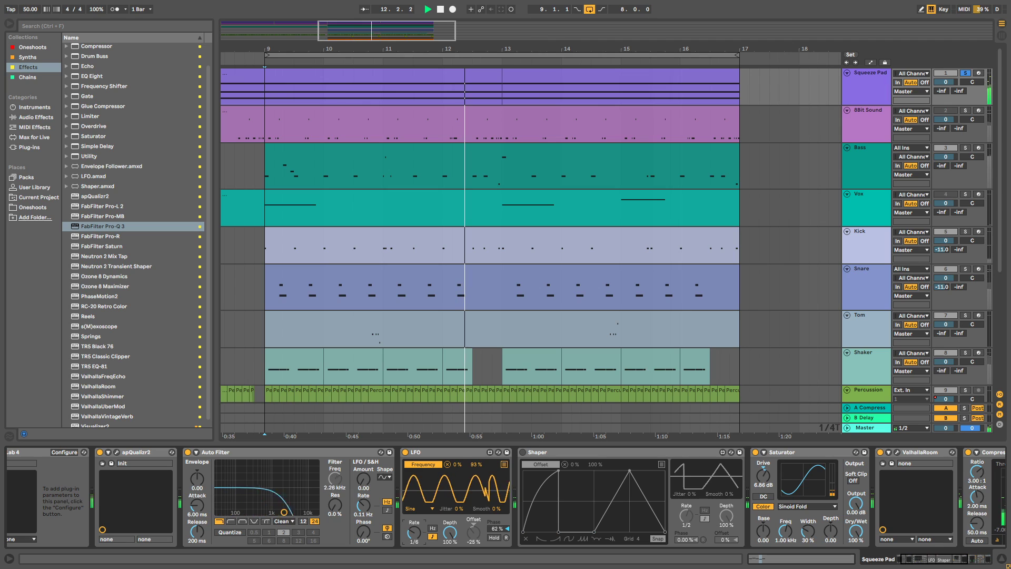
Restart the drop from bar 9 with the Squeeze Pad unsoloed, and set the pad's LFO phase to 75%.
{"action": "left_click", "coordinate": [263, 304]}
{"action": "key", "text": "space"}
{"action": "left_click", "coordinate": [965, 73]}
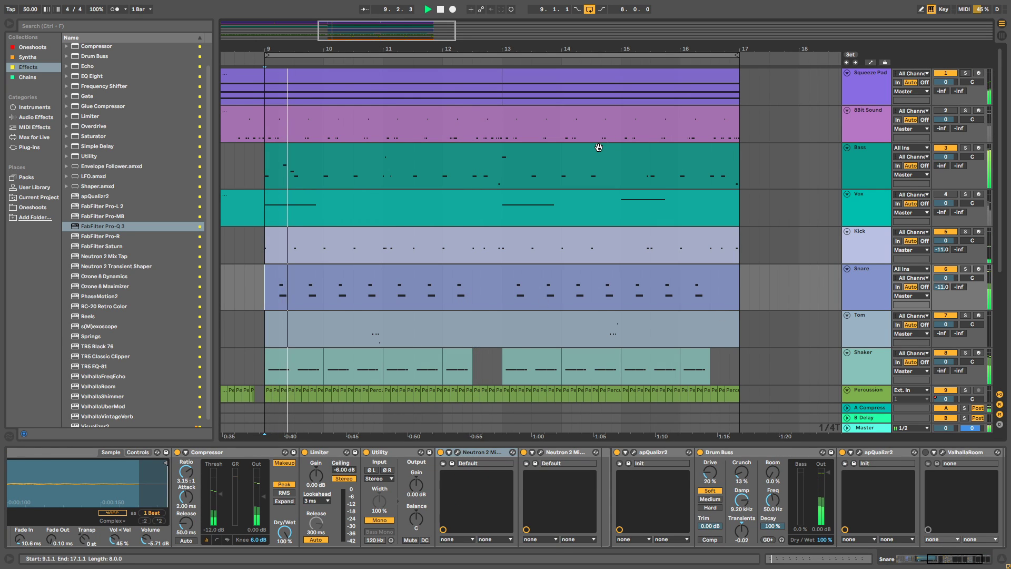
{"action": "left_click", "coordinate": [877, 86]}
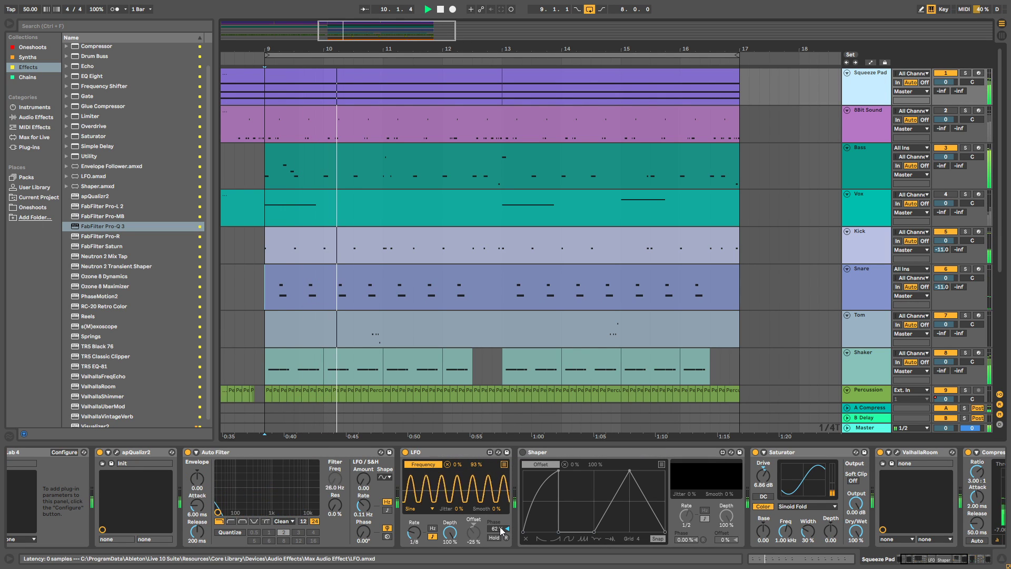
{"action": "left_click_drag", "start_coordinate": [498, 528], "coordinate": [499, 522]}
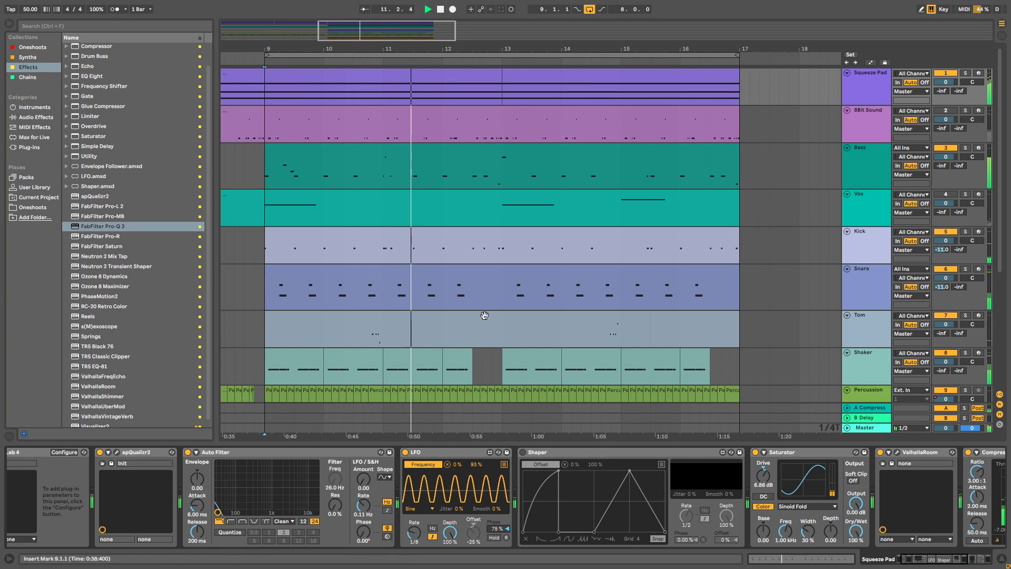
Lower the threshold of the Squeeze Pad's Compressor to -15.3 dB.
{"action": "scroll", "coordinate": [594, 537], "scroll_direction": "right", "scroll_amount": 5}
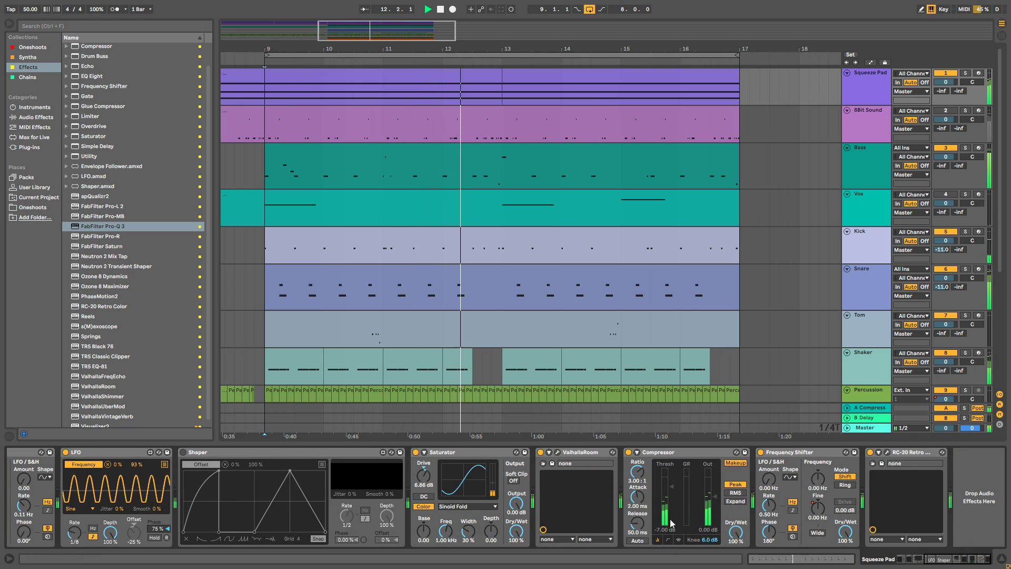
{"action": "left_click_drag", "start_coordinate": [671, 486], "coordinate": [671, 492]}
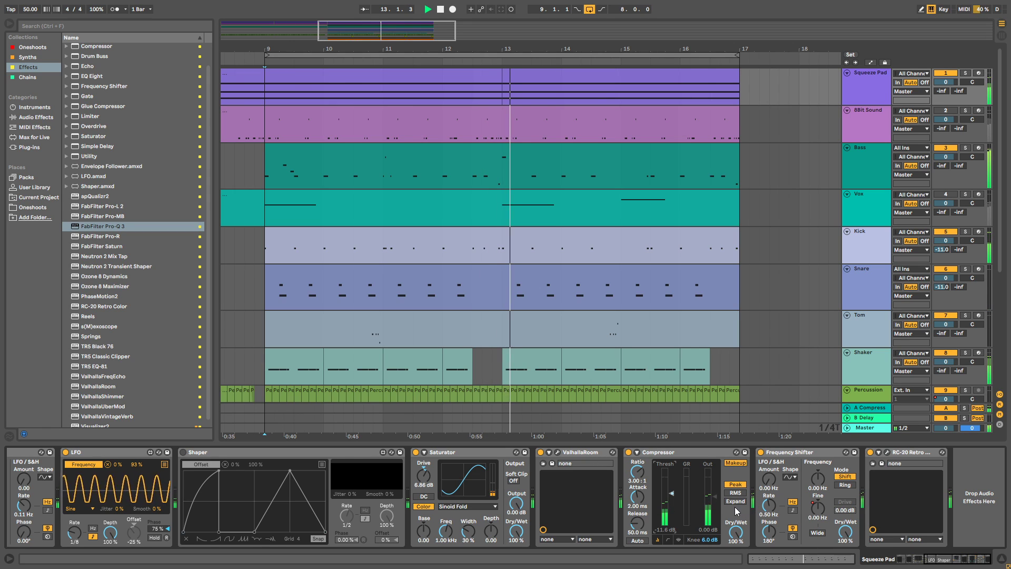
{"action": "left_click_drag", "start_coordinate": [674, 495], "coordinate": [674, 501]}
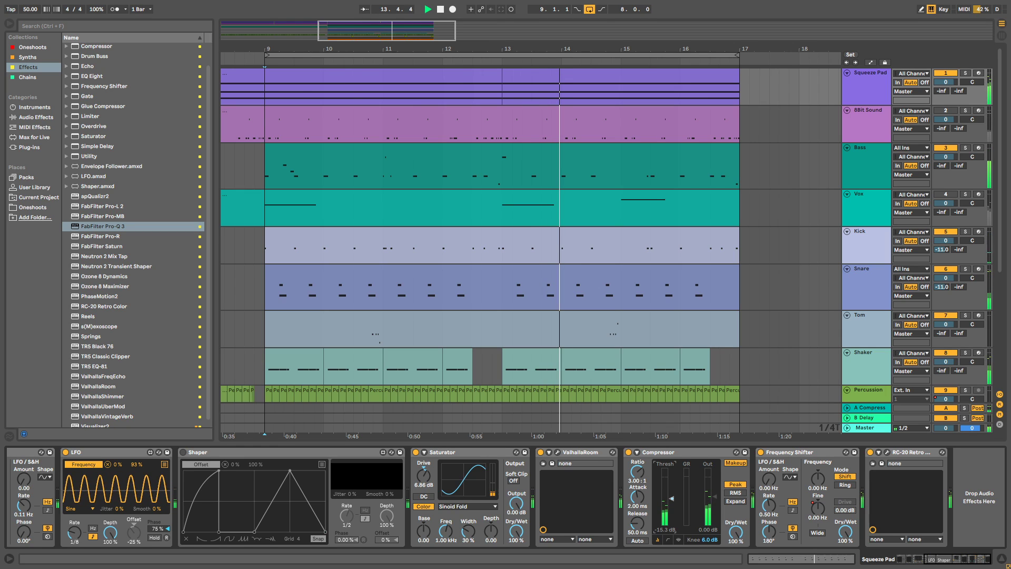
Set the Squeeze Pad's Compressor threshold to -7.58 dB and insert a Utility with 4 dB gain after Analog Lab 4.
{"action": "left_click_drag", "start_coordinate": [671, 498], "coordinate": [671, 487]}
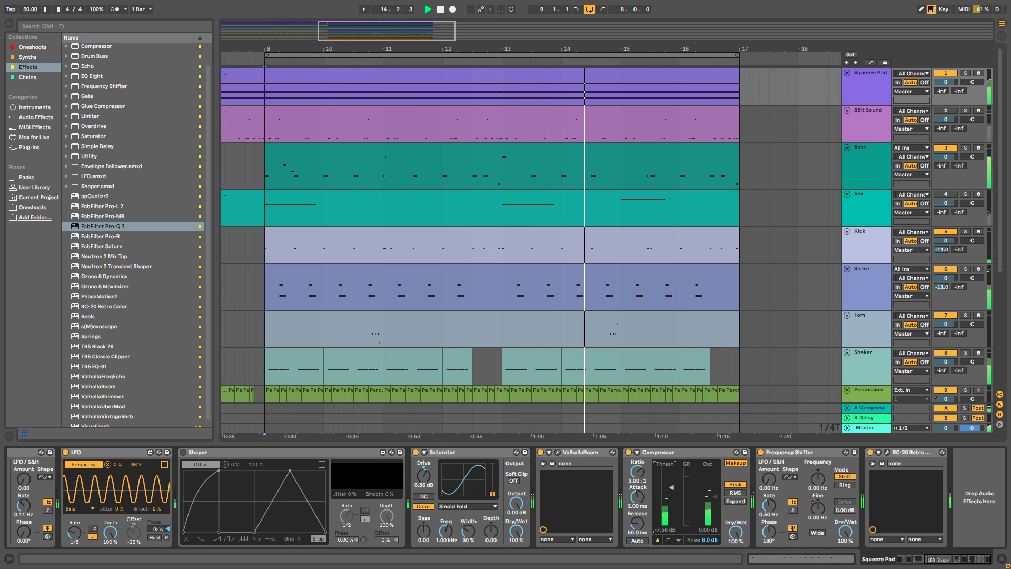
{"action": "left_click_drag", "start_coordinate": [936, 563], "coordinate": [870, 562]}
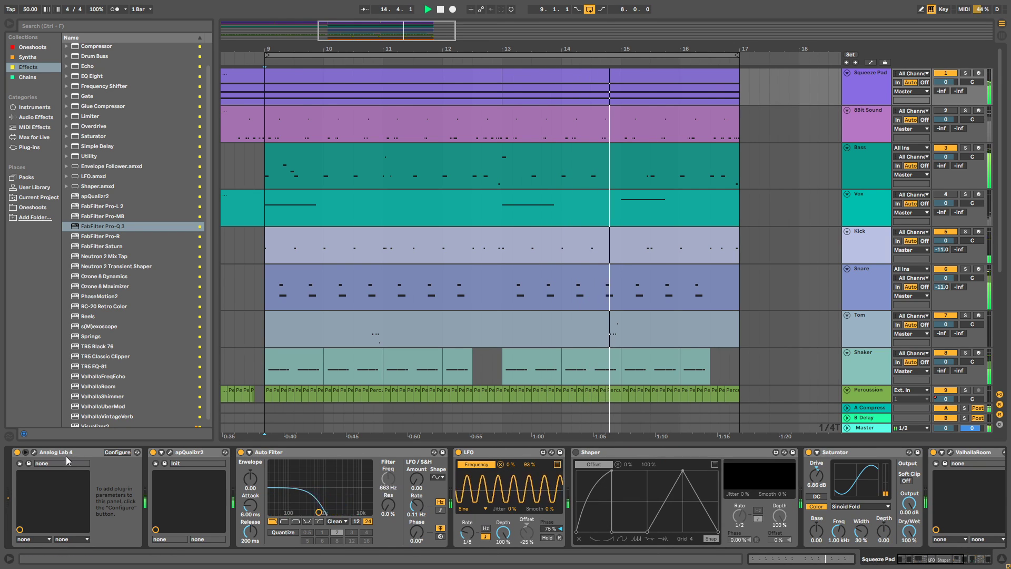
{"action": "left_click_drag", "start_coordinate": [87, 158], "coordinate": [195, 521]}
{"action": "left_click", "coordinate": [202, 481]}
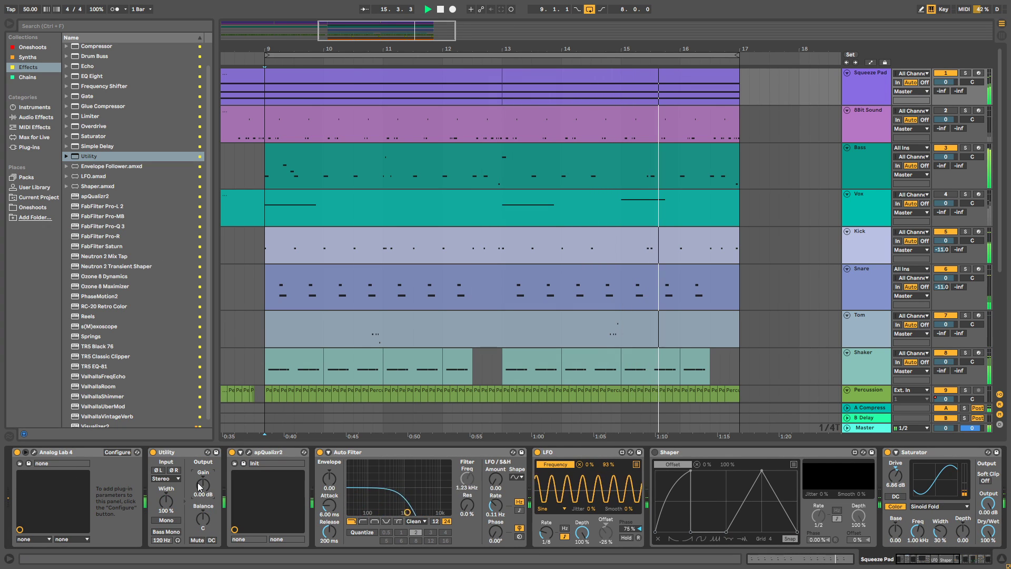
{"action": "type", "text": "6"}
{"action": "key", "text": "Return"}
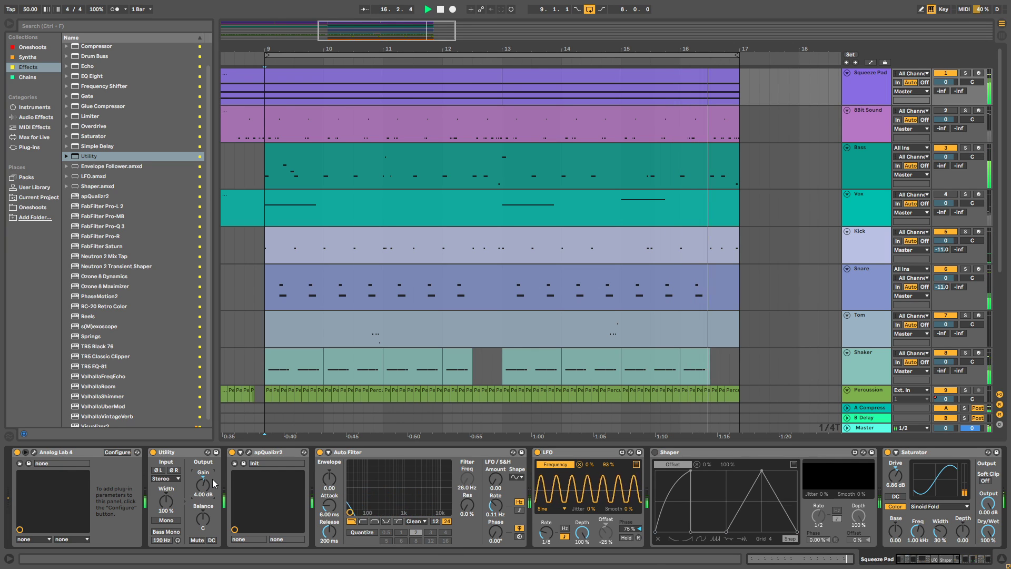
Unmute the 8Bit Sound and Vox tracks and review all tracks of the drop during playback.
{"action": "scroll", "coordinate": [863, 474], "scroll_direction": "right", "scroll_amount": 8}
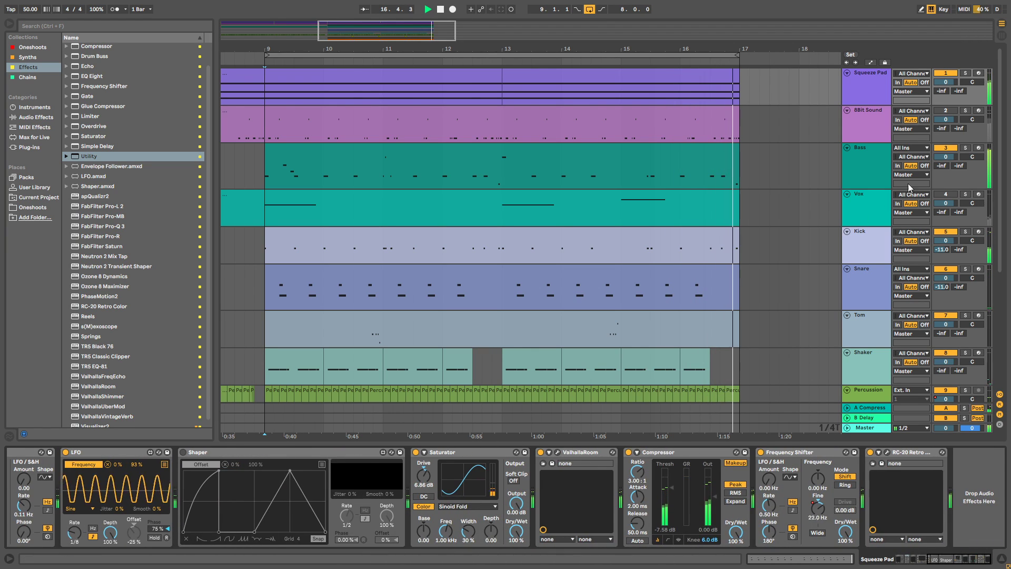
{"action": "scroll", "coordinate": [921, 329], "scroll_direction": "down", "scroll_amount": 3}
{"action": "scroll", "coordinate": [922, 329], "scroll_direction": "down", "scroll_amount": 3}
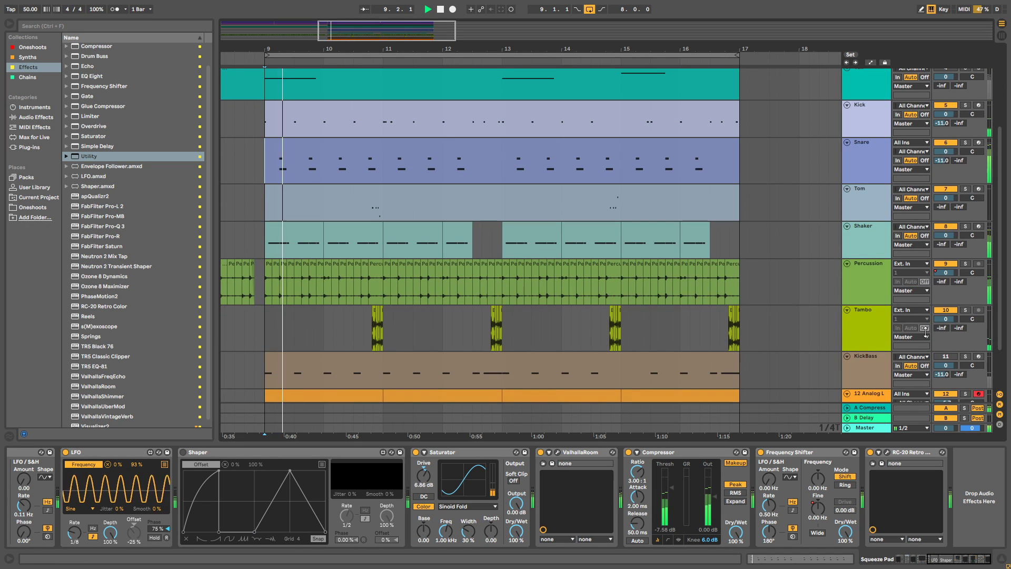
{"action": "scroll", "coordinate": [940, 337], "scroll_direction": "up", "scroll_amount": 2}
{"action": "scroll", "coordinate": [940, 337], "scroll_direction": "up", "scroll_amount": 4}
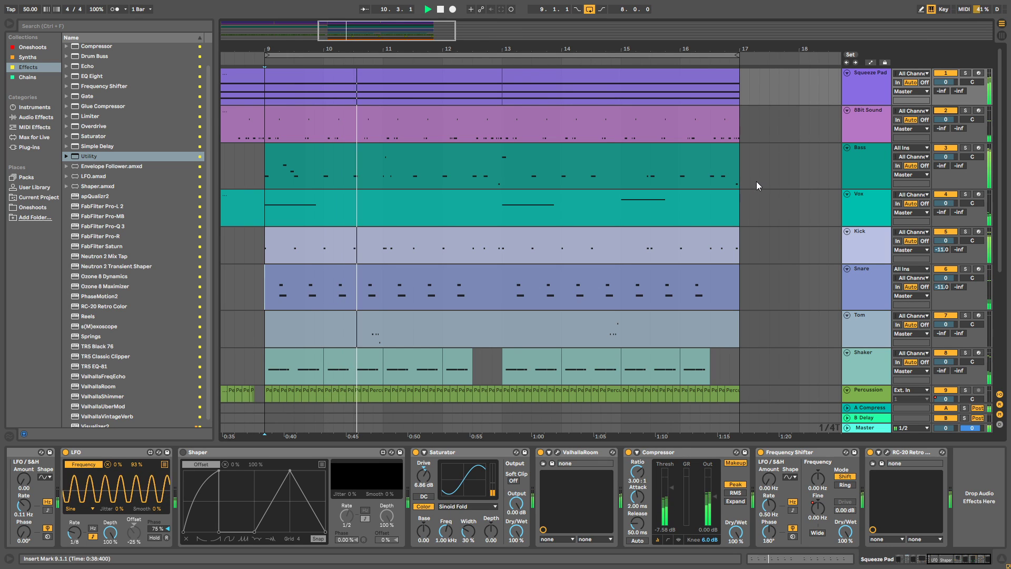
{"action": "scroll", "coordinate": [756, 181], "scroll_direction": "down", "scroll_amount": 3}
{"action": "scroll", "coordinate": [749, 192], "scroll_direction": "up", "scroll_amount": 3}
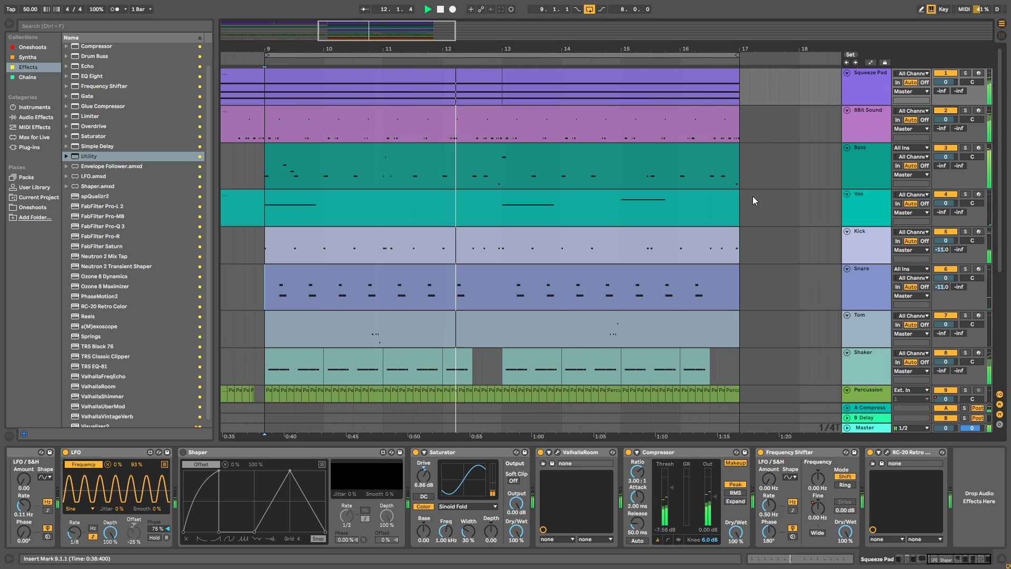
{"action": "scroll", "coordinate": [540, 205], "scroll_direction": "down", "scroll_amount": 8}
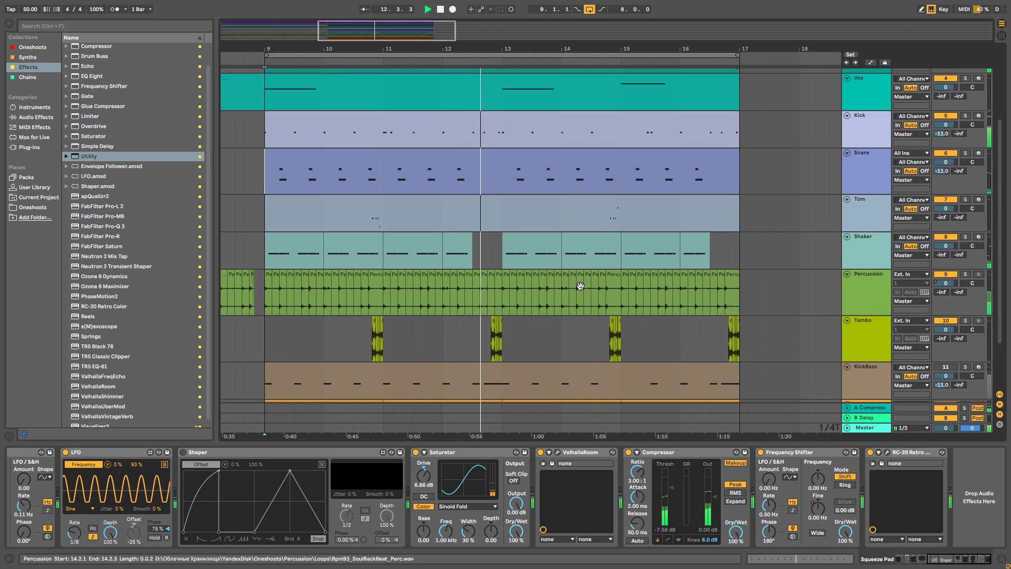
{"action": "scroll", "coordinate": [577, 296], "scroll_direction": "down", "scroll_amount": 1}
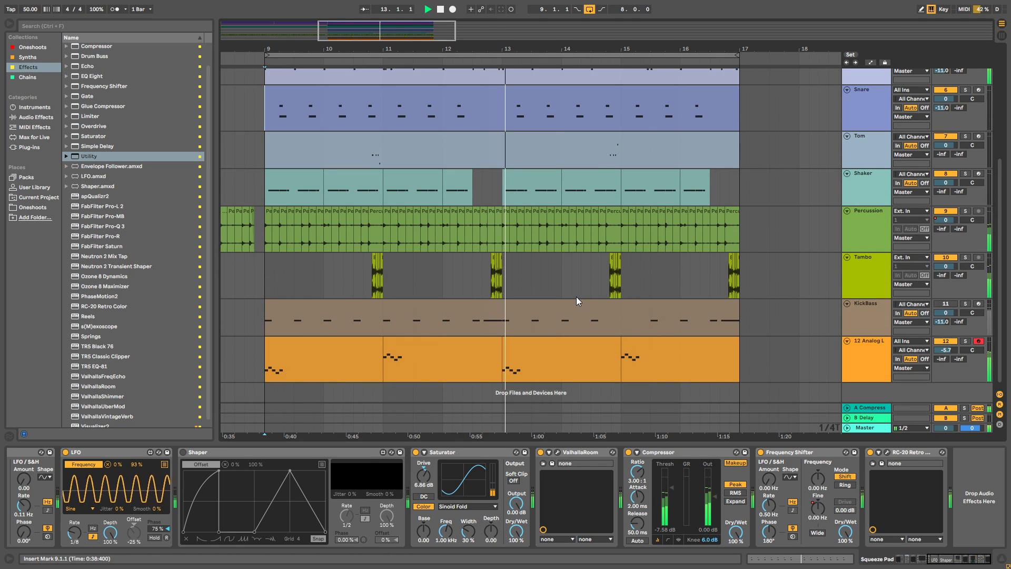
{"action": "scroll", "coordinate": [566, 263], "scroll_direction": "up", "scroll_amount": 2}
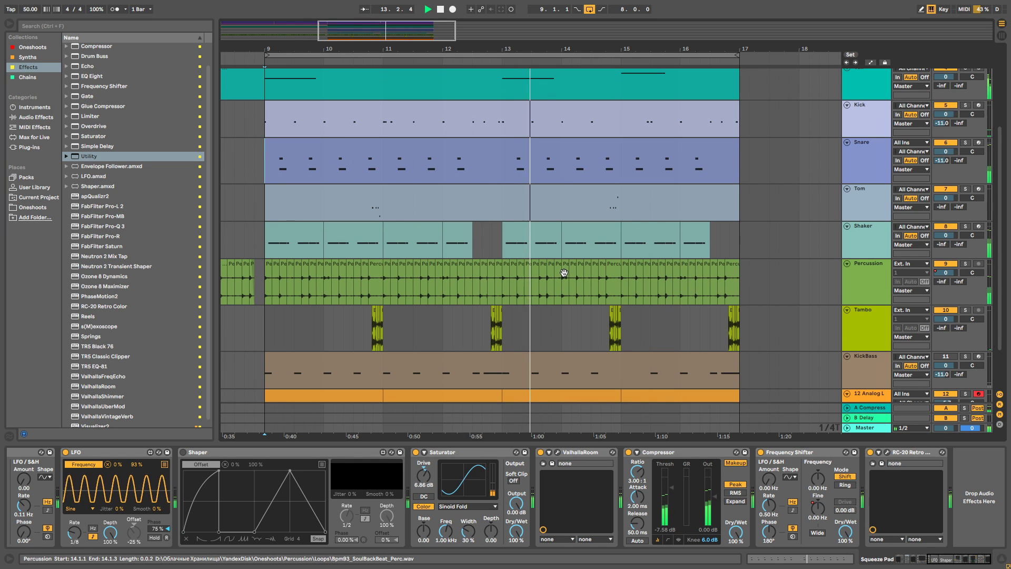
{"action": "scroll", "coordinate": [564, 272], "scroll_direction": "up", "scroll_amount": 5}
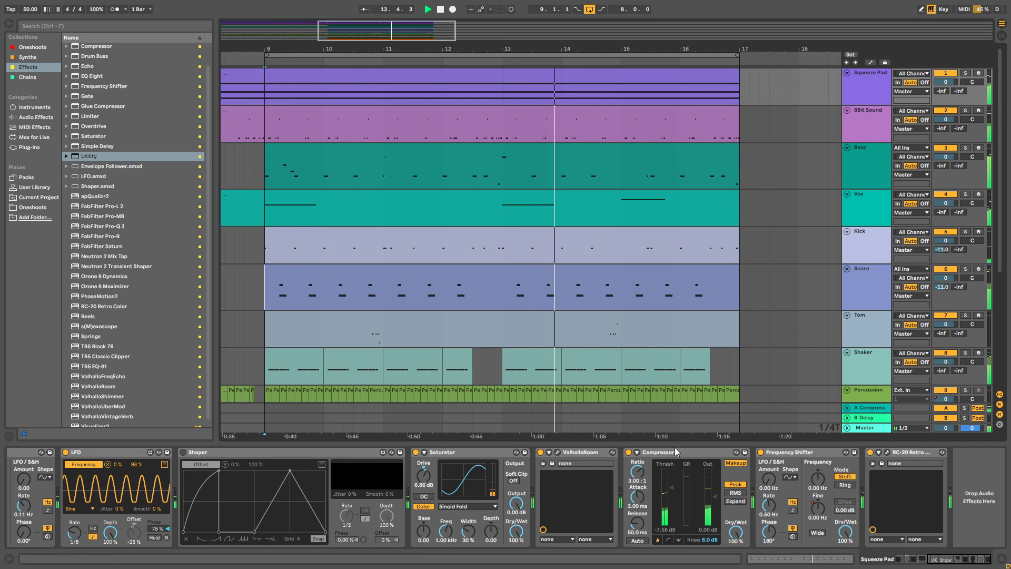
Show the Tom track's devices and add apQualizr2 at the end of its chain.
{"action": "left_click_drag", "start_coordinate": [667, 458], "coordinate": [668, 516]}
{"action": "scroll", "coordinate": [674, 339], "scroll_direction": "down", "scroll_amount": 3}
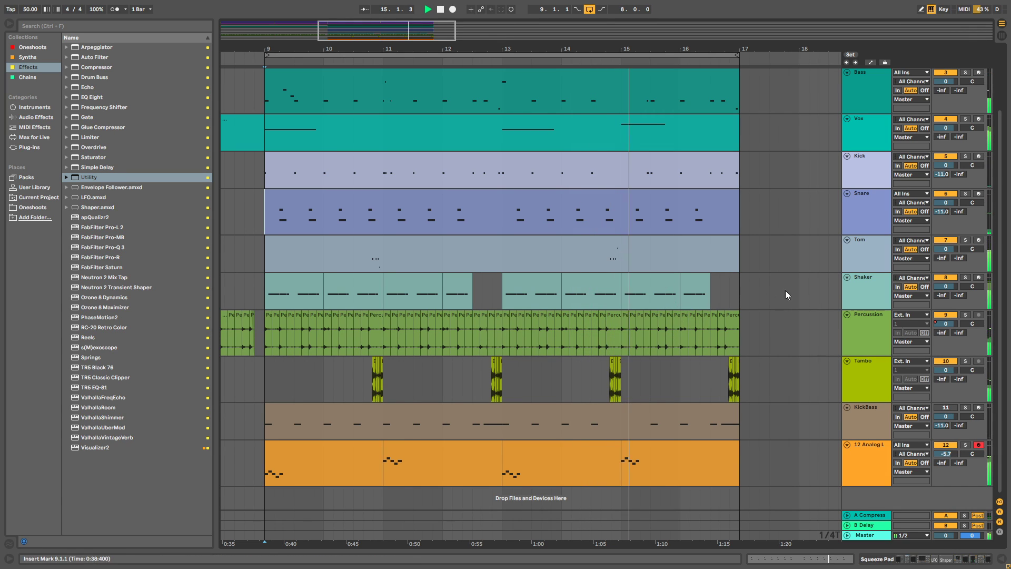
{"action": "left_click", "coordinate": [868, 253]}
{"action": "key", "text": "ctrl+alt+l"}
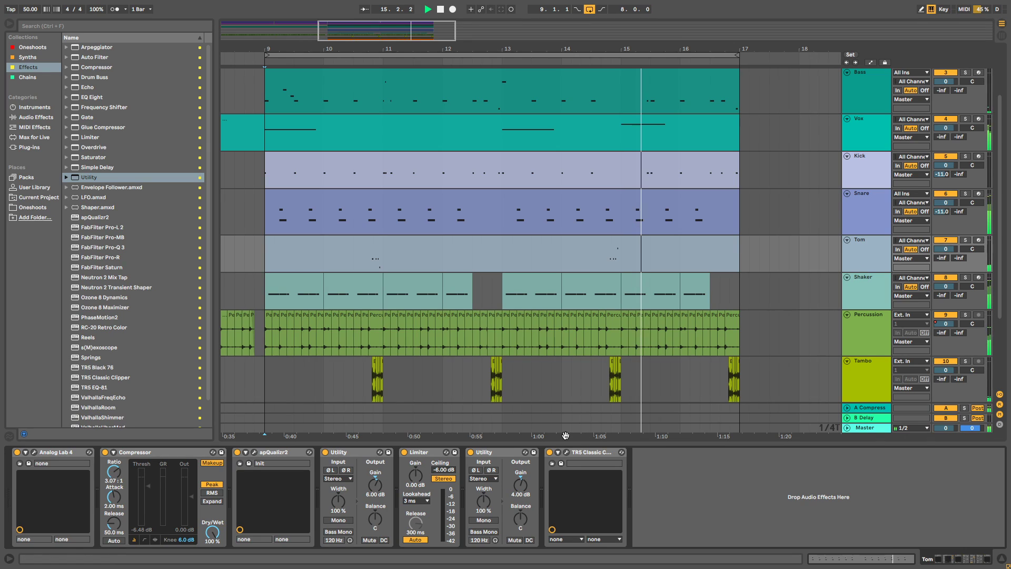
{"action": "left_click", "coordinate": [84, 219]}
{"action": "left_click_drag", "start_coordinate": [695, 504], "coordinate": [695, 504]}
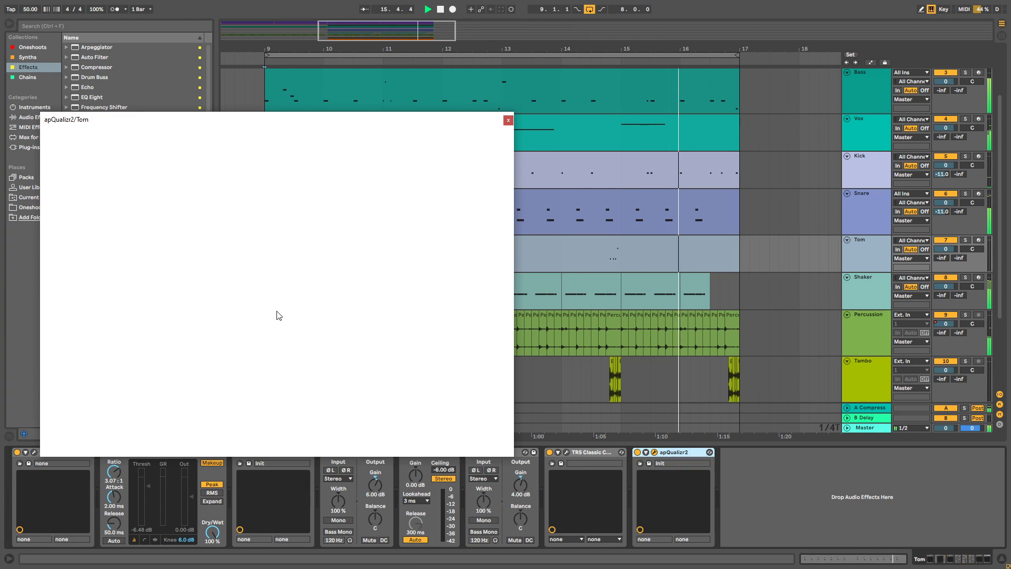
Add a wide peak cut of -5.03 dB at 116 Hz with a 2.93-octave bandwidth in the Tom's new apQualizr2.
{"action": "left_click", "coordinate": [281, 244]}
{"action": "left_click_drag", "start_coordinate": [280, 243], "coordinate": [237, 256]}
{"action": "left_click_drag", "start_coordinate": [176, 342], "coordinate": [102, 344]}
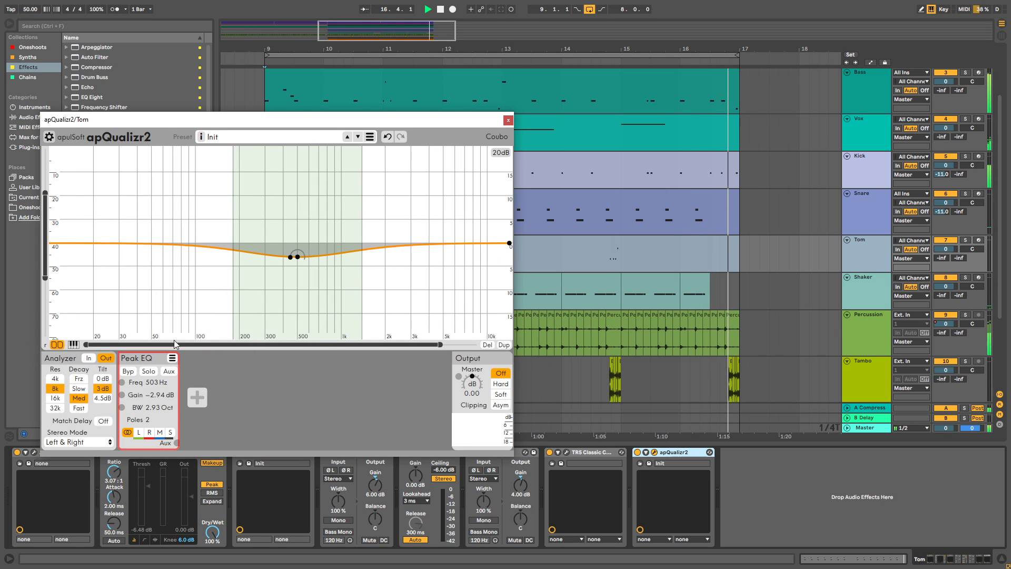
{"action": "left_click_drag", "start_coordinate": [456, 121], "coordinate": [445, 405]}
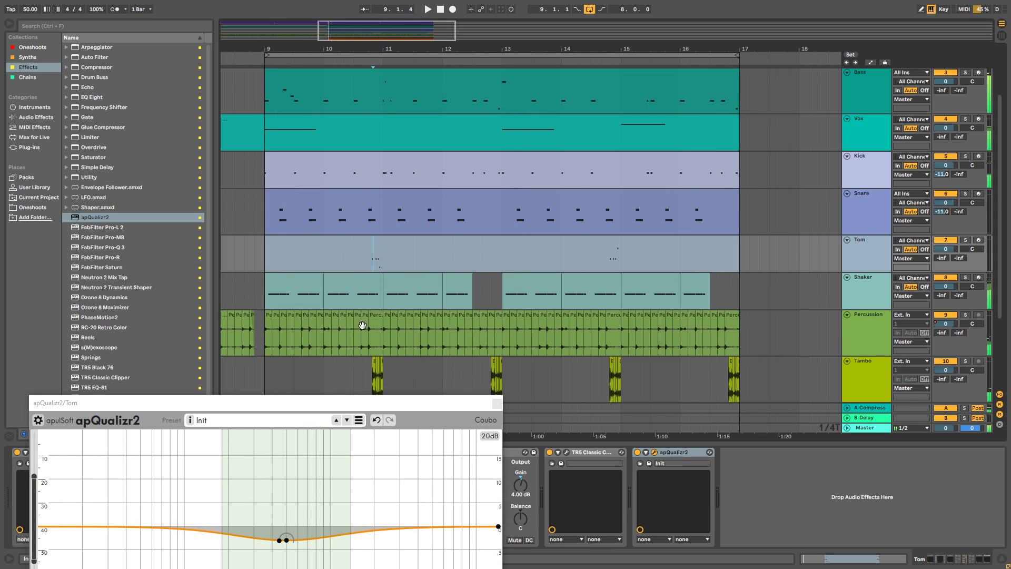
{"action": "left_click_drag", "start_coordinate": [253, 402], "coordinate": [271, 237]}
{"action": "left_click_drag", "start_coordinate": [269, 373], "coordinate": [215, 382]}
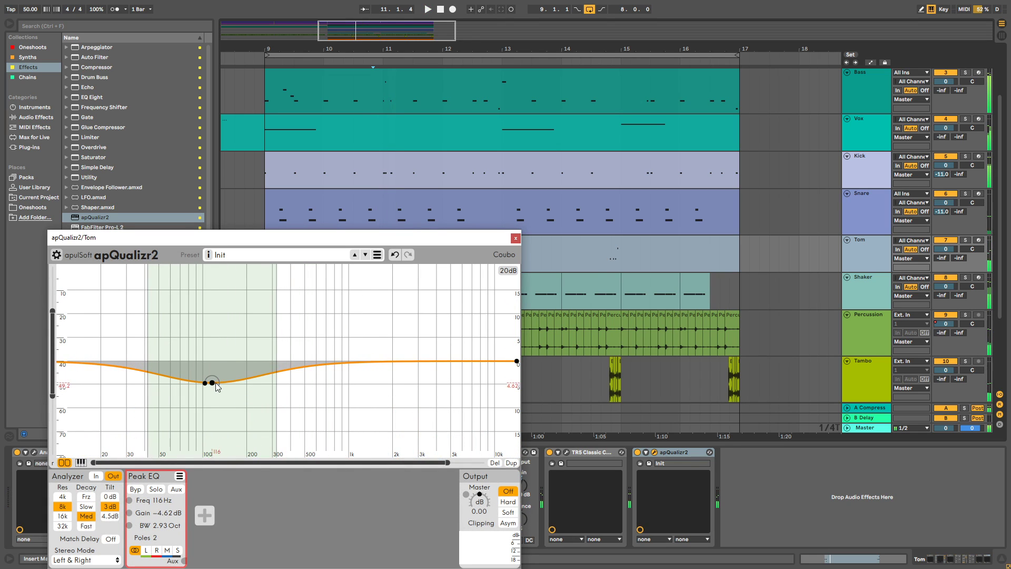
Add a second peak band of 1.89 dB at 722 Hz with a 2.93-octave bandwidth, audition the toms, and close the equalizer.
{"action": "double_click", "coordinate": [396, 356]}
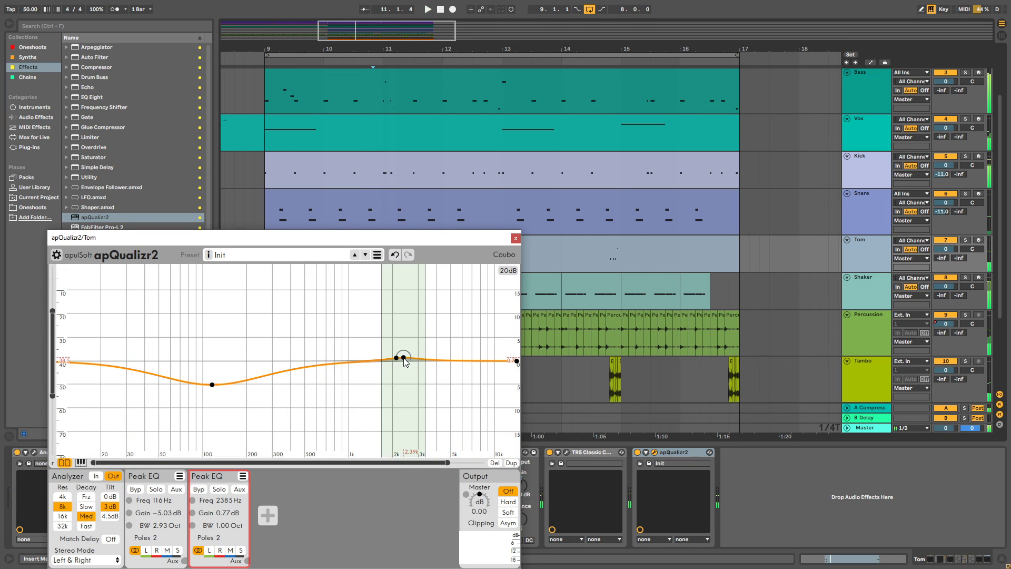
{"action": "left_click_drag", "start_coordinate": [397, 356], "coordinate": [327, 351]}
{"action": "scroll", "coordinate": [335, 354], "scroll_direction": "up", "scroll_amount": 5}
{"action": "key", "text": "space"}
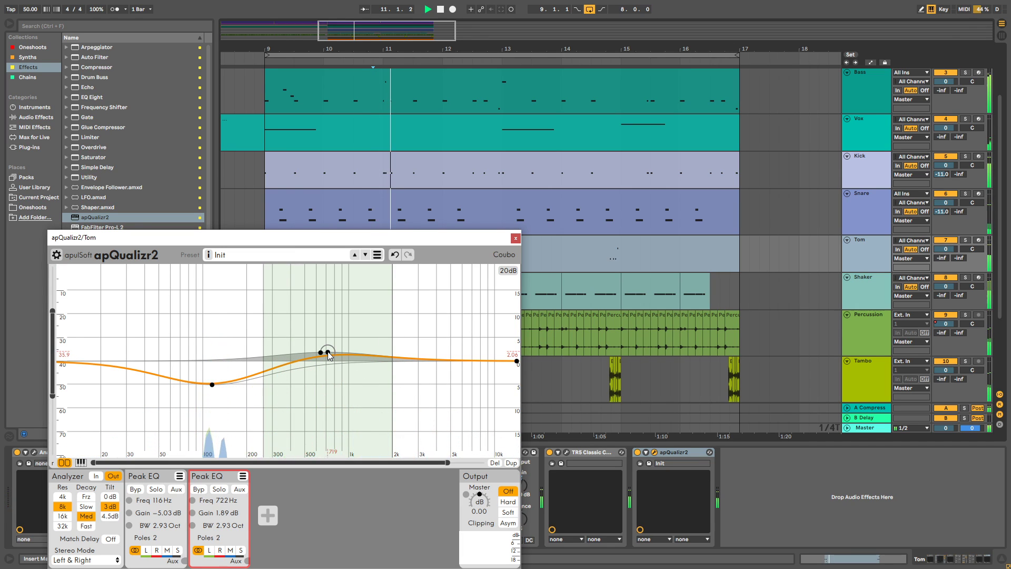
{"action": "left_click", "coordinate": [516, 238]}
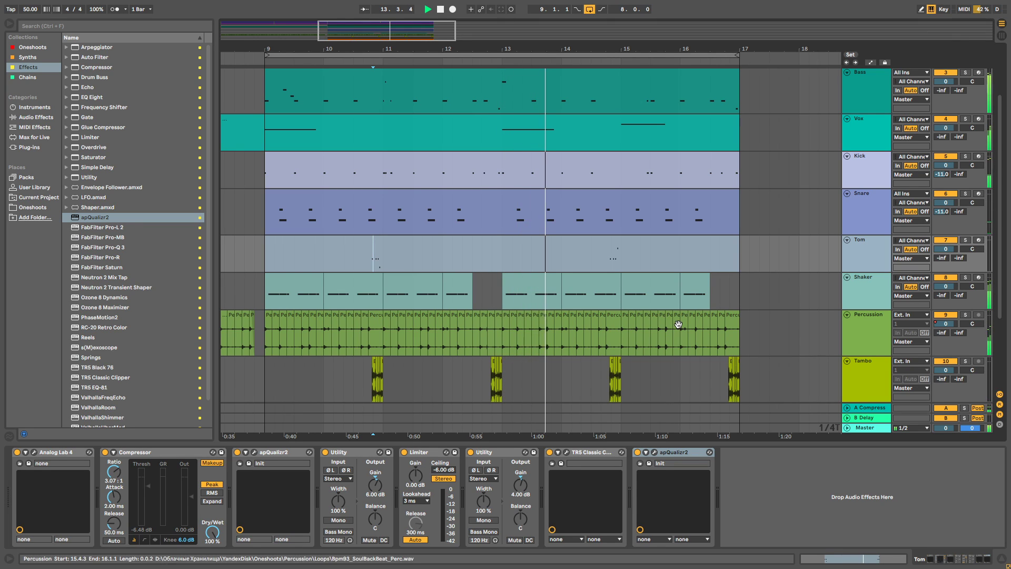
Review the drop's tracks during playback and open the Crashes & Cymbals folder in the Oneshoots sample library.
{"action": "scroll", "coordinate": [617, 300], "scroll_direction": "down", "scroll_amount": 1}
{"action": "scroll", "coordinate": [616, 302], "scroll_direction": "down", "scroll_amount": 3}
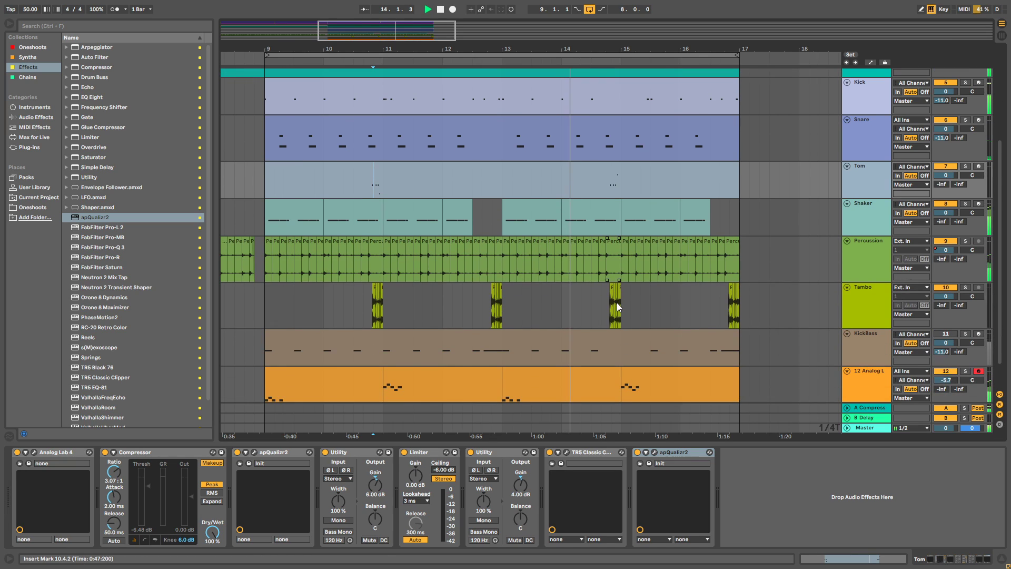
{"action": "scroll", "coordinate": [619, 301], "scroll_direction": "up", "scroll_amount": 5}
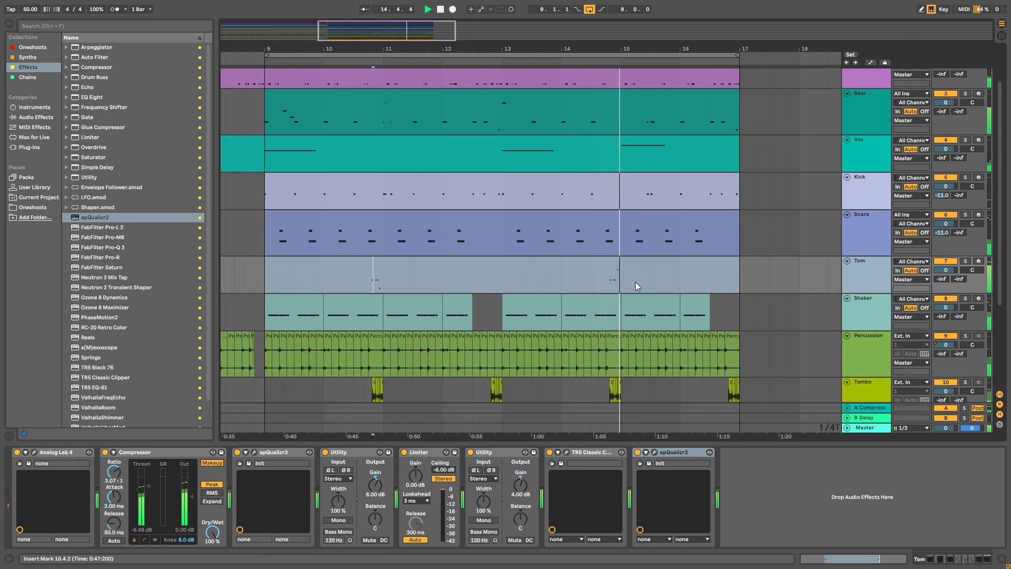
{"action": "scroll", "coordinate": [610, 276], "scroll_direction": "down", "scroll_amount": 6}
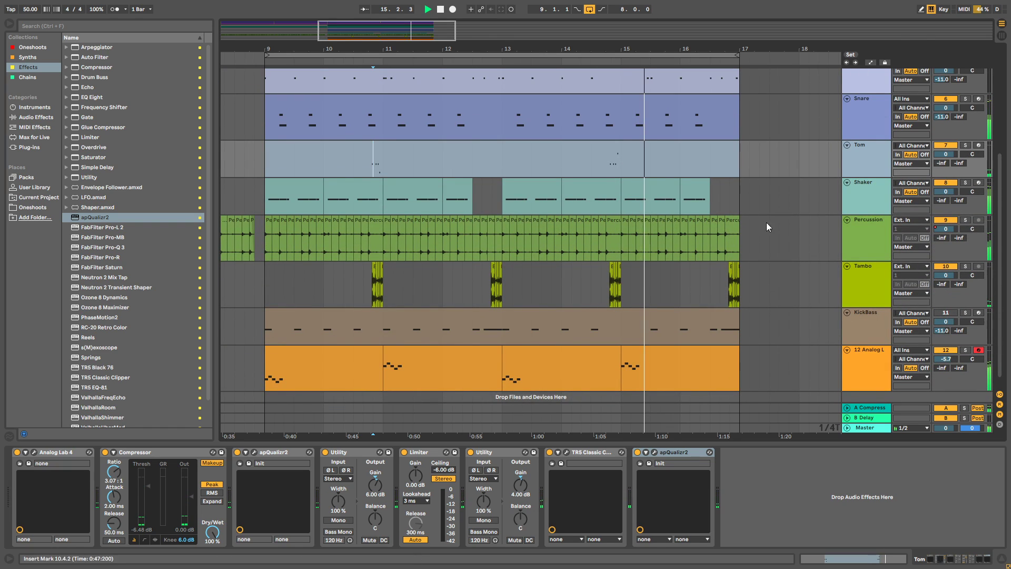
{"action": "scroll", "coordinate": [758, 235], "scroll_direction": "down", "scroll_amount": 1}
{"action": "left_click", "coordinate": [27, 57]}
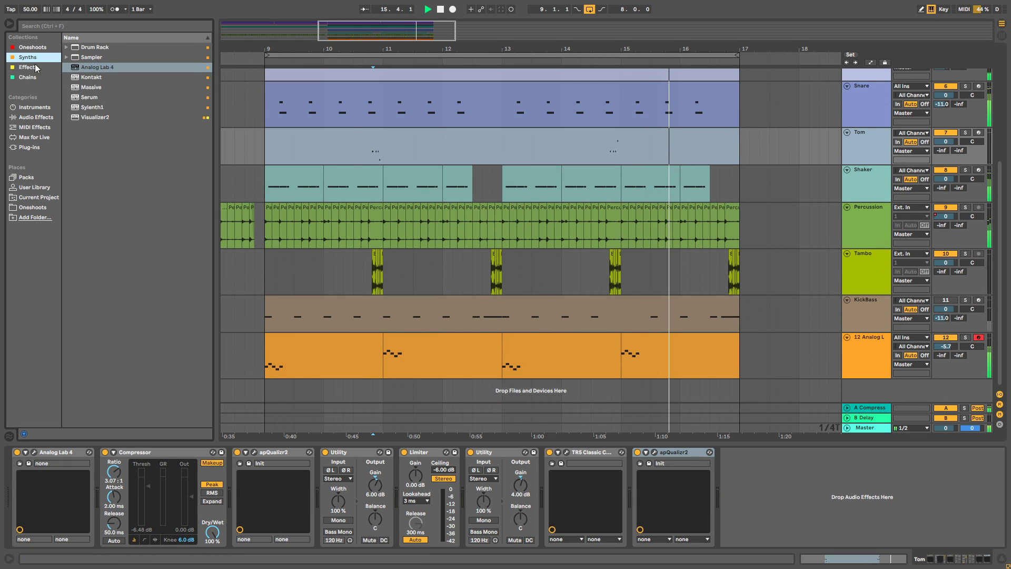
{"action": "left_click", "coordinate": [33, 207]}
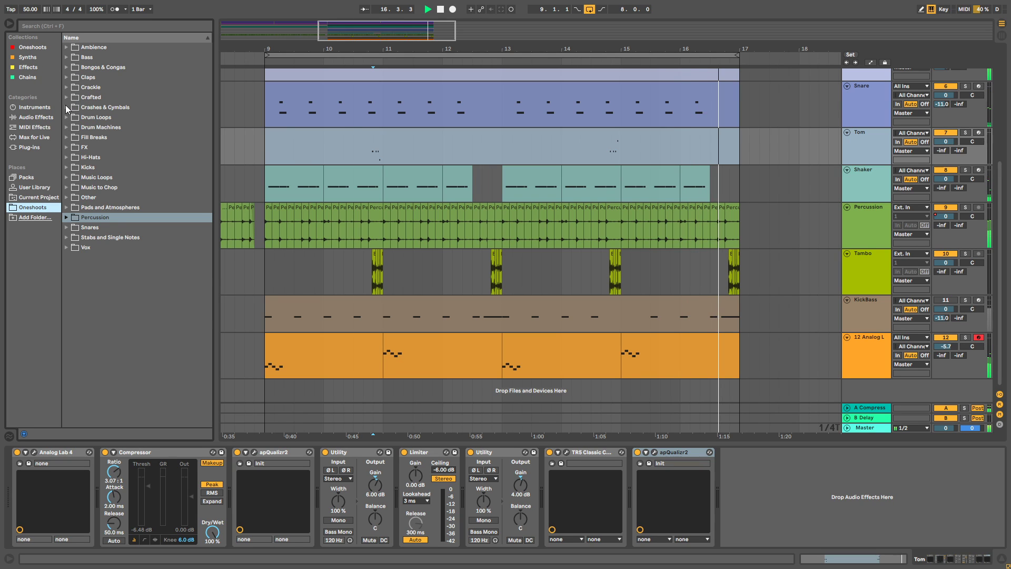
{"action": "left_click", "coordinate": [66, 107]}
{"action": "scroll", "coordinate": [140, 176], "scroll_direction": "down", "scroll_amount": 5}
Stop playback, audition cymbal samples, and place BOULDER_RIDE.wav on a new audio track at bar 9.
{"action": "left_click", "coordinate": [127, 196]}
{"action": "key", "text": "space"}
{"action": "left_click", "coordinate": [127, 207]}
{"action": "scroll", "coordinate": [125, 227], "scroll_direction": "down", "scroll_amount": 1}
{"action": "scroll", "coordinate": [126, 238], "scroll_direction": "down", "scroll_amount": 4}
{"action": "left_click", "coordinate": [115, 229]}
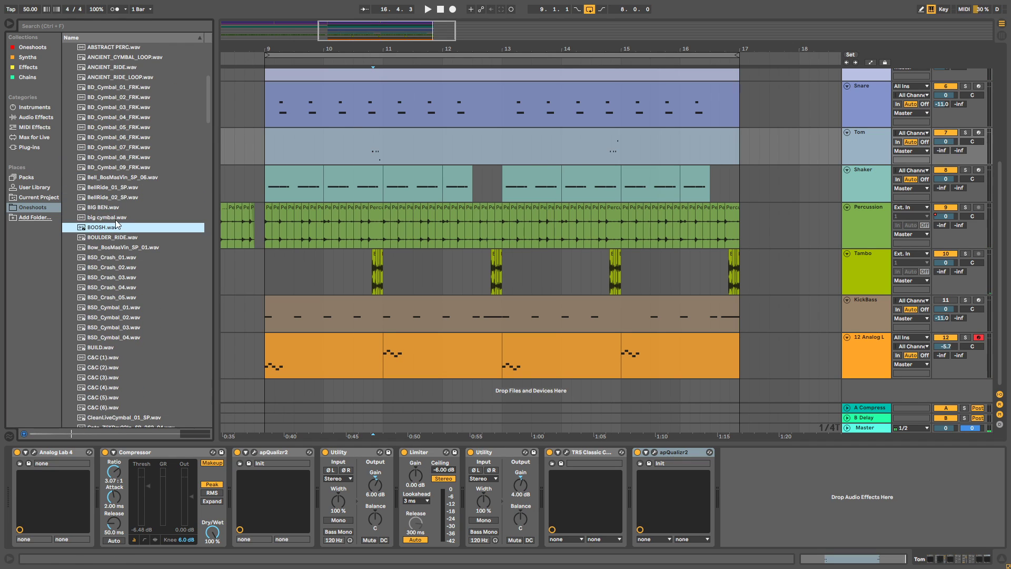
{"action": "scroll", "coordinate": [116, 224], "scroll_direction": "down", "scroll_amount": 3}
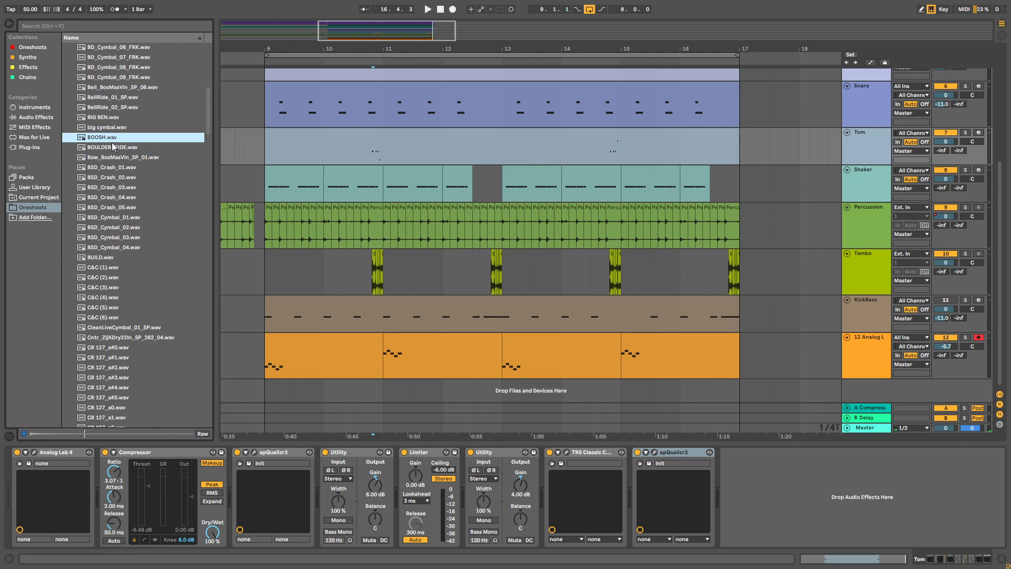
{"action": "left_click", "coordinate": [108, 147]}
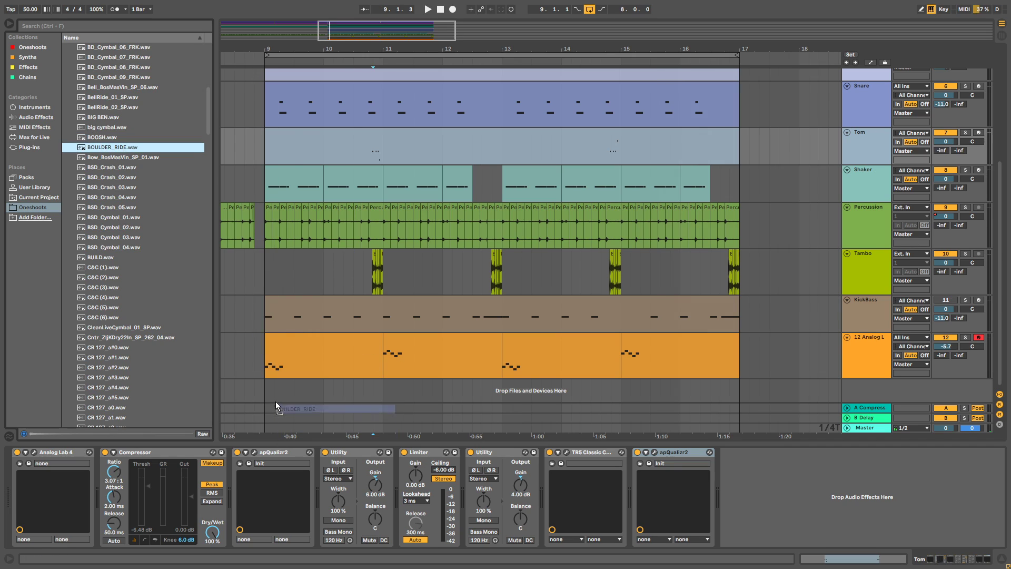
{"action": "left_click_drag", "start_coordinate": [276, 404], "coordinate": [325, 395]}
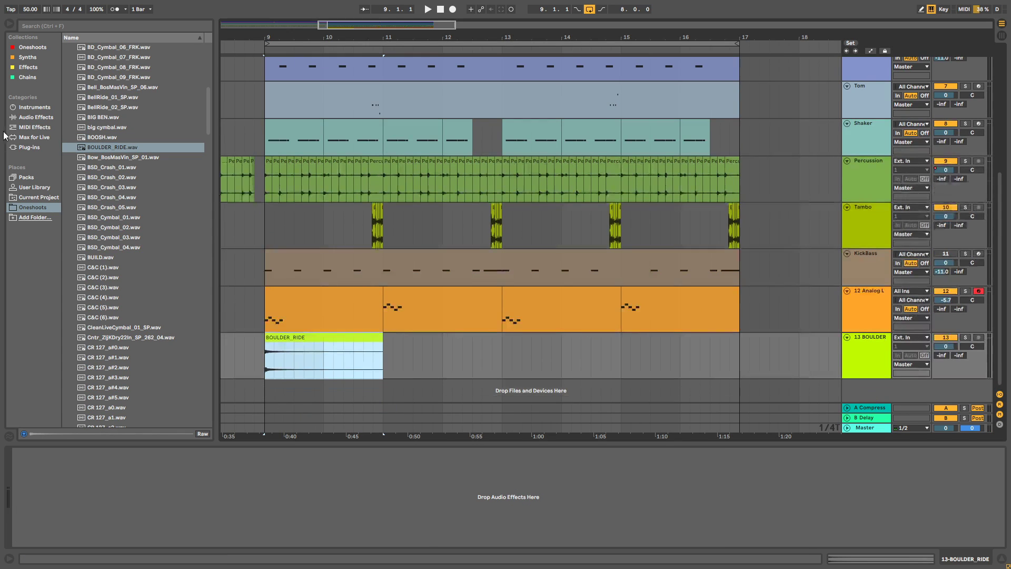
Add the ValhallaRoom reverb to the BOULDER_RIDE track.
{"action": "left_click", "coordinate": [27, 67]}
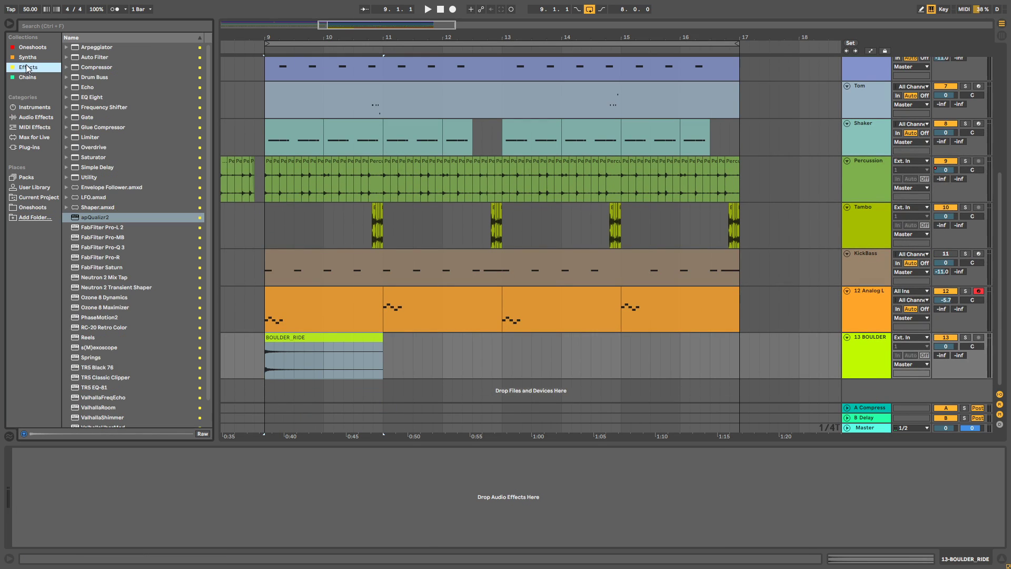
{"action": "scroll", "coordinate": [131, 262], "scroll_direction": "down", "scroll_amount": 1}
{"action": "left_click", "coordinate": [108, 391]}
{"action": "left_click", "coordinate": [113, 372]}
{"action": "left_click_drag", "start_coordinate": [110, 381], "coordinate": [635, 384]}
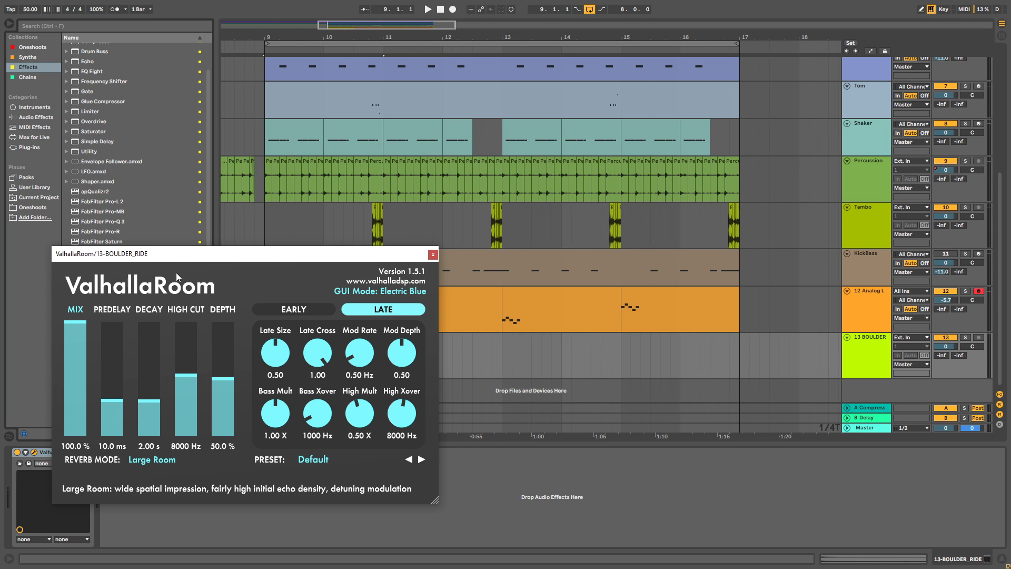
Set ValhallaRoom's mix to 38.7% and decay to 6.46 s, then audition the ride from bar 9.
{"action": "left_click", "coordinate": [252, 419]}
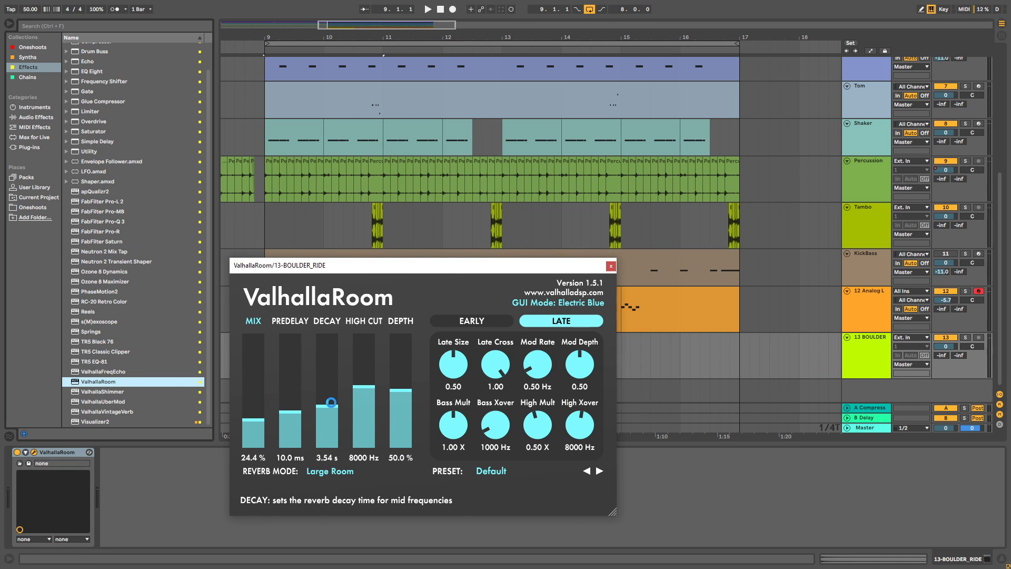
{"action": "left_click_drag", "start_coordinate": [331, 402], "coordinate": [331, 396]}
{"action": "left_click", "coordinate": [253, 403]}
{"action": "key", "text": "space"}
{"action": "left_click_drag", "start_coordinate": [339, 264], "coordinate": [470, 247]}
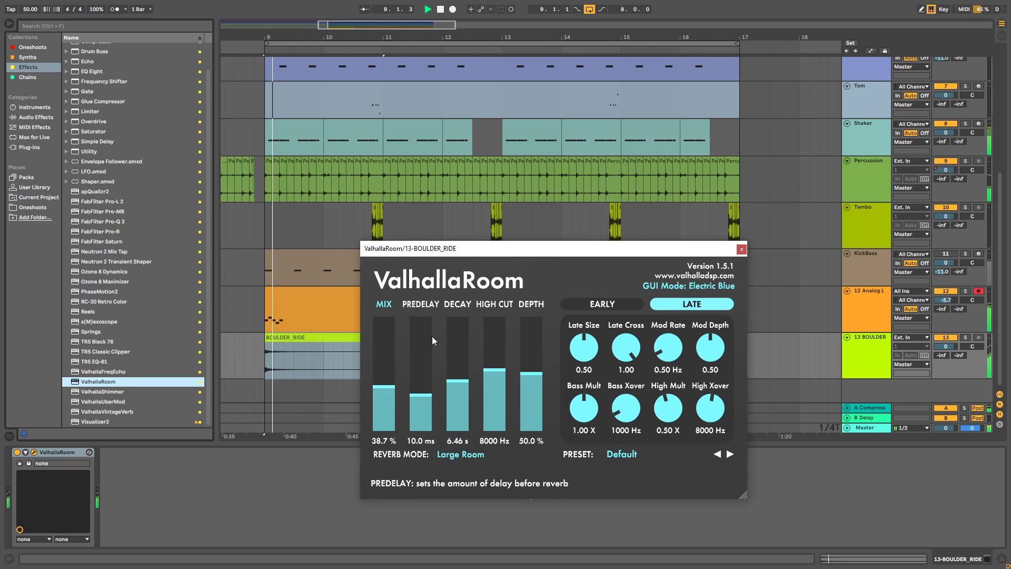
{"action": "left_click", "coordinate": [302, 338]}
{"action": "key", "text": "space"}
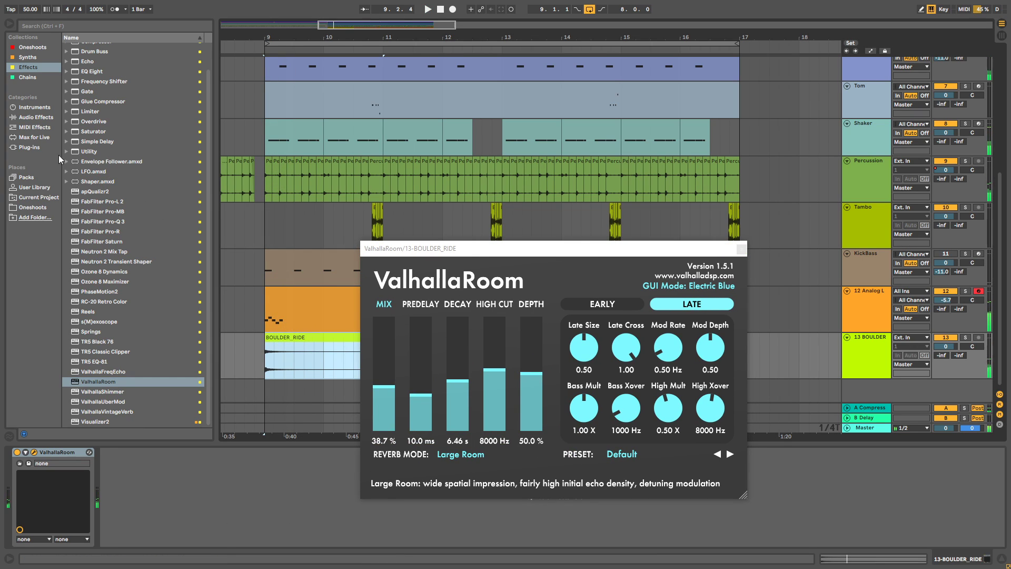
Solo the BOULDER_RIDE track, start playback from bar 9, and close the ValhallaRoom window.
{"action": "left_click", "coordinate": [100, 161]}
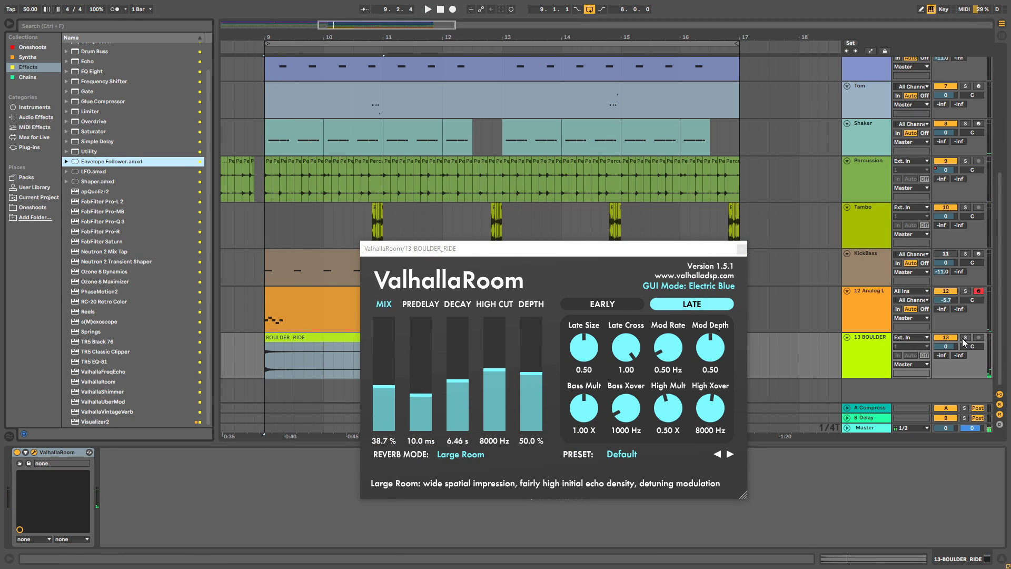
{"action": "left_click", "coordinate": [965, 337]}
{"action": "key", "text": "space"}
{"action": "left_click", "coordinate": [741, 248]}
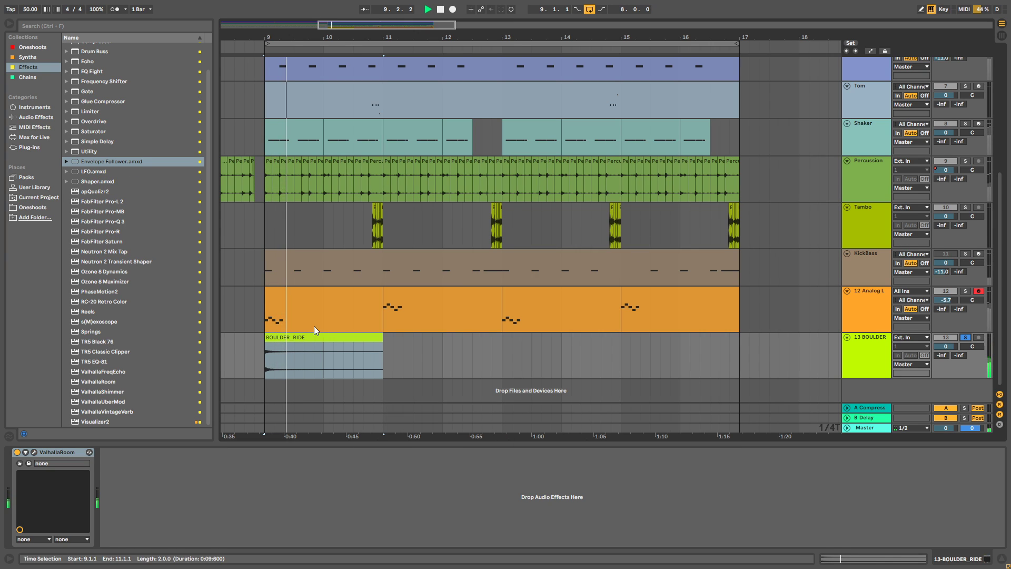
Turn off warping for the BOULDER_RIDE clip and return to the track's device chain.
{"action": "left_click", "coordinate": [316, 340]}
{"action": "left_click", "coordinate": [117, 462]}
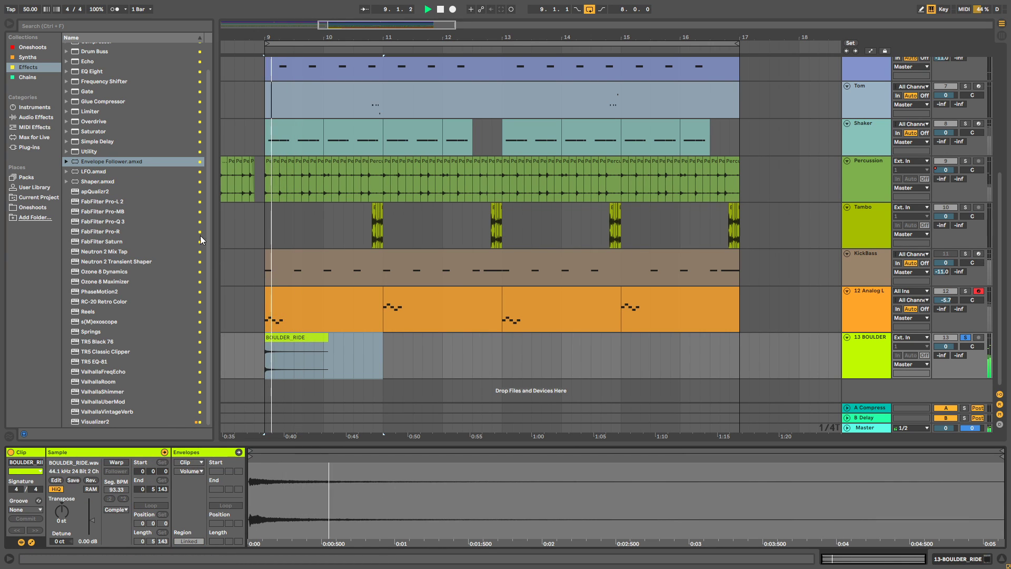
{"action": "left_click", "coordinate": [785, 345]}
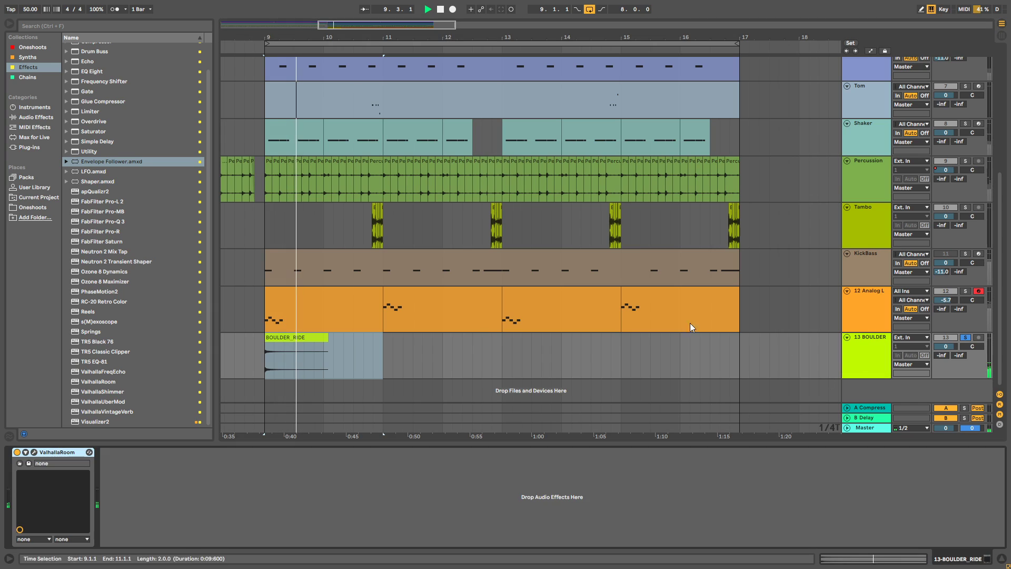
Add a Frequency Shifter after ValhallaRoom on the BOULDER_RIDE track, set its Fine frequency to 62.5 Hz, and replay the ride.
{"action": "left_click_drag", "start_coordinate": [93, 81], "coordinate": [162, 468]}
{"action": "key", "text": "space"}
{"action": "key", "text": "space"}
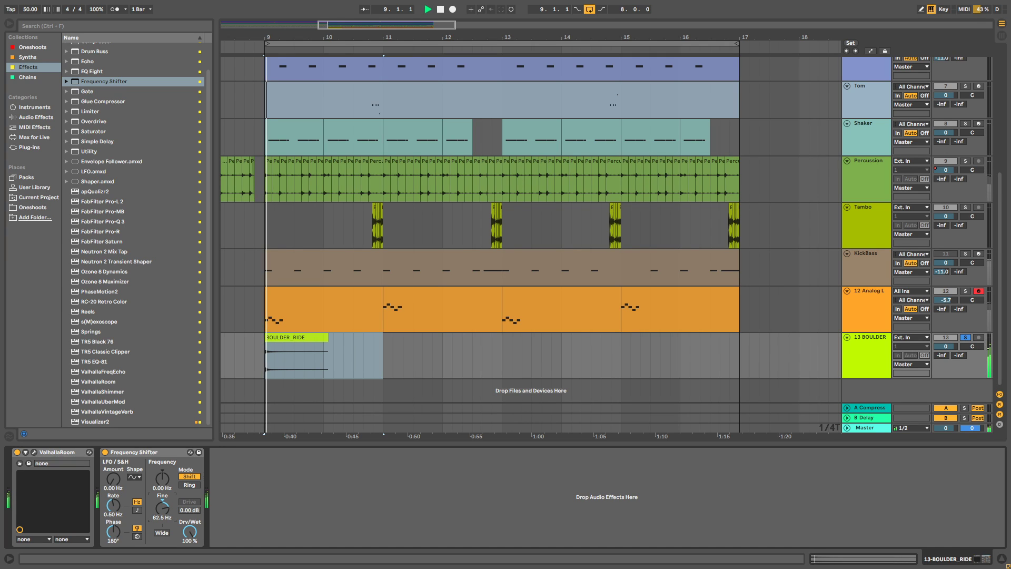
Unsolo the BOULDER_RIDE track and play the Squeeze Pad soloed from bar 9.
{"action": "left_click", "coordinate": [966, 337]}
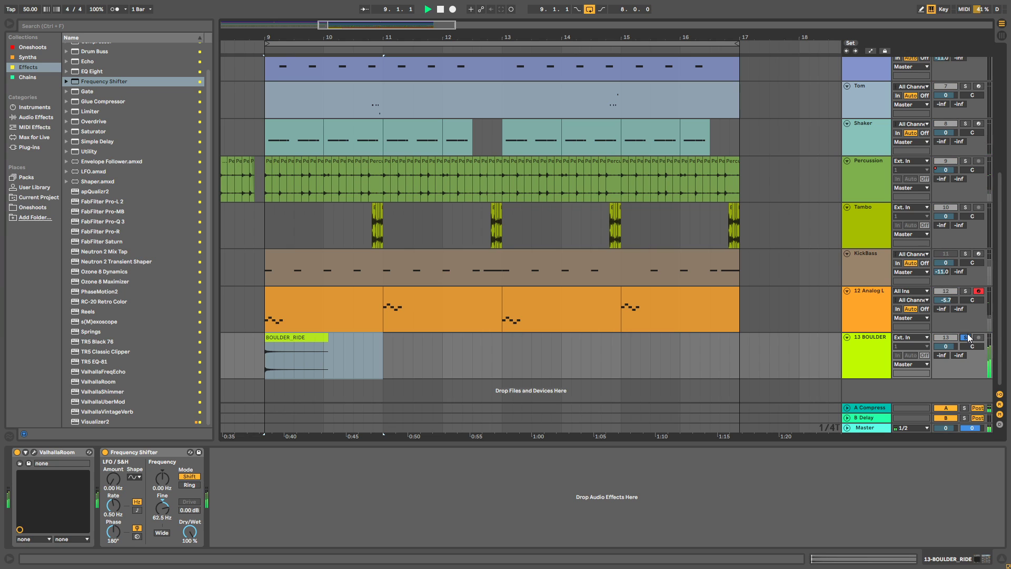
{"action": "scroll", "coordinate": [839, 230], "scroll_direction": "up", "scroll_amount": 5}
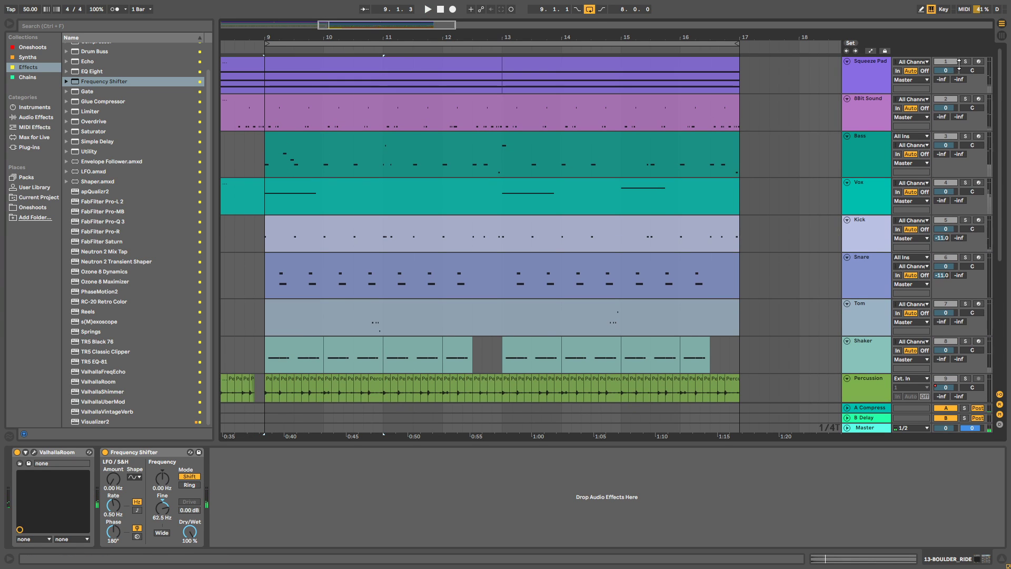
{"action": "key", "text": "space"}
Move the BOULDER_RIDE track up the arrangement to sit directly below the Squeeze Pad track.
{"action": "scroll", "coordinate": [792, 160], "scroll_direction": "down", "scroll_amount": 8}
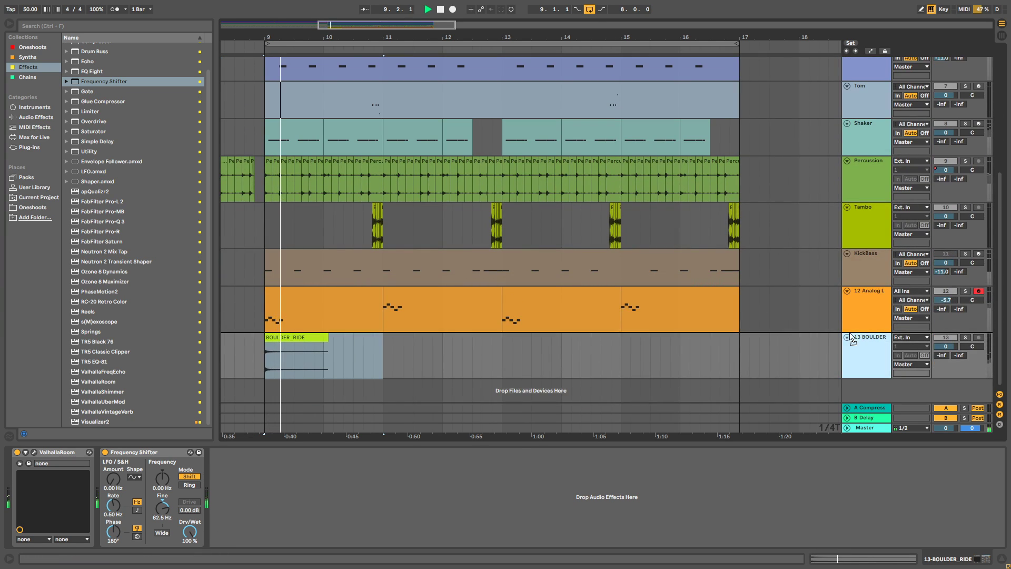
{"action": "left_click_drag", "start_coordinate": [866, 63], "coordinate": [866, 64]}
{"action": "scroll", "coordinate": [869, 174], "scroll_direction": "up", "scroll_amount": 5}
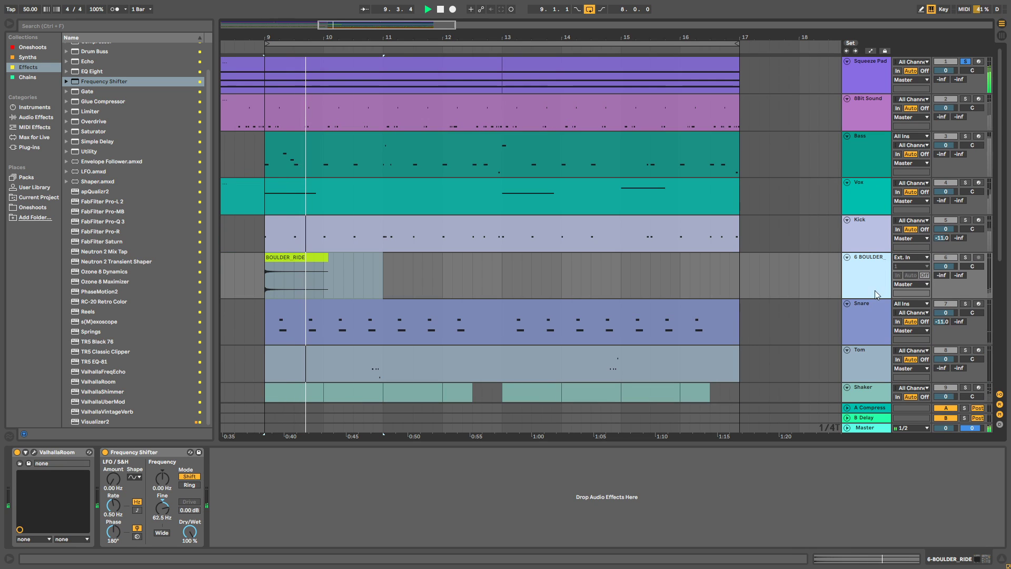
{"action": "scroll", "coordinate": [876, 316], "scroll_direction": "down", "scroll_amount": 2}
{"action": "scroll", "coordinate": [868, 361], "scroll_direction": "down", "scroll_amount": 5}
{"action": "scroll", "coordinate": [868, 337], "scroll_direction": "up", "scroll_amount": 7}
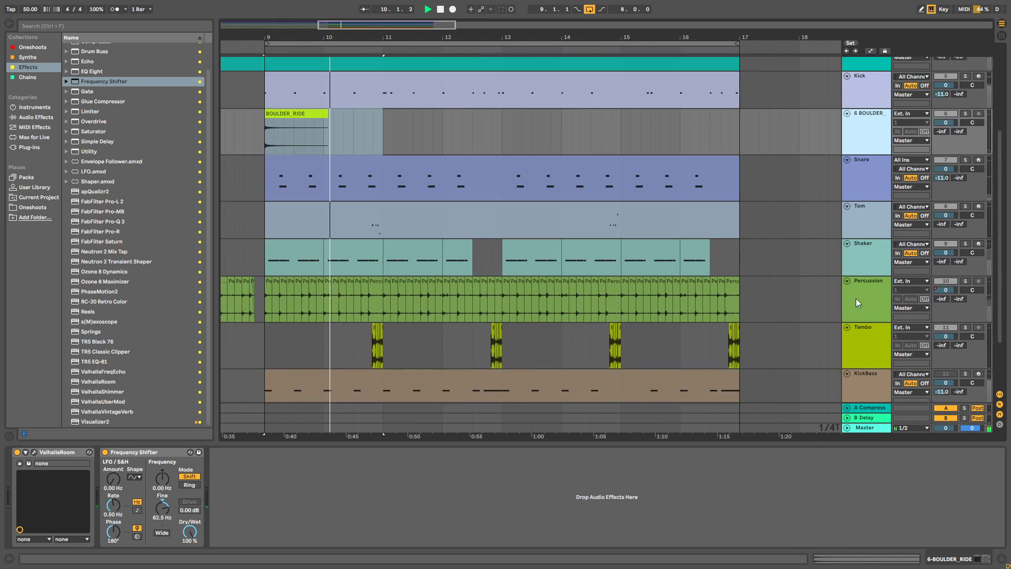
{"action": "left_click_drag", "start_coordinate": [868, 278], "coordinate": [869, 87]}
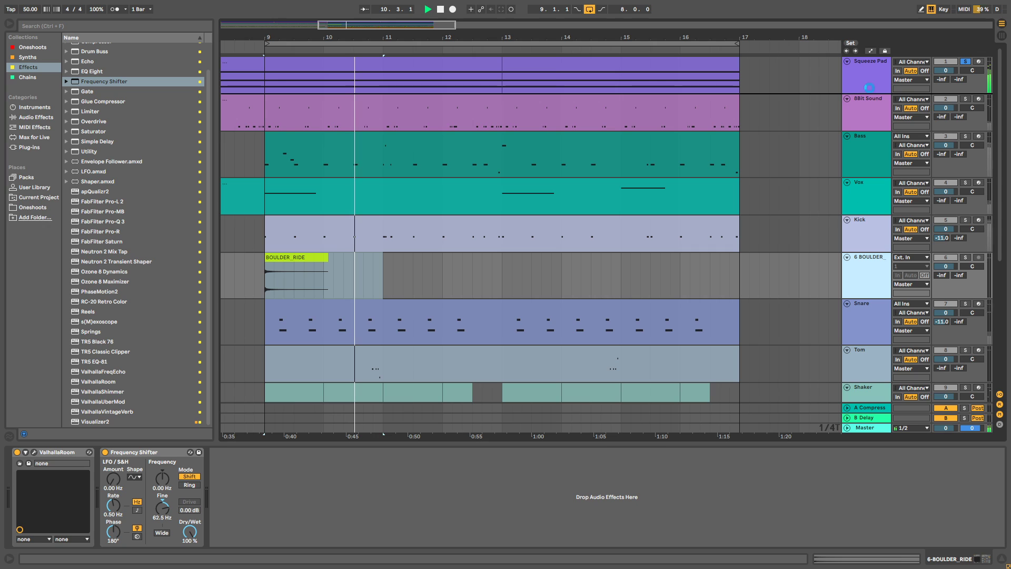
Group the Squeeze Pad and BOULDER_RIDE tracks and keep the group soloed.
{"action": "left_click", "coordinate": [876, 79]}
{"action": "right_click", "coordinate": [882, 98]}
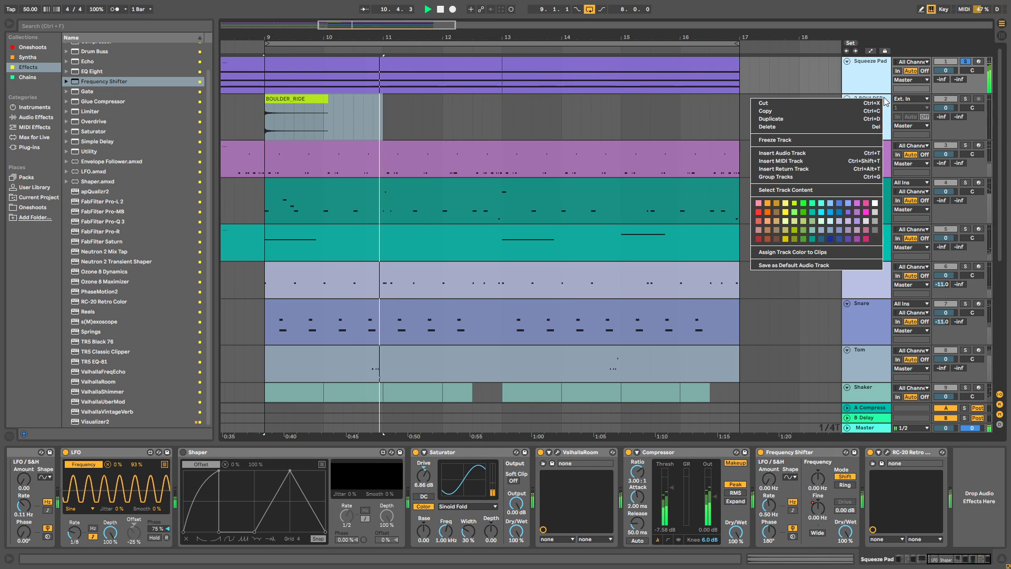
{"action": "left_click", "coordinate": [789, 176]}
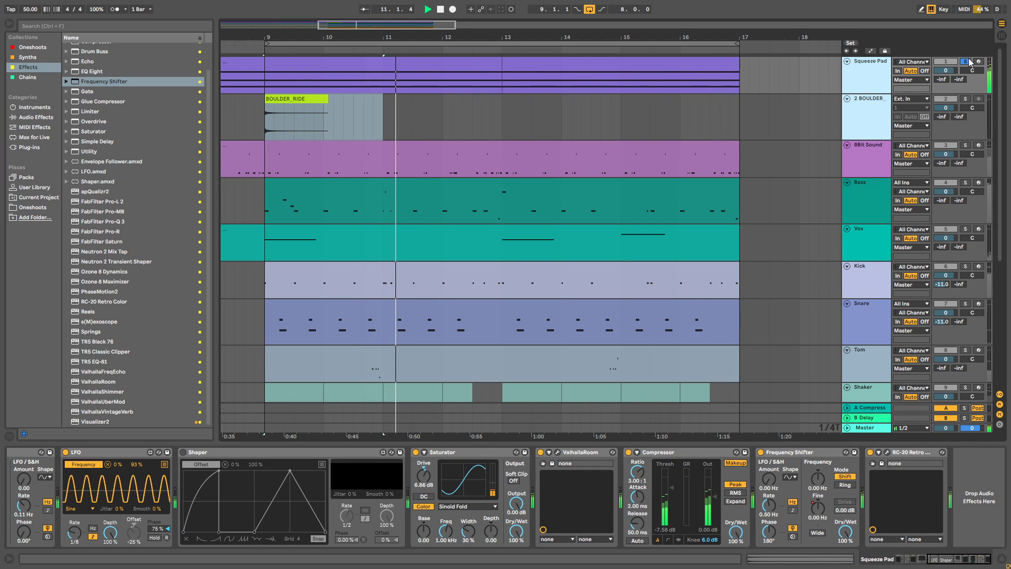
{"action": "key", "text": "ctrl+g"}
Play the ride clip with the pad from bar 9 and raise the Frequency Shifter's Fine frequency to 237 Hz.
{"action": "left_click", "coordinate": [297, 158]}
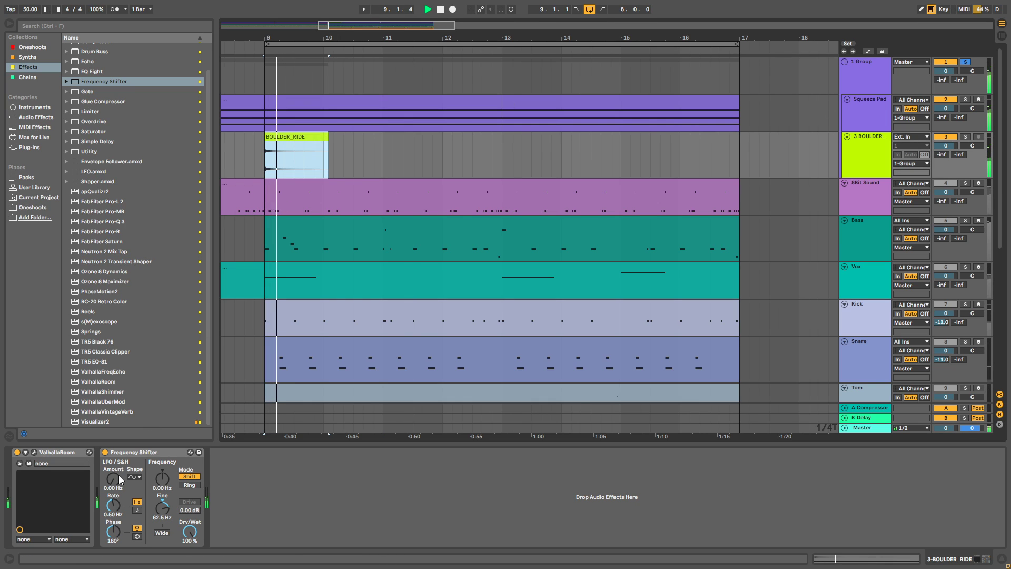
{"action": "left_click_drag", "start_coordinate": [163, 507], "coordinate": [162, 516]}
{"action": "key", "text": "space"}
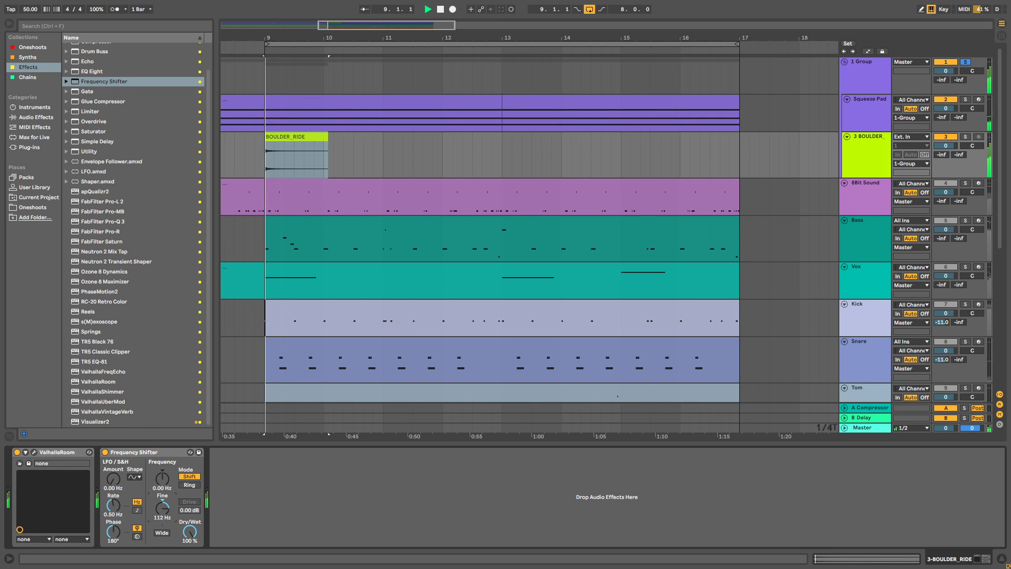
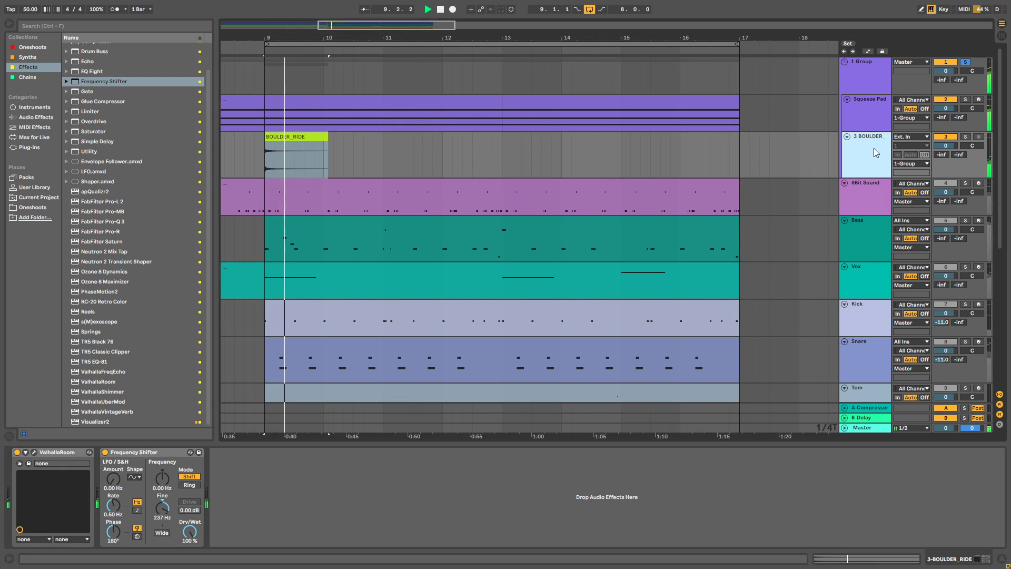
Set the ride's ValhallaRoom mix to 59.9%, decay to 7.65 s, high cut to 12180 Hz, and depth to 68.2%.
{"action": "left_click", "coordinate": [34, 452]}
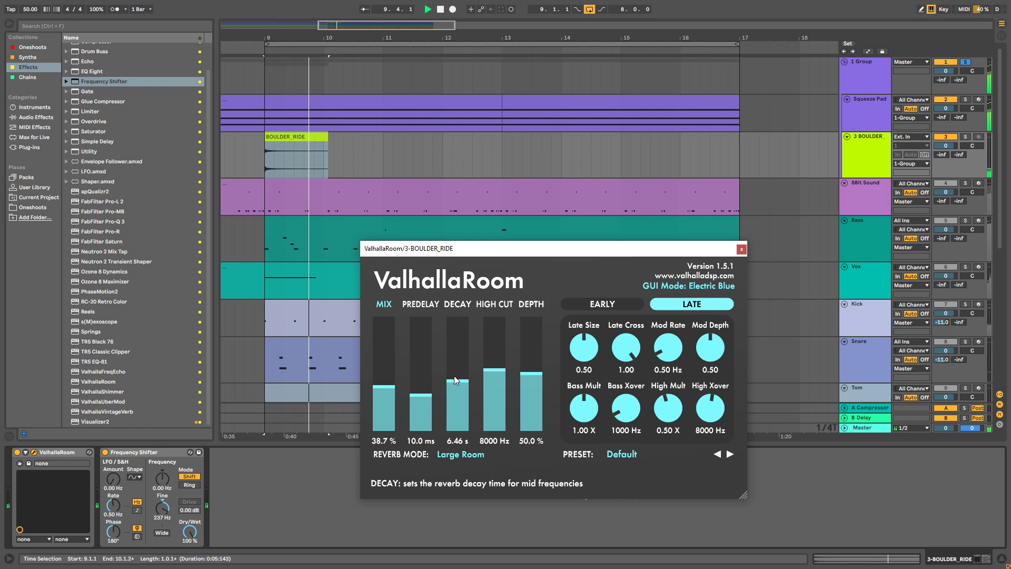
{"action": "left_click_drag", "start_coordinate": [456, 378], "coordinate": [457, 364]}
{"action": "left_click", "coordinate": [387, 363]}
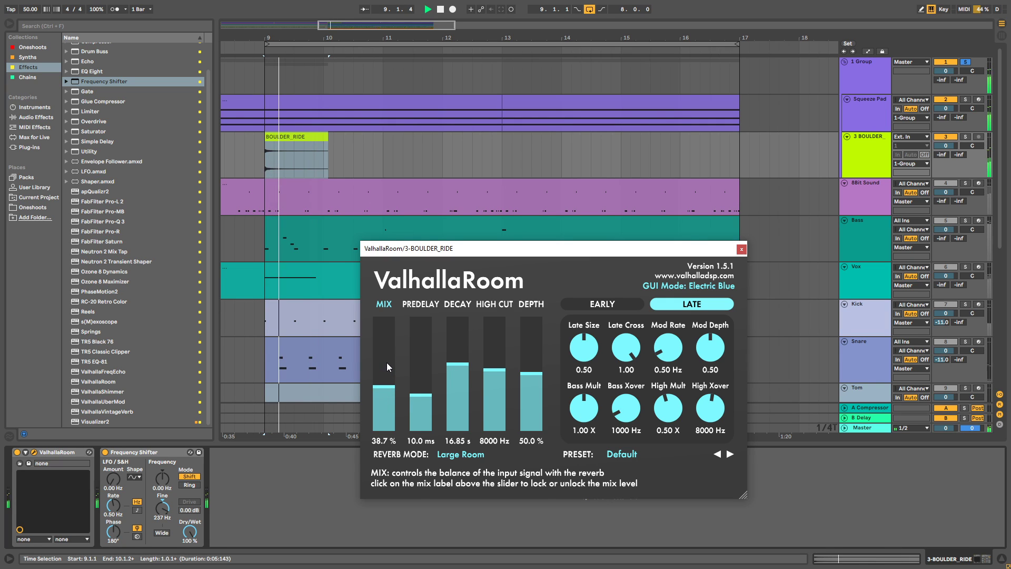
{"action": "left_click", "coordinate": [464, 379]}
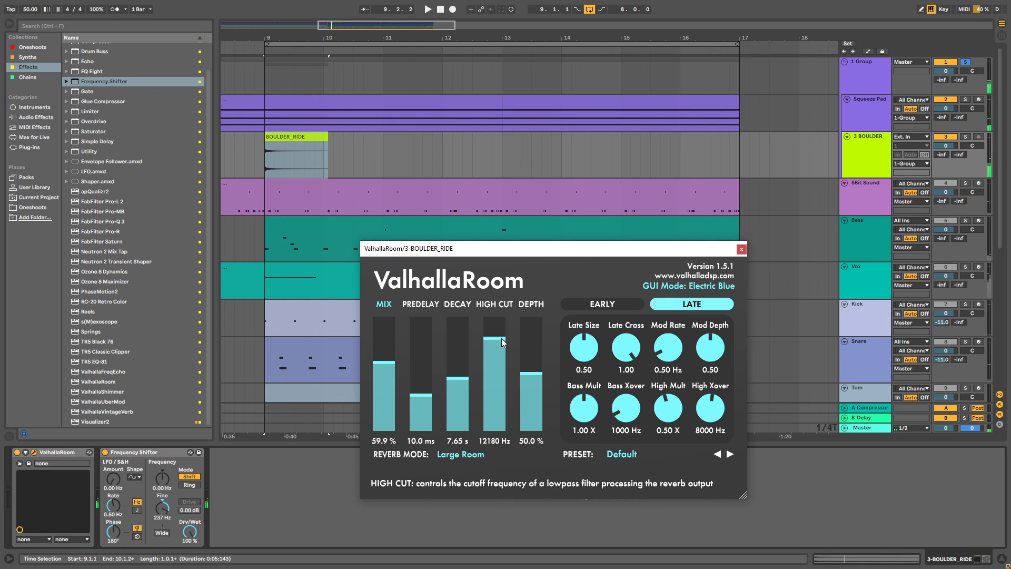
{"action": "left_click", "coordinate": [539, 391]}
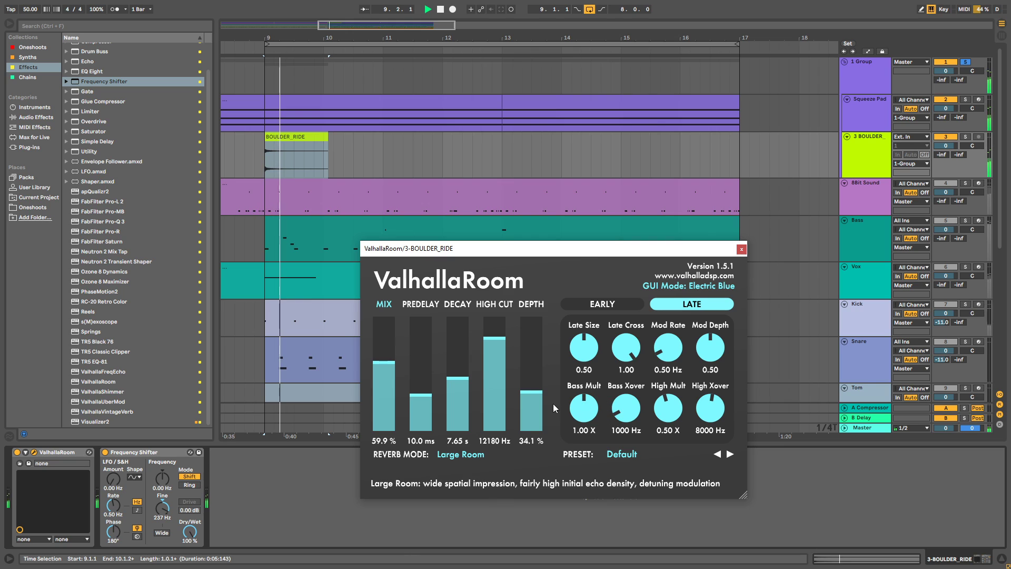
{"action": "left_click", "coordinate": [536, 352]}
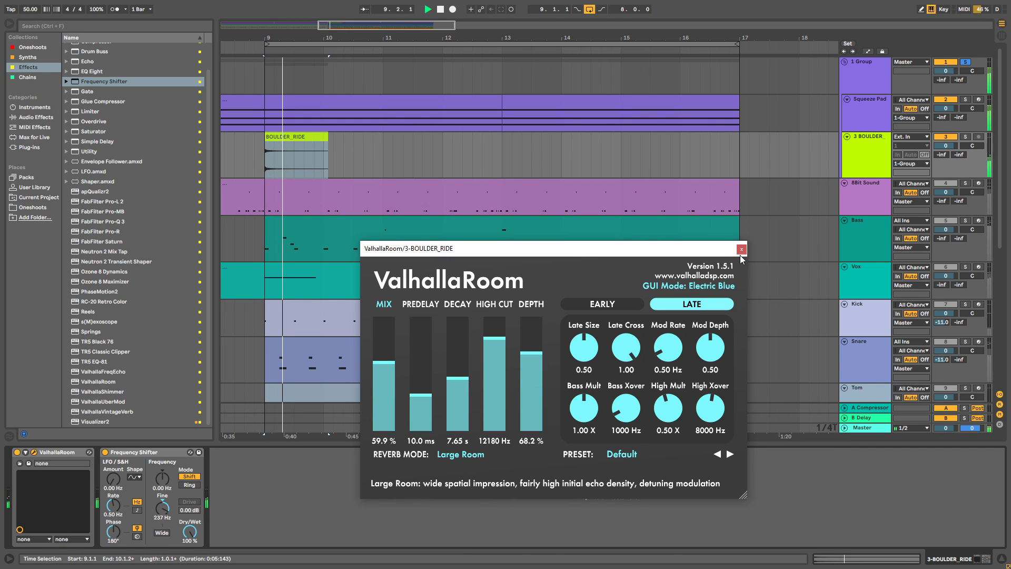
Set ValhallaRoom's late Bass Mult to 1.20, High Mult 0.61, High Xover 8660 Hz, Cross 0.62 and Size 0.40, then close the reverb.
{"action": "left_click_drag", "start_coordinate": [667, 408], "coordinate": [710, 401]}
{"action": "left_click_drag", "start_coordinate": [584, 408], "coordinate": [588, 399]}
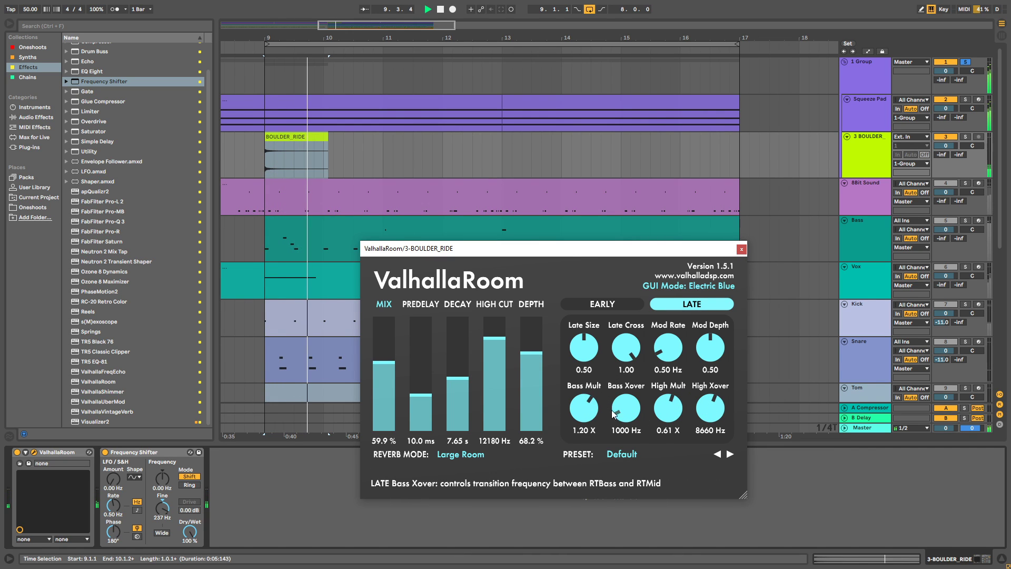
{"action": "left_click_drag", "start_coordinate": [627, 349], "coordinate": [590, 361]}
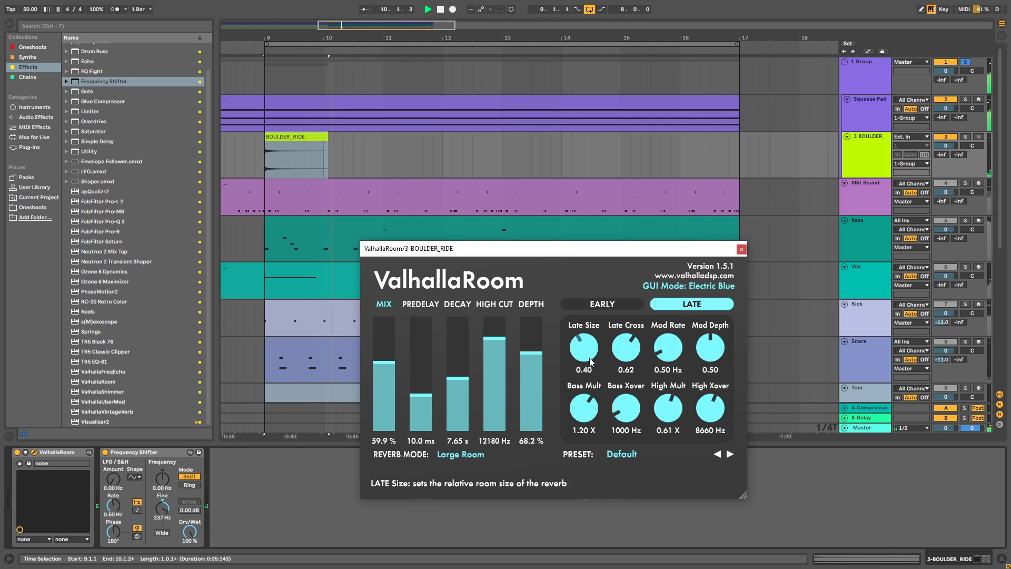
{"action": "left_click", "coordinate": [739, 248]}
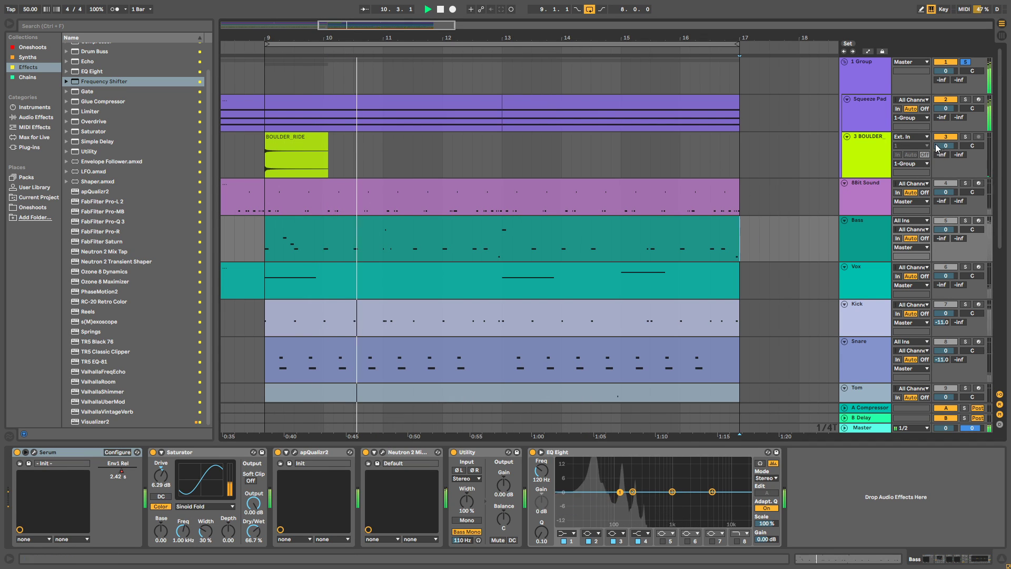
Unsolo the pad and ride group and play the full mix from 8.3.3, just before the drop.
{"action": "left_click", "coordinate": [864, 149]}
{"action": "left_click", "coordinate": [744, 248]}
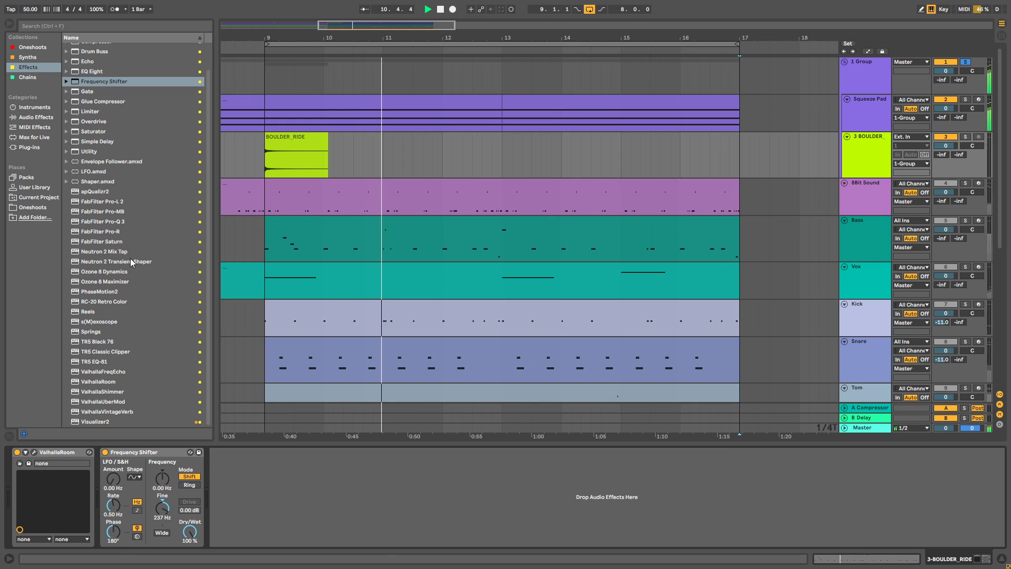
{"action": "left_click_drag", "start_coordinate": [436, 36], "coordinate": [437, 28]}
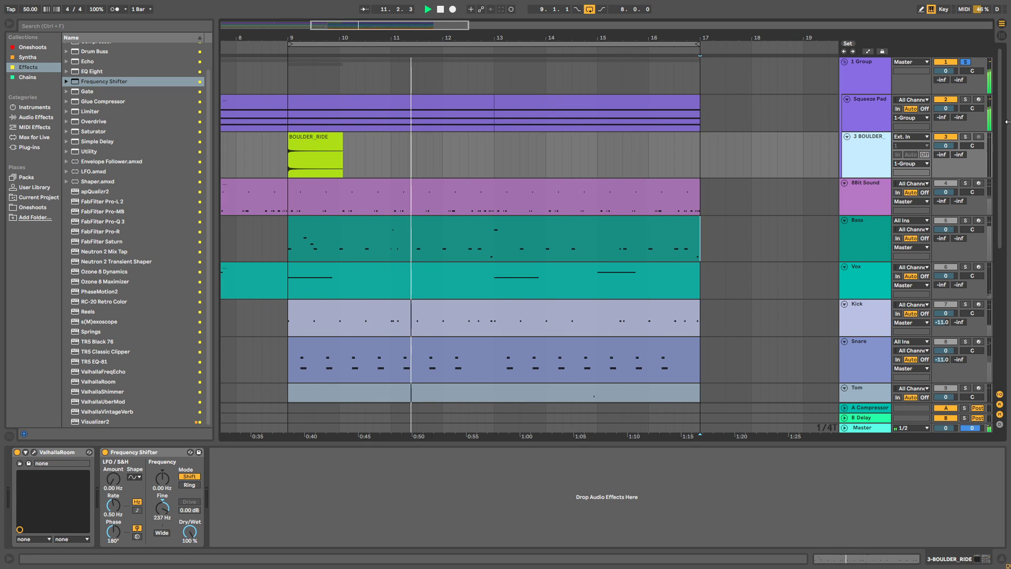
{"action": "left_click", "coordinate": [966, 62]}
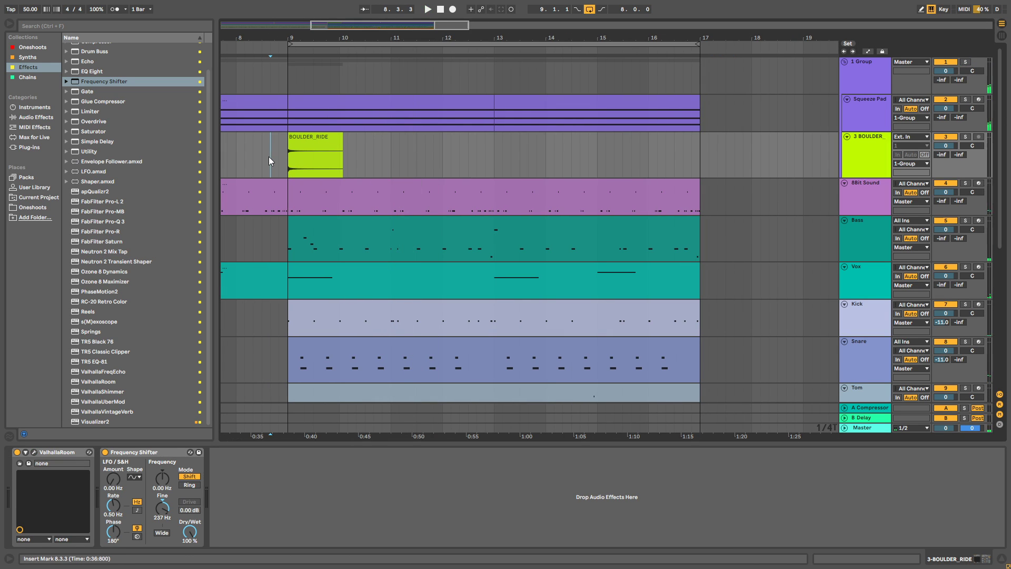
{"action": "left_click_drag", "start_coordinate": [268, 37], "coordinate": [356, 62]}
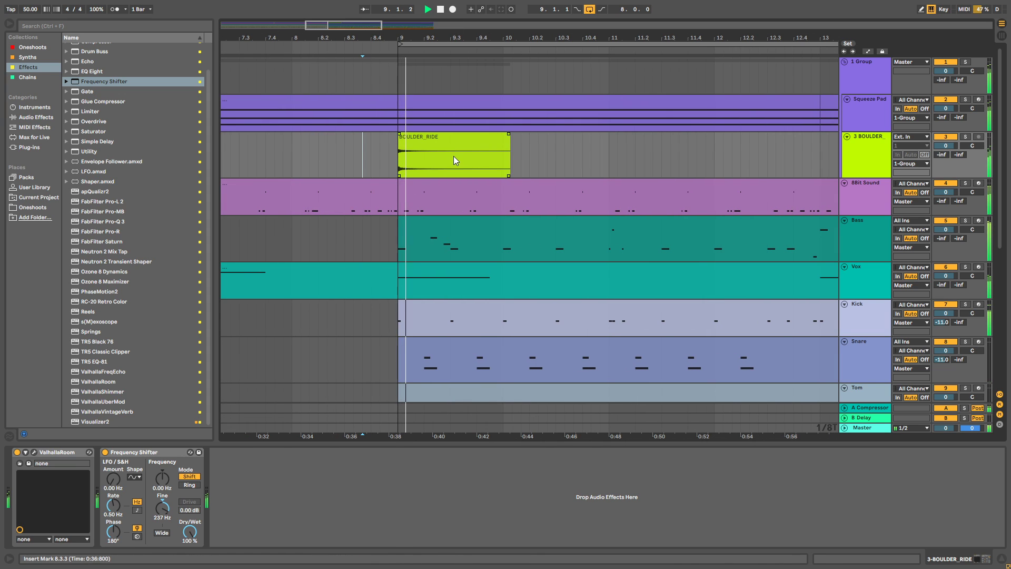
Add a Utility after the Frequency Shifter on the BOULDER_RIDE track and set its gain to 8.00 dB.
{"action": "left_click", "coordinate": [458, 148]}
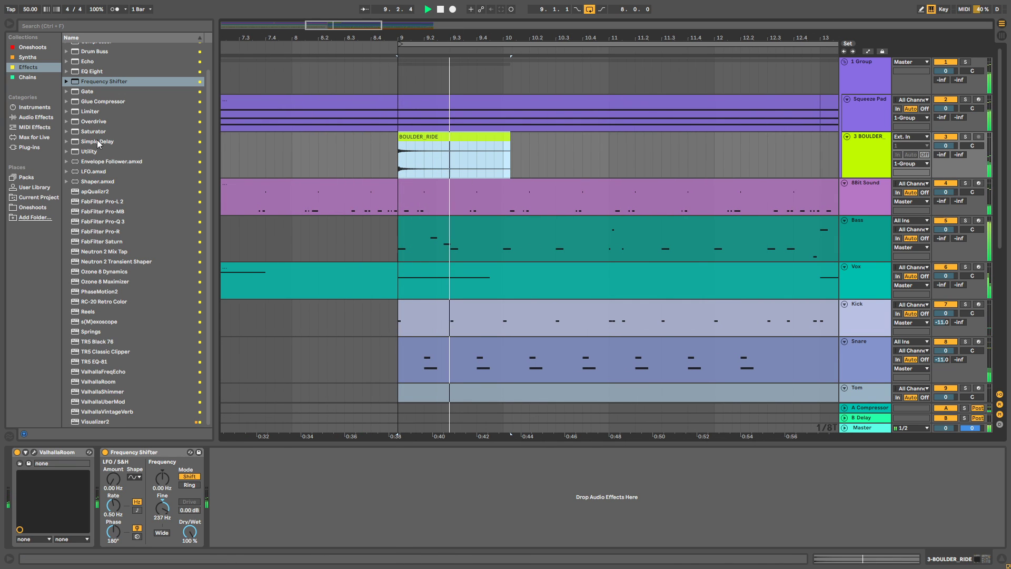
{"action": "left_click_drag", "start_coordinate": [94, 155], "coordinate": [211, 505]}
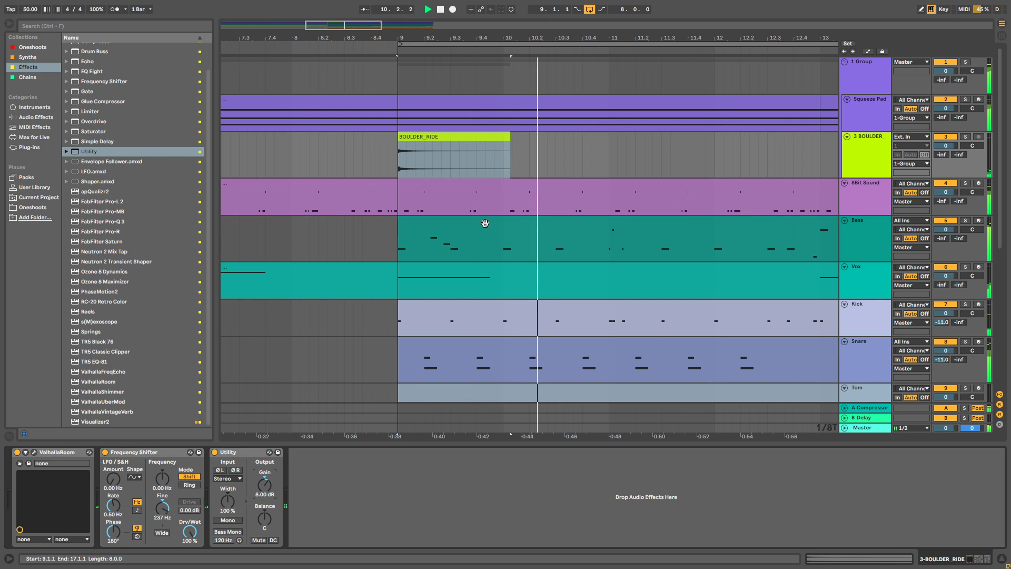
Review the arrangement in the enlarged view, replay the drop from 8.3.1, and reopen the BOULDER_RIDE track's device chain.
{"action": "left_click_drag", "start_coordinate": [513, 442], "coordinate": [513, 537]}
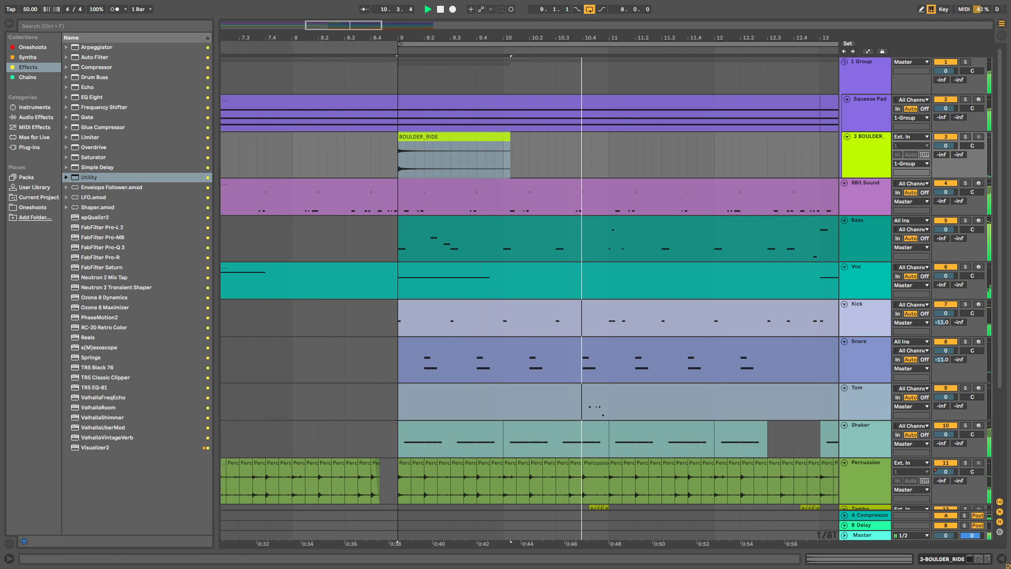
{"action": "left_click_drag", "start_coordinate": [480, 37], "coordinate": [479, 11]}
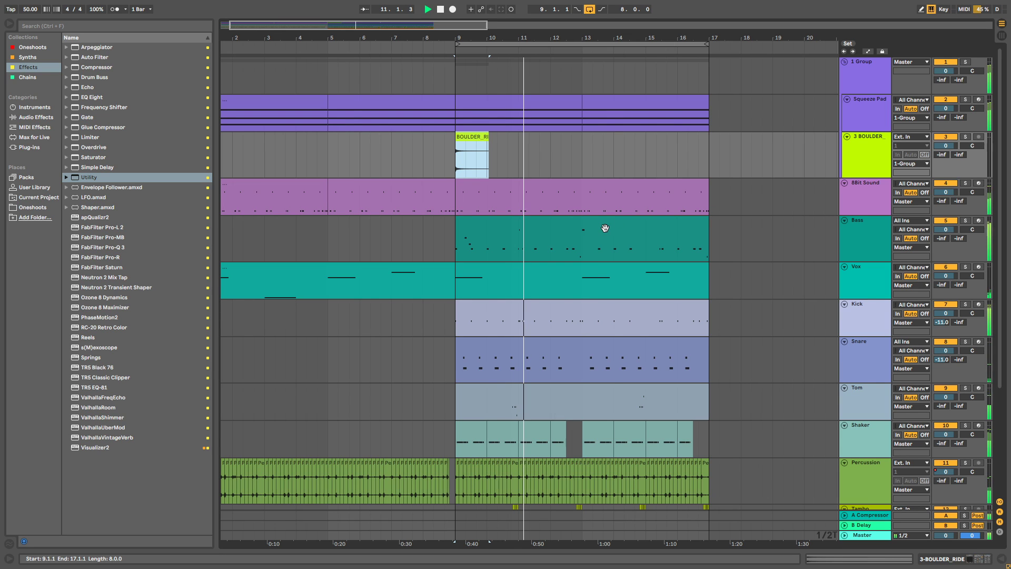
{"action": "scroll", "coordinate": [564, 195], "scroll_direction": "down", "scroll_amount": 2}
{"action": "scroll", "coordinate": [544, 200], "scroll_direction": "down", "scroll_amount": 2}
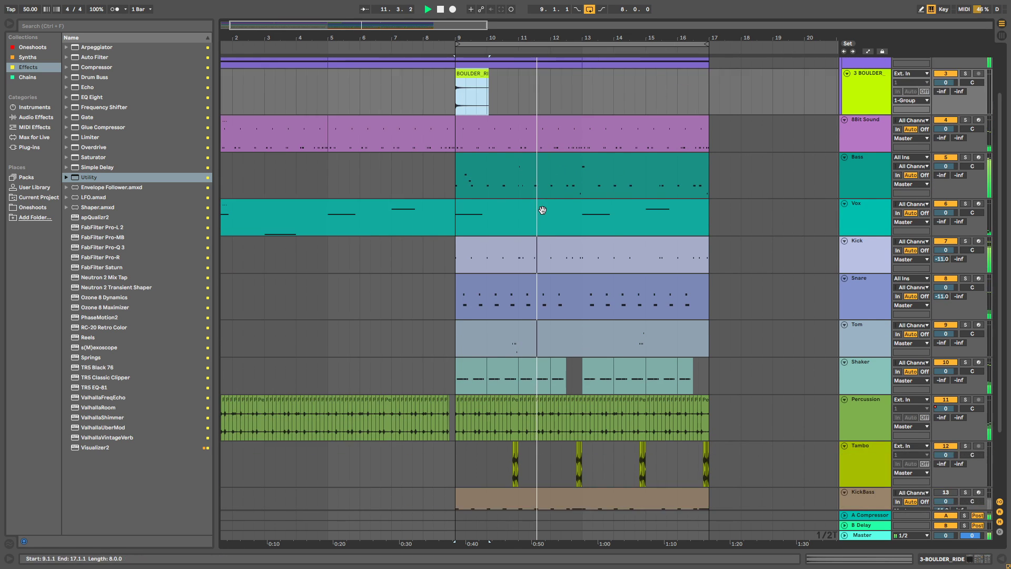
{"action": "scroll", "coordinate": [506, 197], "scroll_direction": "up", "scroll_amount": 4}
{"action": "left_click_drag", "start_coordinate": [456, 54], "coordinate": [436, 155]}
{"action": "left_click", "coordinate": [422, 167]}
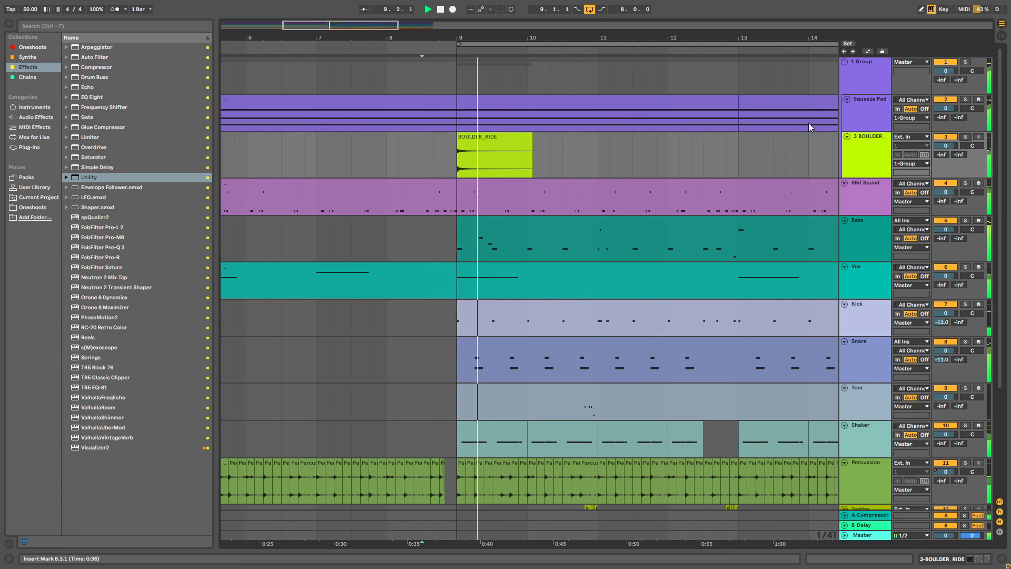
{"action": "double_click", "coordinate": [875, 150]}
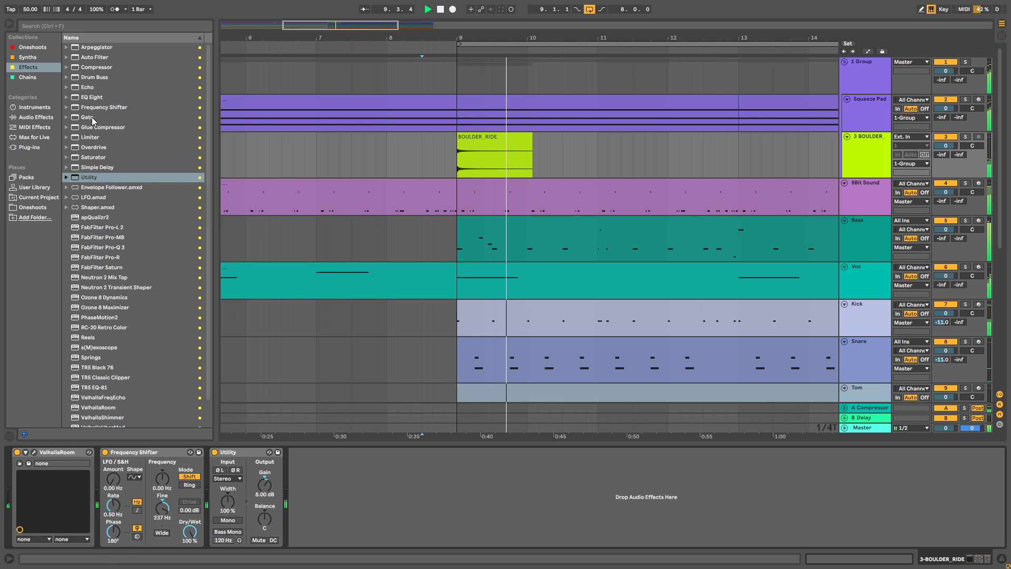
Add an Echo to the BOULDER_RIDE track's device chain, after the Utility.
{"action": "left_click", "coordinate": [88, 88]}
{"action": "mouse_move", "coordinate": [87, 88]}
{"action": "left_mouse_down"}
{"action": "mouse_move", "coordinate": [326, 527]}
{"action": "mouse_move", "coordinate": [626, 514]}
{"action": "left_mouse_up"}
Try moving the Frequency Shifter and the Utility behind the Echo, and undo both moves.
{"action": "left_click_drag", "start_coordinate": [326, 511], "coordinate": [577, 474]}
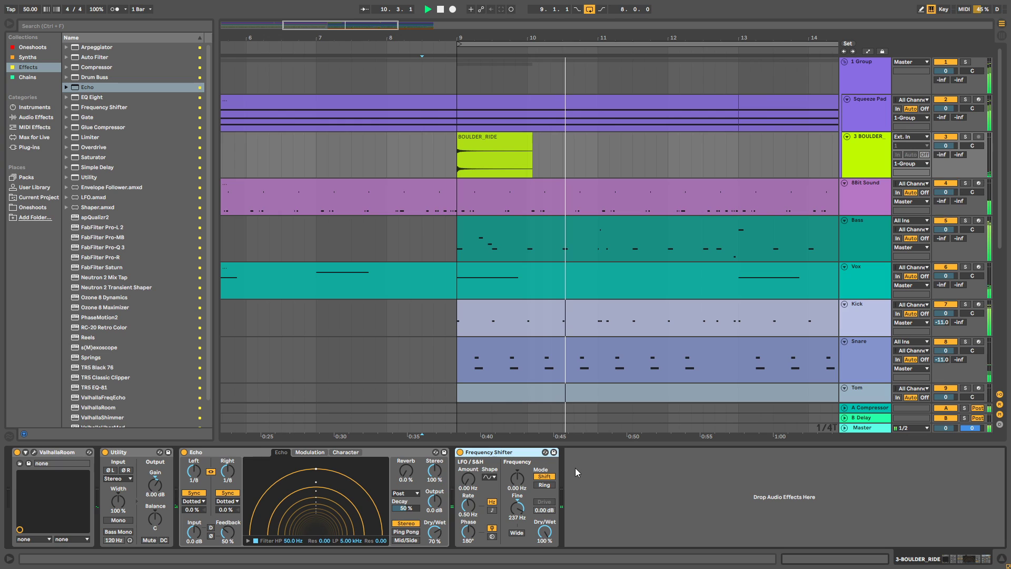
{"action": "left_click_drag", "start_coordinate": [500, 451], "coordinate": [131, 468]}
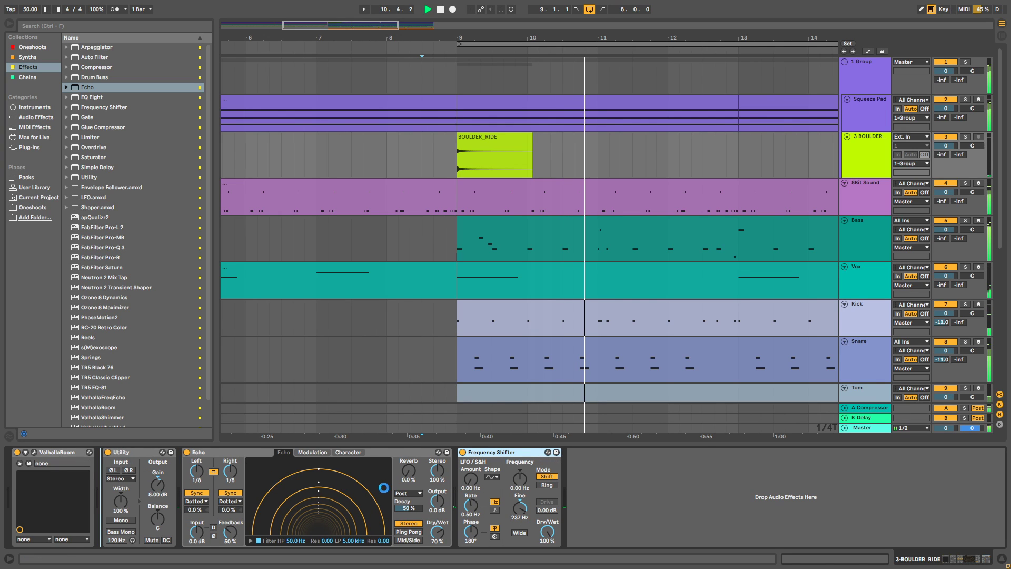
{"action": "key", "text": "ctrl+z"}
{"action": "left_click_drag", "start_coordinate": [295, 483], "coordinate": [285, 471]}
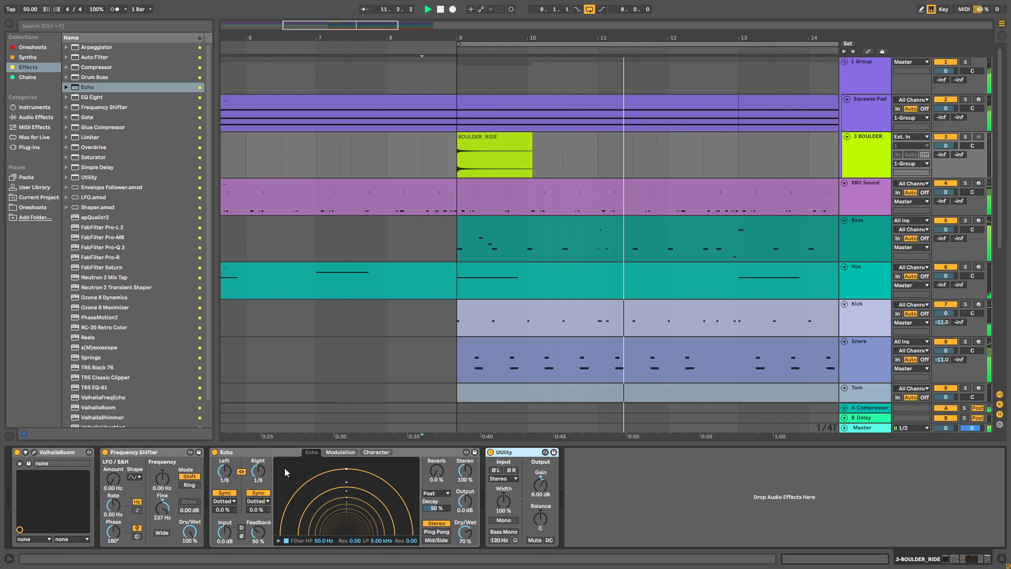
{"action": "left_click", "coordinate": [274, 455]}
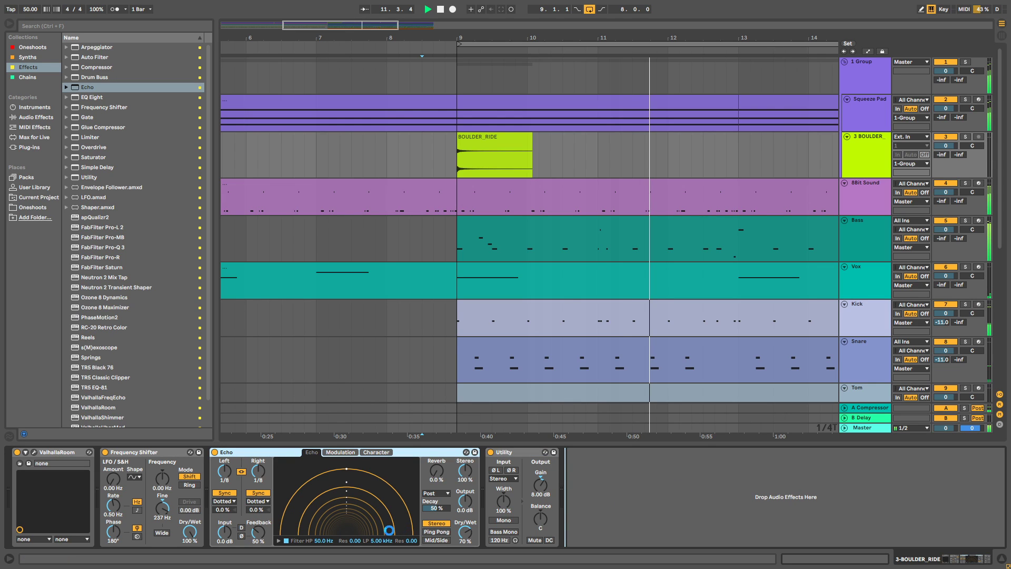
{"action": "key", "text": "ctrl+z"}
Set Echo's left and right delays to synced 16th divisions with a value of 4, and its feedback to 68%.
{"action": "left_click", "coordinate": [304, 501]}
{"action": "left_click", "coordinate": [309, 533]}
{"action": "left_click_drag", "start_coordinate": [335, 541], "coordinate": [334, 538]}
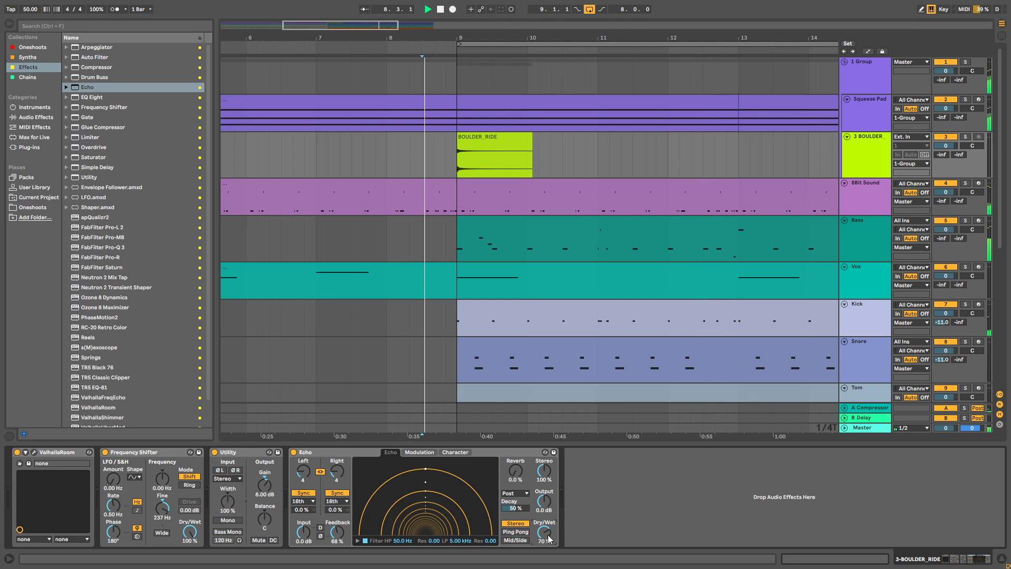
Switch Echo to Mid/Side with 52% dry/wet and 81% feedback, and set its filter to HP 209 Hz and LP 8.91 kHz.
{"action": "left_click", "coordinate": [525, 540]}
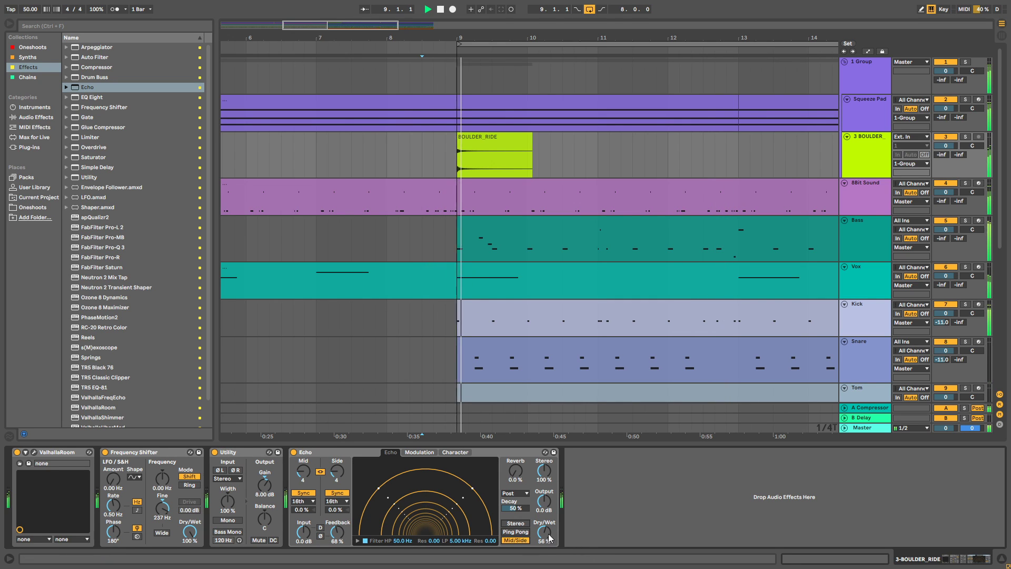
{"action": "left_click", "coordinate": [357, 540]}
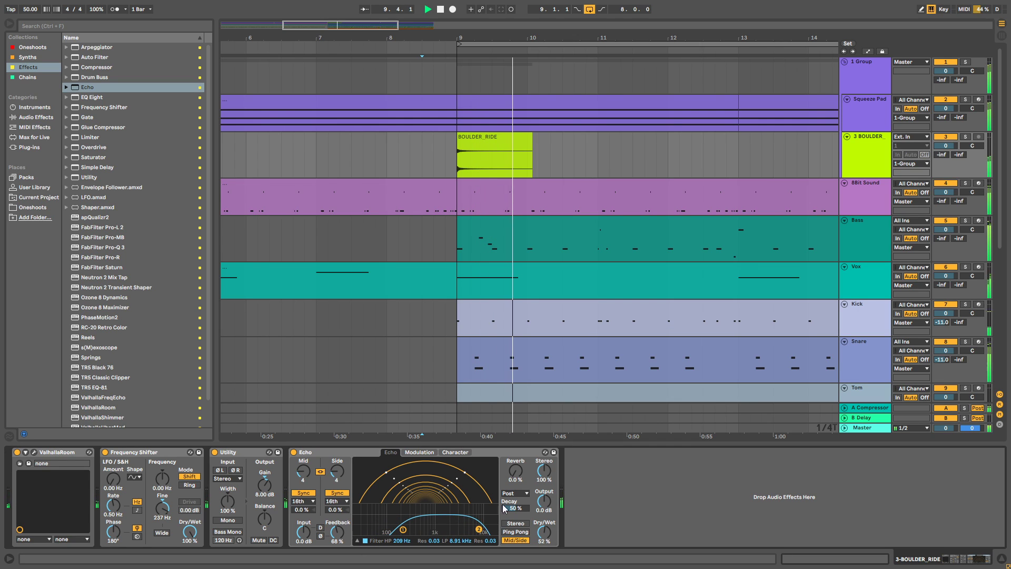
{"action": "left_click_drag", "start_coordinate": [343, 536], "coordinate": [344, 526]}
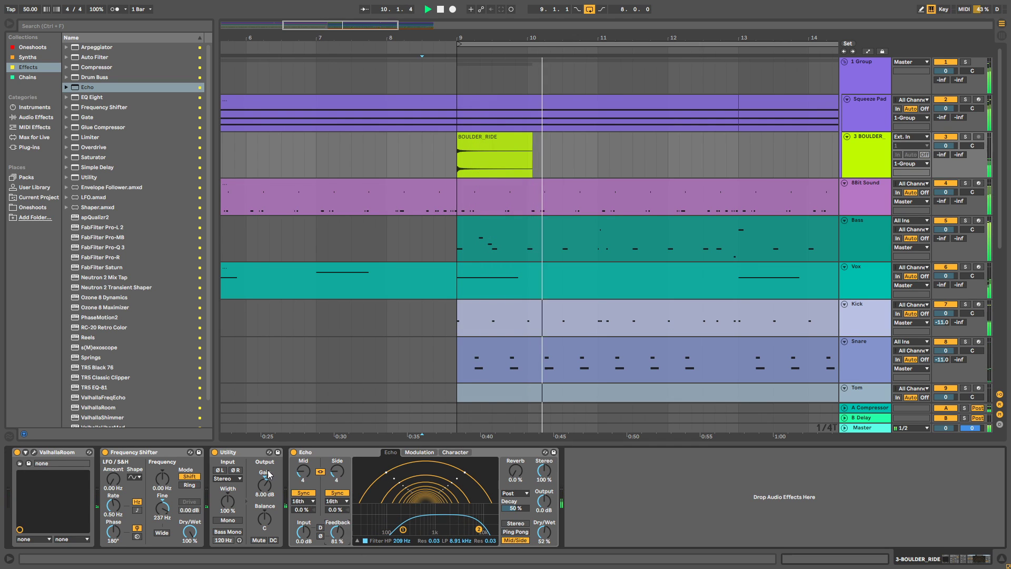
Add a second Utility at 2.00 dB gain after Echo, and insert a Neutron 2 Mix Tap with 21% width between them.
{"action": "left_click_drag", "start_coordinate": [246, 453], "coordinate": [630, 489]}
{"action": "scroll", "coordinate": [630, 489], "scroll_direction": "down", "scroll_amount": 6}
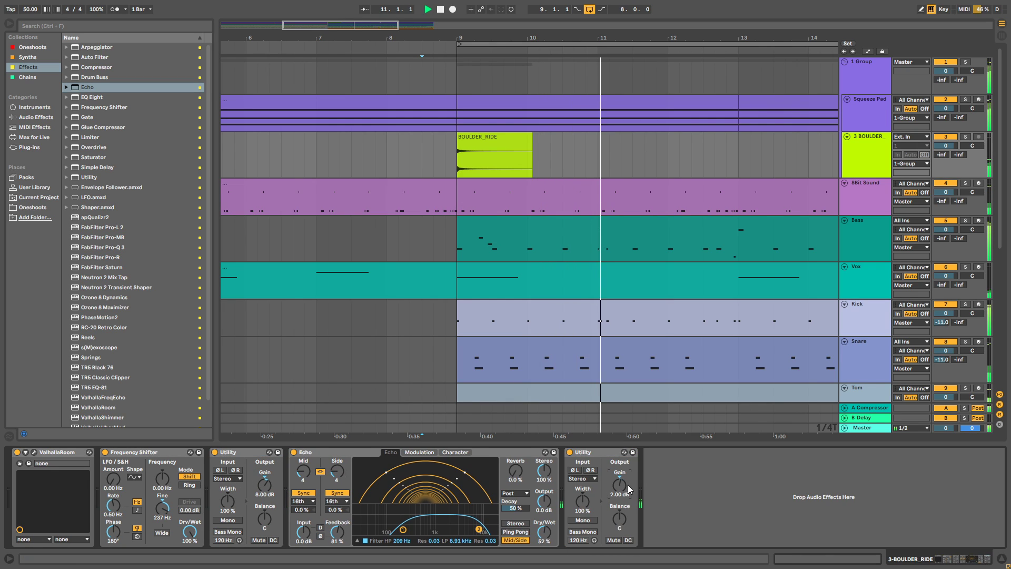
{"action": "scroll", "coordinate": [129, 315], "scroll_direction": "down", "scroll_amount": 3}
{"action": "left_click_drag", "start_coordinate": [113, 252], "coordinate": [579, 484]}
{"action": "left_click_drag", "start_coordinate": [590, 530], "coordinate": [590, 531]}
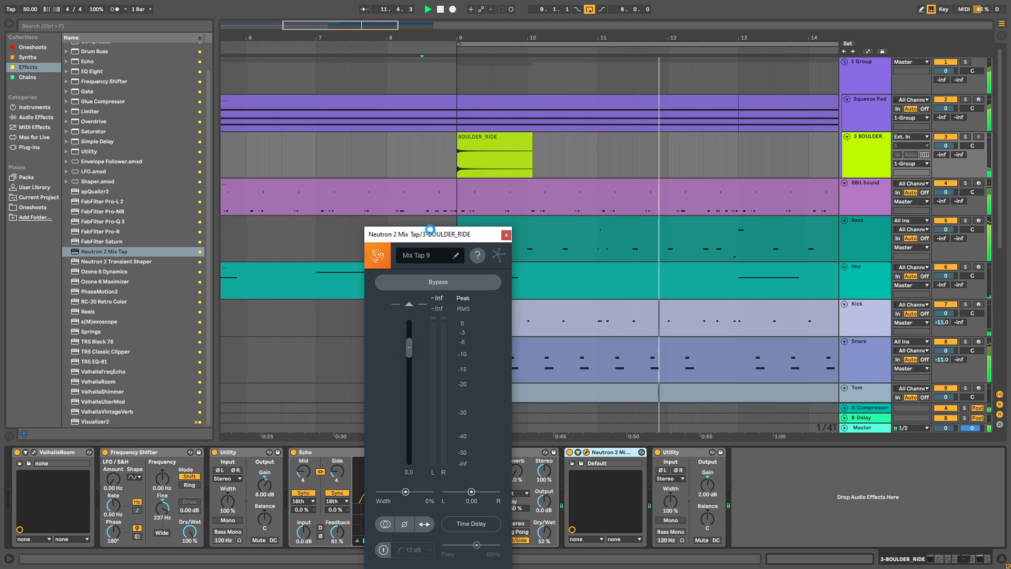
{"action": "left_click_drag", "start_coordinate": [372, 421], "coordinate": [376, 422]}
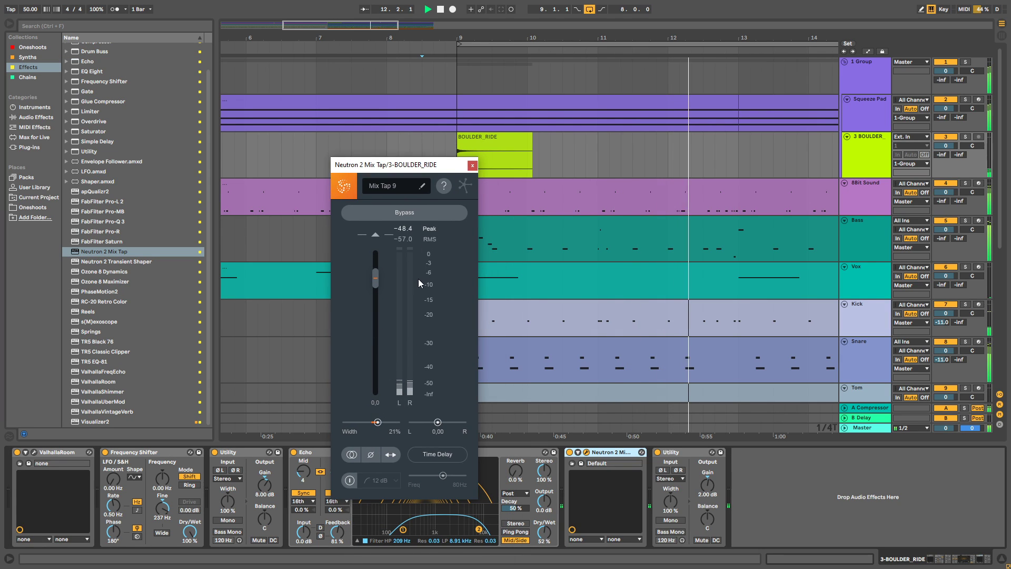
{"action": "left_click", "coordinate": [472, 165]}
Solo the BOULDER_RIDE track and play it from 9.1.1.
{"action": "left_click", "coordinate": [454, 330]}
{"action": "key", "text": "space"}
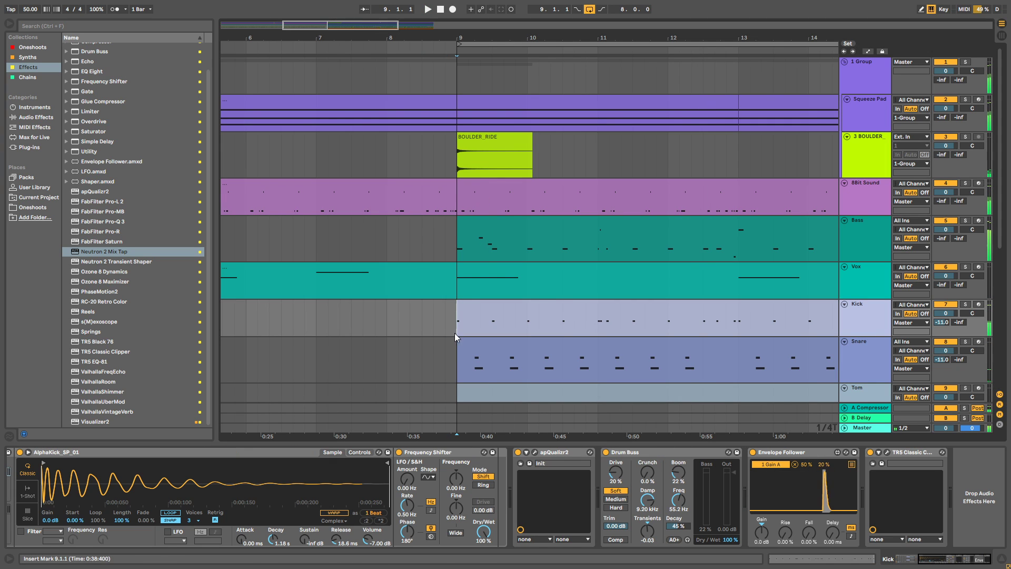
{"action": "scroll", "coordinate": [614, 222], "scroll_direction": "down", "scroll_amount": 3}
{"action": "scroll", "coordinate": [614, 223], "scroll_direction": "down", "scroll_amount": 2}
{"action": "scroll", "coordinate": [898, 153], "scroll_direction": "up", "scroll_amount": 3}
{"action": "left_click", "coordinate": [964, 104]}
{"action": "key", "text": "space"}
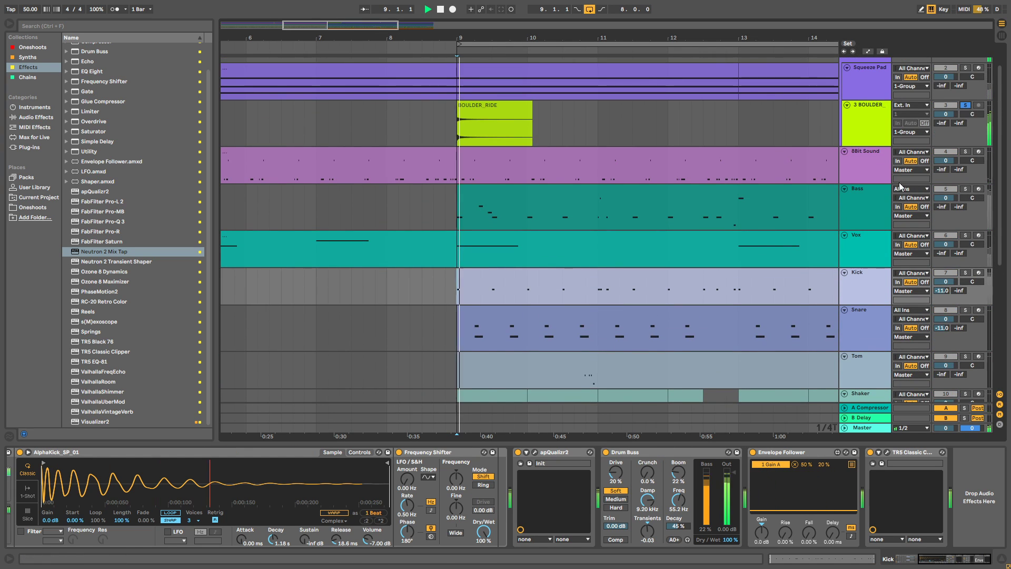
Set the feedback of the BOULDER_RIDE track's Echo to 64% and unsolo the track.
{"action": "left_click", "coordinate": [869, 119]}
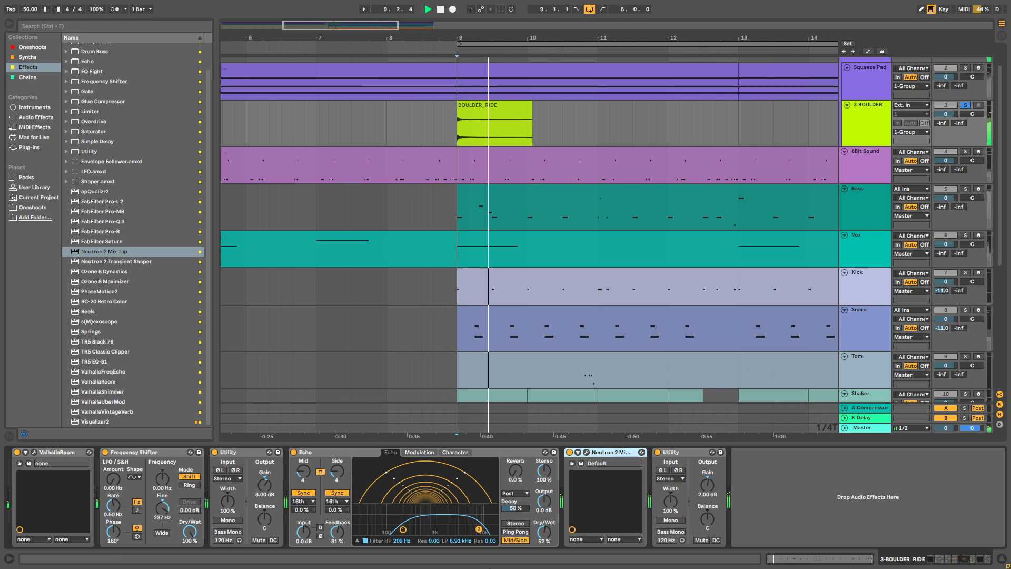
{"action": "left_click_drag", "start_coordinate": [343, 533], "coordinate": [343, 547]}
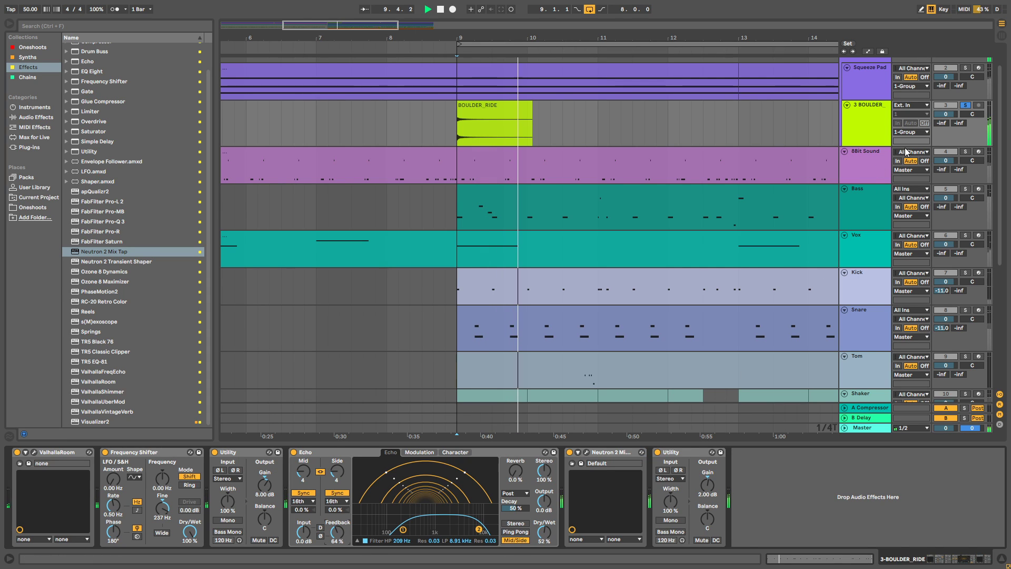
{"action": "left_click", "coordinate": [963, 106]}
Copy the BOULDER_RIDE clip to bar 1 on the same track and play the arrangement from 1.1.1.
{"action": "left_click_drag", "start_coordinate": [361, 105], "coordinate": [232, 128], "text": "ctrl"}
{"action": "left_click", "coordinate": [228, 128]}
{"action": "key", "text": "space"}
{"action": "key", "text": "space"}
Add a Utility after Kontakt on the Vox track and switch it to mono.
{"action": "scroll", "coordinate": [422, 241], "scroll_direction": "down", "scroll_amount": 8}
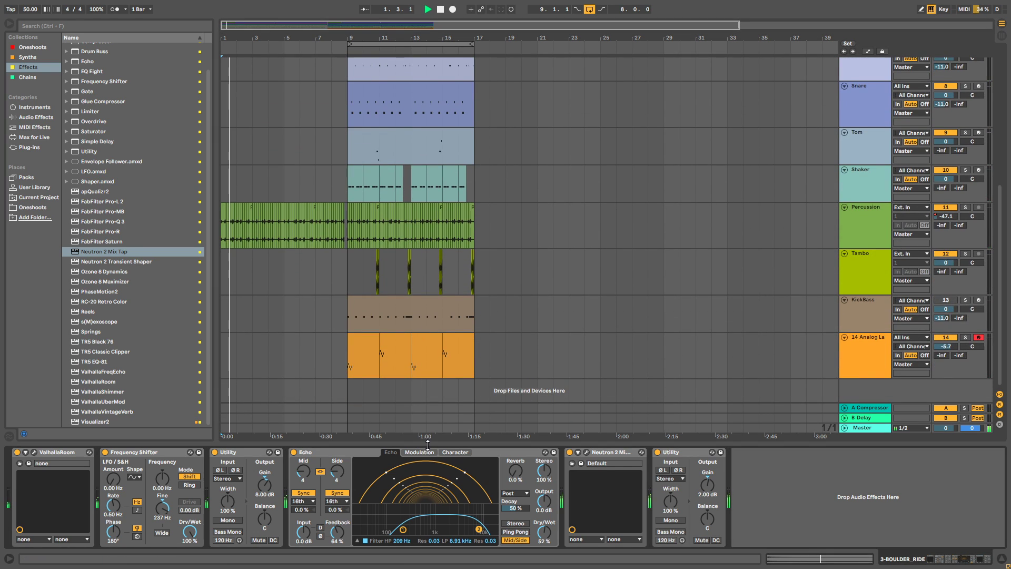
{"action": "left_click_drag", "start_coordinate": [427, 457], "coordinate": [416, 564]}
{"action": "scroll", "coordinate": [292, 196], "scroll_direction": "up", "scroll_amount": 2}
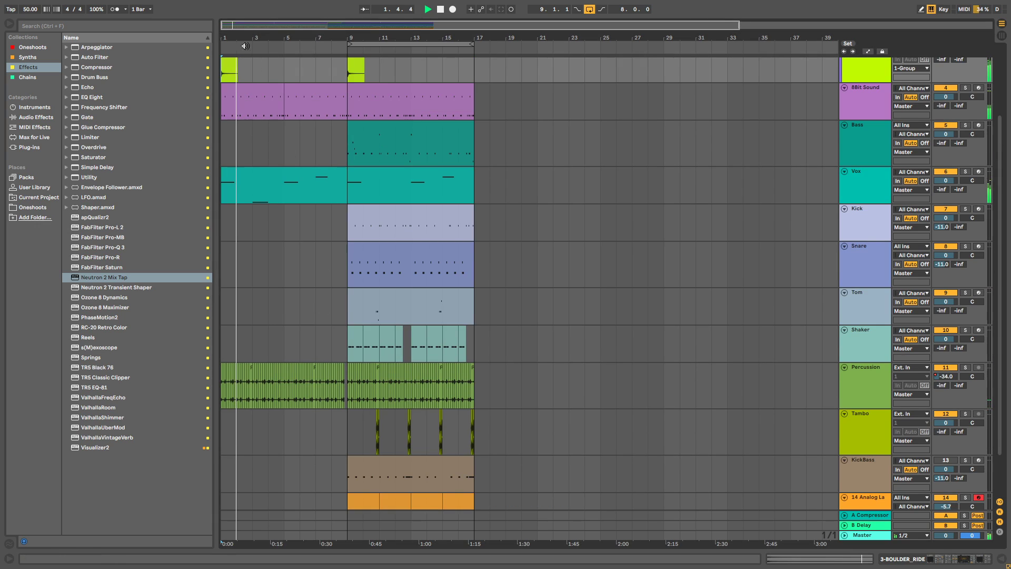
{"action": "left_click_drag", "start_coordinate": [243, 46], "coordinate": [248, 84]}
{"action": "double_click", "coordinate": [870, 194]}
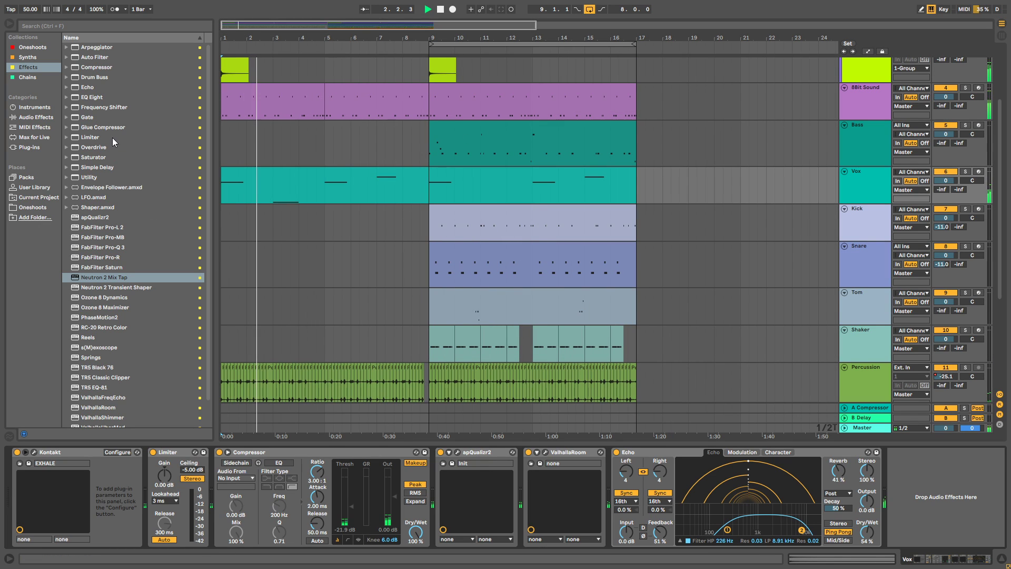
{"action": "left_click_drag", "start_coordinate": [89, 177], "coordinate": [148, 507]}
{"action": "left_click", "coordinate": [174, 520]}
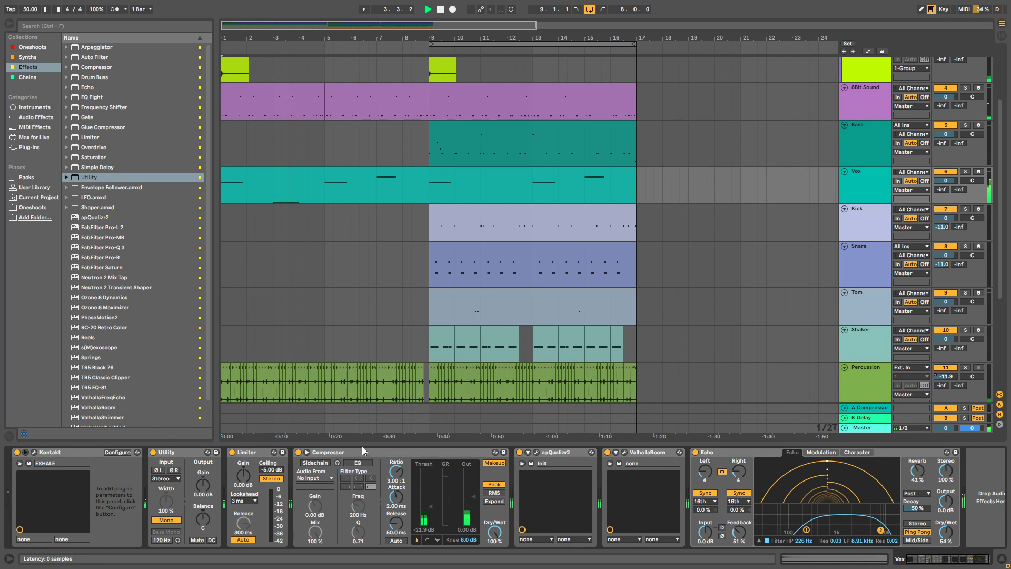
Insert a Neutron 2 Mix Tap before ValhallaRoom on the Vox track, set its width to 36%, and close it.
{"action": "mouse_move", "coordinate": [105, 277]}
{"action": "left_mouse_down"}
{"action": "mouse_move", "coordinate": [396, 420]}
{"action": "mouse_move", "coordinate": [626, 504]}
{"action": "left_mouse_up"}
{"action": "left_click", "coordinate": [375, 356]}
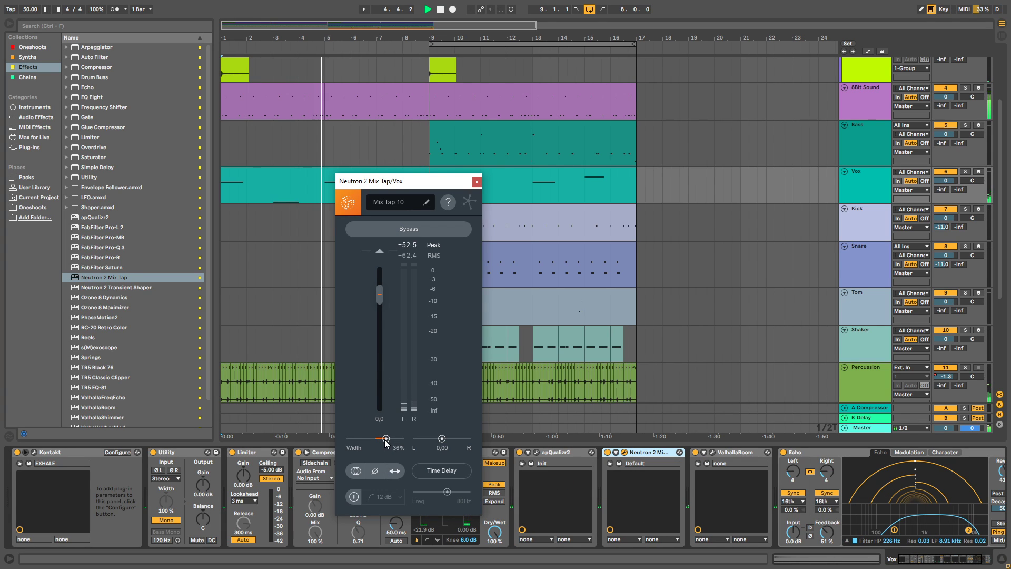
{"action": "left_click", "coordinate": [476, 182]}
Delete the Neutron 2 Mix Tap from the Vox track's device chain.
{"action": "scroll", "coordinate": [467, 365], "scroll_direction": "down", "scroll_amount": 5}
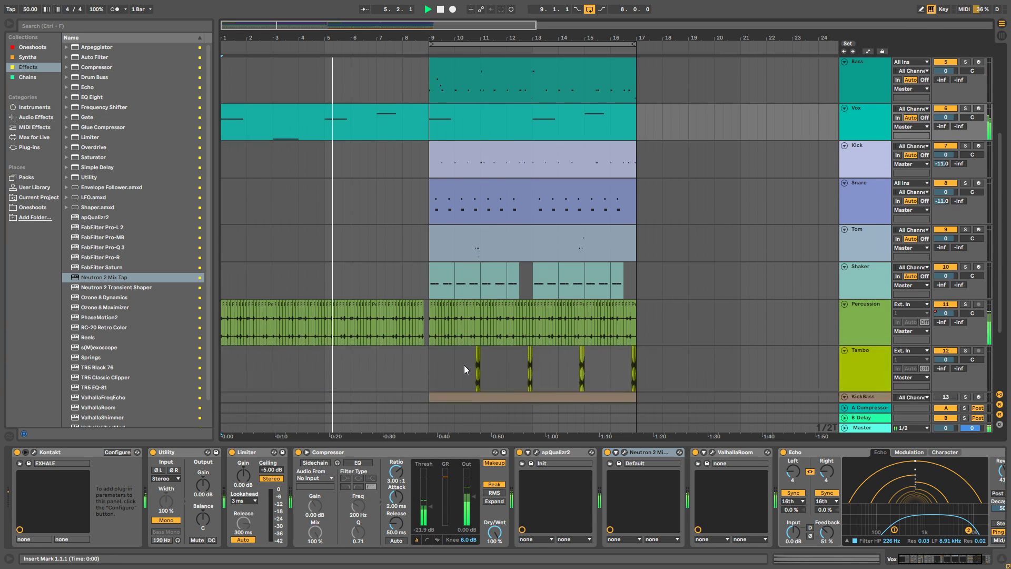
{"action": "scroll", "coordinate": [615, 420], "scroll_direction": "down", "scroll_amount": 1}
{"action": "scroll", "coordinate": [421, 292], "scroll_direction": "up", "scroll_amount": 20}
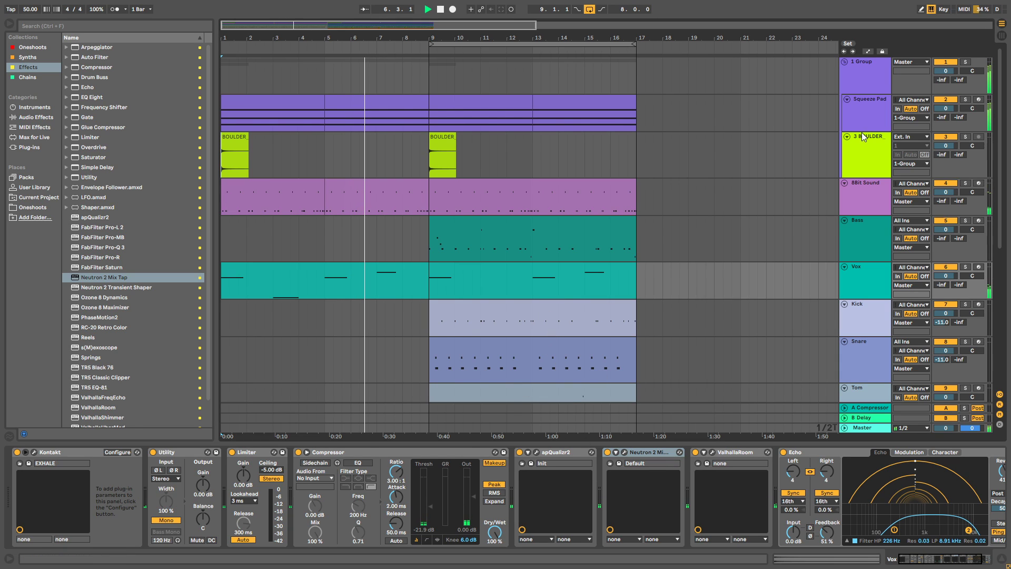
{"action": "left_click", "coordinate": [874, 150]}
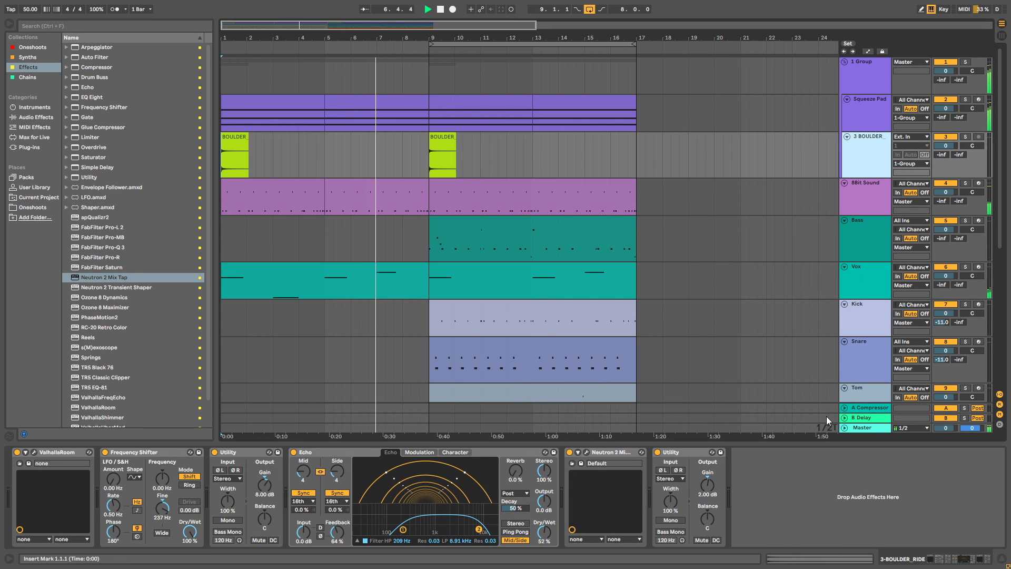
{"action": "scroll", "coordinate": [772, 343], "scroll_direction": "down", "scroll_amount": 20}
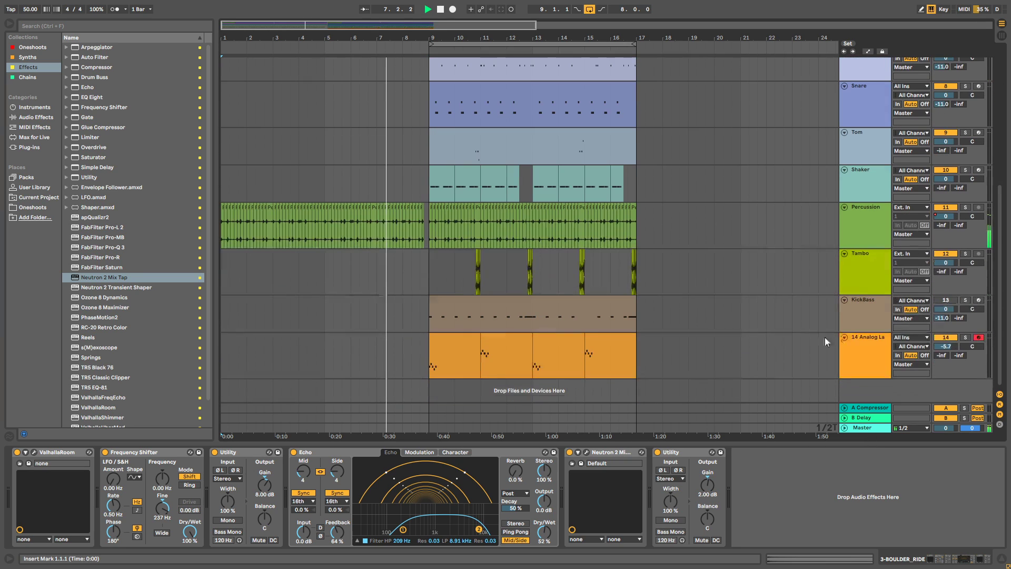
{"action": "scroll", "coordinate": [846, 267], "scroll_direction": "up", "scroll_amount": 15}
{"action": "left_click", "coordinate": [861, 241]}
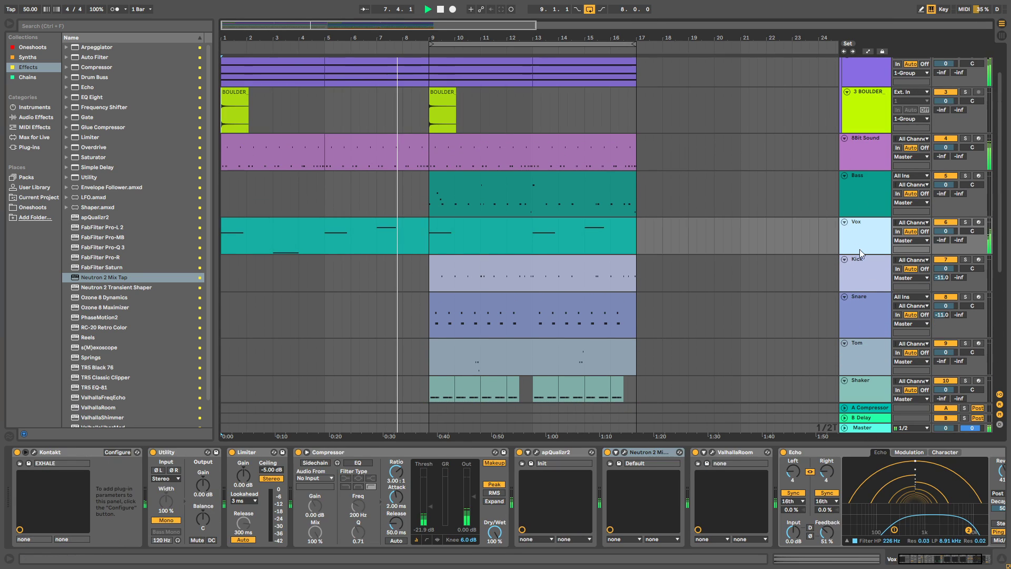
{"action": "key", "text": "Delete"}
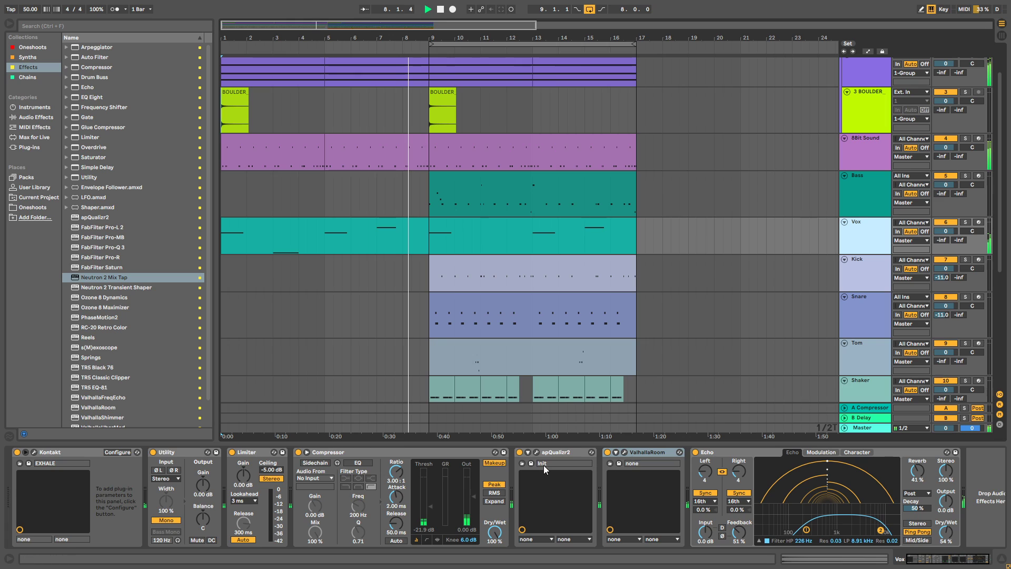
Check the BOULDER_RIDE device chain and delete the Utility from the Vox track's chain.
{"action": "scroll", "coordinate": [675, 310], "scroll_direction": "up", "scroll_amount": 2}
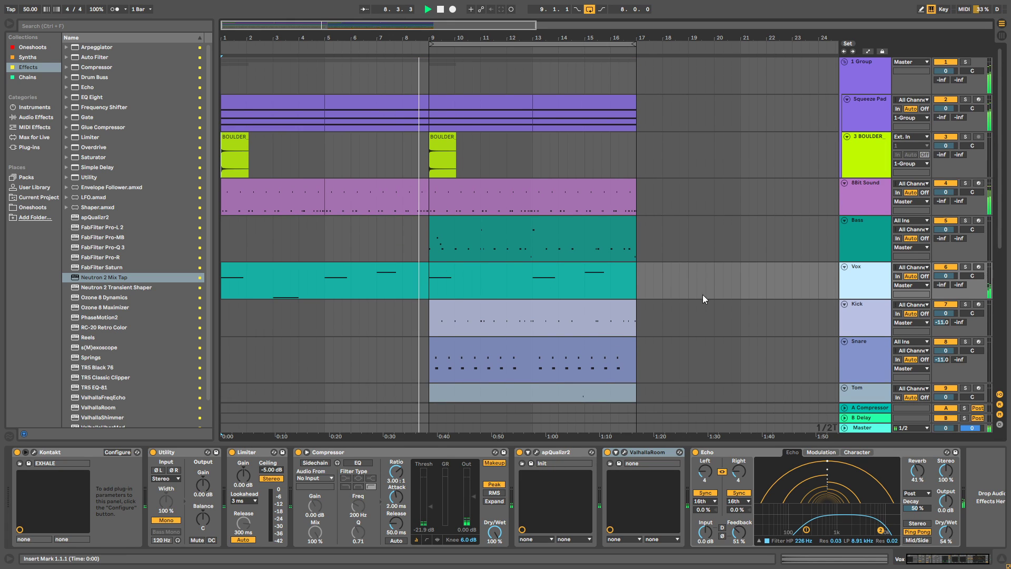
{"action": "left_click", "coordinate": [876, 162]}
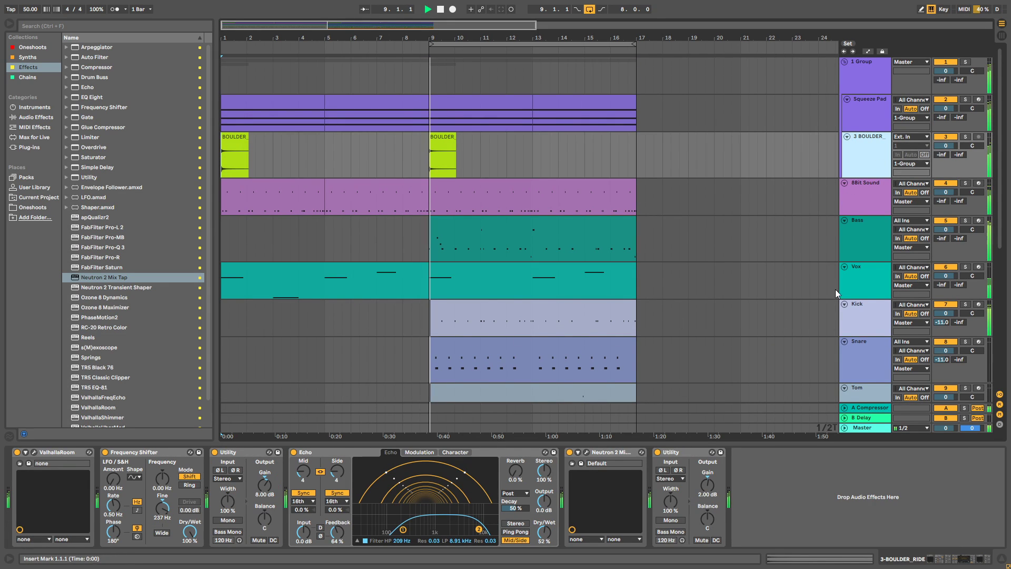
{"action": "scroll", "coordinate": [873, 255], "scroll_direction": "down", "scroll_amount": 1}
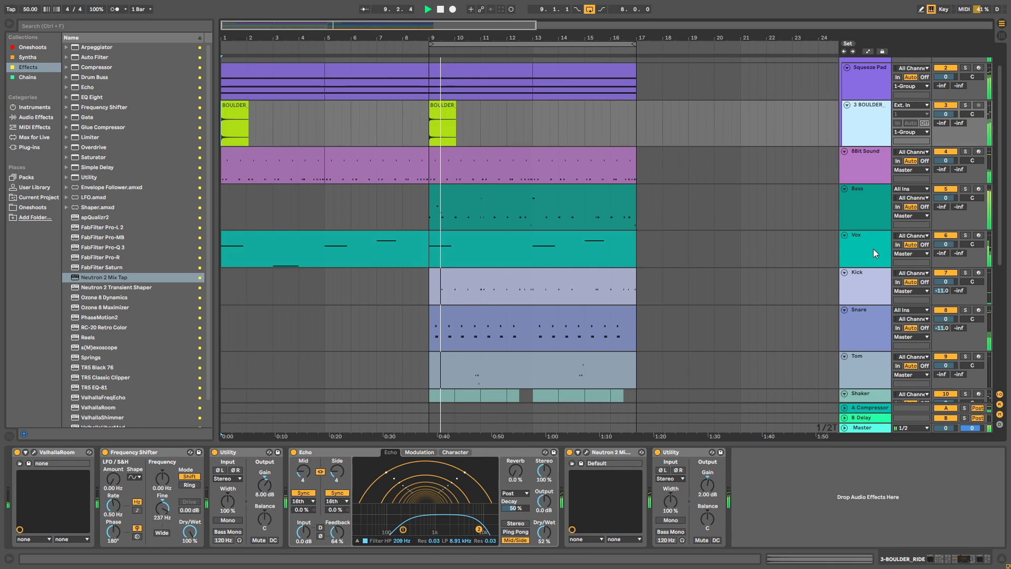
{"action": "left_click", "coordinate": [873, 248]}
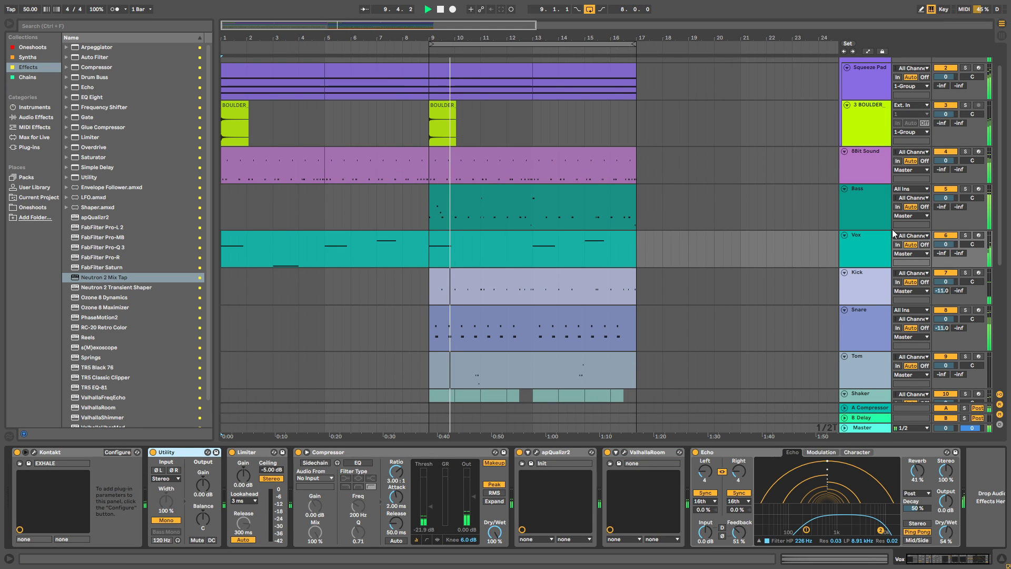
{"action": "key", "text": "Delete"}
Switch the first Utility on the BOULDER_RIDE track to mono and set its Neutron 2 Mix Tap width to 36%.
{"action": "left_click", "coordinate": [870, 126]}
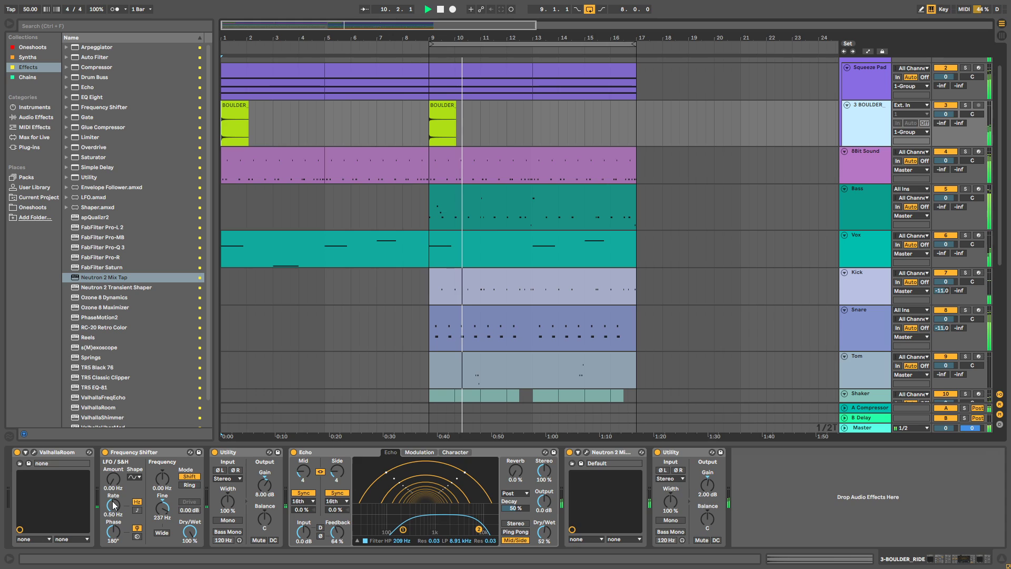
{"action": "left_click", "coordinate": [226, 521]}
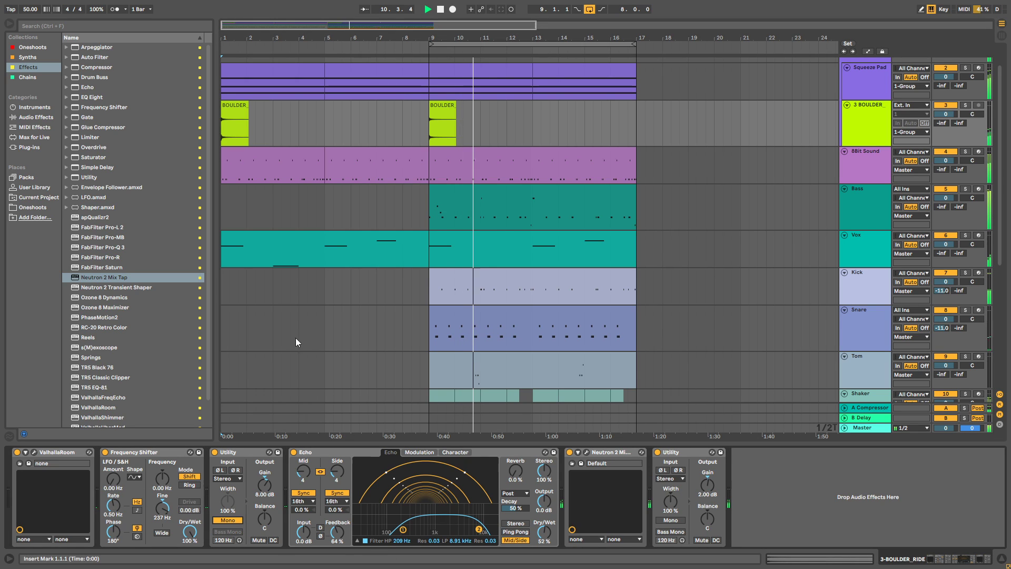
{"action": "left_click", "coordinate": [586, 451]}
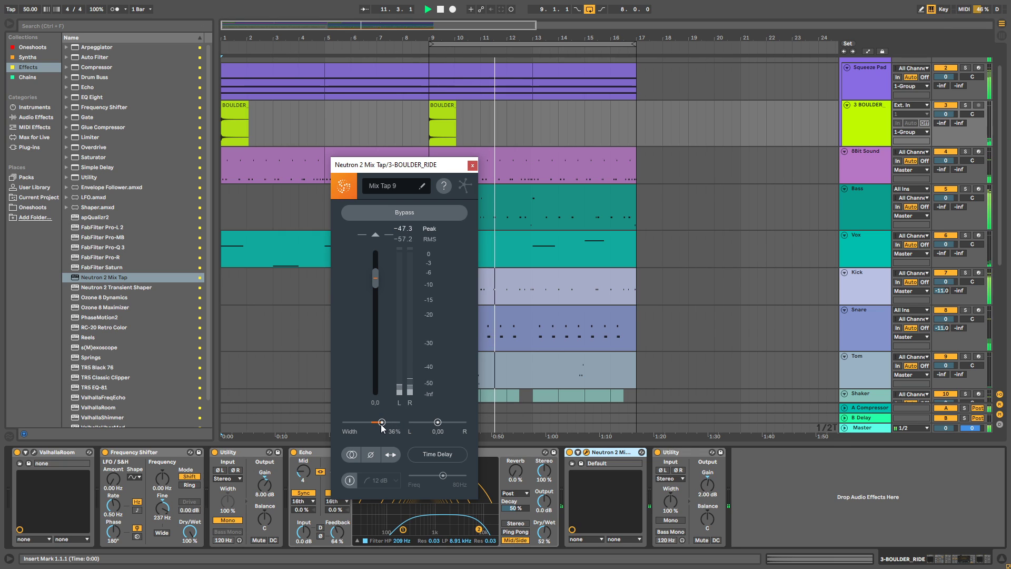
{"action": "left_click", "coordinate": [472, 165]}
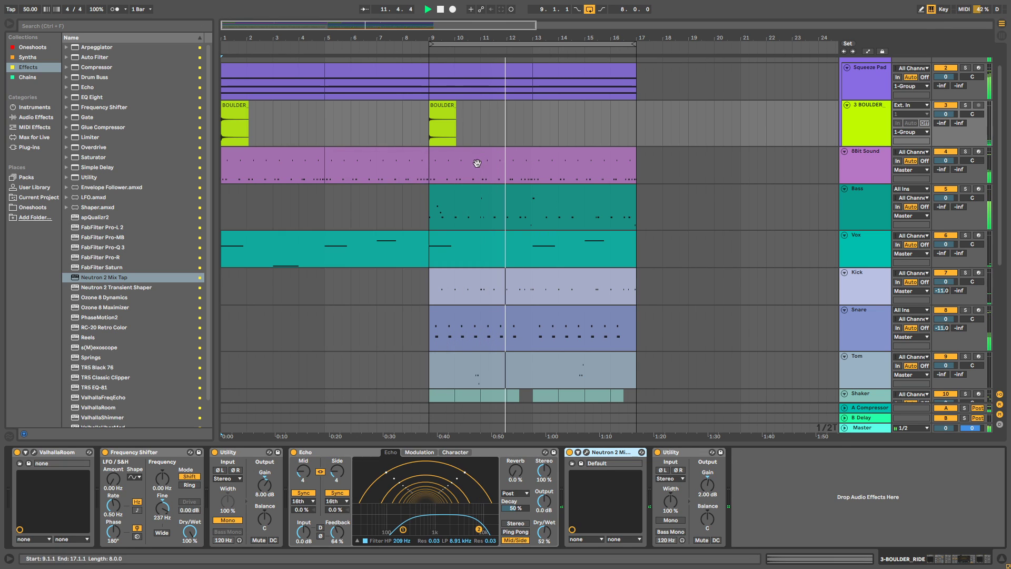
{"action": "scroll", "coordinate": [615, 210], "scroll_direction": "down", "scroll_amount": 3}
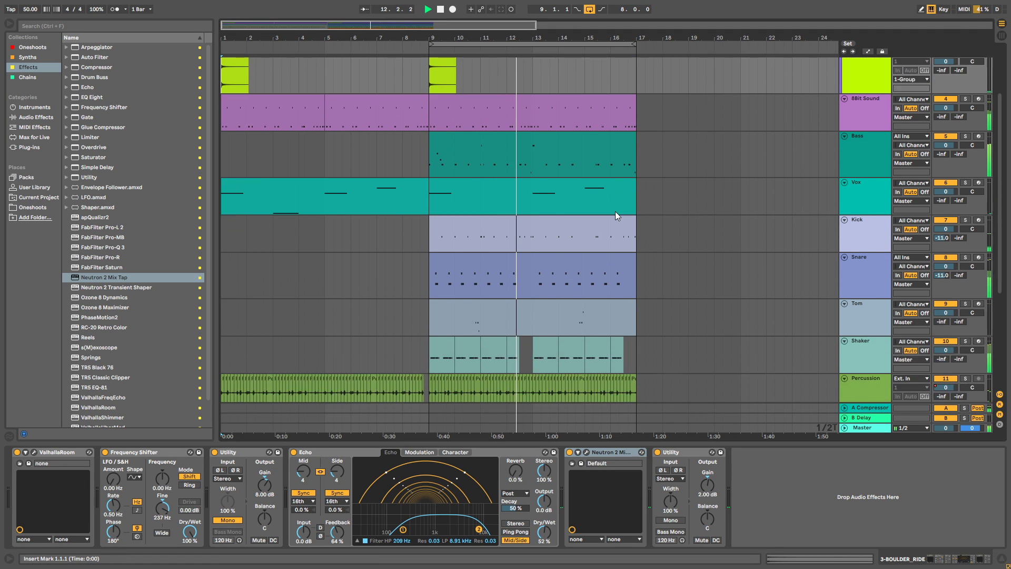
Open the drop's 8Bit Sound clip for note editing.
{"action": "scroll", "coordinate": [684, 185], "scroll_direction": "up", "scroll_amount": 3}
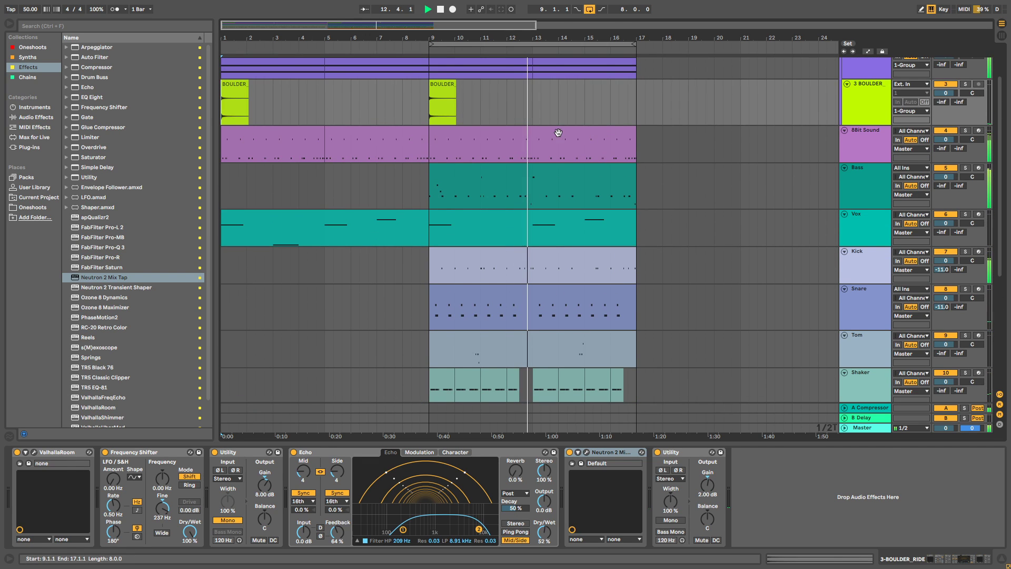
{"action": "left_click", "coordinate": [557, 134]}
{"action": "left_click_drag", "start_coordinate": [476, 429], "coordinate": [463, 169]}
{"action": "left_click", "coordinate": [461, 255]}
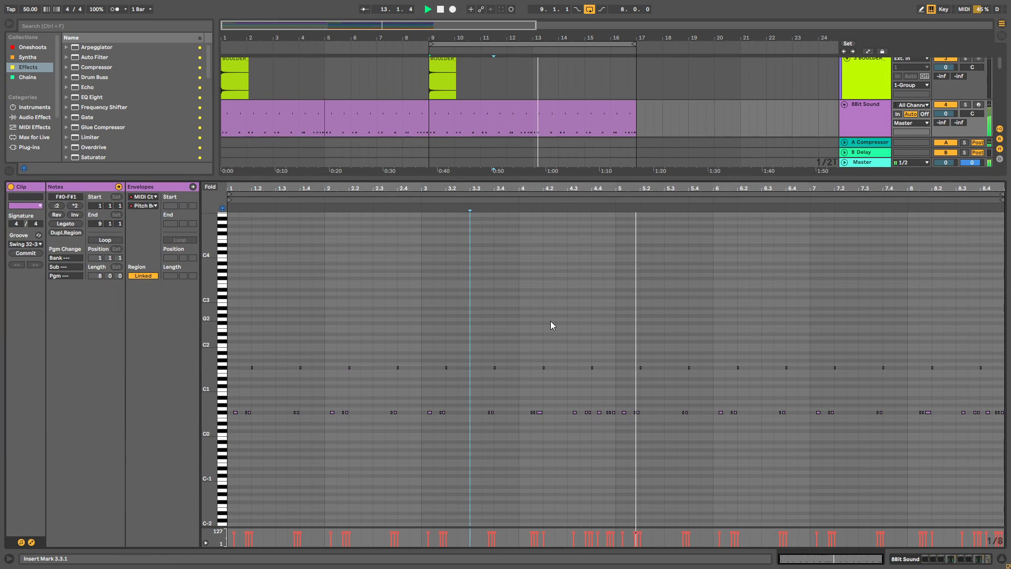
Lower bar 5's first F#1 note to velocity 63 and replace the bar's second F#1 note with a duplicate of it.
{"action": "left_click", "coordinate": [640, 367]}
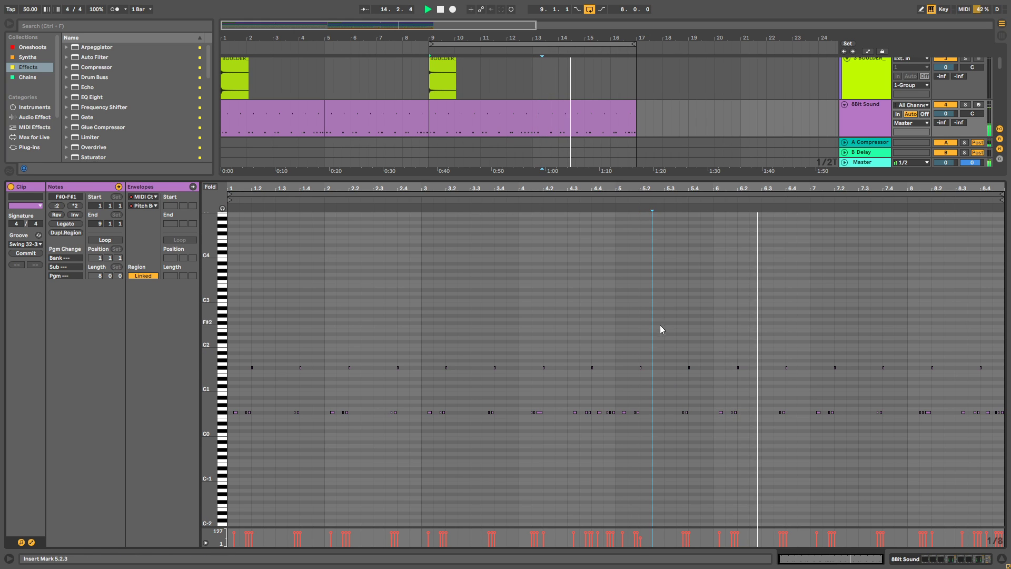
{"action": "left_click", "coordinate": [688, 367]}
{"action": "key", "text": "Delete"}
{"action": "left_click_drag", "start_coordinate": [660, 342], "coordinate": [615, 381]}
{"action": "key", "text": "ctrl+d"}
Replace the F#1 notes in bars 6 to 8 with duplicates of bar 5's velocity-63 pair.
{"action": "left_click", "coordinate": [702, 373]}
{"action": "left_click_drag", "start_coordinate": [713, 355], "coordinate": [932, 372]}
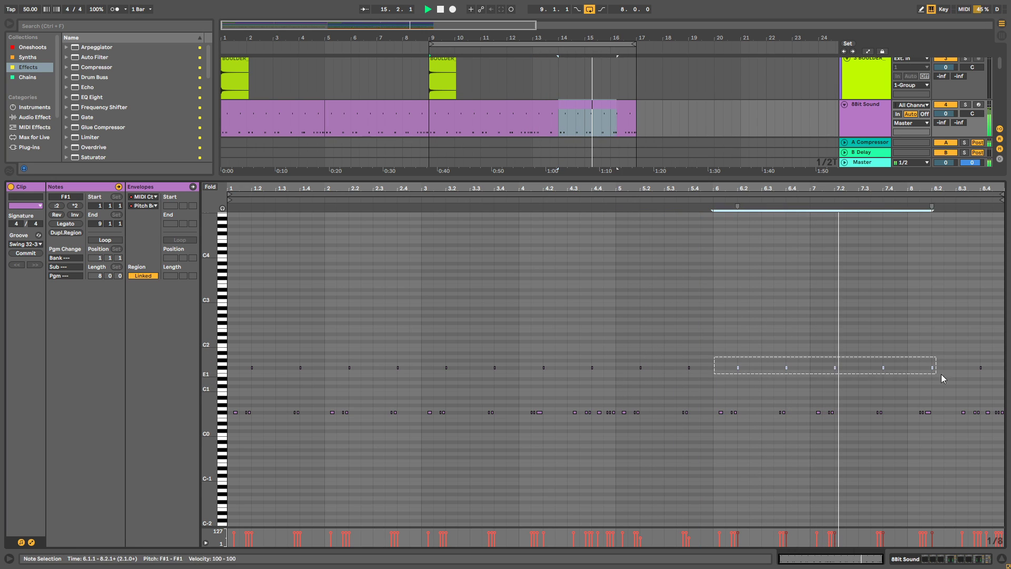
{"action": "left_click_drag", "start_coordinate": [712, 347], "coordinate": [613, 380]}
{"action": "key", "text": "ctrl+d"}
{"action": "key", "text": "ctrl+d"}
{"action": "key", "text": "ctrl+d"}
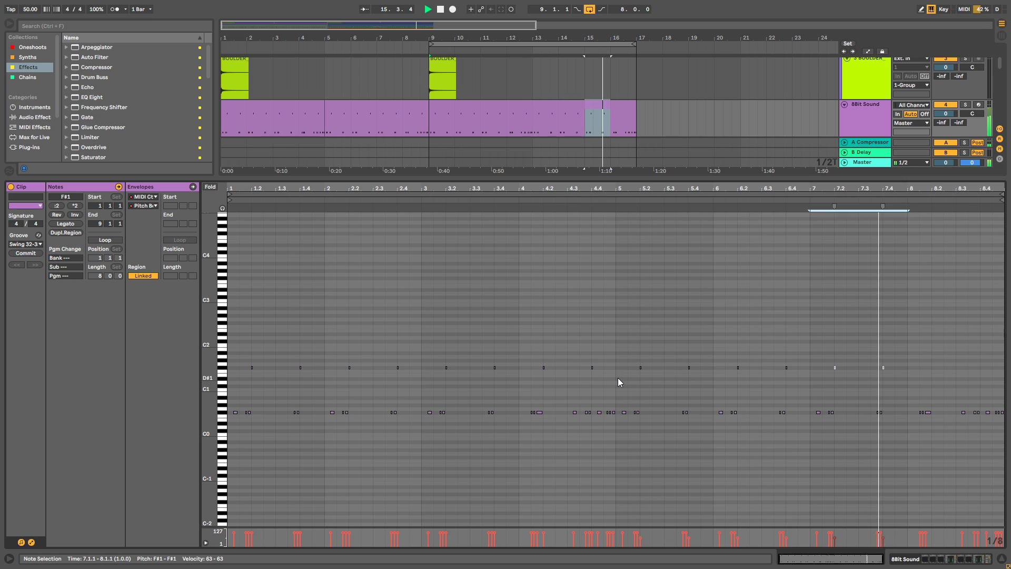
Replace the F#1 notes in the clip's first four bars with pasted copies of the velocity-63 notes.
{"action": "left_click_drag", "start_coordinate": [506, 334], "coordinate": [595, 377]}
{"action": "left_click", "coordinate": [233, 363]}
{"action": "key", "text": "Delete"}
{"action": "left_click", "coordinate": [570, 364]}
{"action": "left_click_drag", "start_coordinate": [519, 339], "coordinate": [789, 384]}
{"action": "left_click", "coordinate": [233, 371]}
{"action": "key", "text": "ctrl+v"}
{"action": "left_click", "coordinate": [399, 320]}
Copy the edited 8Bit Sound clip over the intro clip at bar 1 and delete the one in the drop.
{"action": "left_click", "coordinate": [486, 105]}
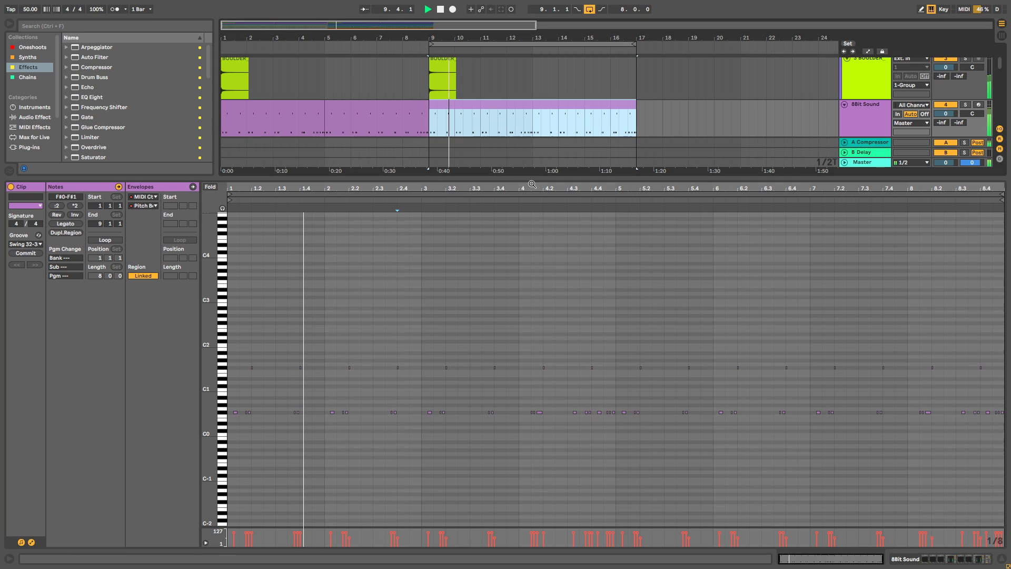
{"action": "key", "text": "ctrl+alt+l"}
{"action": "left_click", "coordinate": [276, 105]}
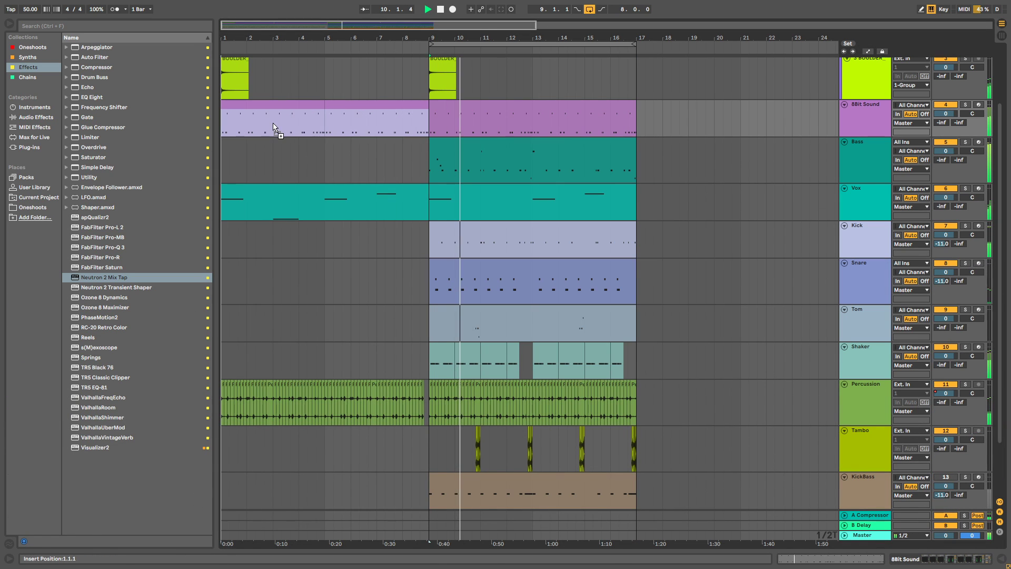
{"action": "left_click", "coordinate": [602, 119]}
{"action": "key", "text": "Delete"}
{"action": "left_click", "coordinate": [722, 132]}
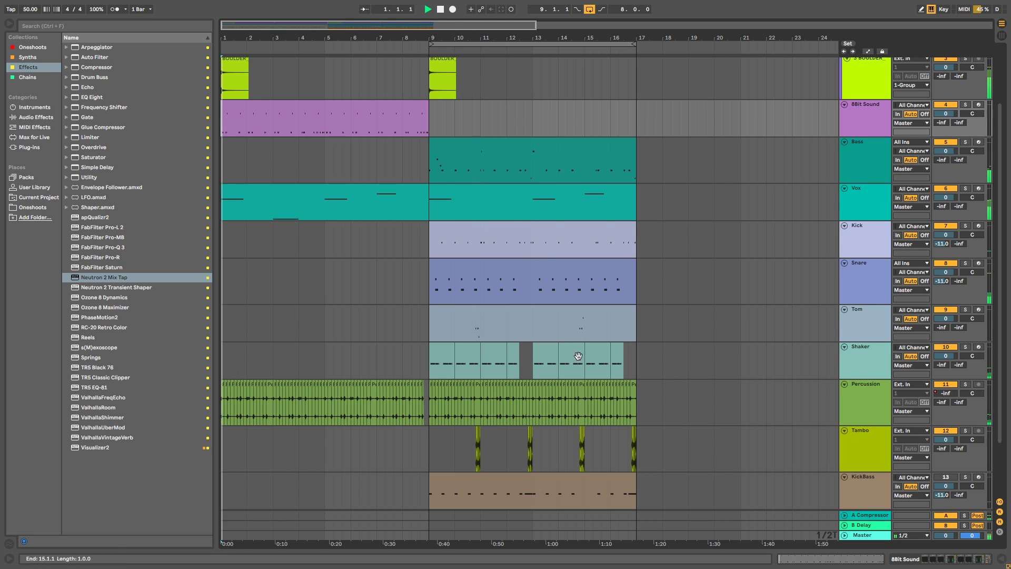
Add a very short fade-in to the BOULDER_RIDE clip at bar 1 and copy that clip over the one at bar 9.
{"action": "scroll", "coordinate": [578, 358], "scroll_direction": "down", "scroll_amount": 3}
{"action": "scroll", "coordinate": [529, 342], "scroll_direction": "up", "scroll_amount": 6}
{"action": "left_click_drag", "start_coordinate": [239, 34], "coordinate": [249, 40]}
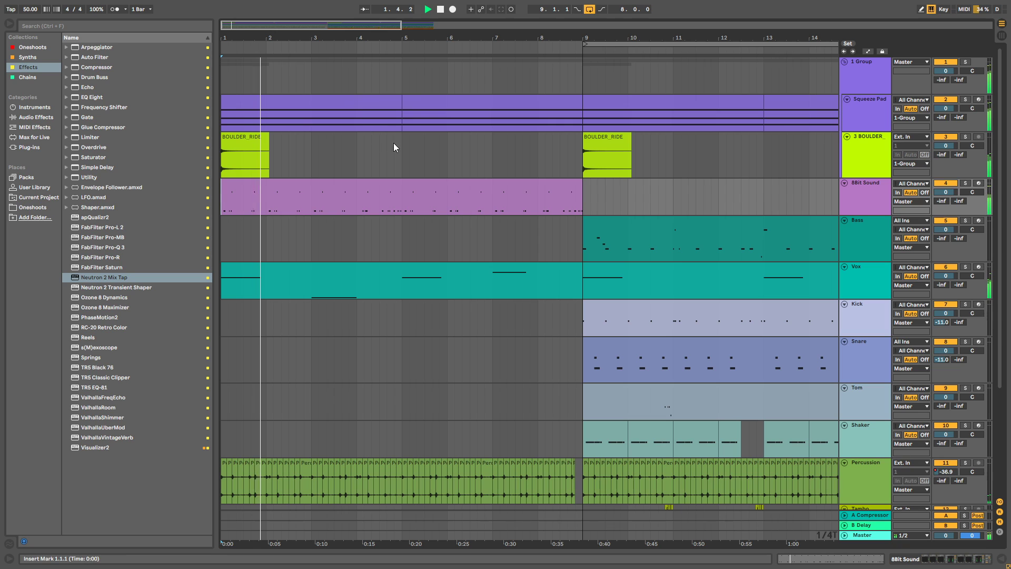
{"action": "double_click", "coordinate": [880, 152]}
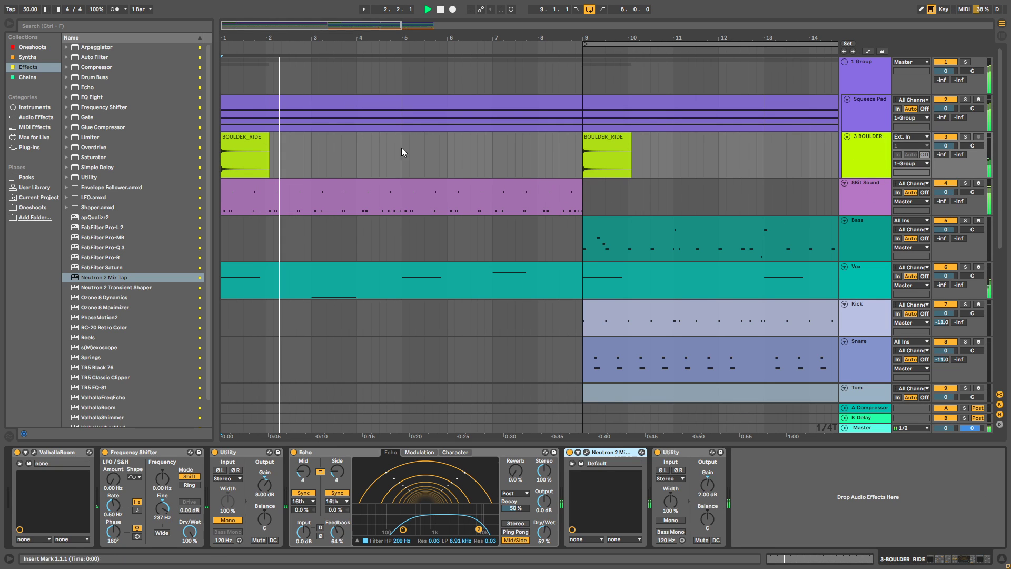
{"action": "left_click_drag", "start_coordinate": [239, 42], "coordinate": [239, 158]}
{"action": "left_click", "coordinate": [222, 139]}
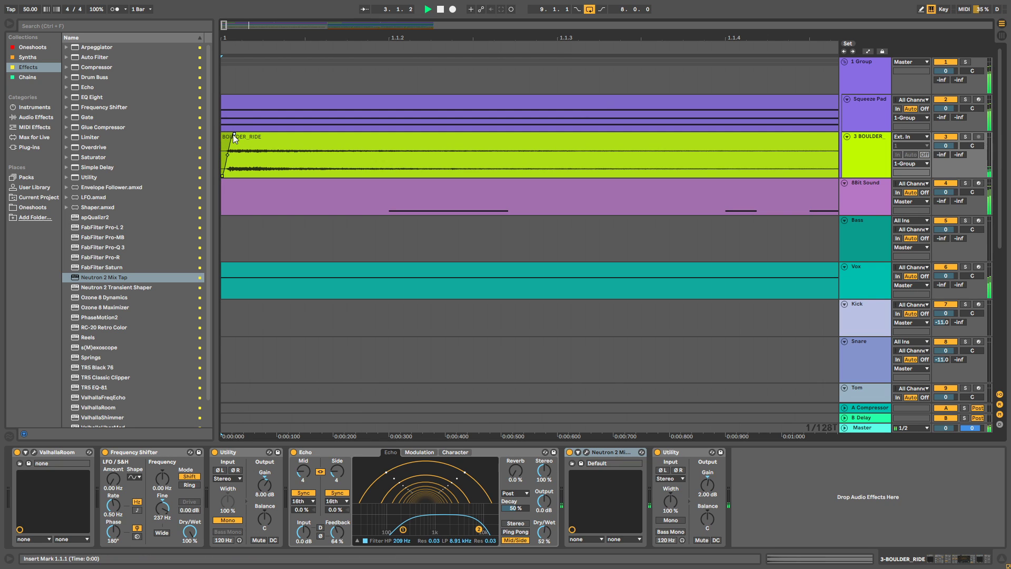
{"action": "left_click_drag", "start_coordinate": [227, 33], "coordinate": [227, 2]}
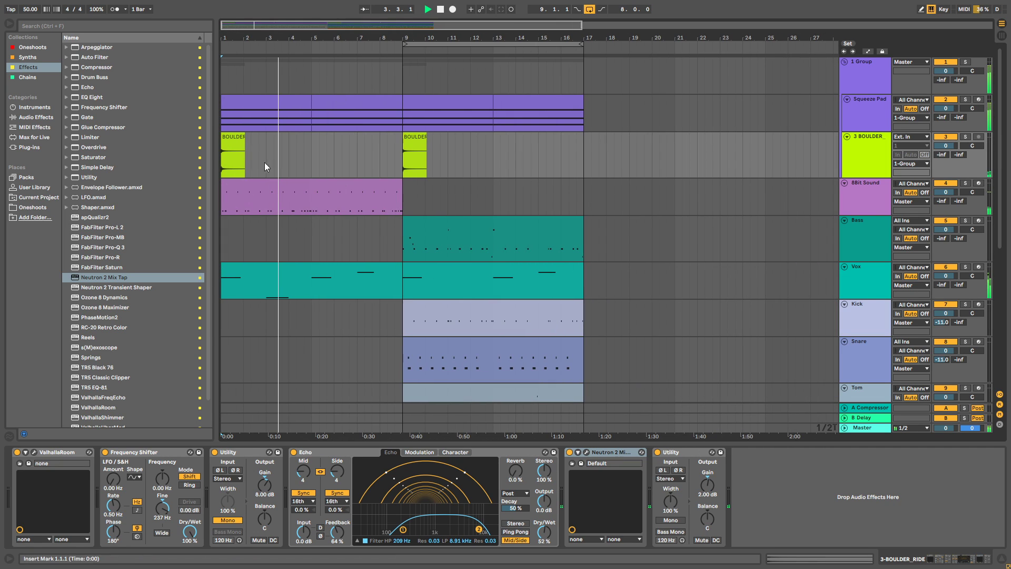
{"action": "left_click_drag", "start_coordinate": [232, 144], "coordinate": [415, 160], "text": "ctrl"}
{"action": "left_click", "coordinate": [455, 160]}
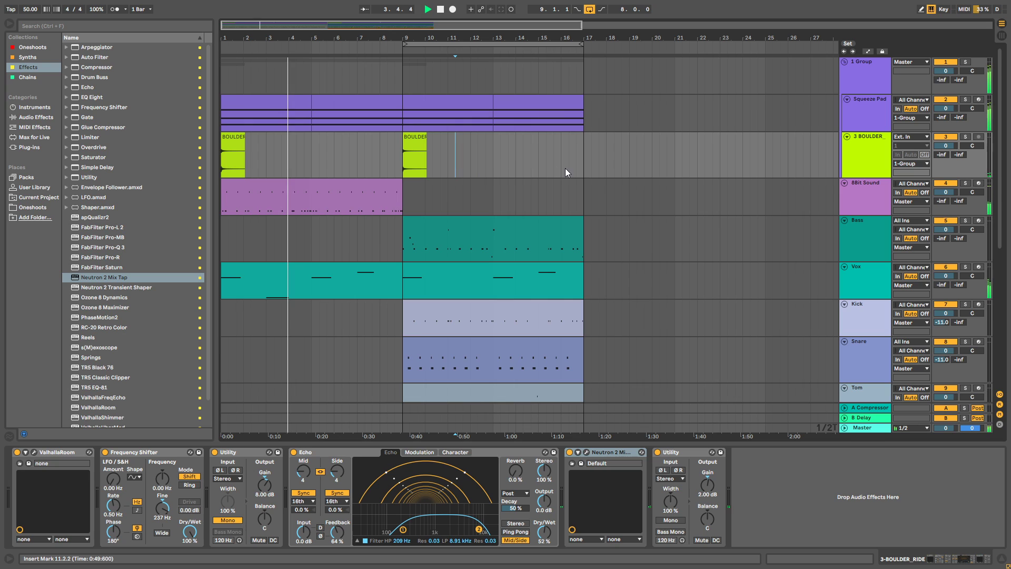
{"action": "scroll", "coordinate": [560, 171], "scroll_direction": "down", "scroll_amount": 3}
{"action": "scroll", "coordinate": [560, 172], "scroll_direction": "down", "scroll_amount": 7}
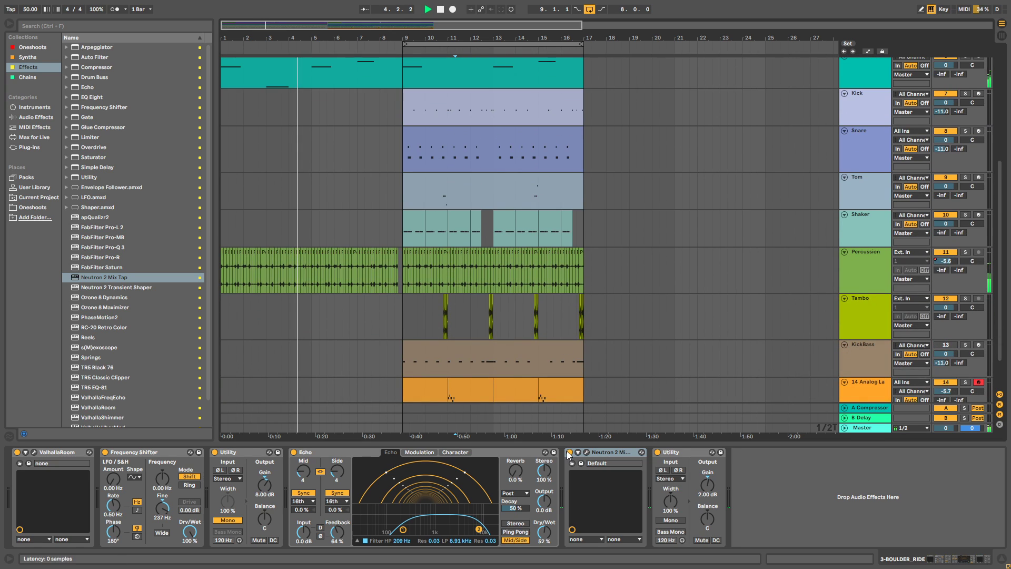
Rename the BOULDER_RIDE audio track as Crash and recolour it the same periwinkle blue as the Snare track.
{"action": "left_click_drag", "start_coordinate": [559, 443], "coordinate": [558, 505]}
{"action": "scroll", "coordinate": [542, 228], "scroll_direction": "up", "scroll_amount": 4}
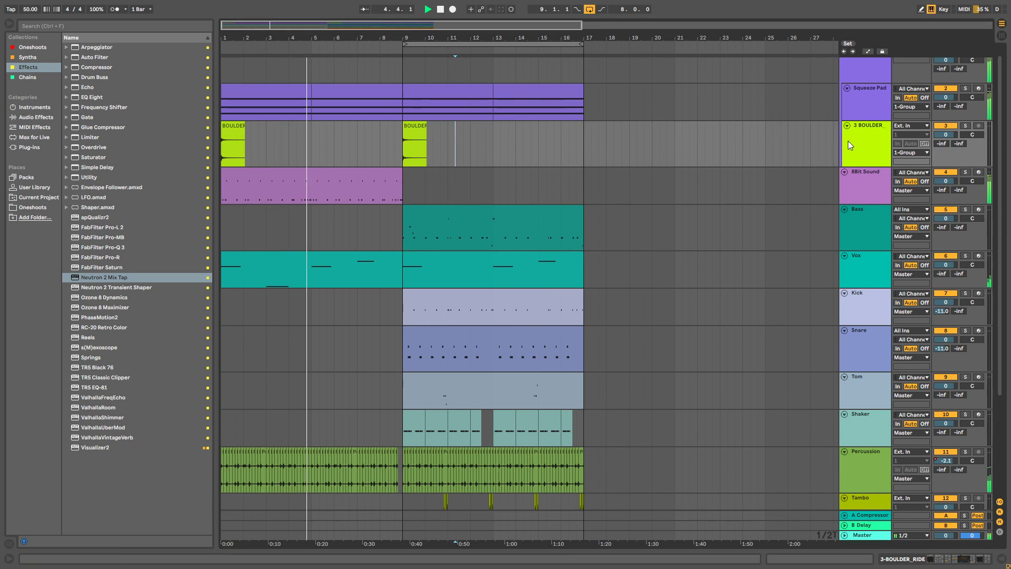
{"action": "right_click", "coordinate": [873, 140]}
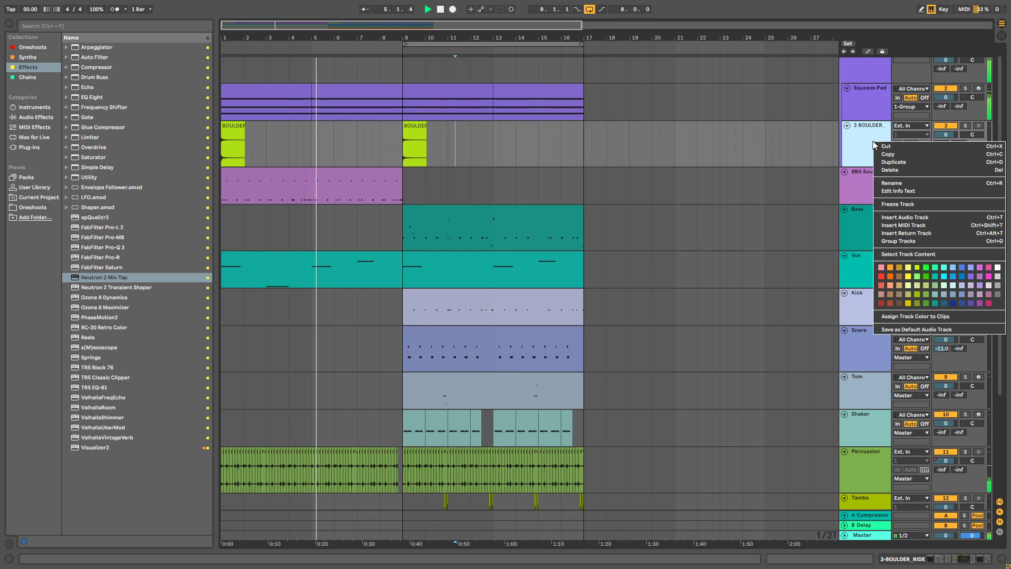
{"action": "left_click", "coordinate": [896, 182]}
{"action": "type", "text": "Crash"}
{"action": "key", "text": "Return"}
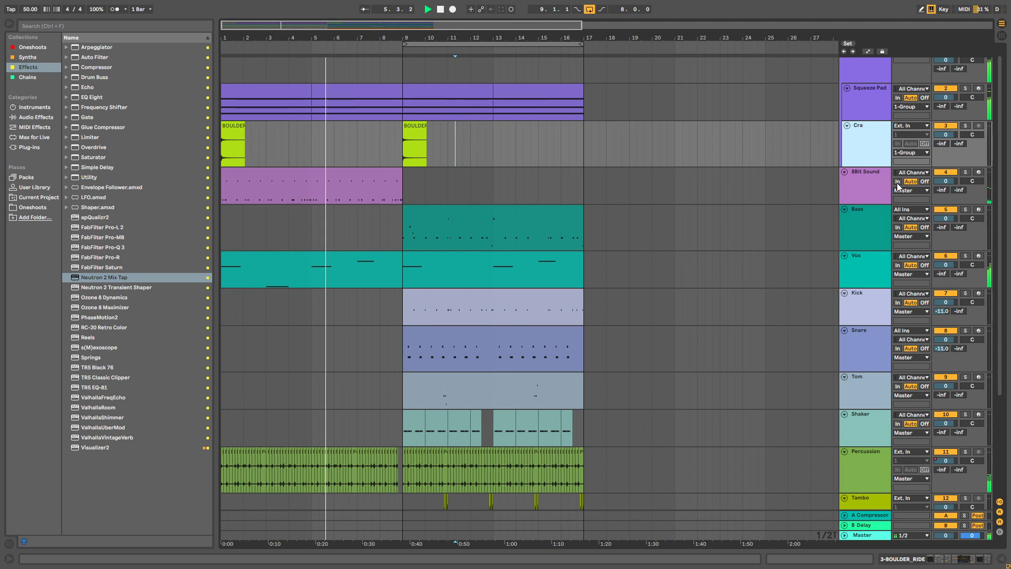
{"action": "right_click", "coordinate": [867, 154]}
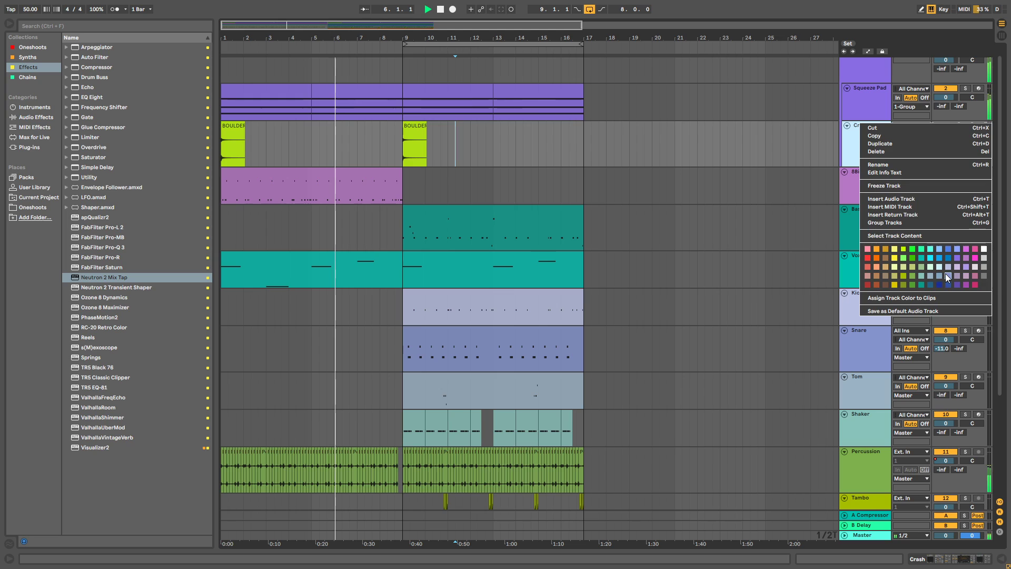
{"action": "left_click", "coordinate": [945, 273]}
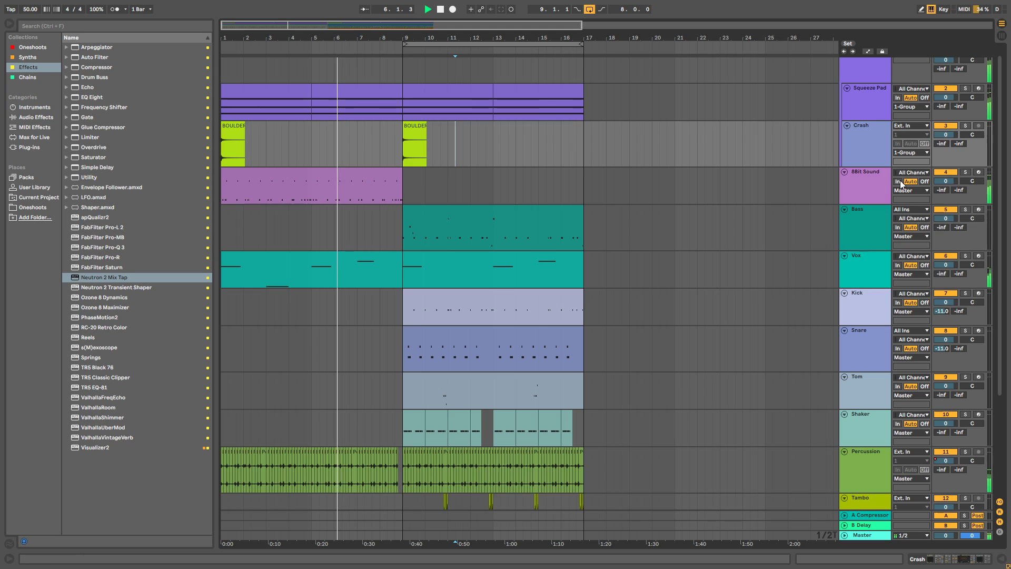
Move the Crash track out of the group to directly below the Tambo track.
{"action": "left_click", "coordinate": [877, 149]}
{"action": "scroll", "coordinate": [869, 316], "scroll_direction": "down", "scroll_amount": 5}
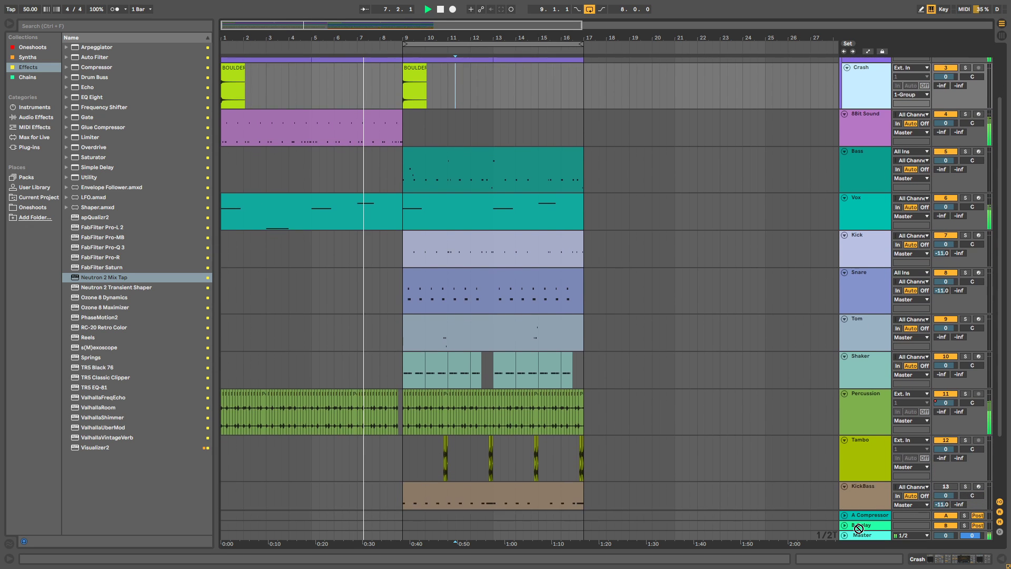
{"action": "scroll", "coordinate": [866, 473], "scroll_direction": "down", "scroll_amount": 2}
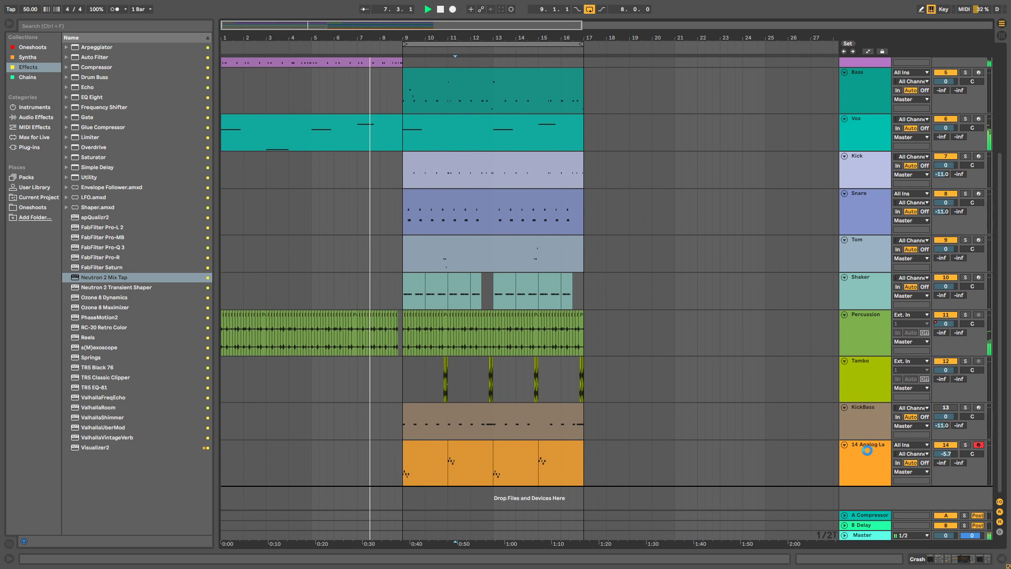
{"action": "left_click_drag", "start_coordinate": [870, 446], "coordinate": [873, 368]}
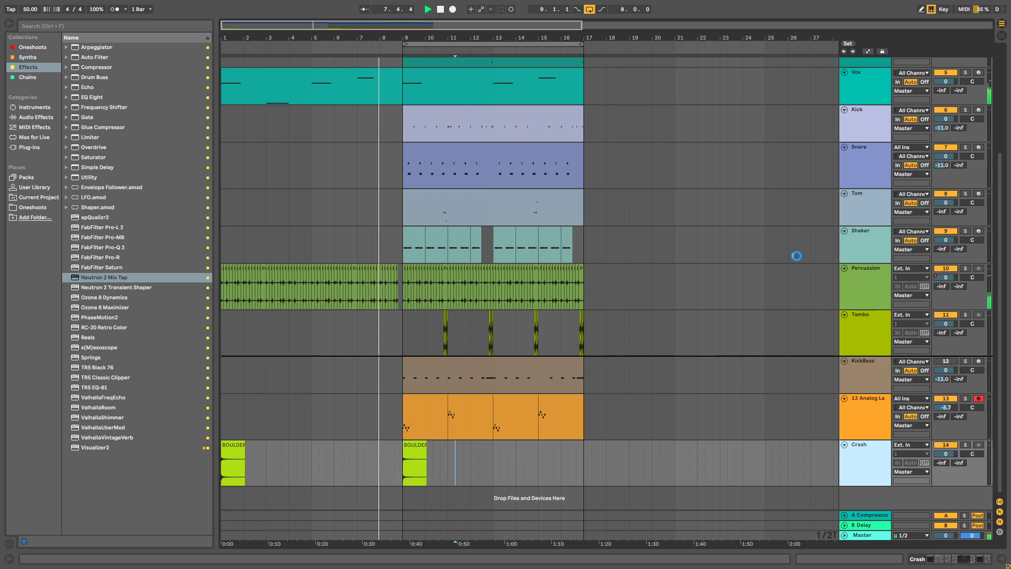
{"action": "key", "text": "ctrl+z"}
{"action": "scroll", "coordinate": [770, 340], "scroll_direction": "up", "scroll_amount": 7}
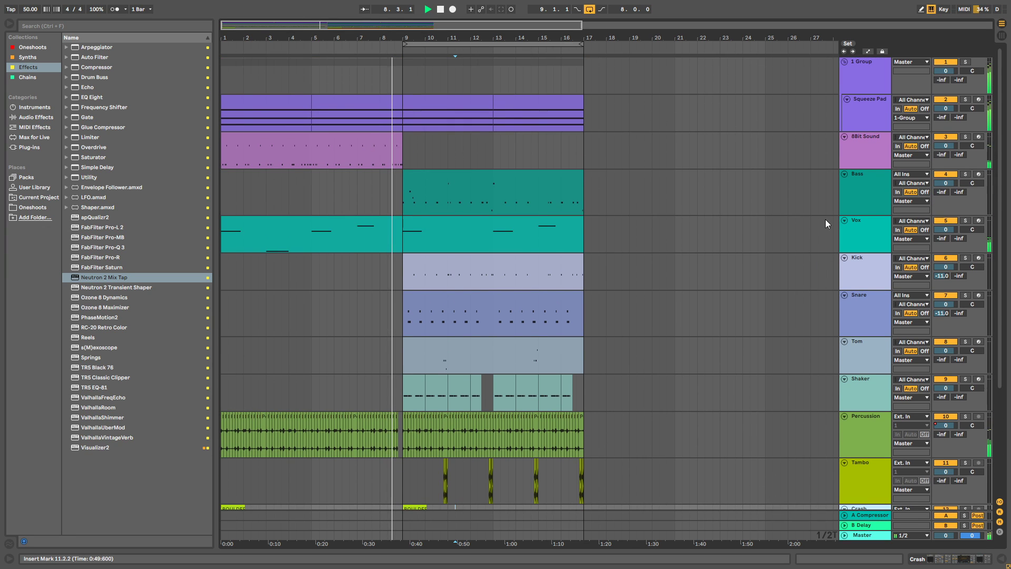
Move the Analog Lab track above the KickBass track and deactivate it.
{"action": "scroll", "coordinate": [826, 203], "scroll_direction": "down", "scroll_amount": 6}
{"action": "left_click_drag", "start_coordinate": [869, 445], "coordinate": [868, 403]}
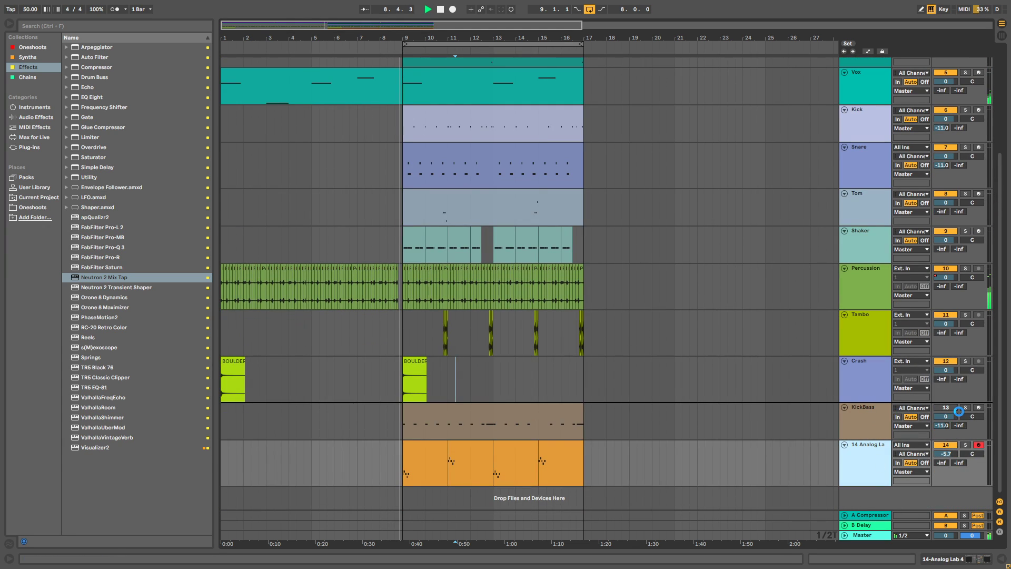
{"action": "left_click", "coordinate": [947, 409]}
{"action": "scroll", "coordinate": [715, 292], "scroll_direction": "up", "scroll_amount": 6}
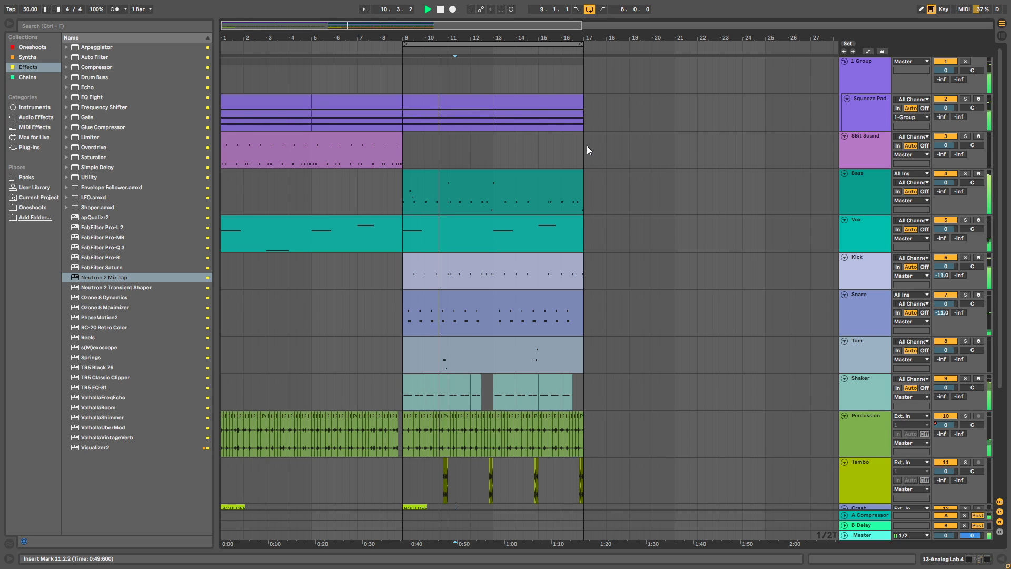
{"action": "scroll", "coordinate": [585, 178], "scroll_direction": "down", "scroll_amount": 4}
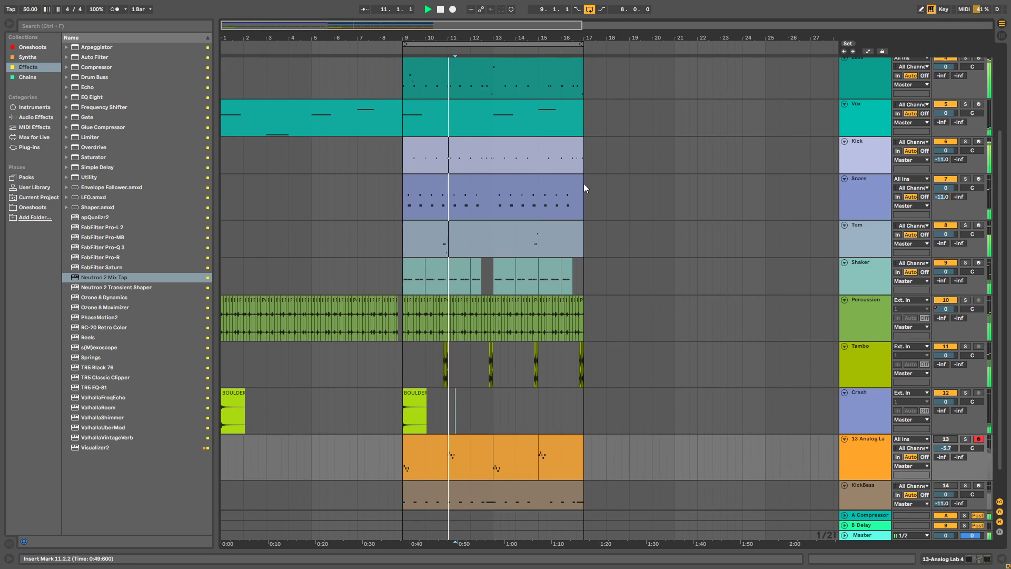
{"action": "scroll", "coordinate": [583, 184], "scroll_direction": "down", "scroll_amount": 1}
{"action": "left_click", "coordinate": [46, 77]}
{"action": "left_click", "coordinate": [45, 67]}
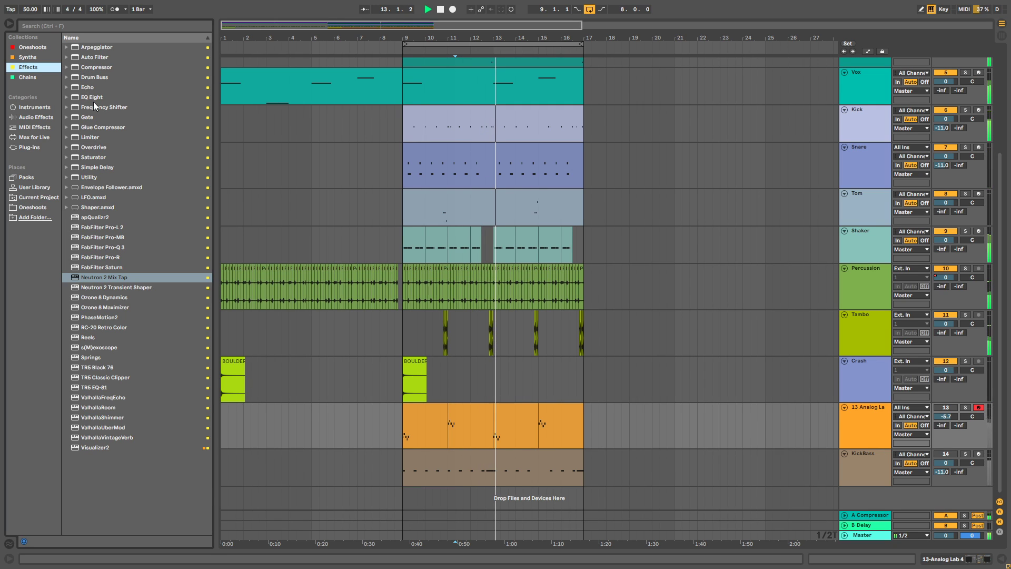
{"action": "scroll", "coordinate": [510, 255], "scroll_direction": "up", "scroll_amount": 5}
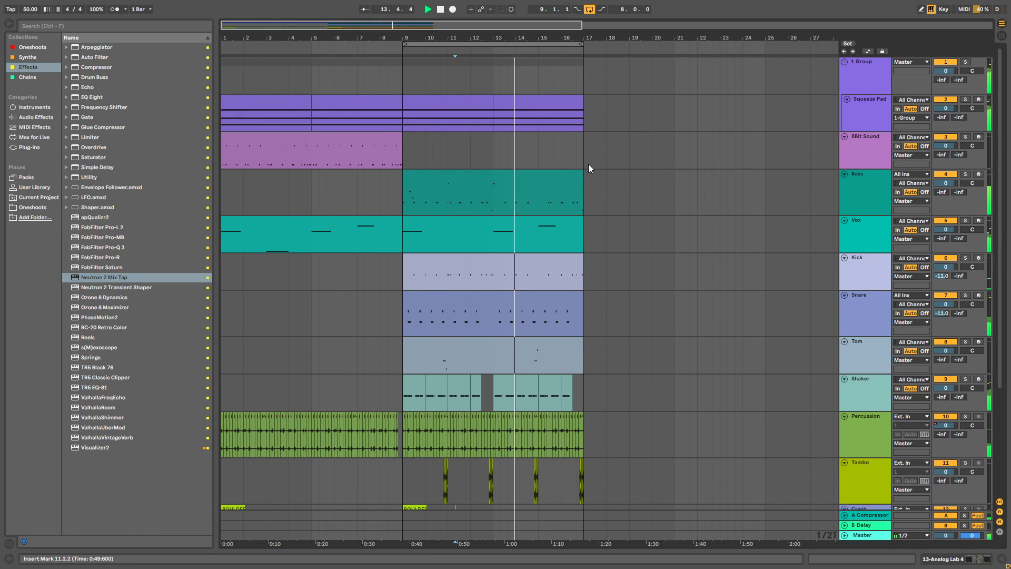
{"action": "scroll", "coordinate": [582, 142], "scroll_direction": "down", "scroll_amount": 5}
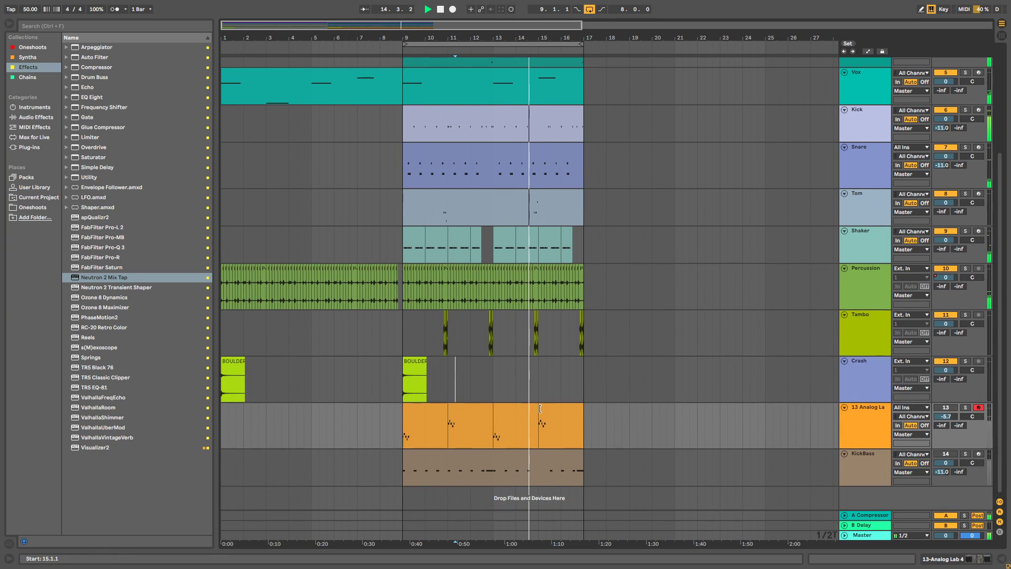
Shift the Analog Lab clips to bars 17–25 and duplicate the bar 9–17 clips of the Bass through Crash tracks into bars 17–25.
{"action": "left_click", "coordinate": [560, 410]}
{"action": "left_click", "coordinate": [413, 411], "text": "shift"}
{"action": "left_click_drag", "start_coordinate": [426, 410], "coordinate": [402, 121]}
{"action": "scroll", "coordinate": [587, 400], "scroll_direction": "up", "scroll_amount": 3}
{"action": "key", "text": "ctrl+d"}
{"action": "scroll", "coordinate": [592, 127], "scroll_direction": "up", "scroll_amount": 3}
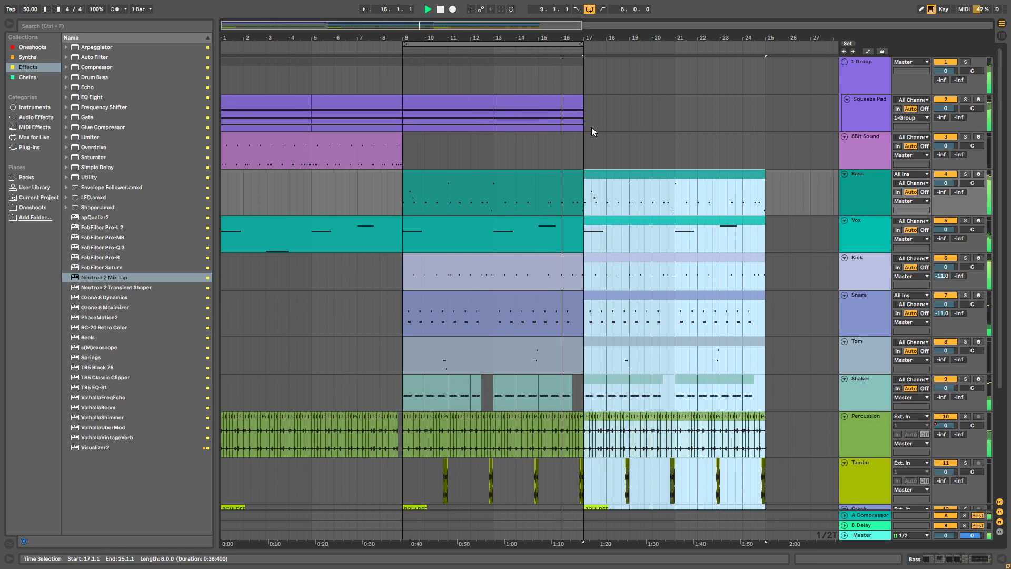
Extend the arrangement loop from bar 9 to bar 25 for a 16-bar length.
{"action": "left_click", "coordinate": [591, 123]}
{"action": "left_click_drag", "start_coordinate": [582, 45], "coordinate": [765, 65]}
{"action": "scroll", "coordinate": [696, 240], "scroll_direction": "down", "scroll_amount": 5}
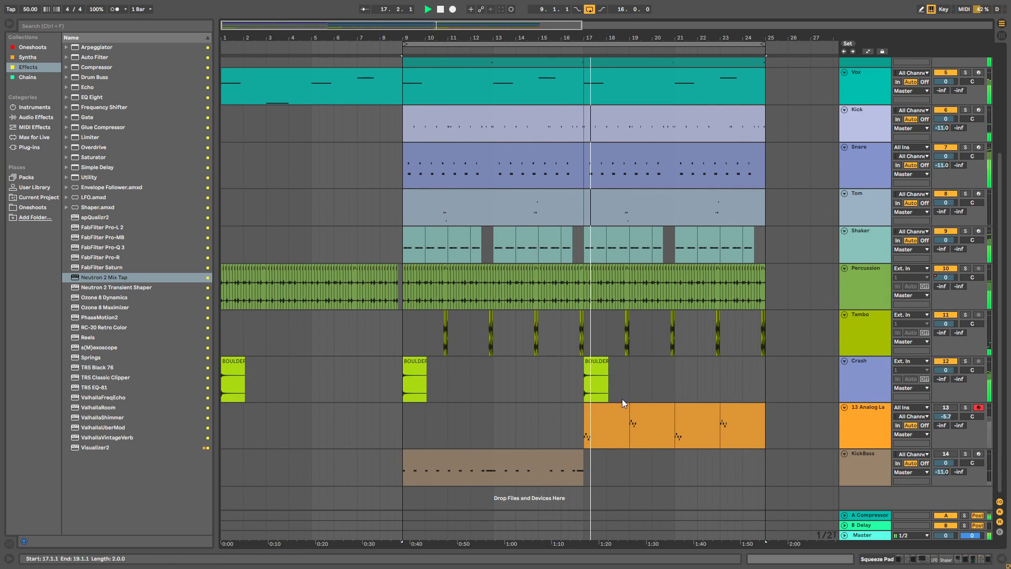
Place the insert marker at bar 17 on the Squeeze Pad track and look over the clips on all tracks up to bar 25.
{"action": "scroll", "coordinate": [647, 324], "scroll_direction": "up", "scroll_amount": 5}
{"action": "left_click", "coordinate": [586, 109]}
{"action": "left_click_drag", "start_coordinate": [582, 38], "coordinate": [572, 99]}
{"action": "left_click", "coordinate": [587, 111]}
{"action": "scroll", "coordinate": [607, 188], "scroll_direction": "down", "scroll_amount": 3}
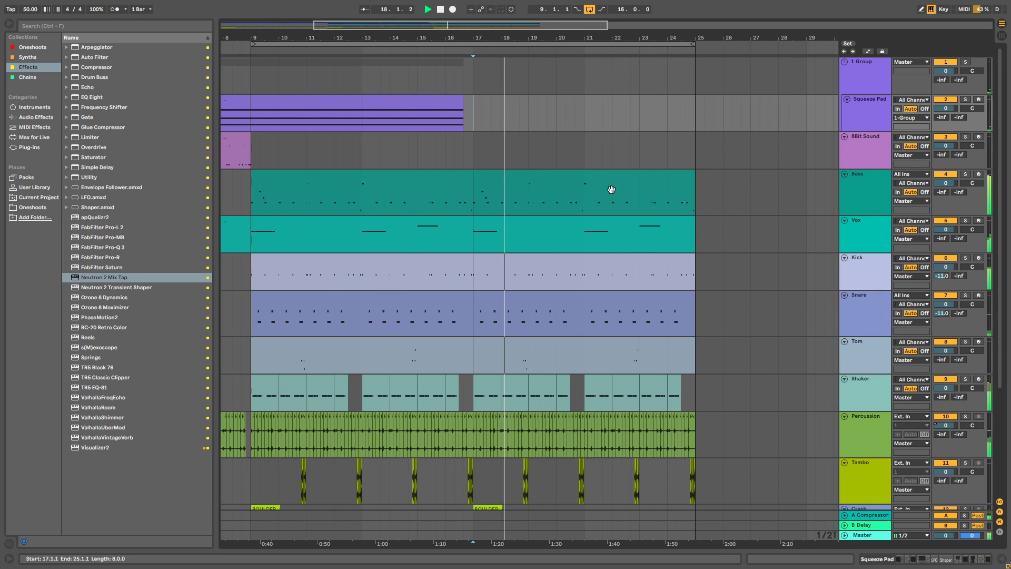
{"action": "scroll", "coordinate": [606, 187], "scroll_direction": "down", "scroll_amount": 5}
{"action": "scroll", "coordinate": [607, 189], "scroll_direction": "up", "scroll_amount": 3}
{"action": "scroll", "coordinate": [617, 203], "scroll_direction": "down", "scroll_amount": 3}
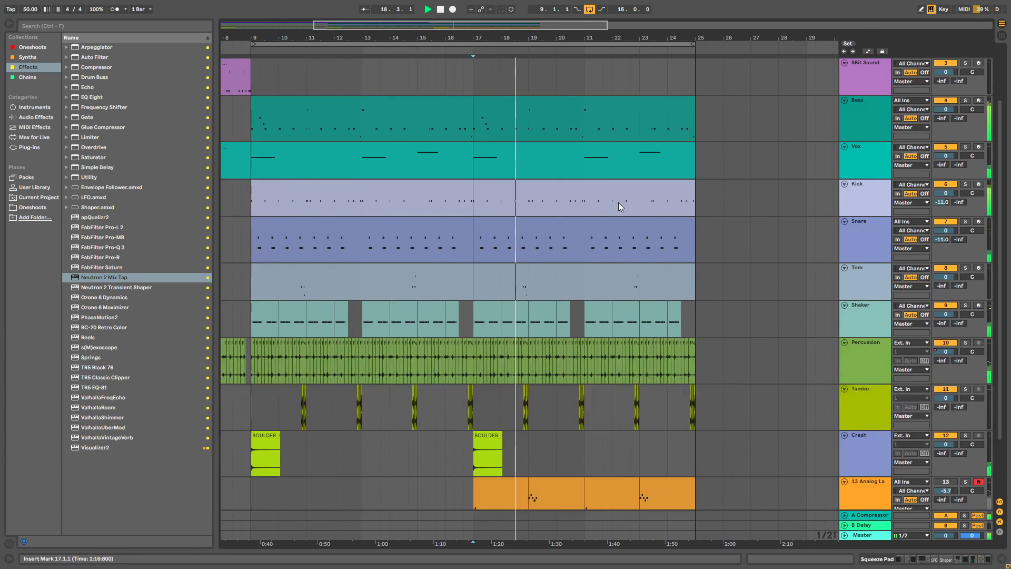
{"action": "scroll", "coordinate": [737, 216], "scroll_direction": "up", "scroll_amount": 2}
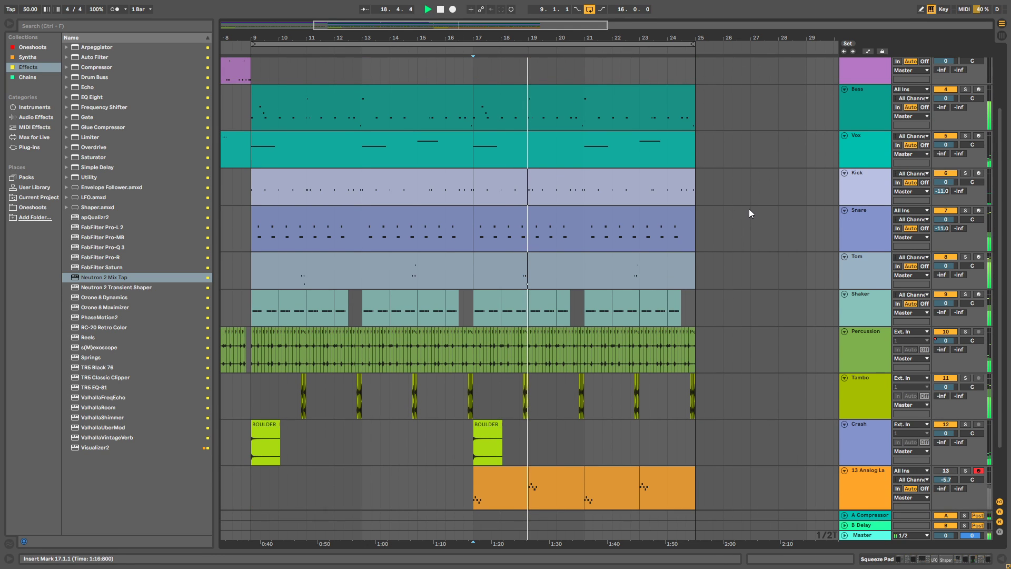
Retune the Tom track's last apQualizr2 with a shallower low cut, the second band bypassed and a 2.17 dB peak at 777 Hz.
{"action": "double_click", "coordinate": [845, 276]}
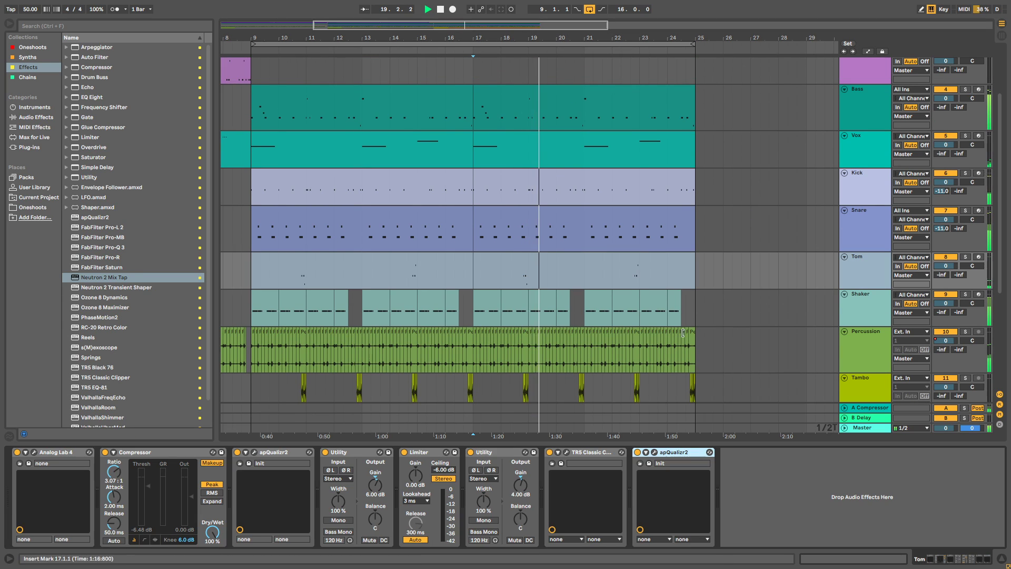
{"action": "left_click", "coordinate": [654, 452]}
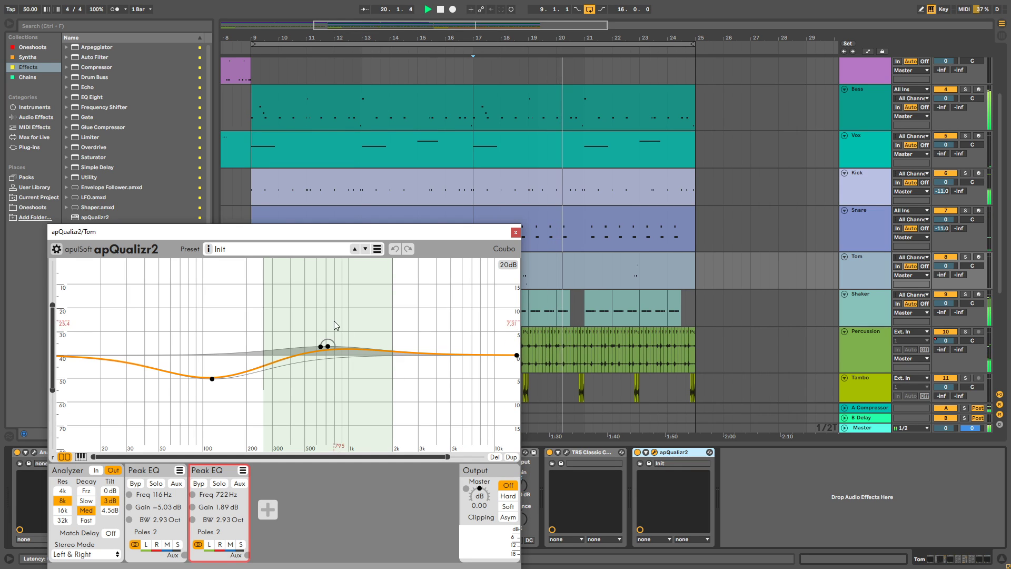
{"action": "left_click_drag", "start_coordinate": [222, 376], "coordinate": [221, 358]}
{"action": "double_click", "coordinate": [349, 348]}
{"action": "scroll", "coordinate": [349, 347], "scroll_direction": "up", "scroll_amount": 3}
{"action": "left_click_drag", "start_coordinate": [348, 347], "coordinate": [332, 344]}
{"action": "left_click", "coordinate": [516, 232]}
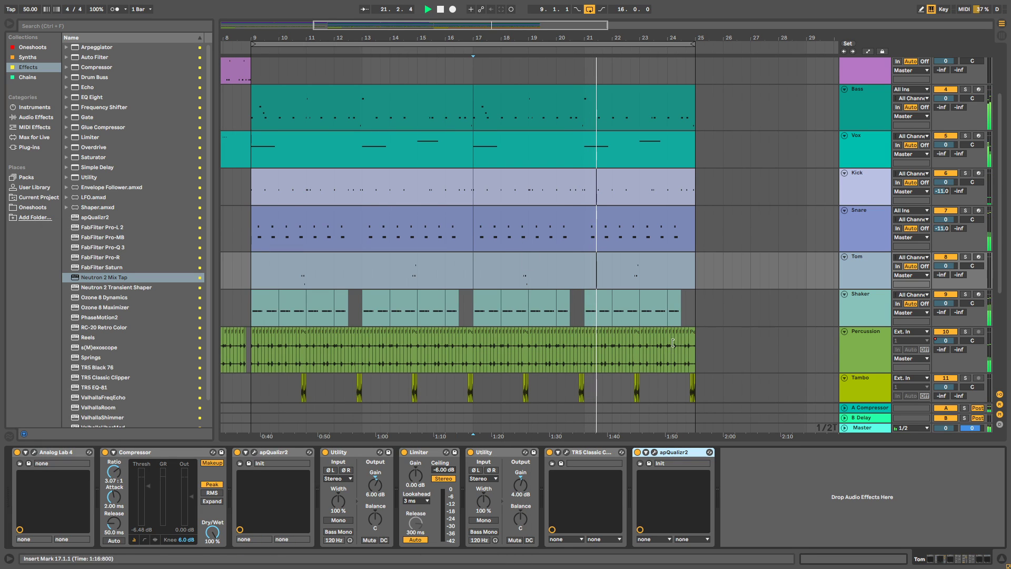
Add a Frequency Shifter to the Tom track between Analog Lab 4 and the Compressor, with Fine at 4.85 Hz.
{"action": "scroll", "coordinate": [648, 263], "scroll_direction": "down", "scroll_amount": 4}
{"action": "scroll", "coordinate": [656, 252], "scroll_direction": "up", "scroll_amount": 1}
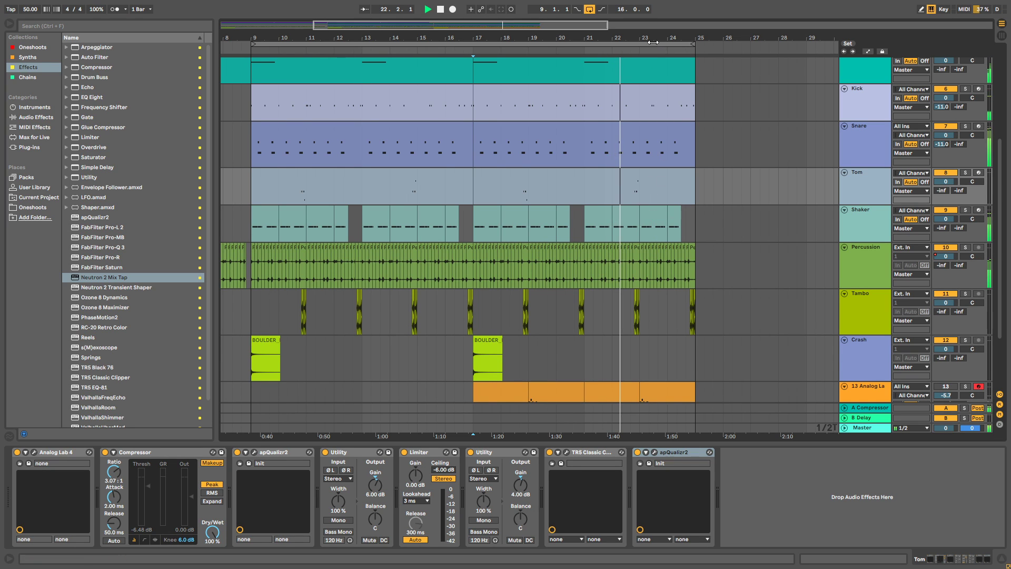
{"action": "scroll", "coordinate": [639, 69], "scroll_direction": "up", "scroll_amount": 3}
{"action": "scroll", "coordinate": [640, 69], "scroll_direction": "up", "scroll_amount": 2}
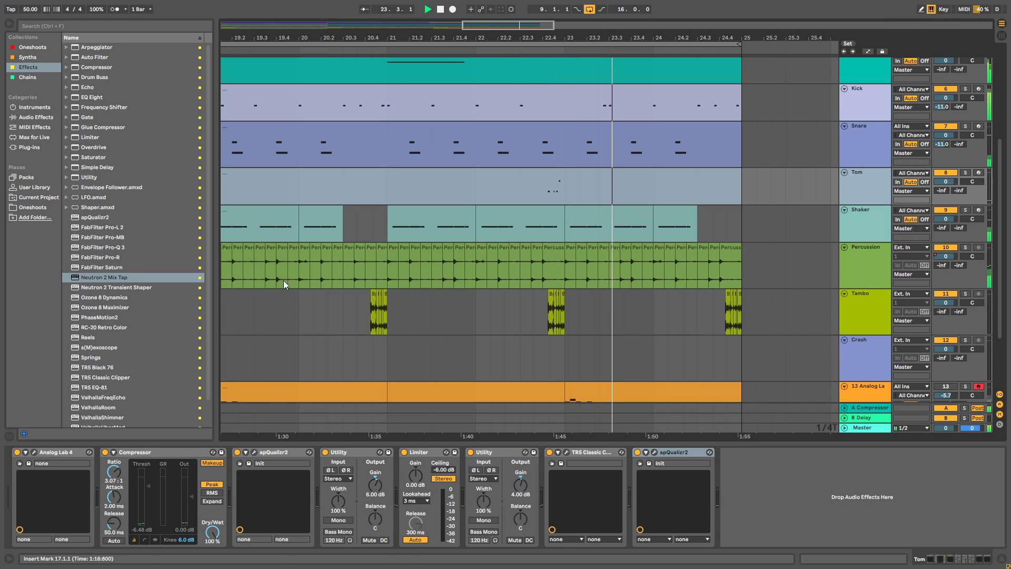
{"action": "left_click_drag", "start_coordinate": [129, 187], "coordinate": [134, 189]}
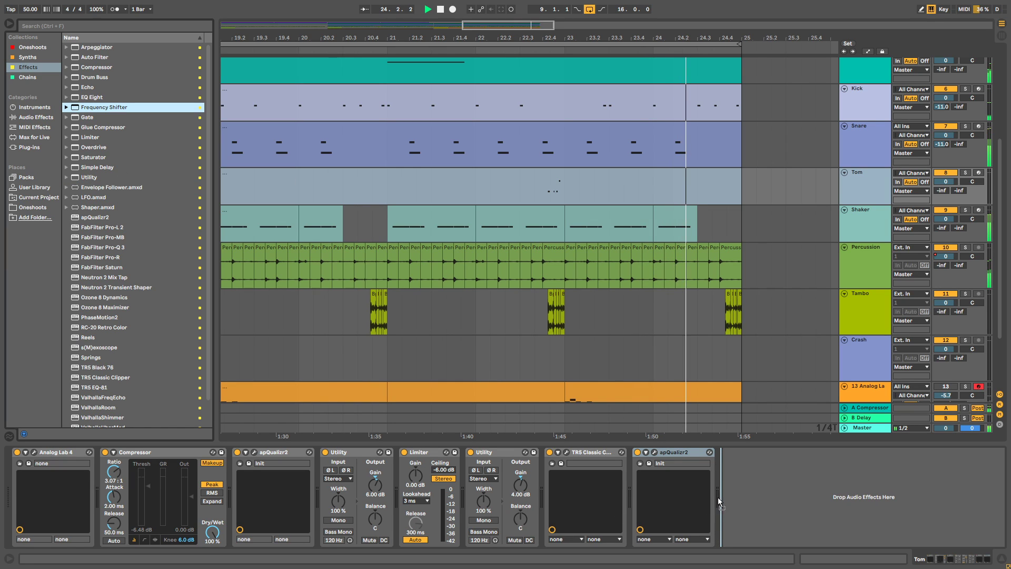
{"action": "key", "text": "Return"}
{"action": "mouse_move", "coordinate": [199, 480]}
{"action": "left_mouse_down"}
{"action": "mouse_move", "coordinate": [138, 479]}
{"action": "mouse_move", "coordinate": [161, 508]}
{"action": "left_mouse_up"}
Solo the Tom track and audition its fill repeatedly from about 22.4.3.
{"action": "left_click", "coordinate": [551, 195]}
{"action": "key", "text": "space"}
{"action": "left_click", "coordinate": [964, 172]}
{"action": "key", "text": "space"}
{"action": "key", "text": "space"}
{"action": "key", "text": "space"}
{"action": "key", "text": "space"}
{"action": "key", "text": "space"}
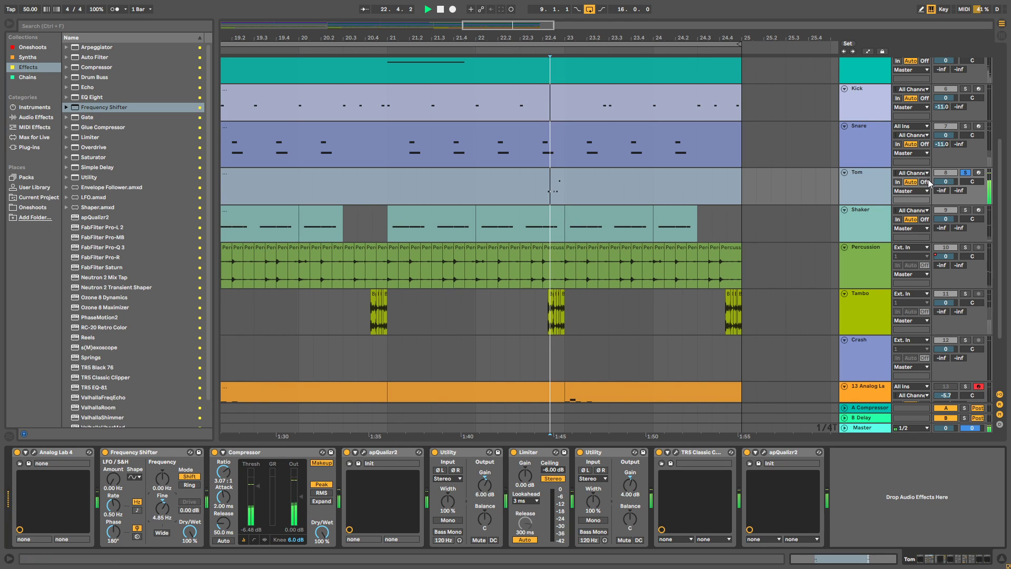
Cut the low peak band of the Tom's last apQualizr2 to −13.8 dB at 126 Hz with a 4.34-octave bandwidth.
{"action": "left_click", "coordinate": [763, 453]}
{"action": "mouse_move", "coordinate": [211, 357]}
{"action": "left_mouse_down"}
{"action": "mouse_move", "coordinate": [199, 430]}
{"action": "mouse_move", "coordinate": [217, 416]}
{"action": "left_mouse_up"}
{"action": "key", "text": "space"}
{"action": "scroll", "coordinate": [200, 429], "scroll_direction": "up", "scroll_amount": 5}
{"action": "key", "text": "space"}
{"action": "key", "text": "space"}
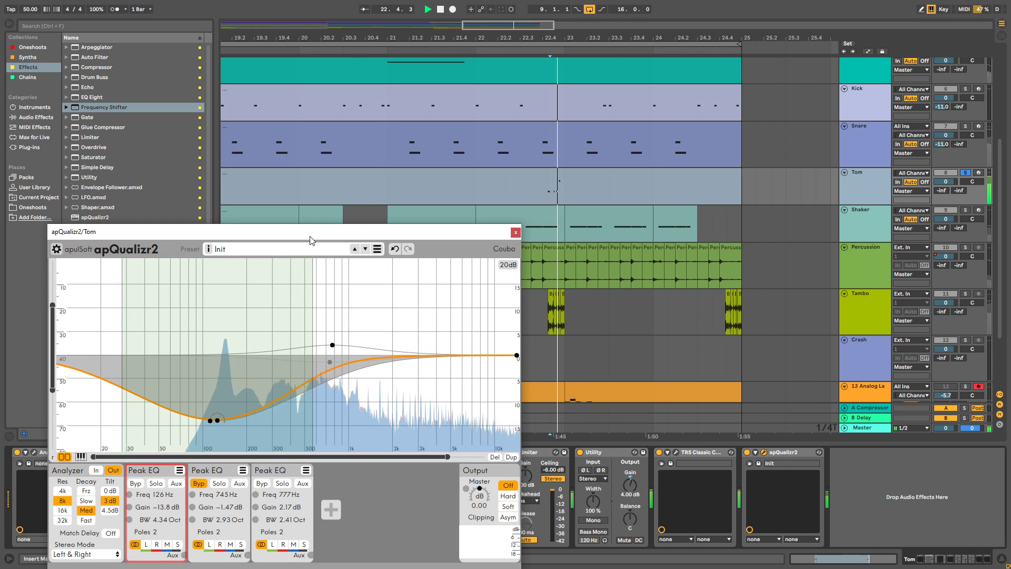
{"action": "left_click_drag", "start_coordinate": [309, 233], "coordinate": [533, 127]}
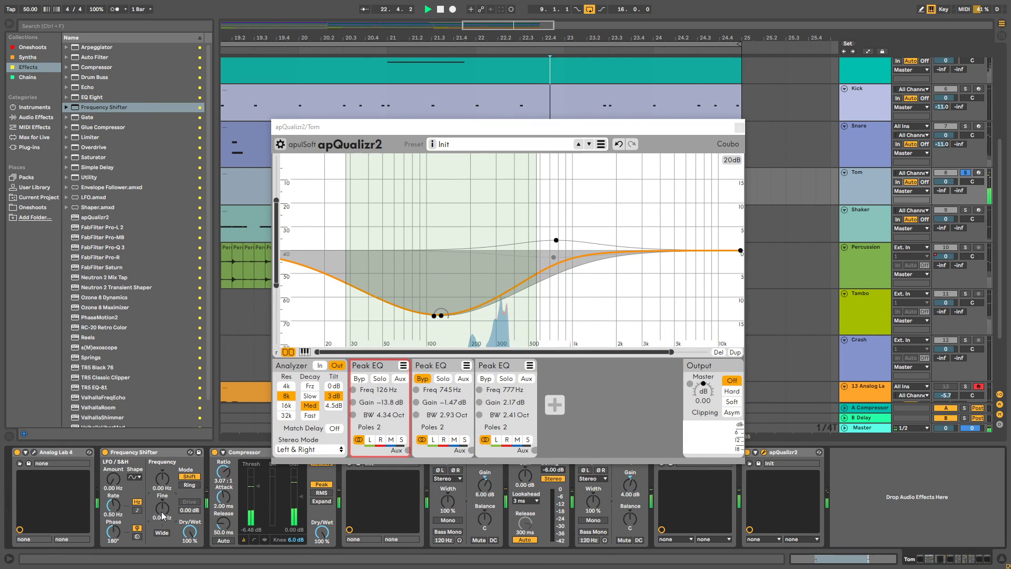
Reset the Frequency Shifter's Fine frequency to 0 Hz and audition the Tom fill.
{"action": "left_click_drag", "start_coordinate": [162, 506], "coordinate": [165, 515]}
{"action": "key", "text": "space"}
{"action": "key", "text": "space"}
{"action": "key", "text": "space"}
{"action": "key", "text": "space"}
{"action": "double_click", "coordinate": [163, 508]}
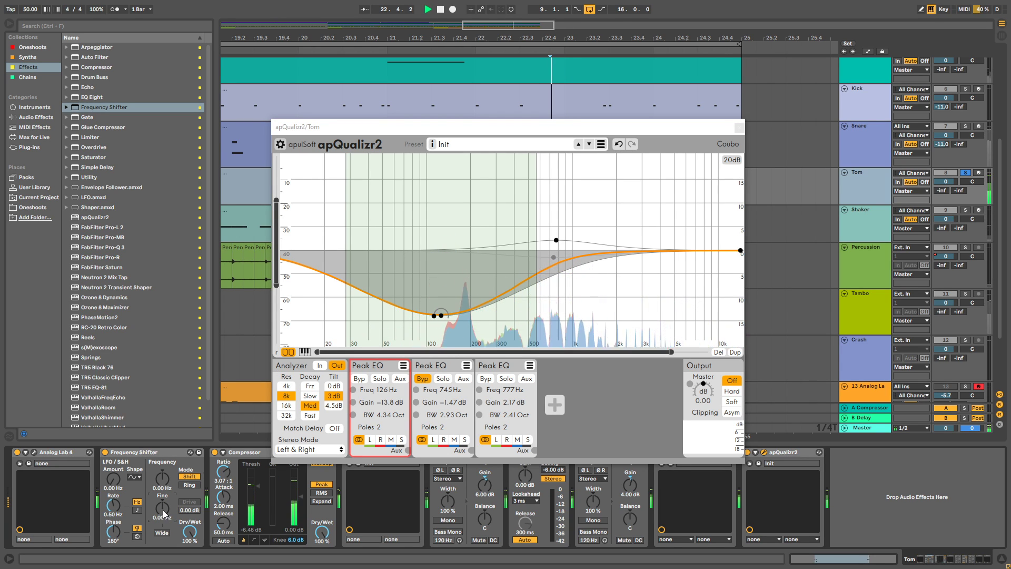
Try the Frequency Shifter's Ring mode on the Tom fill, auditioning it with Frequency at 46.4 Hz.
{"action": "left_click", "coordinate": [189, 484]}
{"action": "key", "text": "space"}
{"action": "key", "text": "space"}
{"action": "key", "text": "space"}
{"action": "key", "text": "space"}
{"action": "left_click_drag", "start_coordinate": [162, 479], "coordinate": [162, 518]}
{"action": "key", "text": "space"}
{"action": "key", "text": "space"}
{"action": "key", "text": "space"}
{"action": "key", "text": "space"}
{"action": "key", "text": "space"}
{"action": "key", "text": "space"}
{"action": "key", "text": "space"}
{"action": "key", "text": "space"}
{"action": "key", "text": "space"}
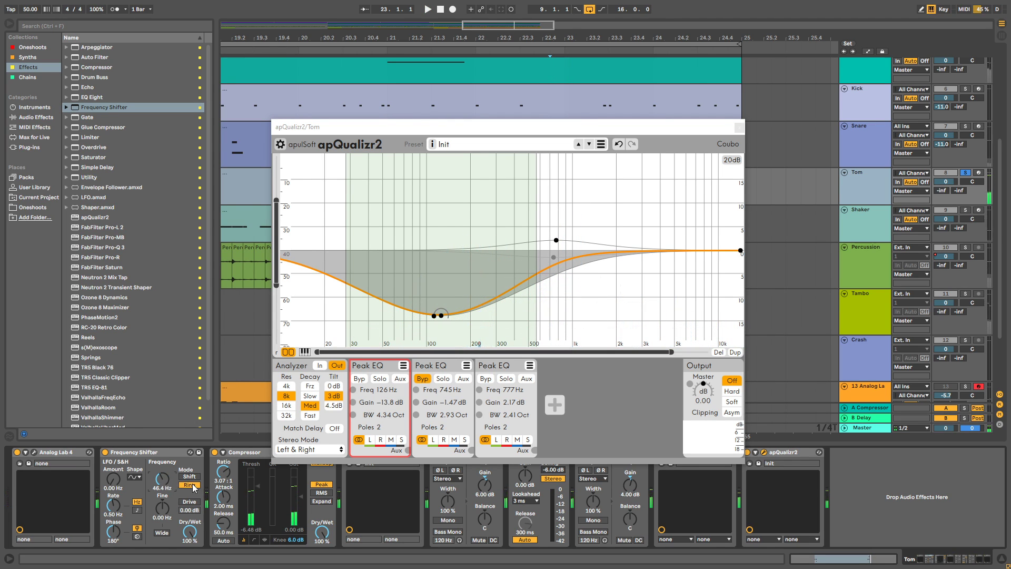
Try another ring frequency, return the Frequency Shifter to Shift mode at 0 Hz and audition the fill with Fine at 5.82 Hz.
{"action": "left_click_drag", "start_coordinate": [165, 484], "coordinate": [165, 469]}
{"action": "key", "text": "space"}
{"action": "key", "text": "space"}
{"action": "key", "text": "space"}
{"action": "key", "text": "space"}
{"action": "double_click", "coordinate": [165, 482]}
{"action": "key", "text": "space"}
{"action": "key", "text": "space"}
{"action": "left_click_drag", "start_coordinate": [162, 509], "coordinate": [162, 501]}
{"action": "key", "text": "space"}
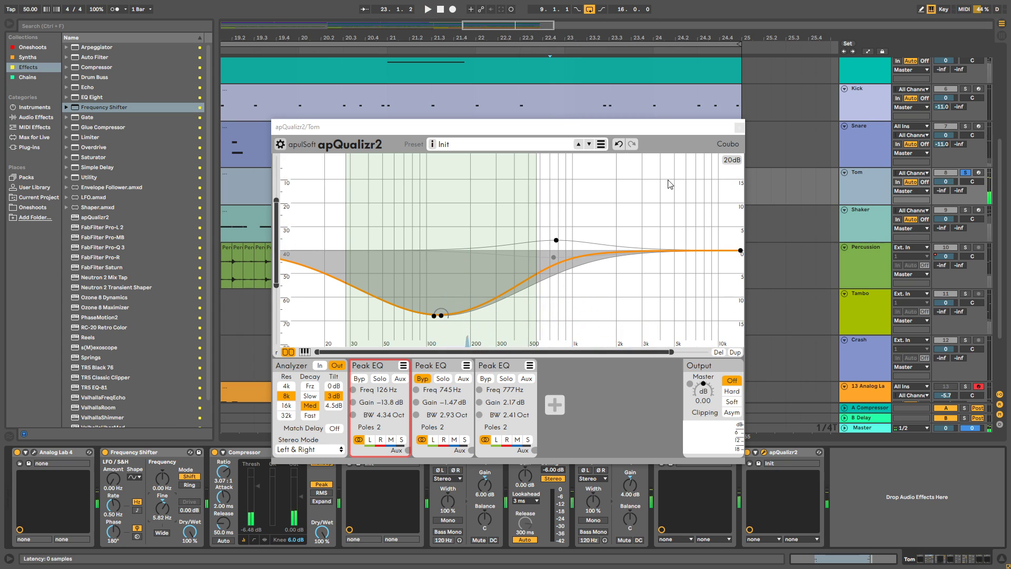
Set the Tom EQ's low peak band to 142 Hz, −3.22 dB and 5.04 octaves, and the Frequency Shifter's Fine to −0.33 Hz.
{"action": "left_click_drag", "start_coordinate": [434, 315], "coordinate": [450, 269]}
{"action": "scroll", "coordinate": [437, 321], "scroll_direction": "down", "scroll_amount": 2}
{"action": "key", "text": "space"}
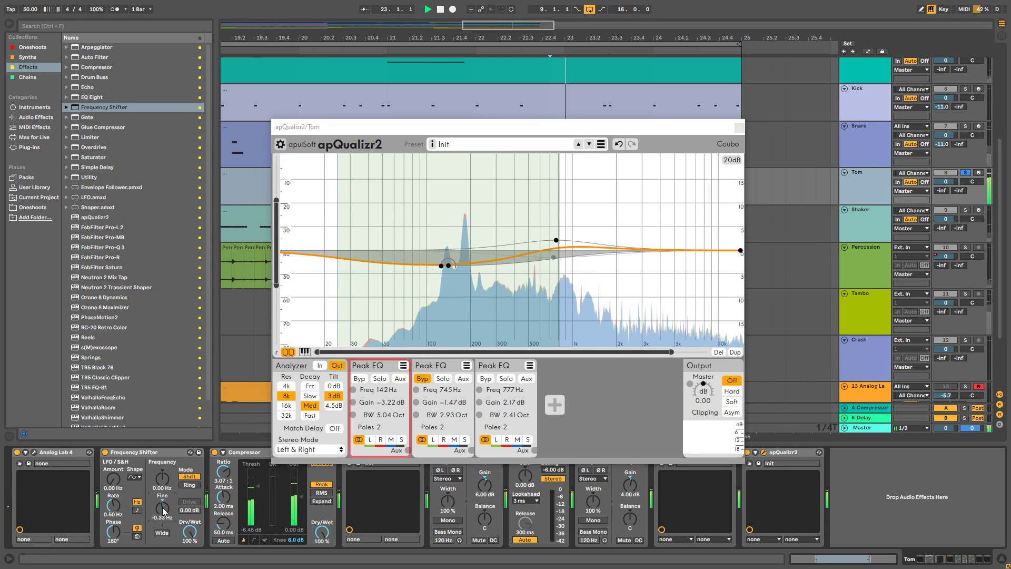
Add a 4-pole Highpass band at 99.3 Hz to the Tom EQ and set the low peak band to −0.42 dB at 136 Hz.
{"action": "right_click", "coordinate": [425, 264]}
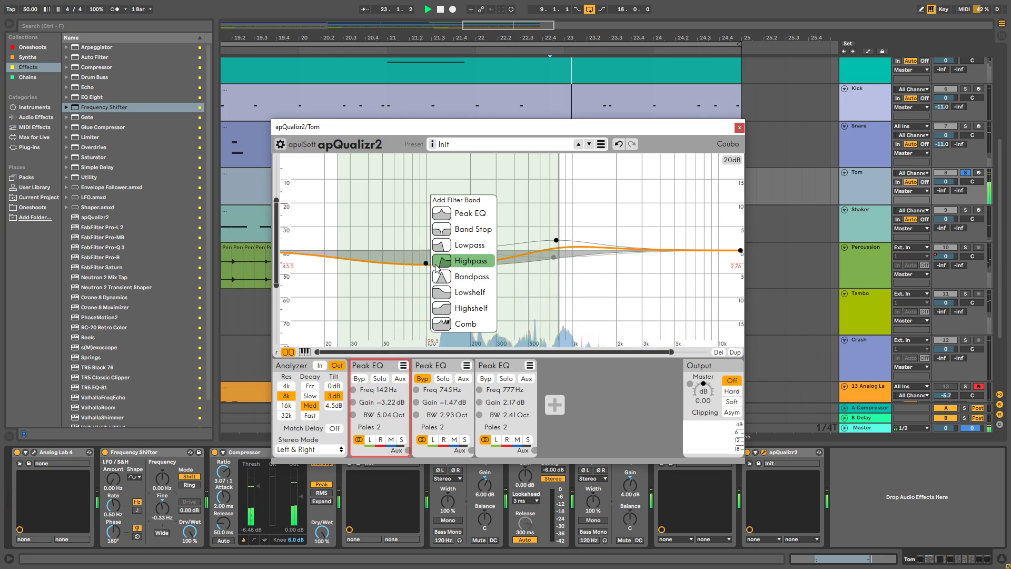
{"action": "left_click", "coordinate": [463, 336]}
{"action": "left_click_drag", "start_coordinate": [448, 265], "coordinate": [446, 254]}
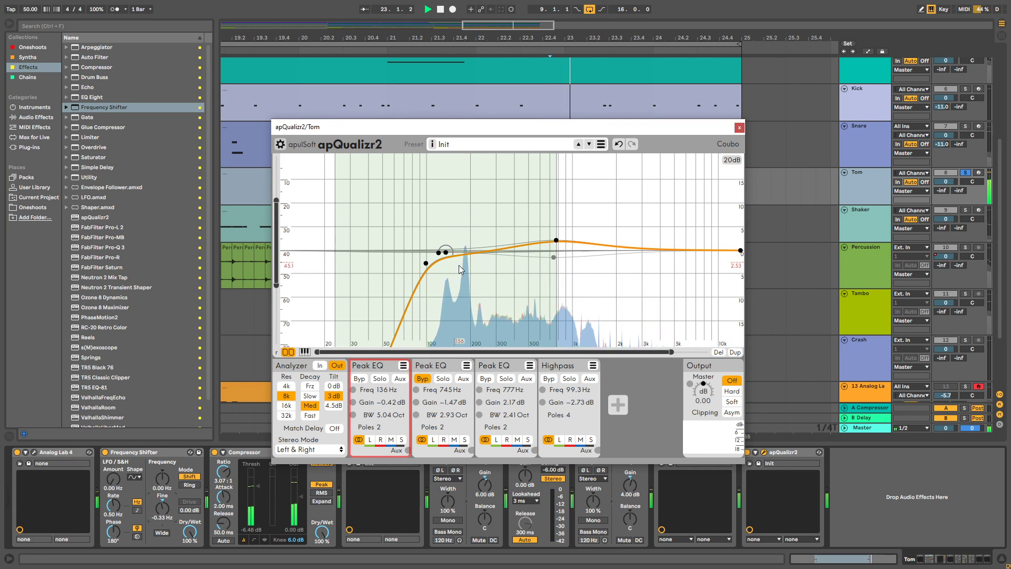
Add a Peak EQ band to the Tom EQ at 149 Hz, −1.61 dB and 1.00 octave.
{"action": "double_click", "coordinate": [481, 266]}
{"action": "left_click_drag", "start_coordinate": [480, 266], "coordinate": [451, 258]}
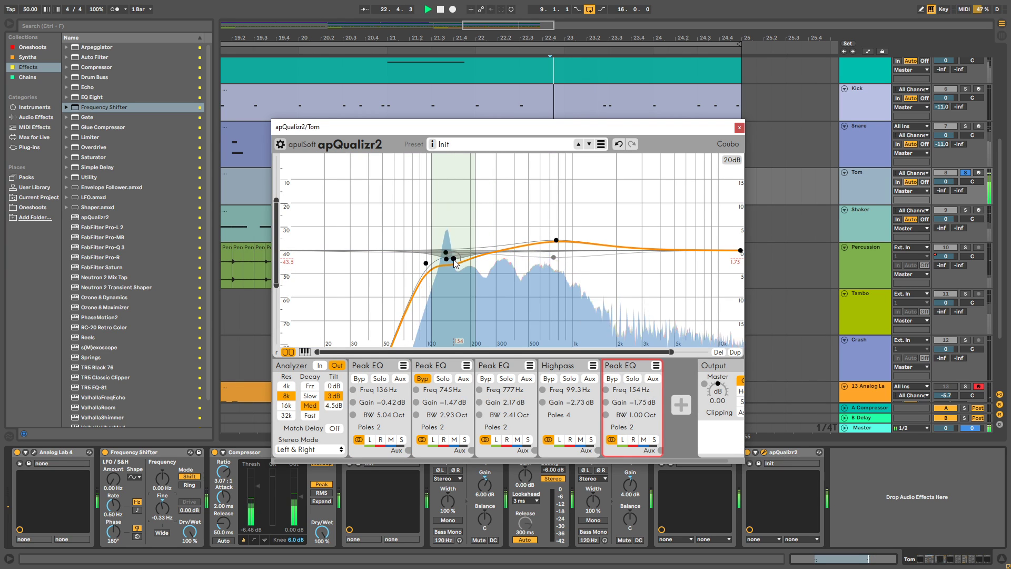
Replace the Tom EQ's 777 Hz peak band with a 2-pole Lowpass band at 6997 Hz and −1.89 dB.
{"action": "left_click_drag", "start_coordinate": [565, 249], "coordinate": [685, 285]}
{"action": "scroll", "coordinate": [673, 286], "scroll_direction": "down", "scroll_amount": 3}
{"action": "left_click_drag", "start_coordinate": [670, 352], "coordinate": [718, 351]}
{"action": "left_click_drag", "start_coordinate": [664, 289], "coordinate": [696, 280]}
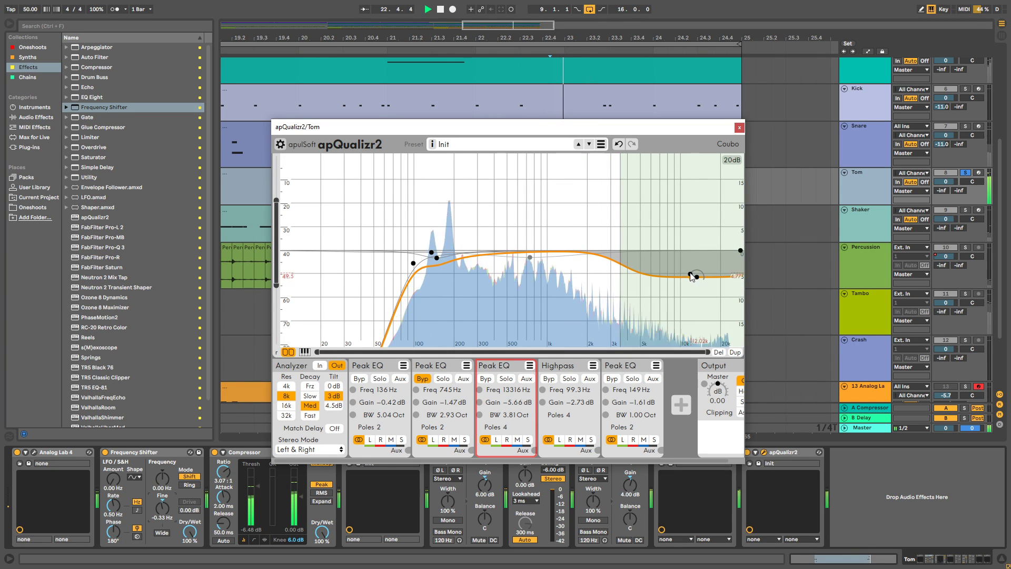
{"action": "right_click", "coordinate": [697, 280]}
{"action": "left_click", "coordinate": [717, 319]}
{"action": "right_click", "coordinate": [711, 265]}
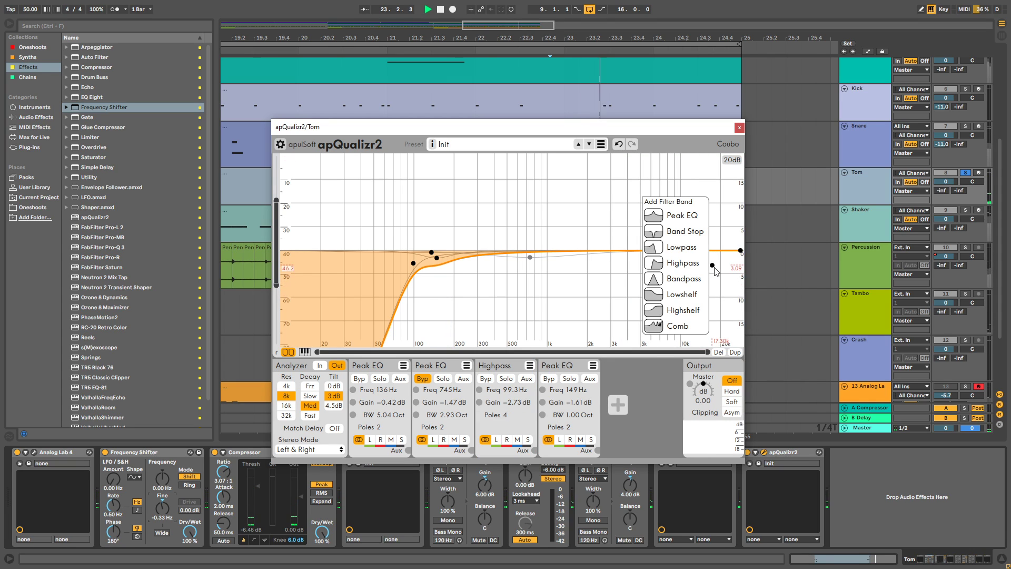
{"action": "left_click", "coordinate": [676, 256]}
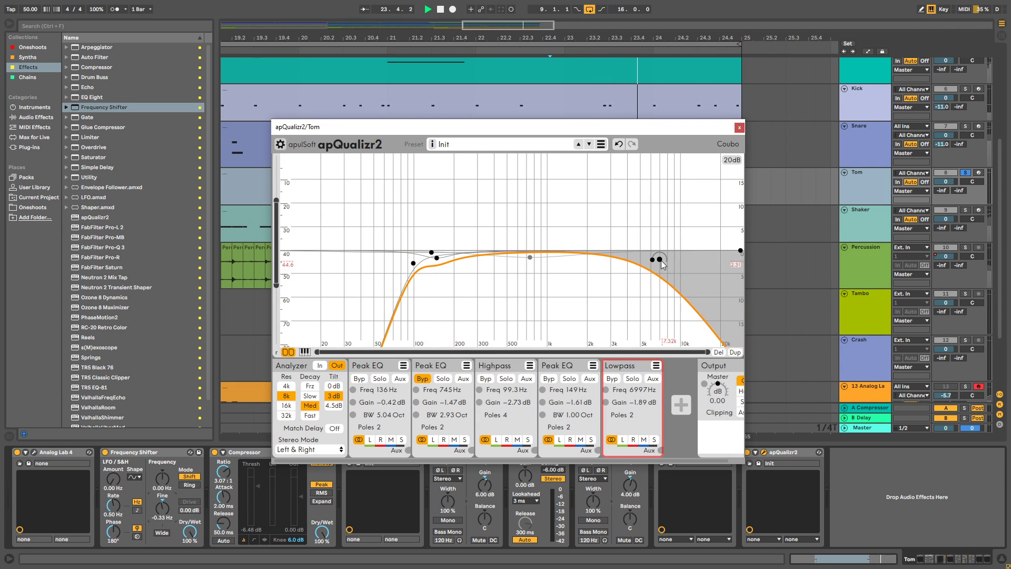
Close the Tom EQ, unsolo the Tom track and play its fill with the full mix.
{"action": "left_click", "coordinate": [739, 127]}
{"action": "key", "text": "space"}
{"action": "left_click", "coordinate": [965, 172]}
{"action": "key", "text": "space"}
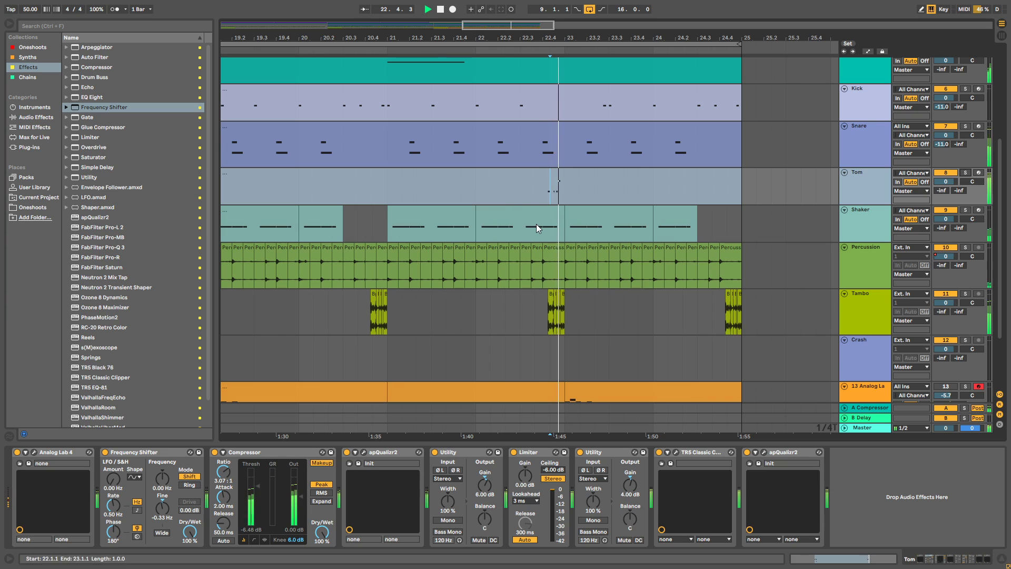
Play the full mix from bar 21 and review the arrangement's tracks around the Tom fill.
{"action": "key", "text": "space"}
{"action": "left_click", "coordinate": [375, 192]}
{"action": "left_click", "coordinate": [385, 193]}
{"action": "key", "text": "space"}
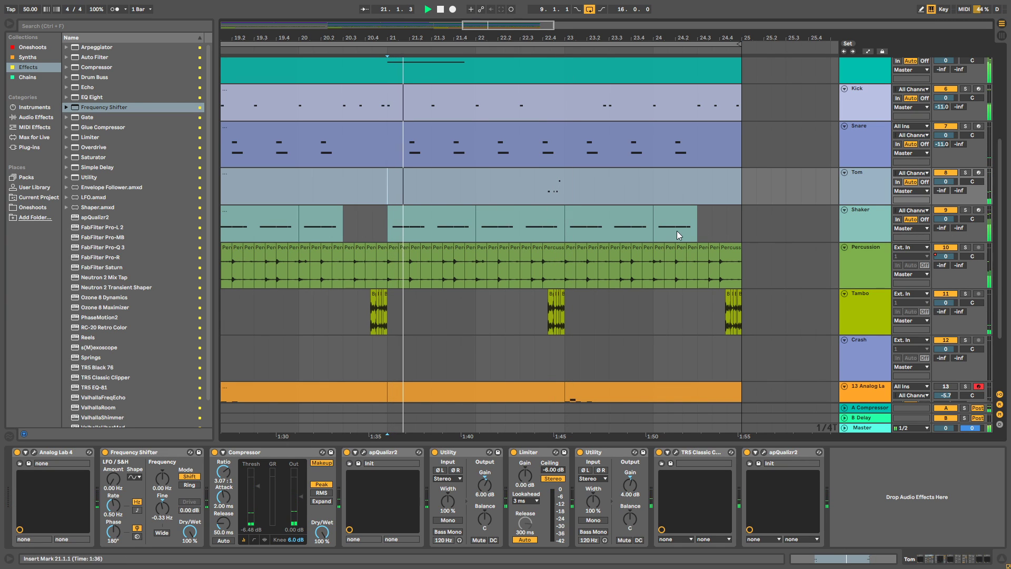
{"action": "scroll", "coordinate": [557, 203], "scroll_direction": "up", "scroll_amount": 5}
{"action": "scroll", "coordinate": [568, 208], "scroll_direction": "up", "scroll_amount": 1}
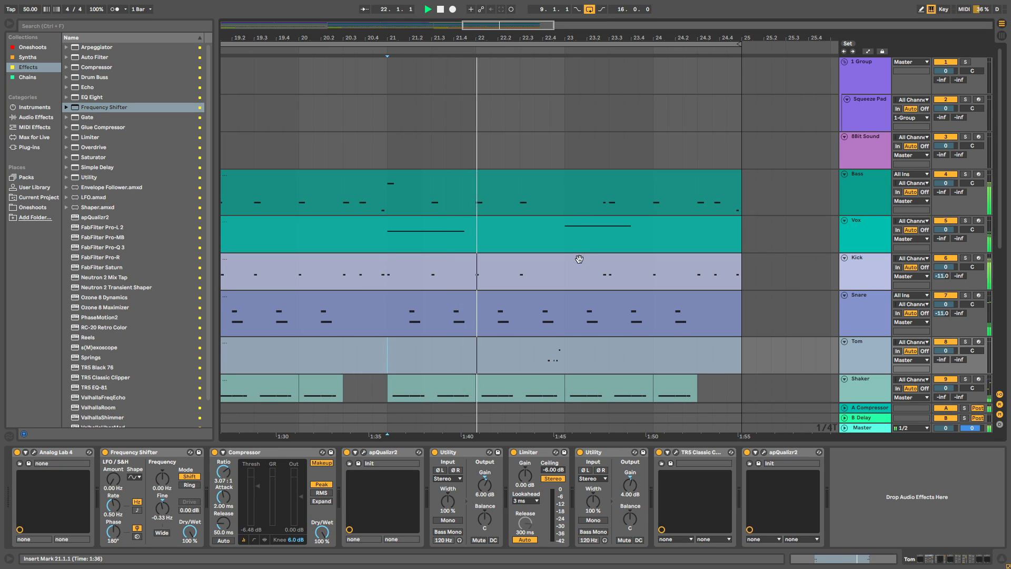
{"action": "scroll", "coordinate": [579, 258], "scroll_direction": "down", "scroll_amount": 5}
{"action": "scroll", "coordinate": [574, 267], "scroll_direction": "down", "scroll_amount": 3}
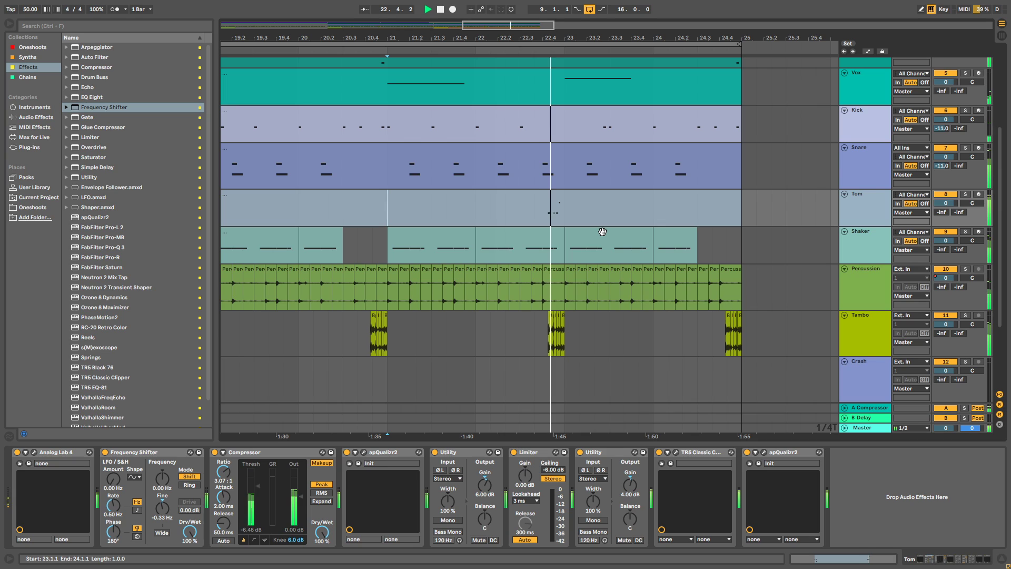
{"action": "scroll", "coordinate": [595, 228], "scroll_direction": "up", "scroll_amount": 3}
{"action": "scroll", "coordinate": [593, 226], "scroll_direction": "down", "scroll_amount": 3}
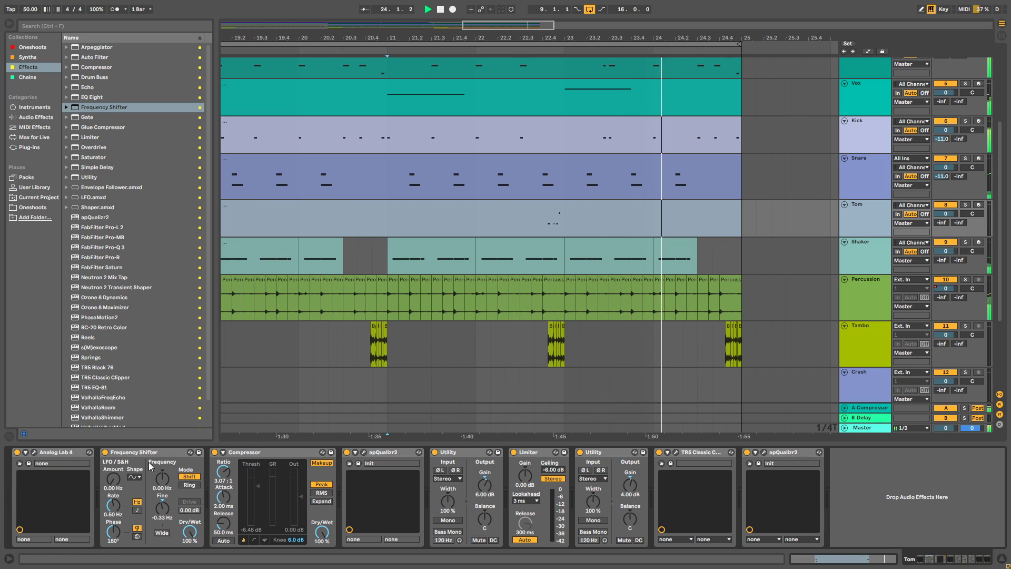
Bypass the Tom track's Frequency Shifter and audition the fill near bar 22.4 in the full mix.
{"action": "left_click", "coordinate": [105, 452]}
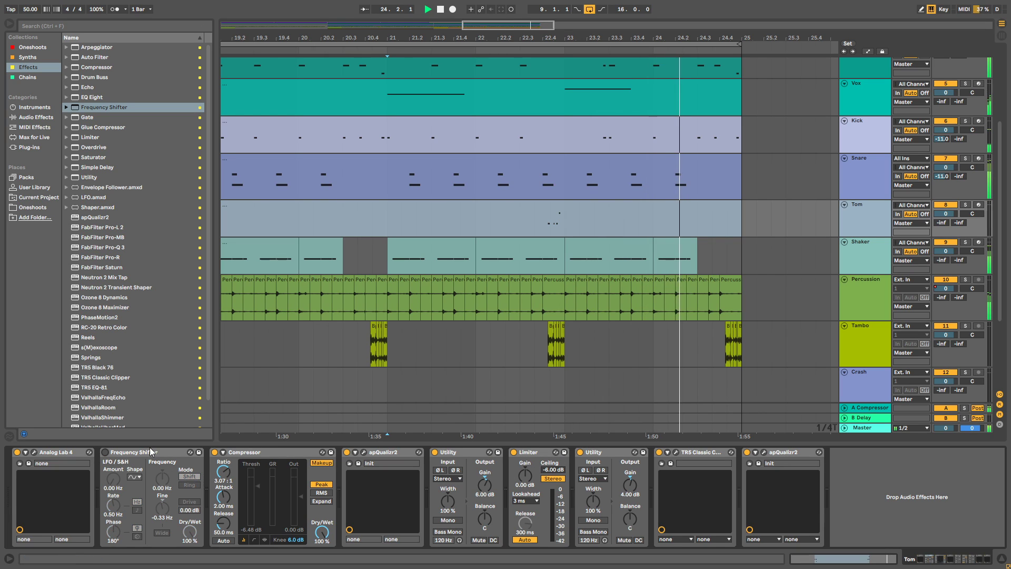
{"action": "left_click", "coordinate": [550, 225]}
{"action": "left_click", "coordinate": [747, 452]}
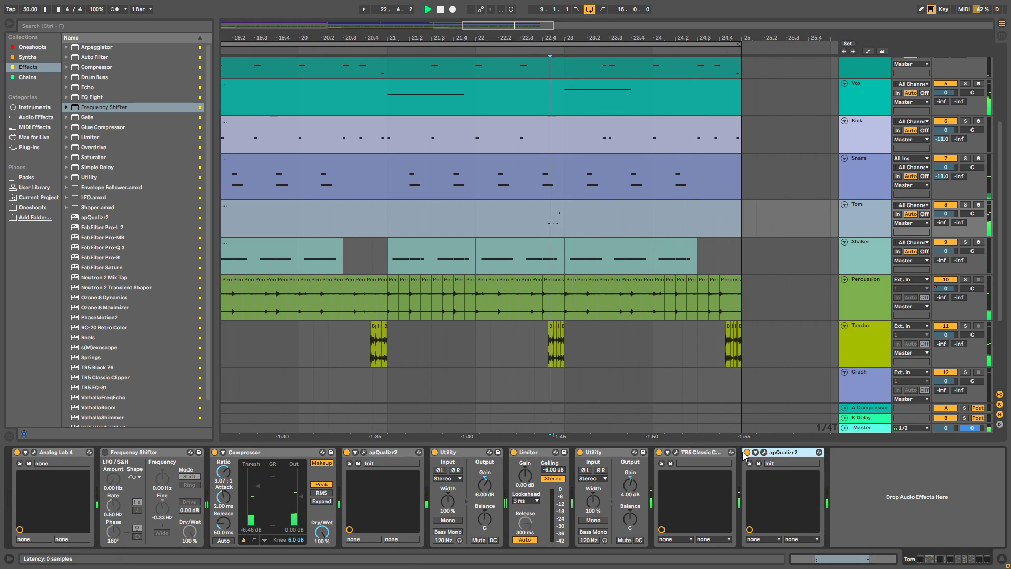
{"action": "key", "text": "space"}
{"action": "left_click", "coordinate": [746, 453]}
{"action": "key", "text": "space"}
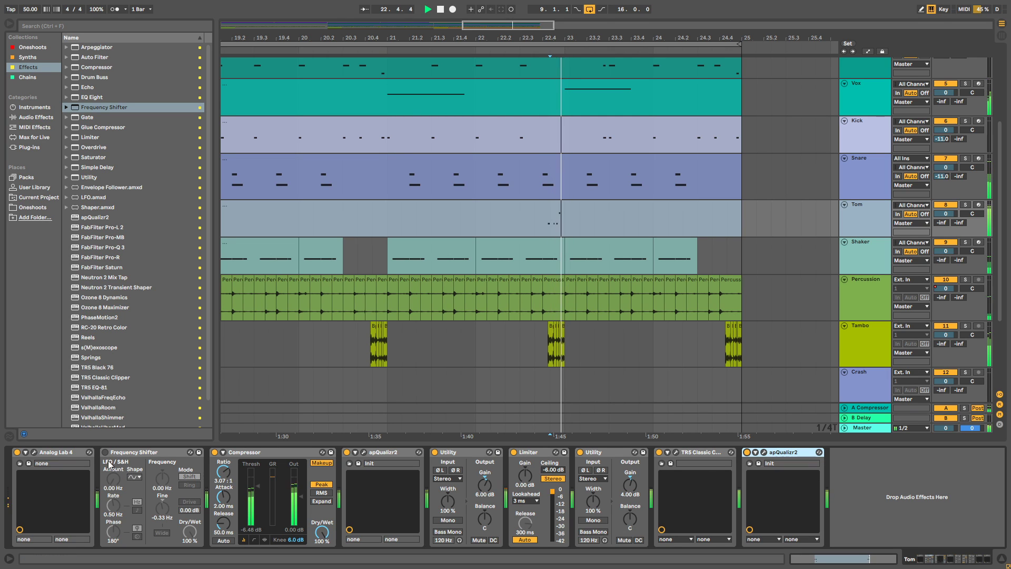
Examine the Afro Perc preset's macros in the Tom track's Analog Lab 4 instrument.
{"action": "key", "text": "minus"}
{"action": "key", "text": "minus"}
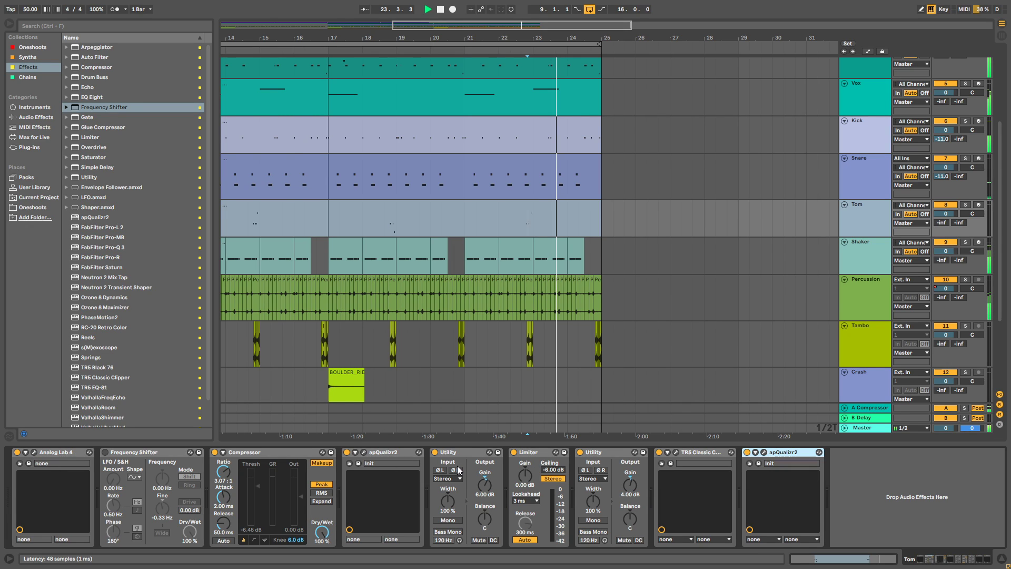
{"action": "key", "text": "ctrl+alt+p"}
{"action": "left_click_drag", "start_coordinate": [488, 97], "coordinate": [521, 24]}
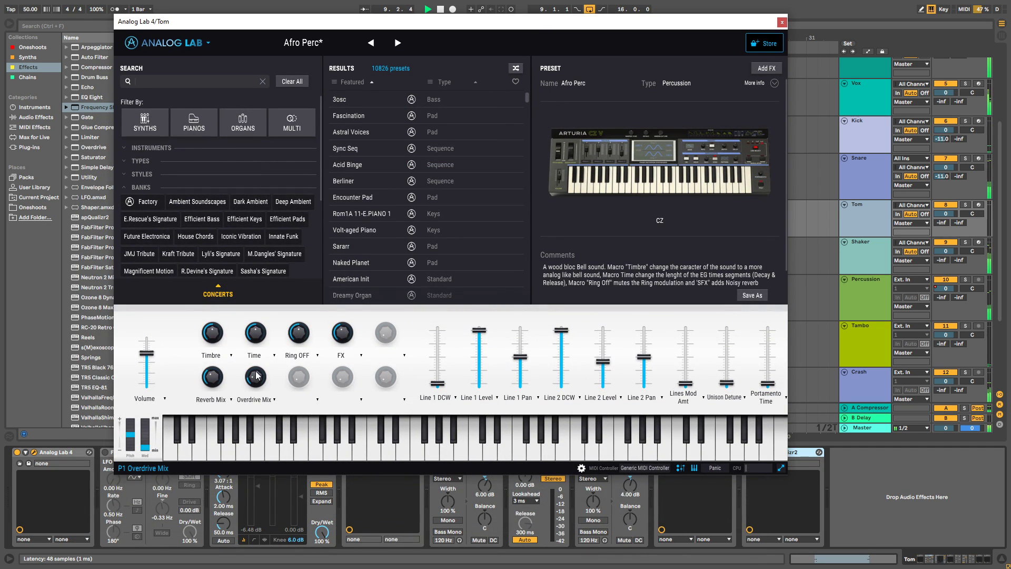
{"action": "left_click", "coordinate": [782, 22]}
Solo the Tom track, play its fill from 18.3.3 and turn Analog Lab's Timbre macro down to its minimum.
{"action": "key", "text": "space"}
{"action": "left_click", "coordinate": [392, 232]}
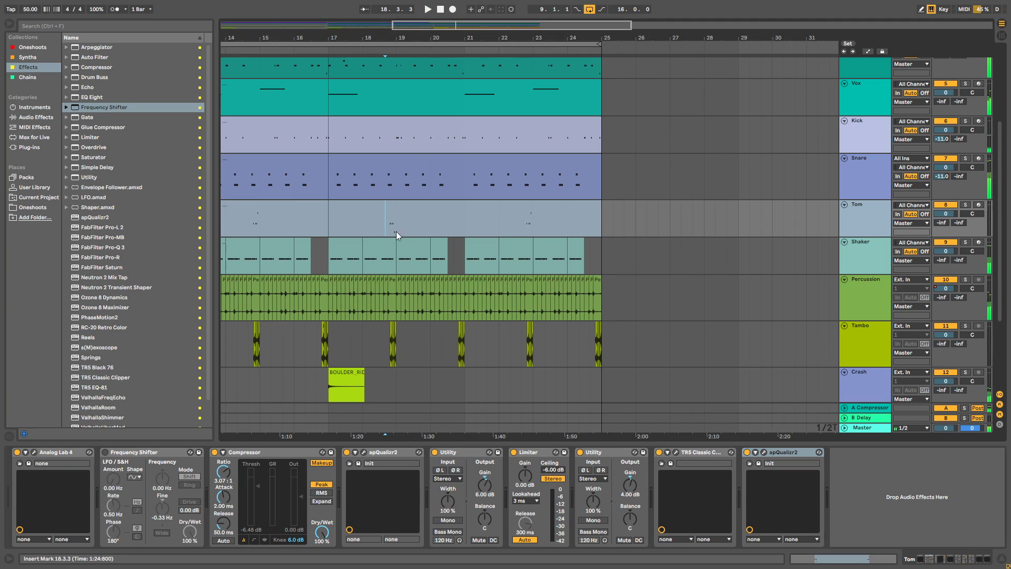
{"action": "left_click", "coordinate": [964, 205]}
{"action": "key", "text": "space"}
{"action": "left_click", "coordinate": [34, 452]}
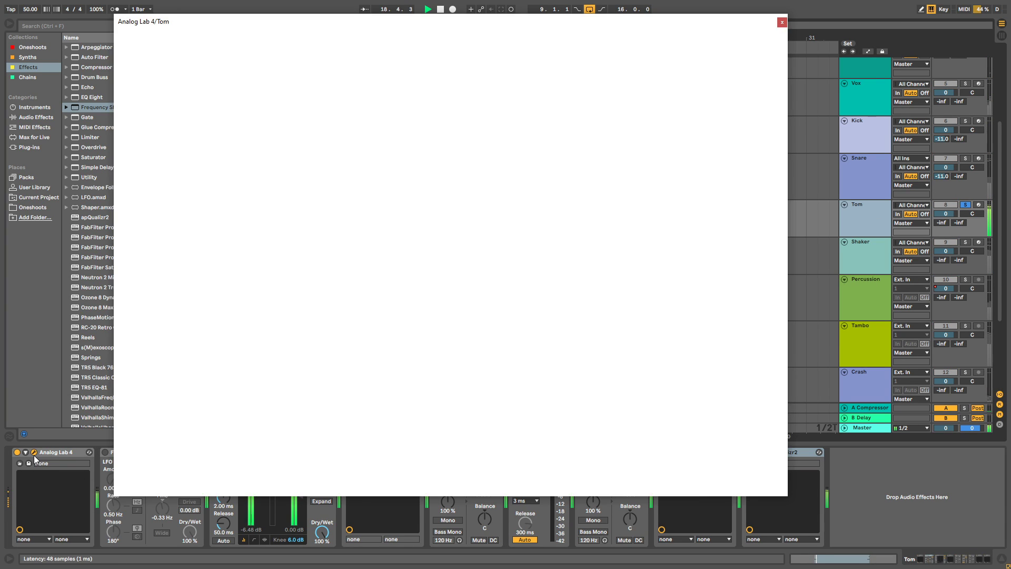
{"action": "left_click_drag", "start_coordinate": [215, 357], "coordinate": [214, 357]}
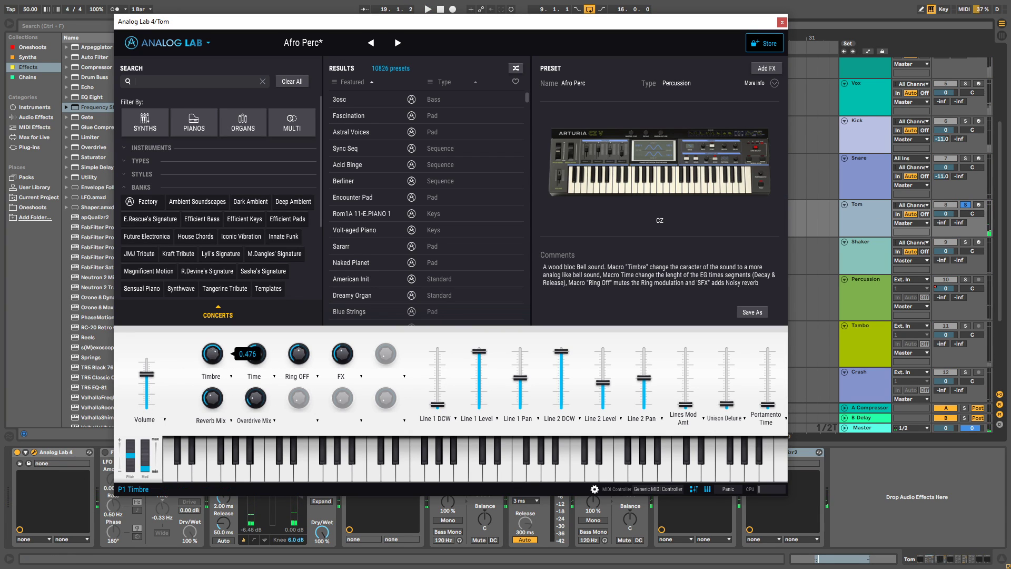
{"action": "mouse_move", "coordinate": [217, 361]}
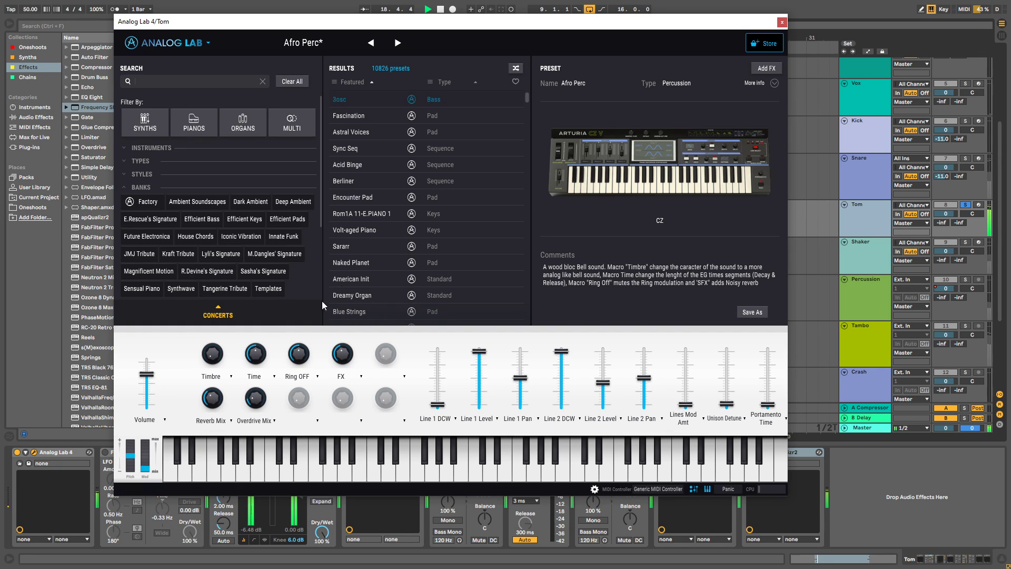
Unsolo the Tom track and audition its fills in the full mix from 18.3.3 and just before bar 23.
{"action": "left_click", "coordinate": [782, 22]}
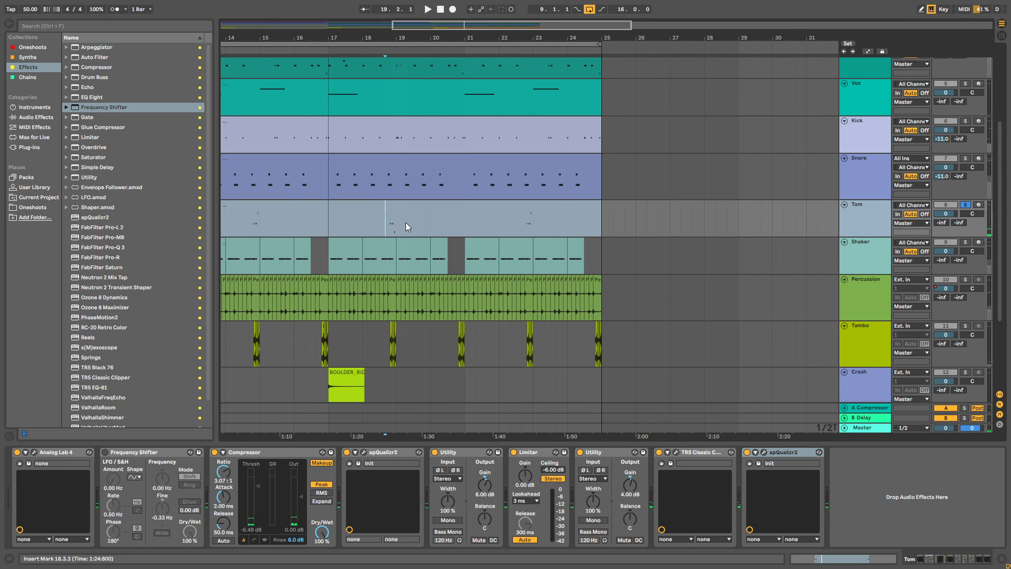
{"action": "key", "text": "space"}
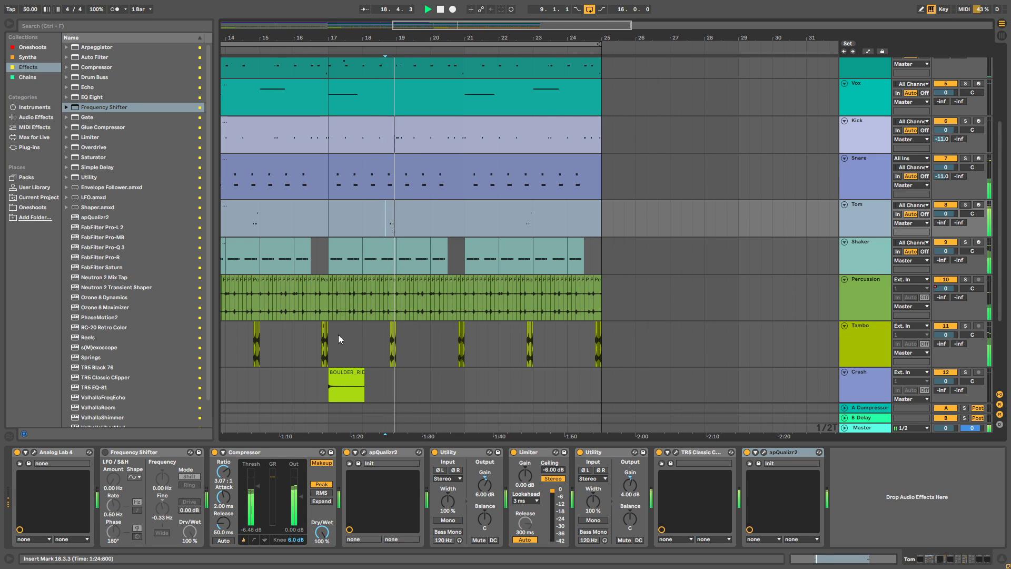
{"action": "left_click", "coordinate": [35, 451]}
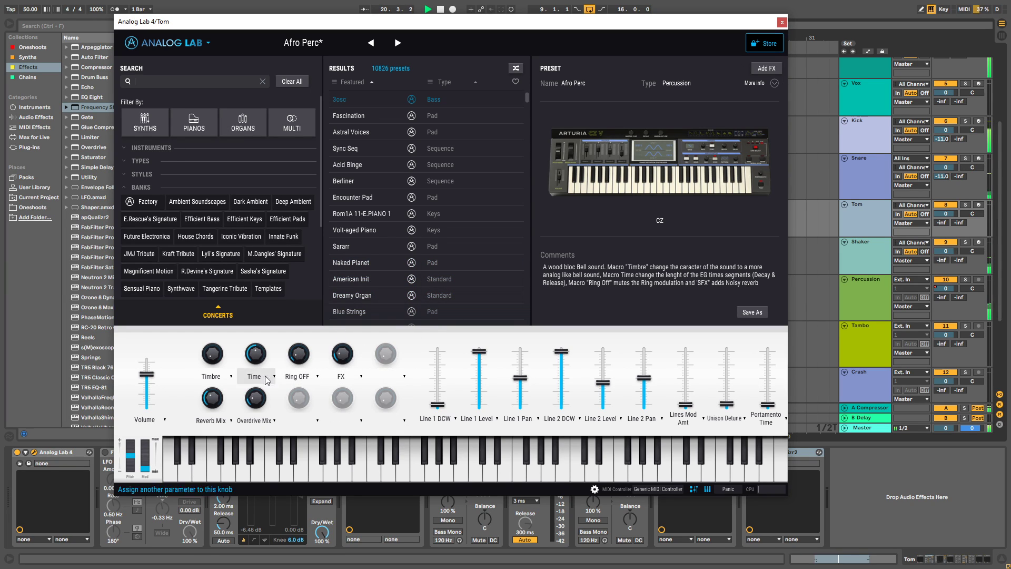
{"action": "left_click", "coordinate": [782, 22]}
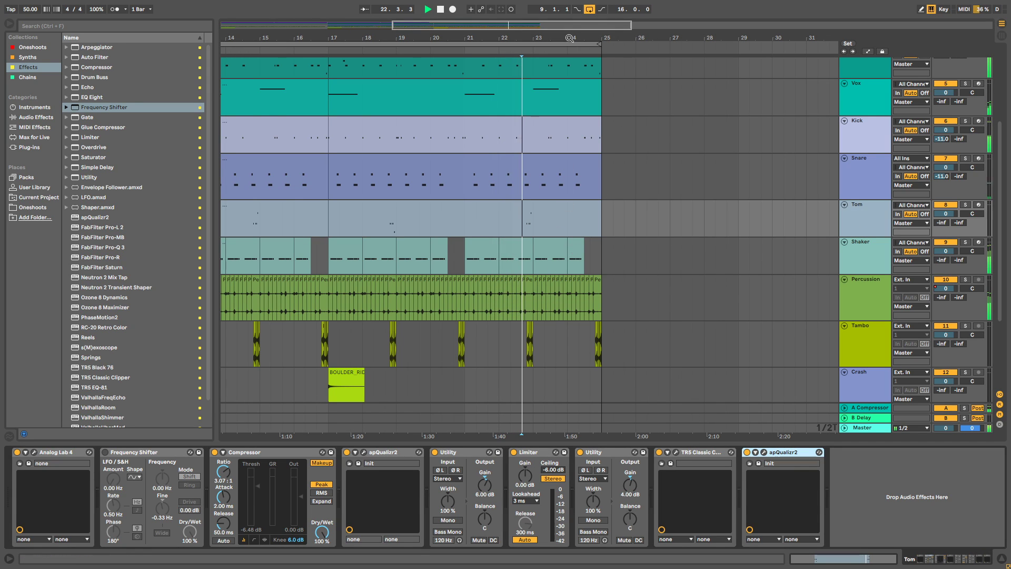
{"action": "left_click_drag", "start_coordinate": [569, 39], "coordinate": [569, 50]}
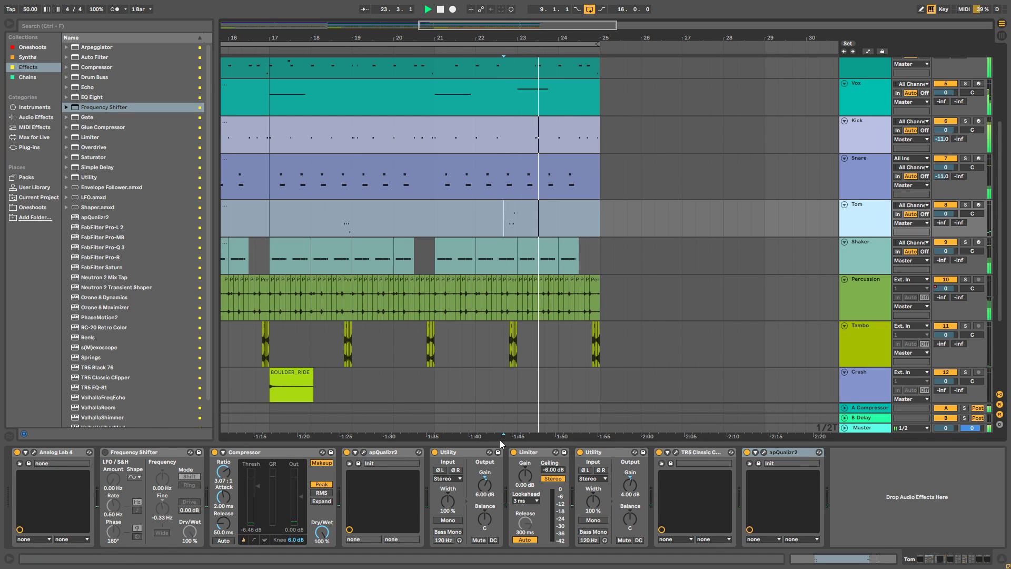
Arm the Tom track, then adjust the Time macro and raise the Ring OFF macro in Analog Lab 4.
{"action": "left_click", "coordinate": [34, 452]}
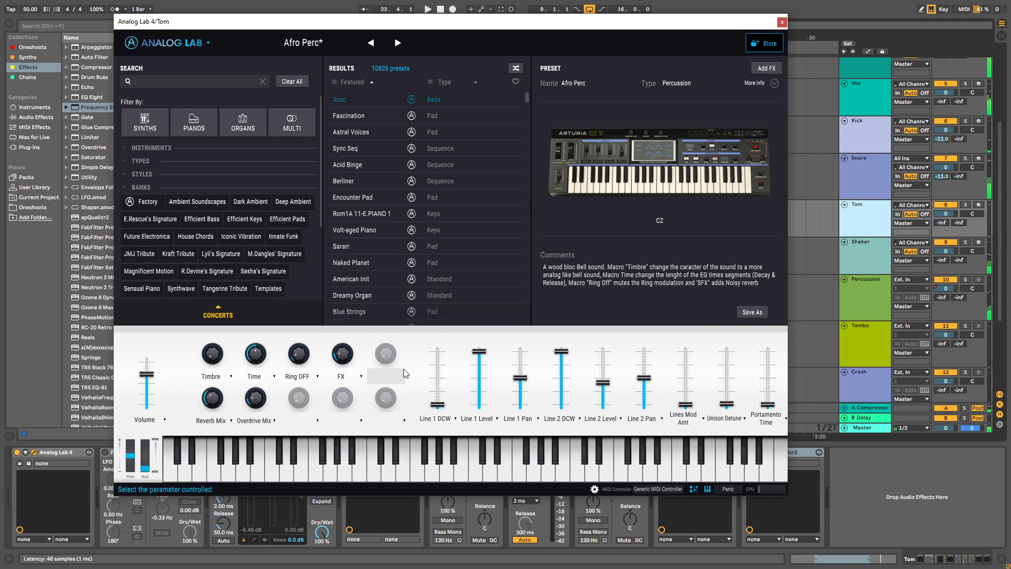
{"action": "left_click", "coordinate": [975, 205]}
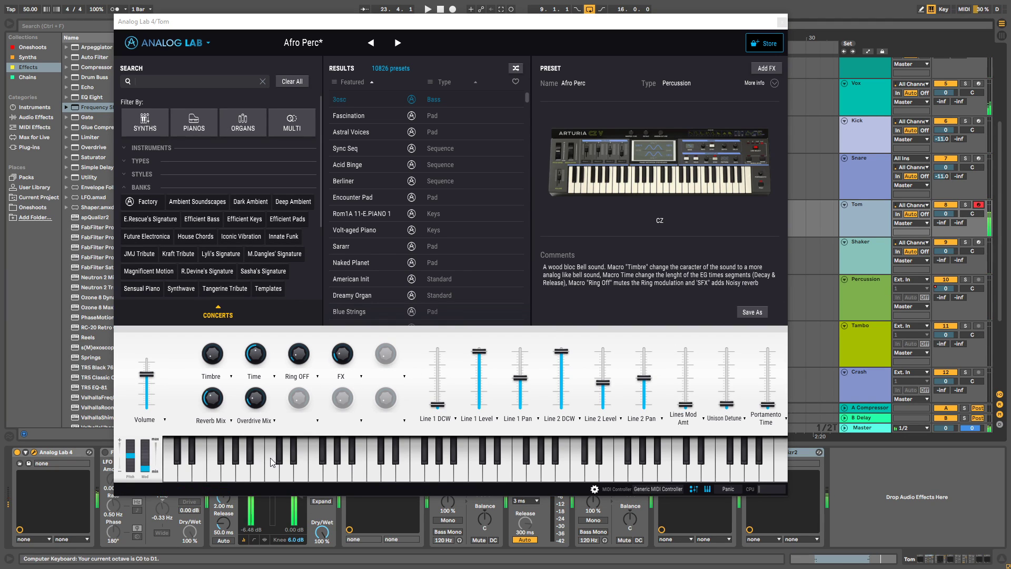
{"action": "left_click_drag", "start_coordinate": [261, 364], "coordinate": [262, 361]}
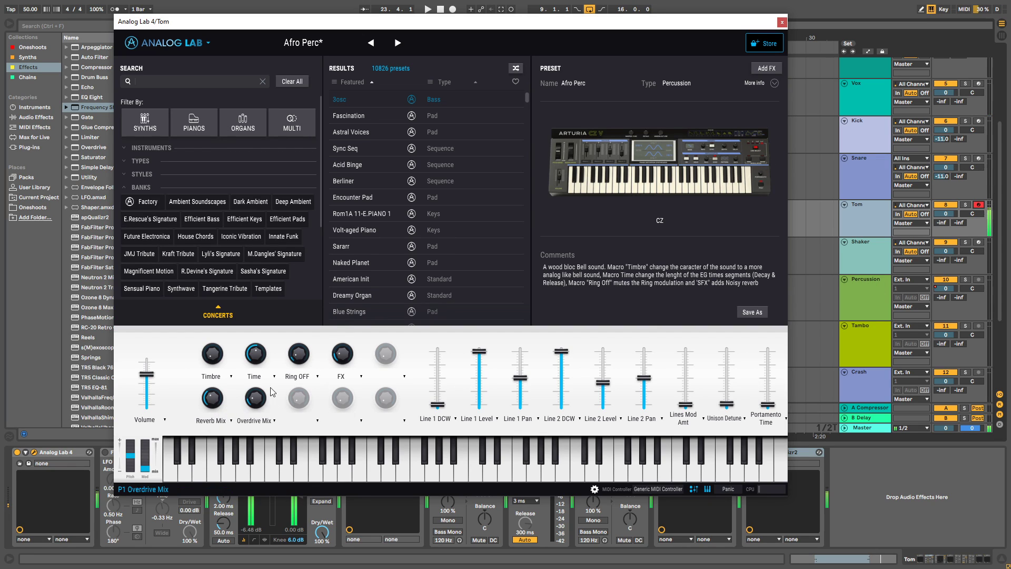
{"action": "left_click", "coordinate": [299, 353]}
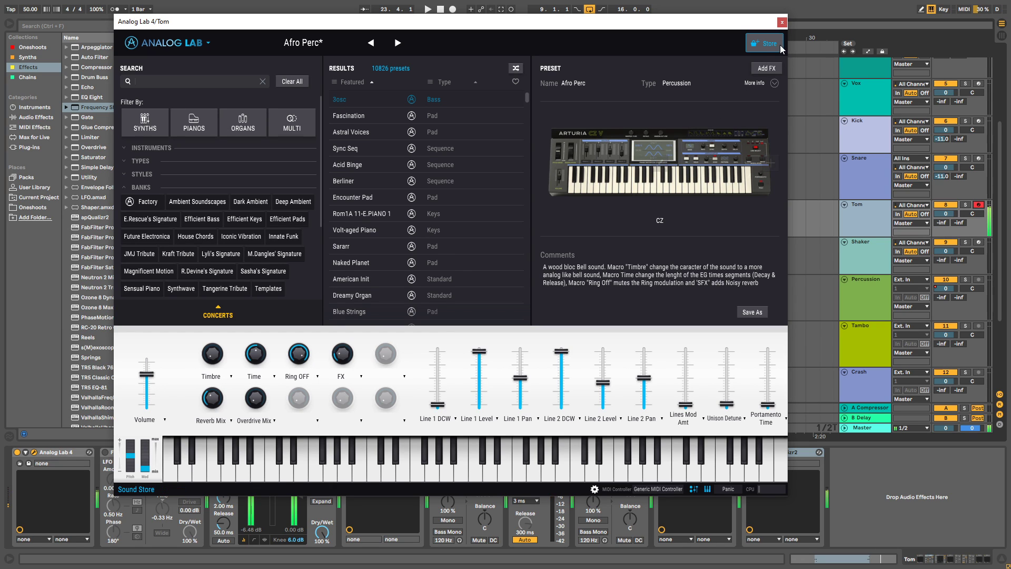
{"action": "left_click", "coordinate": [782, 23]}
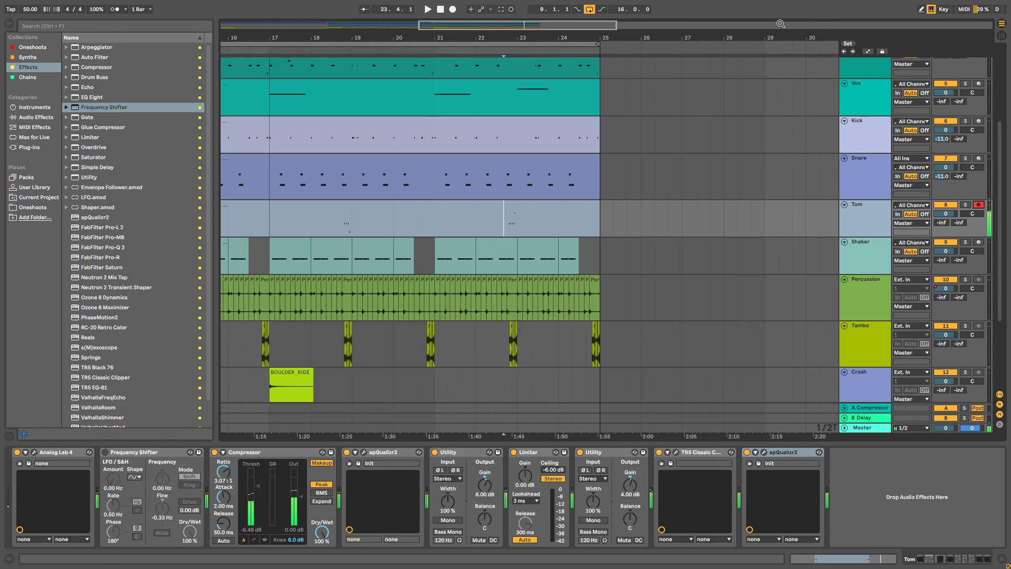
Audition the Tom fill from 18.3.3 in the full mix and set Analog Lab's Time macro to 0.484.
{"action": "left_click", "coordinate": [28, 453]}
{"action": "left_click", "coordinate": [32, 454]}
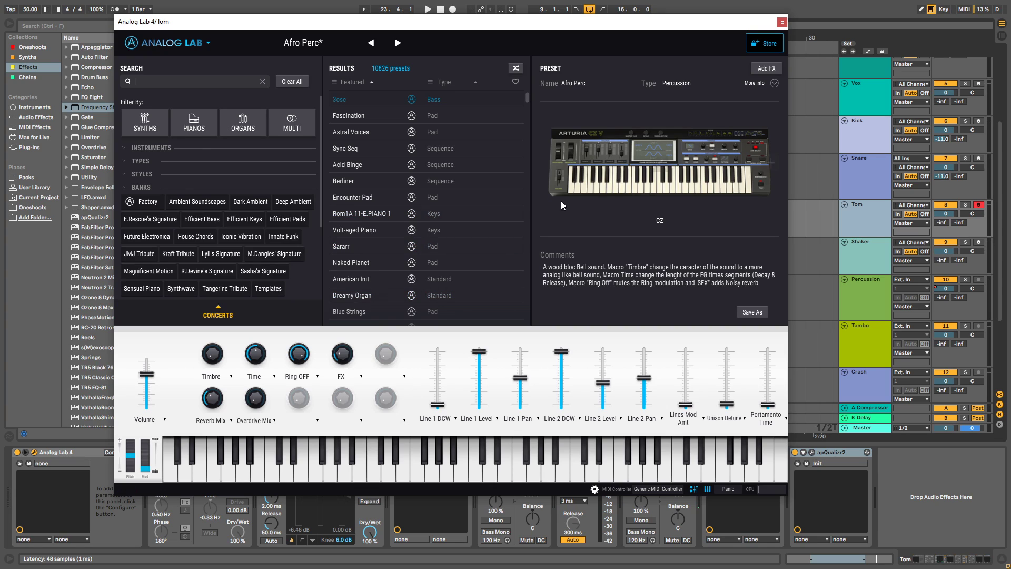
{"action": "left_click", "coordinate": [781, 23]}
{"action": "left_click", "coordinate": [340, 226]}
{"action": "key", "text": "space"}
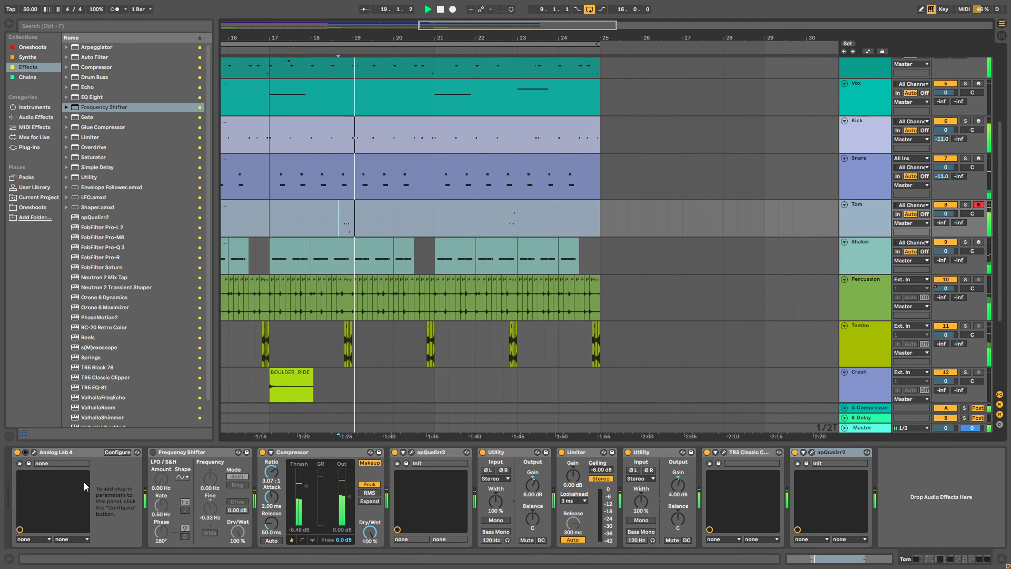
{"action": "left_click", "coordinate": [33, 452]}
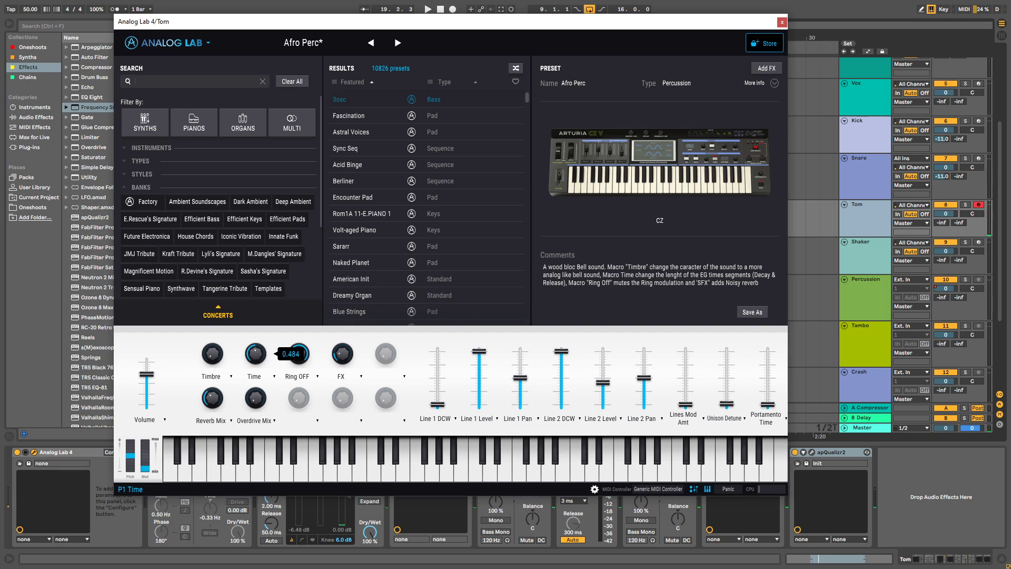
{"action": "left_click", "coordinate": [783, 23]}
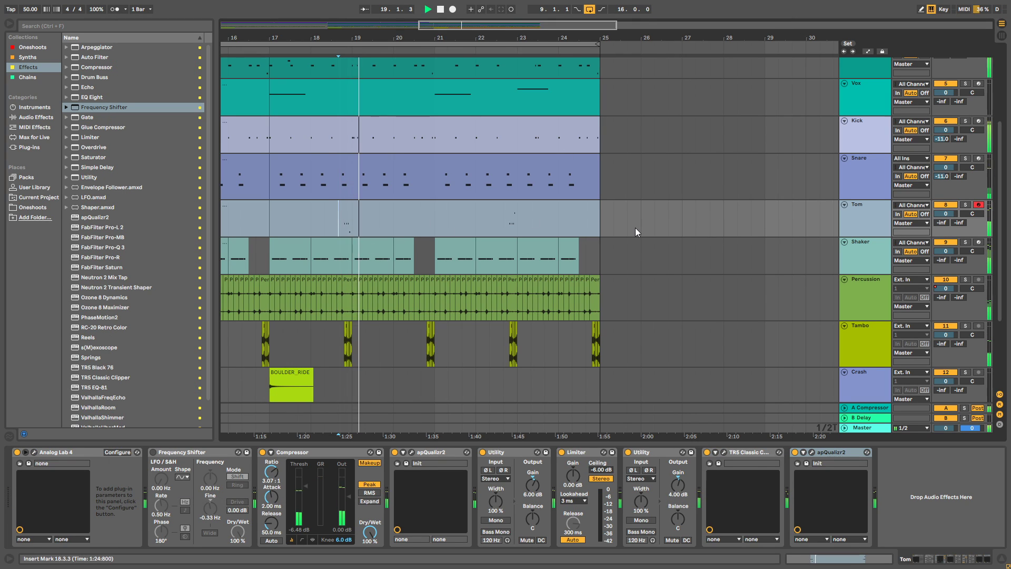
Delete the Frequency Shifter from the Tom track's device chain.
{"action": "left_click", "coordinate": [200, 453]}
{"action": "key", "text": "Delete"}
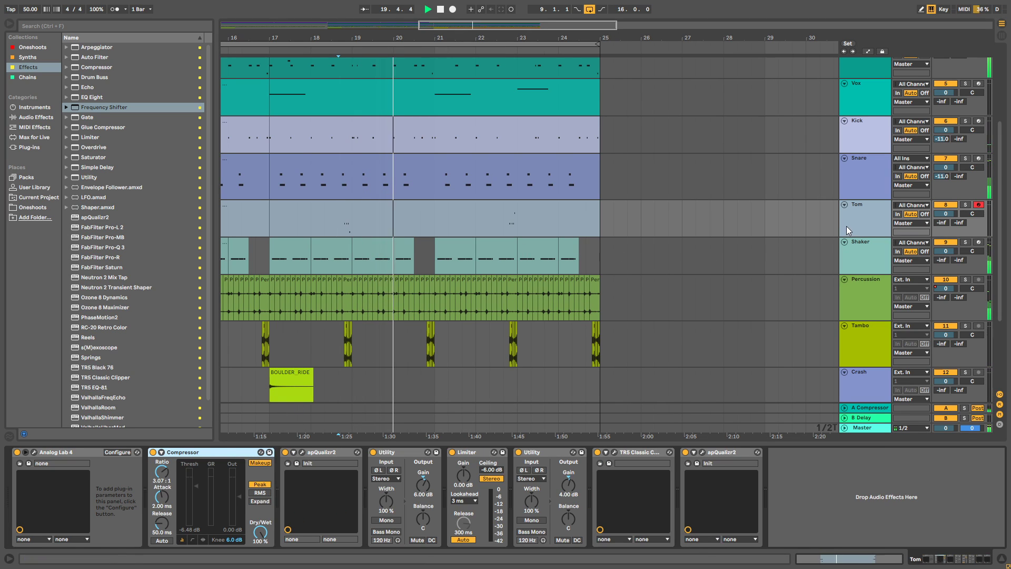
Check the EQ bands of the apQualizr2 at the end of the Tom track's device chain and delete that device.
{"action": "left_click", "coordinate": [703, 452]}
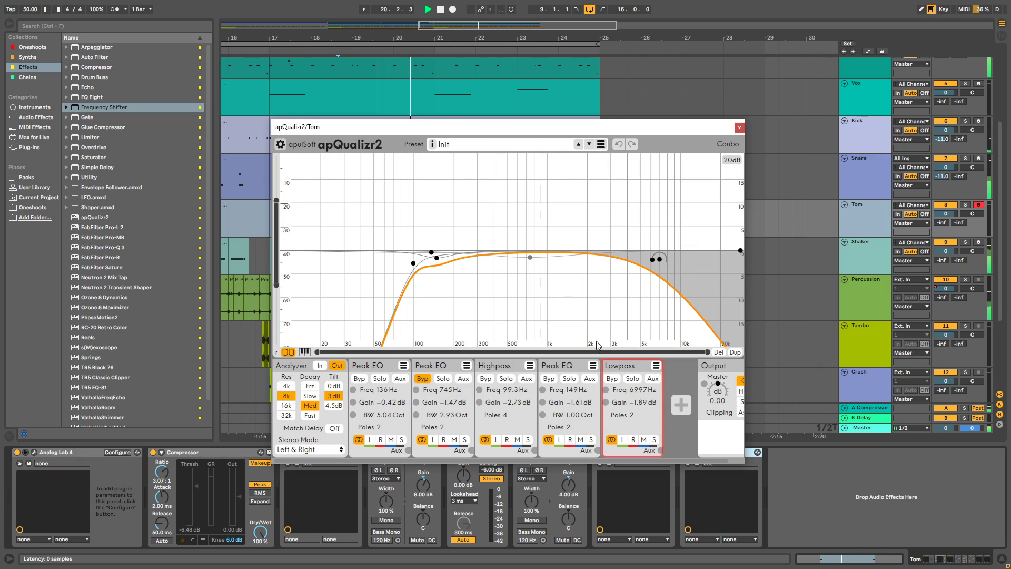
{"action": "left_click", "coordinate": [437, 259]}
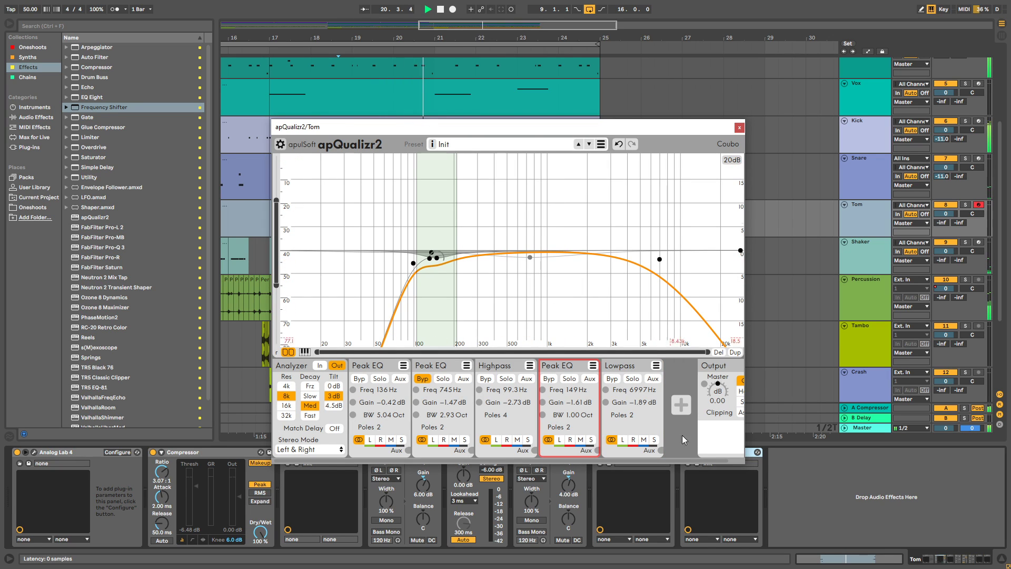
{"action": "left_click", "coordinate": [739, 127]}
{"action": "key", "text": "Delete"}
Set the highpass band of the Tom track's remaining apQualizr2 to about 198 Hz with one pole.
{"action": "left_click", "coordinate": [305, 457]}
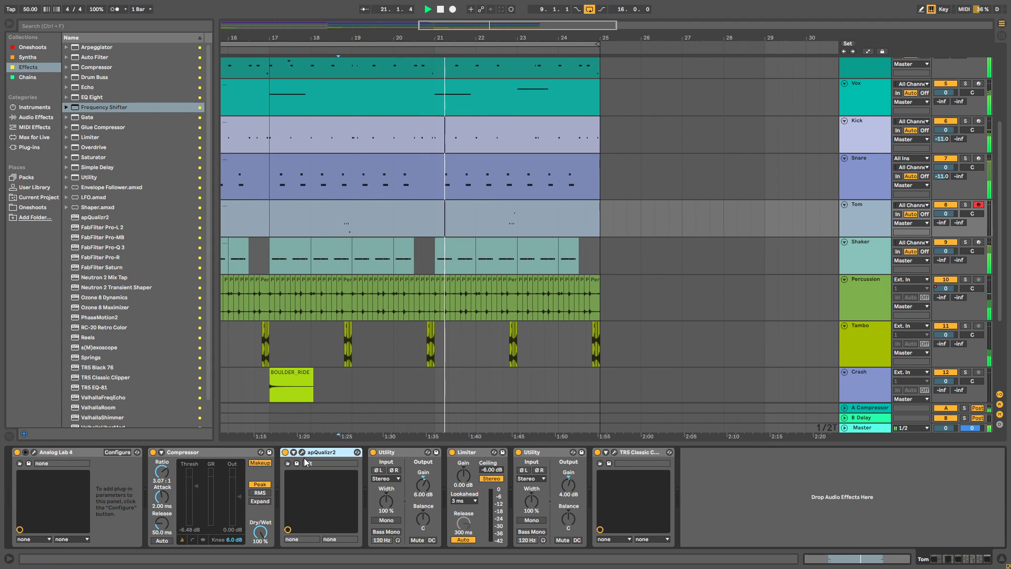
{"action": "left_click", "coordinate": [301, 453]}
{"action": "left_click_drag", "start_coordinate": [223, 239], "coordinate": [253, 246]}
{"action": "scroll", "coordinate": [240, 243], "scroll_direction": "down", "scroll_amount": 3}
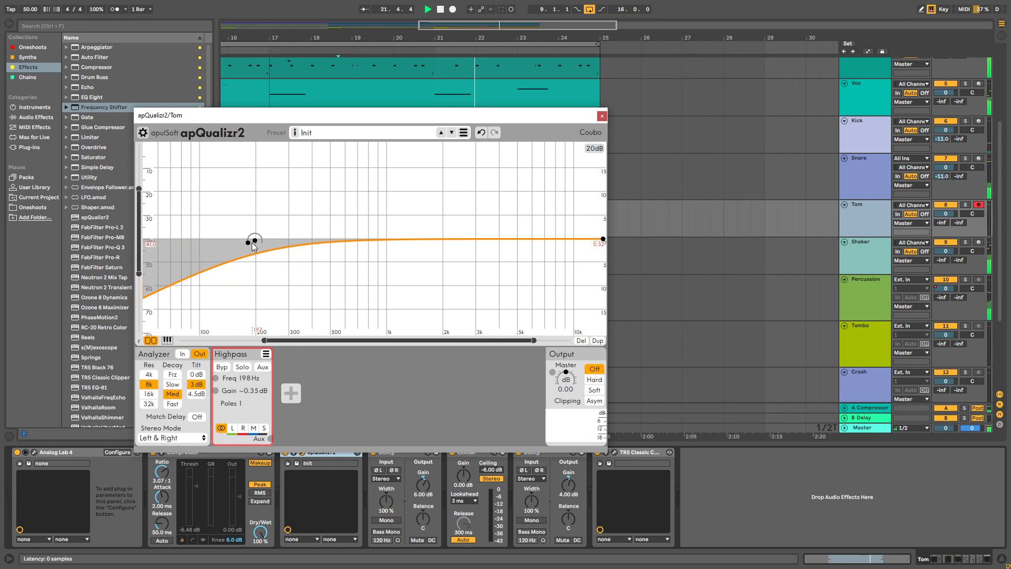
{"action": "left_click", "coordinate": [601, 116]}
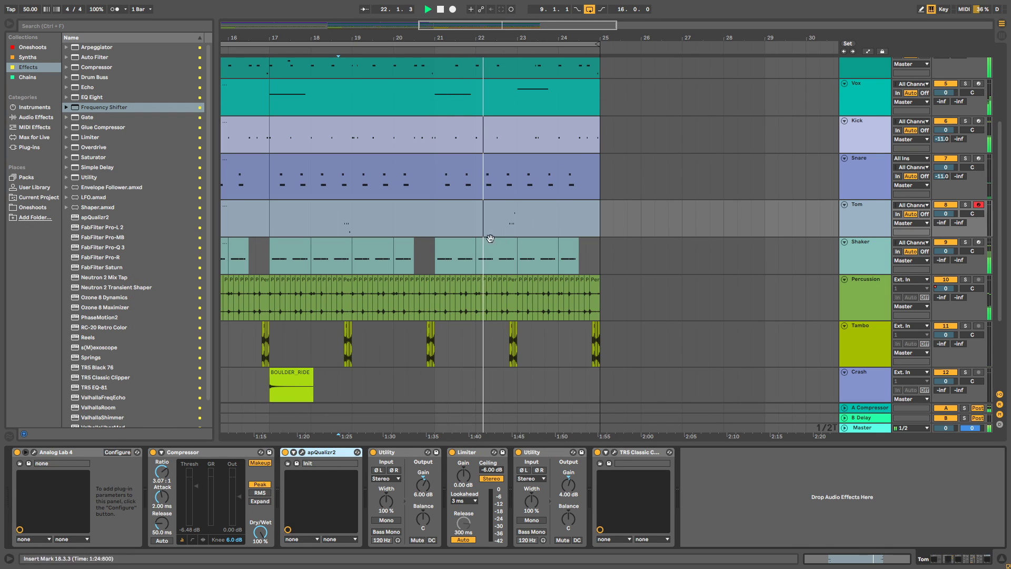
{"action": "left_click", "coordinate": [288, 462]}
{"action": "left_click_drag", "start_coordinate": [267, 344], "coordinate": [182, 343]}
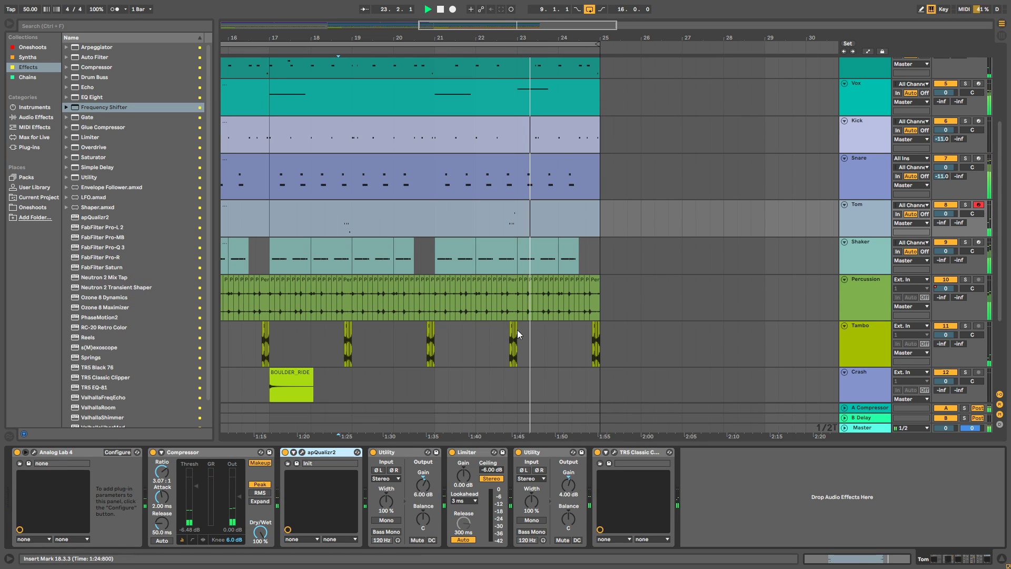
{"action": "scroll", "coordinate": [117, 230], "scroll_direction": "down", "scroll_amount": 2}
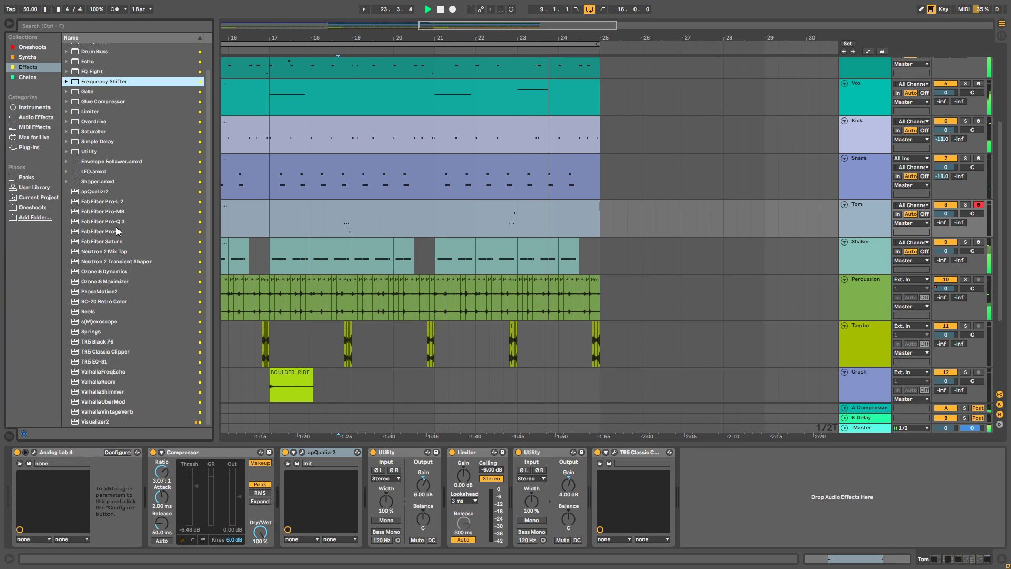
{"action": "left_click_drag", "start_coordinate": [113, 235], "coordinate": [735, 468]}
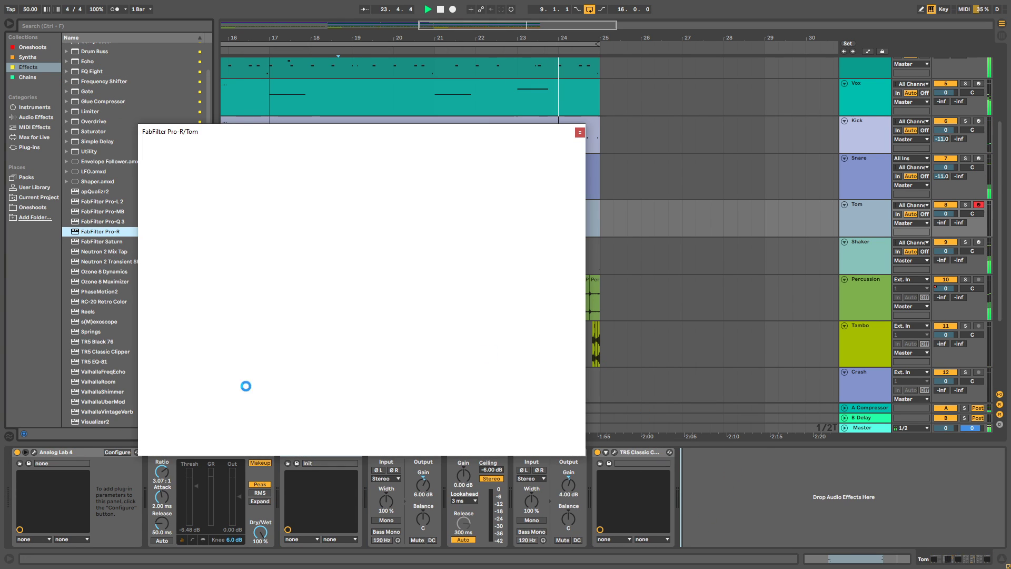
{"action": "left_click", "coordinate": [579, 133]}
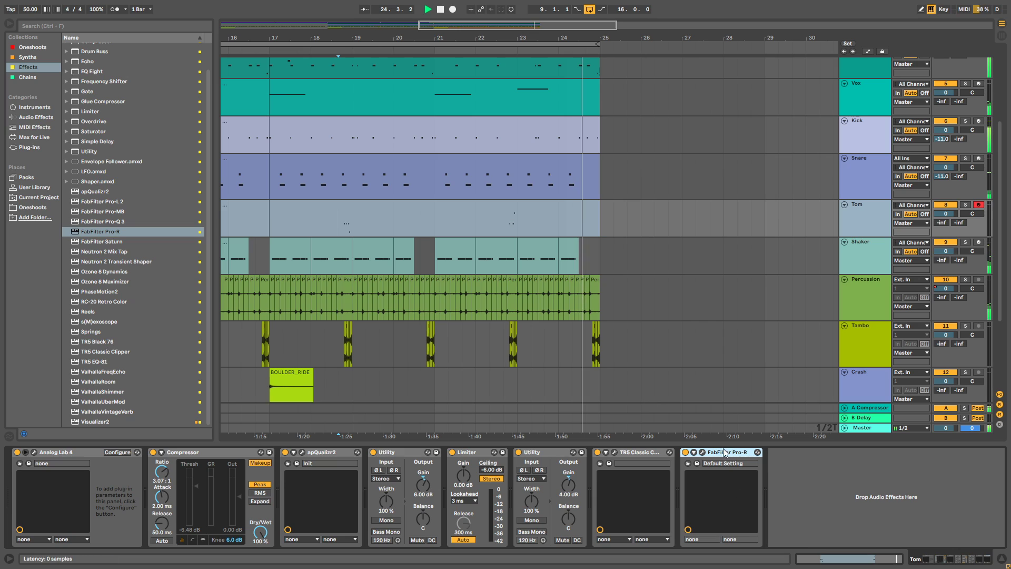
Load ValhallaRoom at the end of the Tom track's chain with Mix 11.5 %, Predelay 1.8 ms, Decay 0.55 s and High Cut 15000 Hz.
{"action": "double_click", "coordinate": [100, 381]}
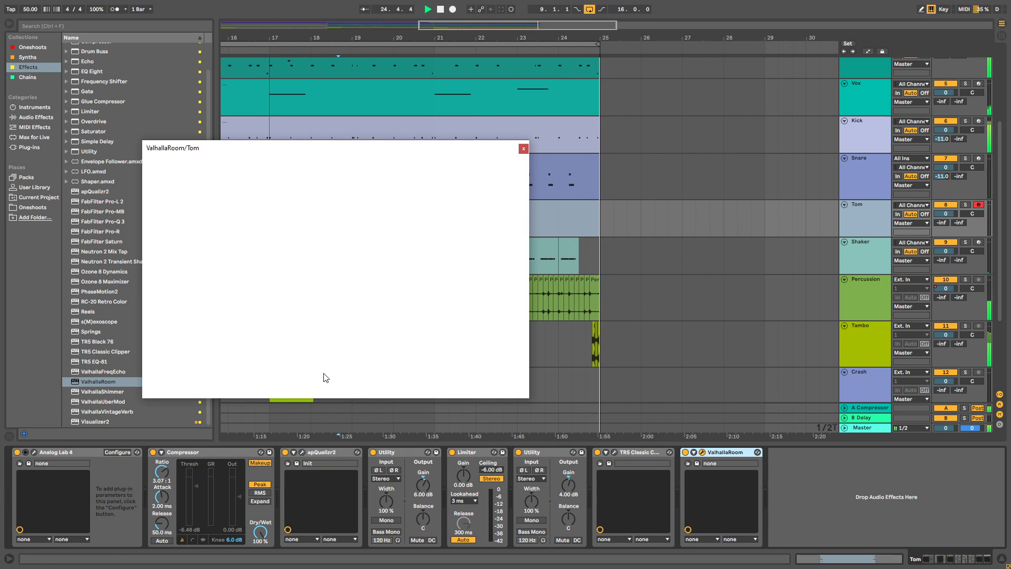
{"action": "left_click", "coordinate": [178, 322]}
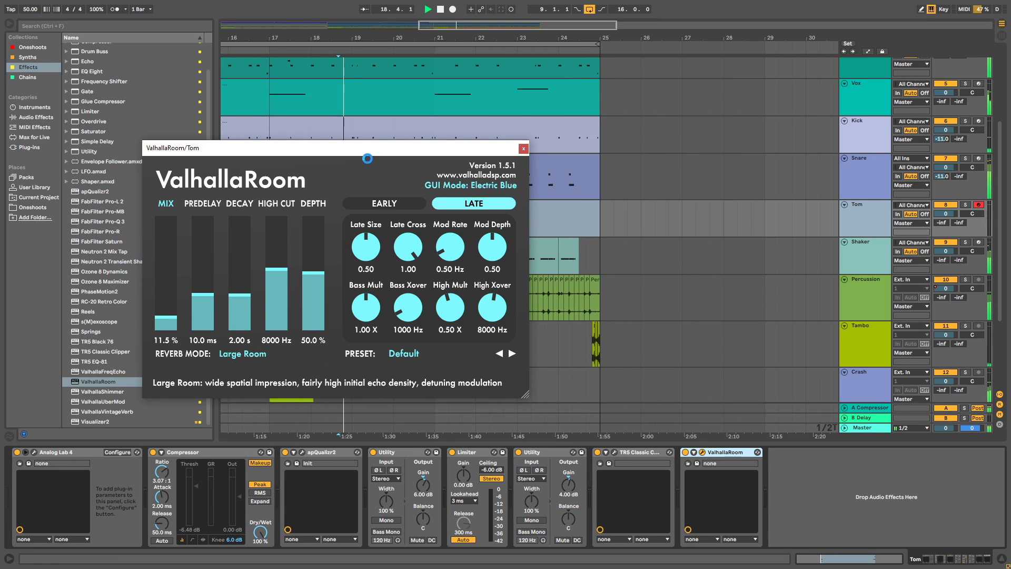
{"action": "left_click", "coordinate": [244, 307]}
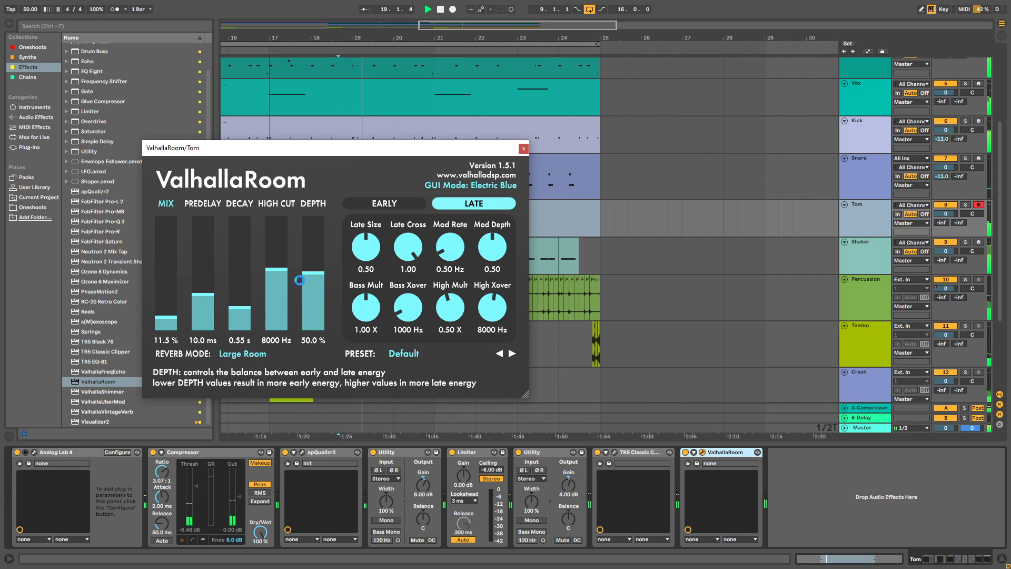
{"action": "left_click", "coordinate": [276, 217]}
{"action": "left_click", "coordinate": [202, 308]}
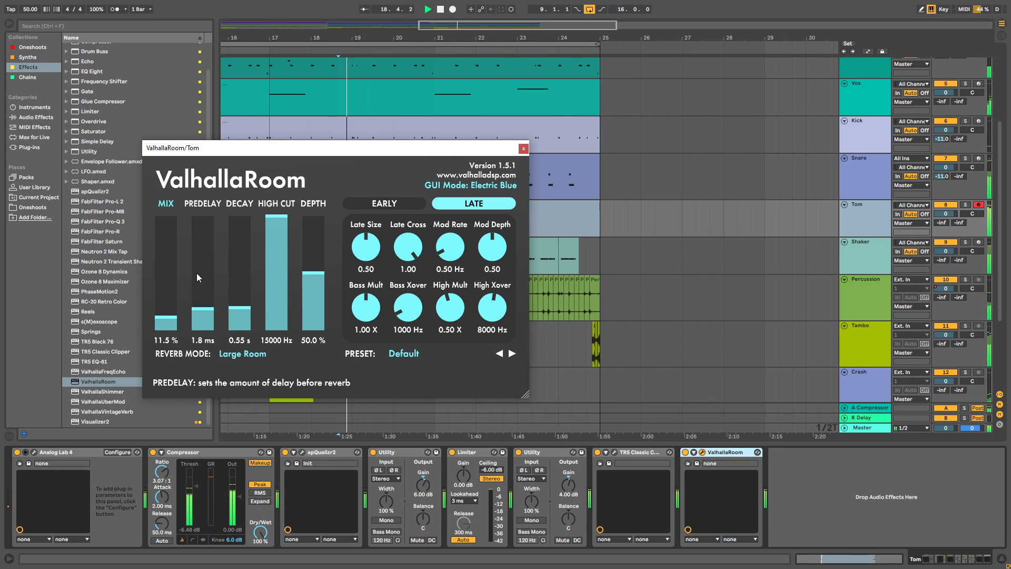
Set ValhallaRoom's Late Size to 0.65, Bass Mult to 0.54 X, Bass Xover to 260 Hz, High Mult to 0.69 X and High Xover to 9910 Hz.
{"action": "left_click_drag", "start_coordinate": [365, 308], "coordinate": [354, 404]}
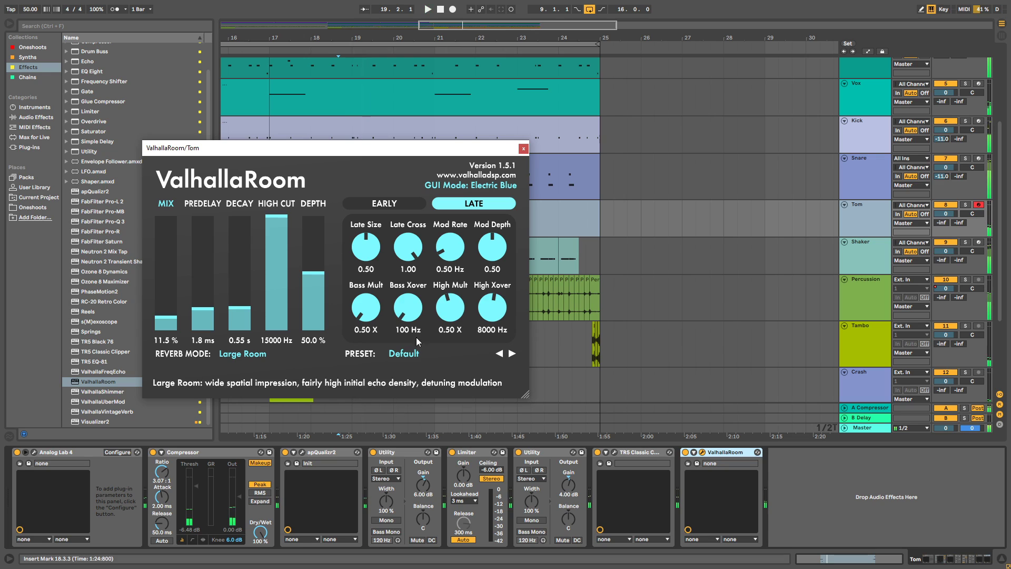
{"action": "left_click_drag", "start_coordinate": [487, 148], "coordinate": [522, 253]}
{"action": "left_click", "coordinate": [535, 406]}
{"action": "left_click", "coordinate": [491, 403]}
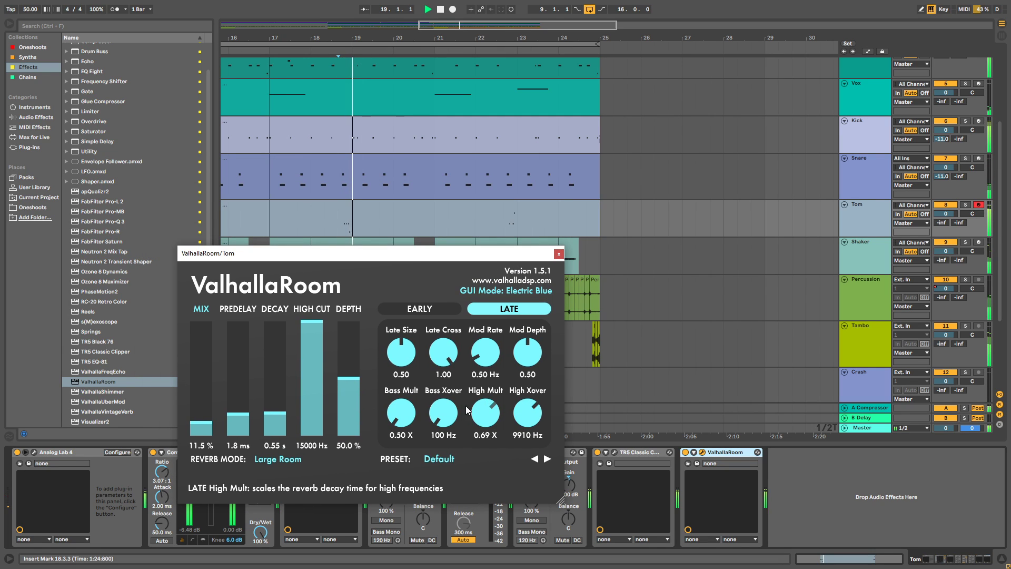
{"action": "key", "text": "space"}
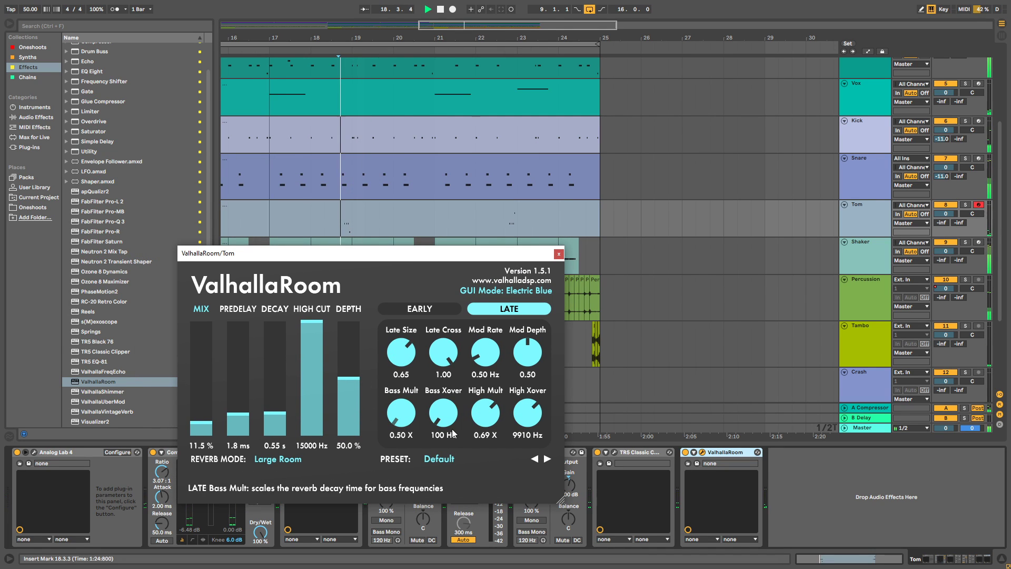
{"action": "left_click_drag", "start_coordinate": [442, 410], "coordinate": [433, 405]}
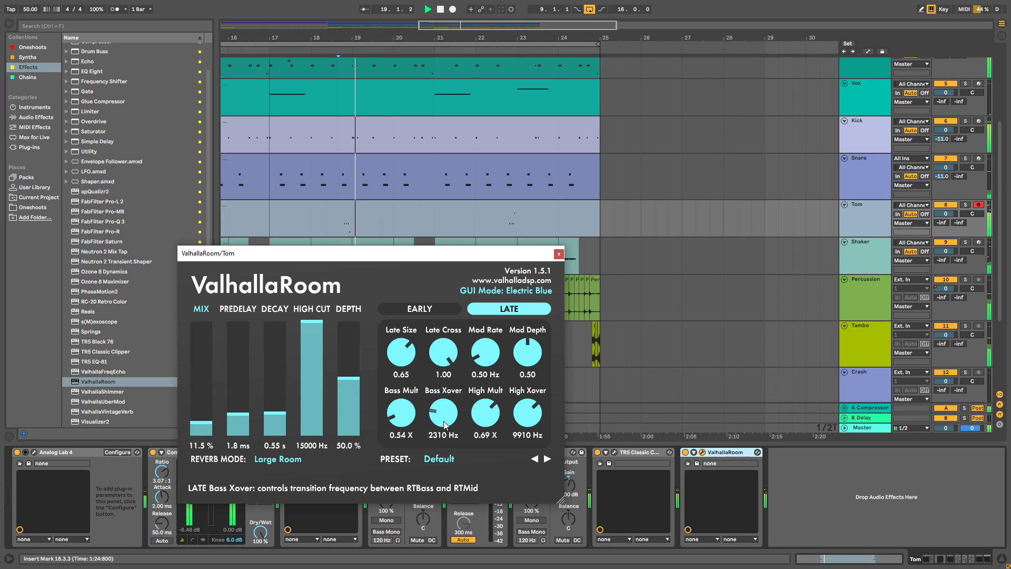
{"action": "left_click_drag", "start_coordinate": [433, 415], "coordinate": [439, 416]}
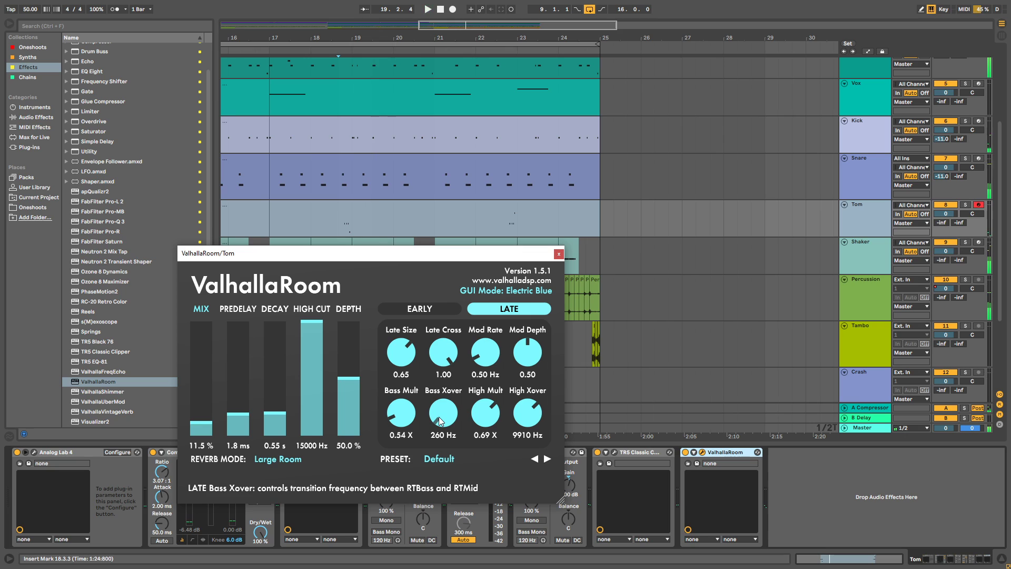
Set ValhallaRoom's Decay to 0.63 s while auditioning the Tom fill in solo, and return the track to the full mix.
{"action": "key", "text": "space"}
{"action": "left_click", "coordinate": [965, 205]}
{"action": "left_click_drag", "start_coordinate": [274, 415], "coordinate": [270, 378]}
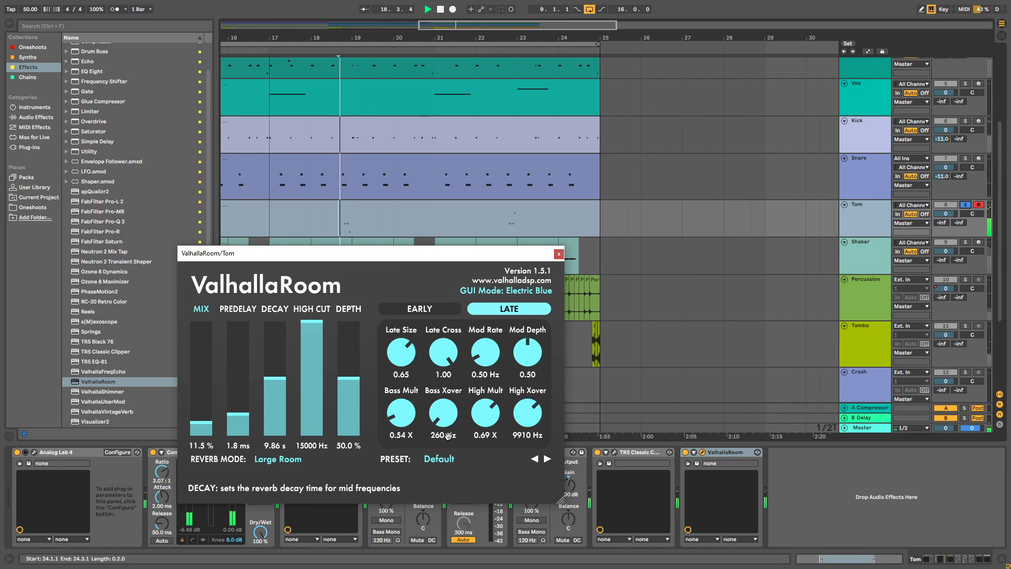
{"action": "left_click", "coordinate": [281, 411]}
{"action": "key", "text": "space"}
{"action": "key", "text": "space"}
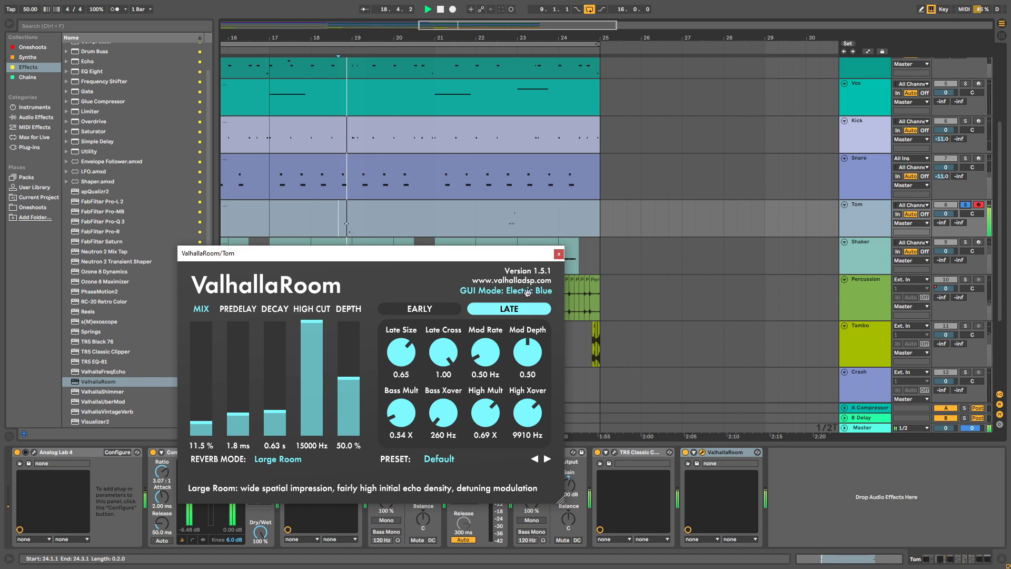
{"action": "left_click", "coordinate": [558, 253]}
{"action": "left_click", "coordinate": [964, 205]}
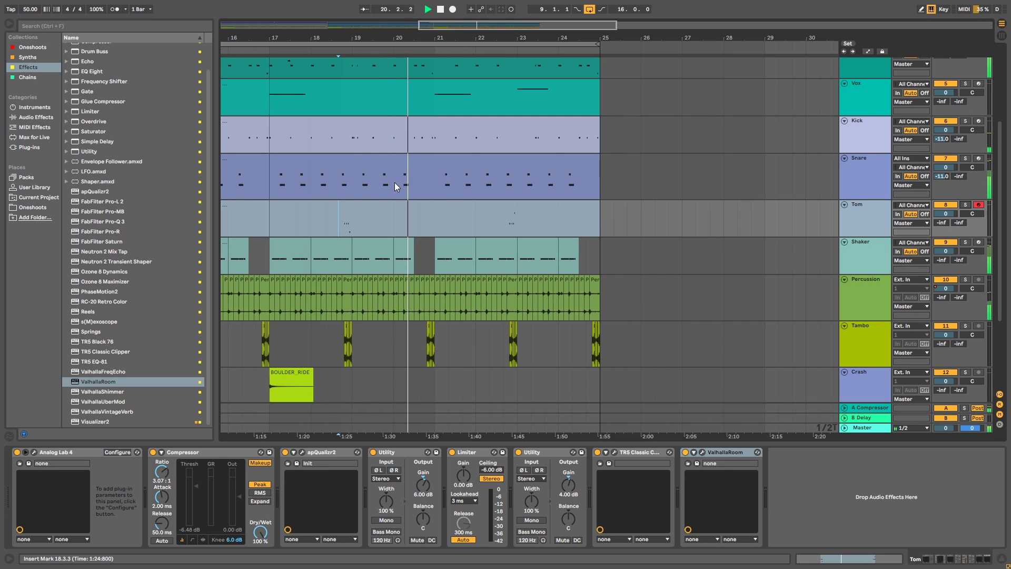
Stop playback and audition the full arrangement again from bar 1.
{"action": "scroll", "coordinate": [487, 264], "scroll_direction": "up", "scroll_amount": 3}
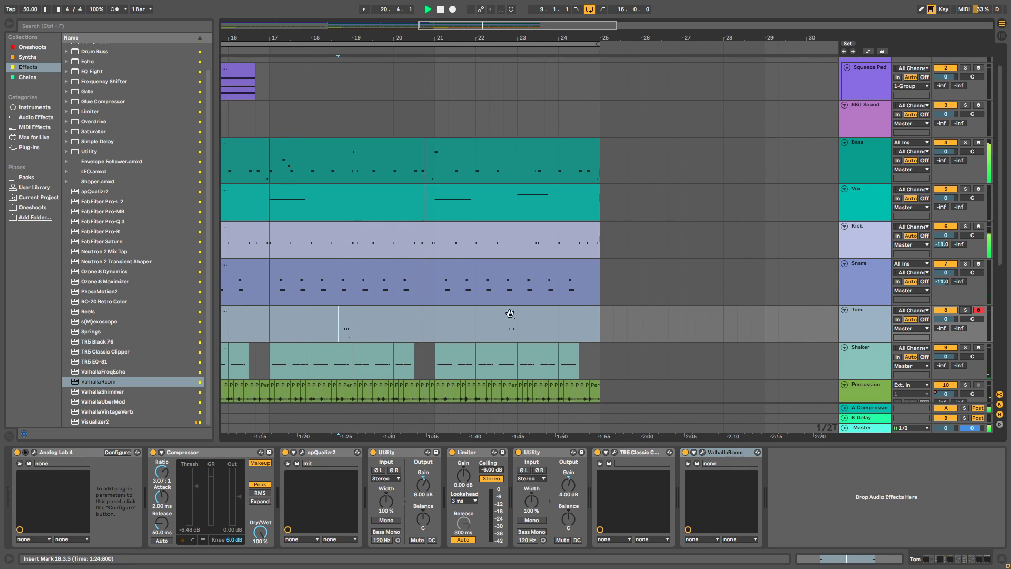
{"action": "key", "text": "space"}
{"action": "left_click_drag", "start_coordinate": [510, 38], "coordinate": [511, 11]}
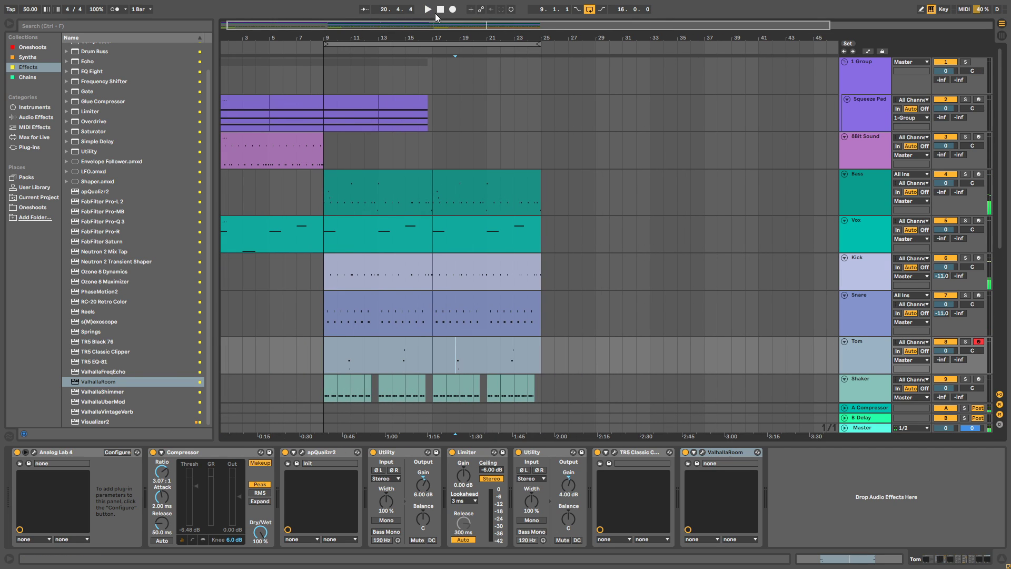
{"action": "left_click_drag", "start_coordinate": [481, 447], "coordinate": [473, 540]}
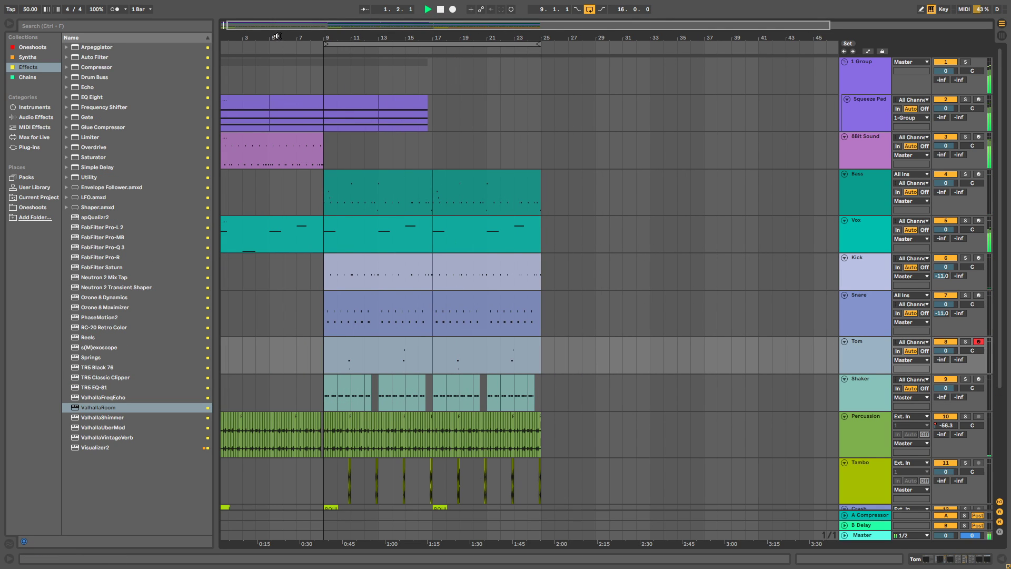
{"action": "left_click_drag", "start_coordinate": [277, 36], "coordinate": [735, 187]}
Load ValhallaRoom at the end of the 8Bit Sound track's chain with Mix 15.7 %, Predelay 0.2 ms and Decay 4.85 s.
{"action": "double_click", "coordinate": [859, 154]}
{"action": "scroll", "coordinate": [126, 370], "scroll_direction": "down", "scroll_amount": 2}
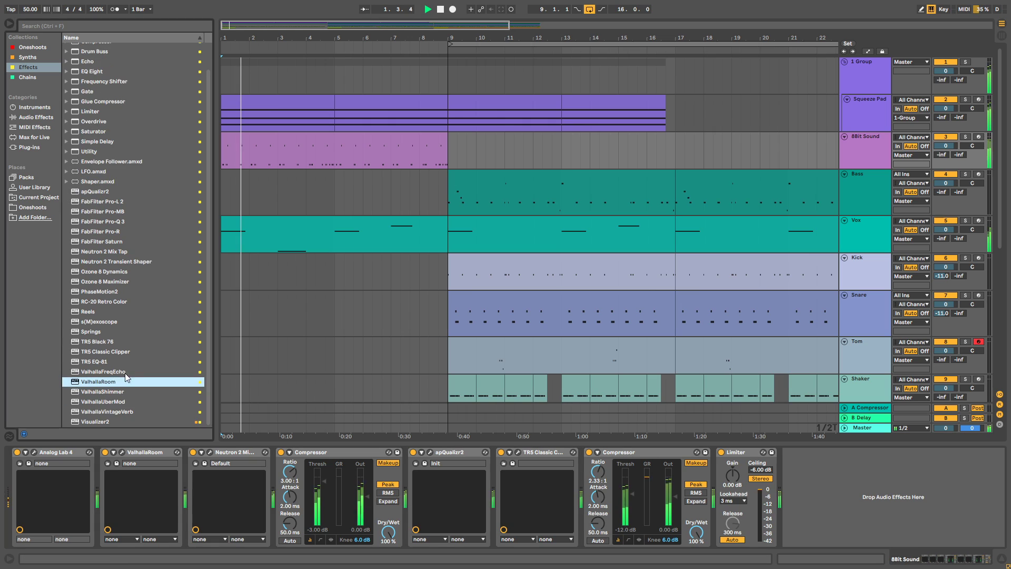
{"action": "left_click_drag", "start_coordinate": [106, 381], "coordinate": [874, 498]}
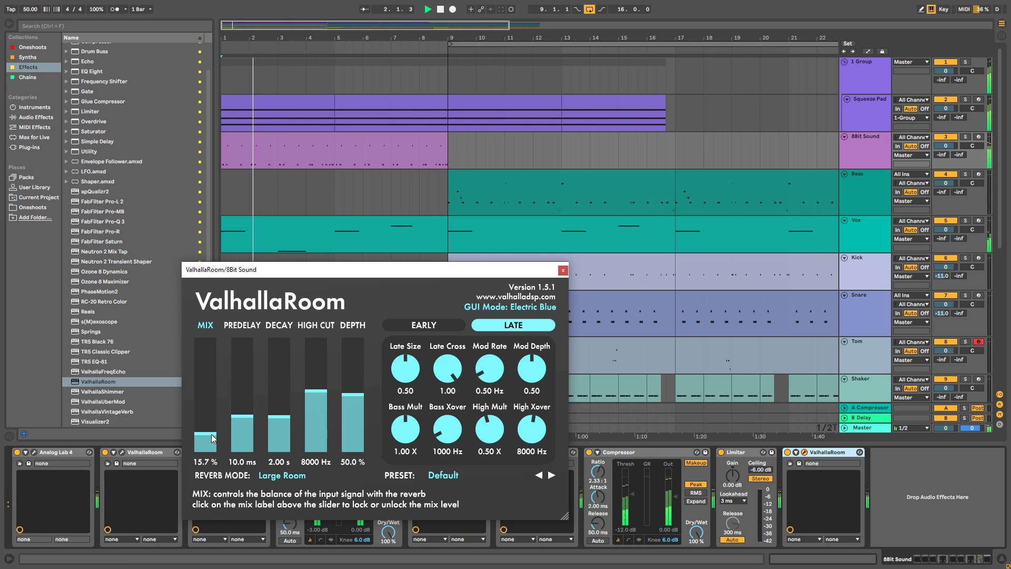
{"action": "left_click_drag", "start_coordinate": [245, 416], "coordinate": [246, 441]}
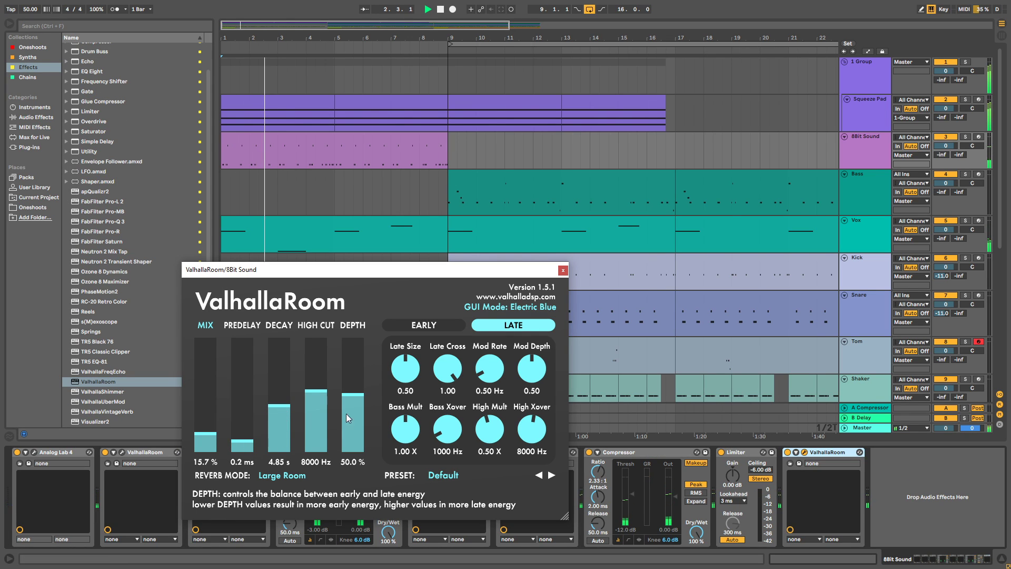
Set High Cut to 10540 Hz, Bass Mult to 0.54 X, Bass Xover to 100 Hz, High Xover to 7340 Hz, Late Size to 0.42 and Late Cross to 0.46.
{"action": "left_click_drag", "start_coordinate": [320, 391], "coordinate": [320, 371]}
{"action": "left_click_drag", "start_coordinate": [406, 424], "coordinate": [406, 461]}
{"action": "left_click_drag", "start_coordinate": [443, 429], "coordinate": [437, 448]}
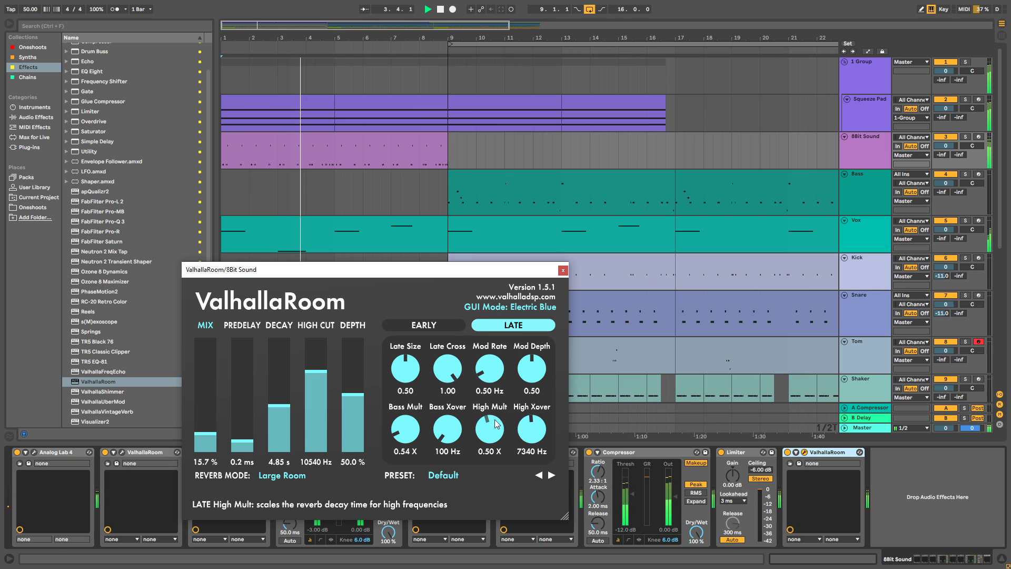
{"action": "left_click_drag", "start_coordinate": [461, 373], "coordinate": [486, 404]}
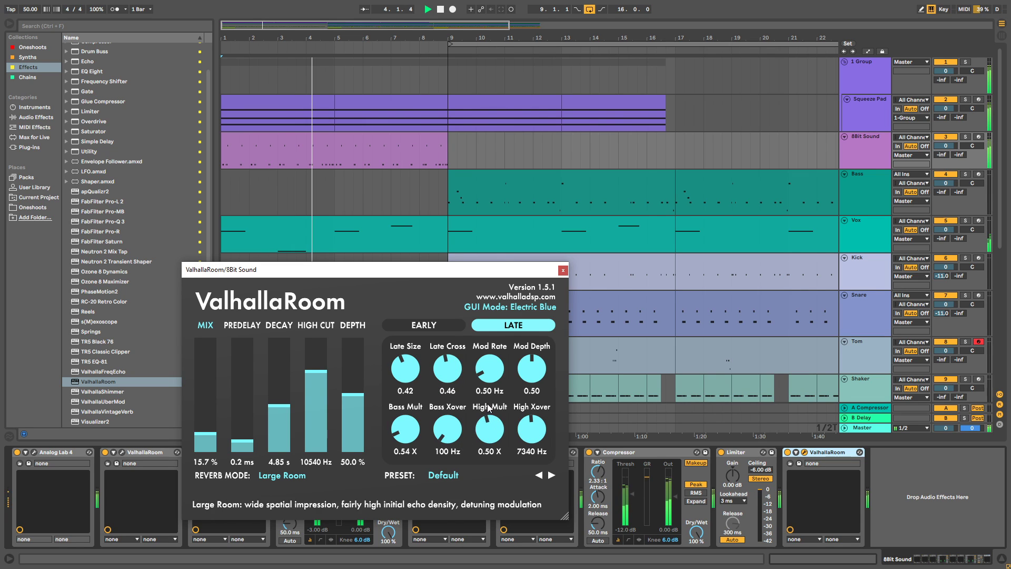
Set the 8Bit Sound reverb's Depth to 84.3 % and High Cut to 7720 Hz, and close the ValhallaRoom window.
{"action": "left_click", "coordinate": [358, 354]}
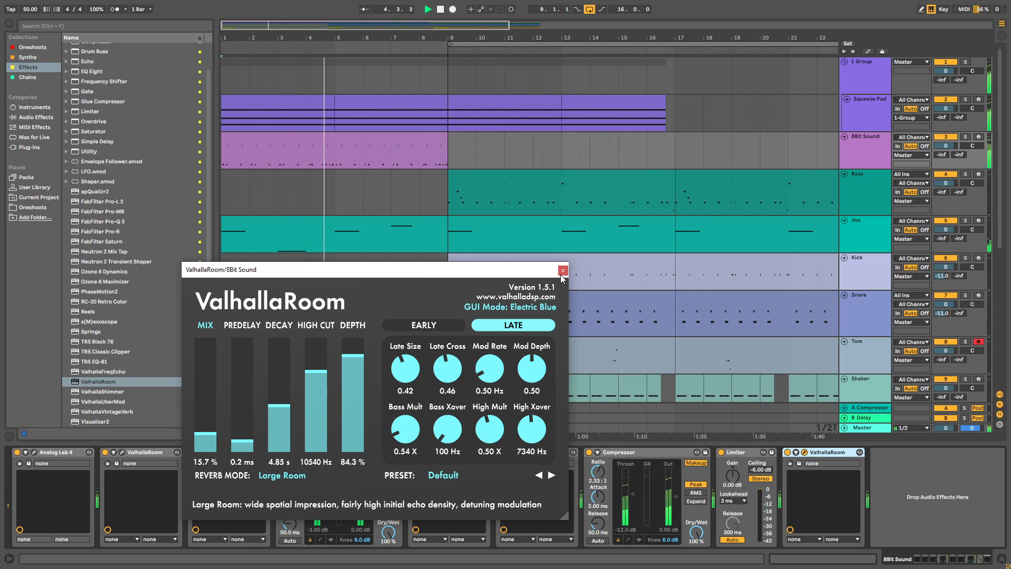
{"action": "left_click_drag", "start_coordinate": [318, 387], "coordinate": [314, 393]}
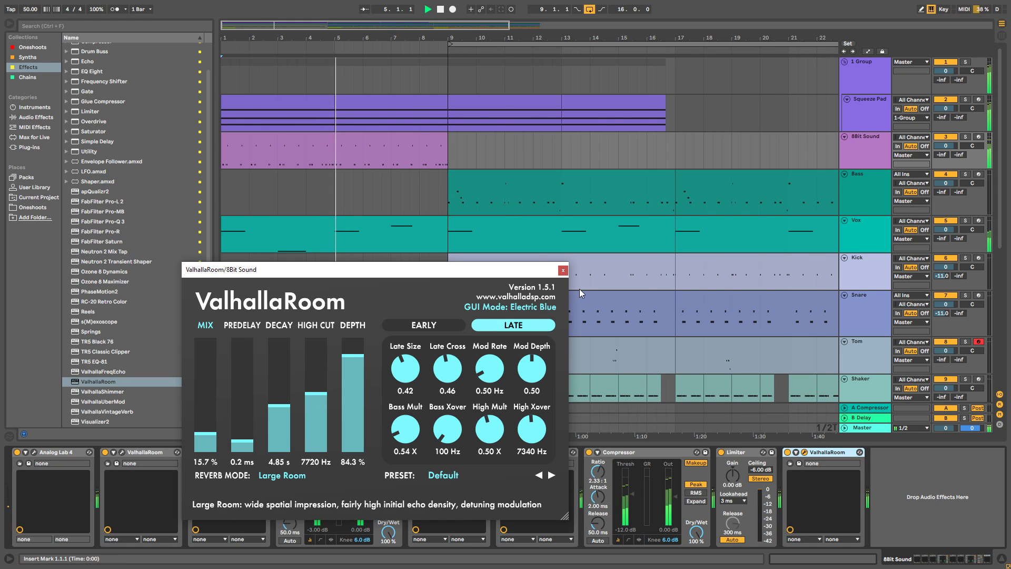
{"action": "left_click", "coordinate": [563, 269]}
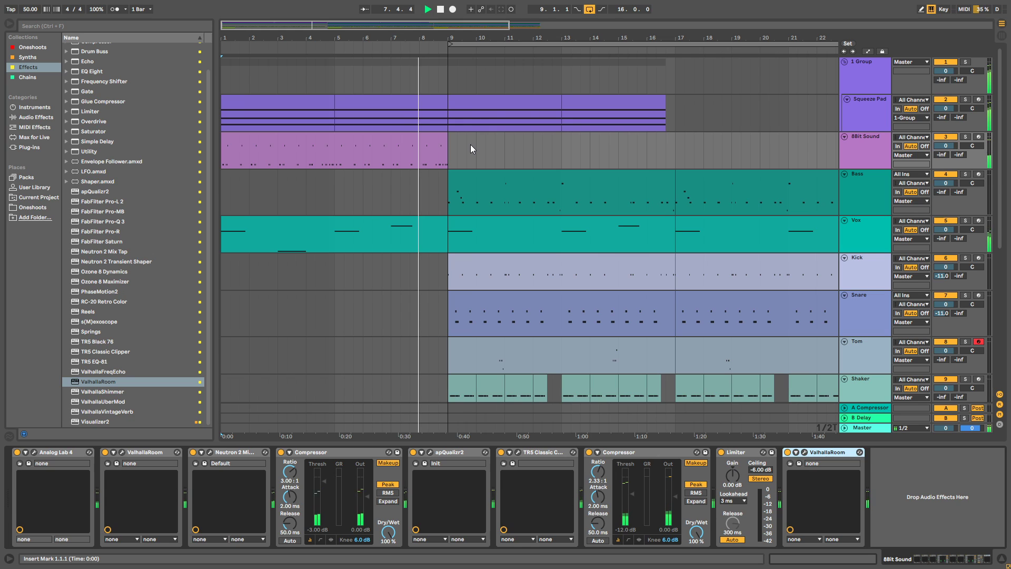
{"action": "scroll", "coordinate": [463, 138], "scroll_direction": "down", "scroll_amount": 6}
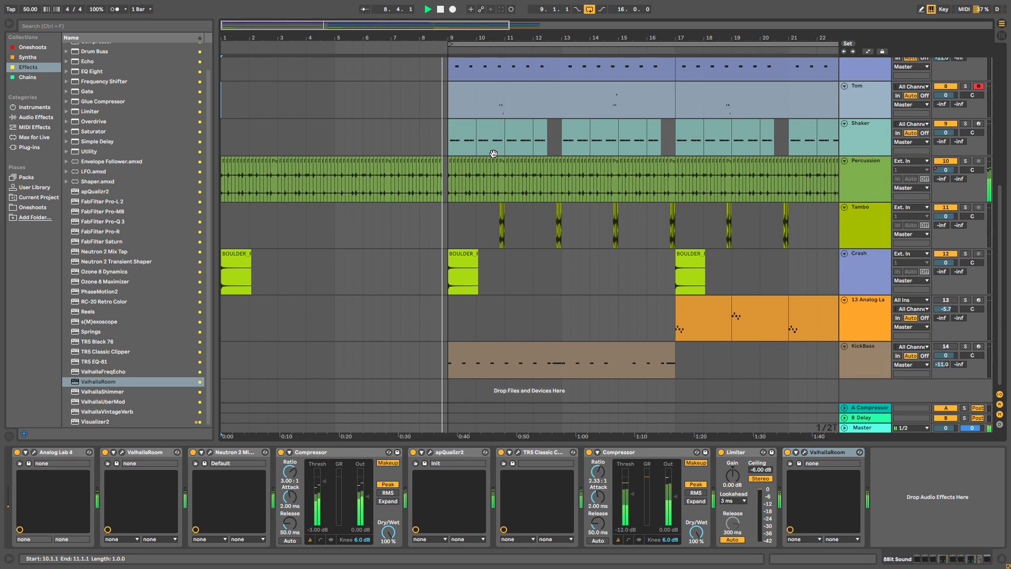
{"action": "scroll", "coordinate": [493, 153], "scroll_direction": "up", "scroll_amount": 2}
{"action": "scroll", "coordinate": [493, 153], "scroll_direction": "up", "scroll_amount": 5}
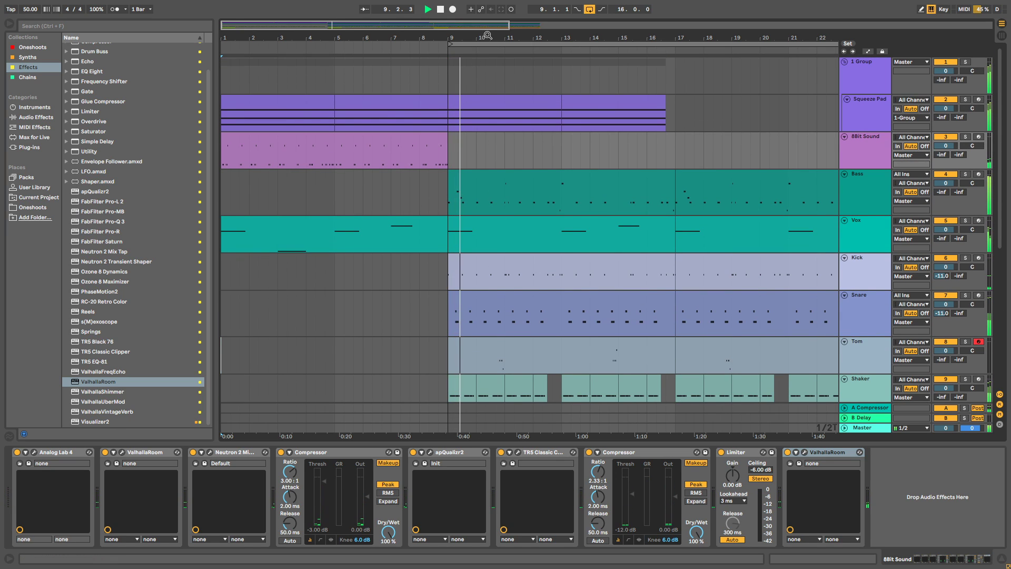
{"action": "left_click_drag", "start_coordinate": [488, 35], "coordinate": [410, 35]}
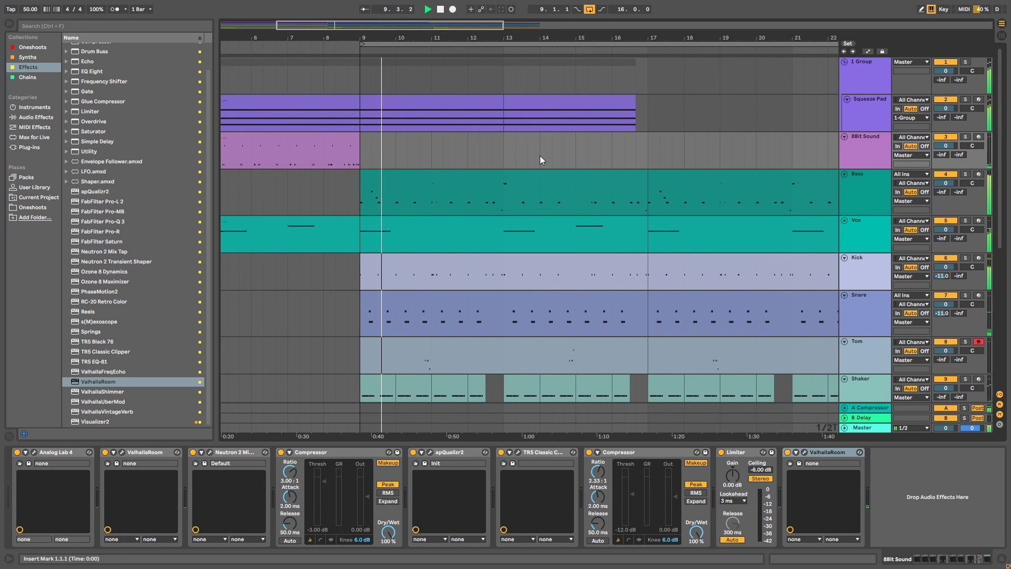
Lower the Tom track's volume to -2.0 dB.
{"action": "scroll", "coordinate": [540, 157], "scroll_direction": "down", "scroll_amount": 7}
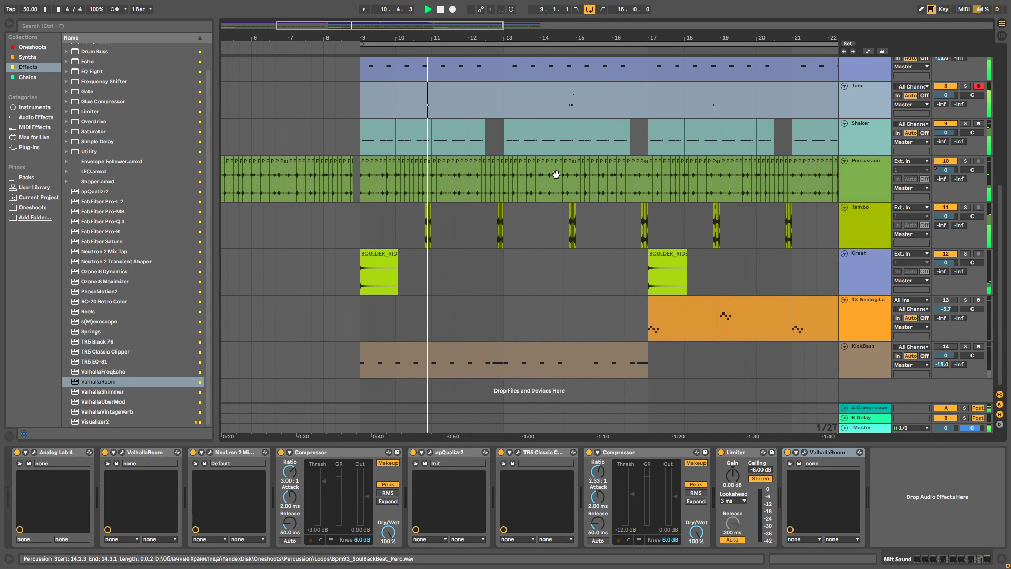
{"action": "left_click_drag", "start_coordinate": [469, 37], "coordinate": [385, 40]}
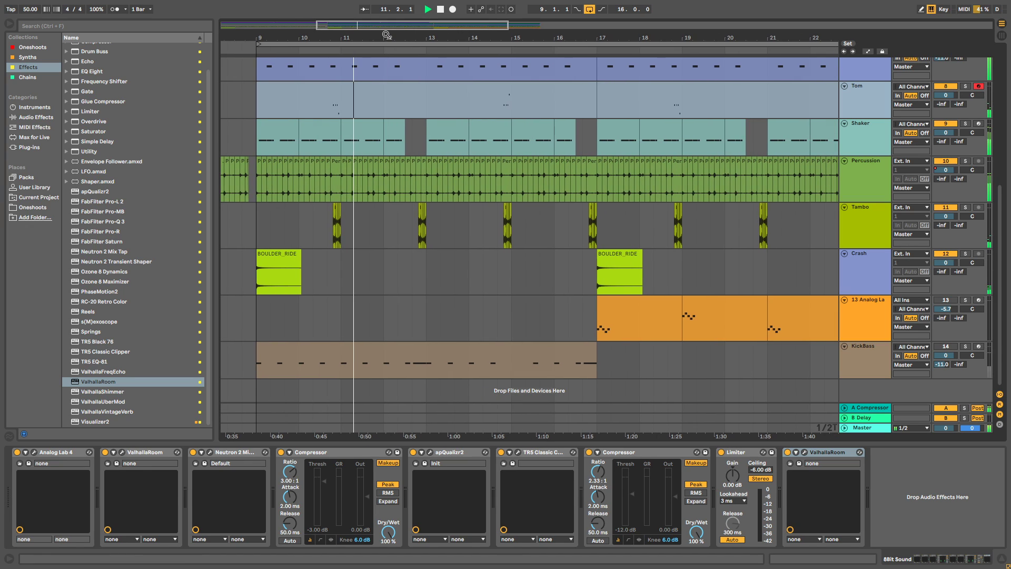
{"action": "left_click", "coordinate": [875, 108]}
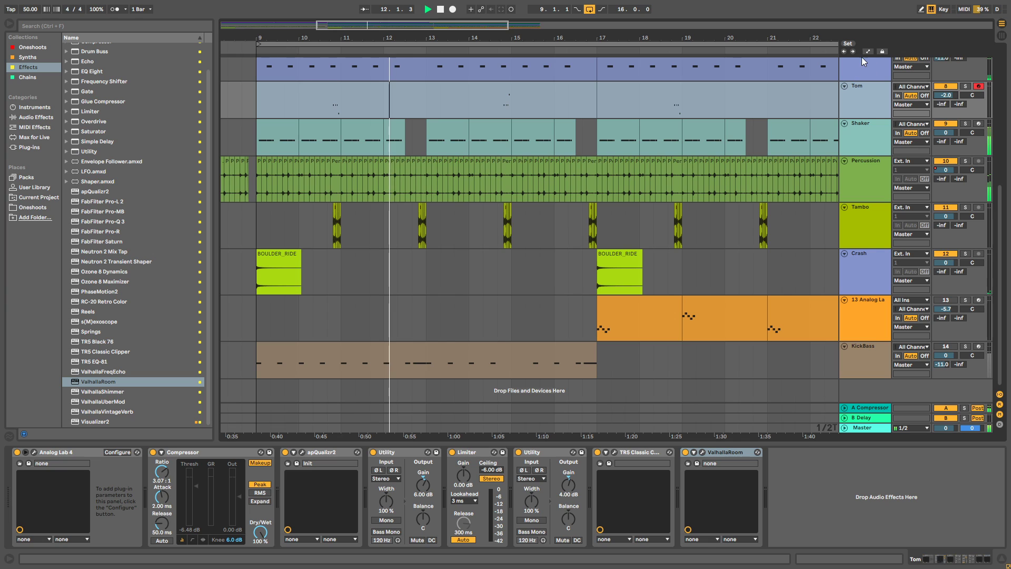
{"action": "scroll", "coordinate": [456, 127], "scroll_direction": "up", "scroll_amount": 6}
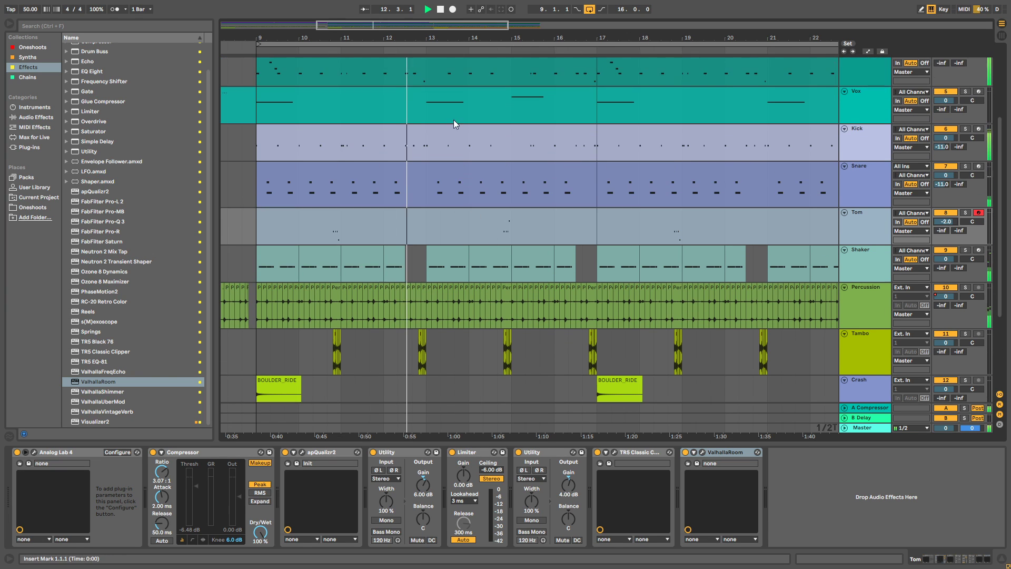
{"action": "scroll", "coordinate": [529, 130], "scroll_direction": "down", "scroll_amount": 5}
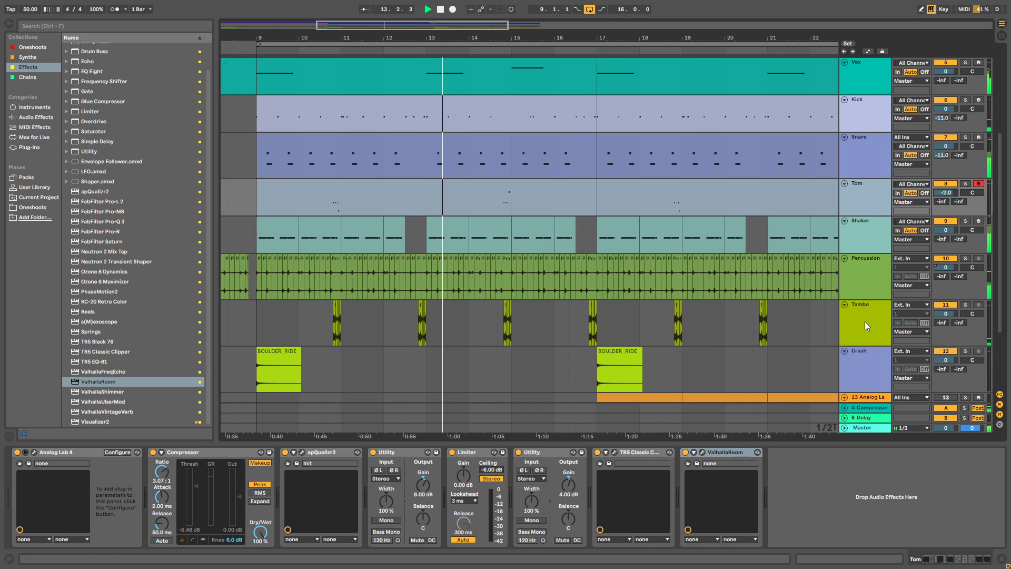
{"action": "left_click", "coordinate": [865, 321]}
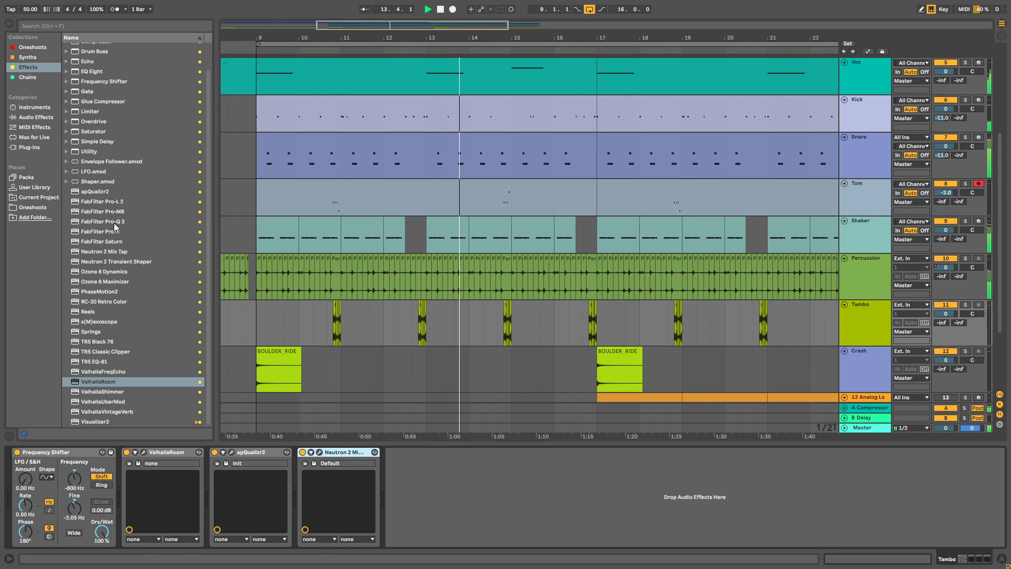
{"action": "scroll", "coordinate": [702, 255], "scroll_direction": "up", "scroll_amount": 5}
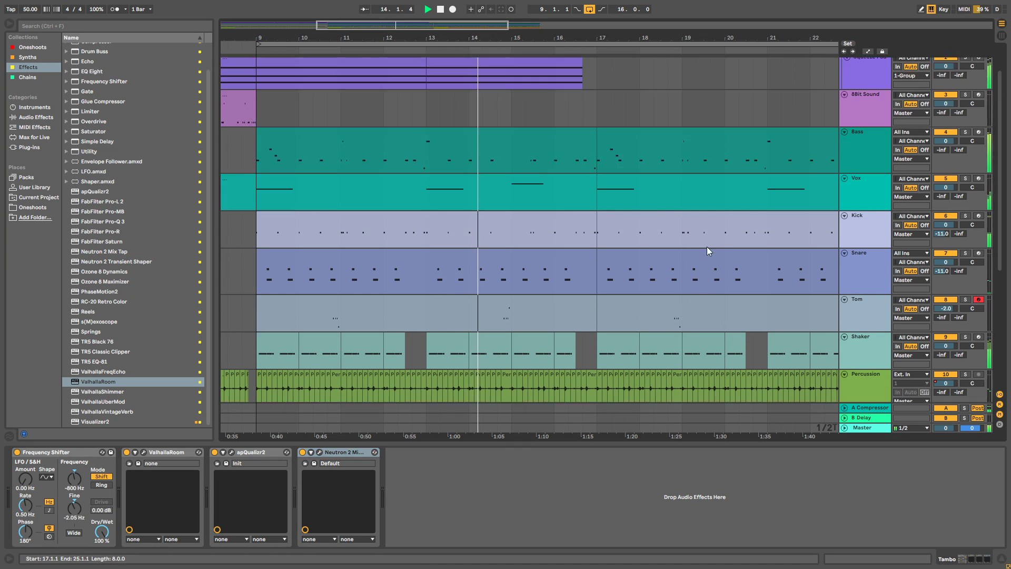
Check the Squeeze Pad's existing highpass EQ and insert another apQualizr2 between ValhallaRoom and Compressor in its chain.
{"action": "left_click", "coordinate": [884, 127]}
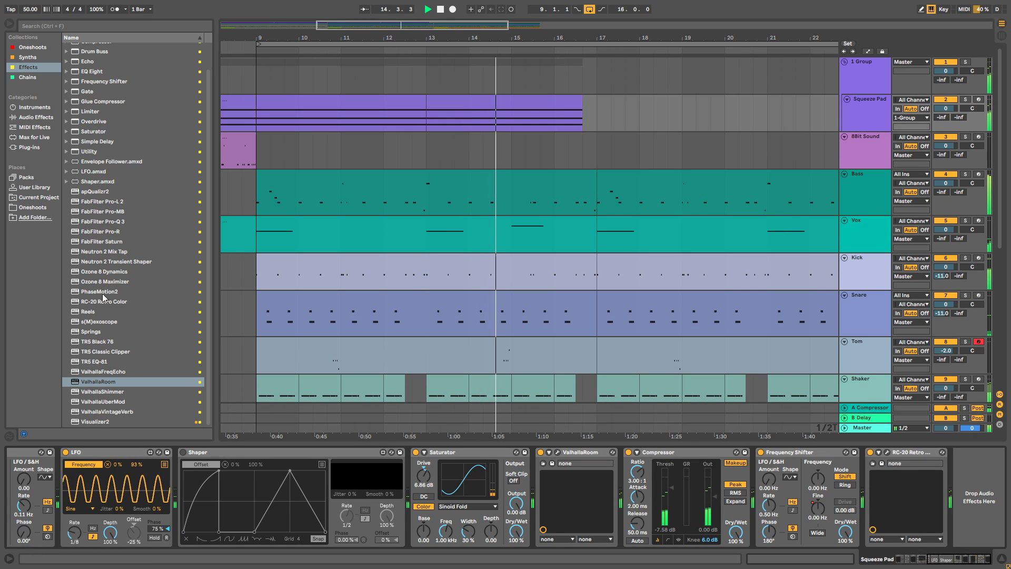
{"action": "left_click", "coordinate": [104, 192]}
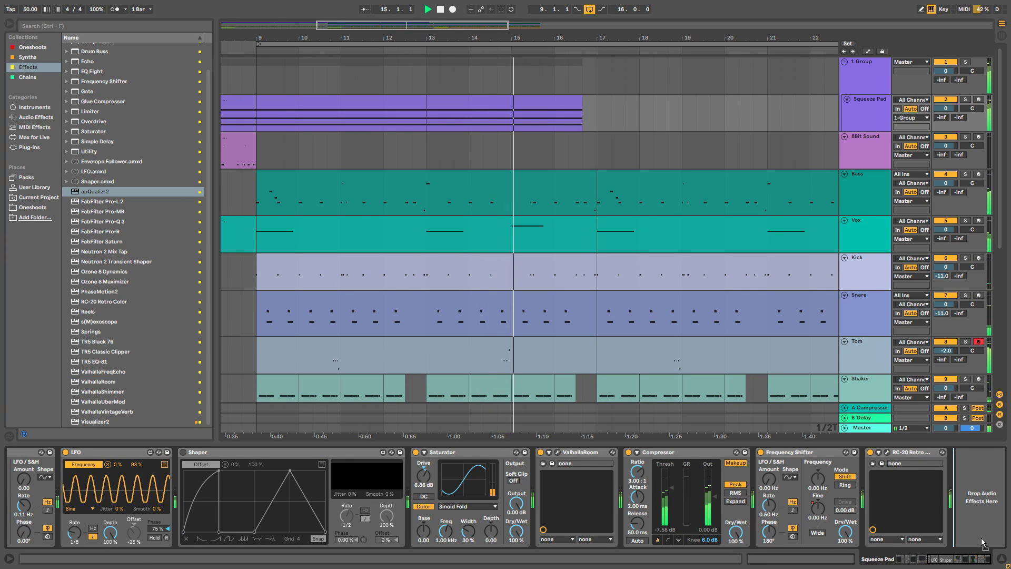
{"action": "left_click_drag", "start_coordinate": [104, 192], "coordinate": [249, 455]}
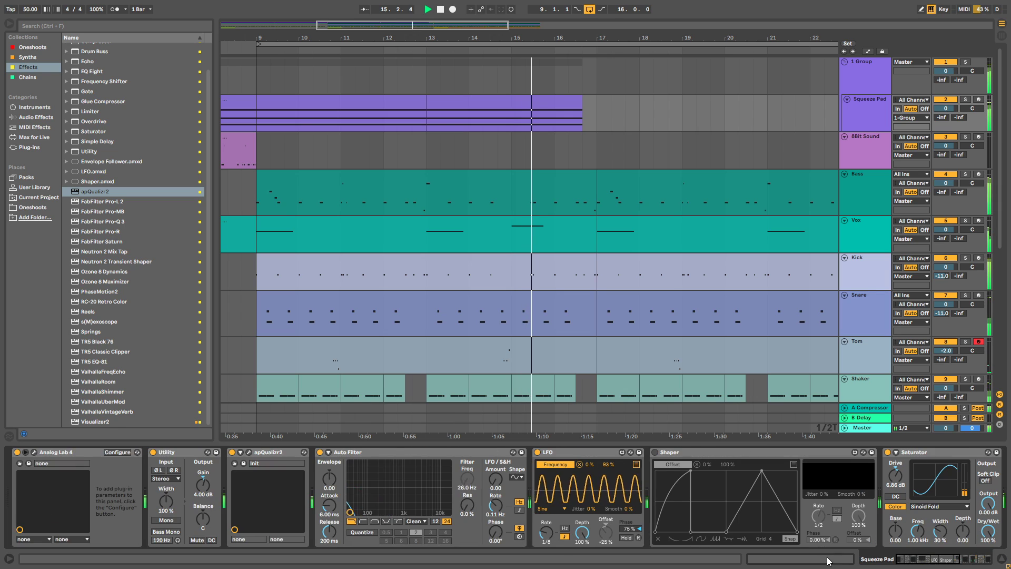
{"action": "left_click", "coordinate": [248, 452]}
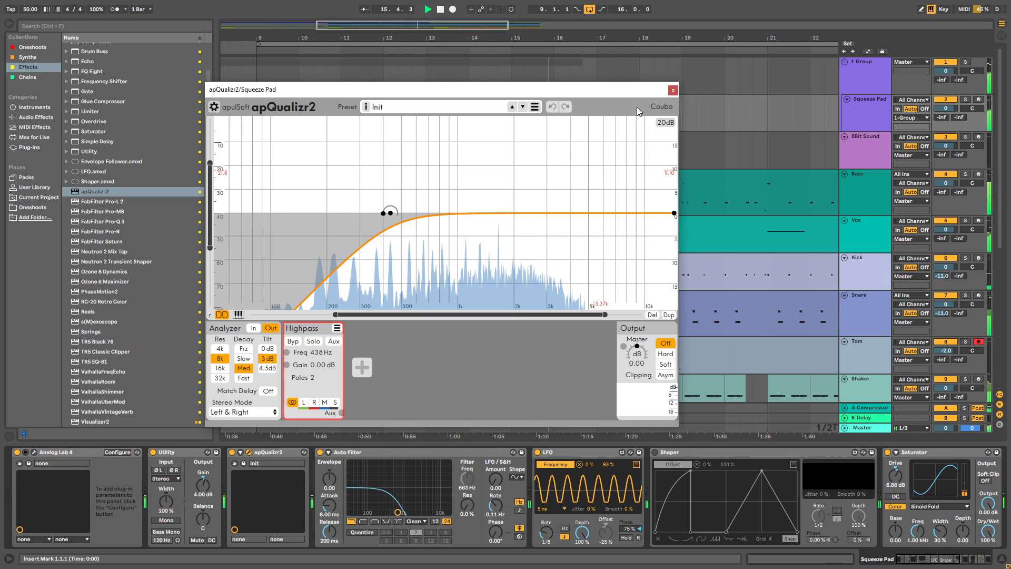
{"action": "left_click", "coordinate": [248, 451]}
{"action": "left_click_drag", "start_coordinate": [951, 558], "coordinate": [985, 558]}
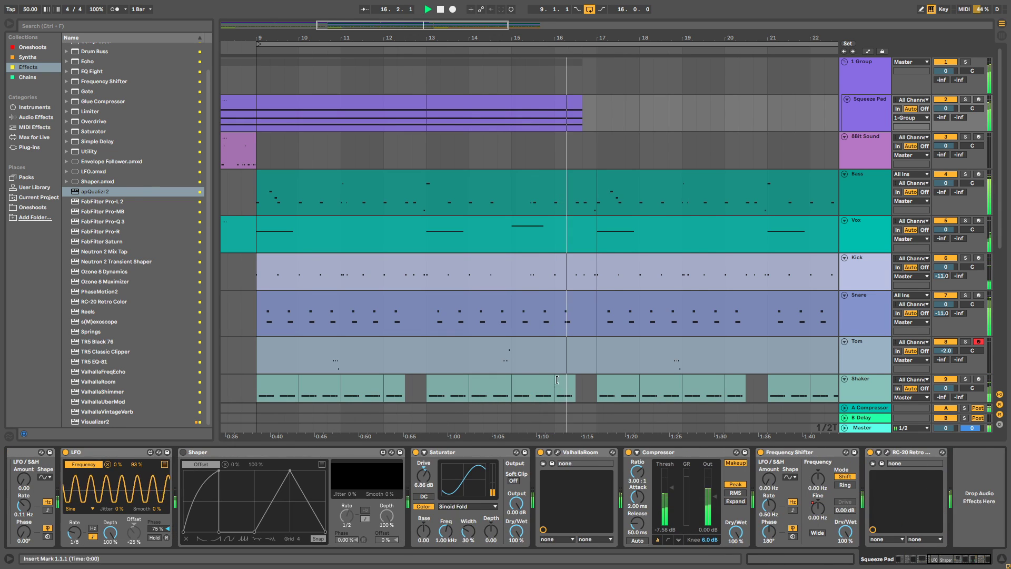
{"action": "mouse_move", "coordinate": [101, 198]}
{"action": "left_mouse_down"}
{"action": "mouse_move", "coordinate": [729, 510]}
{"action": "mouse_move", "coordinate": [772, 496]}
{"action": "left_mouse_up"}
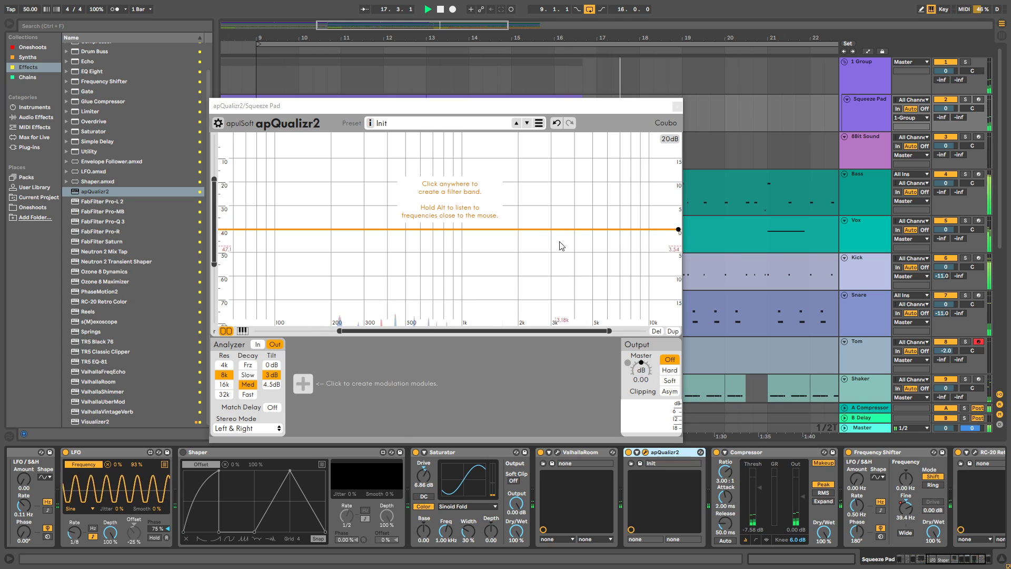
Play from bar 9 and add a Peak EQ band at 3090 Hz with 5.03 dB gain and 4.52 Oct bandwidth on Squeeze Pad.
{"action": "left_click_drag", "start_coordinate": [538, 109], "coordinate": [532, 226]}
{"action": "scroll", "coordinate": [482, 99], "scroll_direction": "down", "scroll_amount": 3}
{"action": "left_click", "coordinate": [369, 79]}
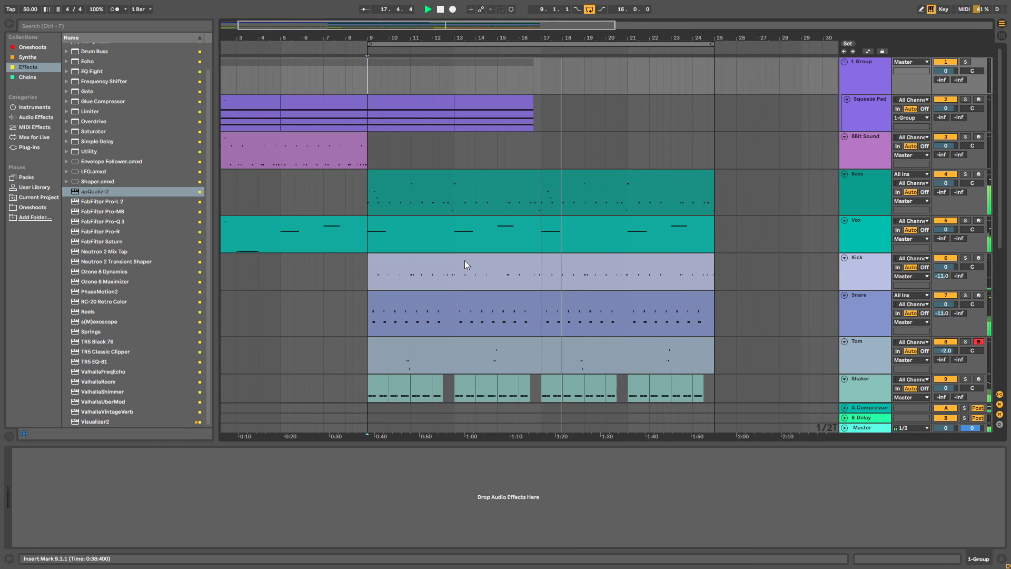
{"action": "left_click", "coordinate": [872, 117]}
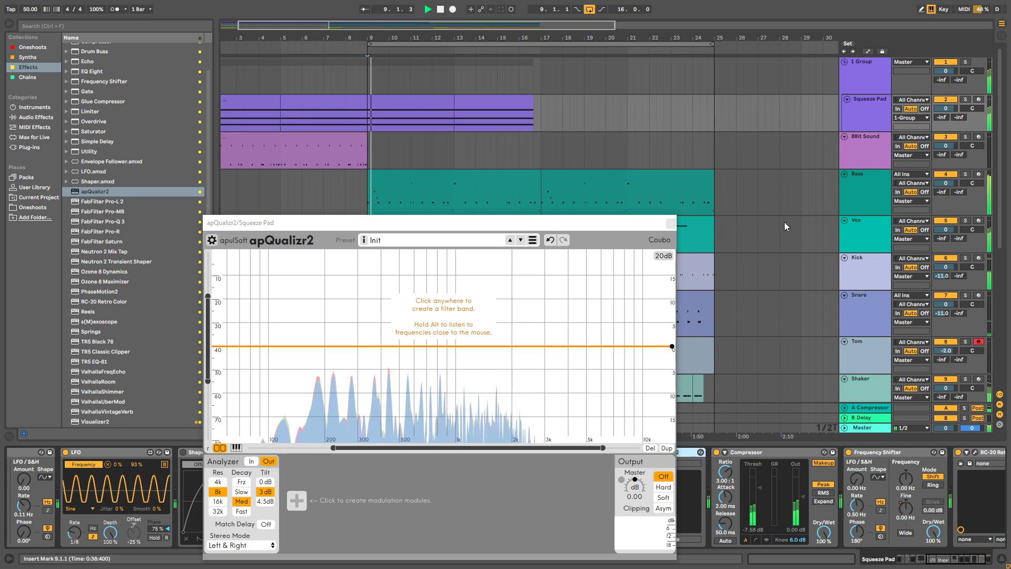
{"action": "left_click", "coordinate": [566, 346]}
{"action": "left_click_drag", "start_coordinate": [564, 345], "coordinate": [547, 321]}
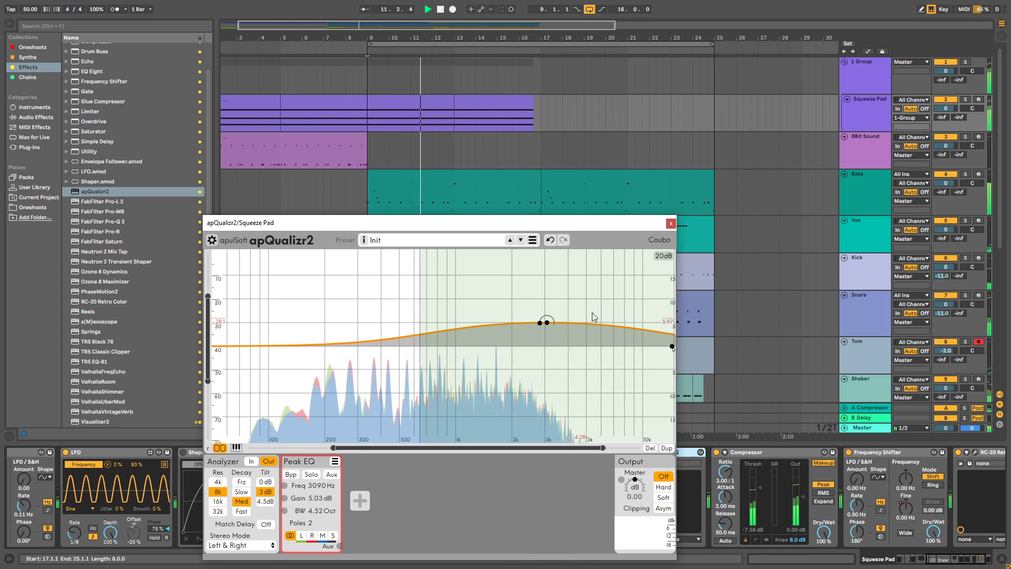
{"action": "left_click", "coordinate": [670, 224]}
Set the maximum of the 1 Gain A mapping in the Kick track's Envelope Follower to 10 %.
{"action": "left_click_drag", "start_coordinate": [428, 47], "coordinate": [430, 74]}
{"action": "scroll", "coordinate": [497, 113], "scroll_direction": "down", "scroll_amount": 2}
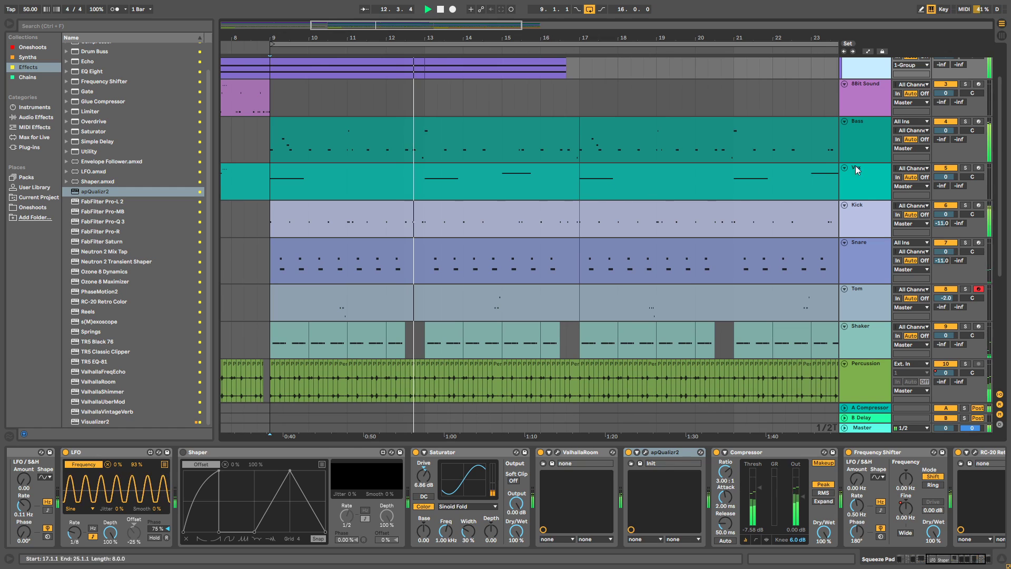
{"action": "left_click", "coordinate": [864, 134]}
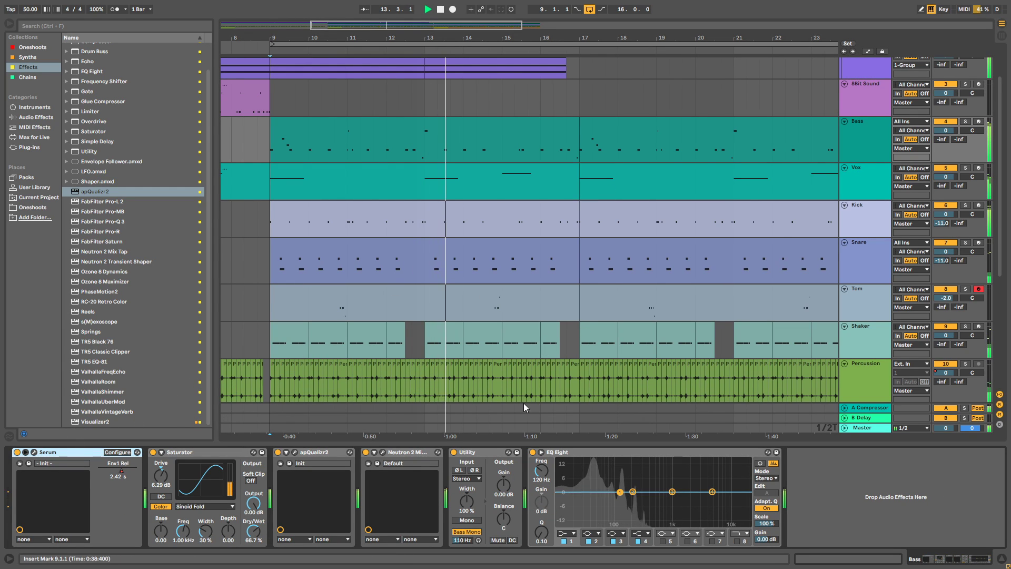
{"action": "left_click", "coordinate": [867, 216]}
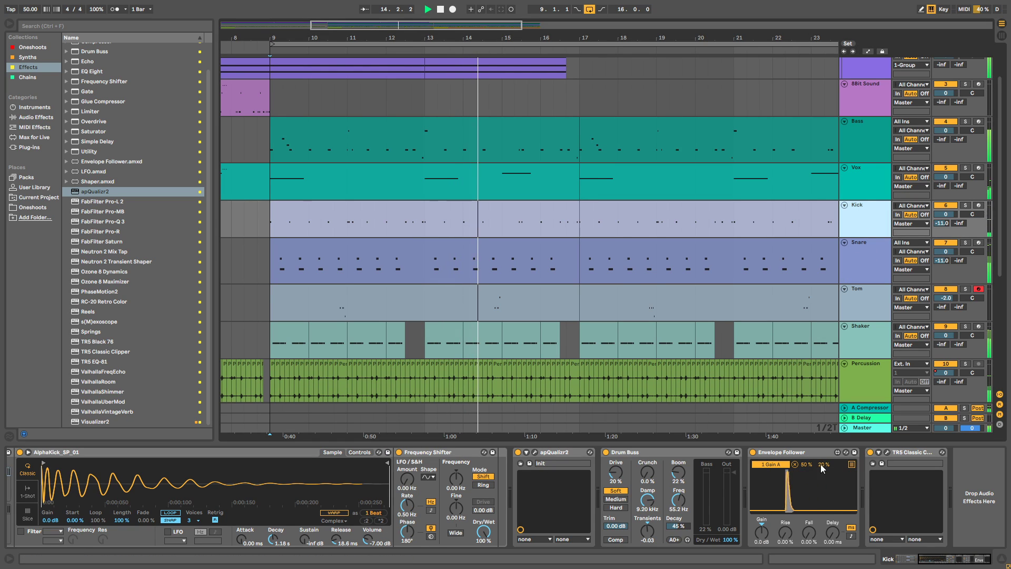
{"action": "left_click_drag", "start_coordinate": [818, 464], "coordinate": [824, 495]}
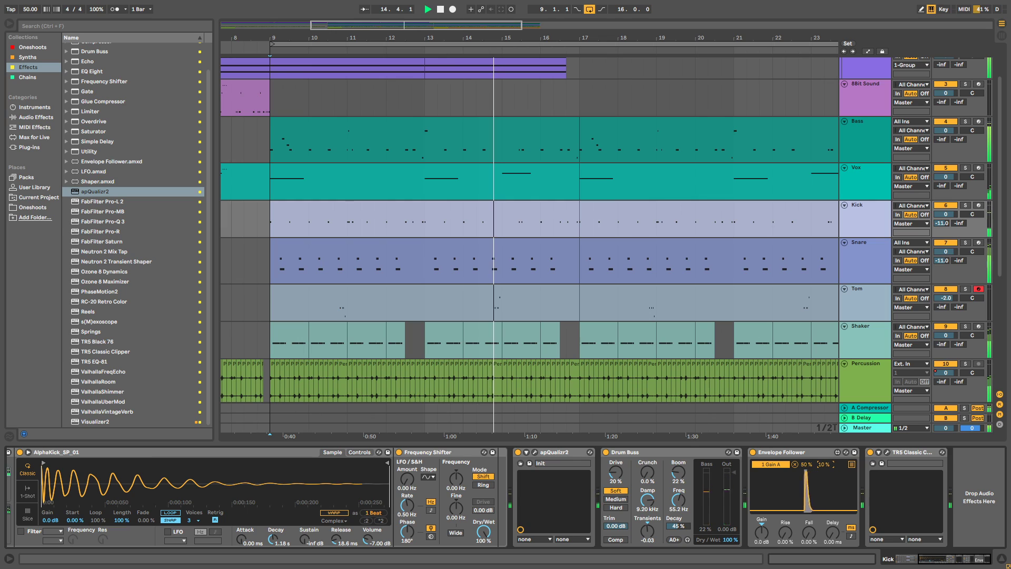
Set the Kick Envelope Follower's Gain to -2.9 dB and Fall to 4.72 %, and check the Bass track's EQ Eight curve.
{"action": "left_click", "coordinate": [870, 140]}
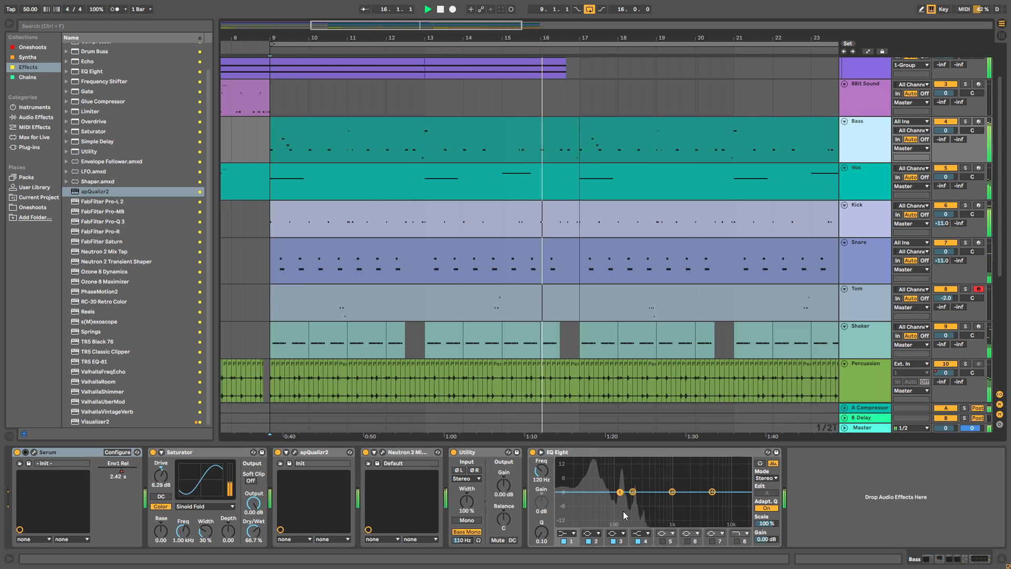
{"action": "left_click", "coordinate": [875, 224]}
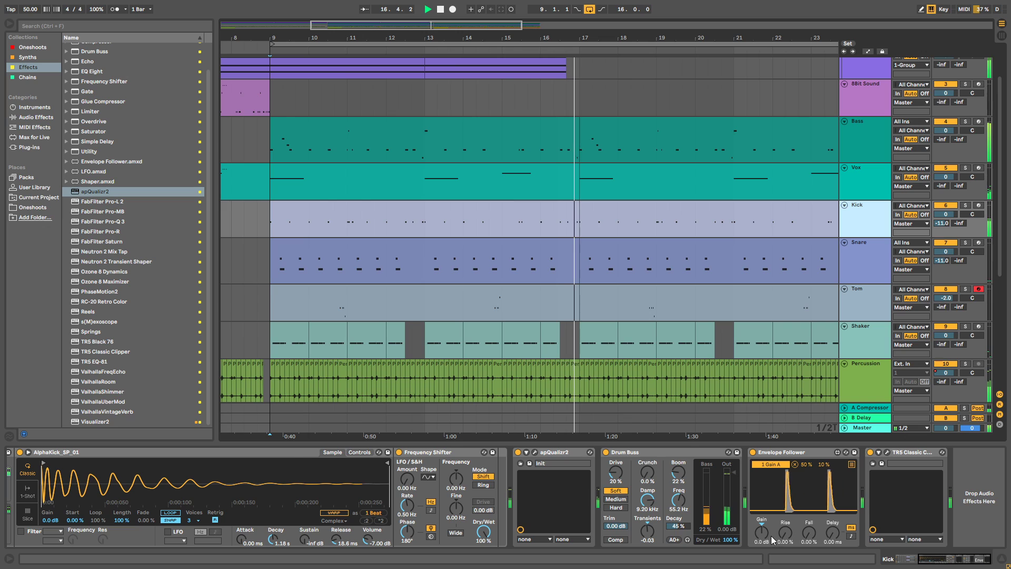
{"action": "left_click", "coordinate": [756, 540]}
{"action": "left_click_drag", "start_coordinate": [763, 528], "coordinate": [769, 536]}
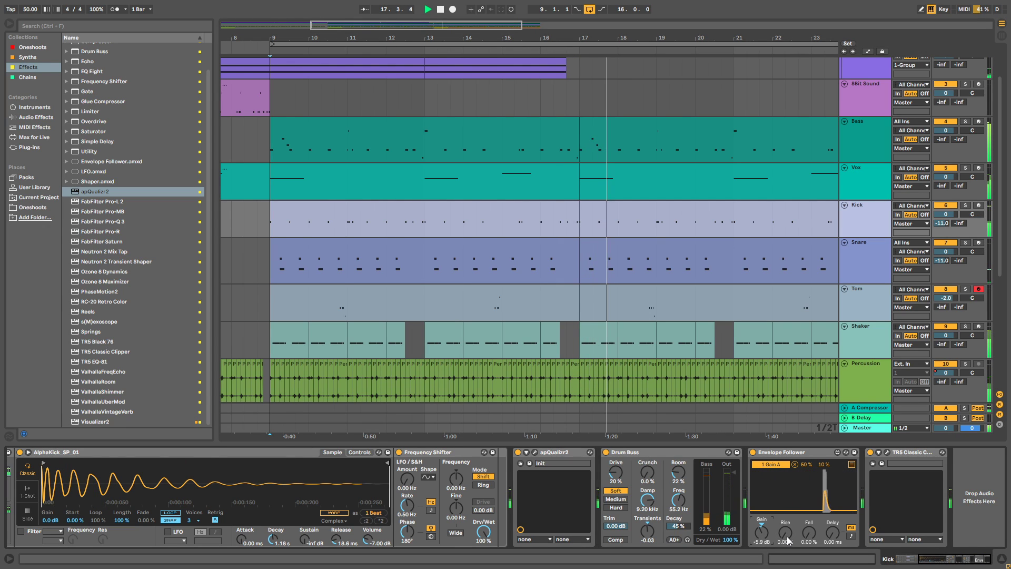
{"action": "left_click_drag", "start_coordinate": [762, 532], "coordinate": [811, 541]}
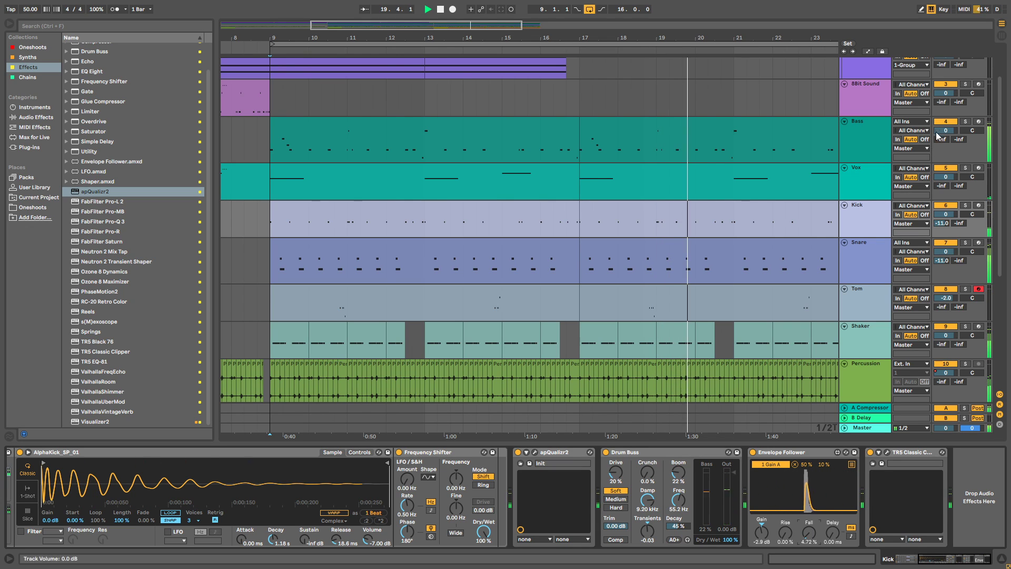
{"action": "left_click", "coordinate": [866, 138]}
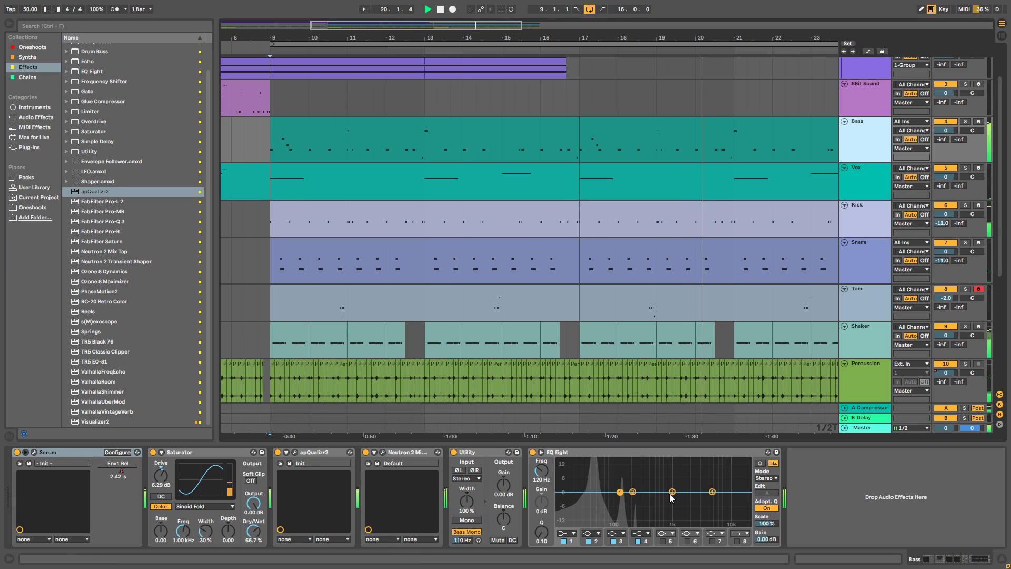
{"action": "mouse_move", "coordinate": [623, 497]}
{"action": "left_mouse_down"}
{"action": "mouse_move", "coordinate": [624, 506]}
{"action": "mouse_move", "coordinate": [623, 495]}
{"action": "left_mouse_up"}
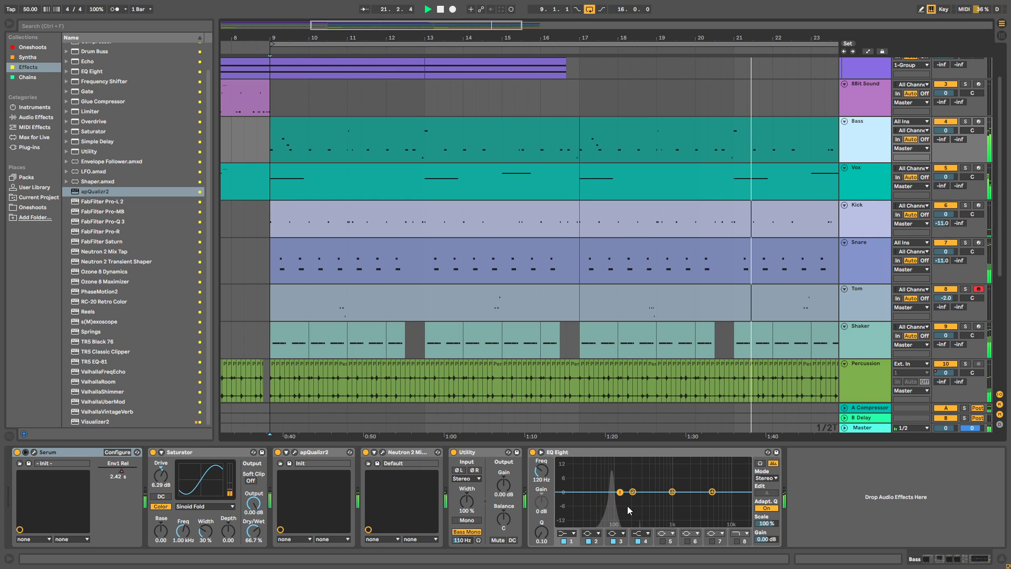
Hide the device view and ungroup the 1 Group track that holds Squeeze Pad.
{"action": "scroll", "coordinate": [872, 113], "scroll_direction": "up", "scroll_amount": 2}
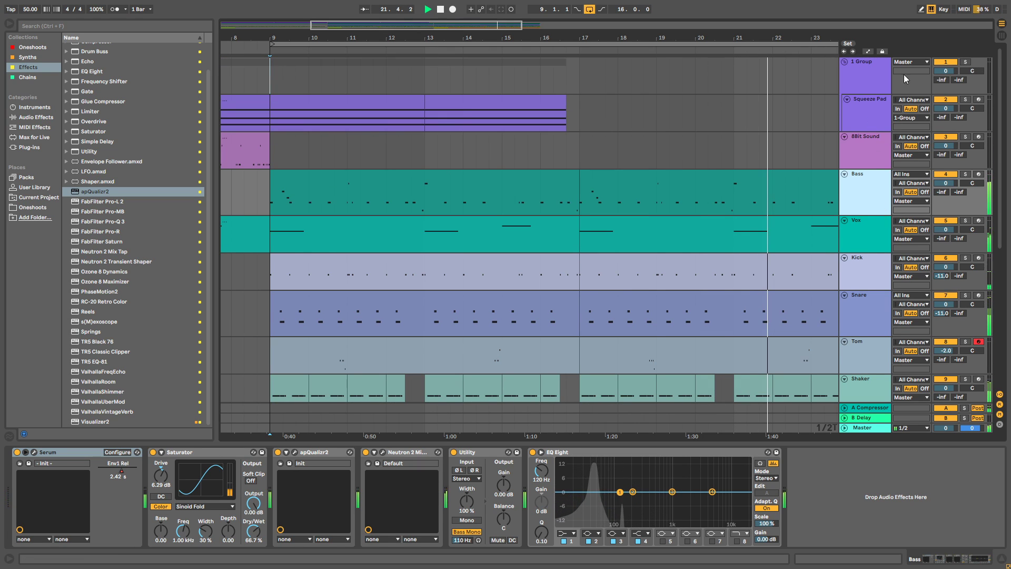
{"action": "left_click", "coordinate": [868, 70]}
{"action": "left_click_drag", "start_coordinate": [785, 41], "coordinate": [440, 33]}
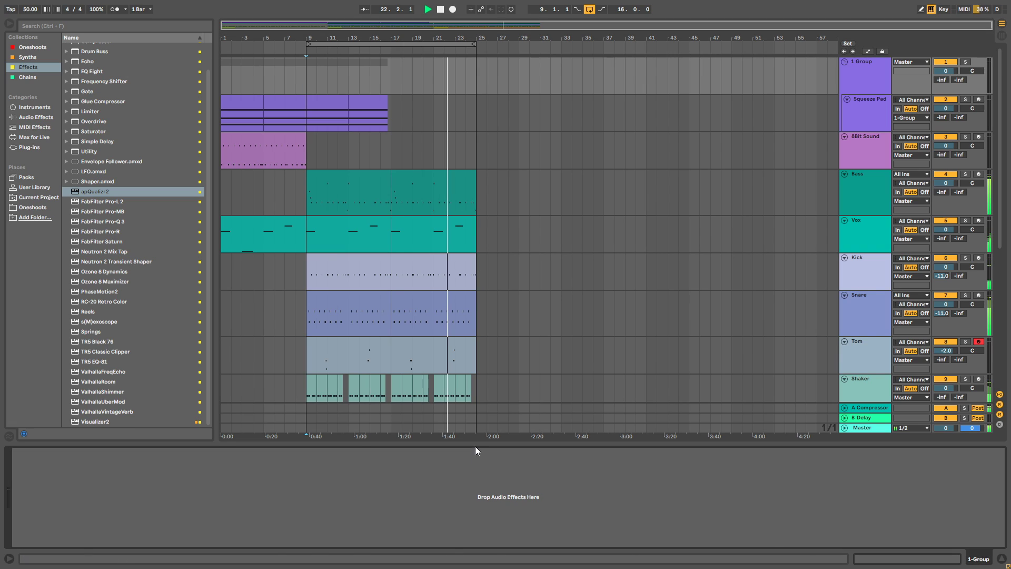
{"action": "key", "text": "ctrl+alt+l"}
{"action": "left_click_drag", "start_coordinate": [340, 37], "coordinate": [425, 79]}
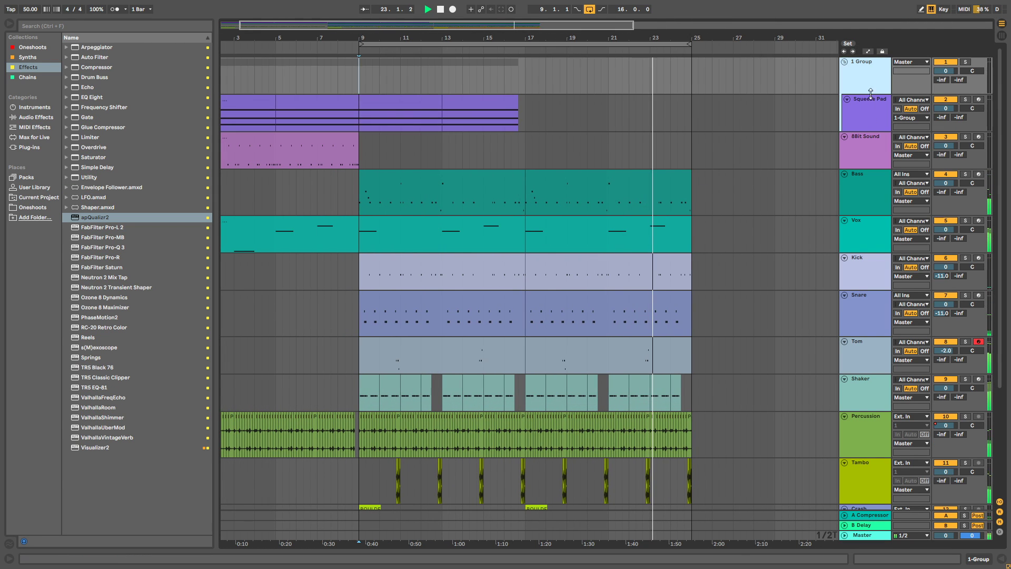
{"action": "right_click", "coordinate": [869, 80]}
{"action": "left_click", "coordinate": [906, 174]}
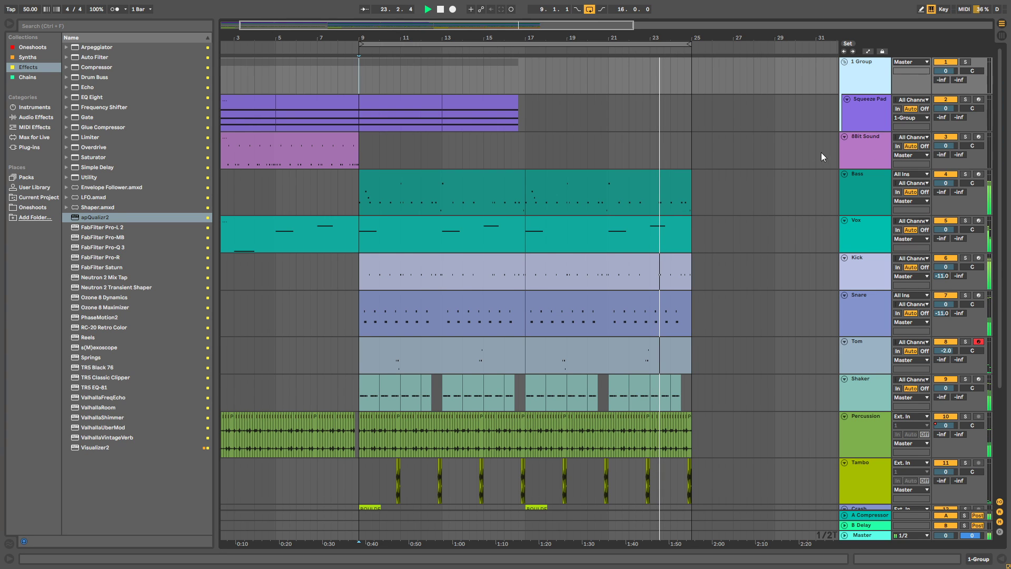
{"action": "double_click", "coordinate": [484, 35]}
Delete the KickBass track at the end of the track list.
{"action": "scroll", "coordinate": [494, 371], "scroll_direction": "down", "scroll_amount": 5}
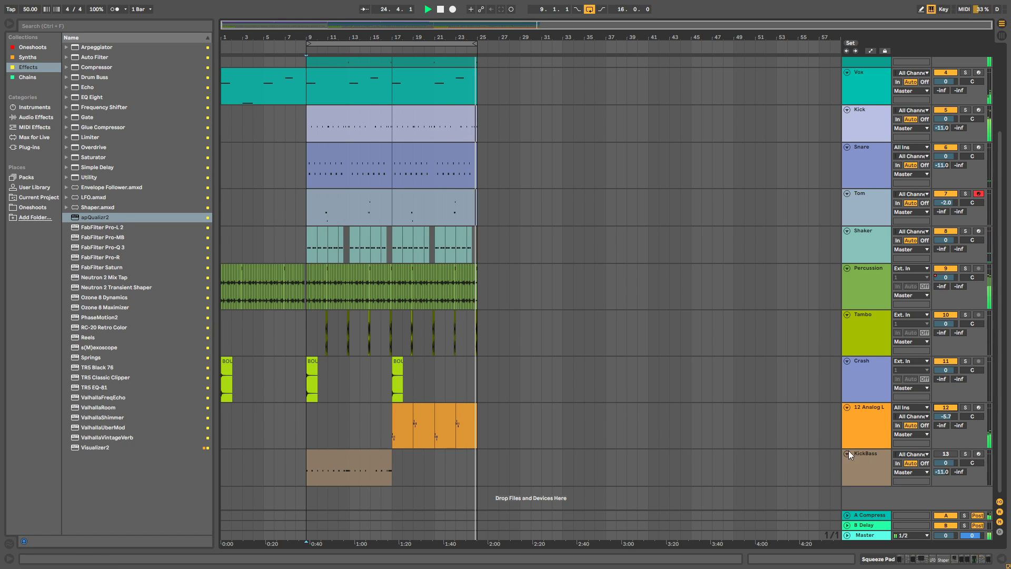
{"action": "left_click", "coordinate": [875, 471]}
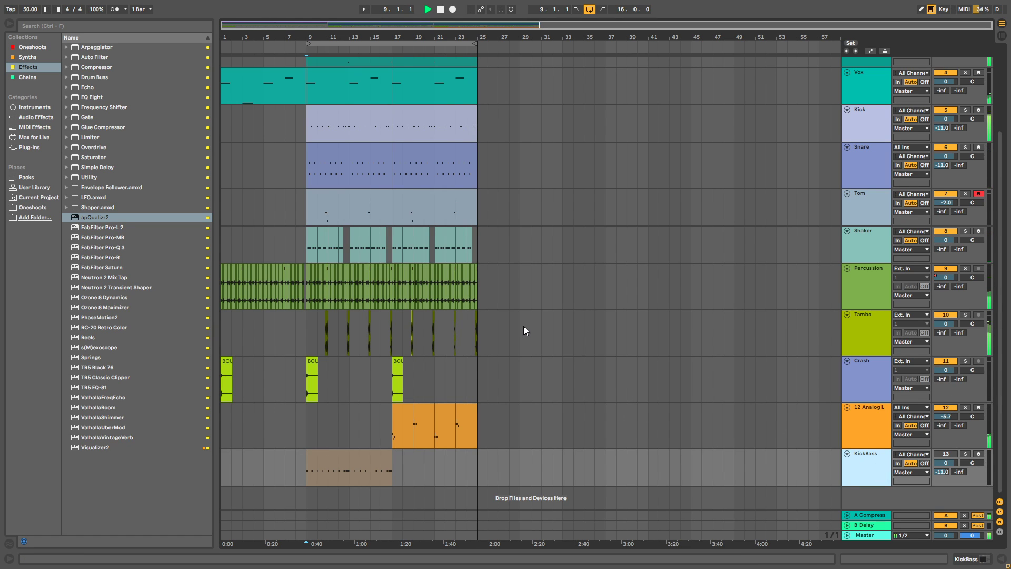
{"action": "key", "text": "Delete"}
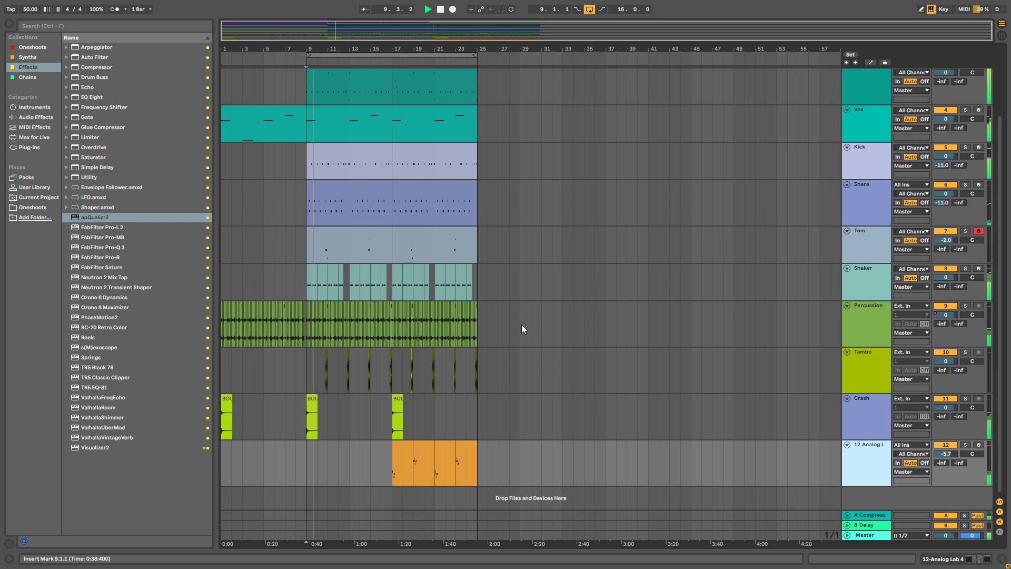
Lower the Bass track's volume to -6.0 dB.
{"action": "left_click_drag", "start_coordinate": [337, 46], "coordinate": [365, 71]}
{"action": "scroll", "coordinate": [873, 144], "scroll_direction": "up", "scroll_amount": 3}
{"action": "left_click", "coordinate": [854, 178]}
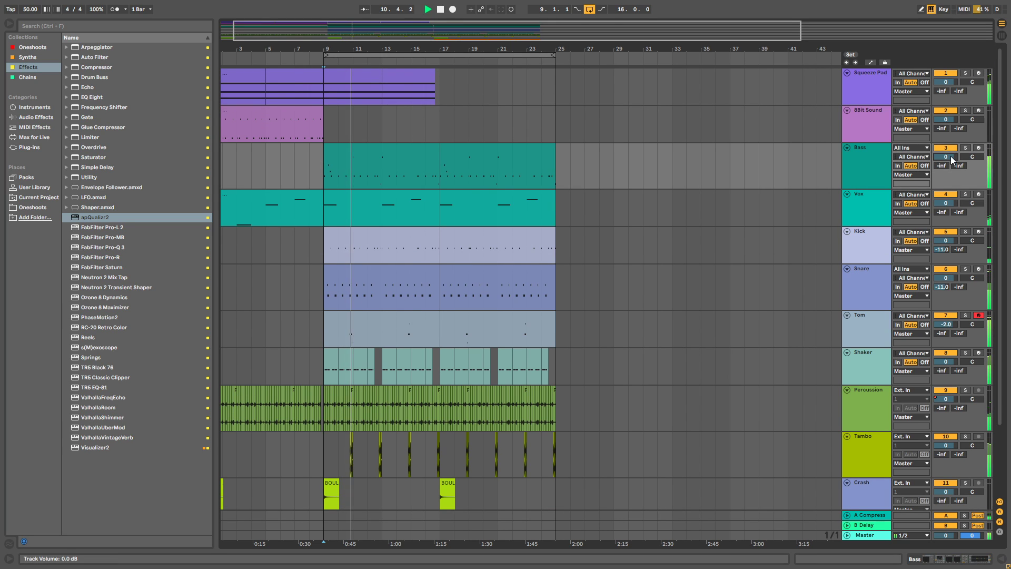
{"action": "left_click_drag", "start_coordinate": [949, 156], "coordinate": [950, 169]}
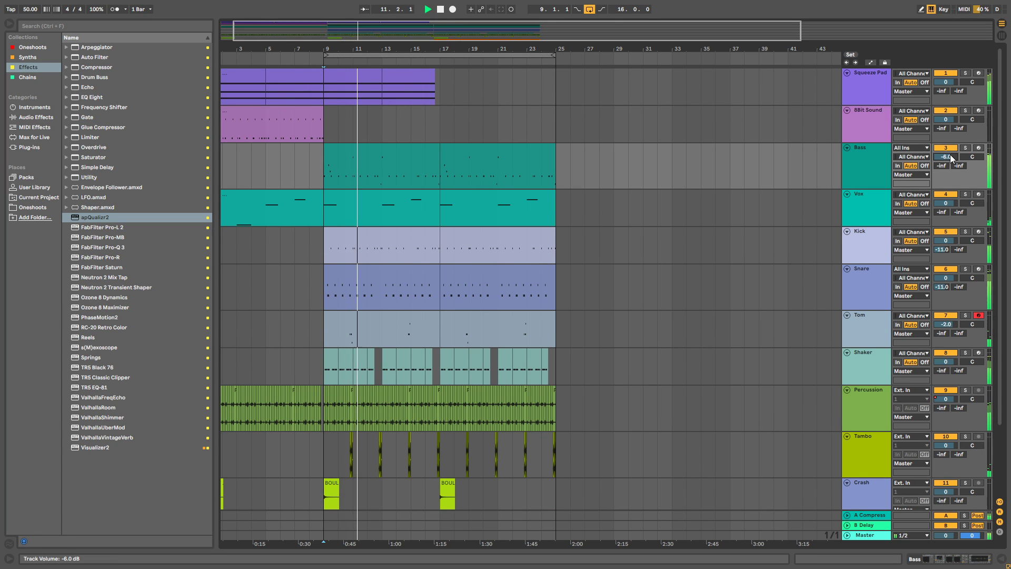
Raise the Bass track's volume to -3.0 dB.
{"action": "scroll", "coordinate": [950, 156], "scroll_direction": "up", "scroll_amount": 2}
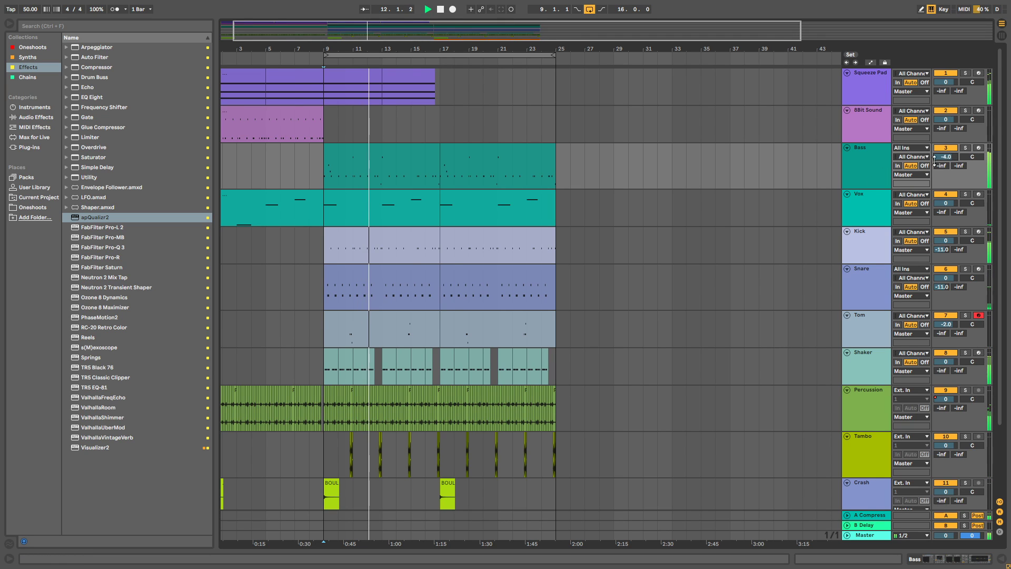
{"action": "scroll", "coordinate": [943, 158], "scroll_direction": "up", "scroll_amount": 1}
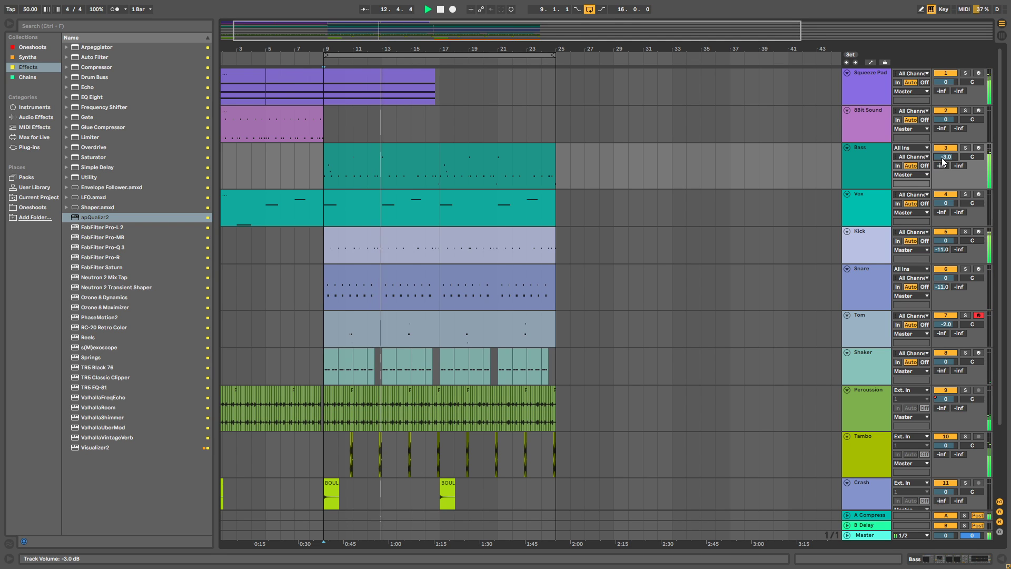
Insert FabFilter Pro-Q 3 on the Shaker track, between apQualizr2 and Neutron 2 Mix Tap.
{"action": "left_click_drag", "start_coordinate": [399, 50], "coordinate": [422, 74]}
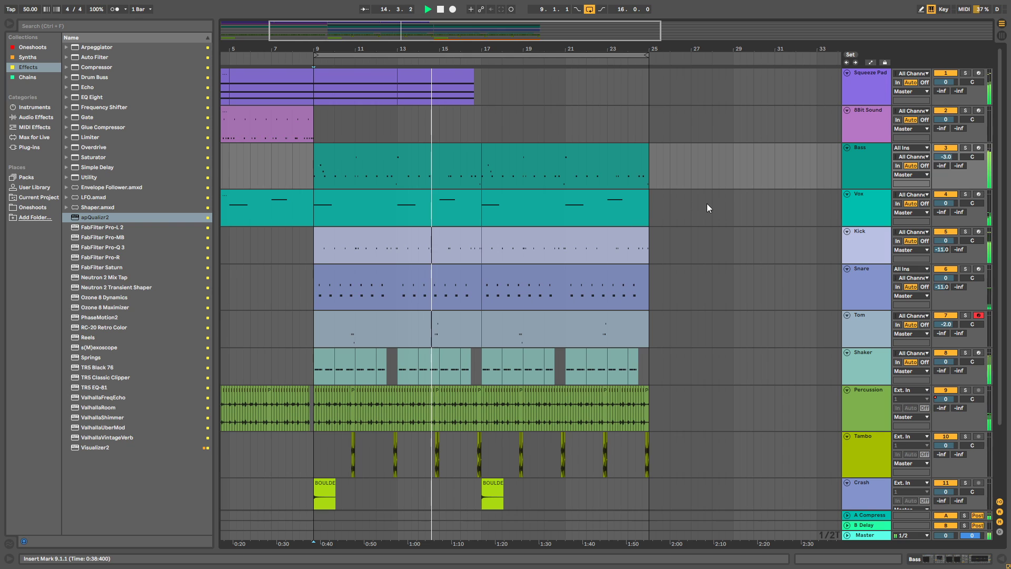
{"action": "scroll", "coordinate": [745, 237], "scroll_direction": "down", "scroll_amount": 2}
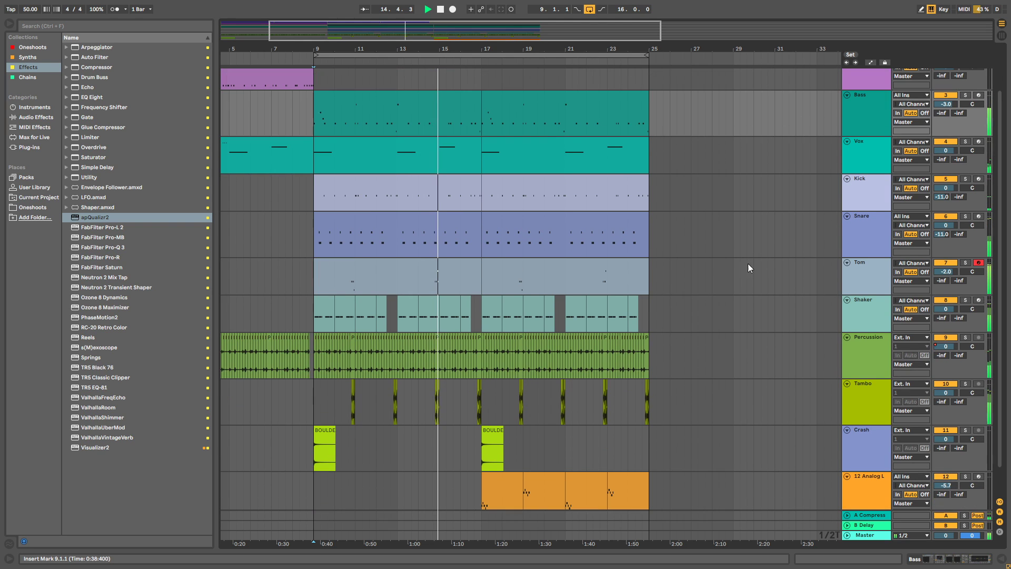
{"action": "double_click", "coordinate": [872, 317]}
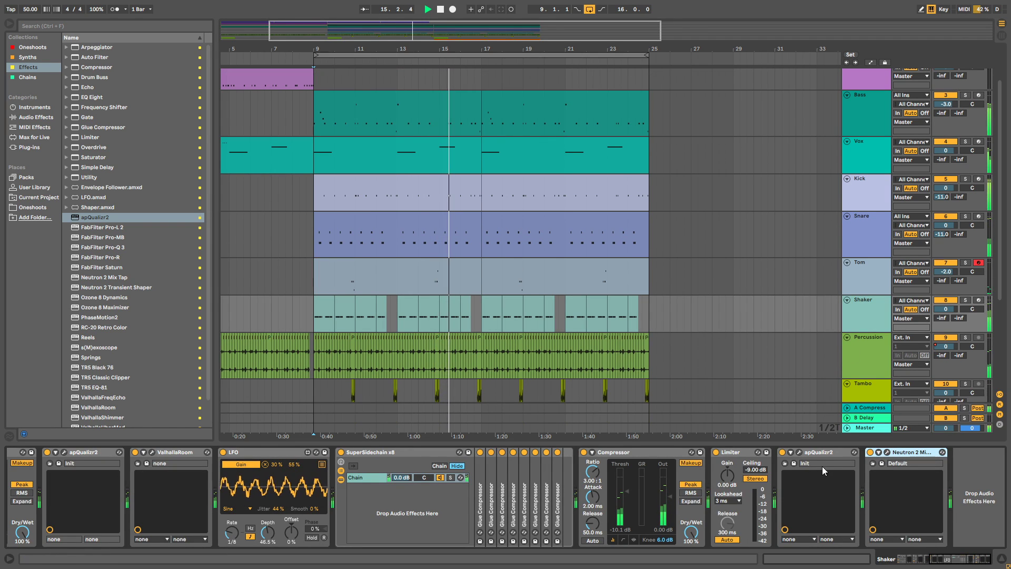
{"action": "left_click_drag", "start_coordinate": [140, 247], "coordinate": [885, 487]}
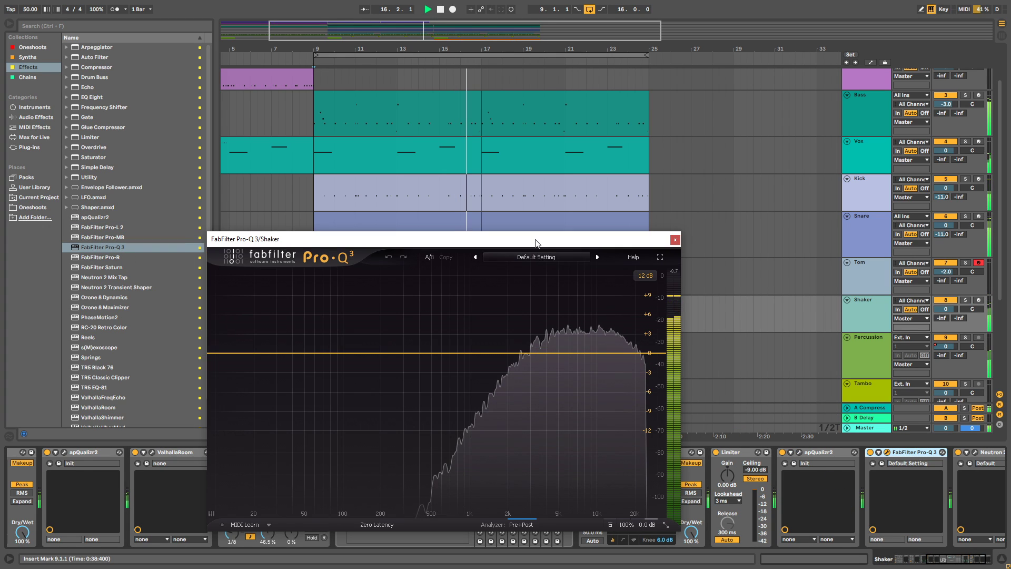
{"action": "left_click_drag", "start_coordinate": [536, 242], "coordinate": [449, 173]}
Add a wide dynamic bell cut to the Shaker's Pro-Q 3 at about 8760 Hz, -1.55 dB and Q 0.157.
{"action": "double_click", "coordinate": [496, 292]}
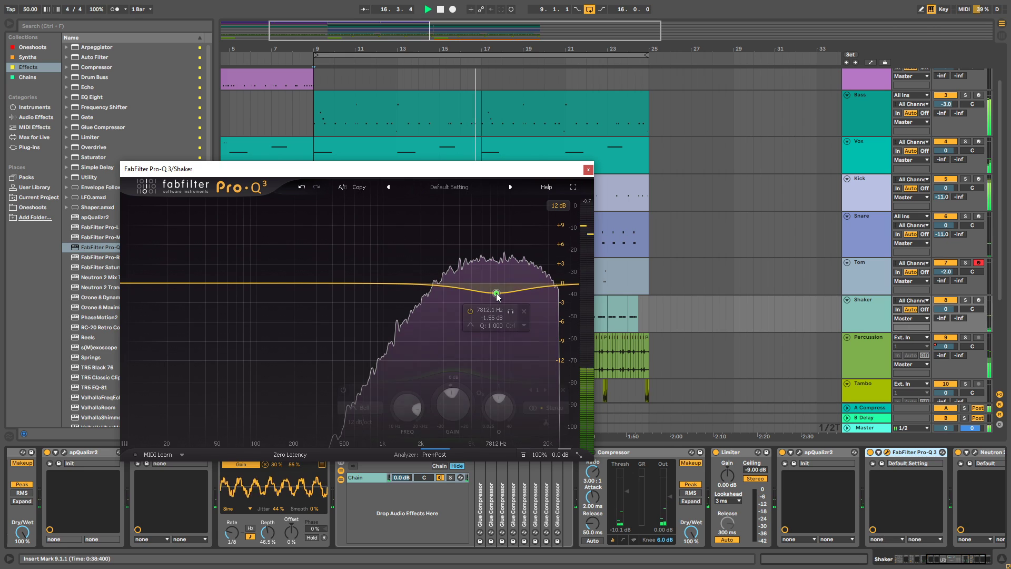
{"action": "scroll", "coordinate": [496, 293], "scroll_direction": "up", "scroll_amount": 5}
{"action": "scroll", "coordinate": [496, 293], "scroll_direction": "down", "scroll_amount": 10}
{"action": "scroll", "coordinate": [496, 293], "scroll_direction": "up", "scroll_amount": 3}
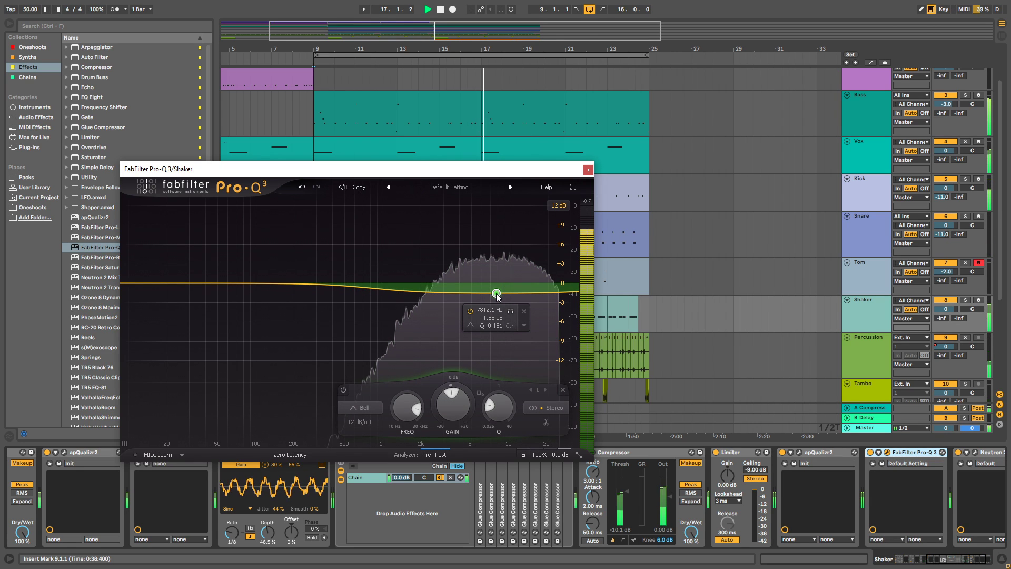
{"action": "left_click_drag", "start_coordinate": [447, 387], "coordinate": [407, 420]}
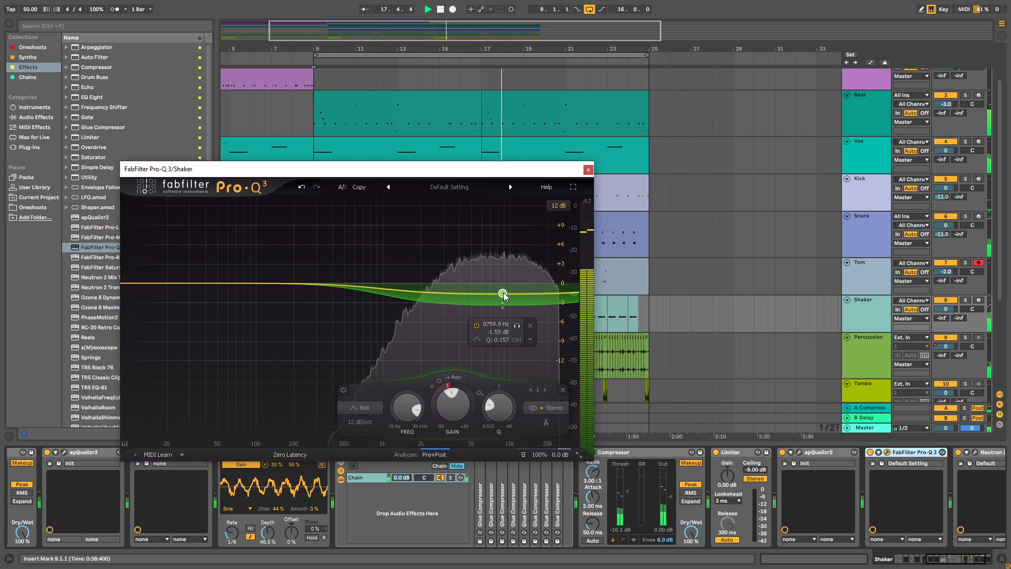
{"action": "left_click", "coordinate": [588, 169]}
Open the Pro-Q 3 on the Analog Lab track and widen its dynamic bell band at 4406.6 Hz to Q 0.532.
{"action": "scroll", "coordinate": [671, 315], "scroll_direction": "down", "scroll_amount": 5}
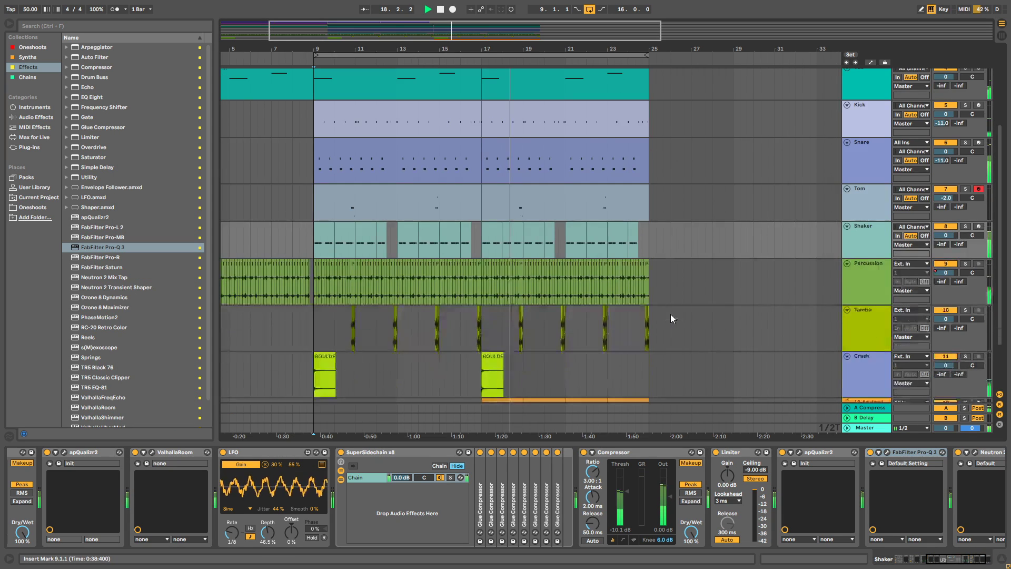
{"action": "left_click", "coordinate": [28, 57]}
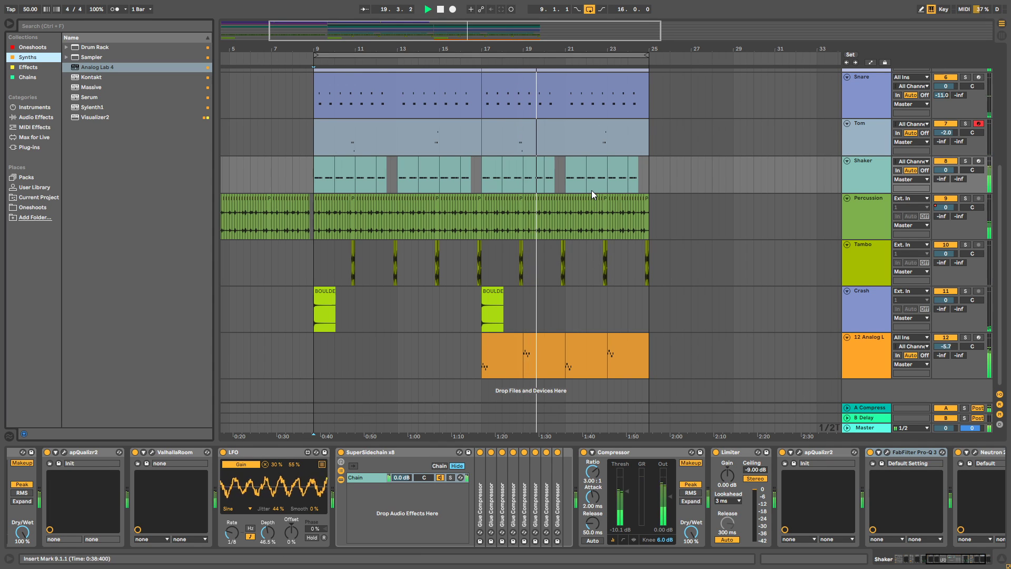
{"action": "left_click", "coordinate": [863, 360]}
{"action": "left_click", "coordinate": [236, 453]}
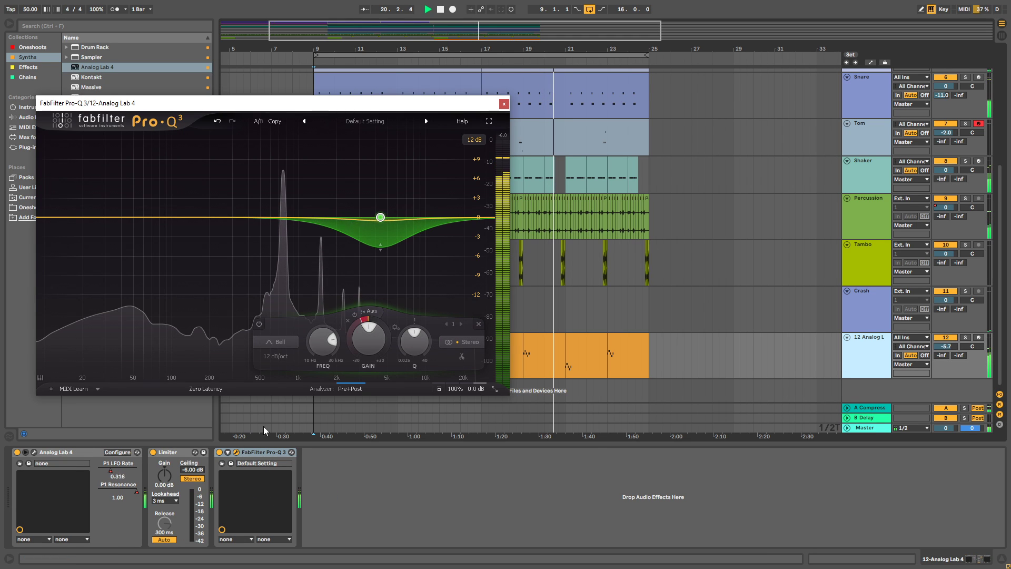
{"action": "scroll", "coordinate": [379, 220], "scroll_direction": "down", "scroll_amount": 3}
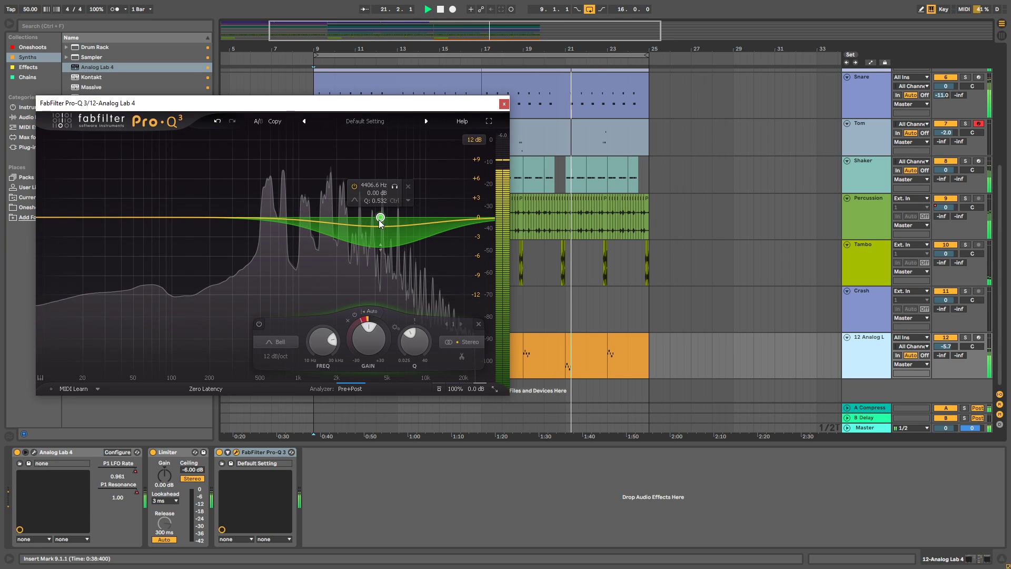
Move the Analog Lab's dynamic bell cut to a lower frequency, readjust its width and close the equalizer.
{"action": "left_click_drag", "start_coordinate": [379, 221], "coordinate": [378, 218]}
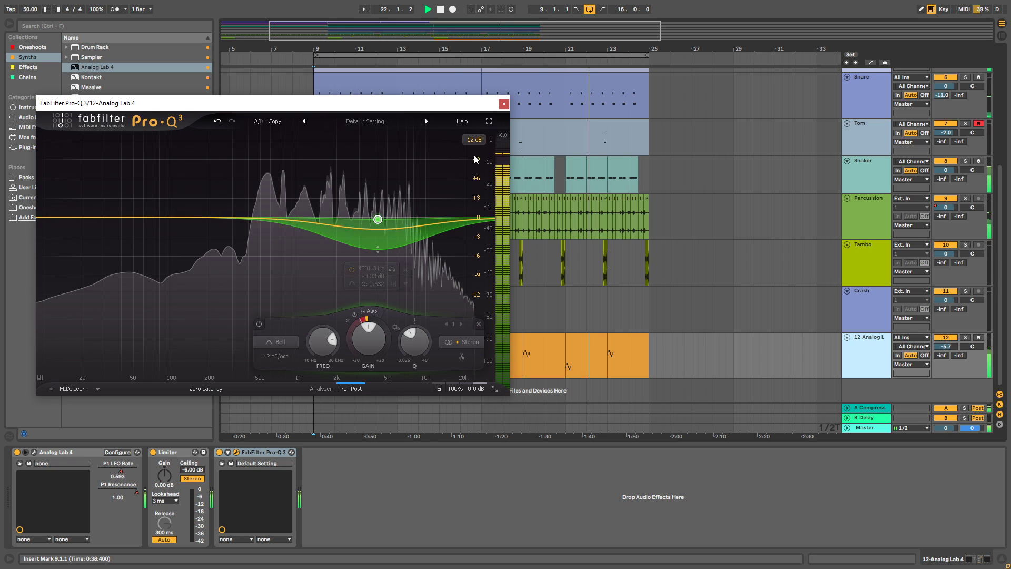
{"action": "left_click_drag", "start_coordinate": [377, 219], "coordinate": [345, 218]}
{"action": "scroll", "coordinate": [340, 222], "scroll_direction": "up", "scroll_amount": 2}
{"action": "scroll", "coordinate": [342, 224], "scroll_direction": "down", "scroll_amount": 6}
{"action": "left_click", "coordinate": [503, 104]}
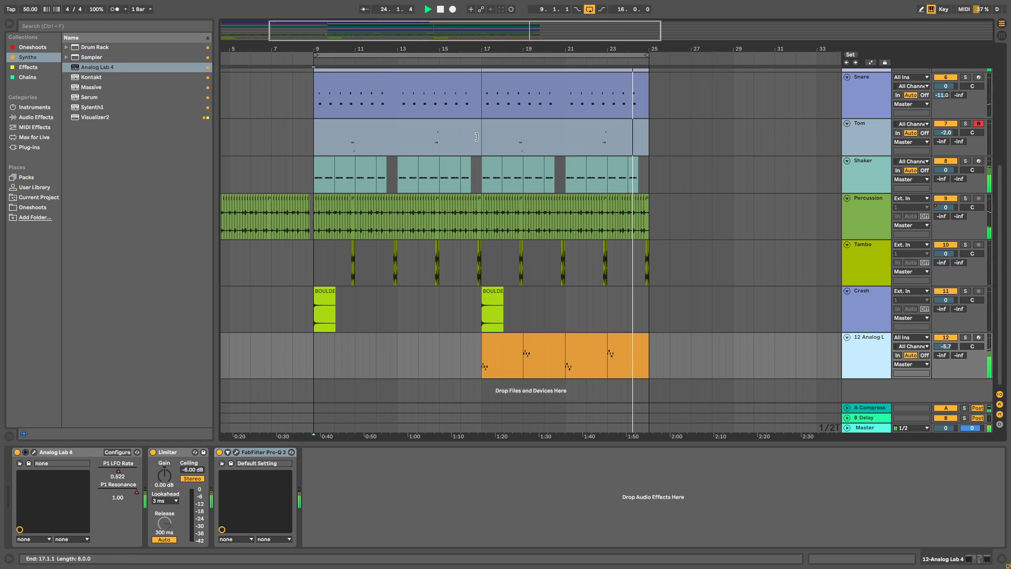
Add the Serum synth on a new track below the Analog Lab track.
{"action": "left_click", "coordinate": [657, 314]}
{"action": "left_click", "coordinate": [27, 67]}
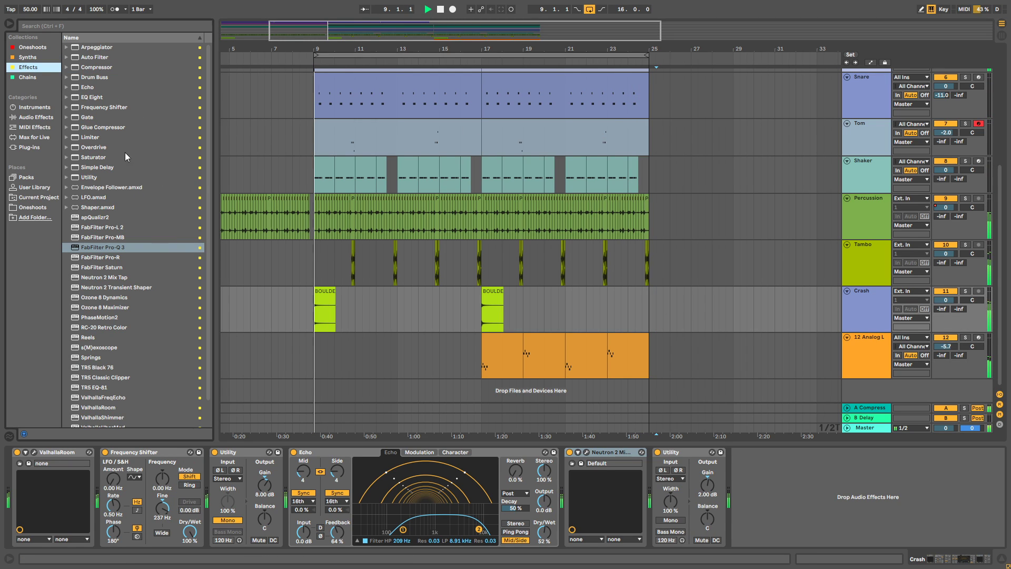
{"action": "left_click", "coordinate": [37, 57]}
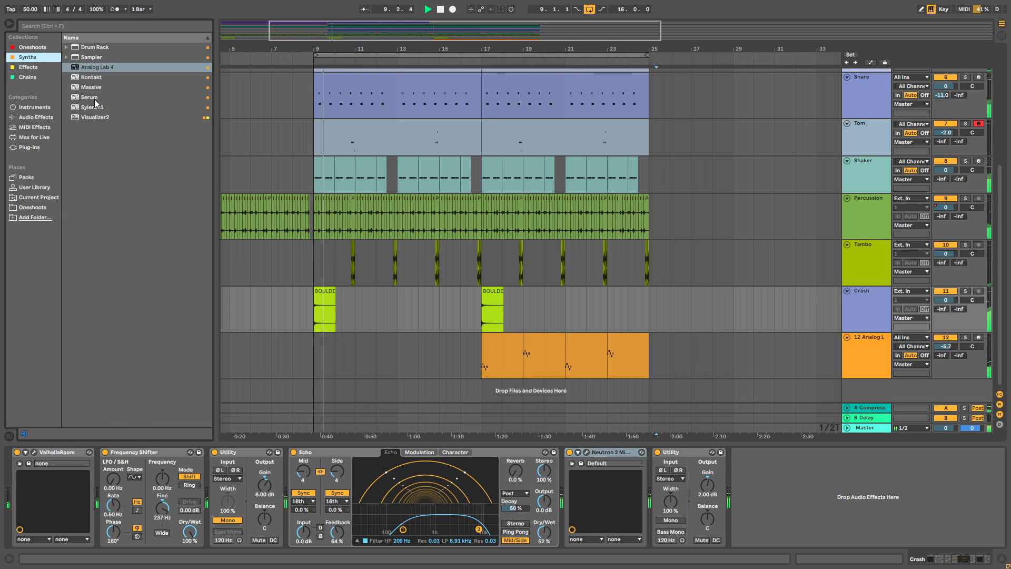
{"action": "left_click", "coordinate": [28, 77]}
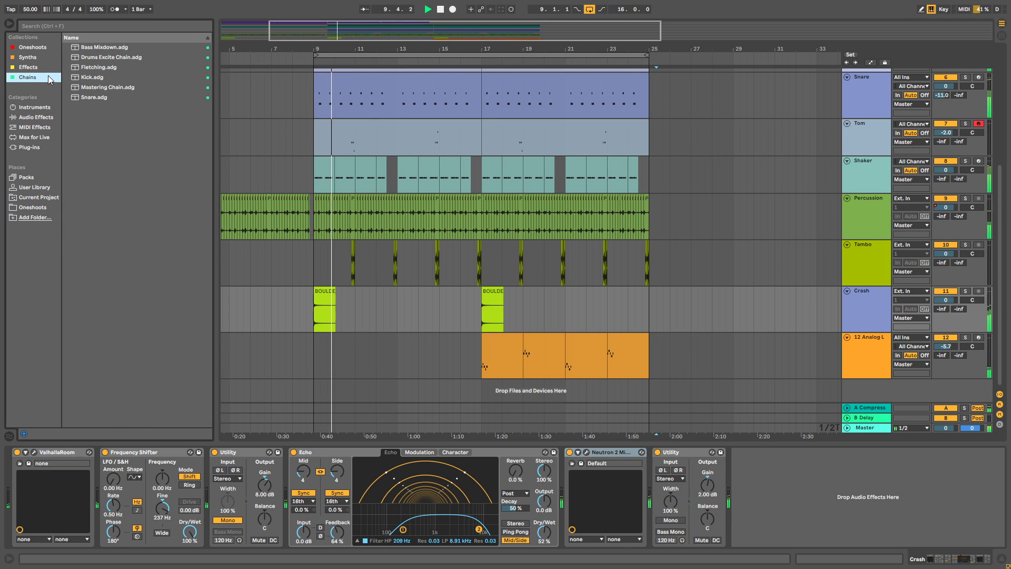
{"action": "left_click", "coordinate": [31, 208]}
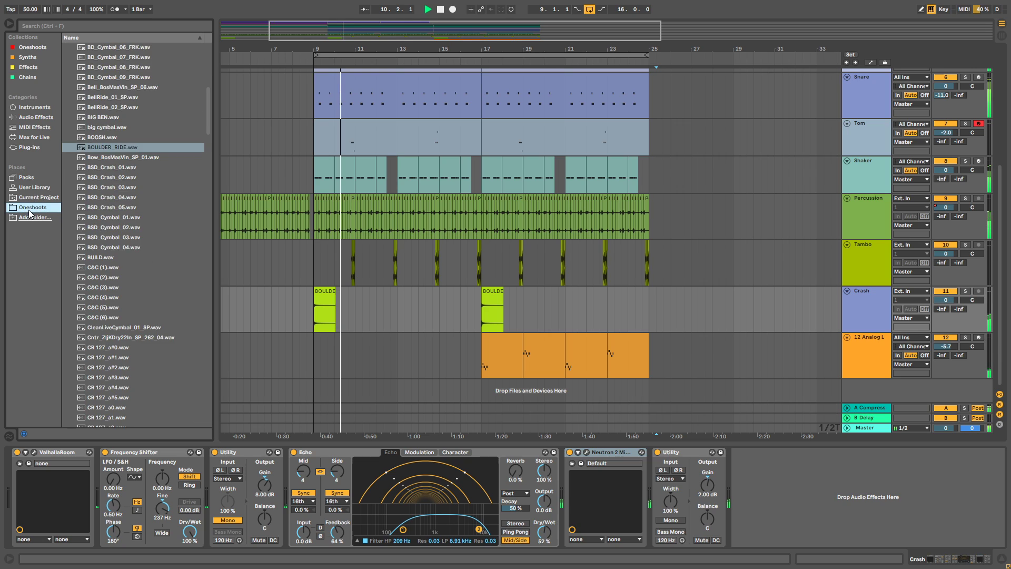
{"action": "left_click", "coordinate": [25, 68]}
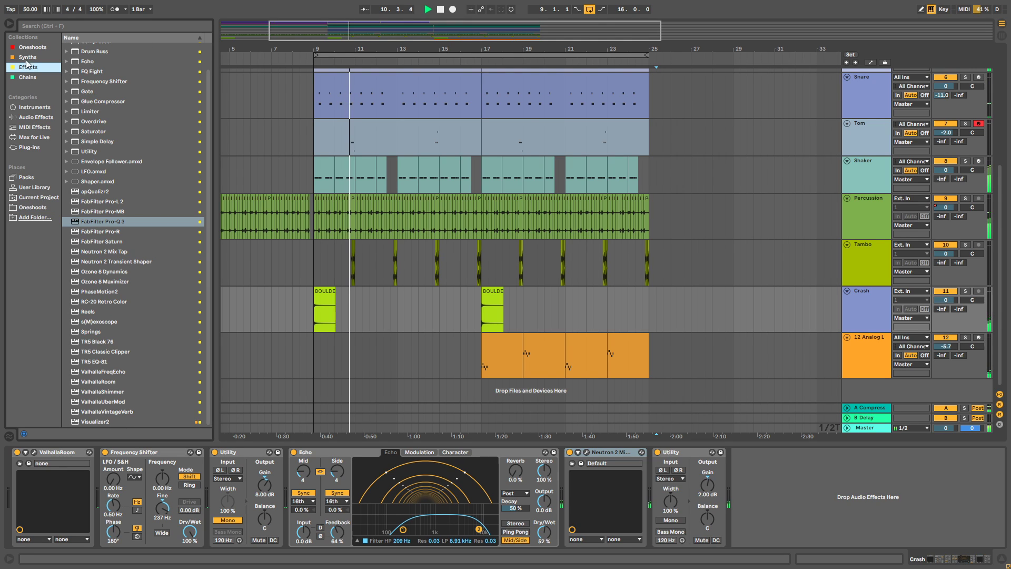
{"action": "left_click", "coordinate": [28, 57]}
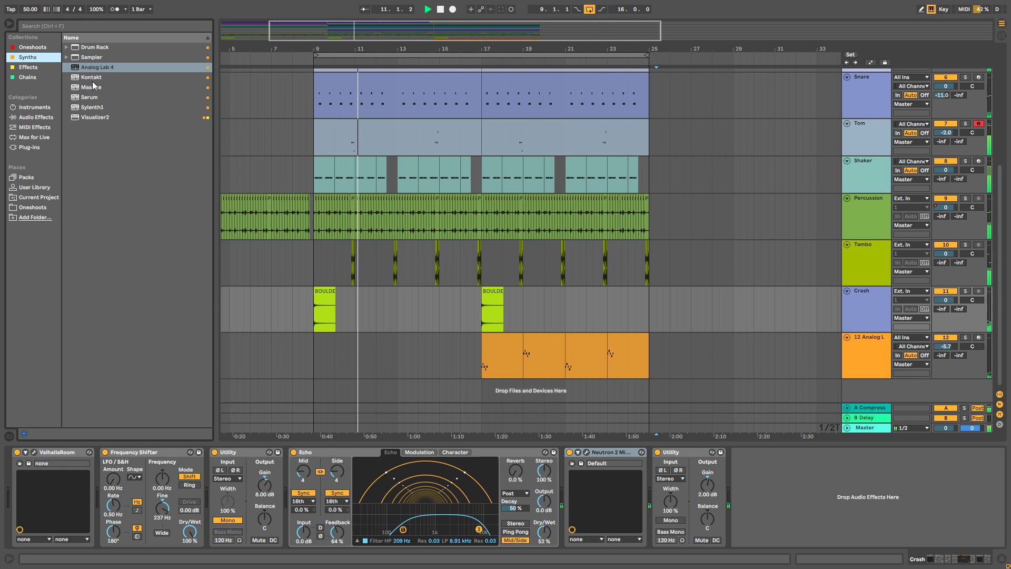
{"action": "left_click_drag", "start_coordinate": [90, 97], "coordinate": [857, 392]}
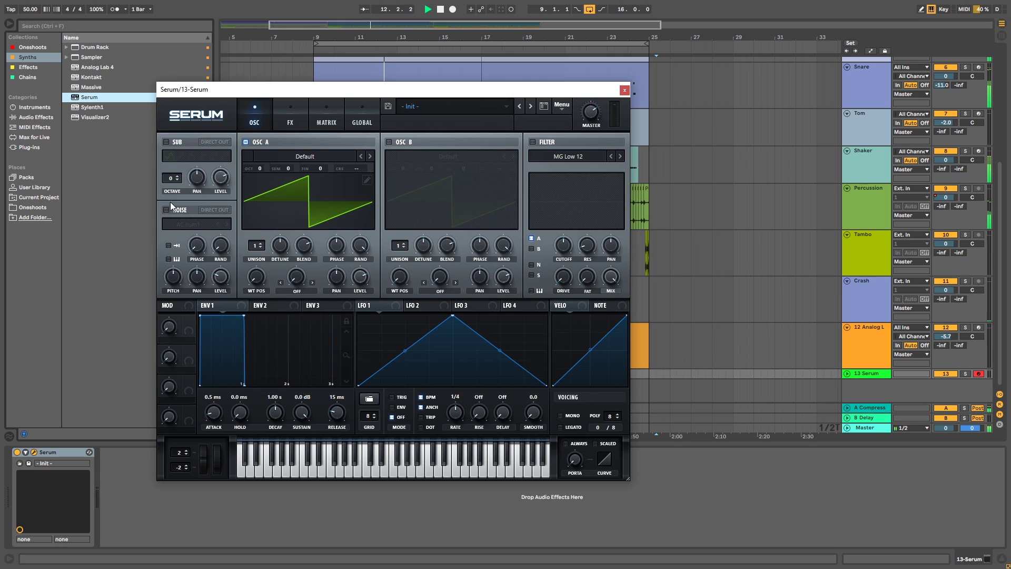
Switch Serum's sound source from oscillator A to the AC hum1 noise, with noise level at 37% and noise pitch at 51%.
{"action": "left_click", "coordinate": [245, 142]}
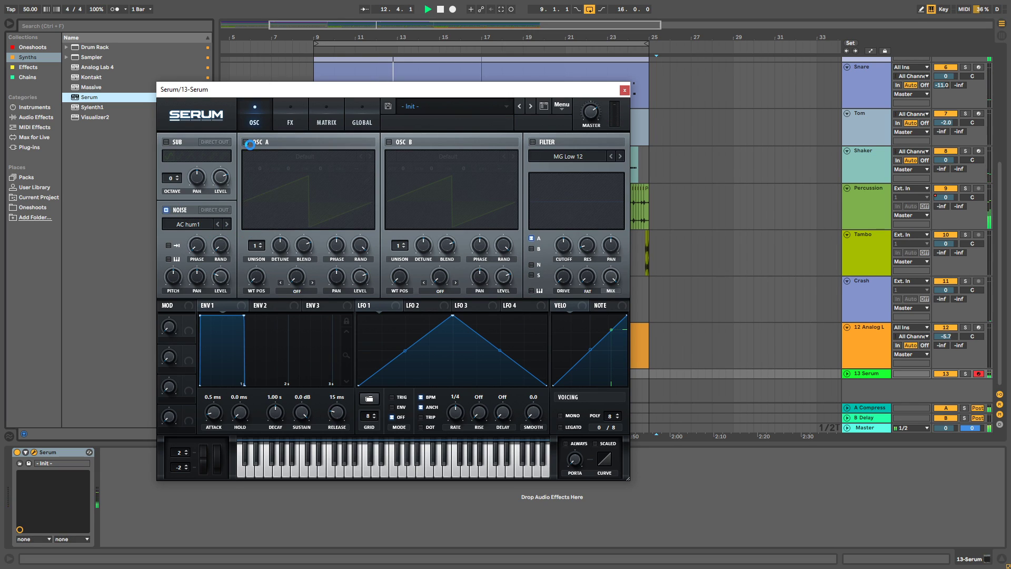
{"action": "left_click_drag", "start_coordinate": [591, 113], "coordinate": [595, 99]}
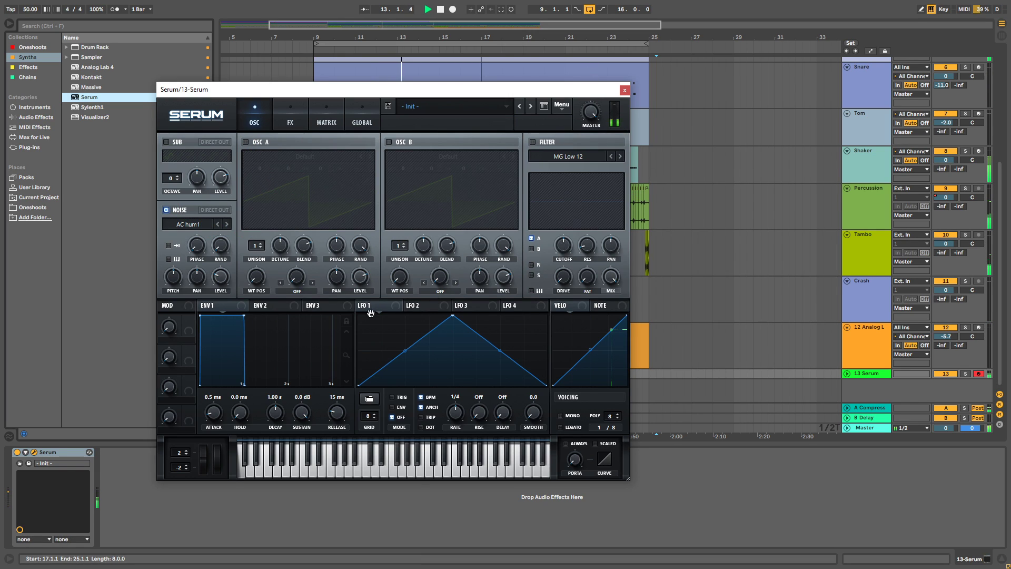
{"action": "mouse_move", "coordinate": [226, 269]}
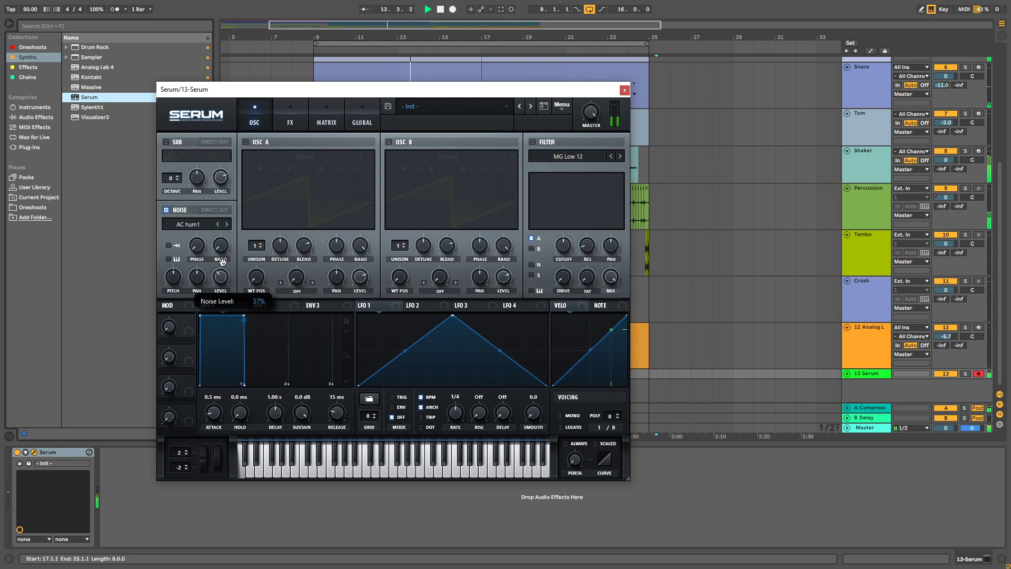
{"action": "left_click_drag", "start_coordinate": [172, 276], "coordinate": [174, 320]}
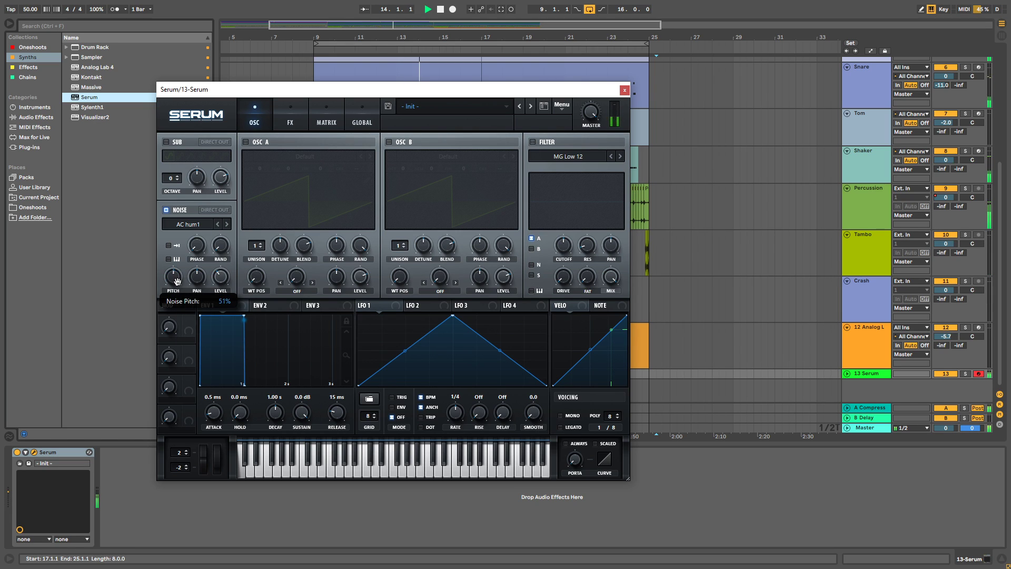
{"action": "left_click", "coordinate": [624, 90]}
Add an Auto Filter to the Serum track with a 2.50 kHz low-pass cutoff and 45 % resonance.
{"action": "left_click", "coordinate": [36, 67]}
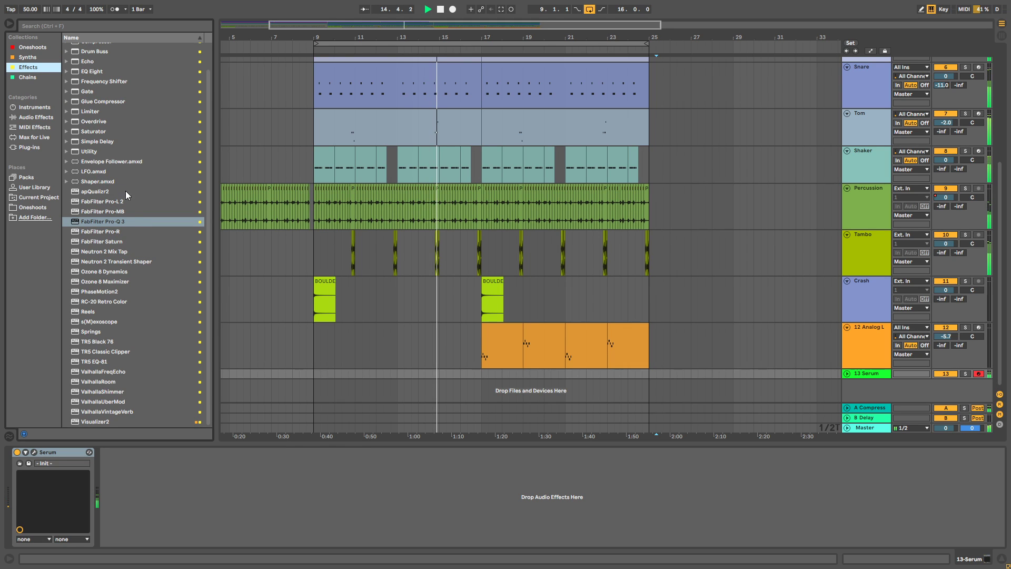
{"action": "scroll", "coordinate": [122, 179], "scroll_direction": "up", "scroll_amount": 2}
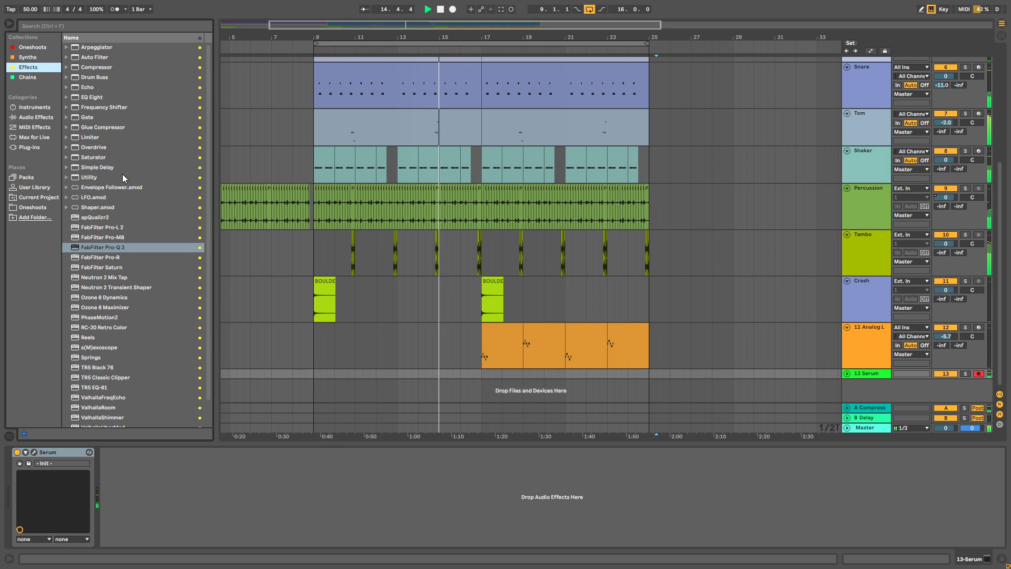
{"action": "left_click", "coordinate": [105, 57]}
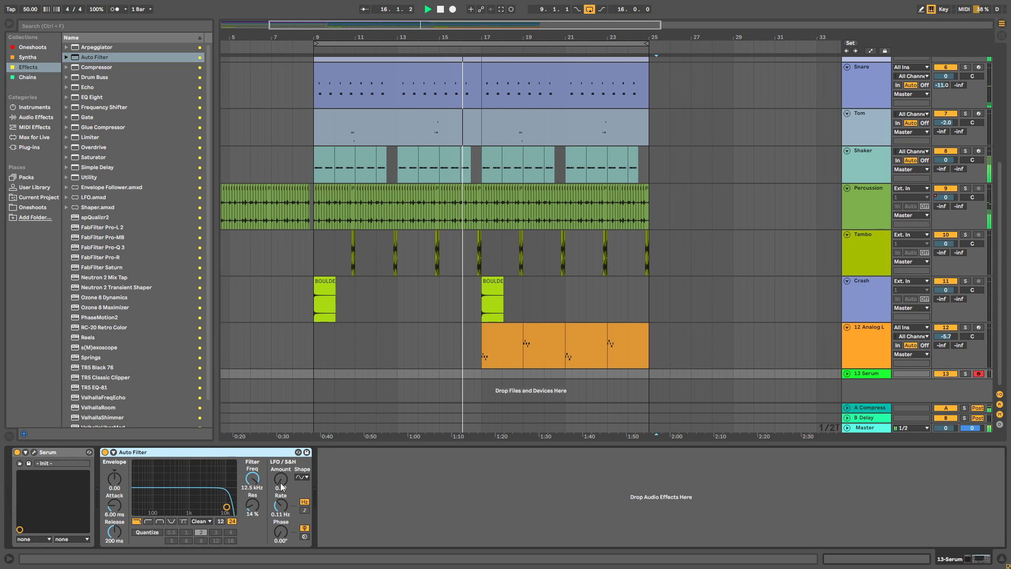
{"action": "scroll", "coordinate": [357, 267], "scroll_direction": "up", "scroll_amount": 3}
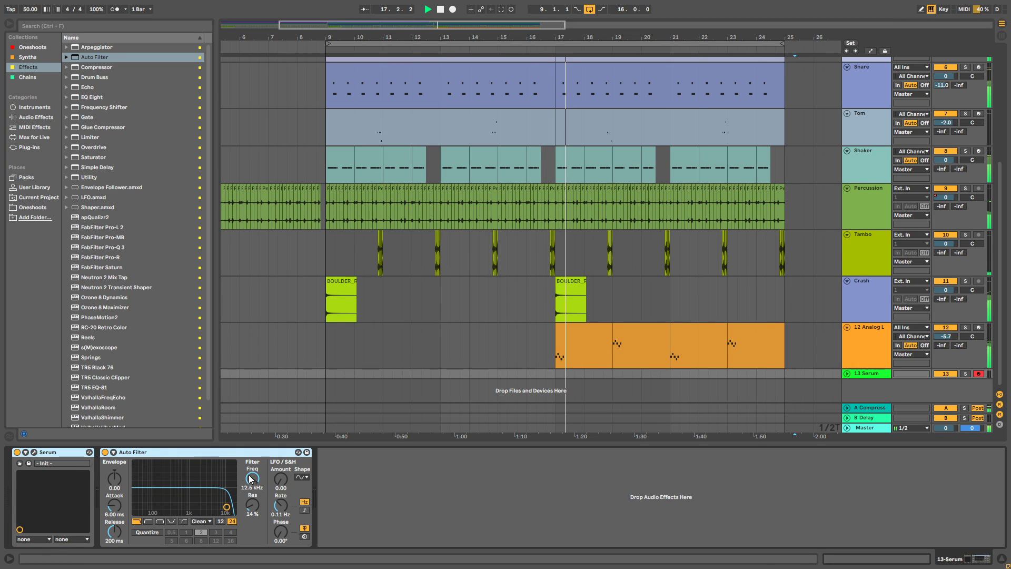
{"action": "left_click_drag", "start_coordinate": [247, 476], "coordinate": [202, 494]}
Insert apQualizr2 before Serum's Auto Filter with a 2-pole highpass at 528 Hz and -0.63 dB gain.
{"action": "left_click", "coordinate": [100, 217]}
{"action": "left_click_drag", "start_coordinate": [103, 227], "coordinate": [131, 487]}
{"action": "left_click", "coordinate": [338, 230]}
{"action": "left_click", "coordinate": [361, 229]}
{"action": "left_click_drag", "start_coordinate": [337, 231], "coordinate": [361, 232]}
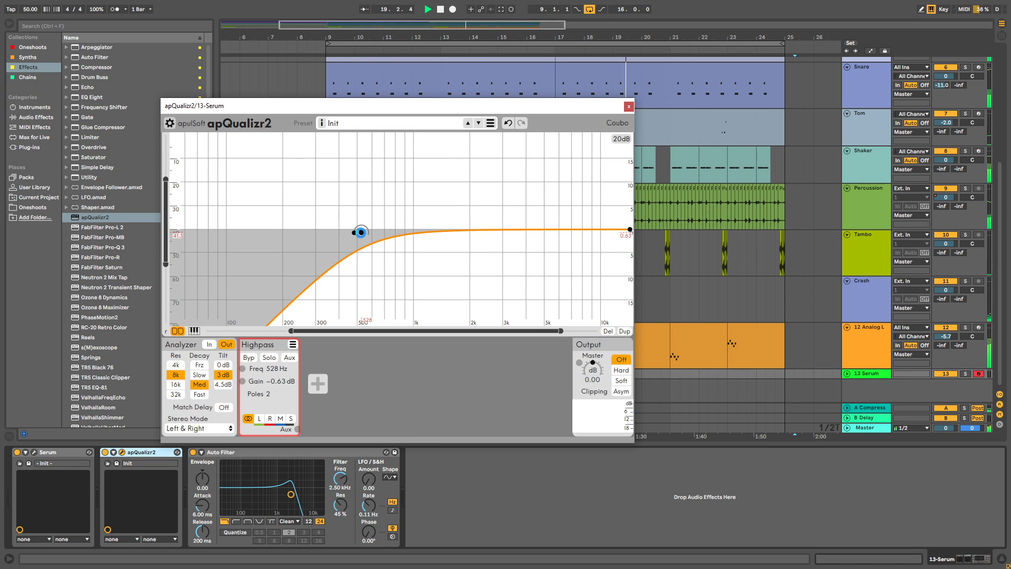
{"action": "left_click", "coordinate": [628, 106]}
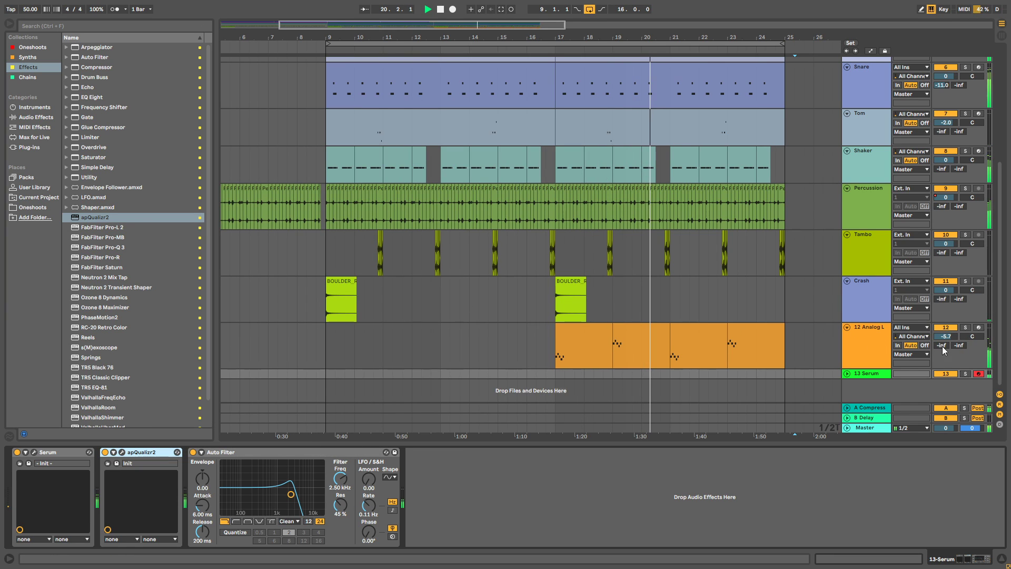
Stop playback and retune the Serum track's Auto Filter to a 15.3 kHz cutoff with 38 % resonance.
{"action": "key", "text": "space"}
{"action": "left_click", "coordinate": [322, 372]}
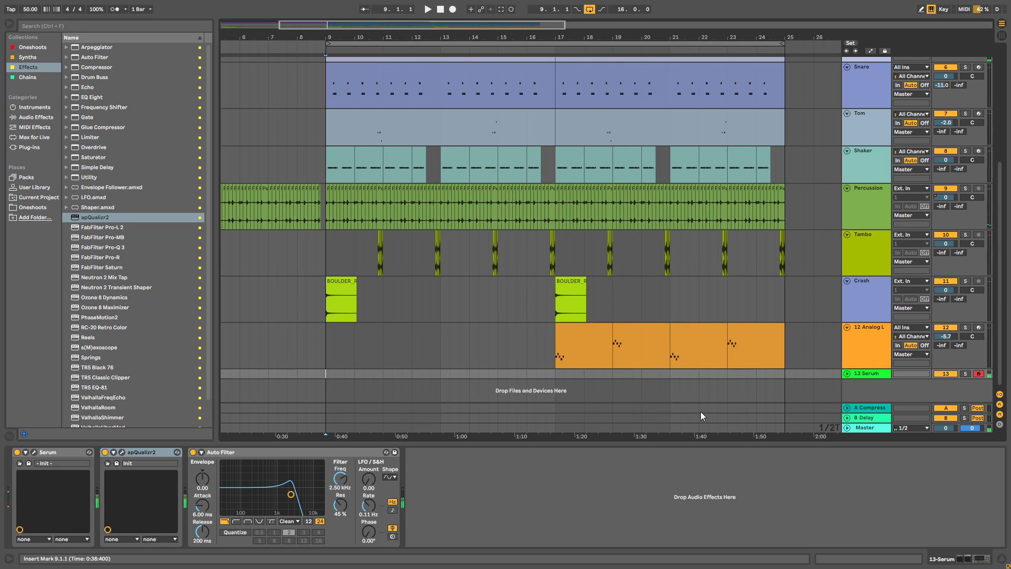
{"action": "left_click_drag", "start_coordinate": [326, 499], "coordinate": [332, 499]}
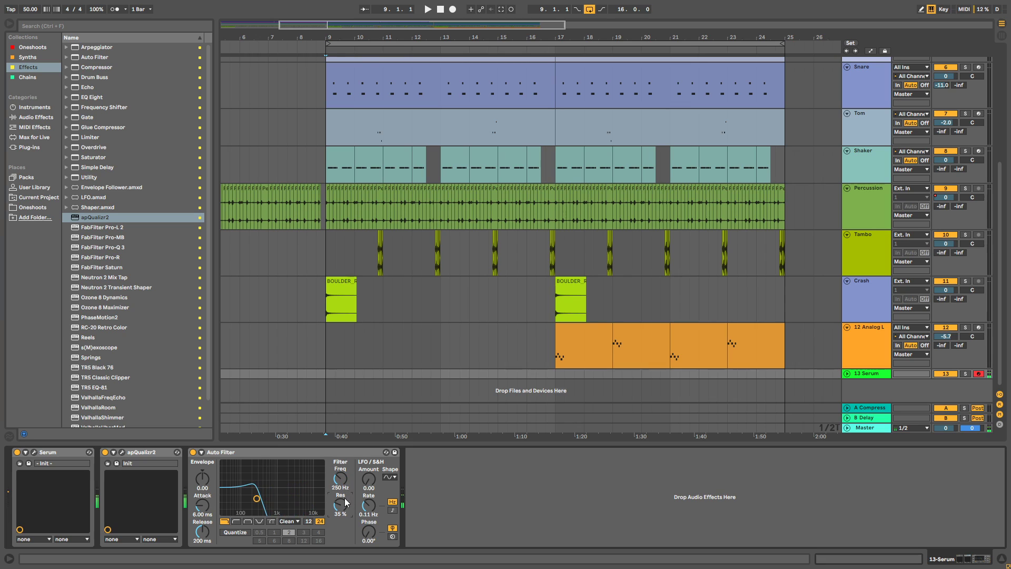
Set the Serum track's apQualizr2 highpass to 838 Hz, 3 poles and 0.07 dB gain.
{"action": "left_click", "coordinate": [122, 452]}
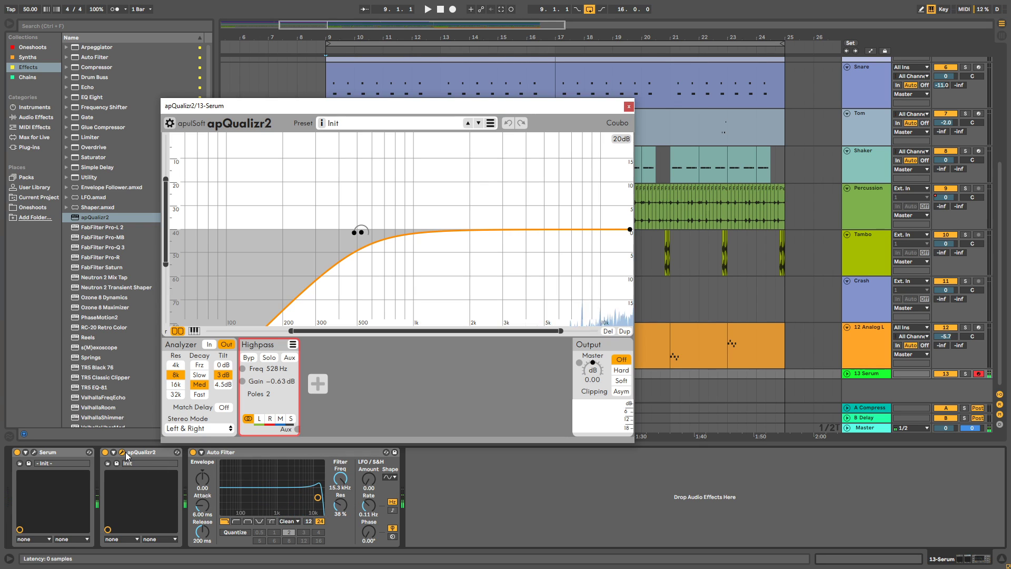
{"action": "left_click_drag", "start_coordinate": [363, 233], "coordinate": [400, 233]}
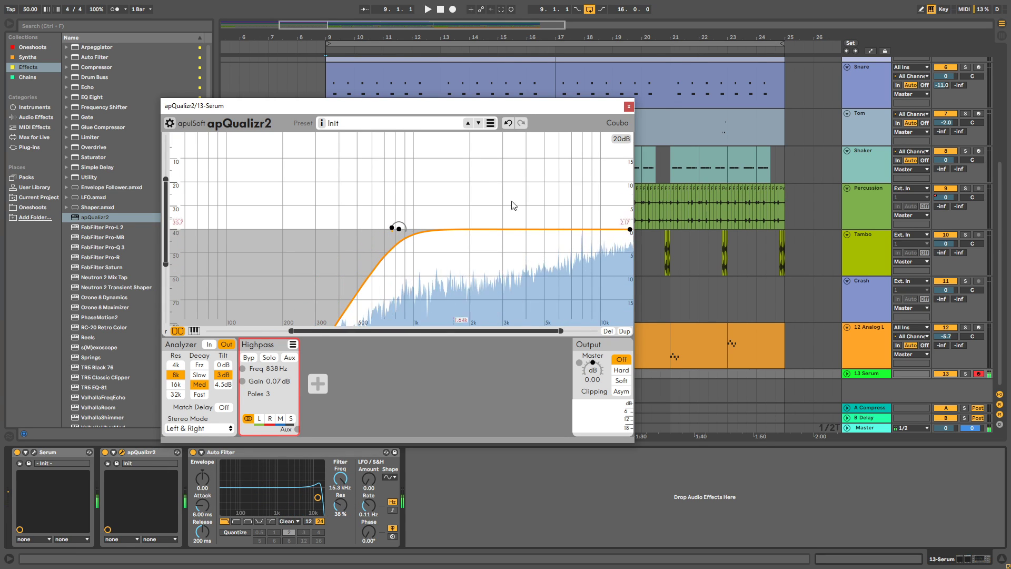
{"action": "left_click", "coordinate": [629, 106]}
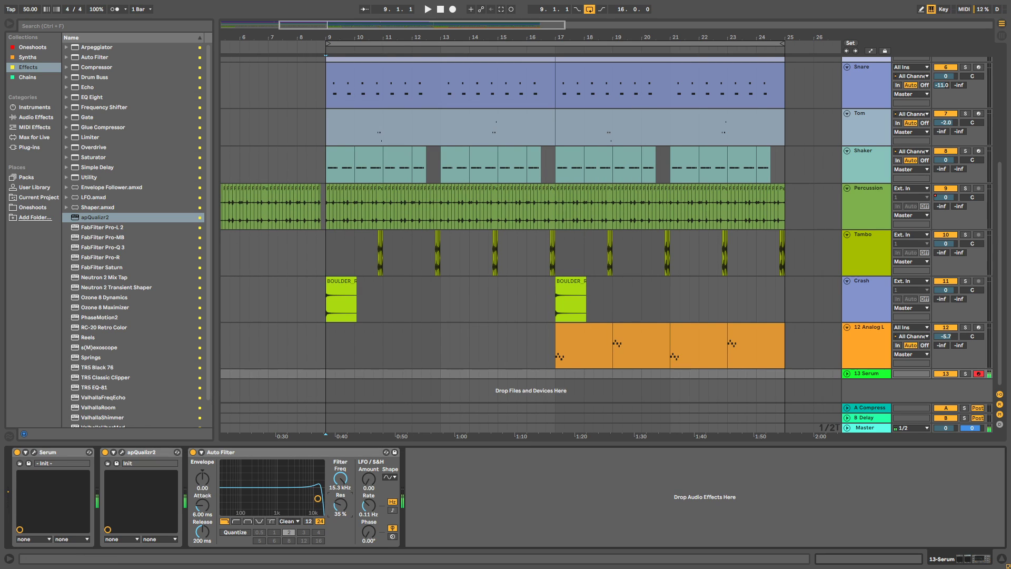
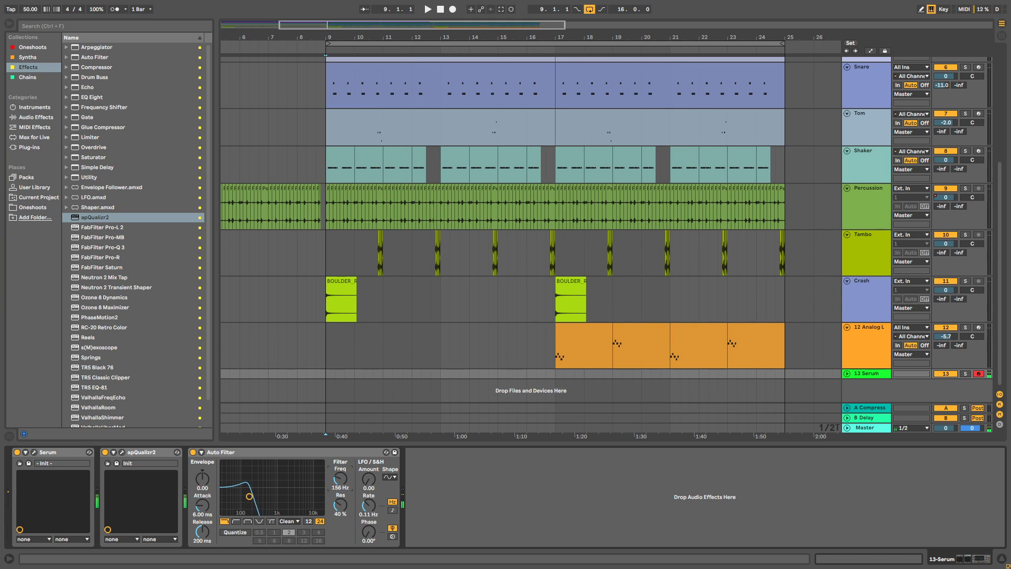
Automate the Serum track's Auto Filter frequency to fall from 19.9 kHz at bar 9 to the lowest value at bar 13.
{"action": "right_click", "coordinate": [341, 478]}
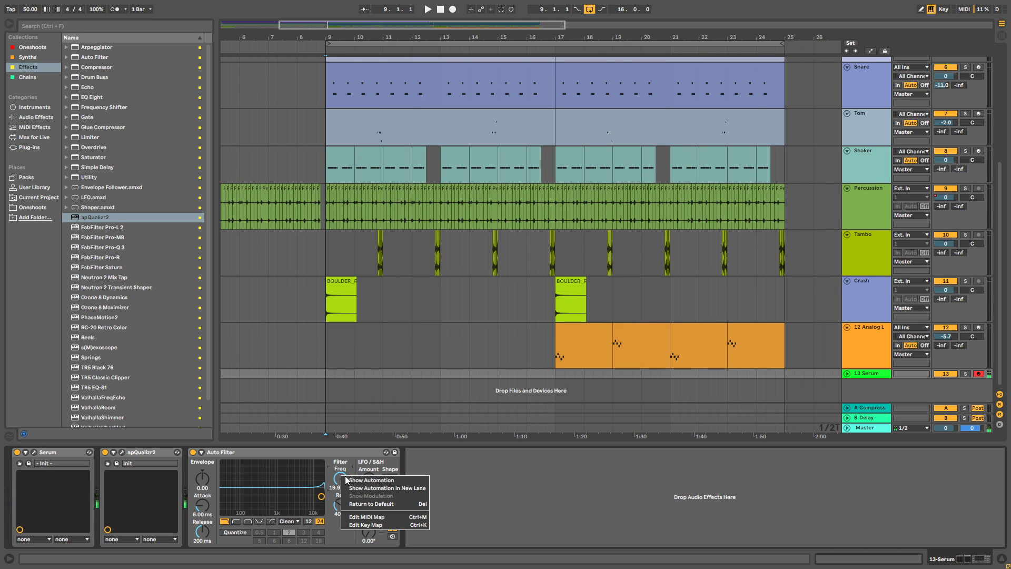
{"action": "left_click", "coordinate": [368, 479]}
{"action": "left_click", "coordinate": [325, 365]}
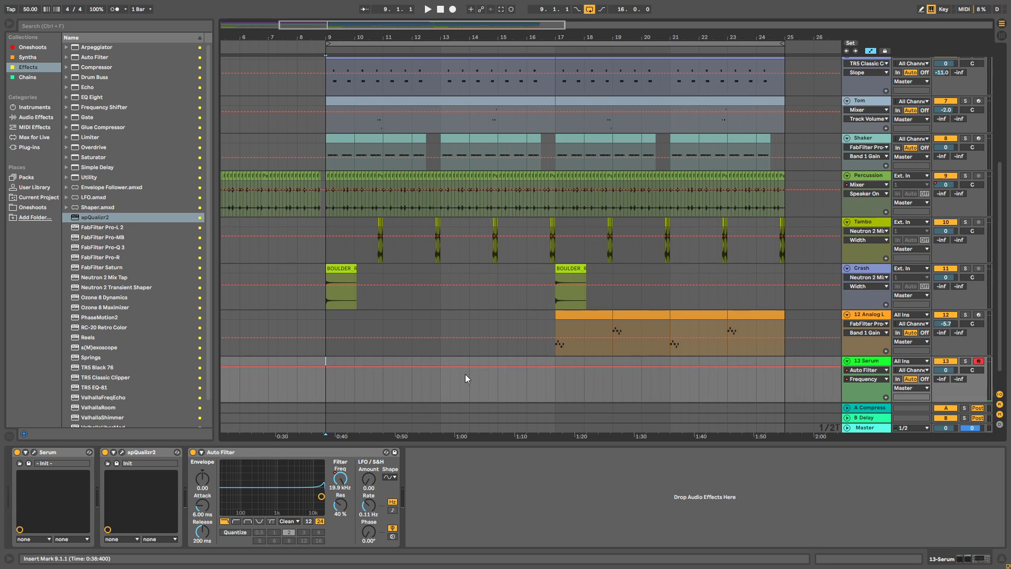
{"action": "key", "text": "space"}
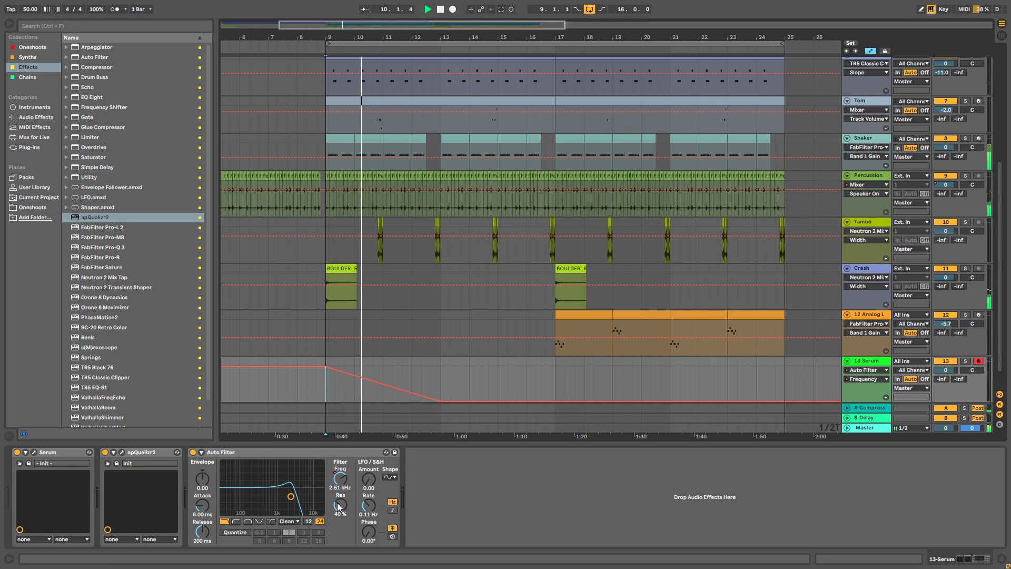
Insert a MIDI clip from bar 9 to bar 13 on the Serum track, fill it with one sustained C1 note, and play it back.
{"action": "left_click_drag", "start_coordinate": [321, 398], "coordinate": [438, 369]}
{"action": "right_click", "coordinate": [438, 368]}
{"action": "left_click", "coordinate": [478, 437]}
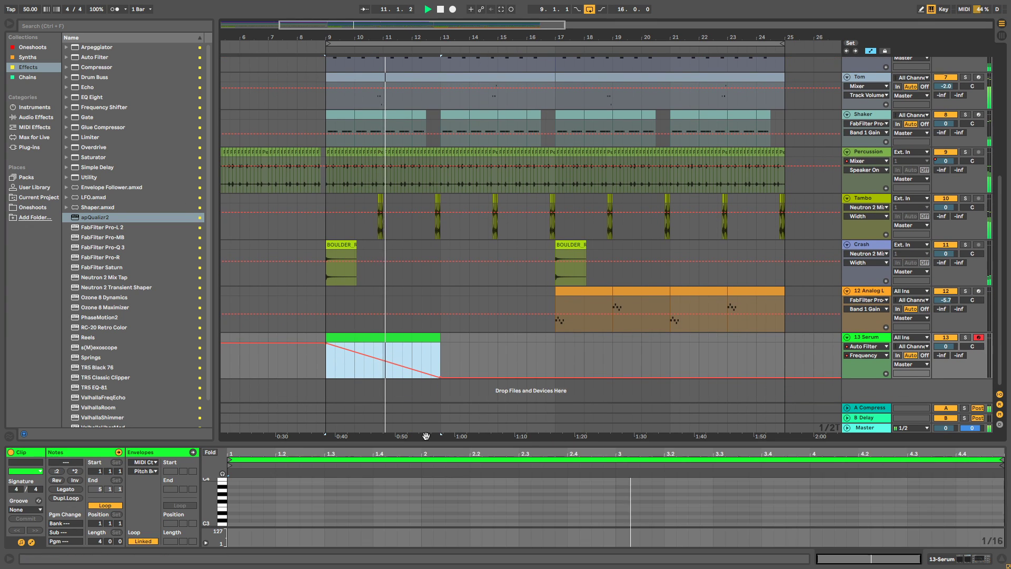
{"action": "left_click_drag", "start_coordinate": [241, 443], "coordinate": [242, 337]}
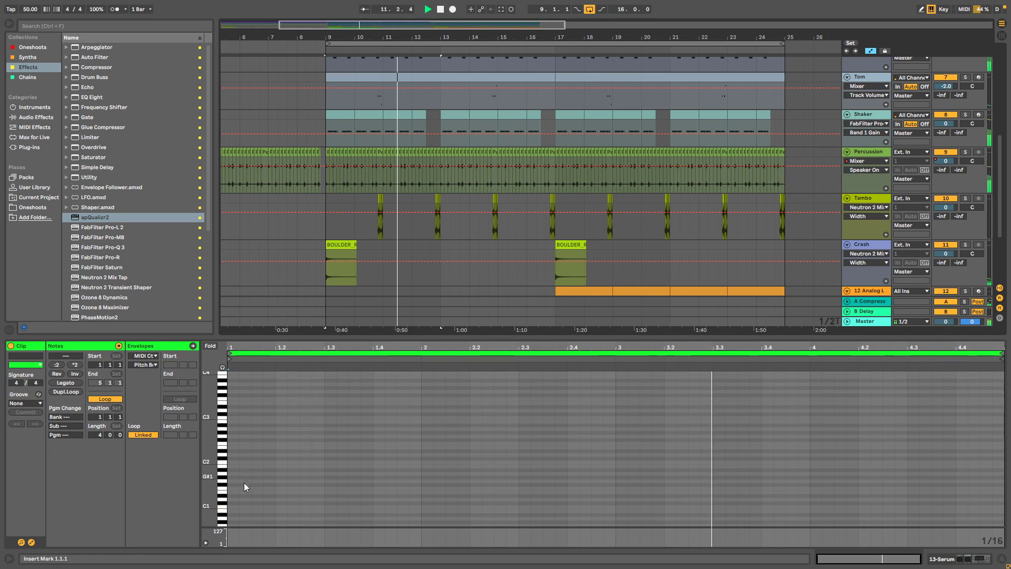
{"action": "double_click", "coordinate": [233, 506]}
{"action": "left_click_drag", "start_coordinate": [241, 506], "coordinate": [995, 521]}
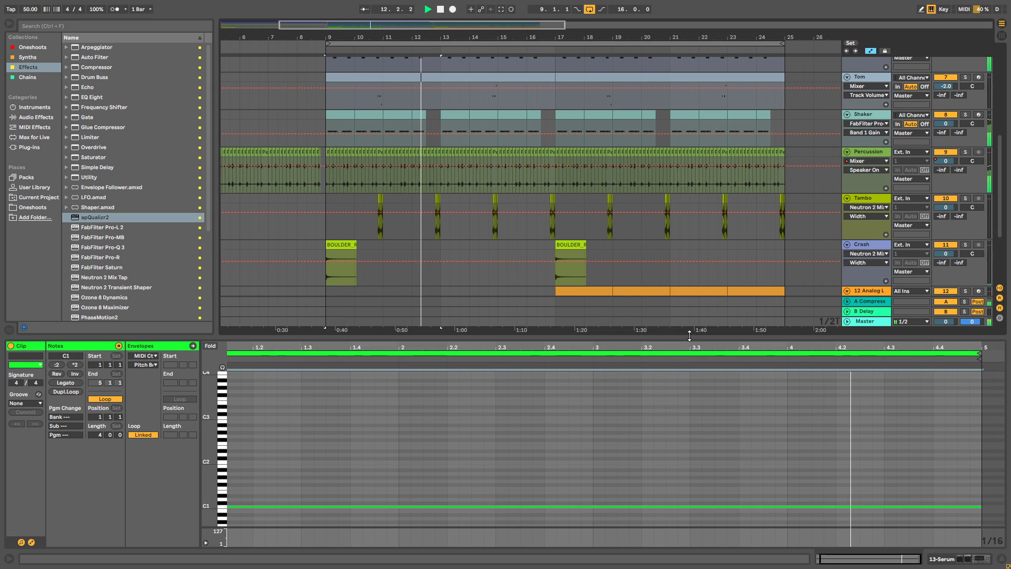
{"action": "left_click_drag", "start_coordinate": [688, 337], "coordinate": [658, 516]}
{"action": "key", "text": "space"}
{"action": "key", "text": "space"}
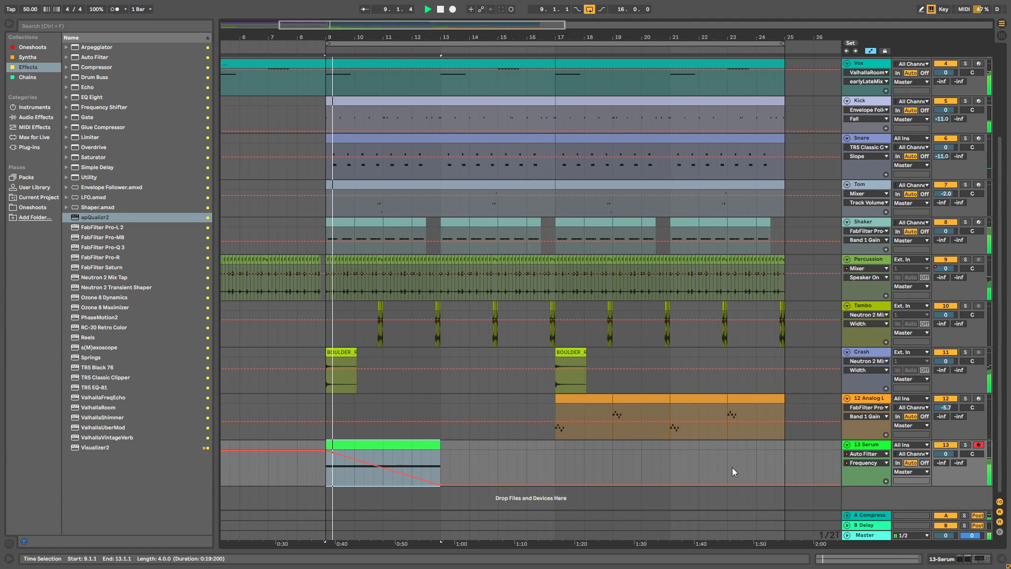
Automate the Serum track's Auto Filter resonance to rise from bar 9 to 57 % at bar 11.
{"action": "left_click", "coordinate": [871, 52]}
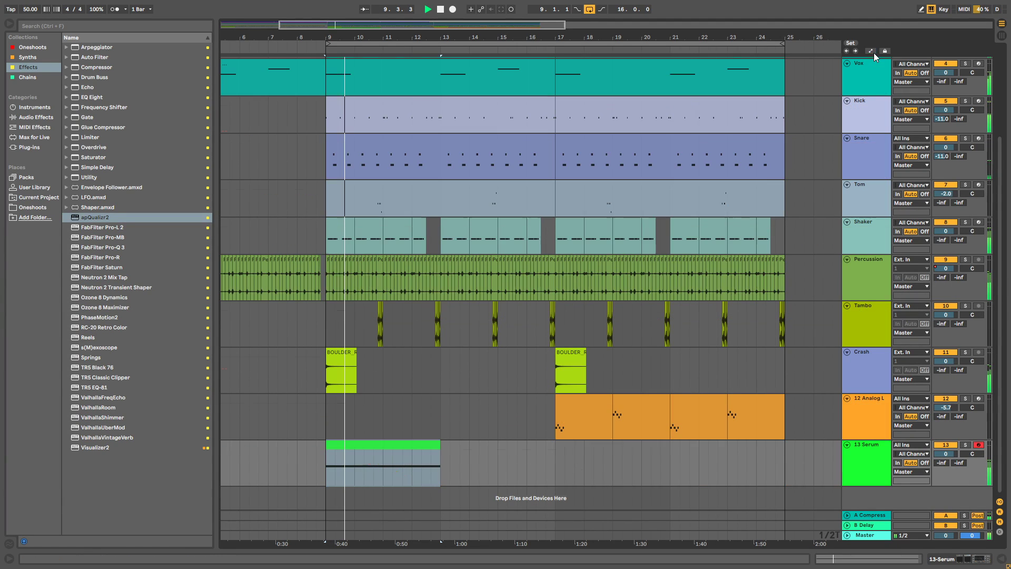
{"action": "key", "text": "shift+Tab"}
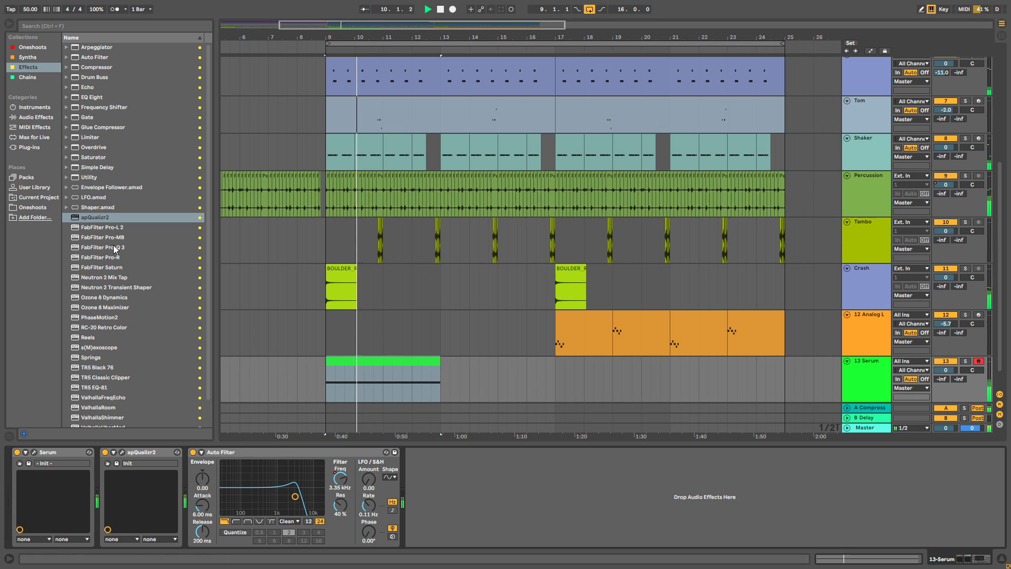
{"action": "scroll", "coordinate": [115, 249], "scroll_direction": "down", "scroll_amount": 2}
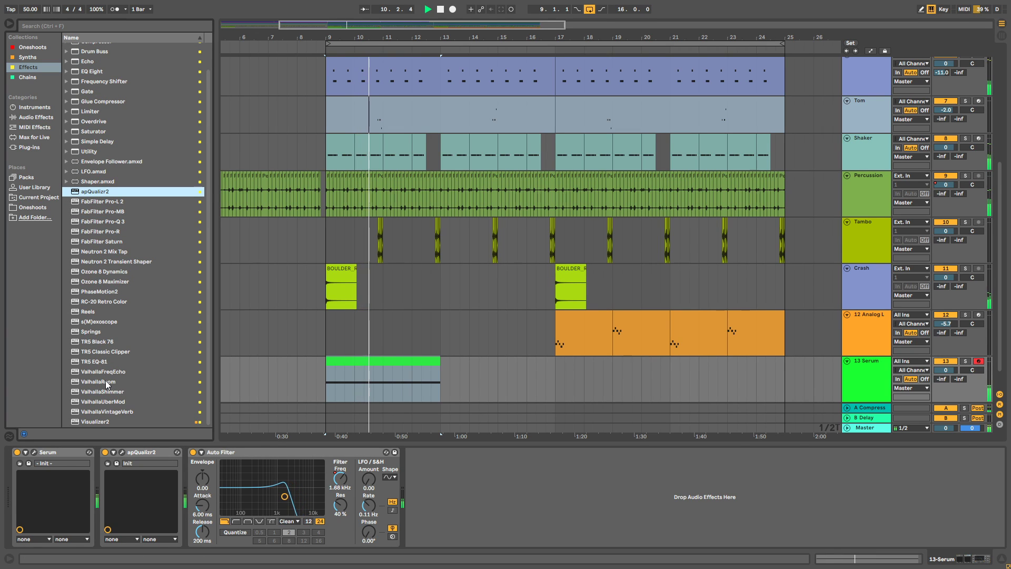
{"action": "right_click", "coordinate": [342, 510]}
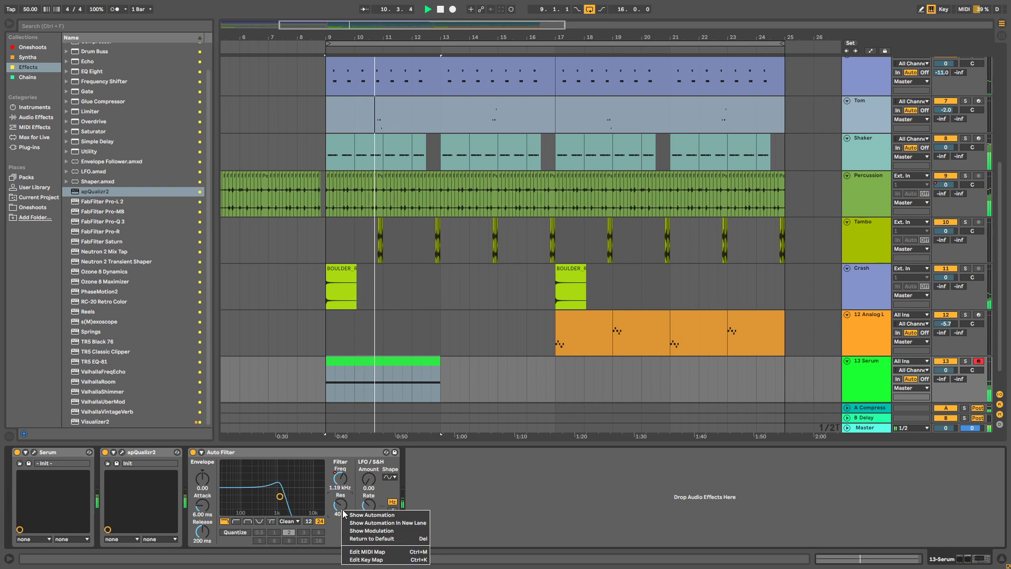
{"action": "left_click", "coordinate": [326, 390]}
{"action": "left_click_drag", "start_coordinate": [440, 390], "coordinate": [383, 384]}
Copy apQualizr2 to after the Serum track's Auto Filter and set the copy's highpass to 1 pole with a higher cutoff.
{"action": "left_click_drag", "start_coordinate": [147, 455], "coordinate": [449, 520]}
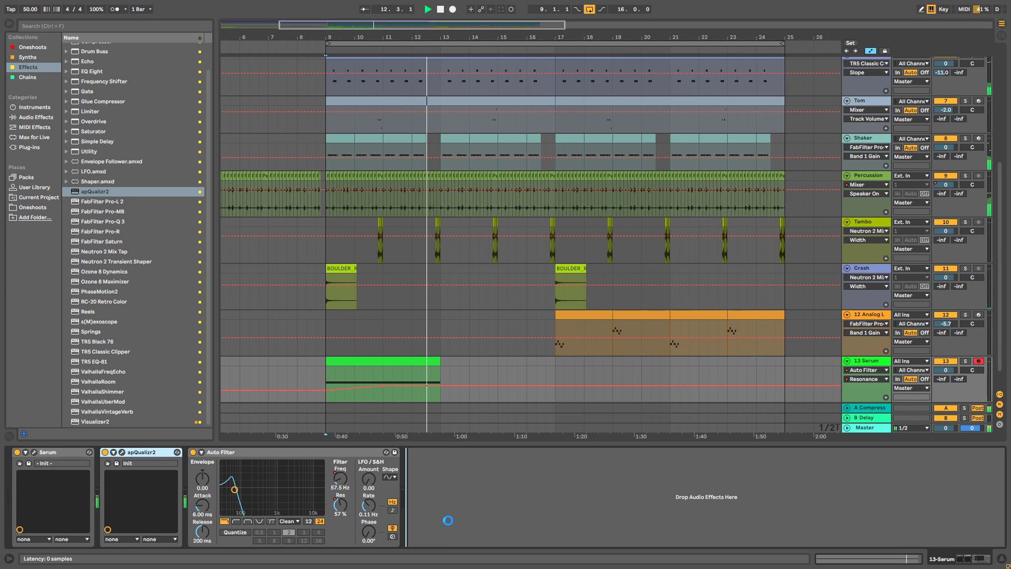
{"action": "left_click_drag", "start_coordinate": [574, 520], "coordinate": [607, 504]}
{"action": "left_click", "coordinate": [330, 379]}
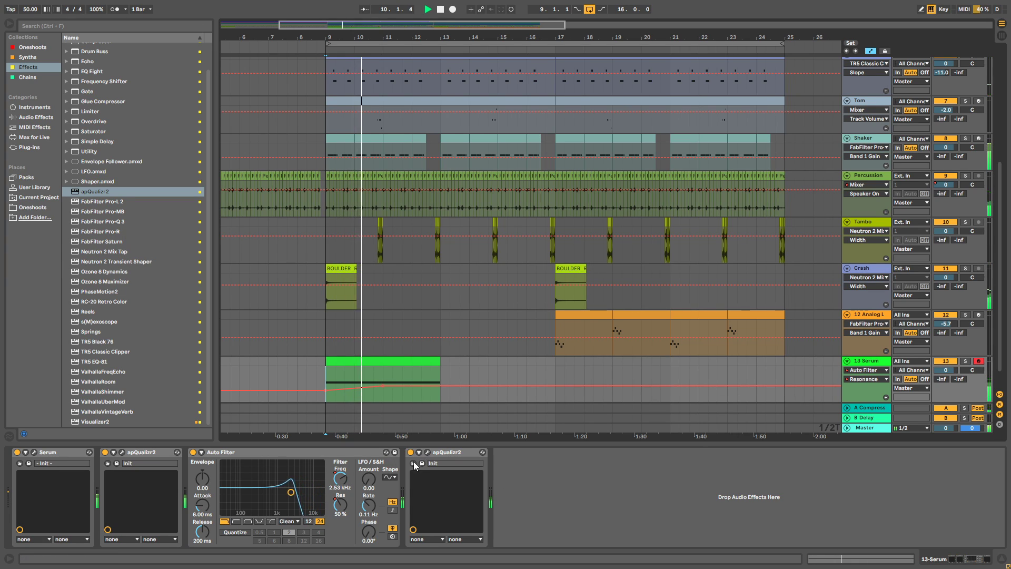
{"action": "left_click", "coordinate": [427, 452]}
{"action": "scroll", "coordinate": [402, 235], "scroll_direction": "down", "scroll_amount": 3}
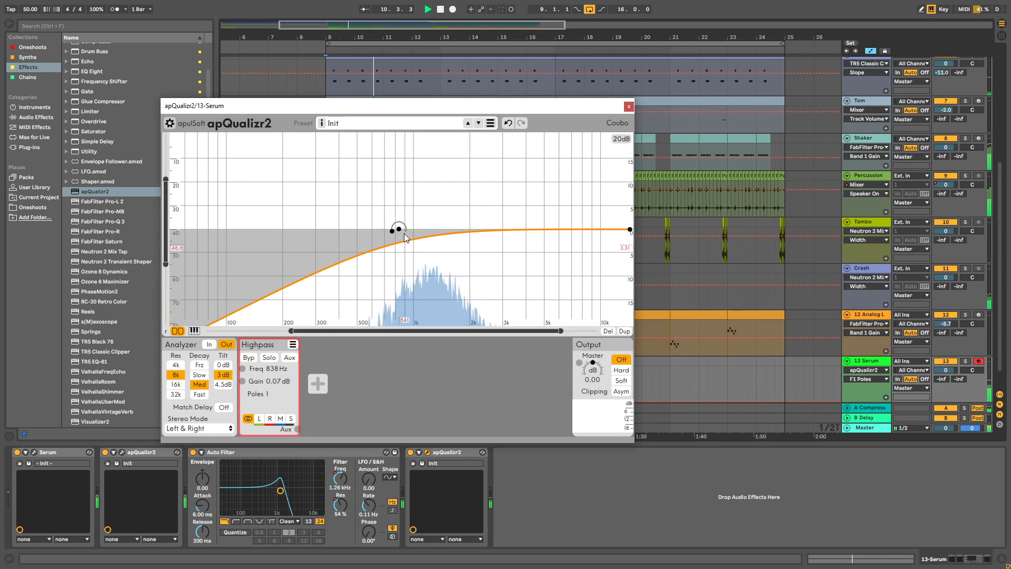
{"action": "left_click_drag", "start_coordinate": [402, 236], "coordinate": [440, 240]}
{"action": "left_click", "coordinate": [629, 107]}
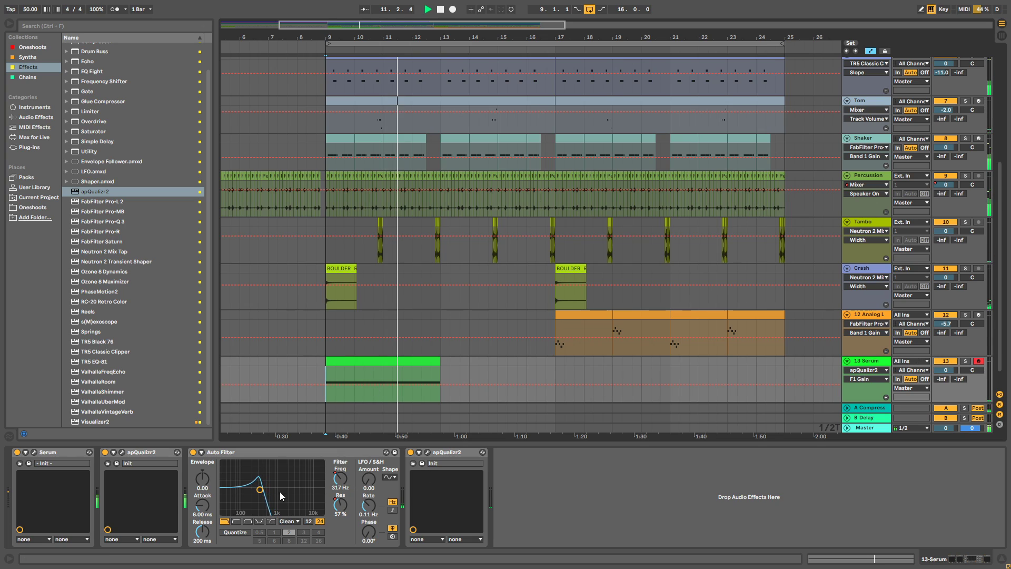
Raise the end point of the Serum track's Auto Filter frequency automation at bar 13.
{"action": "left_click", "coordinate": [350, 488]}
{"action": "left_click_drag", "start_coordinate": [440, 398], "coordinate": [440, 383]}
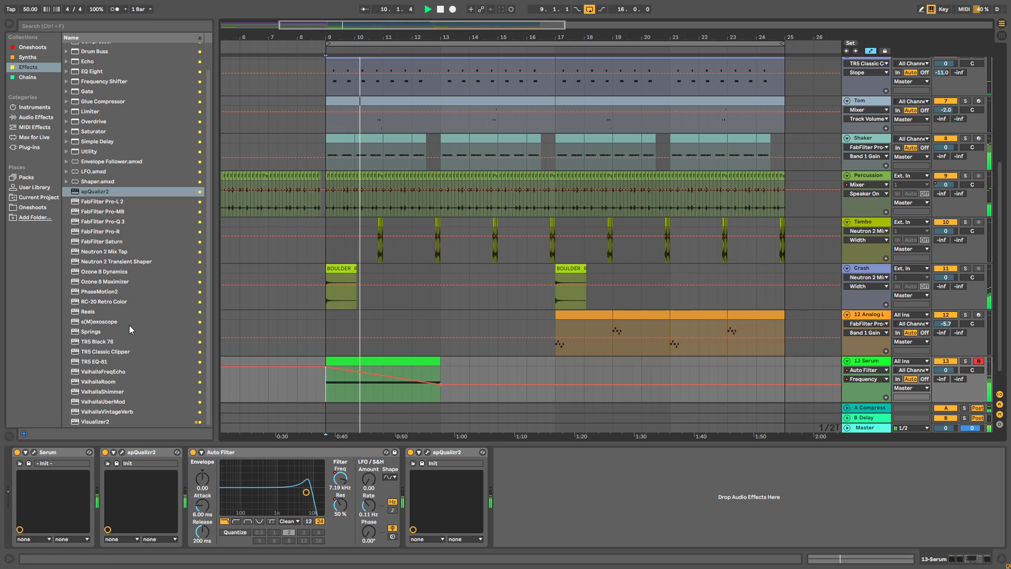
Insert FabFilter Pro-Q 3 after the Serum track's Auto Filter with a wide dynamic bell at 2840.9 Hz, -0.82 dB and Q 0.202.
{"action": "left_click_drag", "start_coordinate": [113, 222], "coordinate": [405, 509]}
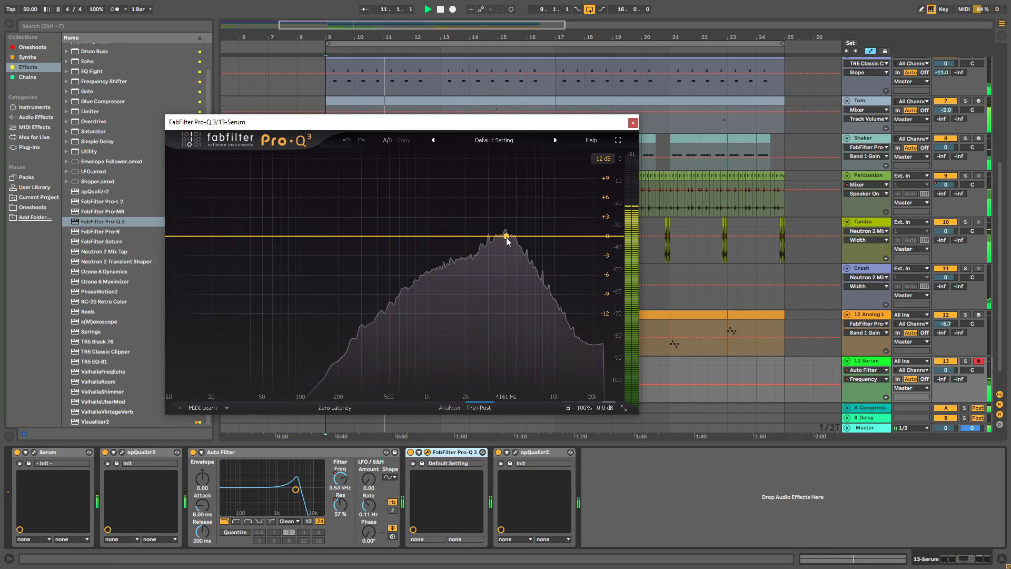
{"action": "mouse_move", "coordinate": [504, 235]}
{"action": "left_mouse_down"}
{"action": "mouse_move", "coordinate": [502, 248]}
{"action": "mouse_move", "coordinate": [495, 240]}
{"action": "left_mouse_up"}
{"action": "scroll", "coordinate": [502, 248], "scroll_direction": "up", "scroll_amount": 3}
{"action": "scroll", "coordinate": [503, 248], "scroll_direction": "down", "scroll_amount": 7}
{"action": "scroll", "coordinate": [495, 245], "scroll_direction": "down", "scroll_amount": 4}
{"action": "left_click_drag", "start_coordinate": [472, 347], "coordinate": [473, 348]}
{"action": "left_click_drag", "start_coordinate": [493, 242], "coordinate": [485, 239]}
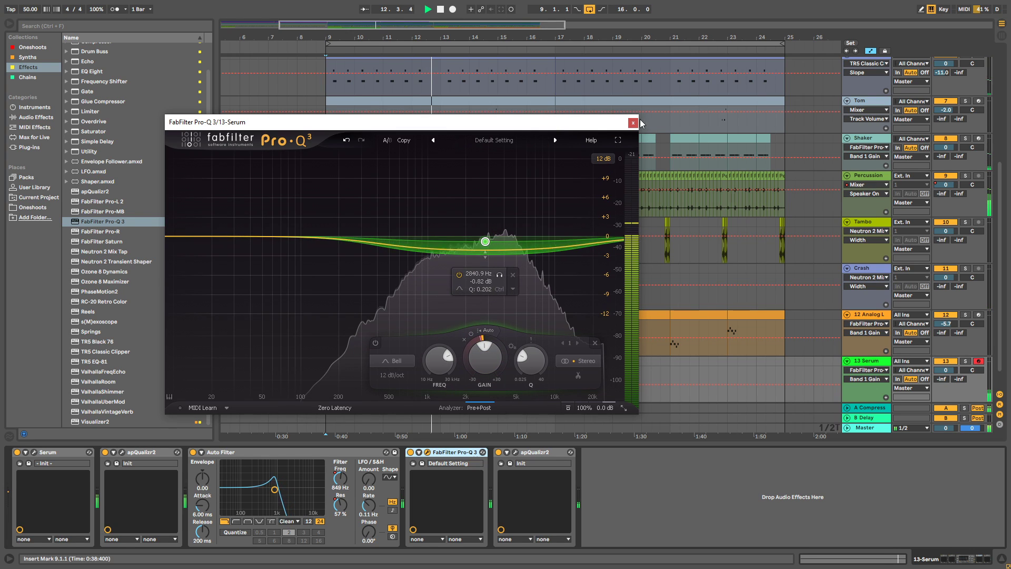
{"action": "key", "text": "ctrl+alt+p"}
Replay the arrangement from bar 9 to check how the Serum noise sits in the mix.
{"action": "key", "text": "space"}
{"action": "left_click", "coordinate": [325, 316]}
{"action": "key", "text": "space"}
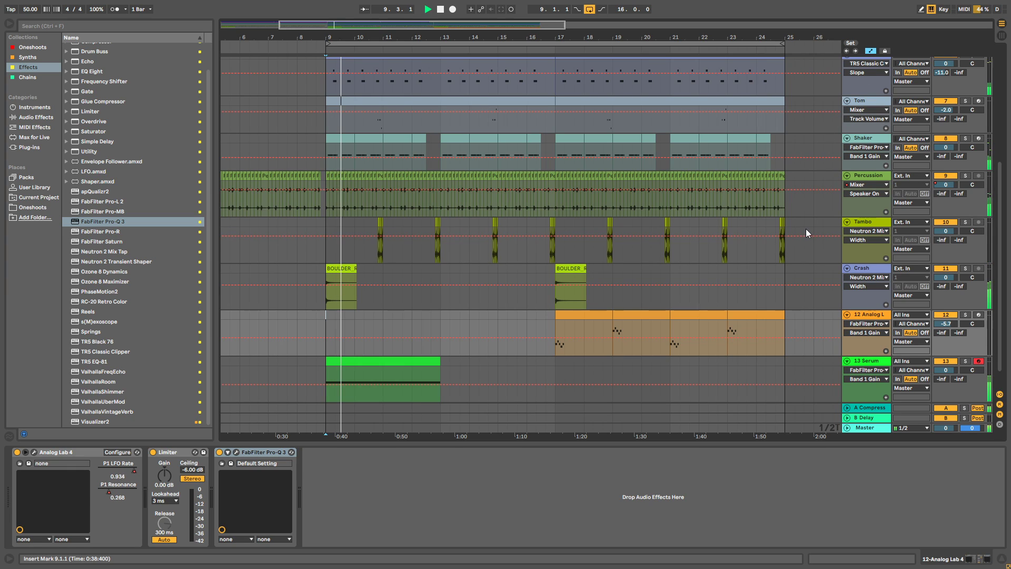
Try FabFilter Pro-MB and Neutron 2 Mix Tap after Pro-Q 3 on the Analog Lab track.
{"action": "mouse_move", "coordinate": [106, 211]}
{"action": "left_mouse_down"}
{"action": "mouse_move", "coordinate": [283, 360]}
{"action": "mouse_move", "coordinate": [375, 314]}
{"action": "left_mouse_up"}
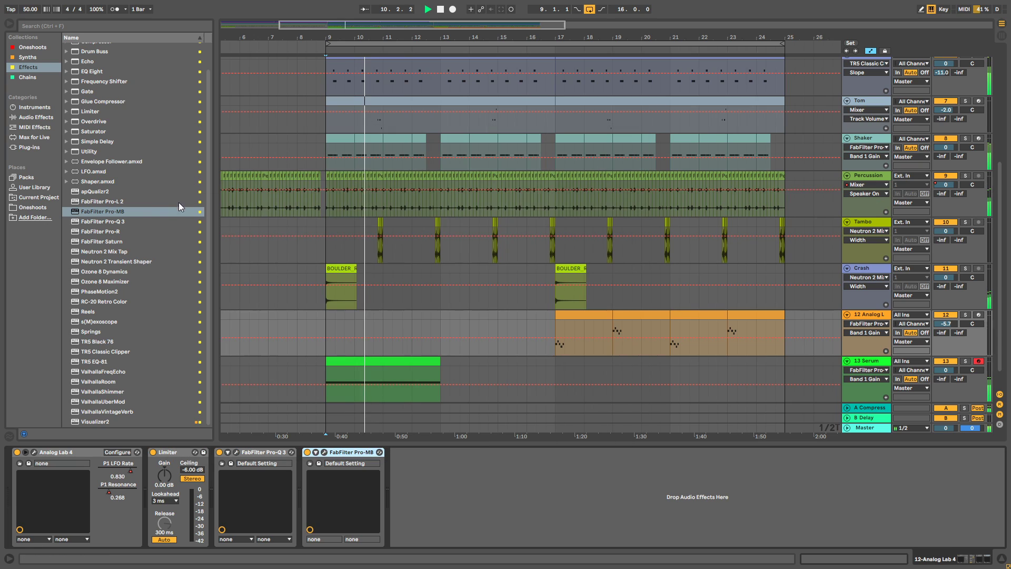
{"action": "left_click_drag", "start_coordinate": [116, 254], "coordinate": [406, 497]}
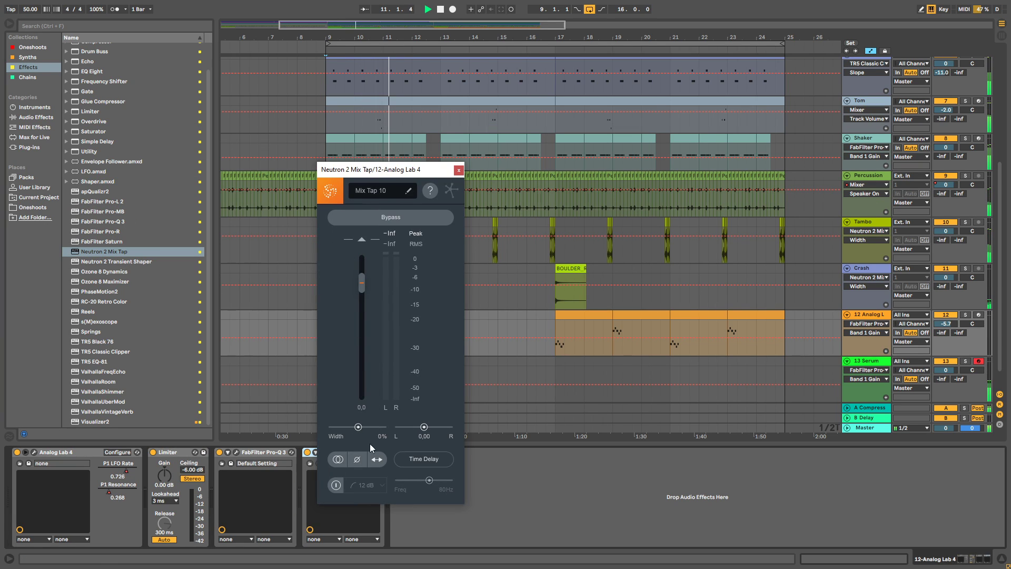
{"action": "left_click", "coordinate": [458, 170]}
Solo the Serum track.
{"action": "left_click", "coordinate": [964, 361]}
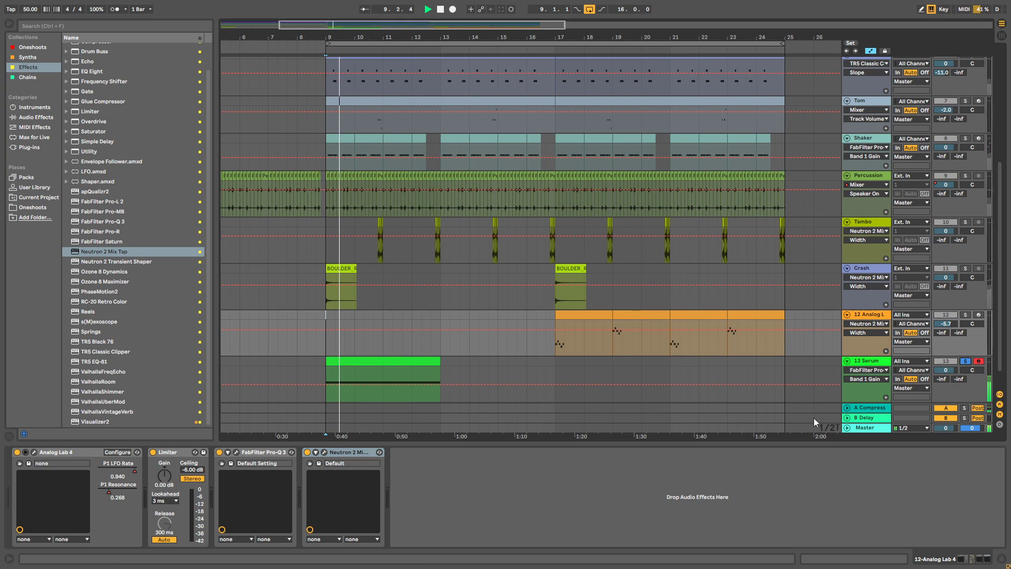
Try a wider stereo setting in Neutron 2 Mix Tap on the Analog Lab track, and delete the device.
{"action": "left_click", "coordinate": [324, 452]}
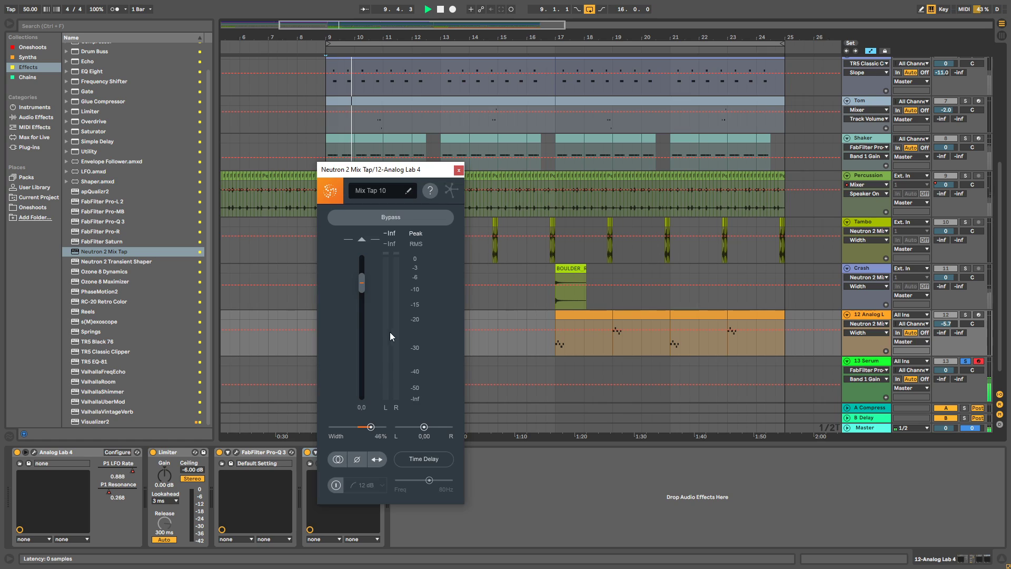
{"action": "left_click_drag", "start_coordinate": [384, 428], "coordinate": [377, 440]}
{"action": "left_click", "coordinate": [458, 170]}
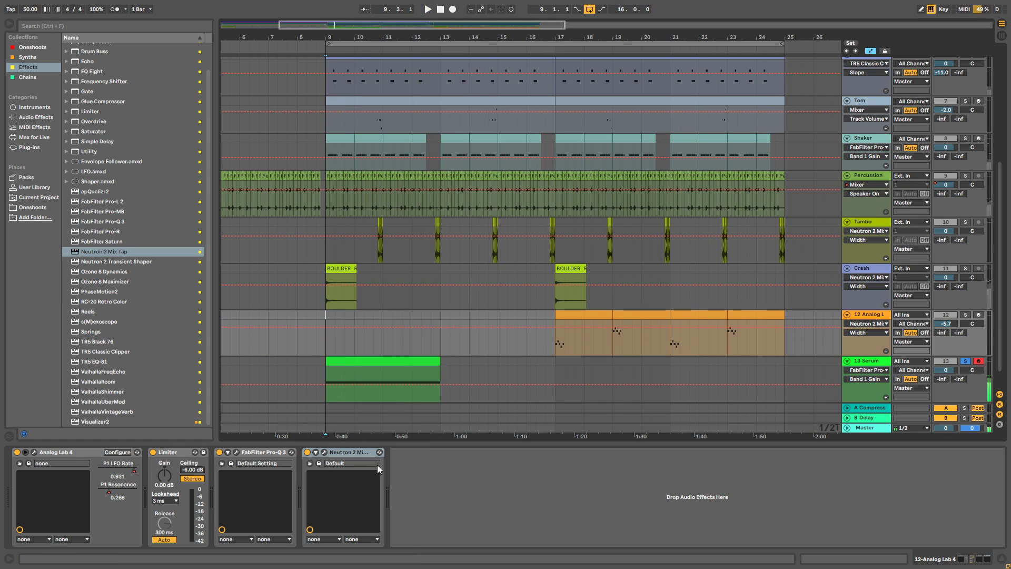
{"action": "key", "text": "Delete"}
Add Simple Delay to the Analog Lab track in Time mode with 47.7 ms left, 1.00 ms right and 100 % dry/wet.
{"action": "scroll", "coordinate": [105, 137], "scroll_direction": "up", "scroll_amount": 2}
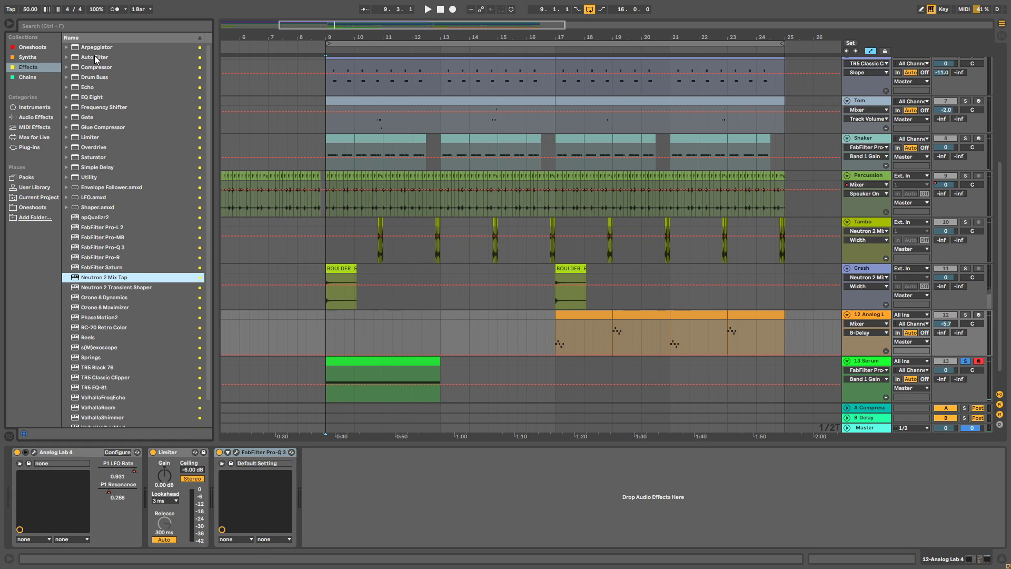
{"action": "left_click_drag", "start_coordinate": [92, 179], "coordinate": [97, 202]}
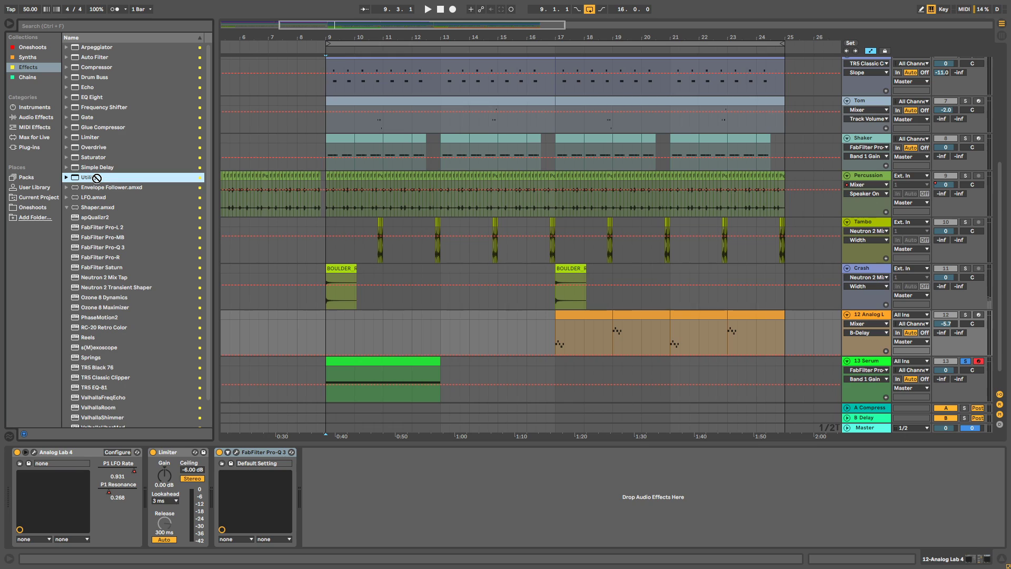
{"action": "left_click_drag", "start_coordinate": [97, 167], "coordinate": [227, 267]}
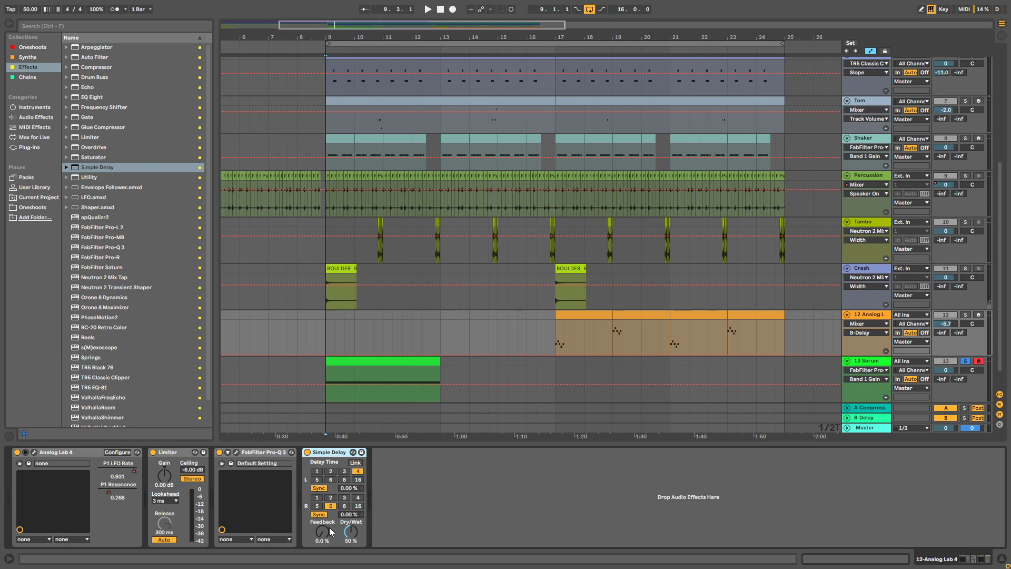
{"action": "left_click", "coordinate": [319, 487]}
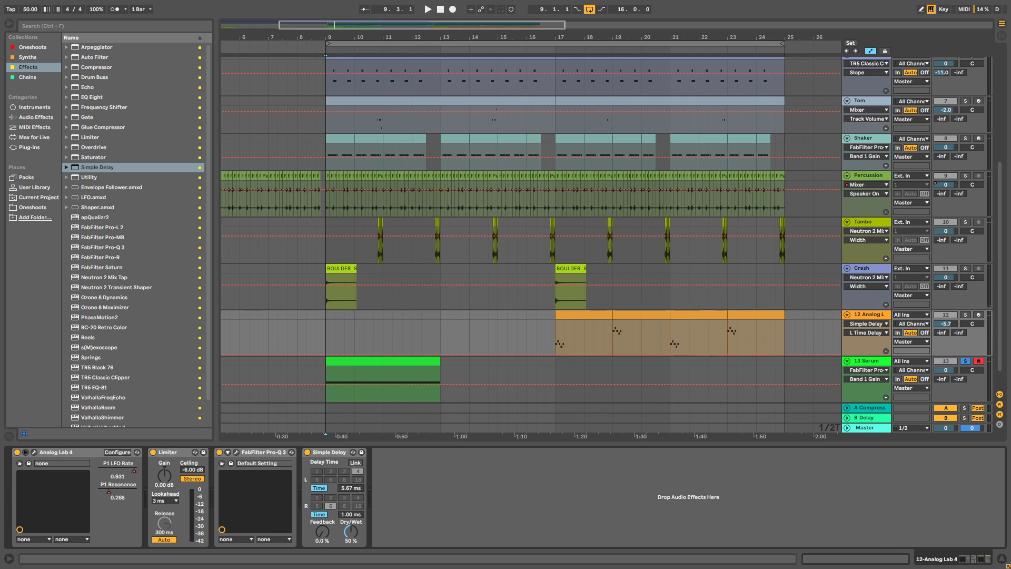
{"action": "key", "text": "space"}
{"action": "mouse_move", "coordinate": [351, 488]}
{"action": "left_mouse_down"}
{"action": "mouse_move", "coordinate": [350, 471]}
{"action": "mouse_move", "coordinate": [346, 492]}
{"action": "left_mouse_up"}
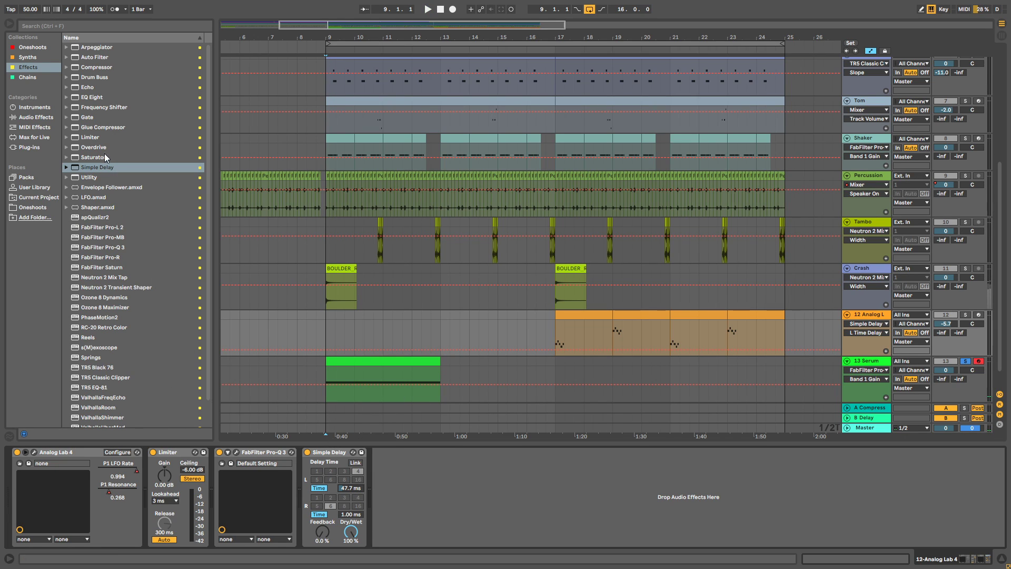
Insert Utility before Simple Delay with Mono enabled, and set the left delay time to 50.1 ms.
{"action": "left_click_drag", "start_coordinate": [89, 178], "coordinate": [319, 498]}
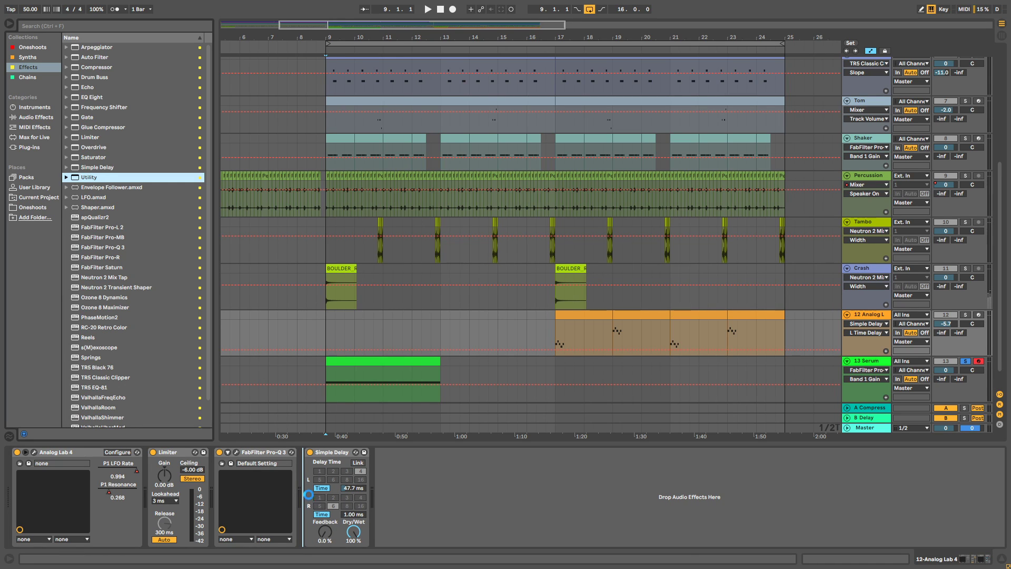
{"action": "left_click_drag", "start_coordinate": [320, 498], "coordinate": [323, 519]}
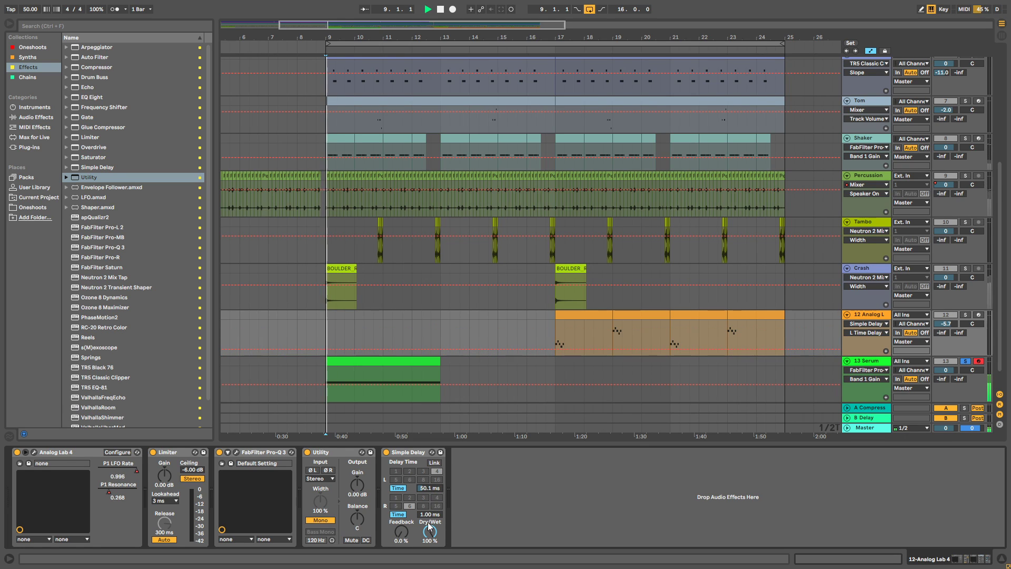
Move the FabFilter Pro-Q 3, Utility and Simple Delay devices from the Analog Lab track to the end of the Serum track's chain.
{"action": "left_click", "coordinate": [427, 489]}
{"action": "left_click", "coordinate": [874, 361]}
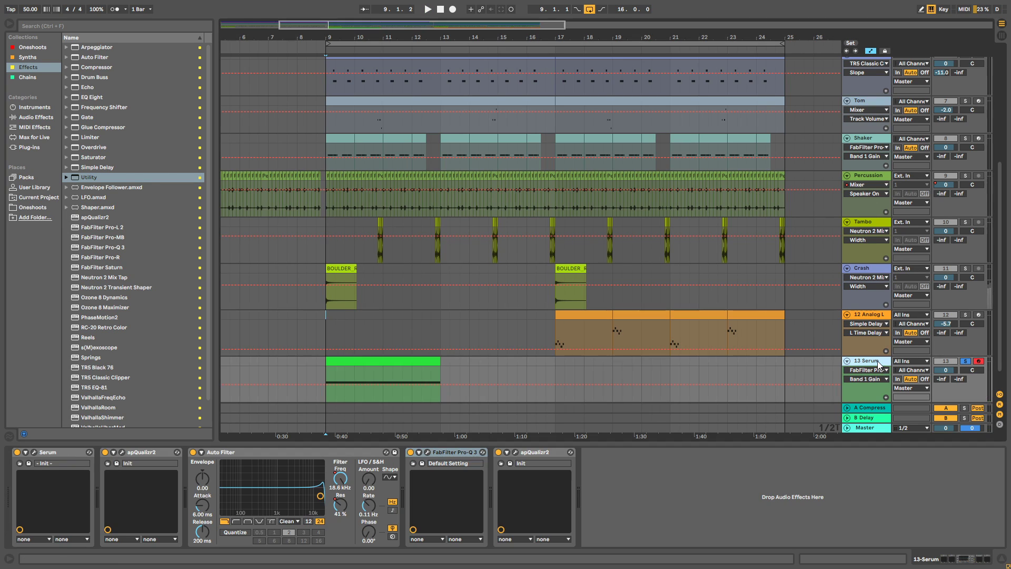
{"action": "left_click", "coordinate": [813, 350]}
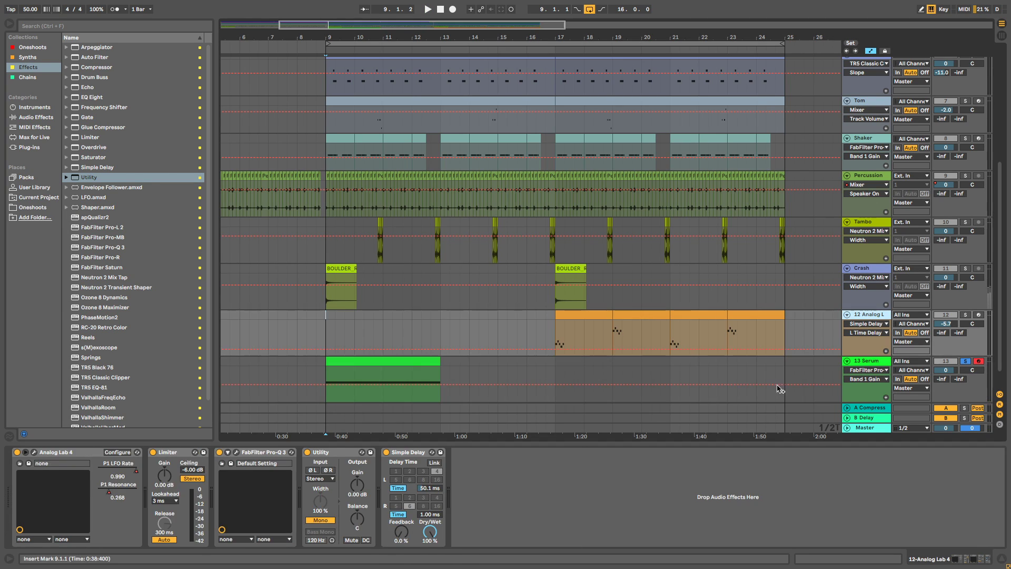
{"action": "left_click", "coordinate": [407, 451]}
{"action": "left_click", "coordinate": [340, 451], "text": "shift"}
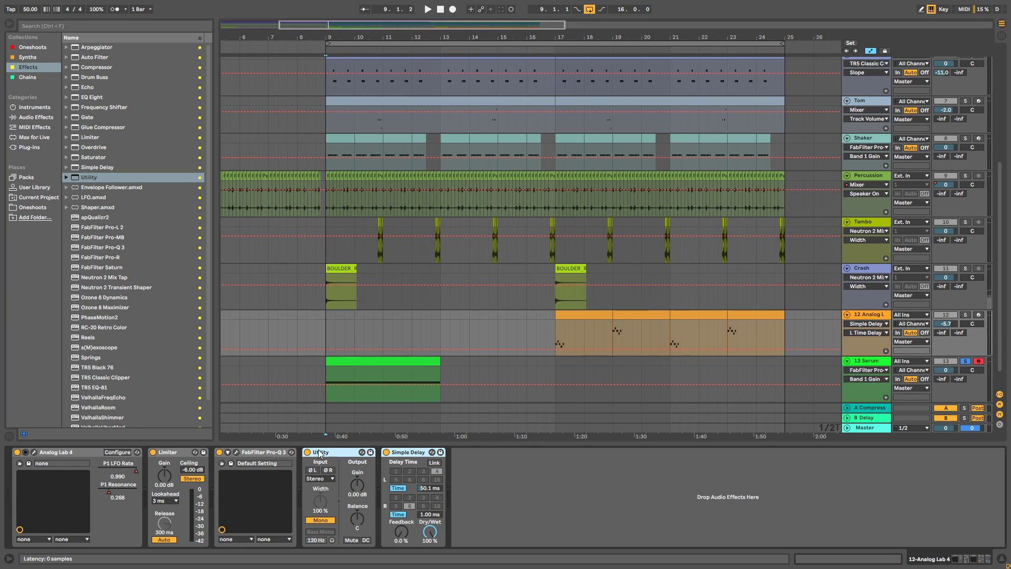
{"action": "left_click", "coordinate": [258, 453], "text": "shift"}
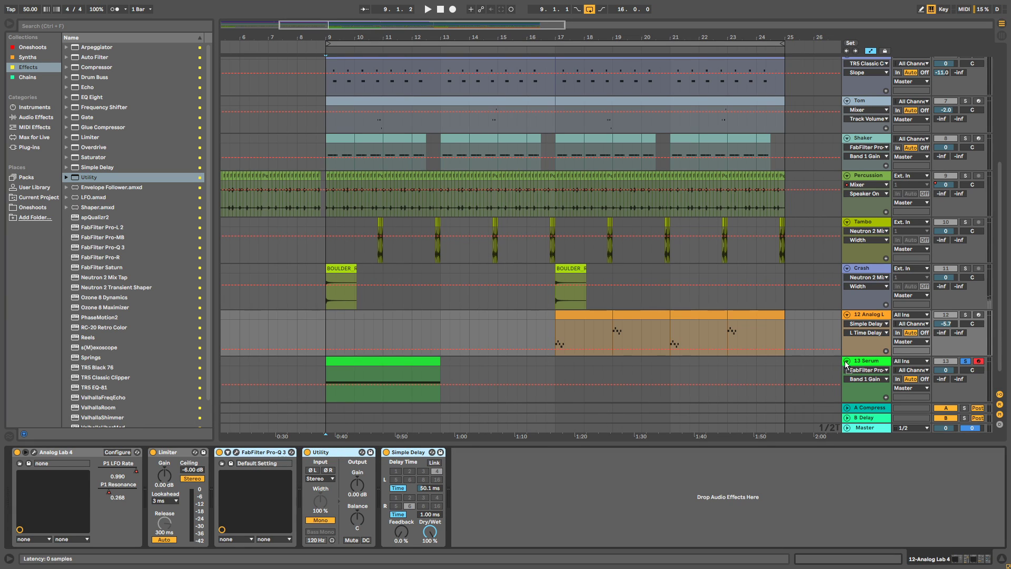
{"action": "left_click", "coordinate": [863, 363]}
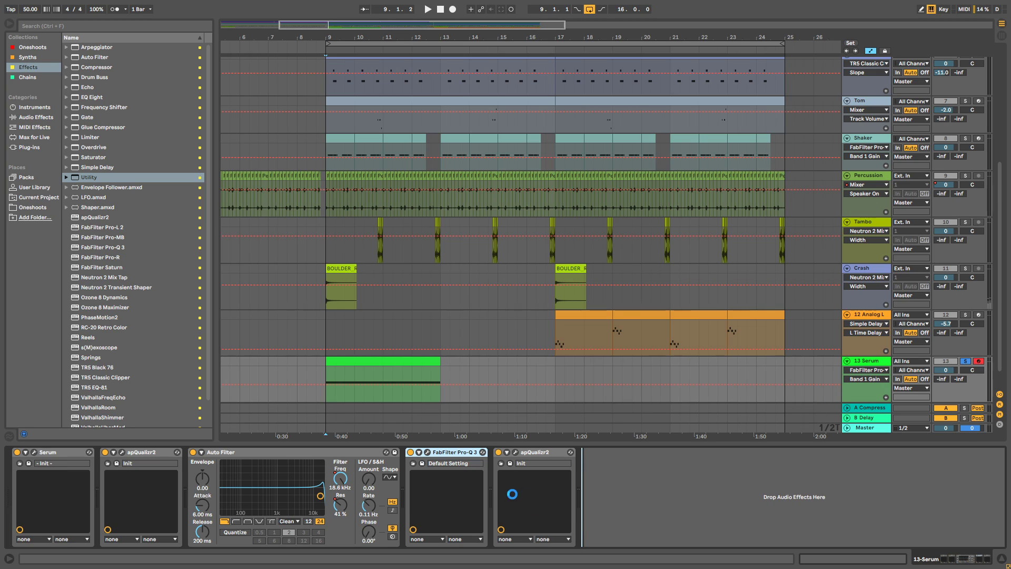
{"action": "key", "text": "ctrl+v"}
{"action": "key", "text": "space"}
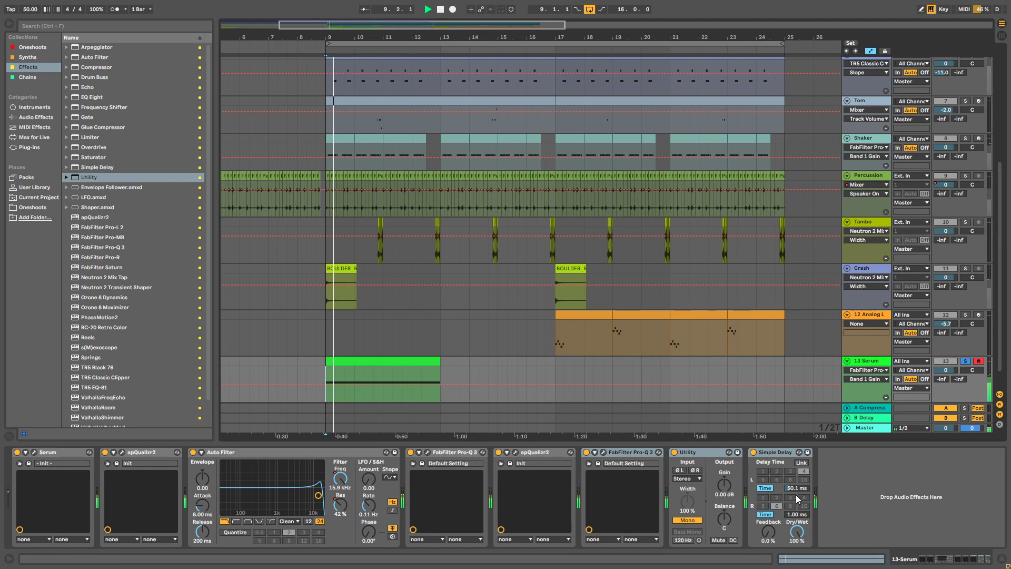
Move the Serum track's second FabFilter Pro-Q 3 to the end of the chain and set Simple Delay's left time to 8.01 ms.
{"action": "left_click_drag", "start_coordinate": [795, 488], "coordinate": [795, 506]}
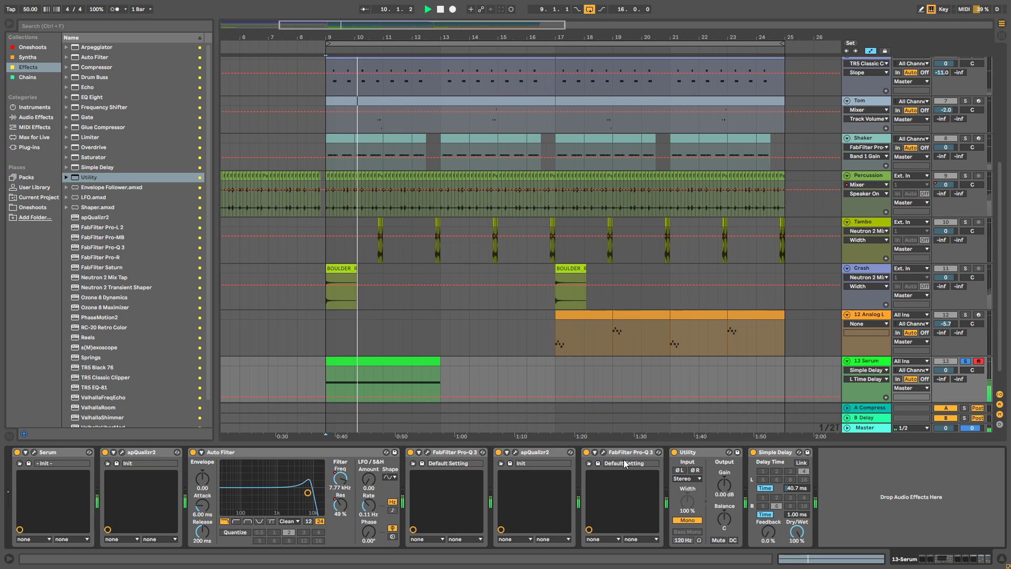
{"action": "left_click", "coordinate": [604, 453]}
{"action": "left_click_drag", "start_coordinate": [638, 451], "coordinate": [819, 463]}
{"action": "left_click_drag", "start_coordinate": [703, 488], "coordinate": [704, 516]}
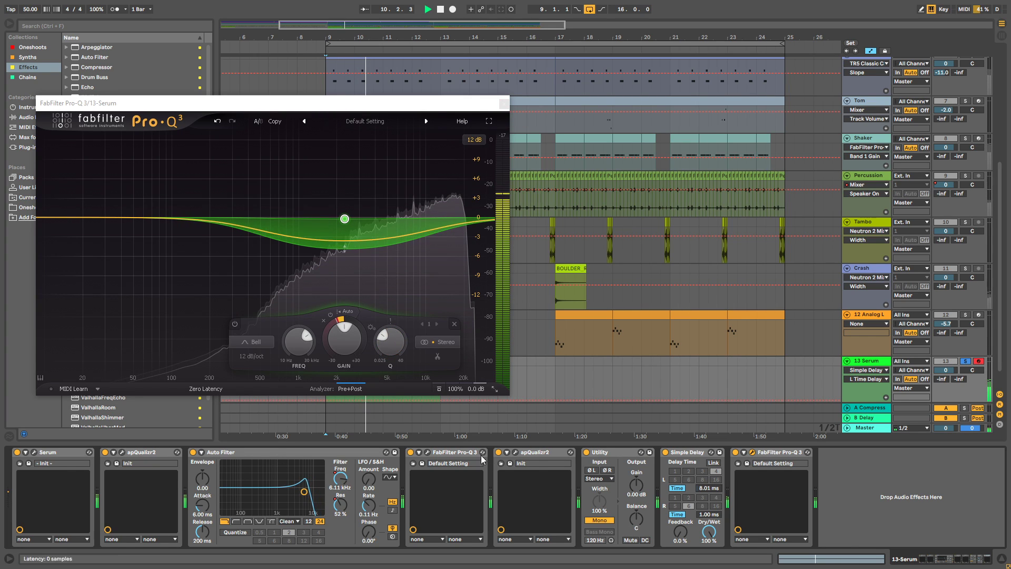
Add a 2.58 Oct Peak EQ band at 786 Hz, -13.6 dB in the second apQualizr2 and bypass its existing Highpass band.
{"action": "left_click", "coordinate": [516, 452]}
{"action": "double_click", "coordinate": [446, 300]}
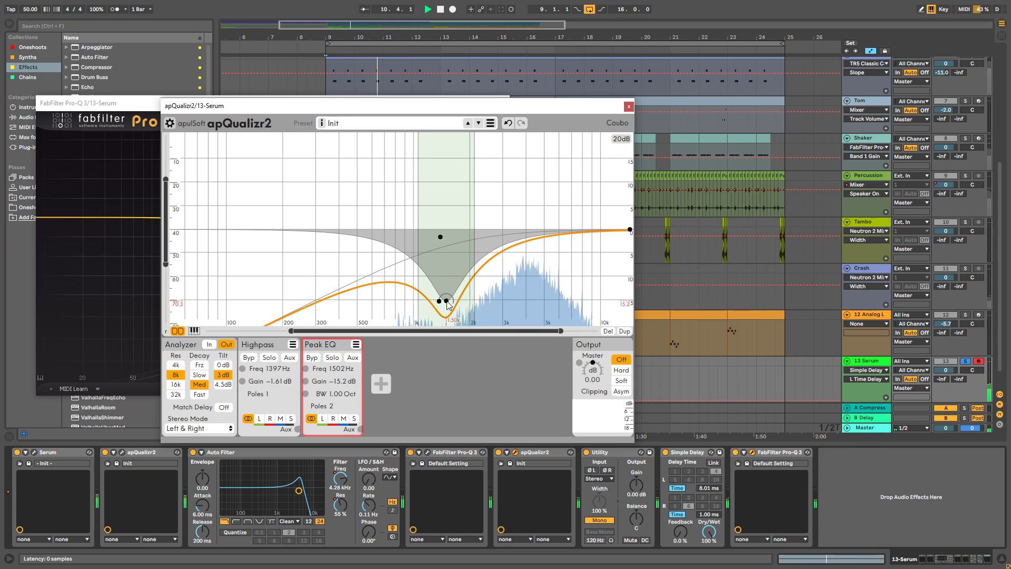
{"action": "scroll", "coordinate": [447, 301], "scroll_direction": "up", "scroll_amount": 5}
{"action": "left_click_drag", "start_coordinate": [447, 302], "coordinate": [394, 295]}
{"action": "double_click", "coordinate": [440, 237]}
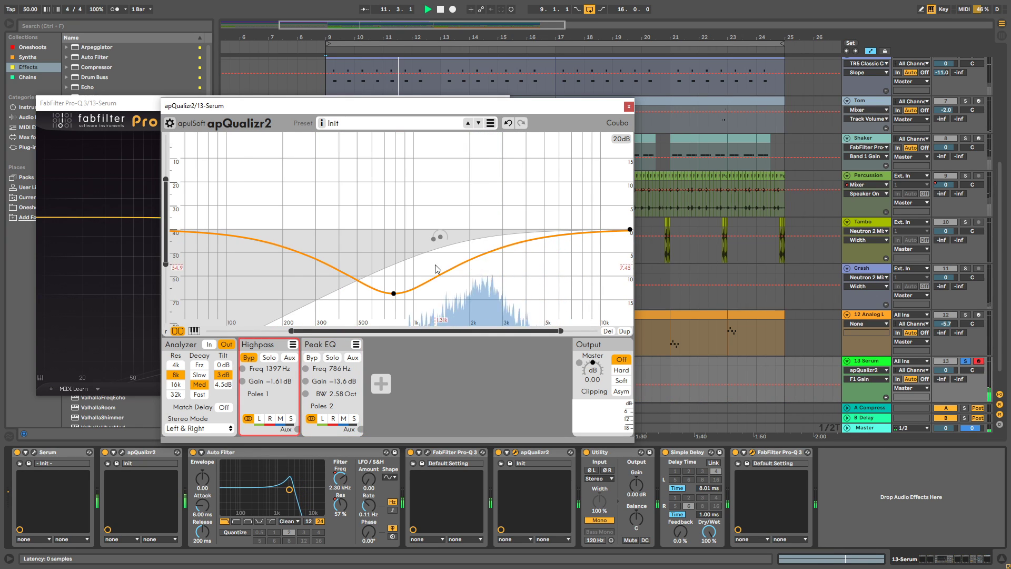
Change the new Peak EQ band in apQualizr2 to a Highpass filter and move it to about 1.5 kHz.
{"action": "right_click", "coordinate": [393, 294]}
{"action": "mouse_move", "coordinate": [447, 306]}
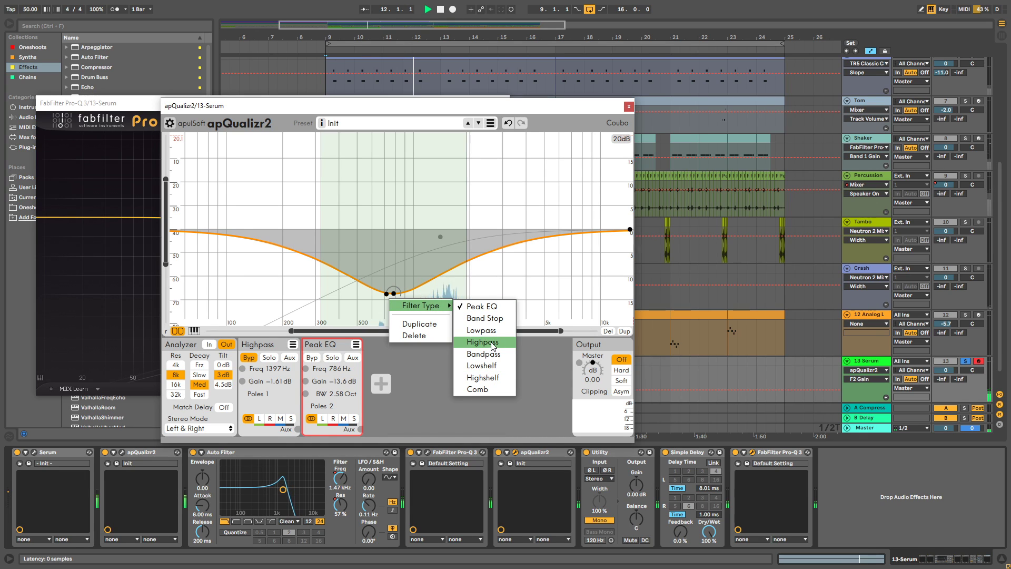
{"action": "left_click", "coordinate": [481, 330]}
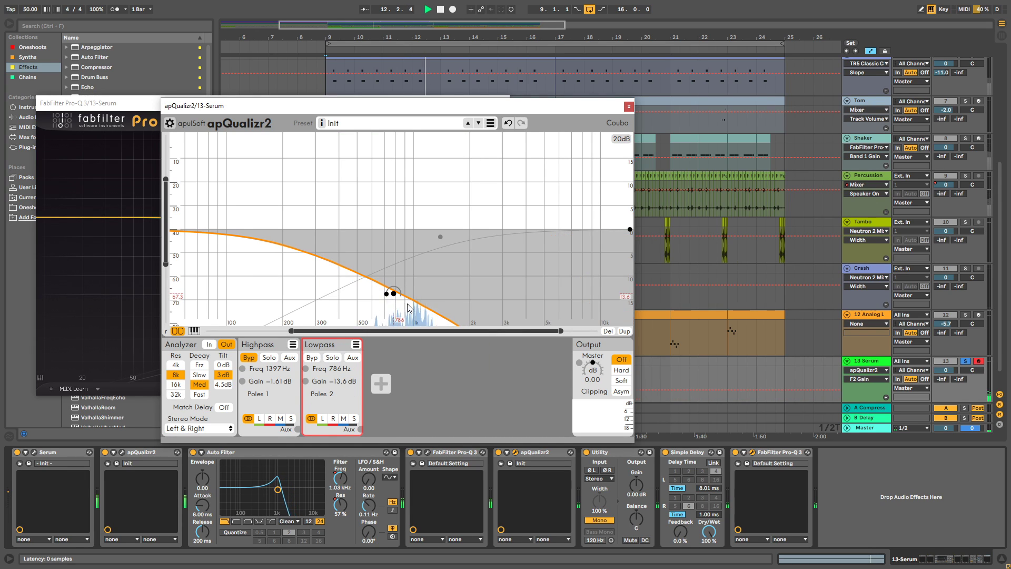
{"action": "right_click", "coordinate": [394, 293]}
{"action": "mouse_move", "coordinate": [419, 300]}
{"action": "left_click", "coordinate": [480, 279]}
{"action": "left_click_drag", "start_coordinate": [394, 295], "coordinate": [446, 277]}
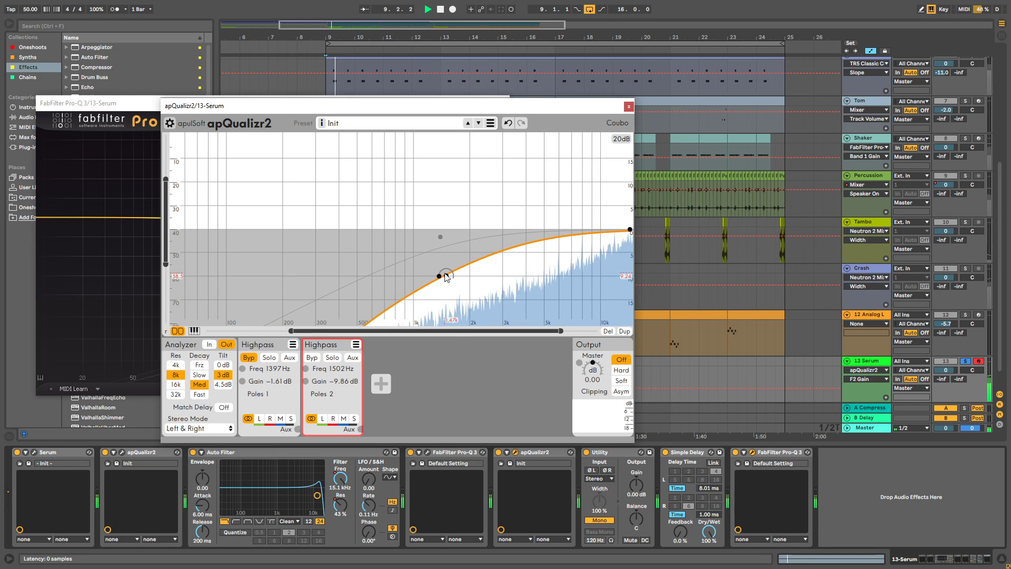
{"action": "left_click", "coordinate": [628, 106]}
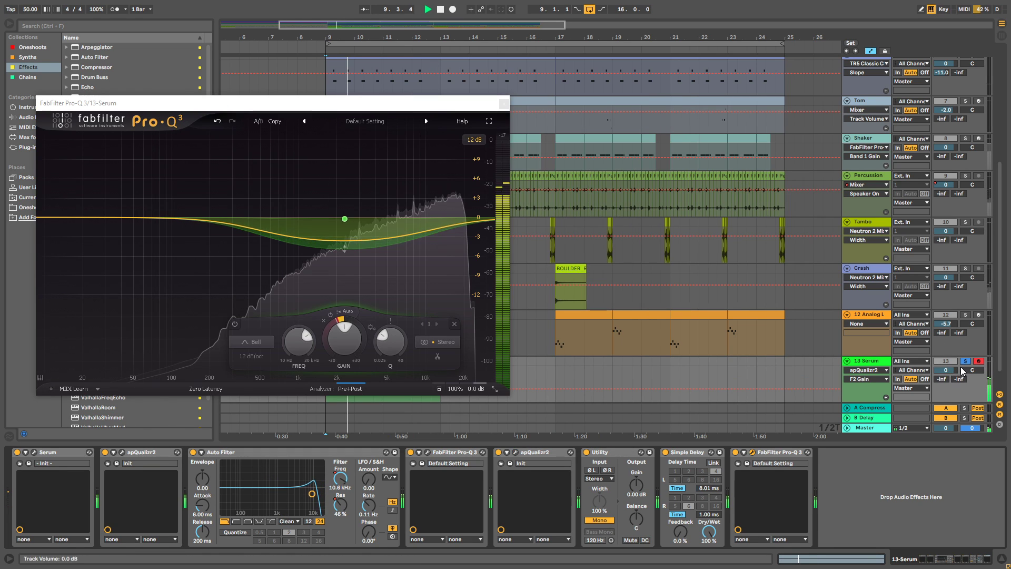
Unsolo the Serum track and rearrange its clip so that it runs from bar 5 to bar 13.
{"action": "left_click", "coordinate": [964, 361]}
{"action": "left_click", "coordinate": [503, 103]}
{"action": "scroll", "coordinate": [339, 307], "scroll_direction": "down", "scroll_amount": 3}
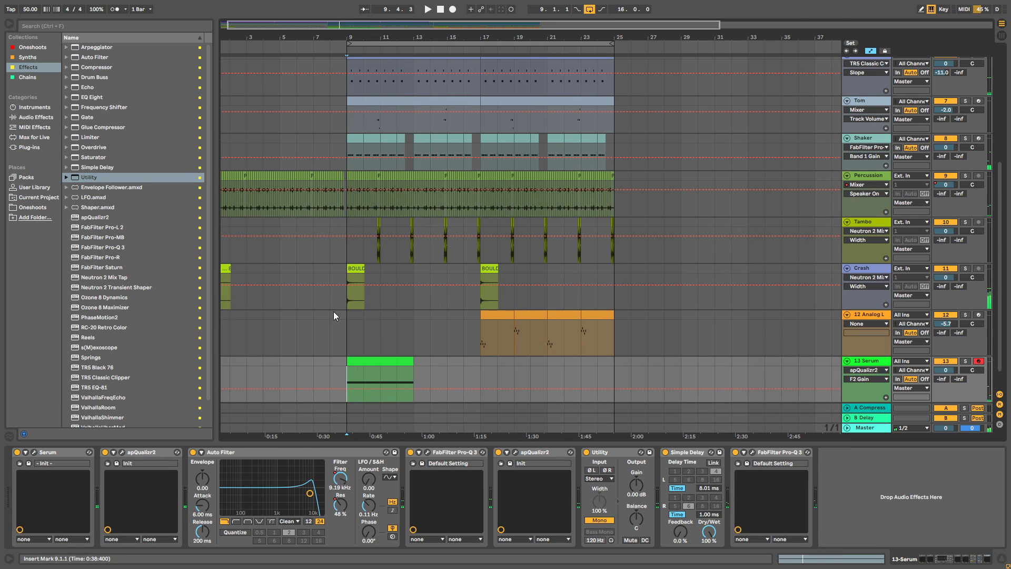
{"action": "left_click", "coordinate": [279, 345]}
{"action": "scroll", "coordinate": [422, 206], "scroll_direction": "up", "scroll_amount": 5}
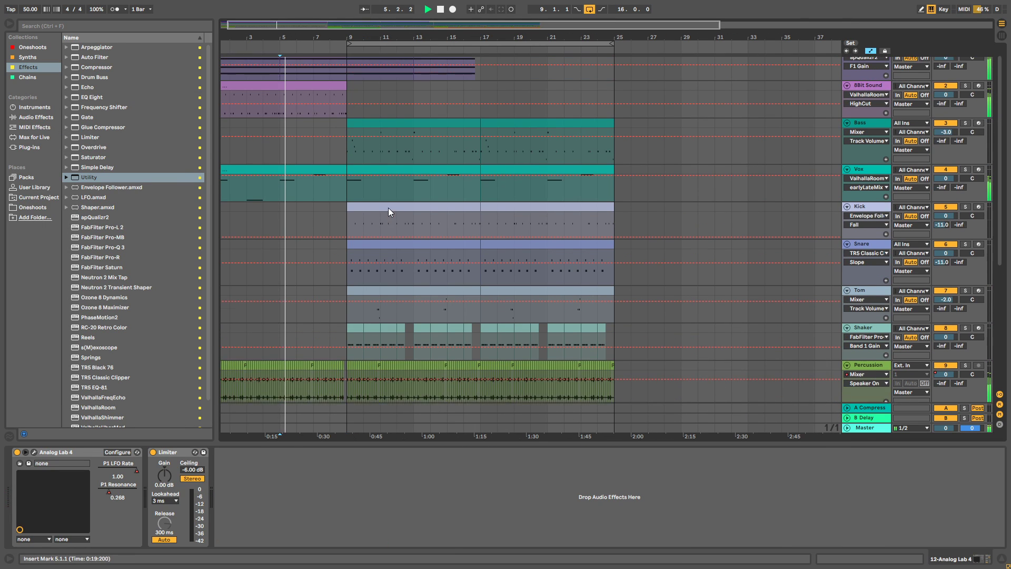
{"action": "scroll", "coordinate": [342, 208], "scroll_direction": "down", "scroll_amount": 2}
{"action": "scroll", "coordinate": [337, 212], "scroll_direction": "down", "scroll_amount": 4}
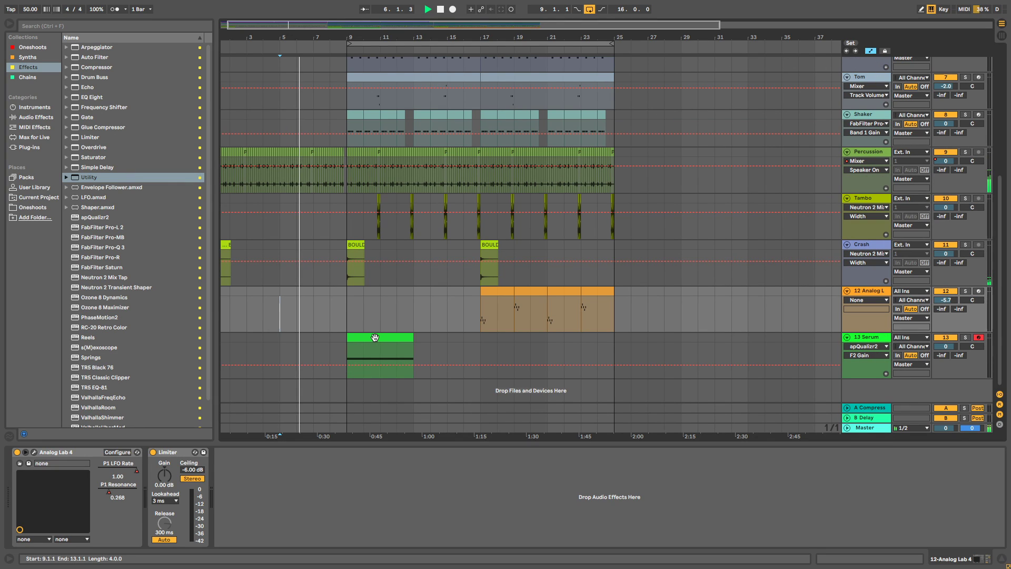
{"action": "left_click_drag", "start_coordinate": [380, 341], "coordinate": [314, 345]}
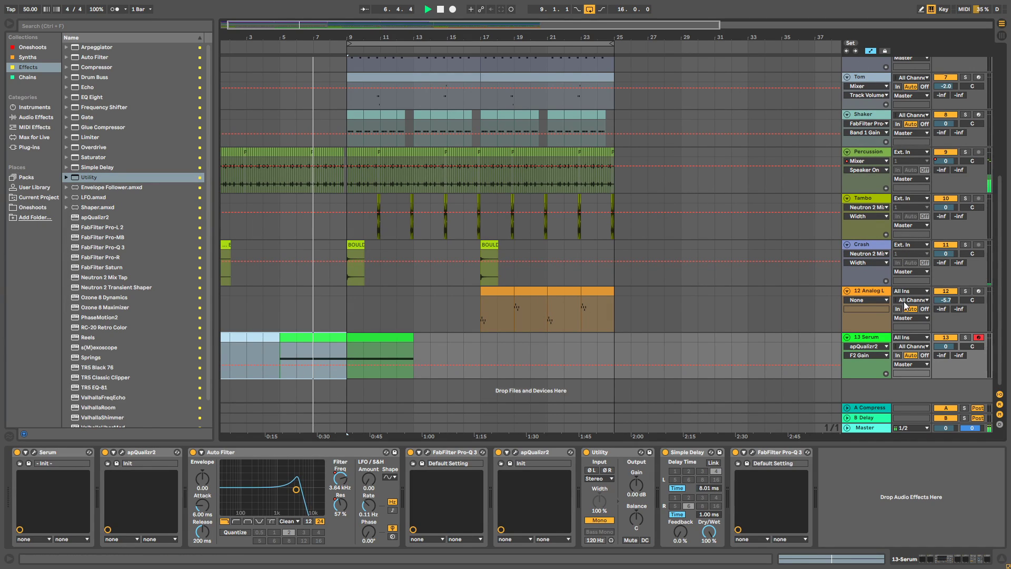
Reshape the Serum track's Auto Filter frequency automation to rise from near minimum at bar 5 to a peak at bar 9.
{"action": "left_click", "coordinate": [866, 346]}
{"action": "left_click", "coordinate": [863, 380]}
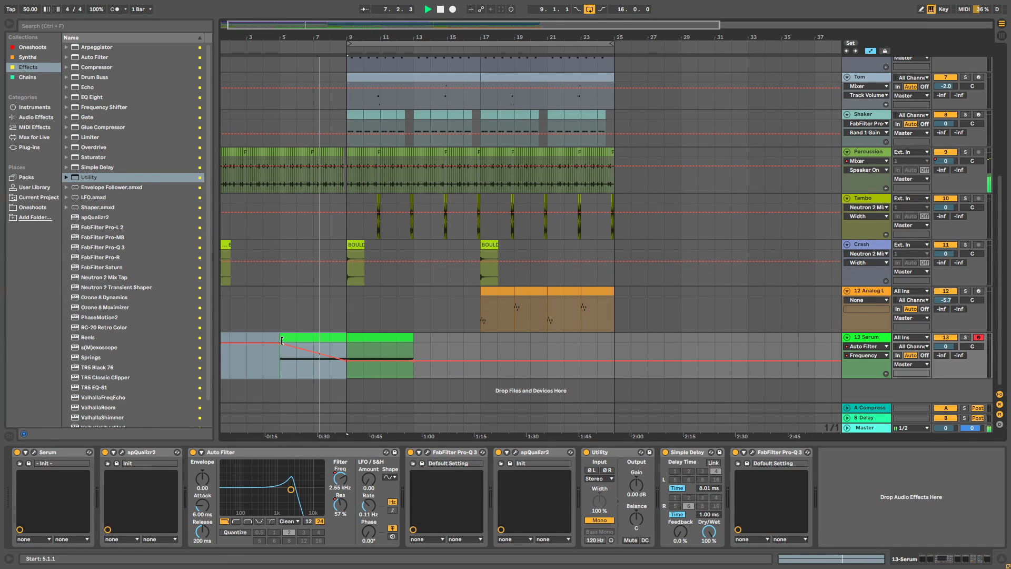
{"action": "left_click_drag", "start_coordinate": [281, 343], "coordinate": [283, 361]}
{"action": "left_click_drag", "start_coordinate": [346, 359], "coordinate": [346, 351]}
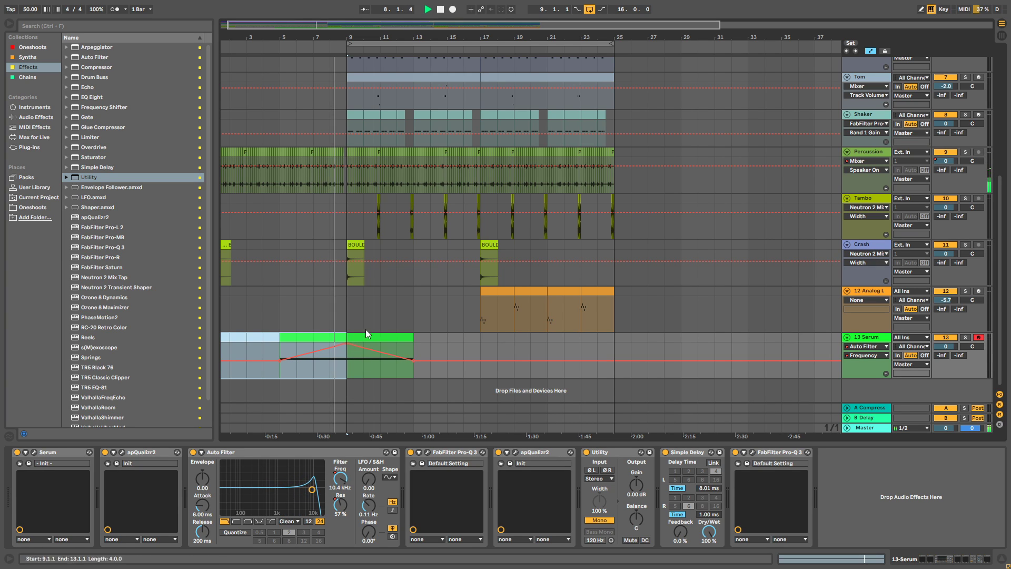
{"action": "left_click", "coordinate": [283, 317]}
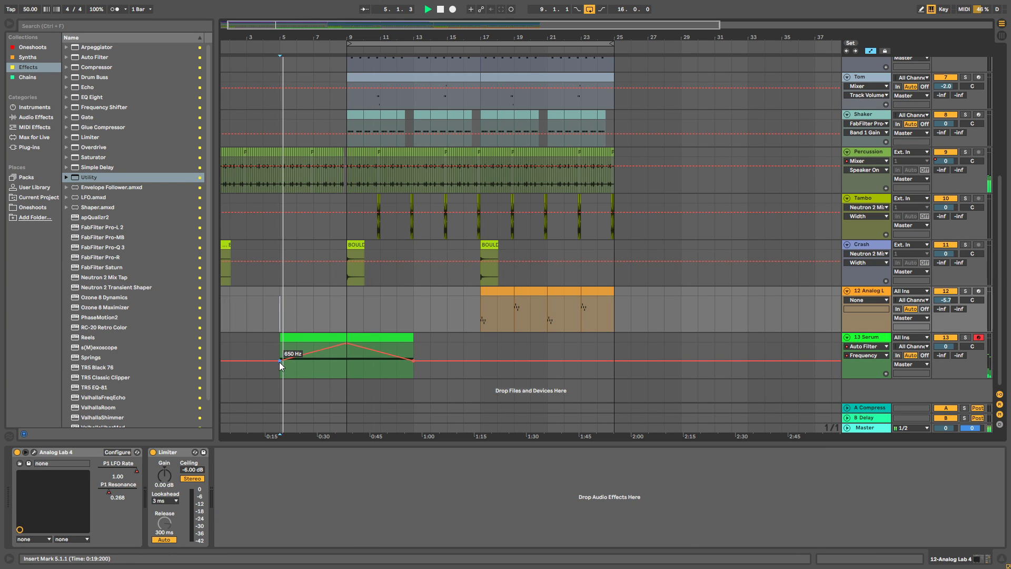
{"action": "left_click_drag", "start_coordinate": [279, 361], "coordinate": [280, 377]}
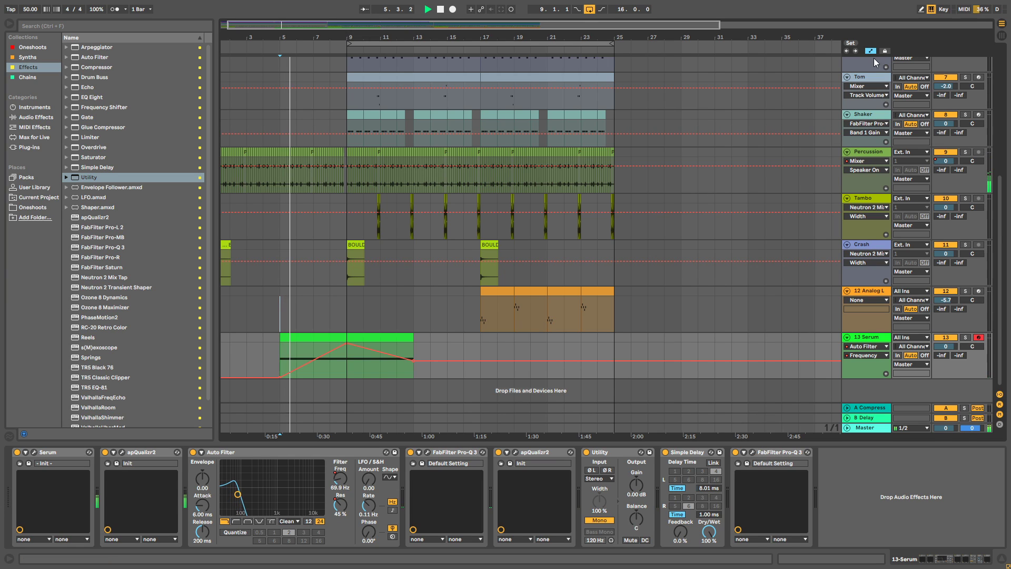
Raise the starting point of Serum's Auto Filter resonance automation at bar 5, and hide the automation lanes.
{"action": "left_click", "coordinate": [863, 354]}
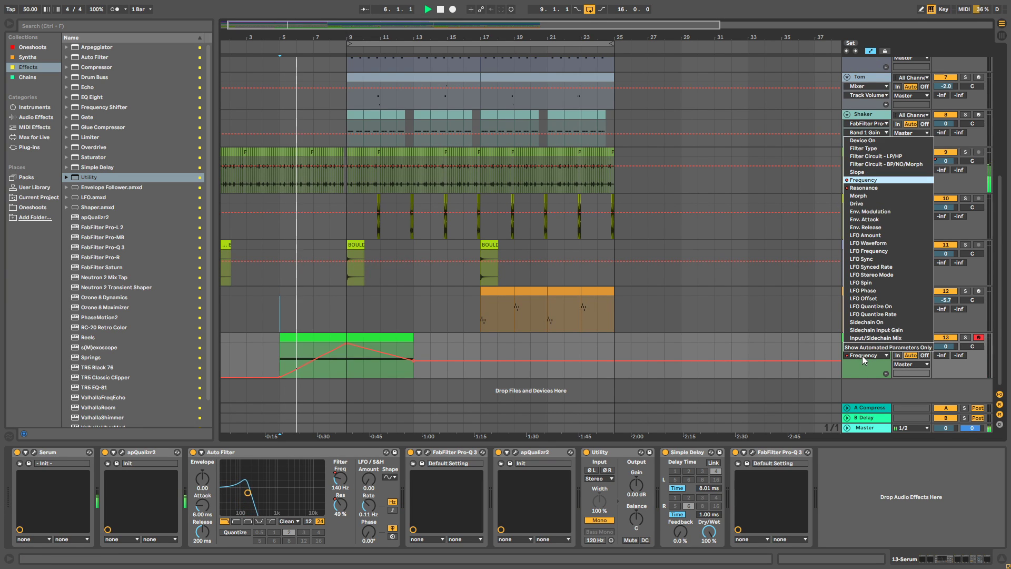
{"action": "left_click", "coordinate": [864, 187]}
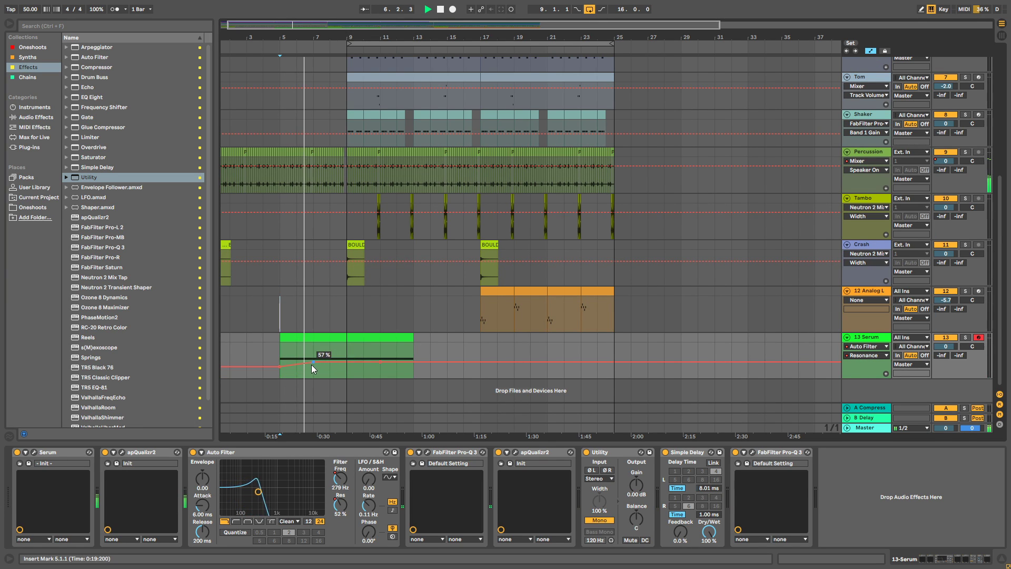
{"action": "left_click_drag", "start_coordinate": [280, 366], "coordinate": [280, 356]}
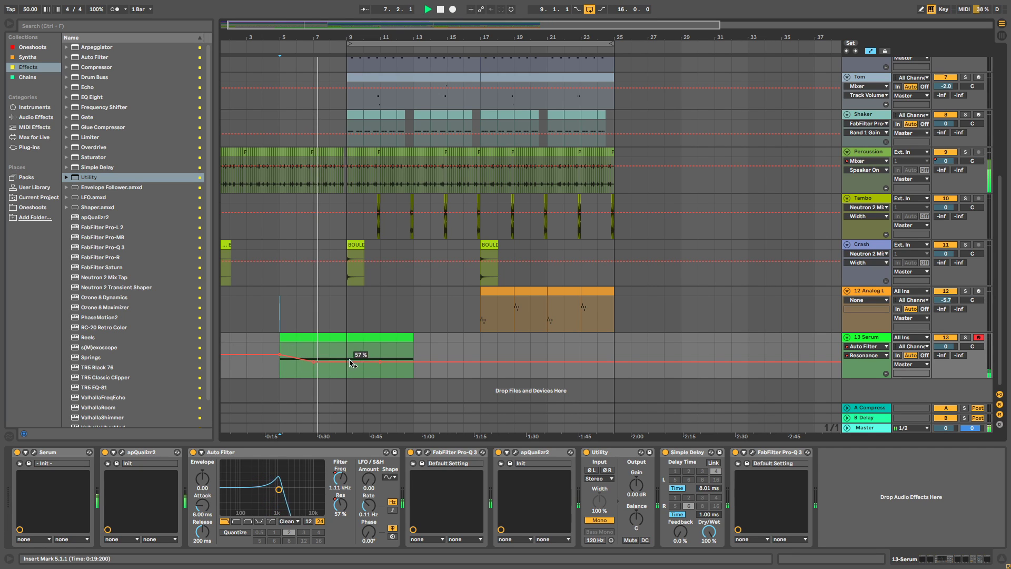
{"action": "left_click_drag", "start_coordinate": [332, 358], "coordinate": [287, 358]}
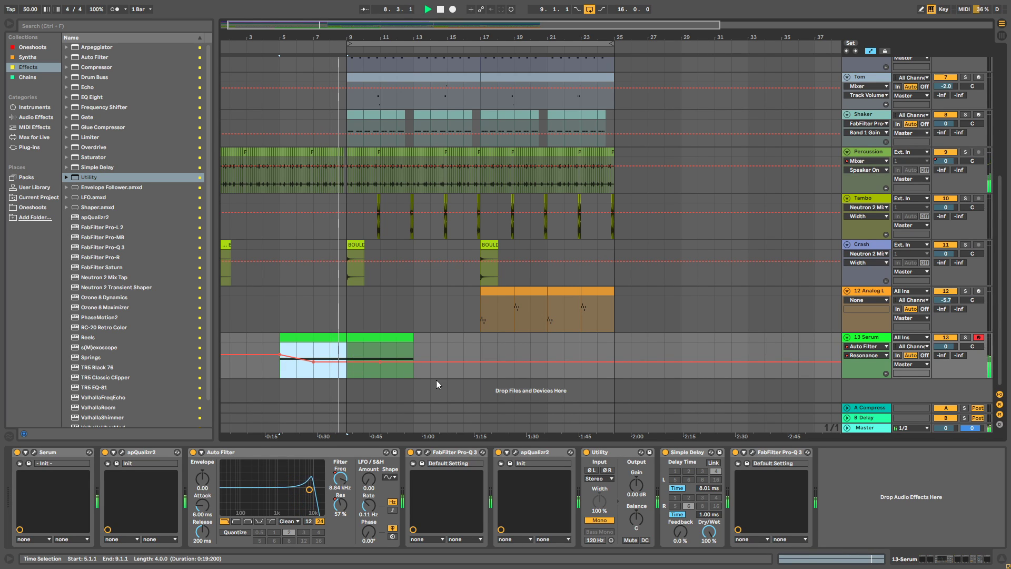
{"action": "left_click", "coordinate": [430, 358]}
{"action": "key", "text": "a"}
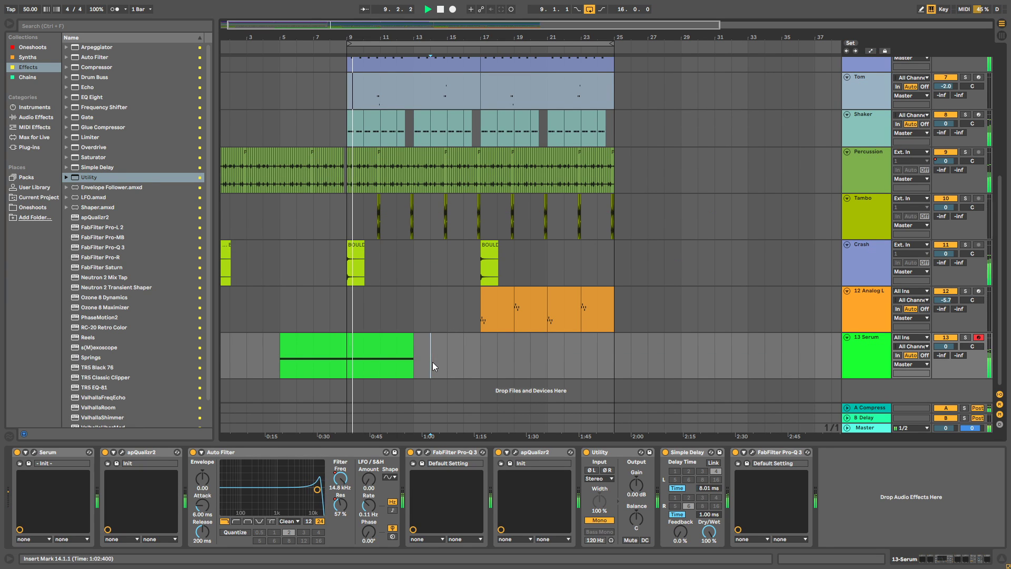
Add a Peak EQ cut at about 21.8 kHz, -4.41 dB in the Serum track's second apQualizr2.
{"action": "left_click", "coordinate": [515, 453]}
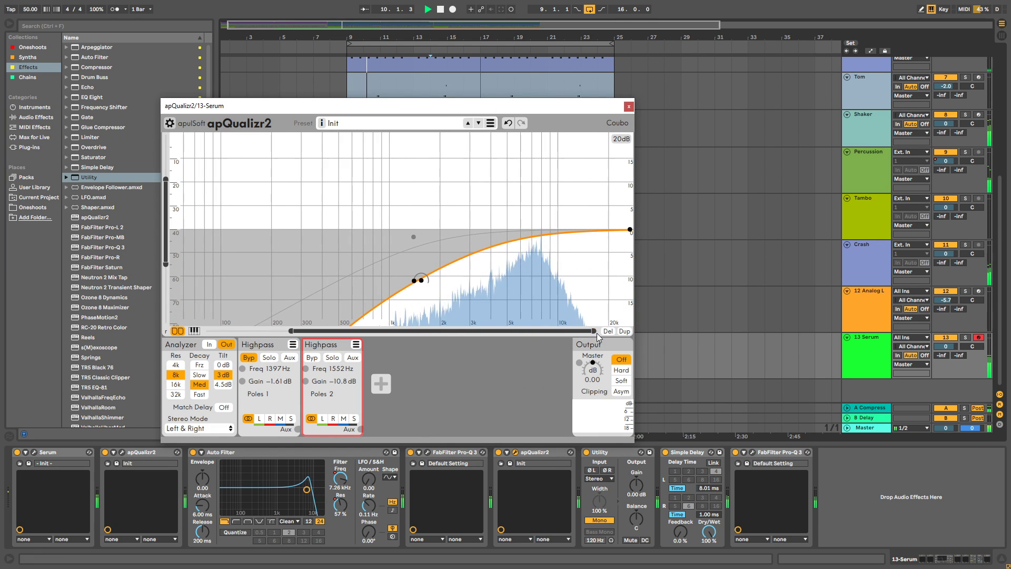
{"action": "double_click", "coordinate": [611, 232]}
{"action": "left_click_drag", "start_coordinate": [611, 231], "coordinate": [618, 255]}
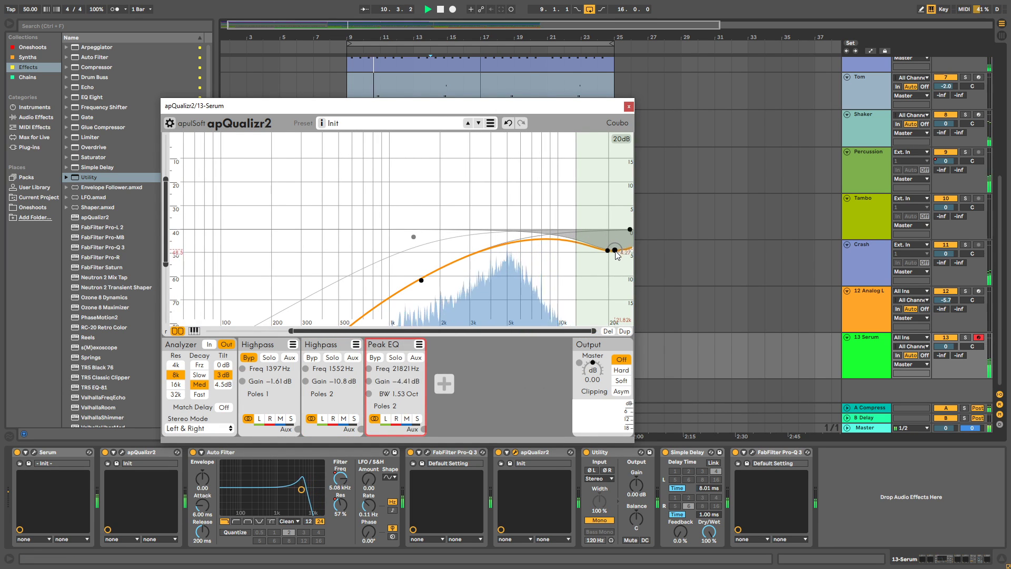
{"action": "key", "text": "ctrl+alt+p"}
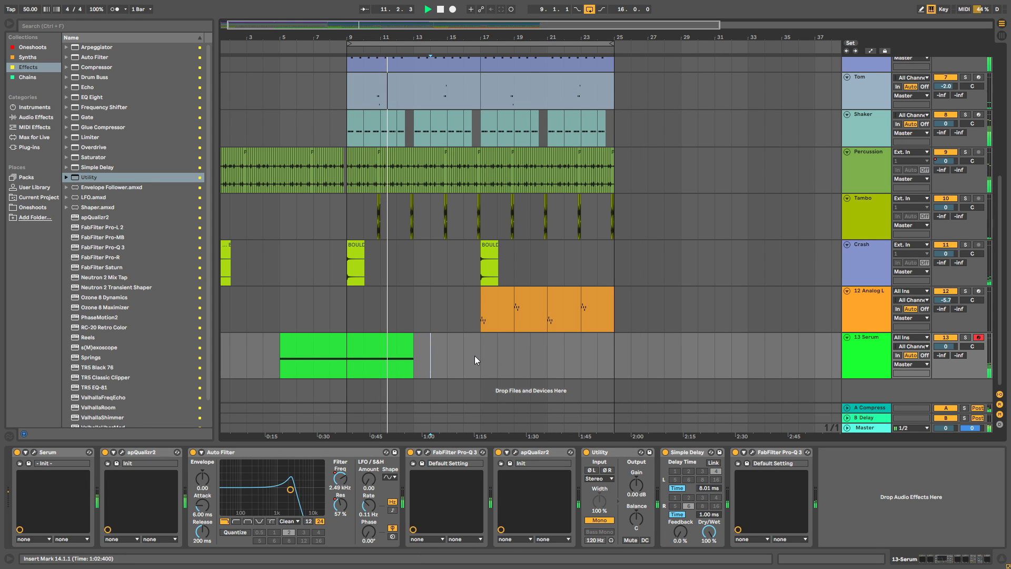
Trim off the short tail of the Tambo fill just before bar 13.
{"action": "scroll", "coordinate": [475, 355], "scroll_direction": "up", "scroll_amount": 5}
{"action": "scroll", "coordinate": [481, 327], "scroll_direction": "down", "scroll_amount": 5}
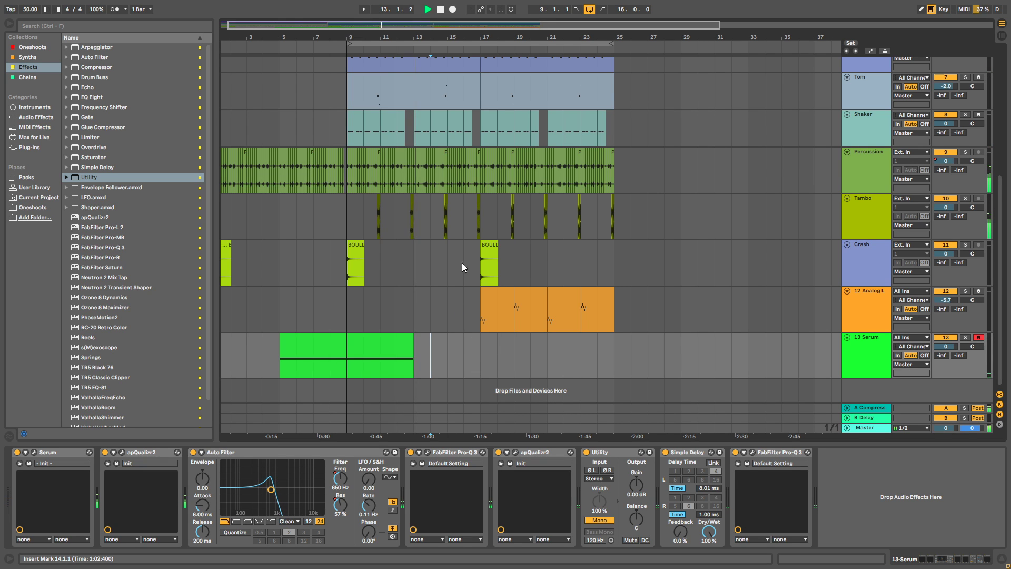
{"action": "left_click_drag", "start_coordinate": [420, 25], "coordinate": [384, 31]}
{"action": "scroll", "coordinate": [333, 221], "scroll_direction": "up", "scroll_amount": 1}
{"action": "left_click_drag", "start_coordinate": [331, 285], "coordinate": [321, 282]}
{"action": "key", "text": "Delete"}
{"action": "left_click", "coordinate": [289, 281]}
{"action": "left_click", "coordinate": [284, 282]}
{"action": "scroll", "coordinate": [356, 260], "scroll_direction": "up", "scroll_amount": 2}
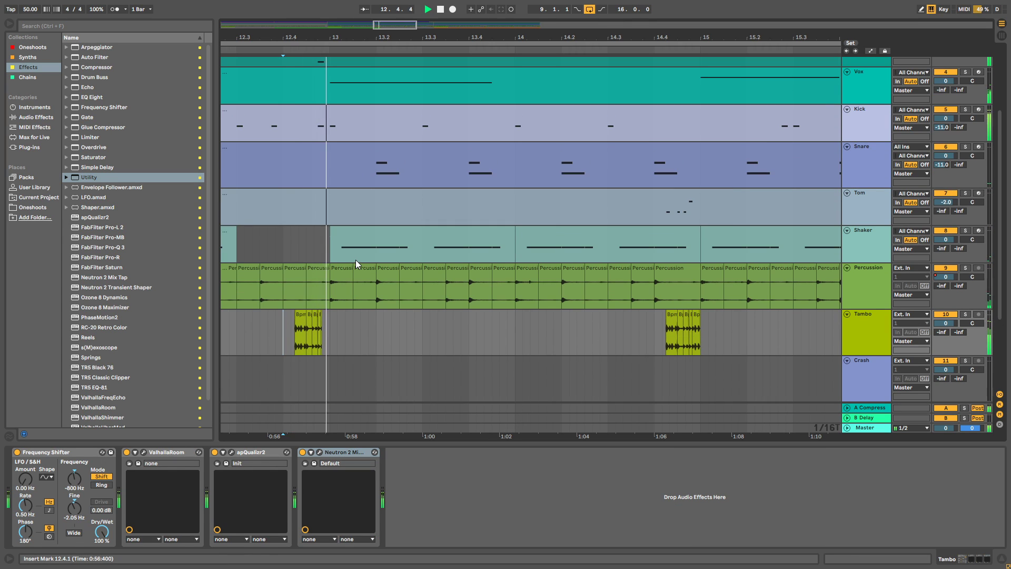
Inspect the trimmed end of the Tambo fill before bar 13 and play the fill from its start.
{"action": "left_click_drag", "start_coordinate": [341, 42], "coordinate": [388, 158]}
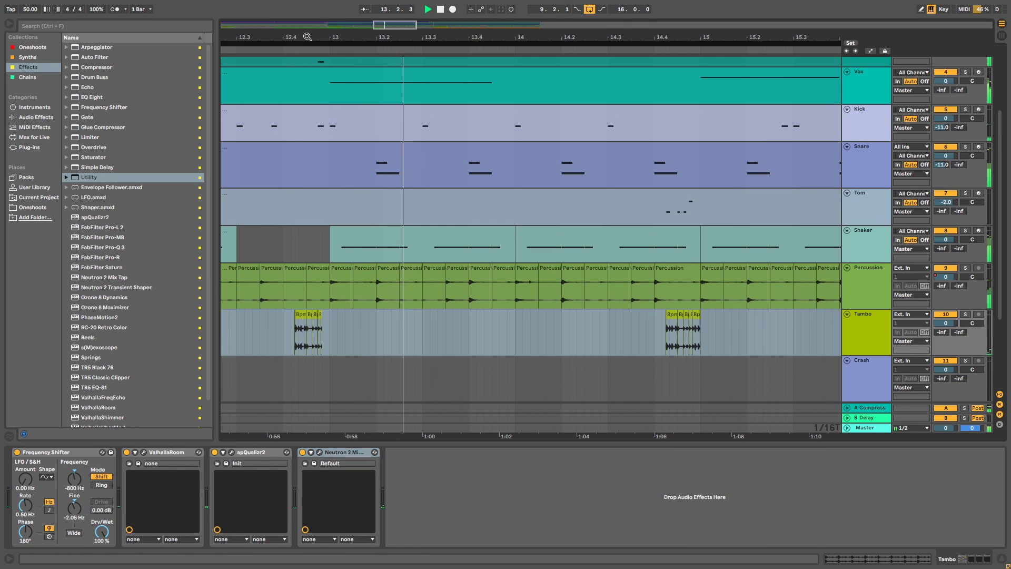
{"action": "left_click_drag", "start_coordinate": [305, 38], "coordinate": [388, 181]}
{"action": "left_click_drag", "start_coordinate": [563, 339], "coordinate": [489, 350]}
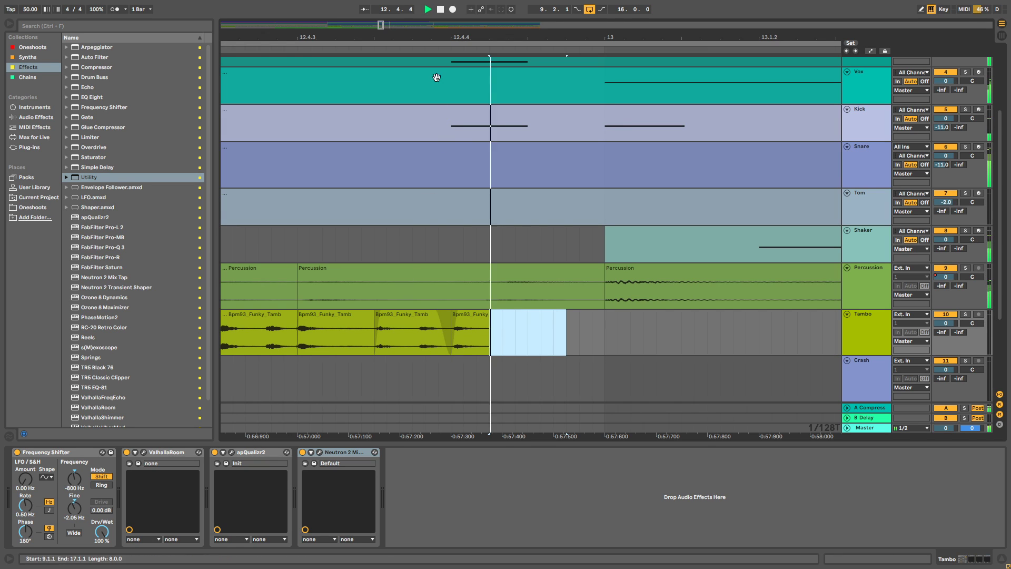
{"action": "left_click_drag", "start_coordinate": [440, 43], "coordinate": [445, 1]}
{"action": "left_click_drag", "start_coordinate": [451, 38], "coordinate": [449, 1]}
{"action": "left_click", "coordinate": [428, 324]}
{"action": "key", "text": "space"}
{"action": "key", "text": "space"}
{"action": "left_click_drag", "start_coordinate": [441, 38], "coordinate": [442, 68]}
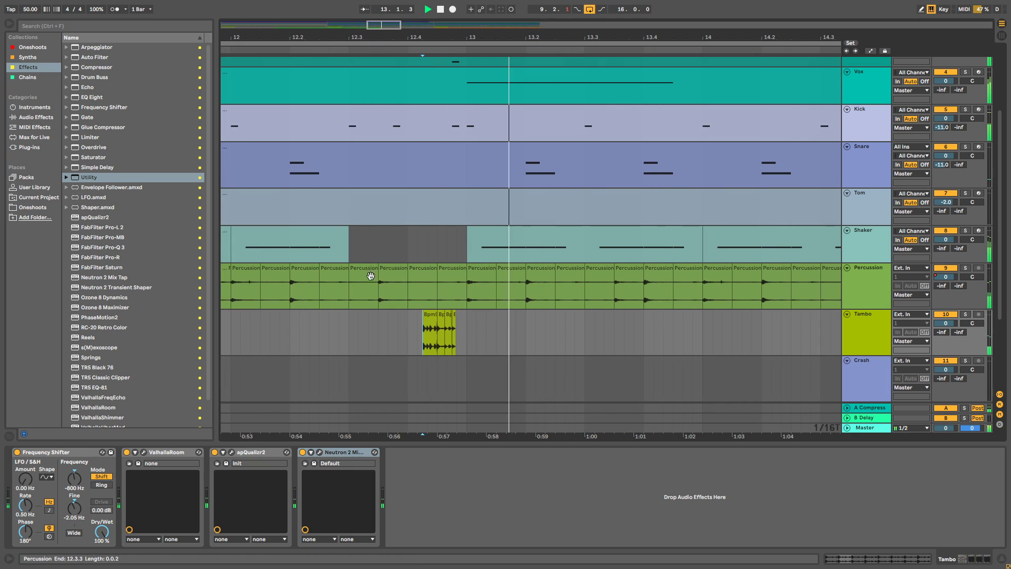
Play the arrangement from 12.2 to hear the trimmed Tambo fill lead into bar 13.
{"action": "left_click", "coordinate": [292, 255]}
{"action": "scroll", "coordinate": [406, 258], "scroll_direction": "up", "scroll_amount": 4}
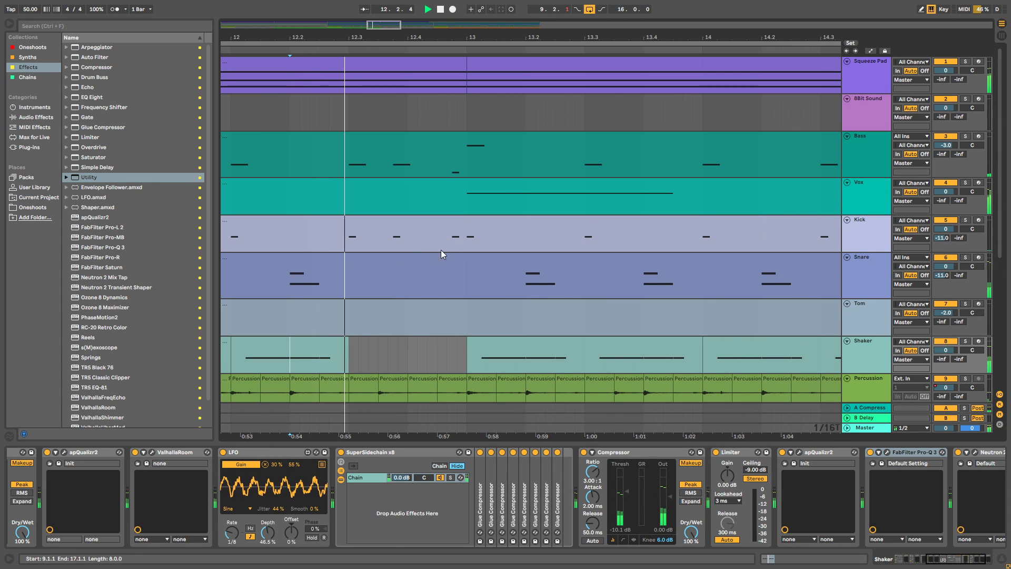
{"action": "scroll", "coordinate": [456, 229], "scroll_direction": "down", "scroll_amount": 2}
{"action": "scroll", "coordinate": [456, 229], "scroll_direction": "down", "scroll_amount": 2}
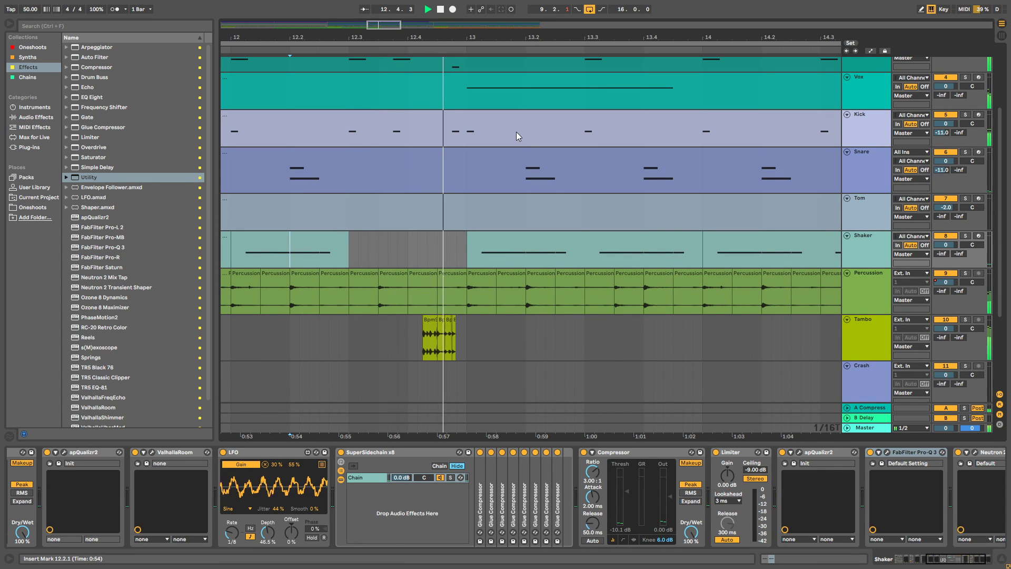
Shift the 16-bar loop so it starts exactly at bar 9, and hide the device view to enlarge the arrangement.
{"action": "left_click_drag", "start_coordinate": [469, 37], "coordinate": [462, 6]}
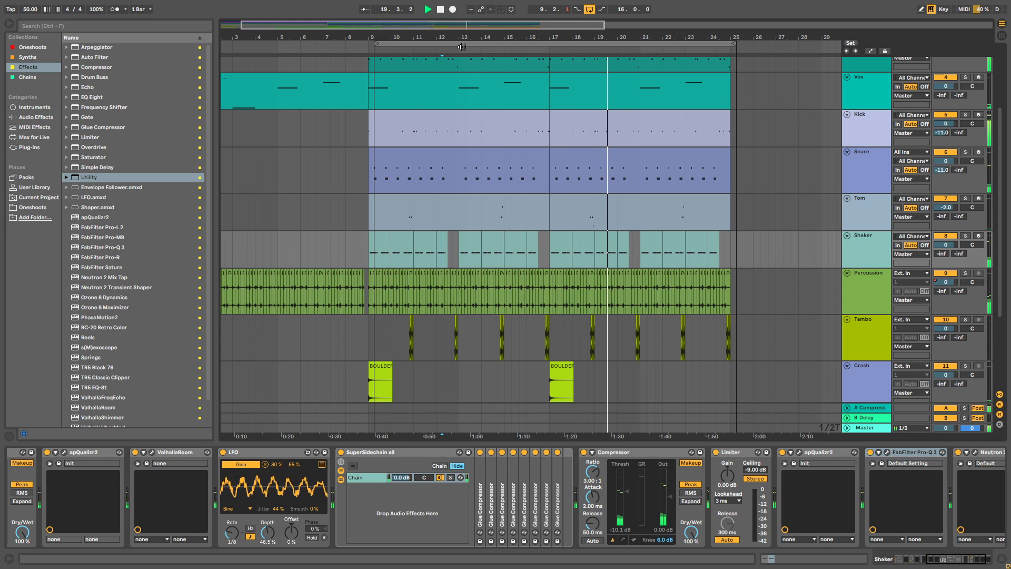
{"action": "left_click", "coordinate": [435, 44]}
{"action": "left_click", "coordinate": [776, 285]}
{"action": "scroll", "coordinate": [747, 326], "scroll_direction": "down", "scroll_amount": 3}
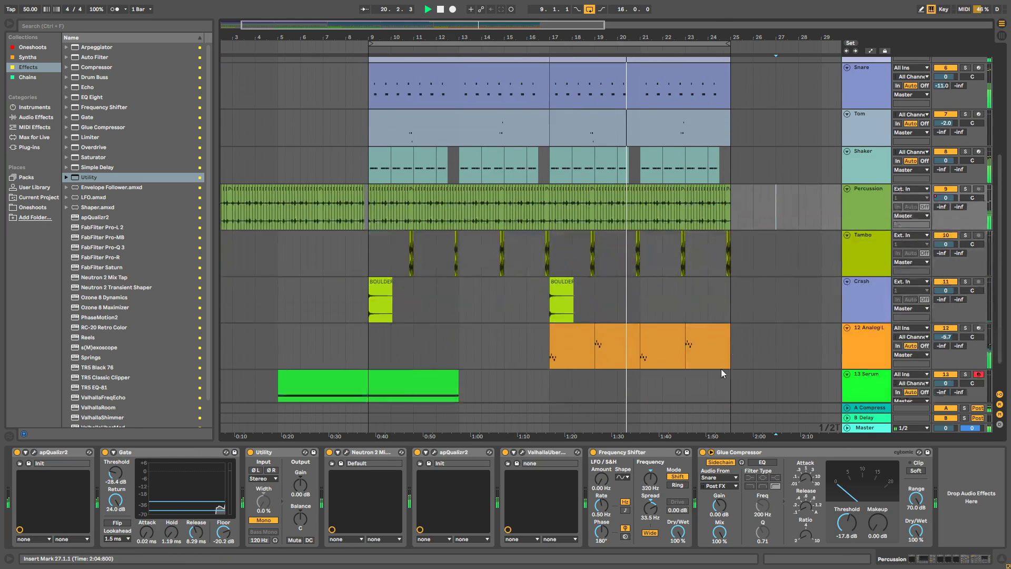
{"action": "left_click_drag", "start_coordinate": [700, 515], "coordinate": [700, 548]}
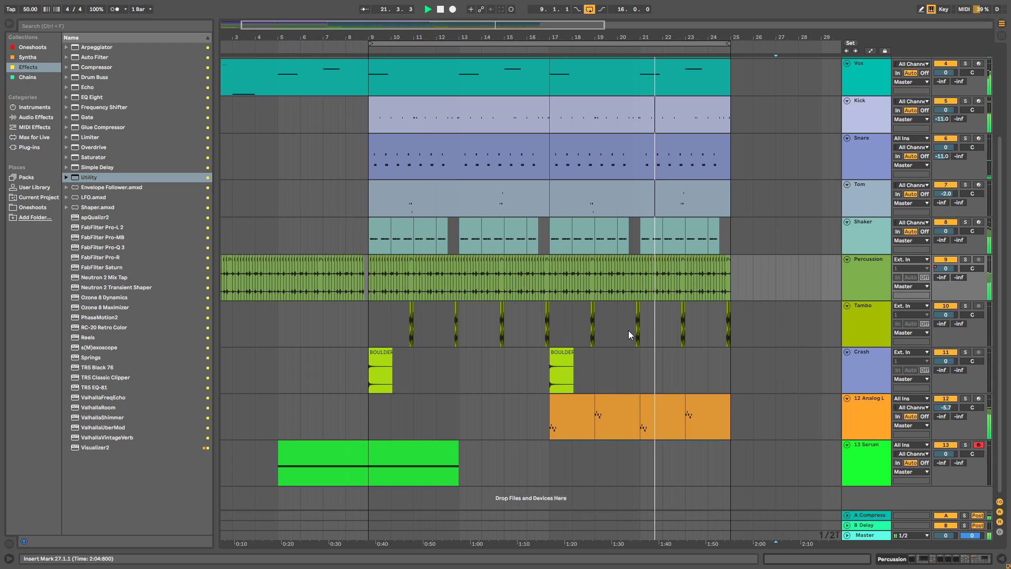
{"action": "scroll", "coordinate": [511, 269], "scroll_direction": "up", "scroll_amount": 2}
{"action": "scroll", "coordinate": [508, 284], "scroll_direction": "down", "scroll_amount": 2}
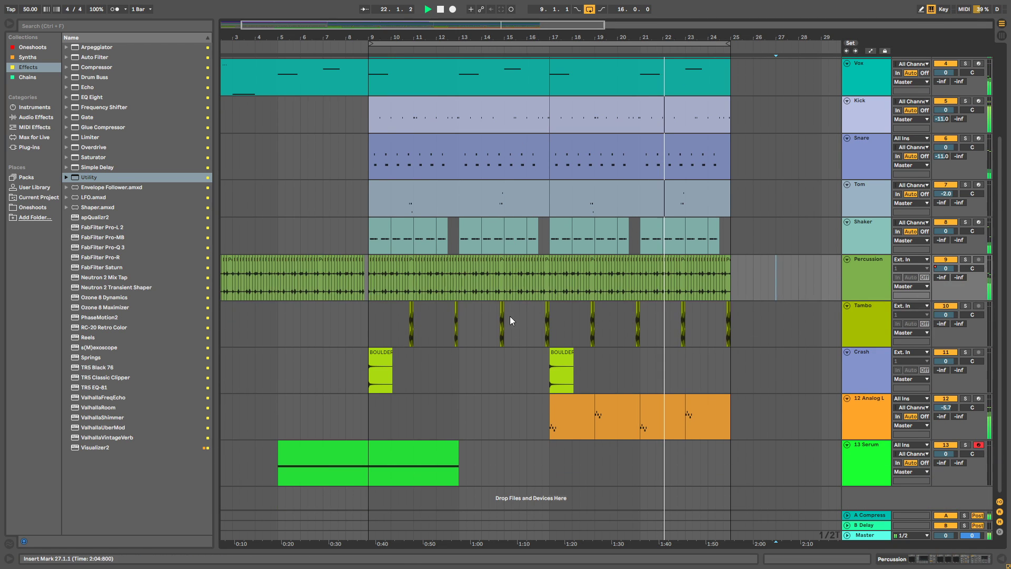
Duplicate the Serum sweep spanning bars 5 to 13 and place the copy at bar 21.
{"action": "left_click_drag", "start_coordinate": [475, 470], "coordinate": [274, 478]}
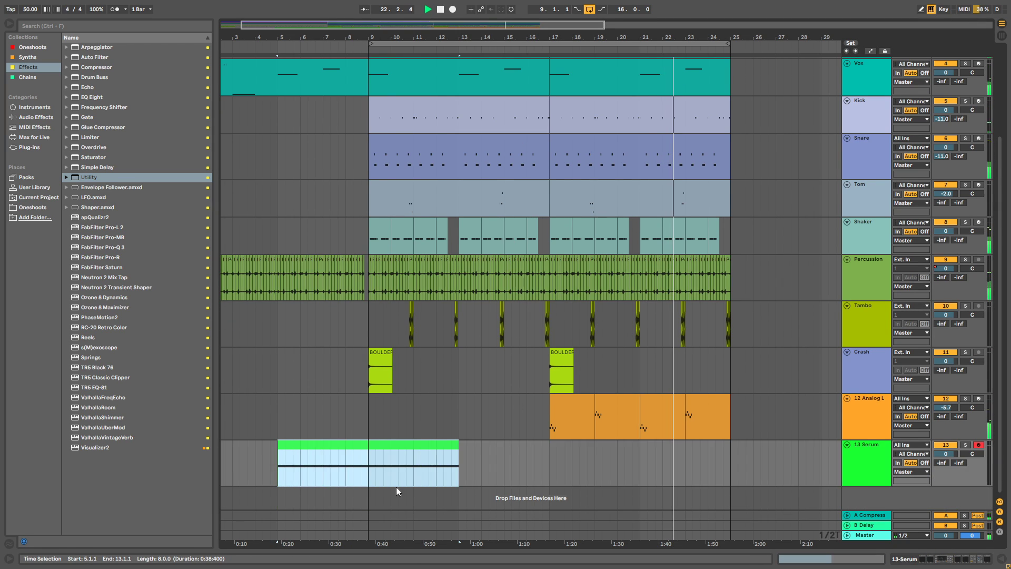
{"action": "key", "text": "ctrl+d"}
{"action": "left_click_drag", "start_coordinate": [516, 454], "coordinate": [691, 453]}
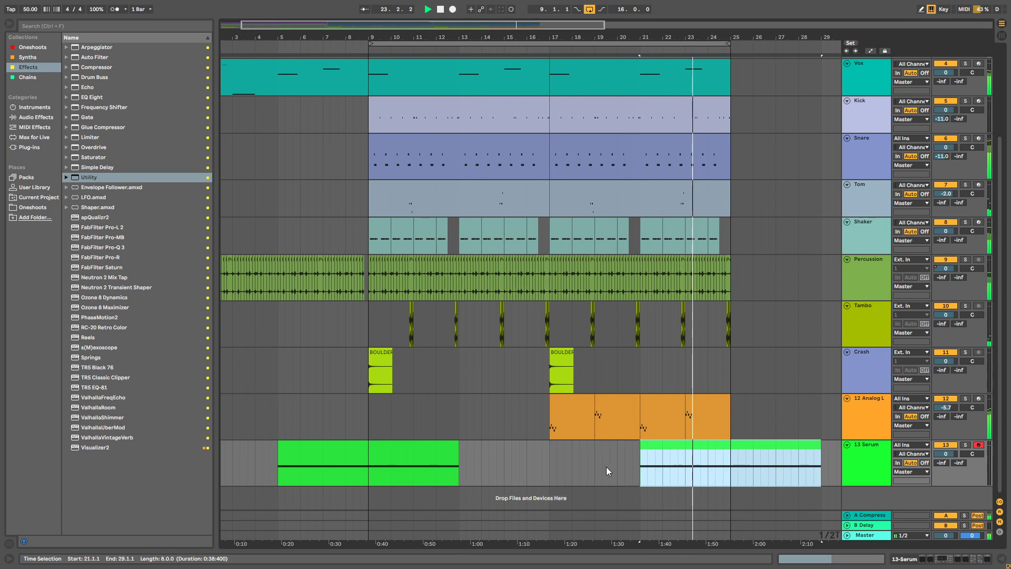
{"action": "left_click", "coordinate": [653, 467]}
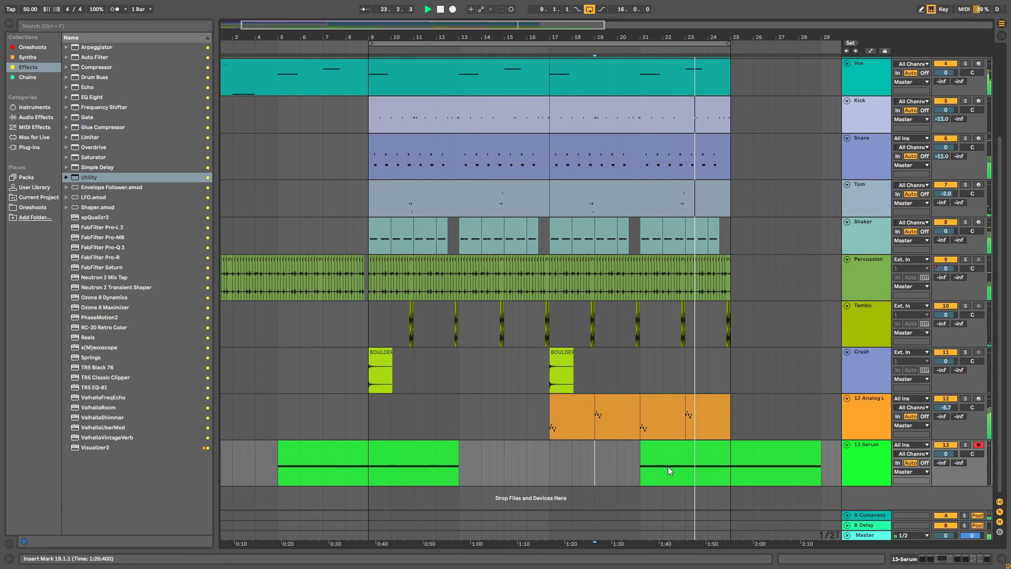
Play from the start of the copied Serum sweep and delete its part beyond bar 25.
{"action": "left_click", "coordinate": [775, 444]}
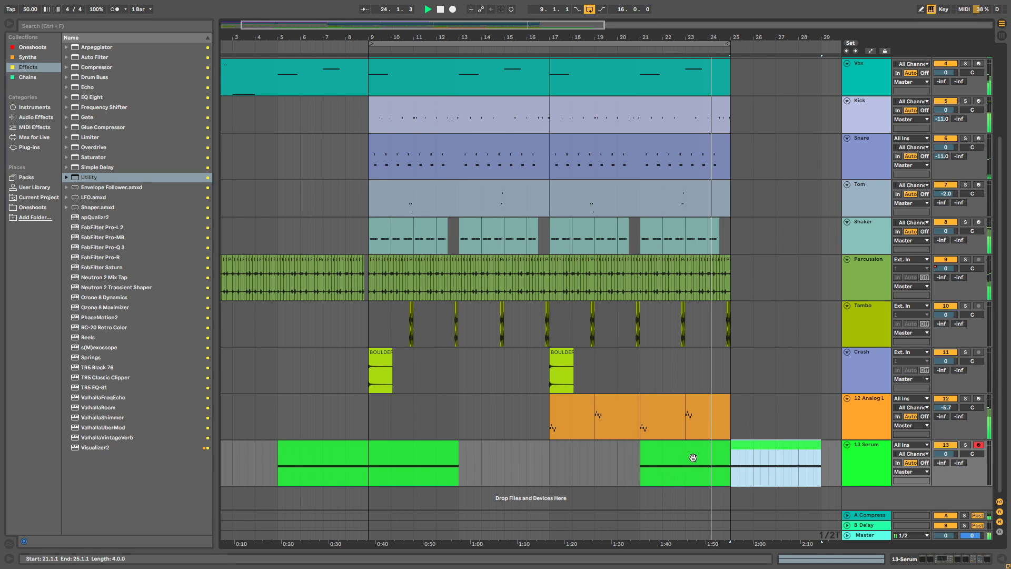
{"action": "left_click", "coordinate": [646, 483]}
{"action": "key", "text": "space"}
{"action": "key", "text": "space"}
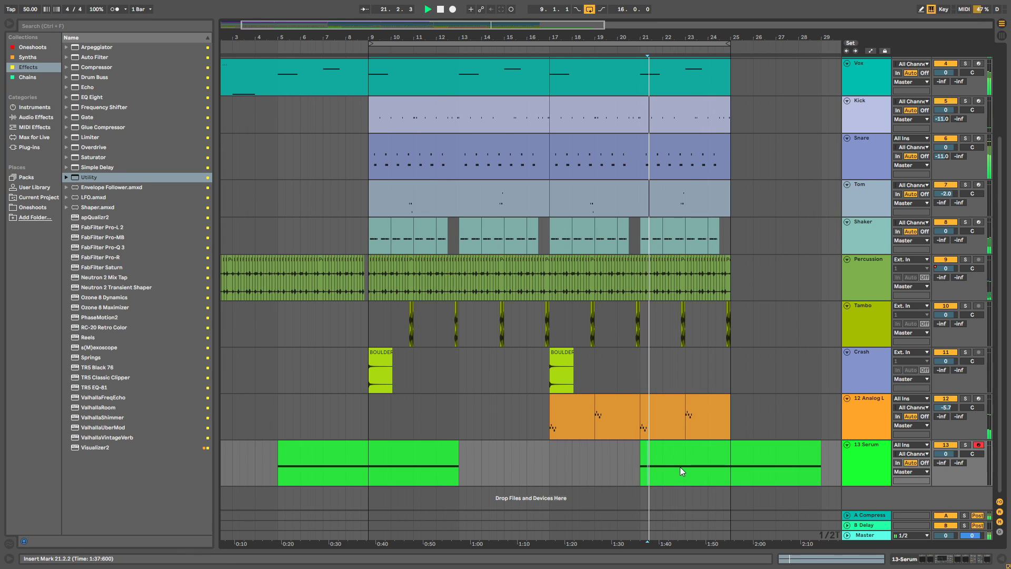
{"action": "left_click", "coordinate": [761, 441]}
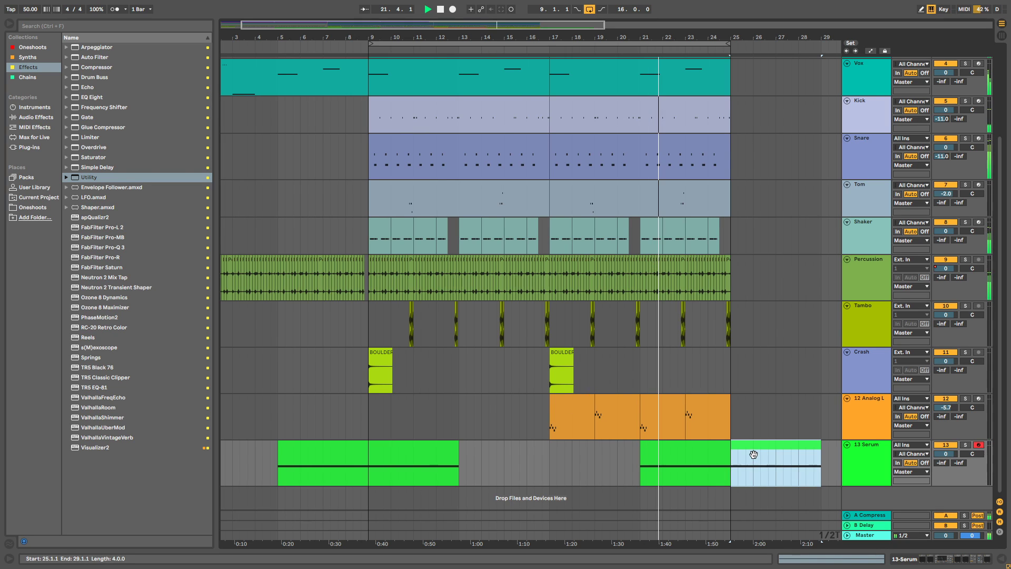
{"action": "key", "text": "Delete"}
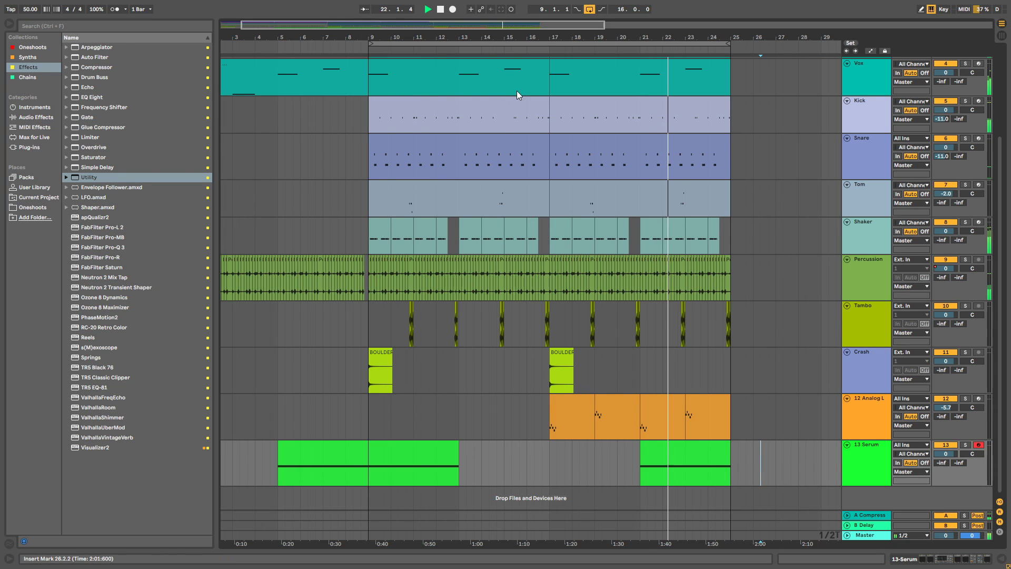
{"action": "scroll", "coordinate": [658, 353], "scroll_direction": "up", "scroll_amount": 3}
{"action": "scroll", "coordinate": [665, 352], "scroll_direction": "down", "scroll_amount": 3}
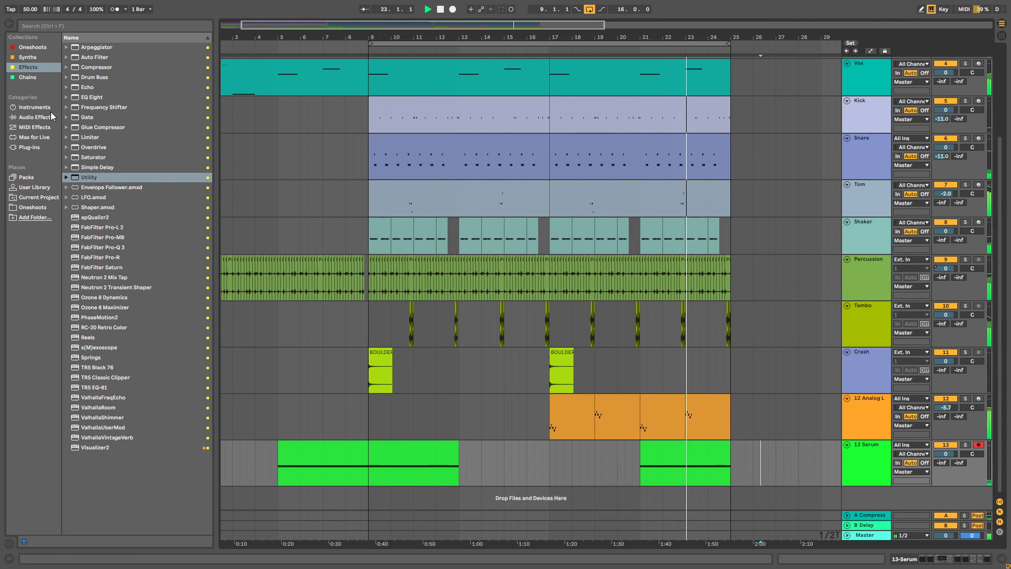
{"action": "left_click", "coordinate": [33, 208]}
{"action": "left_click", "coordinate": [37, 66]}
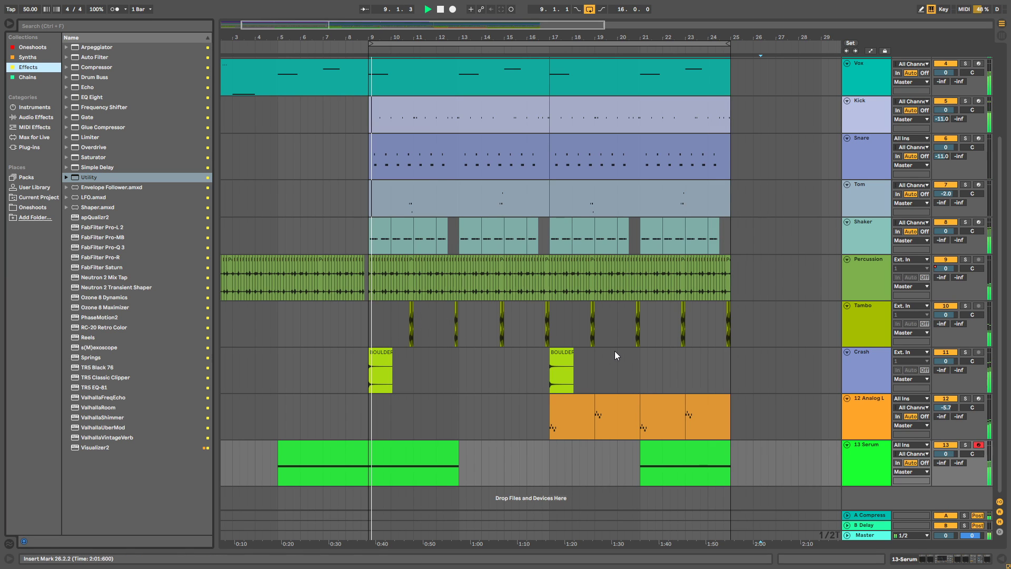
Solo the Serum track from bar 9 and set its Simple Delay's left delay time to 2.00 ms.
{"action": "left_click", "coordinate": [863, 466]}
{"action": "double_click", "coordinate": [862, 463]}
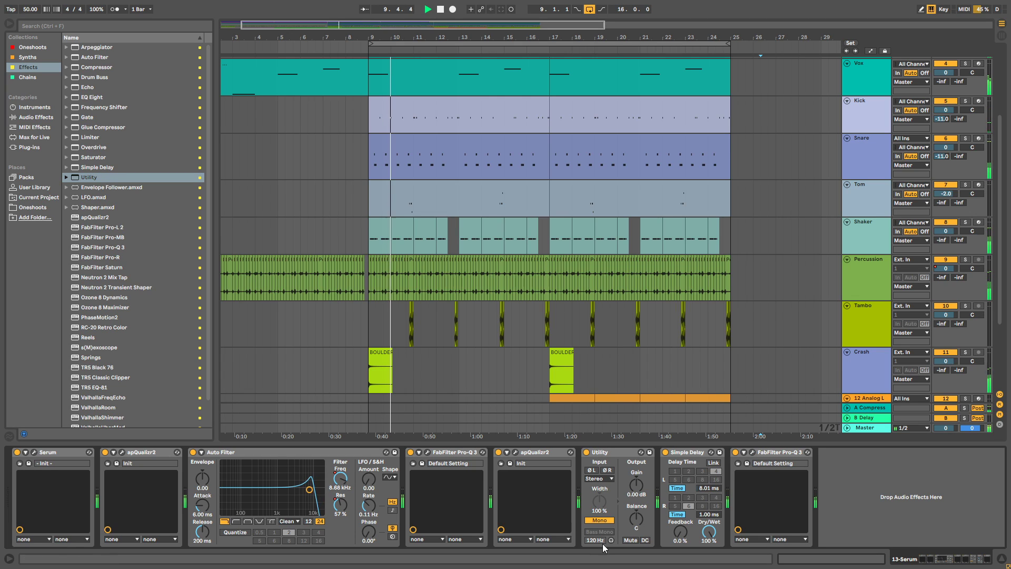
{"action": "left_click_drag", "start_coordinate": [709, 491], "coordinate": [710, 506]}
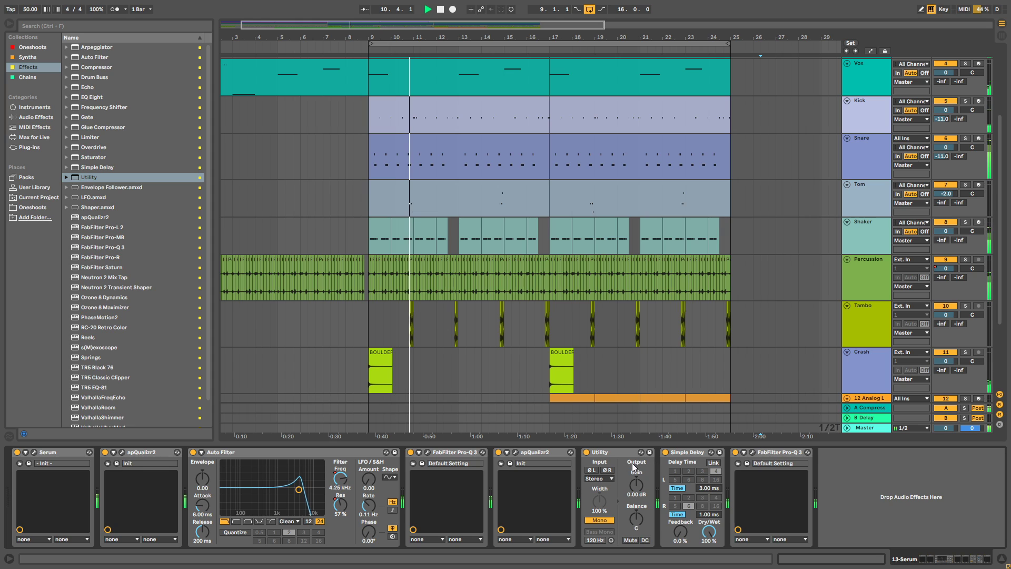
{"action": "scroll", "coordinate": [680, 416], "scroll_direction": "down", "scroll_amount": 5}
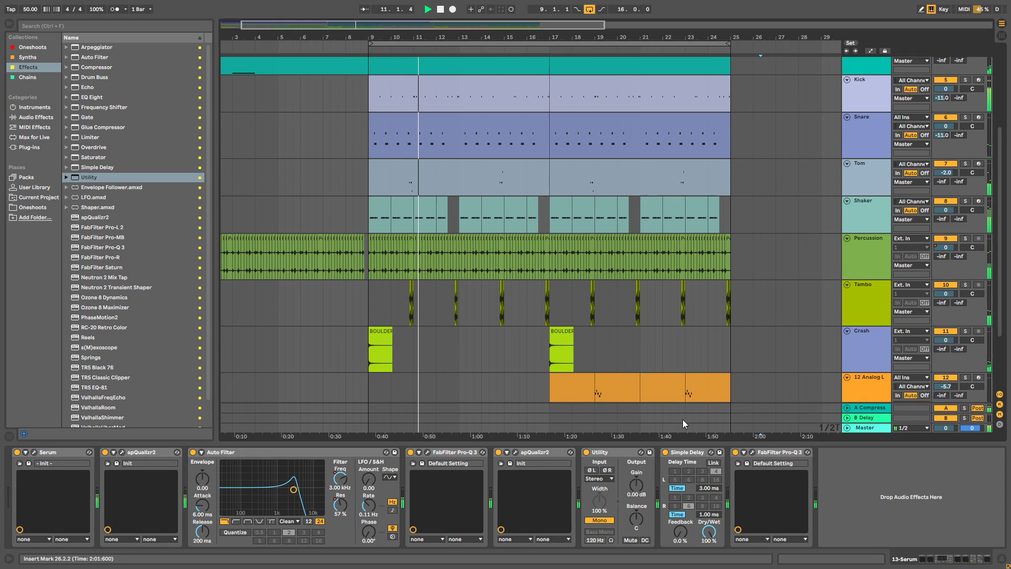
{"action": "left_click", "coordinate": [368, 359]}
{"action": "key", "text": "space"}
{"action": "key", "text": "space"}
{"action": "left_click", "coordinate": [964, 338]}
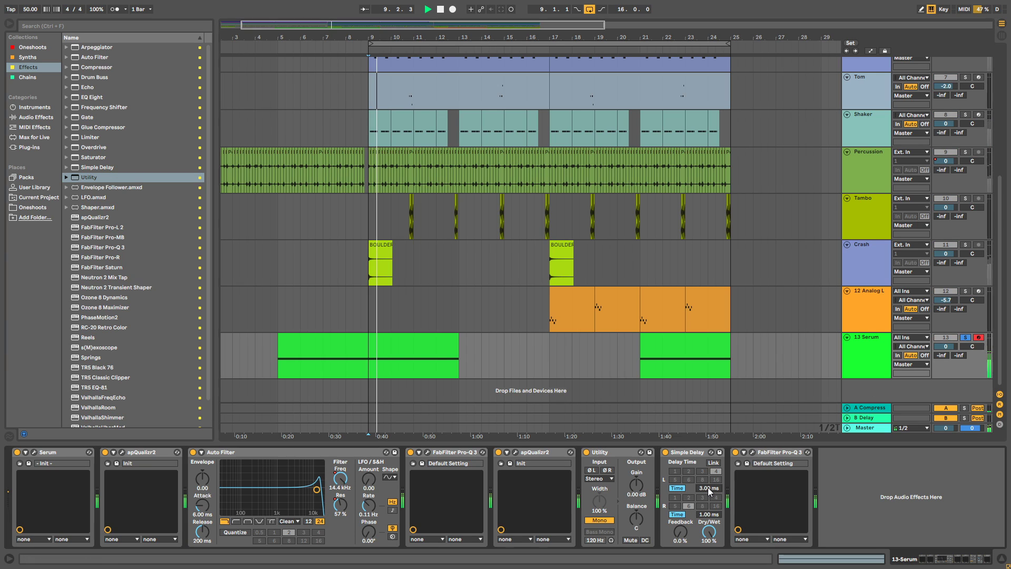
{"action": "left_click_drag", "start_coordinate": [709, 489], "coordinate": [710, 493]}
{"action": "key", "text": "space"}
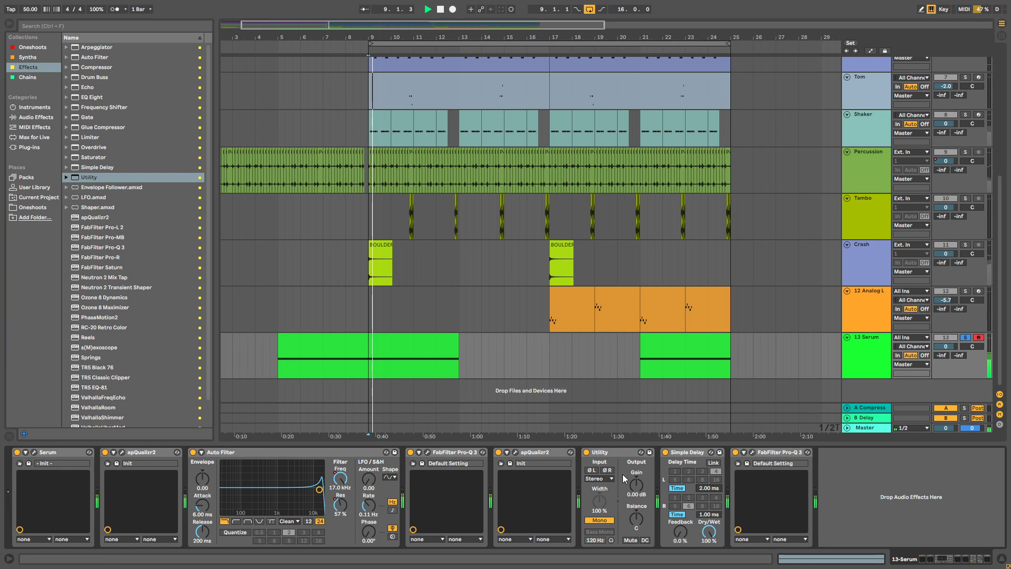
{"action": "type", "text": "1"}
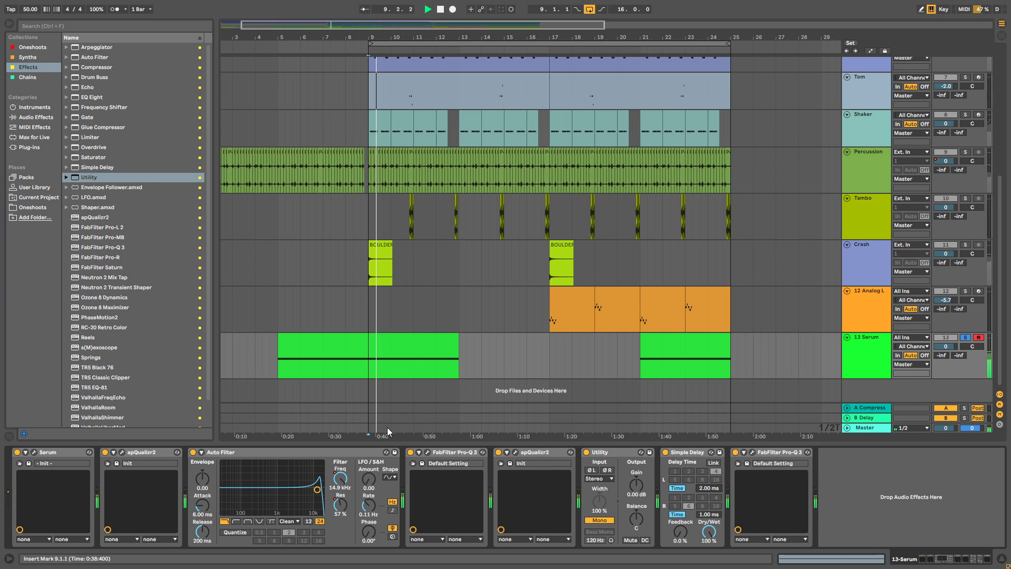
Add ValhallaRoom before the Serum track's last FabFilter Pro-Q 3, with mix at 13.8% and high cut at 9780 Hz.
{"action": "scroll", "coordinate": [120, 291], "scroll_direction": "down", "scroll_amount": 3}
{"action": "key", "text": "space"}
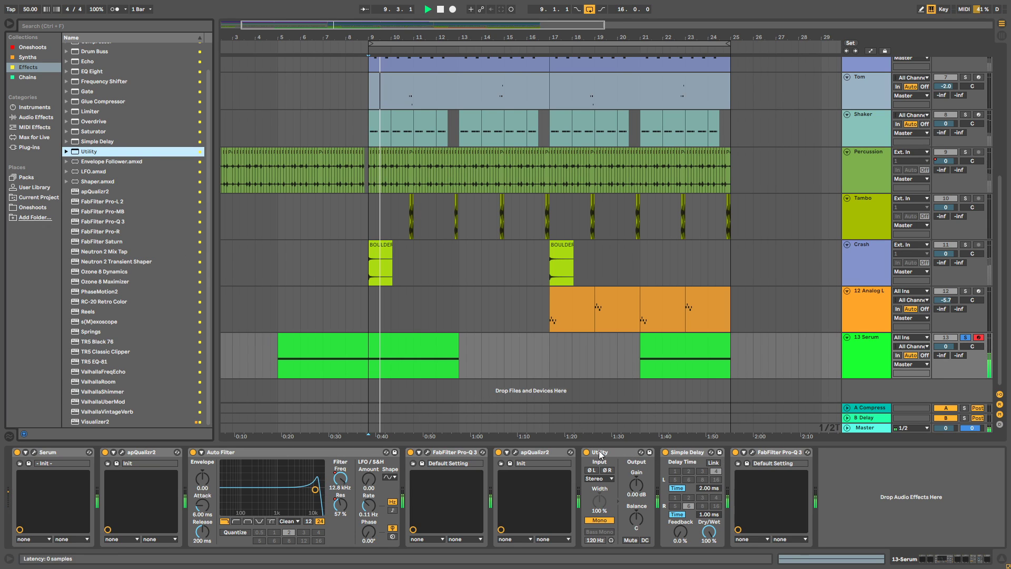
{"action": "double_click", "coordinate": [113, 381]}
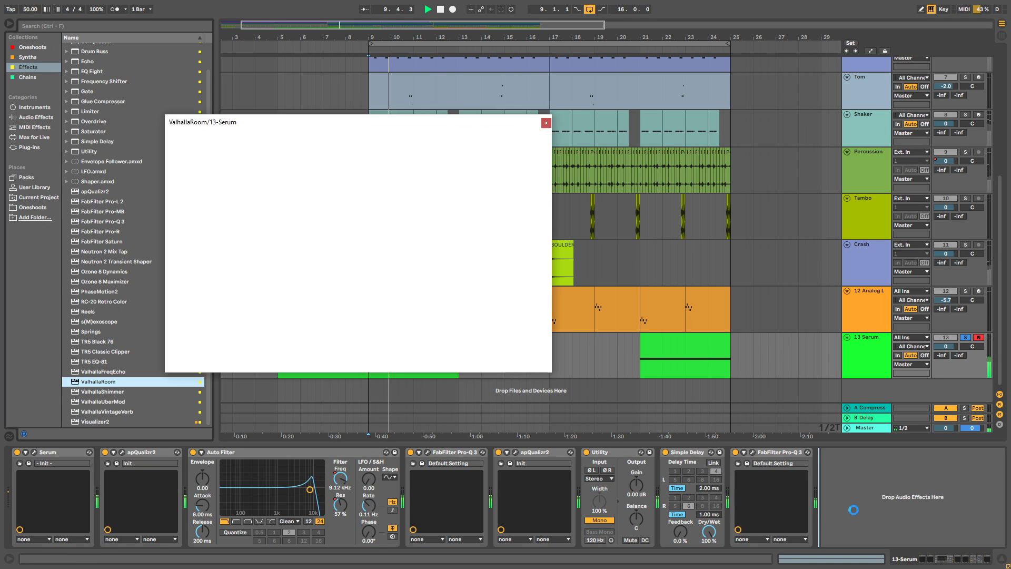
{"action": "left_click", "coordinate": [189, 276]}
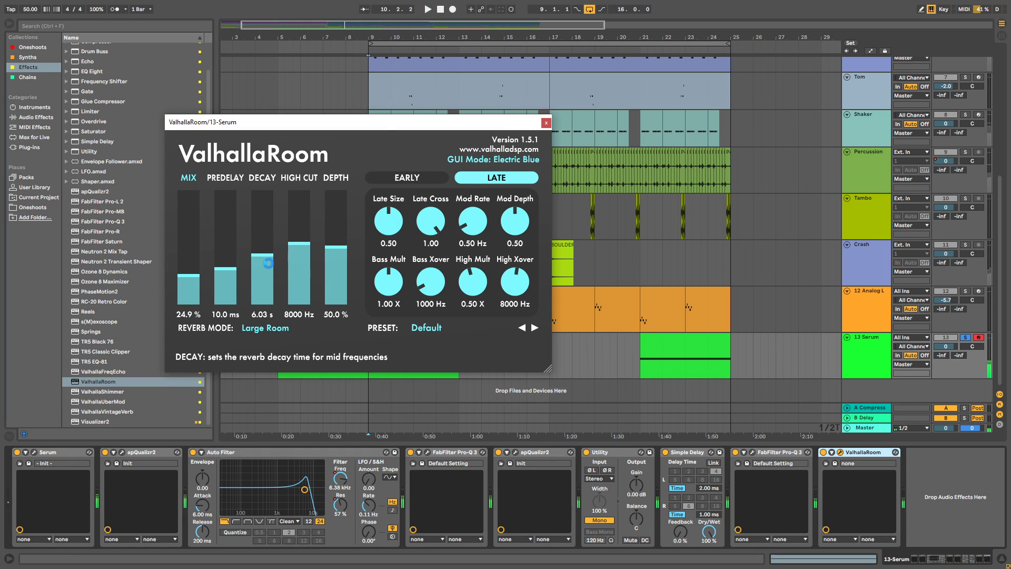
{"action": "left_click", "coordinate": [188, 287]}
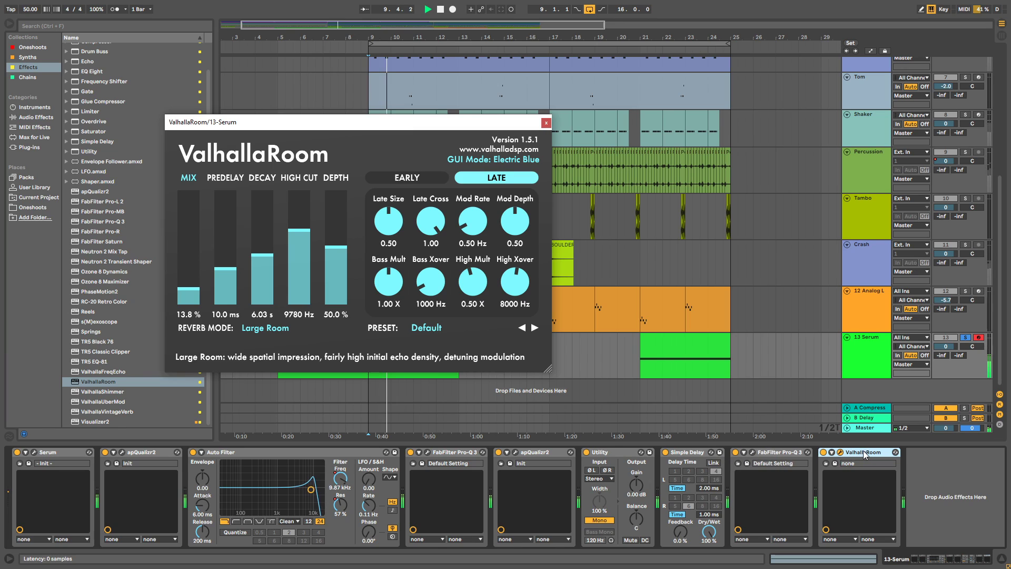
{"action": "left_click_drag", "start_coordinate": [864, 454], "coordinate": [734, 458]}
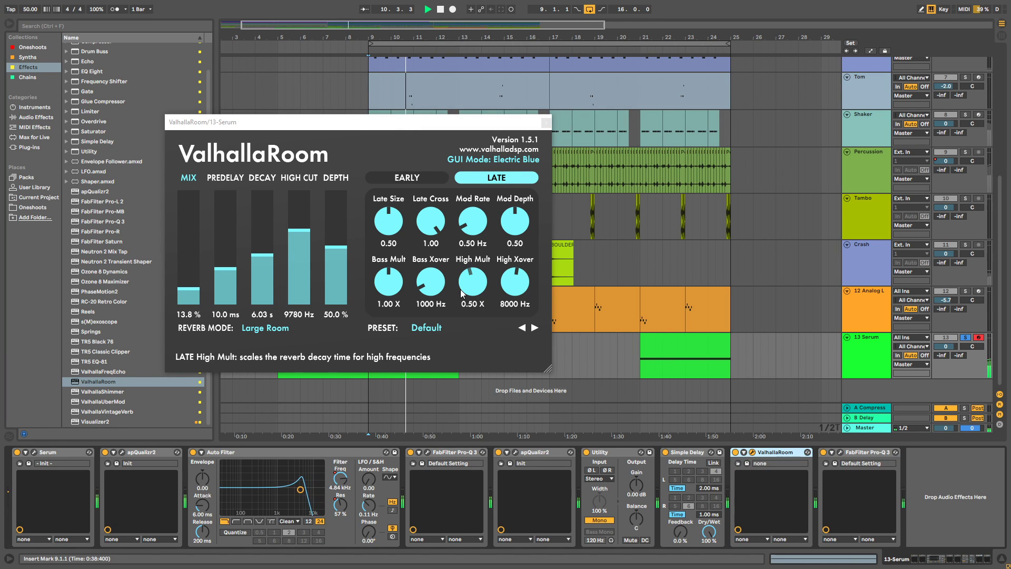
Unsolo the Serum track and set ValhallaRoom's late Bass Mult to 0.53 X and Bass Xover to 100 Hz.
{"action": "left_click", "coordinate": [962, 340]}
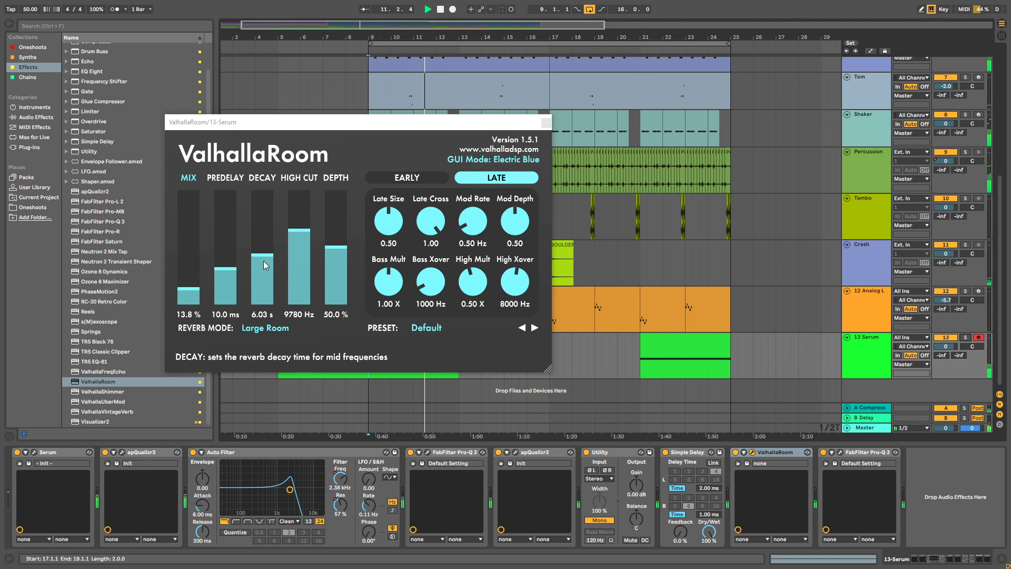
{"action": "left_click_drag", "start_coordinate": [388, 280], "coordinate": [391, 329]}
{"action": "left_click_drag", "start_coordinate": [430, 282], "coordinate": [403, 338]}
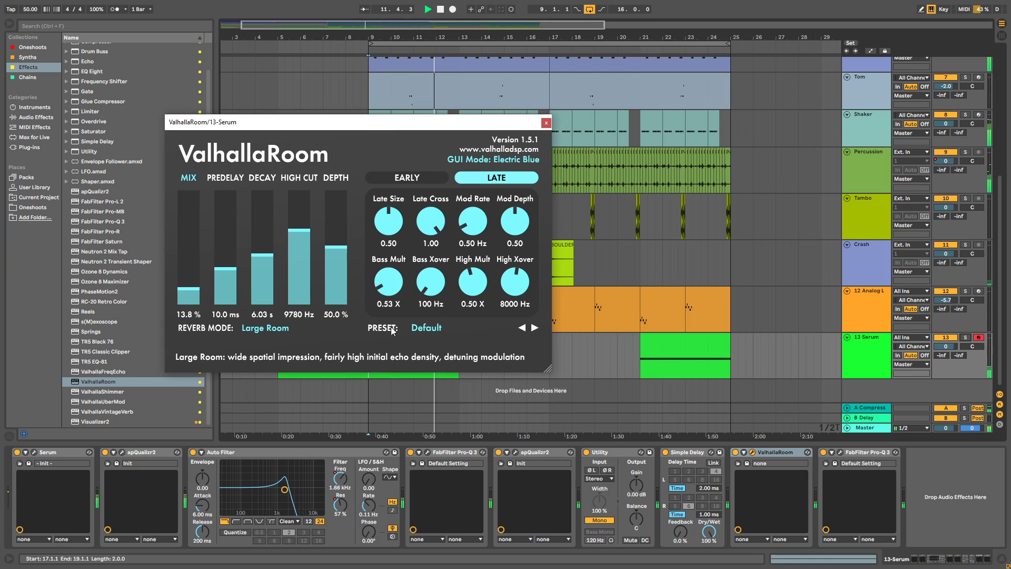
{"action": "left_click", "coordinate": [546, 122]}
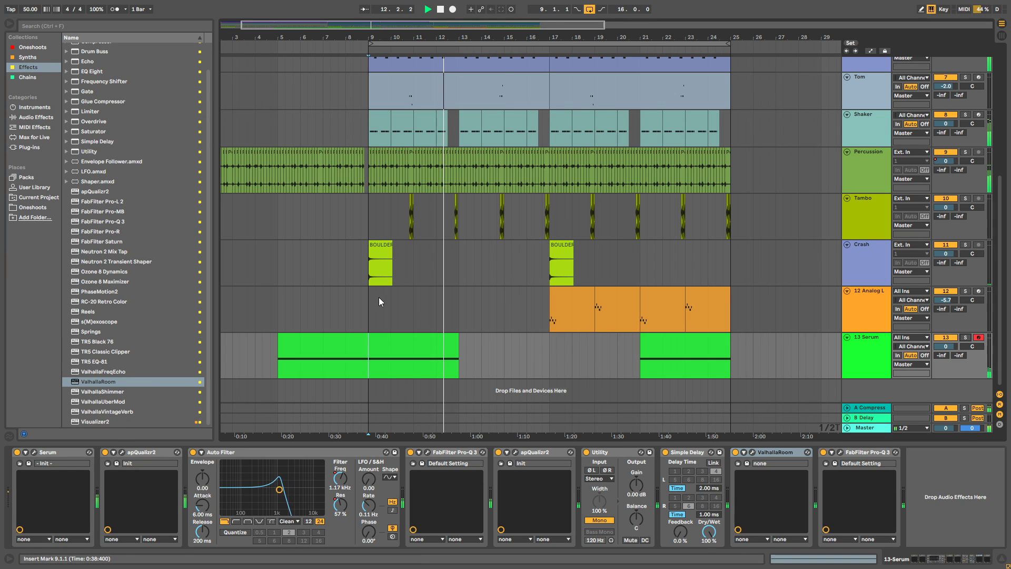
Play the full mix from bar 9 and add a Utility with 3.00 dB gain at the end of the Serum chain.
{"action": "left_click", "coordinate": [371, 318]}
{"action": "key", "text": "space"}
{"action": "key", "text": "space"}
{"action": "left_click", "coordinate": [876, 362]}
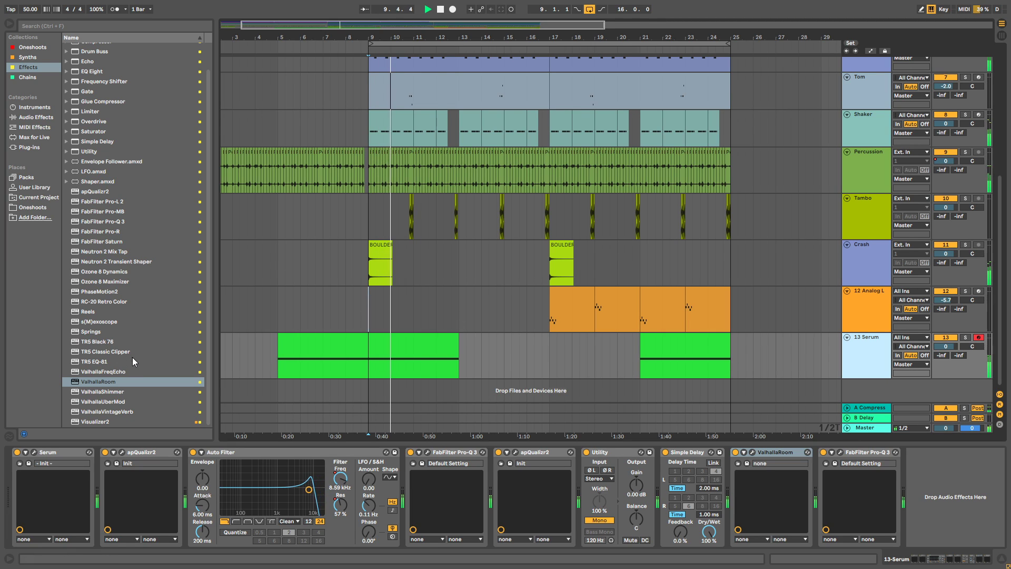
{"action": "left_click_drag", "start_coordinate": [88, 151], "coordinate": [939, 501]}
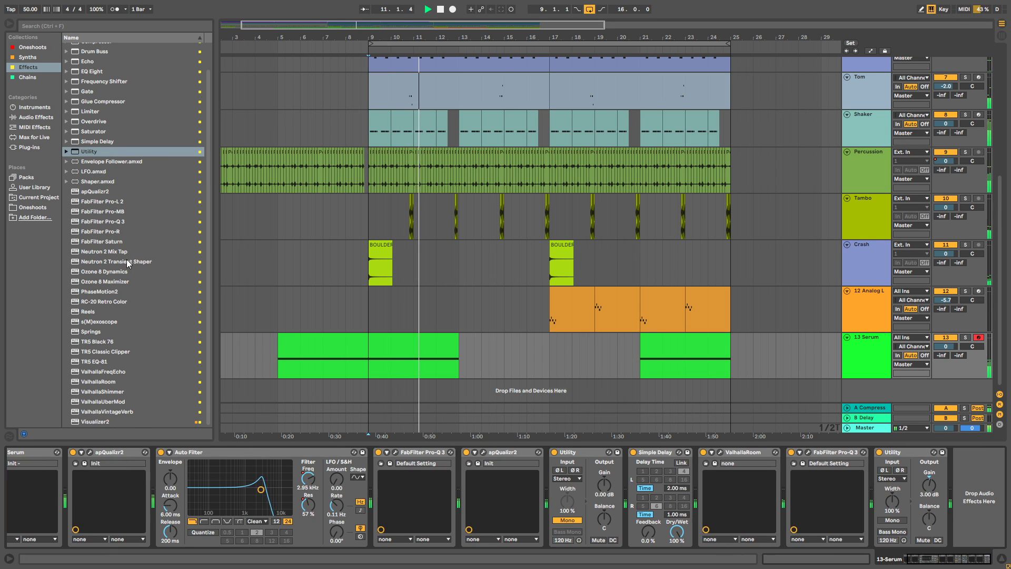
Add a Limiter after the last Utility in the Serum track's effect chain.
{"action": "scroll", "coordinate": [142, 221], "scroll_direction": "up", "scroll_amount": 3}
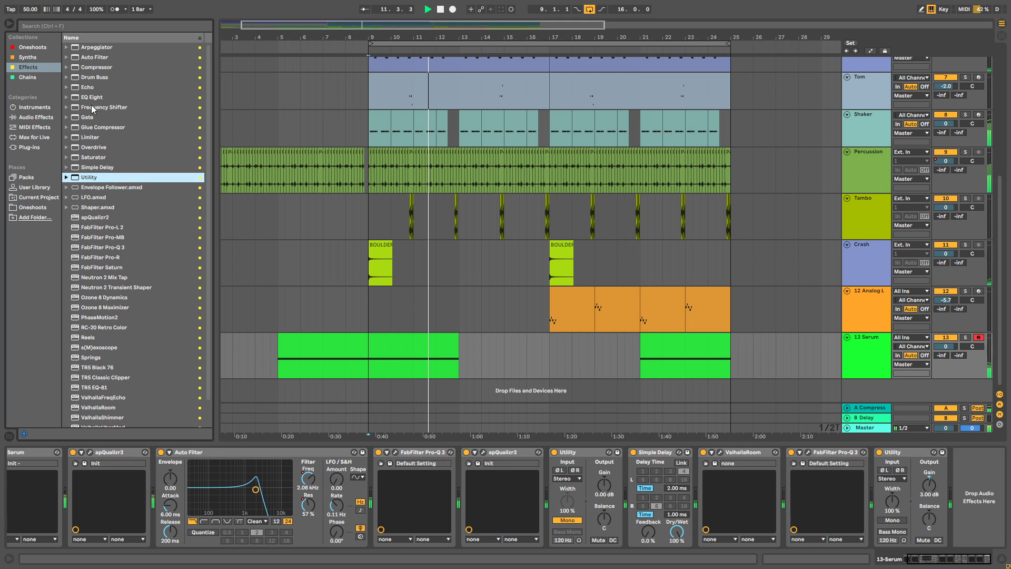
{"action": "scroll", "coordinate": [141, 216], "scroll_direction": "down", "scroll_amount": 3}
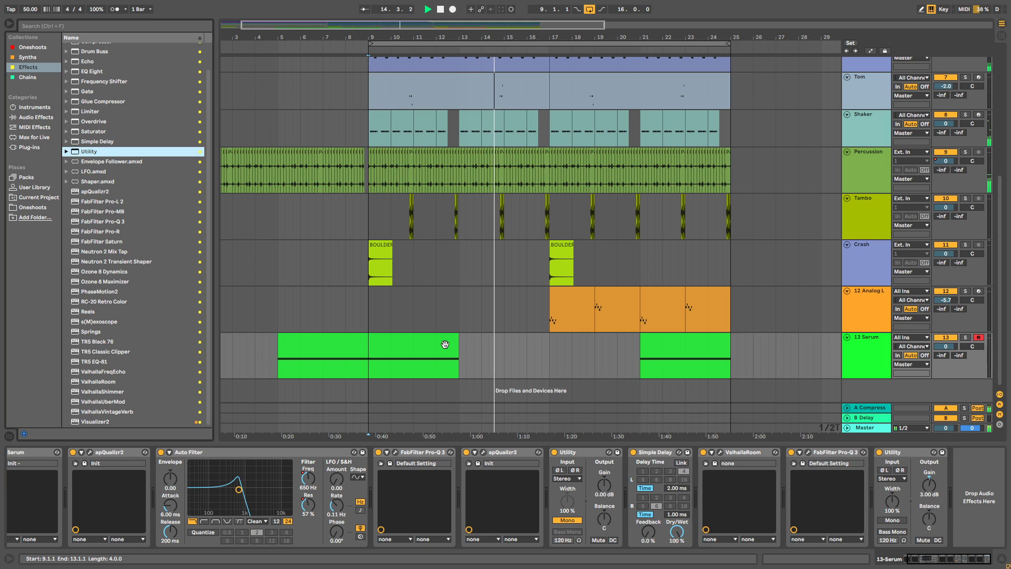
{"action": "scroll", "coordinate": [105, 117], "scroll_direction": "up", "scroll_amount": 2}
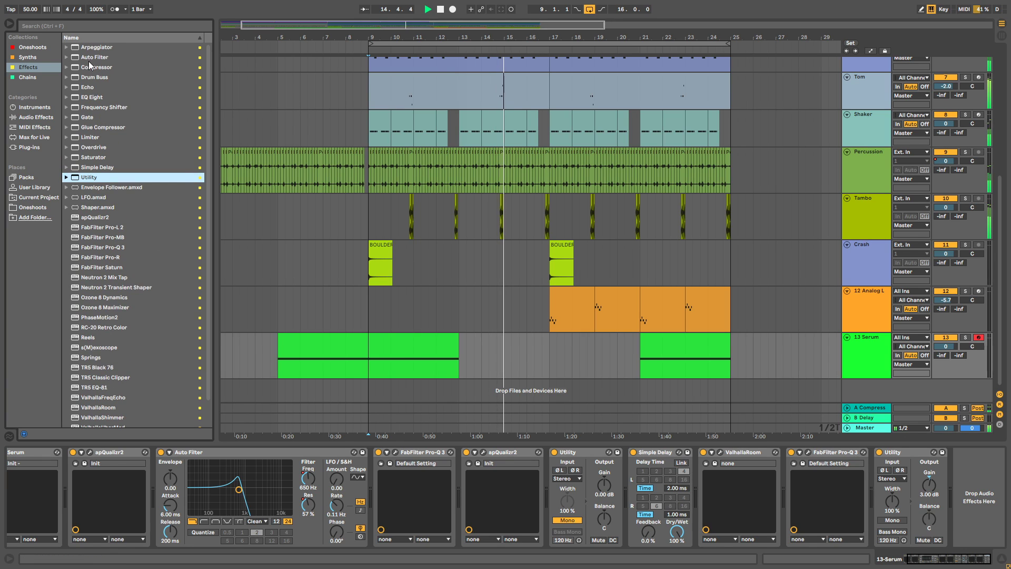
{"action": "mouse_move", "coordinate": [105, 137]}
{"action": "left_mouse_down"}
{"action": "mouse_move", "coordinate": [997, 523]}
{"action": "mouse_move", "coordinate": [969, 529]}
{"action": "left_mouse_up"}
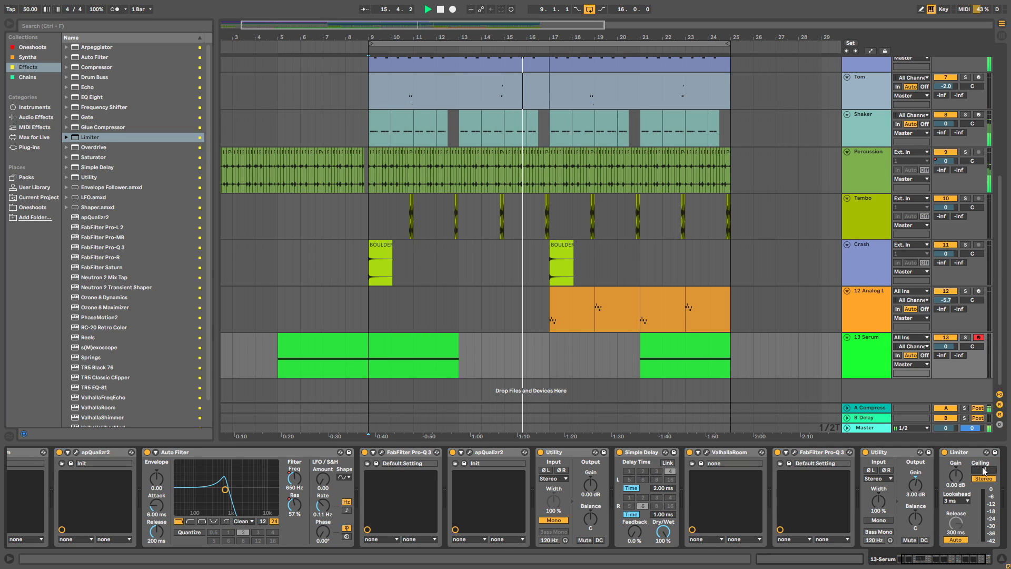
Set the Serum Limiter's ceiling to -6.00 dB and fill the Serum track from bar 13 to bar 21 with copies of the noise sweep.
{"action": "left_click_drag", "start_coordinate": [967, 557], "coordinate": [973, 557]}
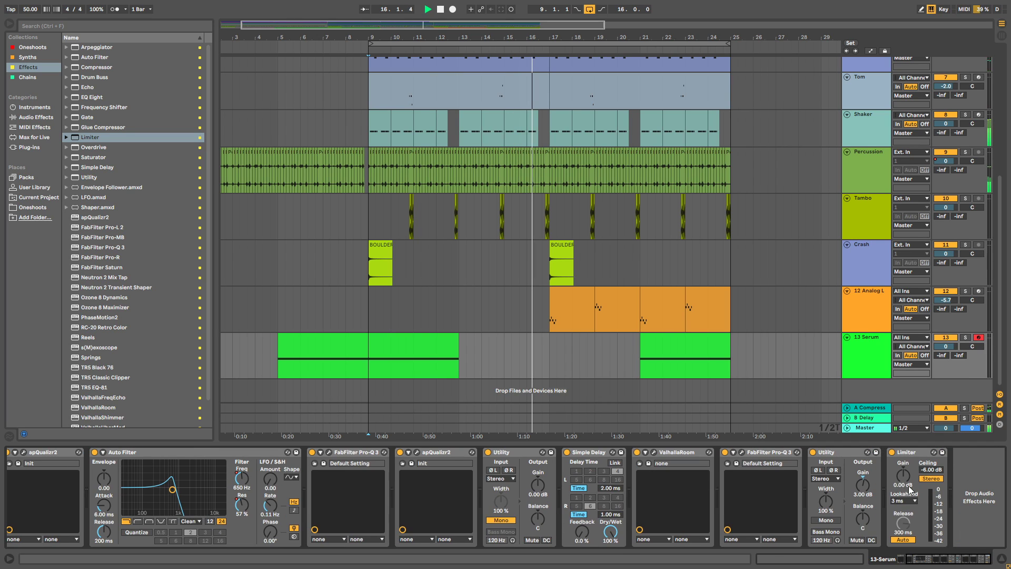
{"action": "left_click_drag", "start_coordinate": [419, 347], "coordinate": [590, 346]}
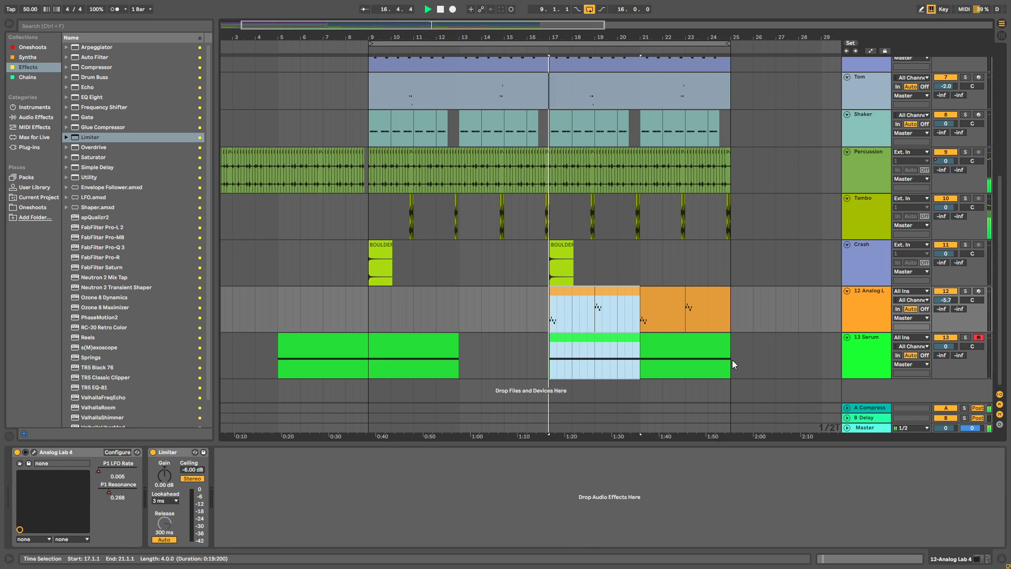
{"action": "left_click", "coordinate": [761, 355]}
{"action": "left_click", "coordinate": [593, 345]}
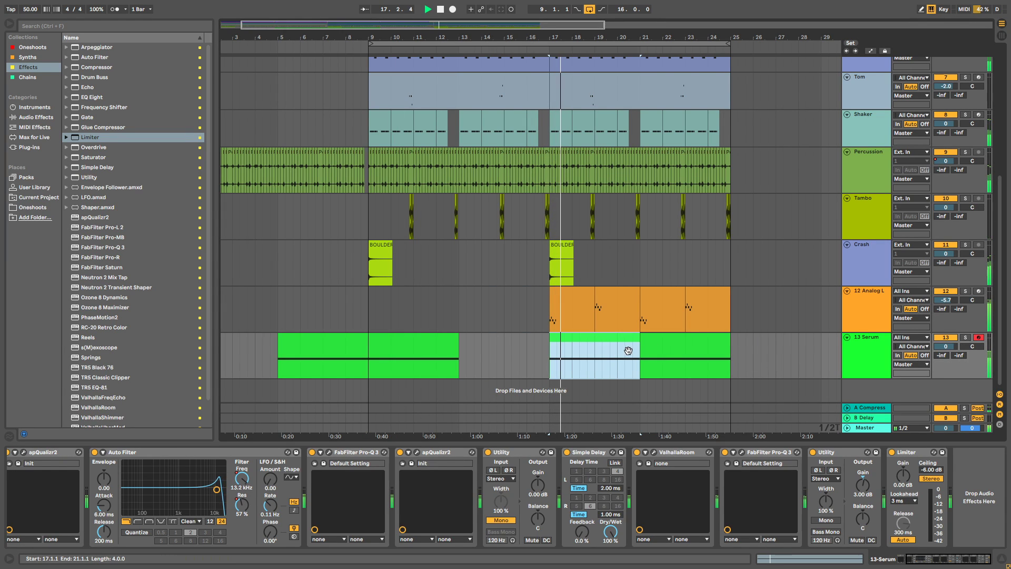
{"action": "left_click", "coordinate": [700, 349]}
{"action": "left_click_drag", "start_coordinate": [696, 349], "coordinate": [519, 350]}
Set the last Serum Utility's gain to 9.00 dB and the Limiter's ceiling to -12.0 dB while playing from bar 17.
{"action": "left_click", "coordinate": [855, 484]}
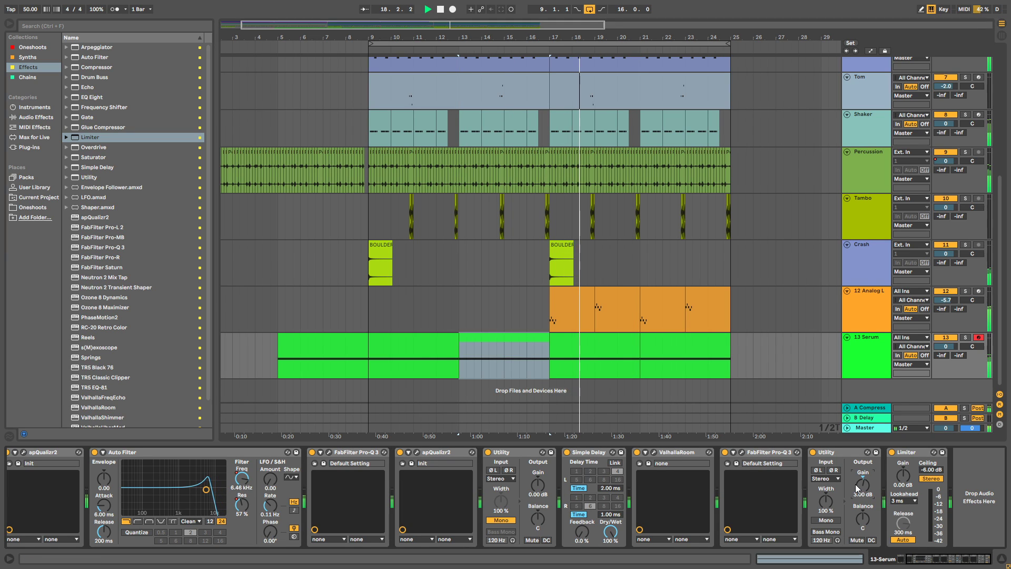
{"action": "left_click", "coordinate": [552, 358]}
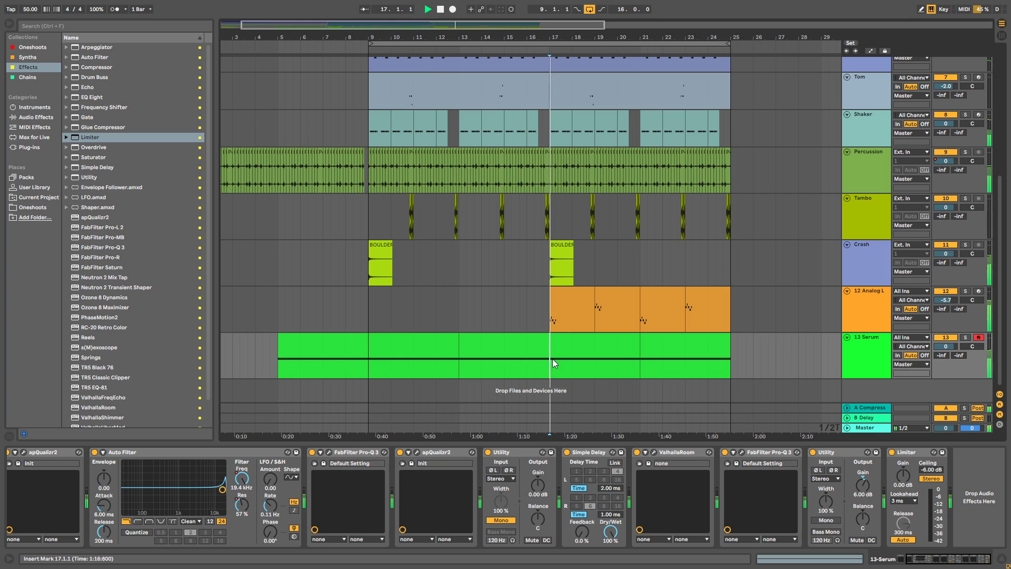
{"action": "left_click", "coordinate": [931, 469]}
{"action": "type", "text": "-12"}
{"action": "key", "text": "space"}
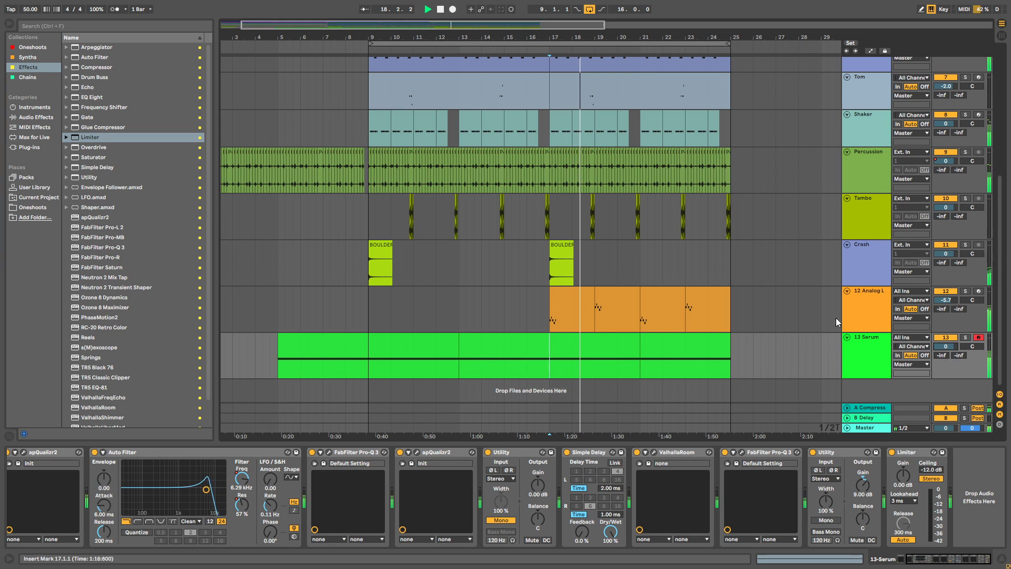
Move the last Utility and Limiter ahead of the final FabFilter Pro-Q 3, with gain at 7.00 dB and ceiling at -10.0 dB.
{"action": "left_click_drag", "start_coordinate": [849, 449], "coordinate": [740, 465]}
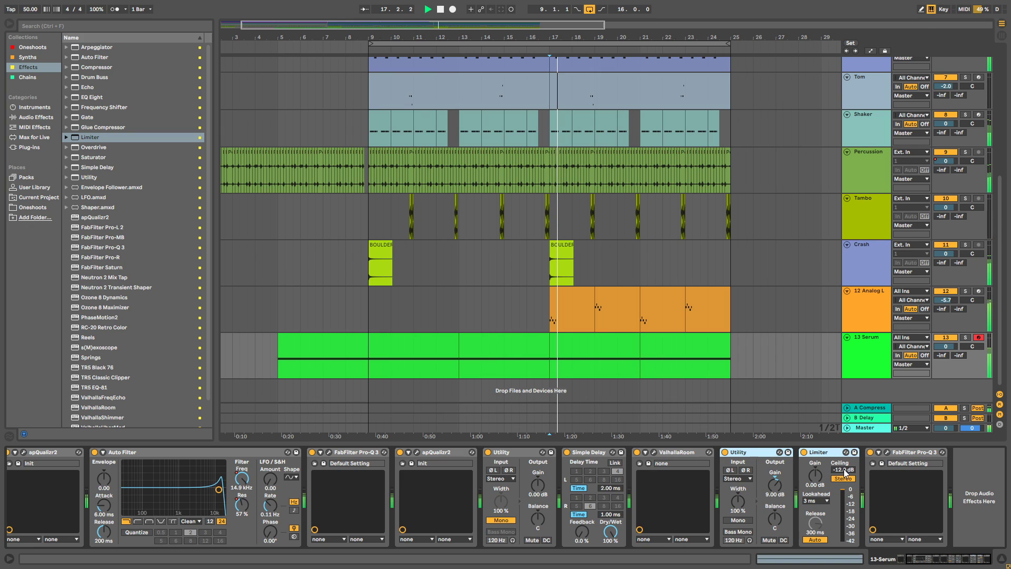
{"action": "key", "text": "Up"}
{"action": "key", "text": "Up"}
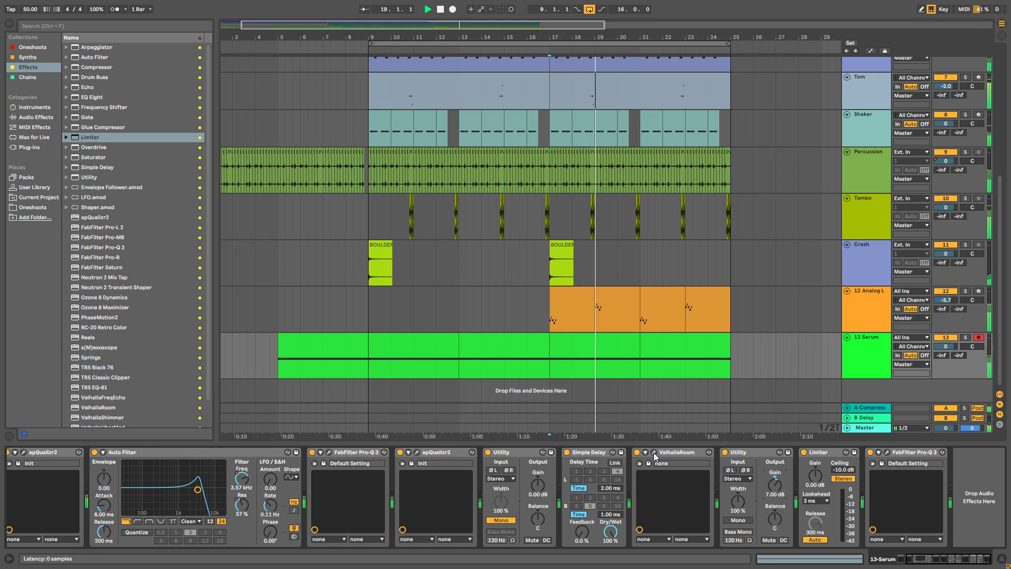
Replay from bar 17 and lower the Serum Limiter's ceiling to -16.0 dB.
{"action": "left_click", "coordinate": [550, 365]}
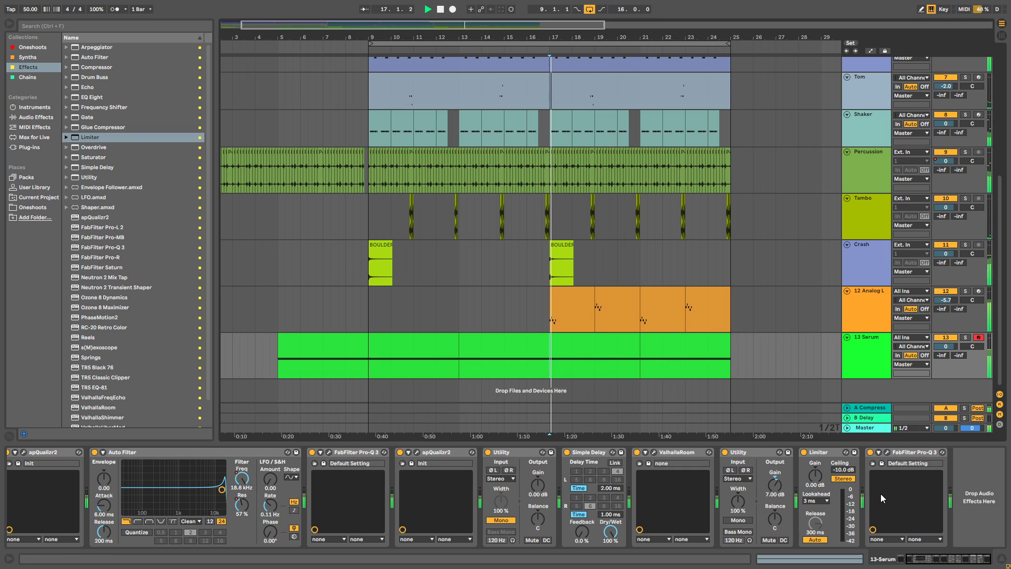
{"action": "left_click_drag", "start_coordinate": [845, 465], "coordinate": [844, 453]}
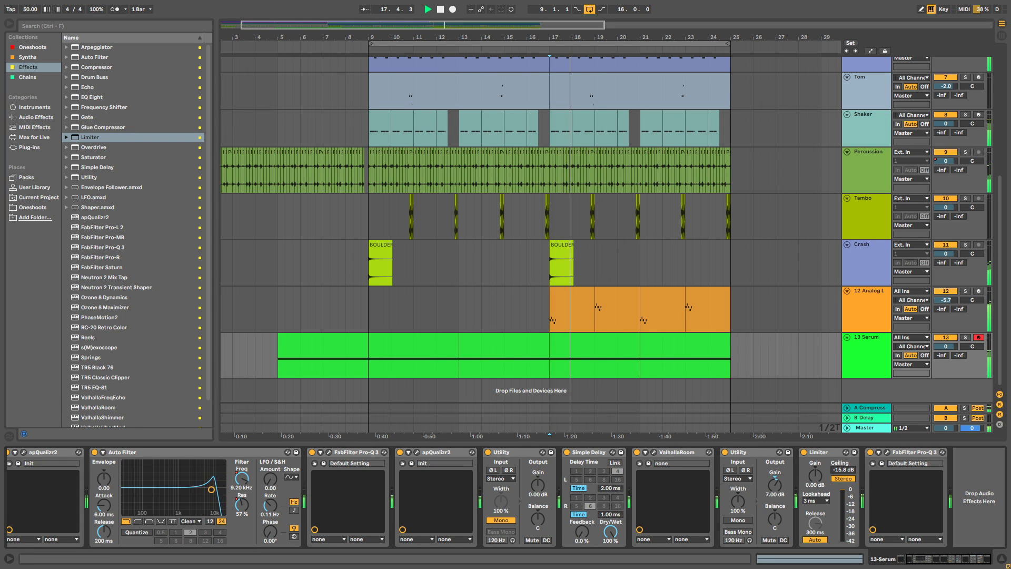
{"action": "left_click_drag", "start_coordinate": [843, 469], "coordinate": [843, 471]}
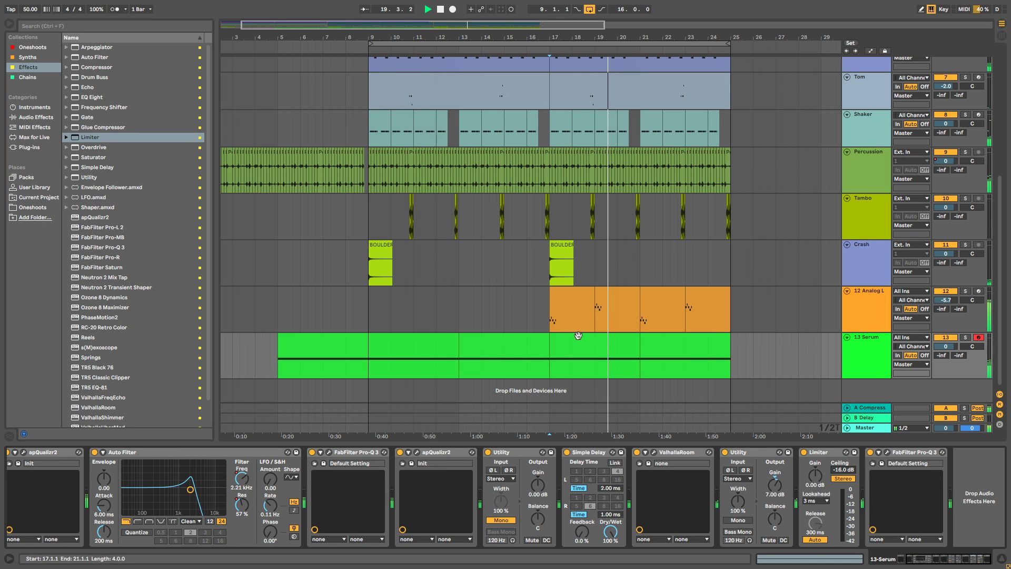
Extend the Analog Lab clip at bar 21 with a descending run of notes starting on C4 at 1.2.2.
{"action": "left_click_drag", "start_coordinate": [574, 37], "coordinate": [574, 11]}
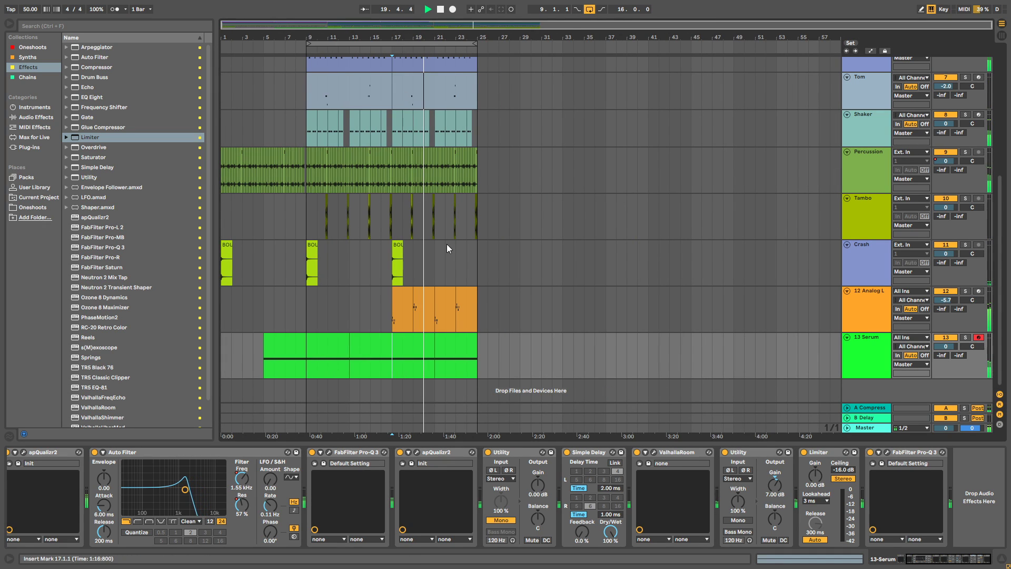
{"action": "left_click_drag", "start_coordinate": [367, 32], "coordinate": [430, 48]}
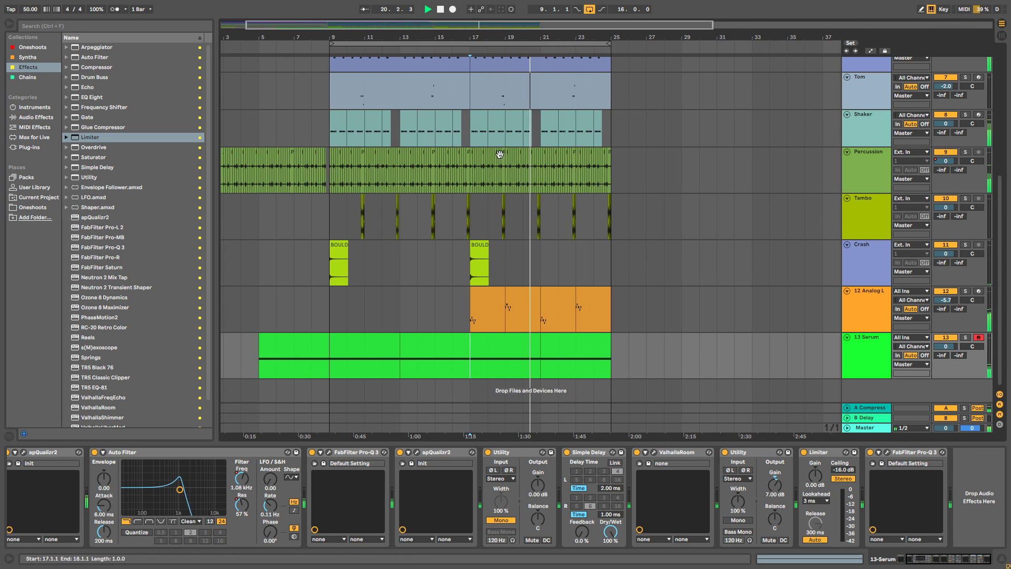
{"action": "left_click", "coordinate": [529, 271]}
{"action": "double_click", "coordinate": [553, 292]}
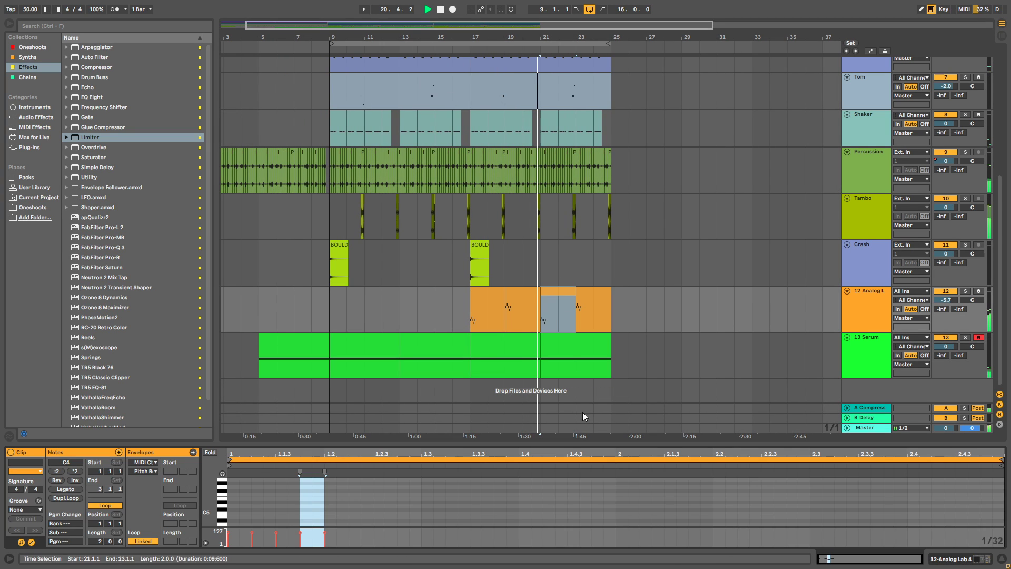
{"action": "mouse_move", "coordinate": [540, 442]}
{"action": "left_mouse_down"}
{"action": "mouse_move", "coordinate": [504, 280]}
{"action": "mouse_move", "coordinate": [474, 199]}
{"action": "left_mouse_up"}
{"action": "left_click", "coordinate": [408, 359]}
{"action": "key", "text": "space"}
{"action": "double_click", "coordinate": [354, 315]}
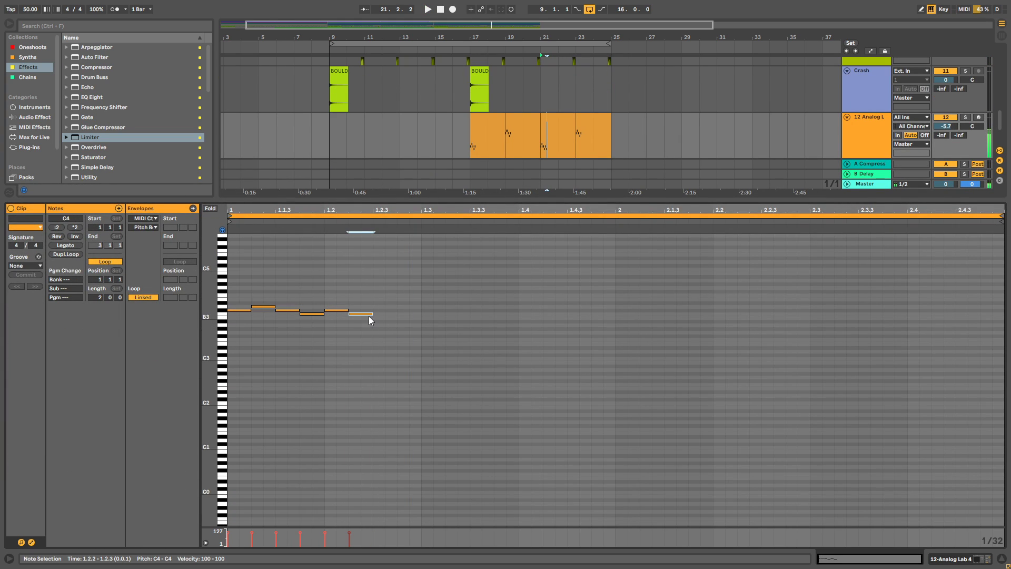
{"action": "left_click_drag", "start_coordinate": [358, 316], "coordinate": [425, 342]}
{"action": "left_click", "coordinate": [463, 135]}
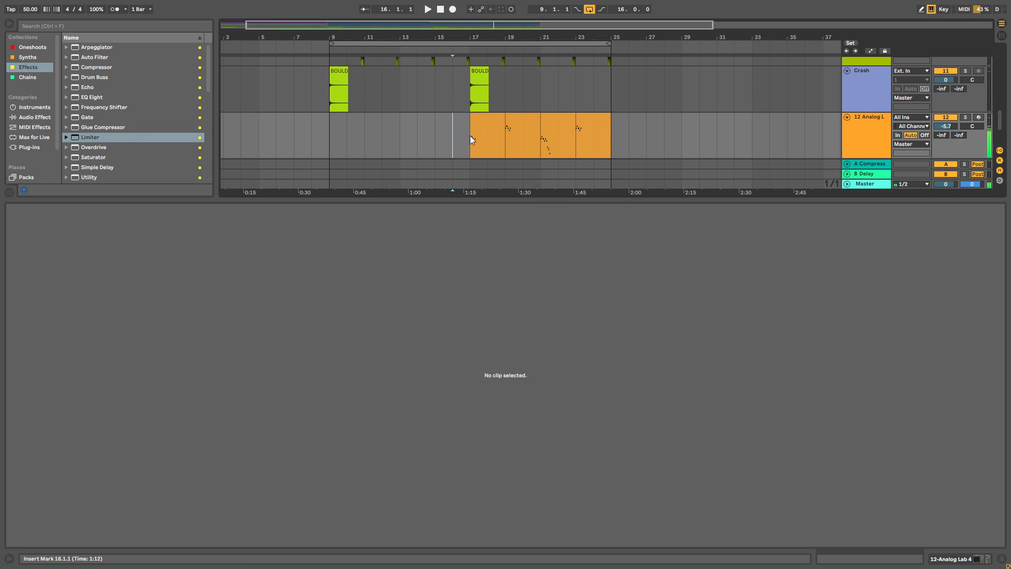
Extend the Analog Lab clip at bar 23 with four notes from 1.2.2 to 1.3.1, using D4 at 1.2.3 and C#4 at 1.3.1.
{"action": "left_click_drag", "start_coordinate": [566, 198], "coordinate": [579, 387]}
{"action": "left_click_drag", "start_coordinate": [561, 38], "coordinate": [605, 272]}
{"action": "left_click", "coordinate": [581, 244]}
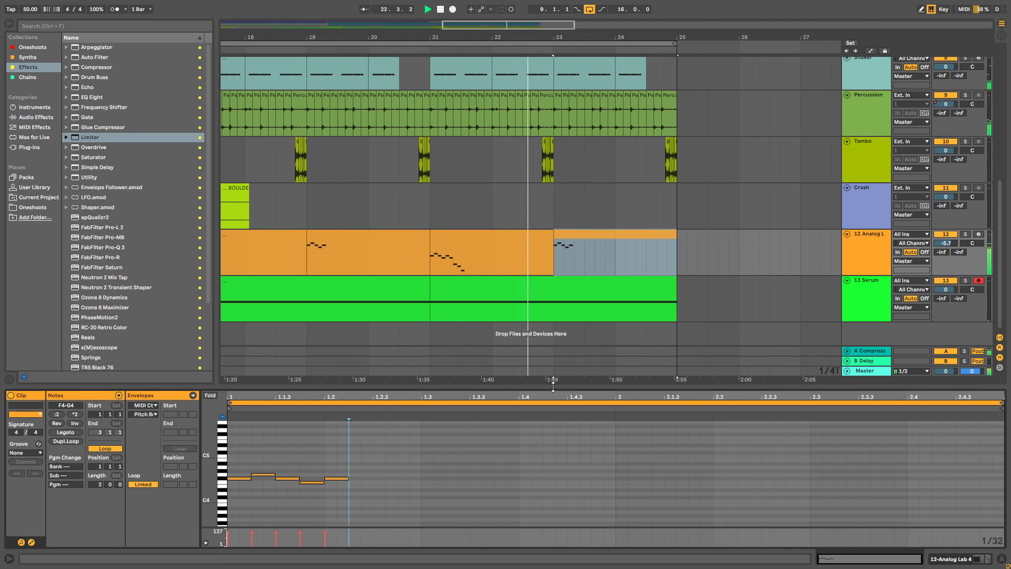
{"action": "left_click_drag", "start_coordinate": [553, 387], "coordinate": [553, 300]}
{"action": "left_click", "coordinate": [365, 391]}
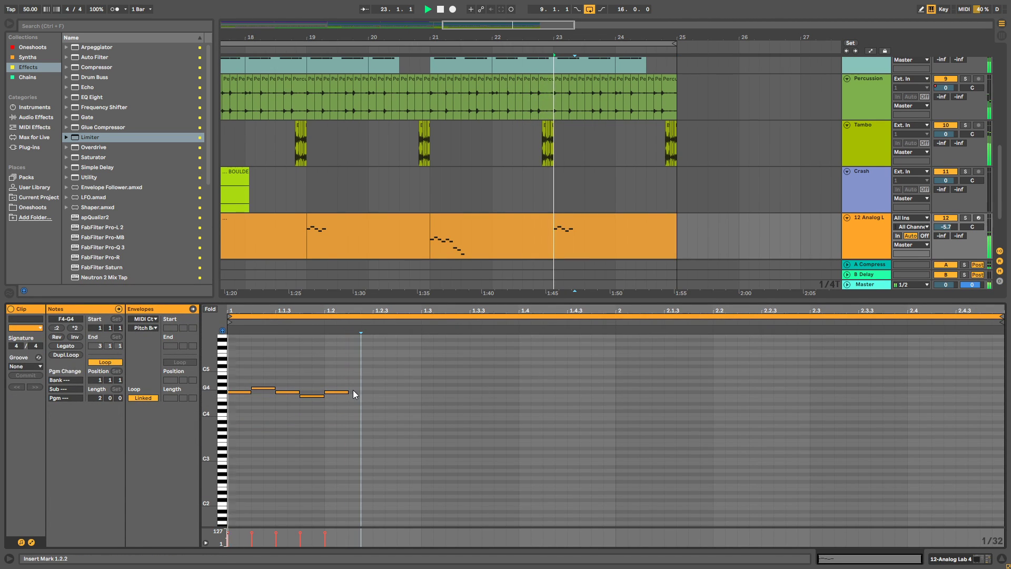
{"action": "double_click", "coordinate": [353, 396]}
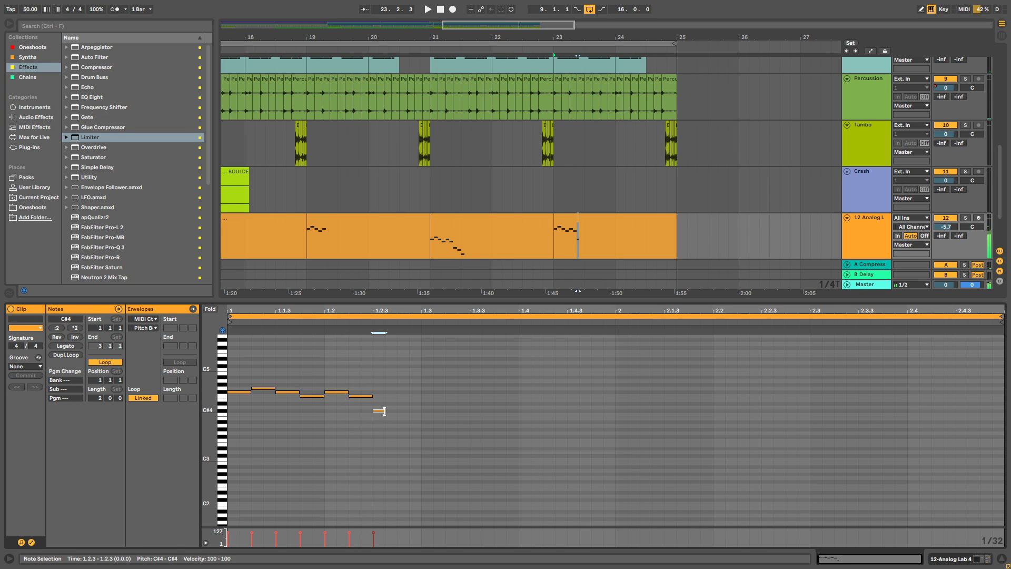
{"action": "double_click", "coordinate": [425, 410]}
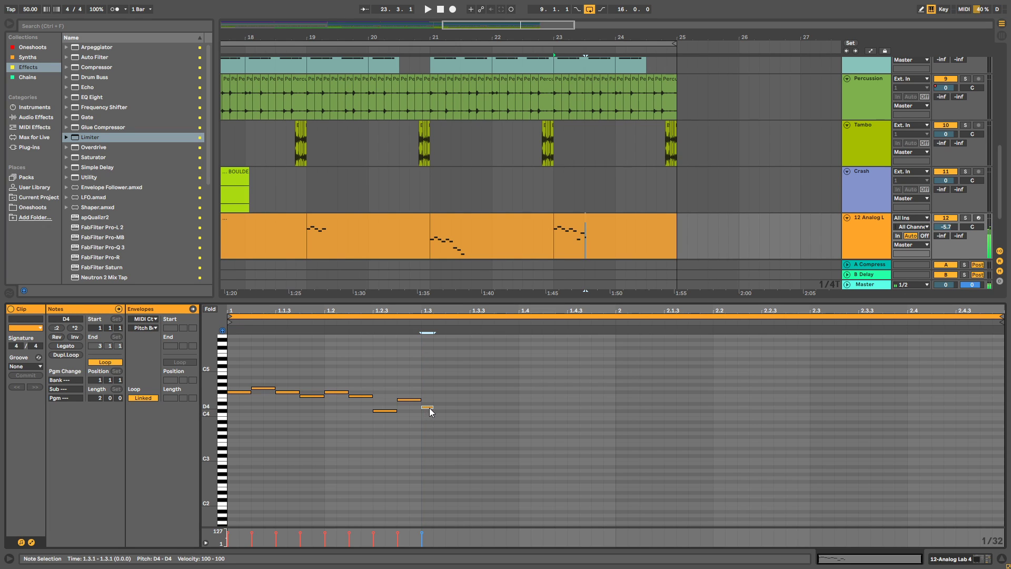
{"action": "left_click_drag", "start_coordinate": [445, 410], "coordinate": [457, 413]}
{"action": "key", "text": "space"}
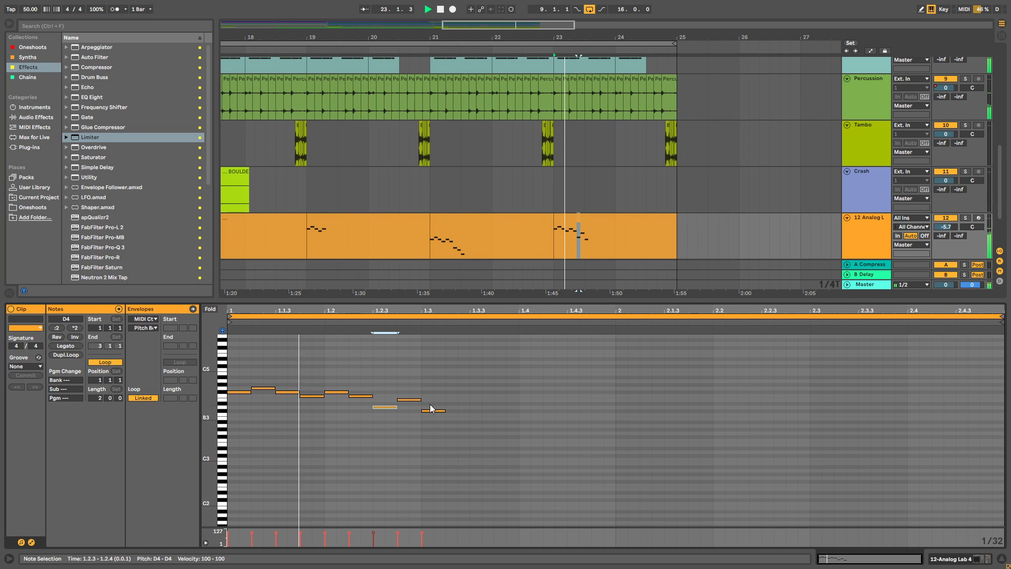
{"action": "left_click", "coordinate": [482, 399]}
Review the Serum device chain and all arrangement tracks while the full mix plays.
{"action": "left_click_drag", "start_coordinate": [583, 298], "coordinate": [629, 519]}
{"action": "mouse_move", "coordinate": [540, 37]}
{"action": "left_mouse_down"}
{"action": "mouse_move", "coordinate": [533, 16]}
{"action": "mouse_move", "coordinate": [540, 33]}
{"action": "left_mouse_up"}
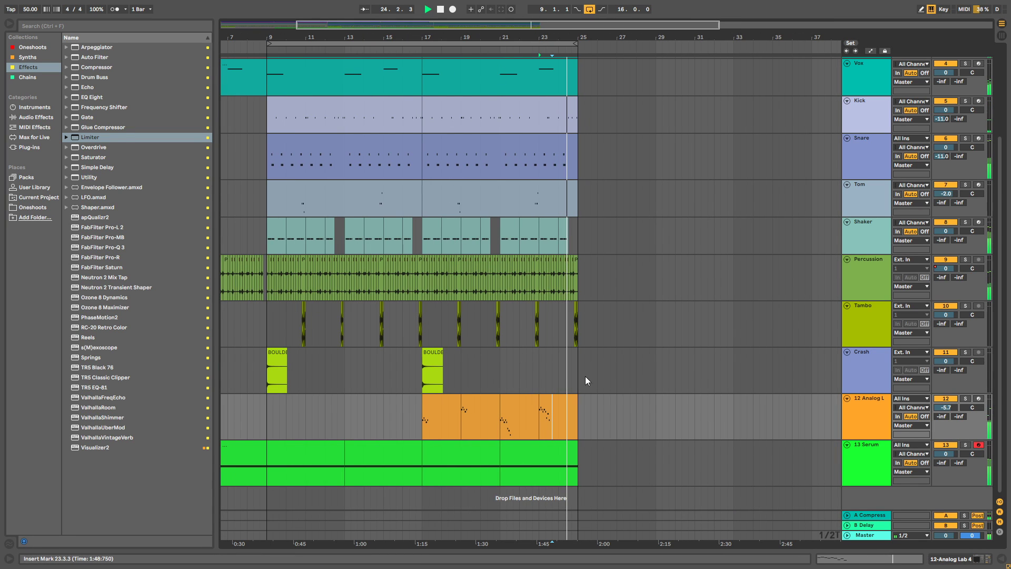
{"action": "double_click", "coordinate": [877, 468]}
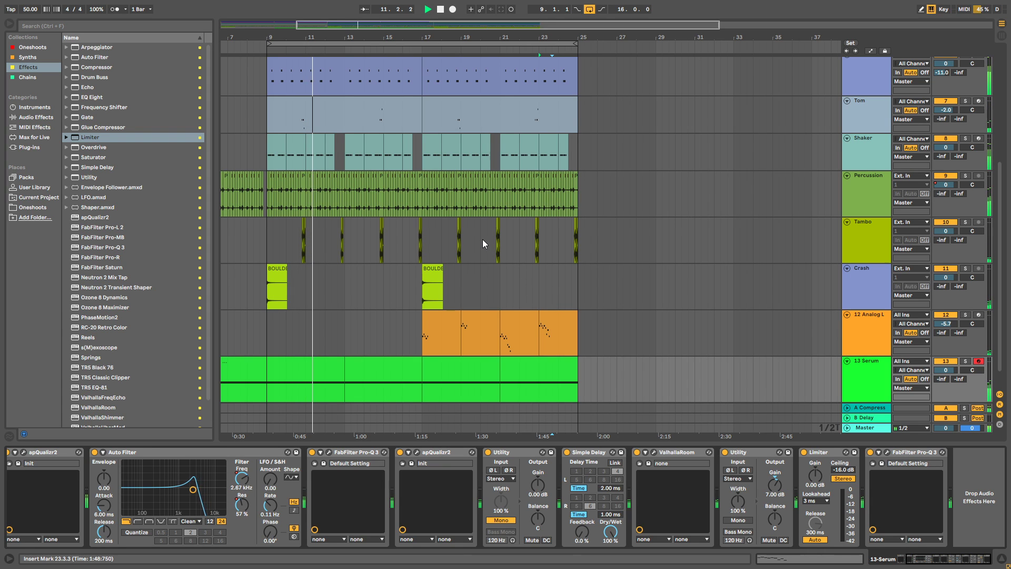
{"action": "left_click_drag", "start_coordinate": [361, 39], "coordinate": [430, 89]}
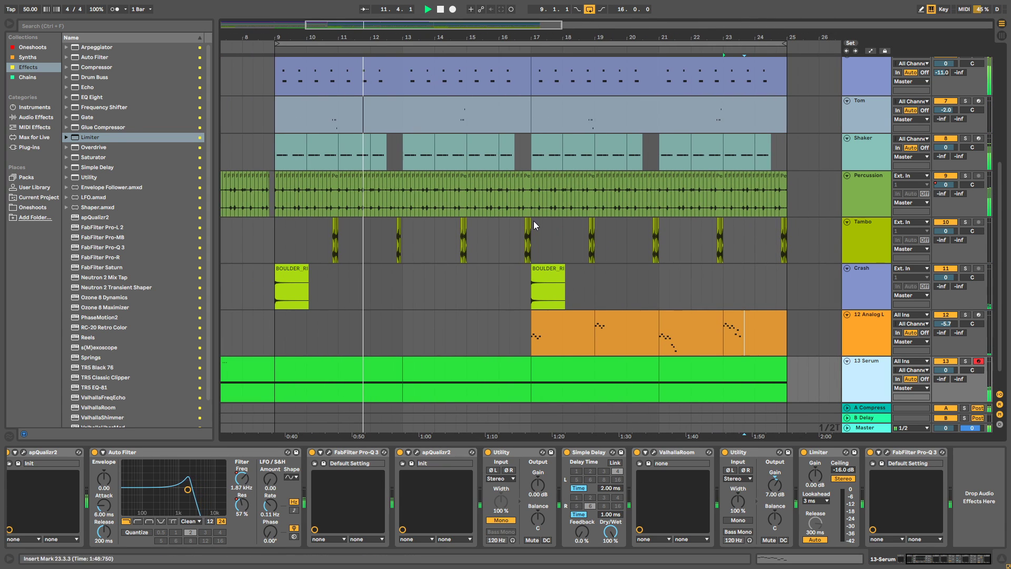
{"action": "scroll", "coordinate": [532, 222], "scroll_direction": "down", "scroll_amount": 5}
{"action": "scroll", "coordinate": [474, 211], "scroll_direction": "up", "scroll_amount": 3}
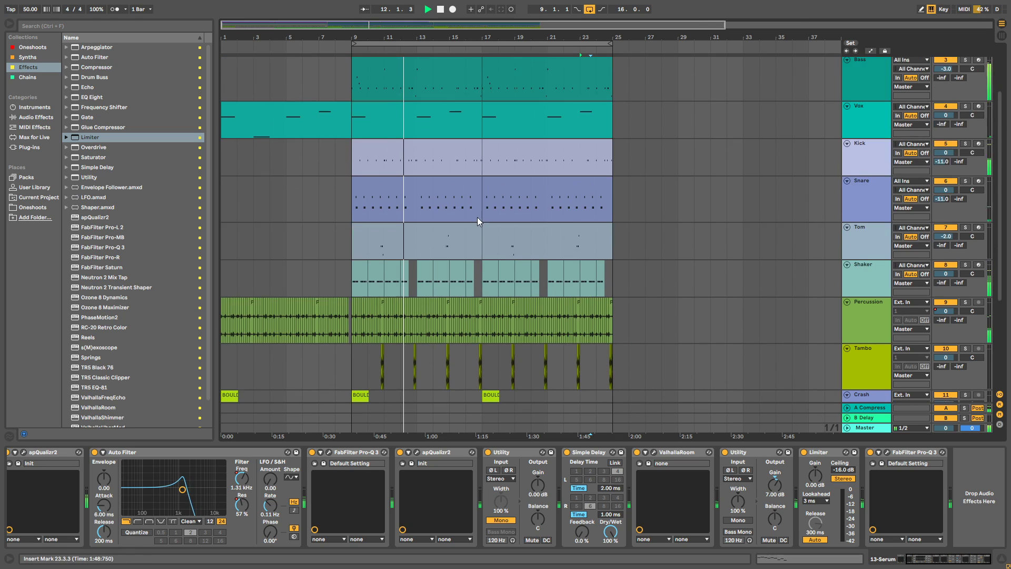
{"action": "scroll", "coordinate": [477, 217], "scroll_direction": "up", "scroll_amount": 3}
{"action": "key", "text": "ctrl+alt+l"}
{"action": "scroll", "coordinate": [560, 315], "scroll_direction": "down", "scroll_amount": 4}
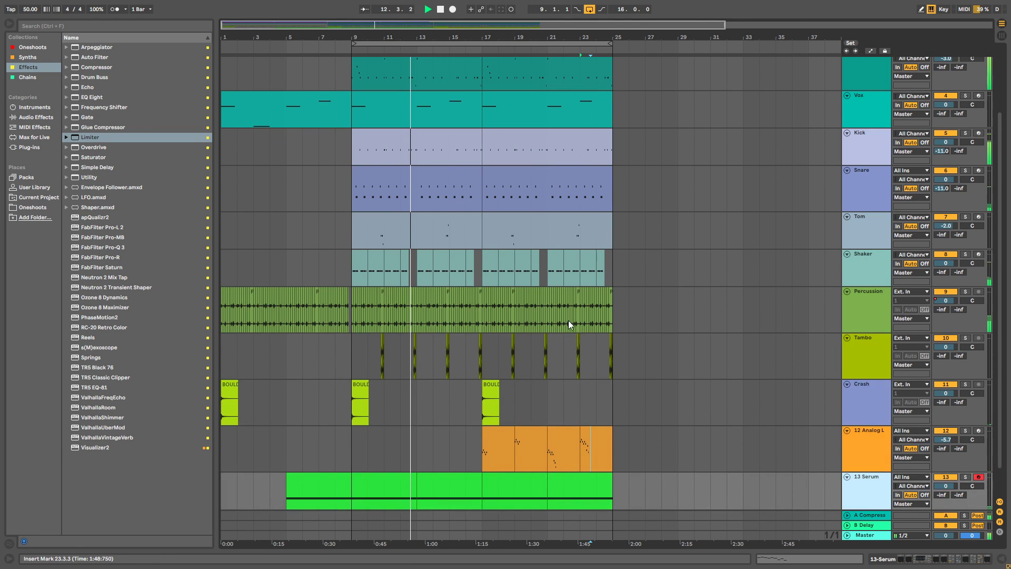
{"action": "scroll", "coordinate": [567, 322], "scroll_direction": "down", "scroll_amount": 1}
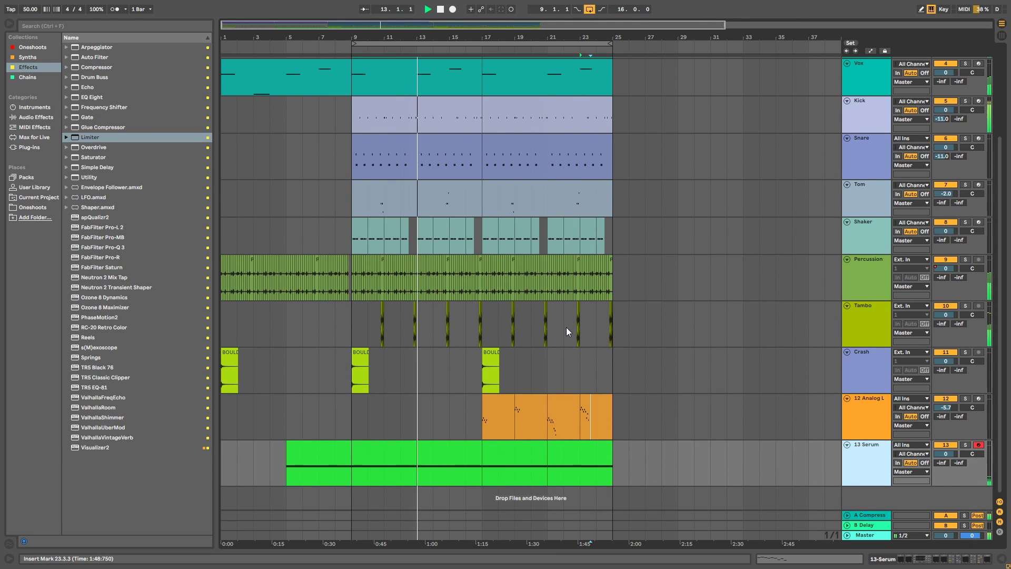
Examine the Tambo fills around bars 13 and 15 against the surrounding percussion during playback.
{"action": "left_click_drag", "start_coordinate": [411, 37], "coordinate": [411, 95]}
{"action": "left_click_drag", "start_coordinate": [429, 320], "coordinate": [362, 326]}
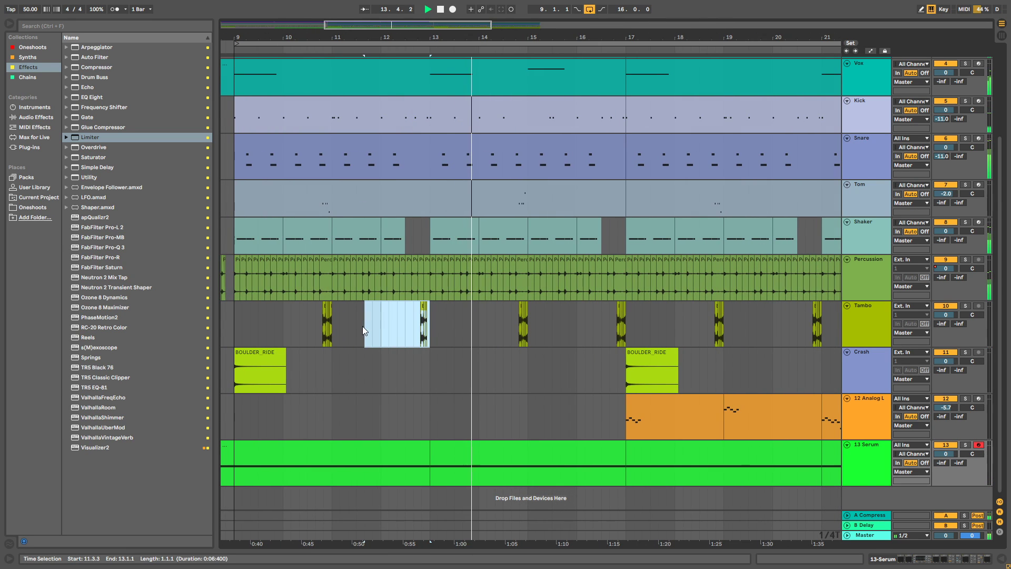
{"action": "left_click", "coordinate": [432, 324]}
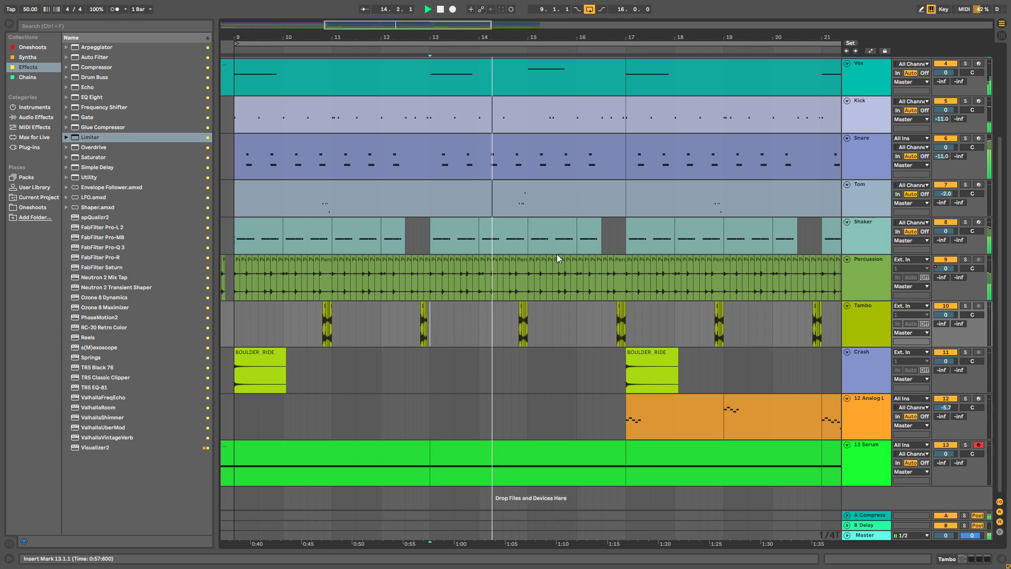
{"action": "scroll", "coordinate": [541, 158], "scroll_direction": "up", "scroll_amount": 3}
{"action": "scroll", "coordinate": [540, 168], "scroll_direction": "down", "scroll_amount": 3}
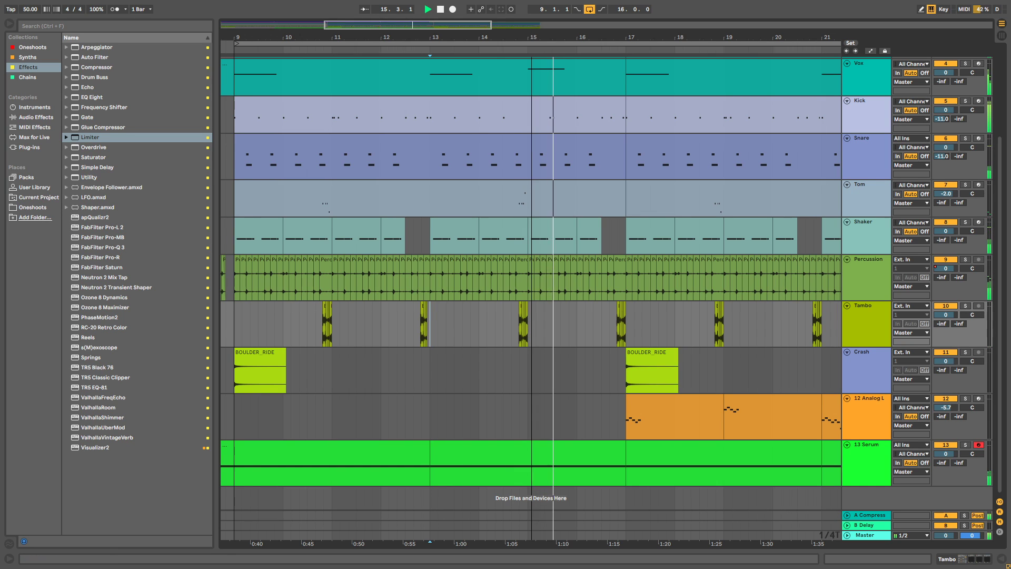
{"action": "left_click_drag", "start_coordinate": [531, 37], "coordinate": [492, 63]}
{"action": "left_click", "coordinate": [492, 339]}
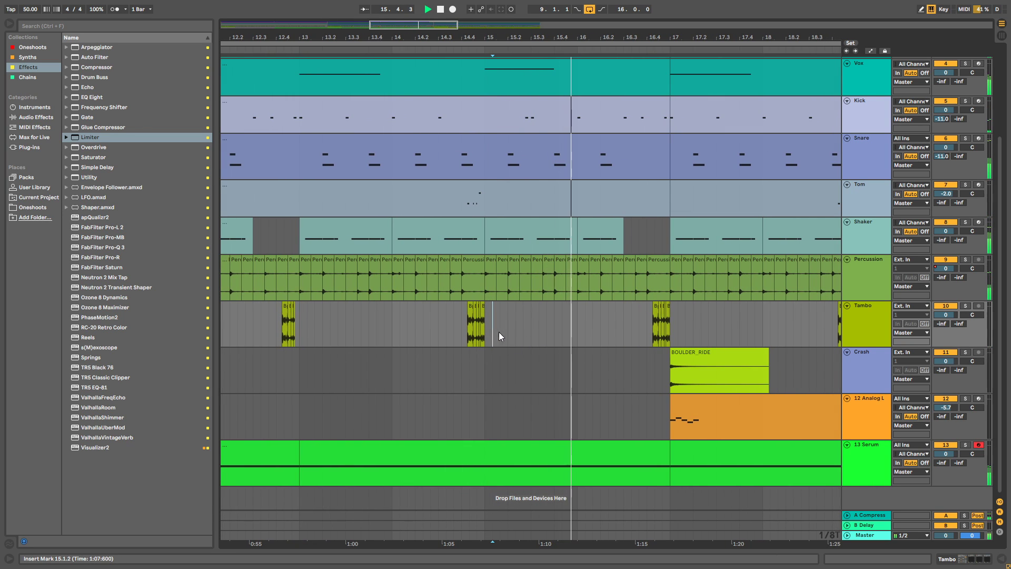
Replace the Tambo fill at the end of bar 16 with a copy of the shorter fill from the end of bar 12.
{"action": "left_click_drag", "start_coordinate": [664, 331], "coordinate": [604, 336]}
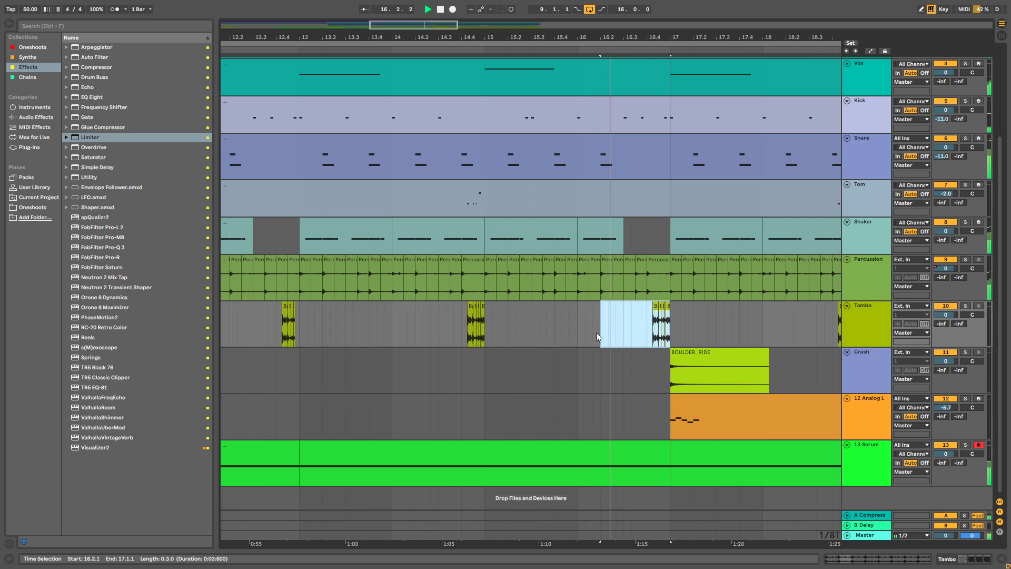
{"action": "left_click", "coordinate": [377, 332]}
{"action": "left_click_drag", "start_coordinate": [299, 332], "coordinate": [273, 332]}
{"action": "left_click_drag", "start_coordinate": [648, 335], "coordinate": [668, 337]}
{"action": "key", "text": "Delete"}
{"action": "key", "text": "ctrl+v"}
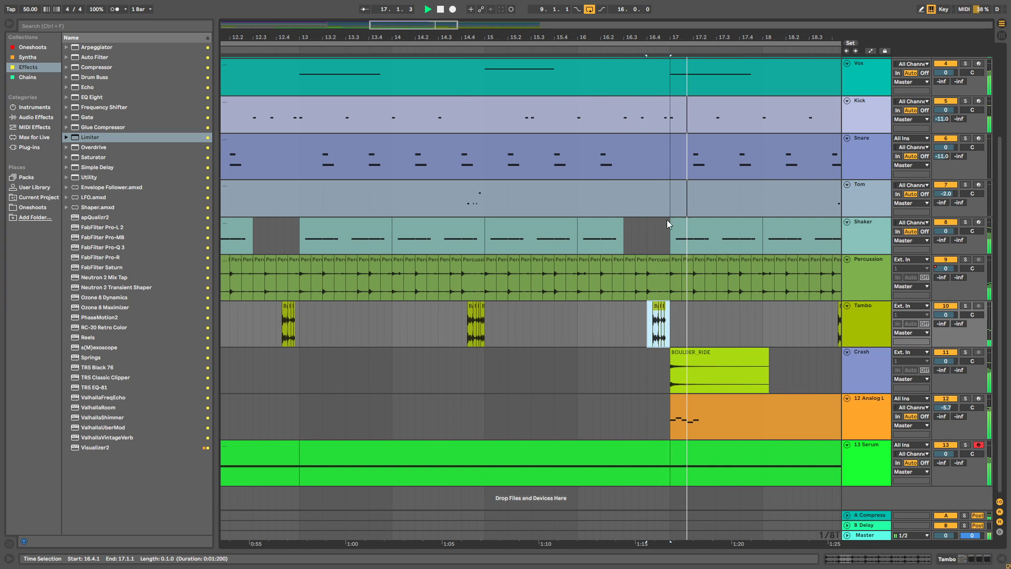
{"action": "scroll", "coordinate": [672, 261], "scroll_direction": "down", "scroll_amount": 3}
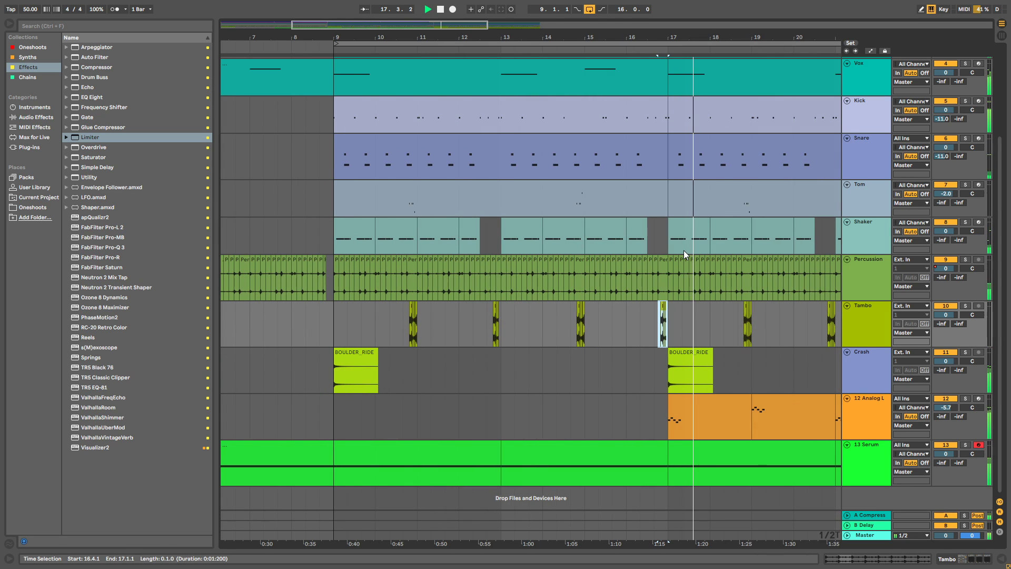
{"action": "key", "text": "minus"}
{"action": "key", "text": "minus"}
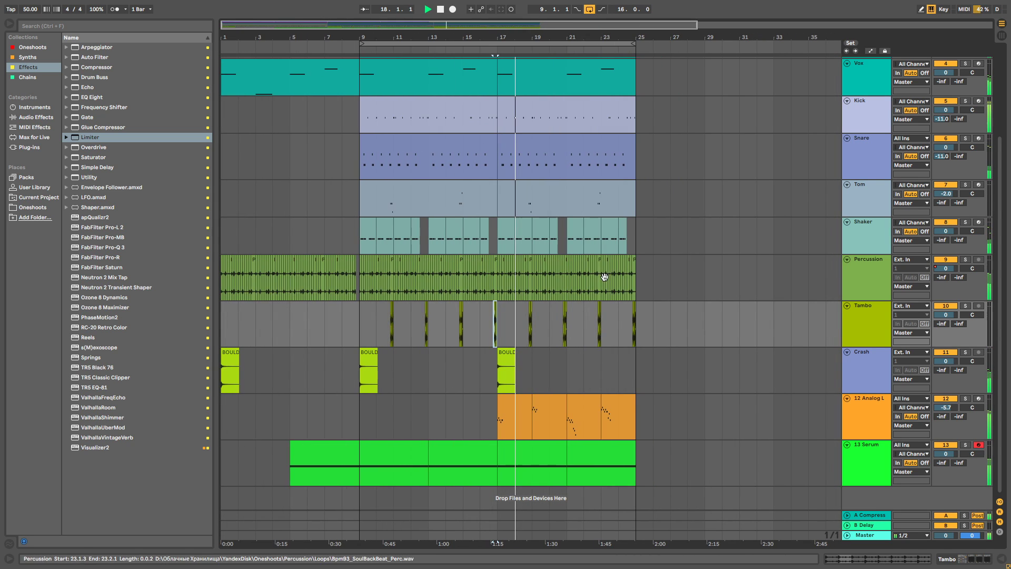
Recolour the Serum track muted teal and assign the same track colour to its clips.
{"action": "left_click", "coordinate": [698, 386]}
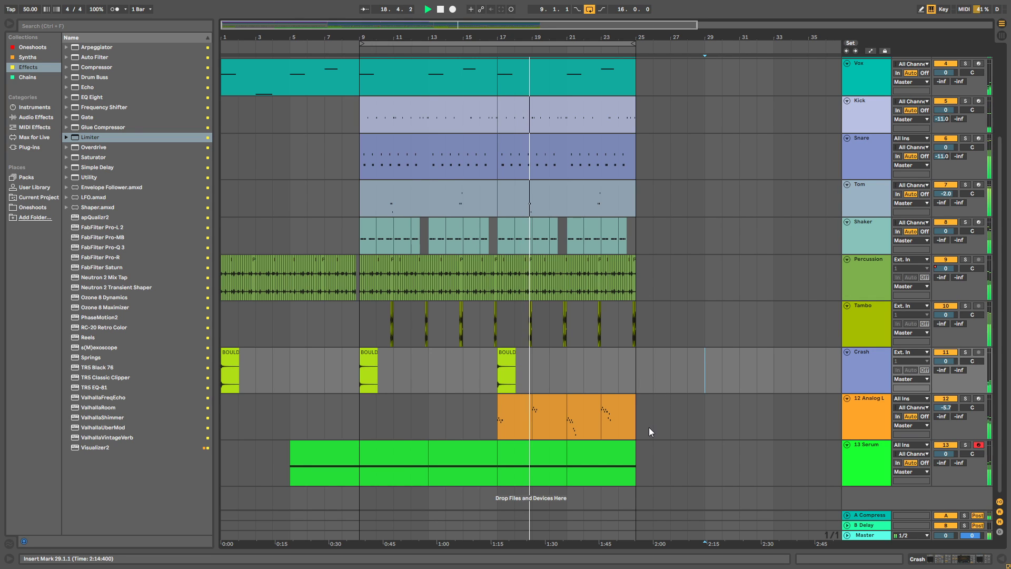
{"action": "right_click", "coordinate": [861, 469]}
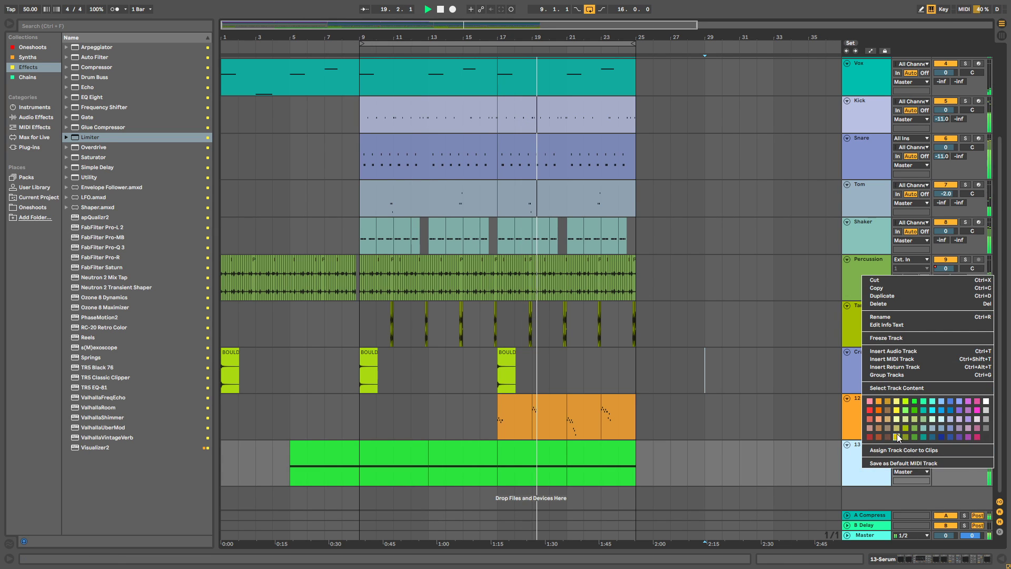
{"action": "left_click", "coordinate": [924, 428]}
{"action": "right_click", "coordinate": [888, 465]}
{"action": "left_click", "coordinate": [829, 448]}
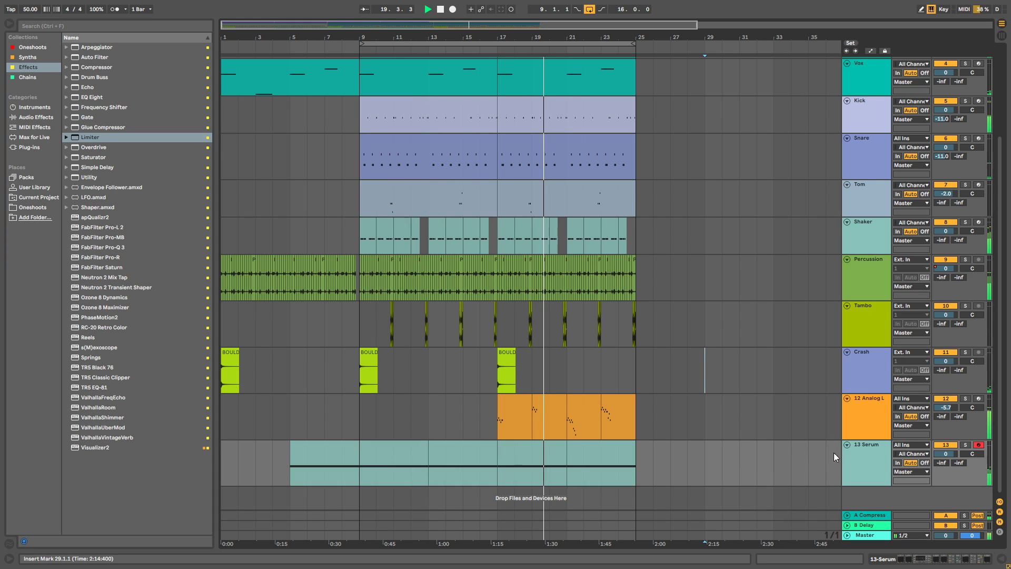
Rename the Serum track as FX Noise.
{"action": "right_click", "coordinate": [856, 458]}
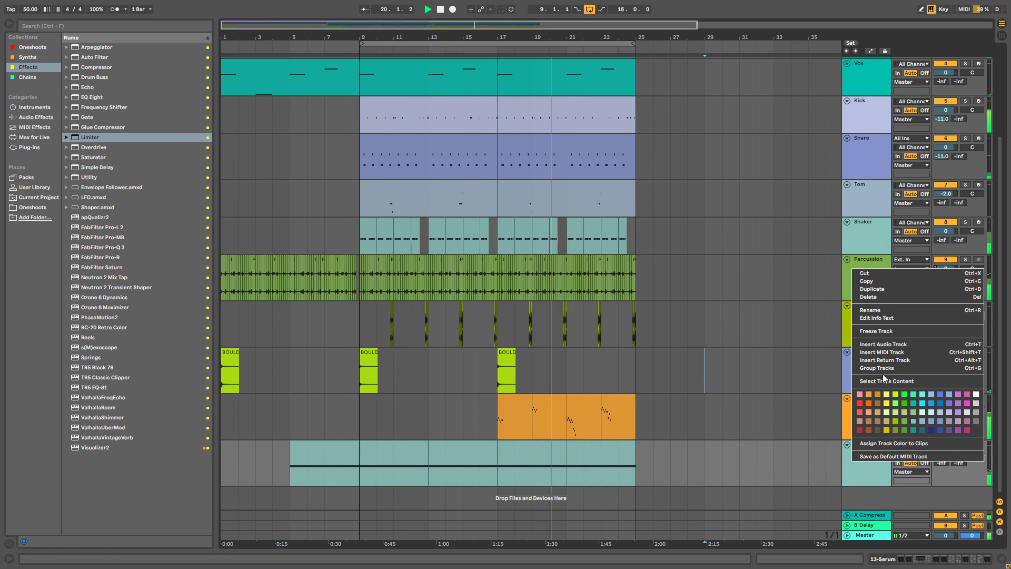
{"action": "left_click", "coordinate": [873, 309]}
{"action": "type", "text": "F"}
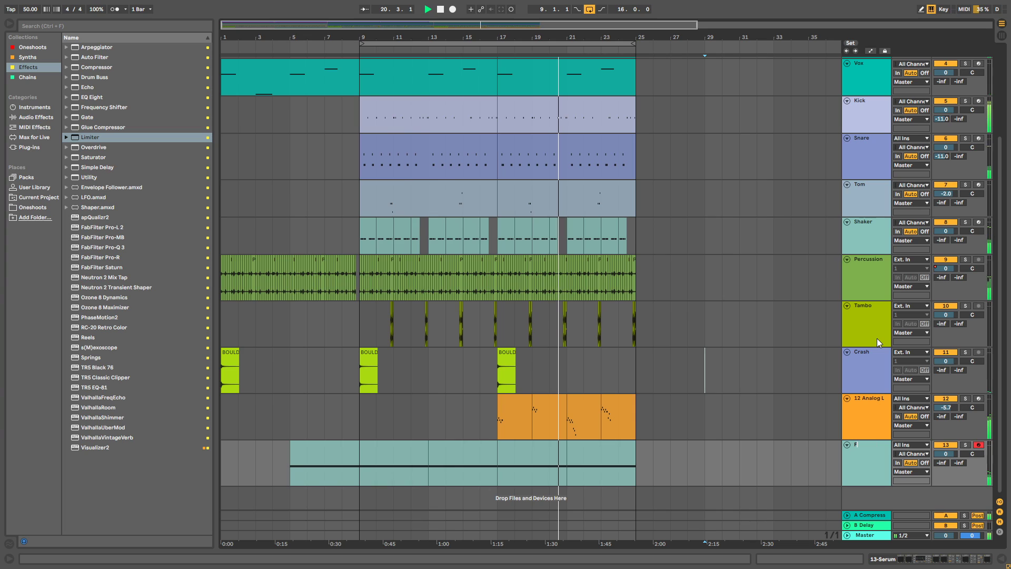
{"action": "type", "text": "X Noise"}
{"action": "key", "text": "Return"}
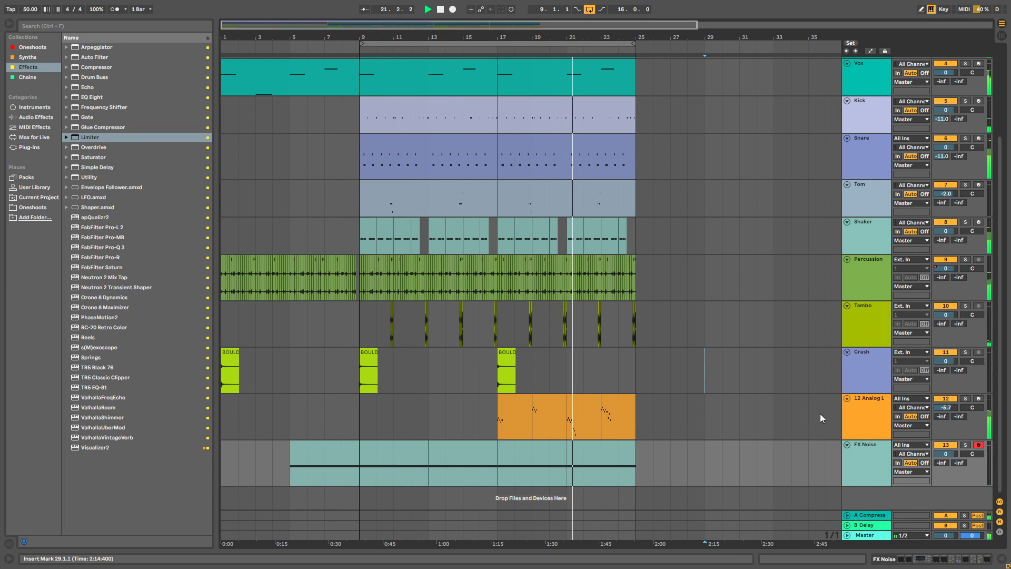
Rename the Analog Lab track as Lead.
{"action": "right_click", "coordinate": [869, 403]}
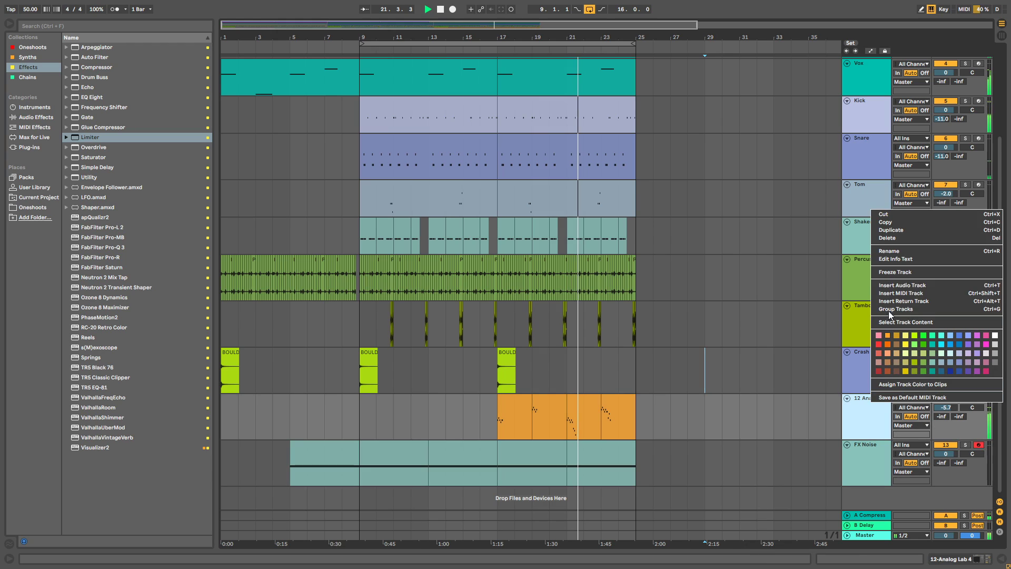
{"action": "left_click", "coordinate": [886, 251]}
{"action": "type", "text": "Lead"}
{"action": "key", "text": "Return"}
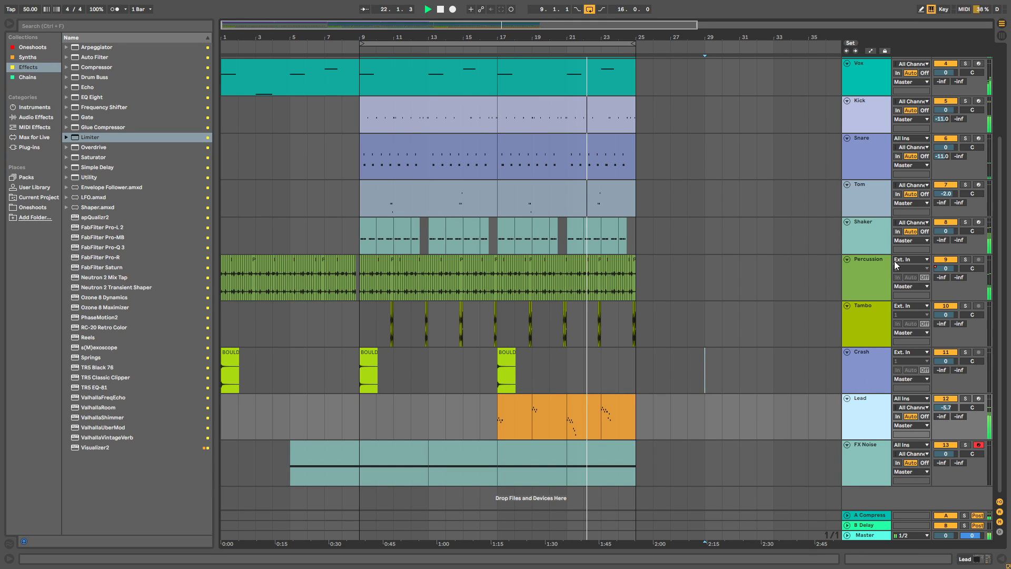
Move the Lead track up the arrangement so it sits between the Bass and Vox tracks.
{"action": "scroll", "coordinate": [774, 342], "scroll_direction": "up", "scroll_amount": 2}
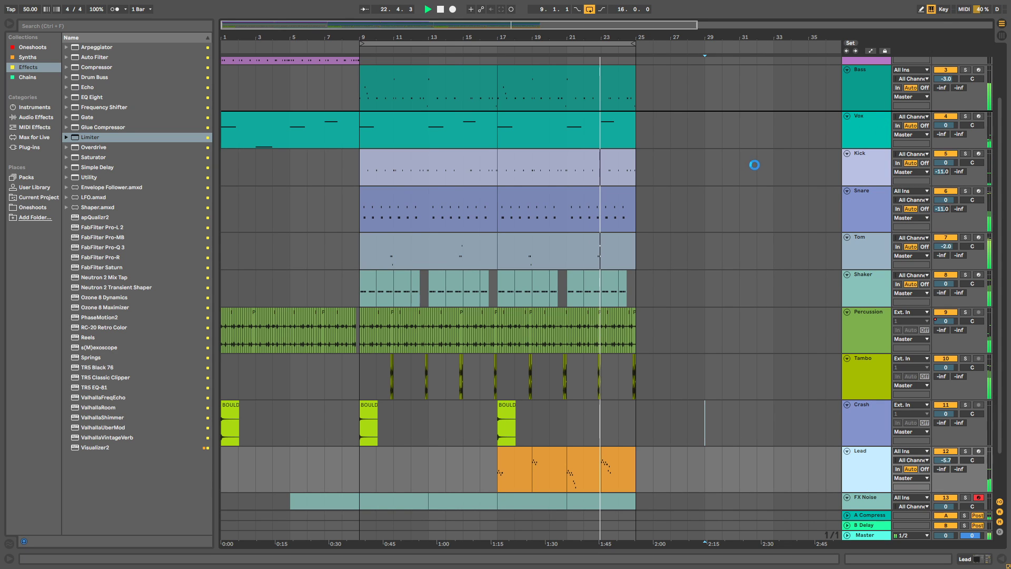
{"action": "scroll", "coordinate": [807, 174], "scroll_direction": "up", "scroll_amount": 2}
{"action": "left_click_drag", "start_coordinate": [874, 198], "coordinate": [867, 144]}
{"action": "left_click", "coordinate": [710, 201]}
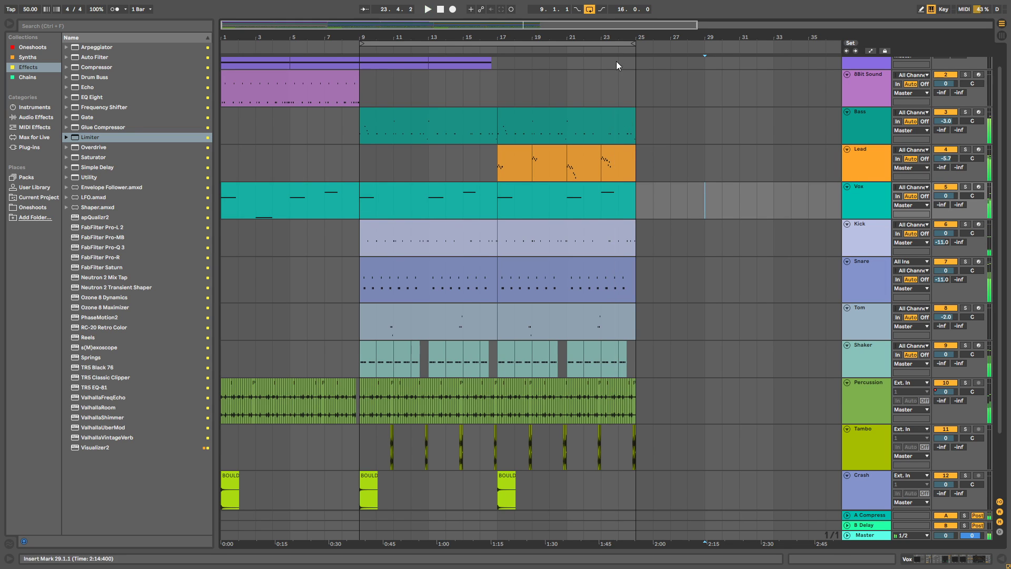
Play the arrangement from the start of the Lead clip at bar 23.
{"action": "scroll", "coordinate": [616, 66], "scroll_direction": "up", "scroll_amount": 3}
{"action": "left_click", "coordinate": [597, 173]}
{"action": "key", "text": "space"}
{"action": "left_click", "coordinate": [573, 174]}
{"action": "key", "text": "space"}
{"action": "key", "text": "space"}
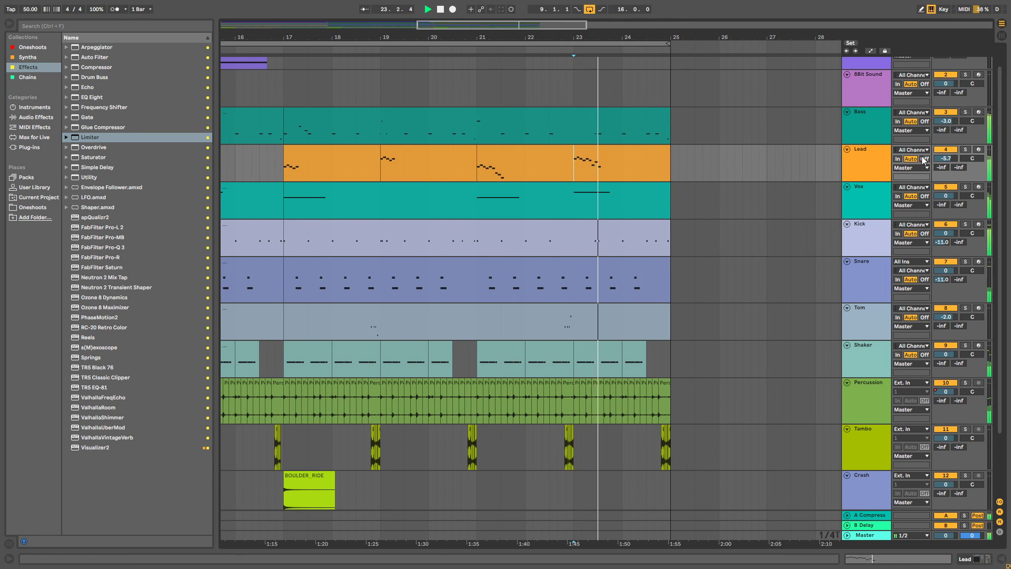
Examine the reordered tracks from Bass down to FX Noise during playback, ending with the FX Noise track selected.
{"action": "scroll", "coordinate": [627, 179], "scroll_direction": "down", "scroll_amount": 4}
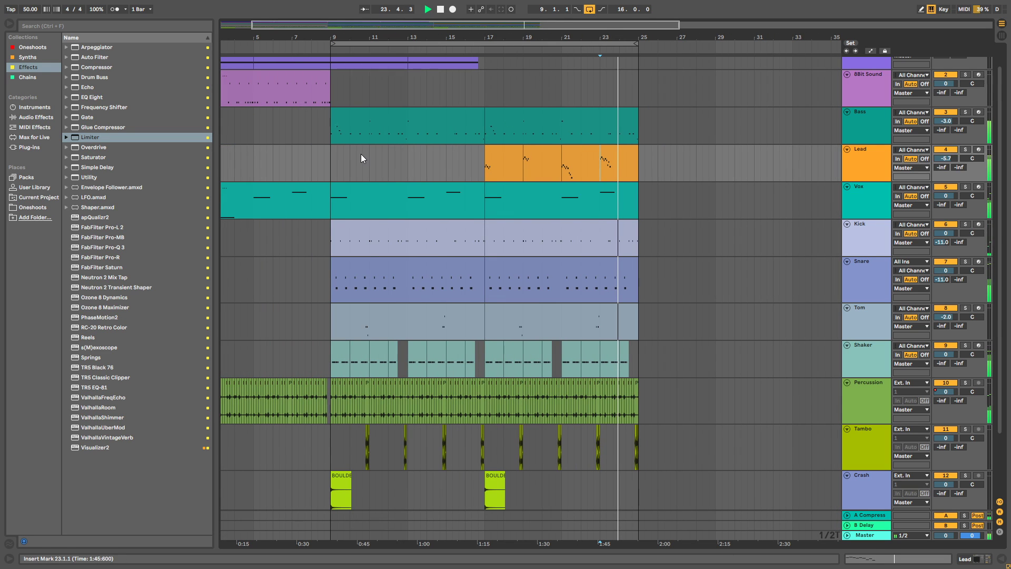
{"action": "scroll", "coordinate": [353, 151], "scroll_direction": "up", "scroll_amount": 1}
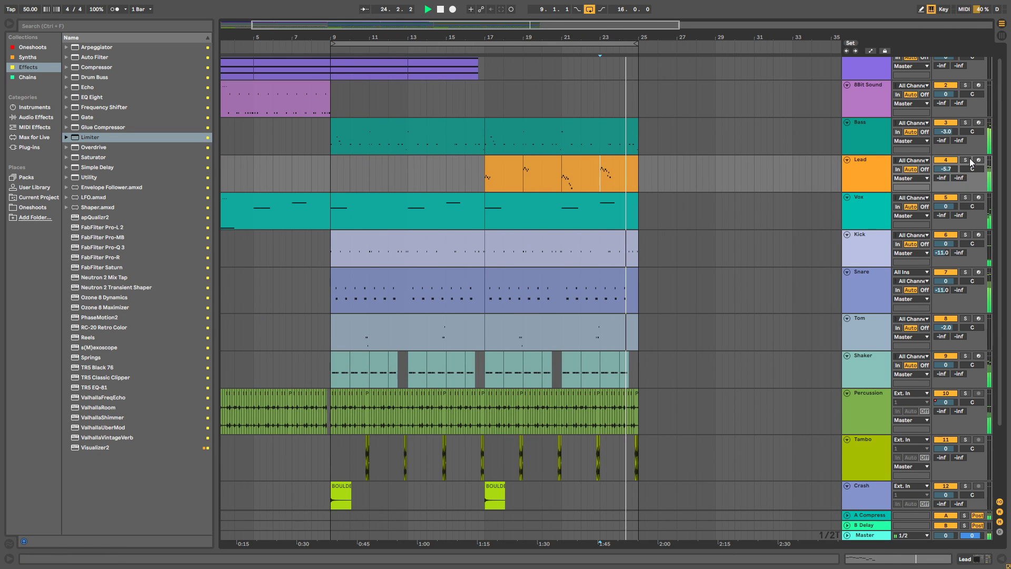
{"action": "scroll", "coordinate": [665, 220], "scroll_direction": "up", "scroll_amount": 1}
{"action": "scroll", "coordinate": [664, 235], "scroll_direction": "down", "scroll_amount": 9}
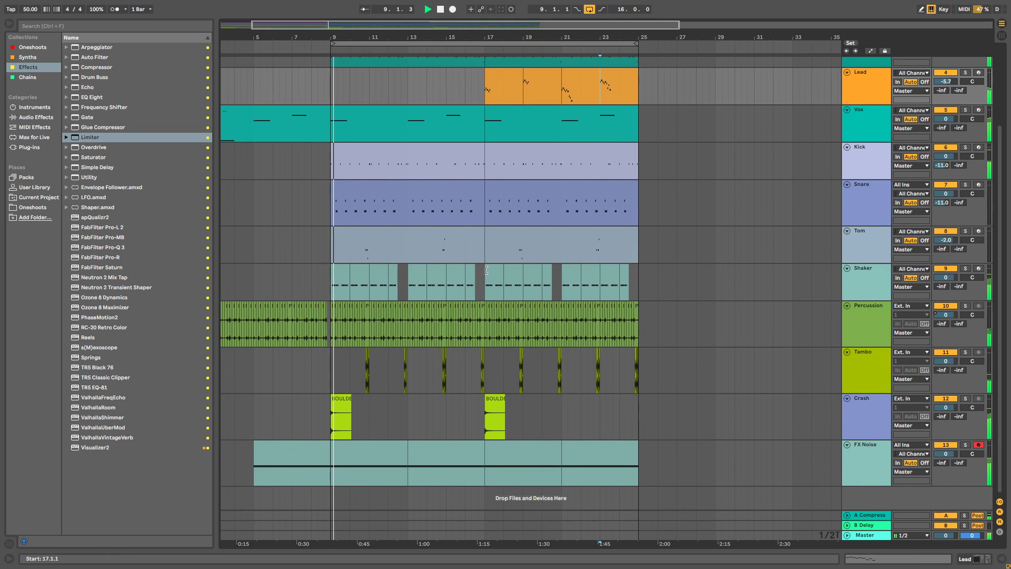
{"action": "scroll", "coordinate": [486, 249], "scroll_direction": "up", "scroll_amount": 5}
{"action": "scroll", "coordinate": [506, 250], "scroll_direction": "down", "scroll_amount": 4}
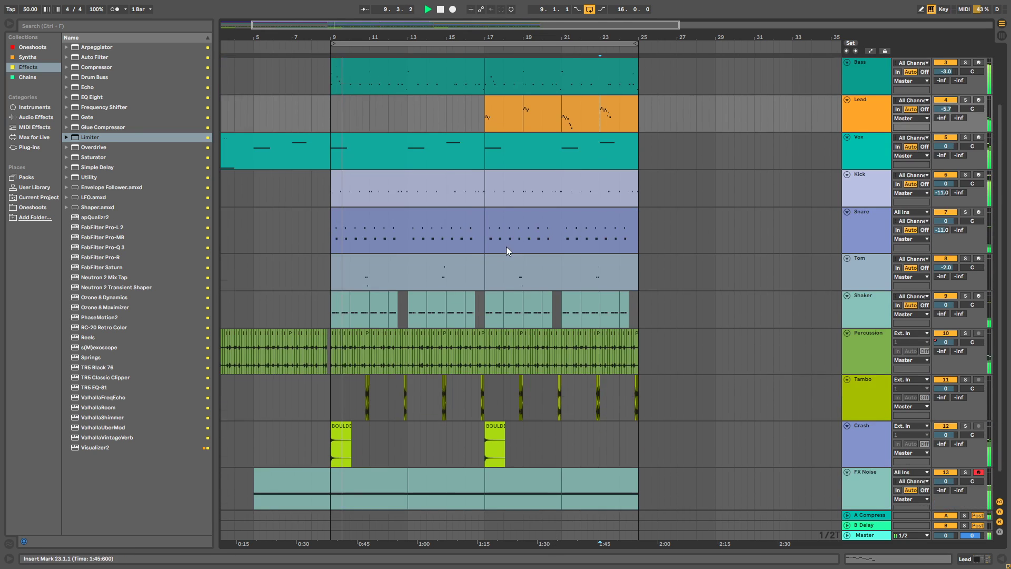
{"action": "scroll", "coordinate": [507, 246], "scroll_direction": "down", "scroll_amount": 1}
{"action": "mouse_move", "coordinate": [380, 37]}
{"action": "left_mouse_down"}
{"action": "mouse_move", "coordinate": [380, 50]}
{"action": "mouse_move", "coordinate": [380, 21]}
{"action": "left_mouse_up"}
{"action": "left_click", "coordinate": [858, 463]}
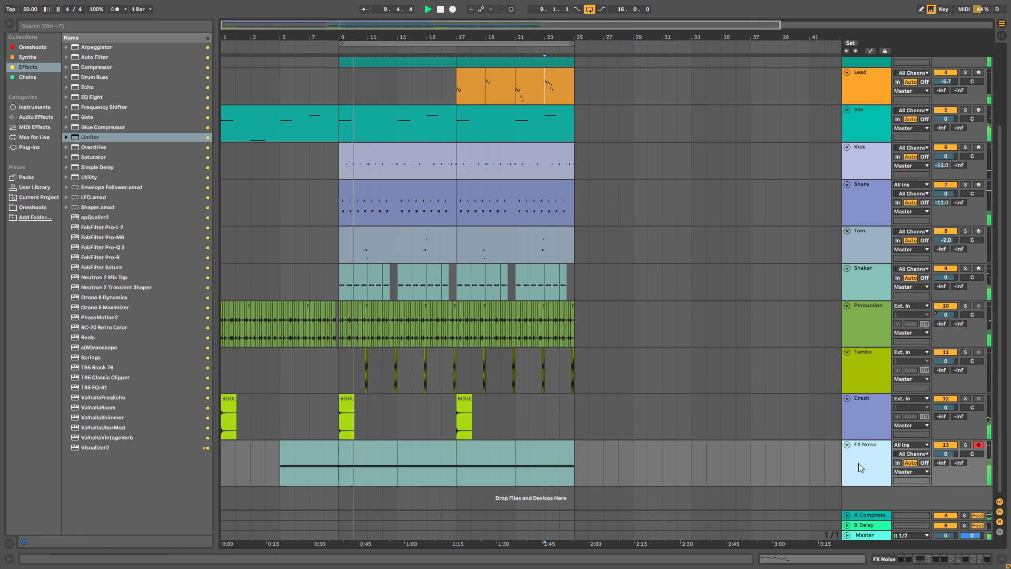
Show the FX Noise track's device chain and examine its effects and the surrounding arrangement during playback.
{"action": "double_click", "coordinate": [858, 462]}
{"action": "left_click", "coordinate": [567, 452]}
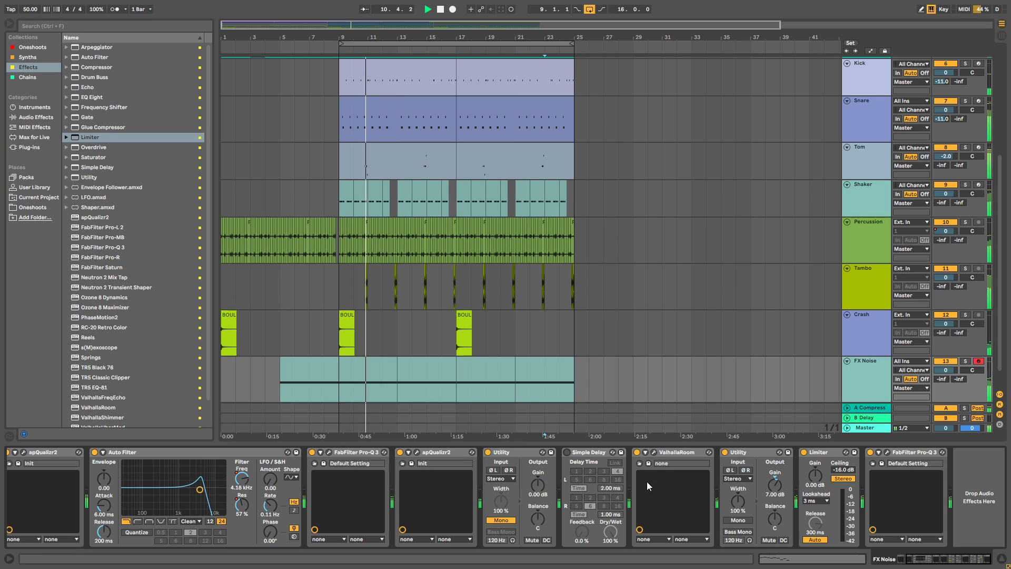
{"action": "left_click", "coordinate": [654, 451]}
{"action": "left_click", "coordinate": [264, 249]}
{"action": "left_click", "coordinate": [546, 123]}
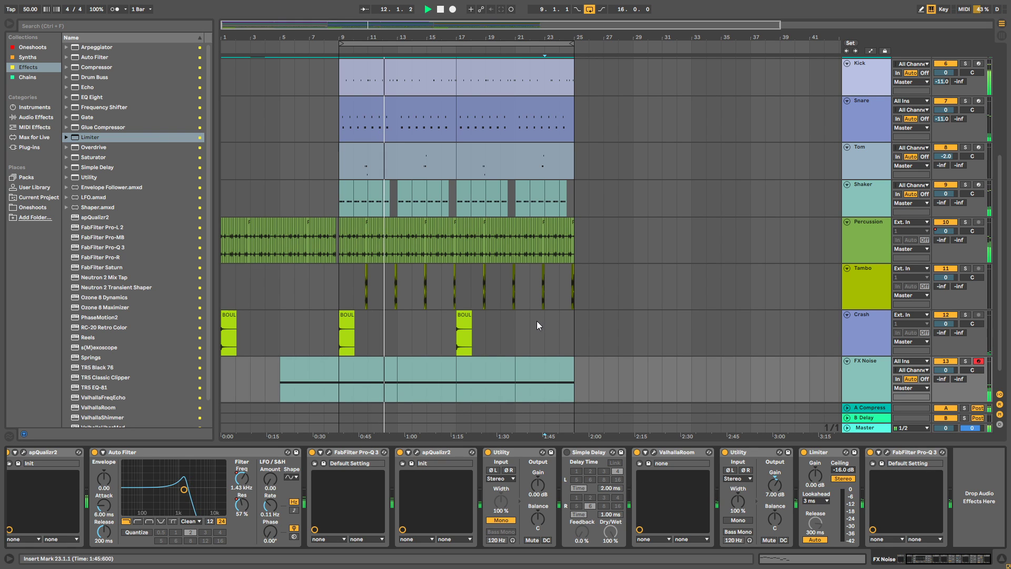
{"action": "left_click_drag", "start_coordinate": [415, 30], "coordinate": [474, 213]}
{"action": "scroll", "coordinate": [529, 254], "scroll_direction": "up", "scroll_amount": 2}
{"action": "scroll", "coordinate": [529, 254], "scroll_direction": "down", "scroll_amount": 3}
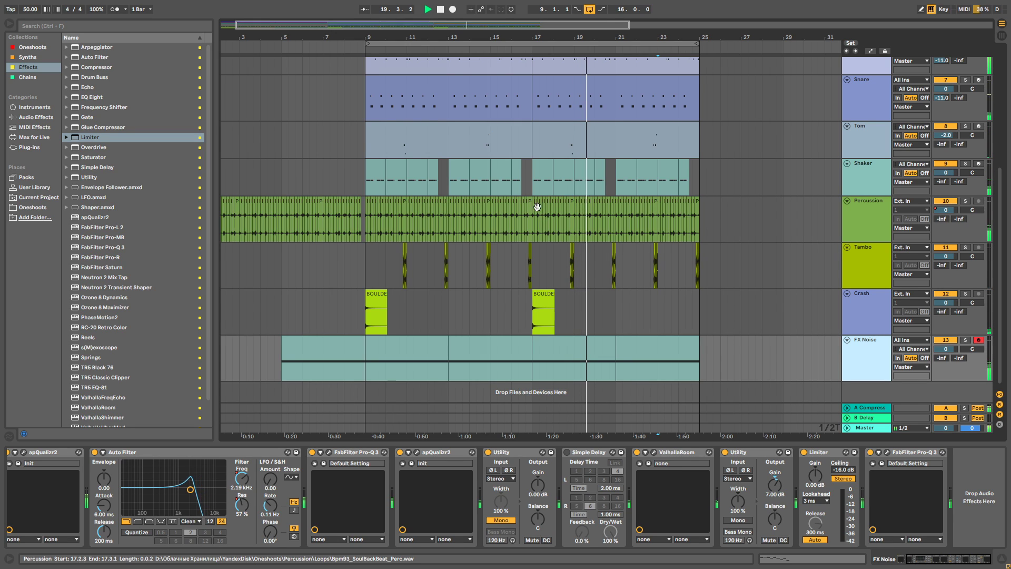
{"action": "left_click_drag", "start_coordinate": [433, 29], "coordinate": [432, 8]}
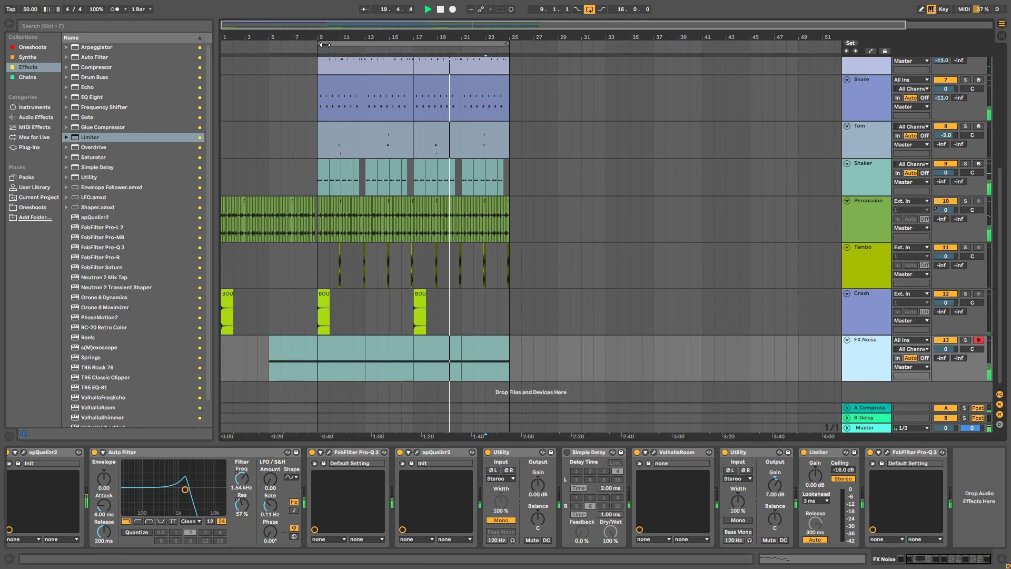
{"action": "key", "text": "plus"}
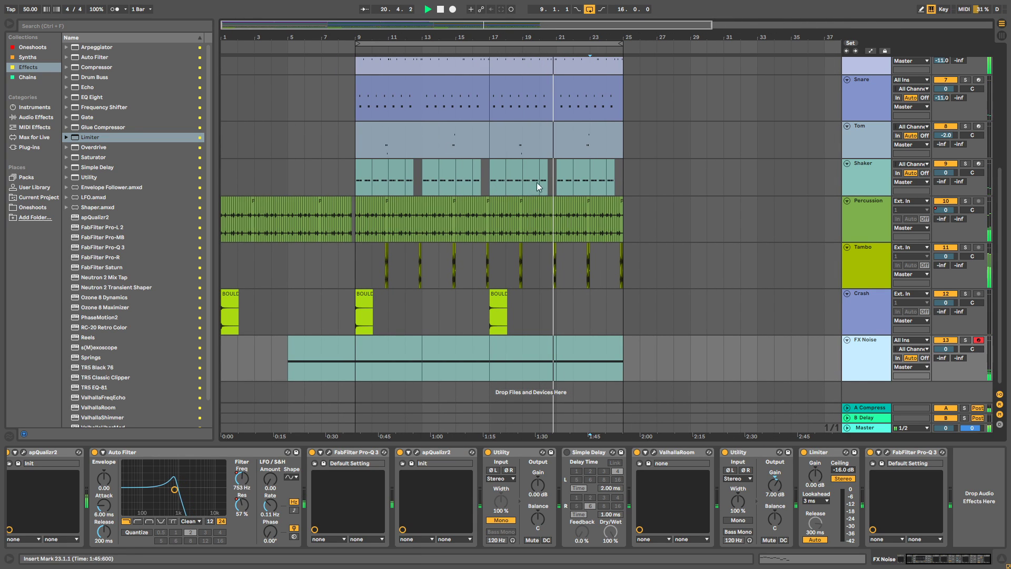
{"action": "mouse_move", "coordinate": [549, 34]}
{"action": "left_mouse_down"}
{"action": "mouse_move", "coordinate": [541, 111]}
{"action": "mouse_move", "coordinate": [541, 27]}
{"action": "left_mouse_up"}
Duplicate the Tambo track's eight-bar section so the copy fills bars 17 to 25.
{"action": "left_click_drag", "start_coordinate": [542, 252], "coordinate": [340, 271]}
{"action": "key", "text": "shift+Left"}
{"action": "key", "text": "ctrl+d"}
{"action": "left_click", "coordinate": [550, 265]}
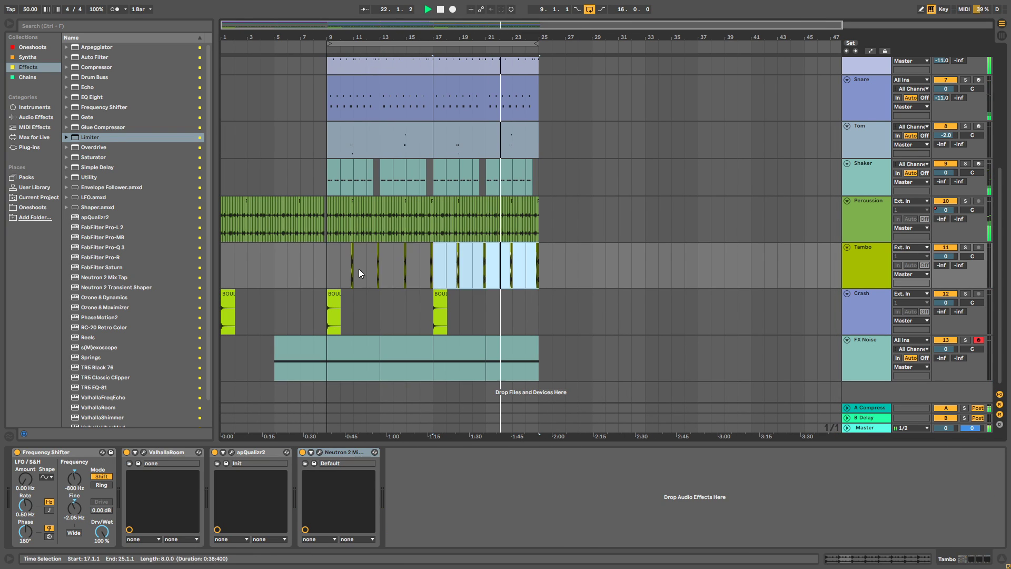
Inspect the Lead track's Analog Lab 4 synth and its Neverland preset.
{"action": "left_click_drag", "start_coordinate": [488, 36], "coordinate": [576, 145]}
{"action": "scroll", "coordinate": [666, 269], "scroll_direction": "down", "scroll_amount": 1}
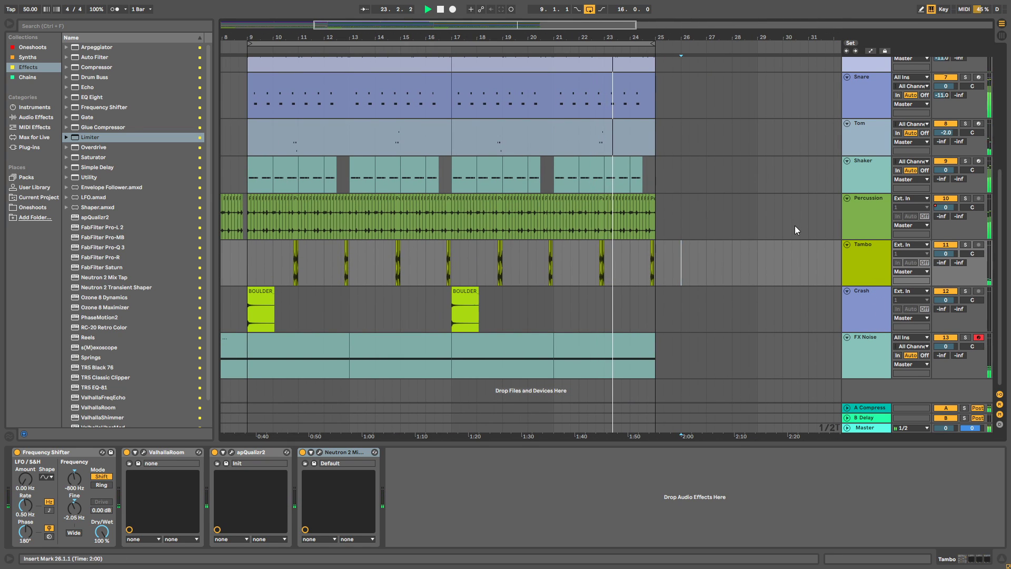
{"action": "scroll", "coordinate": [794, 222], "scroll_direction": "up", "scroll_amount": 5}
{"action": "left_click", "coordinate": [873, 161]}
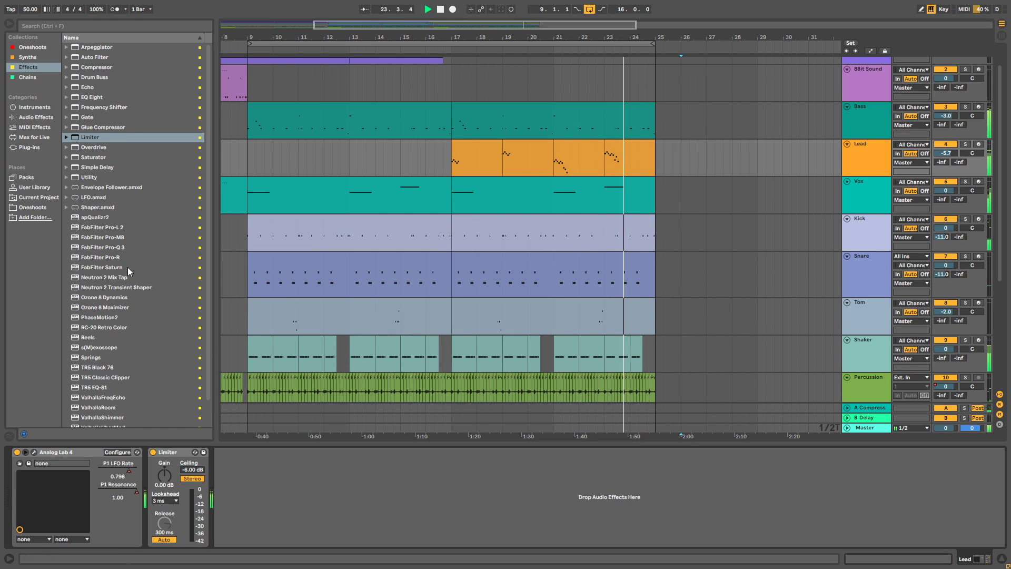
{"action": "scroll", "coordinate": [118, 374], "scroll_direction": "down", "scroll_amount": 3}
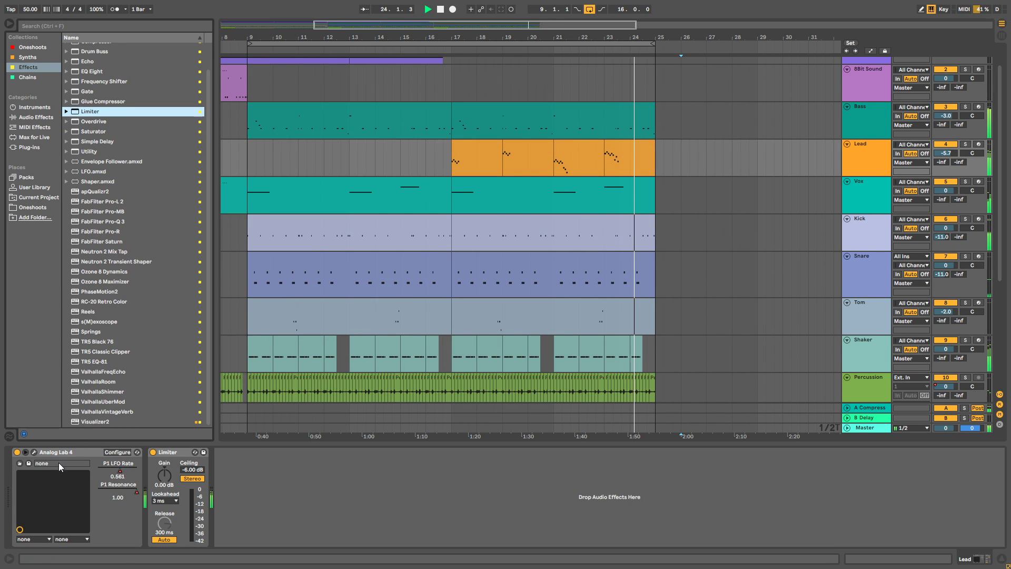
{"action": "left_click", "coordinate": [31, 456]}
{"action": "left_click", "coordinate": [35, 452]}
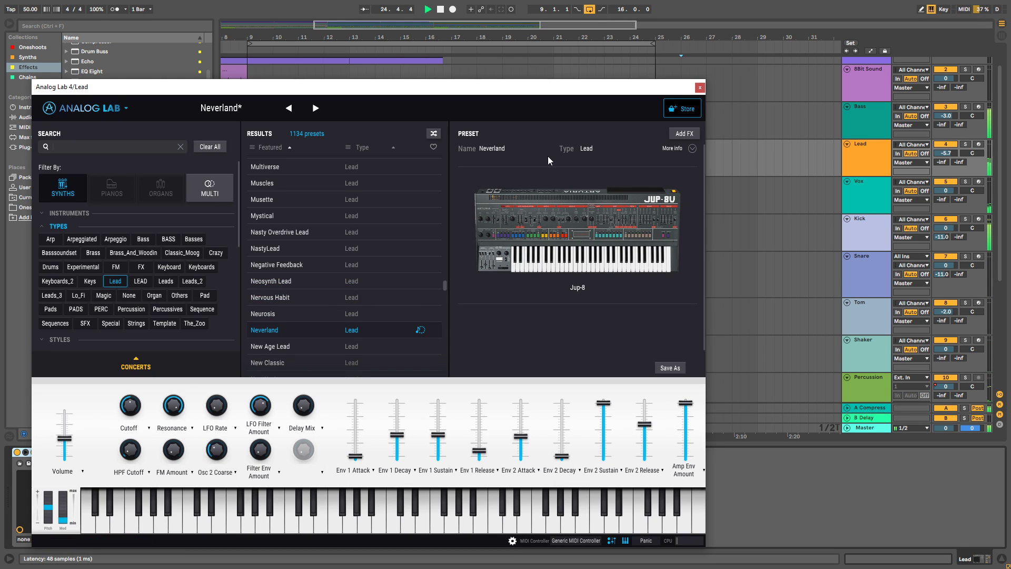
{"action": "left_click", "coordinate": [701, 87]}
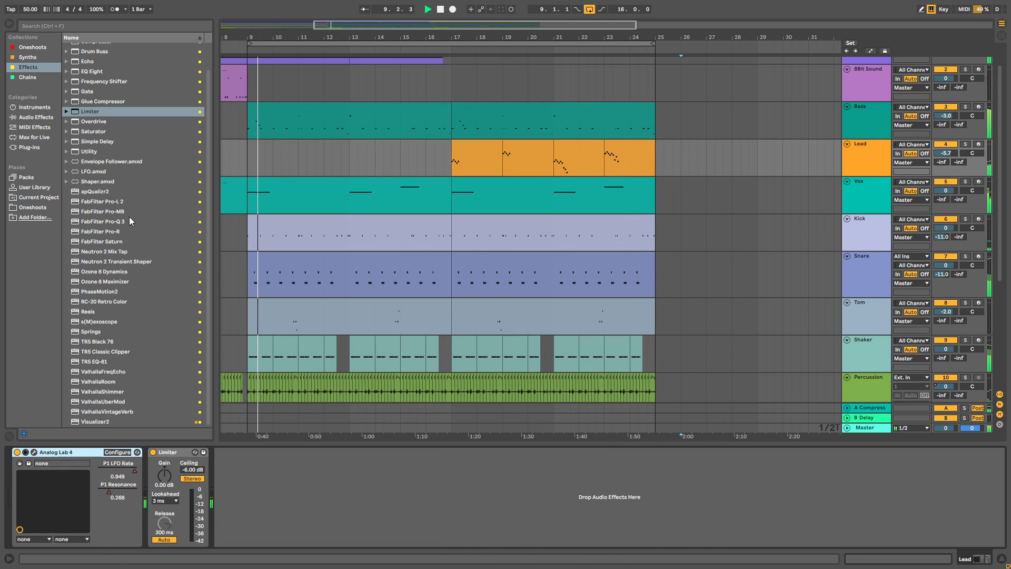
Try FabFilter Pro-R as a reverb after the Limiter on the Lead track.
{"action": "left_click_drag", "start_coordinate": [105, 231], "coordinate": [331, 529]}
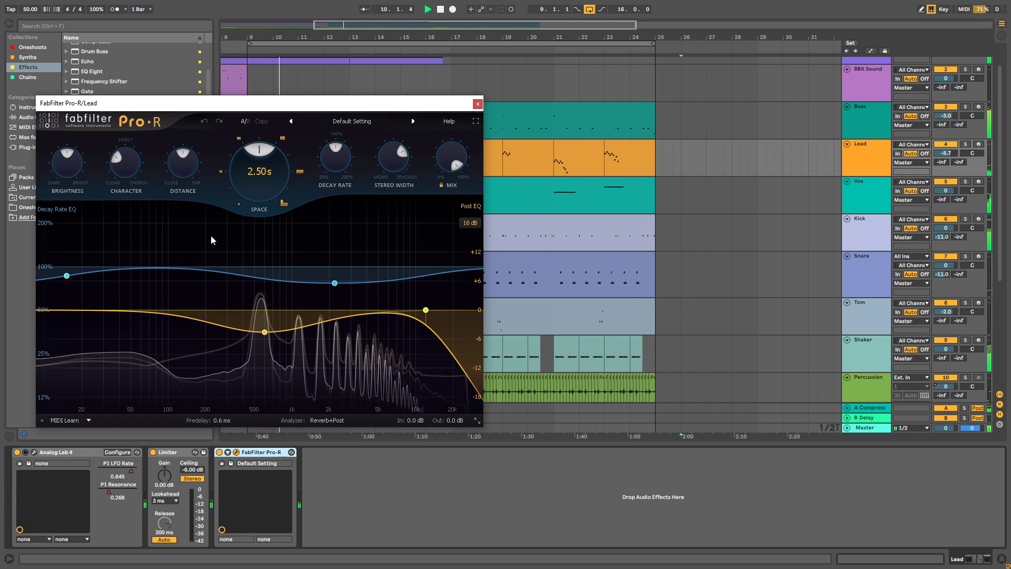
{"action": "left_click", "coordinate": [477, 104]}
Add ValhallaRoom at the end of the Lead track's device chain with its Mix at about 15 %.
{"action": "left_click_drag", "start_coordinate": [108, 384], "coordinate": [290, 494]}
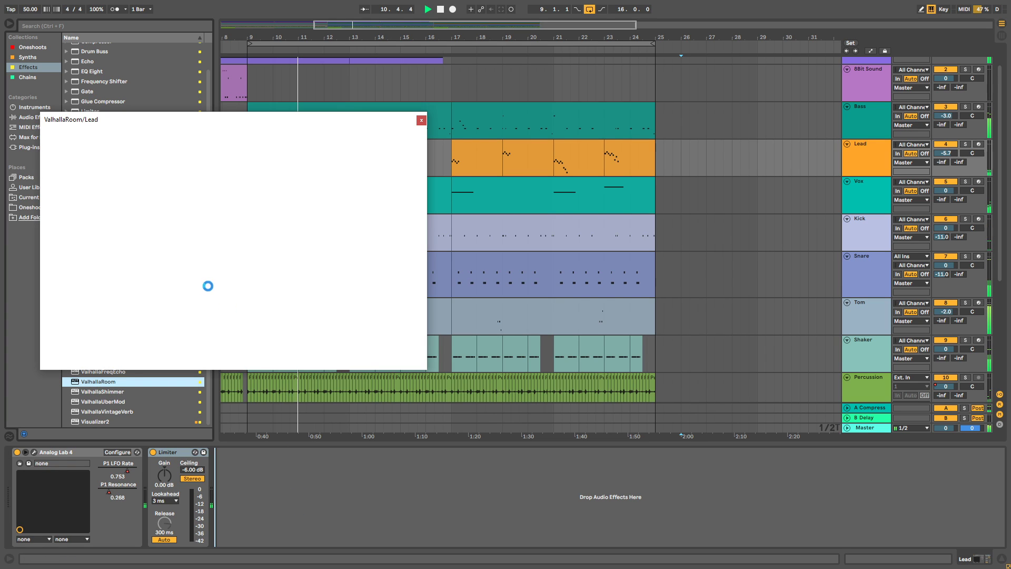
{"action": "left_click", "coordinate": [71, 284]}
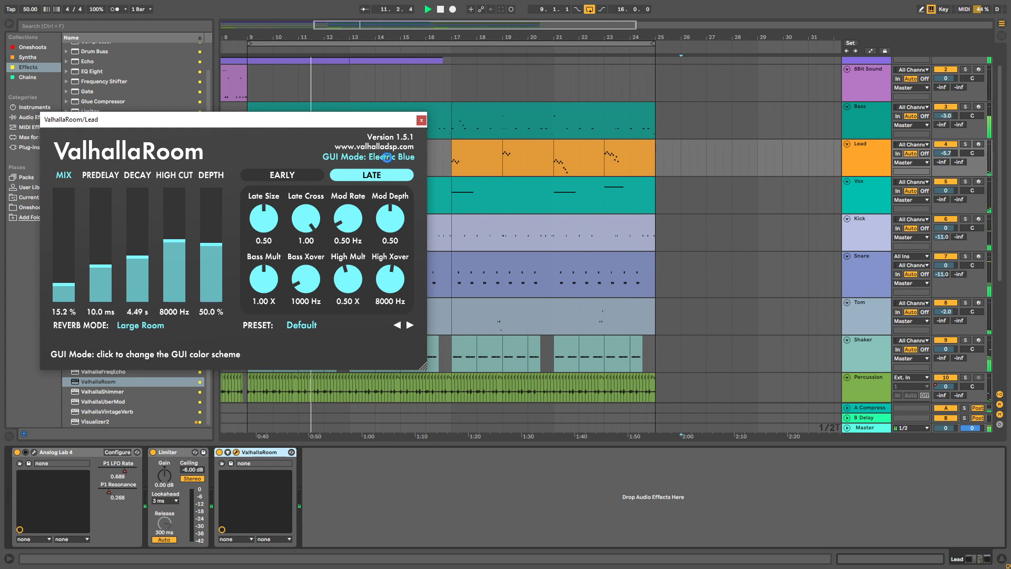
{"action": "left_click", "coordinate": [420, 120]}
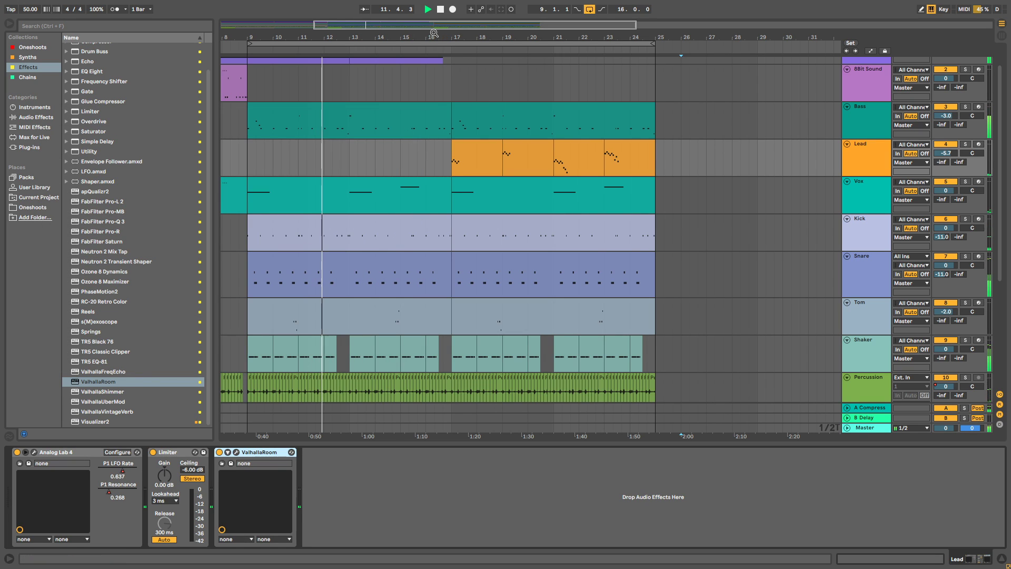
Set the Lead track's ValhallaRoom to 10.6 % Mix, 0.50 X Bass Mult and 100 Hz Bass Xover, and adjust its Late Size.
{"action": "left_click", "coordinate": [237, 452]}
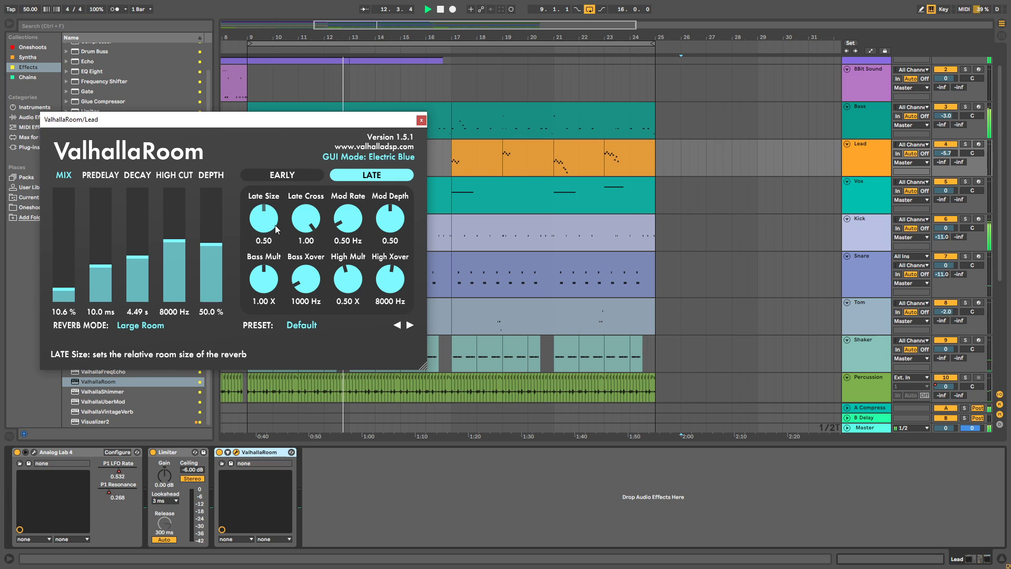
{"action": "left_click_drag", "start_coordinate": [306, 279], "coordinate": [264, 319]}
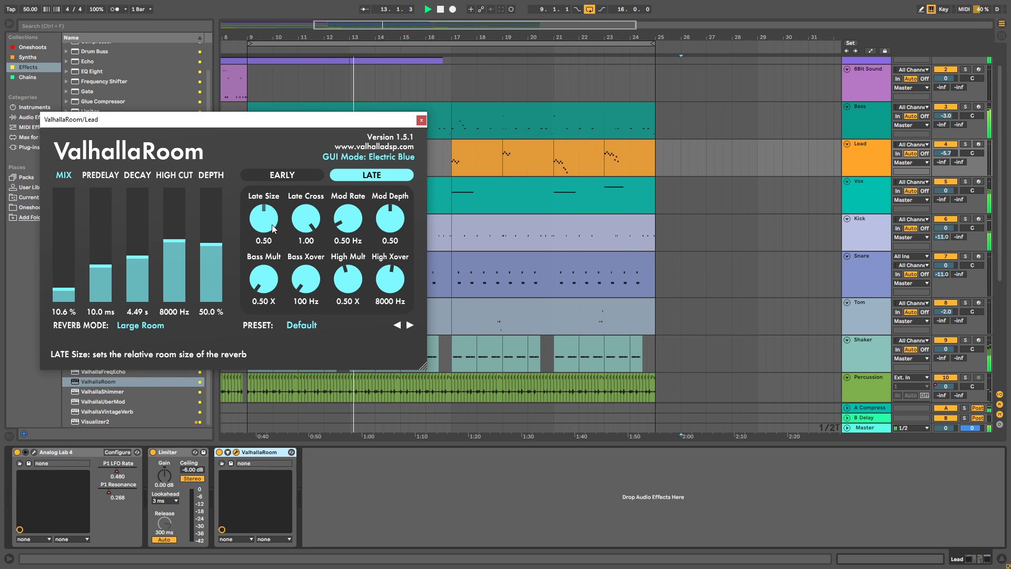
{"action": "left_click_drag", "start_coordinate": [267, 216], "coordinate": [267, 222]}
{"action": "left_click_drag", "start_coordinate": [207, 256], "coordinate": [173, 198]}
{"action": "left_click", "coordinate": [421, 120]}
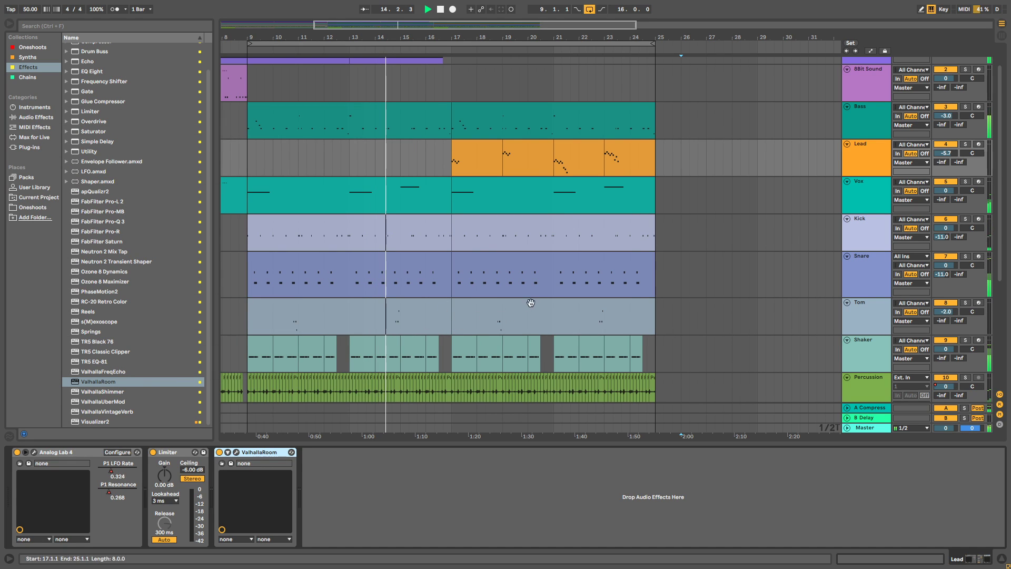
Set the gain of the Utility after ValhallaRoom on the FX Noise track to 3 dB and delete the track's Limiter.
{"action": "left_click_drag", "start_coordinate": [447, 38], "coordinate": [496, 68]}
{"action": "scroll", "coordinate": [572, 215], "scroll_direction": "down", "scroll_amount": 3}
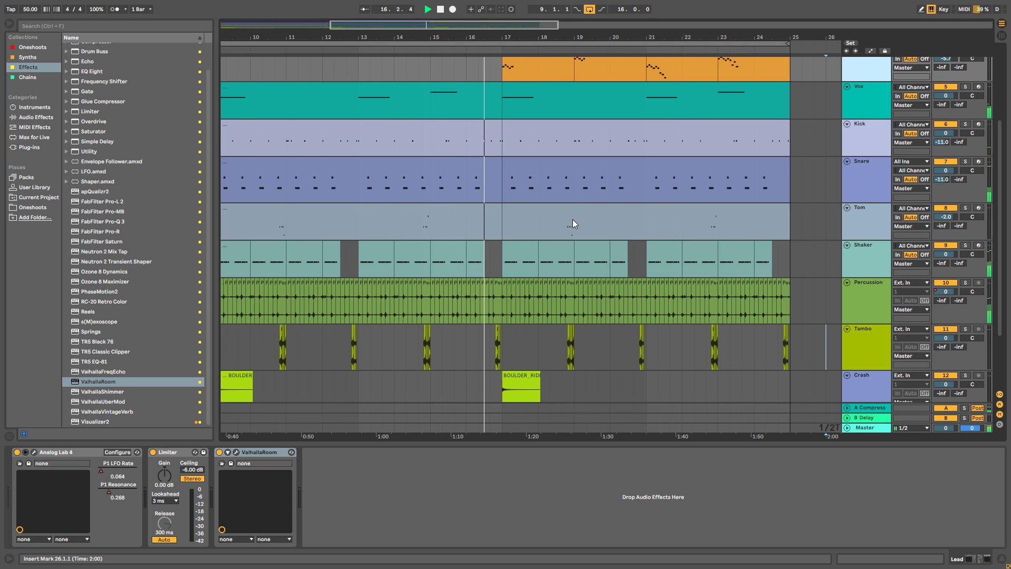
{"action": "scroll", "coordinate": [559, 202], "scroll_direction": "down", "scroll_amount": 3}
{"action": "scroll", "coordinate": [559, 203], "scroll_direction": "down", "scroll_amount": 2}
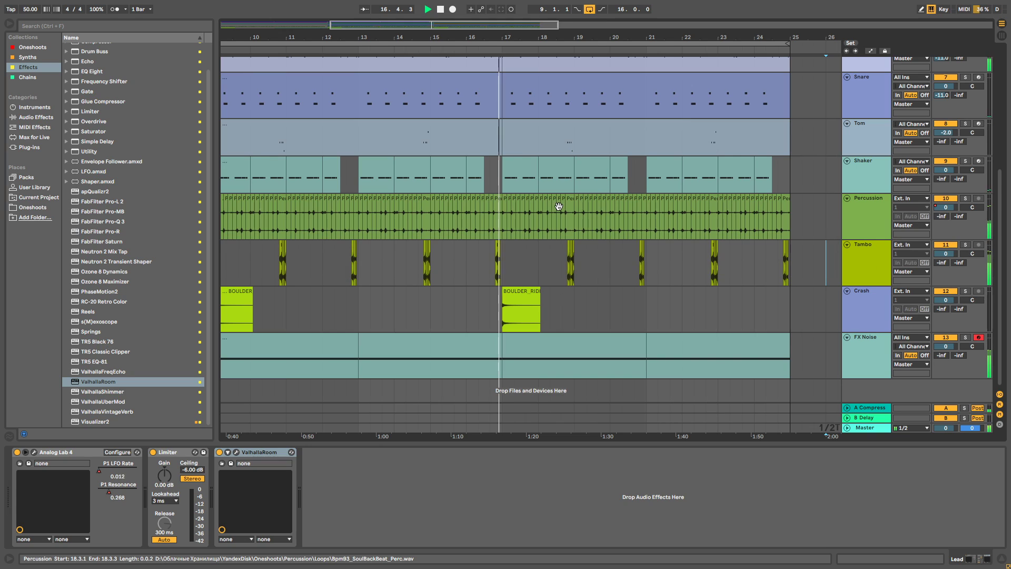
{"action": "scroll", "coordinate": [558, 221], "scroll_direction": "down", "scroll_amount": 3}
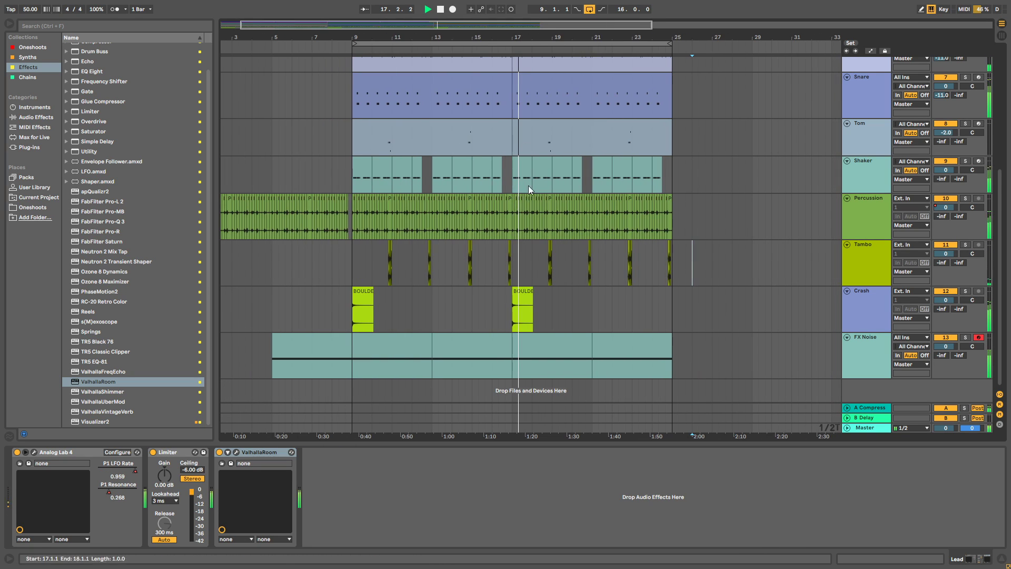
{"action": "left_click", "coordinate": [865, 355]}
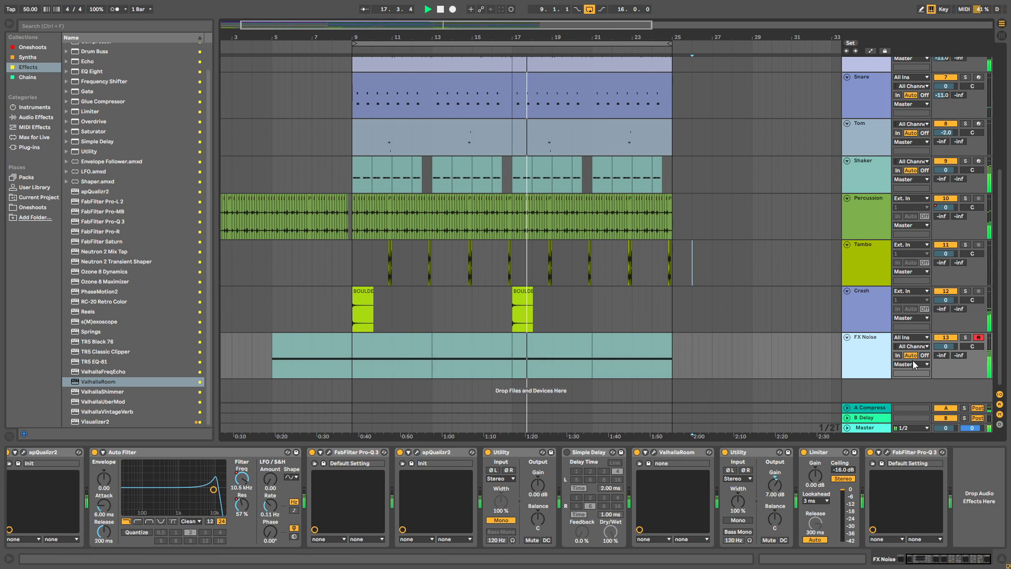
{"action": "left_click_drag", "start_coordinate": [774, 481], "coordinate": [774, 500]}
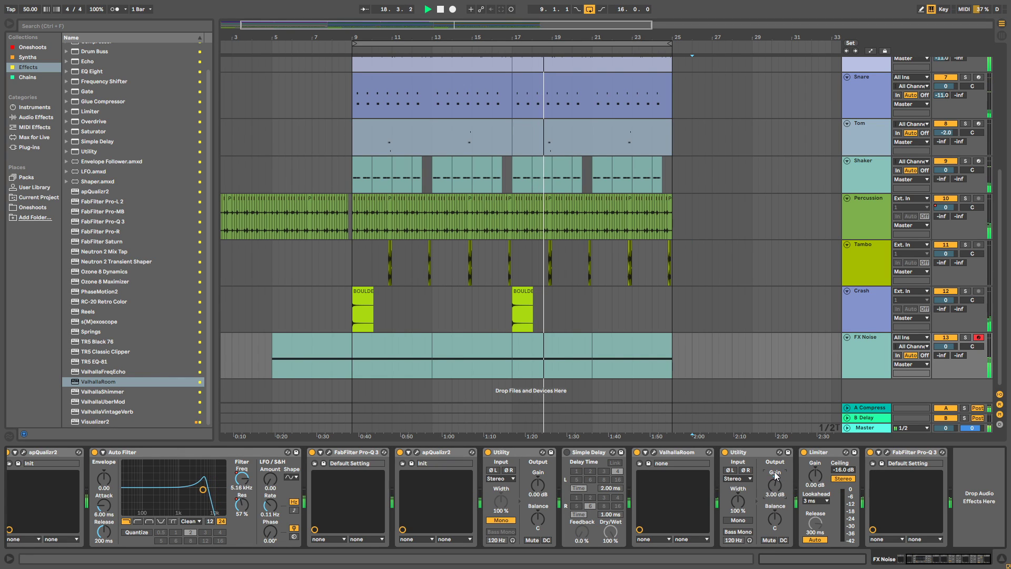
{"action": "left_click", "coordinate": [822, 453]}
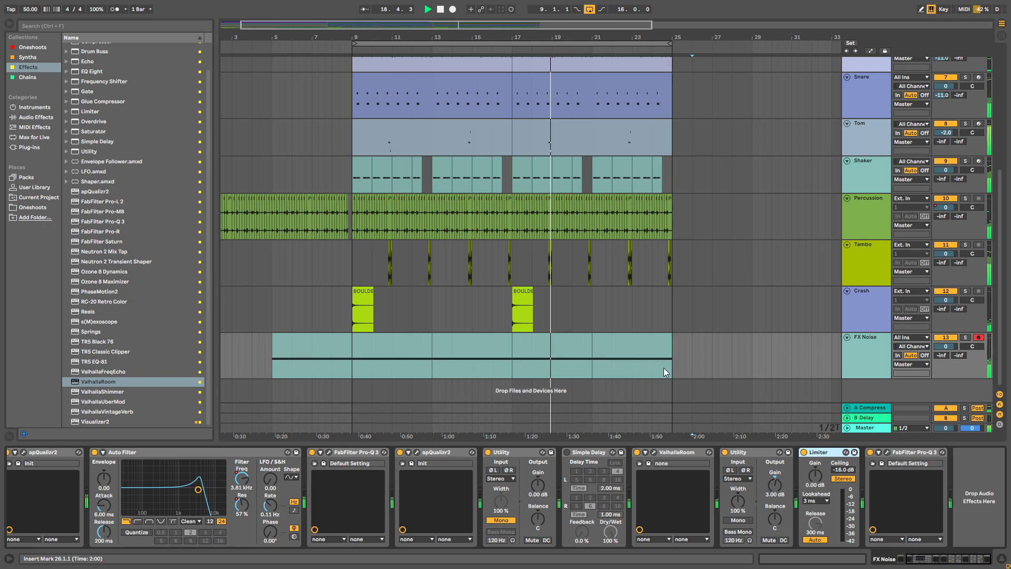
{"action": "key", "text": "Delete"}
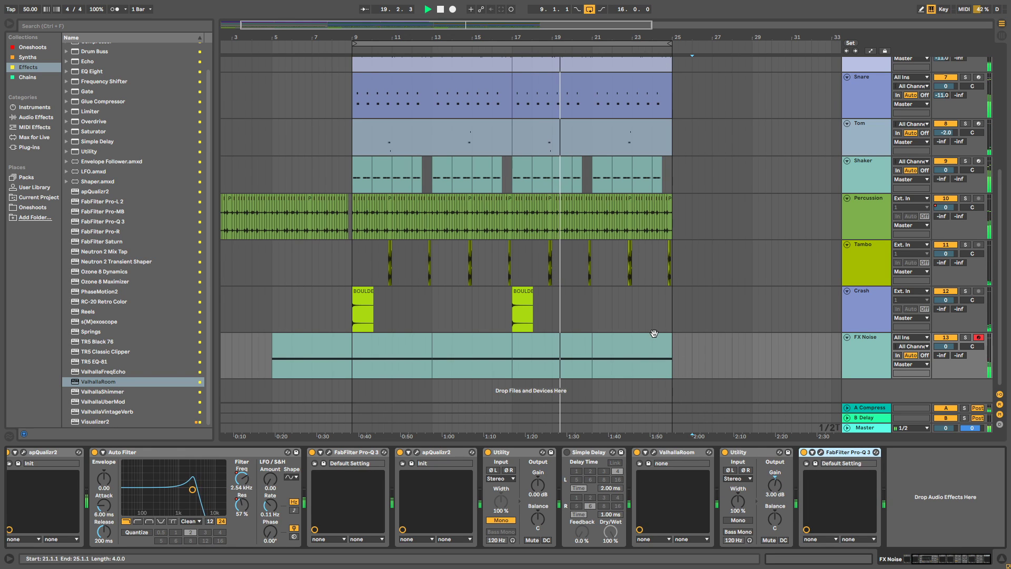
Stop playback, solo the Tambo track and place the playback start at bar 9.
{"action": "left_click", "coordinate": [558, 323]}
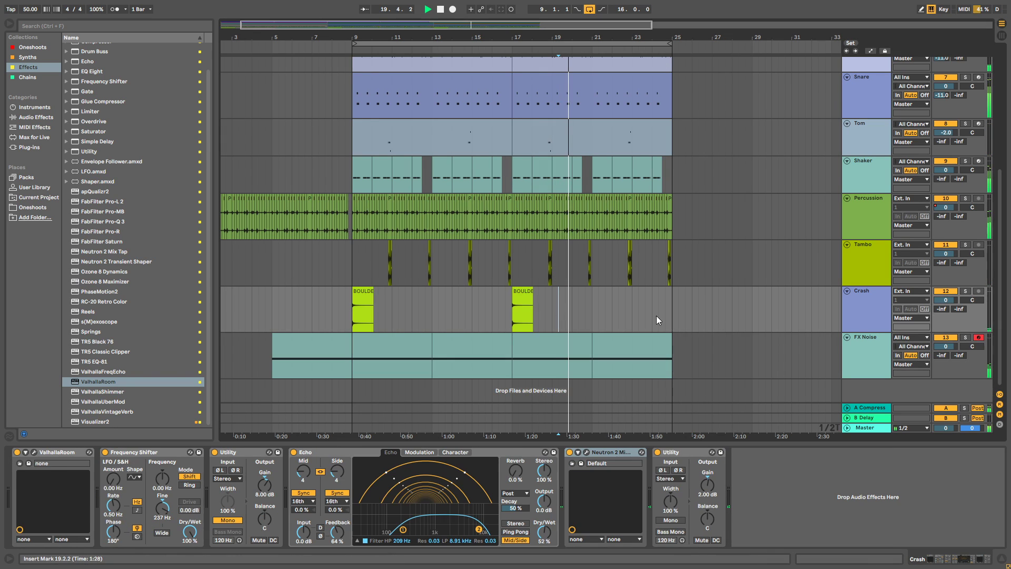
{"action": "scroll", "coordinate": [605, 296], "scroll_direction": "up", "scroll_amount": 8}
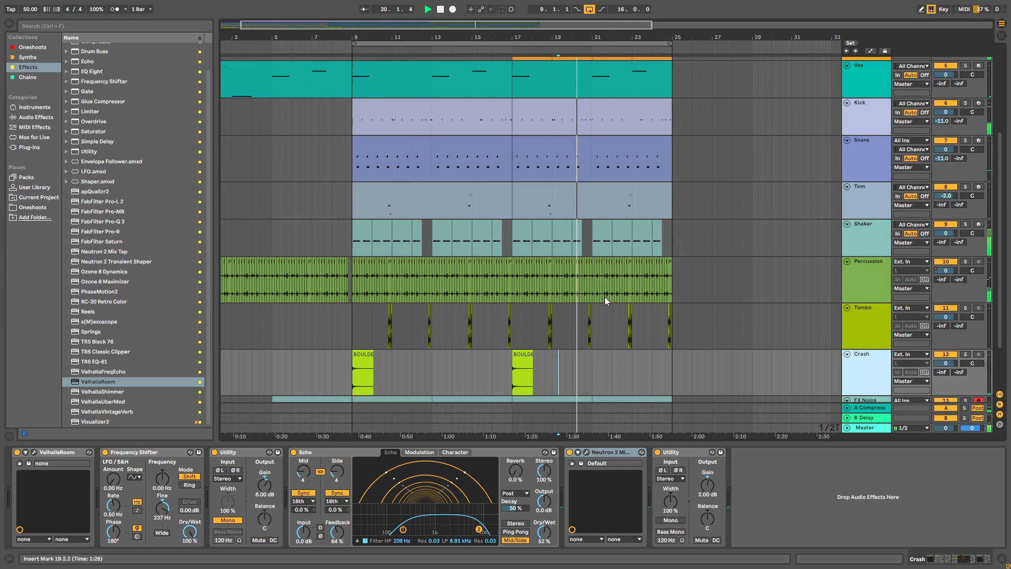
{"action": "scroll", "coordinate": [551, 222], "scroll_direction": "down", "scroll_amount": 8}
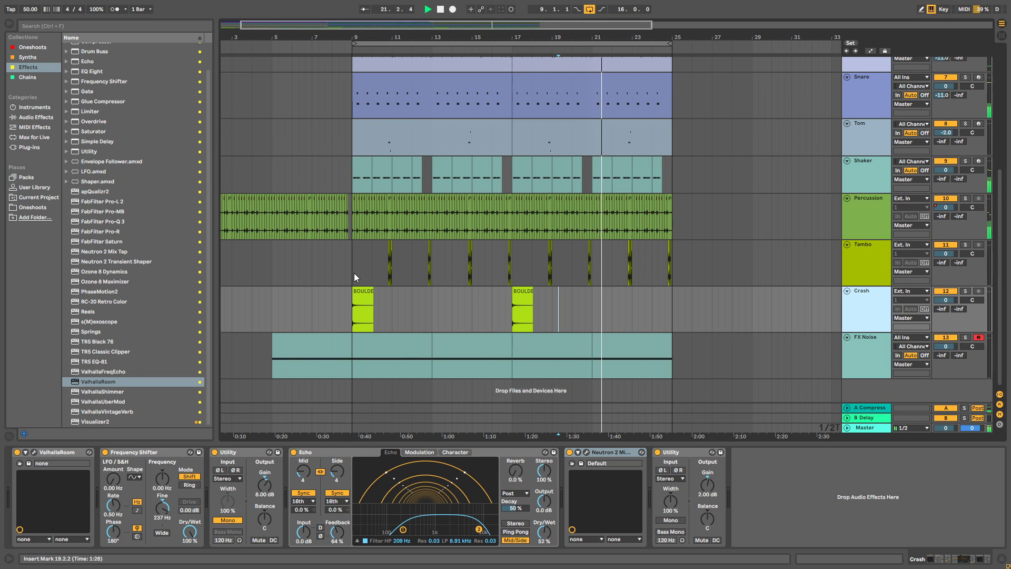
{"action": "key", "text": "space"}
{"action": "left_click", "coordinate": [359, 273]}
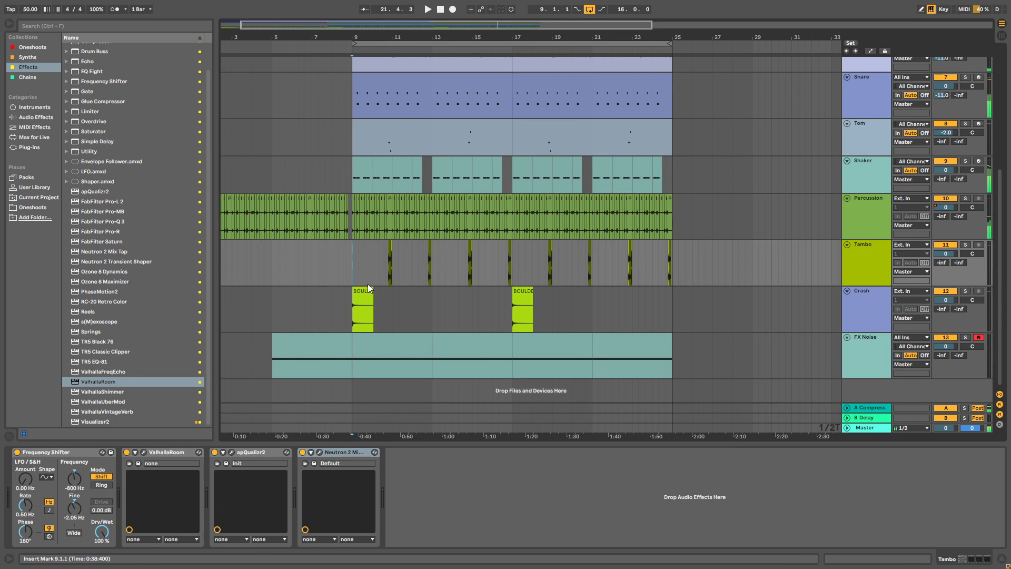
{"action": "left_click", "coordinate": [965, 245]}
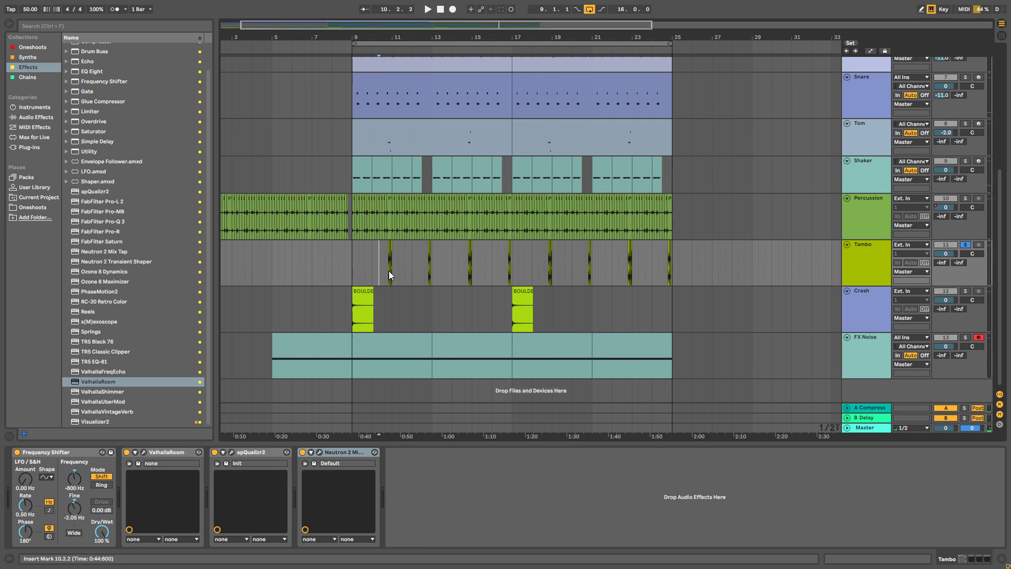
{"action": "left_click", "coordinate": [346, 276]}
Audition the Crash track soloed while setting its Echo to Ping Pong with 54 % Stereo and about 49 % Dry/Wet, ending with the solo off.
{"action": "left_click", "coordinate": [869, 324]}
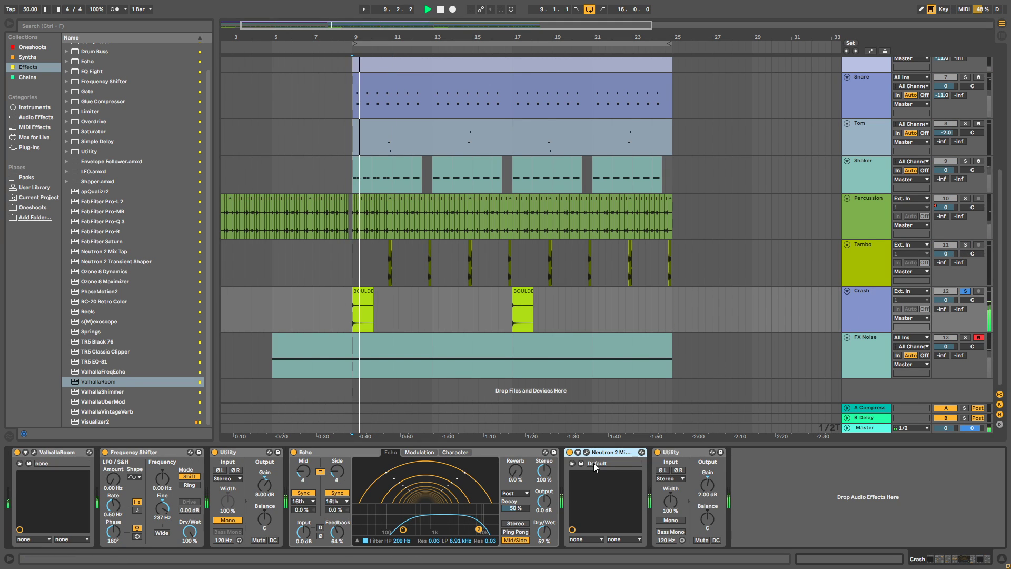
{"action": "left_click", "coordinate": [515, 531]}
{"action": "key", "text": "space"}
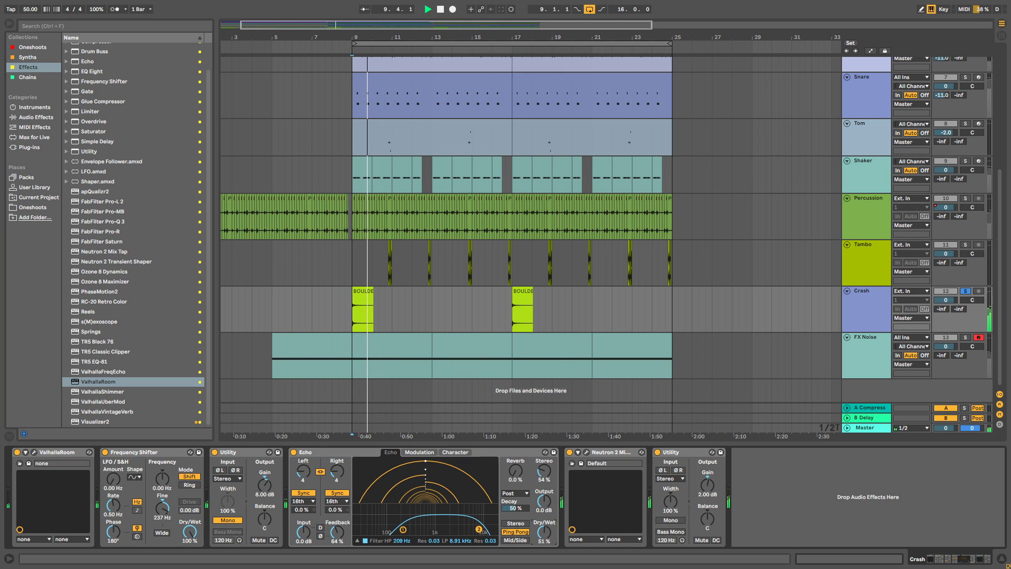
{"action": "left_click", "coordinate": [965, 291]}
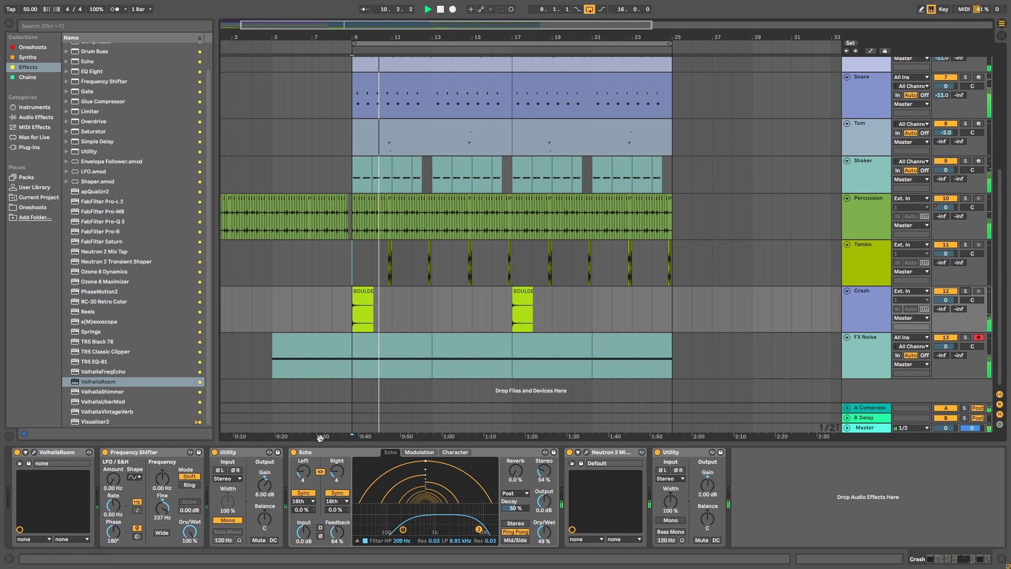
On the Crash track, raise the gain of the Utility before Echo to 10 dB and delete Neutron 2 Mix Tap.
{"action": "left_click_drag", "start_coordinate": [264, 485], "coordinate": [264, 476]}
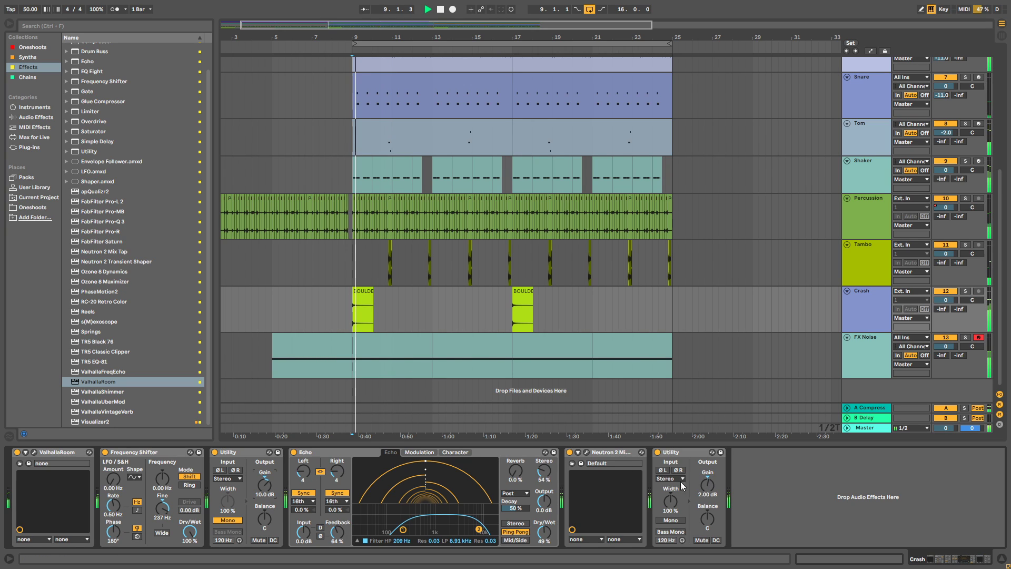
{"action": "left_click", "coordinate": [586, 451]}
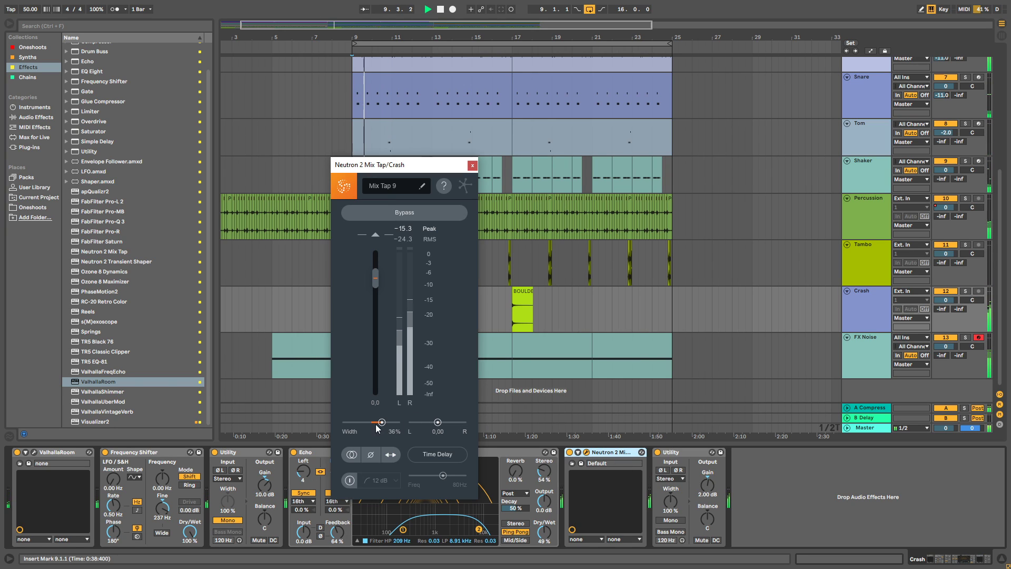
{"action": "left_click", "coordinate": [472, 164]}
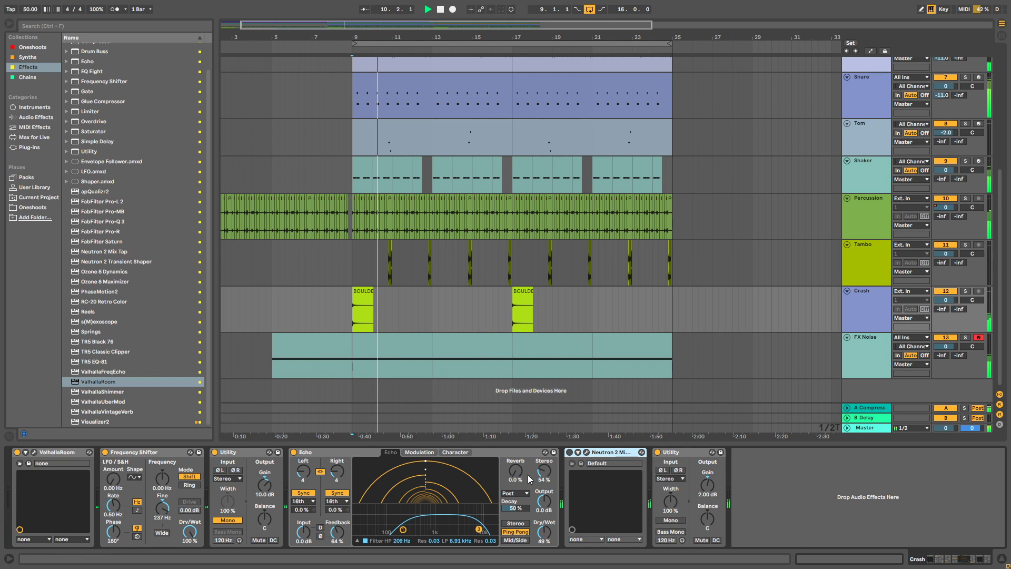
{"action": "key", "text": "Delete"}
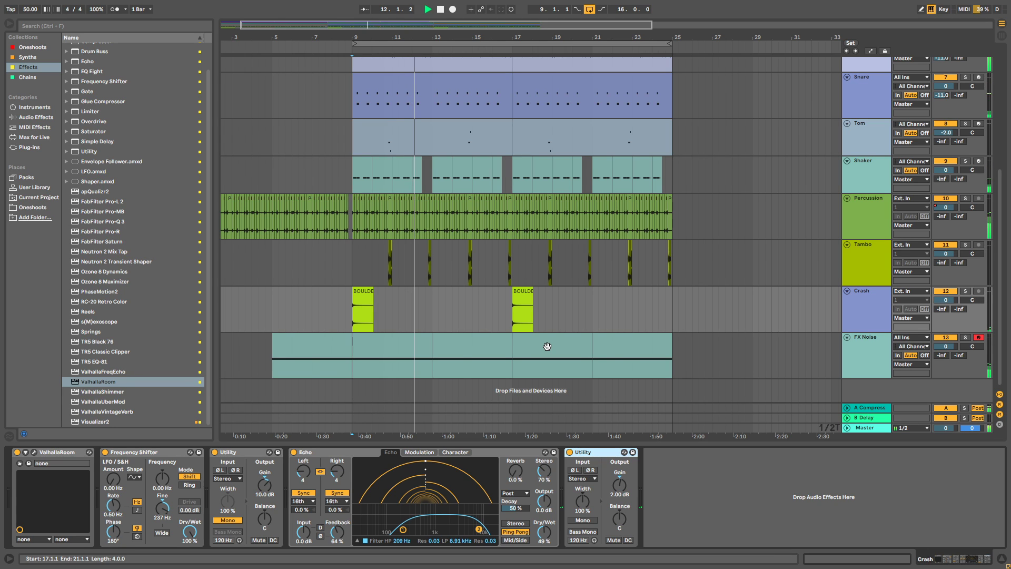
In the Squeeze Pad track's apQualizr2, set the Peak EQ band to 3378 Hz, 2.66 dB and 3.29 Oct, and add a 161 Hz Highpass.
{"action": "scroll", "coordinate": [547, 346], "scroll_direction": "up", "scroll_amount": 8}
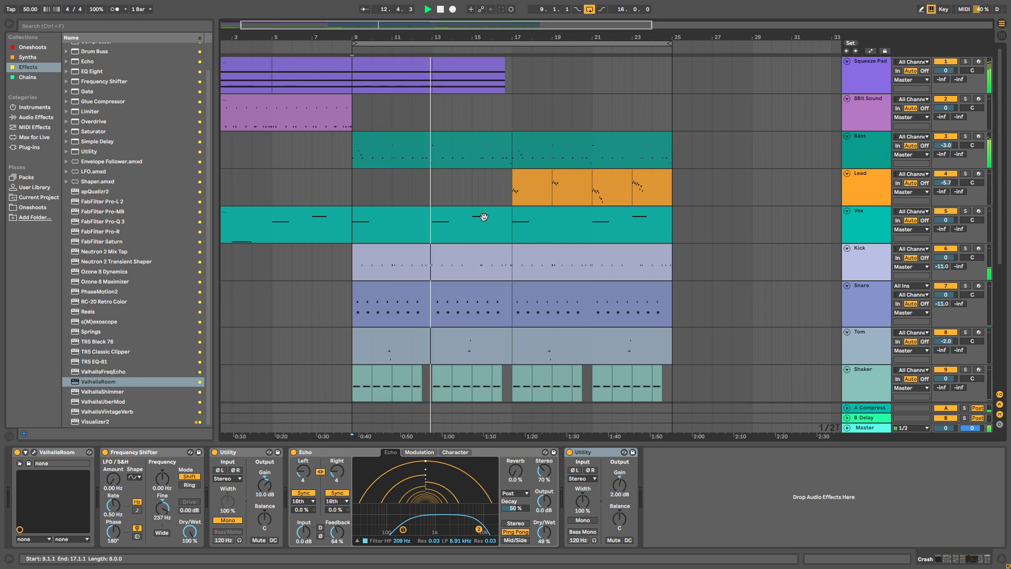
{"action": "left_click", "coordinate": [844, 72]}
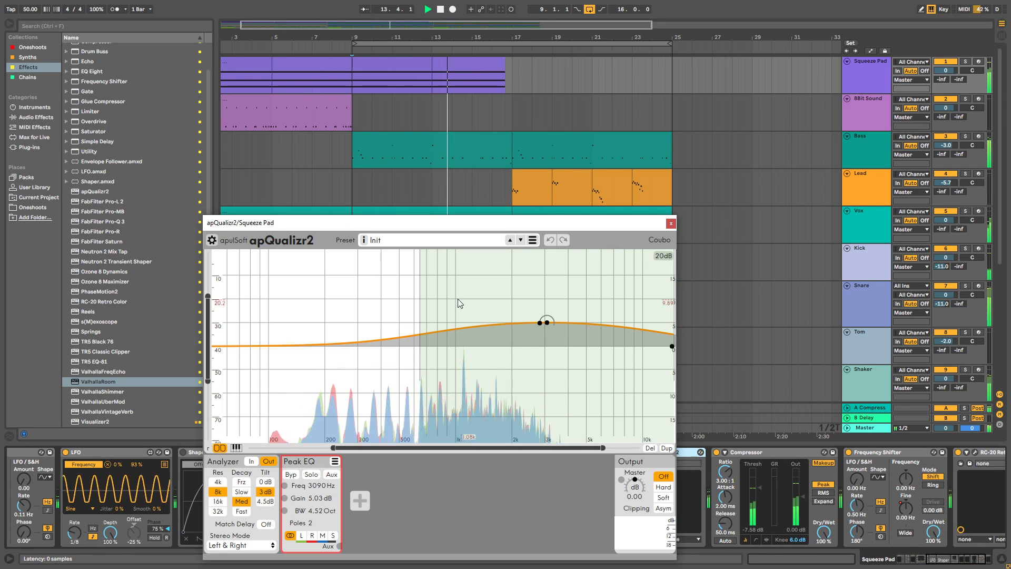
{"action": "mouse_move", "coordinate": [547, 322]}
{"action": "left_mouse_down"}
{"action": "mouse_move", "coordinate": [560, 327]}
{"action": "mouse_move", "coordinate": [556, 342]}
{"action": "mouse_move", "coordinate": [554, 334]}
{"action": "left_mouse_up"}
{"action": "scroll", "coordinate": [559, 327], "scroll_direction": "down", "scroll_amount": 4}
{"action": "double_click", "coordinate": [322, 349]}
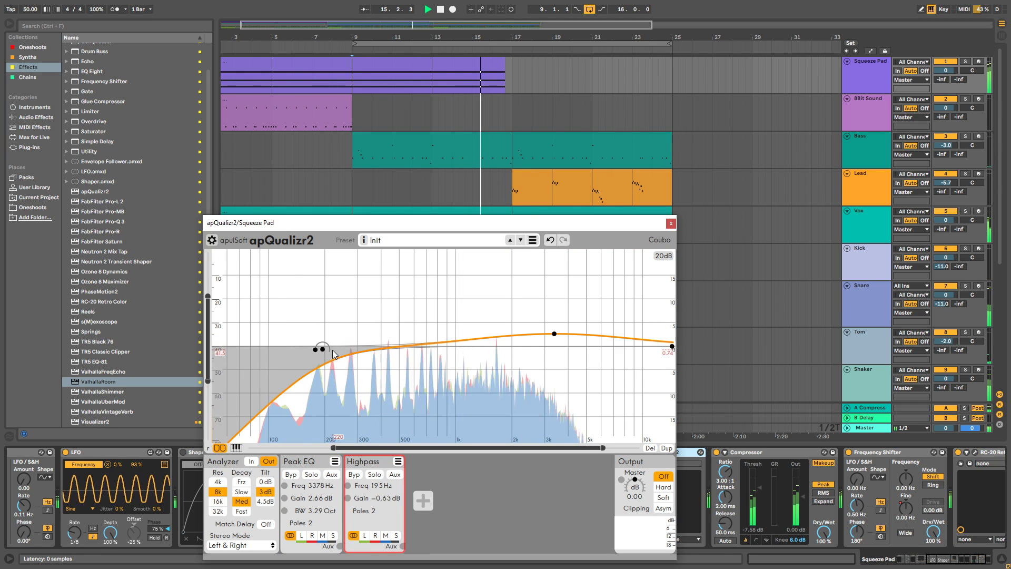
{"action": "left_click_drag", "start_coordinate": [320, 349], "coordinate": [305, 348]}
{"action": "left_click_drag", "start_coordinate": [340, 447], "coordinate": [255, 447]}
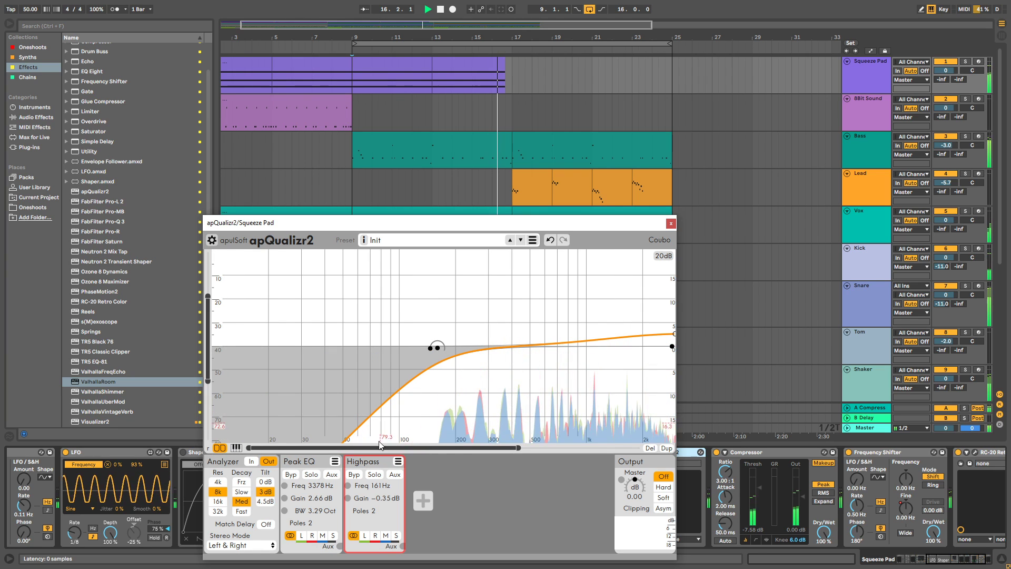
{"action": "left_click", "coordinate": [670, 223]}
Shorten the end of the last Squeeze Pad clip to 16.3.1.
{"action": "left_click_drag", "start_coordinate": [511, 36], "coordinate": [457, 32]}
{"action": "left_click_drag", "start_coordinate": [869, 443], "coordinate": [869, 565]}
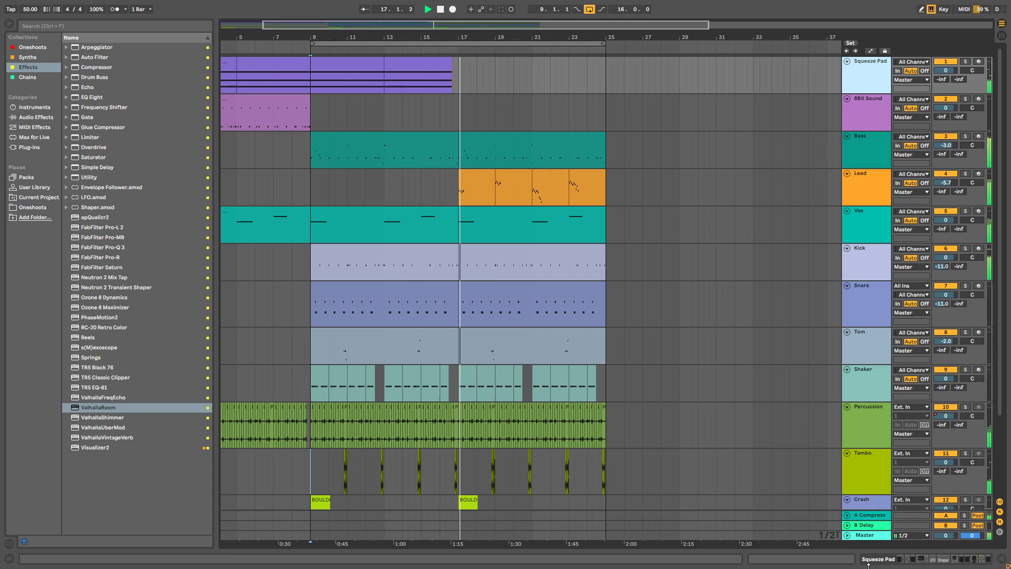
{"action": "scroll", "coordinate": [460, 93], "scroll_direction": "up", "scroll_amount": 5}
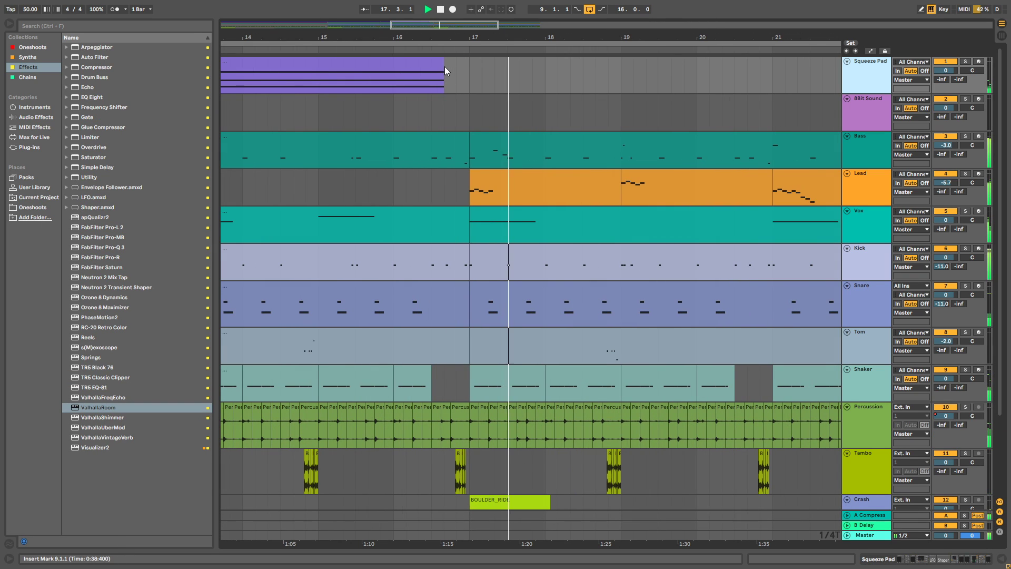
{"action": "left_click_drag", "start_coordinate": [444, 67], "coordinate": [431, 68]}
{"action": "key", "text": "shift+Tab"}
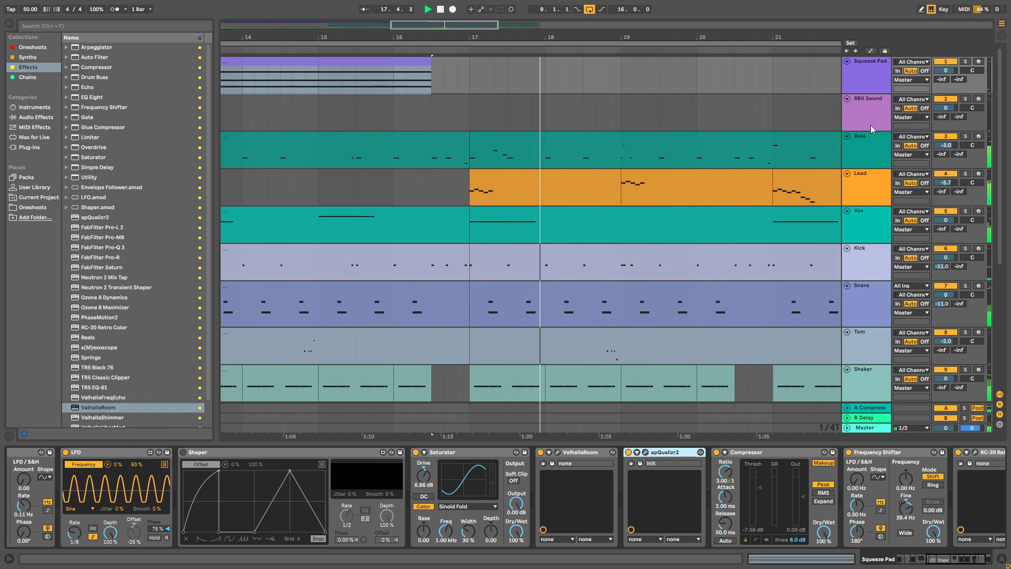
Inspect the Frequency Shifter Fine automation on the Squeeze Pad track and hide the automation lanes again.
{"action": "key", "text": "a"}
{"action": "left_click", "coordinate": [872, 71]}
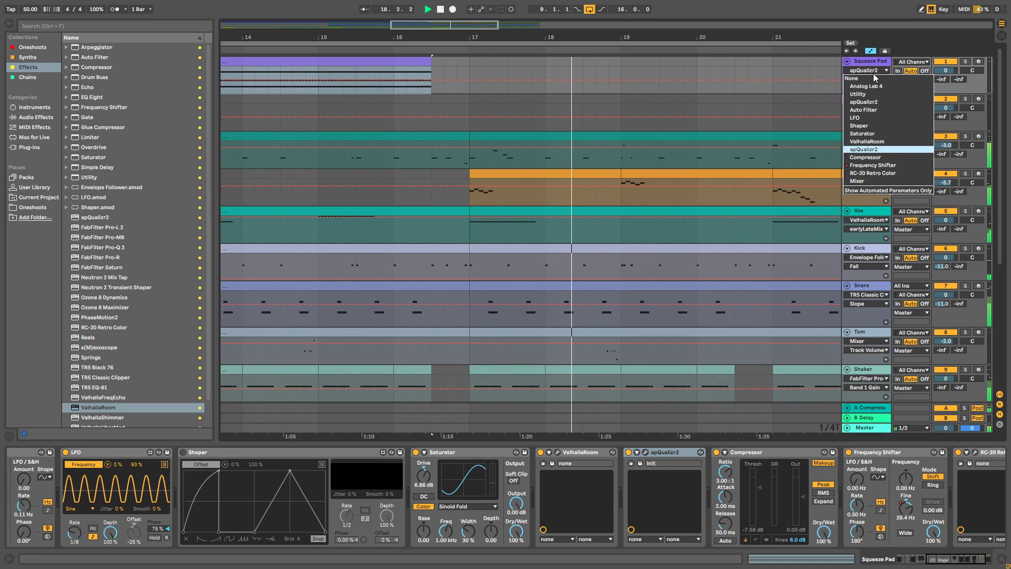
{"action": "left_click", "coordinate": [872, 165]}
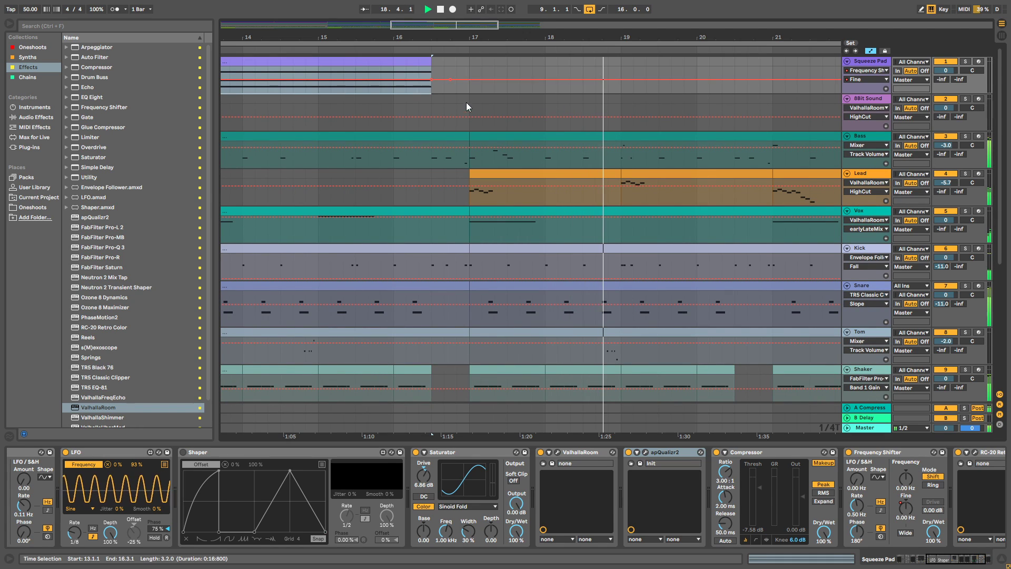
{"action": "left_click", "coordinate": [869, 50]}
Look over the whole arrangement from Squeeze Pad to FX Noise and view the Synths collection.
{"action": "left_click_drag", "start_coordinate": [737, 37], "coordinate": [495, 11]}
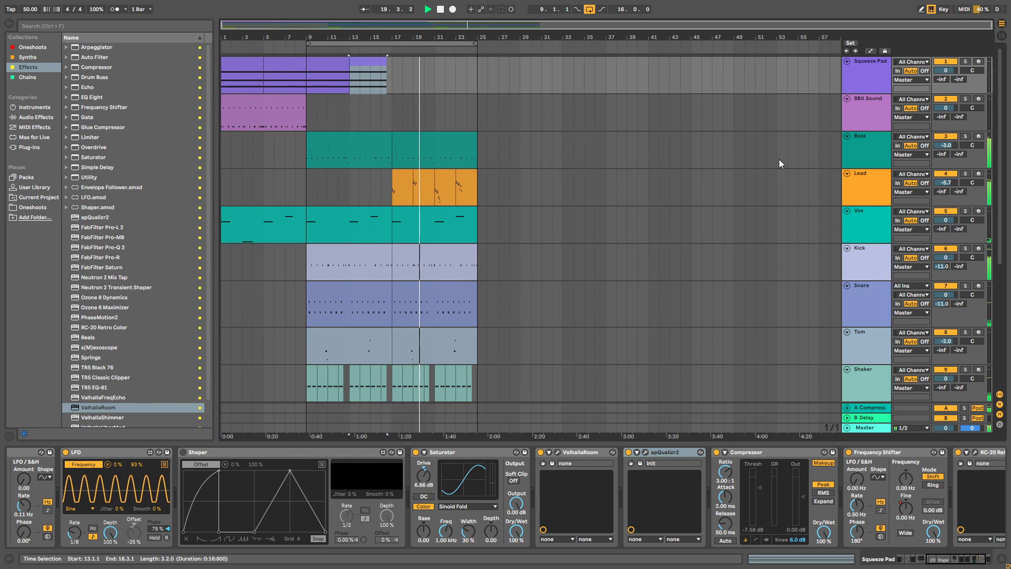
{"action": "scroll", "coordinate": [542, 333], "scroll_direction": "down", "scroll_amount": 5}
{"action": "scroll", "coordinate": [523, 337], "scroll_direction": "down", "scroll_amount": 1}
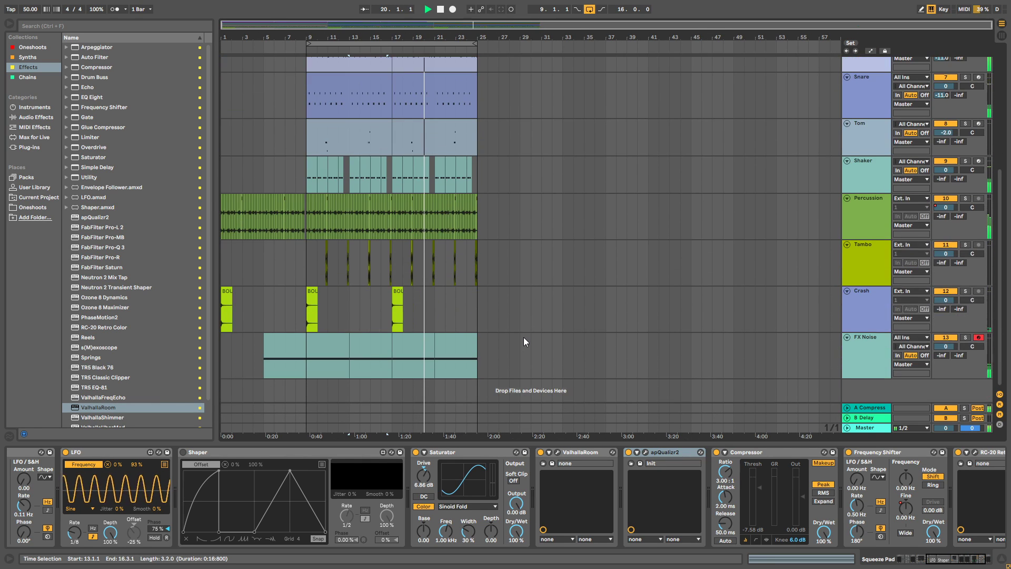
{"action": "left_click_drag", "start_coordinate": [558, 444], "coordinate": [546, 481]}
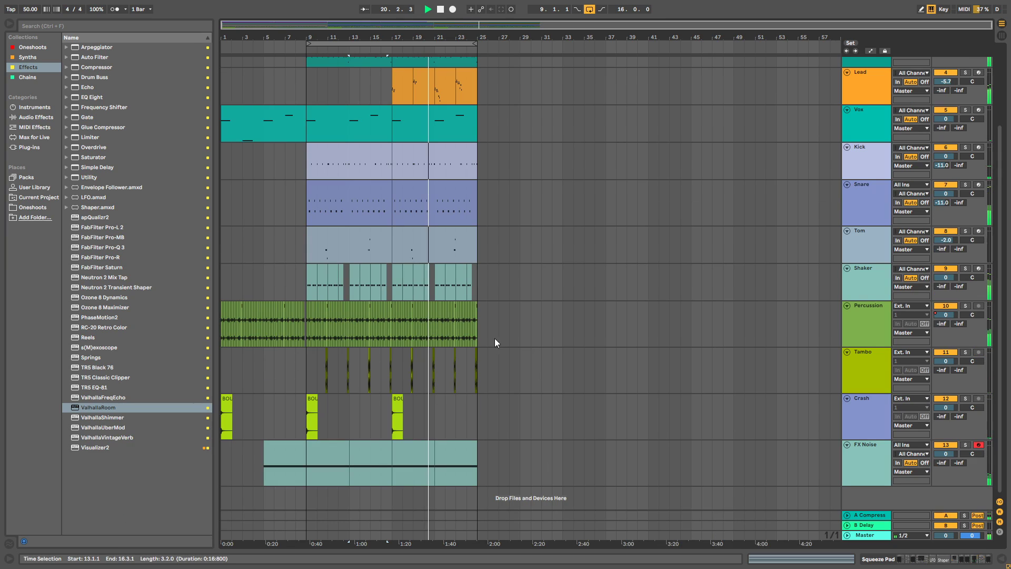
{"action": "left_click", "coordinate": [28, 57]}
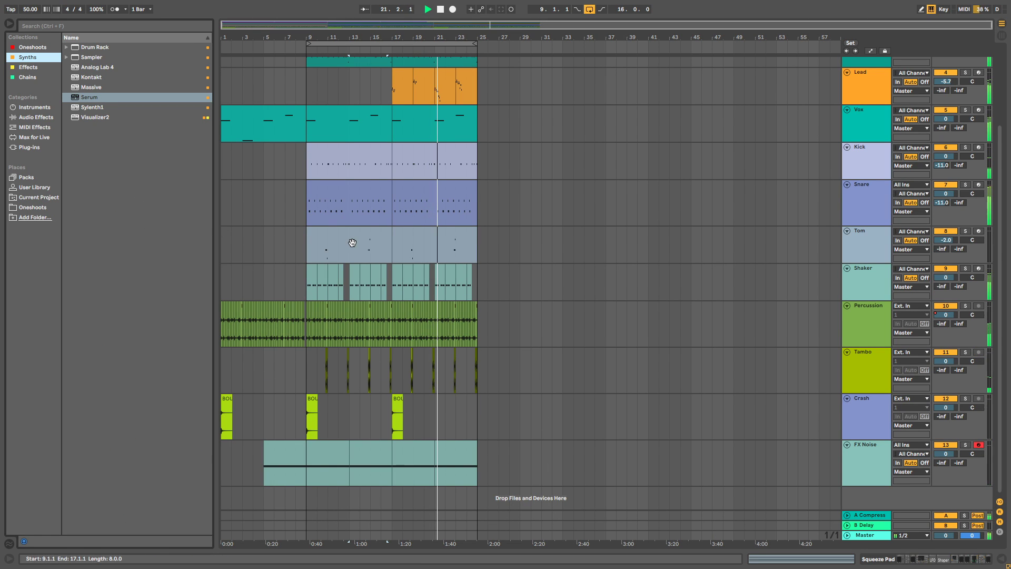
{"action": "left_click_drag", "start_coordinate": [434, 37], "coordinate": [506, 97]}
{"action": "scroll", "coordinate": [524, 206], "scroll_direction": "up", "scroll_amount": 3}
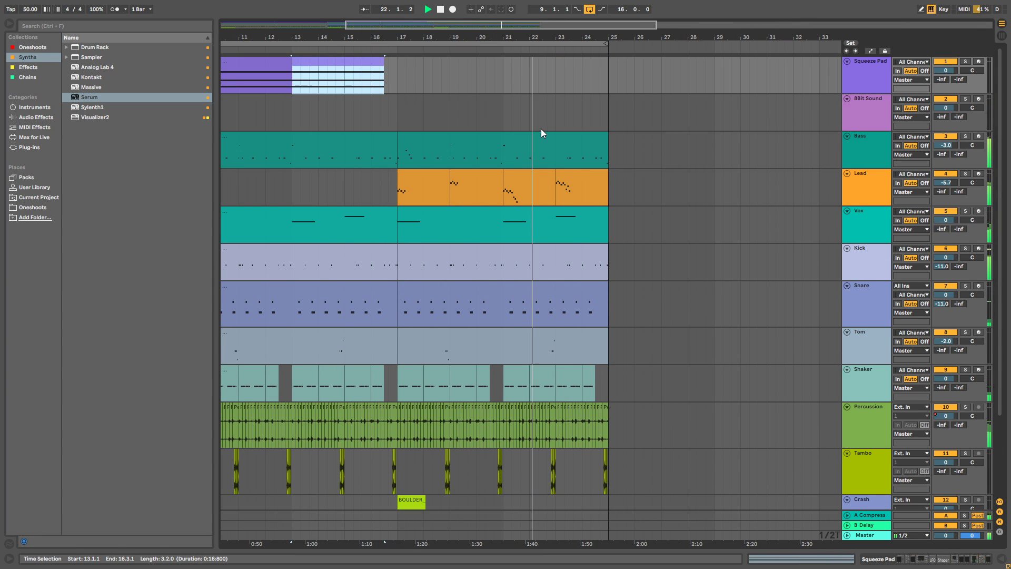
{"action": "scroll", "coordinate": [542, 127], "scroll_direction": "up", "scroll_amount": 2}
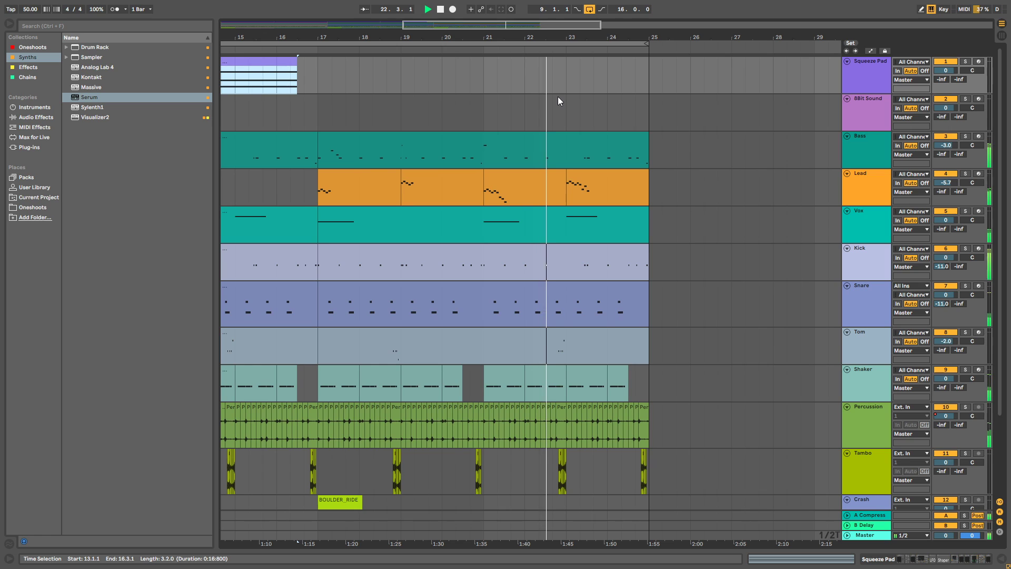
{"action": "scroll", "coordinate": [542, 92], "scroll_direction": "down", "scroll_amount": 3}
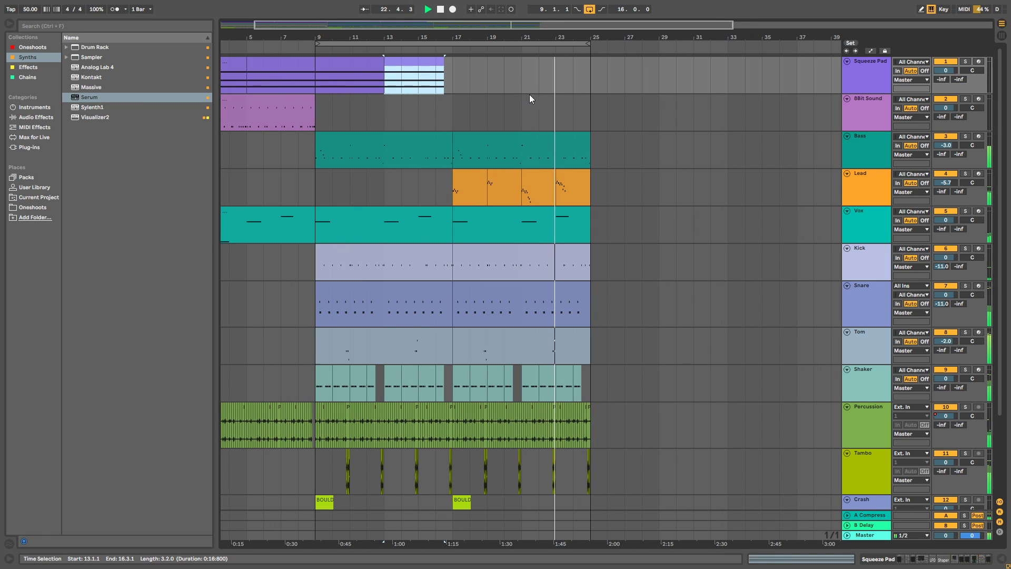
{"action": "key", "text": "ctrl+z"}
Reduce the height of the FX Noise track slightly.
{"action": "scroll", "coordinate": [544, 119], "scroll_direction": "down", "scroll_amount": 2}
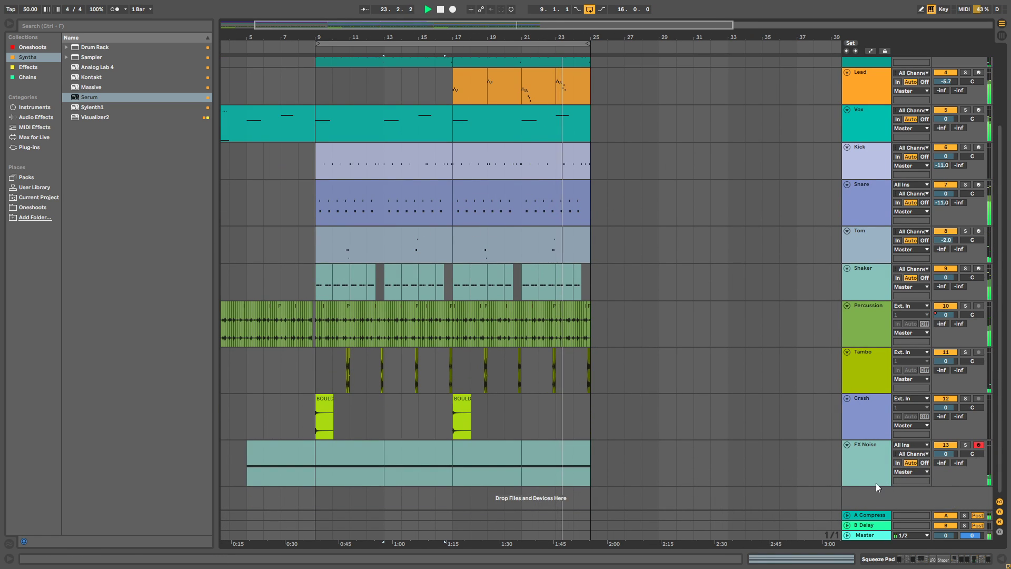
{"action": "left_click_drag", "start_coordinate": [877, 485], "coordinate": [876, 476]}
Reset the Vox track's apQualizr2 before ValhallaRoom to a flat curve without filter bands.
{"action": "scroll", "coordinate": [725, 257], "scroll_direction": "up", "scroll_amount": 2}
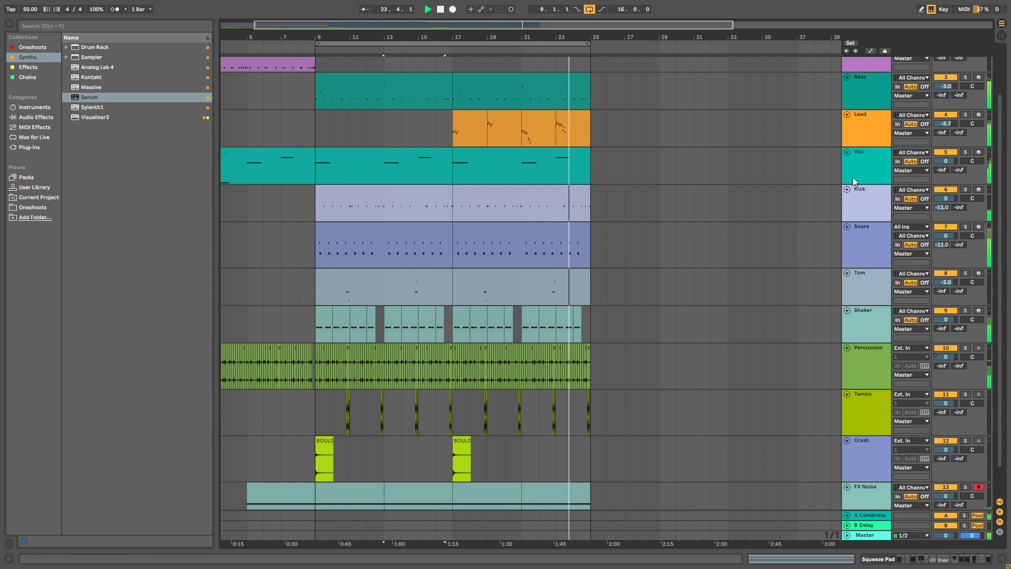
{"action": "double_click", "coordinate": [857, 169]}
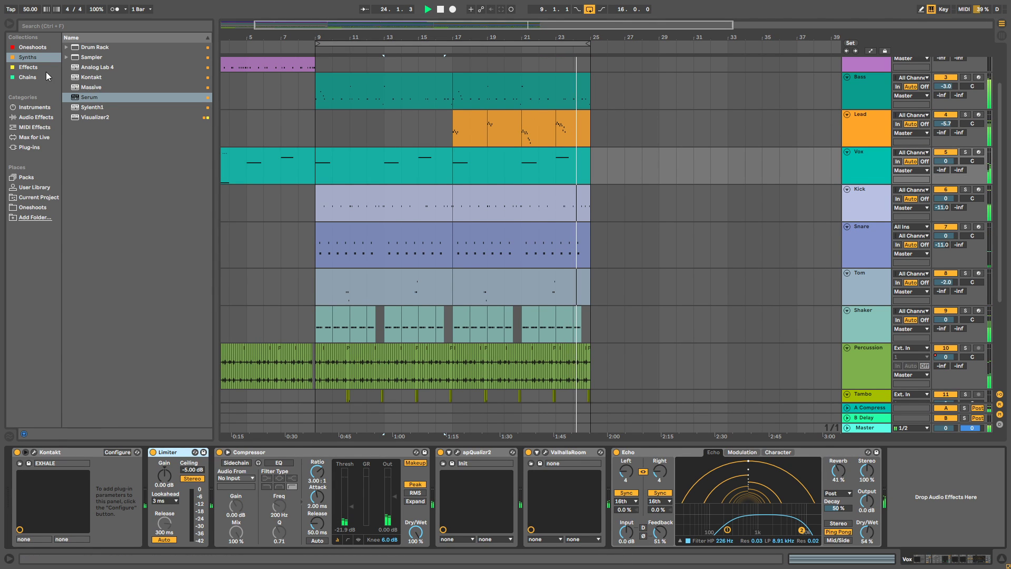
{"action": "left_click", "coordinate": [32, 67]}
{"action": "left_click_drag", "start_coordinate": [94, 217], "coordinate": [633, 501]}
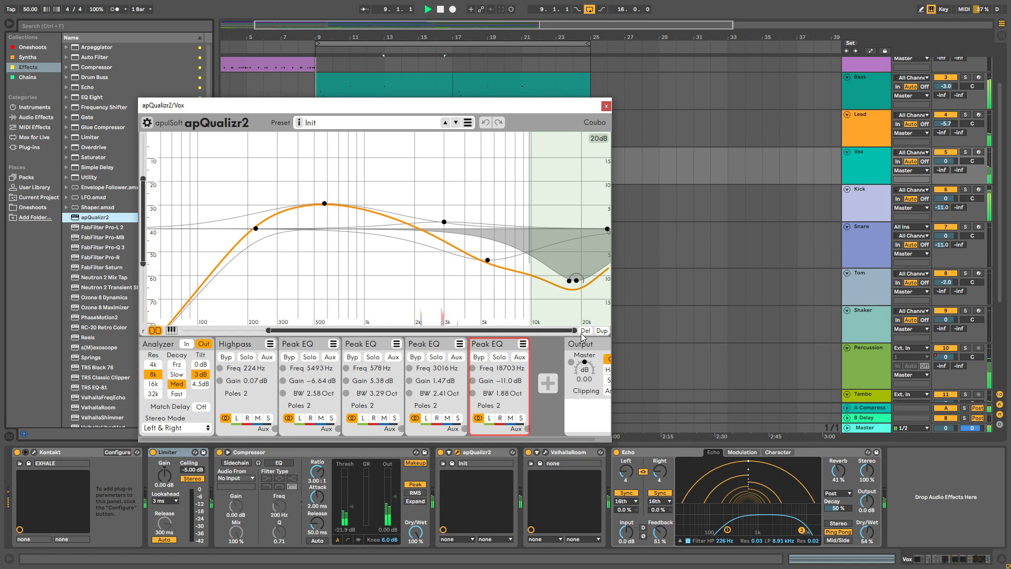
{"action": "left_click", "coordinate": [458, 451]}
{"action": "left_click_drag", "start_coordinate": [96, 217], "coordinate": [452, 500]}
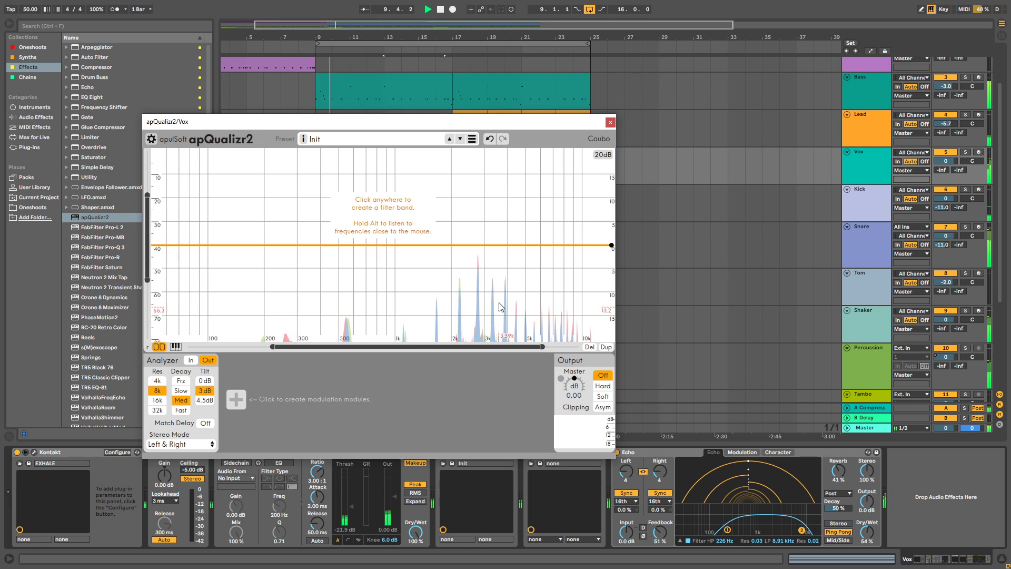
Solo the Vox track and restart playback from bar 9 with its apQualizr2 analyzer in view.
{"action": "left_click_drag", "start_coordinate": [520, 121], "coordinate": [563, 243]}
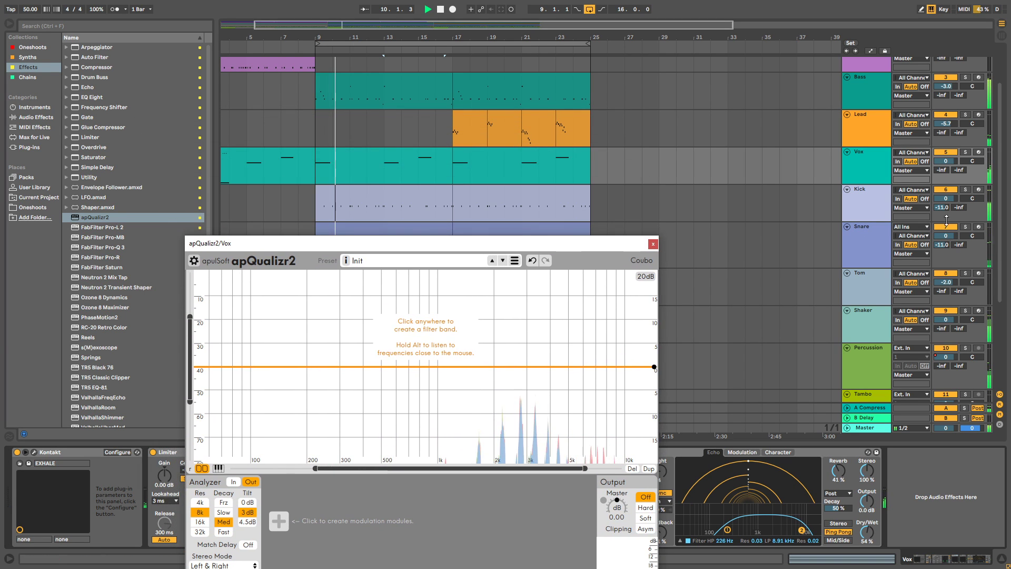
{"action": "left_click", "coordinate": [966, 153]}
{"action": "key", "text": "space"}
{"action": "left_click_drag", "start_coordinate": [381, 243], "coordinate": [361, 162]}
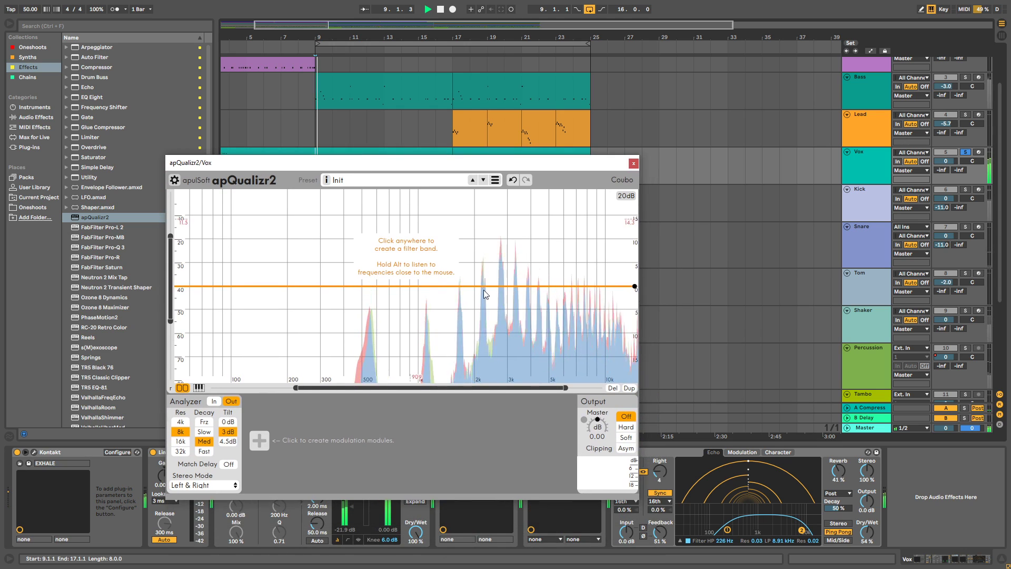
Add a Peak EQ band at 3370 Hz with -4.83 dB and 1.88 Oct and a 753 Hz Highpass to Vox's apQualizr2.
{"action": "left_click_drag", "start_coordinate": [588, 394], "coordinate": [596, 389]}
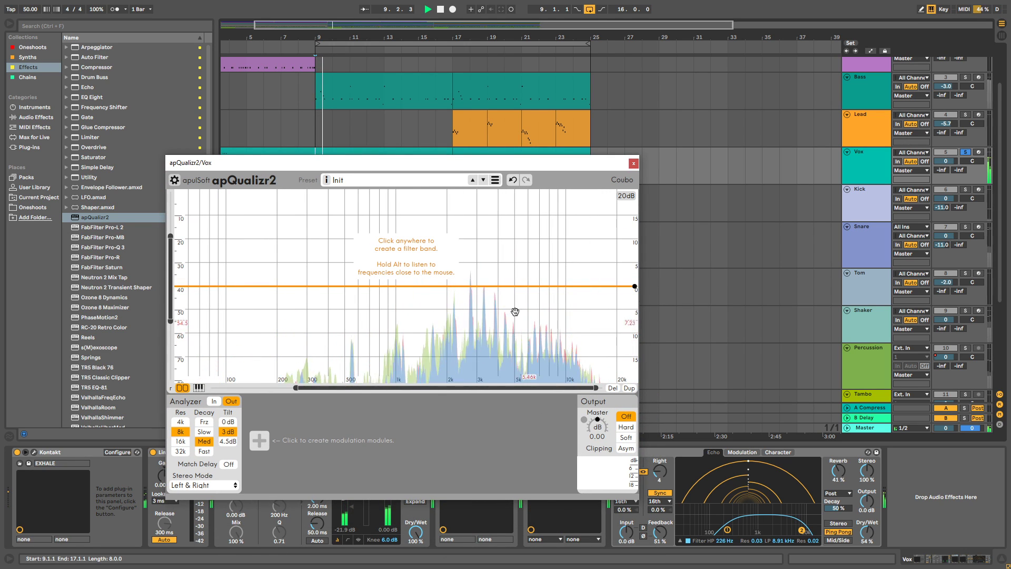
{"action": "left_click", "coordinate": [479, 310]}
{"action": "scroll", "coordinate": [484, 310], "scroll_direction": "up", "scroll_amount": 5}
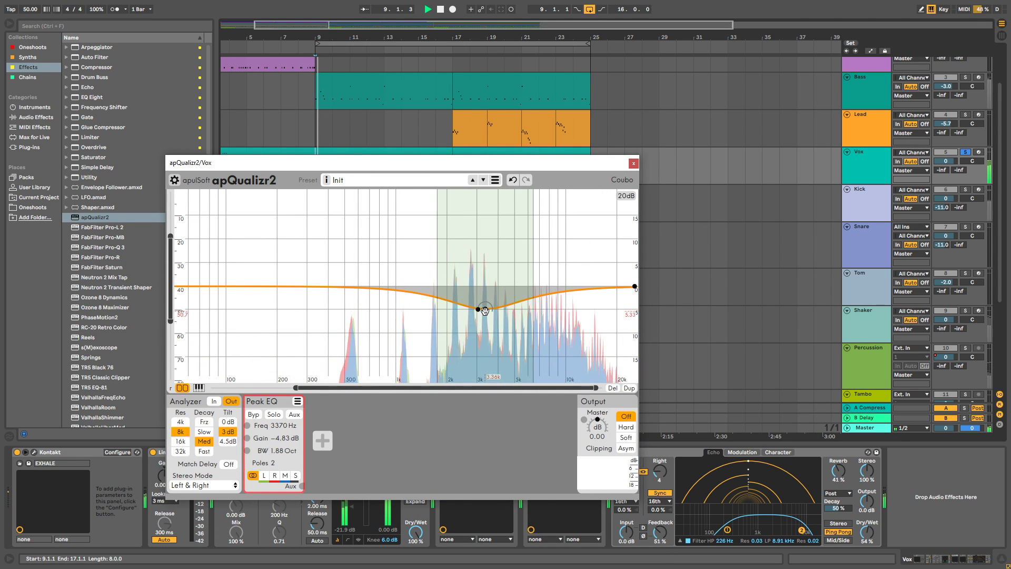
{"action": "left_click", "coordinate": [374, 288]}
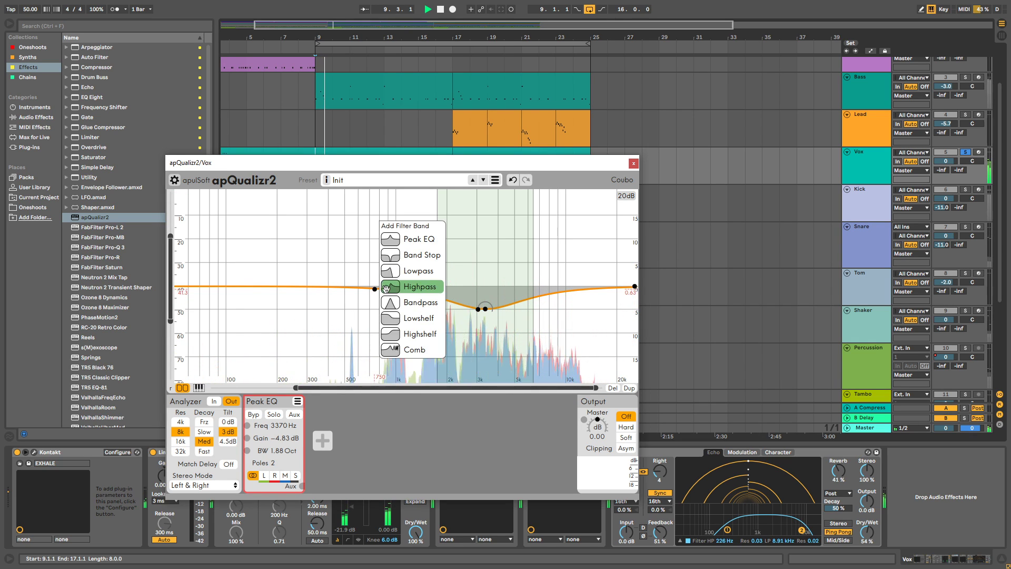
{"action": "left_click", "coordinate": [406, 280]}
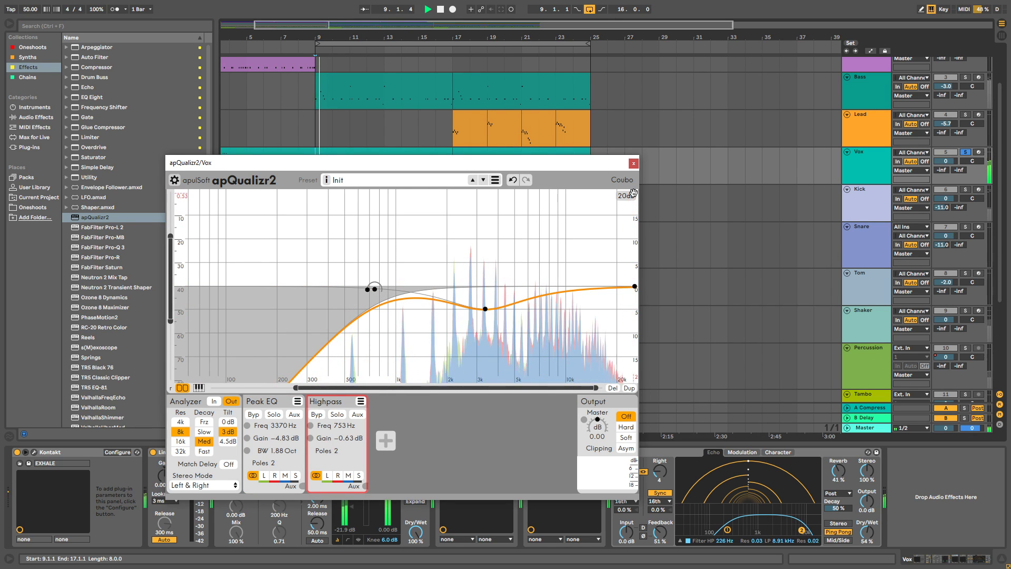
{"action": "left_click", "coordinate": [634, 163]}
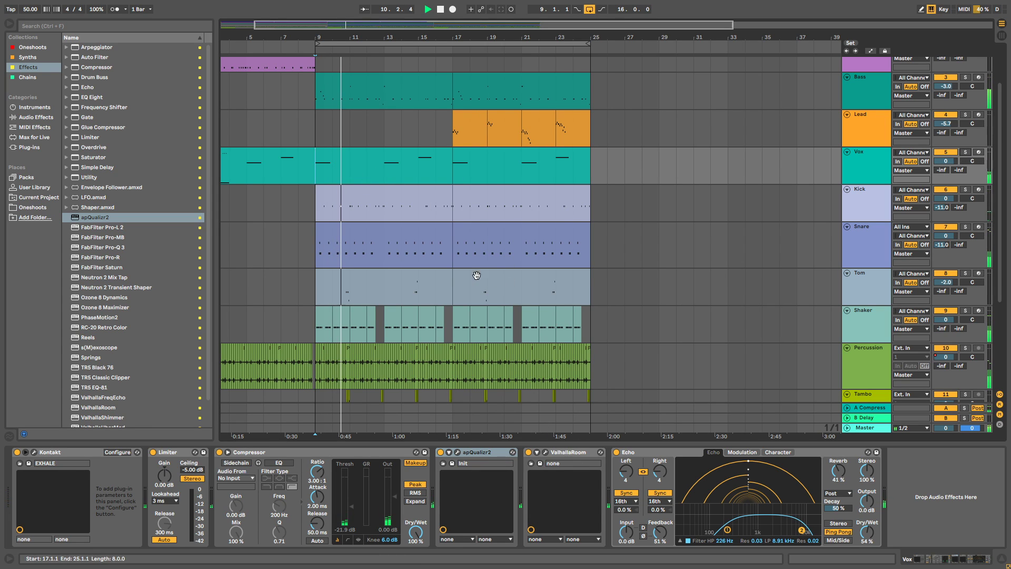
{"action": "scroll", "coordinate": [474, 184], "scroll_direction": "down", "scroll_amount": 5}
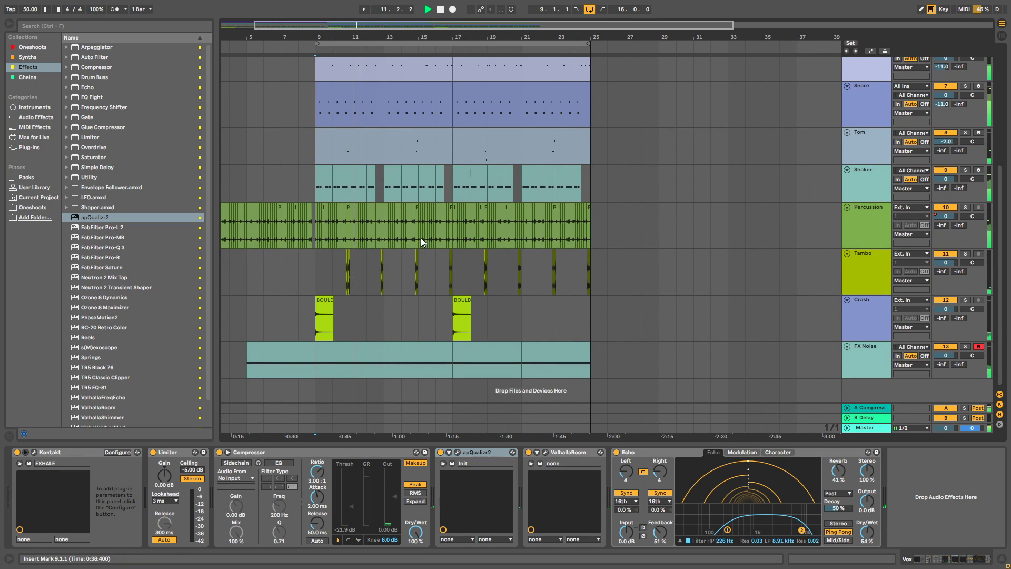
{"action": "scroll", "coordinate": [788, 157], "scroll_direction": "up", "scroll_amount": 7}
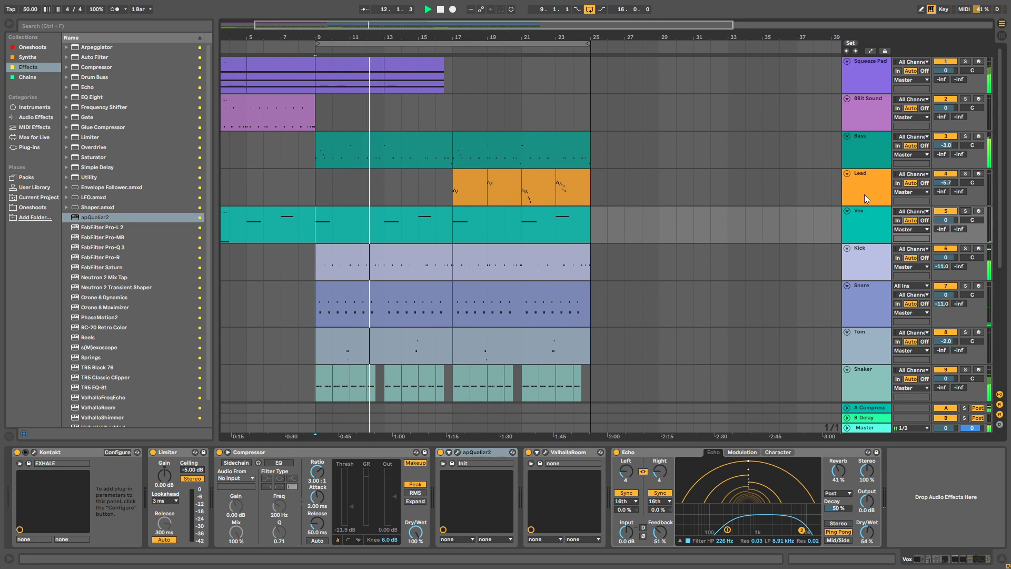
{"action": "left_click_drag", "start_coordinate": [387, 36], "coordinate": [443, 130]}
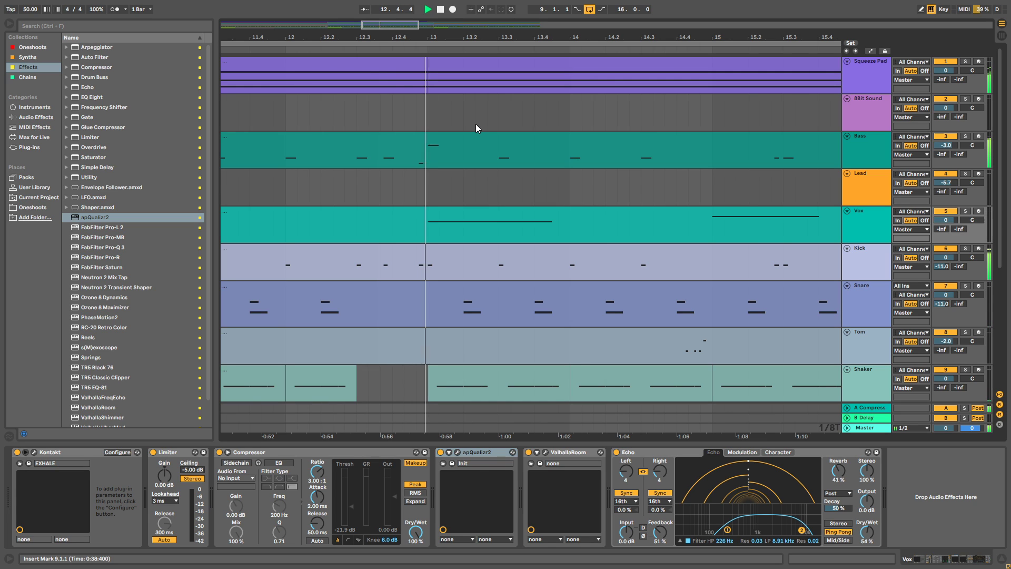
Look over the arrangement from bars 9 to 25, from the upper tracks down to FX Noise, during playback.
{"action": "left_click_drag", "start_coordinate": [456, 25], "coordinate": [391, 15]}
{"action": "scroll", "coordinate": [478, 208], "scroll_direction": "down", "scroll_amount": 6}
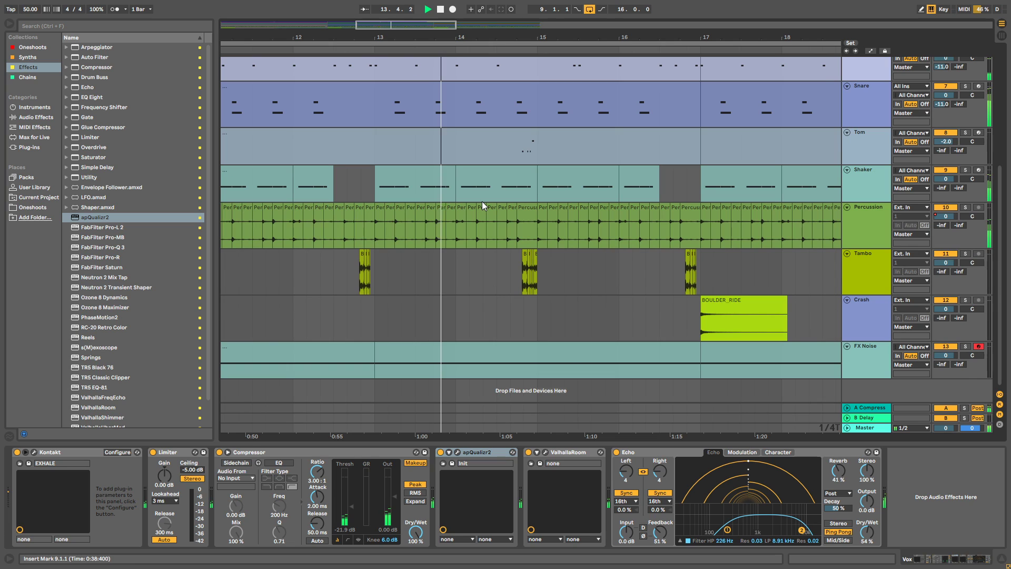
{"action": "scroll", "coordinate": [482, 202], "scroll_direction": "up", "scroll_amount": 3}
{"action": "left_click_drag", "start_coordinate": [478, 36], "coordinate": [477, 16]}
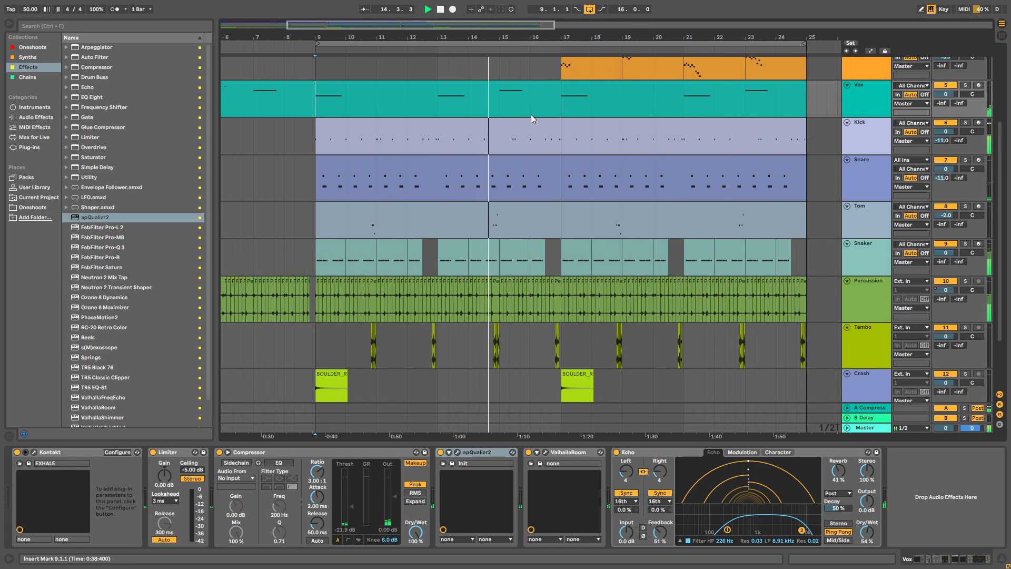
{"action": "left_click_drag", "start_coordinate": [533, 34], "coordinate": [461, 34]}
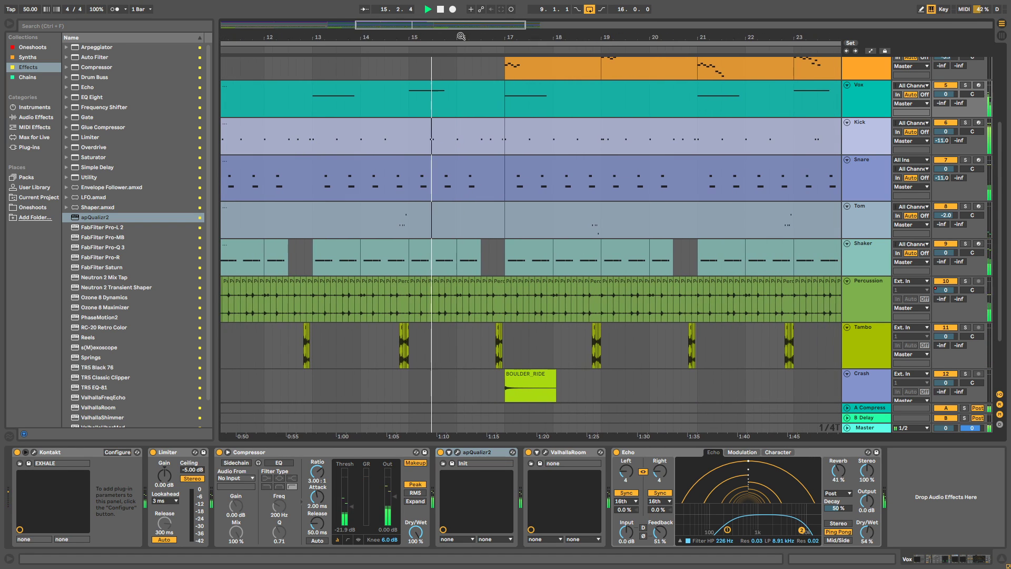
{"action": "scroll", "coordinate": [508, 200], "scroll_direction": "down", "scroll_amount": 2}
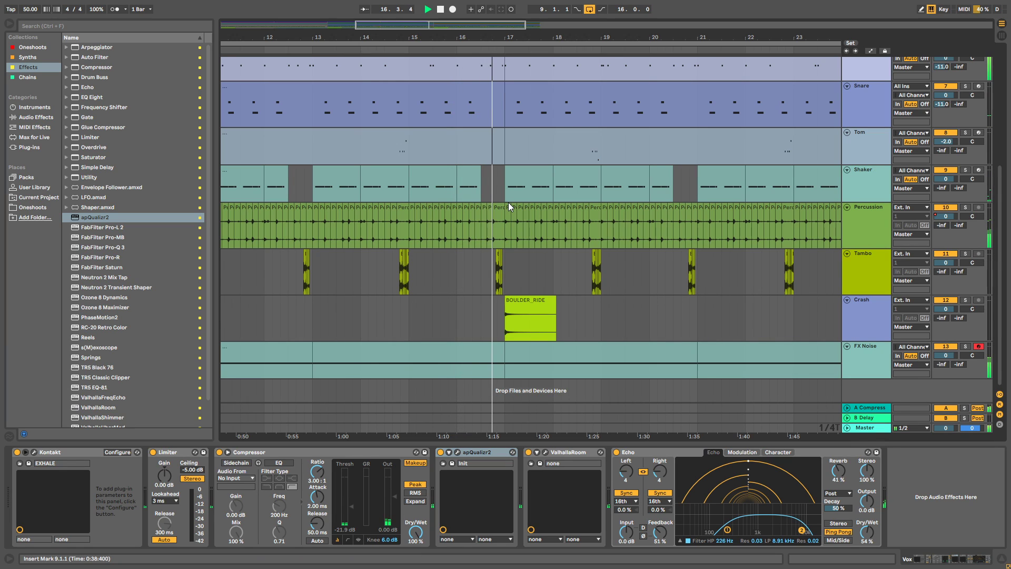
{"action": "left_click_drag", "start_coordinate": [507, 51], "coordinate": [536, 247]}
{"action": "scroll", "coordinate": [511, 224], "scroll_direction": "down", "scroll_amount": 8}
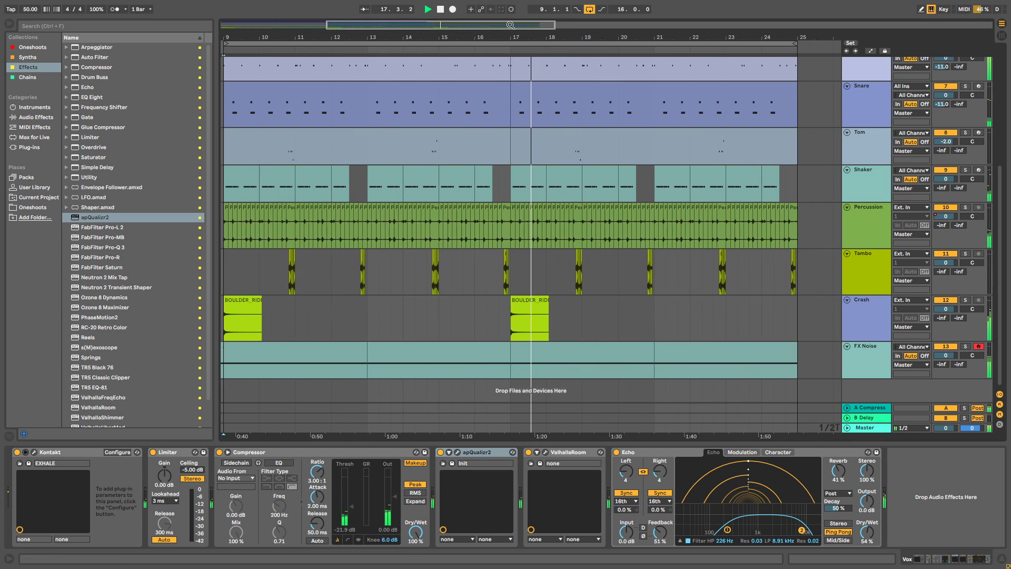
Delete the FX Noise clips at bars 13–17 and 21–25.
{"action": "left_click", "coordinate": [441, 356]}
{"action": "key", "text": "Delete"}
{"action": "left_click", "coordinate": [543, 347]}
{"action": "key", "text": "Delete"}
{"action": "left_click", "coordinate": [596, 347]}
Delete the FX Noise clip spanning bars 5–9.
{"action": "left_click", "coordinate": [322, 348]}
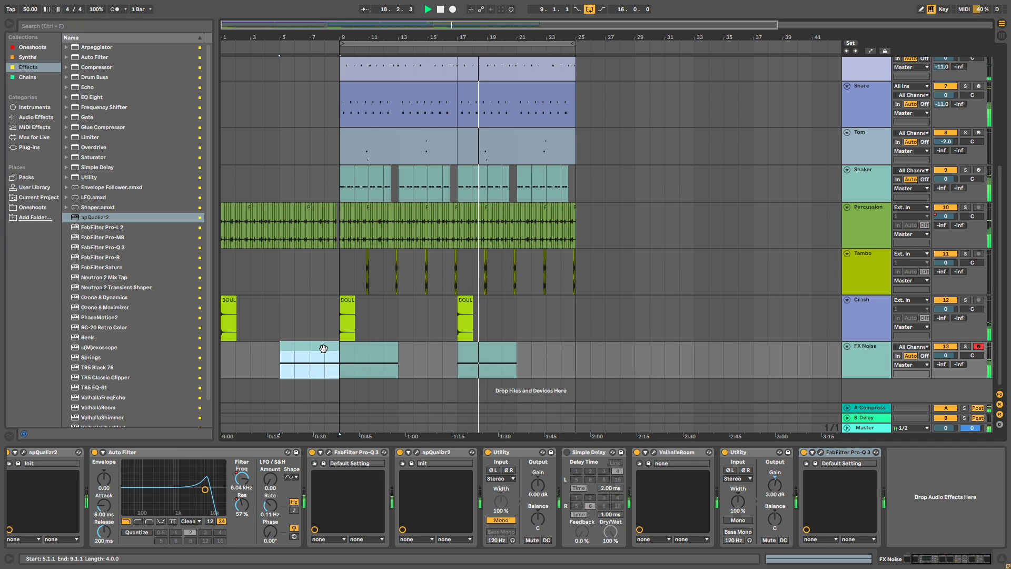
{"action": "key", "text": "End"}
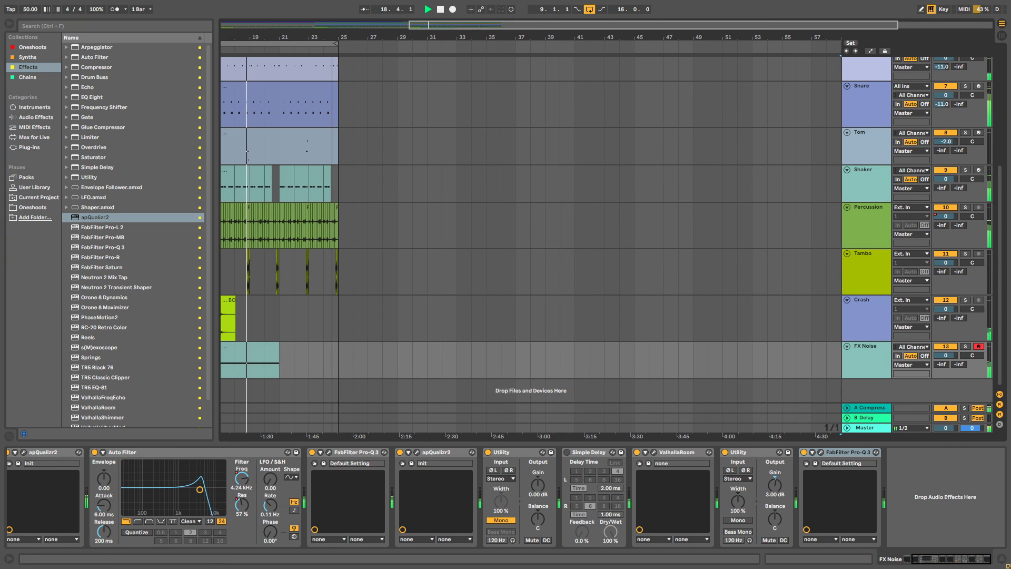
{"action": "left_click_drag", "start_coordinate": [330, 37], "coordinate": [500, 34]}
{"action": "left_click", "coordinate": [298, 349]}
{"action": "key", "text": "Delete"}
{"action": "key", "text": "Delete"}
{"action": "left_click", "coordinate": [524, 355]}
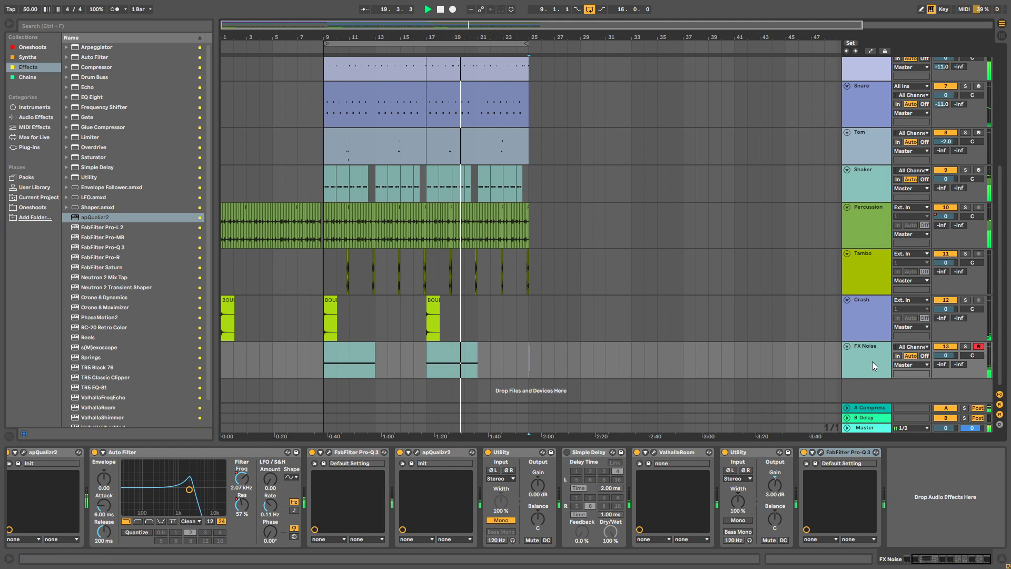
Hide the device view to give the arrangement tracks more room.
{"action": "left_click_drag", "start_coordinate": [368, 37], "coordinate": [432, 121]}
{"action": "scroll", "coordinate": [437, 141], "scroll_direction": "up", "scroll_amount": 3}
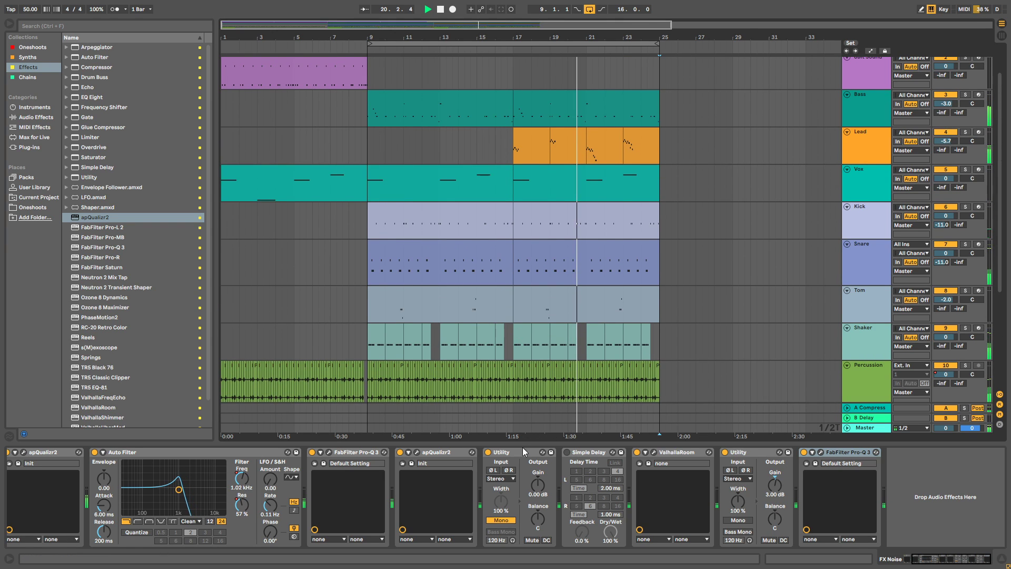
{"action": "key", "text": "ctrl+alt+l"}
{"action": "scroll", "coordinate": [577, 288], "scroll_direction": "down", "scroll_amount": 2}
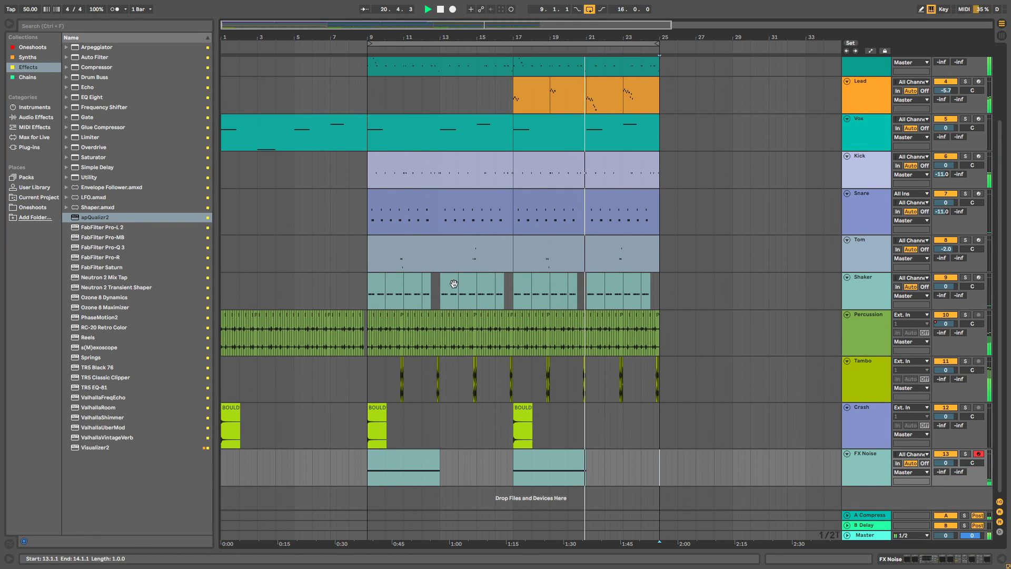
{"action": "scroll", "coordinate": [602, 235], "scroll_direction": "up", "scroll_amount": 2}
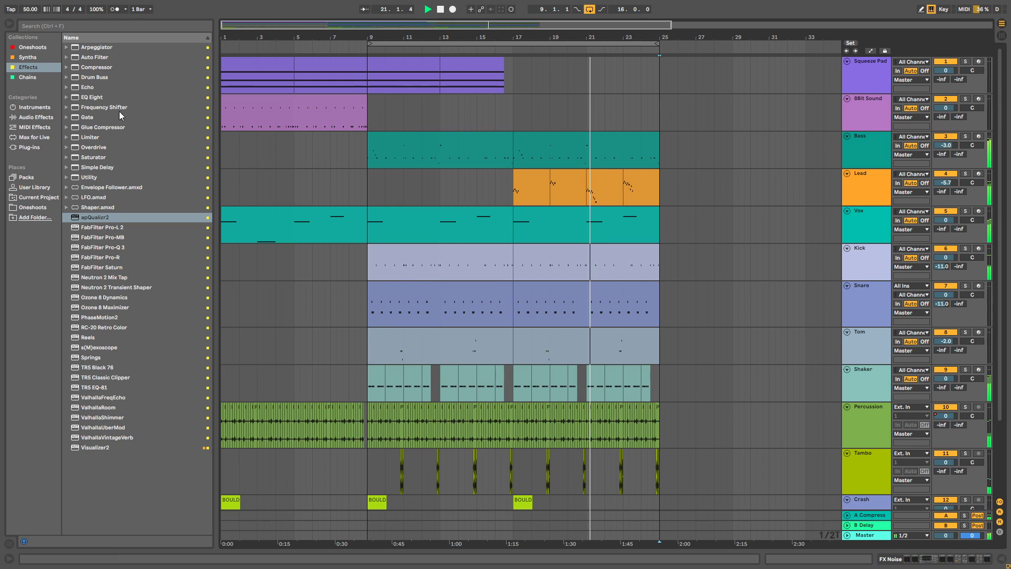
Add a Drum Rack from the Synths collection as a new track below FX Noise.
{"action": "left_click", "coordinate": [47, 58]}
{"action": "left_click", "coordinate": [92, 48]}
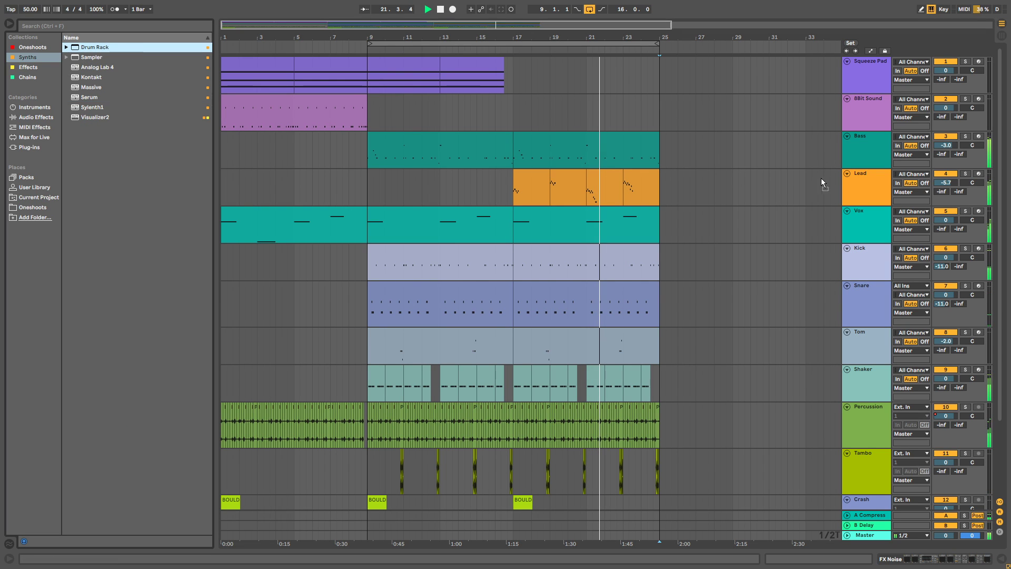
{"action": "scroll", "coordinate": [971, 355], "scroll_direction": "down", "scroll_amount": 1}
{"action": "scroll", "coordinate": [971, 355], "scroll_direction": "down", "scroll_amount": 5}
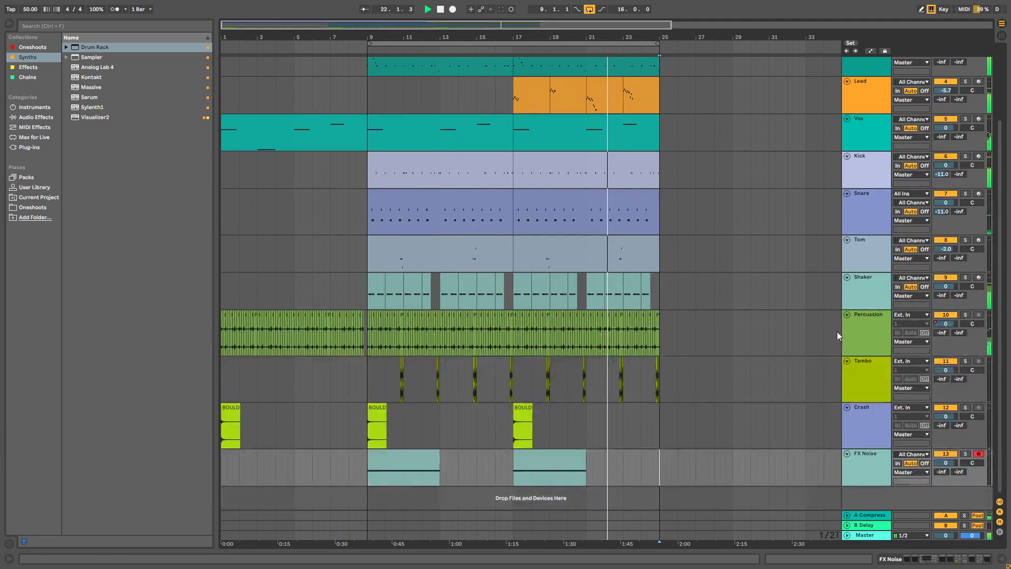
{"action": "left_click_drag", "start_coordinate": [100, 47], "coordinate": [883, 494]}
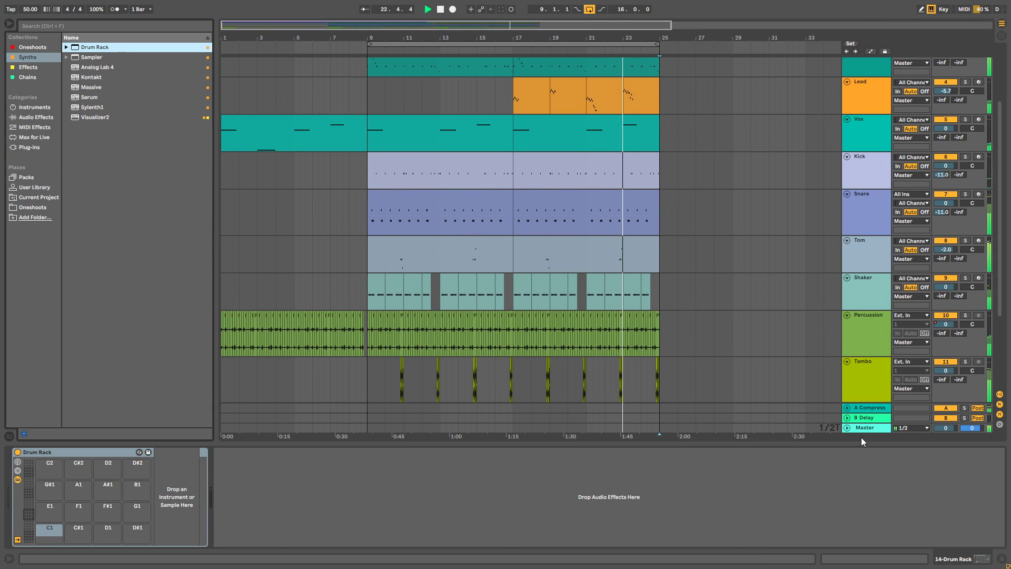
Hide the device view again and move the Drum Rack track between Snare and Tom.
{"action": "left_click_drag", "start_coordinate": [841, 437], "coordinate": [851, 545]}
{"action": "left_click", "coordinate": [860, 84]}
{"action": "left_click_drag", "start_coordinate": [872, 128], "coordinate": [873, 360]}
Group the Kick and Snare tracks and show the group's empty device chain.
{"action": "left_click", "coordinate": [869, 269]}
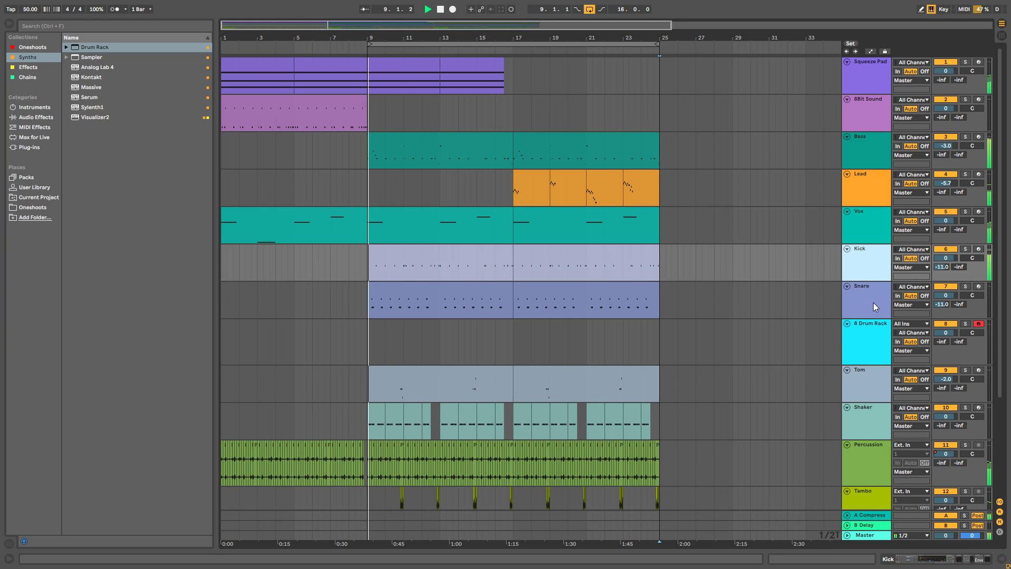
{"action": "right_click", "coordinate": [873, 302]}
{"action": "left_click", "coordinate": [897, 386]}
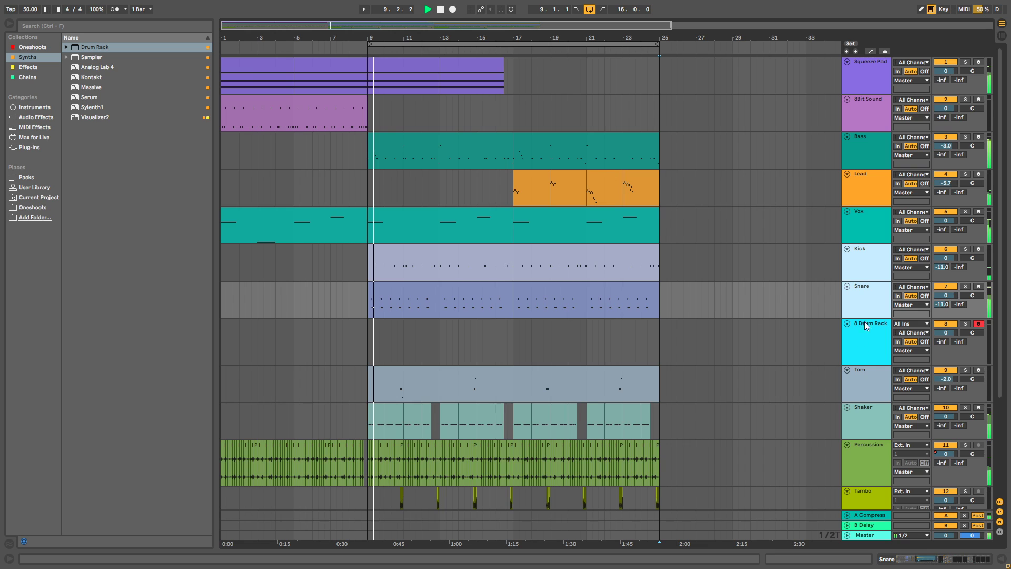
{"action": "key", "text": "ctrl+g"}
{"action": "double_click", "coordinate": [870, 263]}
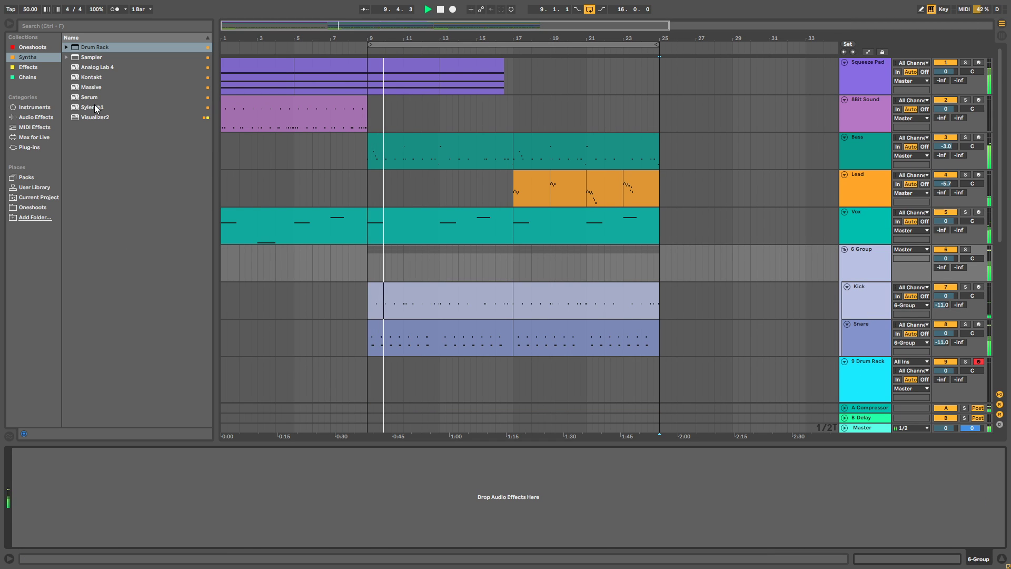
Add the s(M)exoscope plug-in to the Kick and Snare group, view its waveform and close its window.
{"action": "left_click", "coordinate": [30, 147]}
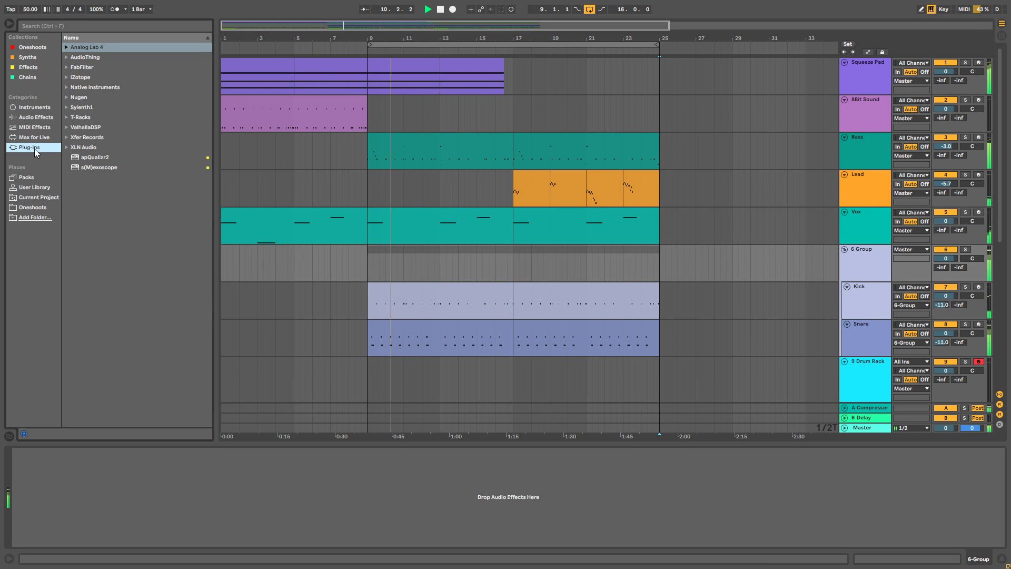
{"action": "left_click", "coordinate": [108, 159]}
{"action": "left_click", "coordinate": [28, 67]}
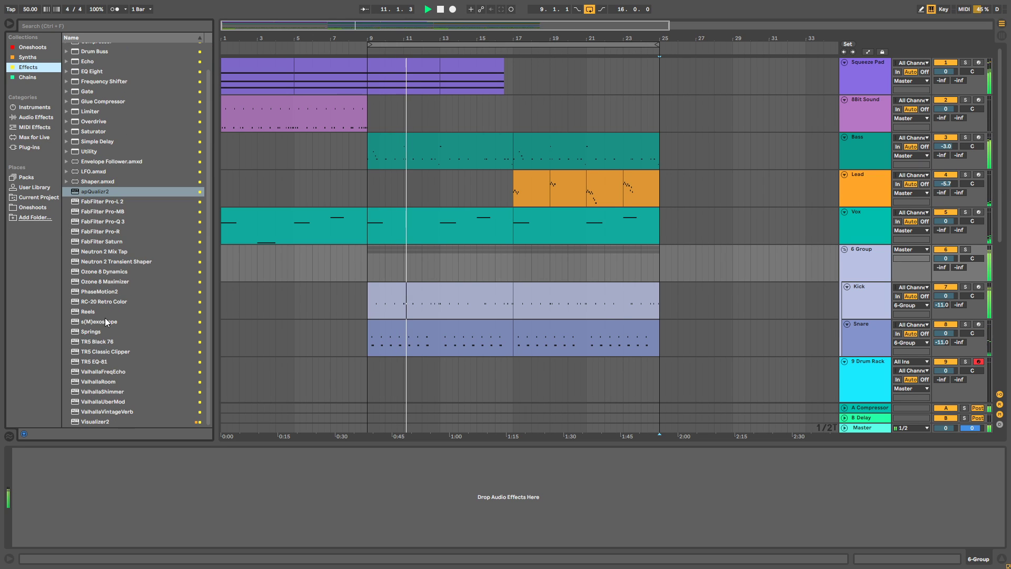
{"action": "left_click_drag", "start_coordinate": [103, 323], "coordinate": [263, 483]}
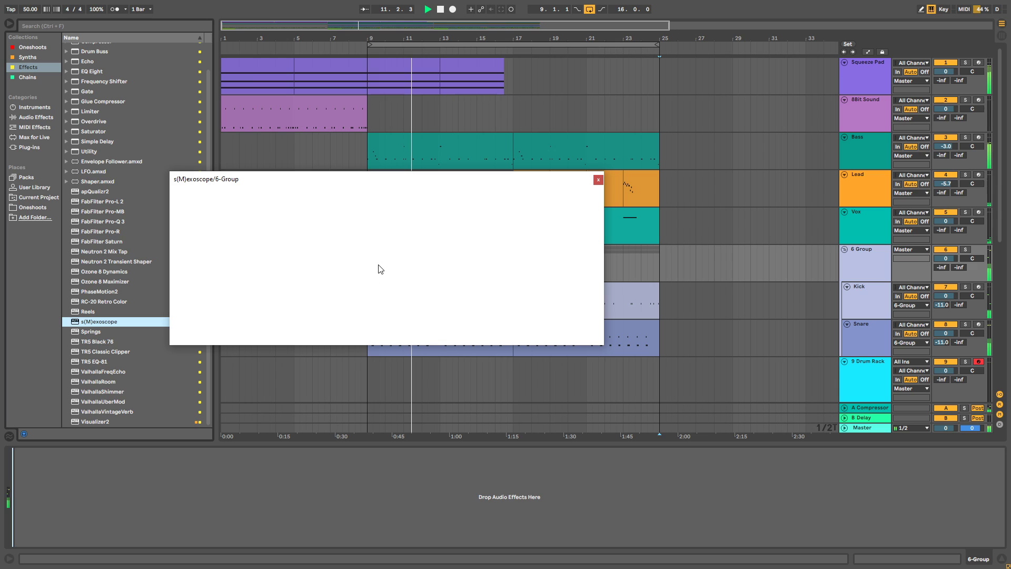
{"action": "left_click_drag", "start_coordinate": [484, 180], "coordinate": [499, 174]}
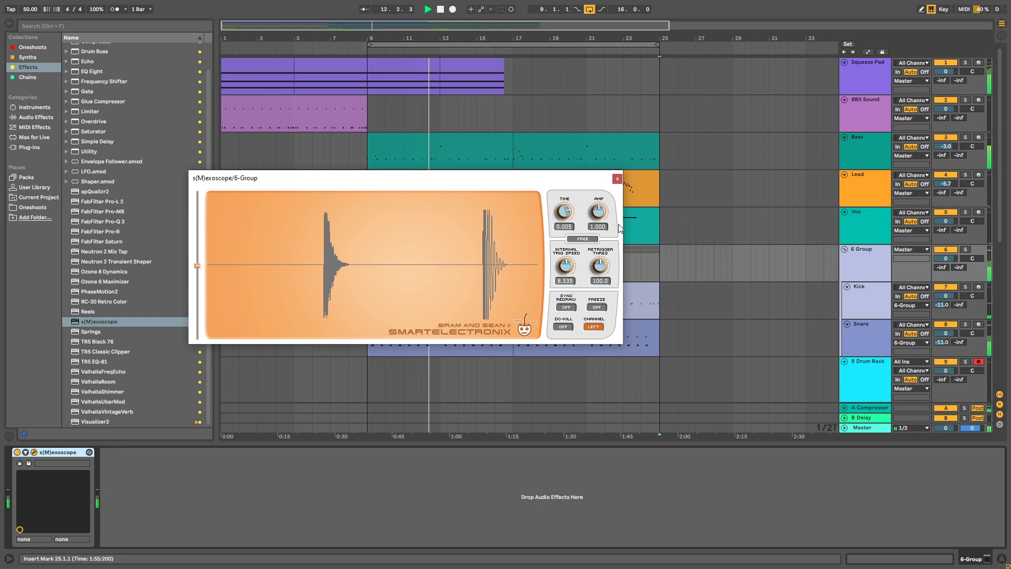
{"action": "left_click", "coordinate": [617, 179]}
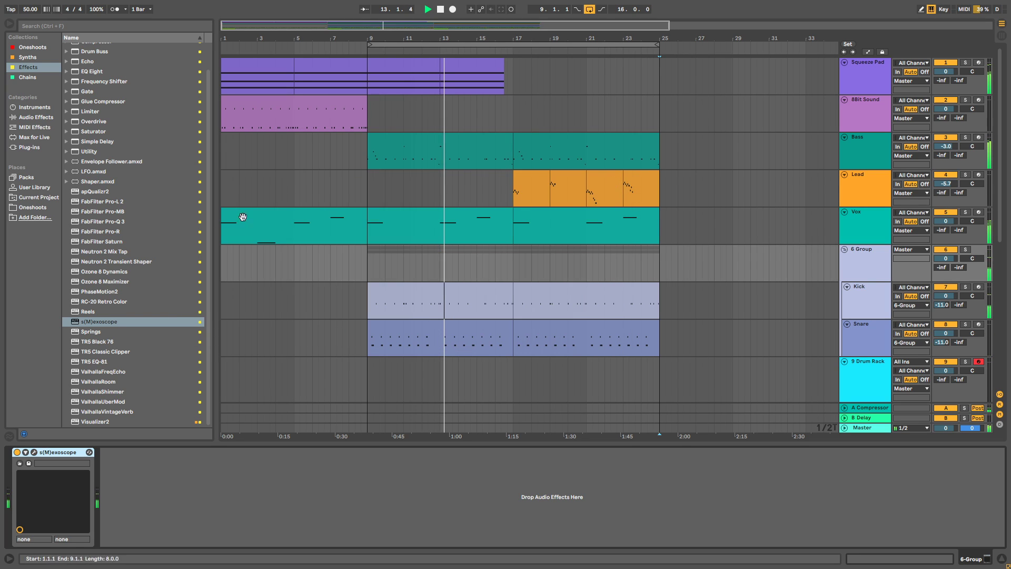
Add Drums Excite Chain.adg after s(M)exoscope on the drum group and close its TR5 plug-in windows.
{"action": "left_click", "coordinate": [53, 76]}
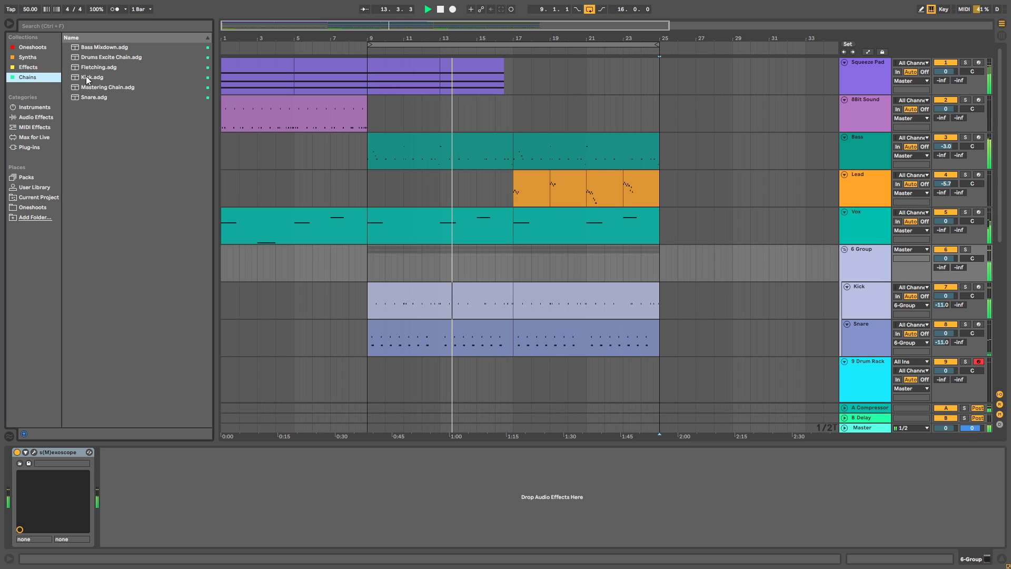
{"action": "left_click_drag", "start_coordinate": [104, 59], "coordinate": [143, 479]}
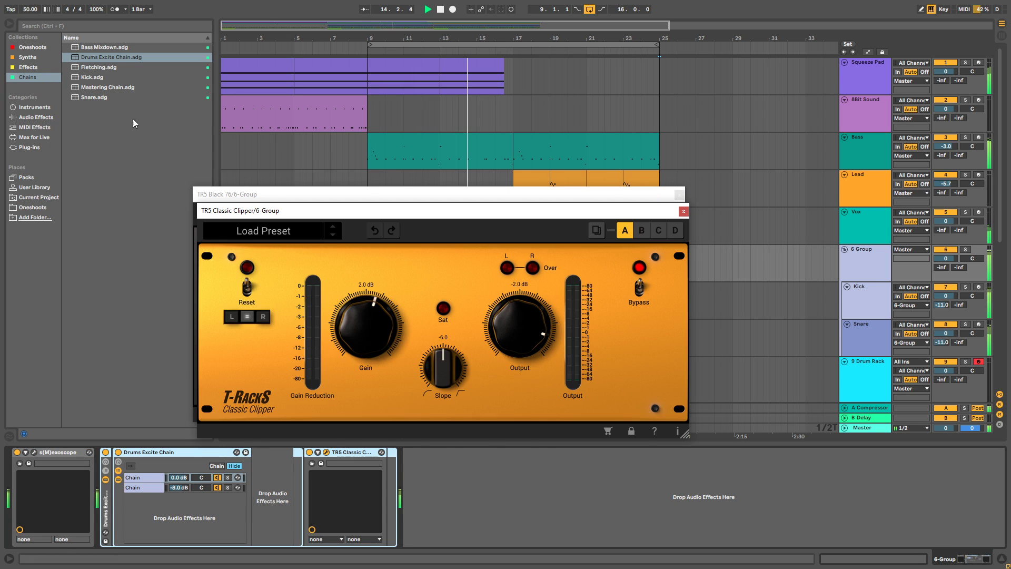
{"action": "left_click", "coordinate": [684, 212]}
{"action": "left_click", "coordinate": [679, 194]}
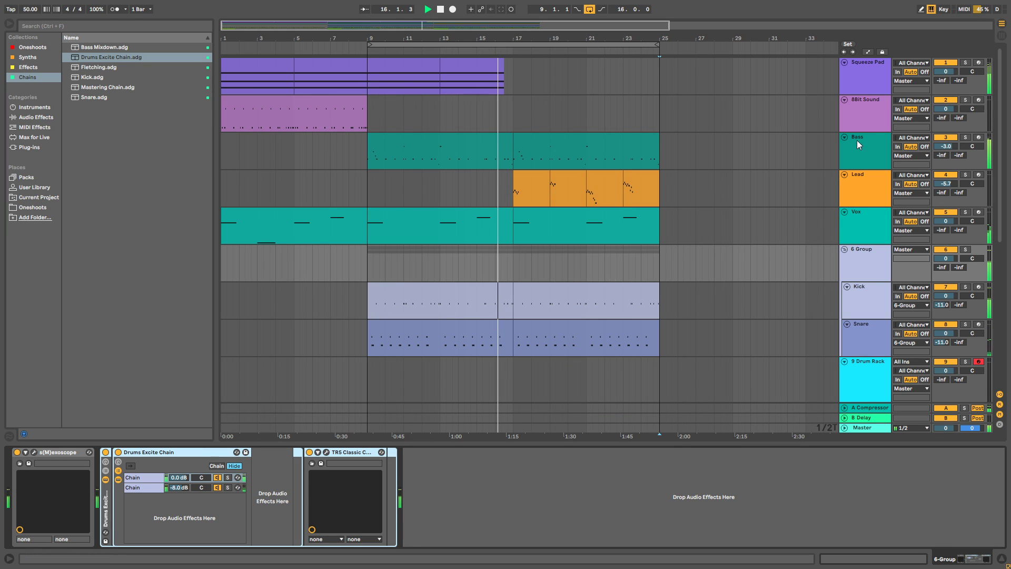
Set the Slope of the Kick track's TR5 Classic Clipper to about -8.9 and close the plug-in.
{"action": "scroll", "coordinate": [863, 184], "scroll_direction": "down", "scroll_amount": 2}
{"action": "left_click", "coordinate": [869, 272]}
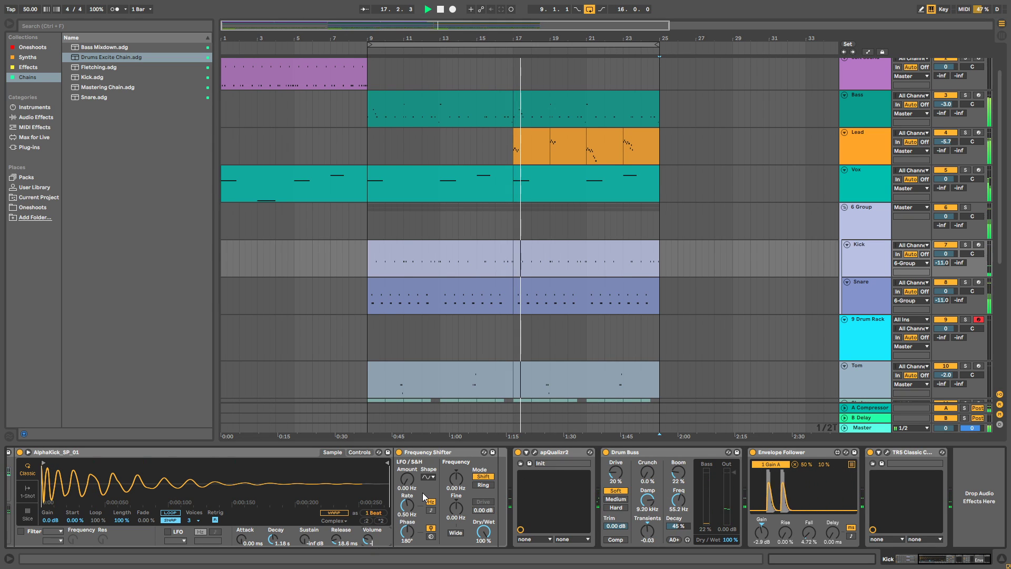
{"action": "left_click", "coordinate": [886, 453]}
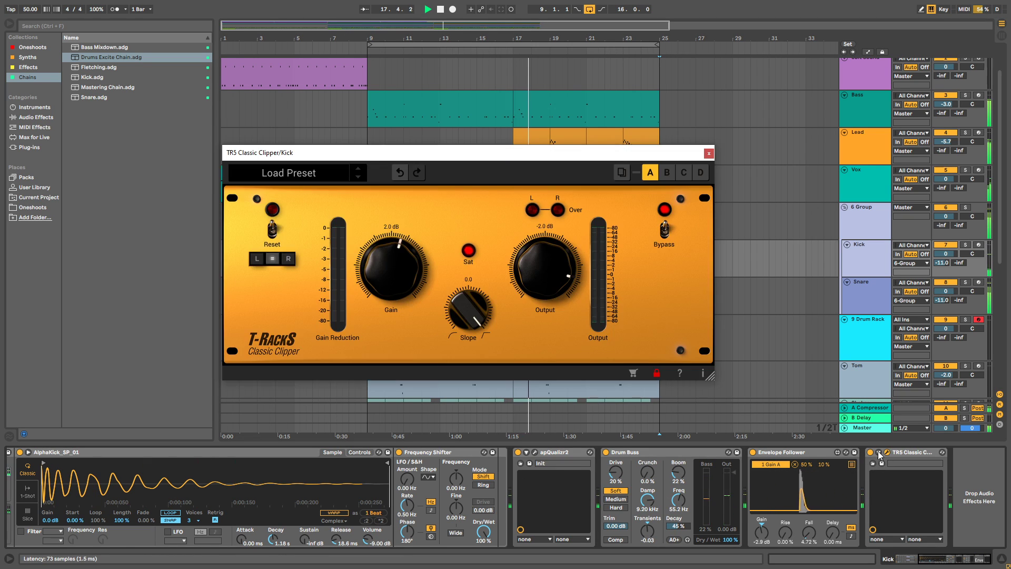
{"action": "left_click_drag", "start_coordinate": [482, 324], "coordinate": [472, 307]}
{"action": "left_click", "coordinate": [708, 154]}
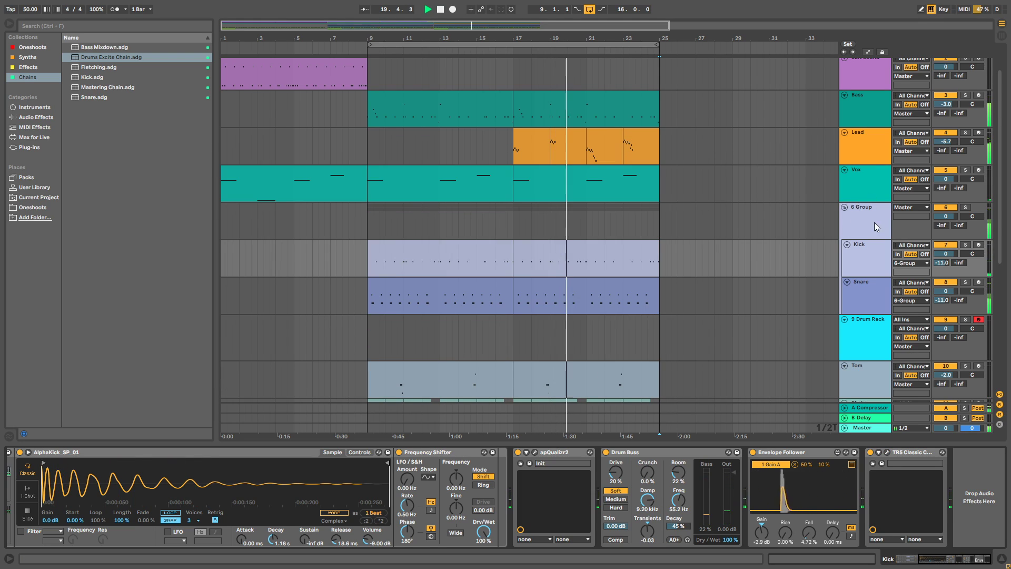
Open the drum group's s(M)exoscope and set its Time to 0.003 and Amp to 0.758.
{"action": "left_click", "coordinate": [874, 222]}
{"action": "left_click", "coordinate": [34, 451]}
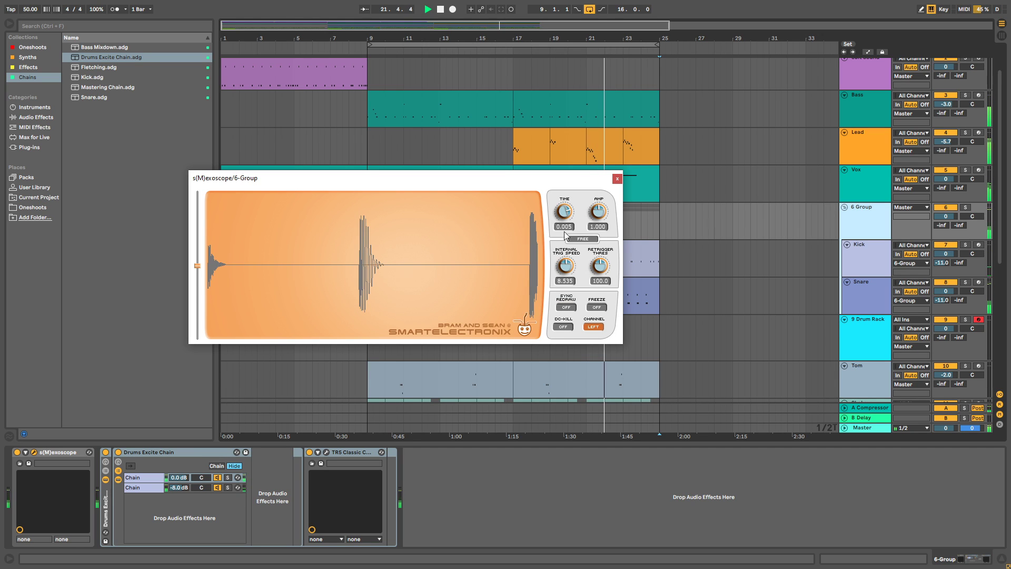
{"action": "left_click_drag", "start_coordinate": [603, 209], "coordinate": [568, 215]}
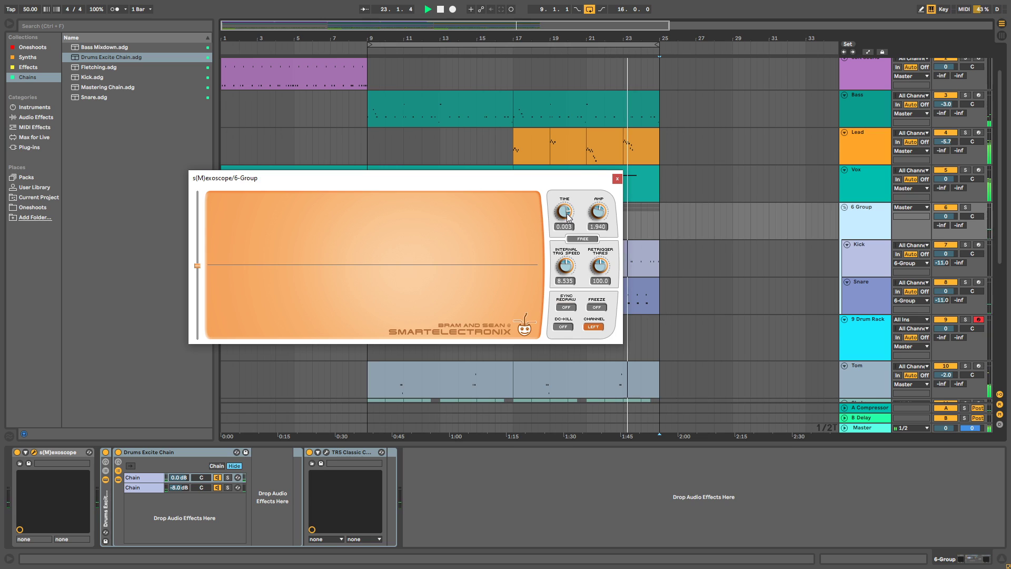
{"action": "left_click", "coordinate": [597, 208], "text": "ctrl"}
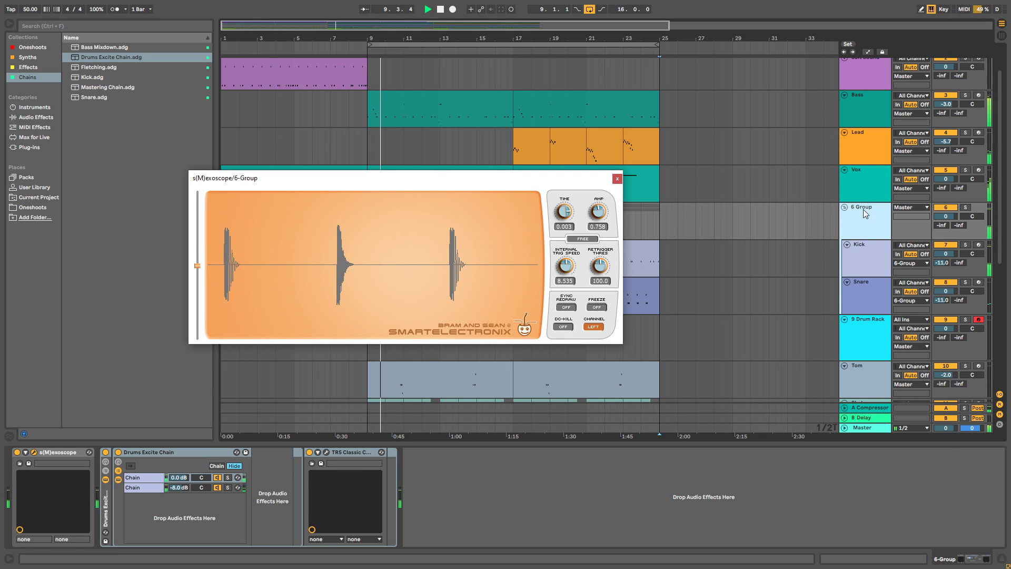
Set the Kick sampler's volume to -8 dB and open the track's TR5 Classic Clipper.
{"action": "left_click", "coordinate": [866, 258]}
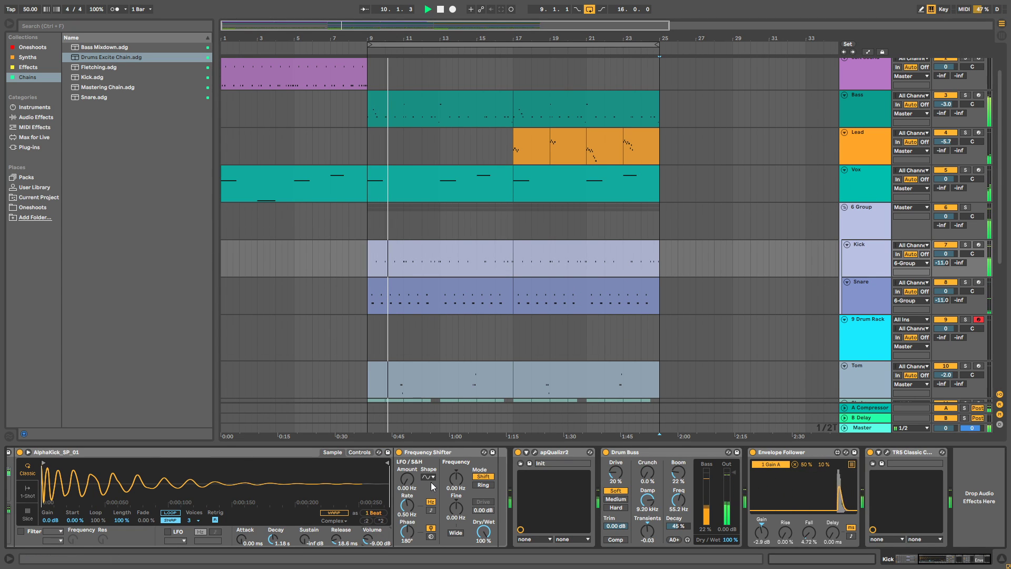
{"action": "double_click", "coordinate": [371, 542]}
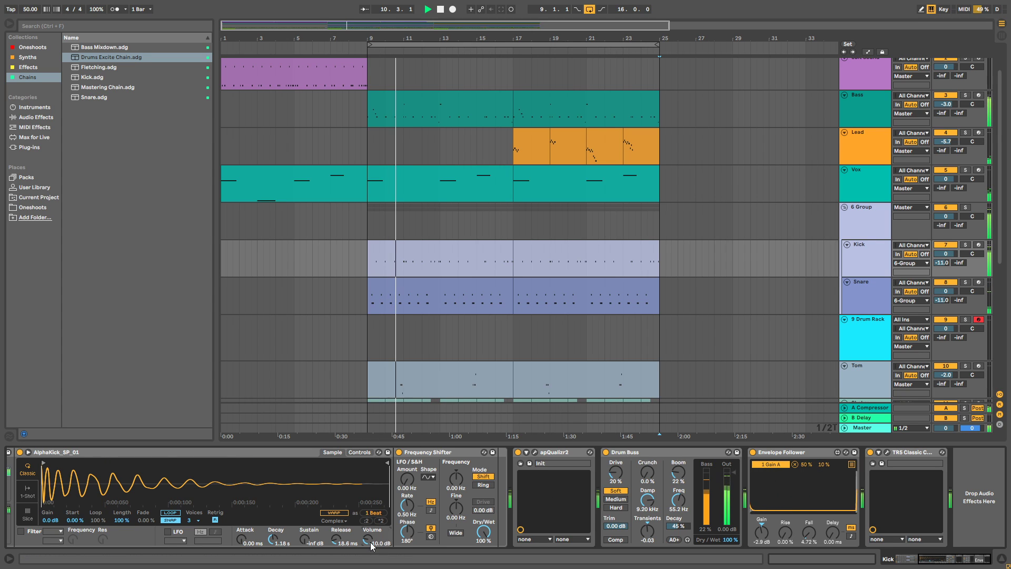
{"action": "type", "text": "-8"}
{"action": "key", "text": "Return"}
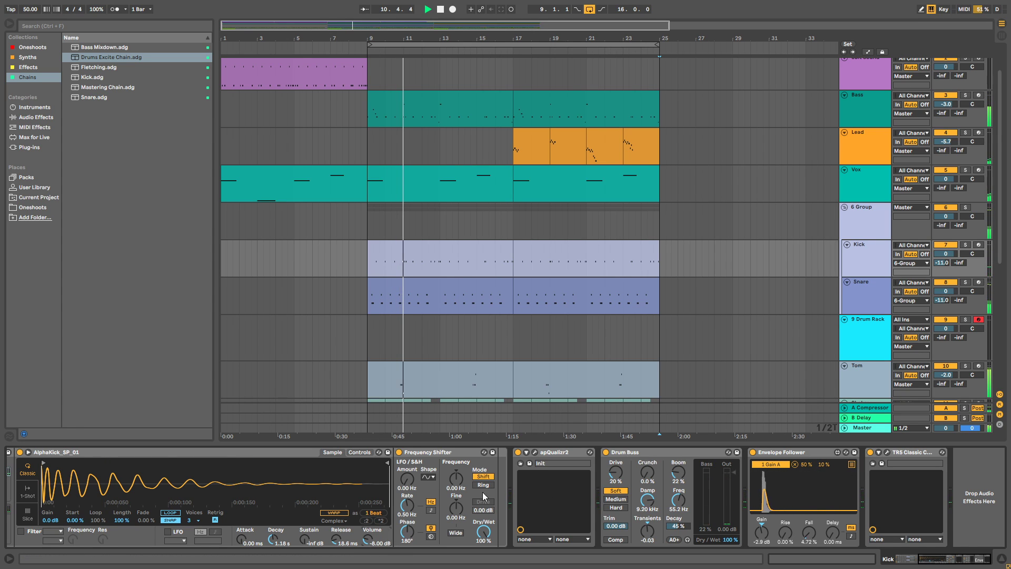
{"action": "left_click", "coordinate": [886, 452]}
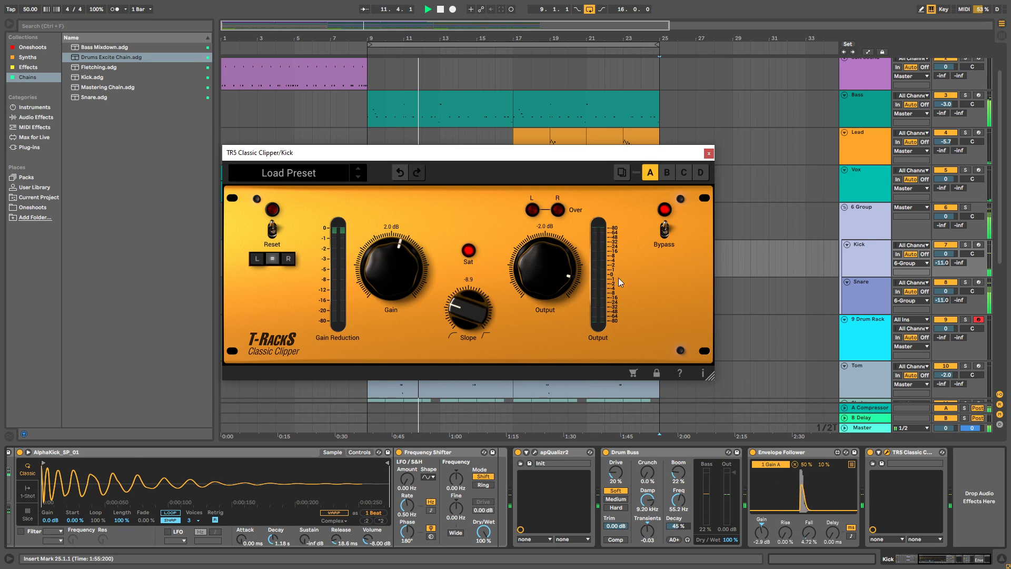
Close the open plug-in windows, checking the drum group's oscilloscope and clipper, and delete s(M)exoscope from the group.
{"action": "left_click", "coordinate": [708, 153]}
{"action": "left_click", "coordinate": [877, 205]}
{"action": "key", "text": "ctrl+alt+p"}
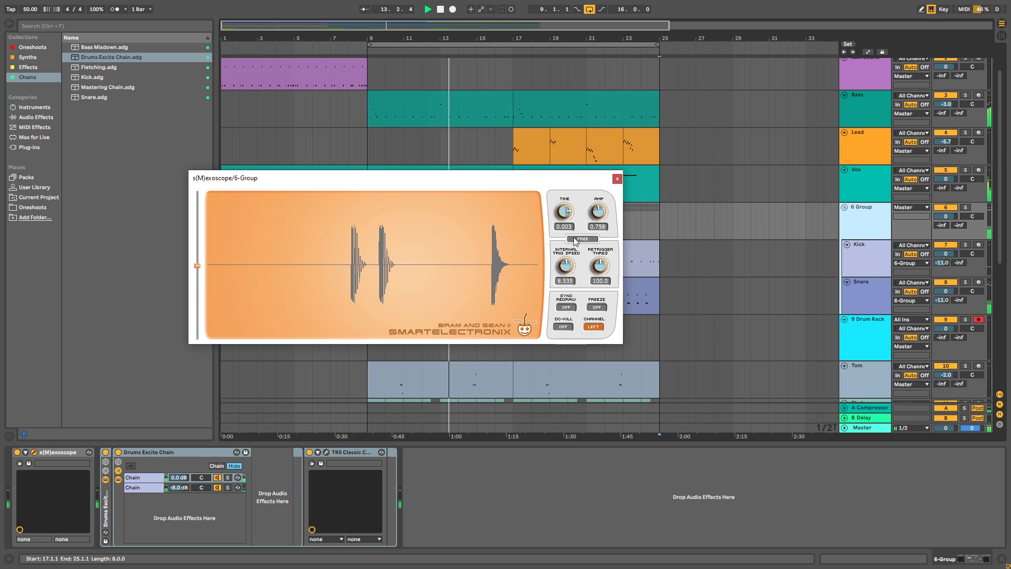
{"action": "key", "text": "ctrl+alt+p"}
{"action": "left_click", "coordinate": [326, 451]}
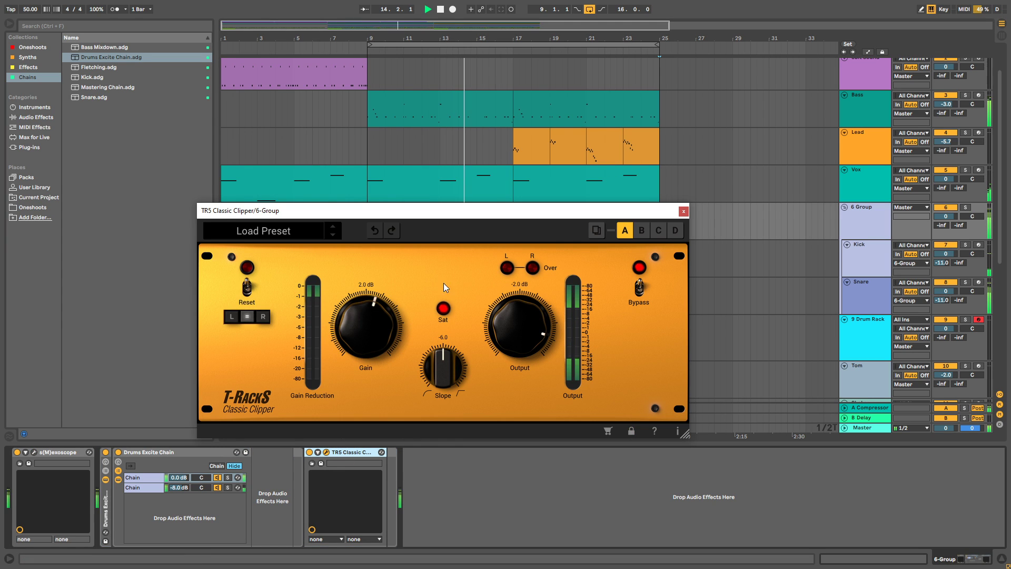
{"action": "left_click", "coordinate": [684, 211]}
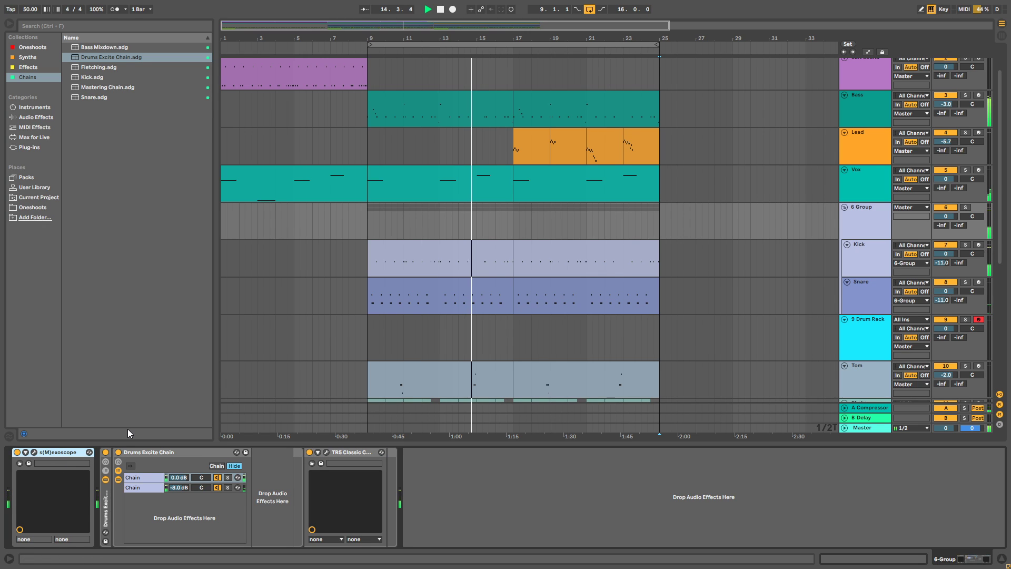
{"action": "key", "text": "Delete"}
Fold the Kick and Snare group track and rename it Kick/Snare.
{"action": "scroll", "coordinate": [690, 225], "scroll_direction": "up", "scroll_amount": 2}
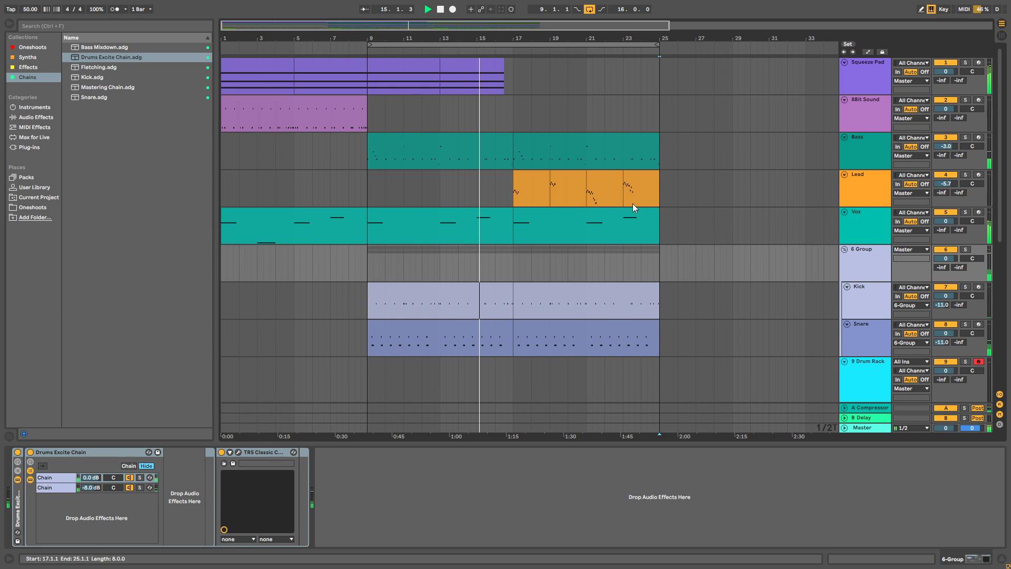
{"action": "left_click", "coordinate": [847, 251]}
{"action": "right_click", "coordinate": [863, 251]}
{"action": "left_click", "coordinate": [882, 295]}
{"action": "type", "text": "Kick/Snare"}
{"action": "key", "text": "Return"}
Look over the arrangement's tracks from Squeeze Pad down to FX Noise during playback.
{"action": "left_click", "coordinate": [372, 190]}
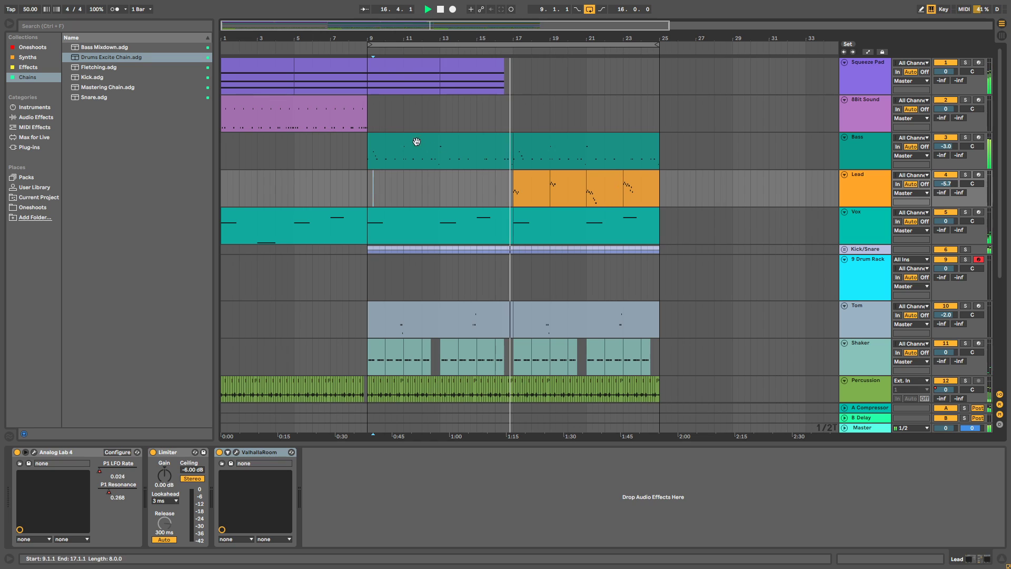
{"action": "left_click", "coordinate": [368, 122]}
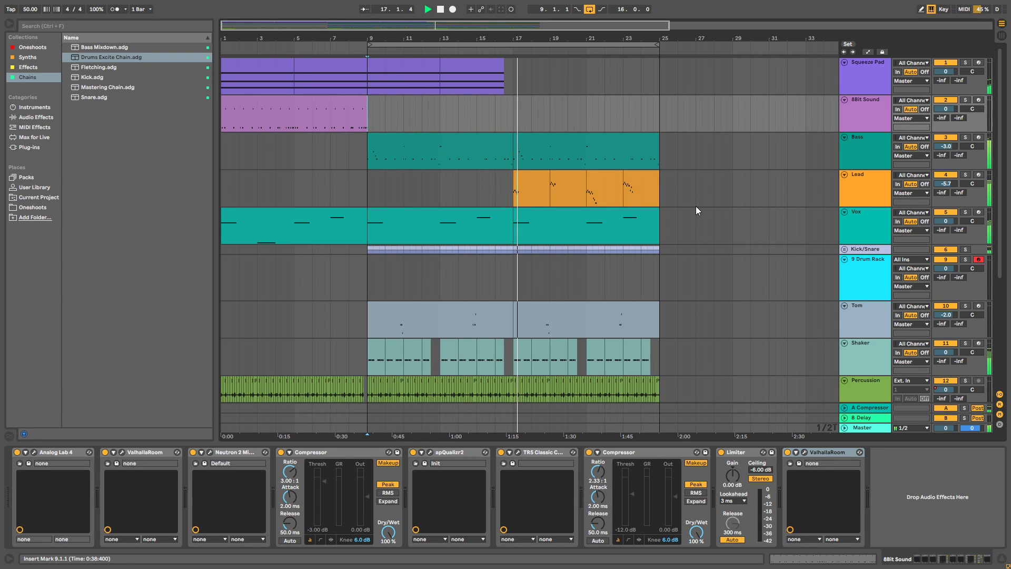
{"action": "scroll", "coordinate": [822, 261], "scroll_direction": "down", "scroll_amount": 2}
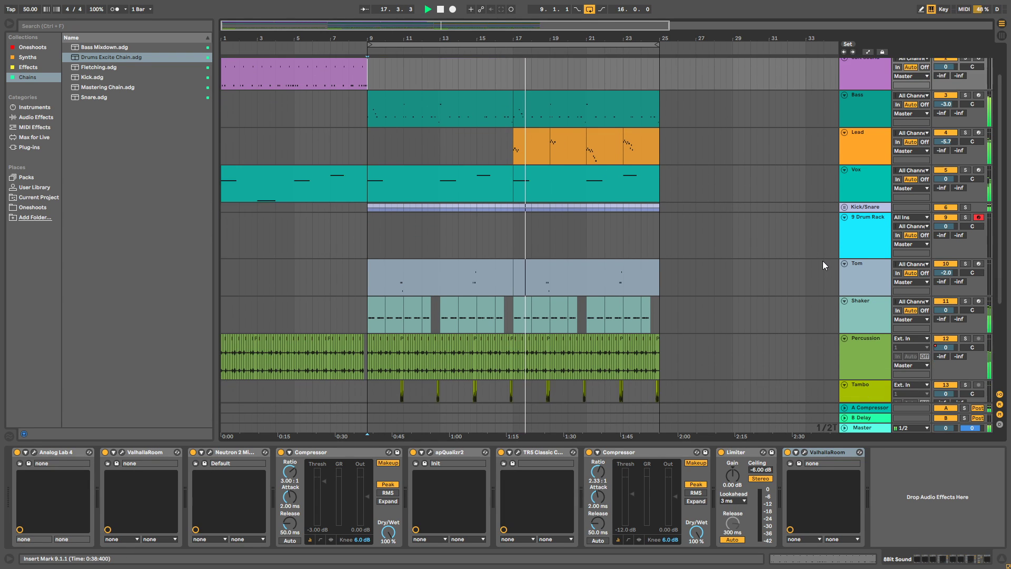
{"action": "scroll", "coordinate": [822, 234], "scroll_direction": "down", "scroll_amount": 3}
{"action": "scroll", "coordinate": [822, 236], "scroll_direction": "down", "scroll_amount": 2}
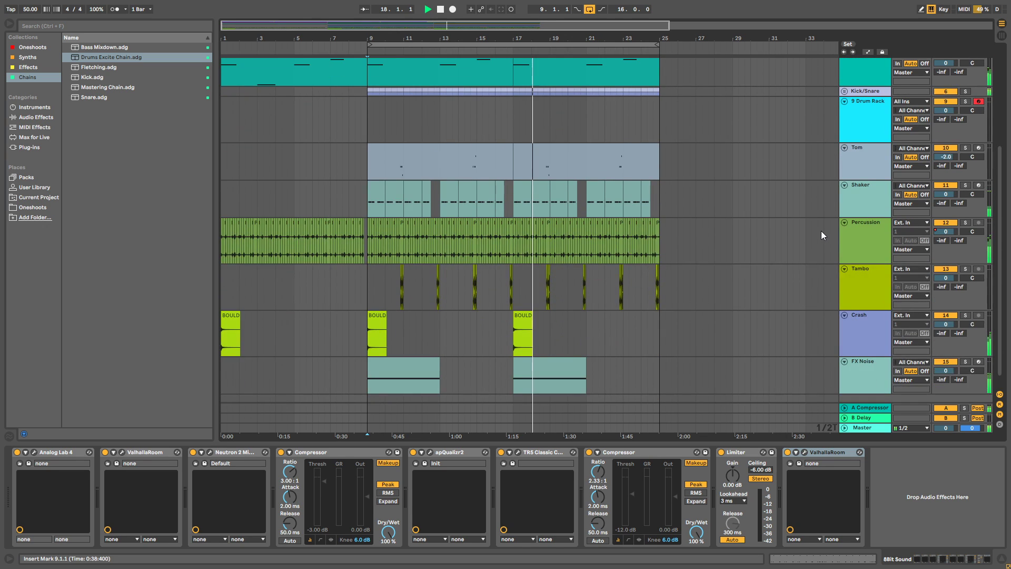
{"action": "scroll", "coordinate": [821, 229], "scroll_direction": "up", "scroll_amount": 6}
{"action": "scroll", "coordinate": [823, 227], "scroll_direction": "down", "scroll_amount": 3}
{"action": "scroll", "coordinate": [823, 228], "scroll_direction": "down", "scroll_amount": 2}
Solo the Shaker track and turn off its SuperSidechain x8 rack.
{"action": "left_click", "coordinate": [831, 232]}
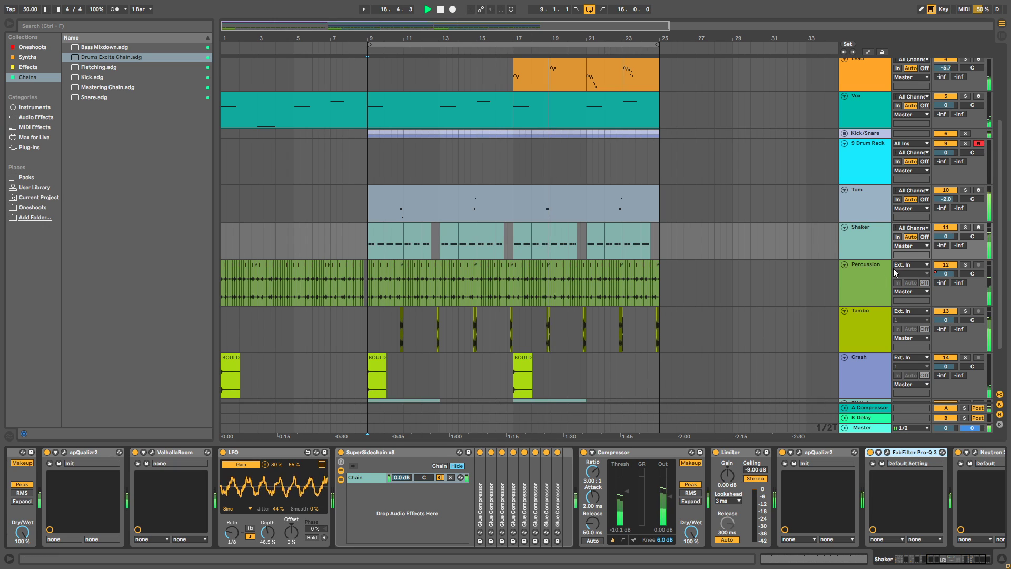
{"action": "left_click", "coordinate": [965, 228]}
{"action": "left_click_drag", "start_coordinate": [963, 559], "coordinate": [961, 560]}
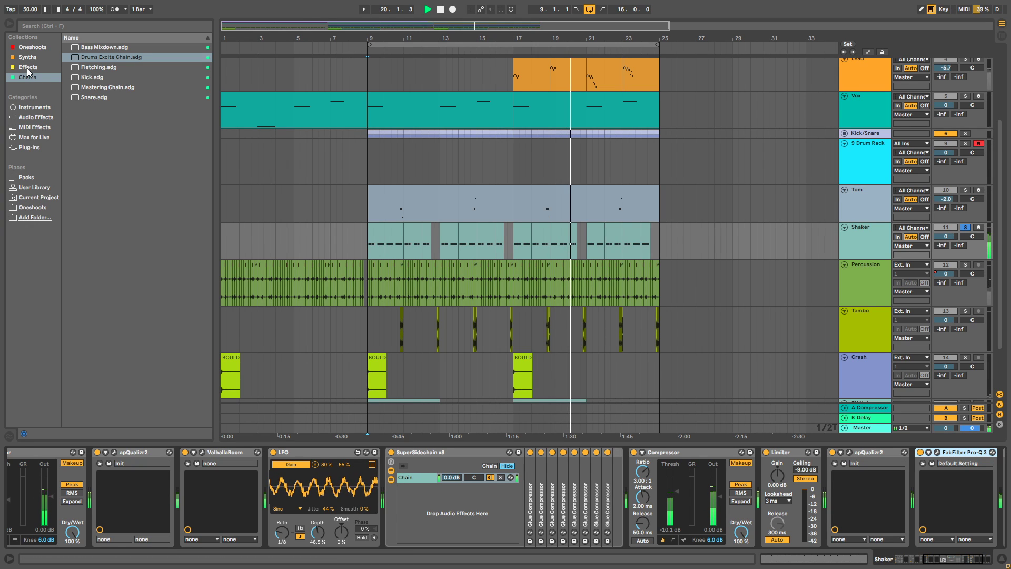
{"action": "left_click", "coordinate": [391, 452]}
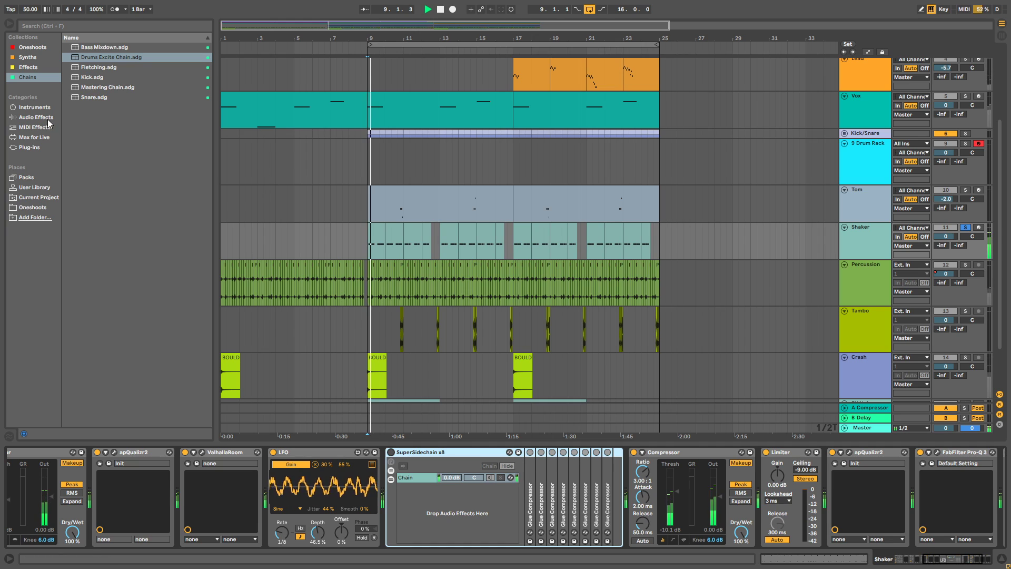
Insert Shaper.amxd between LFO and SuperSidechain x8 on the Shaker track and choose its rising ramp shape.
{"action": "left_click", "coordinate": [33, 206]}
{"action": "left_click", "coordinate": [29, 66]}
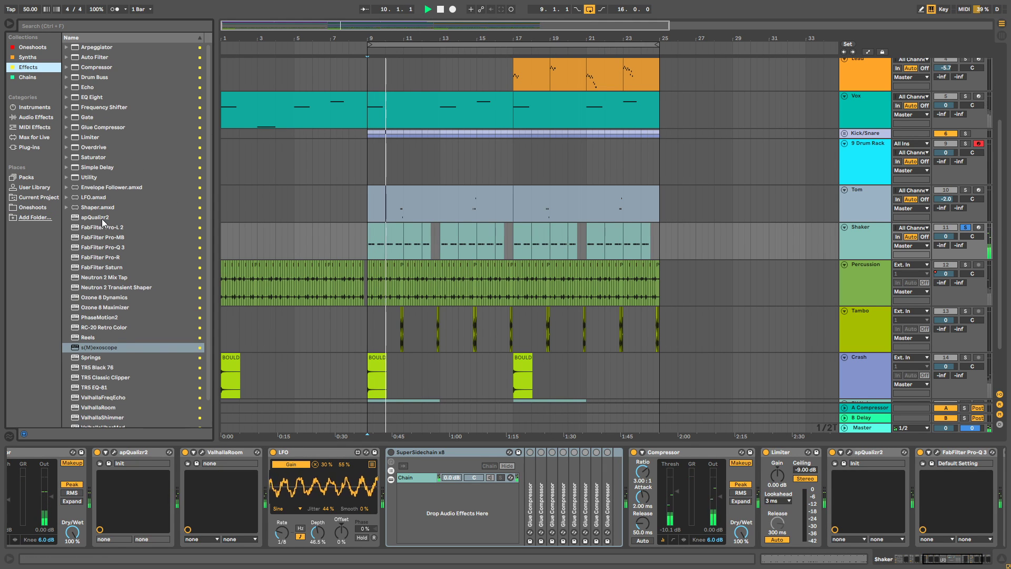
{"action": "scroll", "coordinate": [103, 219], "scroll_direction": "down", "scroll_amount": 1}
{"action": "left_click_drag", "start_coordinate": [102, 200], "coordinate": [387, 501]}
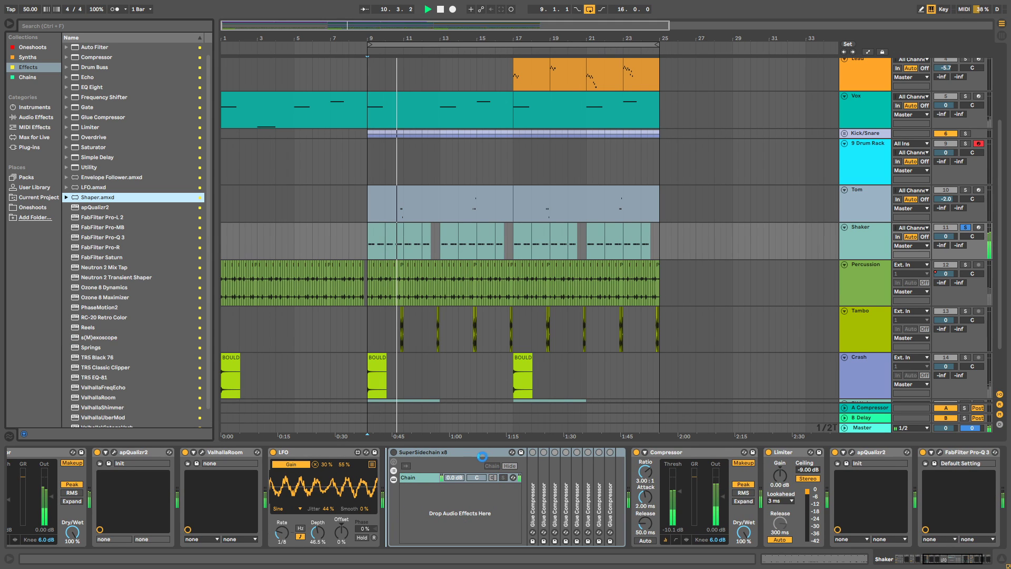
{"action": "left_click", "coordinate": [422, 538]}
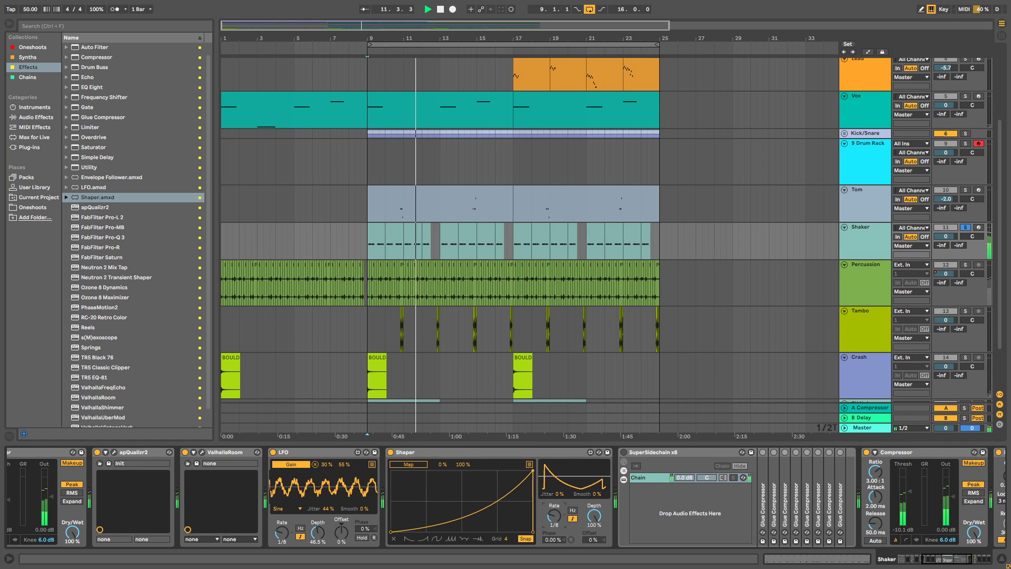
Delete the SuperSidechain x8 rack from the Shaker track and add a Utility directly after Shaper.
{"action": "left_click", "coordinate": [663, 455]}
{"action": "key", "text": "Delete"}
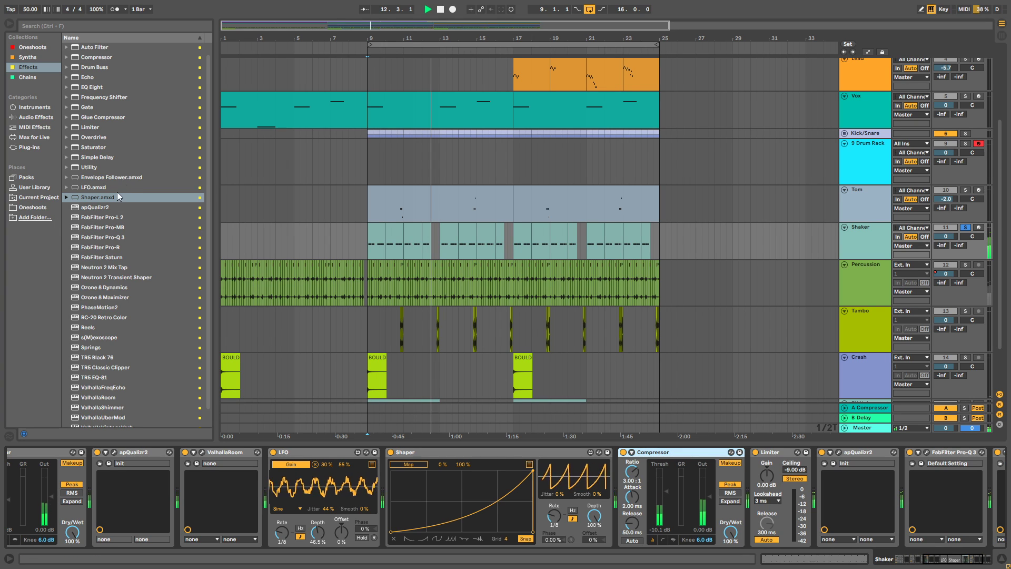
{"action": "scroll", "coordinate": [88, 108], "scroll_direction": "up", "scroll_amount": 1}
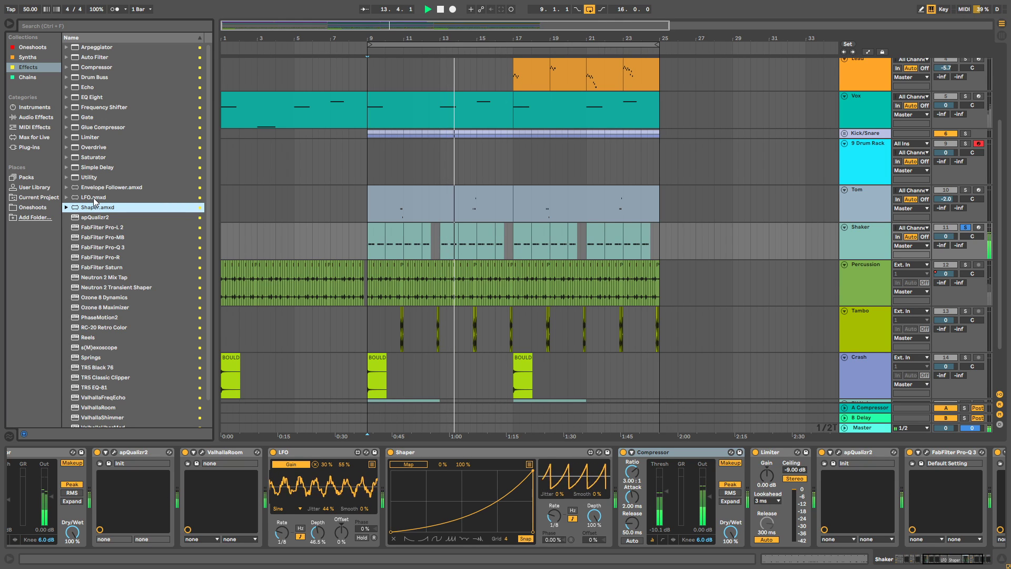
{"action": "mouse_move", "coordinate": [88, 177]}
{"action": "left_mouse_down"}
{"action": "mouse_move", "coordinate": [607, 512]}
{"action": "mouse_move", "coordinate": [617, 508]}
{"action": "left_mouse_up"}
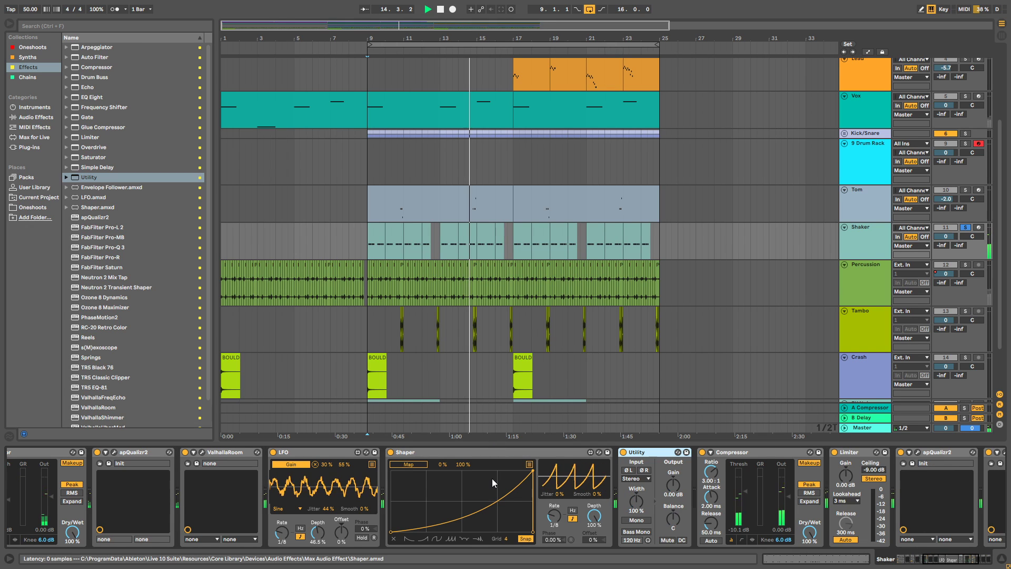
Map Shaper to the Gain of the Shaker track's Utility with a maximum of 50%.
{"action": "left_click", "coordinate": [462, 464]}
{"action": "left_click_drag", "start_coordinate": [462, 464], "coordinate": [463, 491]}
{"action": "left_click", "coordinate": [414, 463]}
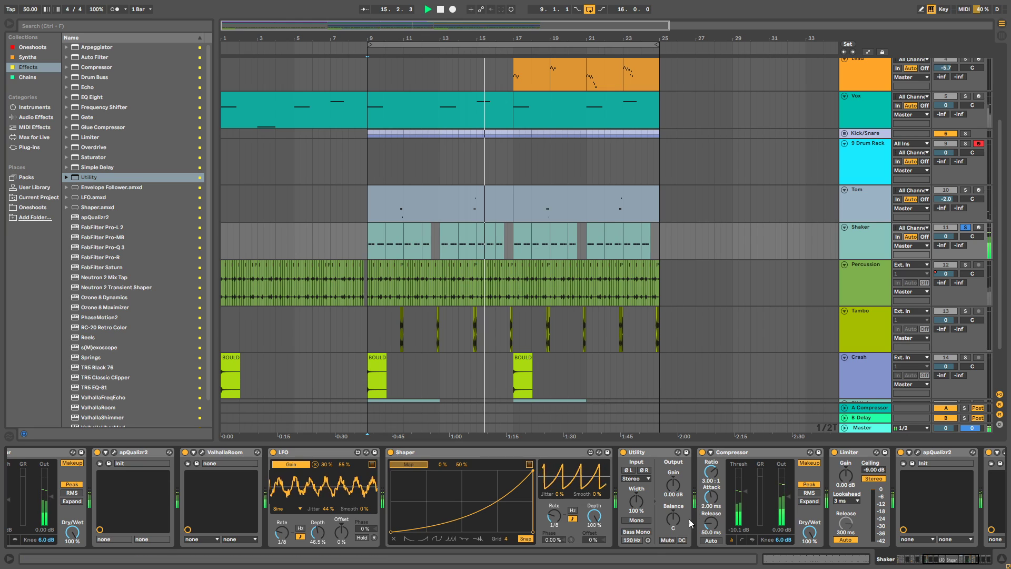
{"action": "left_click", "coordinate": [672, 484]}
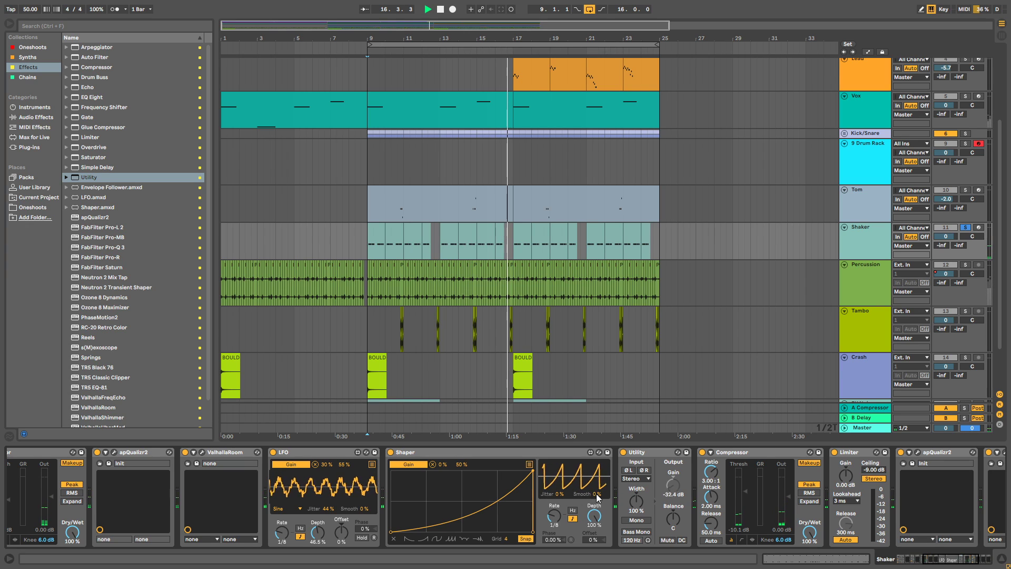
Set Shaper's Gain mapping range to 20% to 80% and its Smooth to 40%.
{"action": "left_click_drag", "start_coordinate": [598, 497], "coordinate": [597, 491]}
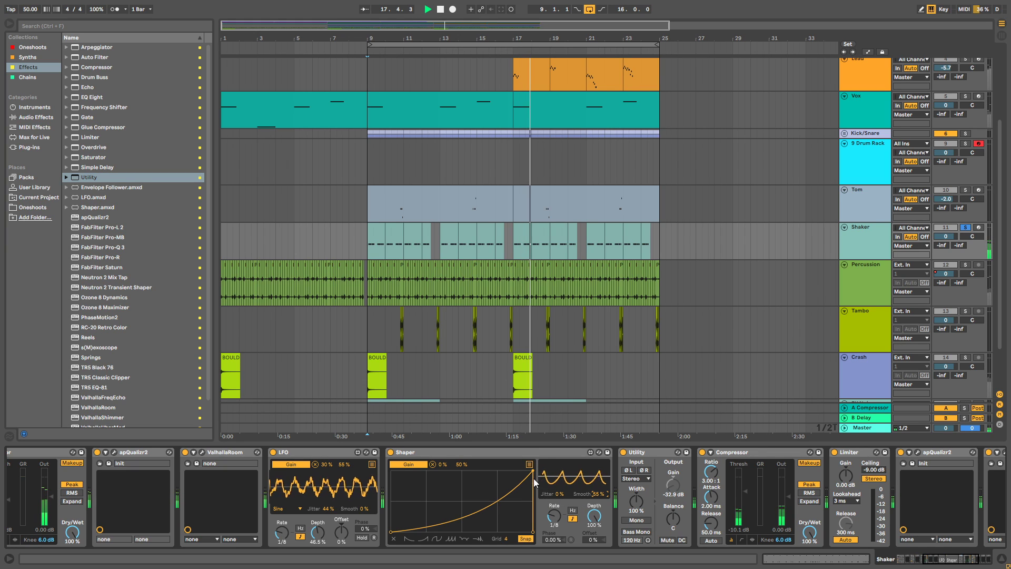
{"action": "mouse_move", "coordinate": [442, 464]}
{"action": "left_mouse_down"}
{"action": "mouse_move", "coordinate": [442, 448]}
{"action": "mouse_move", "coordinate": [462, 453]}
{"action": "mouse_move", "coordinate": [451, 469]}
{"action": "left_mouse_up"}
{"action": "left_click", "coordinate": [461, 464]}
{"action": "left_click", "coordinate": [444, 464]}
{"action": "type", "text": "30"}
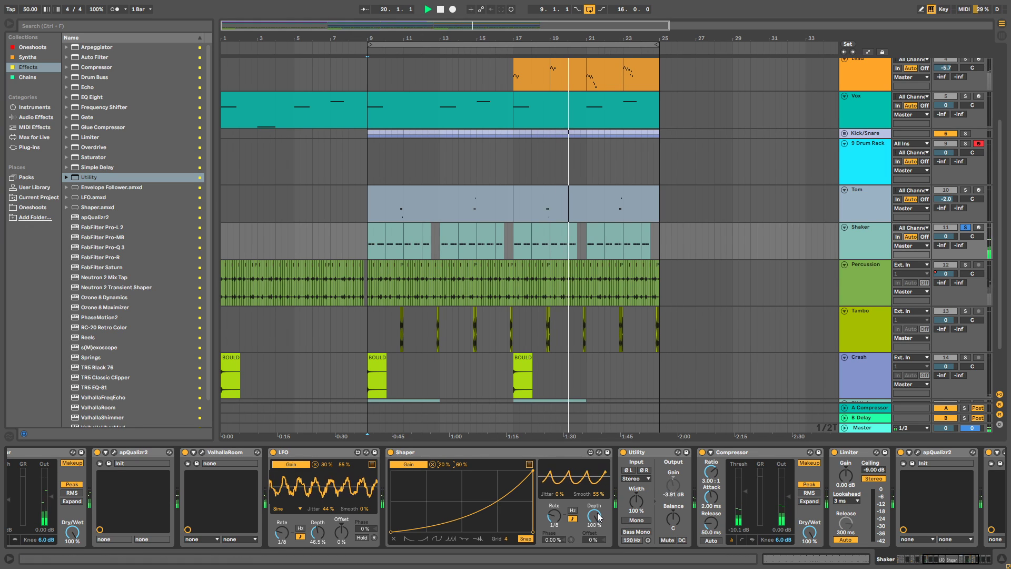
{"action": "left_click_drag", "start_coordinate": [598, 493], "coordinate": [598, 497]}
Replay the full mix from bar 9 without the Shaker solo and set the Shaker Limiter's Gain to 6 dB.
{"action": "key", "text": "space"}
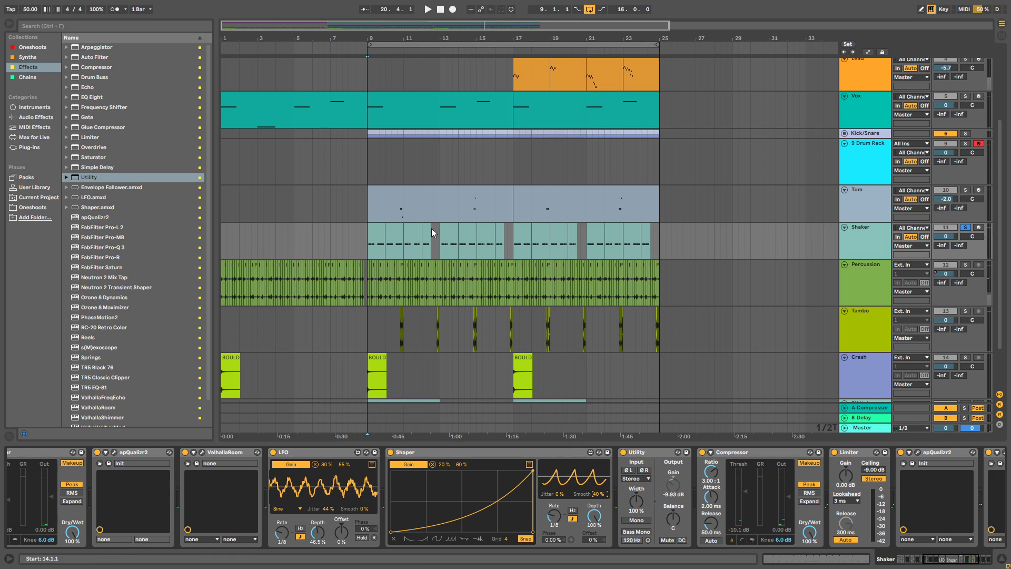
{"action": "left_click", "coordinate": [374, 179]}
{"action": "key", "text": "space"}
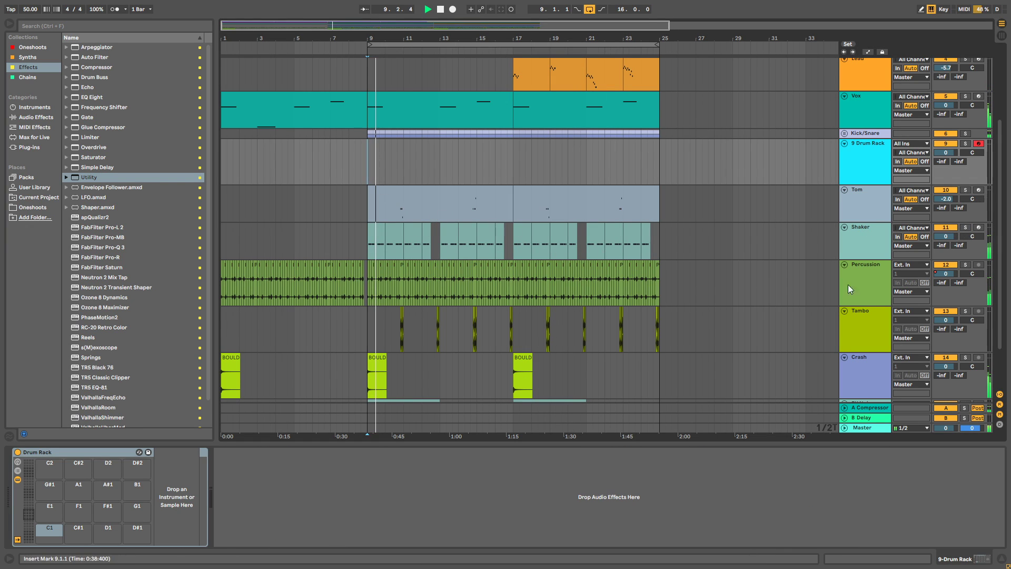
{"action": "left_click", "coordinate": [874, 239]}
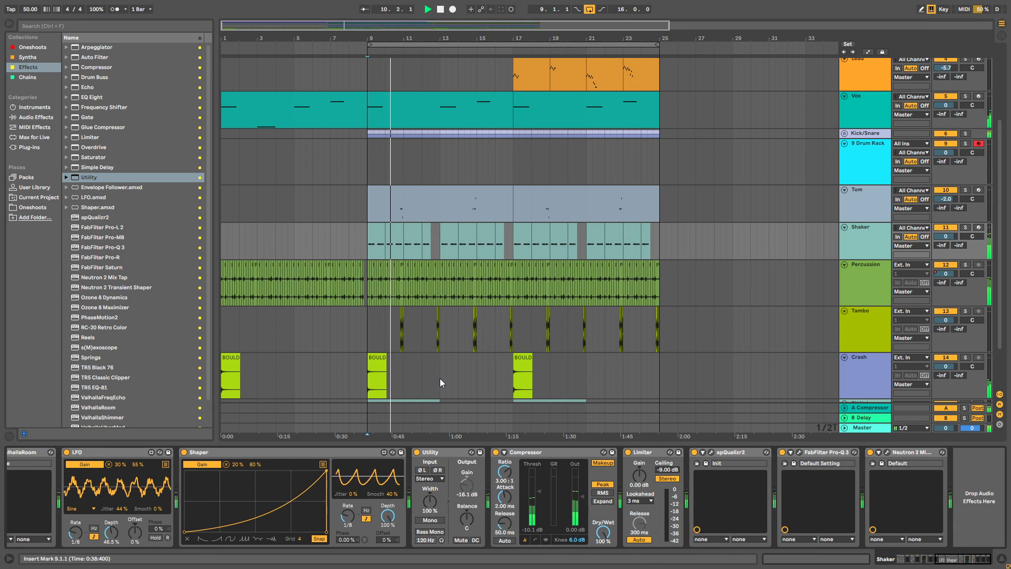
{"action": "left_click_drag", "start_coordinate": [638, 479], "coordinate": [646, 472]}
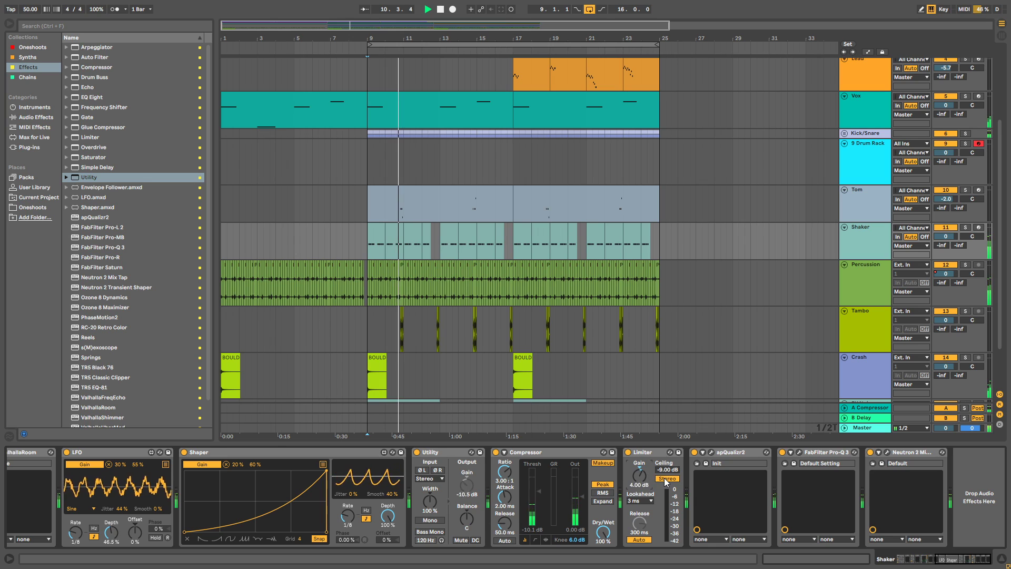
{"action": "key", "text": "Up"}
{"action": "key", "text": "Up"}
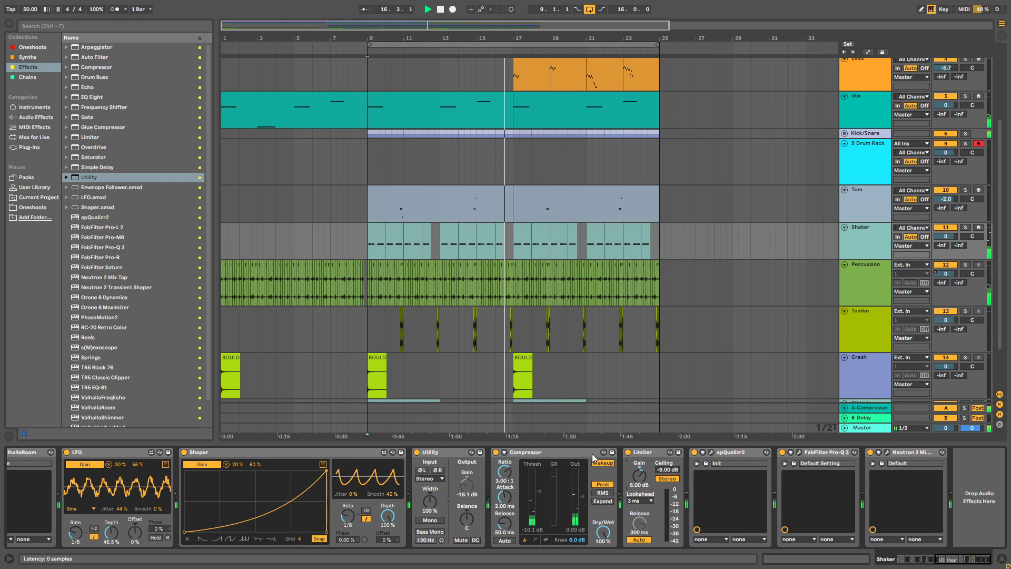
Open the Percussion track's Neutron 2 Mix Tap, capture and copy a screenshot of its window, and close the plug-in.
{"action": "left_click", "coordinate": [867, 289]}
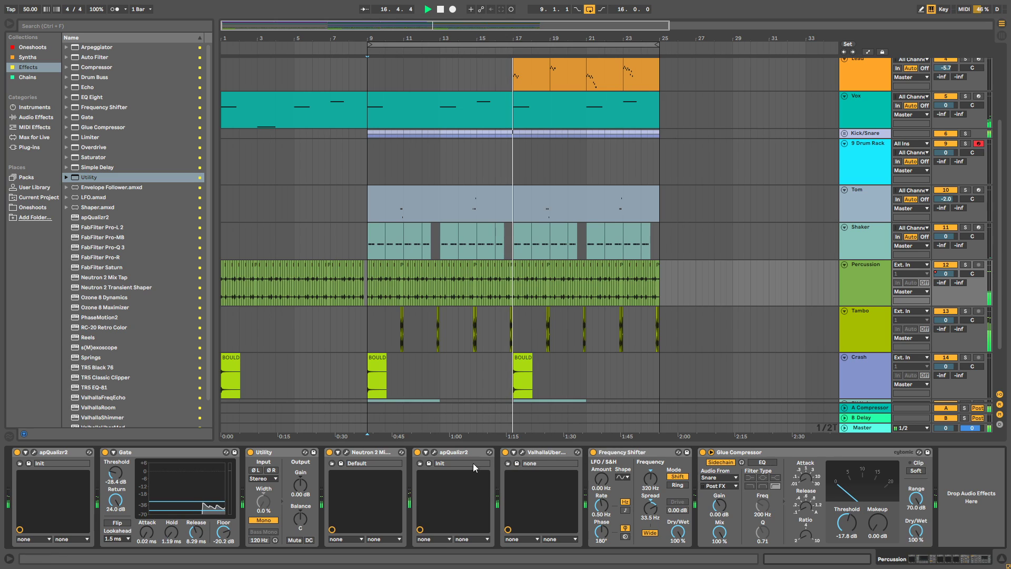
{"action": "left_click", "coordinate": [345, 451]}
{"action": "left_click_drag", "start_coordinate": [371, 139], "coordinate": [478, 103]}
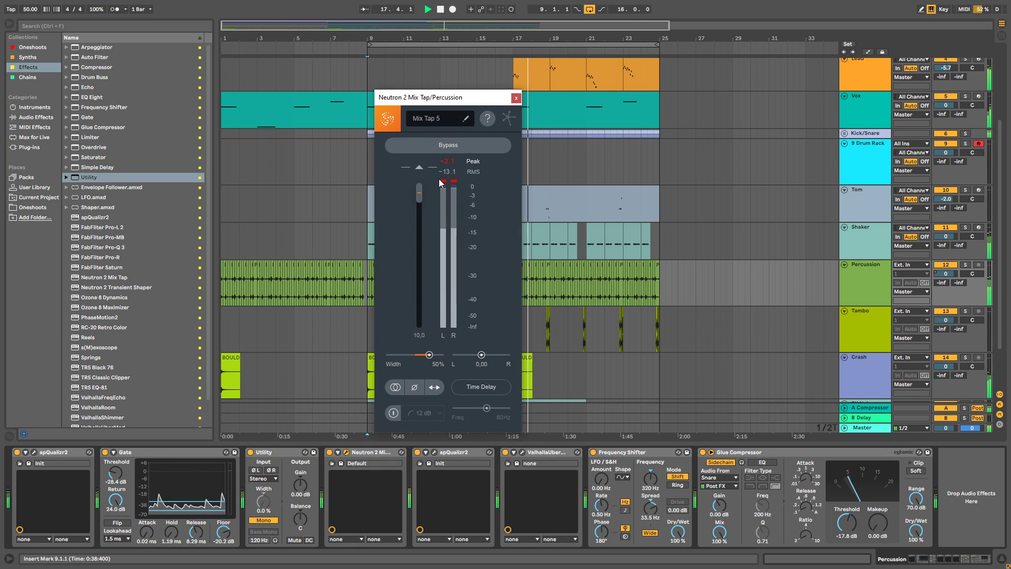
{"action": "key", "text": "Print"}
{"action": "left_click_drag", "start_coordinate": [368, 82], "coordinate": [544, 451]}
{"action": "key", "text": "ctrl+c"}
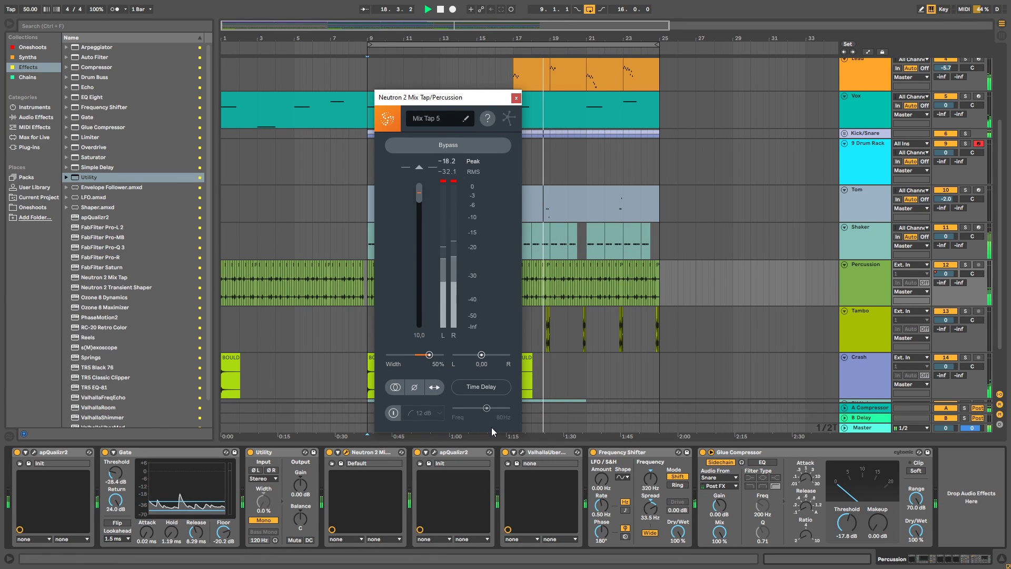
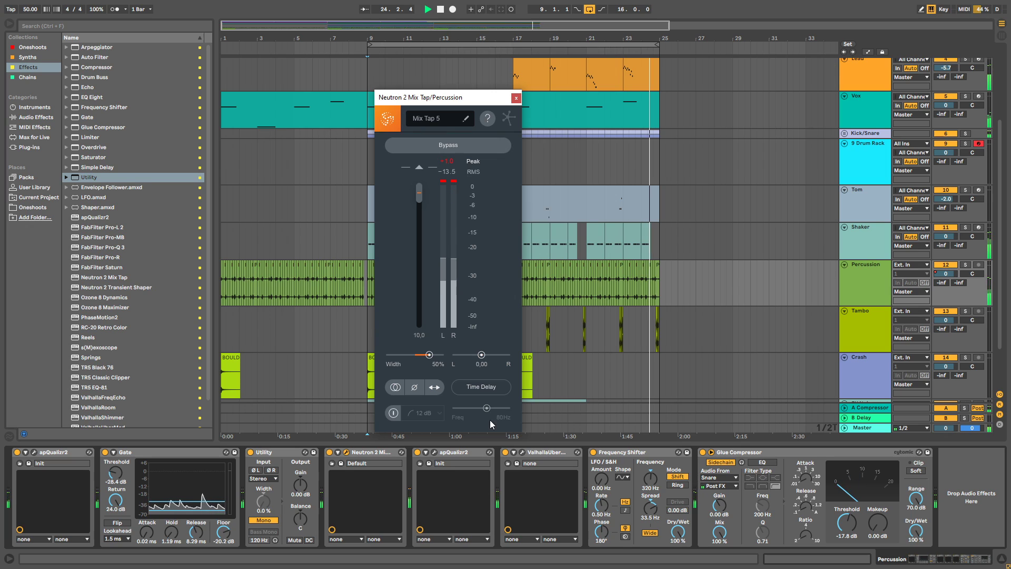
{"action": "left_click", "coordinate": [515, 98]}
Reduce the heights of the Percussion, Tambo, Crash and FX Noise tracks while replaying the arrangement from bar 9.
{"action": "left_click_drag", "start_coordinate": [513, 39], "coordinate": [546, 50]}
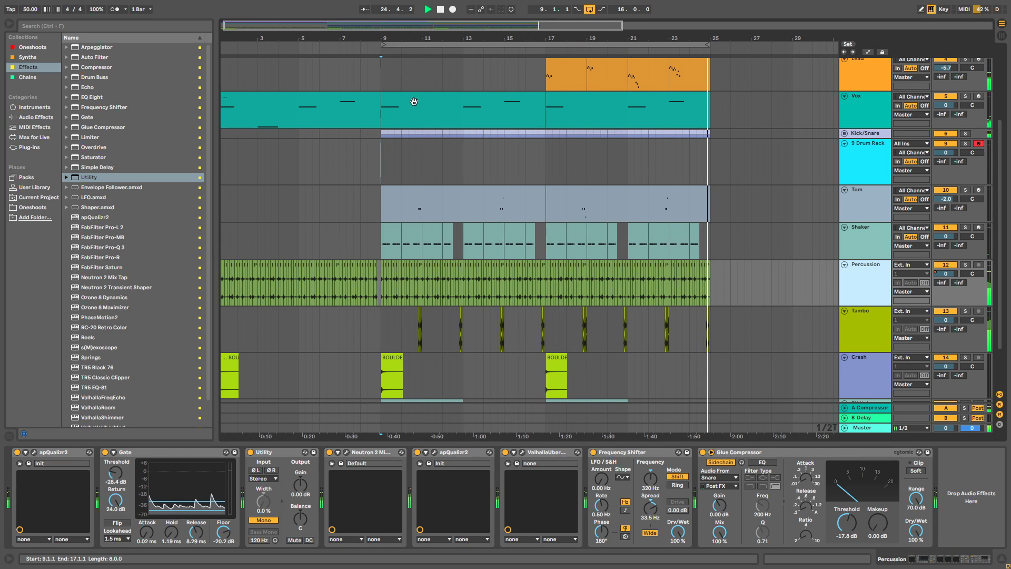
{"action": "left_click", "coordinate": [380, 86]}
{"action": "scroll", "coordinate": [635, 287], "scroll_direction": "down", "scroll_amount": 2}
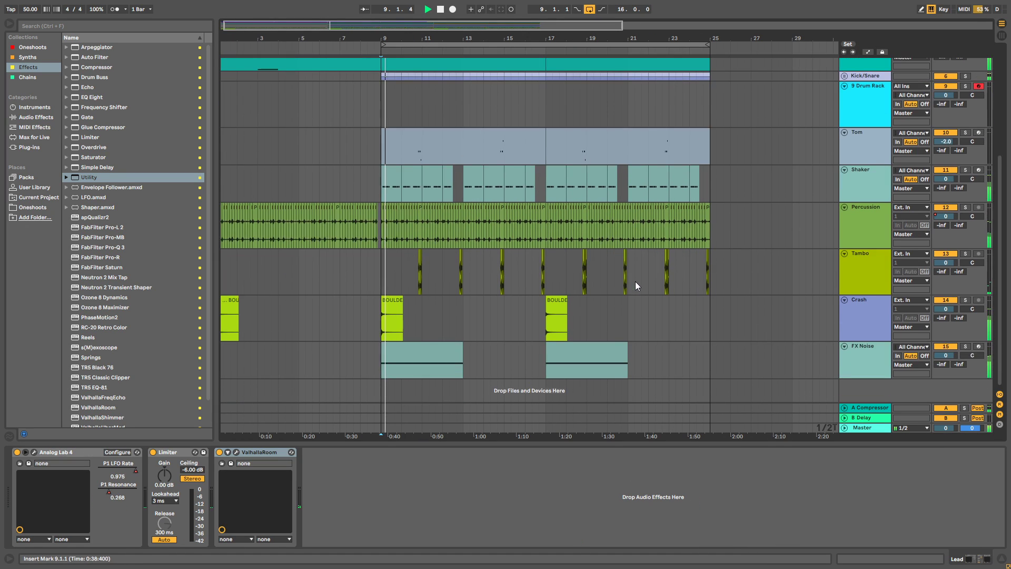
{"action": "left_click_drag", "start_coordinate": [863, 340], "coordinate": [864, 330]}
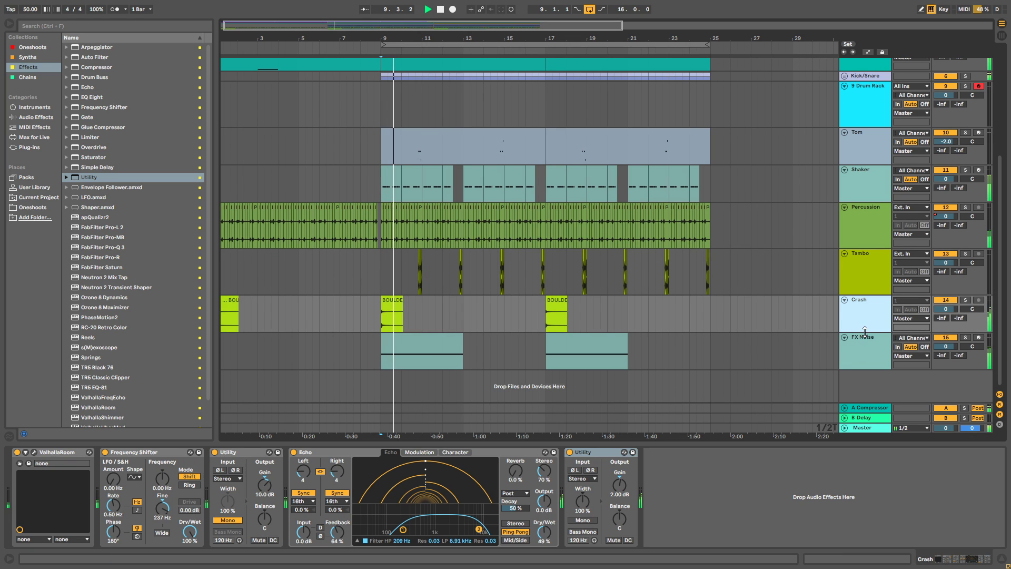
{"action": "left_click_drag", "start_coordinate": [866, 296], "coordinate": [867, 286]}
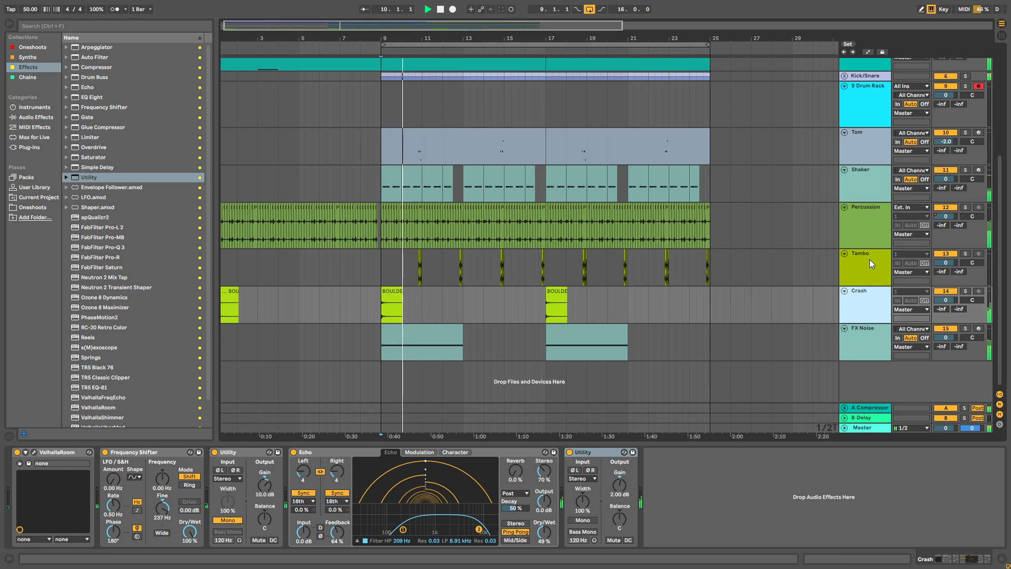
{"action": "left_click_drag", "start_coordinate": [863, 247], "coordinate": [864, 231]}
{"action": "left_click_drag", "start_coordinate": [872, 268], "coordinate": [874, 259]}
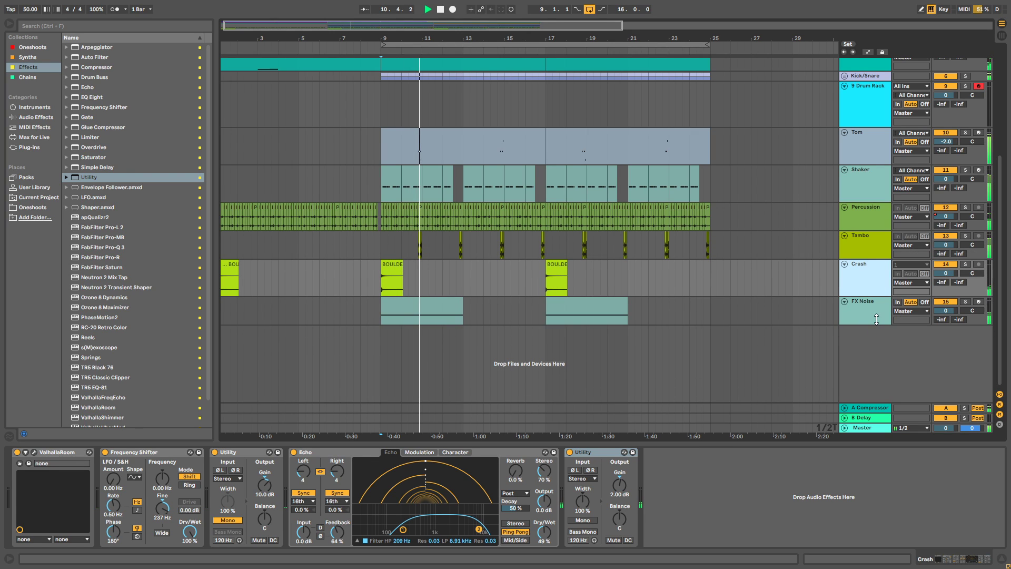
{"action": "scroll", "coordinate": [870, 284], "scroll_direction": "up", "scroll_amount": 2}
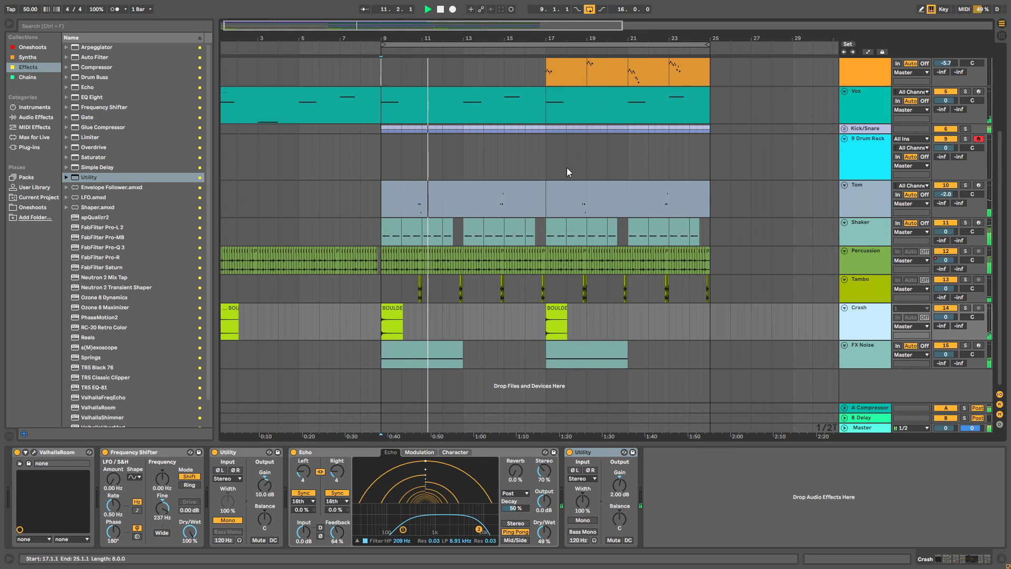
Copy the pitch bend rise at the end of the Squeeze Pad clip at bar 9 to position 2.4.3 in its envelope.
{"action": "scroll", "coordinate": [509, 124], "scroll_direction": "up", "scroll_amount": 5}
{"action": "left_click", "coordinate": [384, 82]}
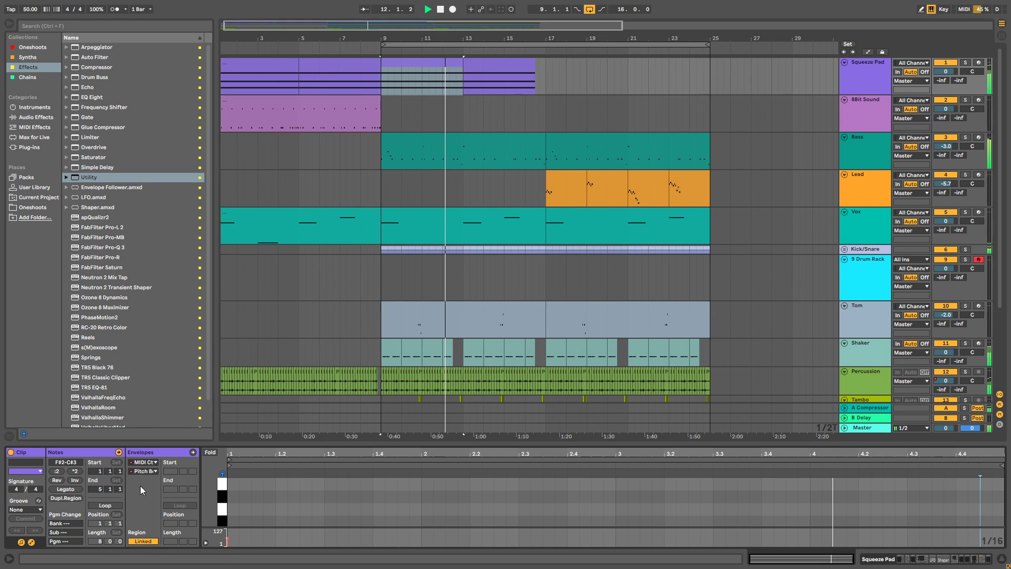
{"action": "left_click_drag", "start_coordinate": [453, 444], "coordinate": [395, 204]}
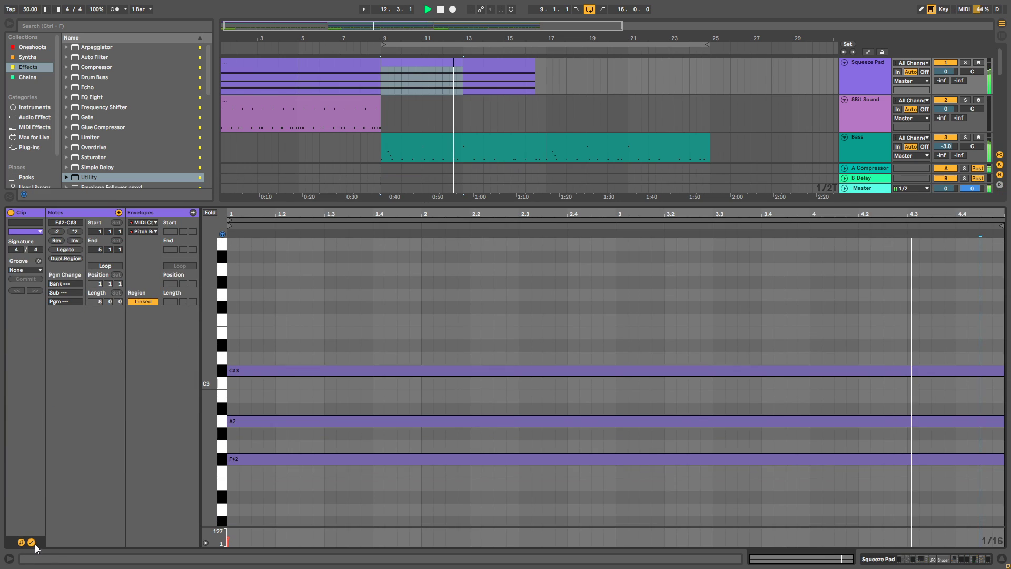
{"action": "key", "text": "alt+e"}
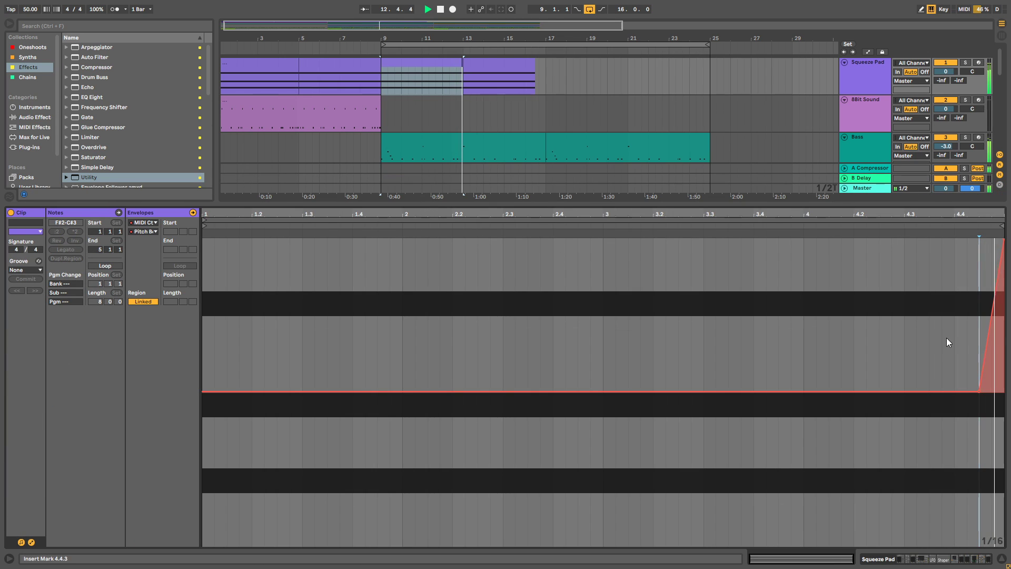
{"action": "left_click_drag", "start_coordinate": [979, 315], "coordinate": [1009, 318]}
{"action": "left_click", "coordinate": [577, 293]}
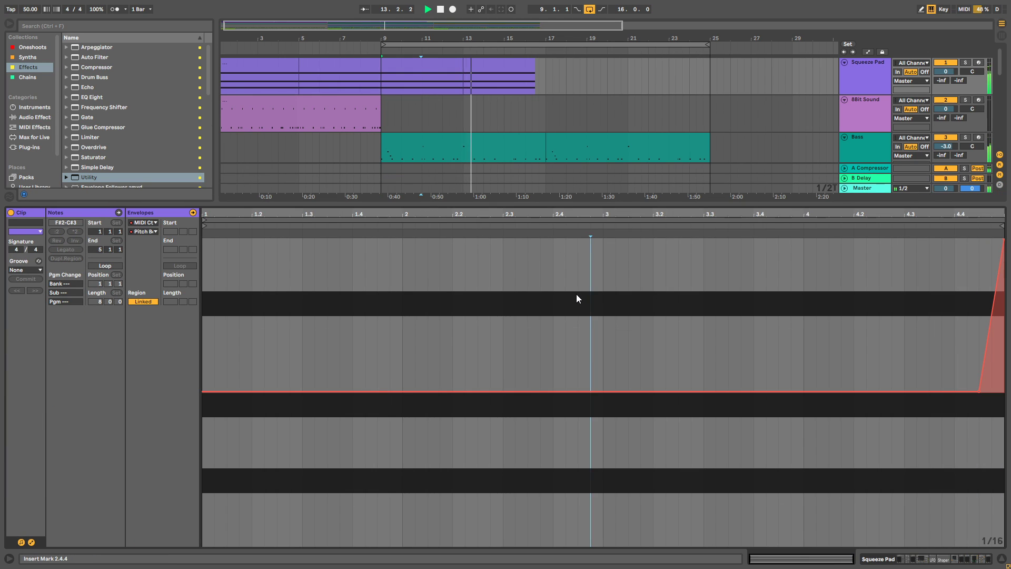
{"action": "key", "text": "ctrl+v"}
Duplicate the edited Squeeze Pad clip to bar 13, shorten the copy so it ends in bar 16, and collapse the clip editor.
{"action": "left_click", "coordinate": [432, 67]}
{"action": "key", "text": "ctrl+d"}
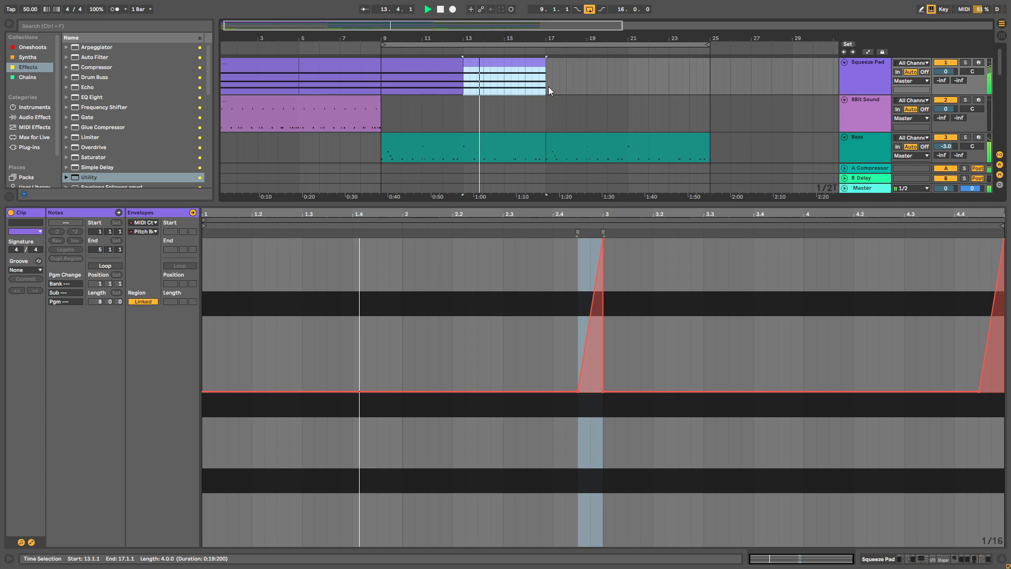
{"action": "left_click", "coordinate": [833, 315]}
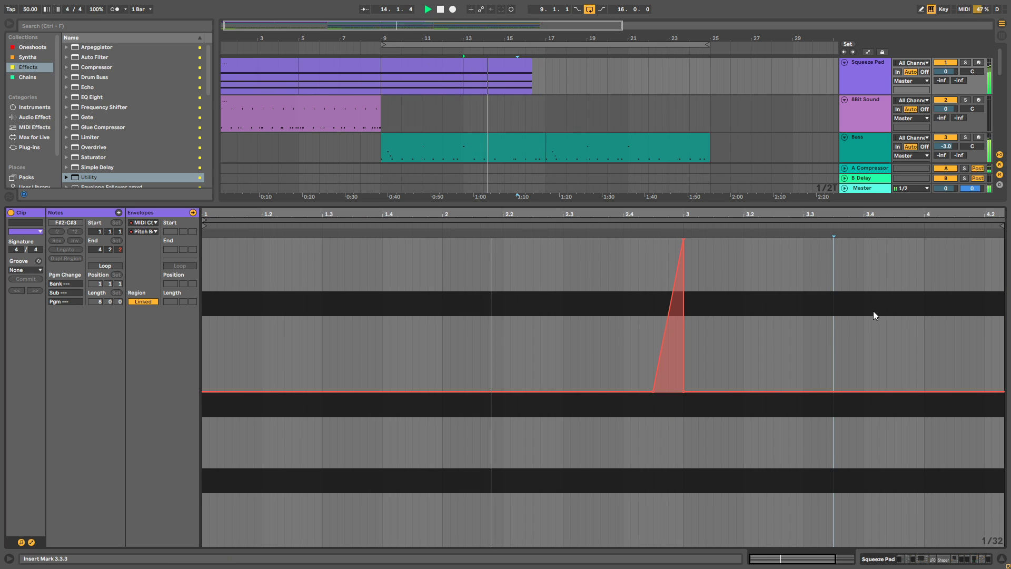
{"action": "mouse_move", "coordinate": [840, 204]}
{"action": "left_mouse_down"}
{"action": "mouse_move", "coordinate": [840, 159]}
{"action": "mouse_move", "coordinate": [840, 526]}
{"action": "left_mouse_up"}
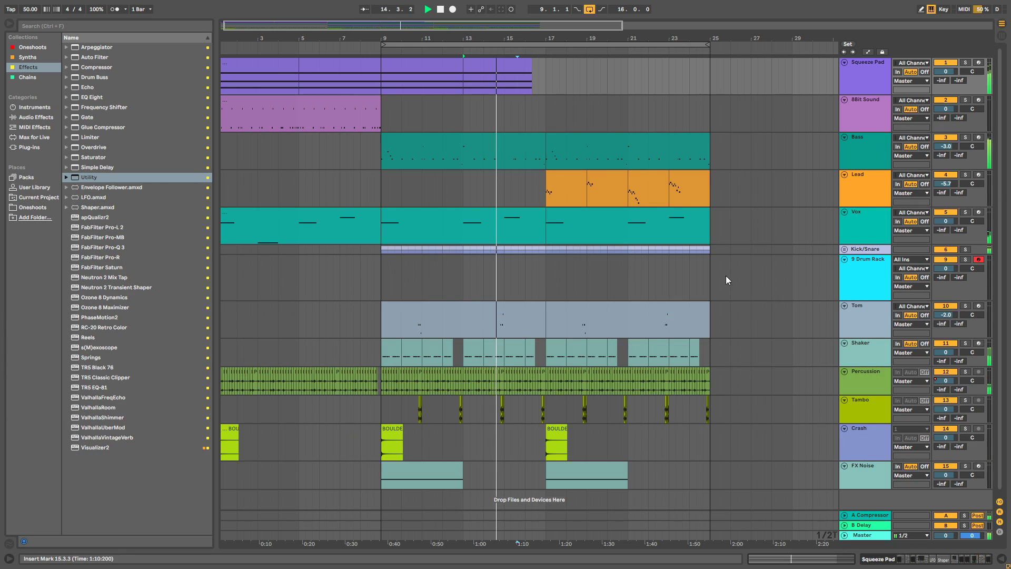
{"action": "left_click", "coordinate": [510, 104]}
{"action": "left_click", "coordinate": [412, 62]}
{"action": "left_click_drag", "start_coordinate": [415, 38], "coordinate": [230, 63]}
{"action": "left_click", "coordinate": [691, 90]}
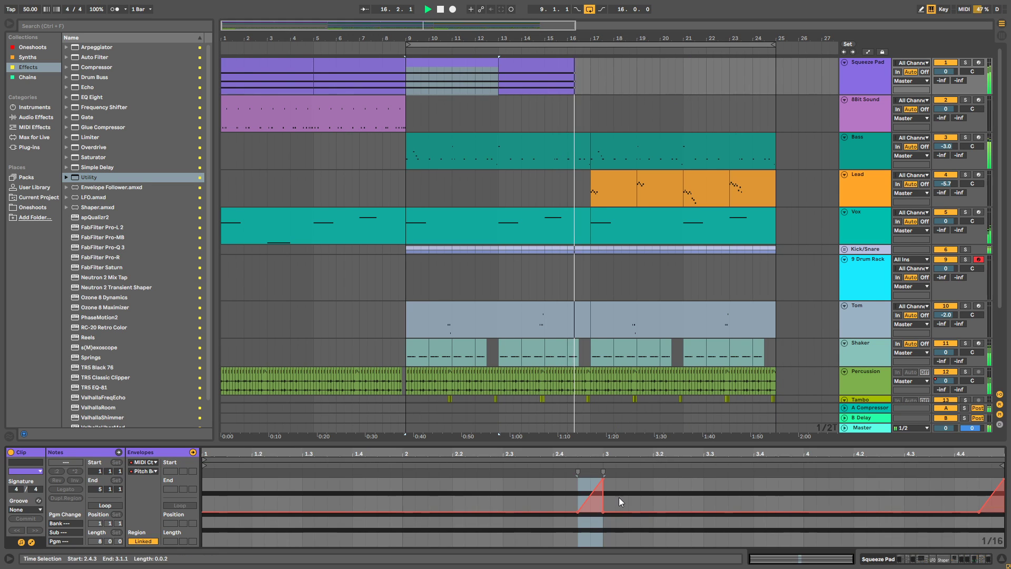
{"action": "left_click", "coordinate": [612, 88]}
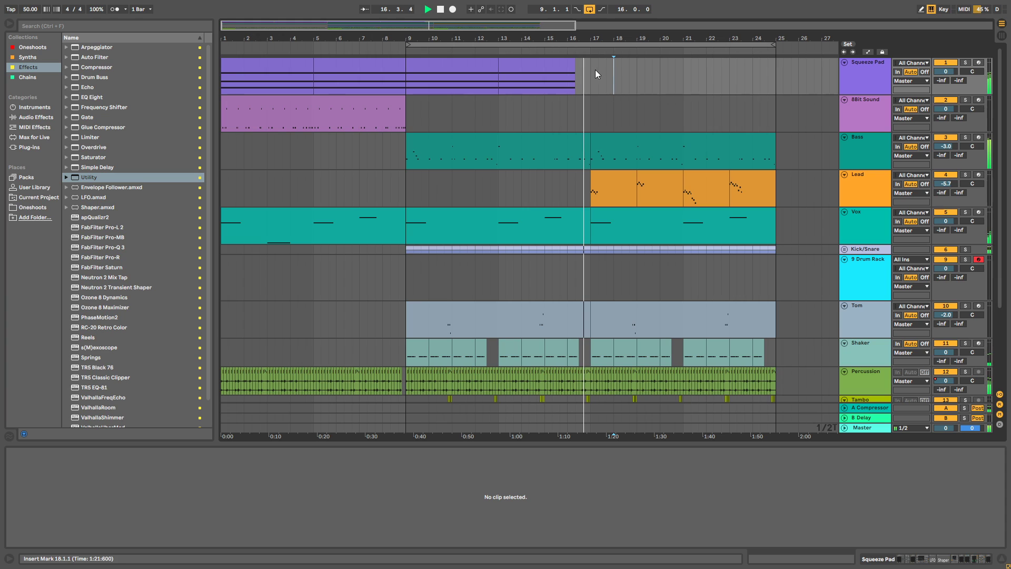
{"action": "left_click_drag", "start_coordinate": [595, 38], "coordinate": [588, 45]}
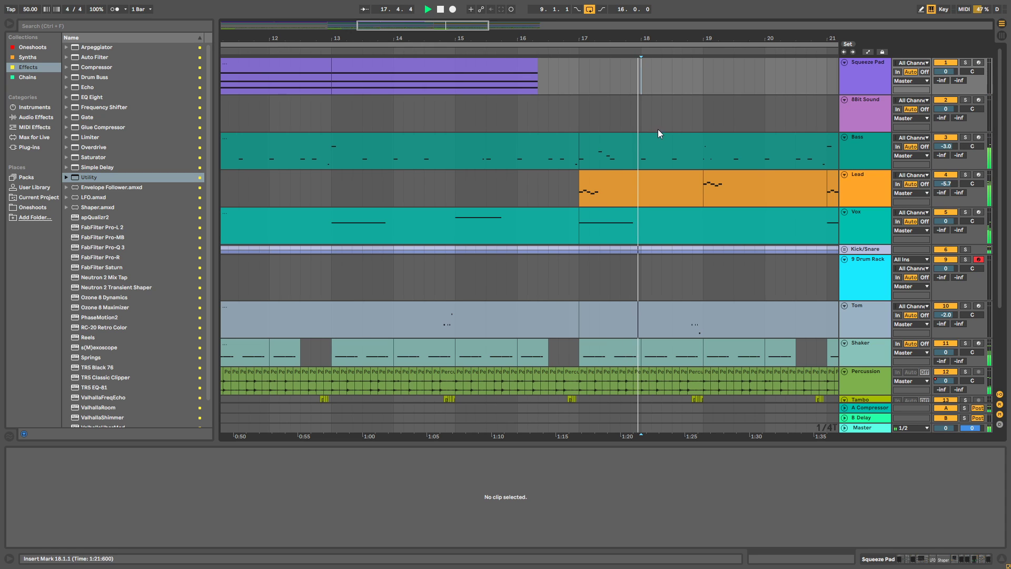
{"action": "left_click_drag", "start_coordinate": [652, 38], "coordinate": [645, 16]}
Replay the full arrangement from bar 9.
{"action": "left_click", "coordinate": [373, 114]}
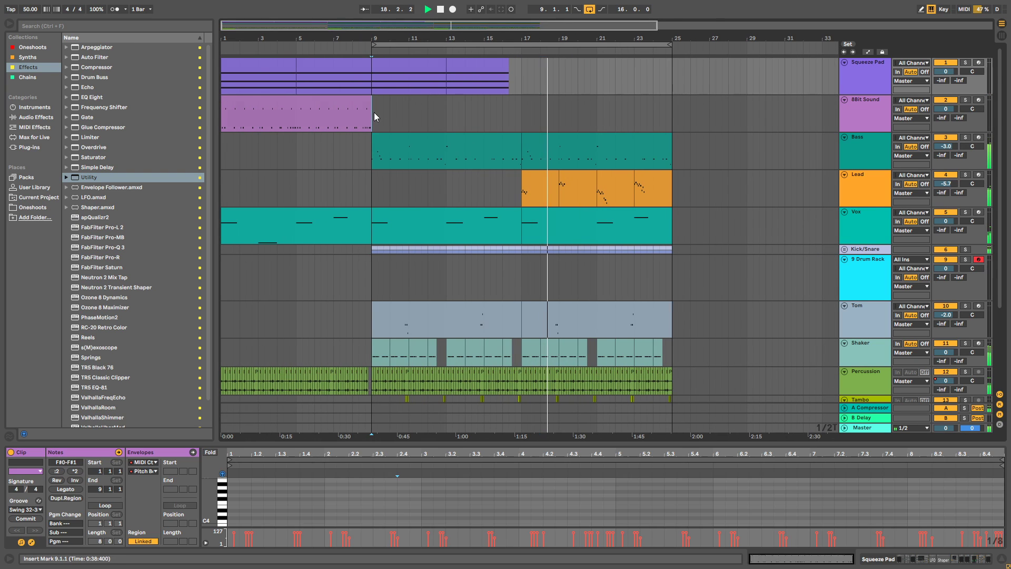
{"action": "key", "text": "space"}
{"action": "key", "text": "space"}
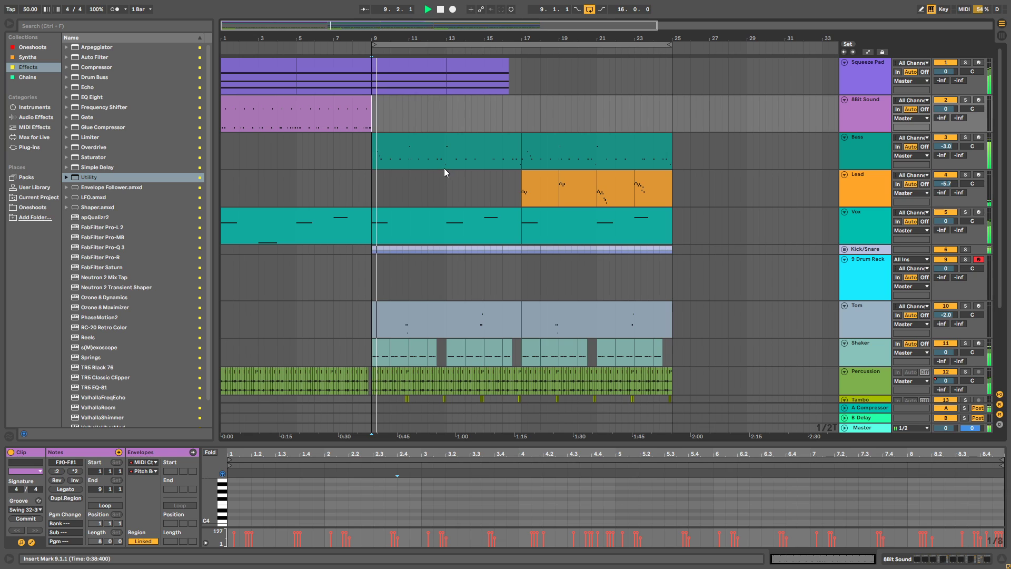
{"action": "scroll", "coordinate": [479, 168], "scroll_direction": "down", "scroll_amount": 3}
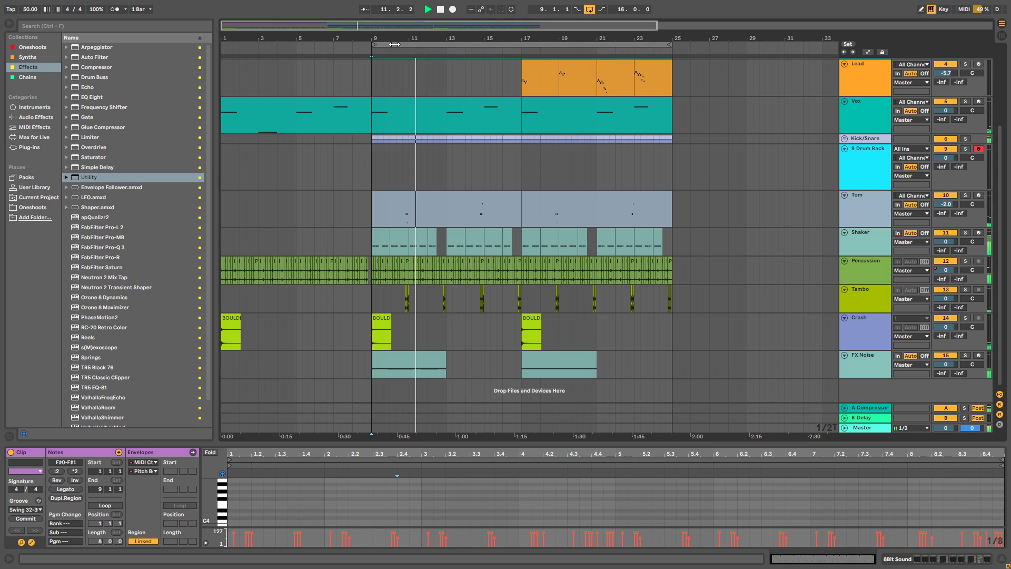
{"action": "left_click_drag", "start_coordinate": [393, 46], "coordinate": [442, 55]}
{"action": "scroll", "coordinate": [579, 219], "scroll_direction": "up", "scroll_amount": 3}
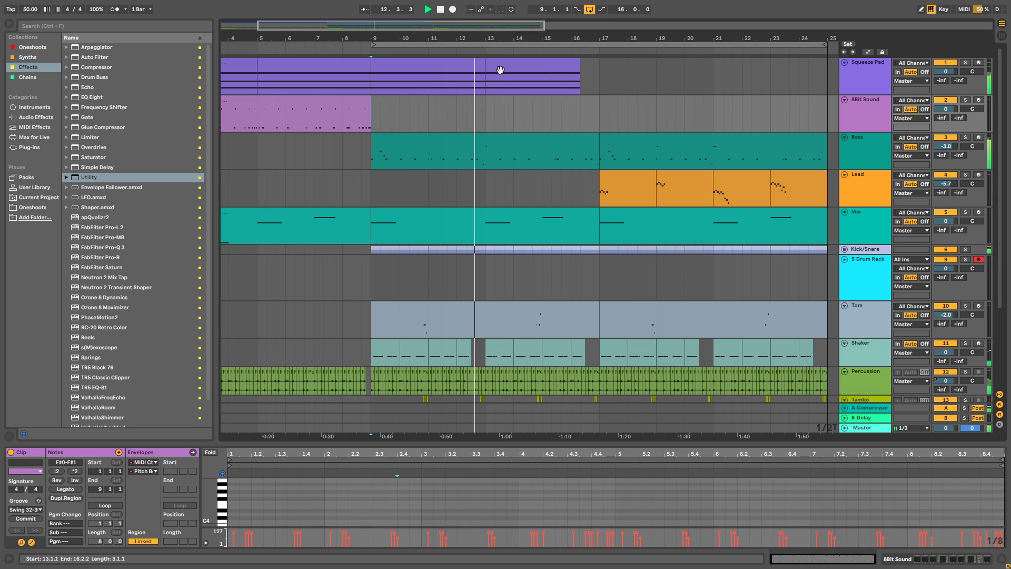
Show the pitch bend envelope of the Squeeze Pad clip at bar 9, solo the track and play it from bar 10.
{"action": "left_click", "coordinate": [468, 64]}
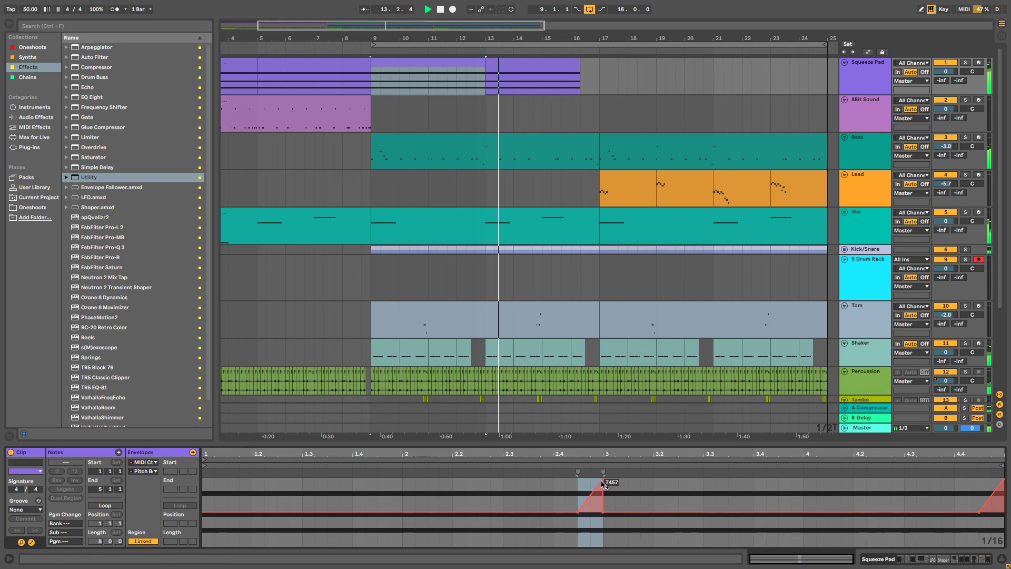
{"action": "key", "text": "space"}
{"action": "left_click", "coordinate": [429, 85]}
{"action": "key", "text": "space"}
{"action": "left_click", "coordinate": [418, 85]}
{"action": "key", "text": "space"}
{"action": "key", "text": "space"}
{"action": "left_click", "coordinate": [965, 62]}
{"action": "left_click", "coordinate": [399, 80]}
{"action": "key", "text": "space"}
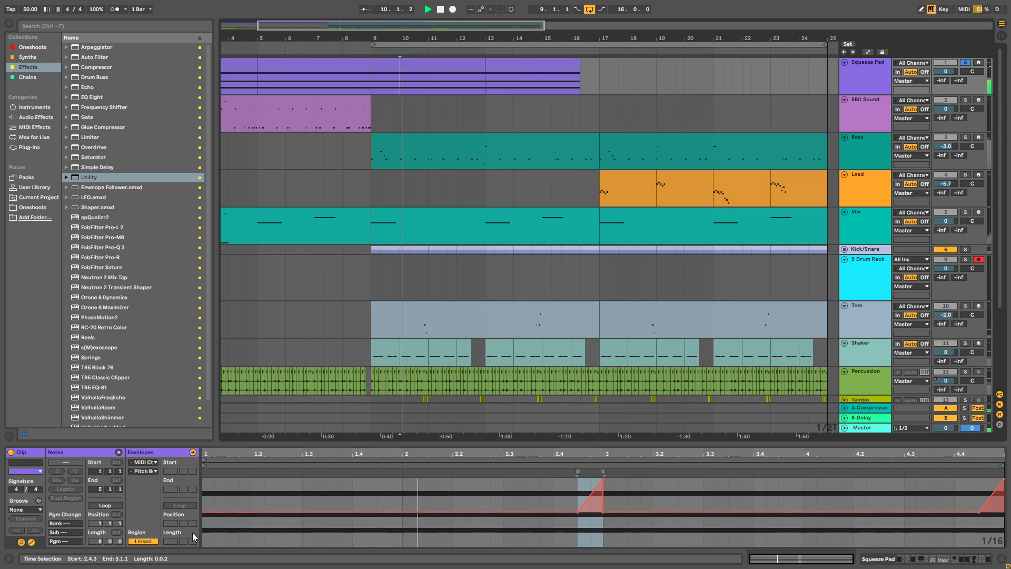
Browse the MIDI controllers available for the Squeeze Pad clip's envelope.
{"action": "left_click", "coordinate": [150, 471]}
{"action": "scroll", "coordinate": [176, 284], "scroll_direction": "down", "scroll_amount": 10}
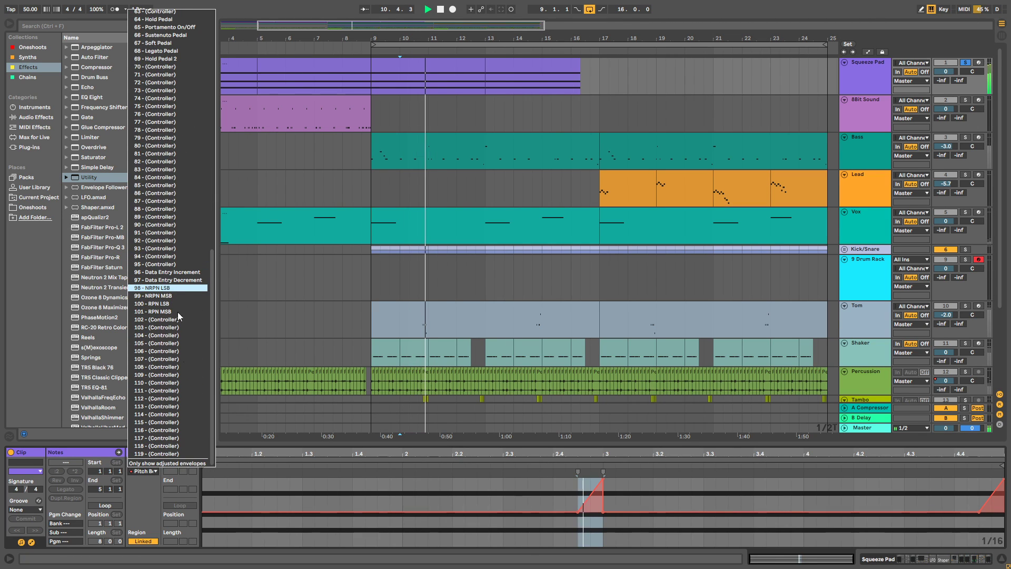
{"action": "left_click", "coordinate": [179, 301]}
{"action": "left_click", "coordinate": [144, 462]}
{"action": "left_click", "coordinate": [144, 463]}
Open the Squeeze Pad track's Analog Lab 4 plug-in and play the track from bar 10.
{"action": "left_click", "coordinate": [865, 87]}
{"action": "double_click", "coordinate": [866, 91]}
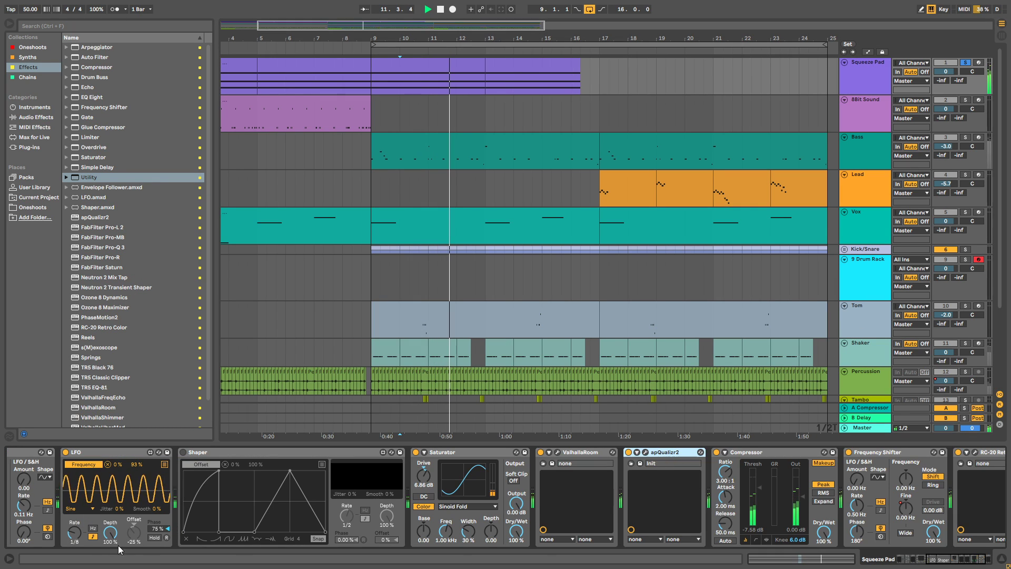
{"action": "left_click_drag", "start_coordinate": [136, 554], "coordinate": [474, 553]}
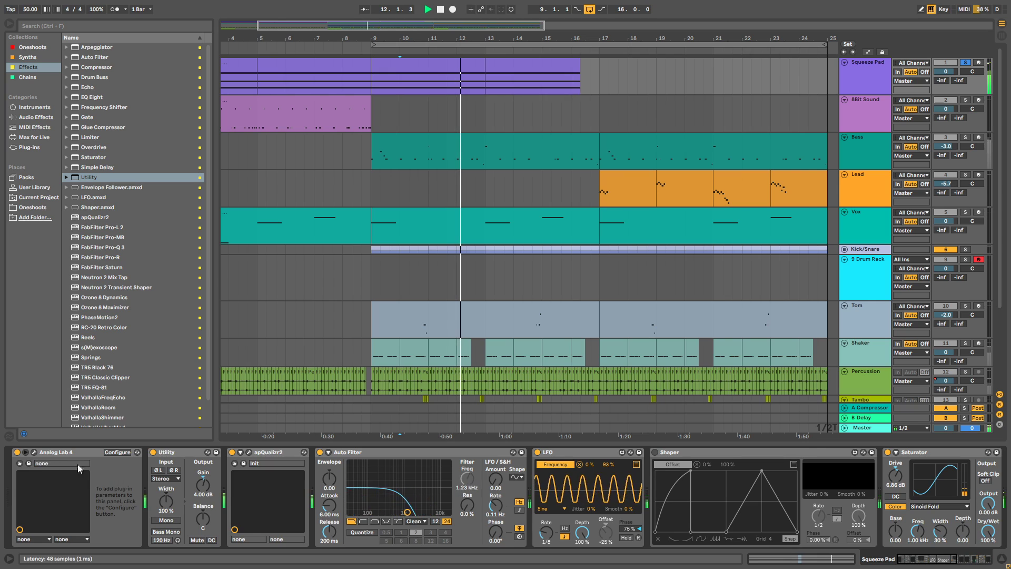
{"action": "left_click", "coordinate": [34, 452]}
{"action": "left_click_drag", "start_coordinate": [424, 82], "coordinate": [431, 135]}
{"action": "left_click", "coordinate": [420, 85]}
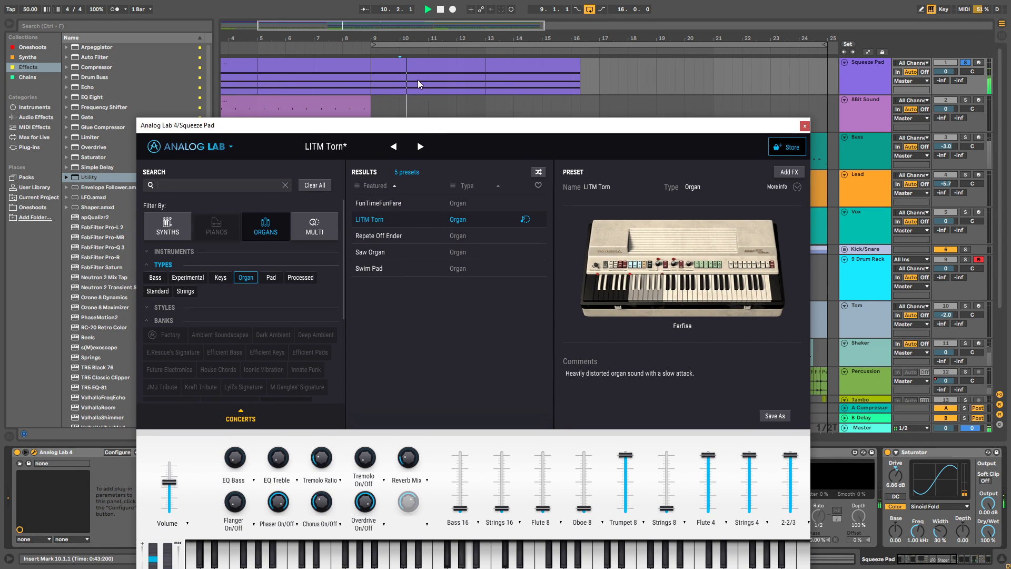
Bring Analog Lab 4's keyboard into view, examine its Pitch Bend wheel during playback, and close the plug-in.
{"action": "left_click_drag", "start_coordinate": [291, 129], "coordinate": [598, 66]}
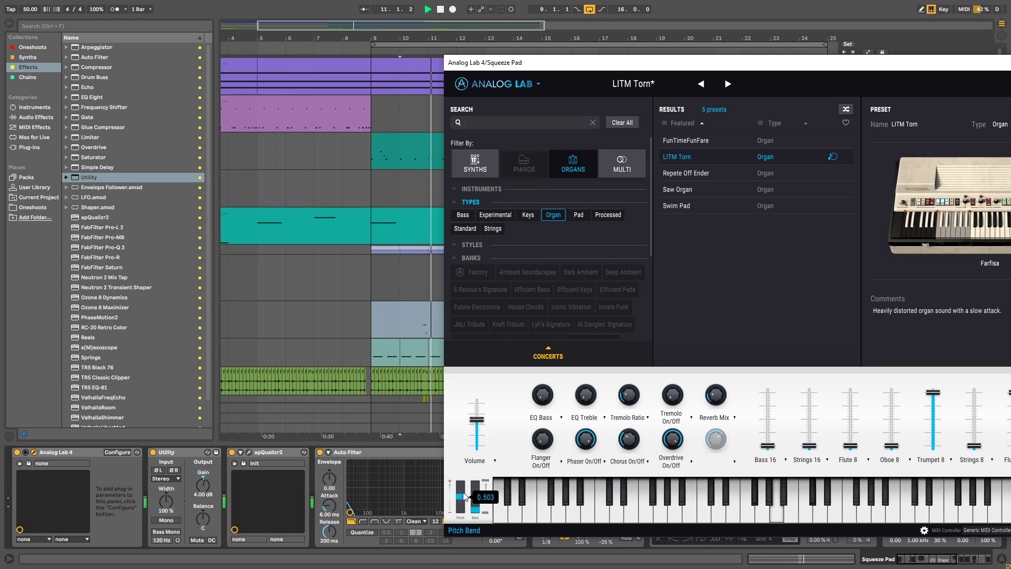
{"action": "left_click_drag", "start_coordinate": [595, 66], "coordinate": [603, 87]}
{"action": "left_click_drag", "start_coordinate": [467, 162], "coordinate": [774, 45]}
{"action": "mouse_move", "coordinate": [518, 483]}
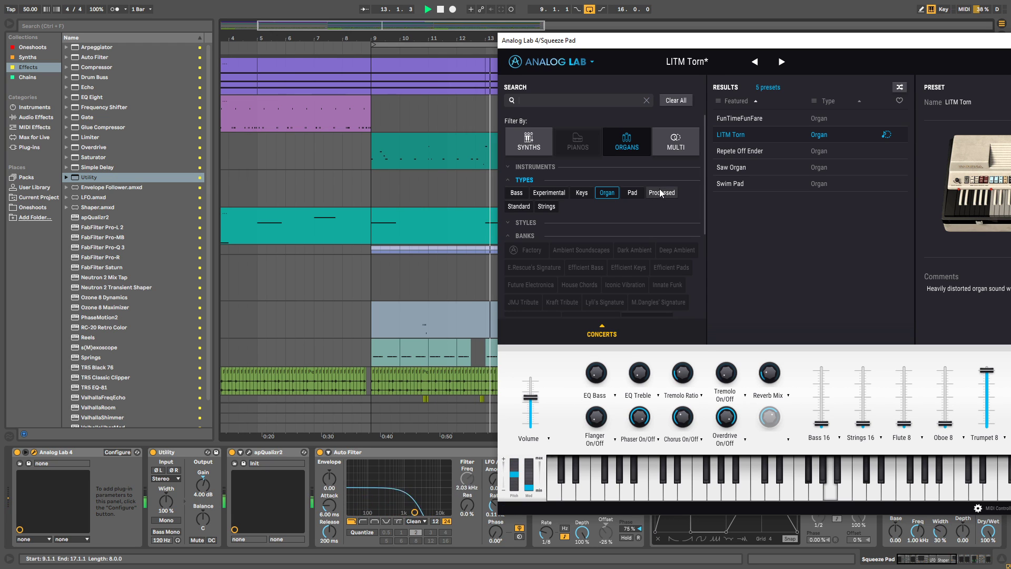
{"action": "left_click_drag", "start_coordinate": [760, 41], "coordinate": [507, 78]}
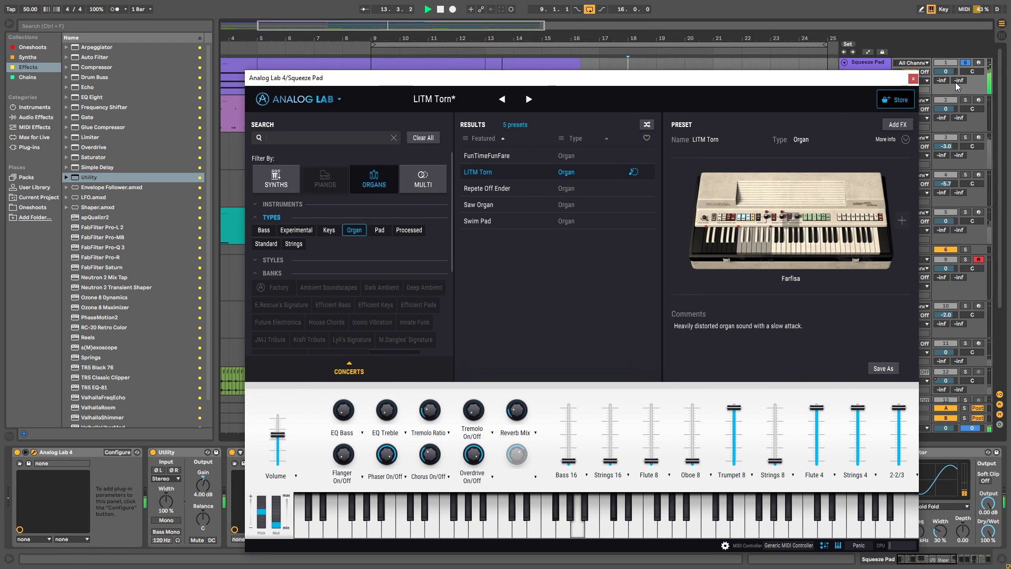
{"action": "left_click", "coordinate": [913, 78]}
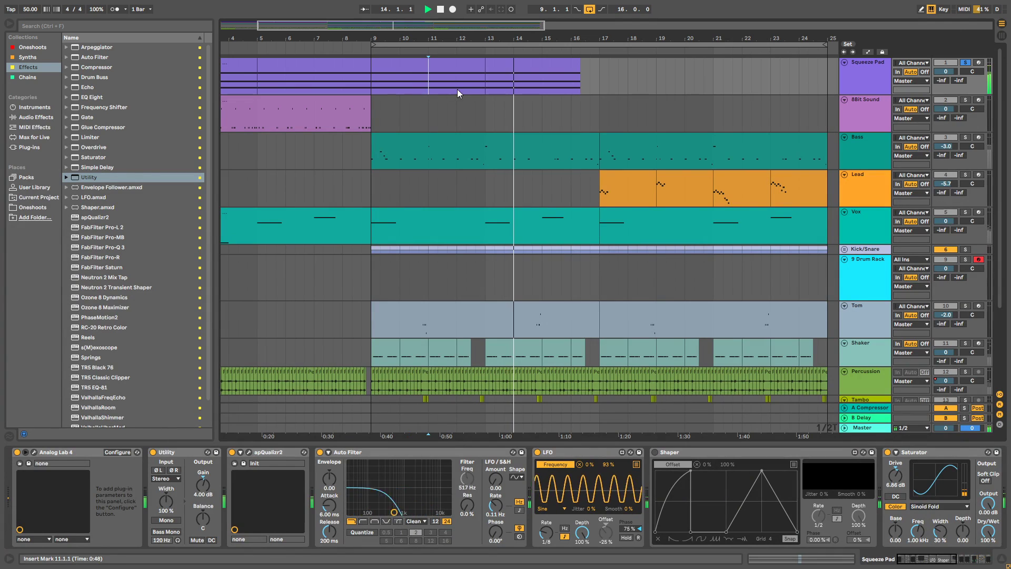
Replay the soloed Squeeze Pad from bar 9.
{"action": "left_click_drag", "start_coordinate": [457, 65], "coordinate": [401, 81]}
{"action": "left_click", "coordinate": [374, 81]}
{"action": "key", "text": "space"}
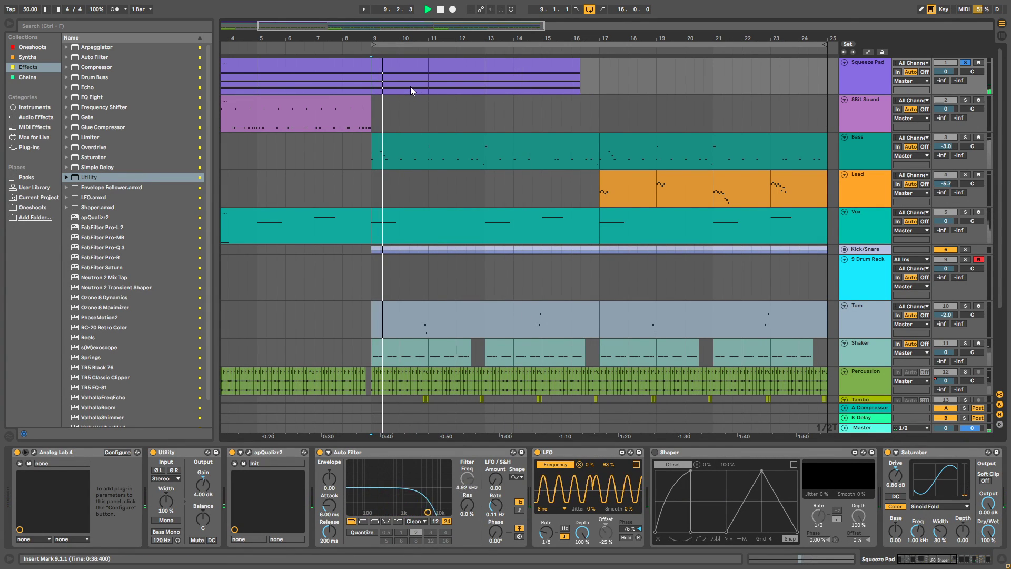
{"action": "key", "text": "space"}
{"action": "key", "text": "space"}
Play the soloed Squeeze Pad from bar 11 and from 12.3.3, and reopen its Analog Lab 4 plug-in.
{"action": "left_click", "coordinate": [431, 68]}
{"action": "left_click", "coordinate": [428, 99]}
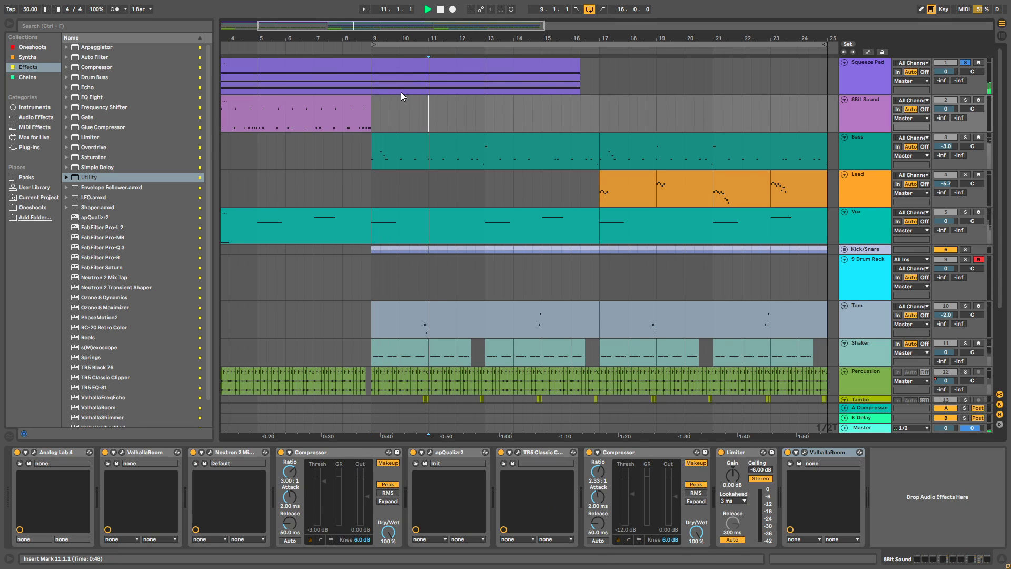
{"action": "left_click", "coordinate": [474, 84]}
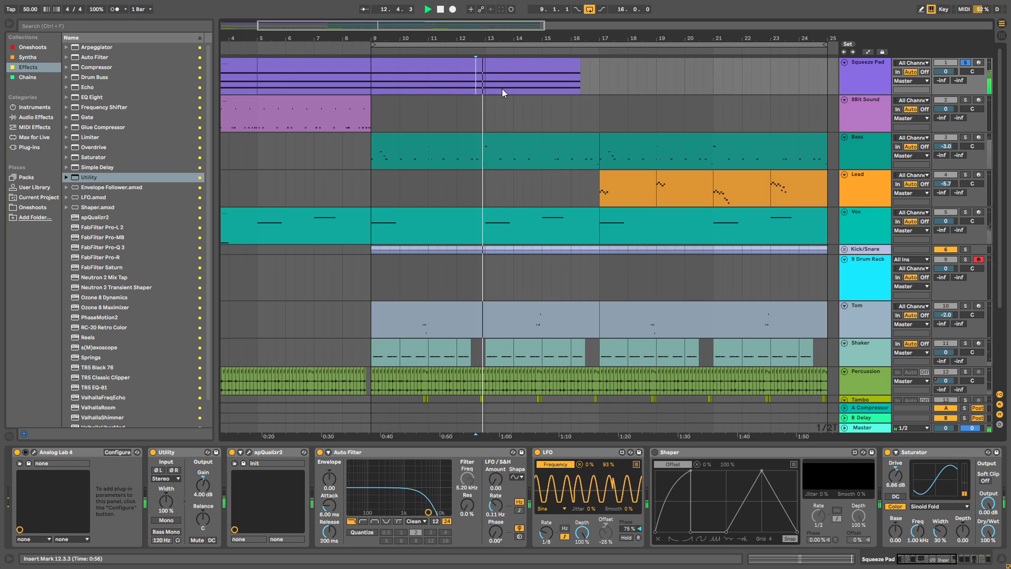
{"action": "left_click", "coordinate": [646, 79]}
{"action": "left_click", "coordinate": [494, 84]}
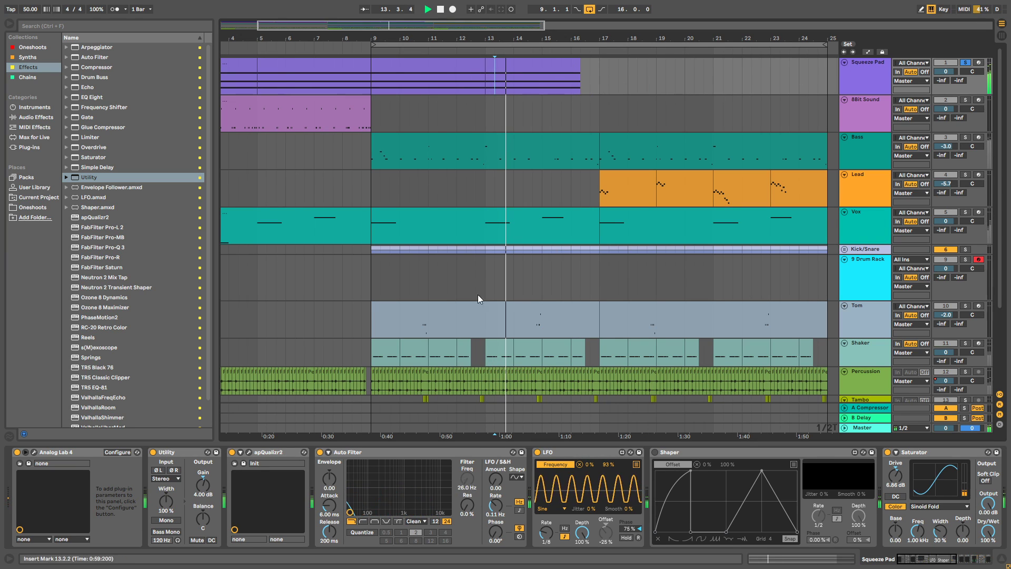
{"action": "left_click", "coordinate": [33, 452]}
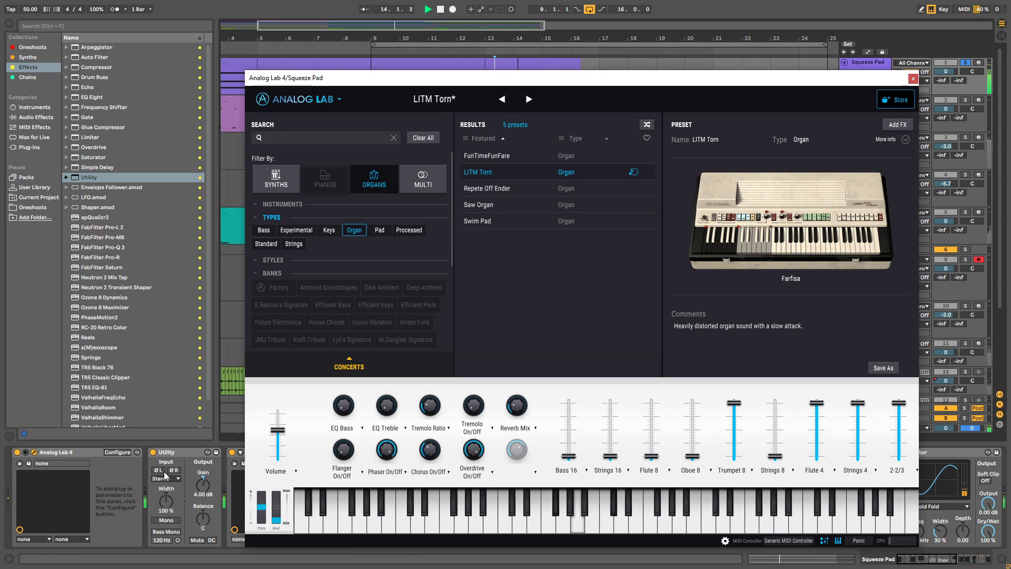
Add Analog Lab 4's Pitch Bend as a configured parameter on the Squeeze Pad device and close the plug-in.
{"action": "left_click", "coordinate": [24, 452]}
{"action": "left_click_drag", "start_coordinate": [261, 506], "coordinate": [261, 508]}
{"action": "left_click", "coordinate": [25, 452]}
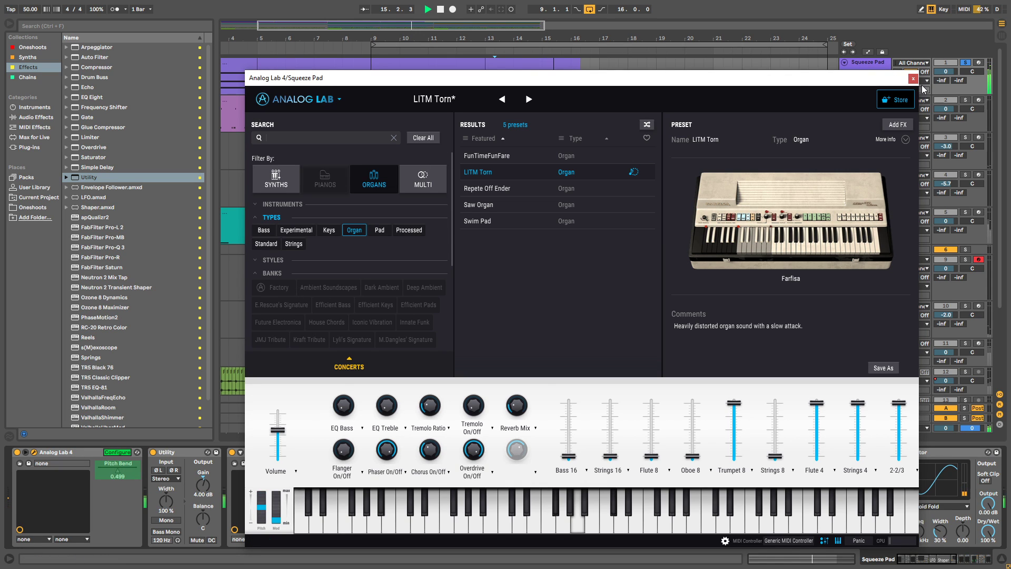
{"action": "left_click", "coordinate": [913, 78]}
Clear the Pitch Bend envelope from the Squeeze Pad clip at bar 9 and replay from that bar.
{"action": "double_click", "coordinate": [442, 74]}
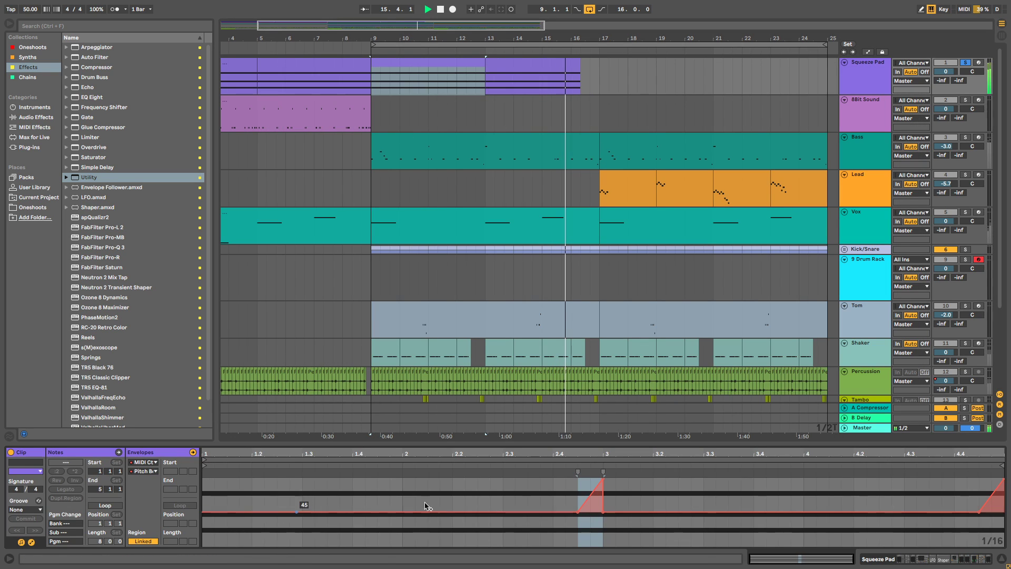
{"action": "left_click", "coordinate": [600, 482]}
{"action": "left_click", "coordinate": [1004, 484]}
{"action": "left_click", "coordinate": [602, 512]}
{"action": "key", "text": "ctrl+BackSpace"}
{"action": "left_click", "coordinate": [371, 86]}
{"action": "key", "text": "space"}
{"action": "key", "text": "space"}
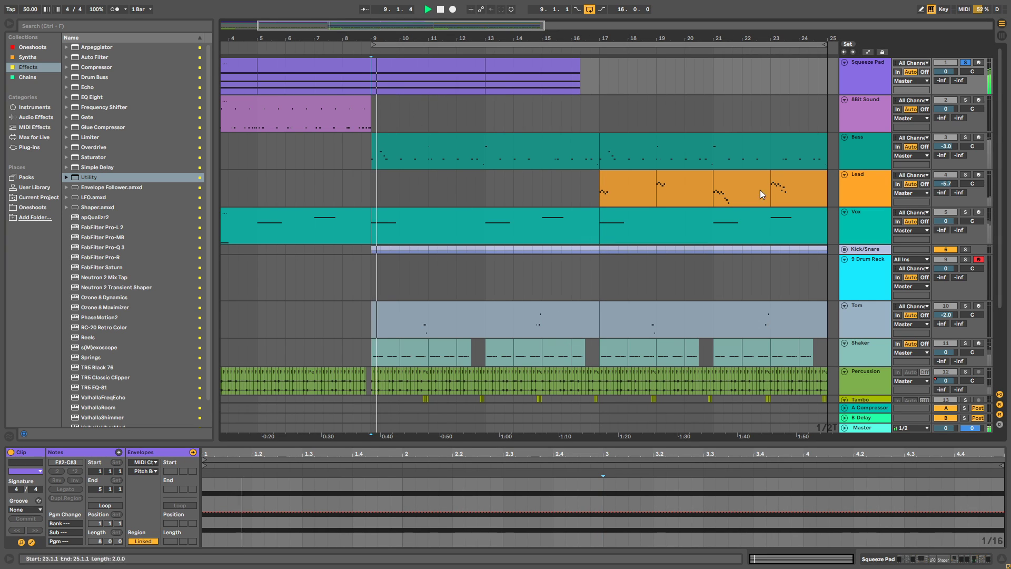
Show the Squeeze Pad's Frequency Shifter Fine automation and copy the ramp from bars 11–13 into bars 9–11.
{"action": "key", "text": "a"}
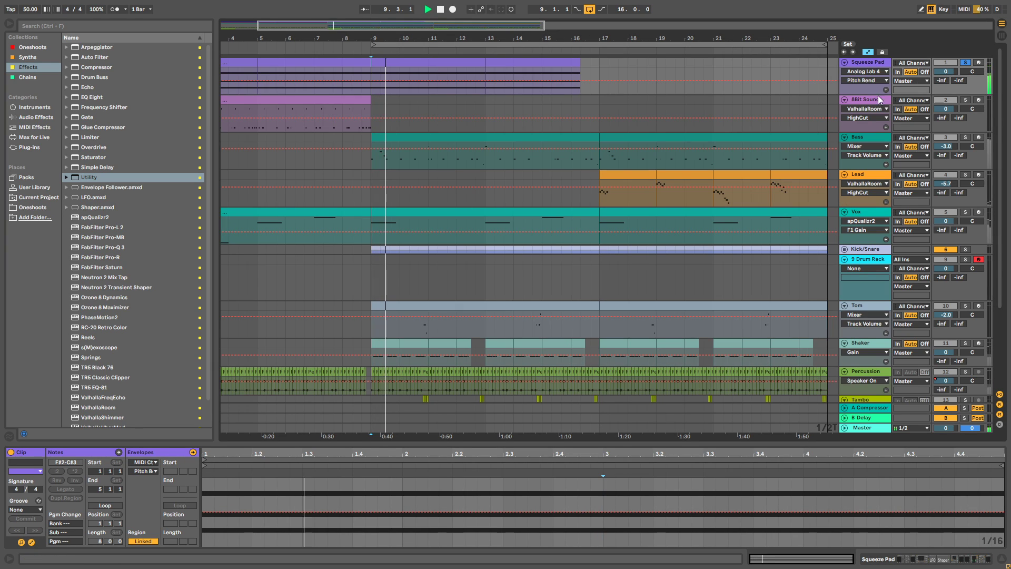
{"action": "left_click", "coordinate": [867, 72]}
{"action": "left_click", "coordinate": [863, 168]}
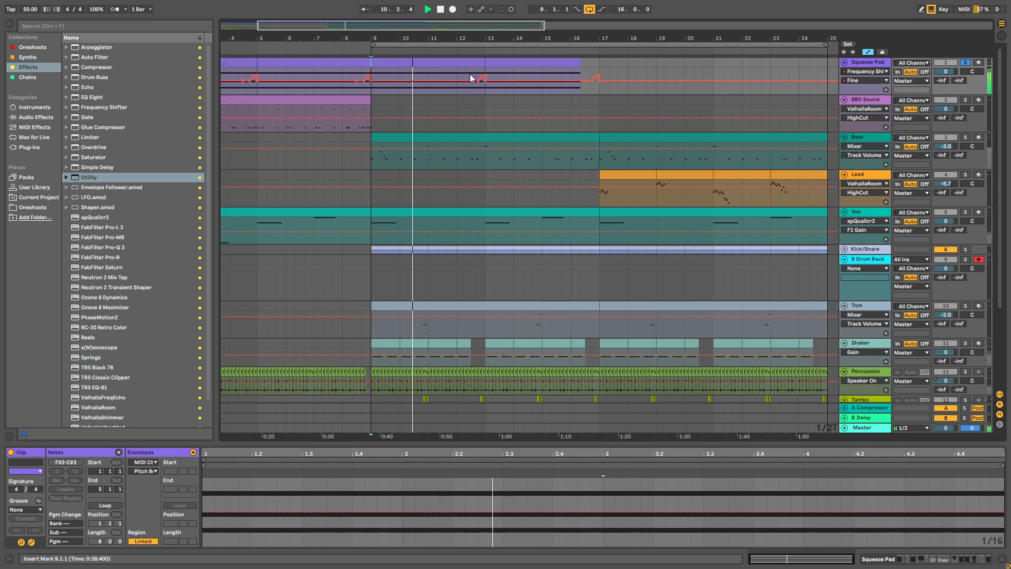
{"action": "left_click_drag", "start_coordinate": [441, 76], "coordinate": [485, 76]}
{"action": "left_click_drag", "start_coordinate": [377, 79], "coordinate": [427, 79]}
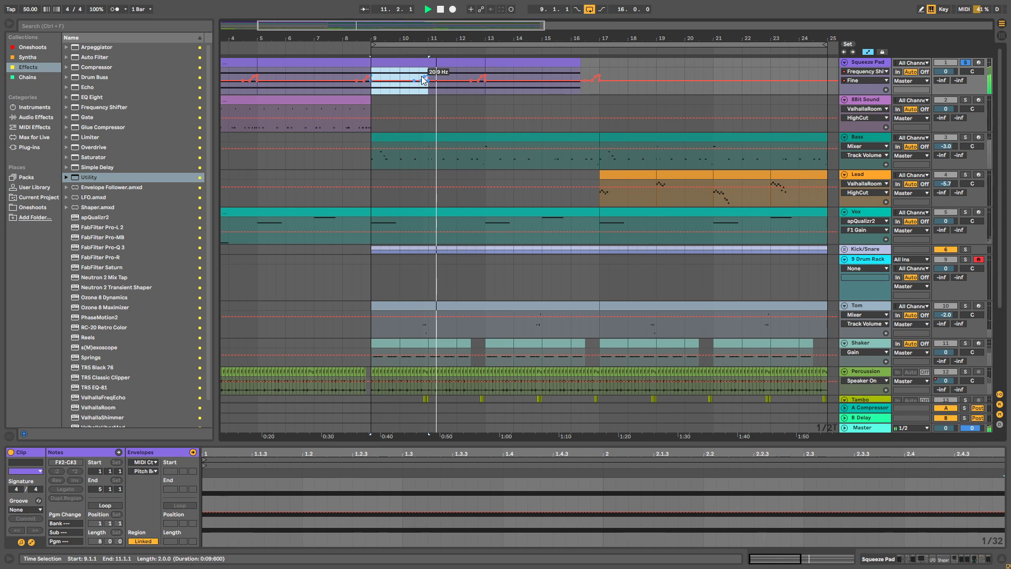
Try lowering the Squeeze Pad's Fine automation in bars 9–11.
{"action": "scroll", "coordinate": [491, 77], "scroll_direction": "up", "scroll_amount": 5, "text": "ctrl"}
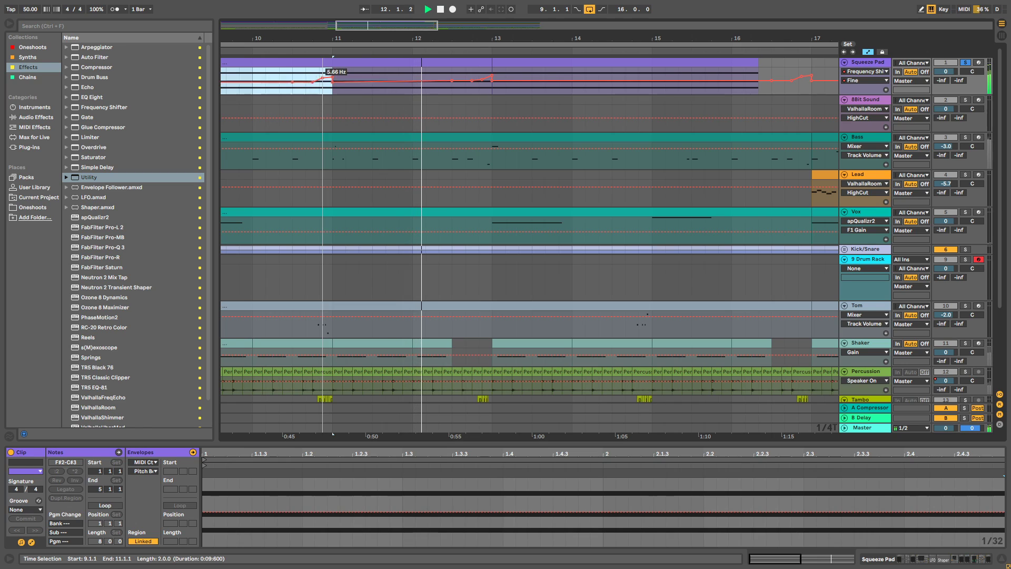
{"action": "left_click_drag", "start_coordinate": [332, 78], "coordinate": [332, 82]}
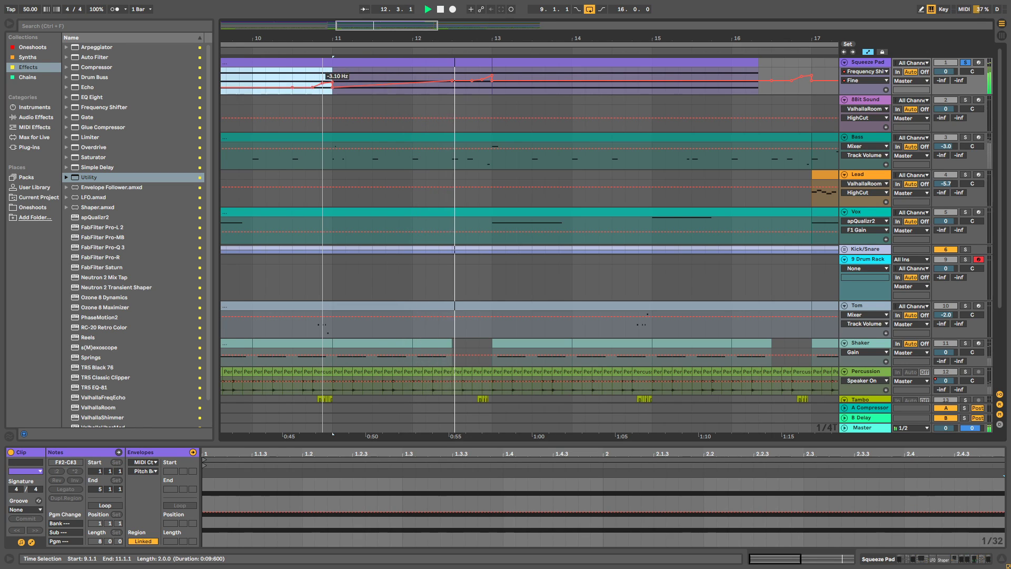
{"action": "left_click", "coordinate": [319, 80]}
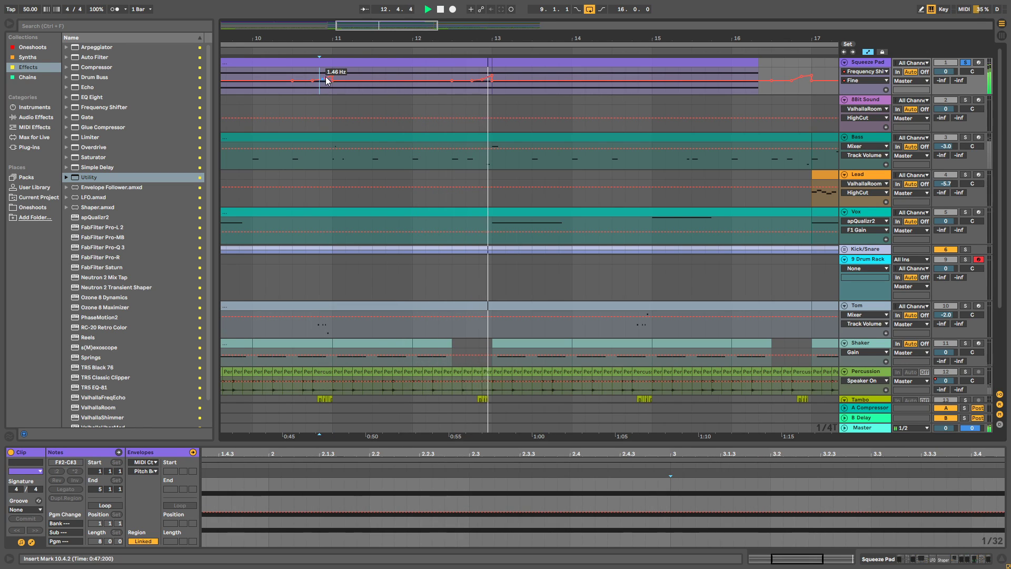
Replay the soloed Squeeze Pad around the Fine automation ramp before bar 11, restarting from bar 10.
{"action": "left_click", "coordinate": [469, 77]}
{"action": "key", "text": "space"}
{"action": "left_click_drag", "start_coordinate": [449, 39], "coordinate": [449, 16]}
{"action": "key", "text": "space"}
{"action": "left_click", "coordinate": [371, 71]}
{"action": "key", "text": "space"}
{"action": "key", "text": "space"}
{"action": "left_click", "coordinate": [317, 71]}
{"action": "left_click", "coordinate": [332, 76]}
{"action": "key", "text": "space"}
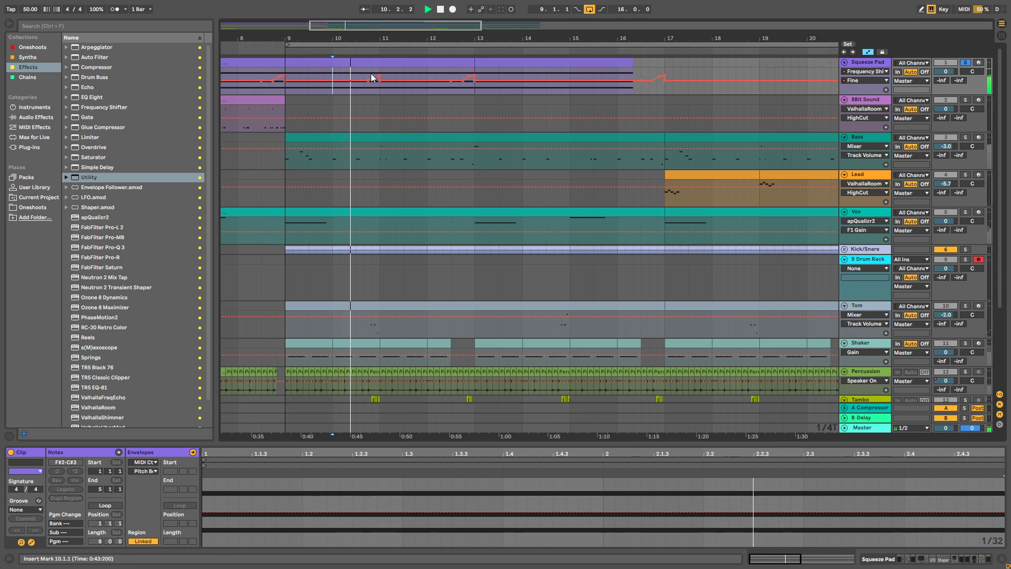
Reshape the Squeeze Pad's Fine ramp leading into bar 11 and copy the automation of bars 9–11 to bars 11–13.
{"action": "left_click_drag", "start_coordinate": [296, 38], "coordinate": [487, 84]}
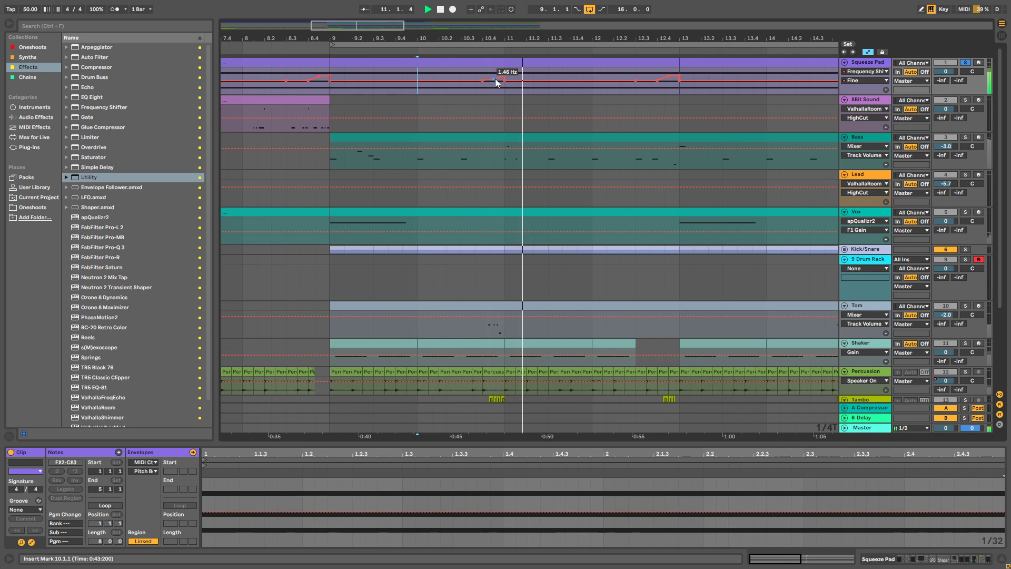
{"action": "left_click", "coordinate": [475, 84]}
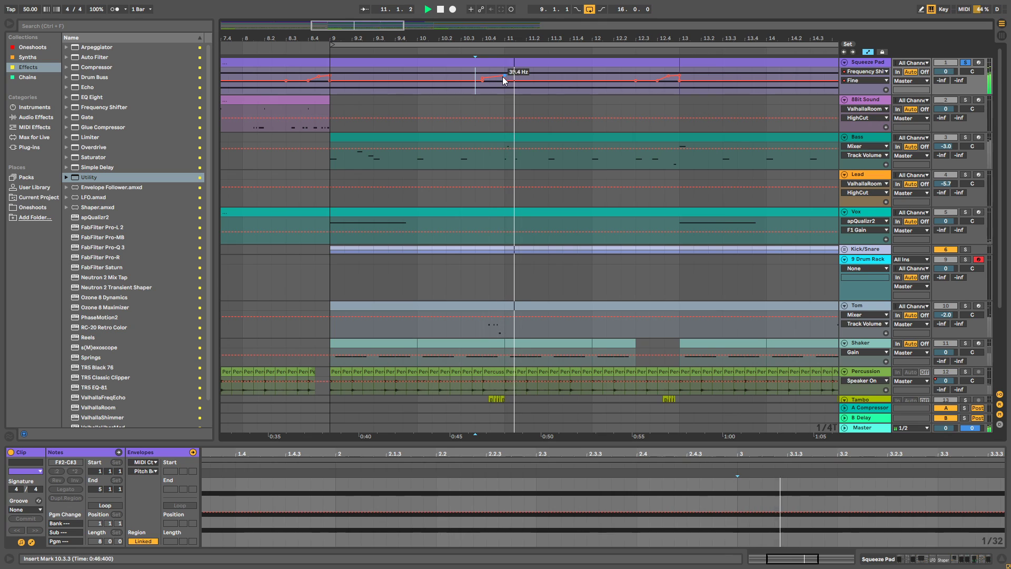
{"action": "left_click_drag", "start_coordinate": [494, 88], "coordinate": [334, 95]}
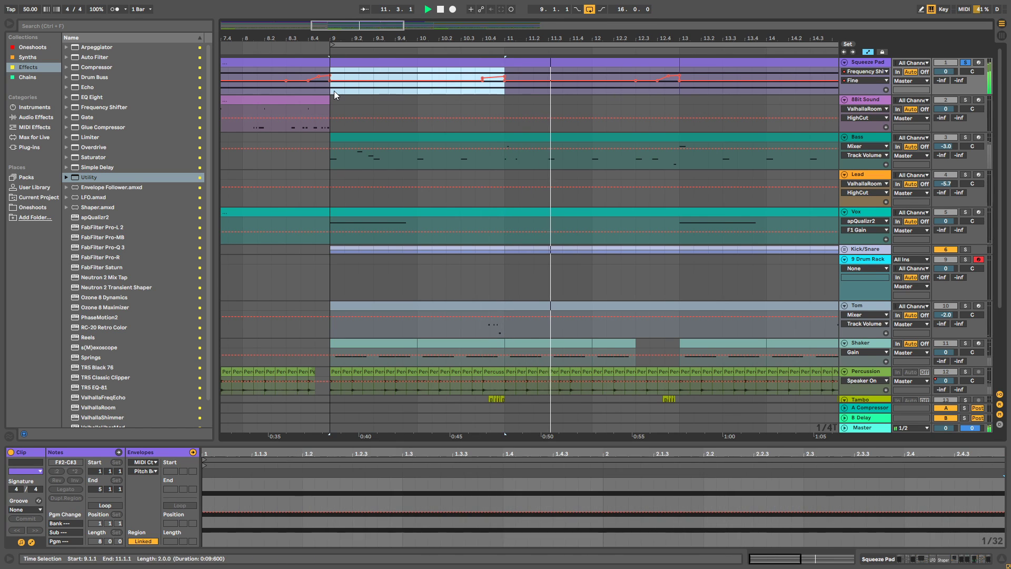
{"action": "key", "text": "ctrl+c"}
{"action": "left_click", "coordinate": [498, 89]}
{"action": "key", "text": "ctrl+v"}
{"action": "left_click_drag", "start_coordinate": [526, 38], "coordinate": [526, 16]}
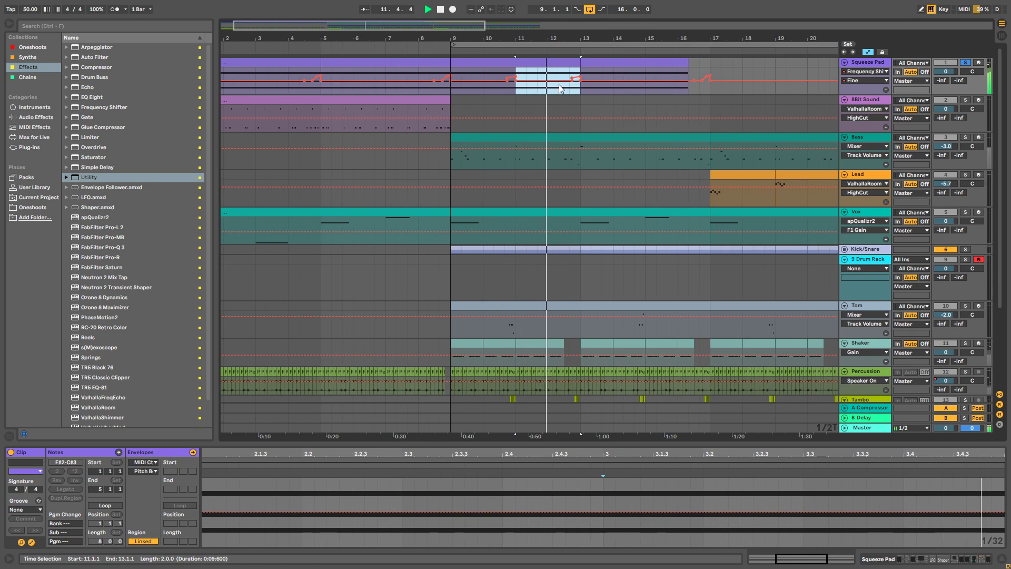
Duplicate the Fine automation of bars 11–13 across bars 13–15 and 15–17.
{"action": "left_click", "coordinate": [578, 90]}
{"action": "left_click", "coordinate": [525, 88]}
{"action": "left_click_drag", "start_coordinate": [526, 87], "coordinate": [578, 87]}
{"action": "key", "text": "ctrl+d"}
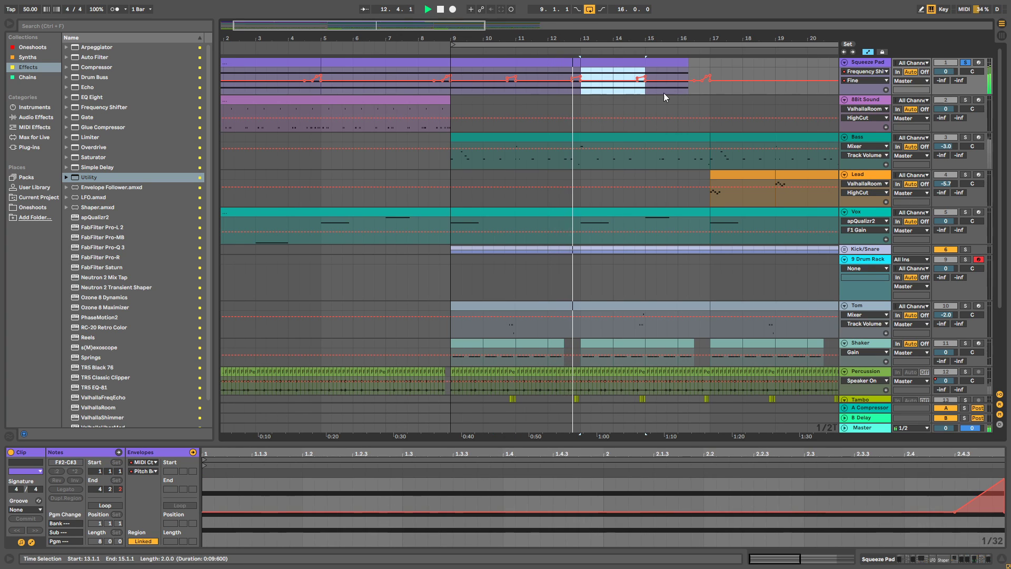
{"action": "key", "text": "ctrl+d"}
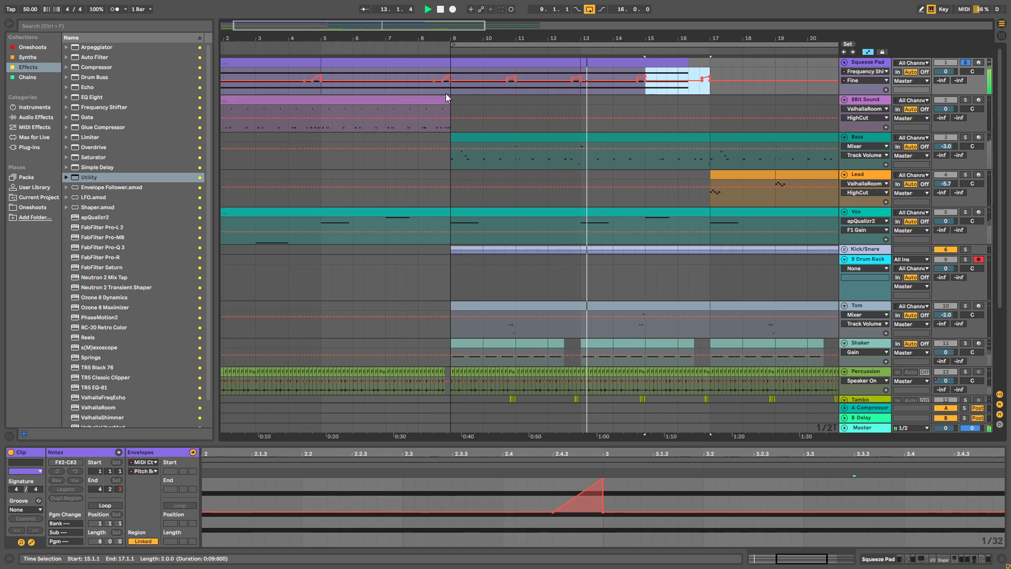
Paste the reshaped two-bar Fine automation over the Squeeze Pad's bars 1 to 9.
{"action": "left_click", "coordinate": [331, 92]}
{"action": "key", "text": "ctrl+v"}
{"action": "left_click", "coordinate": [388, 92]}
{"action": "key", "text": "ctrl+v"}
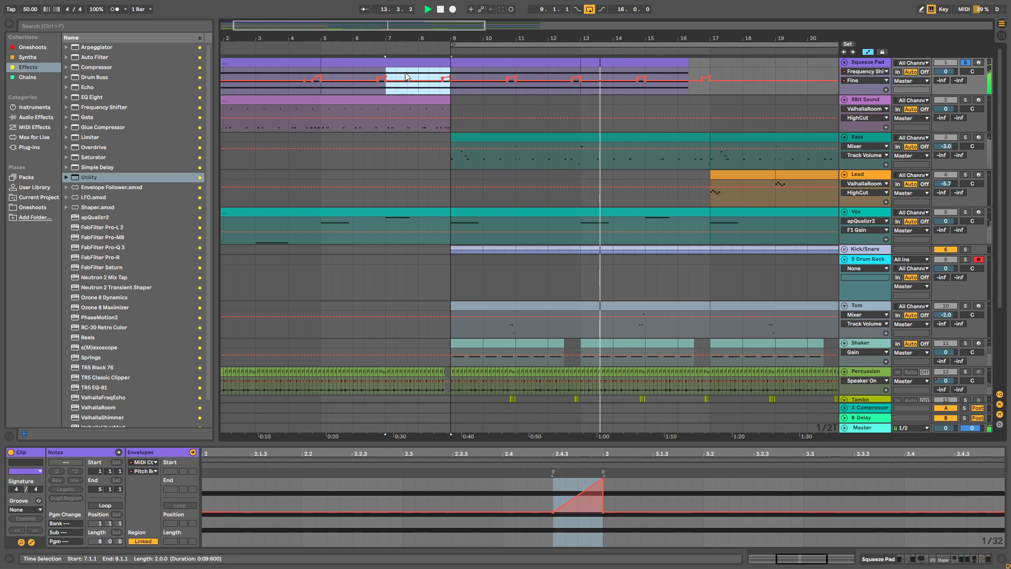
{"action": "scroll", "coordinate": [268, 95], "scroll_direction": "down", "scroll_amount": 2}
{"action": "left_click_drag", "start_coordinate": [221, 89], "coordinate": [261, 91]}
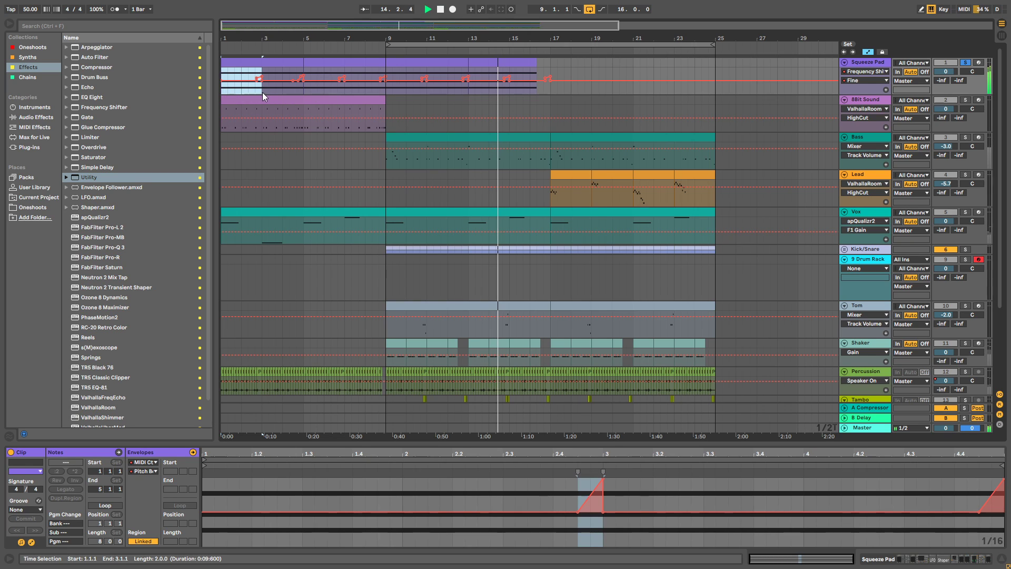
{"action": "left_click", "coordinate": [619, 100]}
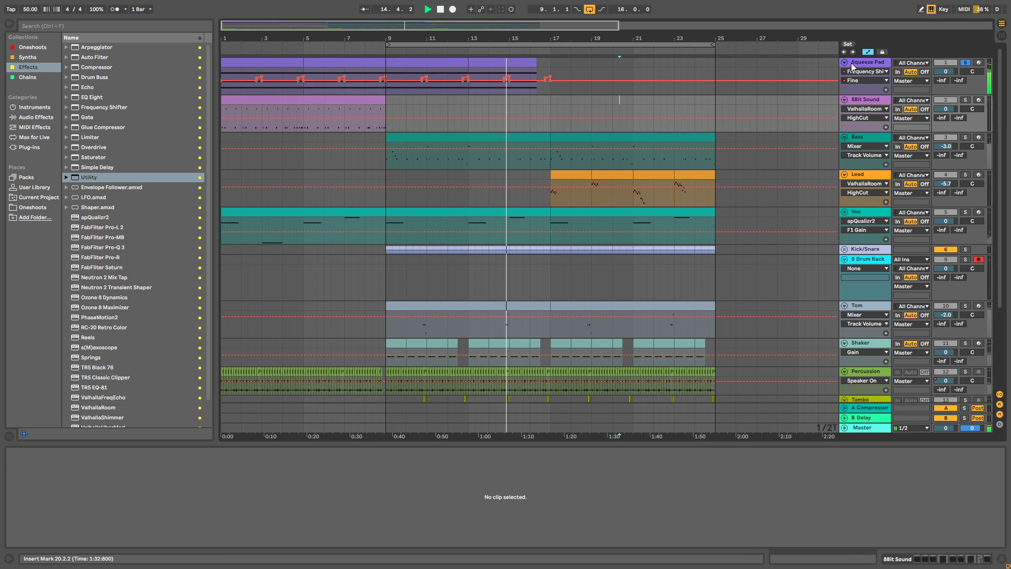
Hide the automation lanes and play the Squeeze Pad from bar 9.
{"action": "left_click", "coordinate": [868, 52]}
{"action": "left_click", "coordinate": [386, 86]}
{"action": "key", "text": "space"}
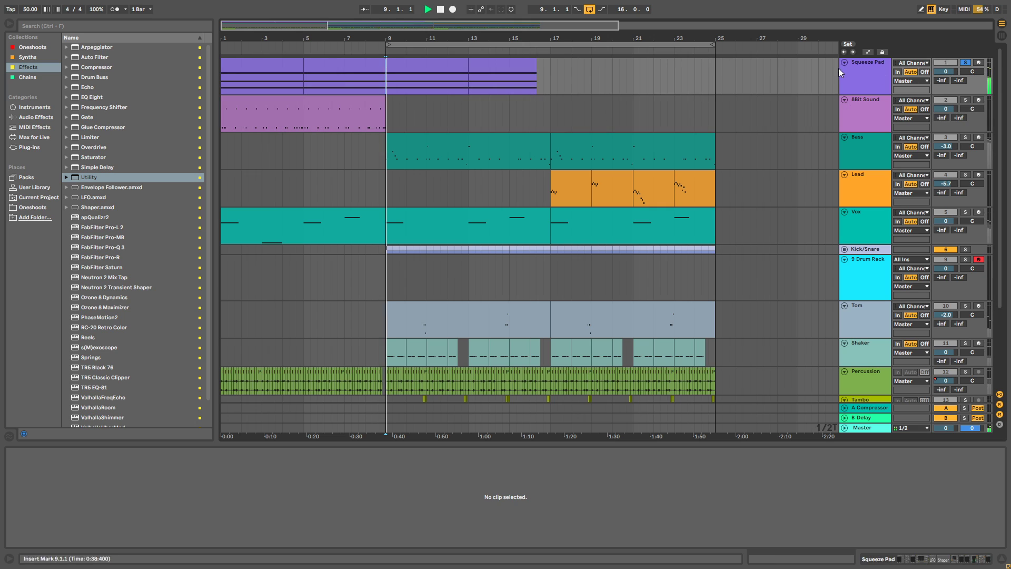
Show the automation lanes, raise the Fine breakpoint at bar 11 on the Squeeze Pad, and replay from 10.3.3.
{"action": "left_click", "coordinate": [867, 51]}
{"action": "left_click_drag", "start_coordinate": [424, 35], "coordinate": [430, 71]}
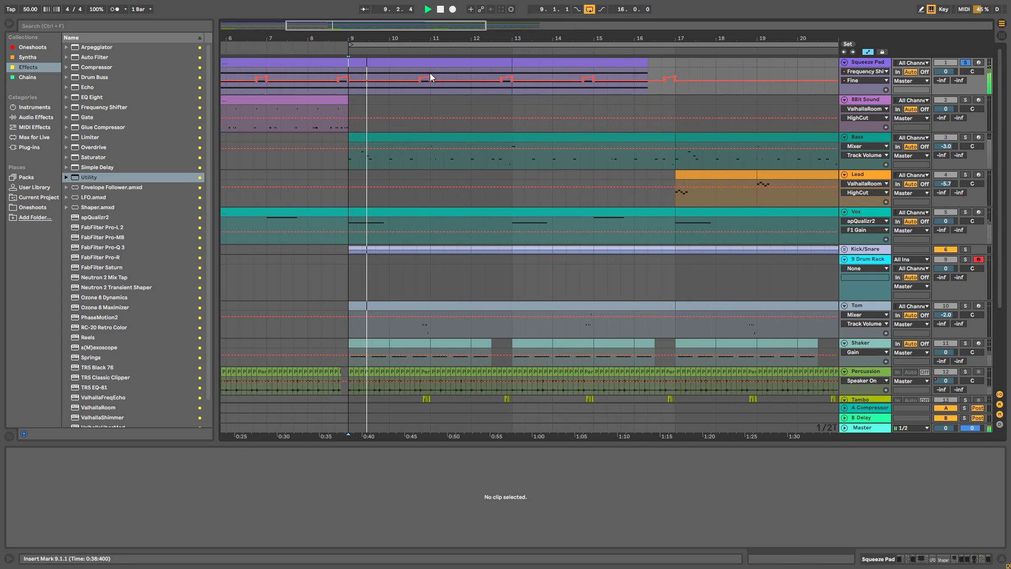
{"action": "left_click", "coordinate": [420, 77]}
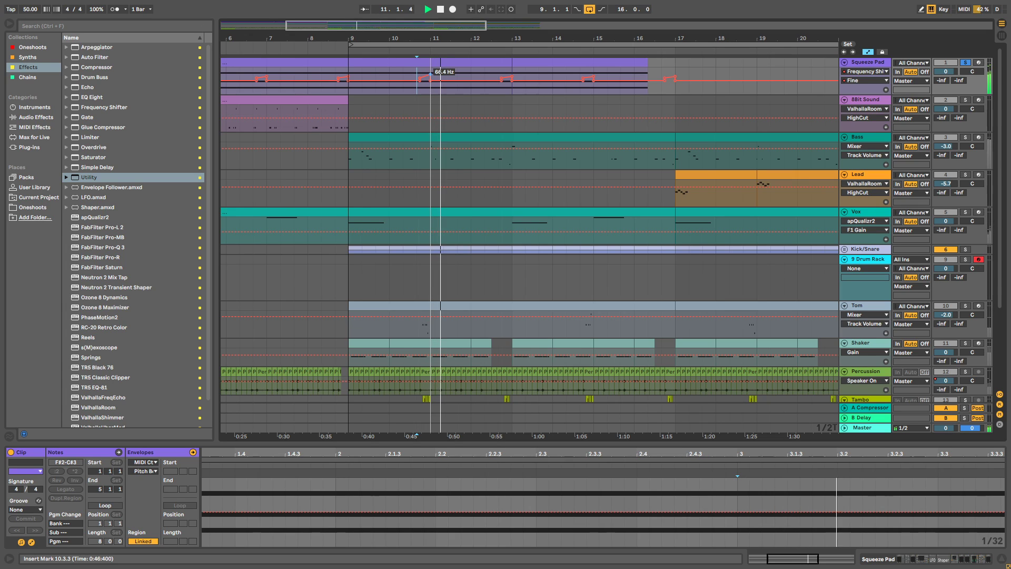
{"action": "left_click_drag", "start_coordinate": [430, 76], "coordinate": [430, 75]}
{"action": "key", "text": "space"}
{"action": "key", "text": "space"}
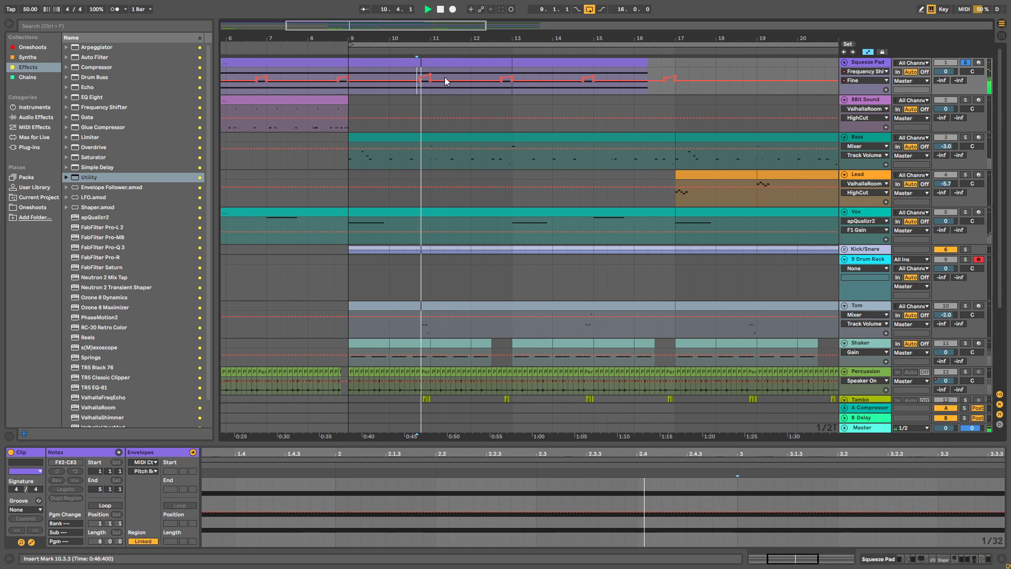
Replay the ramp before bar 11 and move its starting Fine breakpoint earlier to 10.3.3 at 0.00 Hz.
{"action": "left_click_drag", "start_coordinate": [431, 37], "coordinate": [427, 77]}
{"action": "key", "text": "space"}
{"action": "key", "text": "space"}
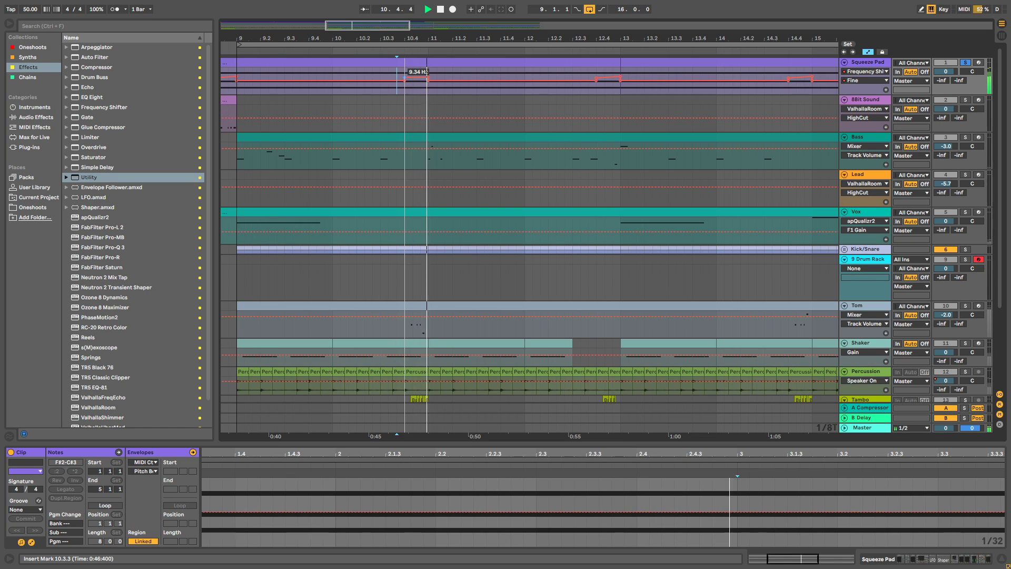
{"action": "left_click_drag", "start_coordinate": [404, 80], "coordinate": [397, 80]}
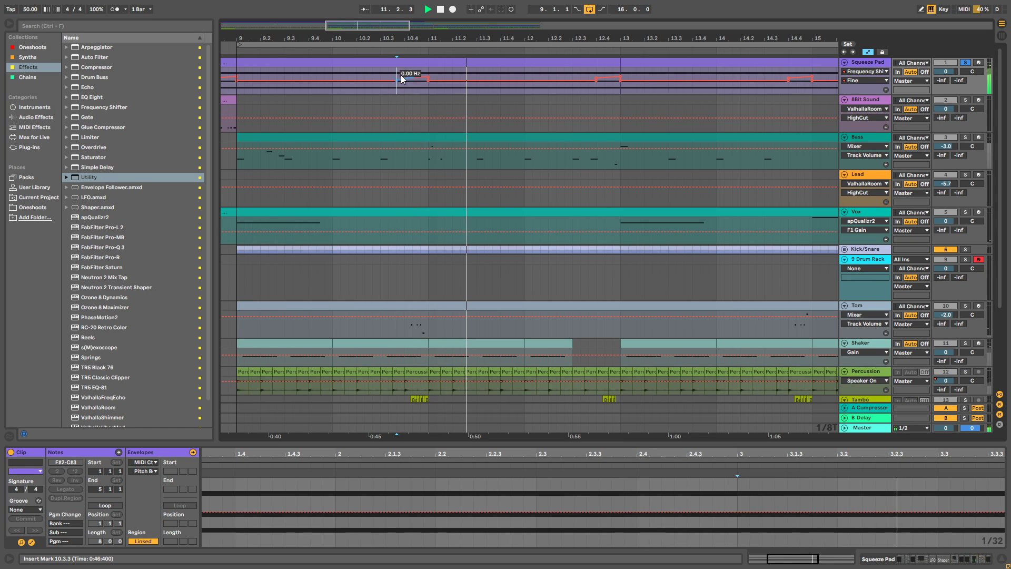
Duplicate the revised Fine automation of bars 9–11 through bar 15 and delete the automation in bars 15–17.
{"action": "left_click_drag", "start_coordinate": [432, 38], "coordinate": [436, 24]}
{"action": "left_click_drag", "start_coordinate": [424, 86], "coordinate": [313, 91]}
{"action": "key", "text": "ctrl+d"}
{"action": "key", "text": "ctrl+d"}
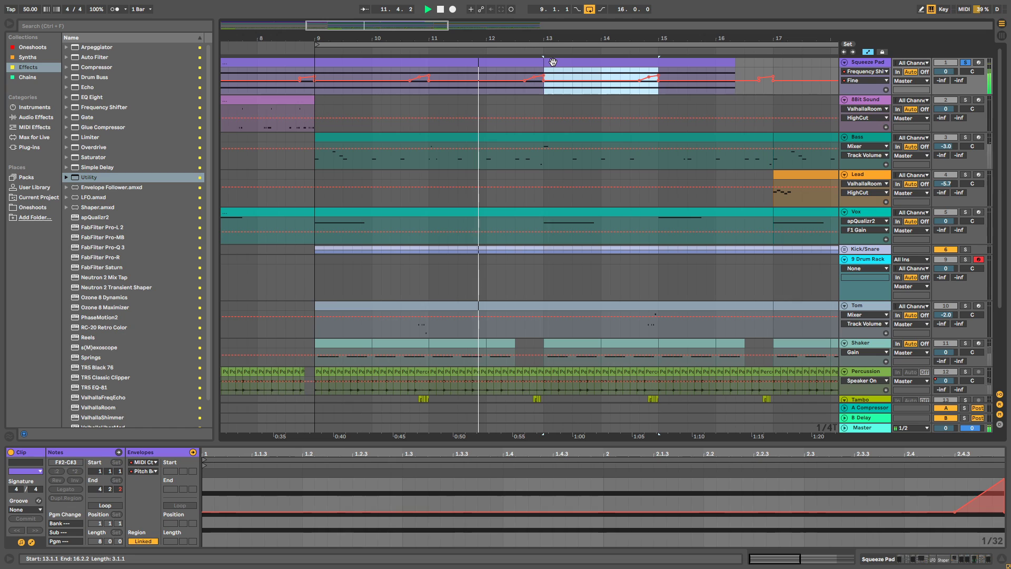
{"action": "key", "text": "ctrl+d"}
{"action": "key", "text": "Delete"}
Replace the Fine automation in bars 1 to 9 with repeated copies of the revised two-bar ramp from bars 9–11.
{"action": "left_click_drag", "start_coordinate": [535, 38], "coordinate": [535, 21]}
{"action": "left_click", "coordinate": [222, 87]}
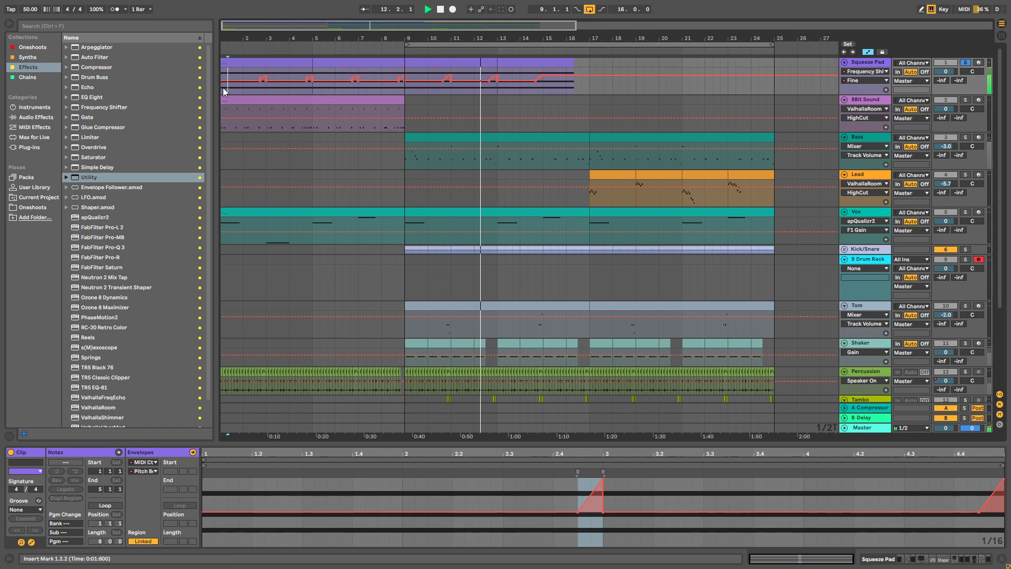
{"action": "left_click_drag", "start_coordinate": [263, 90], "coordinate": [298, 93]}
{"action": "left_click_drag", "start_coordinate": [405, 94], "coordinate": [450, 93]}
{"action": "left_click", "coordinate": [220, 88]}
{"action": "key", "text": "shift+Right"}
{"action": "key", "text": "shift+Right"}
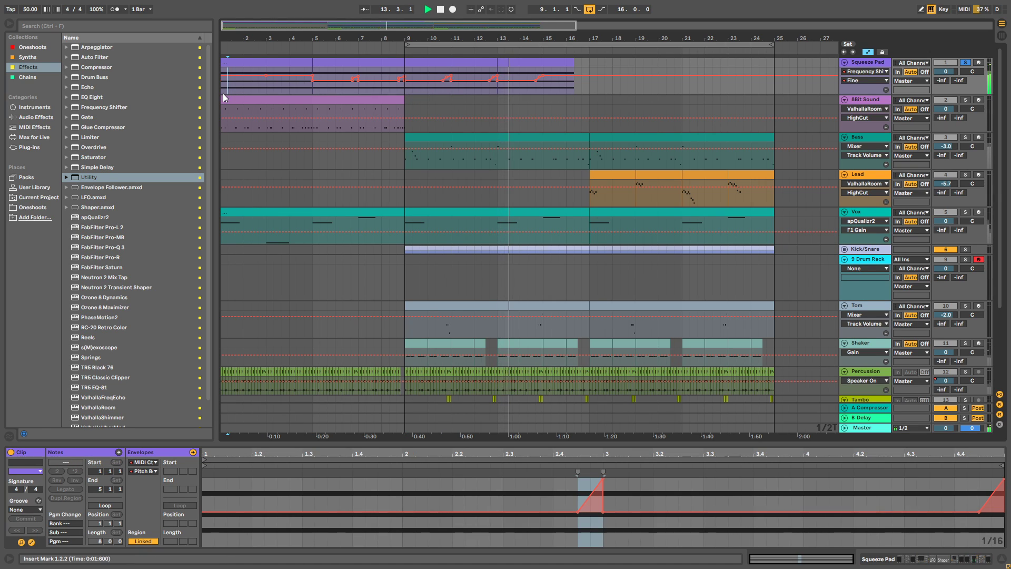
{"action": "key", "text": "ctrl+d"}
{"action": "key", "text": "ctrl+d"}
{"action": "key", "text": "ctrl+d"}
{"action": "key", "text": "ctrl+d"}
{"action": "key", "text": "ctrl+d"}
{"action": "key", "text": "ctrl+d"}
{"action": "key", "text": "ctrl+d"}
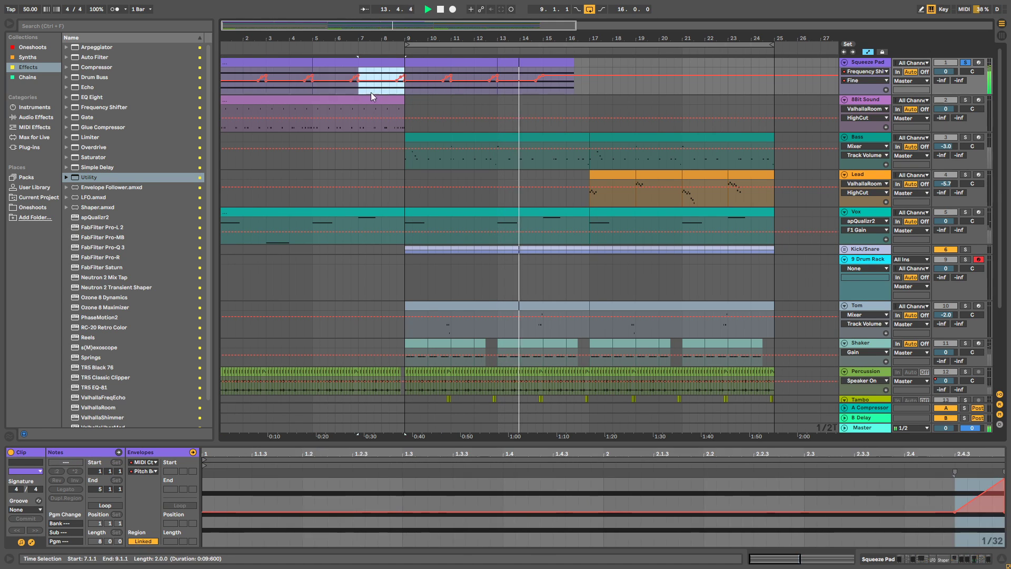
{"action": "left_click", "coordinate": [639, 97]}
{"action": "left_click", "coordinate": [586, 75]}
{"action": "left_click", "coordinate": [869, 53]}
{"action": "key", "text": "shift+Tab"}
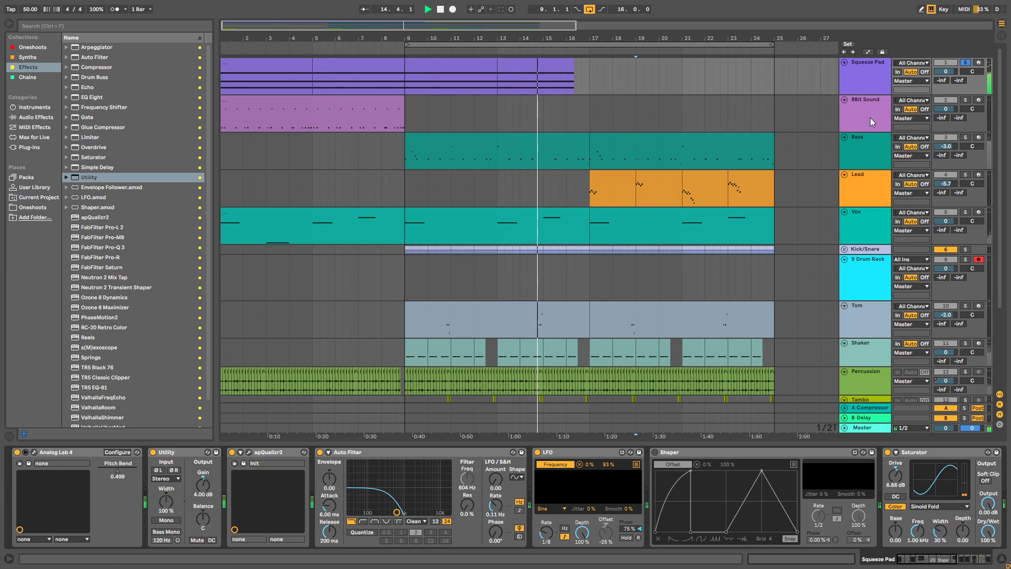
Insert a Limiter between the Squeeze Pad's Compressor and Frequency Shifter, set its ceiling to -7.00 dB, and replay from bar 9.
{"action": "left_click_drag", "start_coordinate": [949, 560], "coordinate": [977, 546]}
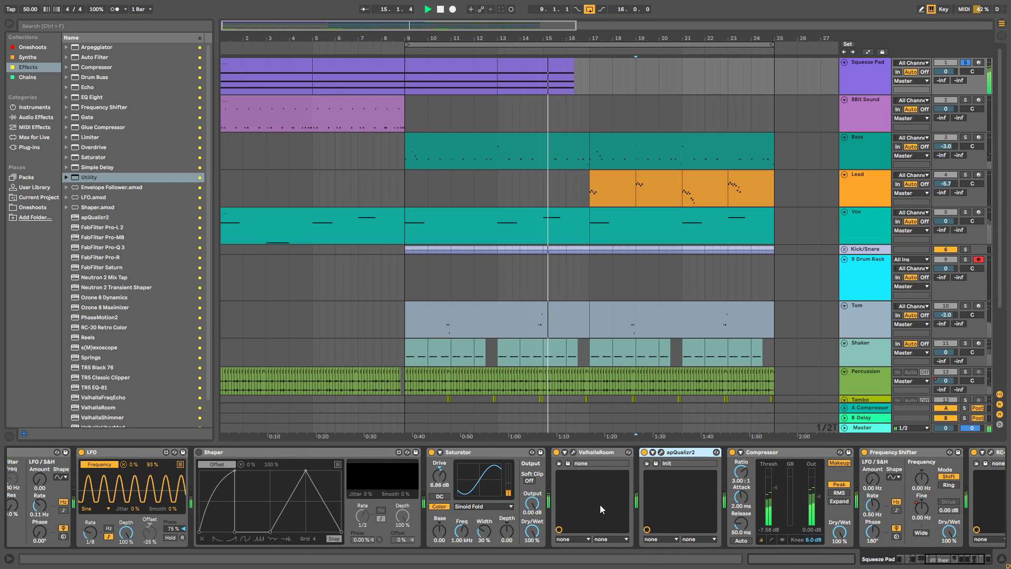
{"action": "left_click", "coordinate": [940, 555]}
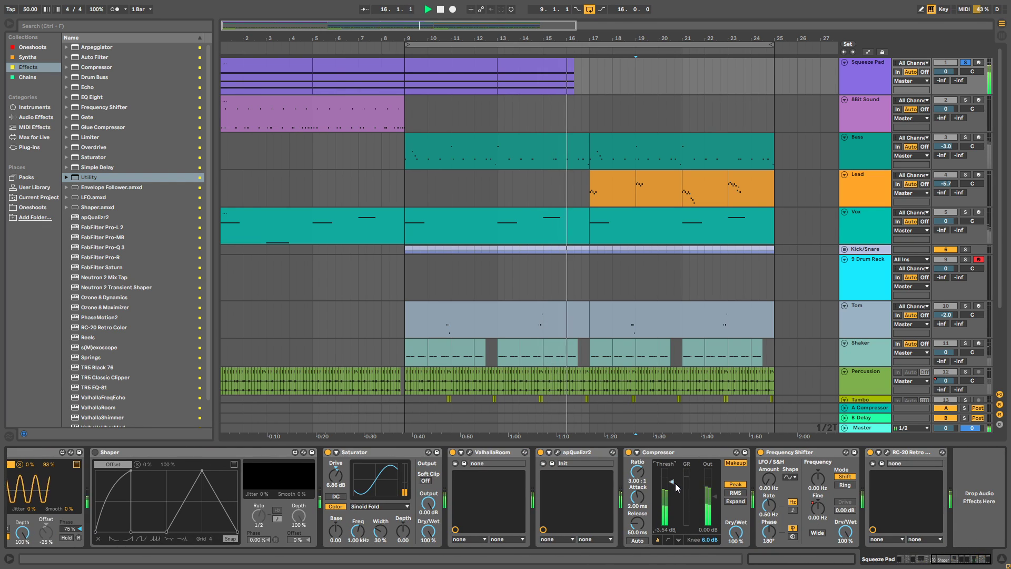
{"action": "mouse_move", "coordinate": [91, 137]}
{"action": "left_mouse_down"}
{"action": "mouse_move", "coordinate": [474, 474]}
{"action": "mouse_move", "coordinate": [763, 486]}
{"action": "left_mouse_up"}
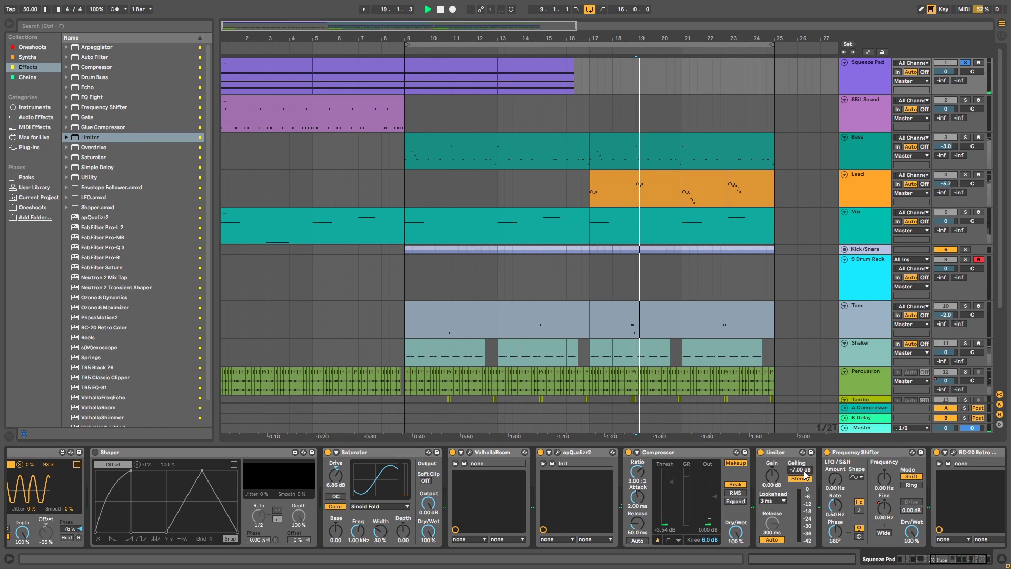
{"action": "left_click", "coordinate": [406, 115]}
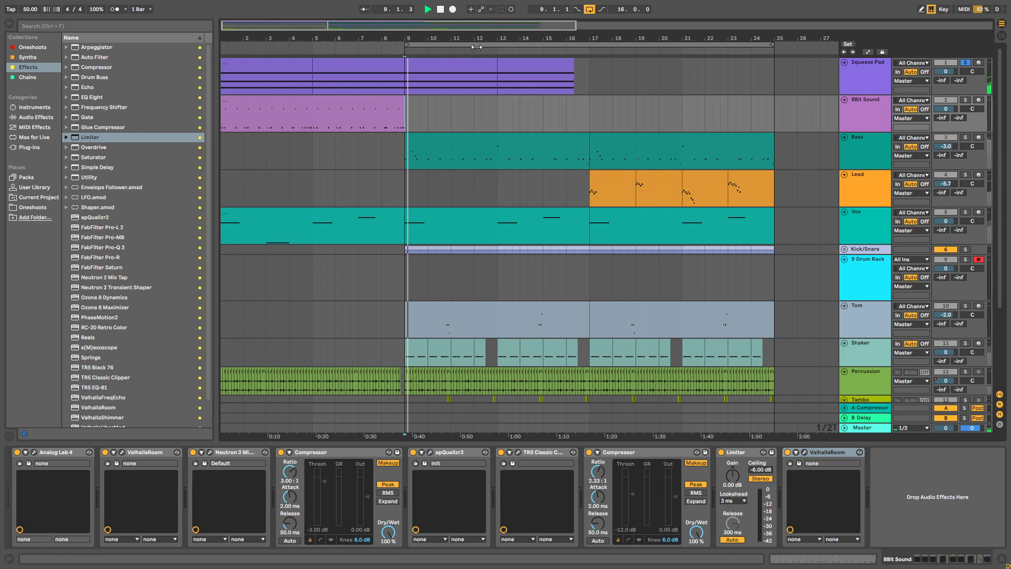
{"action": "left_click", "coordinate": [863, 79]}
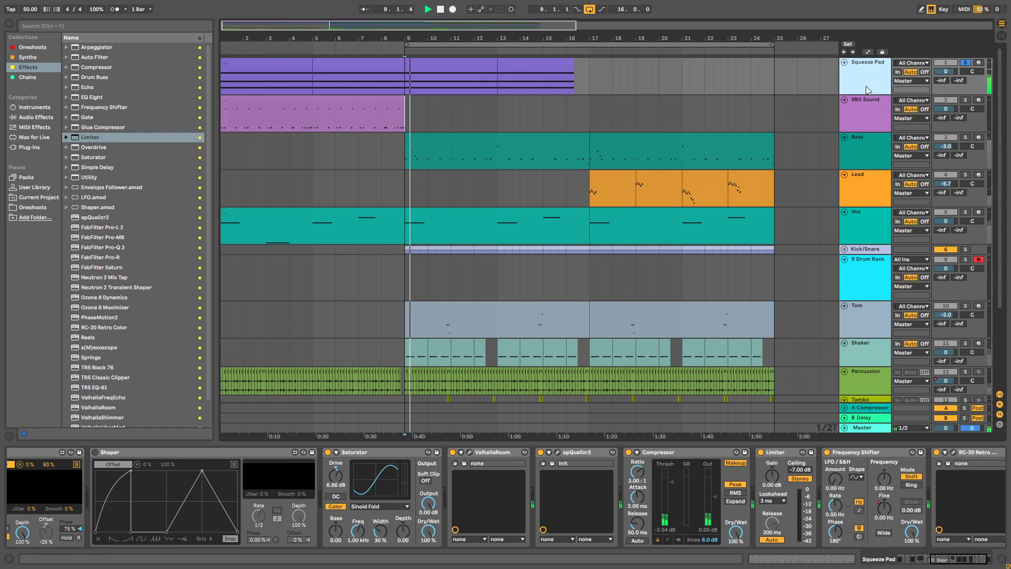
Set the Squeeze Pad Limiter's ceiling to -9.00 dB, unsolo the track and stop playback.
{"action": "left_click", "coordinate": [800, 478]}
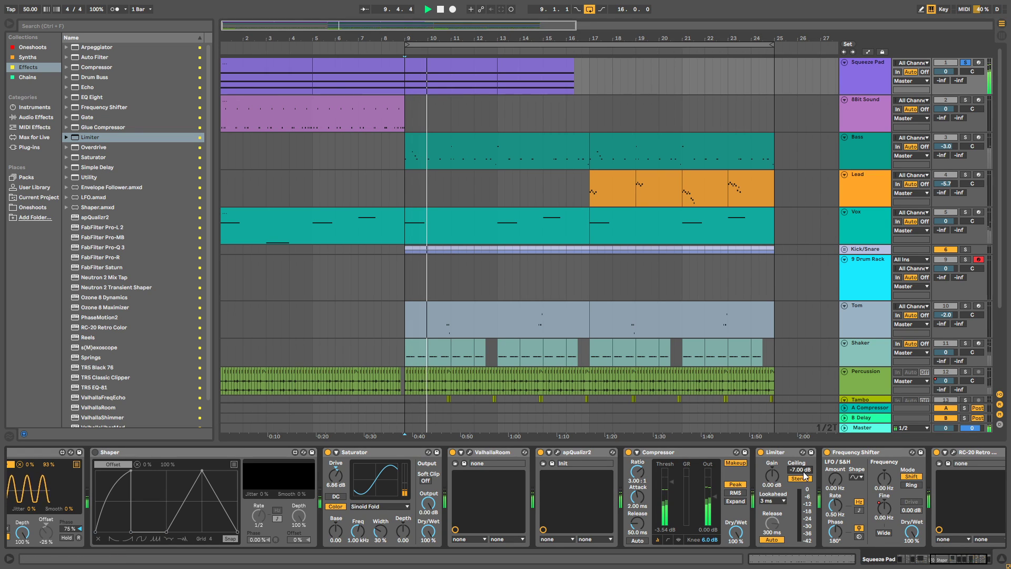
{"action": "type", "text": "-1"}
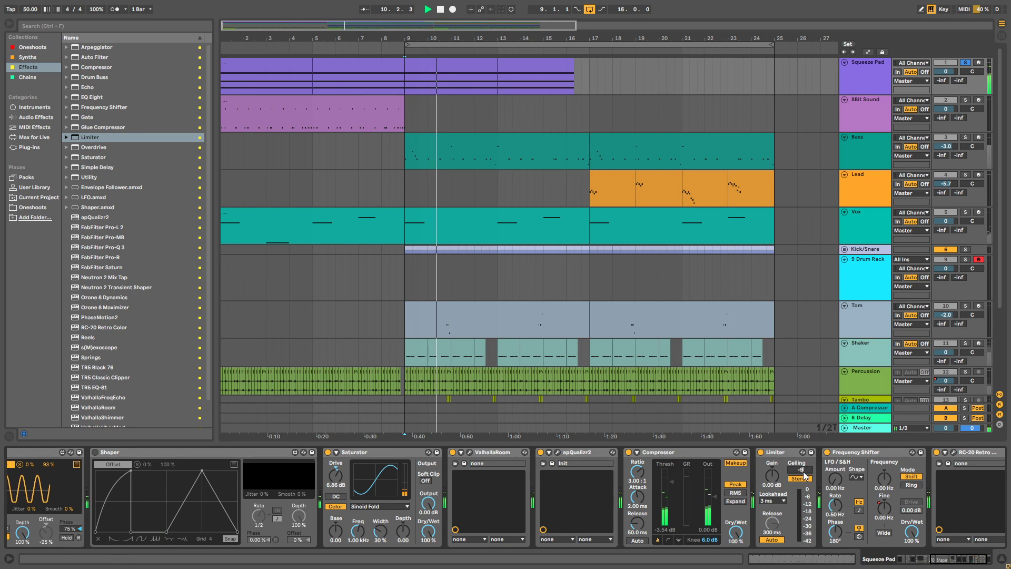
{"action": "key", "text": "Return"}
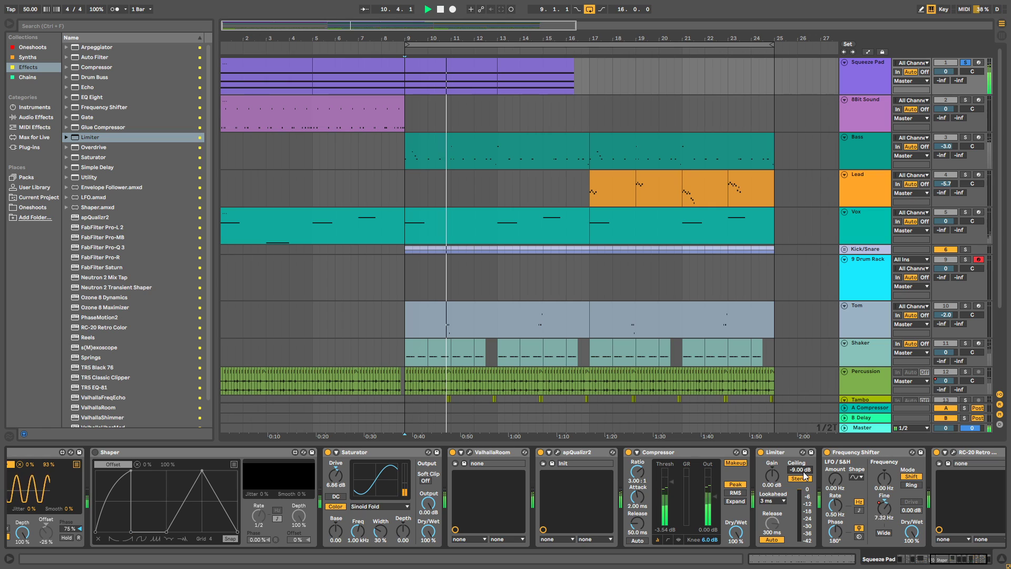
{"action": "left_click", "coordinate": [965, 63]}
{"action": "key", "text": "space"}
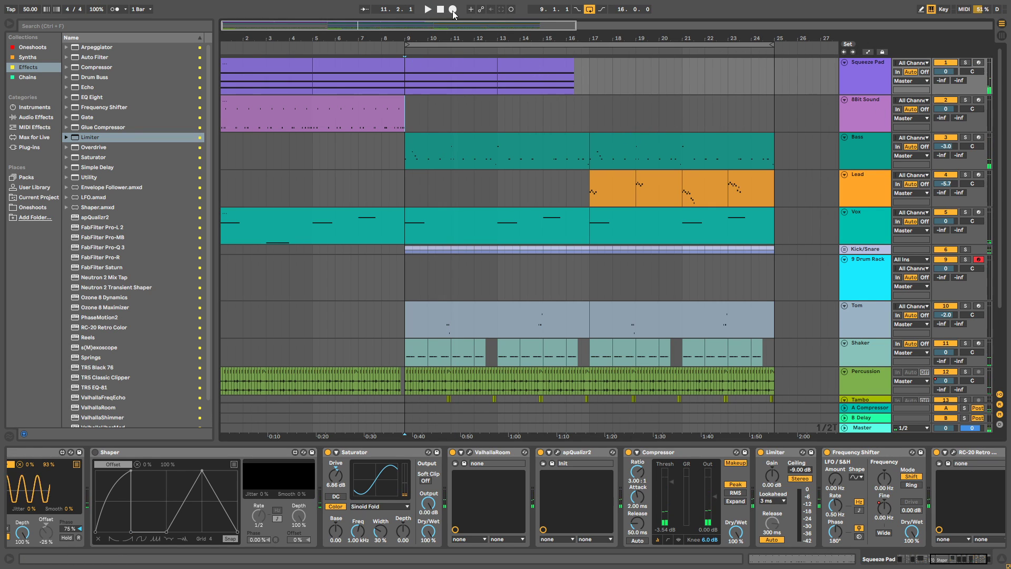
Replay from bar 1 and copy the eight-bar 8Bit Sound clip from bar 1 to bar 17.
{"action": "key", "text": "minus"}
{"action": "key", "text": "minus"}
{"action": "key", "text": "plus"}
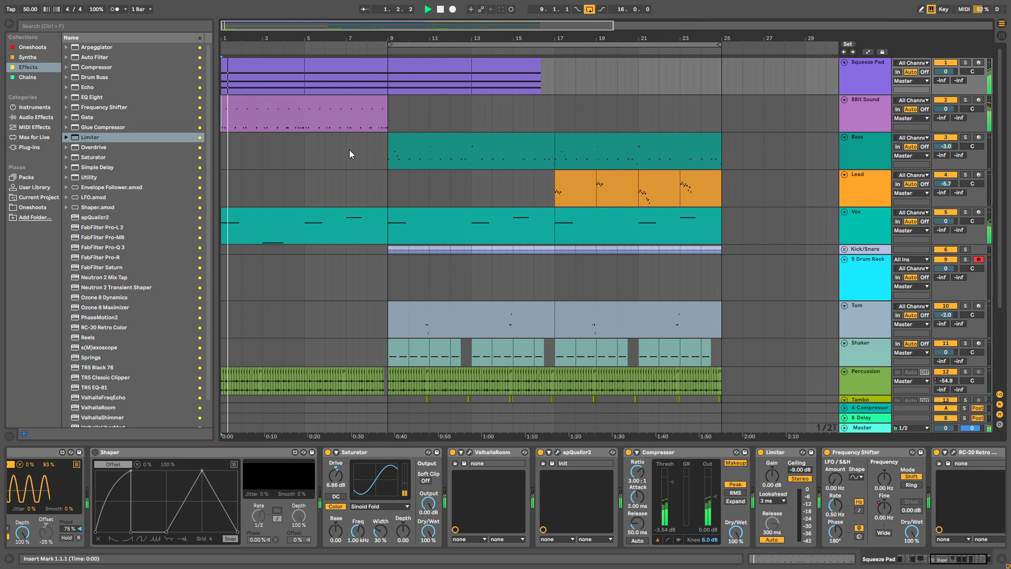
{"action": "left_click", "coordinate": [294, 100]}
{"action": "mouse_move", "coordinate": [264, 105]}
{"action": "left_mouse_down"}
{"action": "mouse_move", "coordinate": [643, 112]}
{"action": "mouse_move", "coordinate": [612, 117]}
{"action": "left_mouse_up"}
{"action": "left_click", "coordinate": [443, 111]}
{"action": "left_click_drag", "start_coordinate": [377, 38], "coordinate": [392, 63]}
In the last ValhallaRoom on 8Bit Sound, set decay to 2.19 s, high cut to 6550 Hz and mix to 16.1%.
{"action": "left_click", "coordinate": [710, 476]}
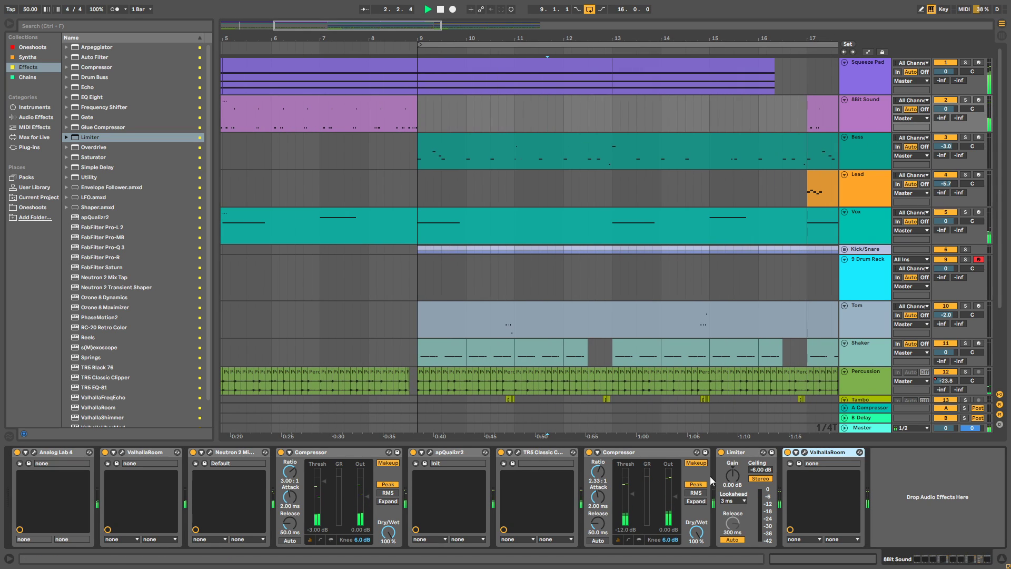
{"action": "left_click", "coordinate": [804, 453]}
{"action": "mouse_move", "coordinate": [533, 441]}
{"action": "left_mouse_down"}
{"action": "mouse_move", "coordinate": [537, 450]}
{"action": "mouse_move", "coordinate": [531, 371]}
{"action": "mouse_move", "coordinate": [535, 437]}
{"action": "left_mouse_up"}
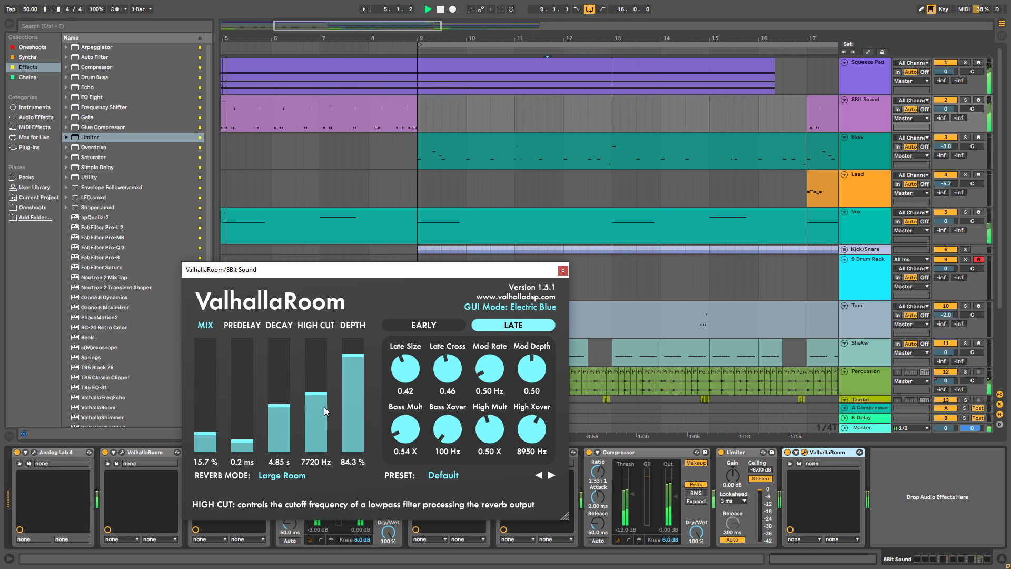
{"action": "left_click_drag", "start_coordinate": [320, 406], "coordinate": [279, 418]}
{"action": "left_click_drag", "start_coordinate": [205, 437], "coordinate": [205, 429]}
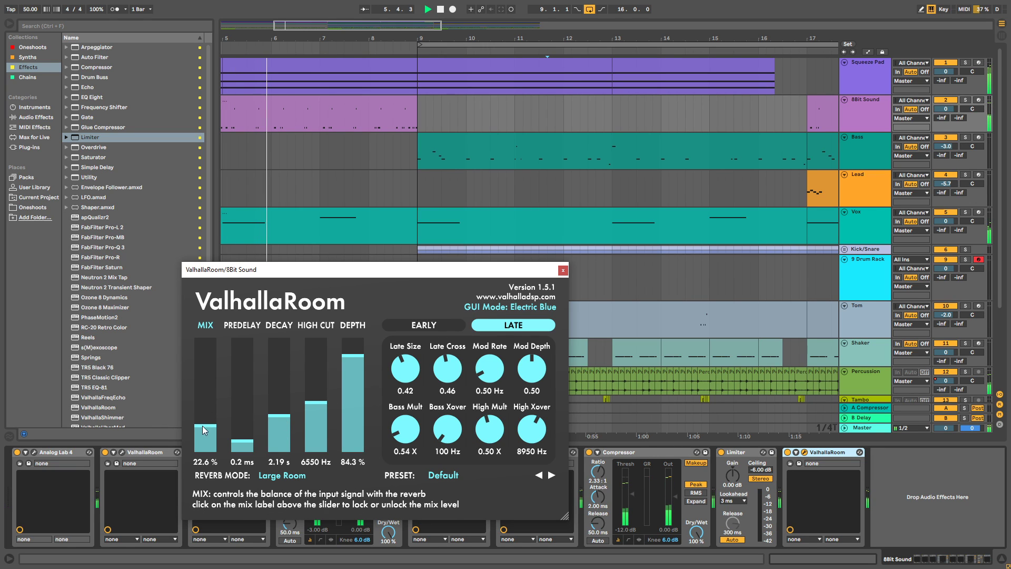
{"action": "left_click", "coordinate": [562, 270]}
Shorten the end of the first 8Bit Sound clip to just after beat 4 of bar 8, leaving a gap before bar 9.
{"action": "left_click_drag", "start_coordinate": [391, 42], "coordinate": [424, 83]}
{"action": "left_click_drag", "start_coordinate": [511, 107], "coordinate": [472, 107]}
{"action": "scroll", "coordinate": [474, 210], "scroll_direction": "down", "scroll_amount": 2}
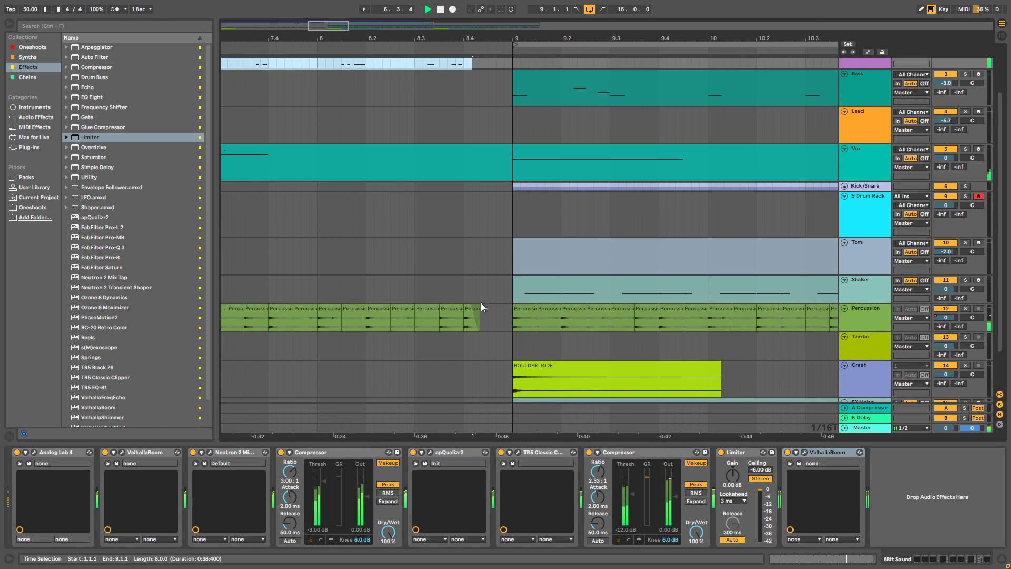
Examine the end of the Percussion clip before bar 9 against the endings on the other tracks.
{"action": "left_click", "coordinate": [481, 299]}
{"action": "scroll", "coordinate": [474, 210], "scroll_direction": "up", "scroll_amount": 3}
{"action": "left_click_drag", "start_coordinate": [448, 312], "coordinate": [482, 311]}
{"action": "scroll", "coordinate": [481, 235], "scroll_direction": "up", "scroll_amount": 2}
{"action": "scroll", "coordinate": [481, 86], "scroll_direction": "down", "scroll_amount": 4}
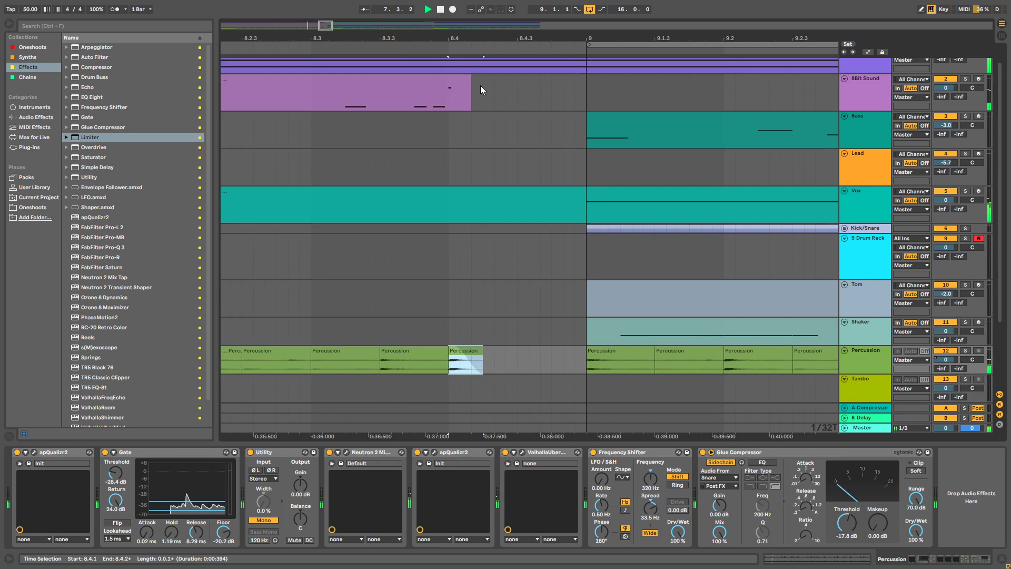
{"action": "left_click", "coordinate": [505, 263]}
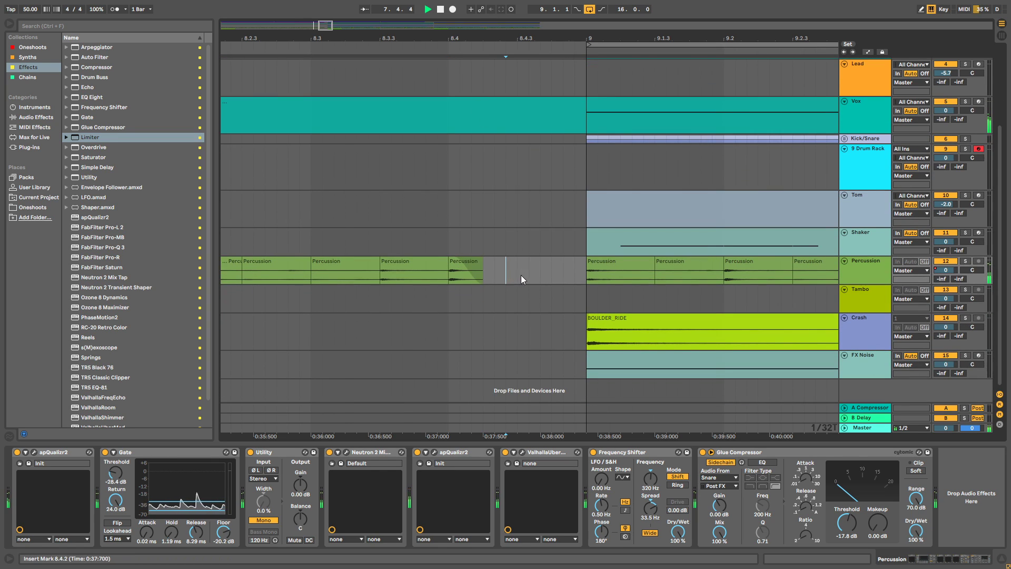
{"action": "scroll", "coordinate": [467, 209], "scroll_direction": "up", "scroll_amount": 1}
{"action": "scroll", "coordinate": [468, 208], "scroll_direction": "up", "scroll_amount": 2}
{"action": "left_click_drag", "start_coordinate": [481, 29], "coordinate": [446, 26]}
{"action": "scroll", "coordinate": [518, 80], "scroll_direction": "down", "scroll_amount": 3}
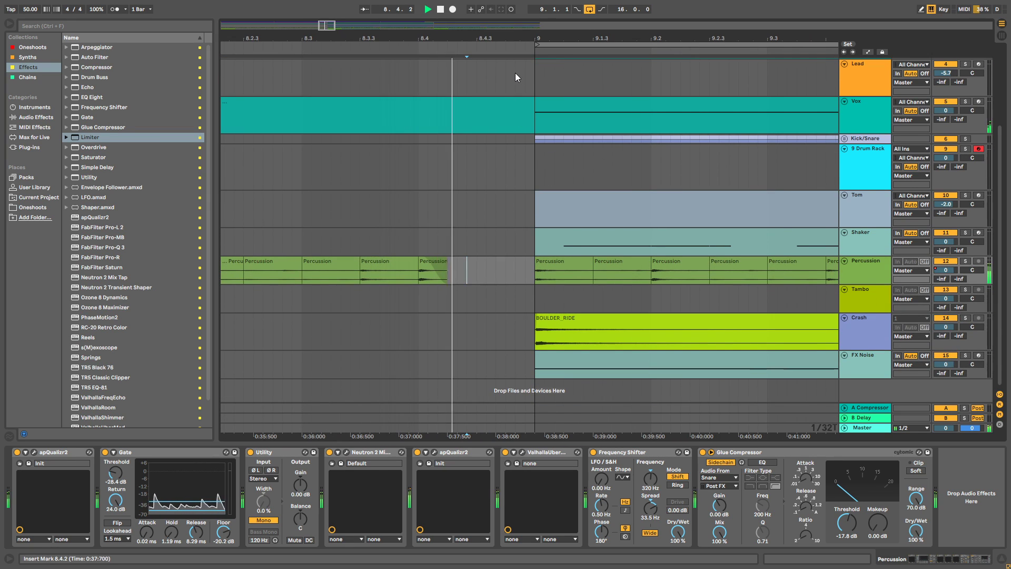
Copy a Tambo hit, together with the empty space ahead of it, so that it lands just before bar 9.
{"action": "scroll", "coordinate": [494, 185], "scroll_direction": "down", "scroll_amount": 6}
{"action": "scroll", "coordinate": [415, 163], "scroll_direction": "up", "scroll_amount": 2}
{"action": "scroll", "coordinate": [414, 164], "scroll_direction": "up", "scroll_amount": 1}
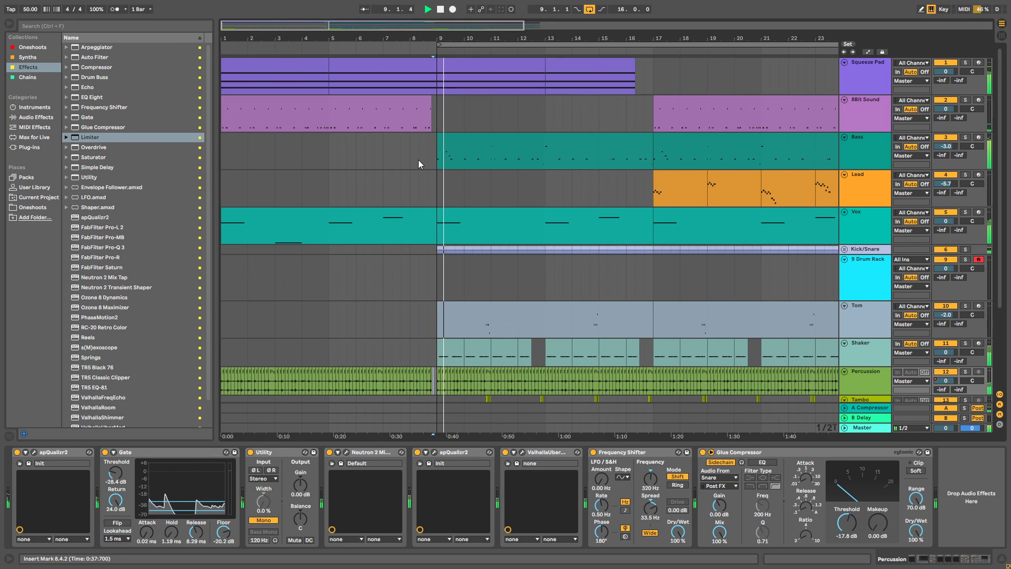
{"action": "scroll", "coordinate": [458, 168], "scroll_direction": "down", "scroll_amount": 3}
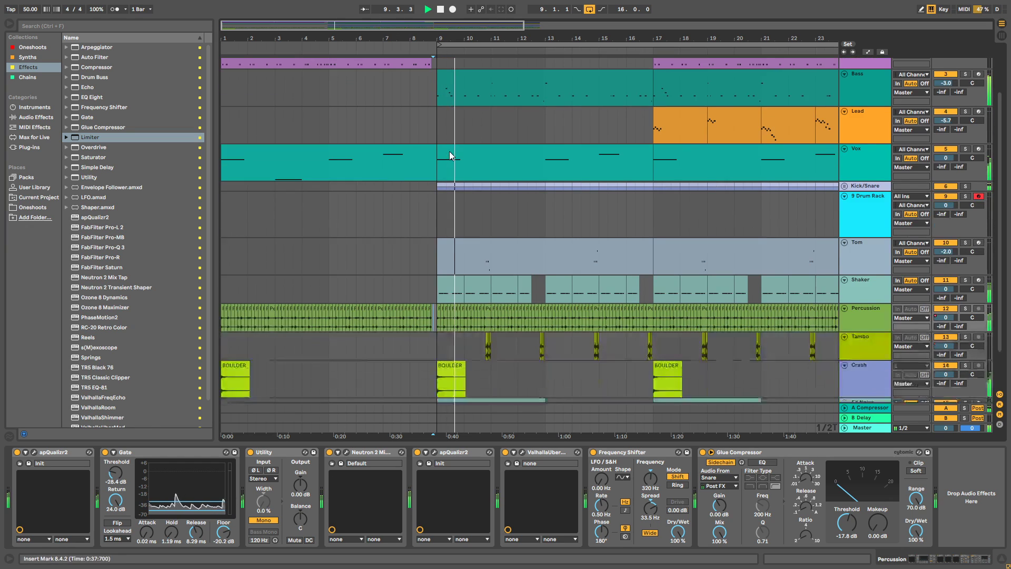
{"action": "left_click", "coordinate": [524, 307]}
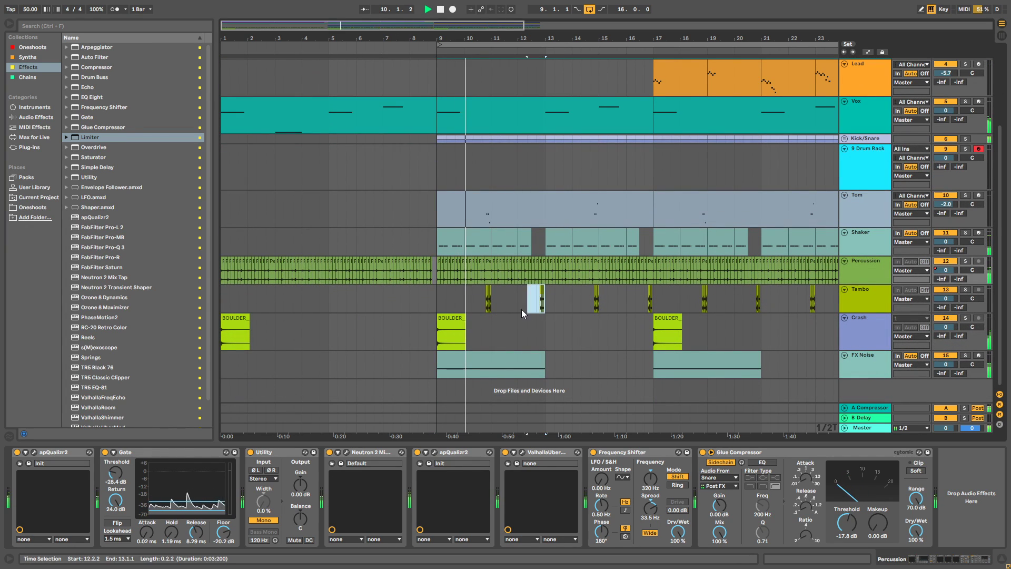
{"action": "left_click", "coordinate": [410, 307]}
{"action": "left_click", "coordinate": [563, 320]}
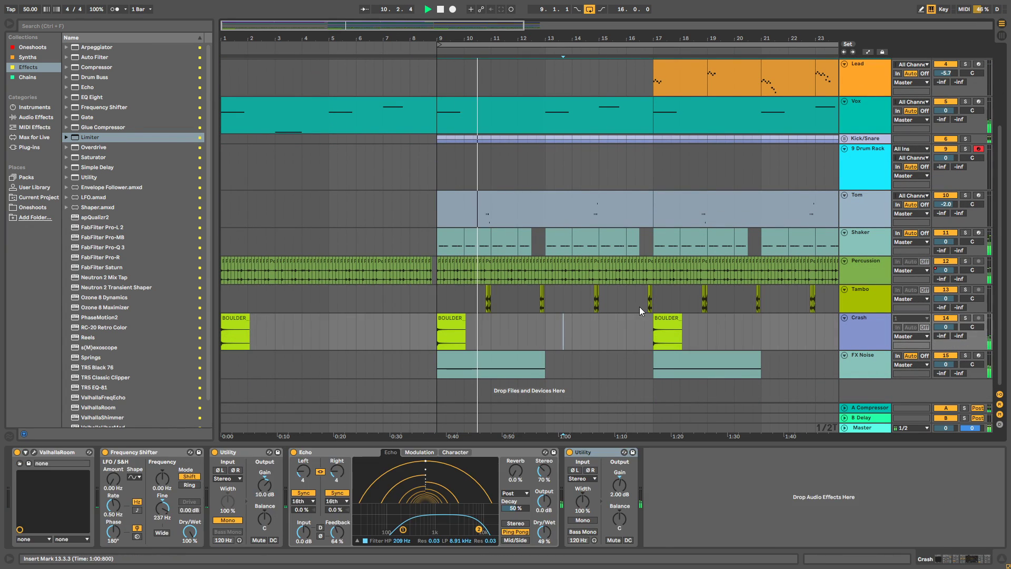
{"action": "left_click", "coordinate": [632, 309]}
{"action": "left_click", "coordinate": [419, 308]}
{"action": "left_click", "coordinate": [463, 309]}
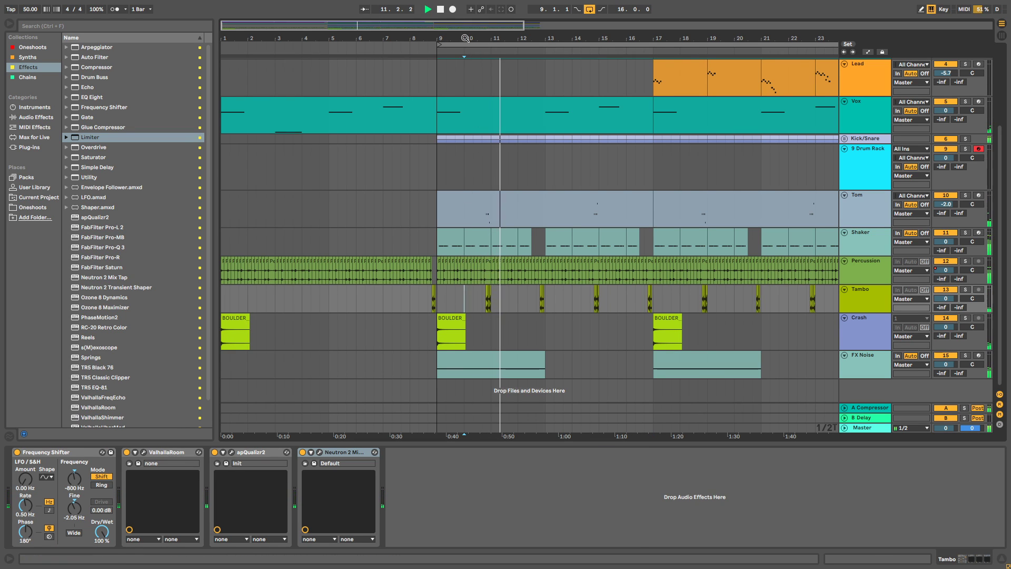
Follow playback through bars 11 to 17 and review how the tracks lead into the section at bar 17.
{"action": "left_click_drag", "start_coordinate": [464, 38], "coordinate": [463, 71]}
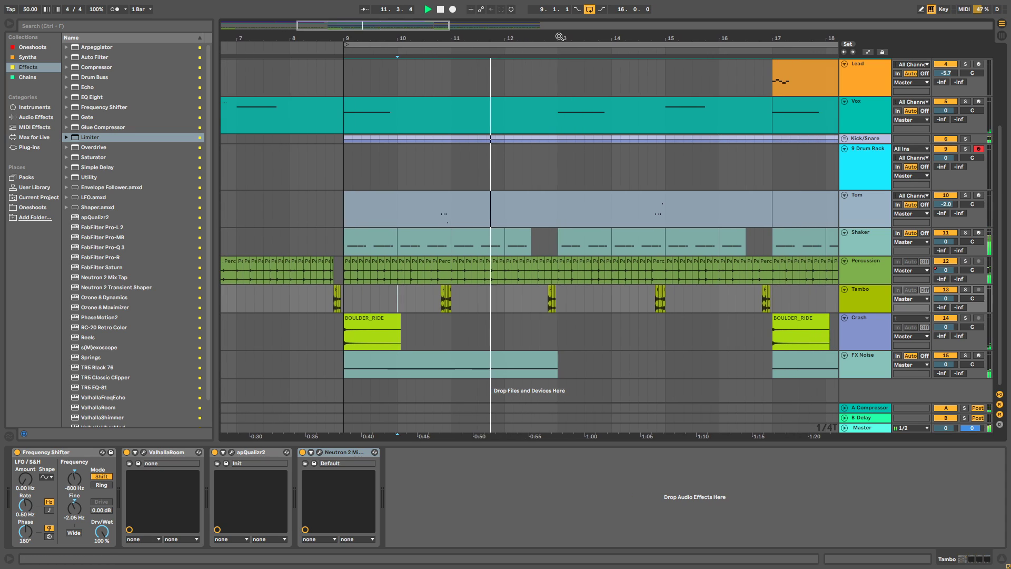
{"action": "left_click_drag", "start_coordinate": [550, 39], "coordinate": [523, 37]}
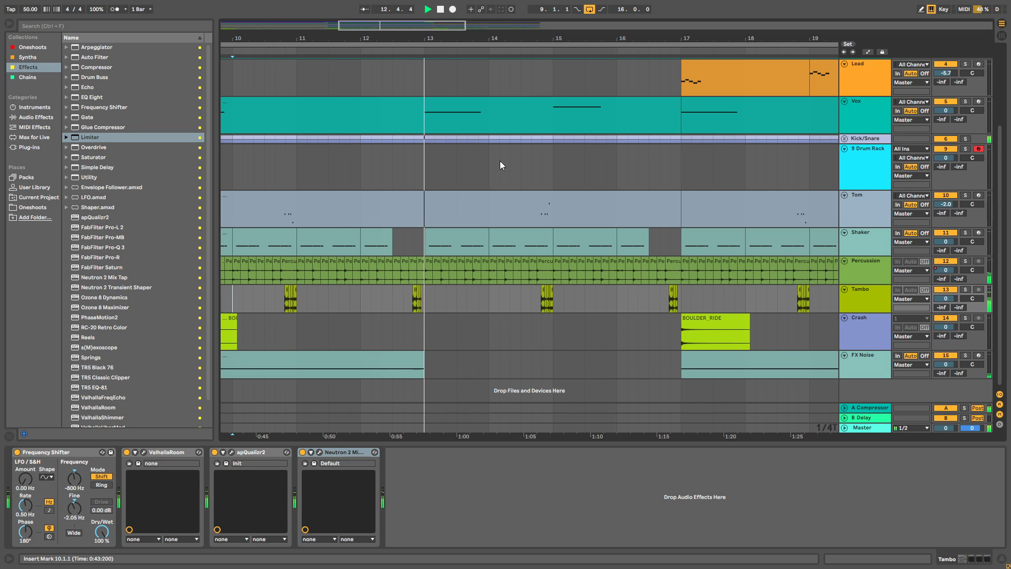
{"action": "left_click_drag", "start_coordinate": [472, 34], "coordinate": [472, 9]}
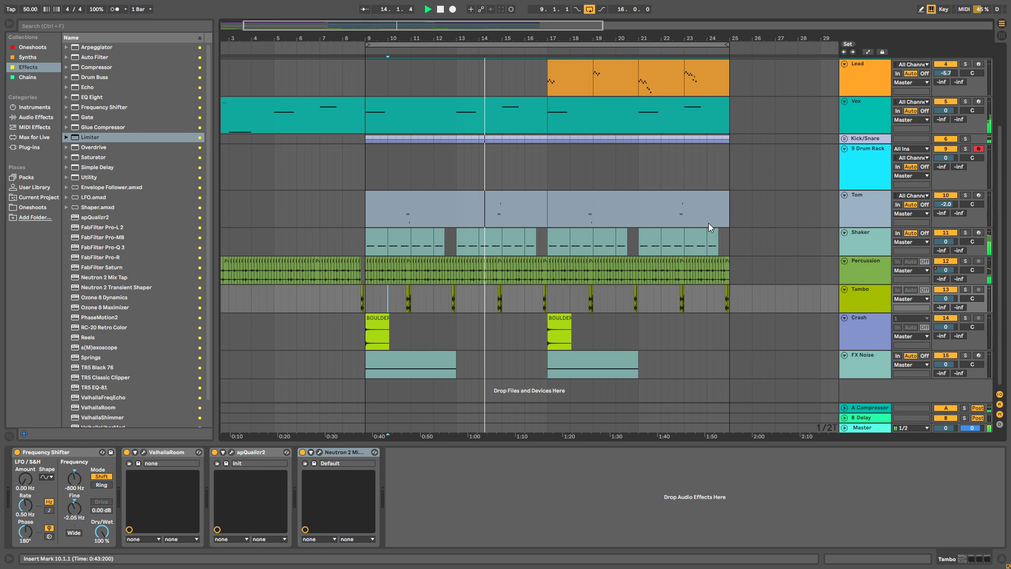
{"action": "scroll", "coordinate": [728, 209], "scroll_direction": "up", "scroll_amount": 5}
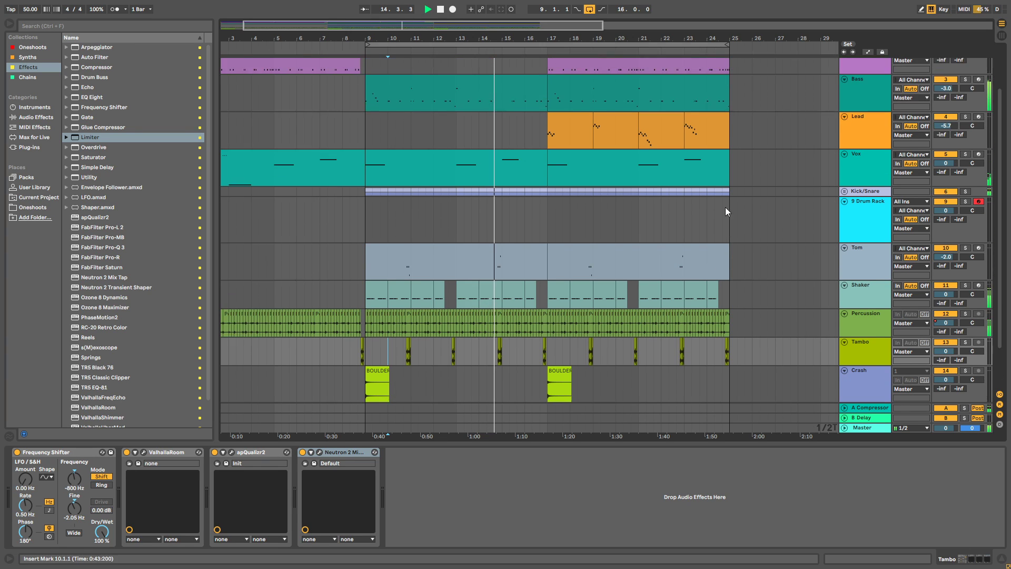
{"action": "scroll", "coordinate": [722, 204], "scroll_direction": "down", "scroll_amount": 3}
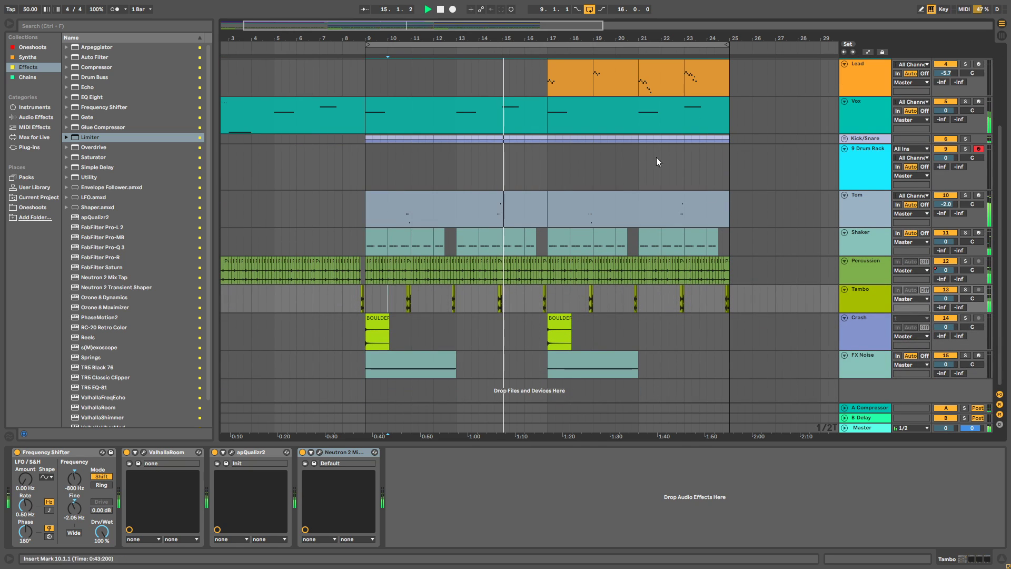
{"action": "left_click_drag", "start_coordinate": [543, 38], "coordinate": [502, 40]}
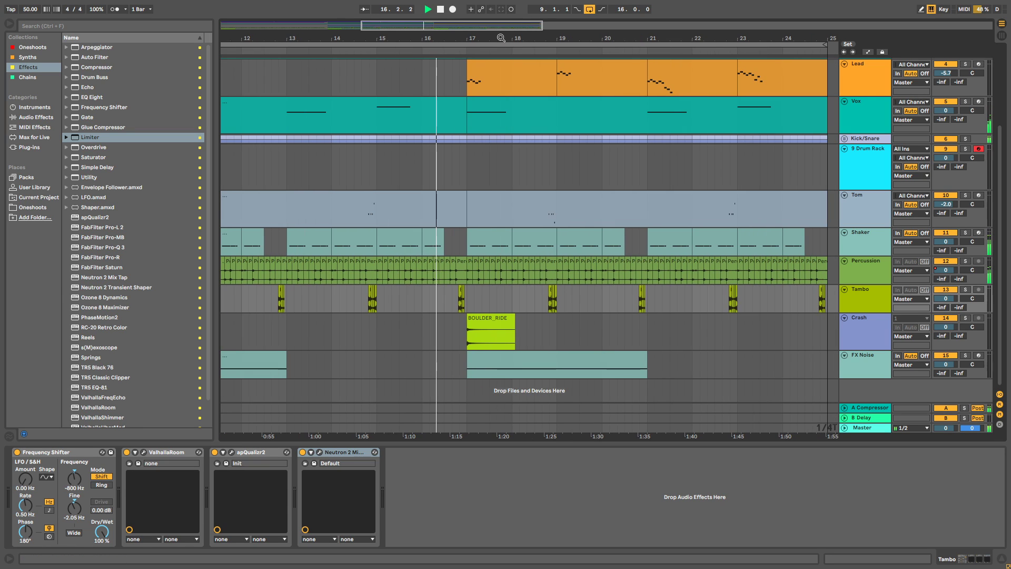
{"action": "scroll", "coordinate": [548, 139], "scroll_direction": "up", "scroll_amount": 2}
{"action": "scroll", "coordinate": [546, 141], "scroll_direction": "up", "scroll_amount": 1}
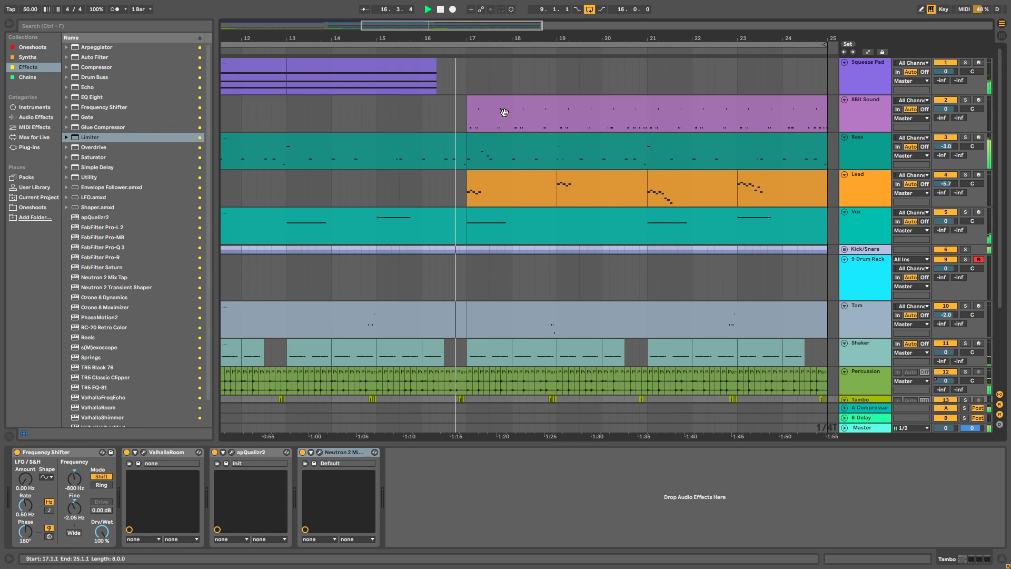
{"action": "scroll", "coordinate": [514, 109], "scroll_direction": "down", "scroll_amount": 2}
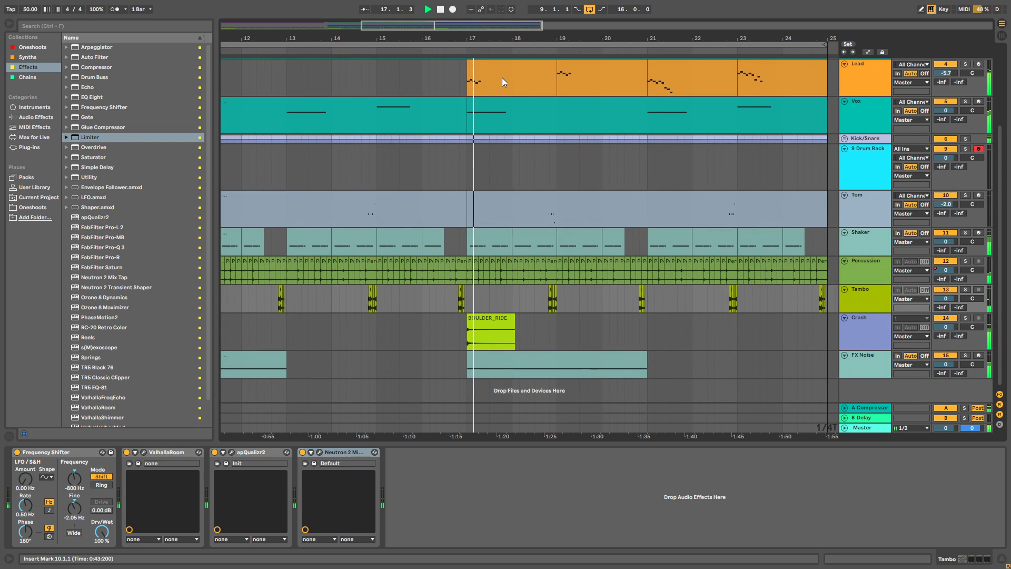
{"action": "scroll", "coordinate": [502, 79], "scroll_direction": "up", "scroll_amount": 3}
Reduce the last ValhallaRoom on 8Bit Sound to a 1.19 s decay and a 6.9% mix, and close it.
{"action": "left_click_drag", "start_coordinate": [508, 38], "coordinate": [441, 37]}
{"action": "left_click", "coordinate": [849, 109]}
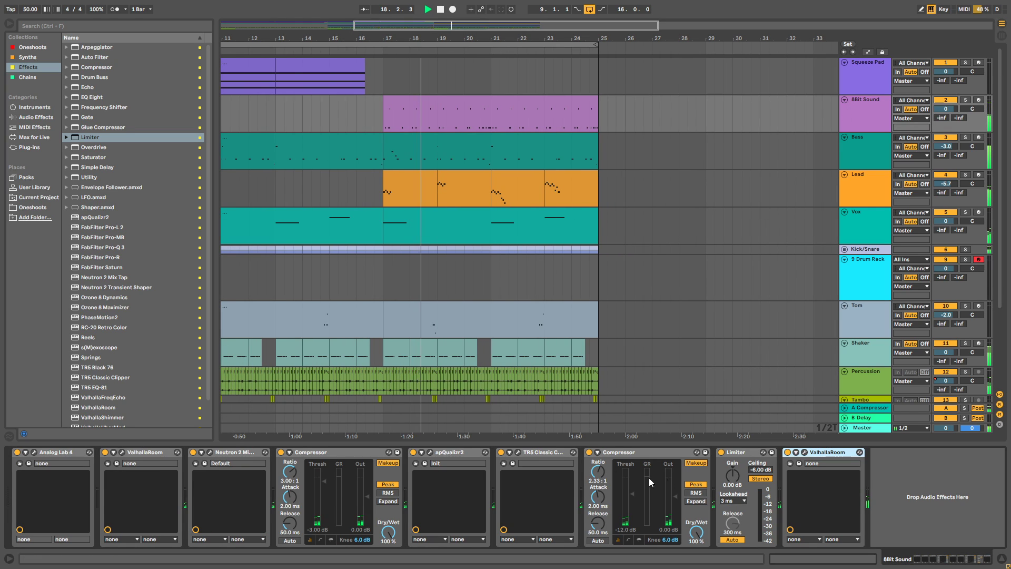
{"action": "left_click", "coordinate": [795, 462]}
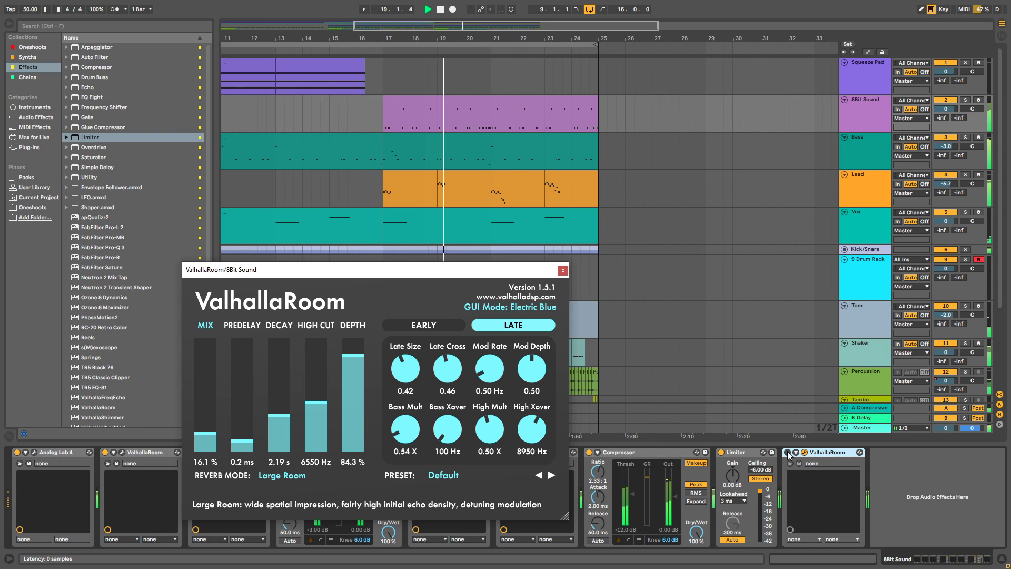
{"action": "left_click", "coordinate": [287, 423]}
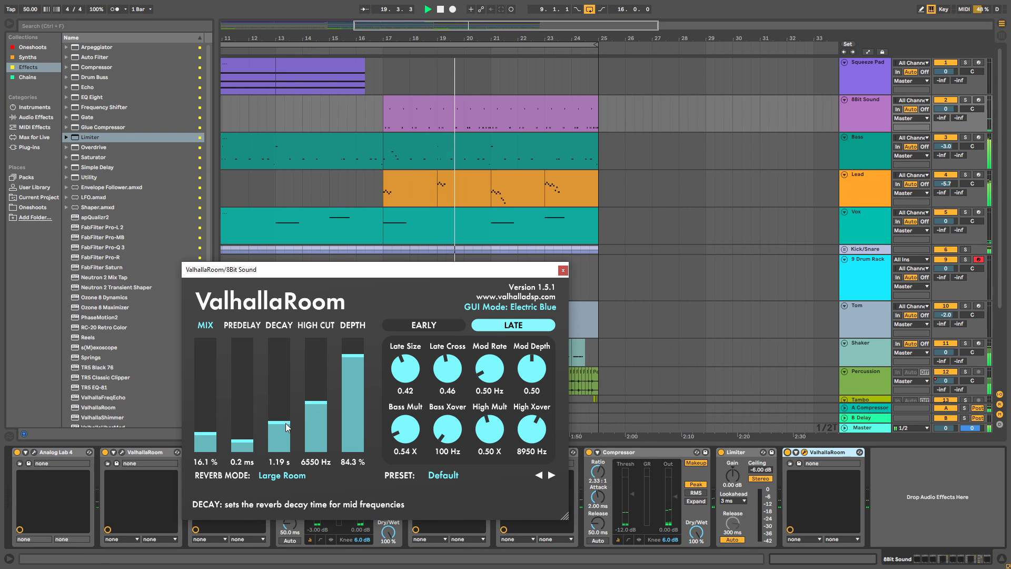
{"action": "left_click", "coordinate": [212, 446]}
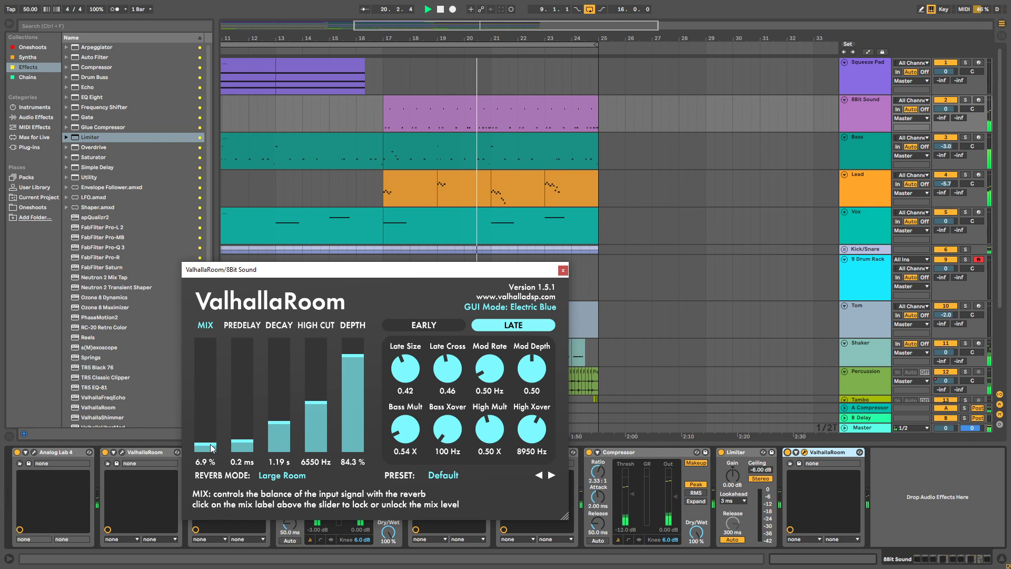
{"action": "left_click", "coordinate": [562, 270]}
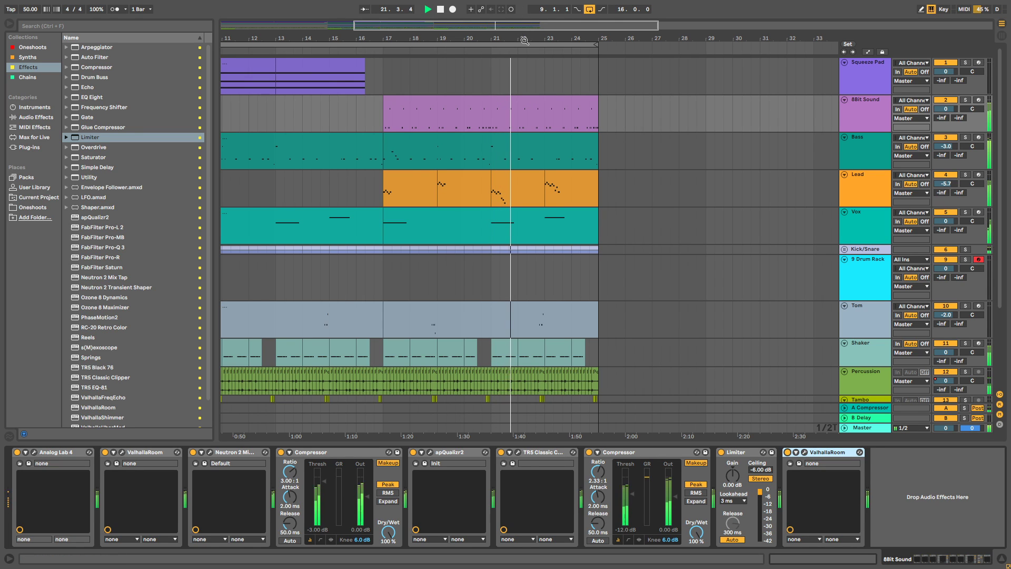
Hide the device chain and review the whole arrangement through its end at bar 25.
{"action": "left_click_drag", "start_coordinate": [523, 38], "coordinate": [524, 10]}
{"action": "scroll", "coordinate": [447, 78], "scroll_direction": "down", "scroll_amount": 5}
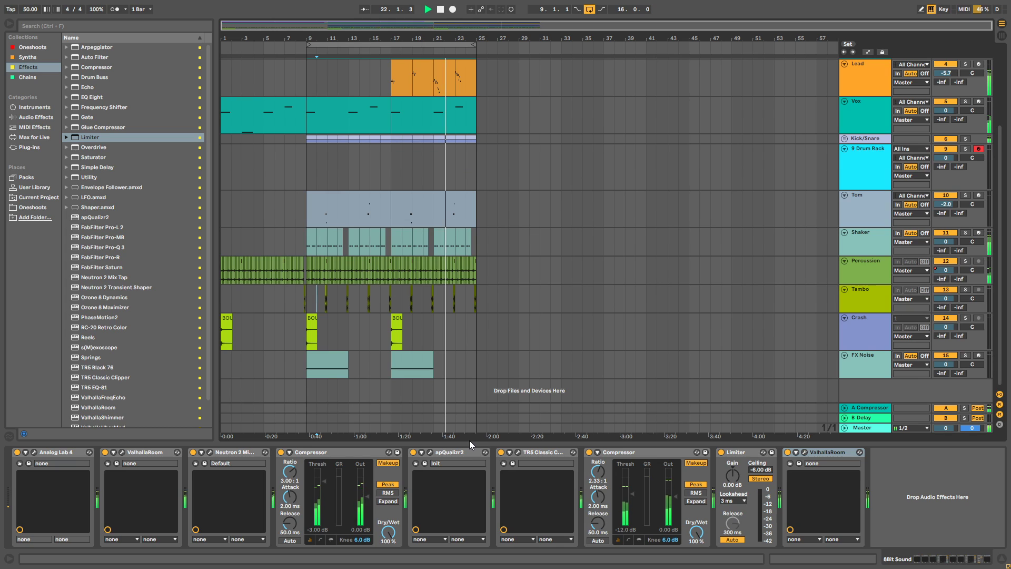
{"action": "left_click_drag", "start_coordinate": [468, 441], "coordinate": [467, 562]}
{"action": "left_click", "coordinate": [494, 389]}
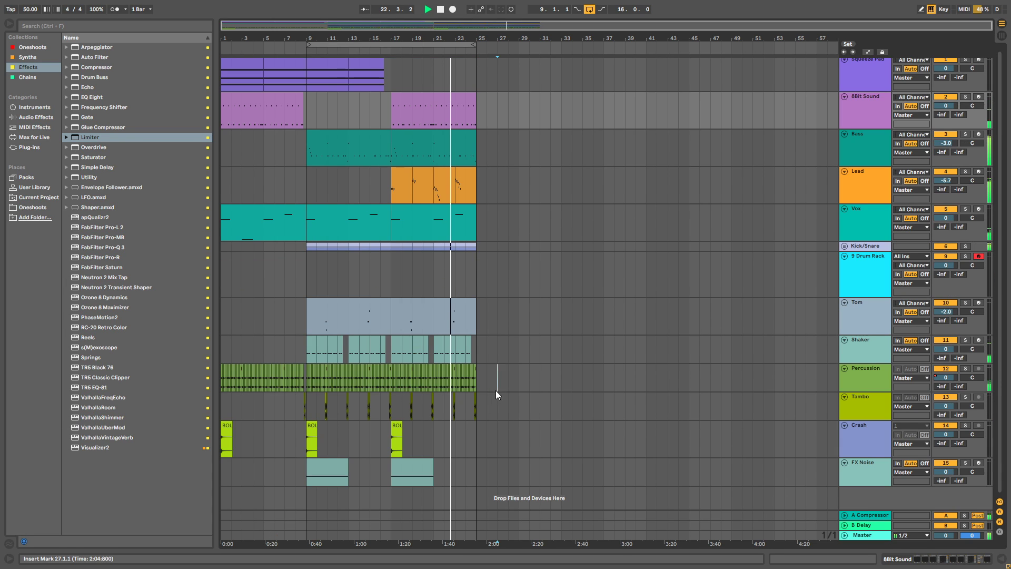
{"action": "left_click", "coordinate": [480, 438]}
{"action": "left_click", "coordinate": [478, 469]}
{"action": "left_click_drag", "start_coordinate": [326, 39], "coordinate": [349, 52]}
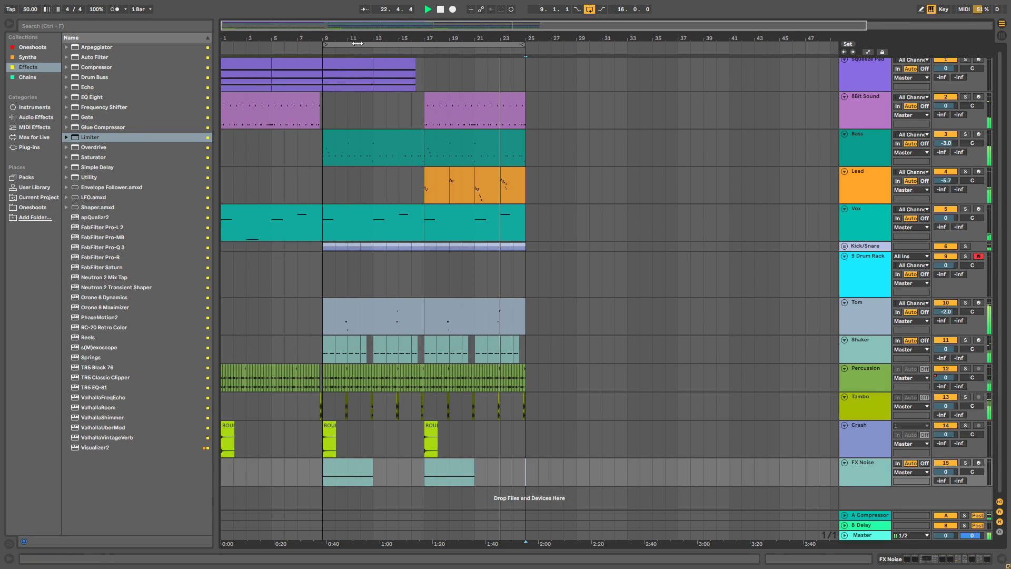
{"action": "left_click", "coordinate": [428, 99]}
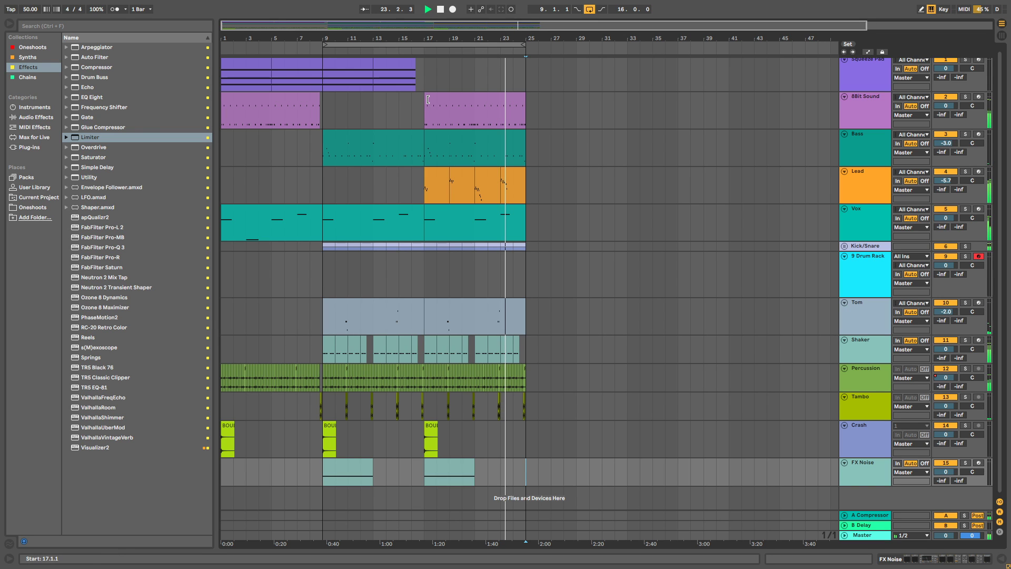
{"action": "left_click_drag", "start_coordinate": [508, 39], "coordinate": [492, 87]}
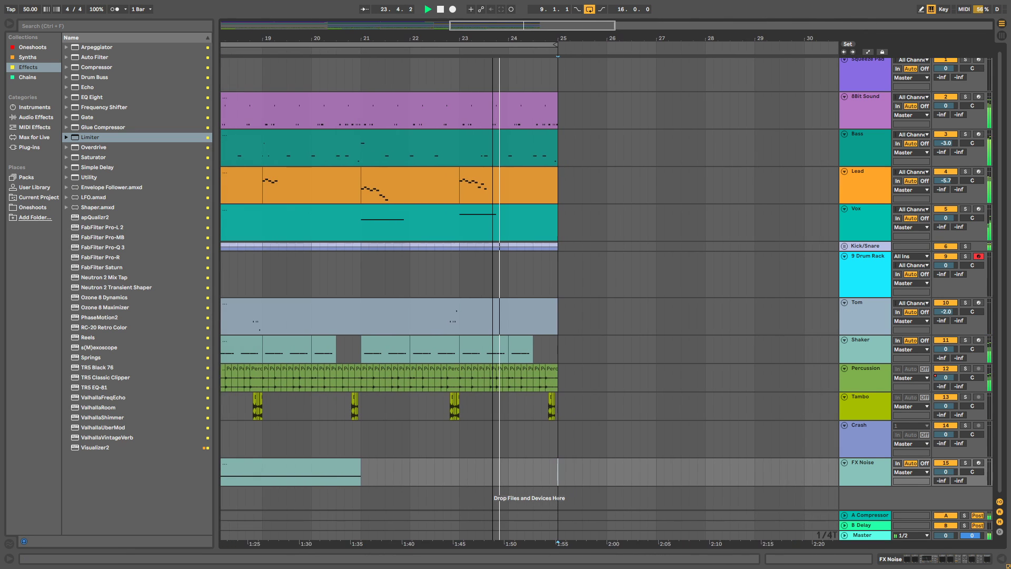
Open the Bass clip that runs to bar 25 and add a short F#2 note at 7.2.3.
{"action": "key", "text": "plus"}
{"action": "left_click", "coordinate": [412, 161]}
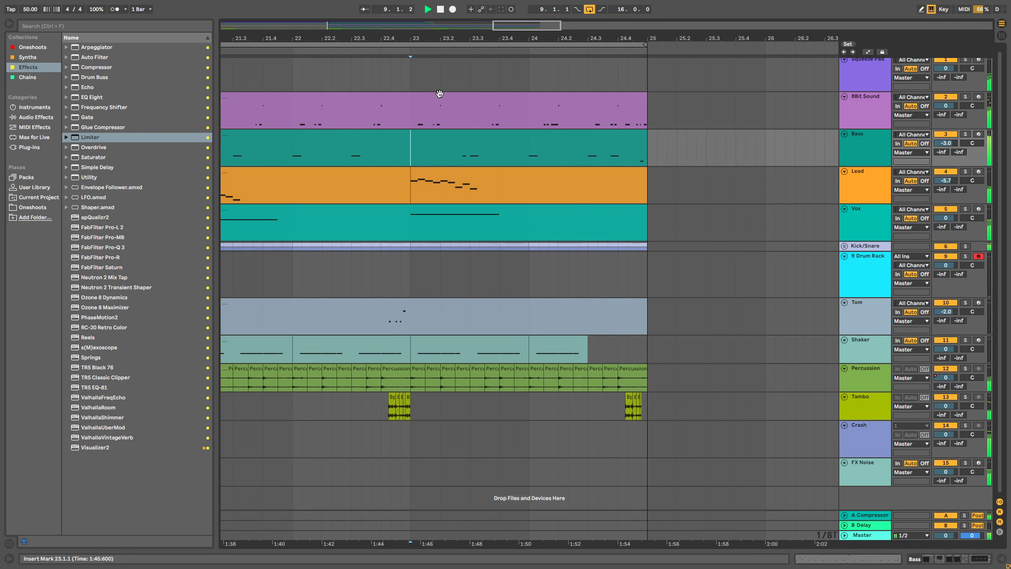
{"action": "double_click", "coordinate": [457, 150]}
{"action": "left_click_drag", "start_coordinate": [537, 441], "coordinate": [536, 257]}
{"action": "left_click_drag", "start_coordinate": [870, 307], "coordinate": [708, 453]}
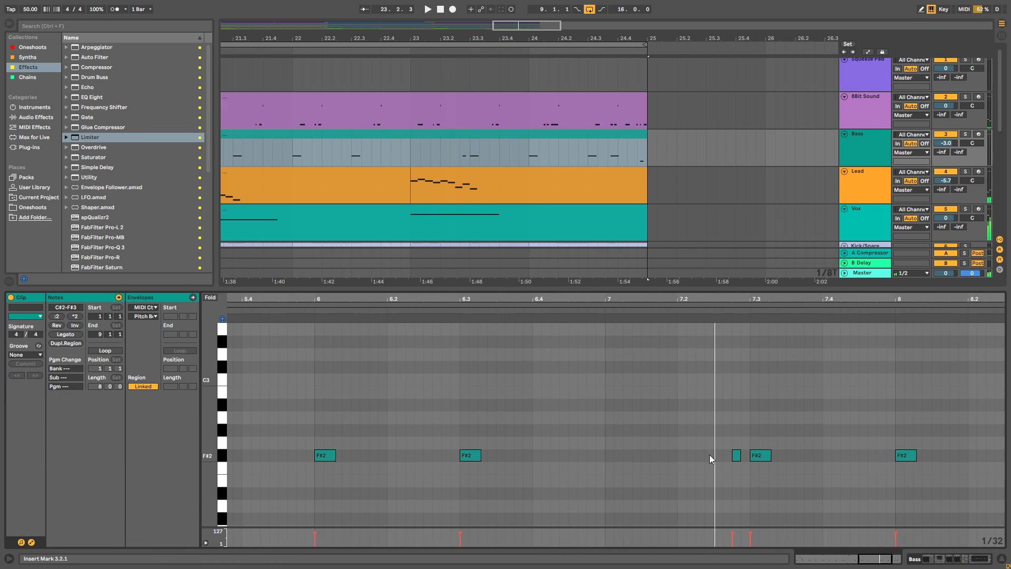
{"action": "double_click", "coordinate": [717, 455]}
Switch the Bass clip to a triplet grid and rework the notes leading into 7.3 as a run of short F#2 hits.
{"action": "right_click", "coordinate": [735, 415]}
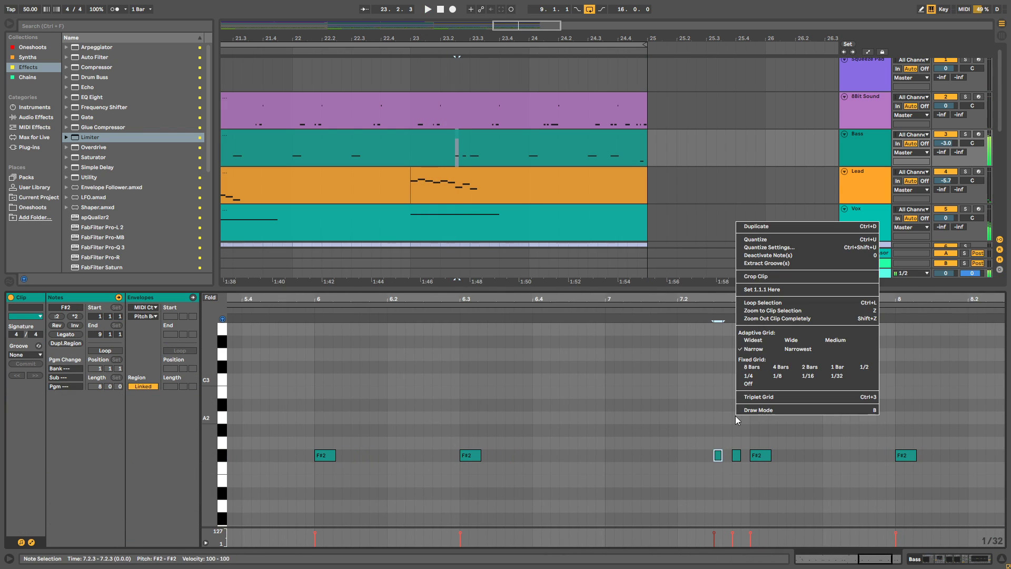
{"action": "left_click", "coordinate": [758, 398]}
{"action": "left_click_drag", "start_coordinate": [733, 299], "coordinate": [717, 320]}
{"action": "left_click", "coordinate": [568, 311]}
{"action": "left_click", "coordinate": [740, 380]}
{"action": "left_click", "coordinate": [725, 465]}
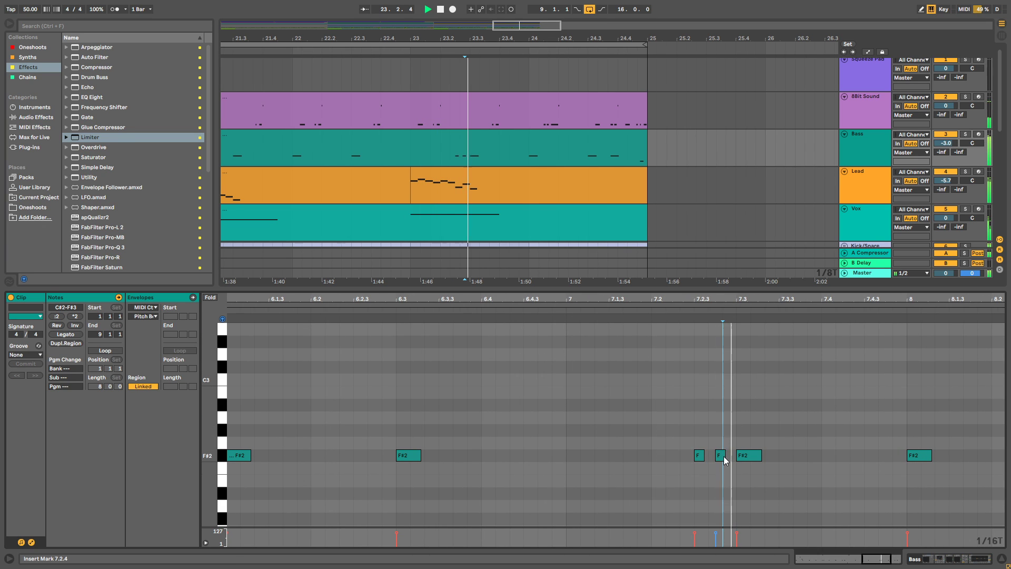
{"action": "scroll", "coordinate": [715, 456], "scroll_direction": "up", "scroll_amount": 3}
{"action": "left_click", "coordinate": [706, 454]}
{"action": "left_click_drag", "start_coordinate": [706, 453], "coordinate": [728, 457]}
Expand the Kick/Snare group and open the Kick clip spanning bars 17 to 25.
{"action": "left_click", "coordinate": [469, 96]}
{"action": "left_click_drag", "start_coordinate": [472, 146], "coordinate": [467, 112], "text": "ctrl+alt"}
{"action": "left_click", "coordinate": [844, 151]}
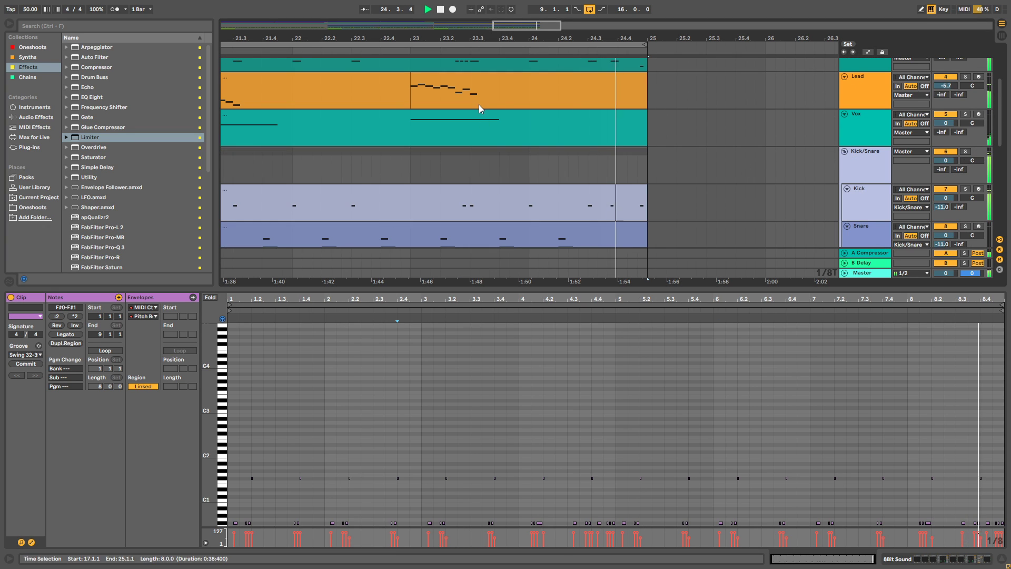
{"action": "scroll", "coordinate": [466, 95], "scroll_direction": "up", "scroll_amount": 2}
{"action": "left_click", "coordinate": [466, 98]}
{"action": "scroll", "coordinate": [467, 158], "scroll_direction": "down", "scroll_amount": 3}
{"action": "left_click", "coordinate": [469, 187]}
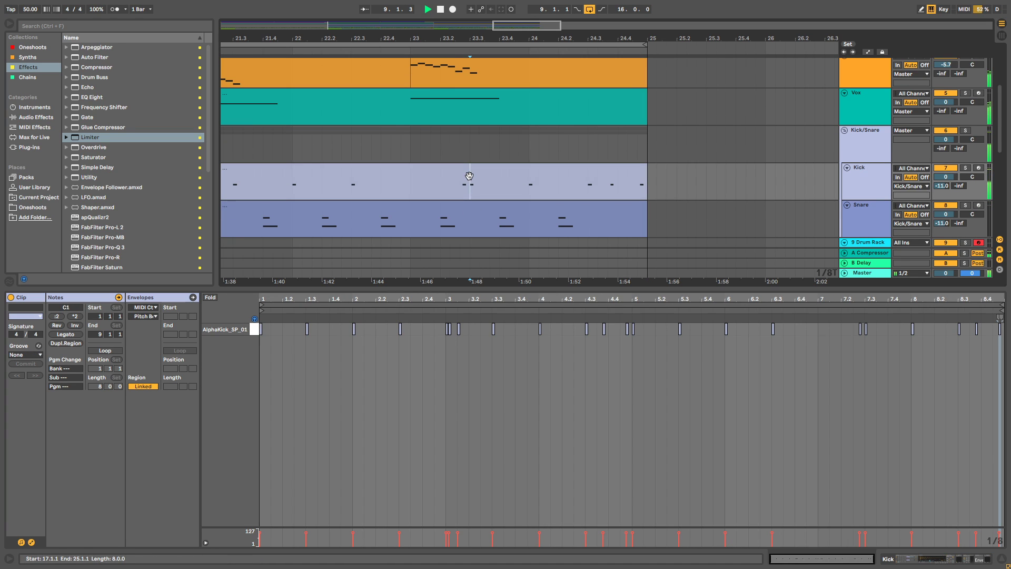
{"action": "left_click", "coordinate": [469, 175]}
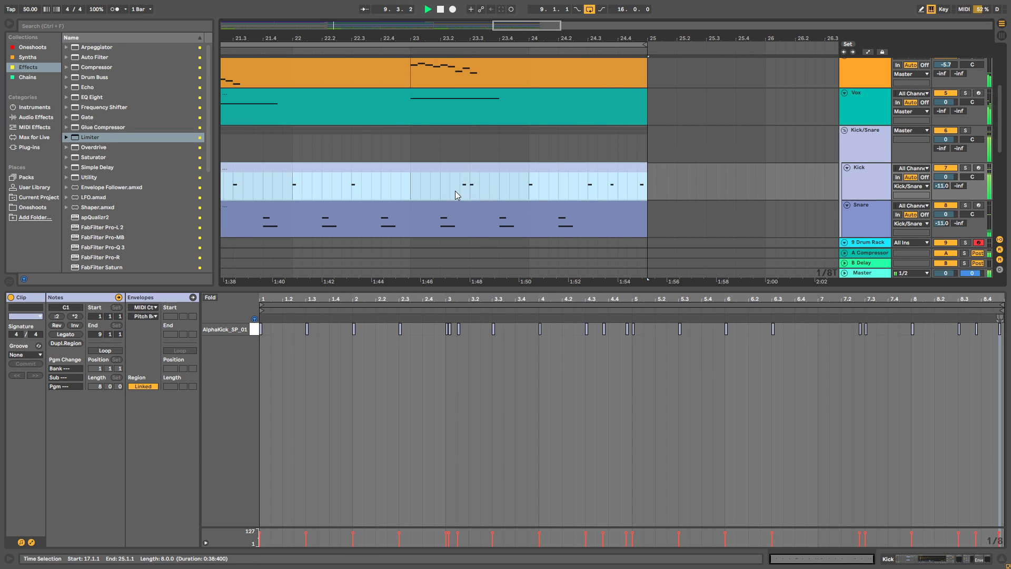
Replace the Kick note just before 7.3 with a new hit at 7.2.3.
{"action": "left_click", "coordinate": [414, 189]}
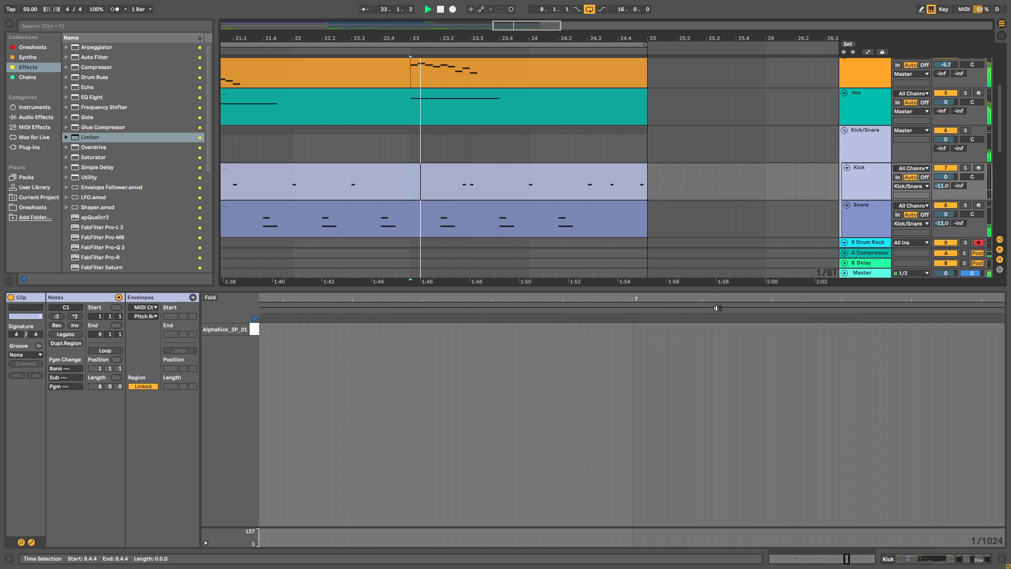
{"action": "left_click", "coordinate": [467, 174]}
{"action": "left_click_drag", "start_coordinate": [852, 299], "coordinate": [814, 333]}
{"action": "key", "text": "space"}
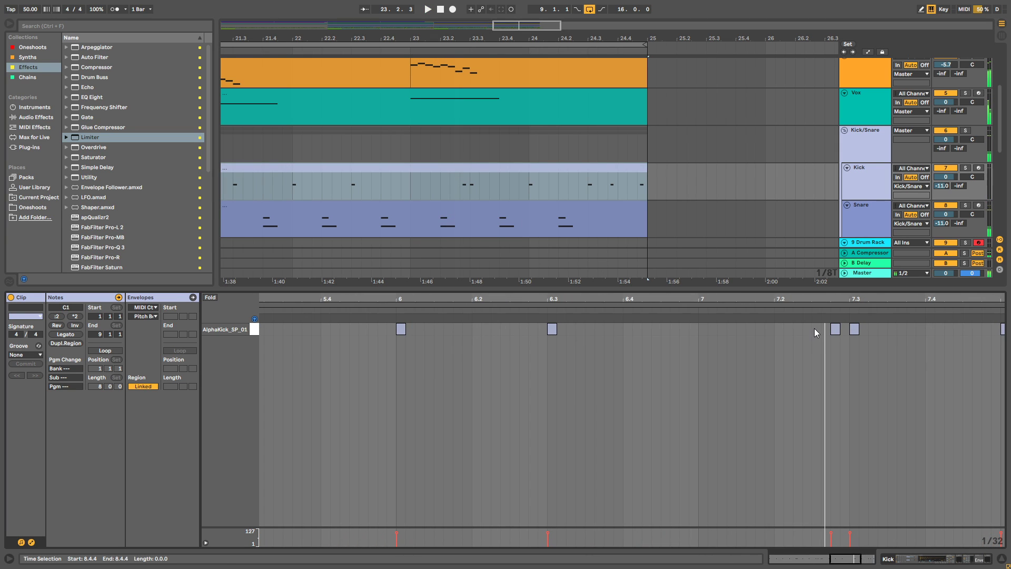
{"action": "left_click", "coordinate": [784, 327]}
{"action": "left_click", "coordinate": [622, 311]}
{"action": "left_click_drag", "start_coordinate": [835, 331], "coordinate": [816, 333]}
{"action": "key", "text": "Delete"}
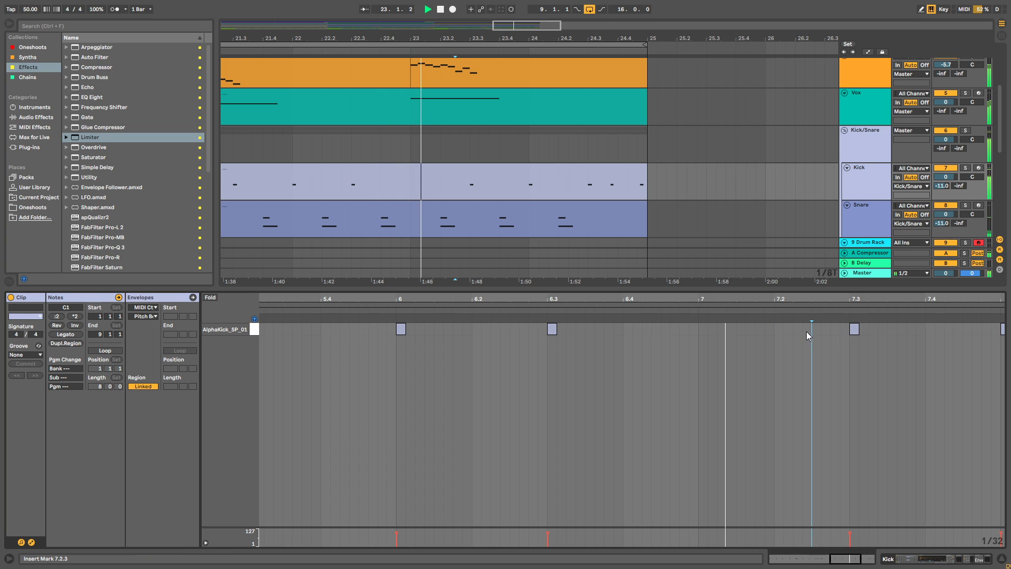
{"action": "double_click", "coordinate": [814, 328]}
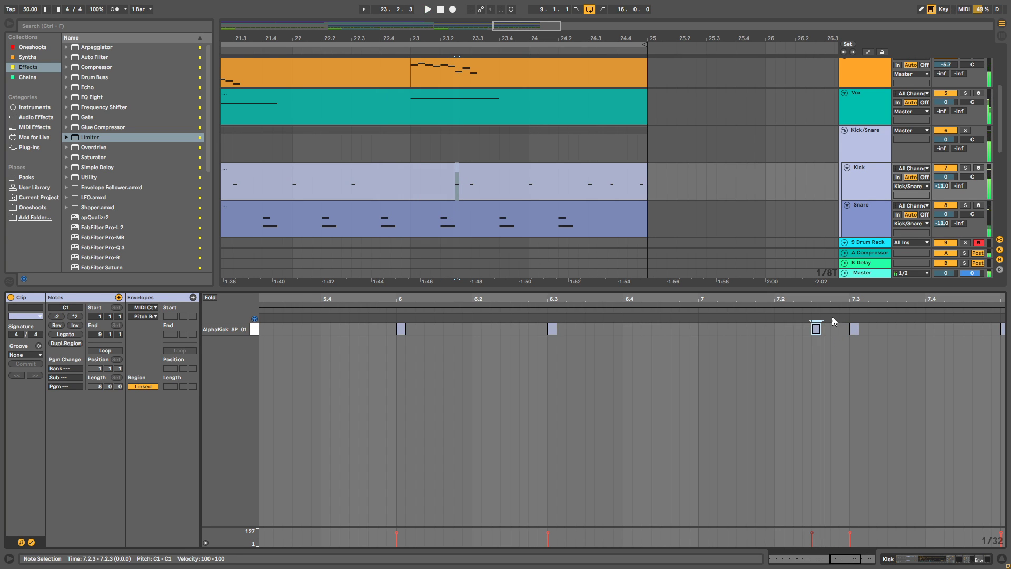
Switch the Kick clip to a triplet grid and add two hits between 7.2.3 and 7.3.
{"action": "left_click_drag", "start_coordinate": [832, 299], "coordinate": [806, 307]}
{"action": "right_click", "coordinate": [814, 339]}
{"action": "left_click", "coordinate": [860, 512]}
{"action": "double_click", "coordinate": [801, 329]}
{"action": "double_click", "coordinate": [817, 329]}
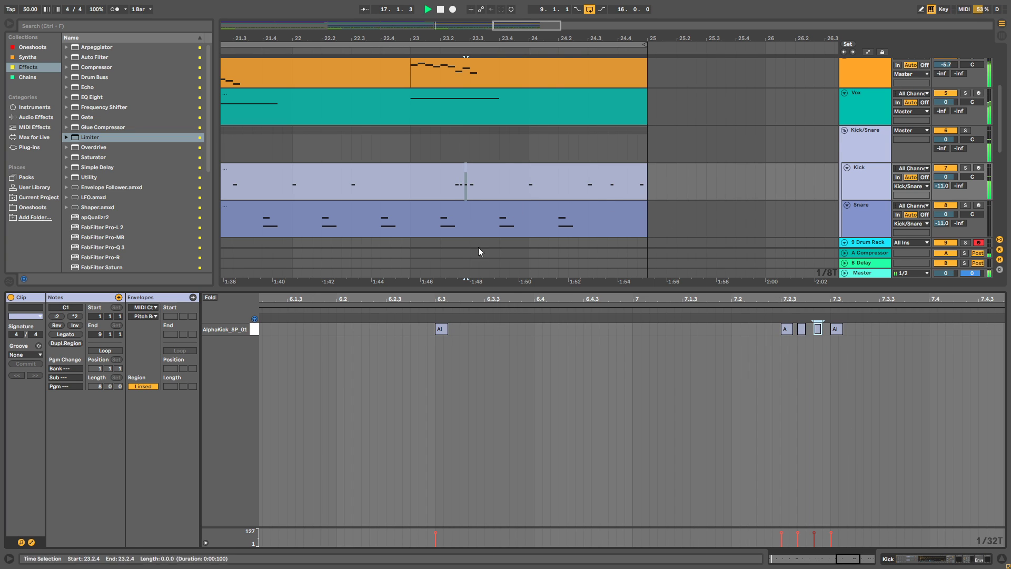
Play back the new kick and bass roll in bar 23, hide the clip editor and show the whole arrangement.
{"action": "left_click_drag", "start_coordinate": [507, 293], "coordinate": [508, 419]}
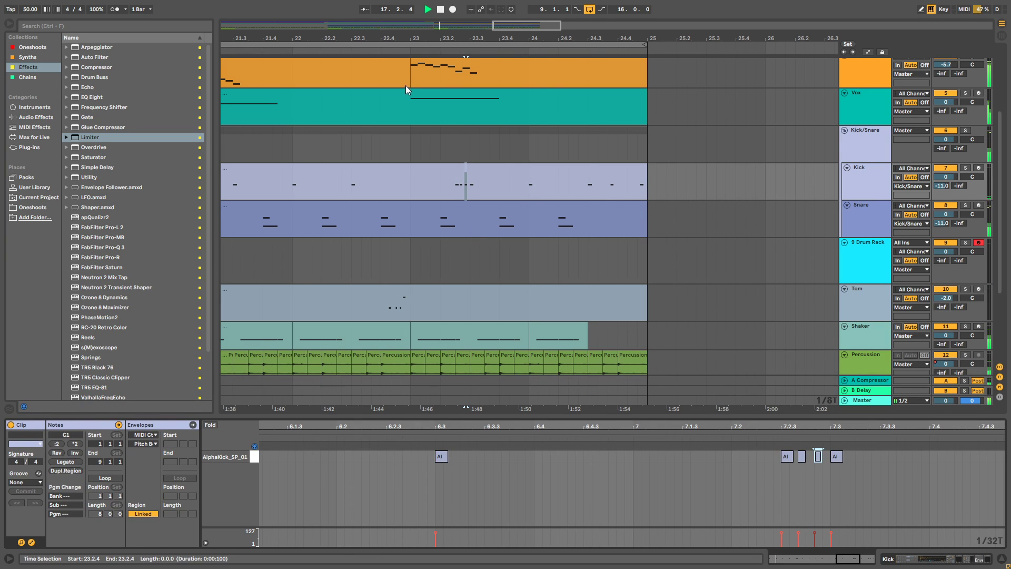
{"action": "left_click", "coordinate": [375, 60]}
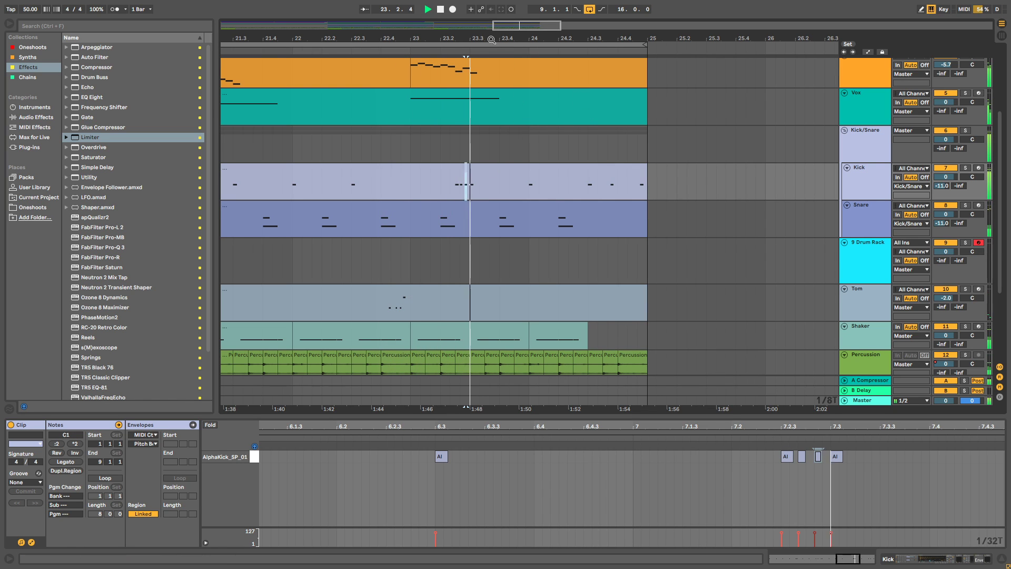
{"action": "left_click_drag", "start_coordinate": [491, 41], "coordinate": [491, 21]}
{"action": "scroll", "coordinate": [514, 125], "scroll_direction": "up", "scroll_amount": 3}
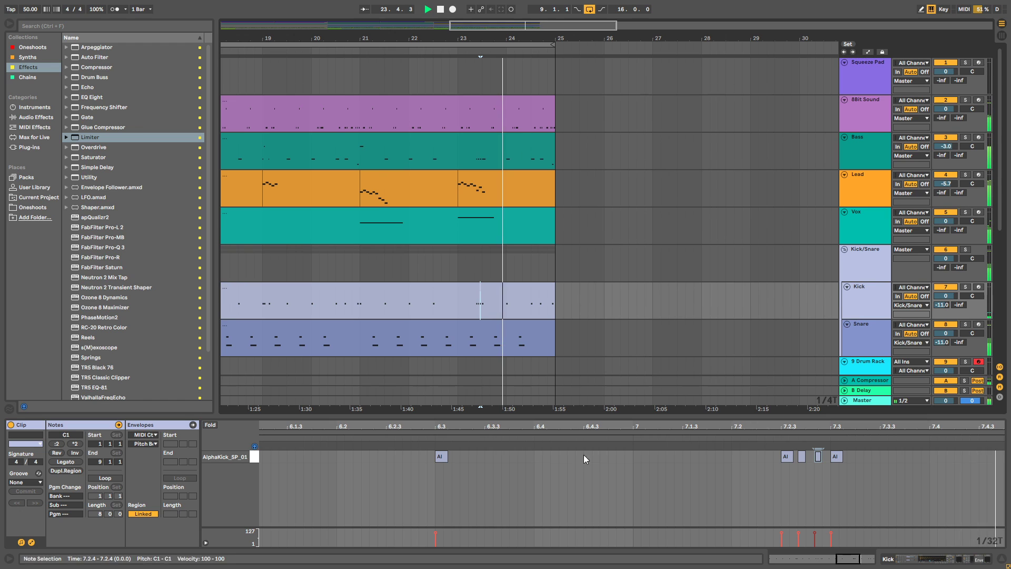
{"action": "key", "text": "ctrl+alt+l"}
{"action": "mouse_move", "coordinate": [490, 36]}
{"action": "left_mouse_down"}
{"action": "mouse_move", "coordinate": [490, 16]}
{"action": "mouse_move", "coordinate": [560, 34]}
{"action": "mouse_move", "coordinate": [483, 38]}
{"action": "left_mouse_up"}
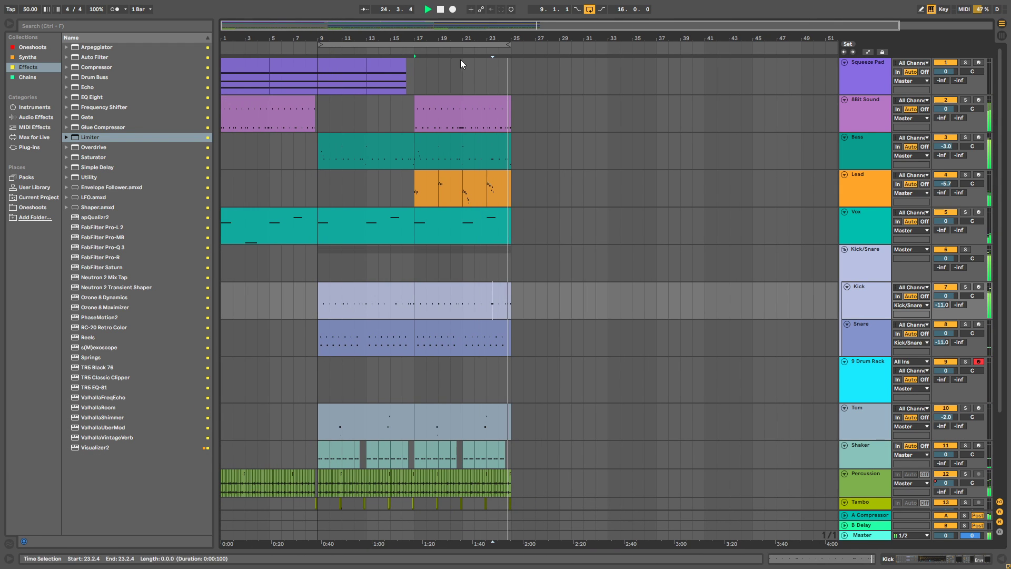
Restart playback from bar 1 with the loop spanning bars 9 to 25.
{"action": "left_click_drag", "start_coordinate": [392, 45], "coordinate": [295, 46]}
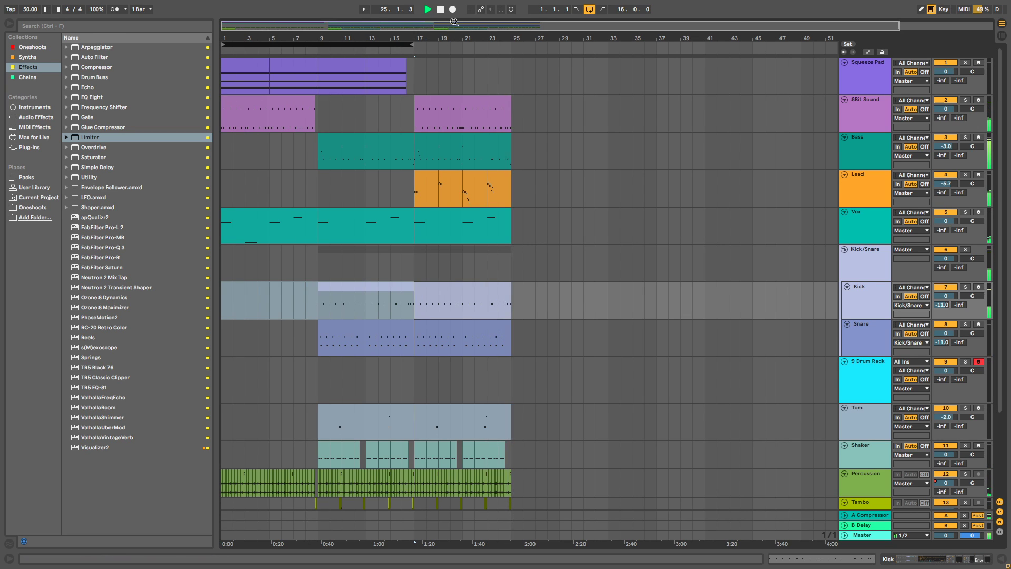
{"action": "left_click", "coordinate": [440, 9]}
{"action": "left_click_drag", "start_coordinate": [339, 44], "coordinate": [436, 42]}
{"action": "key", "text": "space"}
{"action": "left_click", "coordinate": [442, 10]}
{"action": "key", "text": "space"}
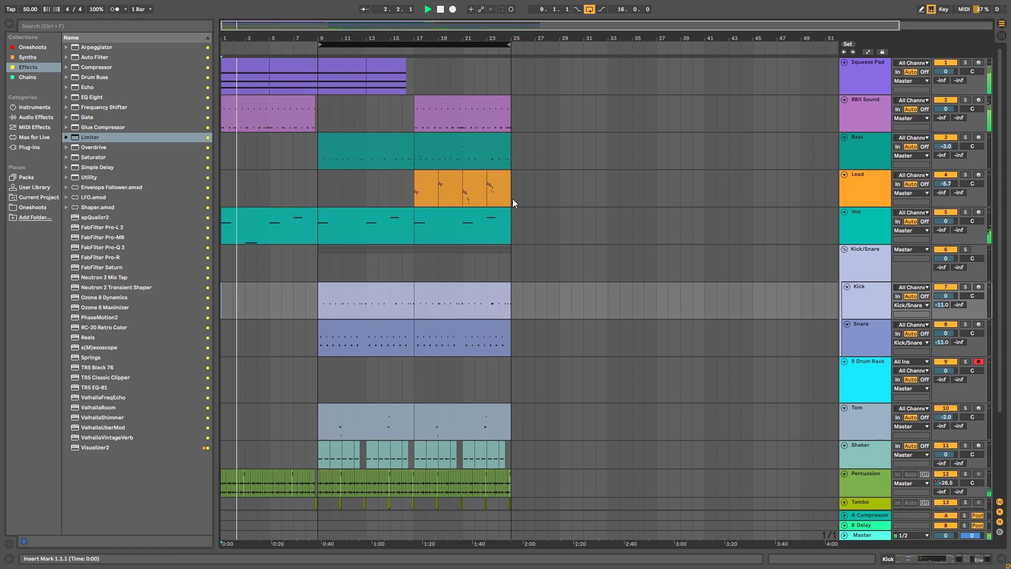
Follow playback from the intro into the section at bar 9 and review all the tracks.
{"action": "scroll", "coordinate": [448, 330], "scroll_direction": "down", "scroll_amount": 3}
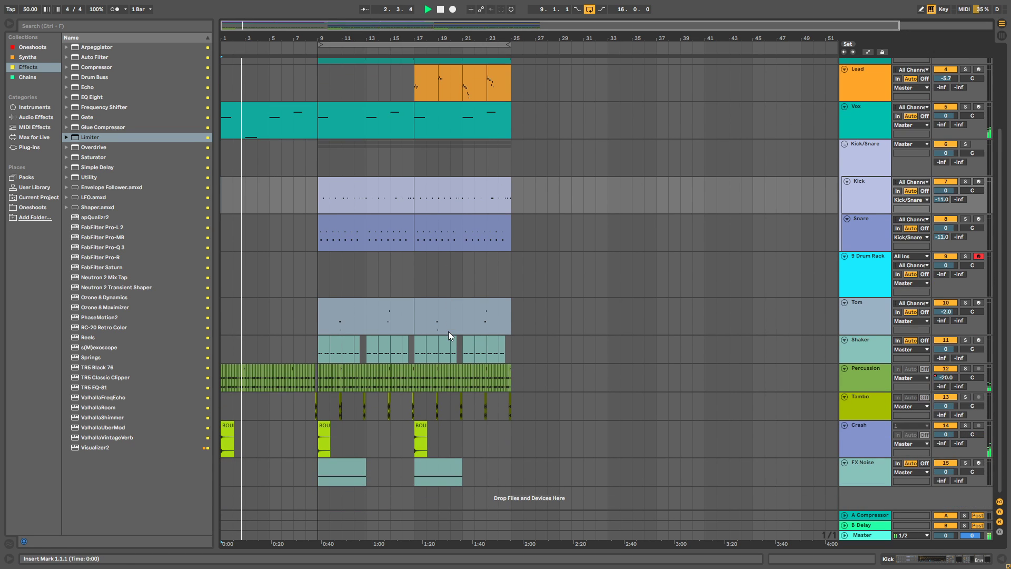
{"action": "left_click_drag", "start_coordinate": [268, 39], "coordinate": [324, 59]}
{"action": "scroll", "coordinate": [336, 166], "scroll_direction": "up", "scroll_amount": 5}
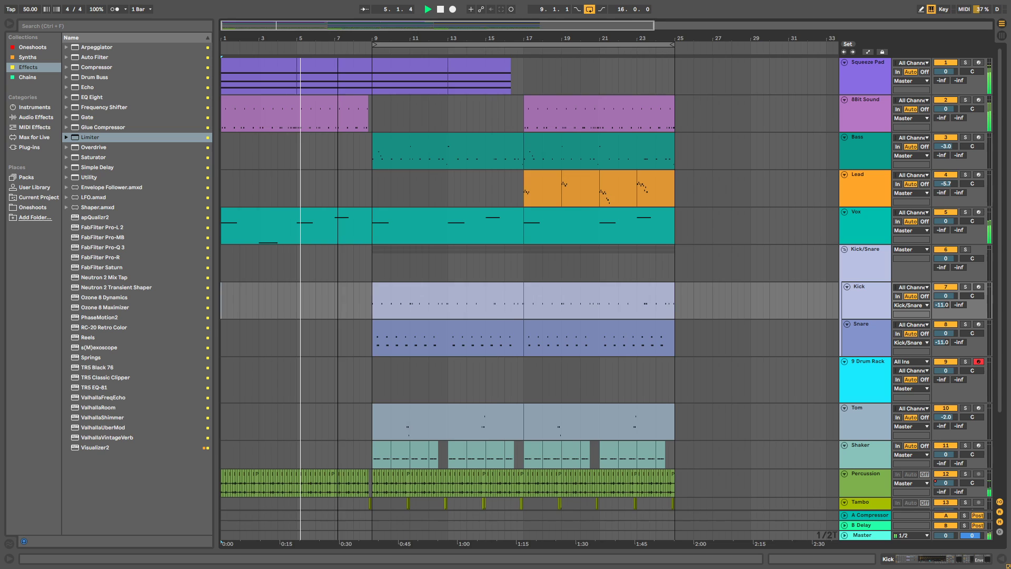
{"action": "scroll", "coordinate": [474, 229], "scroll_direction": "up", "scroll_amount": 1, "text": "ctrl"}
{"action": "scroll", "coordinate": [475, 229], "scroll_direction": "down", "scroll_amount": 2}
{"action": "scroll", "coordinate": [475, 233], "scroll_direction": "down", "scroll_amount": 2}
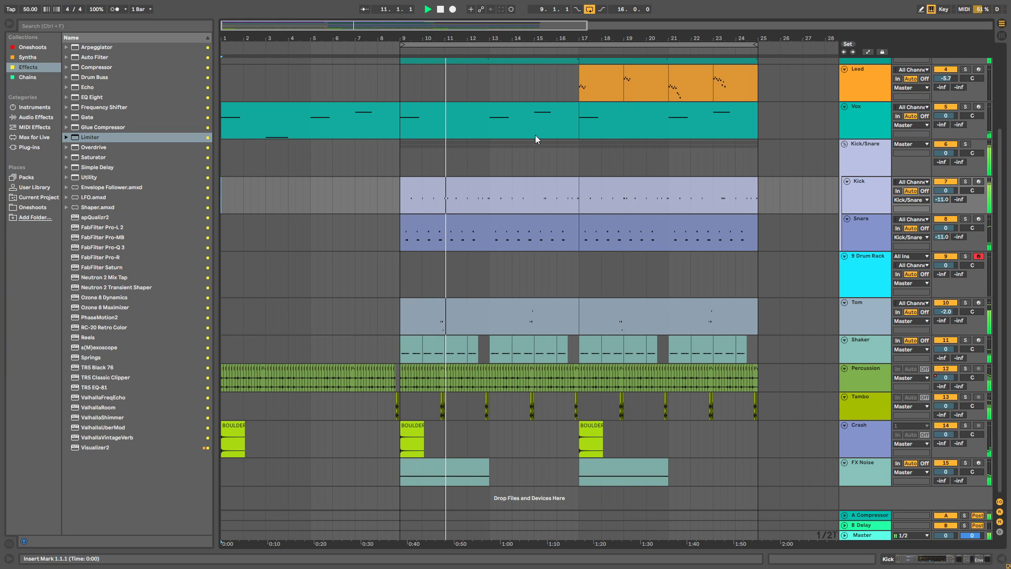
{"action": "left_click_drag", "start_coordinate": [547, 38], "coordinate": [537, 46]}
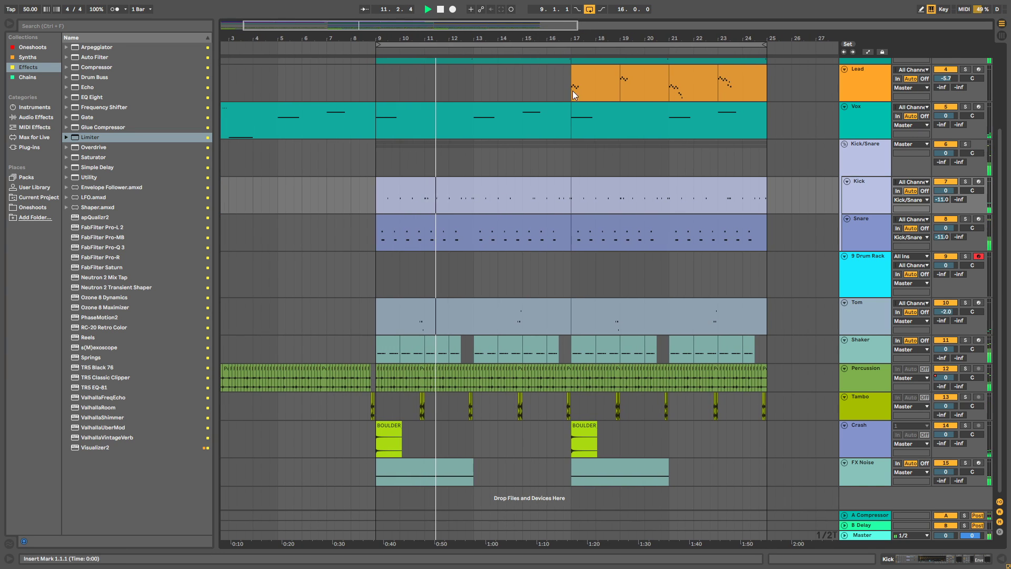
{"action": "scroll", "coordinate": [542, 198], "scroll_direction": "up", "scroll_amount": 5}
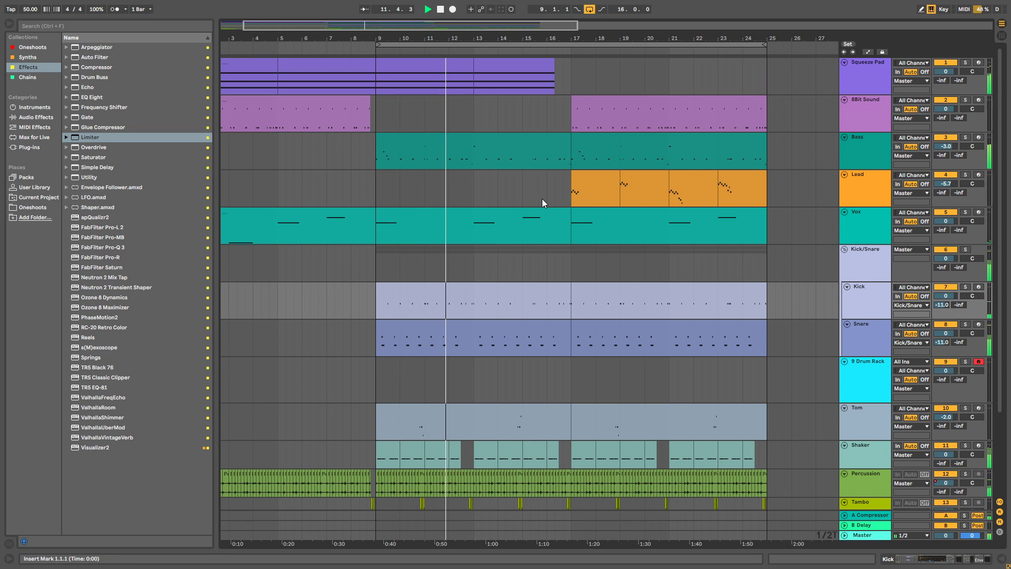
Raise the Highpass frequency and lower its gain slightly in Squeeze Pad's apQualizr2, and close the plugin.
{"action": "double_click", "coordinate": [864, 79]}
{"action": "mouse_move", "coordinate": [964, 557]}
{"action": "left_mouse_down"}
{"action": "mouse_move", "coordinate": [978, 557]}
{"action": "mouse_move", "coordinate": [946, 555]}
{"action": "mouse_move", "coordinate": [964, 560]}
{"action": "left_mouse_up"}
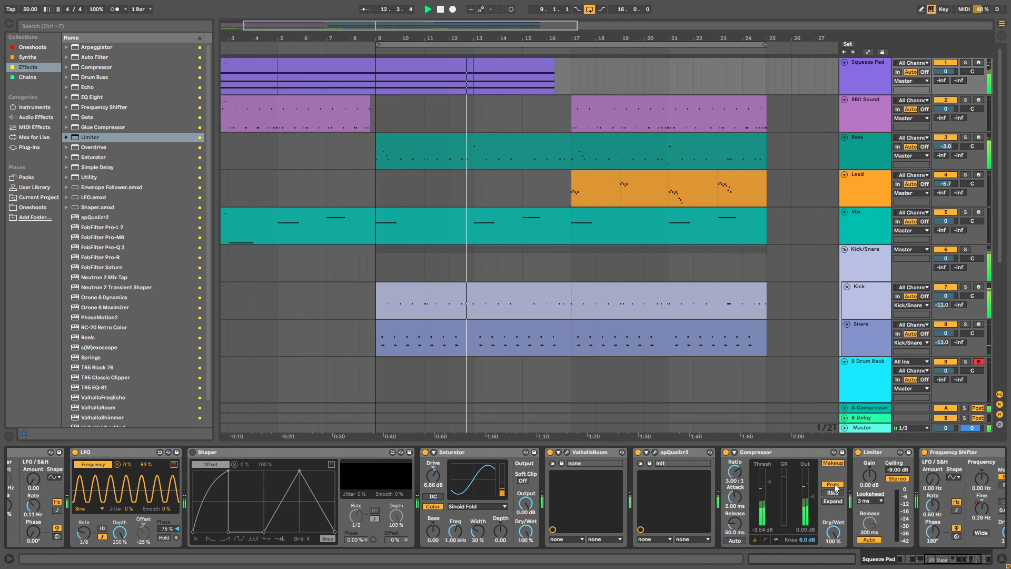
{"action": "left_click", "coordinate": [655, 452]}
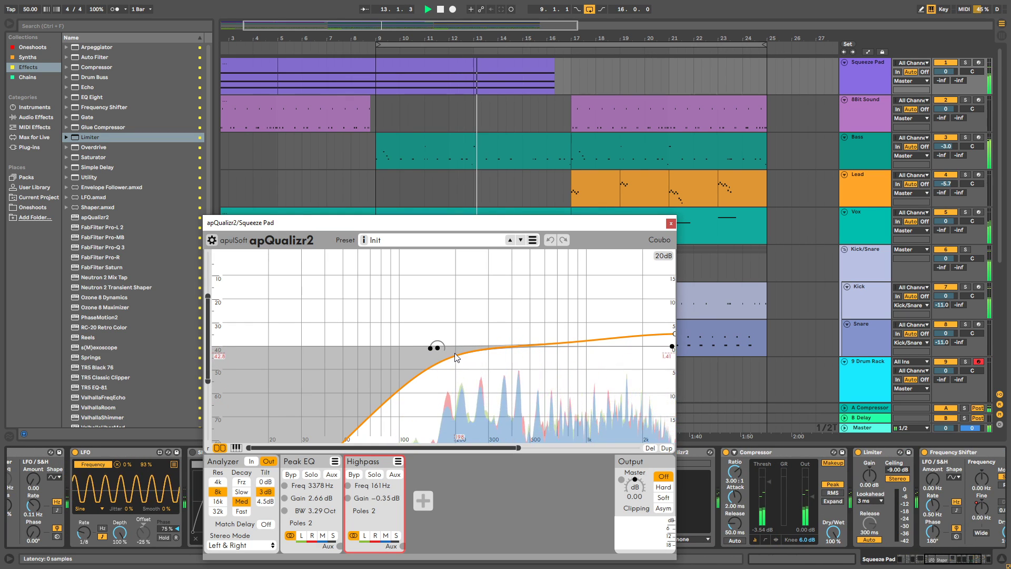
{"action": "mouse_move", "coordinate": [436, 346]}
{"action": "left_mouse_down"}
{"action": "mouse_move", "coordinate": [472, 359]}
{"action": "mouse_move", "coordinate": [449, 359]}
{"action": "left_mouse_up"}
{"action": "left_click", "coordinate": [670, 223]}
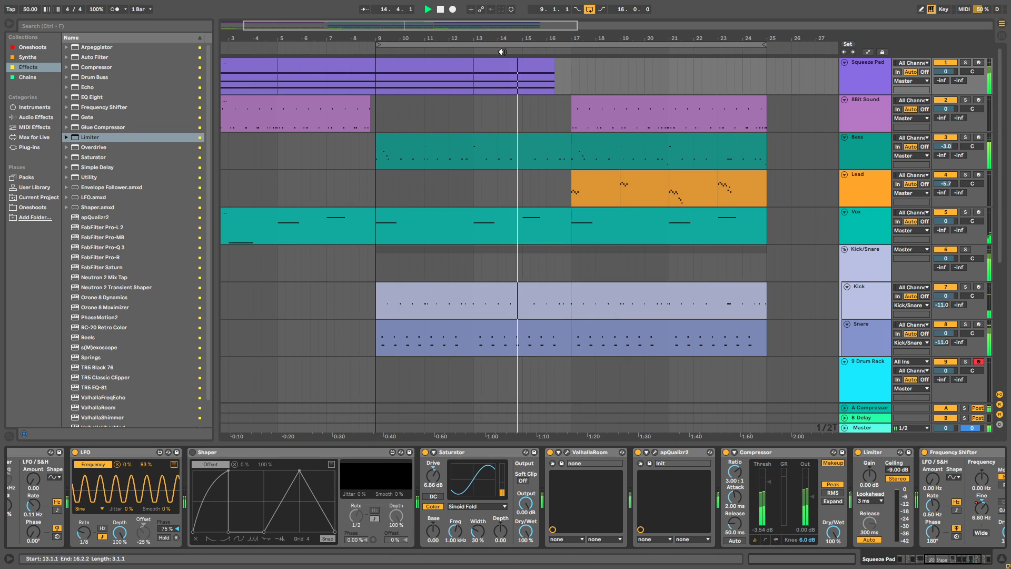
Clear the end of the Bass clip from 16.3.2 up to bar 17.
{"action": "left_click_drag", "start_coordinate": [531, 34], "coordinate": [477, 44]}
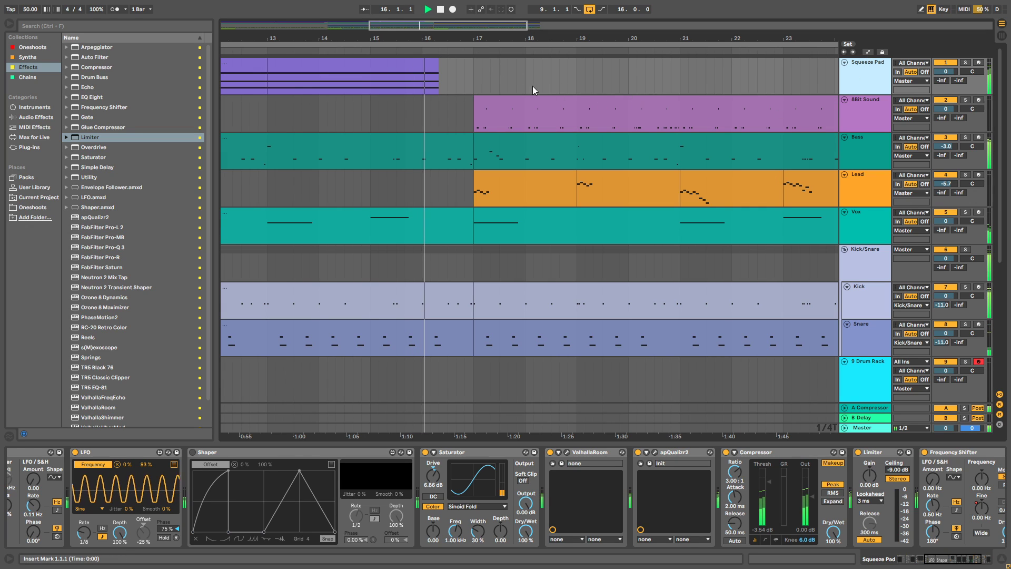
{"action": "scroll", "coordinate": [455, 68], "scroll_direction": "down", "scroll_amount": 3}
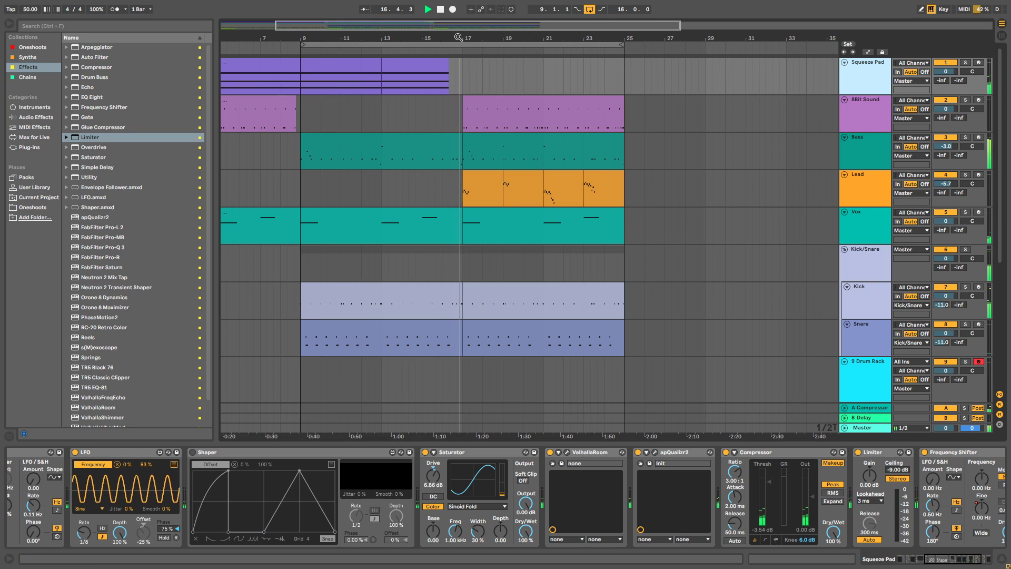
{"action": "scroll", "coordinate": [476, 143], "scroll_direction": "up", "scroll_amount": 5}
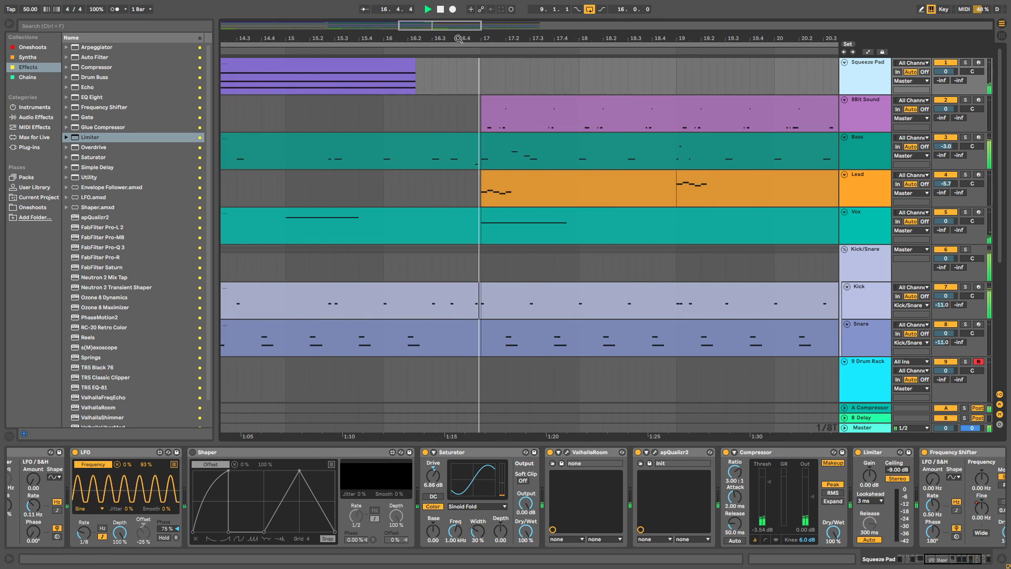
{"action": "left_click", "coordinate": [476, 146]}
{"action": "scroll", "coordinate": [459, 168], "scroll_direction": "down", "scroll_amount": 5}
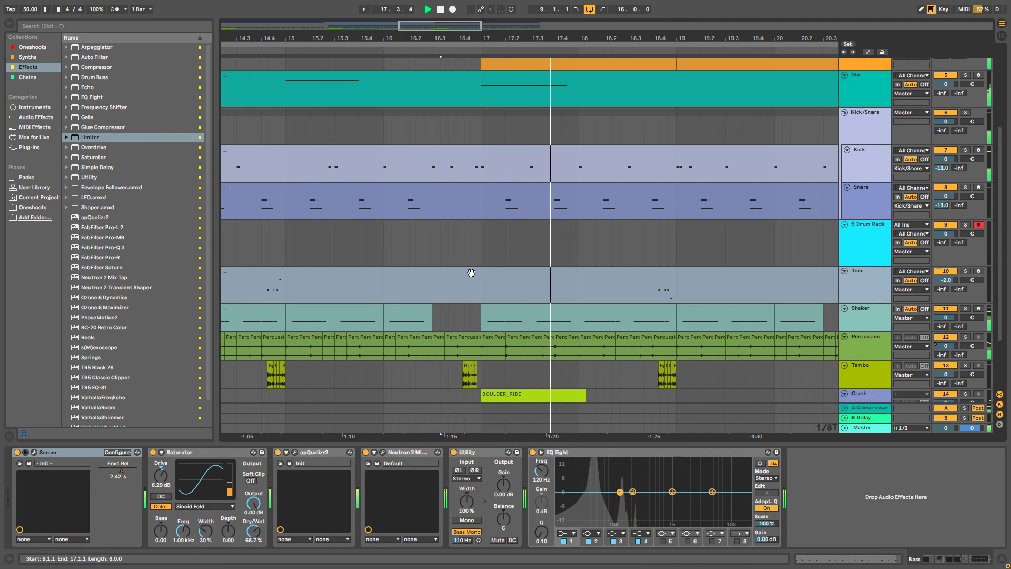
Cut the Kick clip's content out between 16.3.2 and 16.4.1.
{"action": "mouse_move", "coordinate": [479, 164]}
{"action": "left_mouse_down"}
{"action": "mouse_move", "coordinate": [443, 163]}
{"action": "mouse_move", "coordinate": [480, 164]}
{"action": "left_mouse_up"}
{"action": "left_click", "coordinate": [457, 171]}
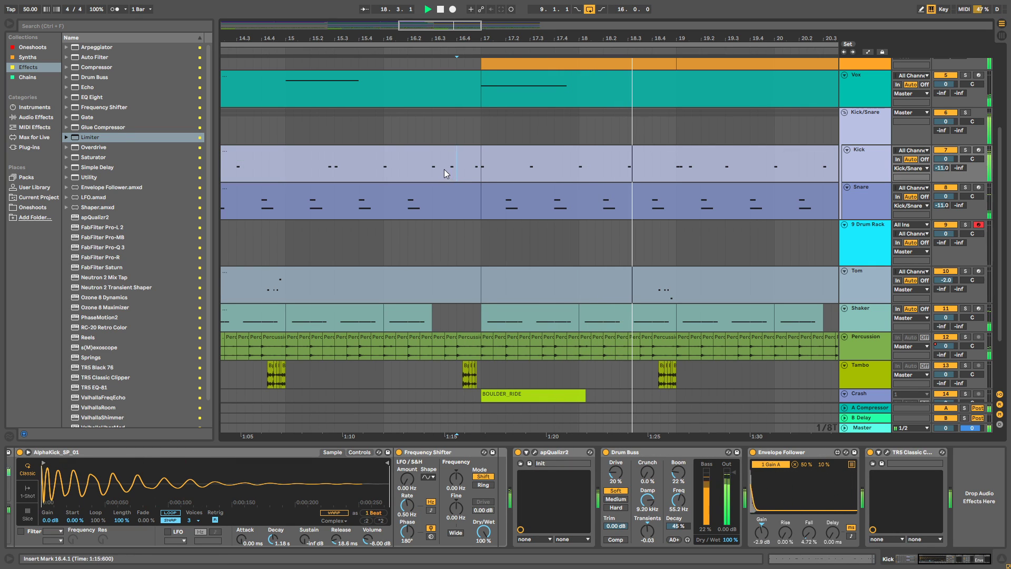
{"action": "scroll", "coordinate": [453, 167], "scroll_direction": "up", "scroll_amount": 5}
{"action": "left_click_drag", "start_coordinate": [456, 300], "coordinate": [441, 300]}
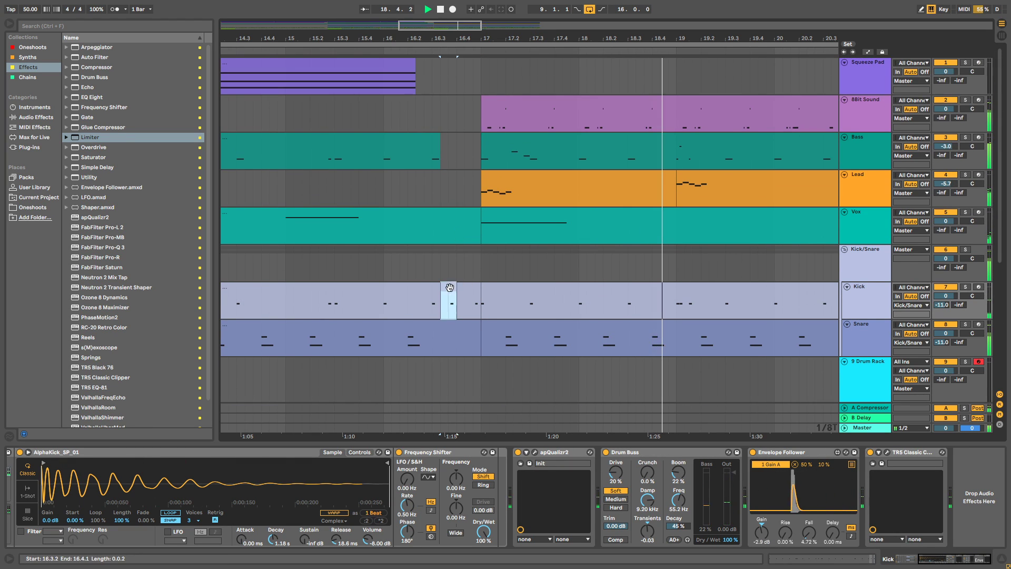
Extend the Bass clip back to bar 17 and clear only the stretch from 16.3.3 to 16.4.2.
{"action": "left_click_drag", "start_coordinate": [439, 151], "coordinate": [466, 164]}
{"action": "left_click", "coordinate": [466, 158]}
{"action": "key", "text": "ctrl+e"}
{"action": "key", "text": "Left"}
{"action": "key", "text": "Left"}
{"action": "key", "text": "Delete"}
{"action": "left_click_drag", "start_coordinate": [468, 38], "coordinate": [469, 37]}
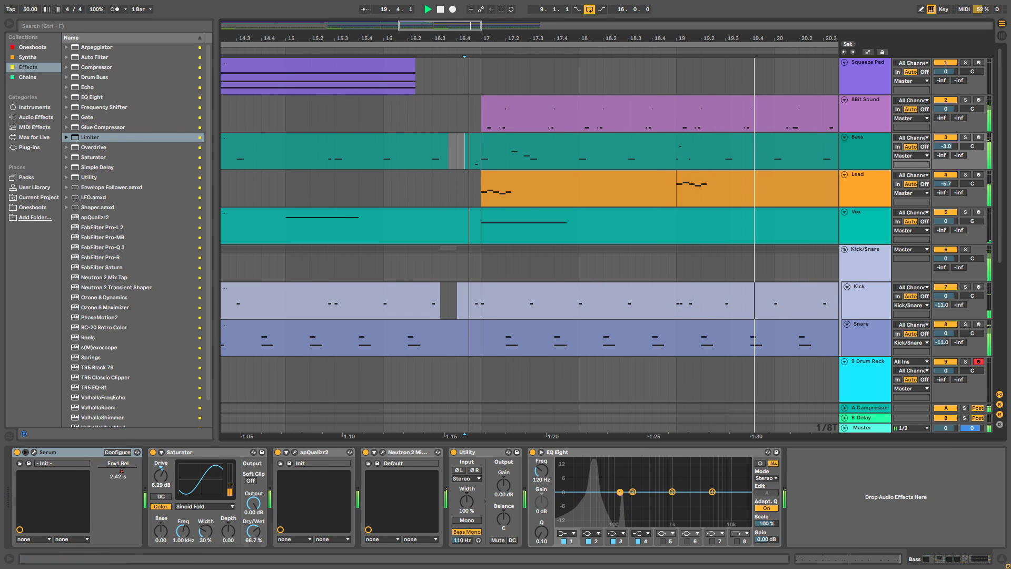
Examine the drum, crash and FX tracks around the bar 17 transition and cue playback at bar 16.
{"action": "key", "text": "minus"}
{"action": "key", "text": "minus"}
{"action": "key", "text": "minus"}
{"action": "scroll", "coordinate": [538, 192], "scroll_direction": "down", "scroll_amount": 7}
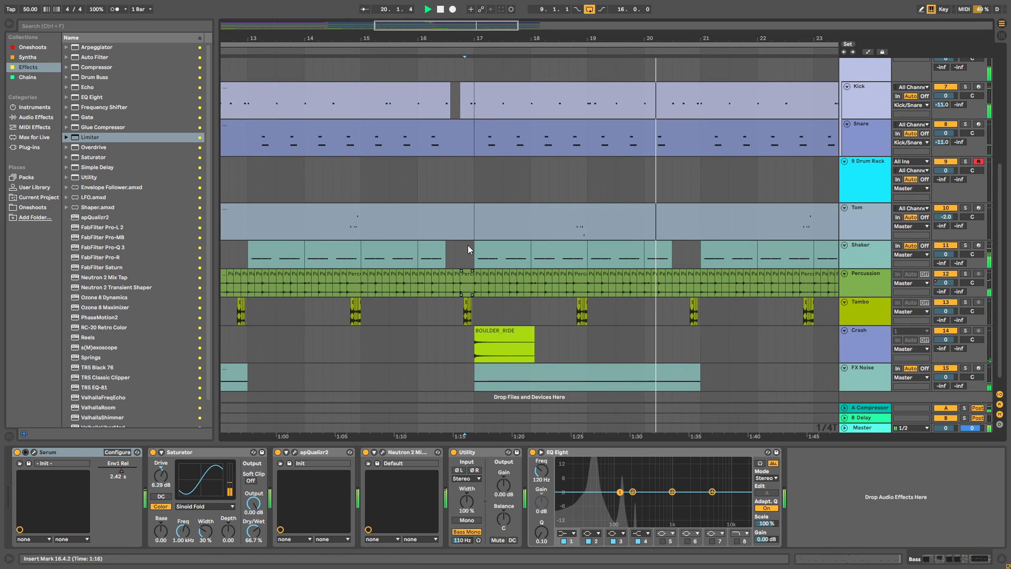
{"action": "scroll", "coordinate": [452, 77], "scroll_direction": "up", "scroll_amount": 1}
{"action": "left_click_drag", "start_coordinate": [452, 38], "coordinate": [469, 74]}
{"action": "left_click", "coordinate": [407, 90]}
{"action": "key", "text": "space"}
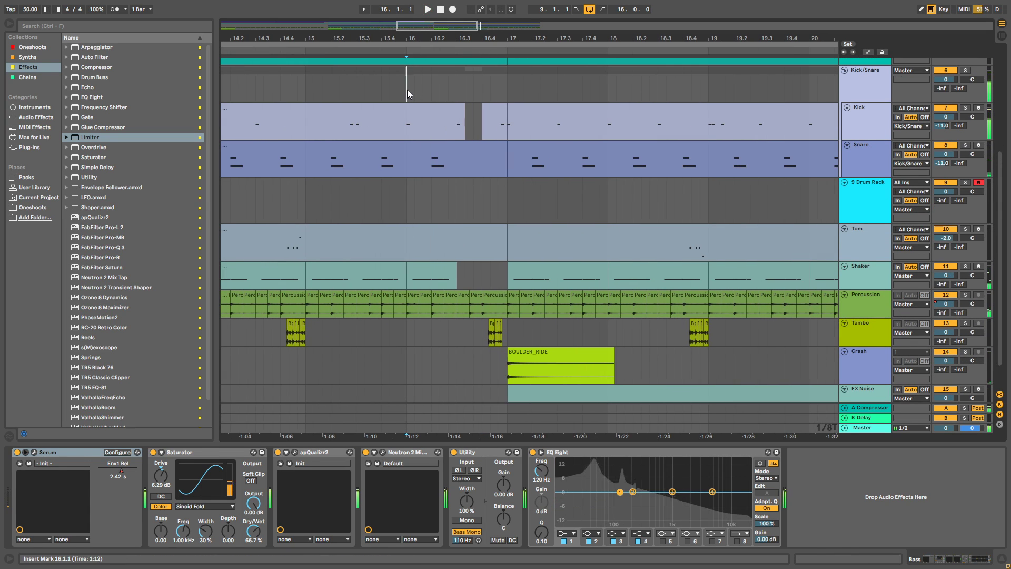
Play from bar 16 and delete the Percussion clips between 16.3.3 and bar 17.
{"action": "key", "text": "space"}
{"action": "left_click_drag", "start_coordinate": [485, 39], "coordinate": [485, 65]}
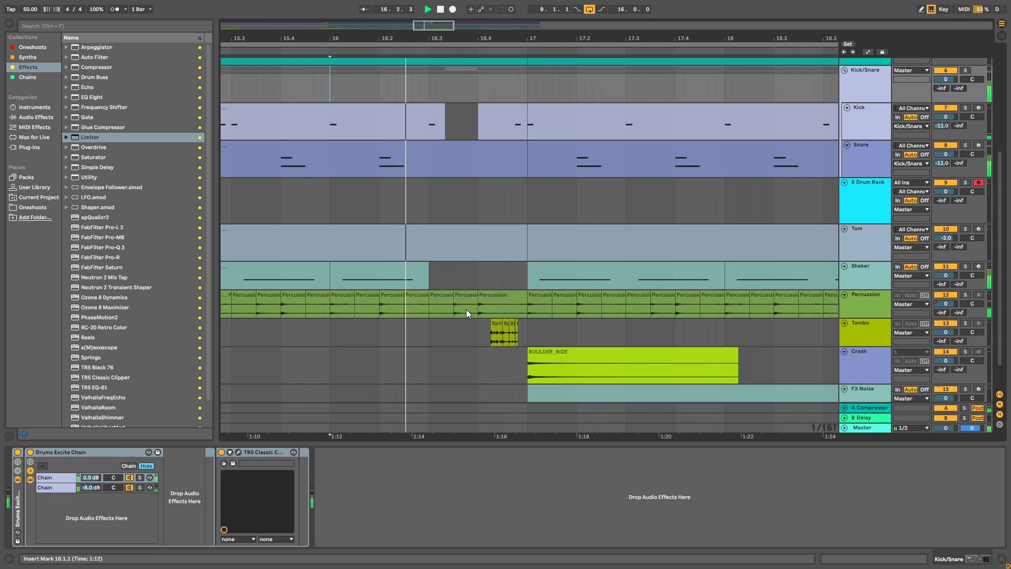
{"action": "left_click", "coordinate": [467, 298]}
{"action": "key", "text": "Delete"}
{"action": "left_click", "coordinate": [493, 302]}
{"action": "key", "text": "Delete"}
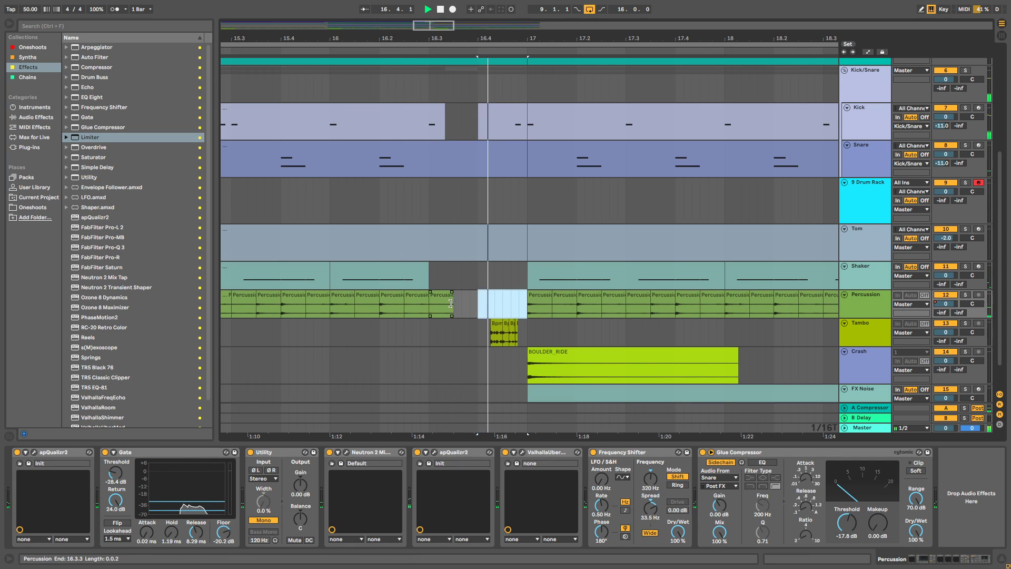
Extend the last Percussion clip before bar 17 into beat 16.4, fade out its end and audition the transition.
{"action": "left_click_drag", "start_coordinate": [455, 306], "coordinate": [476, 304]}
{"action": "left_click", "coordinate": [429, 308]}
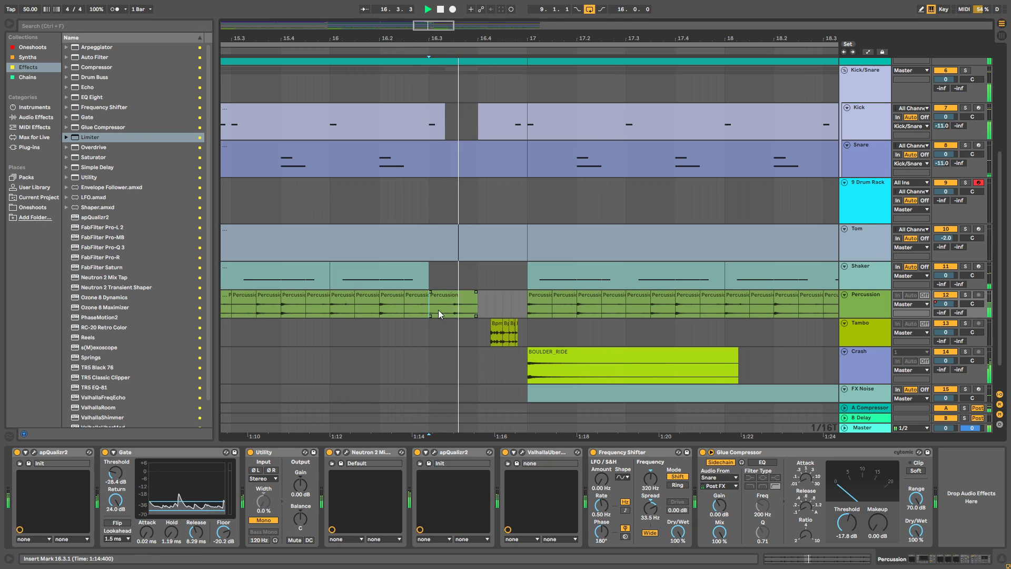
{"action": "key", "text": "space"}
{"action": "left_click_drag", "start_coordinate": [478, 305], "coordinate": [490, 301]}
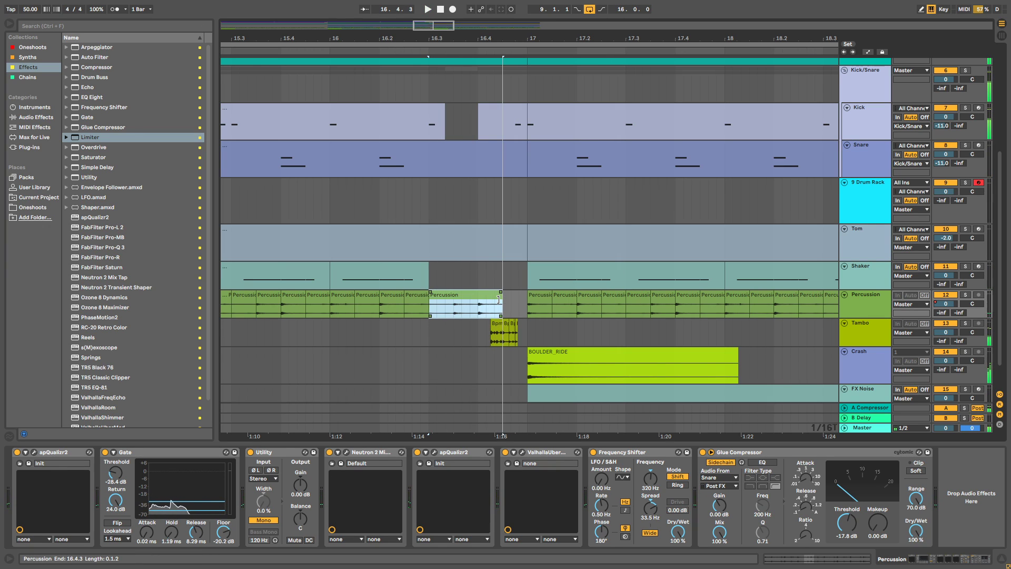
{"action": "left_click", "coordinate": [499, 298]}
{"action": "key", "text": "space"}
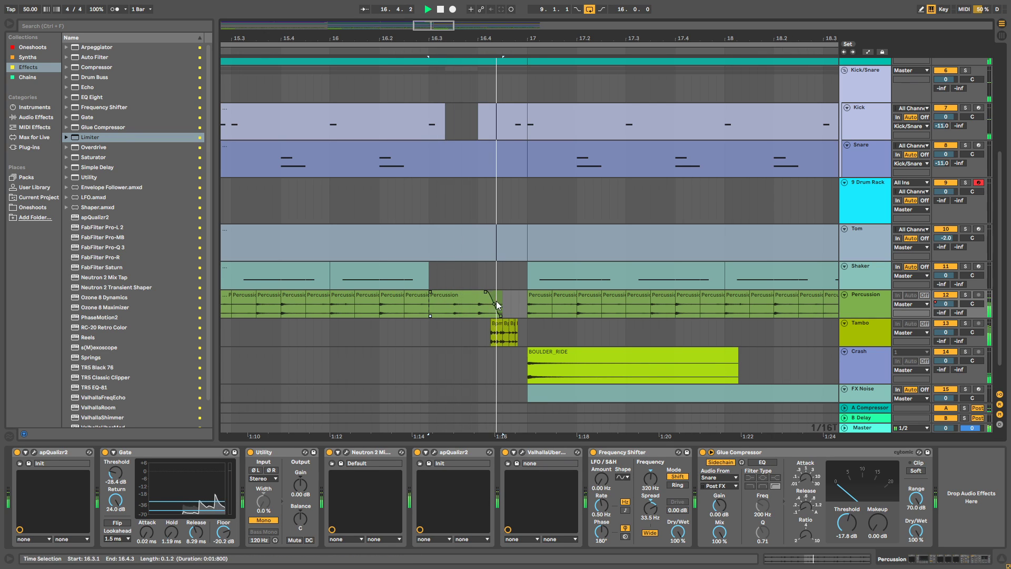
{"action": "left_click", "coordinate": [481, 290]}
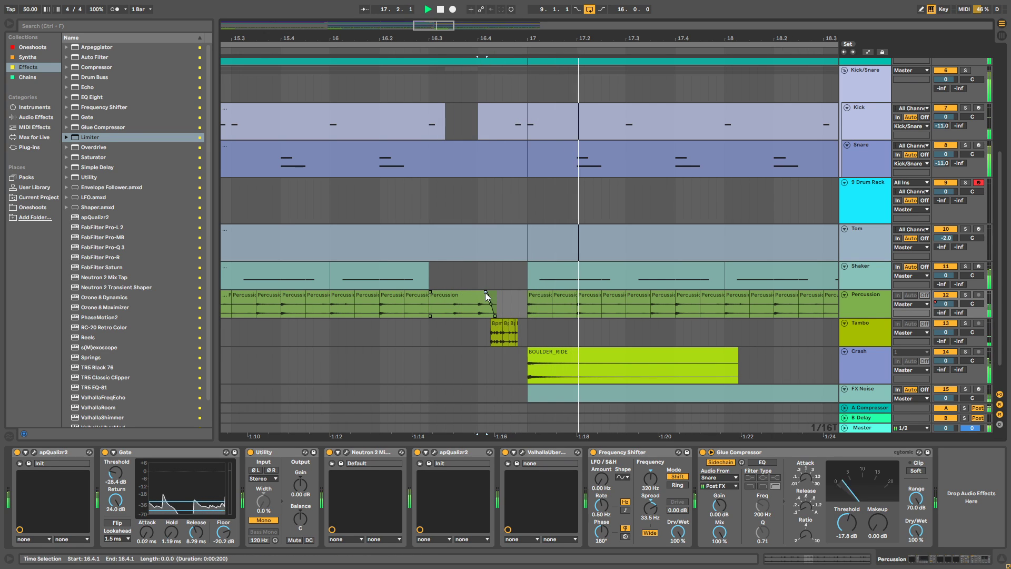
{"action": "left_click", "coordinate": [436, 310]}
Copy regular Percussion clips over the stretch from 16.3.1 to 16.4.1, keeping the faded tail, and play from 16.3.1.
{"action": "left_click", "coordinate": [390, 295]}
{"action": "key", "text": "space"}
{"action": "left_click_drag", "start_coordinate": [391, 295], "coordinate": [467, 303], "text": "ctrl"}
{"action": "left_click", "coordinate": [432, 310]}
{"action": "key", "text": "space"}
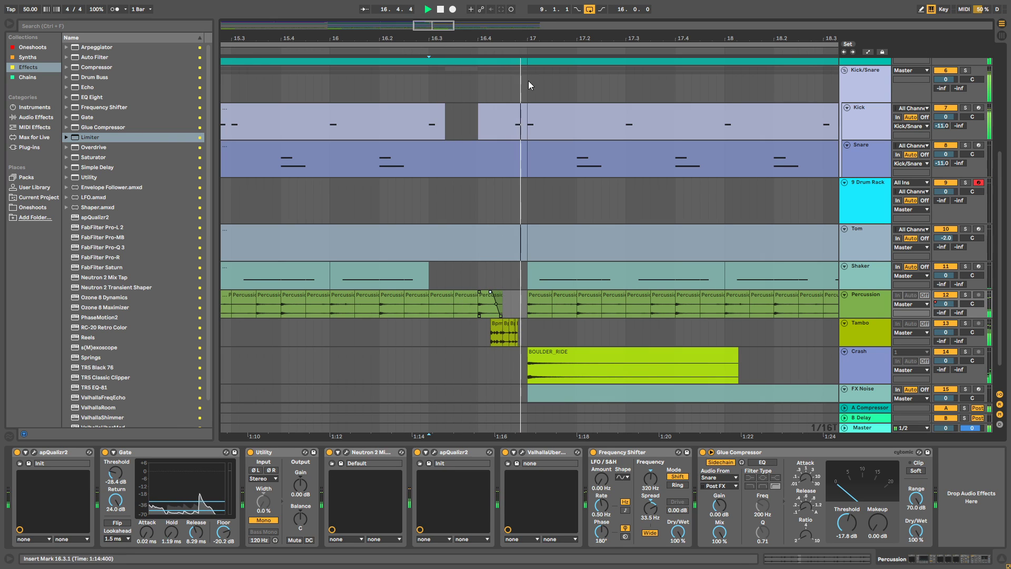
Review the whole arrangement and inspect the Pro-Q 3 curve on the FX Noise track.
{"action": "scroll", "coordinate": [528, 88], "scroll_direction": "down", "scroll_amount": 6}
{"action": "scroll", "coordinate": [494, 221], "scroll_direction": "down", "scroll_amount": 2}
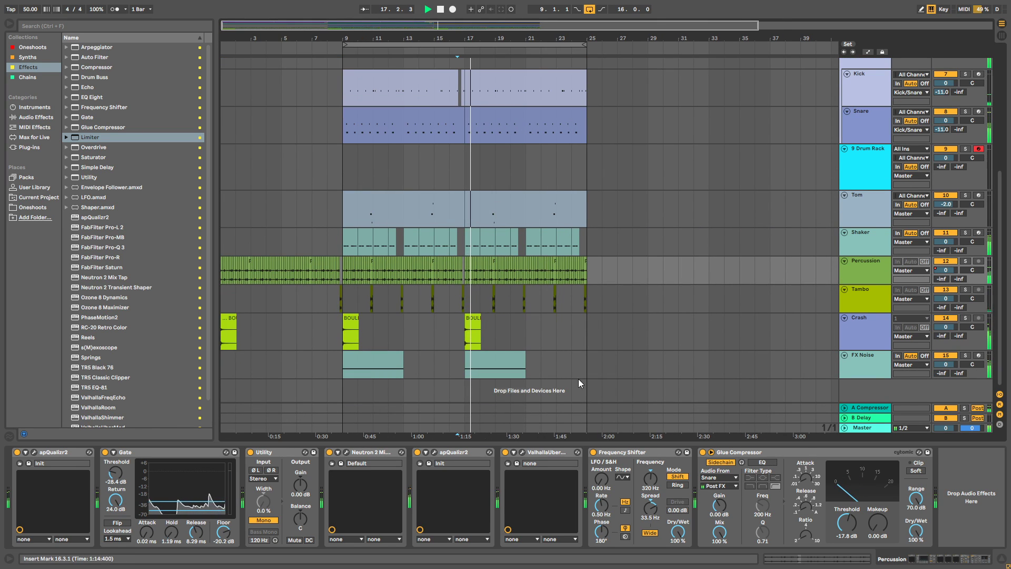
{"action": "key", "text": "ctrl+alt+l"}
{"action": "scroll", "coordinate": [578, 453], "scroll_direction": "up", "scroll_amount": 3}
{"action": "scroll", "coordinate": [554, 363], "scroll_direction": "up", "scroll_amount": 3}
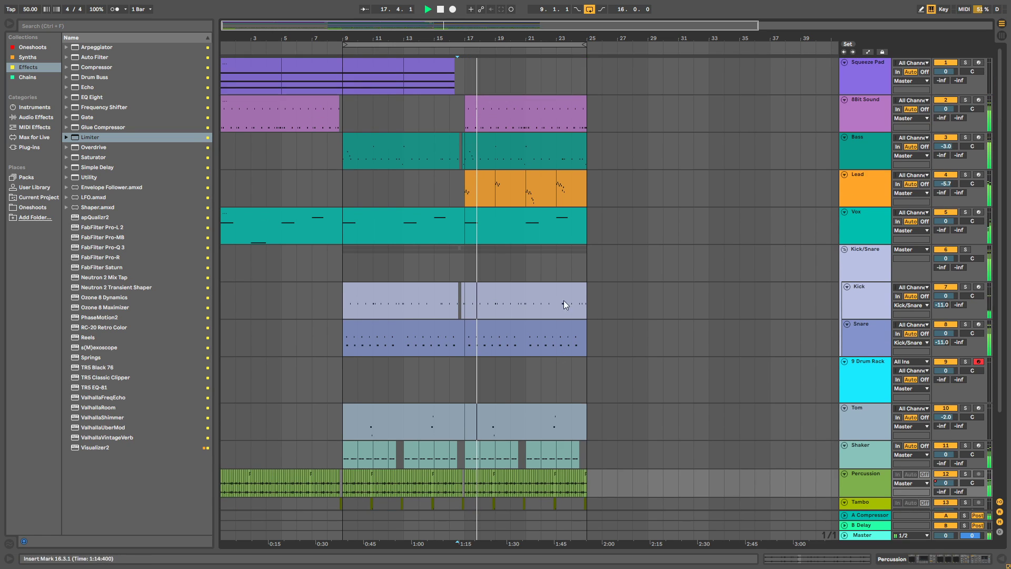
{"action": "scroll", "coordinate": [567, 275], "scroll_direction": "down", "scroll_amount": 3}
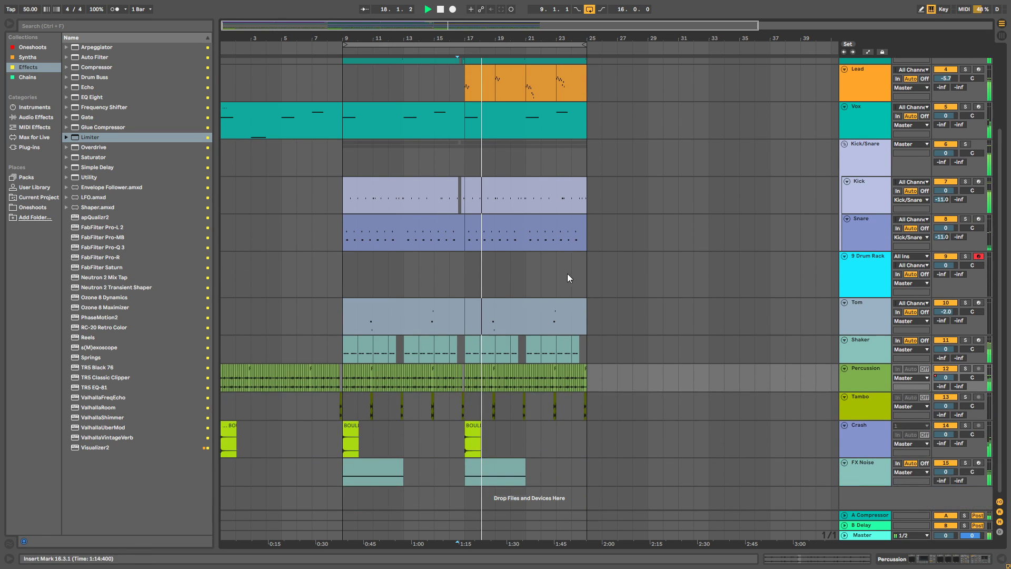
{"action": "double_click", "coordinate": [853, 478]}
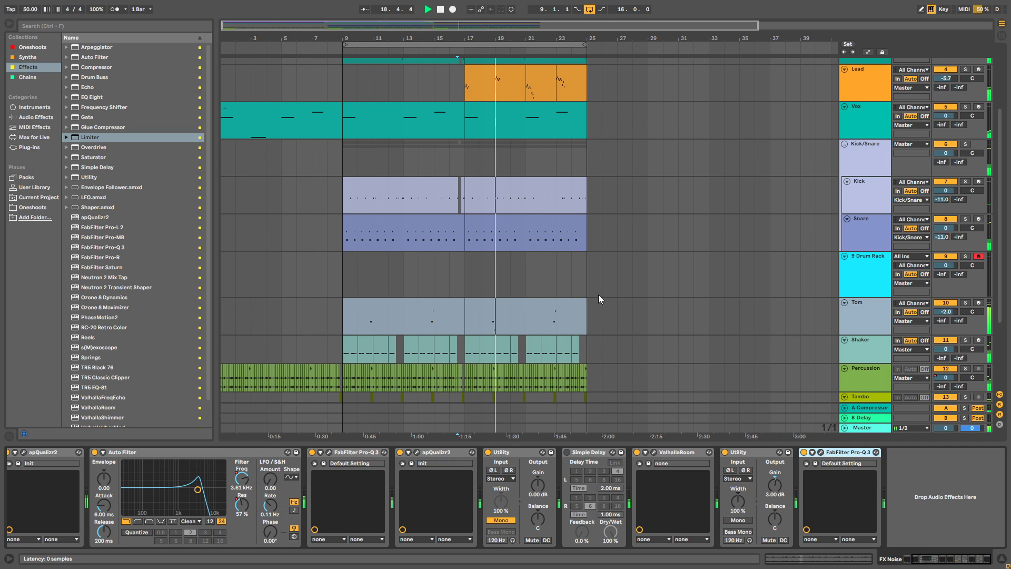
{"action": "key", "text": "ctrl+alt+p"}
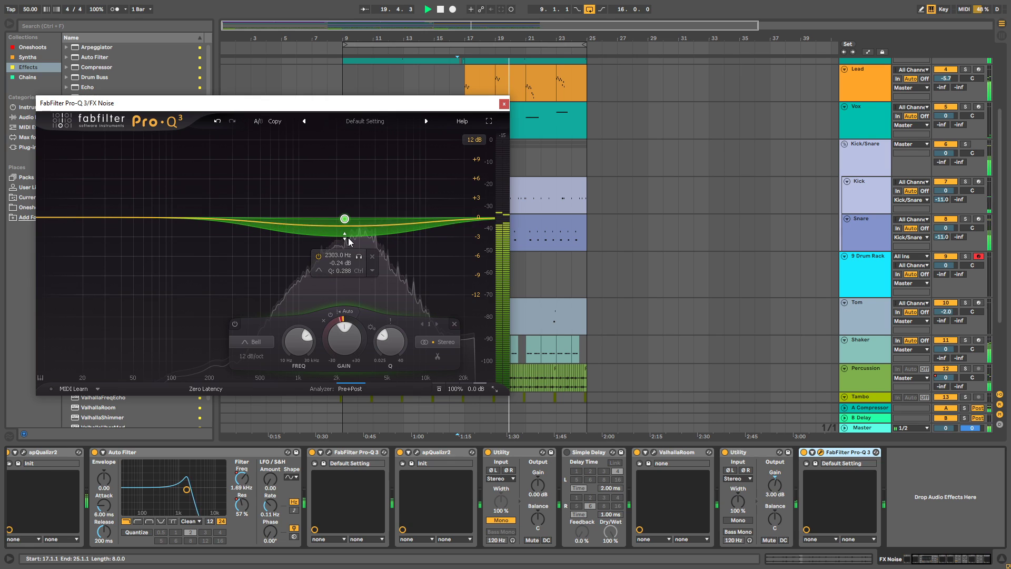
{"action": "left_click", "coordinate": [504, 103]}
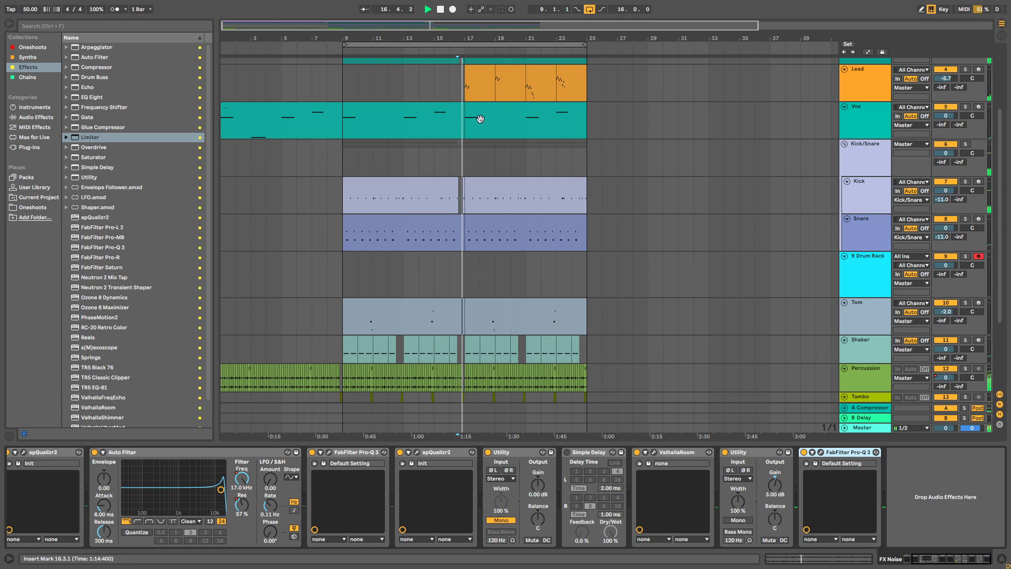
Examine all tracks around the bar 17 transition and across the full arrangement during playback.
{"action": "scroll", "coordinate": [468, 150], "scroll_direction": "up", "scroll_amount": 5}
{"action": "scroll", "coordinate": [462, 154], "scroll_direction": "up", "scroll_amount": 3}
{"action": "scroll", "coordinate": [460, 158], "scroll_direction": "down", "scroll_amount": 10}
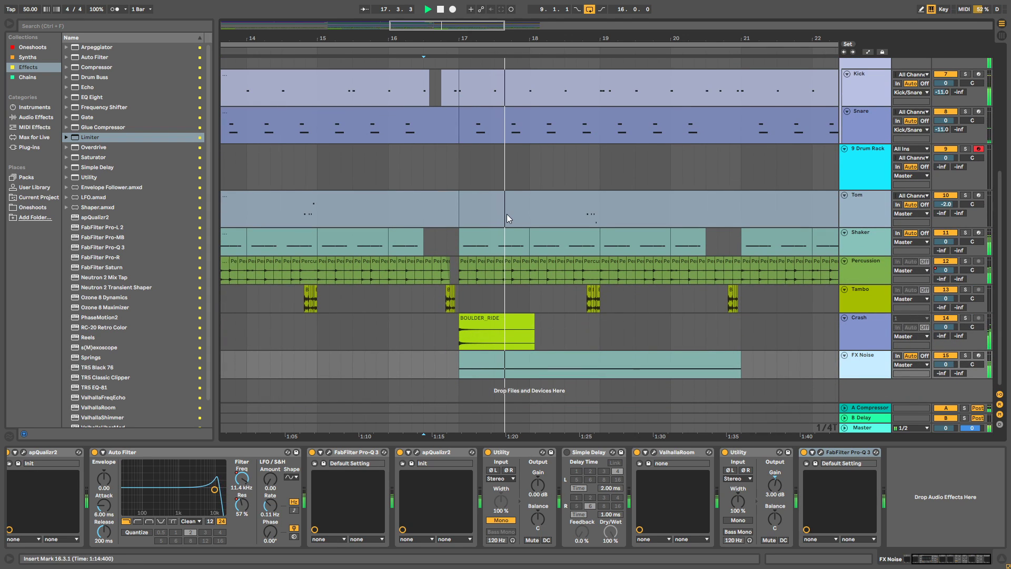
{"action": "left_click_drag", "start_coordinate": [550, 40], "coordinate": [405, 43]}
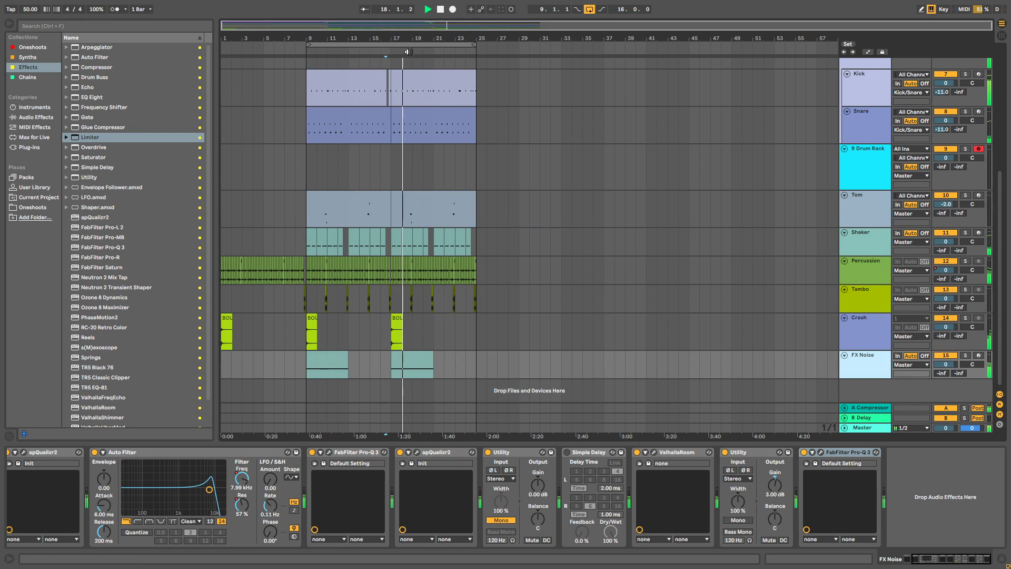
{"action": "key", "text": "ctrl+alt+l"}
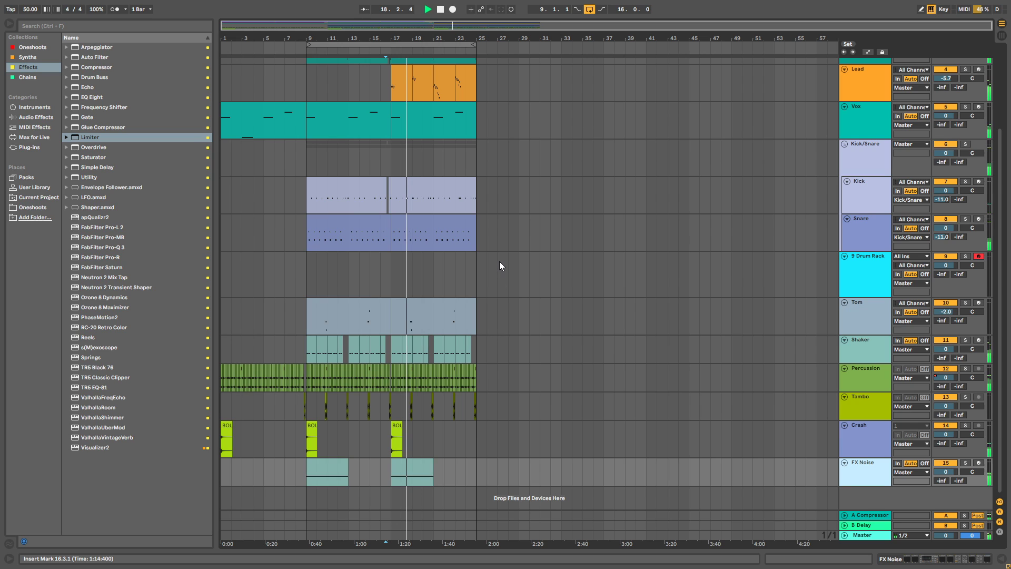
{"action": "left_click_drag", "start_coordinate": [401, 32], "coordinate": [504, 59]}
{"action": "scroll", "coordinate": [495, 102], "scroll_direction": "up", "scroll_amount": 5}
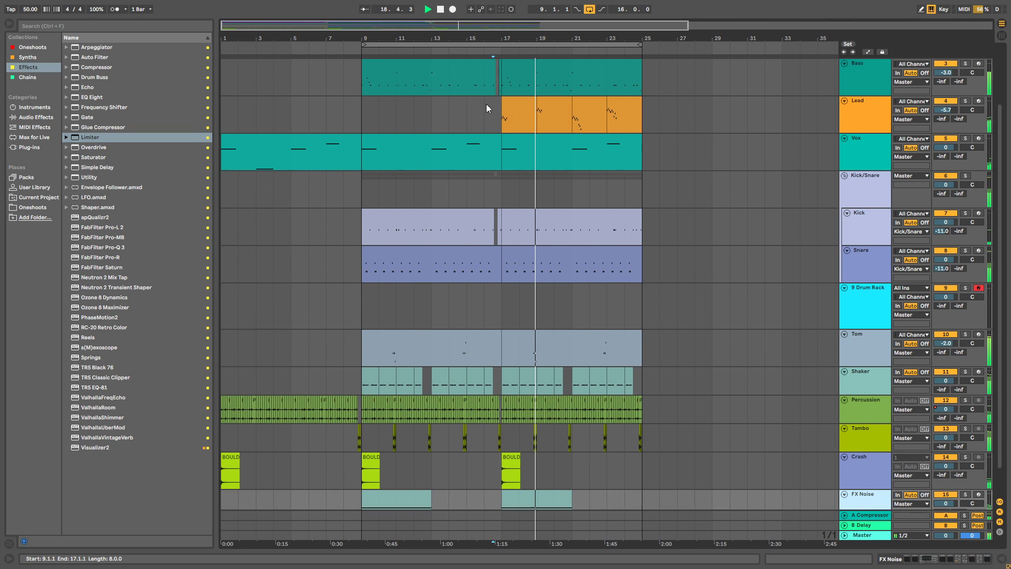
{"action": "scroll", "coordinate": [495, 102], "scroll_direction": "down", "scroll_amount": 3}
{"action": "scroll", "coordinate": [521, 136], "scroll_direction": "up", "scroll_amount": 3}
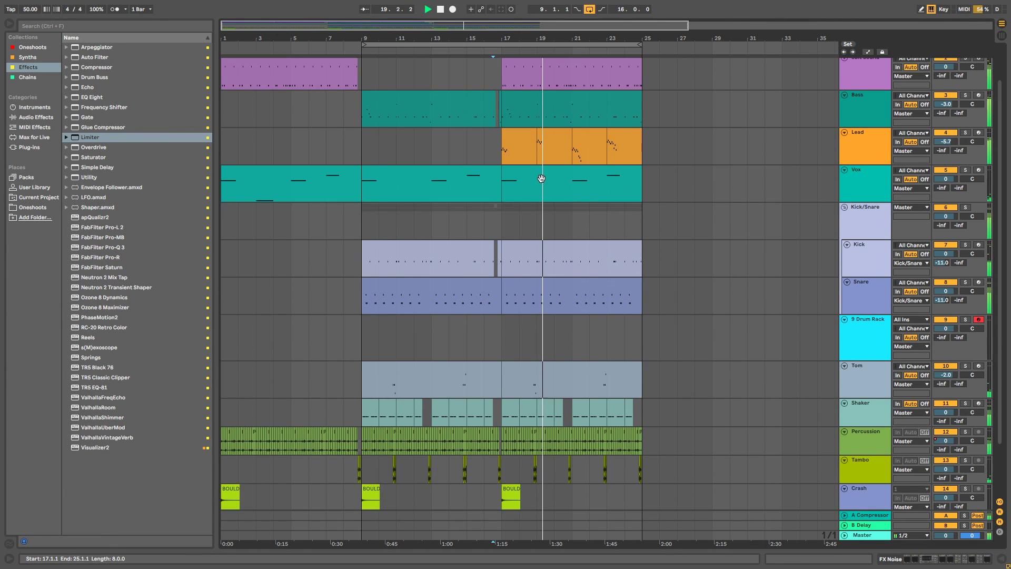
{"action": "scroll", "coordinate": [541, 163], "scroll_direction": "down", "scroll_amount": 4}
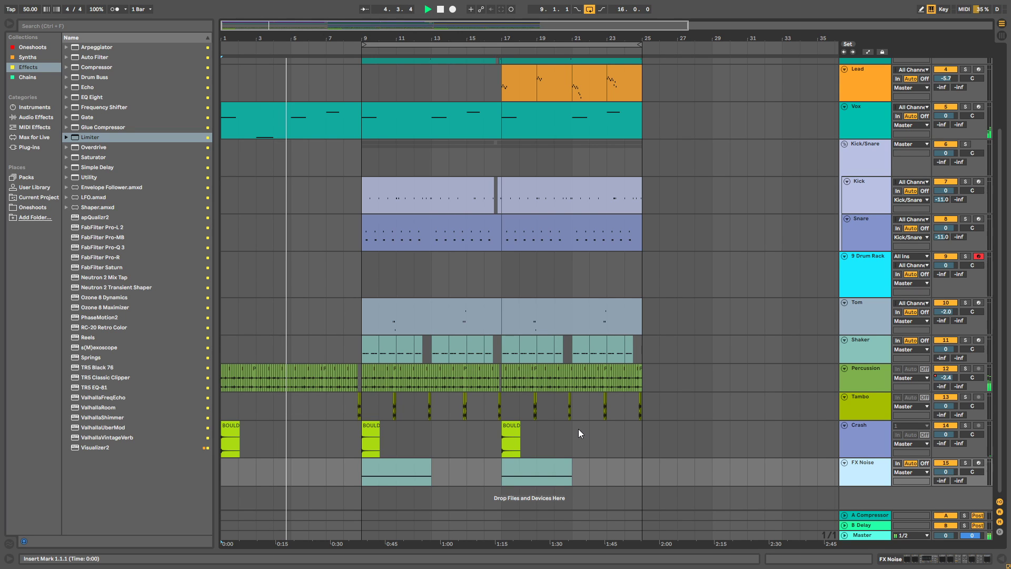
{"action": "scroll", "coordinate": [490, 277], "scroll_direction": "up", "scroll_amount": 2}
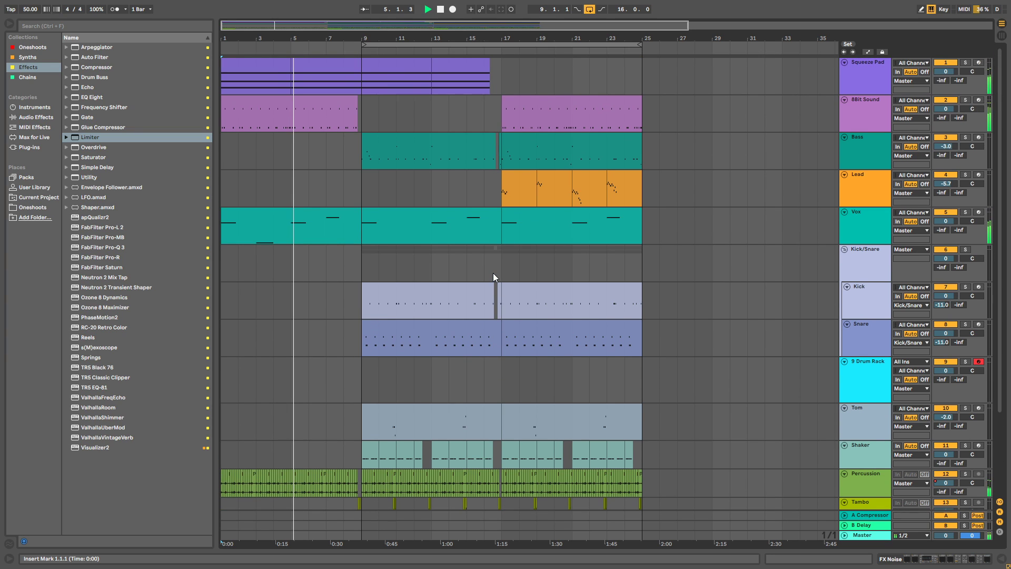
{"action": "scroll", "coordinate": [497, 242], "scroll_direction": "down", "scroll_amount": 2}
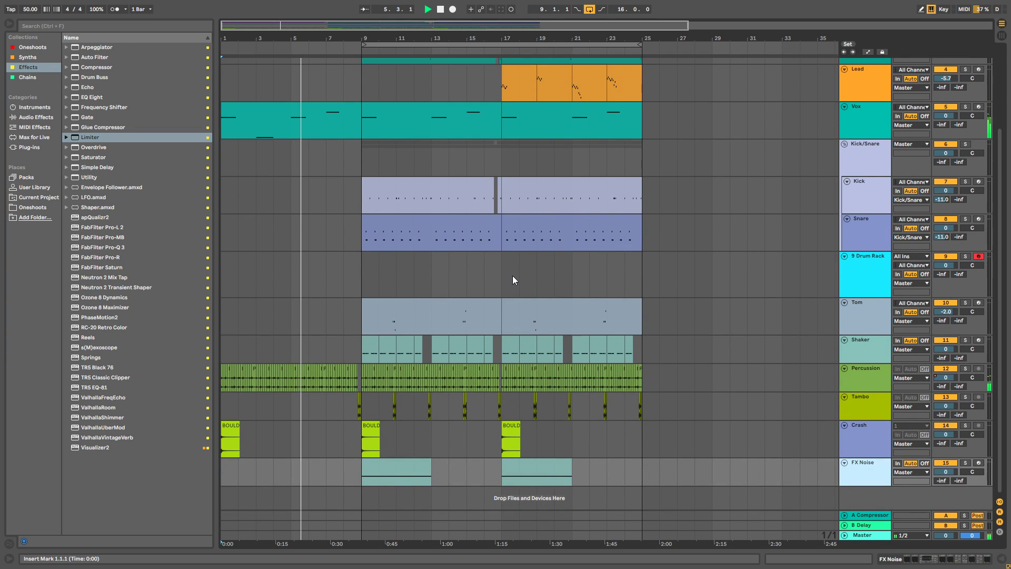
{"action": "scroll", "coordinate": [384, 279], "scroll_direction": "up", "scroll_amount": 3}
{"action": "scroll", "coordinate": [730, 391], "scroll_direction": "down", "scroll_amount": 3}
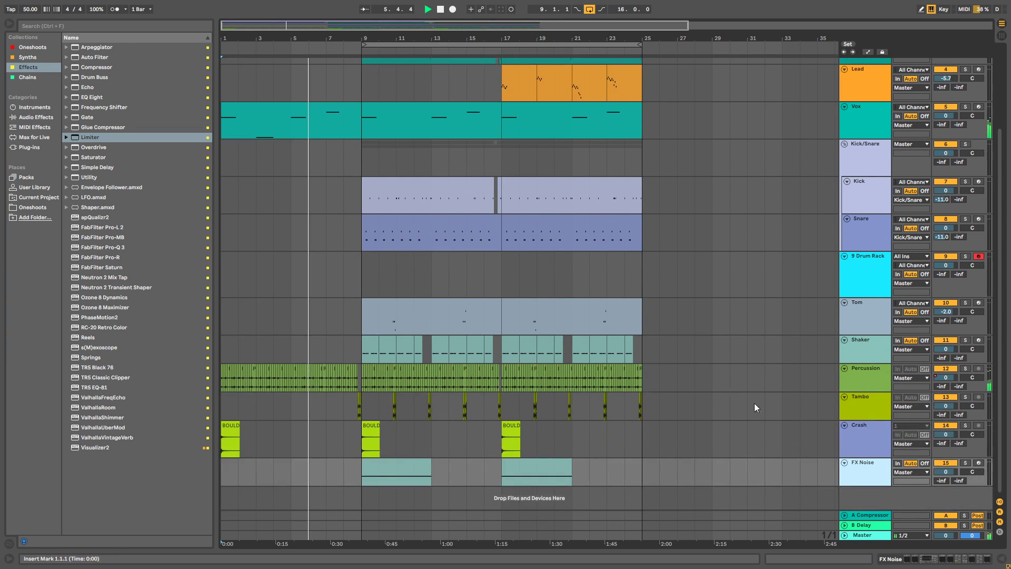
Reduce the heights of the drum and melodic tracks so that all tracks fit in the arrangement at once.
{"action": "scroll", "coordinate": [858, 332], "scroll_direction": "up", "scroll_amount": 2}
{"action": "left_click", "coordinate": [865, 324]}
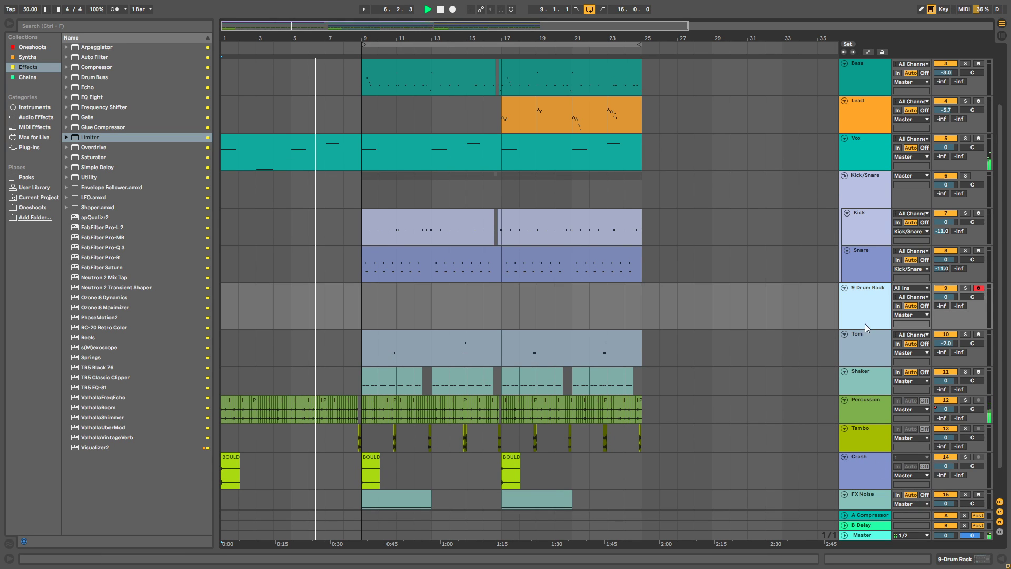
{"action": "left_click_drag", "start_coordinate": [866, 328], "coordinate": [867, 311]}
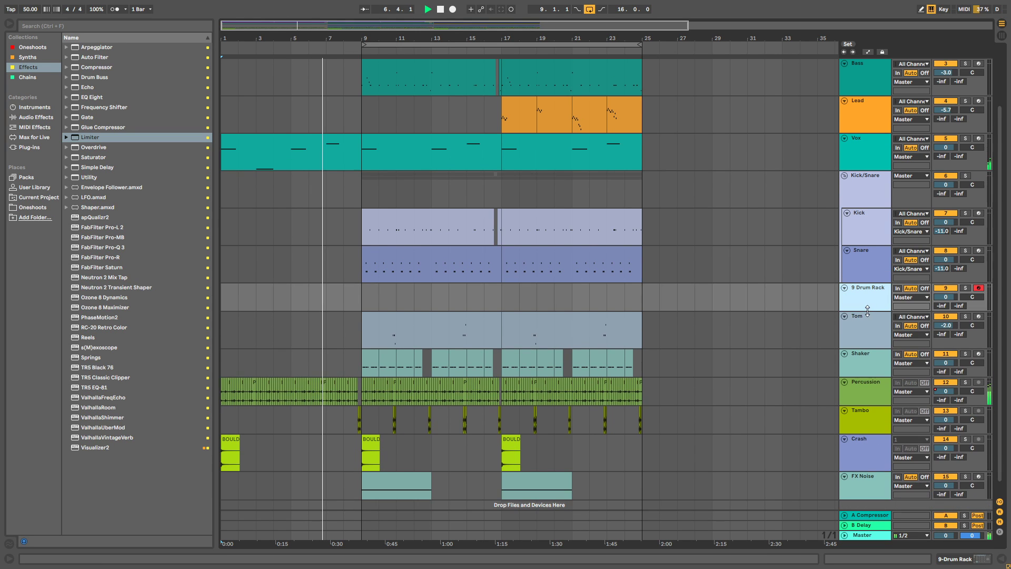
{"action": "left_click_drag", "start_coordinate": [871, 208], "coordinate": [872, 199]}
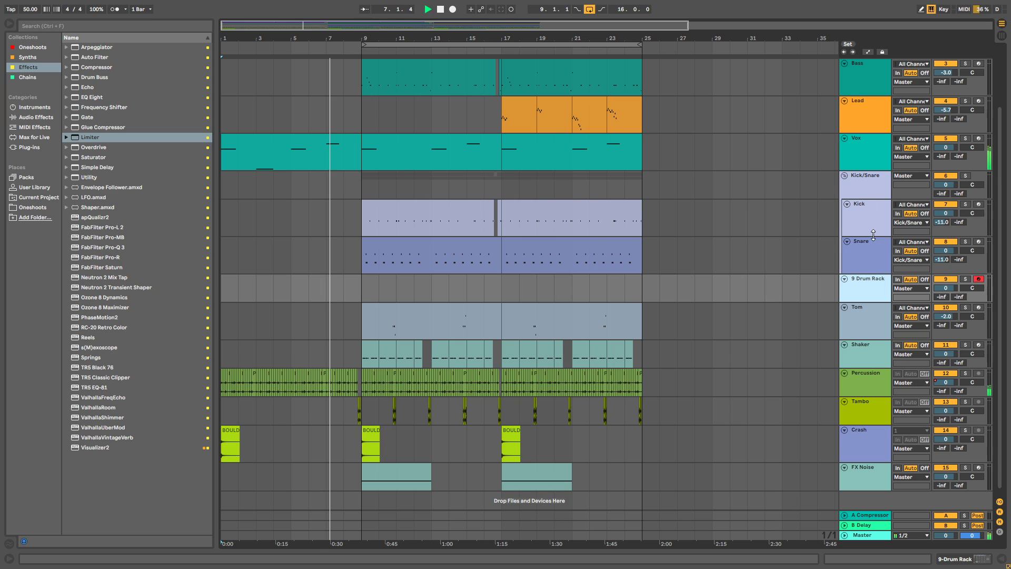
{"action": "left_click_drag", "start_coordinate": [873, 235], "coordinate": [872, 226]}
{"action": "mouse_move", "coordinate": [871, 264]}
{"action": "left_mouse_down"}
{"action": "mouse_move", "coordinate": [872, 108]}
{"action": "mouse_move", "coordinate": [860, 86]}
{"action": "left_mouse_up"}
{"action": "scroll", "coordinate": [876, 253], "scroll_direction": "up", "scroll_amount": 3}
{"action": "left_click", "coordinate": [869, 149]}
{"action": "scroll", "coordinate": [864, 105], "scroll_direction": "up", "scroll_amount": 1}
{"action": "left_click", "coordinate": [746, 125]}
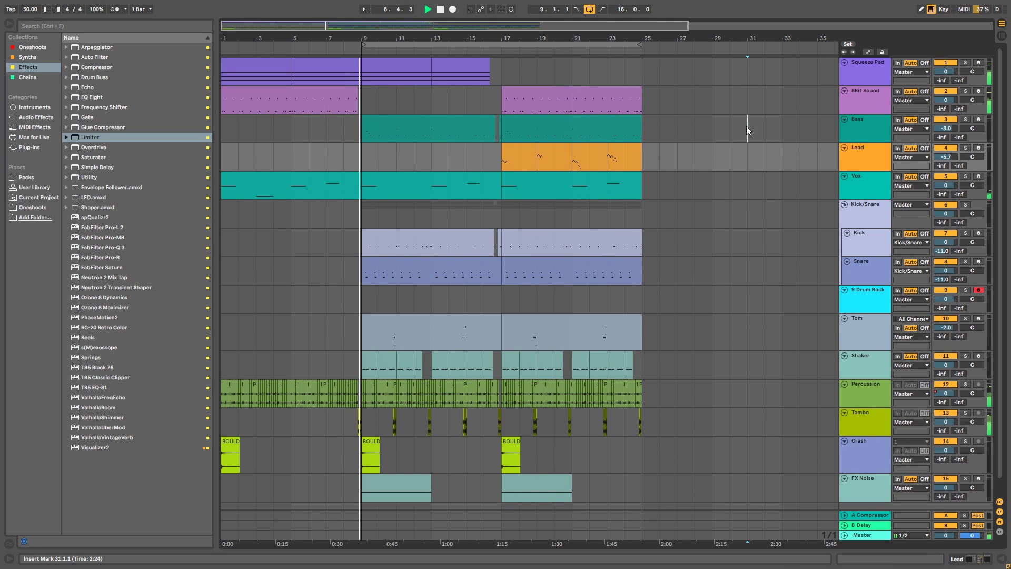
Show the LFO Rate automation on the Squeeze Pad track and enlarge the track for editing.
{"action": "left_click_drag", "start_coordinate": [353, 34], "coordinate": [353, 84]}
{"action": "key", "text": "plus"}
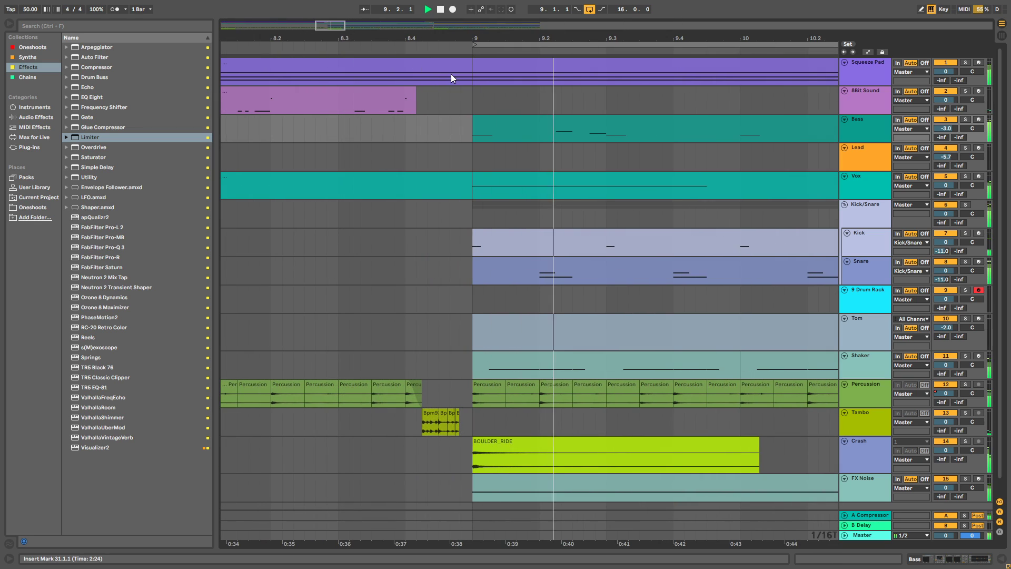
{"action": "key", "text": "plus"}
{"action": "left_click_drag", "start_coordinate": [471, 84], "coordinate": [445, 36]}
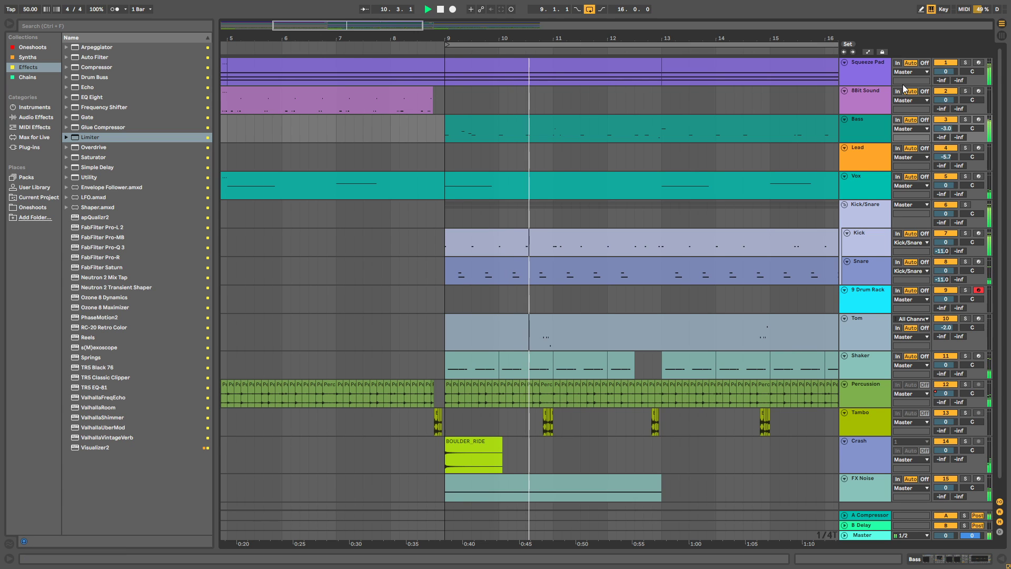
{"action": "double_click", "coordinate": [869, 66]}
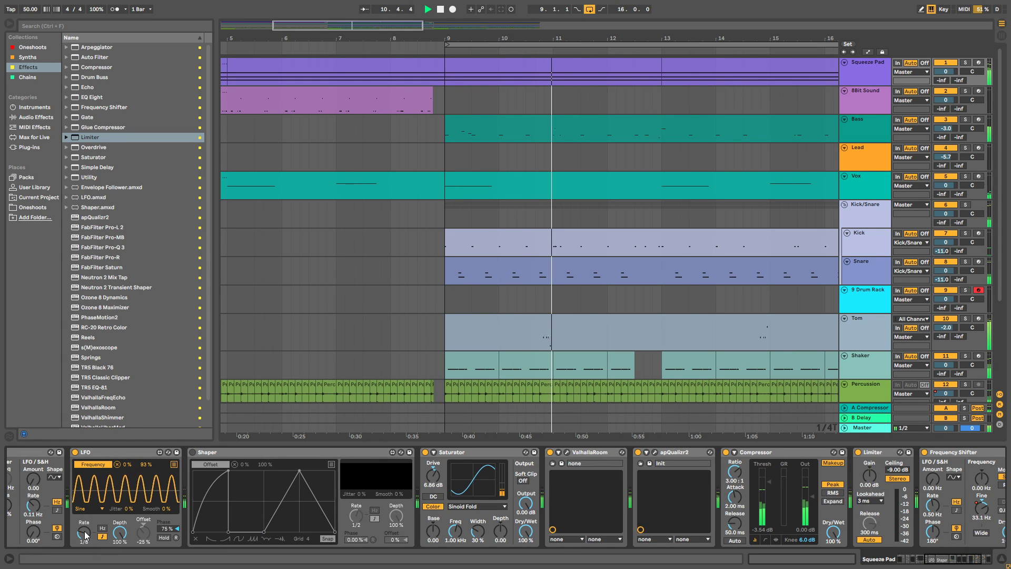
{"action": "scroll", "coordinate": [288, 526], "scroll_direction": "up", "scroll_amount": 3}
{"action": "right_click", "coordinate": [302, 475]}
{"action": "left_click", "coordinate": [325, 479]}
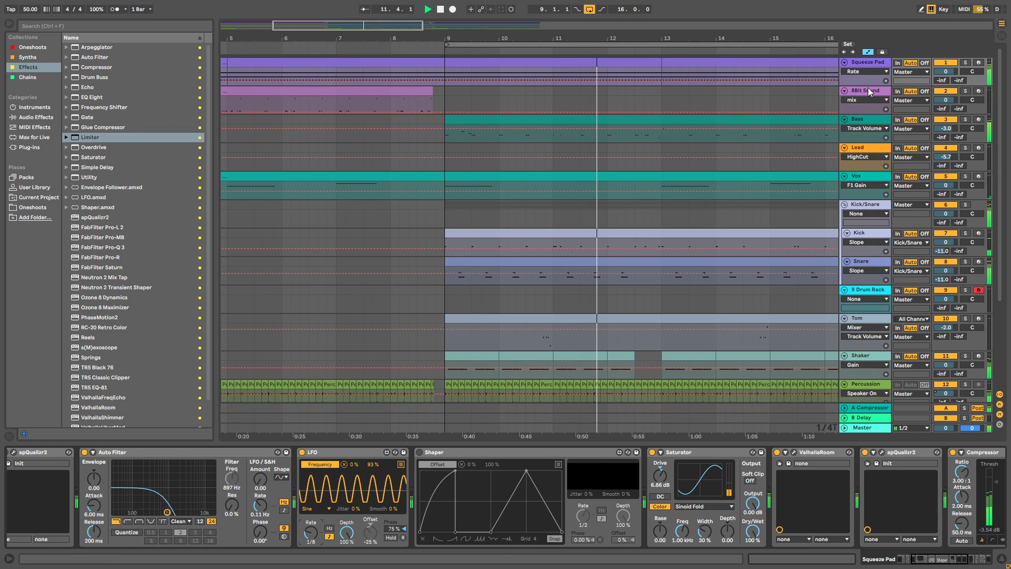
{"action": "left_click_drag", "start_coordinate": [866, 85], "coordinate": [866, 200]}
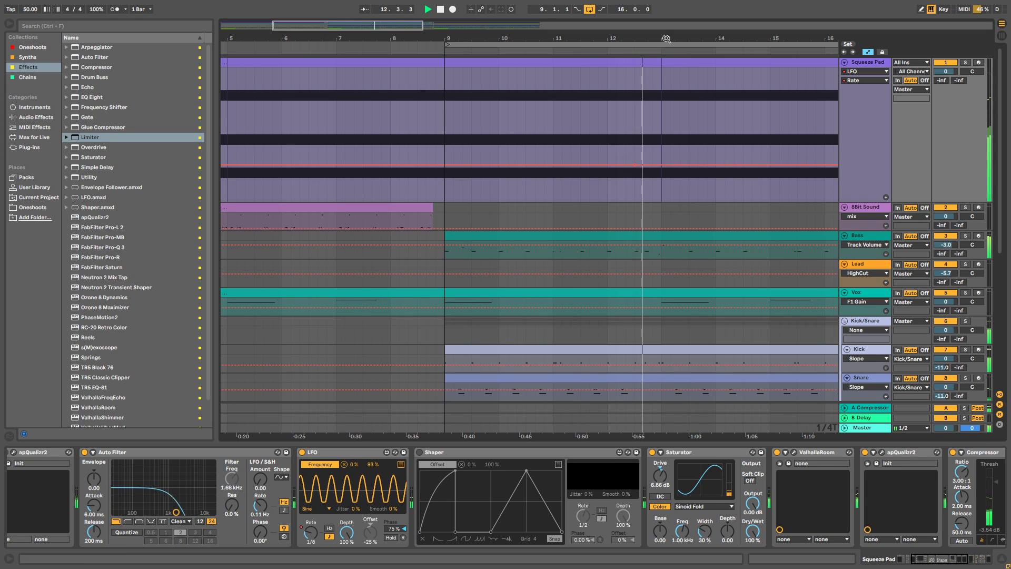
Automate the Squeeze Pad's LFO Rate to drop to 1/16 from 14.4 until bar 15, with the original rate restored after it.
{"action": "scroll", "coordinate": [674, 150], "scroll_direction": "up", "scroll_amount": 3}
{"action": "right_click", "coordinate": [672, 145]}
{"action": "left_click", "coordinate": [712, 267]}
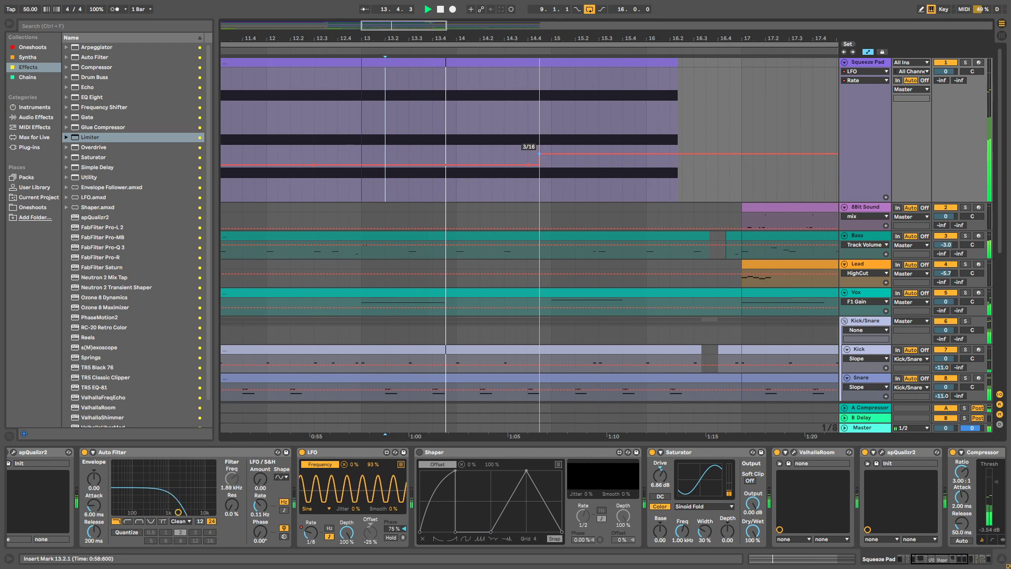
{"action": "left_click_drag", "start_coordinate": [527, 165], "coordinate": [528, 175]}
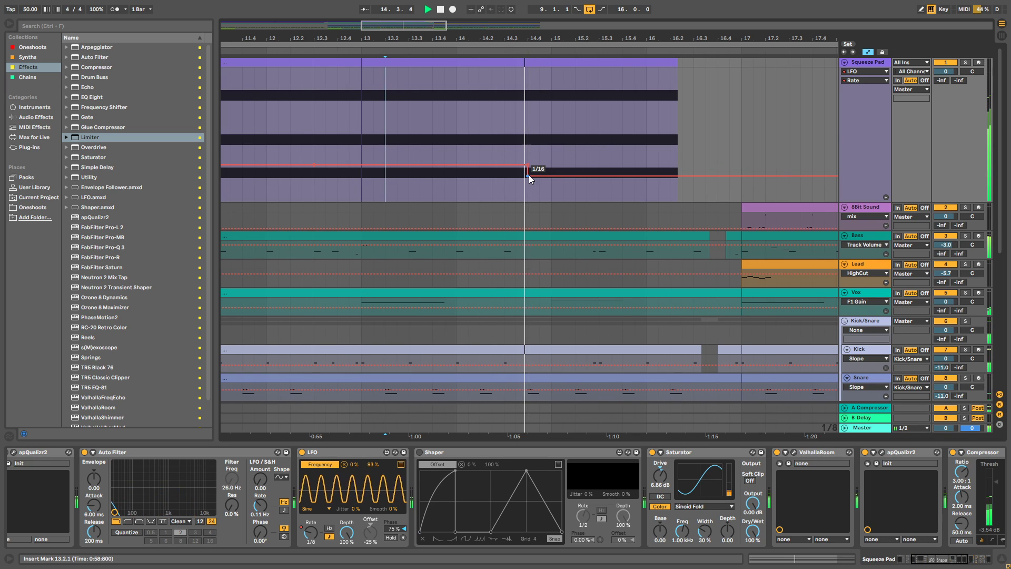
{"action": "double_click", "coordinate": [552, 163]}
{"action": "left_click_drag", "start_coordinate": [508, 39], "coordinate": [508, 21]}
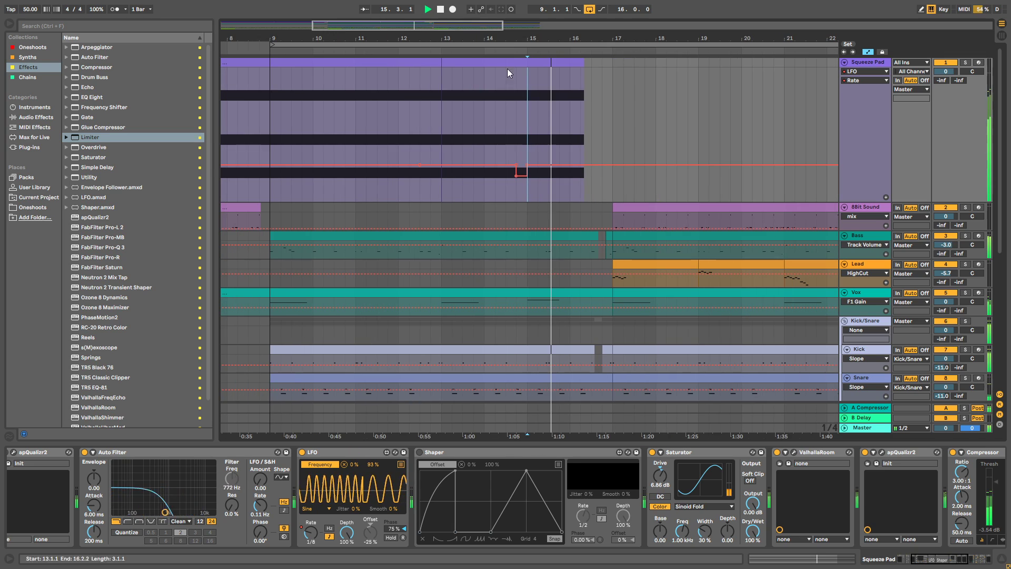
Lower the LFO Rate dip before bar 15 further and play the Squeeze Pad from bar 13.
{"action": "left_click_drag", "start_coordinate": [516, 176], "coordinate": [517, 182]}
{"action": "left_click", "coordinate": [495, 148]}
{"action": "left_click", "coordinate": [442, 152]}
{"action": "key", "text": "space"}
{"action": "key", "text": "space"}
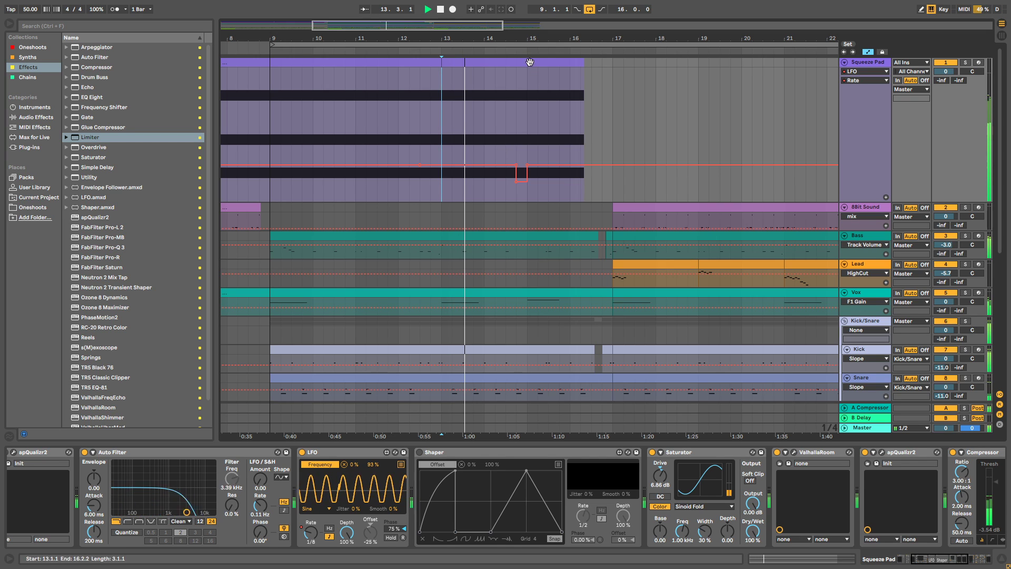
Lower the second half of the Squeeze Pad's LFO Rate dip before bar 15 to 1/48 and play it from 14.4.
{"action": "key", "text": "plus"}
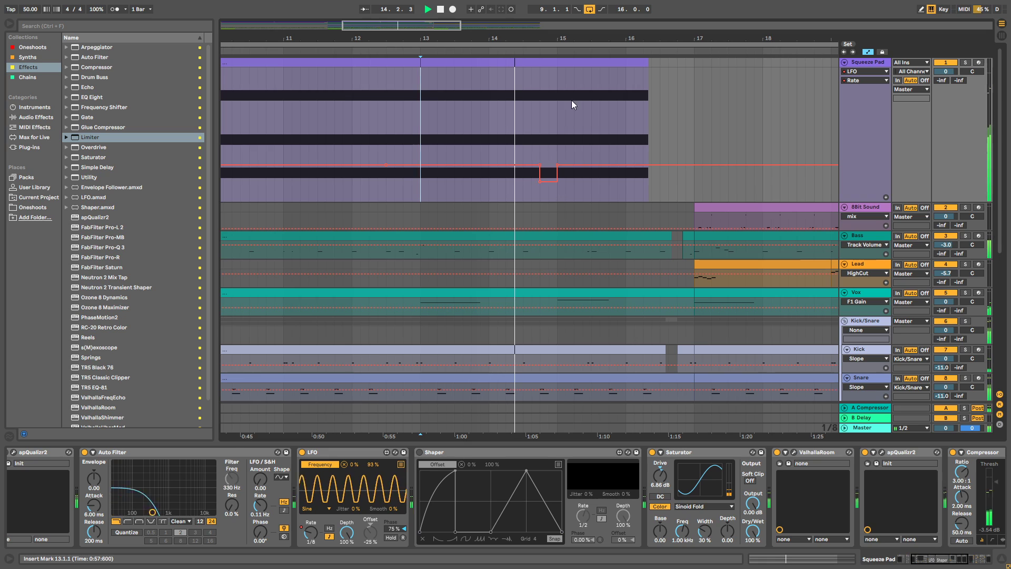
{"action": "scroll", "coordinate": [558, 186], "scroll_direction": "up", "scroll_amount": 3}
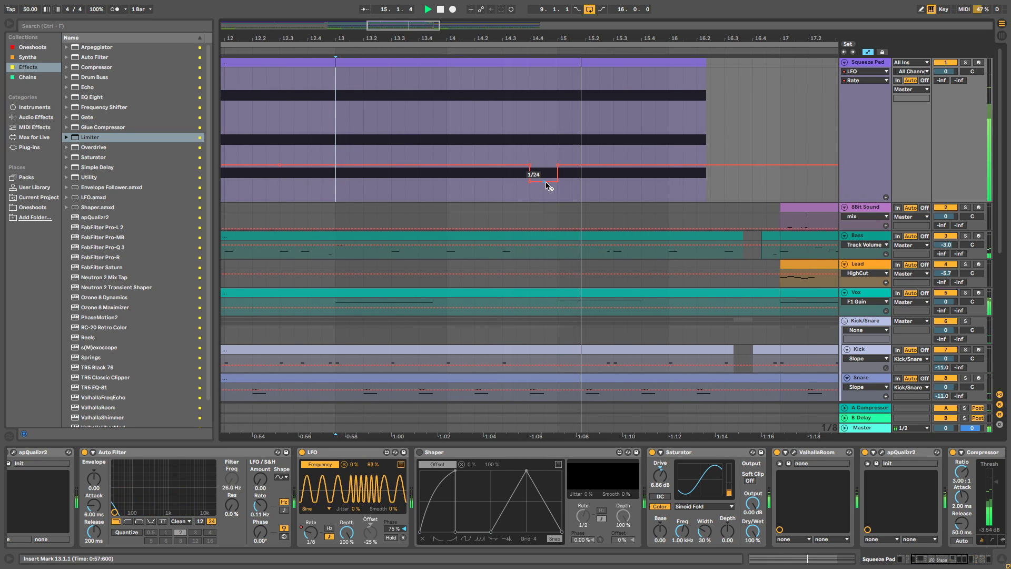
{"action": "left_click_drag", "start_coordinate": [548, 186], "coordinate": [543, 192]}
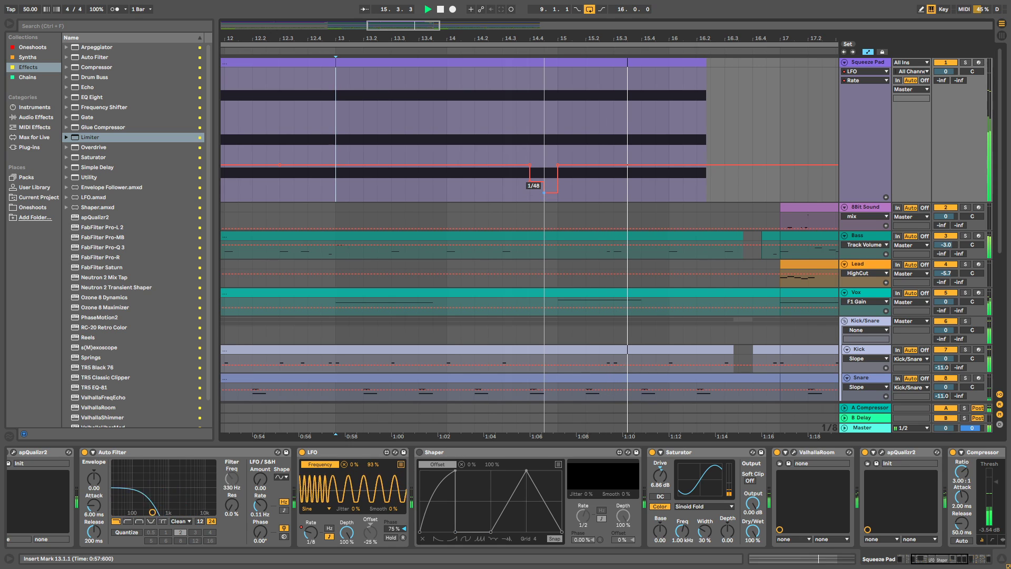
{"action": "left_click", "coordinate": [529, 196]}
{"action": "key", "text": "space"}
{"action": "key", "text": "space"}
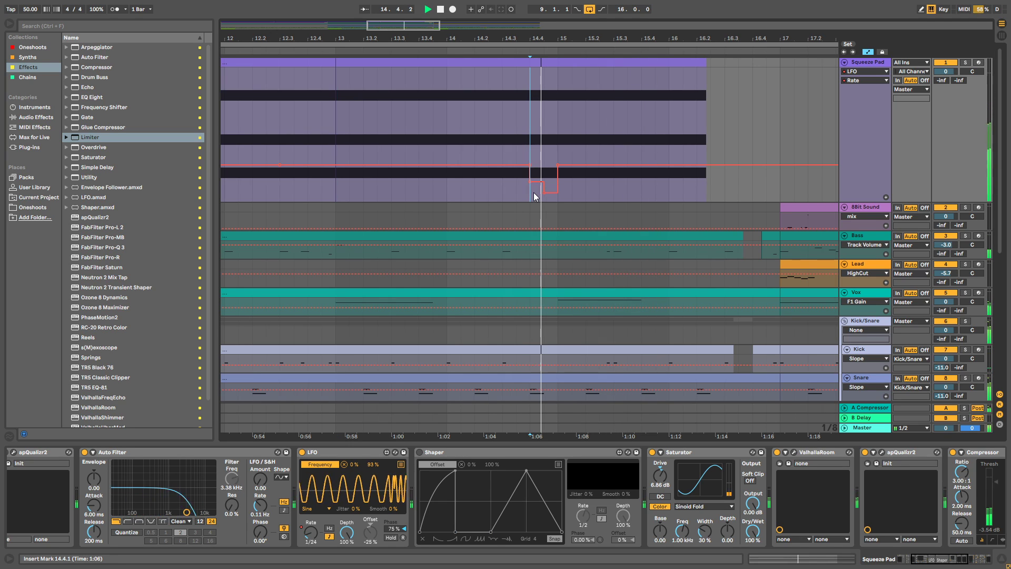
Try a flat LFO Rate dip before bar 15 at 1/48 and 1/32, audition it from bar 14, and restore the two-stage dip.
{"action": "key", "text": "space"}
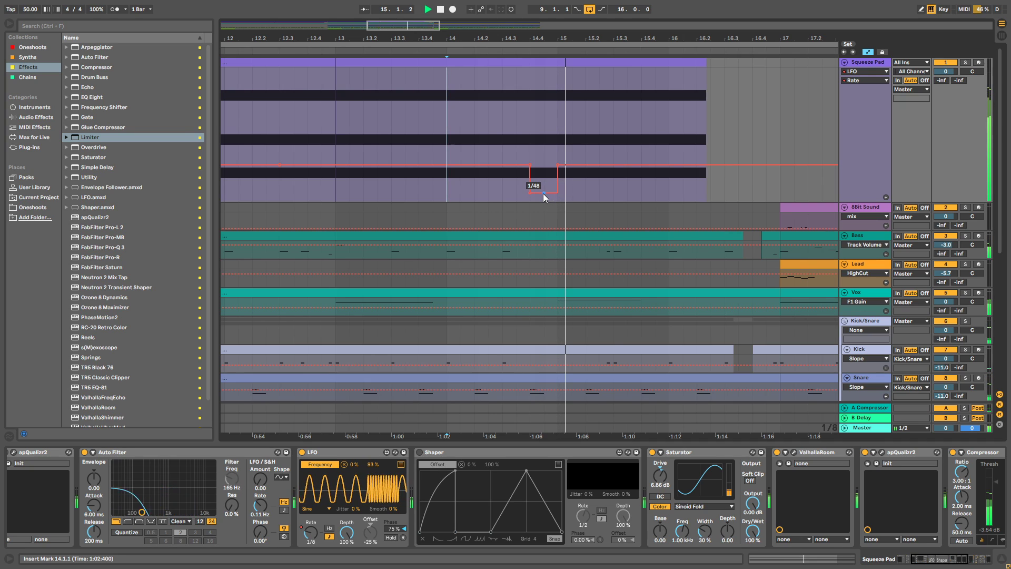
{"action": "left_click_drag", "start_coordinate": [529, 193], "coordinate": [529, 187]}
{"action": "left_click", "coordinate": [434, 186]}
{"action": "key", "text": "space"}
{"action": "key", "text": "space"}
{"action": "left_click", "coordinate": [504, 187]}
{"action": "key", "text": "space"}
{"action": "key", "text": "space"}
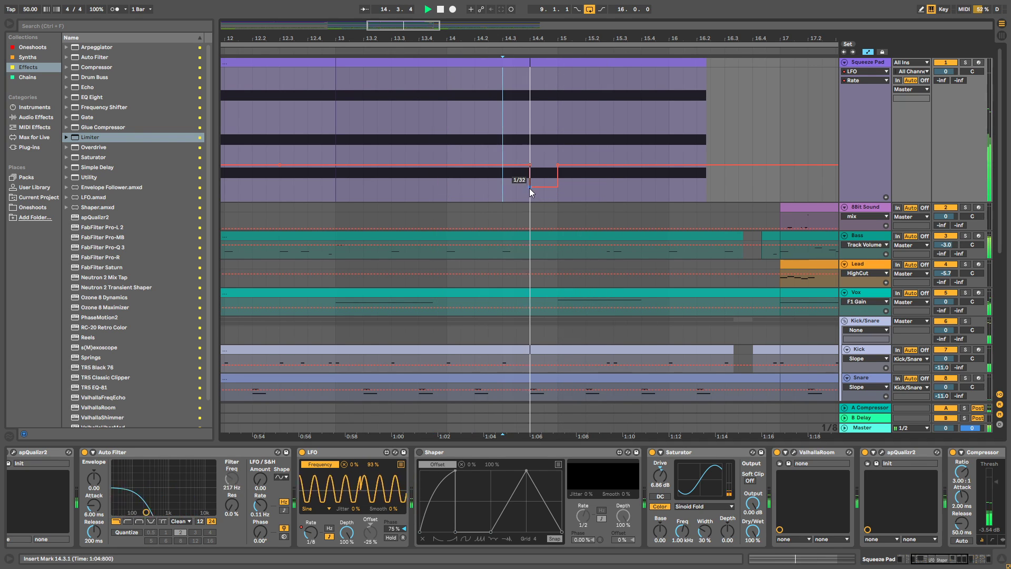
{"action": "left_click_drag", "start_coordinate": [529, 186], "coordinate": [544, 193]}
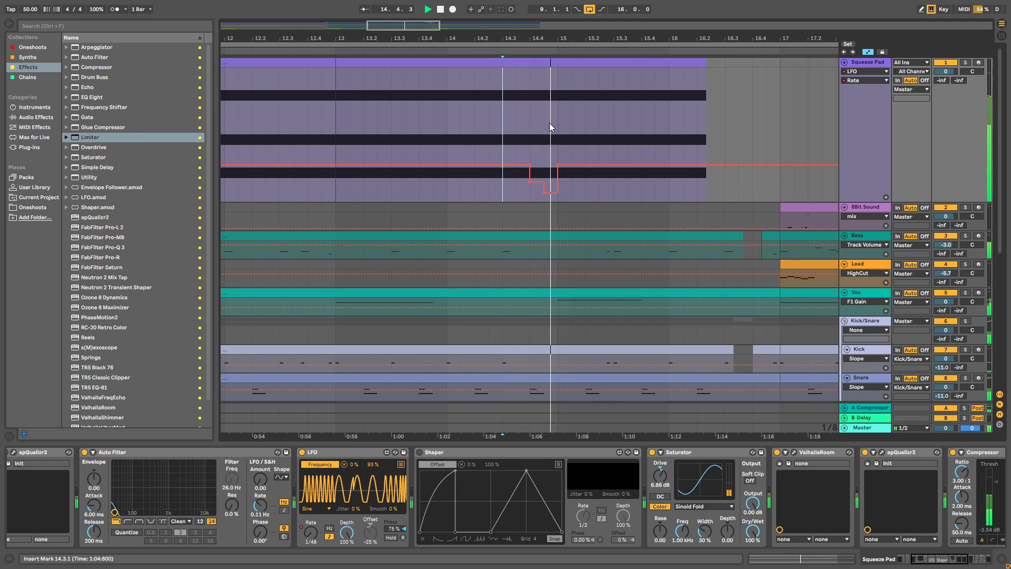
Copy bars 9 to 15 of the Squeeze Pad, including the LFO Rate dip, to the start of the track at bar 1.
{"action": "left_click_drag", "start_coordinate": [552, 39], "coordinate": [450, 26]}
{"action": "left_click_drag", "start_coordinate": [361, 37], "coordinate": [536, 52]}
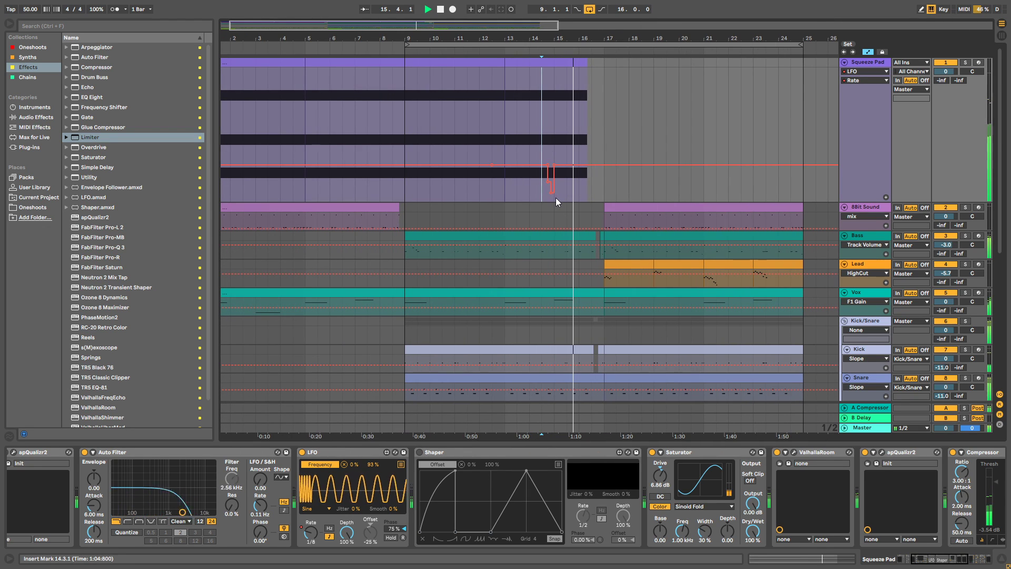
{"action": "left_click_drag", "start_coordinate": [555, 198], "coordinate": [401, 188]}
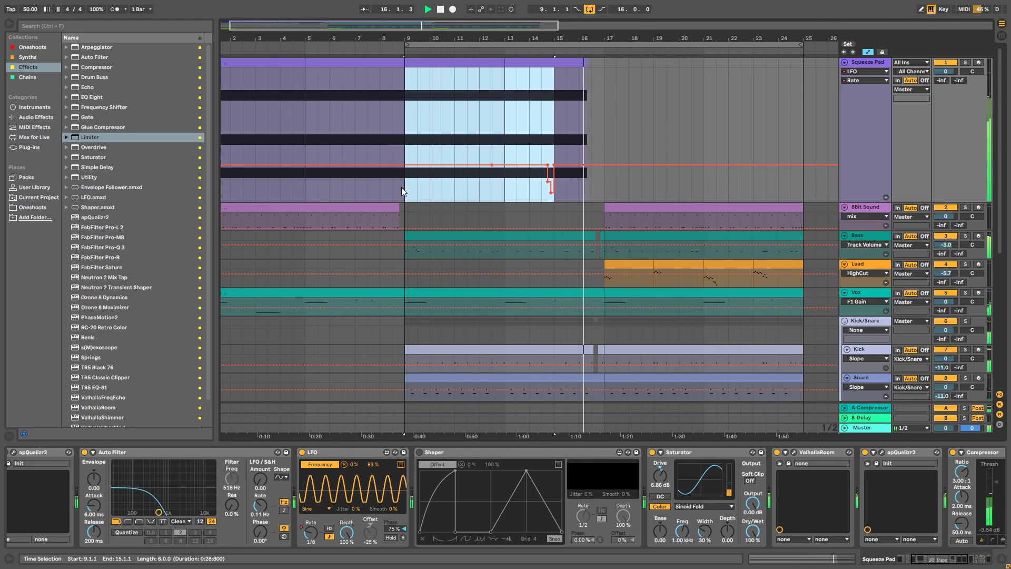
{"action": "left_click_drag", "start_coordinate": [518, 36], "coordinate": [422, 21]}
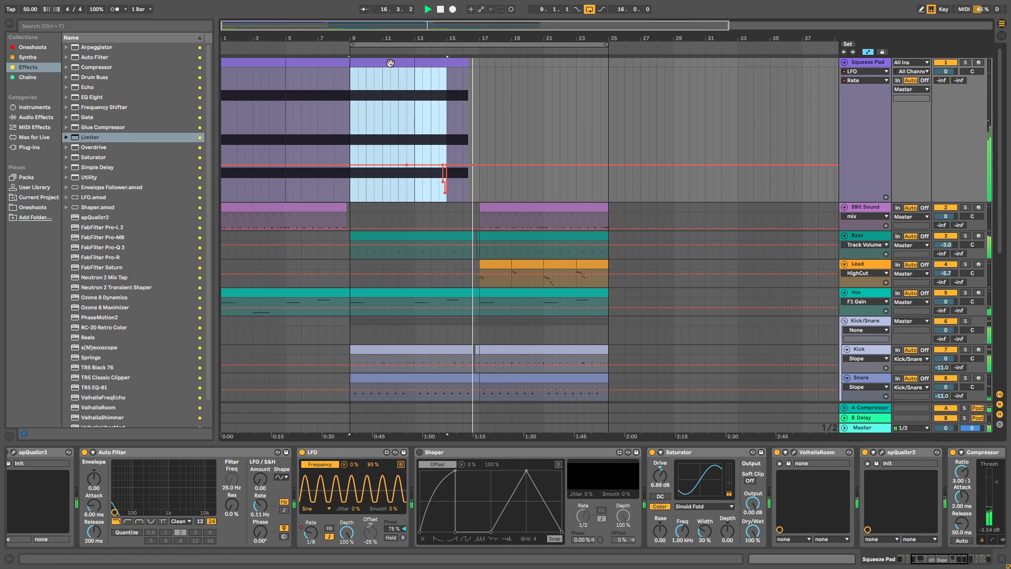
{"action": "left_click_drag", "start_coordinate": [359, 109], "coordinate": [223, 84]}
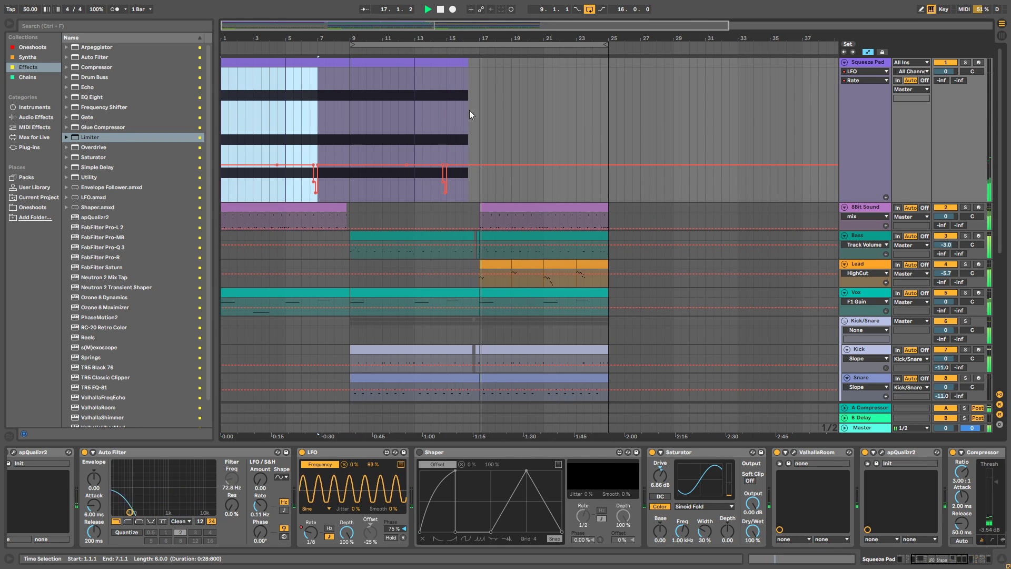
{"action": "left_click", "coordinate": [519, 81]}
Add a small LFO Rate dip to 1/12 on the Squeeze Pad from 12.4 to bar 13 and play it from 12.3.
{"action": "left_click_drag", "start_coordinate": [400, 37], "coordinate": [455, 71]}
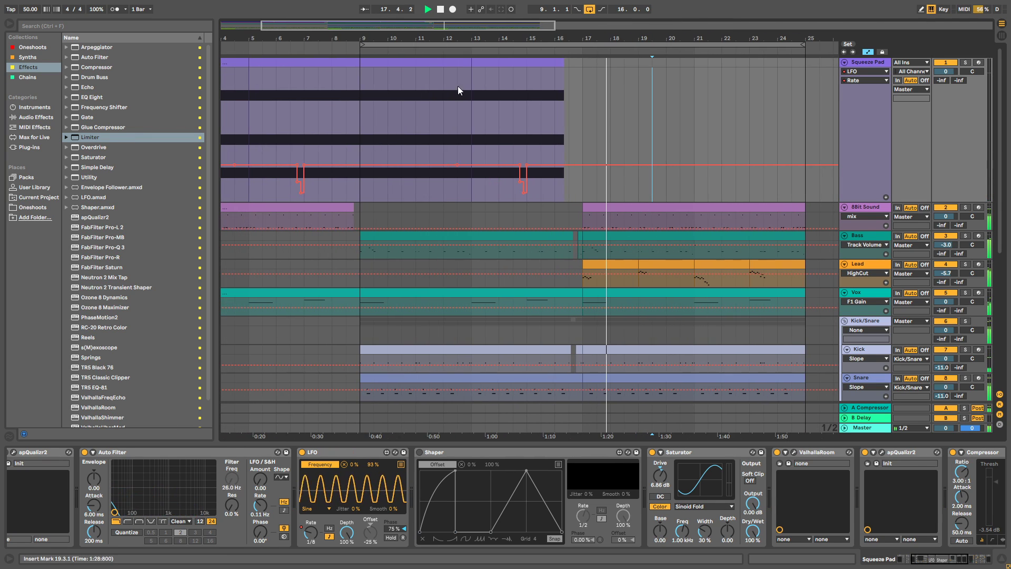
{"action": "scroll", "coordinate": [466, 36], "scroll_direction": "up", "scroll_amount": 1, "text": "ctrl"}
{"action": "key", "text": "space"}
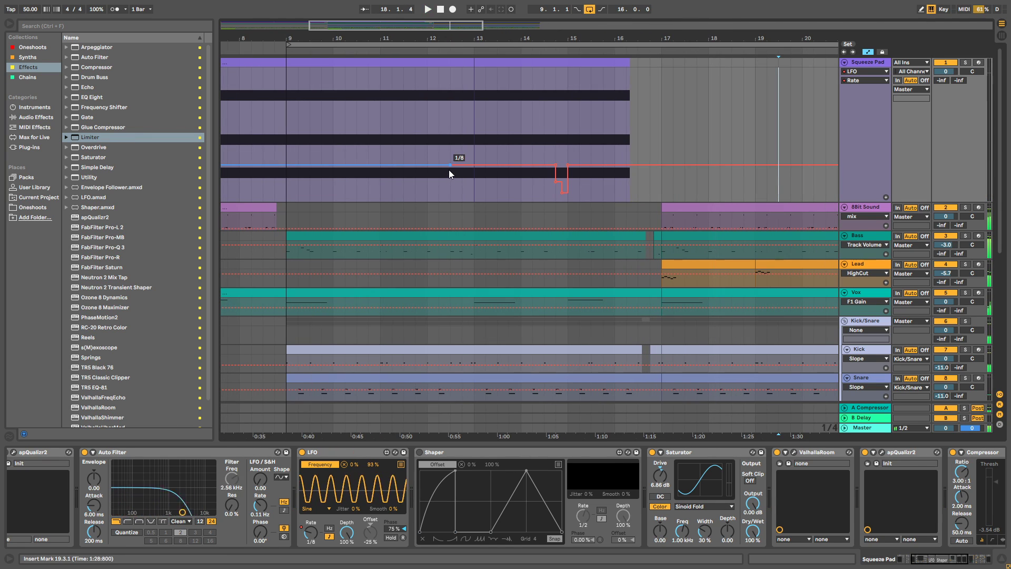
{"action": "mouse_move", "coordinate": [451, 167]}
{"action": "left_mouse_down"}
{"action": "mouse_move", "coordinate": [452, 182]}
{"action": "mouse_move", "coordinate": [473, 171]}
{"action": "mouse_move", "coordinate": [462, 170]}
{"action": "left_mouse_up"}
{"action": "left_click", "coordinate": [449, 145]}
{"action": "key", "text": "space"}
{"action": "key", "text": "space"}
{"action": "key", "text": "space"}
{"action": "left_click", "coordinate": [451, 150]}
{"action": "key", "text": "space"}
{"action": "key", "text": "space"}
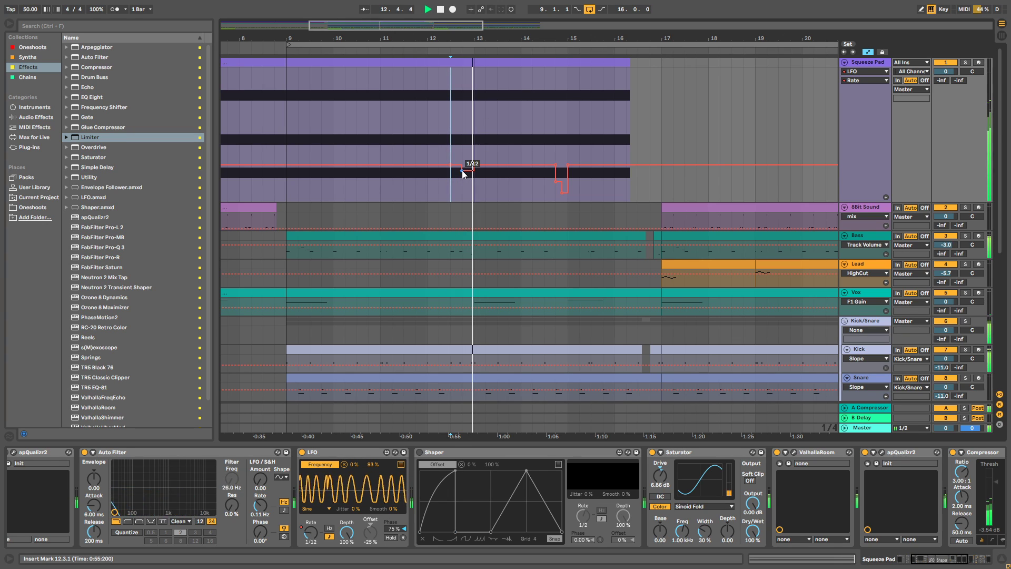
Copy bars 9 to 13 of the Squeeze Pad, including the small LFO Rate dip, to bar 1.
{"action": "mouse_move", "coordinate": [473, 35]}
{"action": "left_mouse_down"}
{"action": "mouse_move", "coordinate": [473, 50]}
{"action": "mouse_move", "coordinate": [473, 21]}
{"action": "left_mouse_up"}
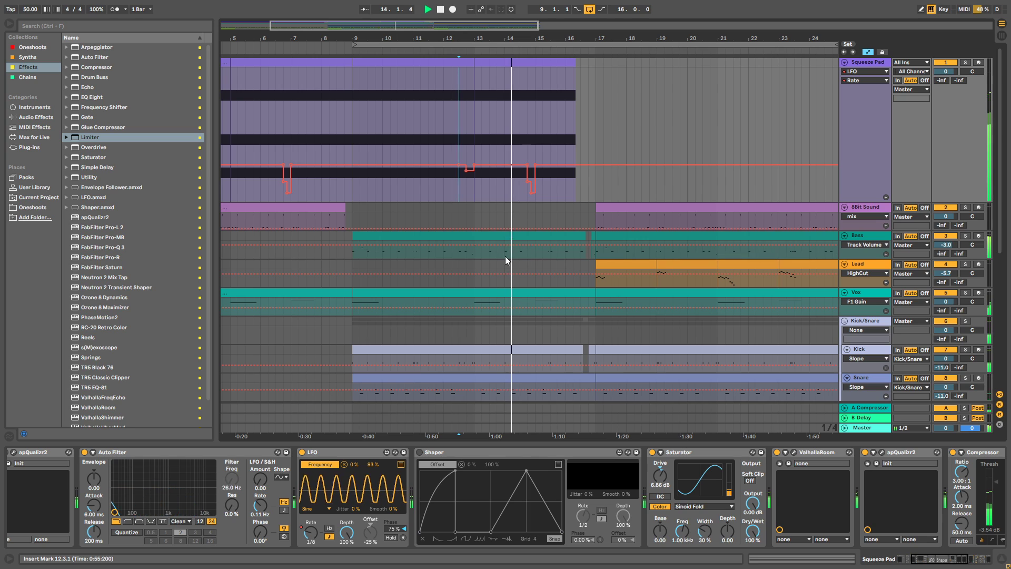
{"action": "left_click_drag", "start_coordinate": [473, 140], "coordinate": [352, 150]}
{"action": "scroll", "coordinate": [397, 54], "scroll_direction": "down", "scroll_amount": 2}
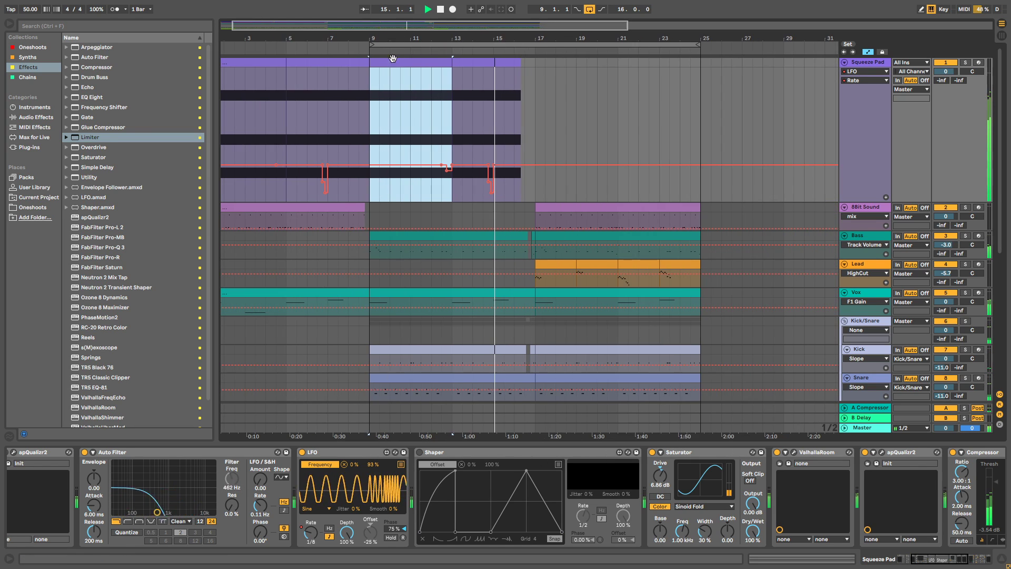
{"action": "left_click_drag", "start_coordinate": [253, 40], "coordinate": [253, 26]}
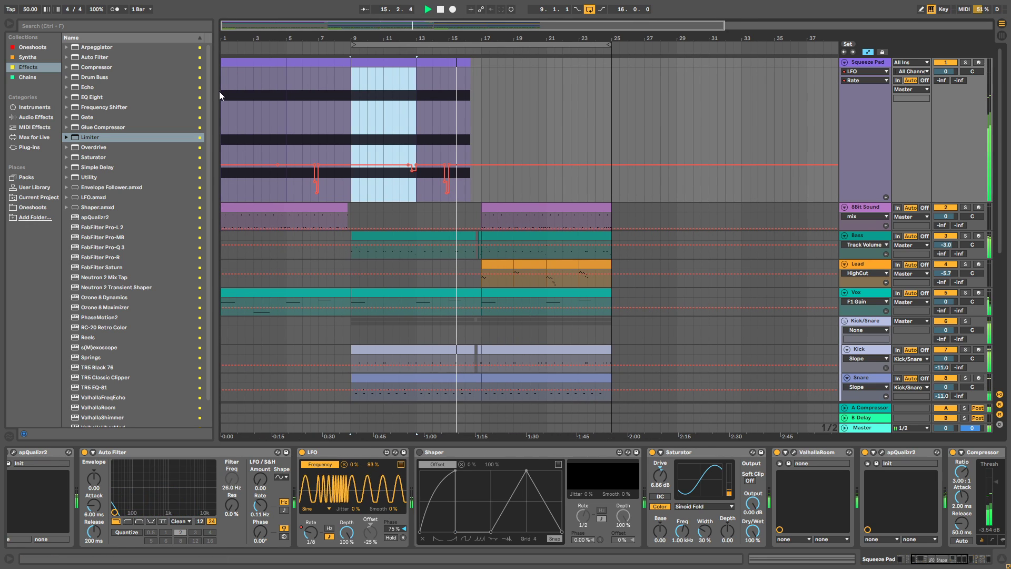
{"action": "left_click", "coordinate": [220, 91]}
{"action": "key", "text": "ctrl+v"}
{"action": "left_click", "coordinate": [466, 135]}
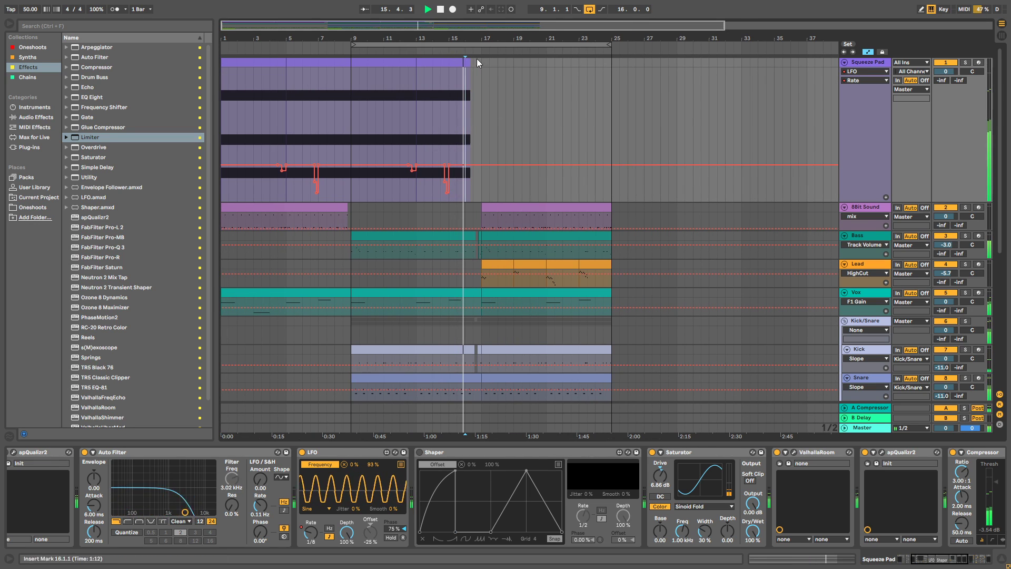
Place the insert marker at 17.4 on the Squeeze Pad track, in the empty area after its clip.
{"action": "key", "text": "plus"}
{"action": "key", "text": "plus"}
{"action": "left_click", "coordinate": [521, 95]}
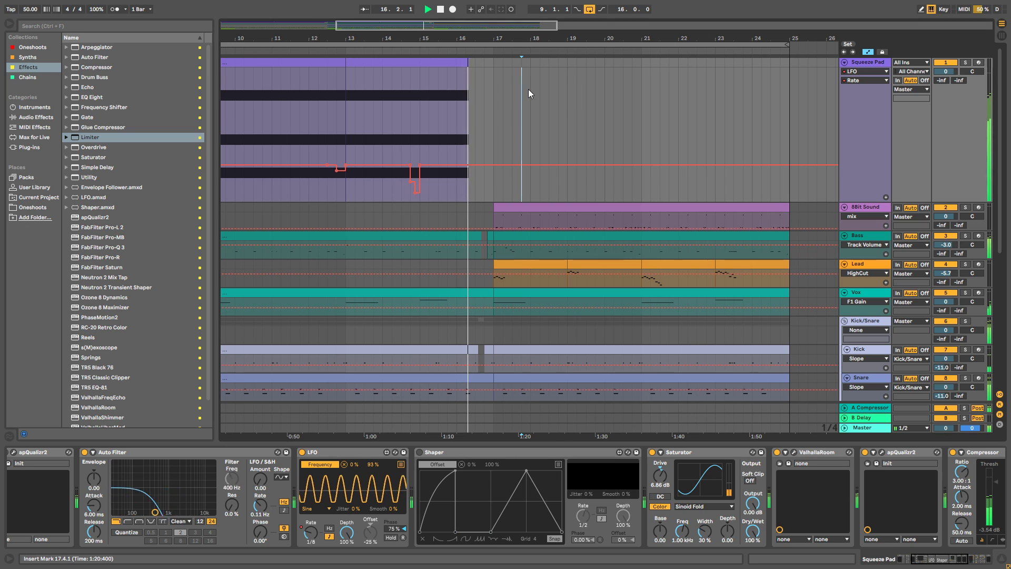
Hide the arrangement's automation lanes and reduce the height of the Squeeze Pad track.
{"action": "left_click", "coordinate": [868, 51]}
{"action": "left_click_drag", "start_coordinate": [862, 201], "coordinate": [861, 81]}
{"action": "key", "text": "minus"}
Set the 8Bit Sound track's volume to -4.0 dB and show its device chain.
{"action": "left_click_drag", "start_coordinate": [940, 99], "coordinate": [938, 103]}
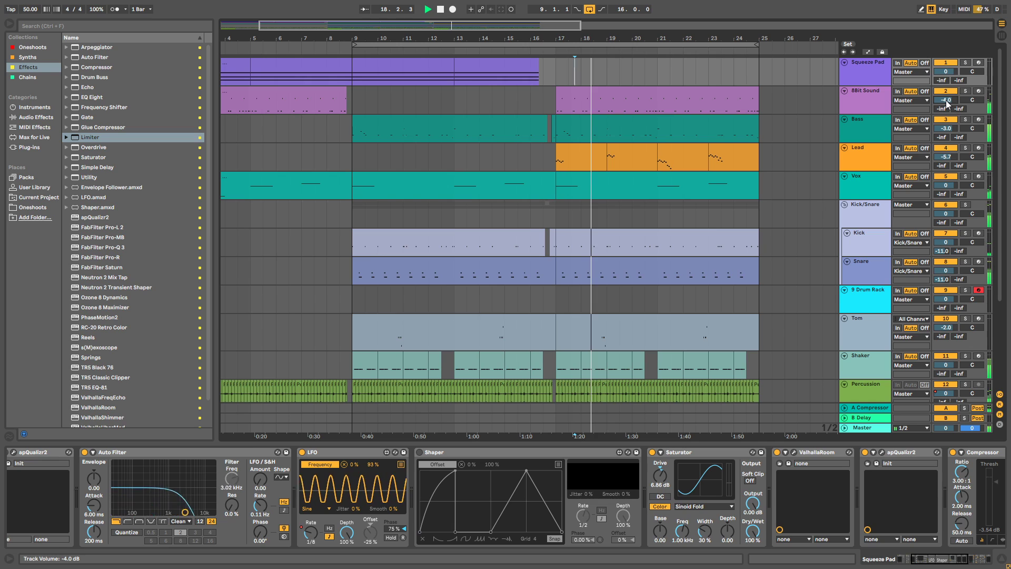
{"action": "left_click", "coordinate": [873, 105]}
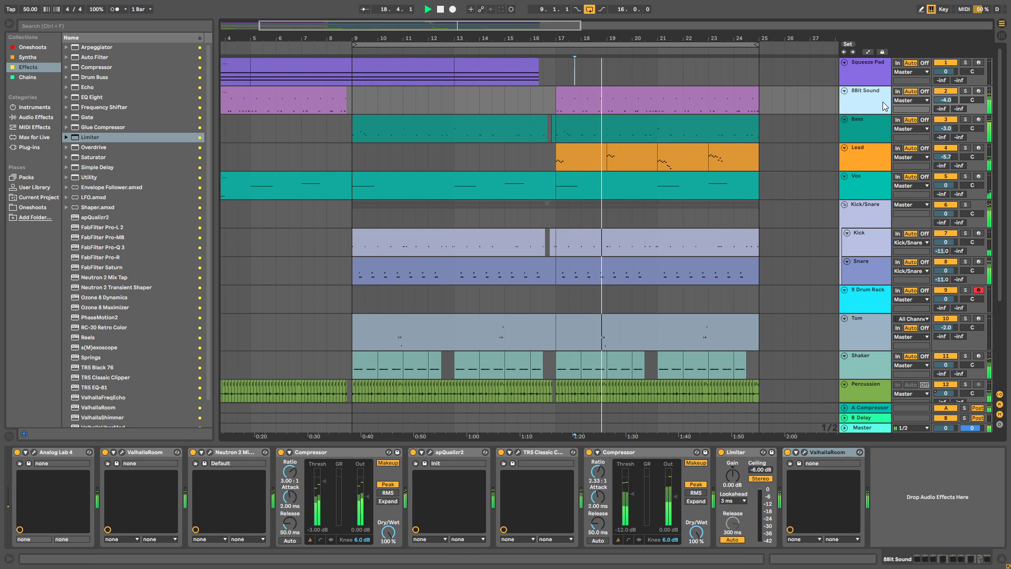
Load Kontakt from the Synths collection onto a new MIDI track.
{"action": "left_click_drag", "start_coordinate": [695, 38], "coordinate": [542, 48]}
{"action": "scroll", "coordinate": [583, 127], "scroll_direction": "down", "scroll_amount": 4}
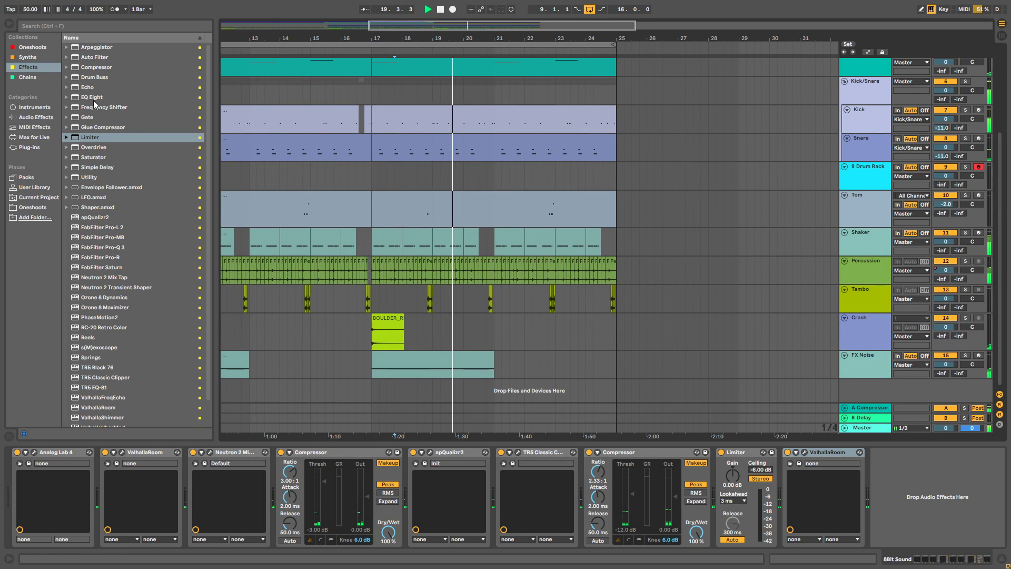
{"action": "left_click", "coordinate": [28, 57]}
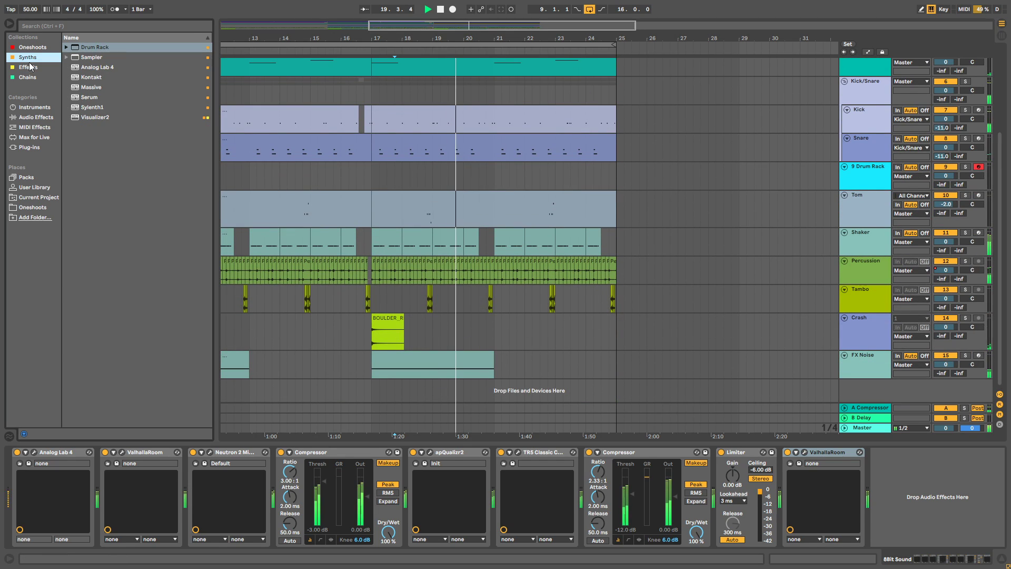
{"action": "left_click", "coordinate": [93, 87]}
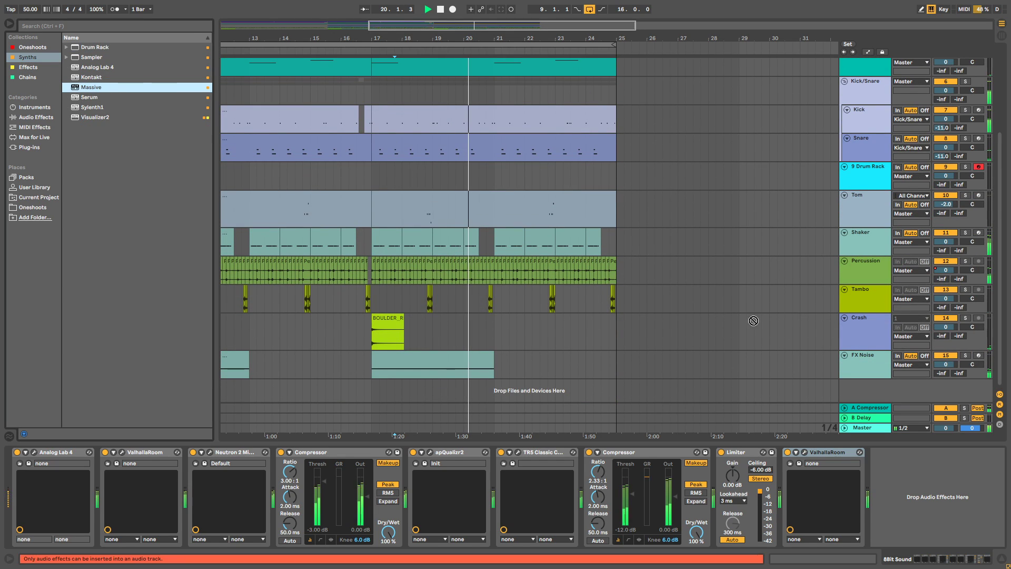
{"action": "double_click", "coordinate": [97, 77]}
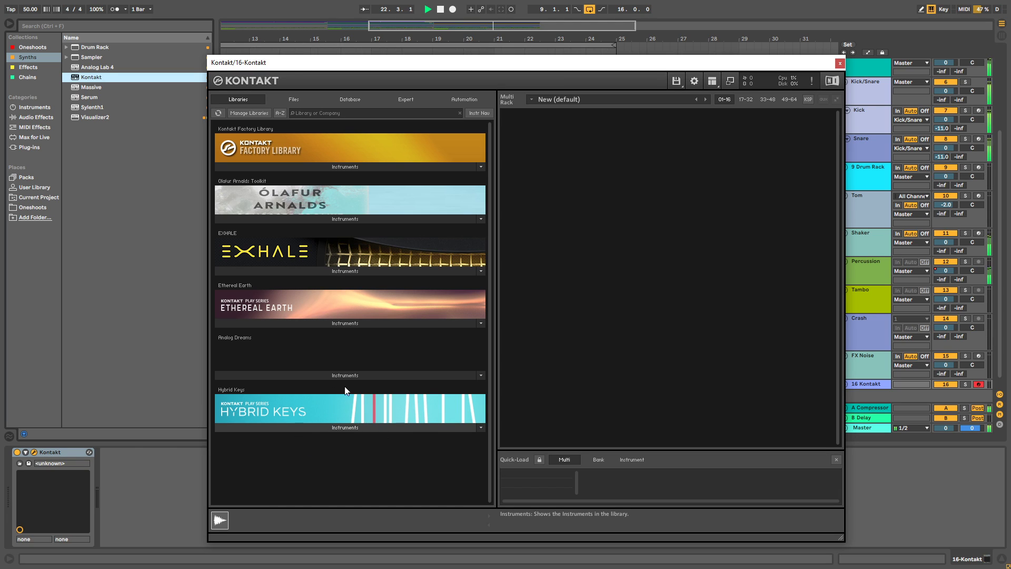
Browse the instruments of Kontakt's Hybrid Keys and Factory Library, and delete the Kontakt track.
{"action": "left_click", "coordinate": [383, 427]}
{"action": "left_click", "coordinate": [318, 167]}
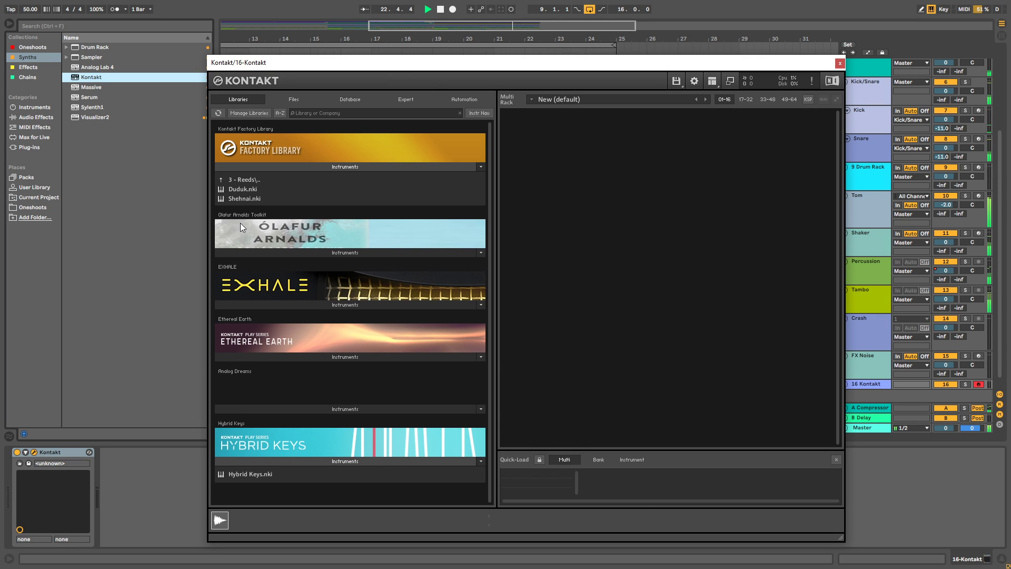
{"action": "left_click", "coordinate": [240, 181]}
{"action": "left_click", "coordinate": [241, 180]}
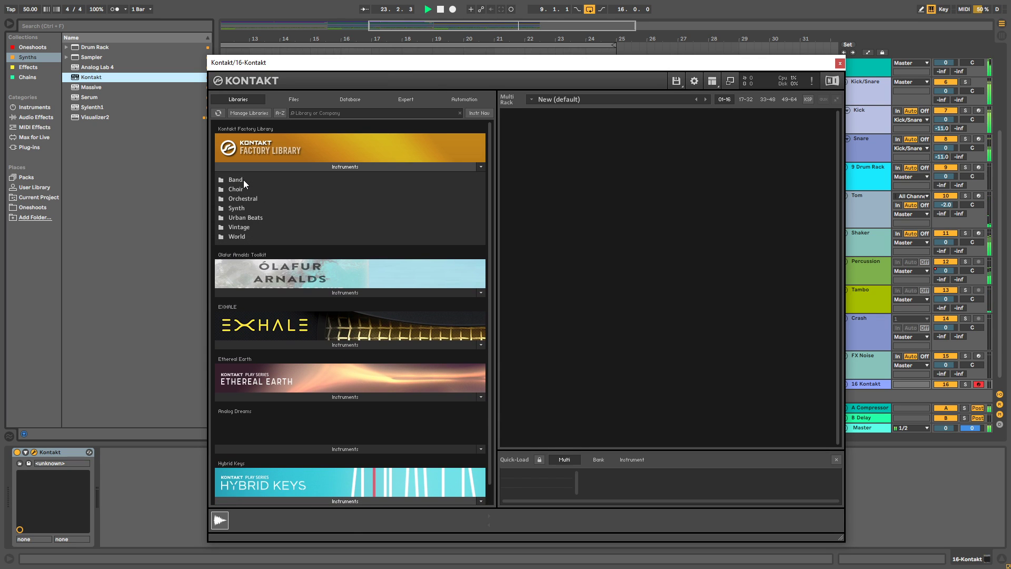
{"action": "scroll", "coordinate": [253, 231], "scroll_direction": "down", "scroll_amount": 1}
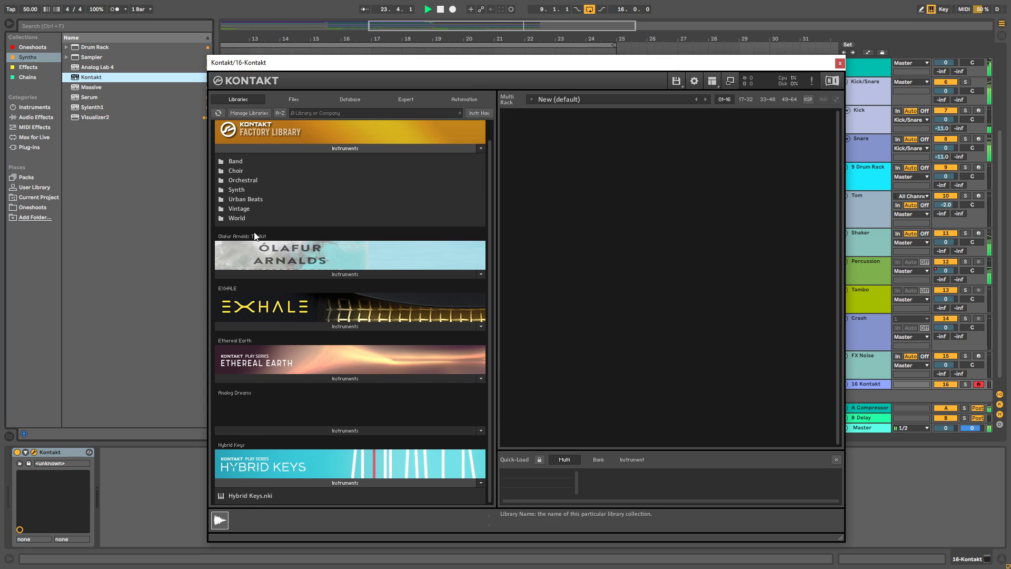
{"action": "left_click", "coordinate": [840, 64]}
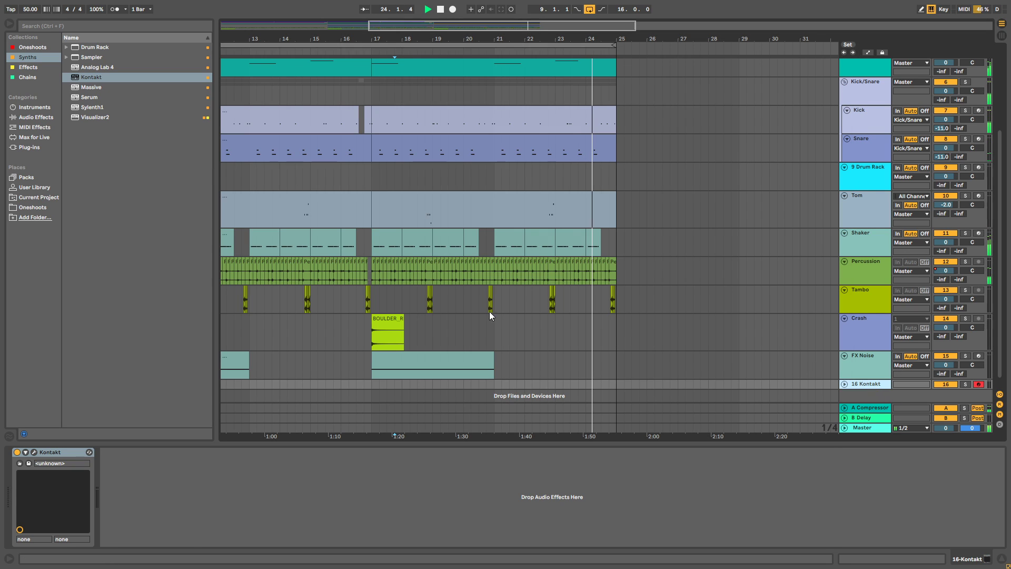
{"action": "key", "text": "Delete"}
Add Analog Lab 4 on a new MIDI track and filter its piano presets to Piano Grand.
{"action": "left_click_drag", "start_coordinate": [97, 68], "coordinate": [882, 390]}
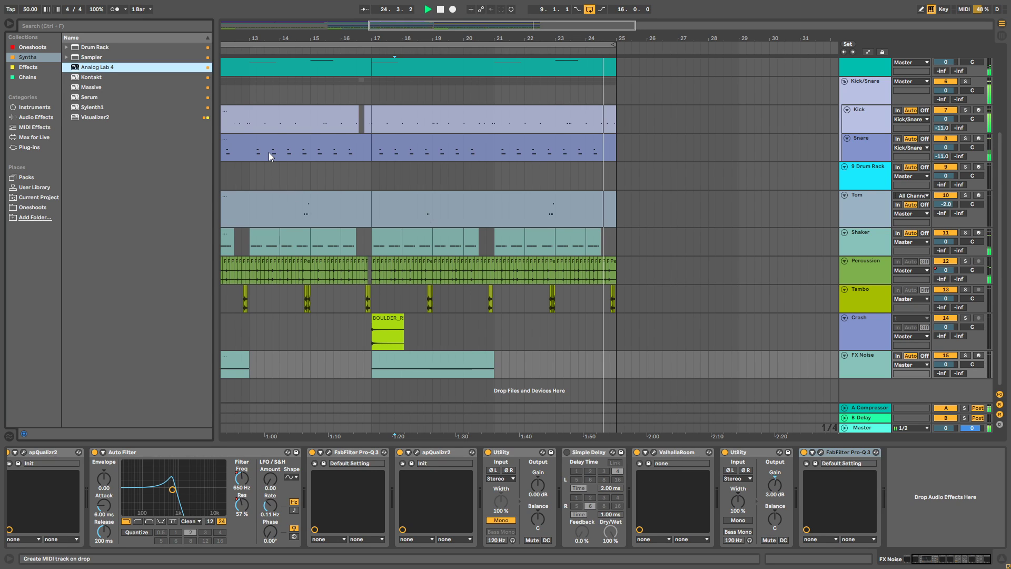
{"action": "key", "text": "Return"}
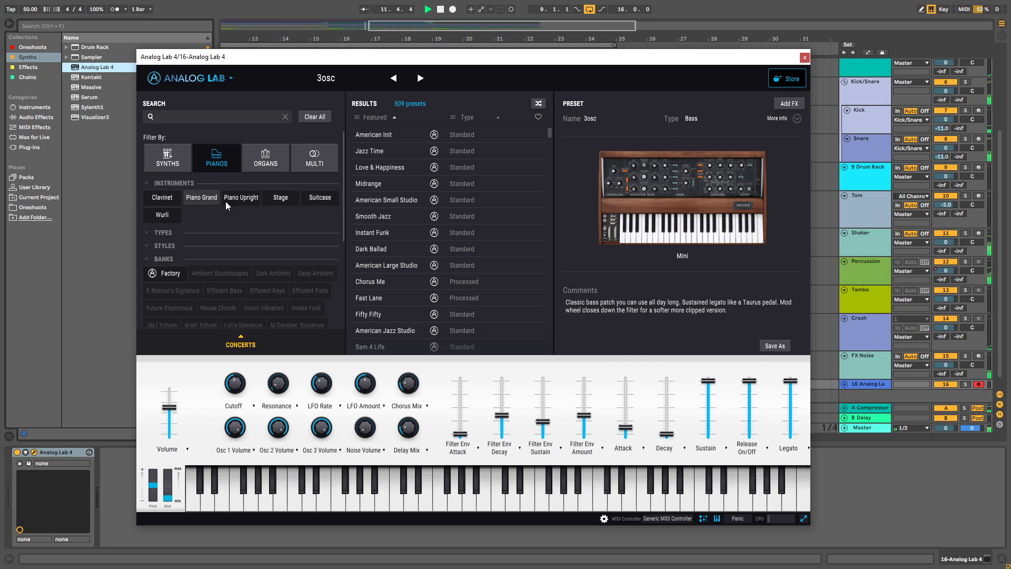
{"action": "scroll", "coordinate": [418, 167], "scroll_direction": "down", "scroll_amount": 10}
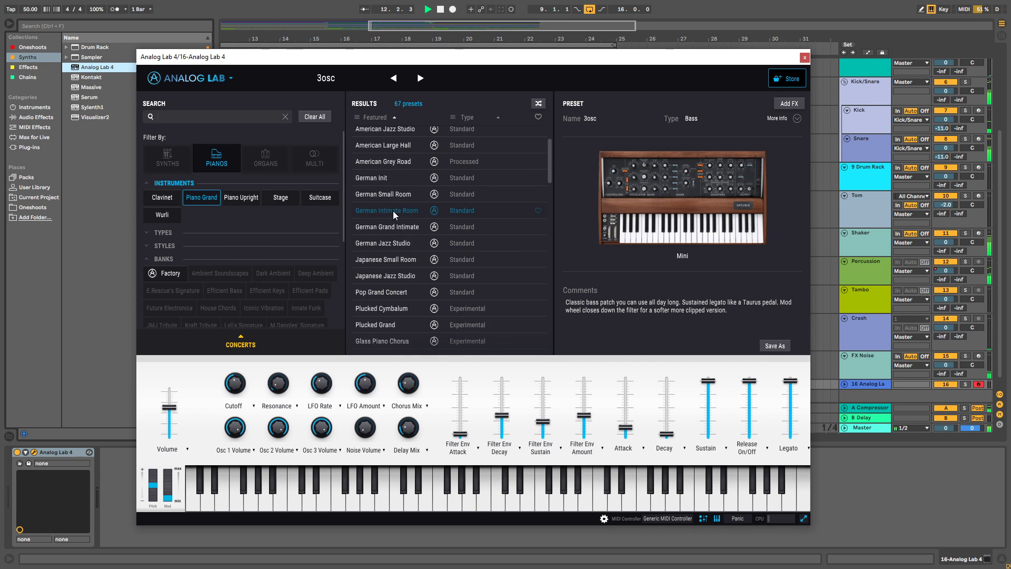
Look through the Piano Grand presets, load American Jazz Wide, and unfold the Analog Lab 4 track.
{"action": "scroll", "coordinate": [406, 211], "scroll_direction": "up", "scroll_amount": 4}
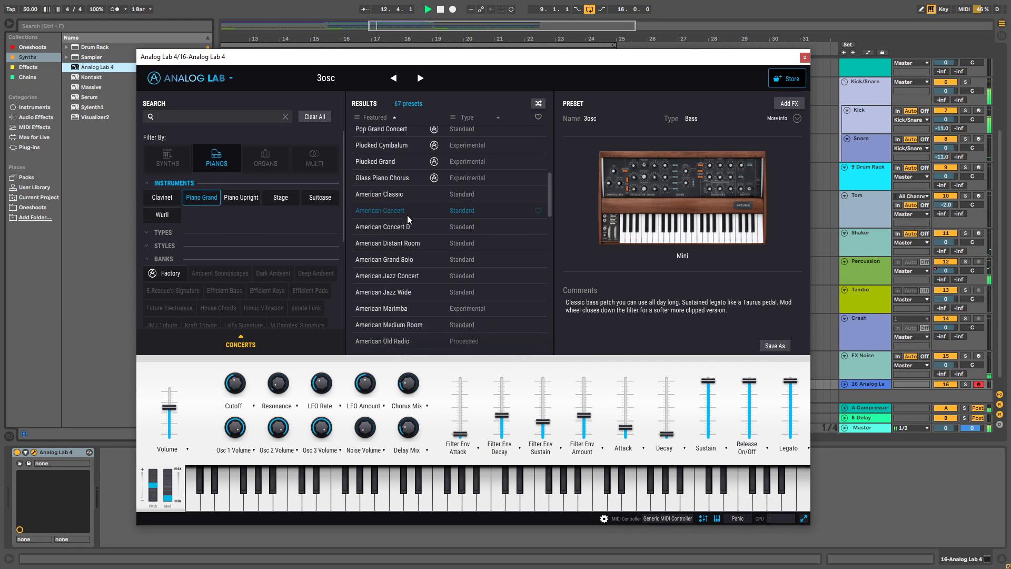
{"action": "scroll", "coordinate": [407, 219], "scroll_direction": "down", "scroll_amount": 10}
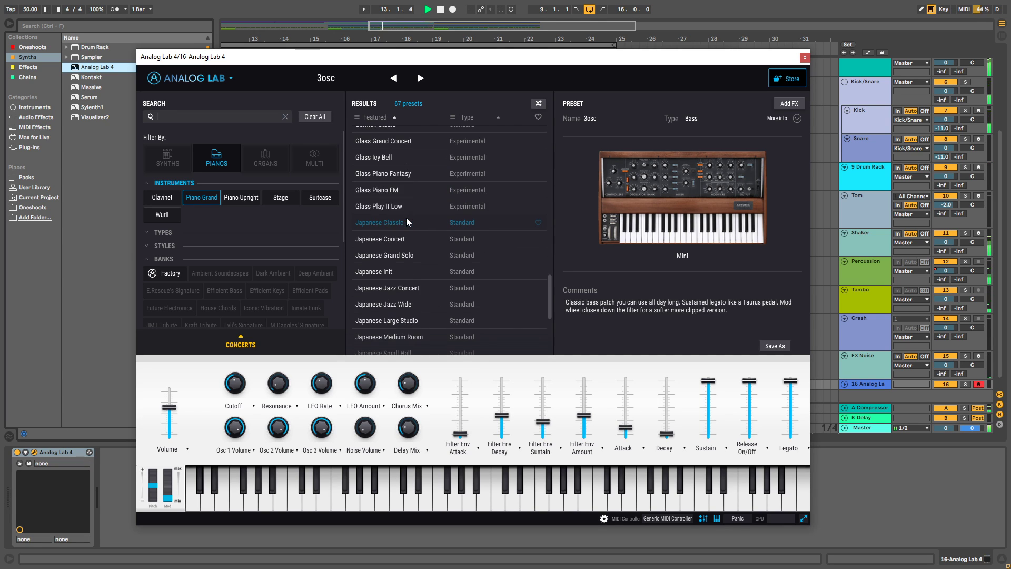
{"action": "scroll", "coordinate": [406, 232], "scroll_direction": "up", "scroll_amount": 6}
{"action": "scroll", "coordinate": [405, 243], "scroll_direction": "up", "scroll_amount": 8}
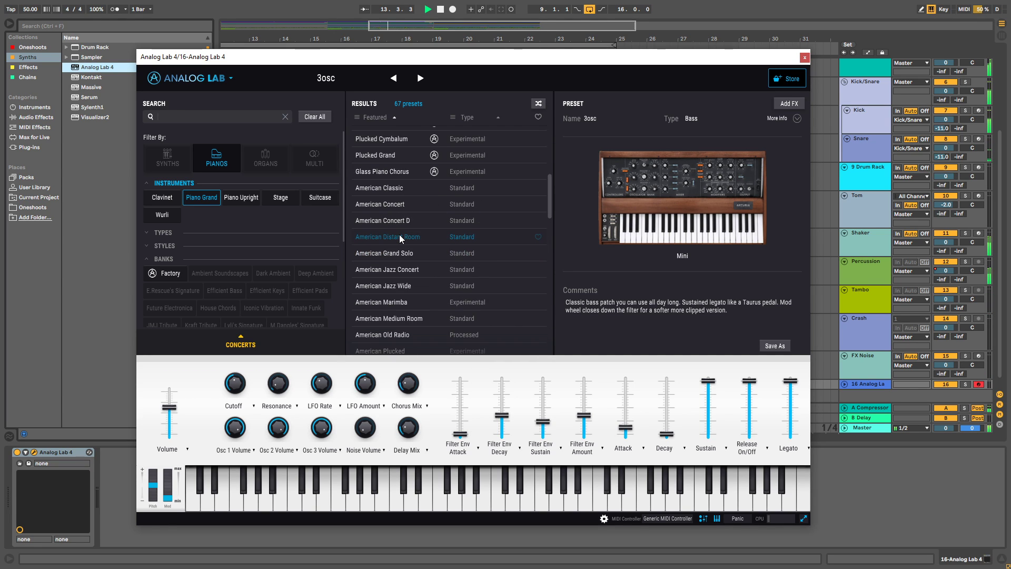
{"action": "scroll", "coordinate": [418, 276], "scroll_direction": "down", "scroll_amount": 2}
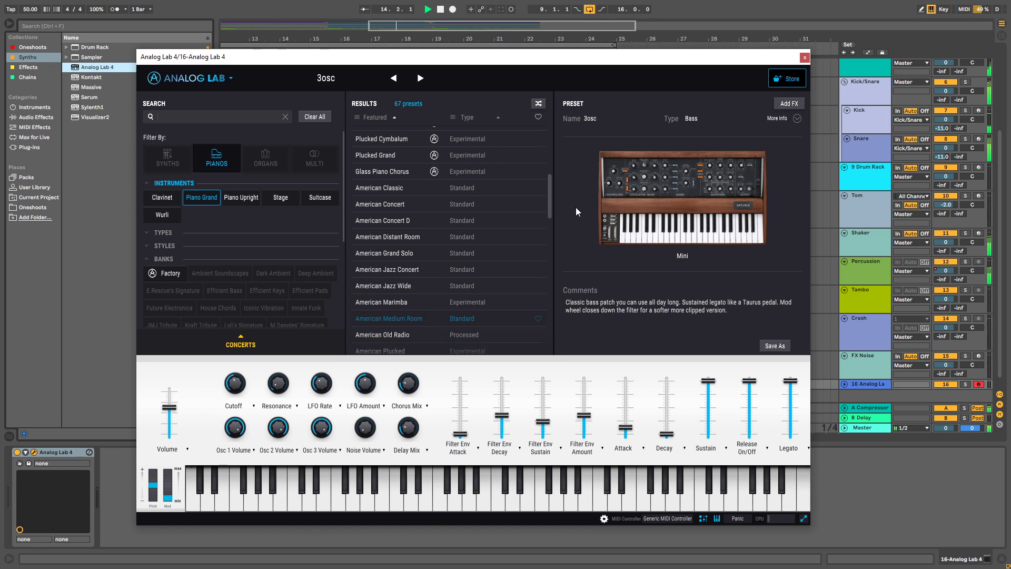
{"action": "left_click", "coordinate": [844, 384]}
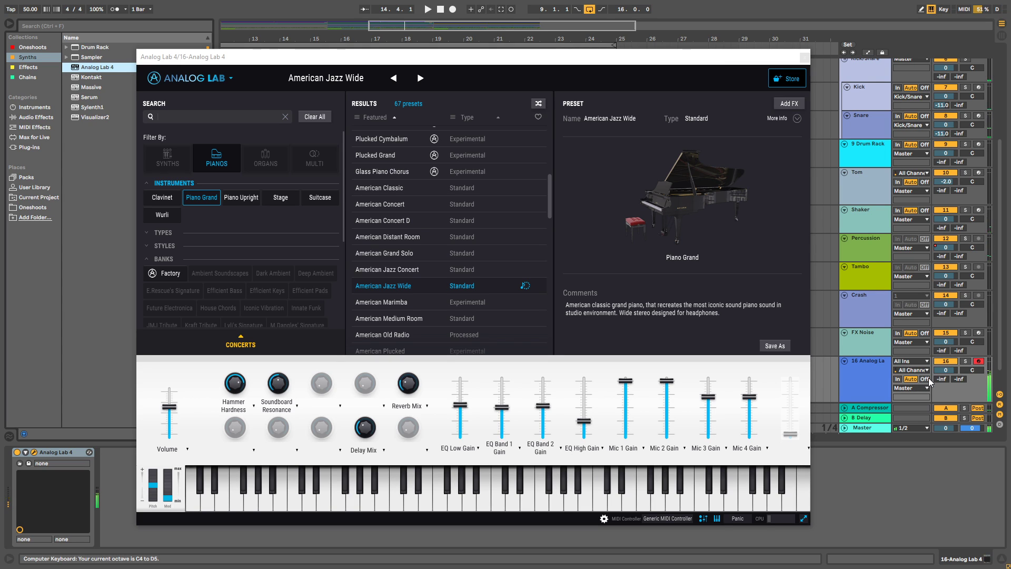
Audition the American Softened and American Distant Room presets and reload American Jazz Wide.
{"action": "scroll", "coordinate": [412, 233], "scroll_direction": "down", "scroll_amount": 3}
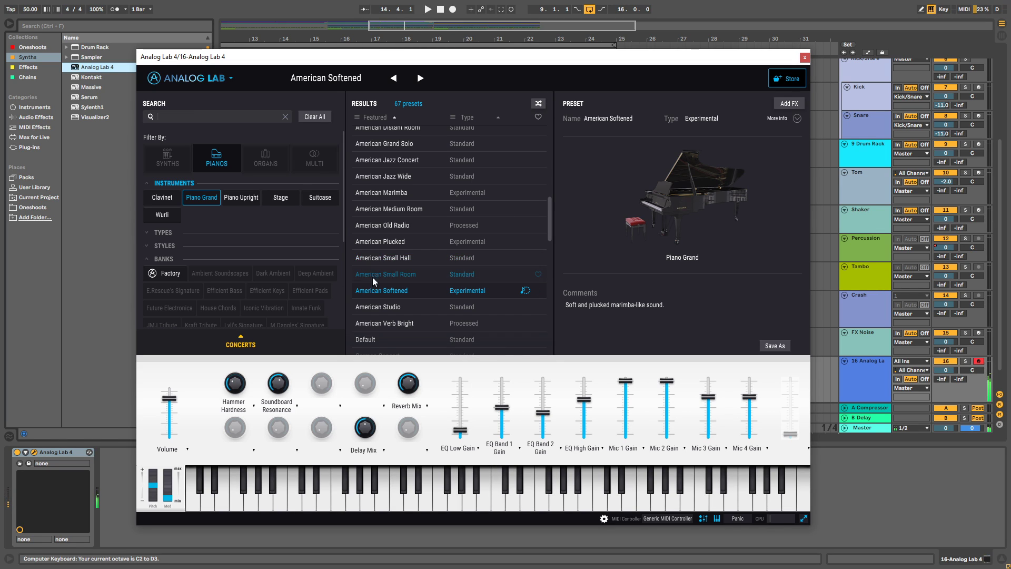
{"action": "scroll", "coordinate": [400, 262], "scroll_direction": "up", "scroll_amount": 3}
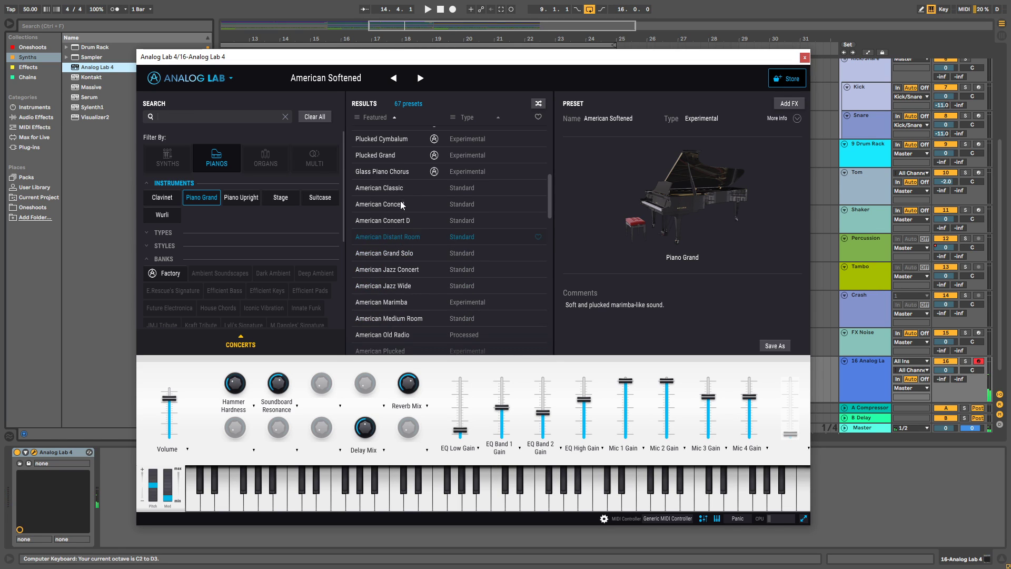
{"action": "left_click", "coordinate": [397, 237]}
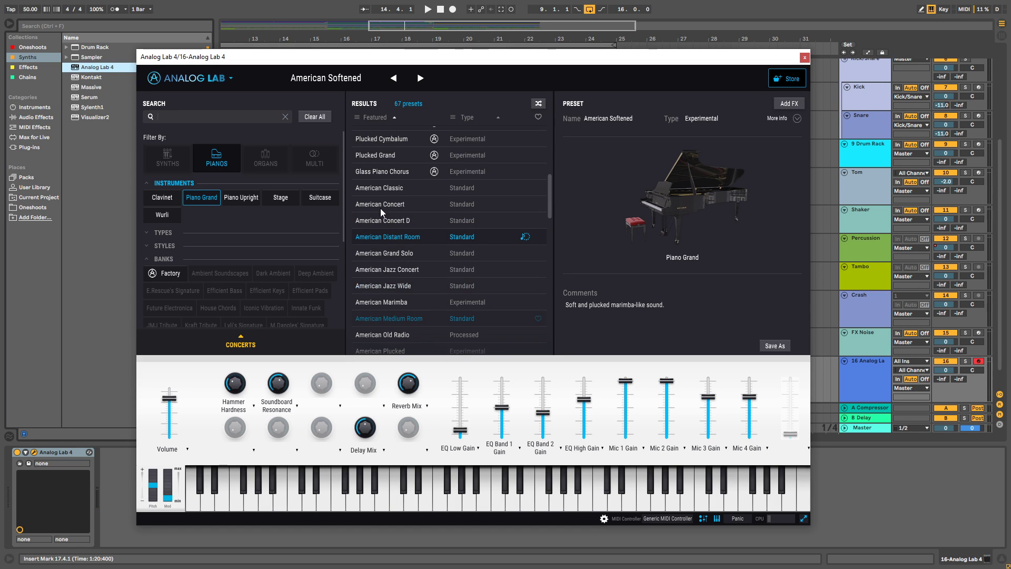
{"action": "left_click", "coordinate": [399, 285]}
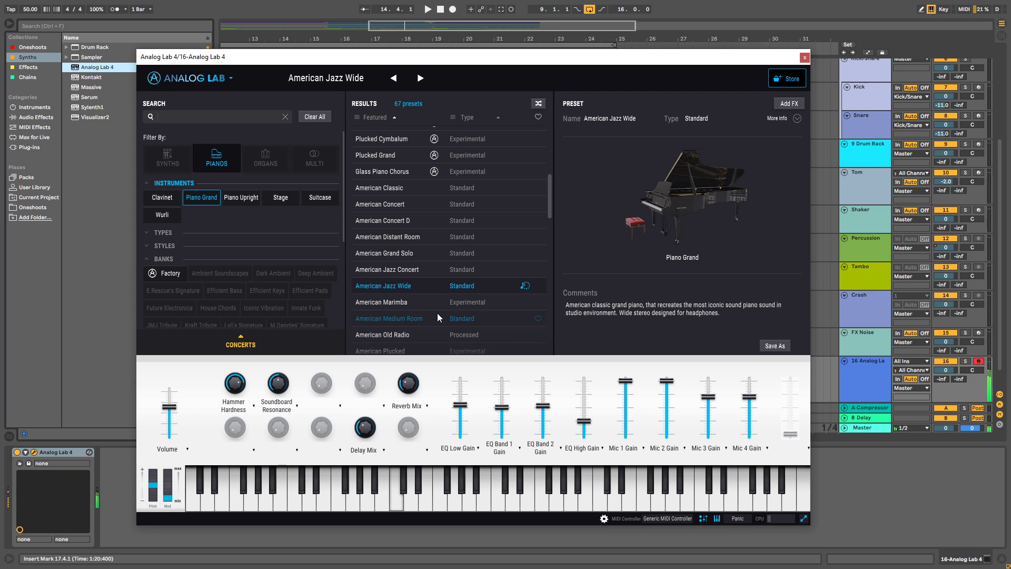
Audition the American Grey Road and American Large Studio presets on the grand piano.
{"action": "scroll", "coordinate": [436, 312], "scroll_direction": "up", "scroll_amount": 3}
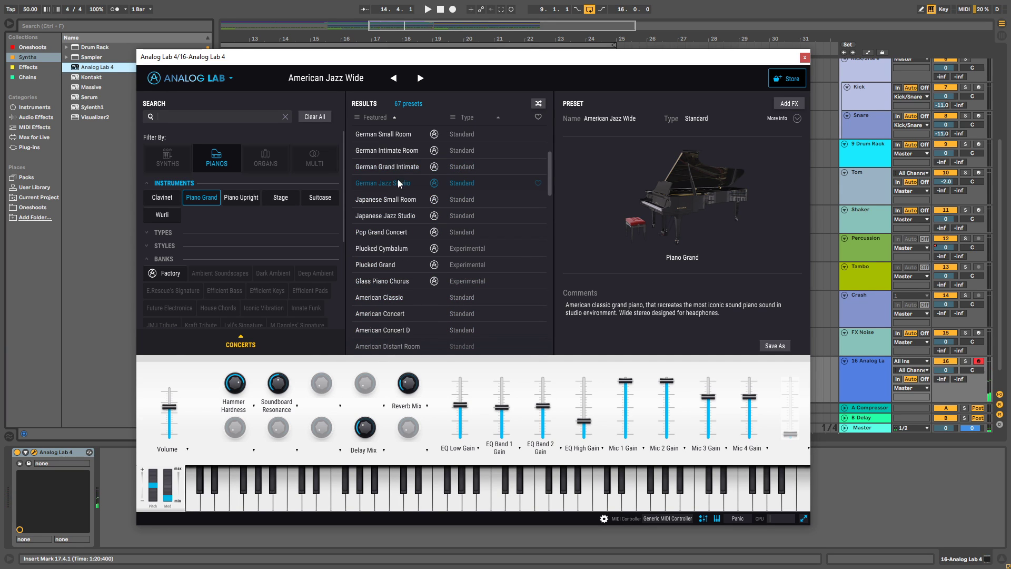
{"action": "scroll", "coordinate": [397, 169], "scroll_direction": "up", "scroll_amount": 1}
{"action": "scroll", "coordinate": [391, 150], "scroll_direction": "up", "scroll_amount": 2}
{"action": "scroll", "coordinate": [393, 158], "scroll_direction": "up", "scroll_amount": 2}
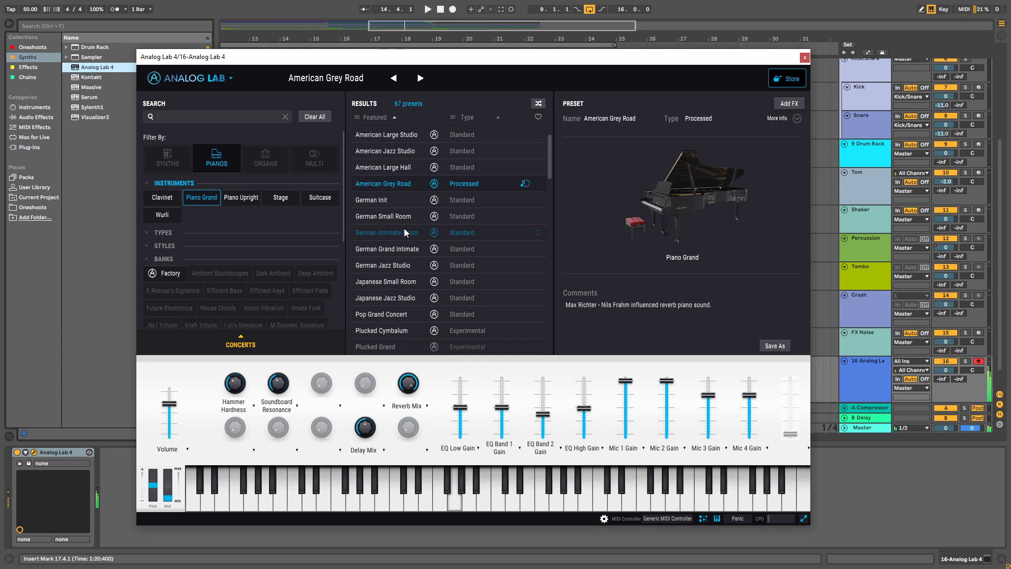
{"action": "scroll", "coordinate": [406, 184], "scroll_direction": "up", "scroll_amount": 2}
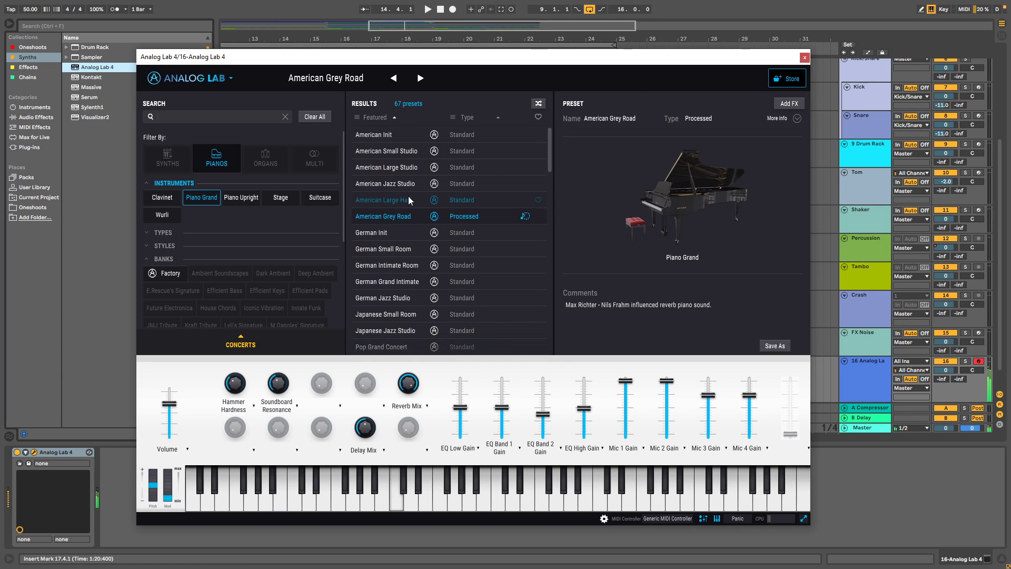
{"action": "left_click", "coordinate": [404, 167]}
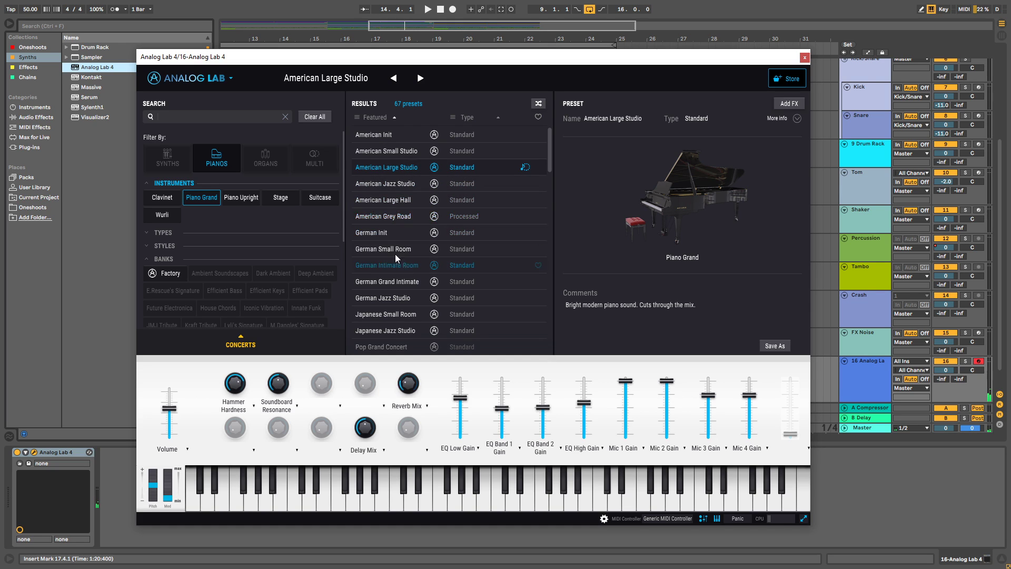
Load the American Init preset from the Piano Grand list.
{"action": "scroll", "coordinate": [411, 286], "scroll_direction": "down", "scroll_amount": 5}
{"action": "scroll", "coordinate": [394, 239], "scroll_direction": "up", "scroll_amount": 5}
{"action": "left_click", "coordinate": [394, 135]}
Adjust the piano's Reverb Mix, Soundboard Resonance (about 0.257) and Hammer Hardness, and reset its Delay Mix.
{"action": "left_click_drag", "start_coordinate": [408, 383], "coordinate": [408, 376]}
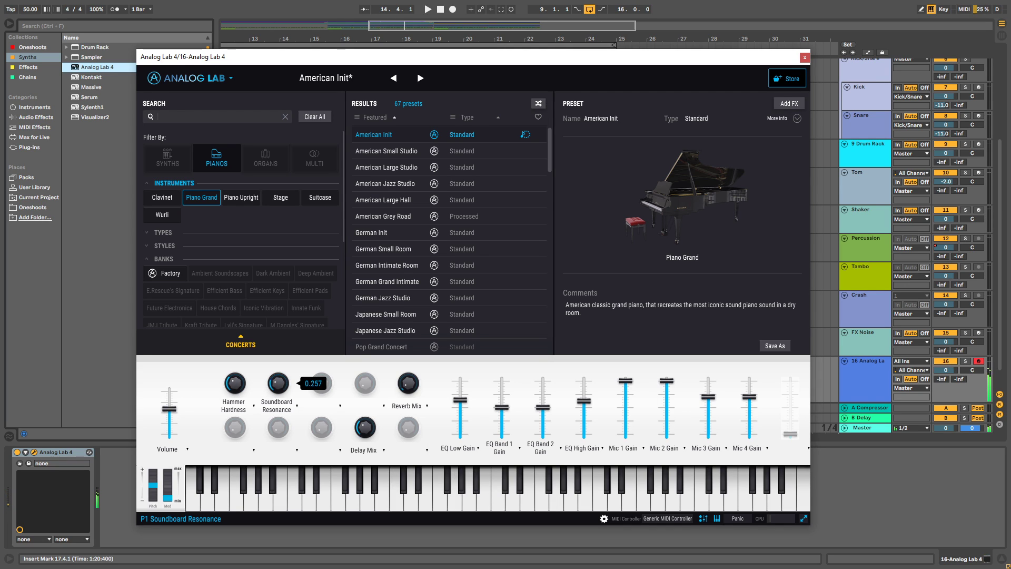
{"action": "left_click_drag", "start_coordinate": [237, 385], "coordinate": [237, 385]}
{"action": "double_click", "coordinate": [360, 426]}
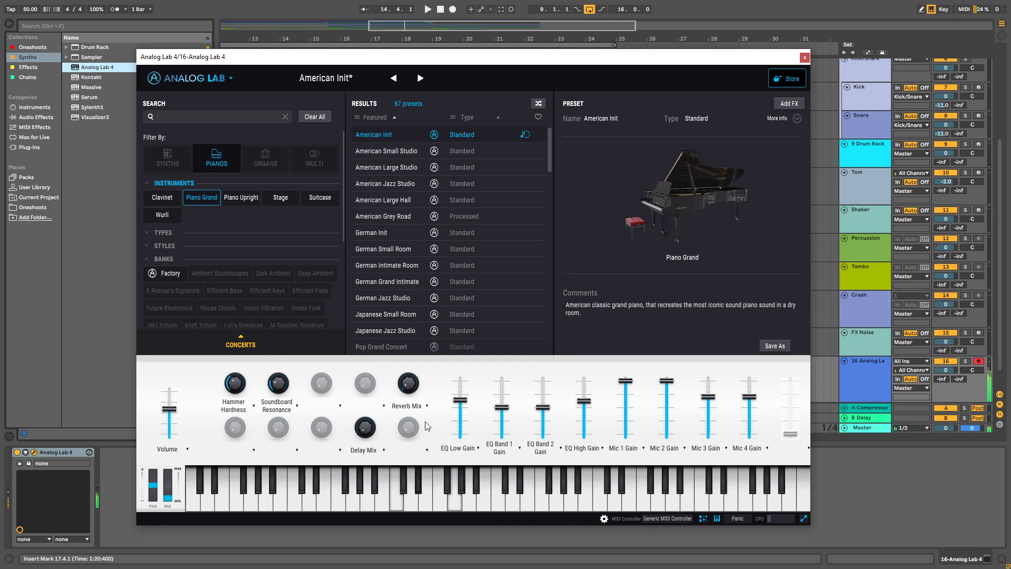
Sweep the piano's EQ Low Gain to compare its effect and leave it strongly reduced.
{"action": "left_click", "coordinate": [460, 401]}
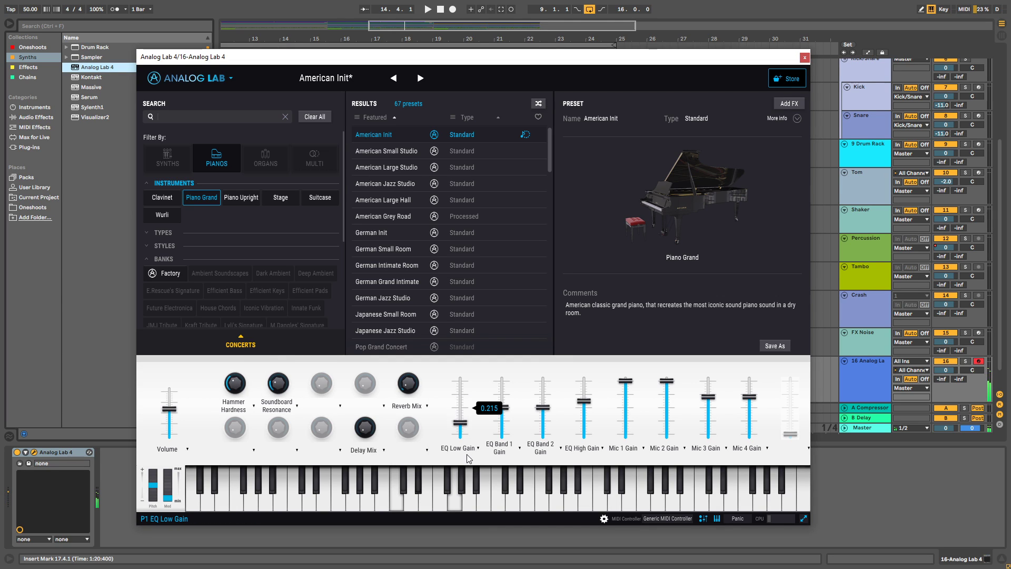
{"action": "left_click_drag", "start_coordinate": [460, 434], "coordinate": [460, 380]}
{"action": "mouse_move", "coordinate": [457, 417]}
{"action": "left_mouse_down"}
{"action": "mouse_move", "coordinate": [461, 396]}
{"action": "mouse_move", "coordinate": [463, 436]}
{"action": "left_mouse_up"}
{"action": "mouse_move", "coordinate": [502, 407]}
{"action": "left_mouse_down"}
{"action": "mouse_move", "coordinate": [502, 418]}
{"action": "mouse_move", "coordinate": [502, 408]}
{"action": "left_mouse_up"}
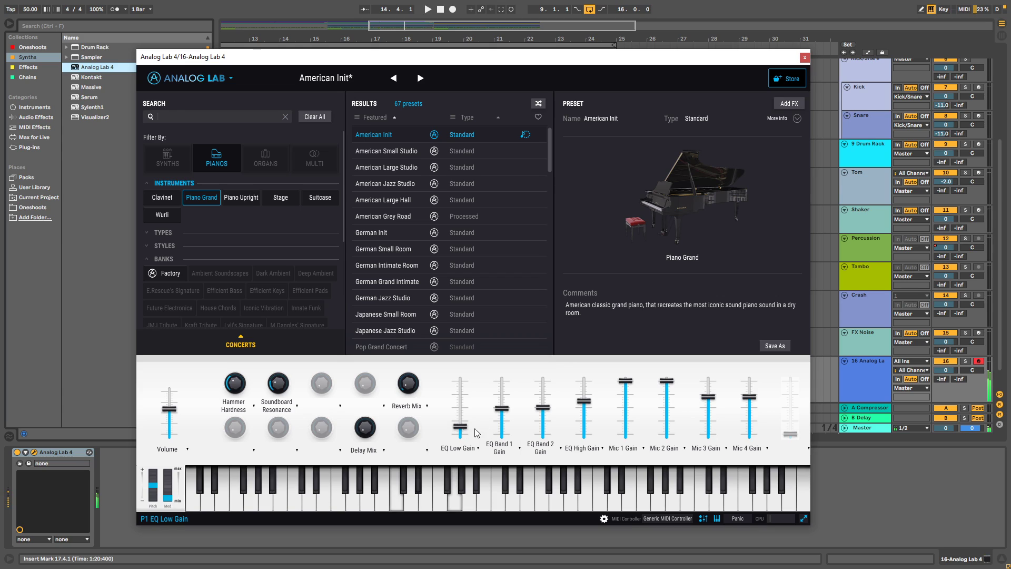
{"action": "mouse_move", "coordinate": [581, 417]}
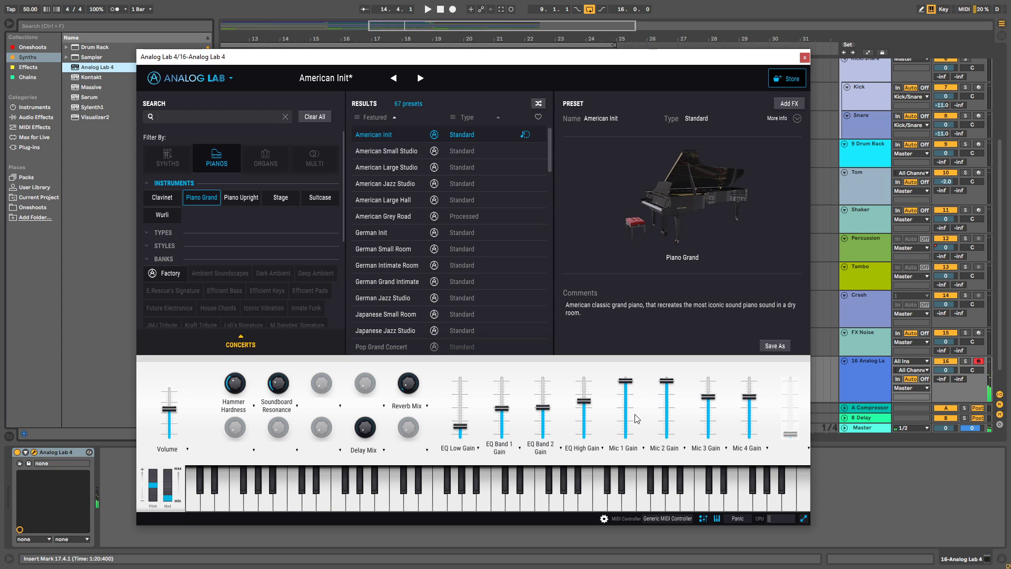
Close the Analog Lab window, insert an empty MIDI clip from bar 17 to 25 on its track, and start playback.
{"action": "left_click", "coordinate": [805, 52]}
{"action": "left_click_drag", "start_coordinate": [368, 385], "coordinate": [390, 383]}
{"action": "right_click", "coordinate": [390, 384]}
{"action": "left_click", "coordinate": [437, 275]}
{"action": "key", "text": "space"}
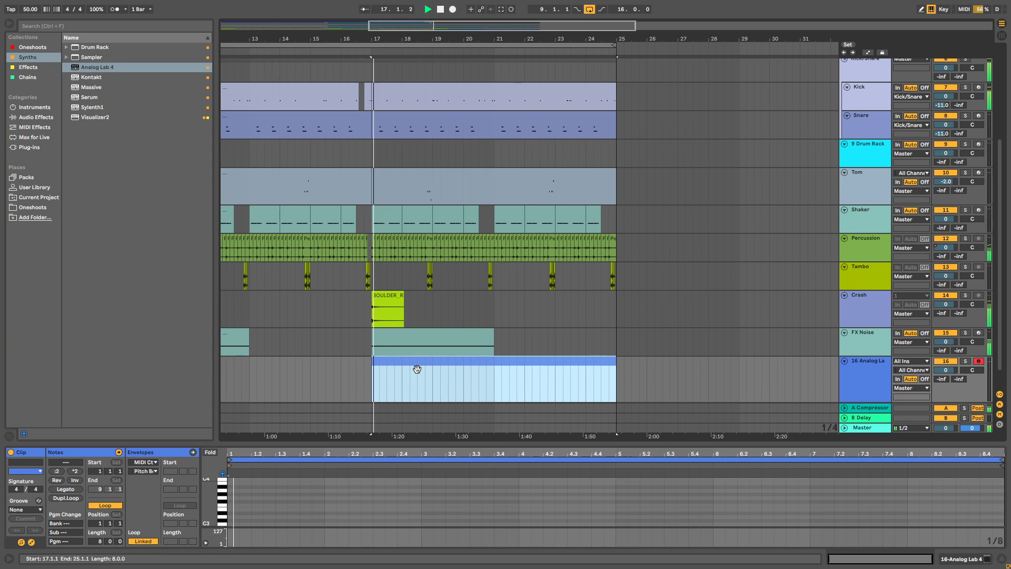
Reduce the Analog Lab track's height, then open its new MIDI clip in an enlarged piano roll.
{"action": "left_click", "coordinate": [860, 395]}
{"action": "left_click_drag", "start_coordinate": [862, 402], "coordinate": [865, 361]}
{"action": "scroll", "coordinate": [861, 385], "scroll_direction": "down", "scroll_amount": 1}
{"action": "left_click", "coordinate": [392, 344]}
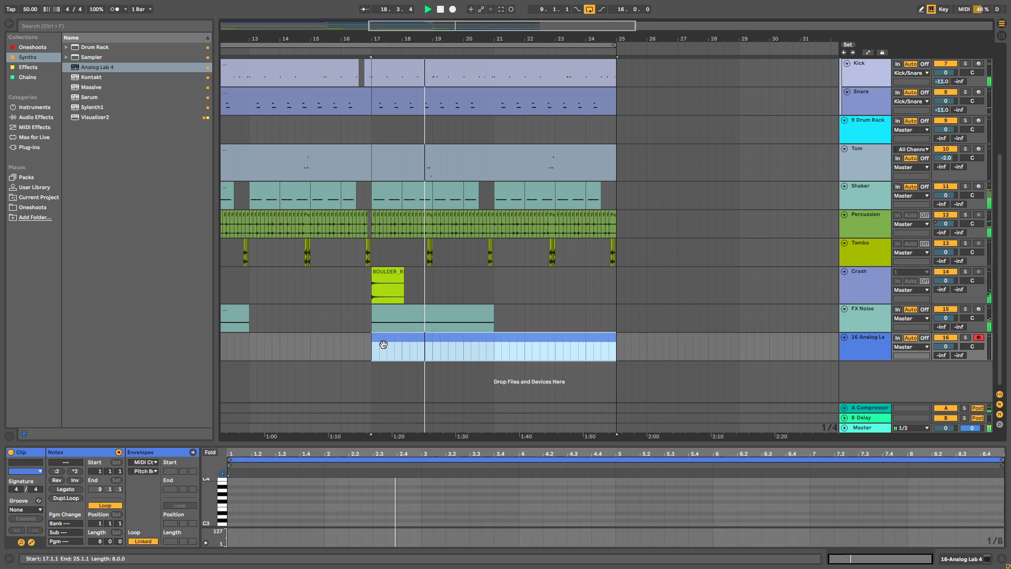
{"action": "double_click", "coordinate": [383, 343]}
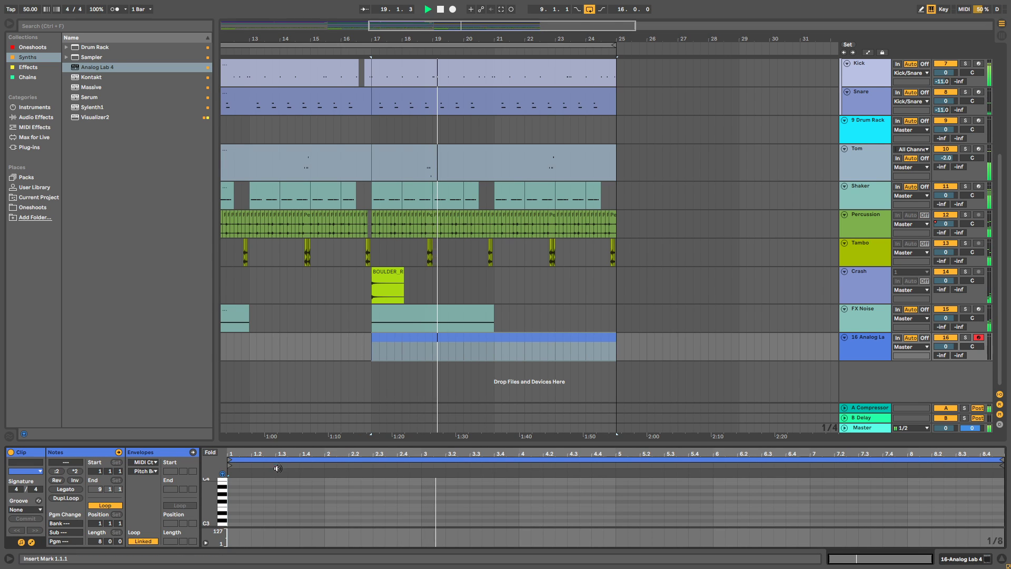
{"action": "left_click_drag", "start_coordinate": [379, 445], "coordinate": [369, 357]}
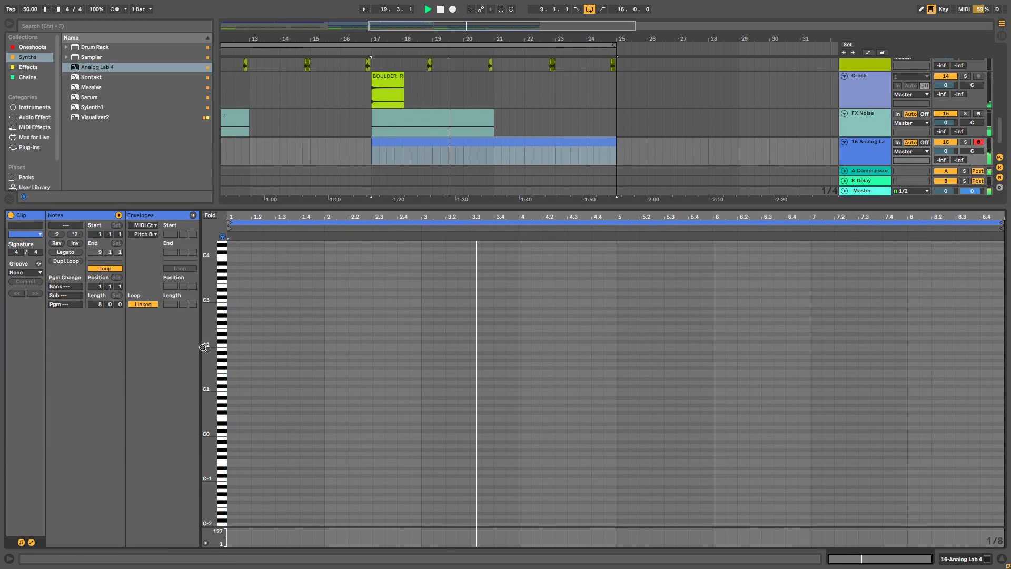
Draw a sustained five-note chord from F#2 up to G#3 (F#2, A2, C#3, E3, G#3) from clip position 1.1.1 to 5.1.1.
{"action": "double_click", "coordinate": [233, 340]}
{"action": "left_click_drag", "start_coordinate": [233, 339], "coordinate": [611, 309]}
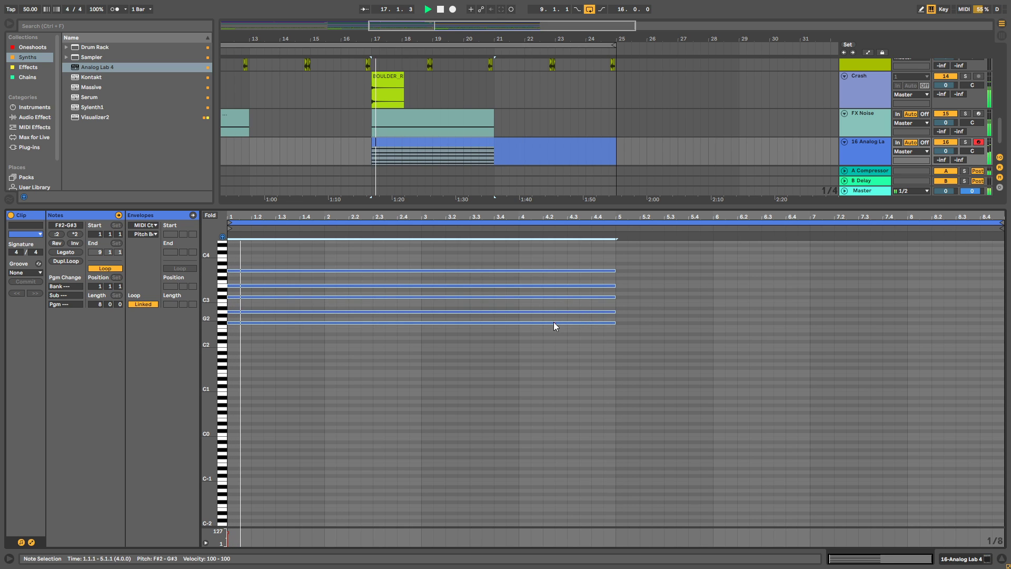
Add the ValhallaRoom reverb after Analog Lab 4 and set its Mix to about 18.9% and Decay to about 7.40 s.
{"action": "double_click", "coordinate": [882, 150]}
{"action": "left_click", "coordinate": [28, 67]}
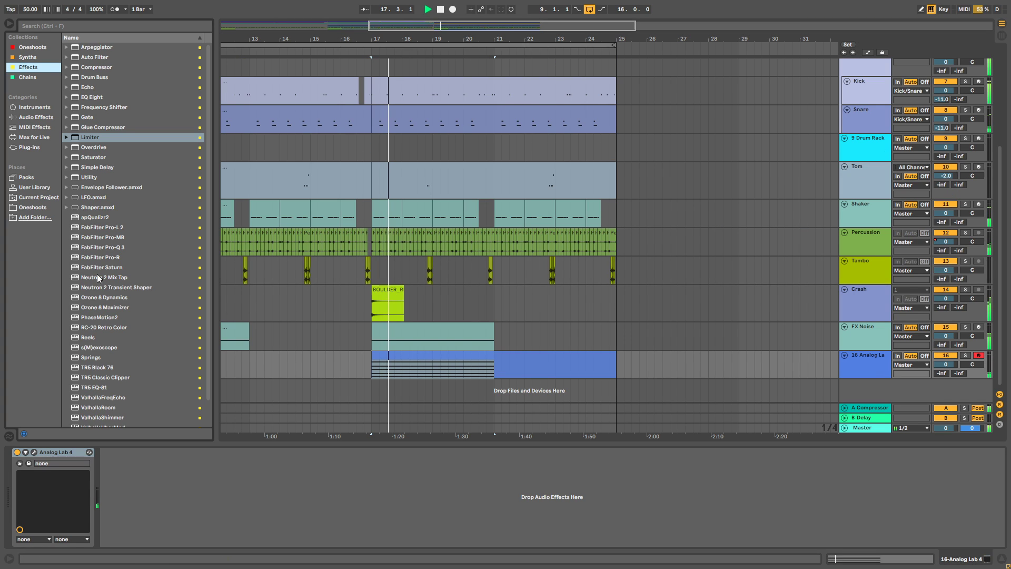
{"action": "scroll", "coordinate": [132, 263], "scroll_direction": "down", "scroll_amount": 5}
{"action": "left_click", "coordinate": [98, 382]}
{"action": "left_click_drag", "start_coordinate": [866, 371], "coordinate": [866, 371]}
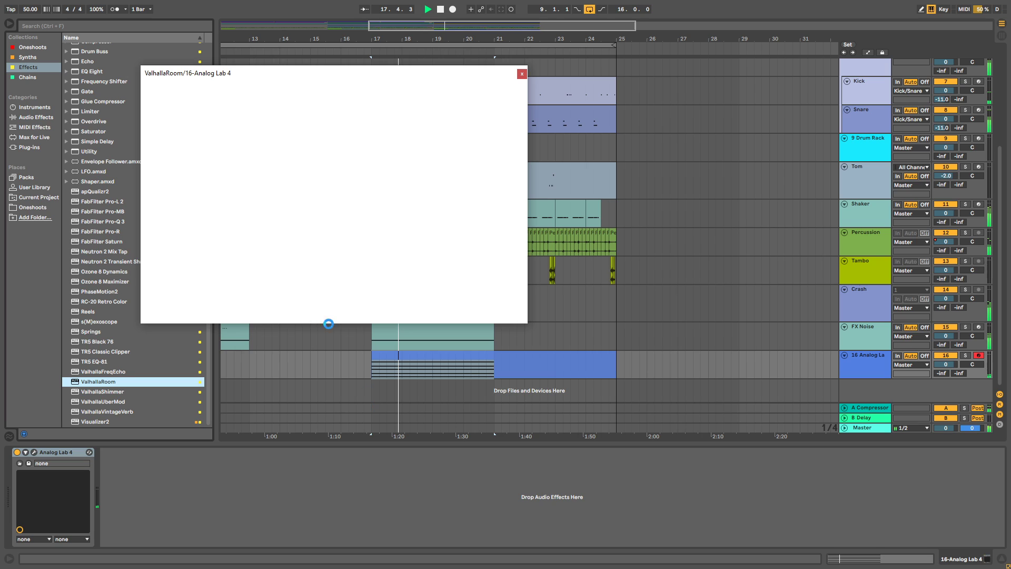
{"action": "left_click", "coordinate": [164, 232]}
{"action": "left_click", "coordinate": [238, 196]}
{"action": "left_click_drag", "start_coordinate": [243, 207], "coordinate": [243, 216]}
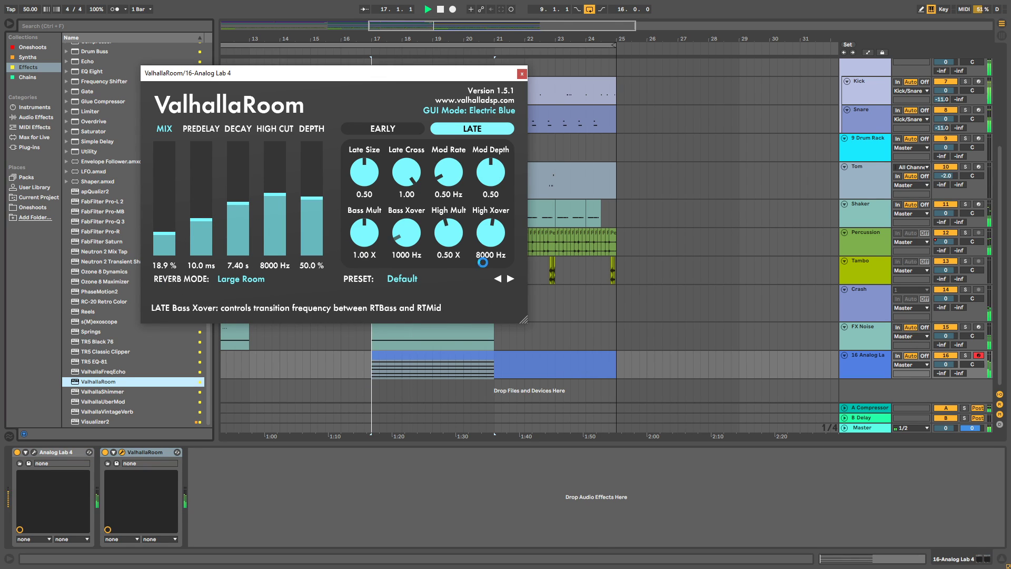
Solo the piano track, raise Analog Lab's Volume slightly while playing the chord, and close its window.
{"action": "left_click", "coordinate": [964, 355]}
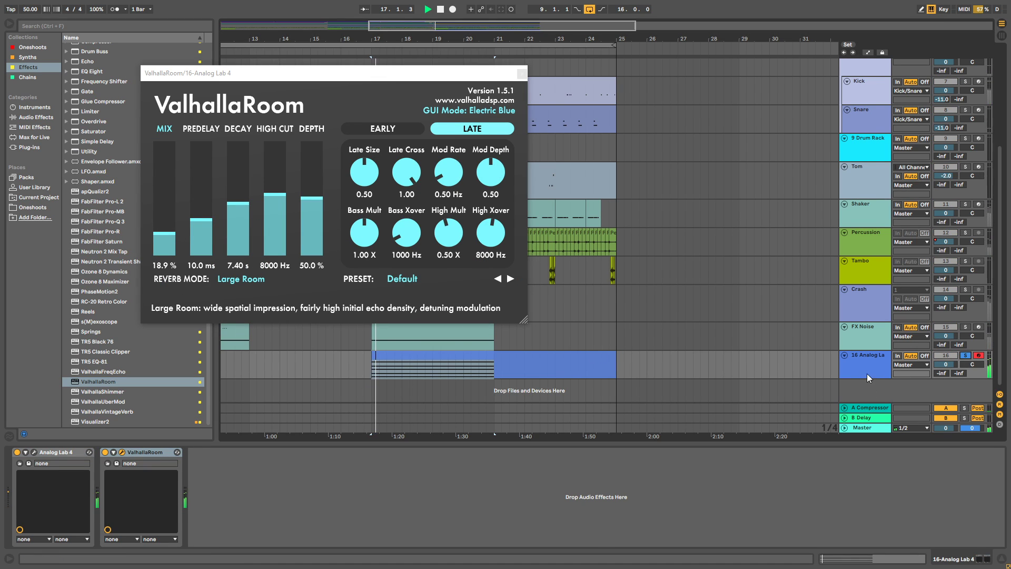
{"action": "left_click", "coordinate": [34, 452]}
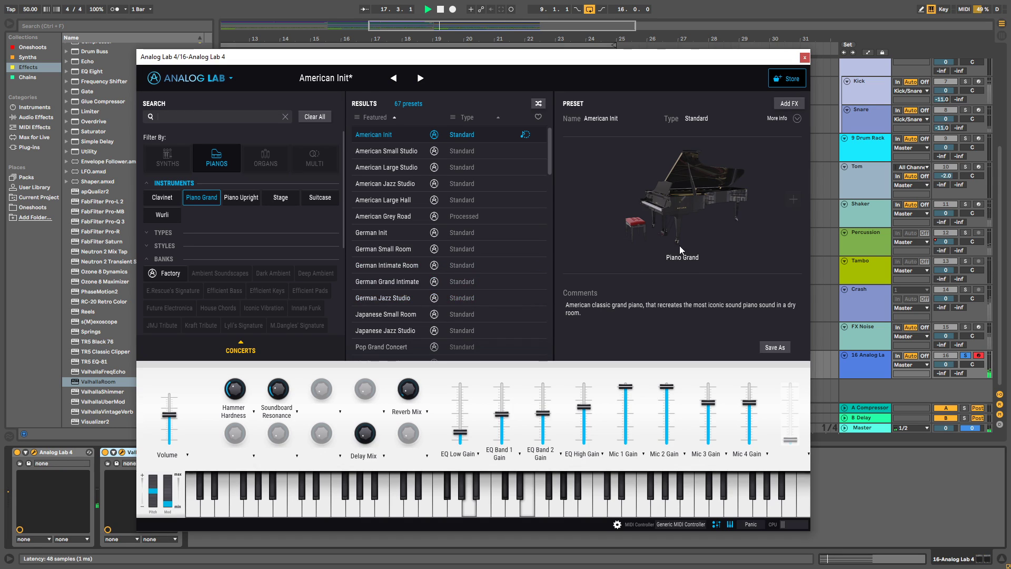
{"action": "left_click_drag", "start_coordinate": [169, 413], "coordinate": [169, 406]}
{"action": "key", "text": "space"}
{"action": "key", "text": "space"}
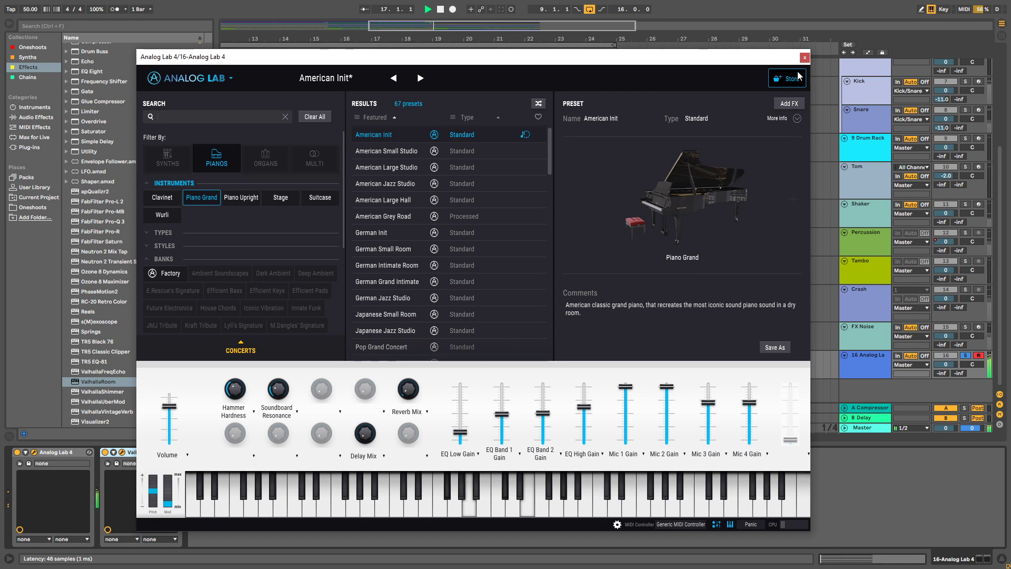
{"action": "left_click", "coordinate": [804, 57]}
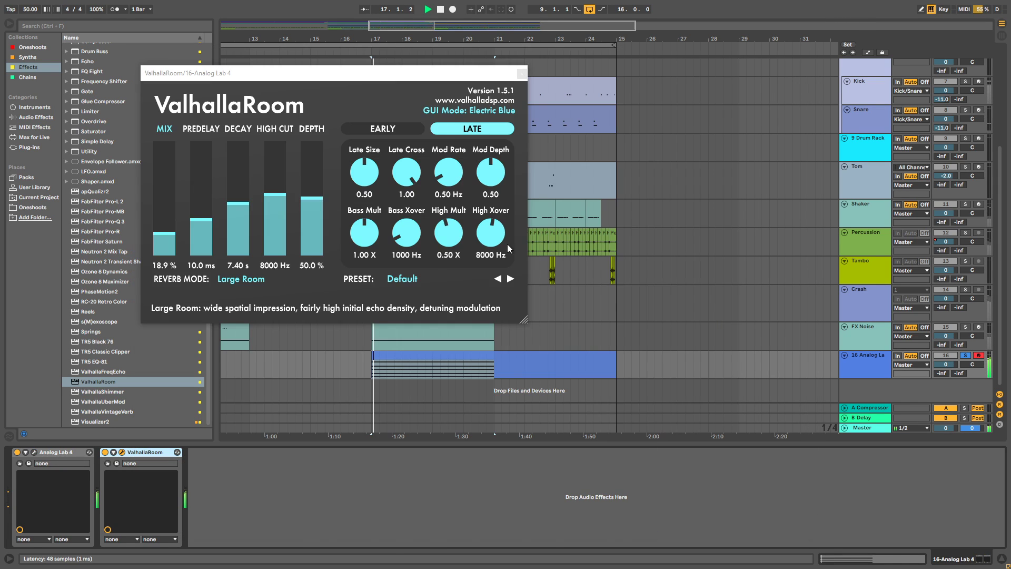
Close the ValhallaRoom window, add a Limiter after it with a -7.00 dB ceiling, and restart playback.
{"action": "left_click", "coordinate": [522, 74]}
{"action": "scroll", "coordinate": [106, 138], "scroll_direction": "up", "scroll_amount": 2}
{"action": "mouse_move", "coordinate": [106, 138]}
{"action": "left_mouse_down"}
{"action": "mouse_move", "coordinate": [279, 435]}
{"action": "mouse_move", "coordinate": [282, 496]}
{"action": "mouse_move", "coordinate": [258, 489]}
{"action": "left_mouse_up"}
{"action": "type", "text": "-5"}
{"action": "key", "text": "Return"}
{"action": "key", "text": "space"}
{"action": "key", "text": "space"}
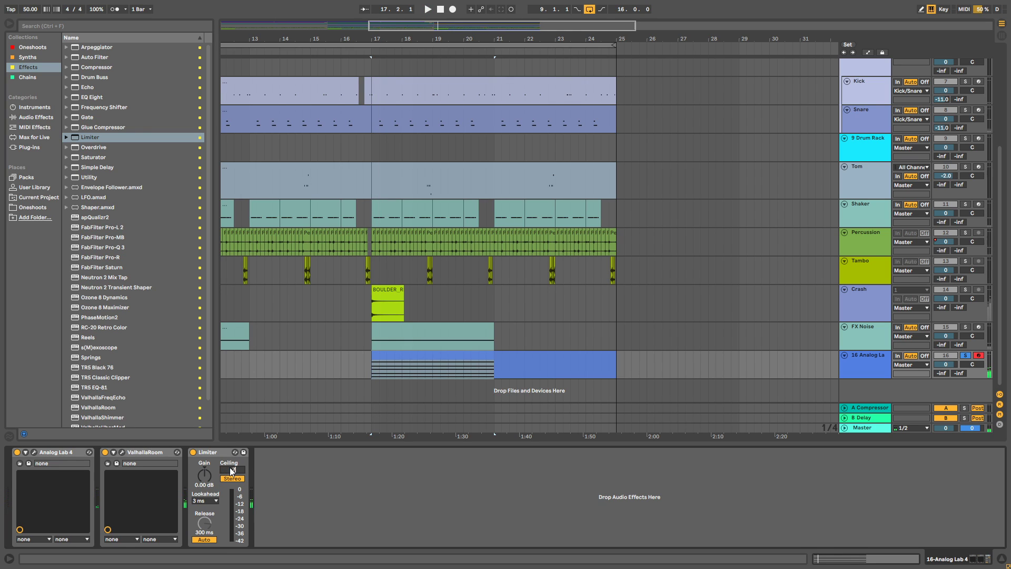
Add apQualizr2 after the Limiter and create a two-pole highpass filter at about 213 Hz.
{"action": "scroll", "coordinate": [146, 234], "scroll_direction": "down", "scroll_amount": 3}
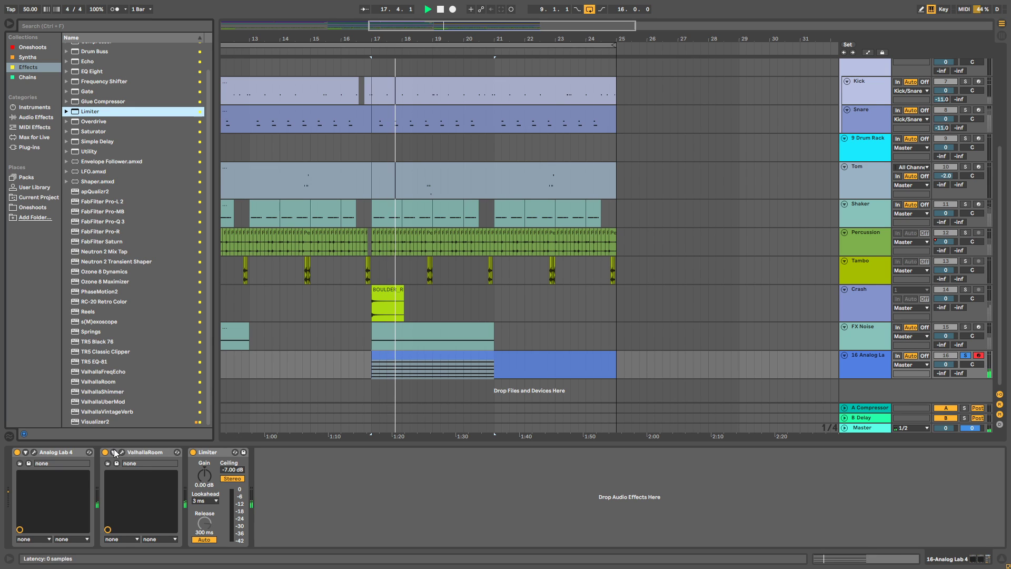
{"action": "left_click_drag", "start_coordinate": [149, 192], "coordinate": [320, 485]}
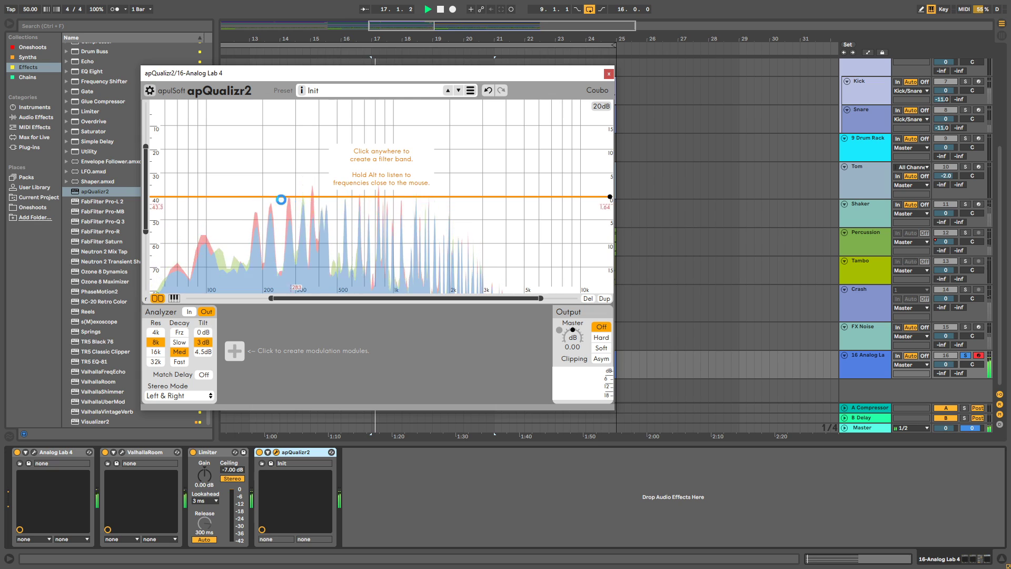
{"action": "double_click", "coordinate": [269, 199]}
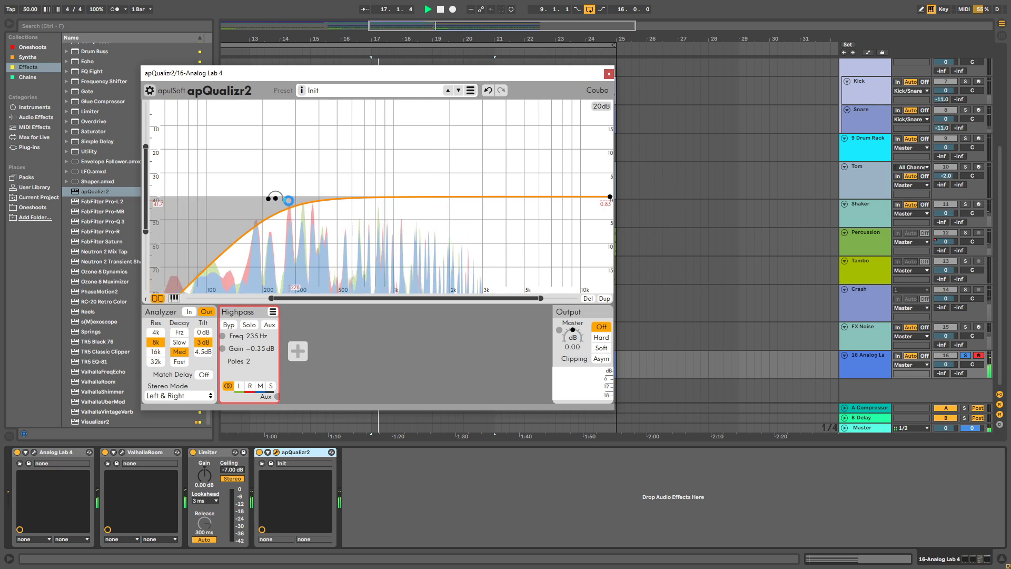
Add a wide Peak EQ boost of about 4.27 dB near 2692 Hz with a 3.64-octave bandwidth, and replay the chord.
{"action": "double_click", "coordinate": [486, 185]}
{"action": "scroll", "coordinate": [486, 184], "scroll_direction": "up", "scroll_amount": 6}
{"action": "mouse_move", "coordinate": [486, 185]}
{"action": "left_mouse_down"}
{"action": "mouse_move", "coordinate": [470, 165]}
{"action": "mouse_move", "coordinate": [473, 177]}
{"action": "left_mouse_up"}
{"action": "key", "text": "space"}
{"action": "key", "text": "space"}
{"action": "key", "text": "space"}
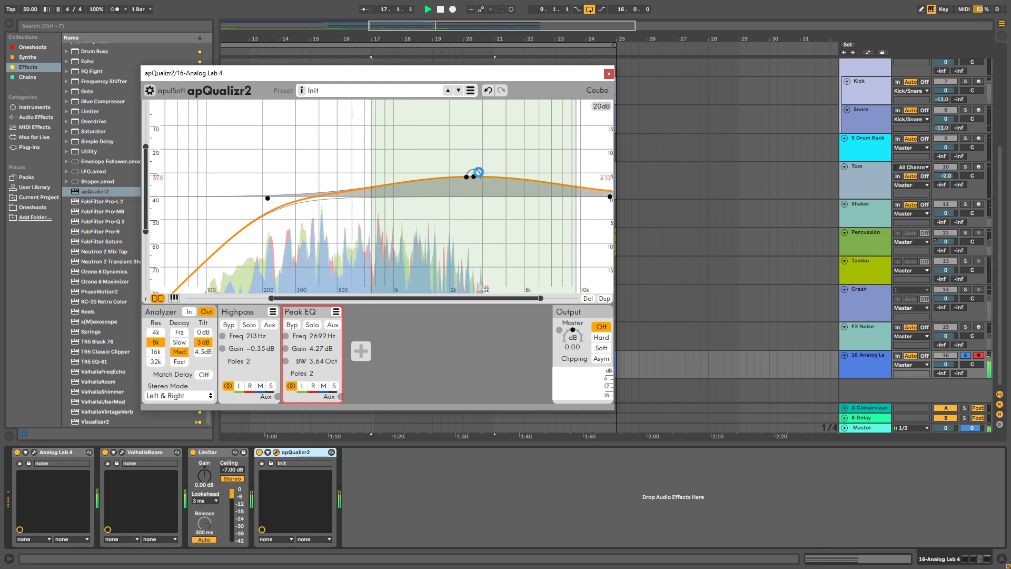
Close the equalizer window, unsolo the piano track, and play the arrangement from just before bar 17.
{"action": "left_click", "coordinate": [609, 74]}
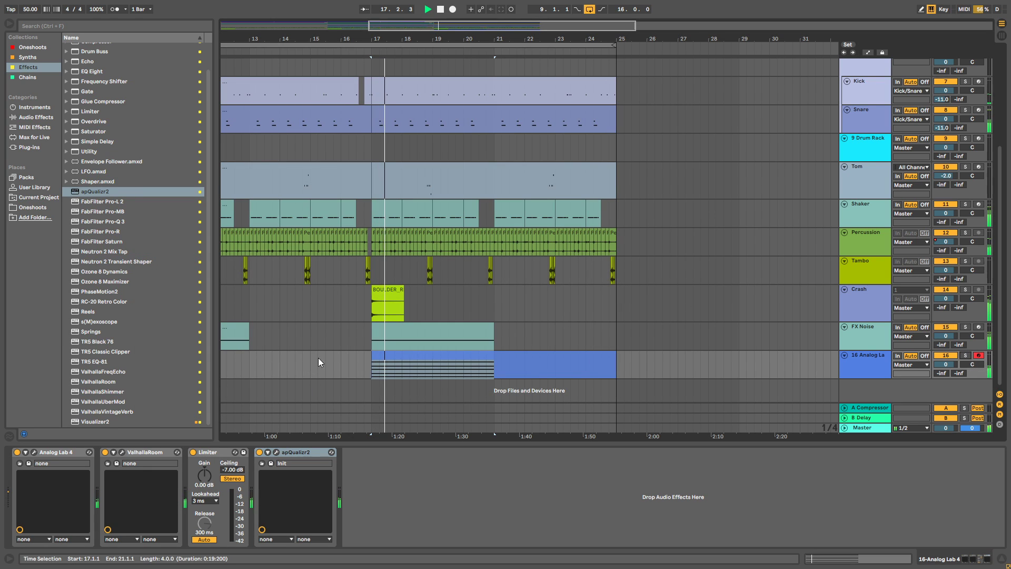
{"action": "left_click", "coordinate": [364, 363]}
{"action": "key", "text": "space"}
{"action": "key", "text": "space"}
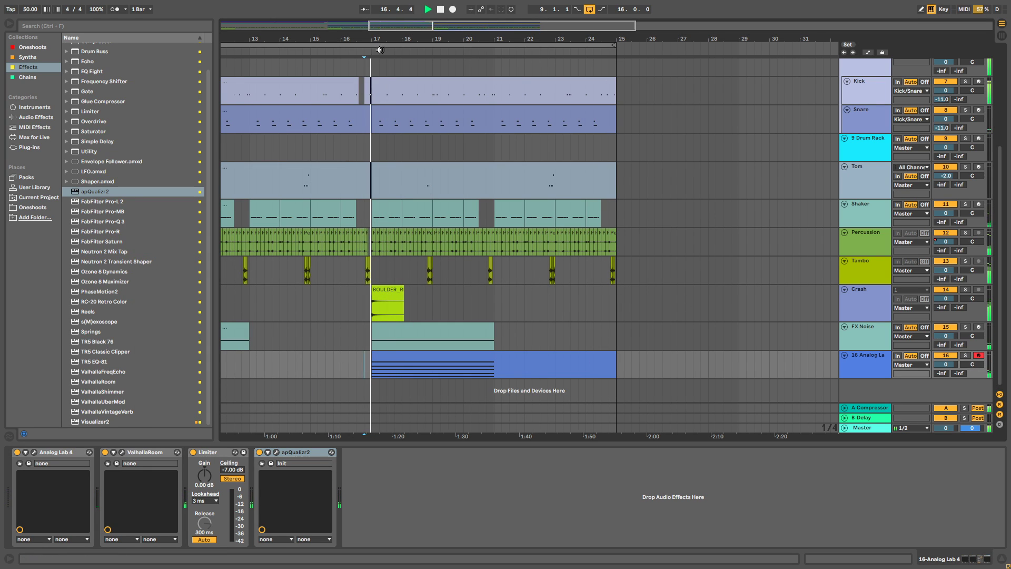
{"action": "left_click_drag", "start_coordinate": [378, 40], "coordinate": [378, 66]}
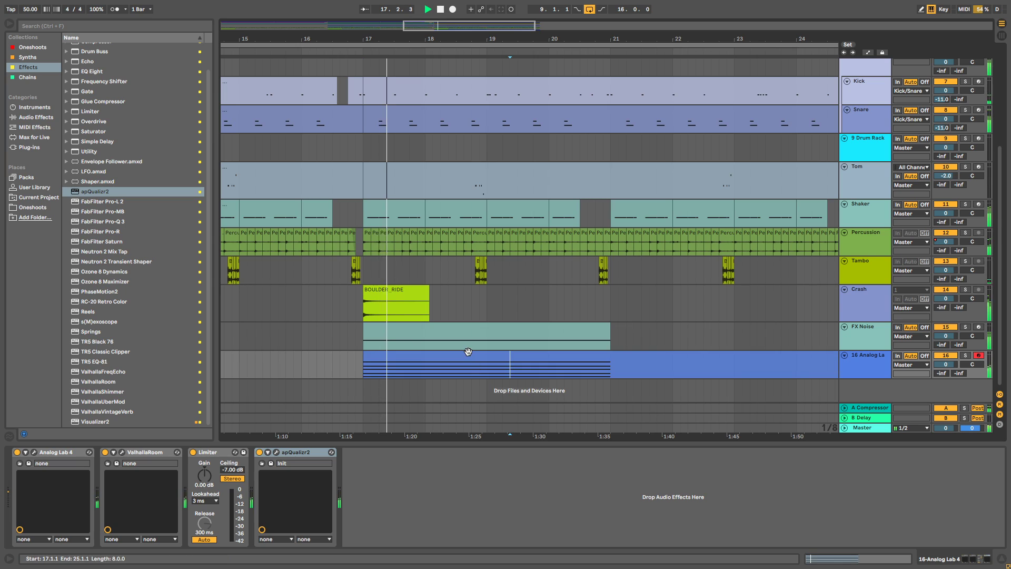
Open the piano's MIDI clip, lower the G#3 note to F#3 and the A2 note to G#2, and play the chord.
{"action": "double_click", "coordinate": [467, 358]}
{"action": "left_click", "coordinate": [353, 344]}
{"action": "left_click", "coordinate": [264, 271]}
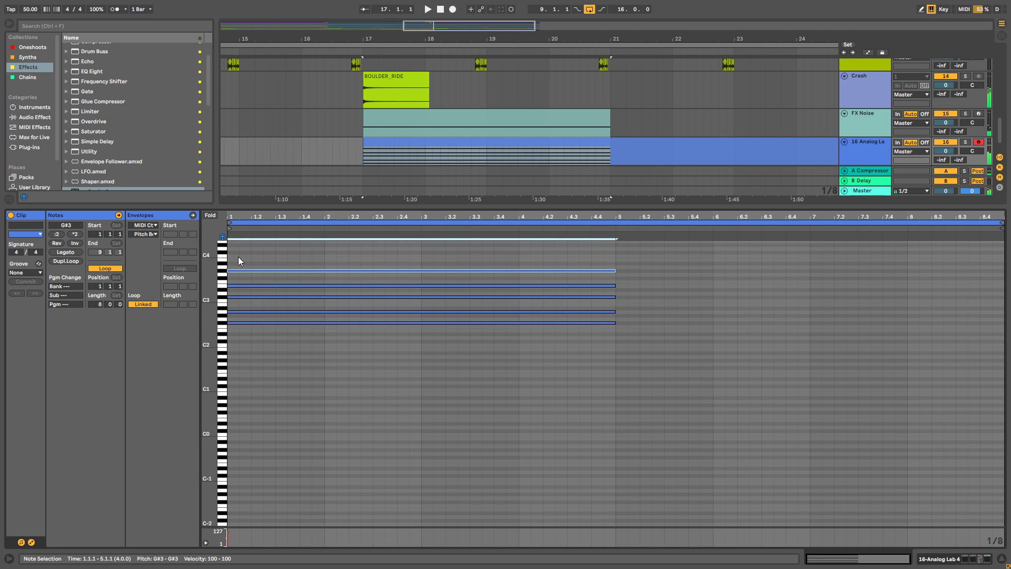
{"action": "left_click_drag", "start_coordinate": [263, 271], "coordinate": [266, 317]}
{"action": "left_click", "coordinate": [260, 285]}
{"action": "left_click", "coordinate": [264, 297]}
{"action": "key", "text": "space"}
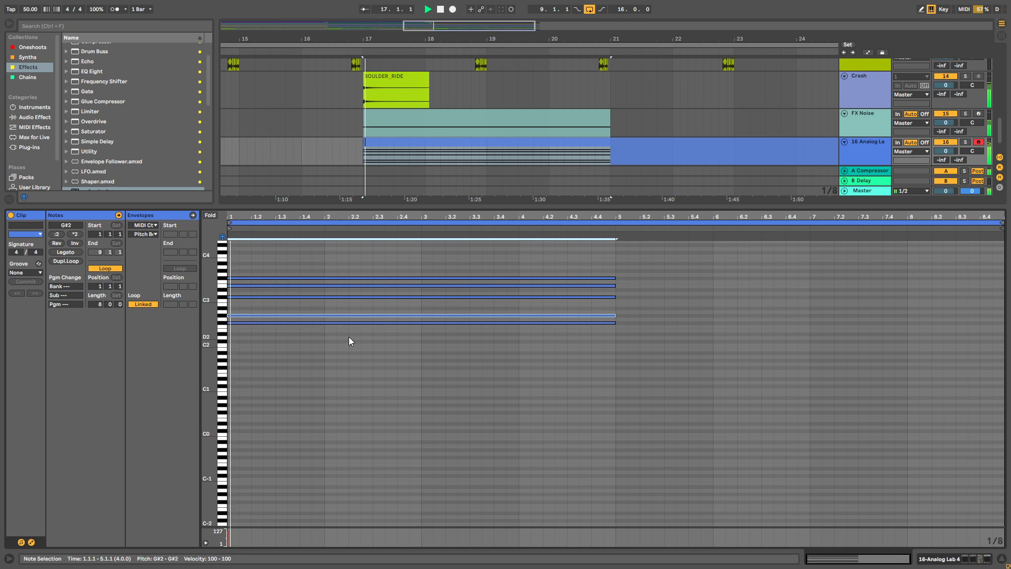
Solo the piano track to audition the chord and raise the G#2 note back to A2.
{"action": "key", "text": "space"}
{"action": "left_click", "coordinate": [964, 141]}
{"action": "key", "text": "space"}
{"action": "left_click", "coordinate": [392, 310]}
{"action": "key", "text": "space"}
{"action": "left_click", "coordinate": [395, 315]}
{"action": "key", "text": "Up"}
Delete the long E3 note, draw a G#3 note from 1.1.1 to 5.1.1, and play the chord.
{"action": "left_click", "coordinate": [385, 275]}
{"action": "left_click", "coordinate": [387, 278]}
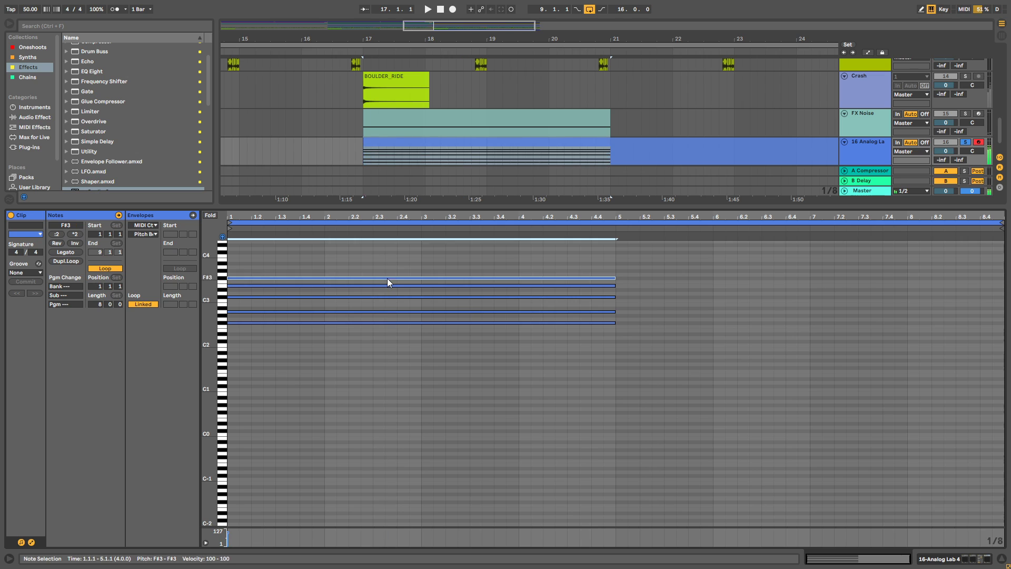
{"action": "left_click", "coordinate": [386, 285]}
{"action": "key", "text": "Delete"}
{"action": "left_click", "coordinate": [389, 298]}
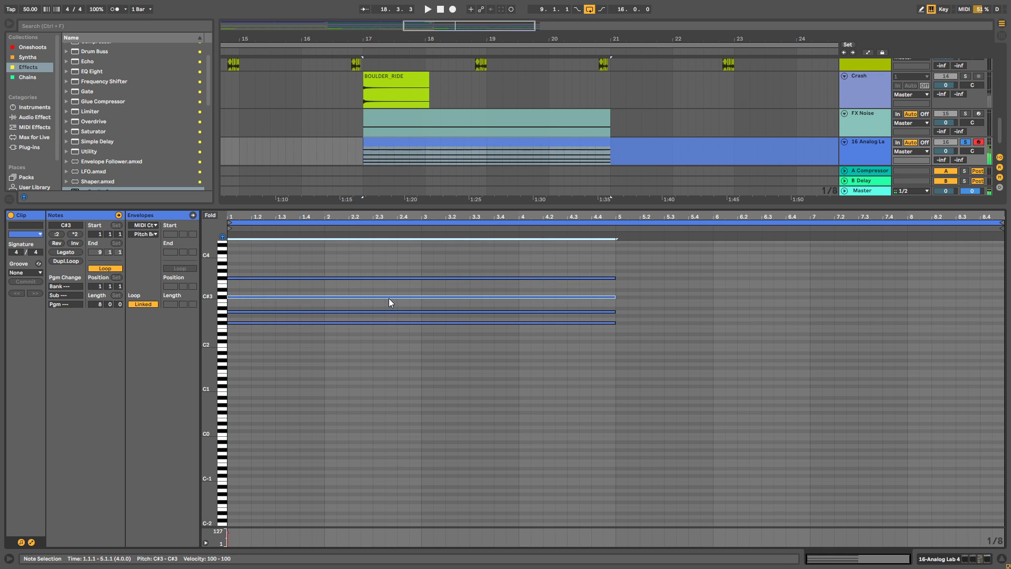
{"action": "double_click", "coordinate": [396, 271]}
{"action": "left_click_drag", "start_coordinate": [394, 271], "coordinate": [616, 272]}
{"action": "key", "text": "space"}
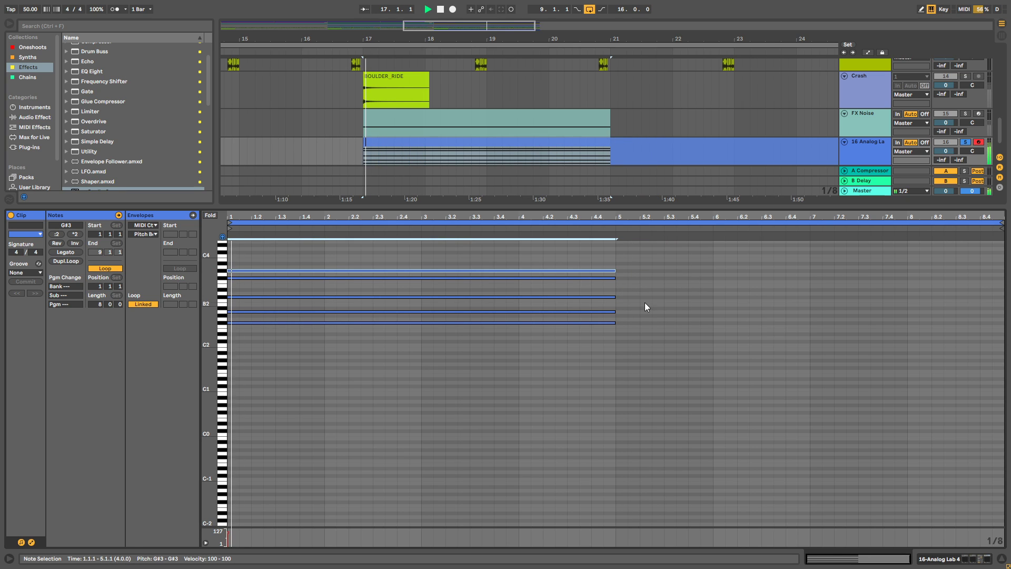
Add a low bass note on F#0 from 1.1.1 to 5.1.1 and play the full chord.
{"action": "scroll", "coordinate": [399, 332], "scroll_direction": "up", "scroll_amount": 2}
{"action": "key", "text": "space"}
{"action": "double_click", "coordinate": [235, 424]}
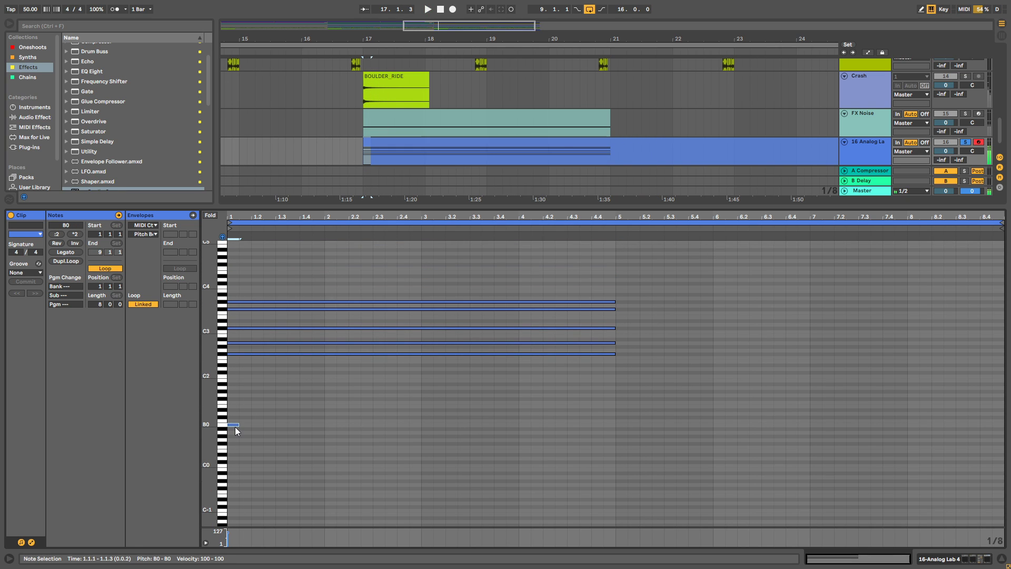
{"action": "left_click_drag", "start_coordinate": [233, 423], "coordinate": [615, 442]}
{"action": "key", "text": "space"}
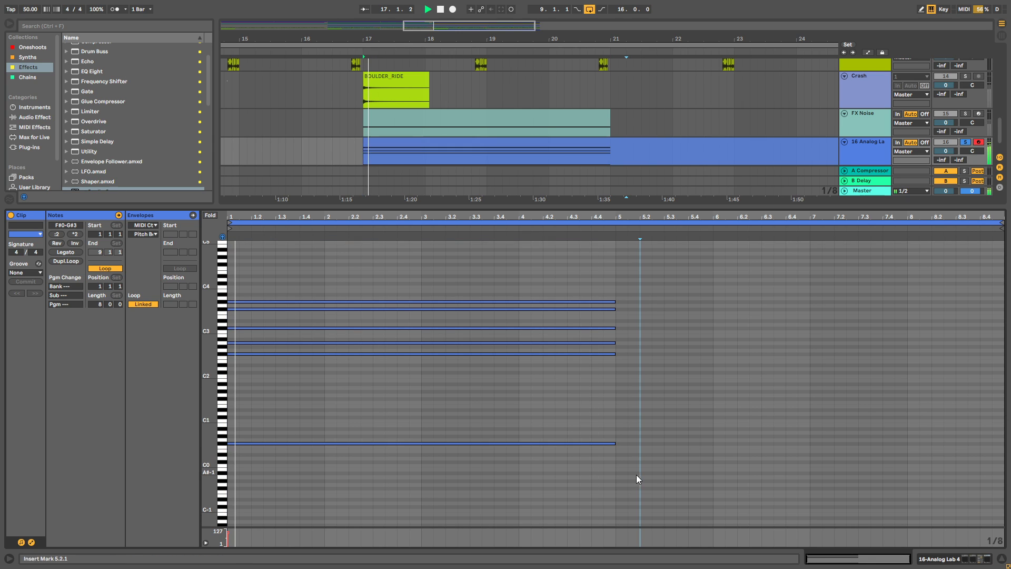
{"action": "left_click_drag", "start_coordinate": [622, 276], "coordinate": [617, 480]}
{"action": "left_click_drag", "start_coordinate": [728, 253], "coordinate": [639, 436]}
{"action": "scroll", "coordinate": [362, 307], "scroll_direction": "up", "scroll_amount": 2}
{"action": "key", "text": "space"}
{"action": "mouse_move", "coordinate": [262, 267]}
{"action": "left_mouse_down"}
{"action": "mouse_move", "coordinate": [252, 467]}
{"action": "mouse_move", "coordinate": [344, 450]}
{"action": "left_mouse_up"}
{"action": "key", "text": "Down"}
{"action": "key", "text": "Down"}
{"action": "key", "text": "Down"}
{"action": "key", "text": "Delete"}
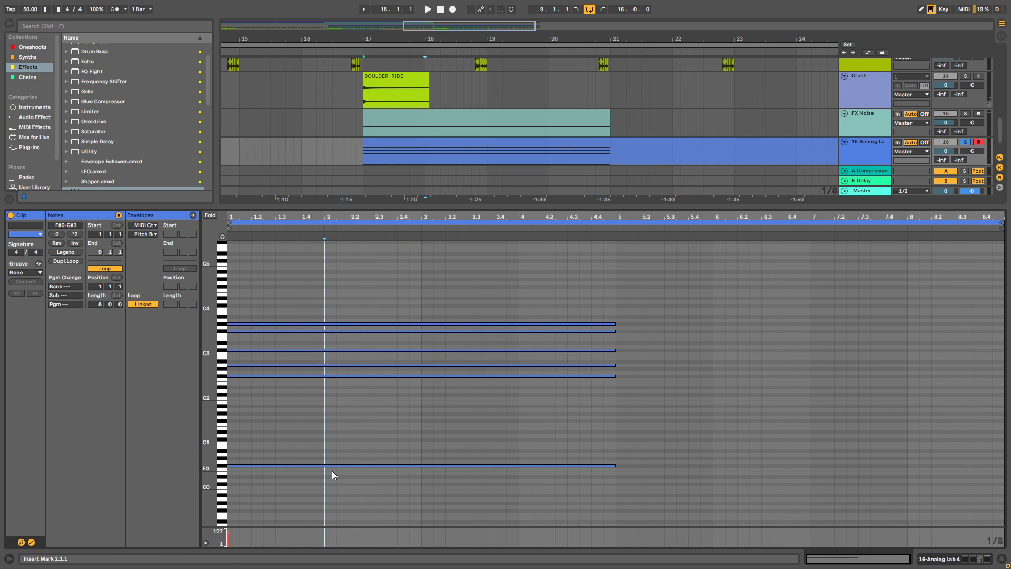
Shorten the long F#0 and F#2 notes to end before bar 2 and add a short repeat of each right after it.
{"action": "left_click_drag", "start_coordinate": [614, 465], "coordinate": [326, 461]}
{"action": "double_click", "coordinate": [327, 466]}
{"action": "left_click", "coordinate": [339, 466]}
{"action": "key", "text": "shift+Up"}
{"action": "key", "text": "shift+Up"}
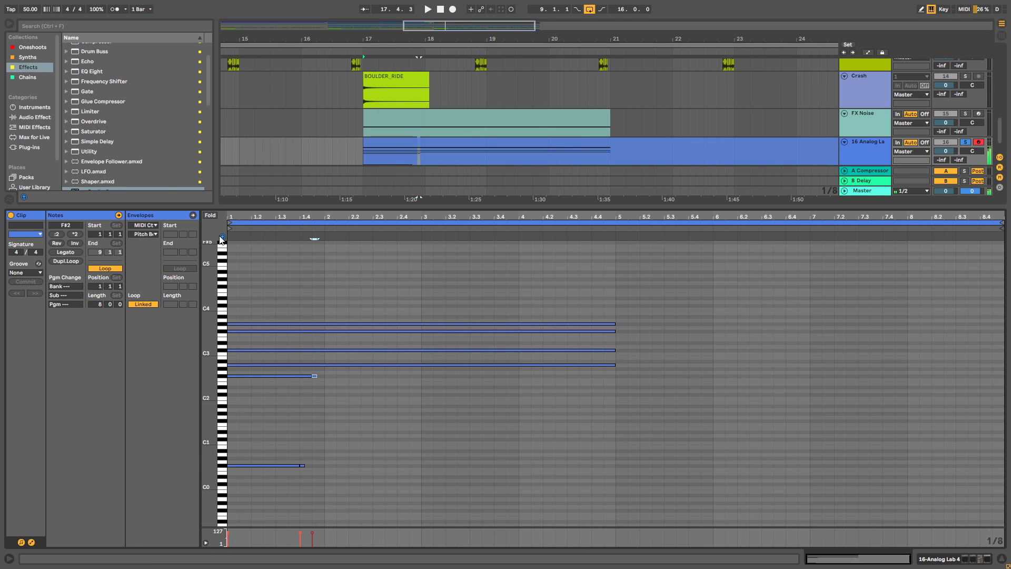
Copy the short F#2 note to G#3 at 1.4.3, cutting the long G#3, and start the short F#2 near 1.4.1.
{"action": "left_click_drag", "start_coordinate": [314, 374], "coordinate": [315, 327], "text": "ctrl"}
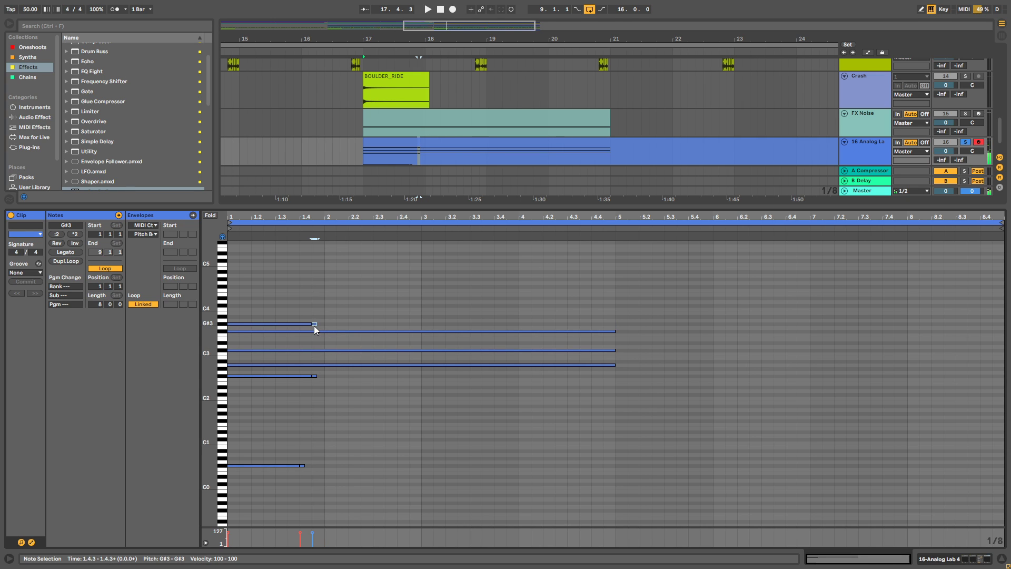
{"action": "scroll", "coordinate": [317, 328], "scroll_direction": "up", "scroll_amount": 2}
{"action": "double_click", "coordinate": [314, 407]}
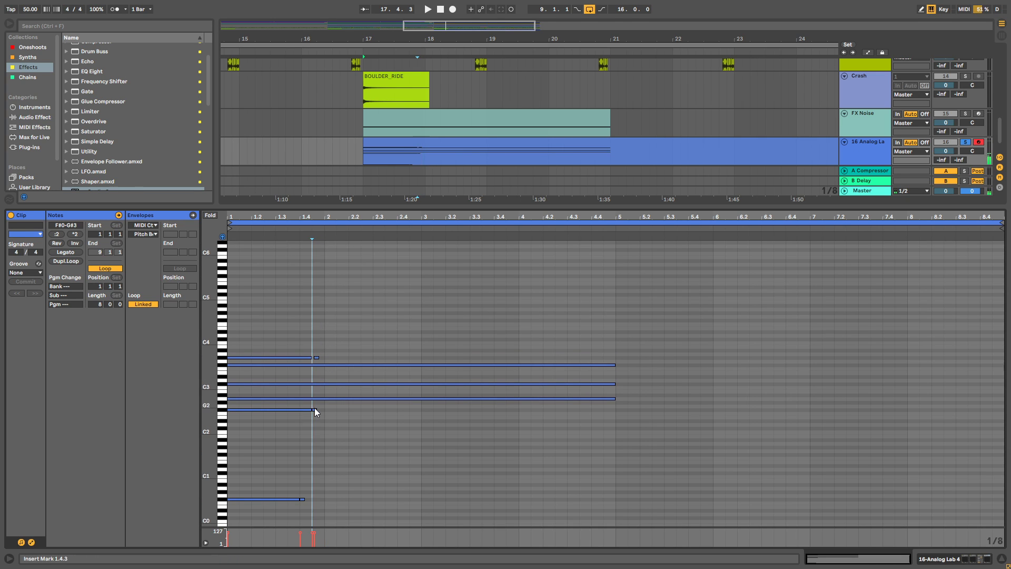
{"action": "left_click_drag", "start_coordinate": [320, 407], "coordinate": [307, 410]}
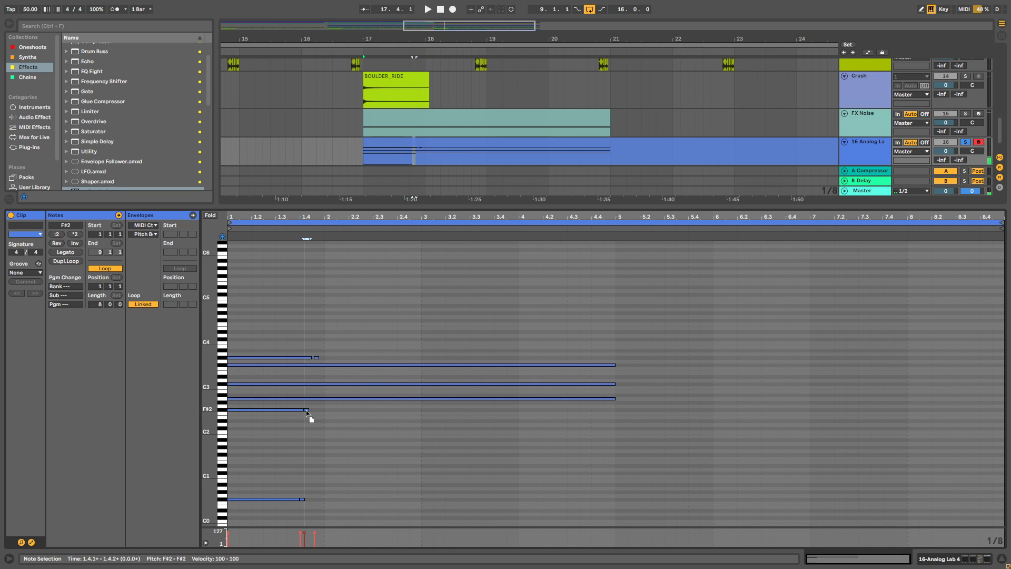
Move the short G#3 repeat slightly earlier, place a short G#4 note near 1.4.2, and play the result.
{"action": "left_click_drag", "start_coordinate": [315, 358], "coordinate": [308, 299]}
{"action": "key", "text": "Left"}
{"action": "key", "text": "Down"}
{"action": "key", "text": "Down"}
{"action": "key", "text": "Down"}
{"action": "key", "text": "Down"}
{"action": "left_click", "coordinate": [307, 357]}
{"action": "left_click", "coordinate": [302, 322]}
{"action": "key", "text": "Up"}
{"action": "key", "text": "Up"}
{"action": "key", "text": "Right"}
{"action": "key", "text": "space"}
Lengthen the short G#4, G#3, F#2 and F#0 notes so they end around 2.1.3.
{"action": "left_click_drag", "start_coordinate": [331, 216], "coordinate": [438, 356]}
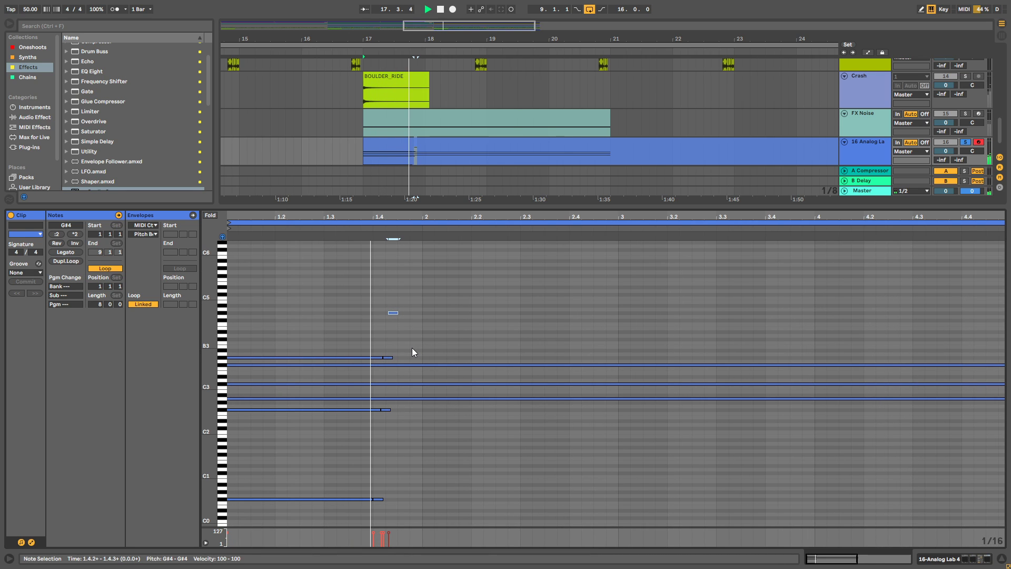
{"action": "key", "text": "shift+Right"}
{"action": "key", "text": "shift+Right"}
{"action": "key", "text": "shift+Right"}
{"action": "key", "text": "space"}
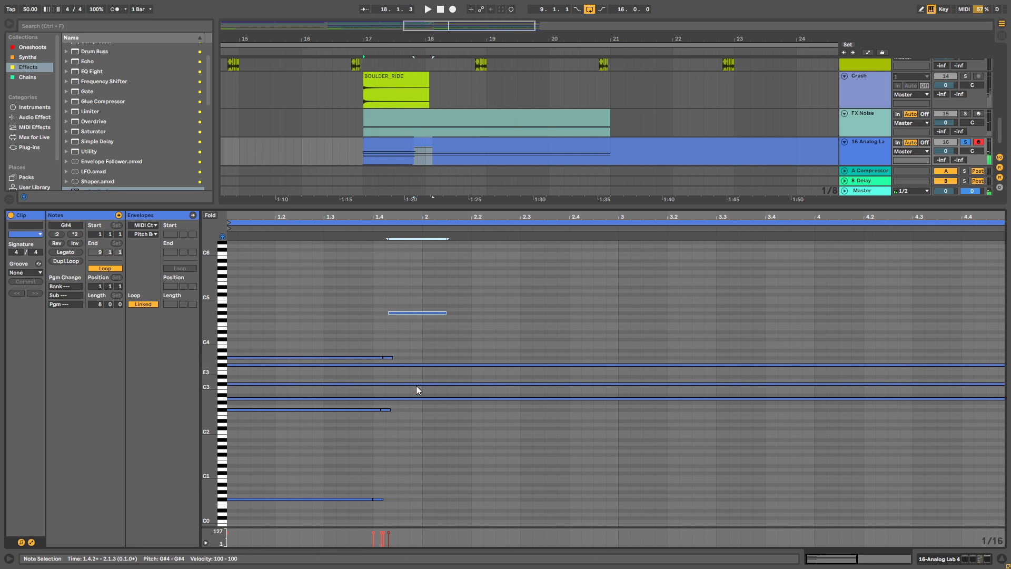
{"action": "left_click_drag", "start_coordinate": [391, 358], "coordinate": [452, 359]}
{"action": "left_click_drag", "start_coordinate": [391, 410], "coordinate": [452, 420]}
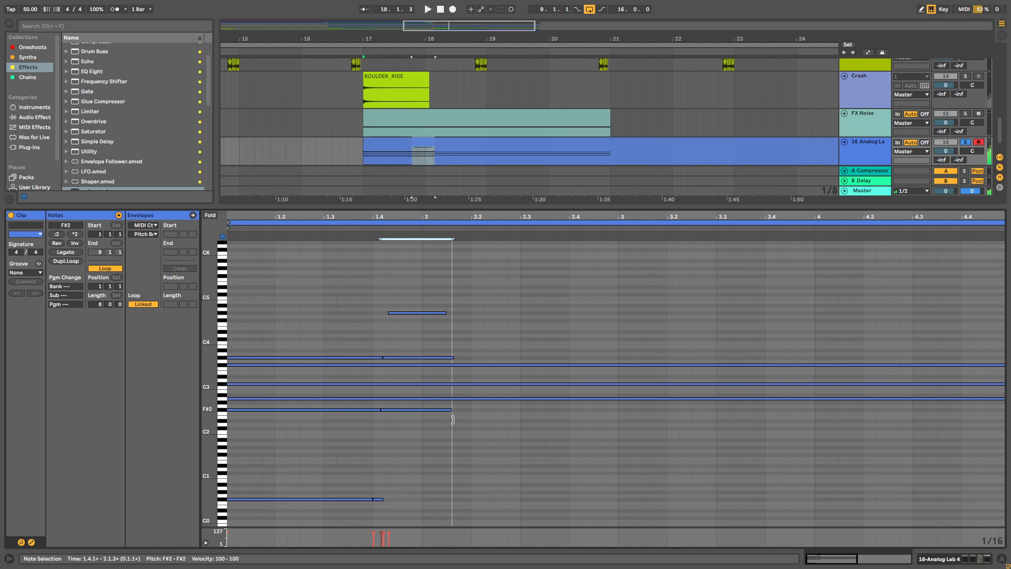
{"action": "left_click", "coordinate": [387, 498]}
{"action": "left_click_drag", "start_coordinate": [383, 504], "coordinate": [457, 502]}
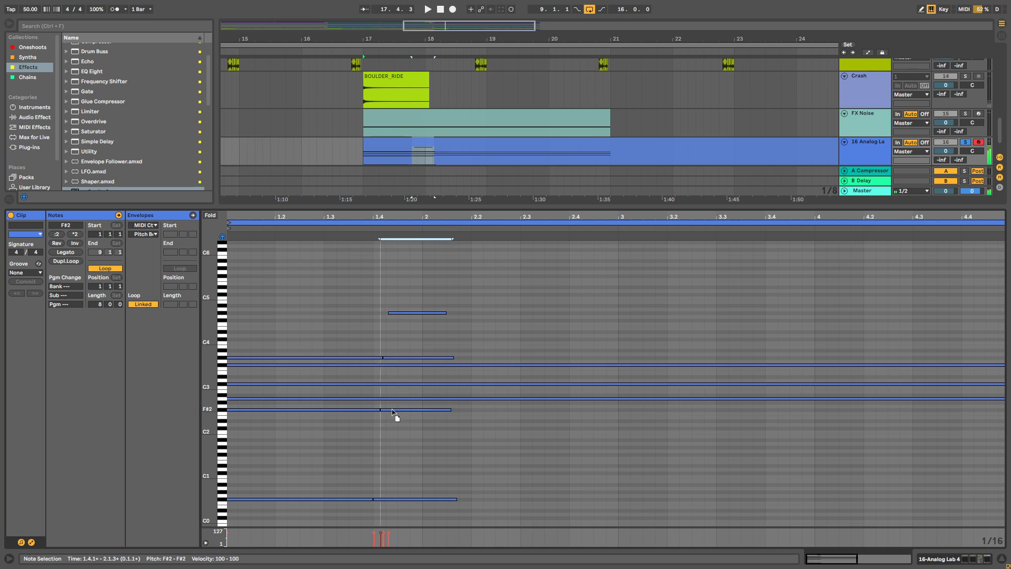
Nudge the repeated F#2, G#3 and G#4 notes so they start one after another following the F#0 near 1.4.1, checking during playback.
{"action": "left_click_drag", "start_coordinate": [389, 359], "coordinate": [391, 355]}
{"action": "left_click_drag", "start_coordinate": [407, 310], "coordinate": [390, 314]}
{"action": "left_click_drag", "start_coordinate": [390, 356], "coordinate": [390, 359]}
{"action": "key", "text": "space"}
{"action": "left_click_drag", "start_coordinate": [372, 215], "coordinate": [419, 323]}
{"action": "left_click", "coordinate": [417, 314]}
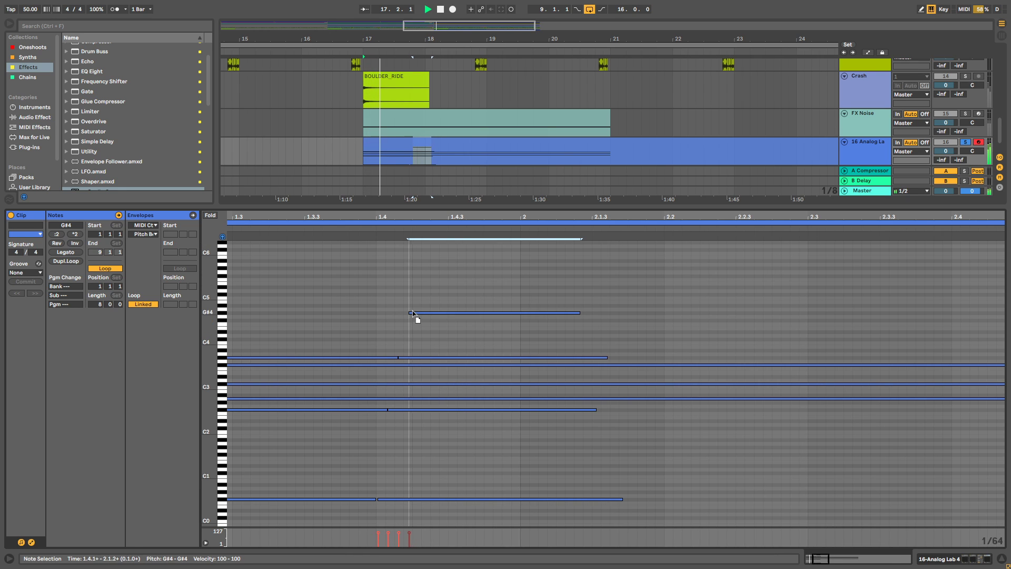
{"action": "left_click_drag", "start_coordinate": [409, 358], "coordinate": [407, 358]}
{"action": "left_click", "coordinate": [438, 347]}
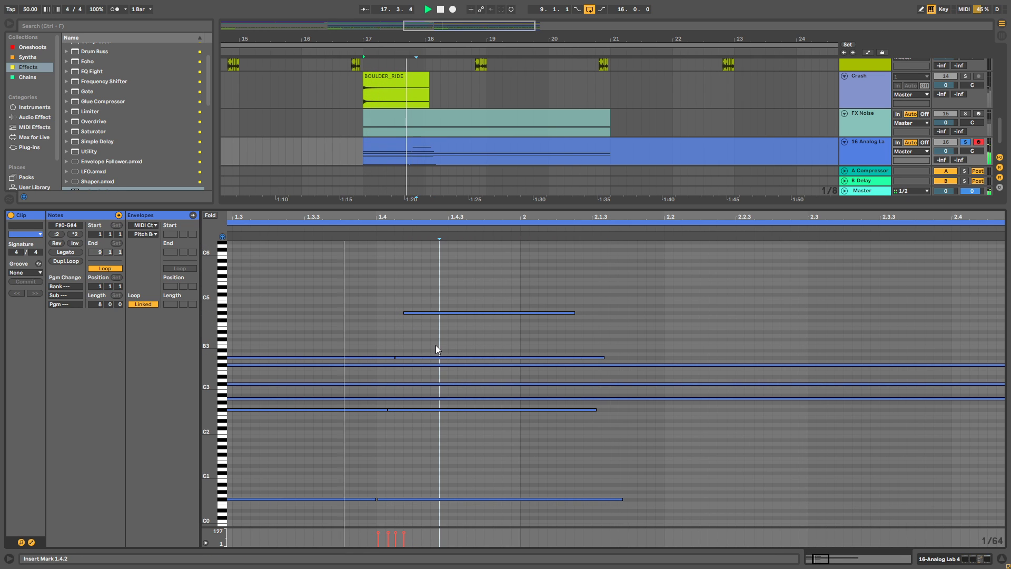
Copy the staggered G#4, G#3 and F#2 notes down to C#4, C#3 and B1, starting around 1.4.4, and play the phrase.
{"action": "left_click_drag", "start_coordinate": [487, 289], "coordinate": [471, 334]}
{"action": "key", "text": "space"}
{"action": "left_click", "coordinate": [425, 357], "text": "shift"}
{"action": "left_click", "coordinate": [415, 409], "text": "shift"}
{"action": "left_click_drag", "start_coordinate": [406, 410], "coordinate": [504, 436]}
{"action": "key", "text": "space"}
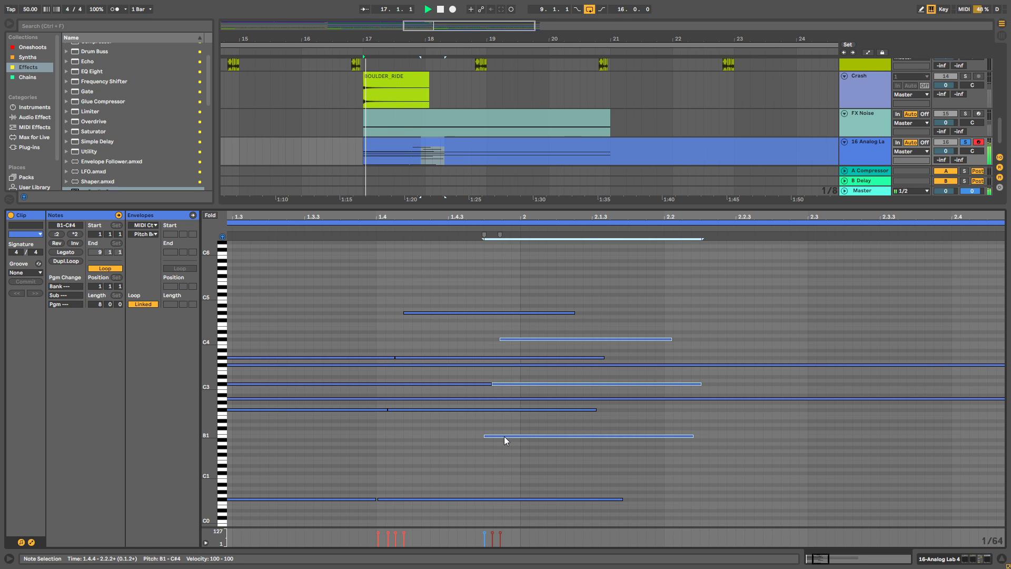
Shift the selected B1, C#3 and C#4 notes later so the rolled chord begins at 2.1.1, checking during playback.
{"action": "key", "text": "Right"}
{"action": "key", "text": "Right"}
{"action": "key", "text": "Right"}
{"action": "key", "text": "Right"}
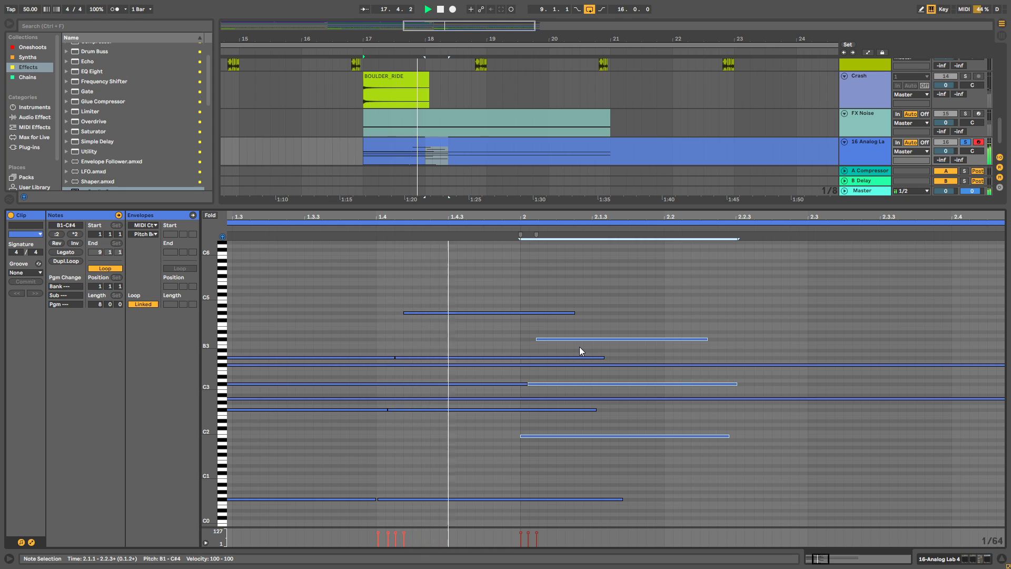
{"action": "key", "text": "space"}
Replace the B1 note of the second chord with a C#2 note of similar length starting at 2.1.1, and play it.
{"action": "left_click", "coordinate": [572, 439]}
{"action": "double_click", "coordinate": [570, 435]}
{"action": "double_click", "coordinate": [536, 425]}
{"action": "left_click_drag", "start_coordinate": [535, 425], "coordinate": [737, 447]}
{"action": "key", "text": "space"}
{"action": "left_click", "coordinate": [478, 432]}
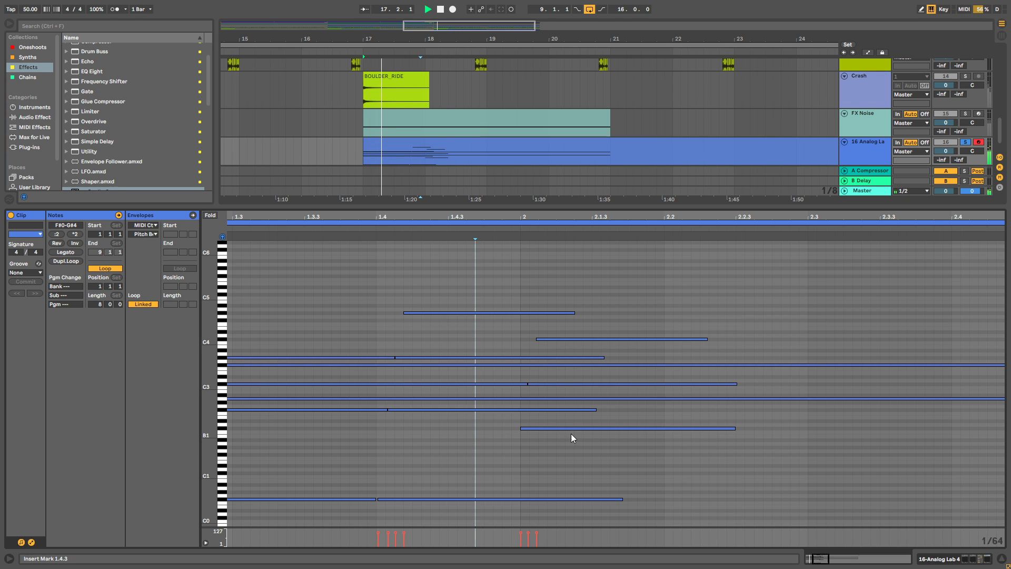
{"action": "left_click", "coordinate": [559, 428]}
{"action": "left_click", "coordinate": [566, 384]}
{"action": "left_click", "coordinate": [567, 335]}
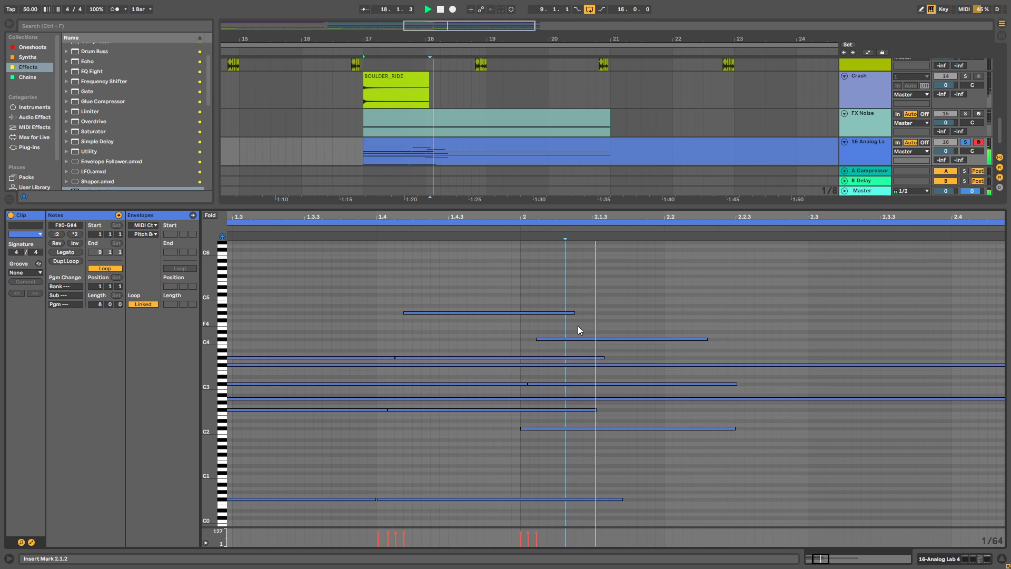
Delete the C#2 note from the chord at 2.1.1.
{"action": "key", "text": "space"}
{"action": "left_click", "coordinate": [560, 428]}
{"action": "key", "text": "Delete"}
Nudge the C#3 and C#4 notes slightly earlier, copy C#4 up to a C#5 starting just after it, and play the chord.
{"action": "left_click_drag", "start_coordinate": [542, 383], "coordinate": [535, 383]}
{"action": "left_click_drag", "start_coordinate": [552, 339], "coordinate": [552, 298]}
{"action": "key", "text": "space"}
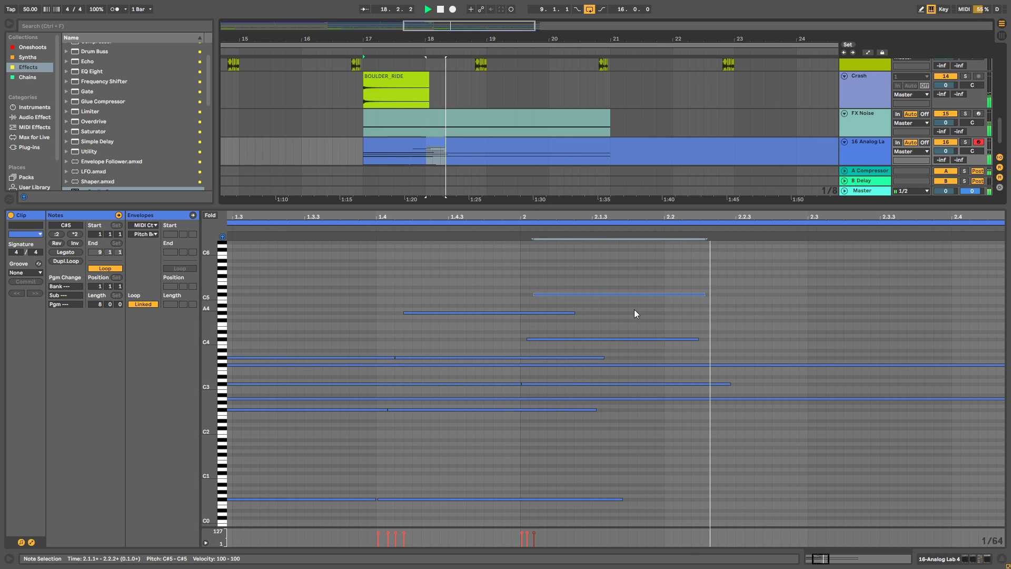
Place an A4 note at 2.4.1, extend it to 3.1.1, and listen to the phrase.
{"action": "double_click", "coordinate": [958, 301]}
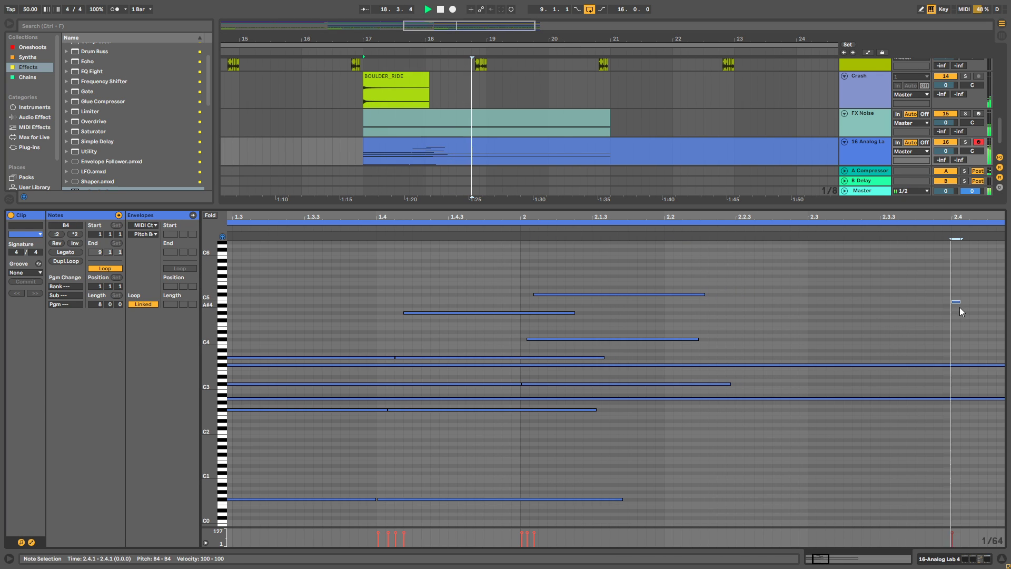
{"action": "key", "text": "Down"}
{"action": "key", "text": "Down"}
{"action": "key", "text": "space"}
{"action": "left_click_drag", "start_coordinate": [941, 216], "coordinate": [941, 158]}
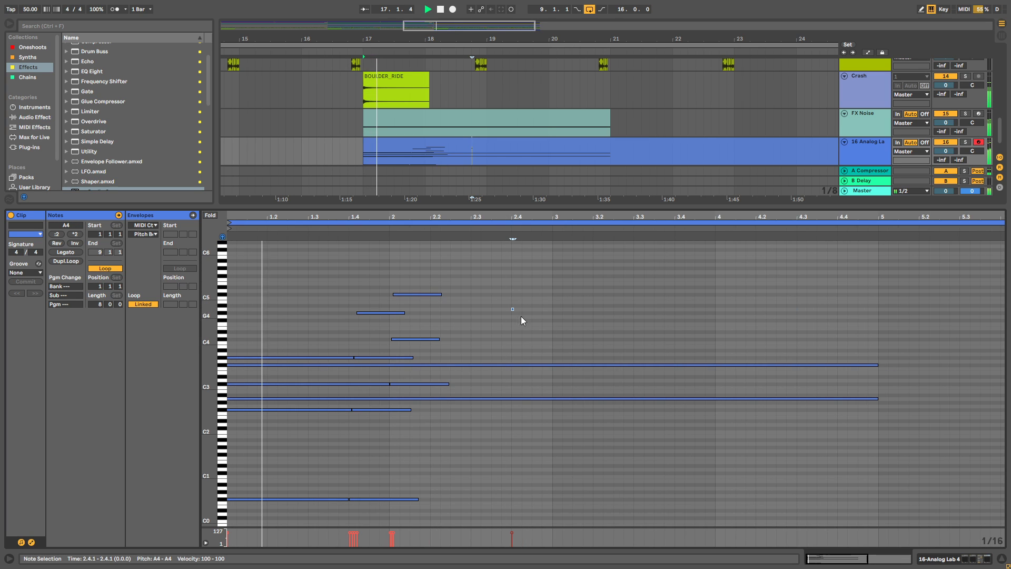
{"action": "left_click_drag", "start_coordinate": [513, 309], "coordinate": [552, 309]}
{"action": "left_click_drag", "start_coordinate": [490, 217], "coordinate": [491, 247]}
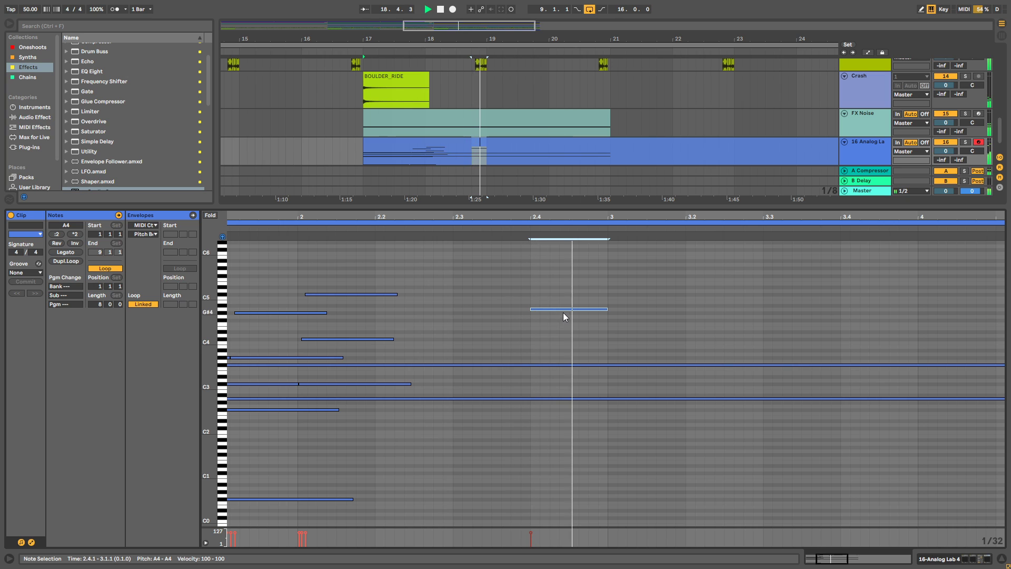
{"action": "left_click_drag", "start_coordinate": [534, 215], "coordinate": [533, 205]}
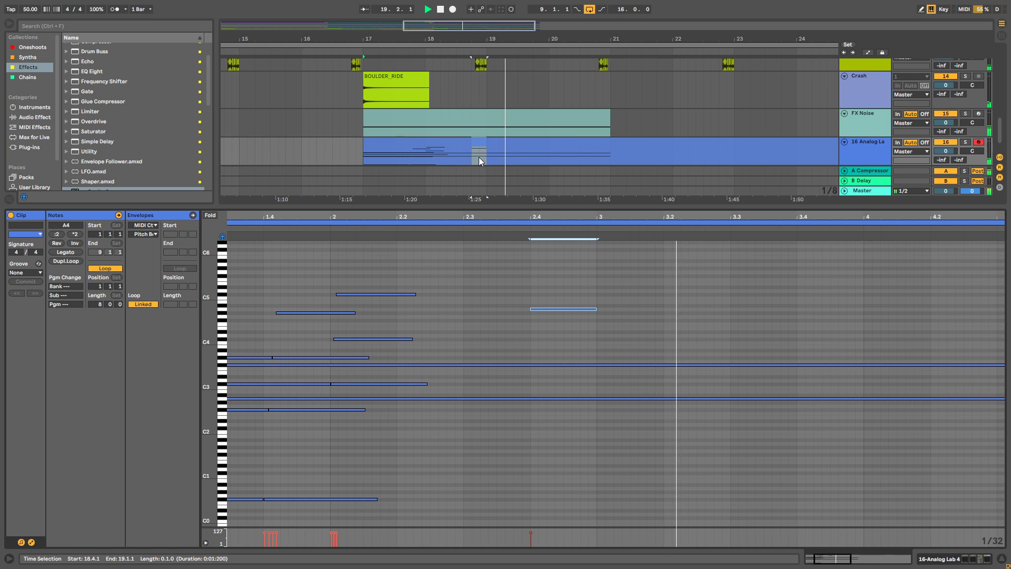
Duplicate the piano part of bars 17–19 into bars 19–21 and play it back.
{"action": "left_click", "coordinate": [480, 159]}
{"action": "left_click_drag", "start_coordinate": [487, 157], "coordinate": [531, 148]}
{"action": "key", "text": "space"}
{"action": "left_click", "coordinate": [379, 147]}
{"action": "key", "text": "space"}
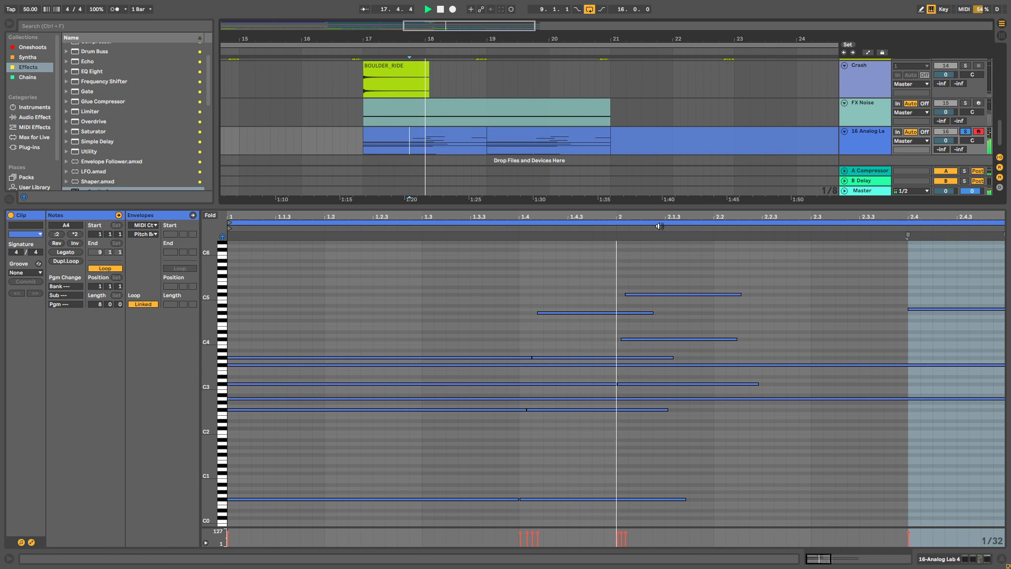
Unsolo the piano track, play the mix from bar 17, and reactivate the Shaker track.
{"action": "scroll", "coordinate": [606, 158], "scroll_direction": "up", "scroll_amount": 2}
{"action": "left_click_drag", "start_coordinate": [659, 206], "coordinate": [647, 526]}
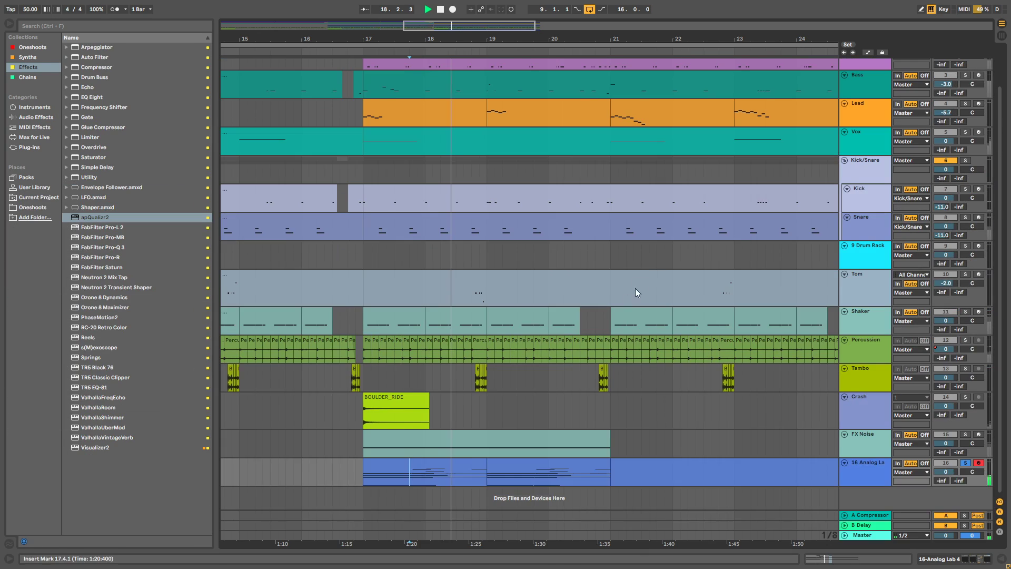
{"action": "scroll", "coordinate": [629, 292], "scroll_direction": "up", "scroll_amount": 3}
{"action": "scroll", "coordinate": [960, 220], "scroll_direction": "down", "scroll_amount": 2}
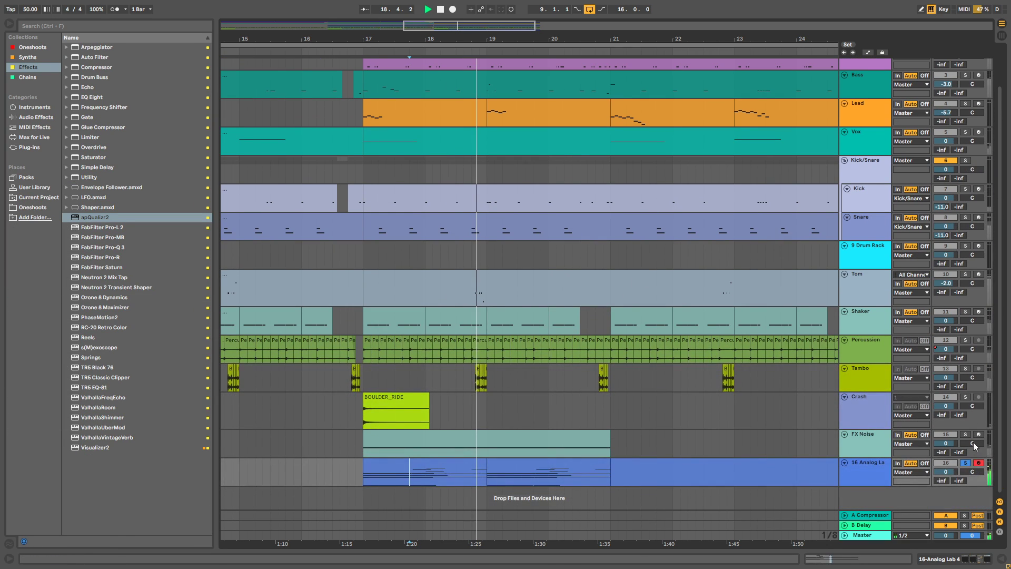
{"action": "scroll", "coordinate": [924, 152], "scroll_direction": "up", "scroll_amount": 2}
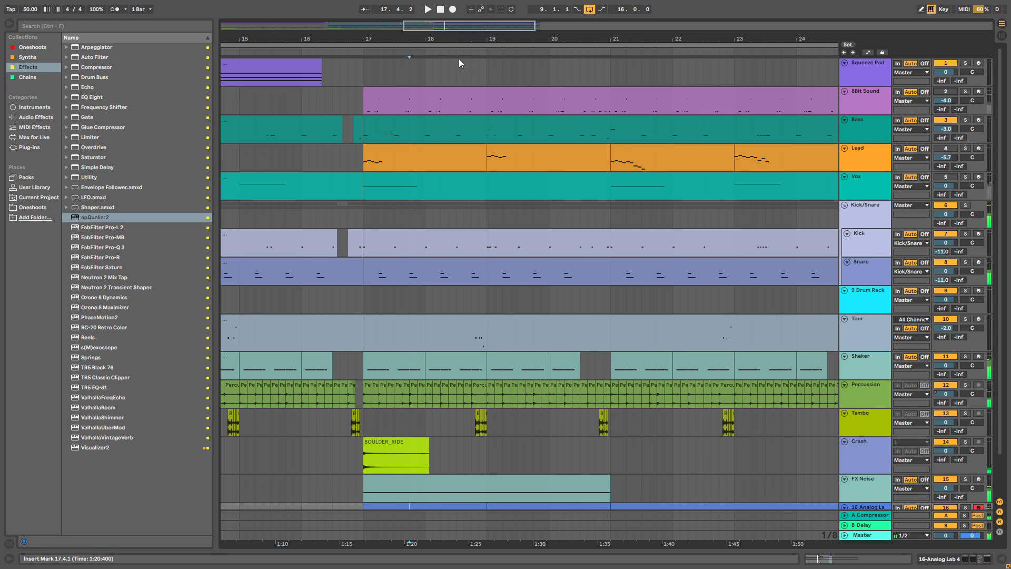
{"action": "left_click", "coordinate": [365, 77]}
{"action": "scroll", "coordinate": [895, 237], "scroll_direction": "down", "scroll_amount": 2}
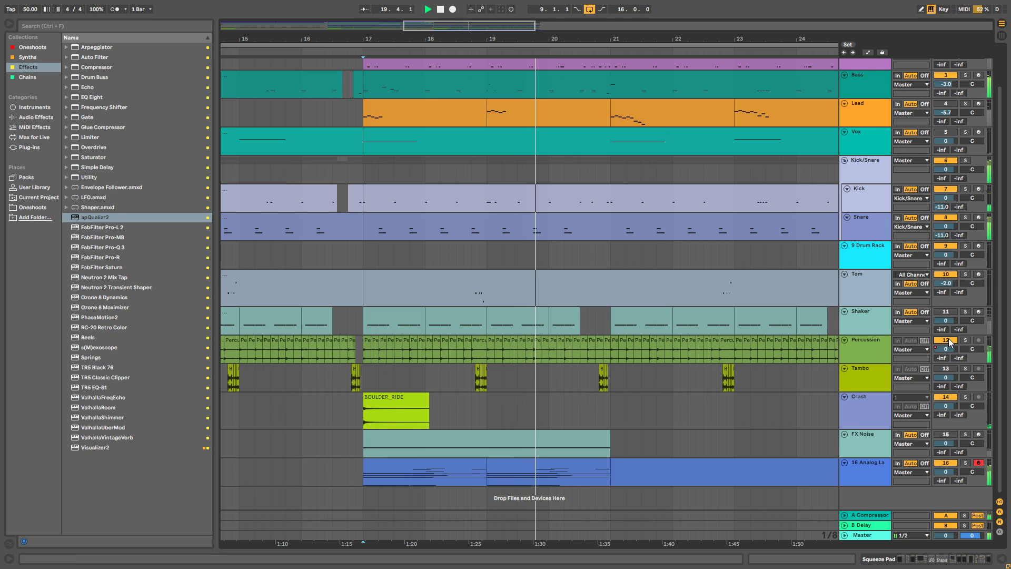
{"action": "left_click", "coordinate": [949, 313]}
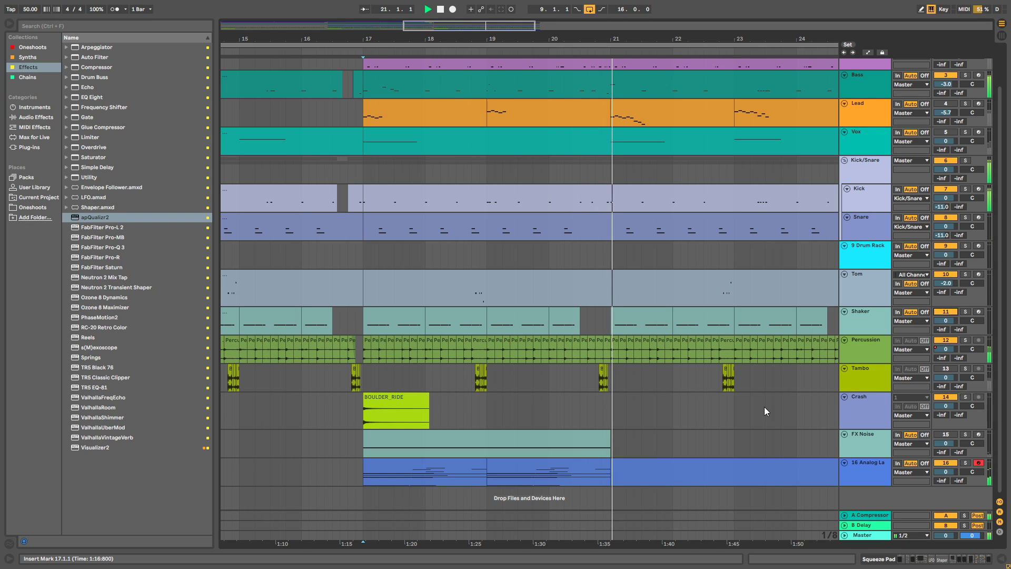
Replay the mix from bar 17 and open the first piano clip's notes around beats 1.4 to 3.
{"action": "key", "text": "space"}
{"action": "left_click", "coordinate": [363, 436]}
{"action": "key", "text": "space"}
{"action": "double_click", "coordinate": [458, 462]}
{"action": "left_click_drag", "start_coordinate": [517, 445], "coordinate": [449, 211]}
{"action": "left_click", "coordinate": [759, 433]}
{"action": "scroll", "coordinate": [674, 326], "scroll_direction": "up", "scroll_amount": 2}
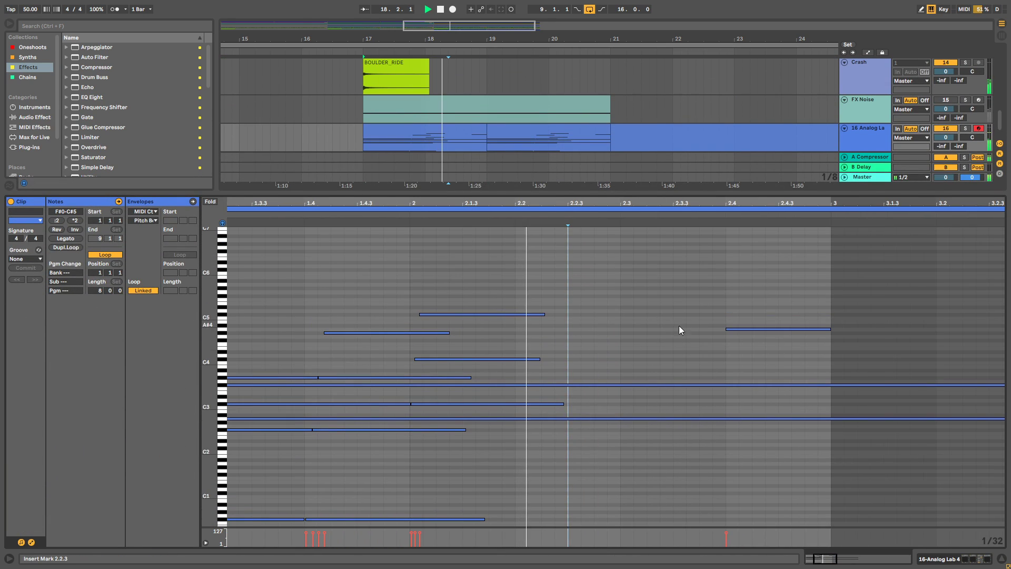
Copy the A4 note at 2.4.1 to A5 and A3, offset their starts slightly for a roll, and play the result.
{"action": "left_click", "coordinate": [755, 347]}
{"action": "left_click_drag", "start_coordinate": [741, 328], "coordinate": [745, 284]}
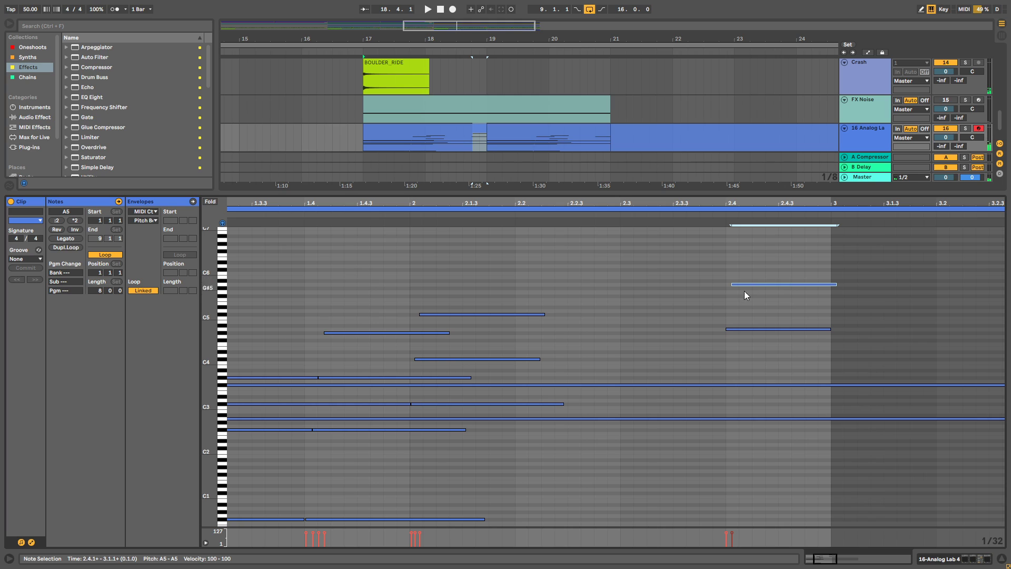
{"action": "left_click", "coordinate": [743, 329]}
{"action": "left_click_drag", "start_coordinate": [740, 328], "coordinate": [739, 374]}
{"action": "key", "text": "space"}
{"action": "left_click", "coordinate": [745, 287]}
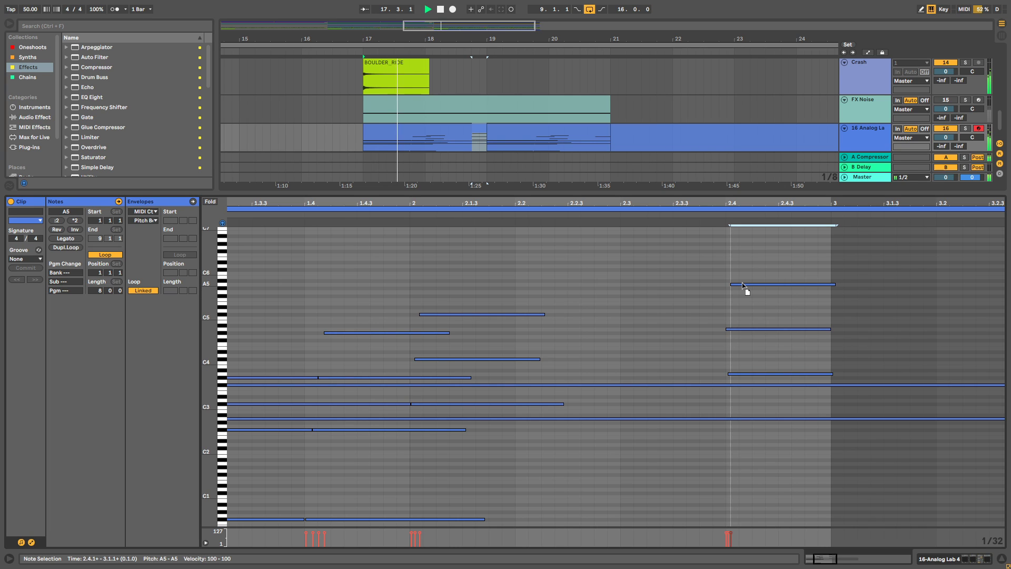
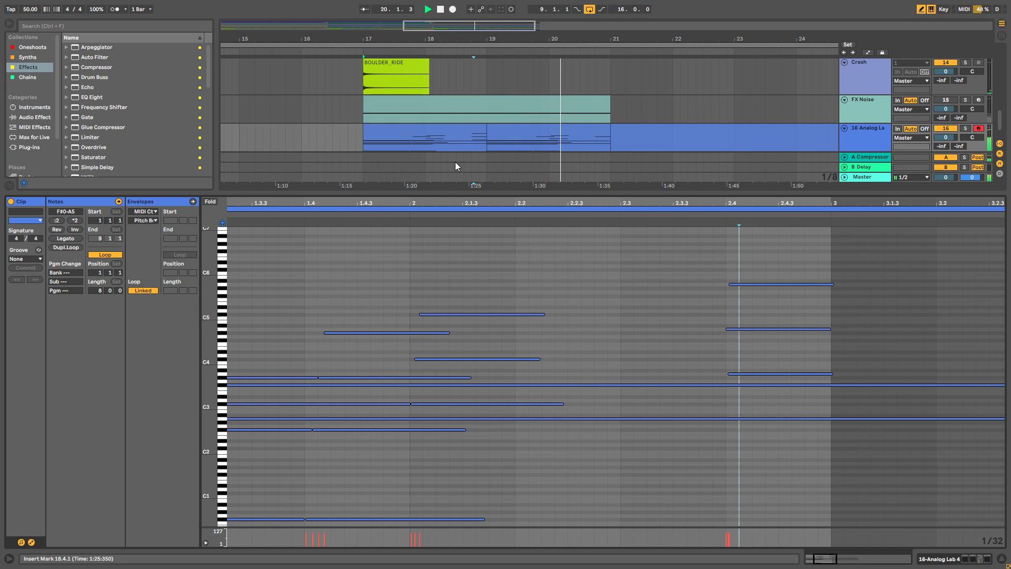
Play the piano from bar 17 and add a Utility with 2.00 dB gain to the end of its device chain.
{"action": "left_click_drag", "start_coordinate": [532, 40], "coordinate": [536, 19]}
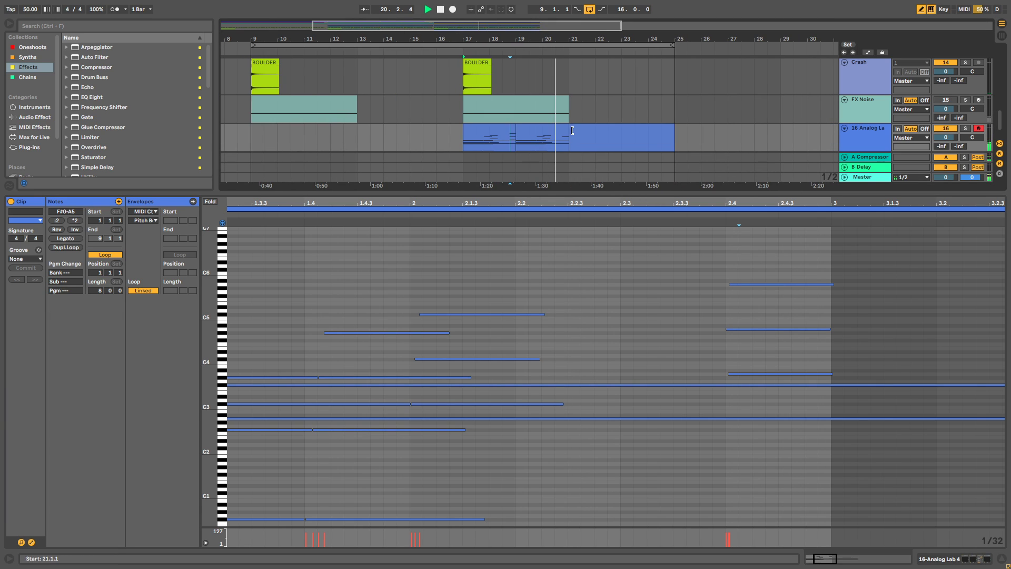
{"action": "left_click", "coordinate": [464, 147]}
{"action": "key", "text": "space"}
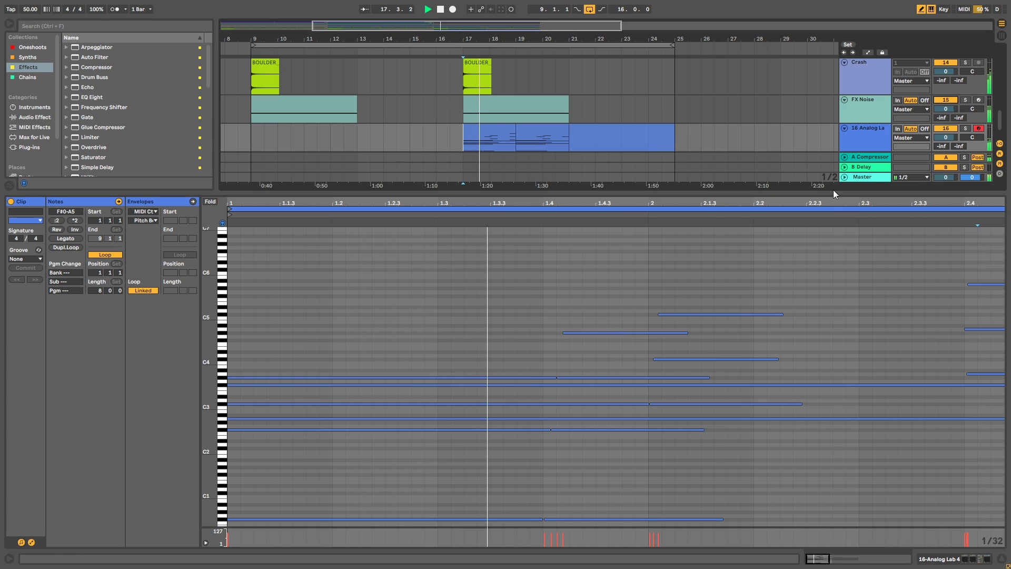
{"action": "left_click_drag", "start_coordinate": [795, 194], "coordinate": [795, 256]}
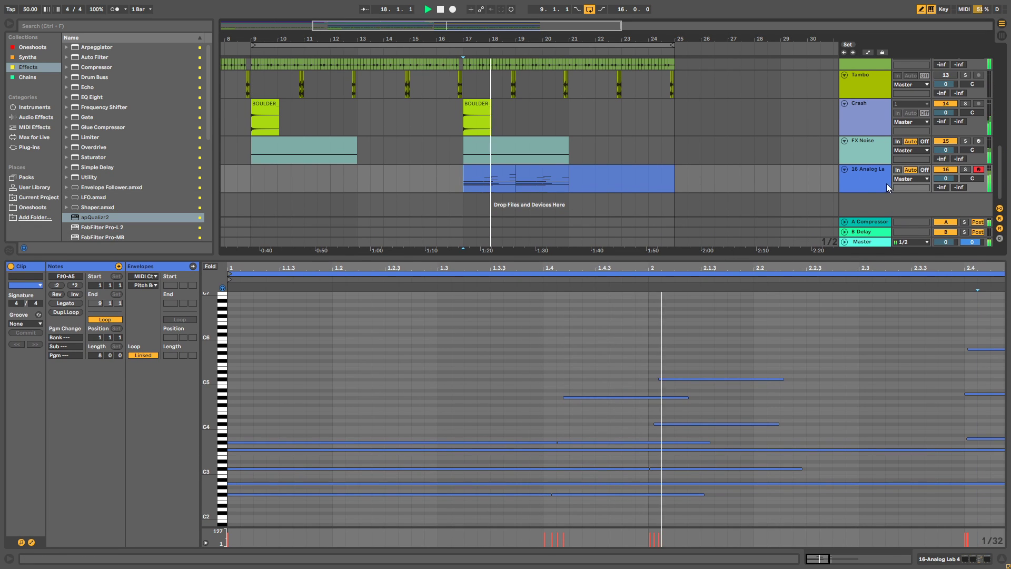
{"action": "double_click", "coordinate": [871, 179]}
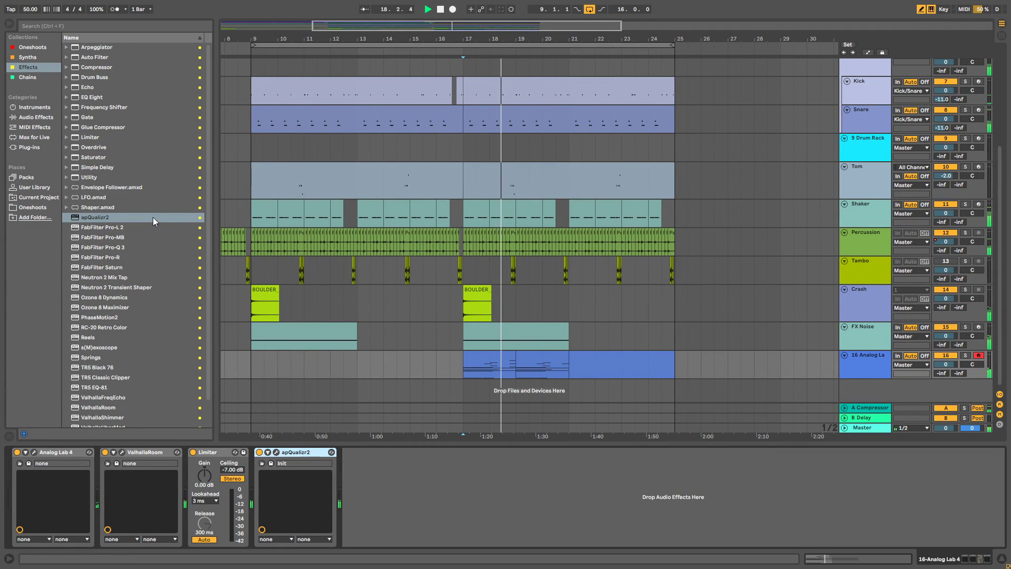
{"action": "left_click_drag", "start_coordinate": [86, 176], "coordinate": [397, 480]}
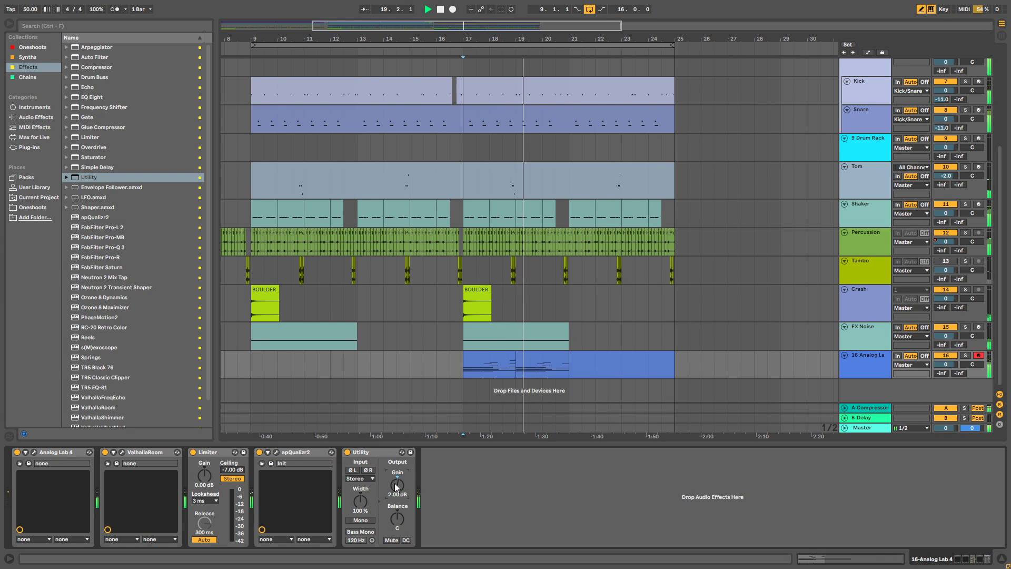
Add Neutron 2 Mix Tap after the Utility with width at 36%, check it in playback, and save the set.
{"action": "scroll", "coordinate": [137, 324], "scroll_direction": "down", "scroll_amount": 2}
{"action": "left_click_drag", "start_coordinate": [129, 248], "coordinate": [481, 497]}
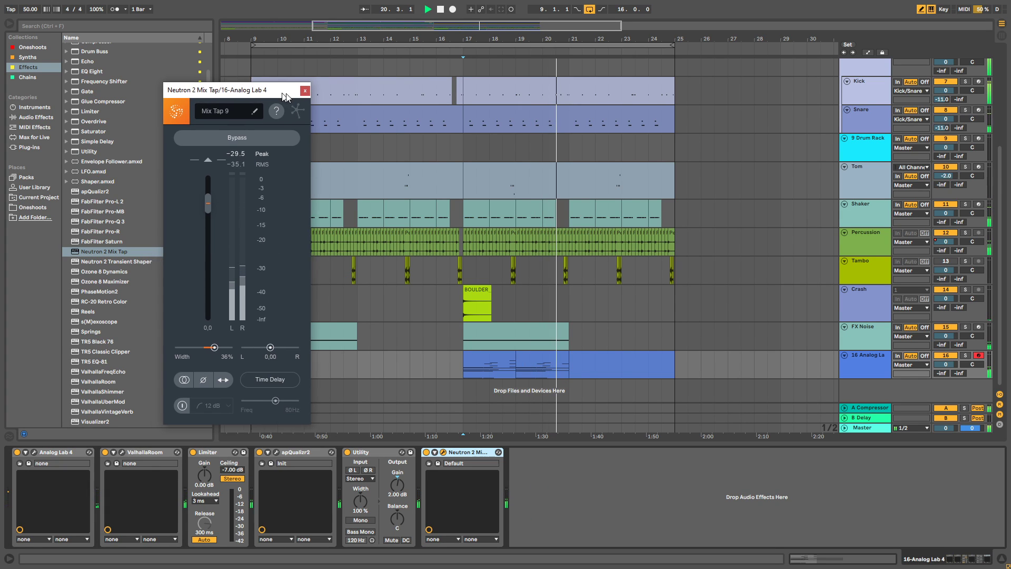
{"action": "key", "text": "space"}
{"action": "left_click", "coordinate": [466, 338]}
{"action": "key", "text": "space"}
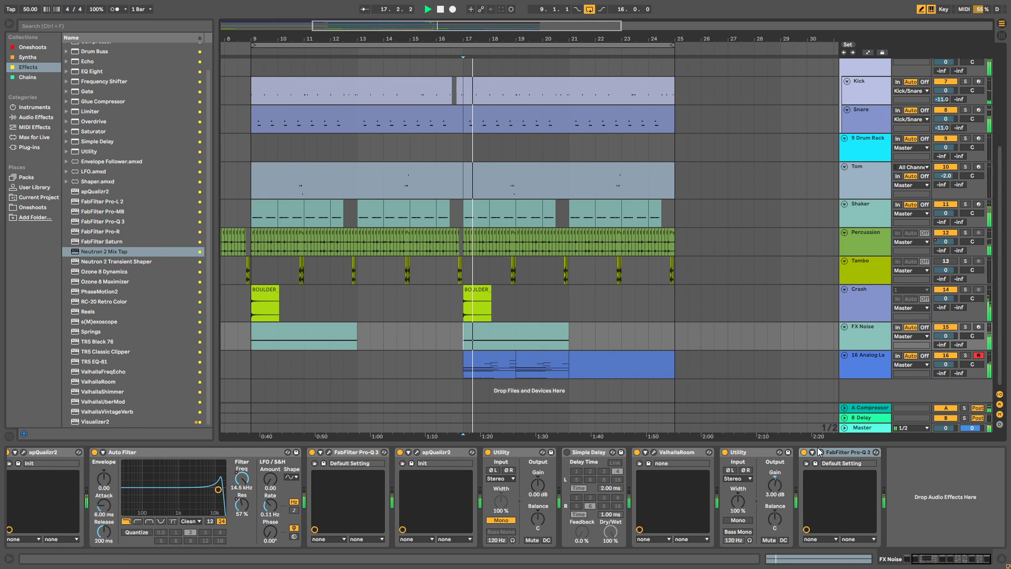
{"action": "left_click", "coordinate": [856, 374]}
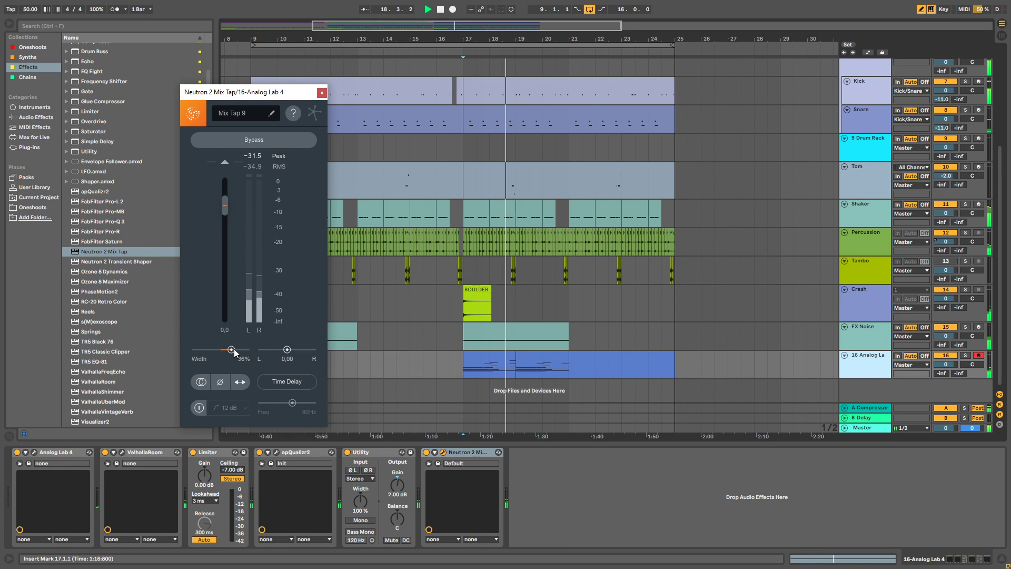
{"action": "left_click", "coordinate": [322, 92]}
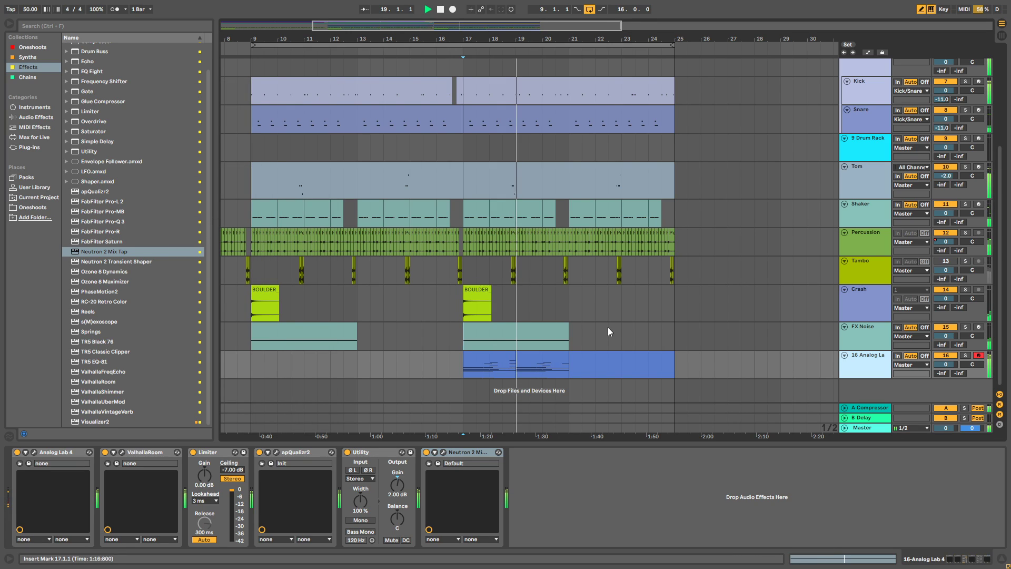
{"action": "key", "text": "ctrl+s"}
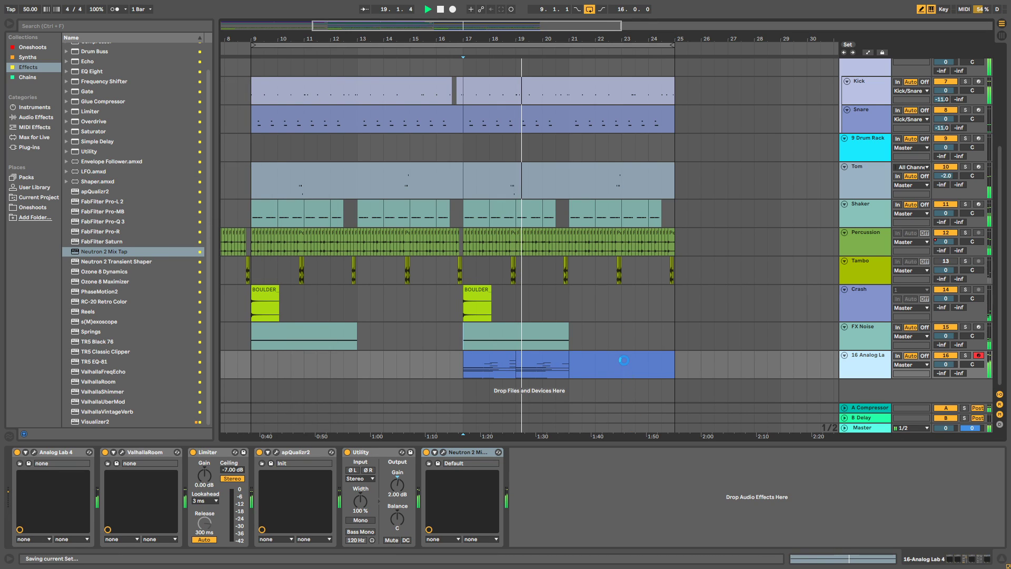
Delete the piano clip in bars 21–25 and play the remaining piano part from bar 17.
{"action": "left_click_drag", "start_coordinate": [575, 38], "coordinate": [536, 39]}
{"action": "left_click", "coordinate": [545, 303]}
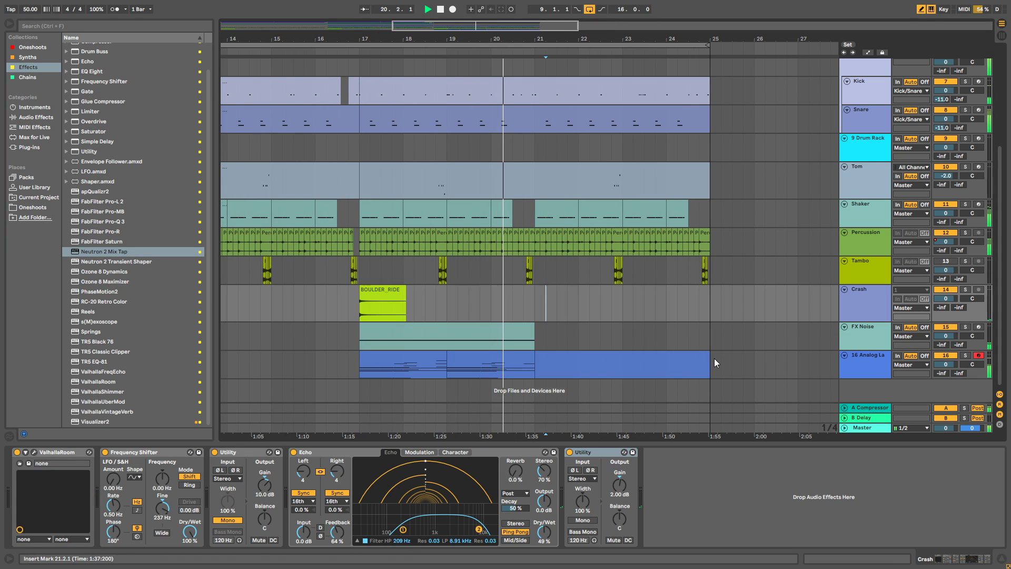
{"action": "left_click", "coordinate": [555, 353]}
{"action": "key", "text": "Delete"}
{"action": "left_click_drag", "start_coordinate": [533, 358], "coordinate": [361, 364]}
{"action": "left_click", "coordinate": [359, 364]}
{"action": "key", "text": "space"}
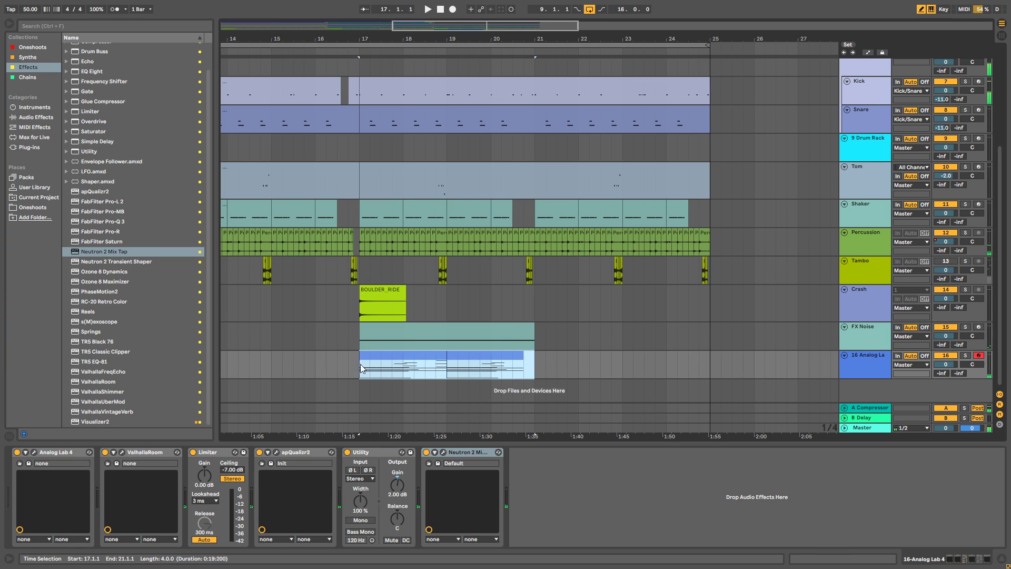
{"action": "key", "text": "space"}
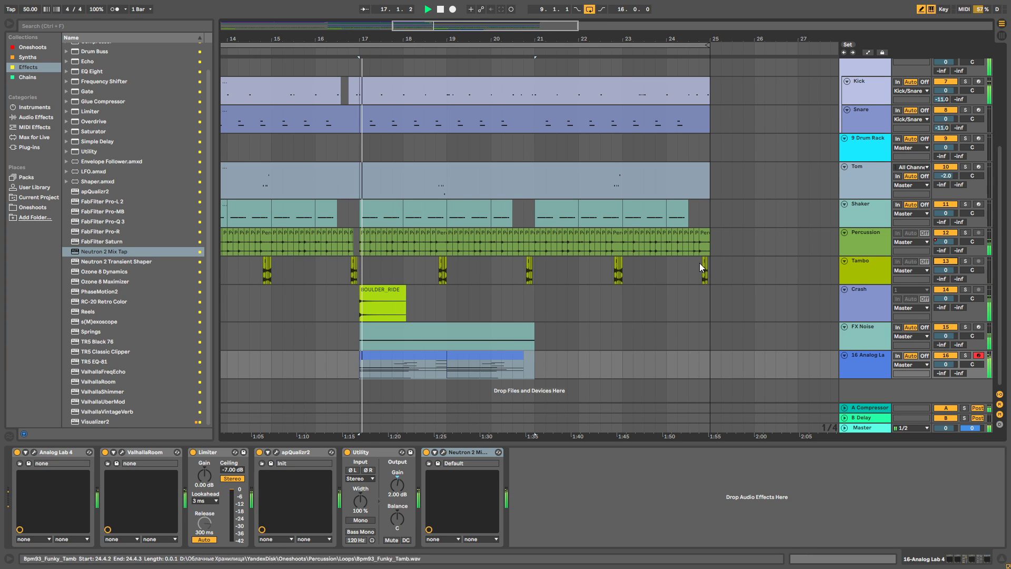
Reactivate the Lead and Vox tracks and listen to them with the rest of the arrangement.
{"action": "scroll", "coordinate": [942, 237], "scroll_direction": "up", "scroll_amount": 5}
{"action": "left_click", "coordinate": [904, 182]}
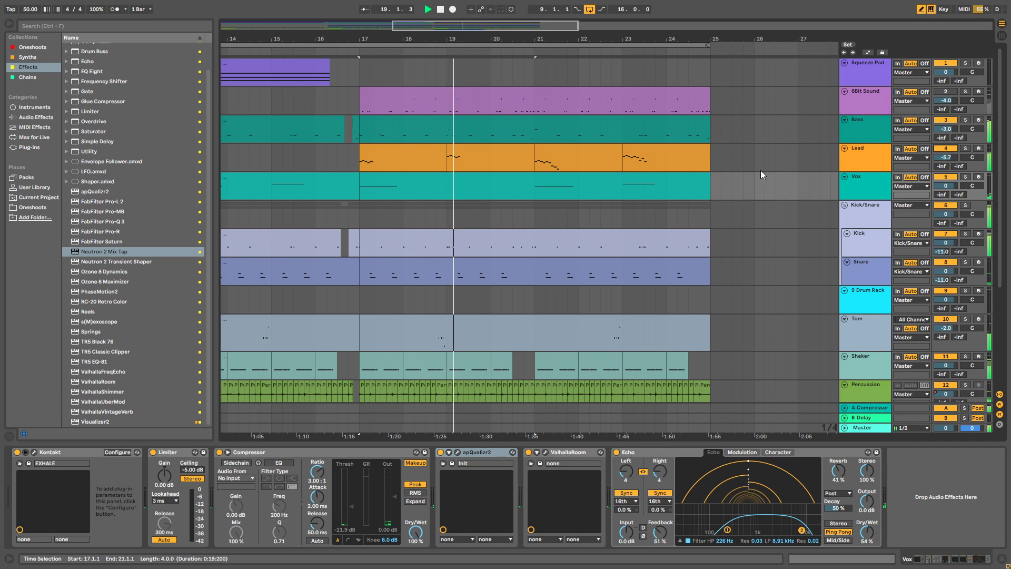
{"action": "scroll", "coordinate": [760, 169], "scroll_direction": "down", "scroll_amount": 2}
{"action": "scroll", "coordinate": [760, 170], "scroll_direction": "up", "scroll_amount": 2}
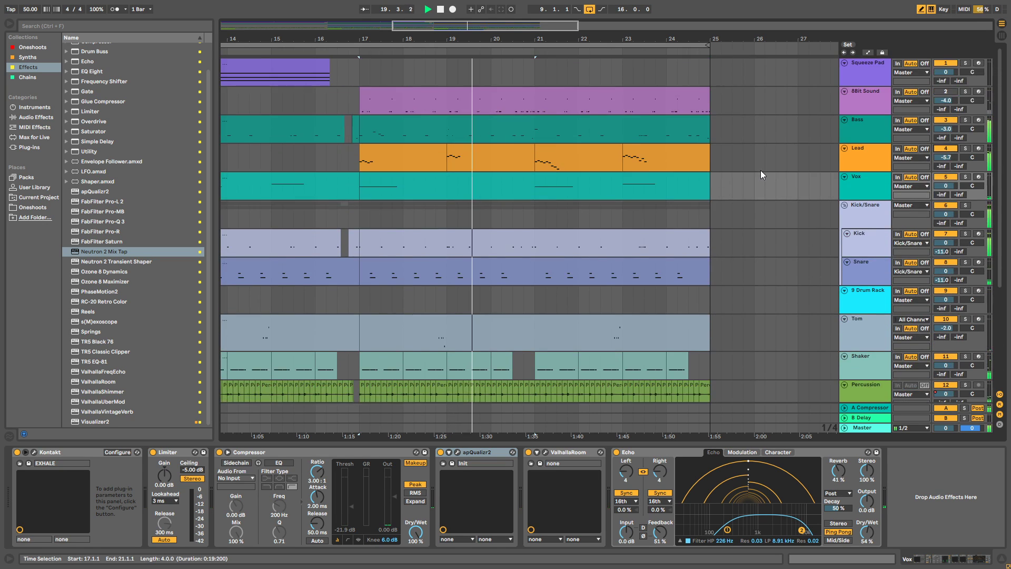
Duplicate the Lead clips of bars 17–25 into bars 25–33.
{"action": "left_click_drag", "start_coordinate": [639, 37], "coordinate": [639, 20]}
{"action": "left_click_drag", "start_coordinate": [680, 153], "coordinate": [490, 157]}
{"action": "key", "text": "ctrl+d"}
Delete the original Lead clips in bars 17–25 and reactivate the 8Bit Sound track.
{"action": "left_click", "coordinate": [490, 148]}
{"action": "key", "text": "Delete"}
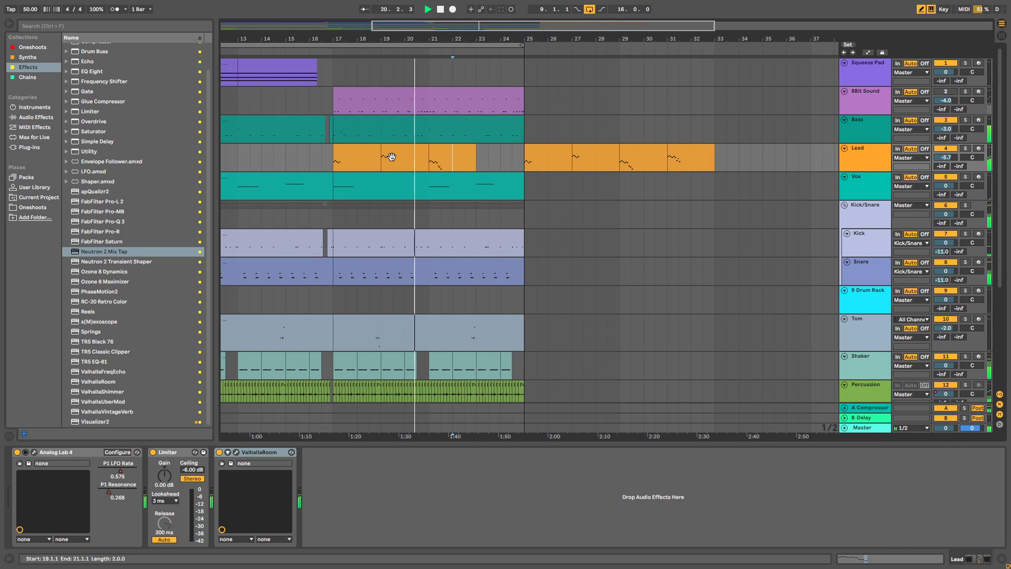
{"action": "left_click", "coordinate": [391, 150]}
{"action": "key", "text": "Delete"}
{"action": "left_click", "coordinate": [435, 151]}
{"action": "key", "text": "Delete"}
{"action": "left_click", "coordinate": [356, 150]}
{"action": "key", "text": "Delete"}
{"action": "left_click", "coordinate": [945, 92]}
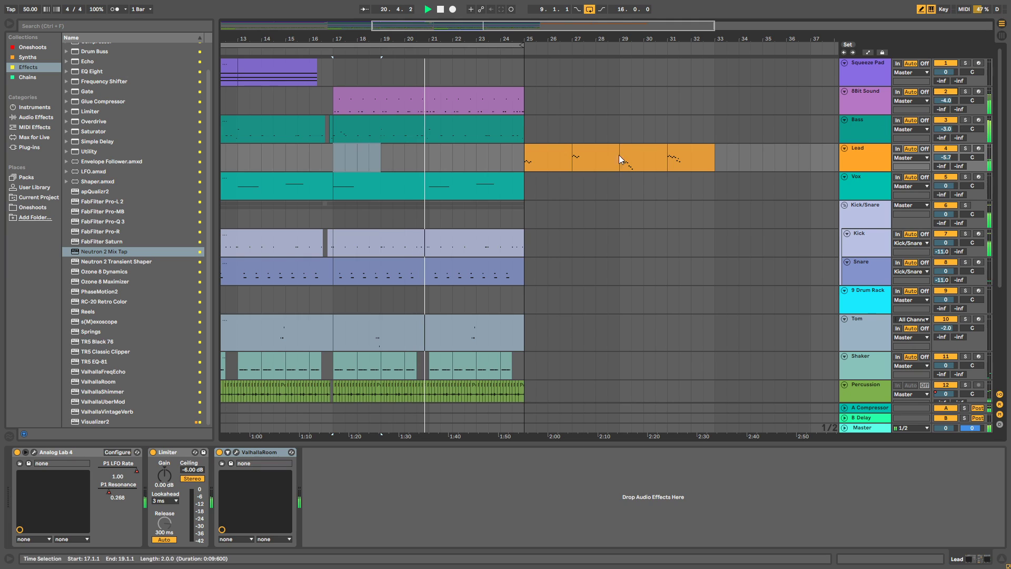
Duplicate the Analog Lab 4 piano clips of bars 17–21 into bars 21–25 during playback.
{"action": "scroll", "coordinate": [571, 232], "scroll_direction": "down", "scroll_amount": 6}
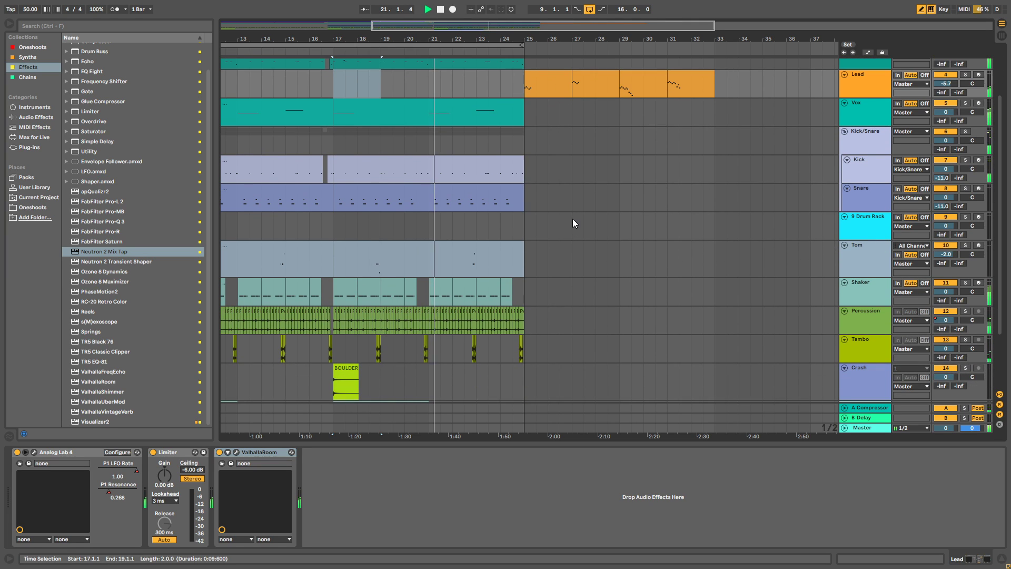
{"action": "left_click", "coordinate": [321, 308]}
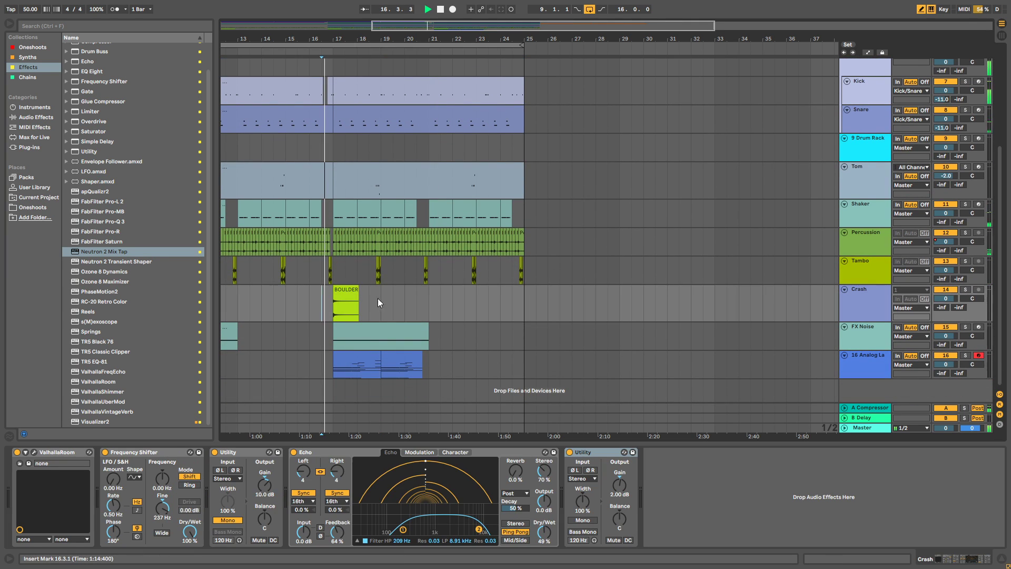
{"action": "left_click_drag", "start_coordinate": [307, 40], "coordinate": [310, 74]}
{"action": "left_click_drag", "start_coordinate": [638, 365], "coordinate": [361, 371]}
{"action": "key", "text": "ctrl+d"}
{"action": "left_click", "coordinate": [784, 372]}
{"action": "left_click_drag", "start_coordinate": [483, 34], "coordinate": [482, 14]}
{"action": "left_click_drag", "start_coordinate": [420, 37], "coordinate": [442, 53]}
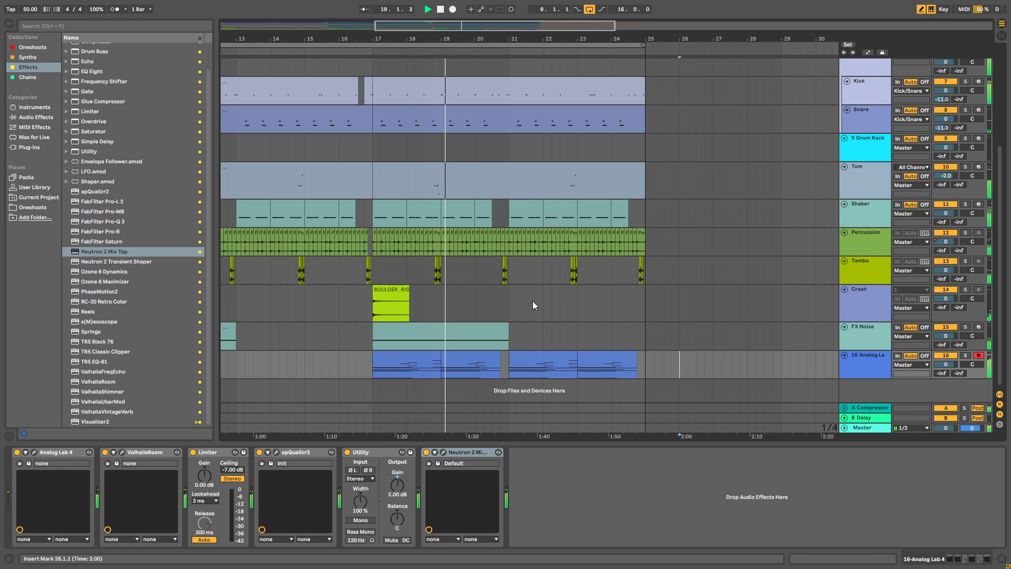
Open the first piano clip and shorten its long A2 and F#3 notes to end with the clip's second bar.
{"action": "double_click", "coordinate": [406, 363]}
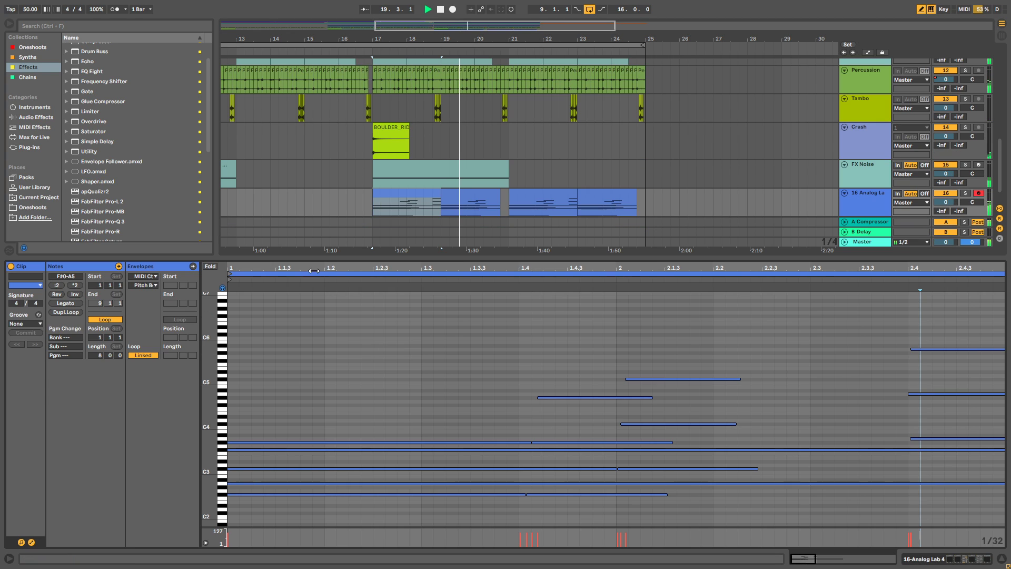
{"action": "left_click_drag", "start_coordinate": [275, 264], "coordinate": [276, 308]}
{"action": "scroll", "coordinate": [241, 405], "scroll_direction": "down", "scroll_amount": 2}
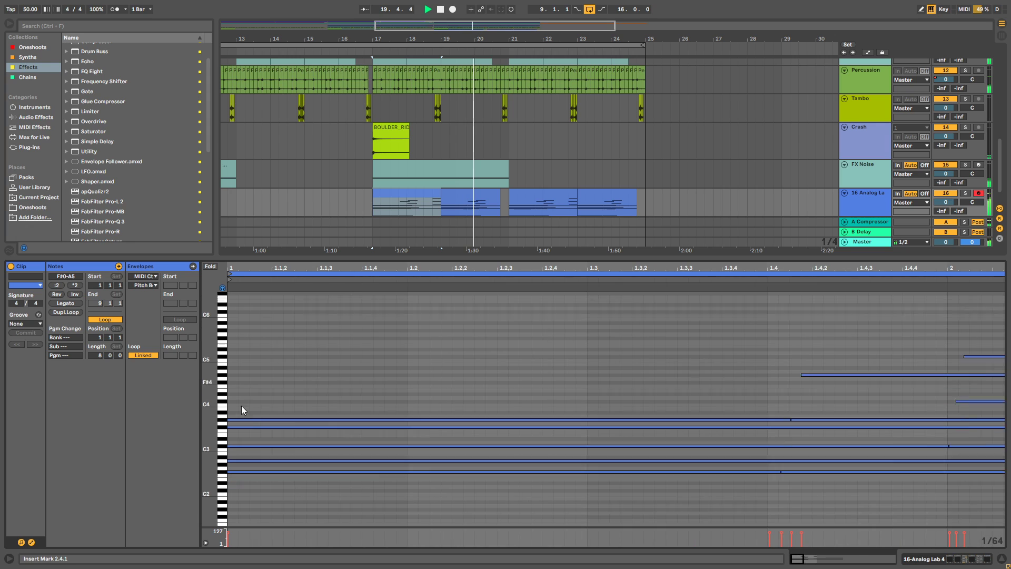
{"action": "left_click", "coordinate": [244, 447]}
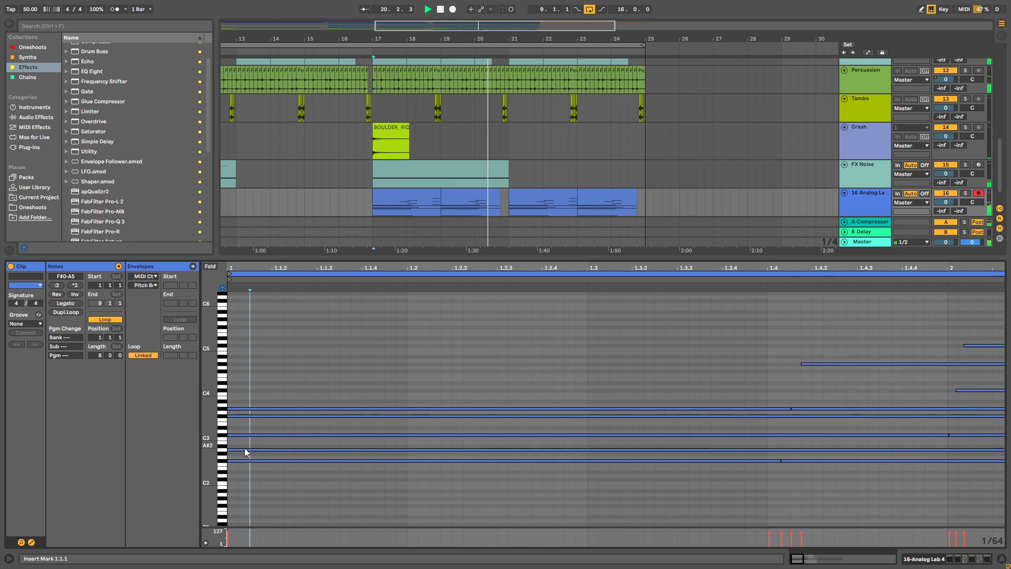
{"action": "left_click_drag", "start_coordinate": [280, 267], "coordinate": [279, 210]}
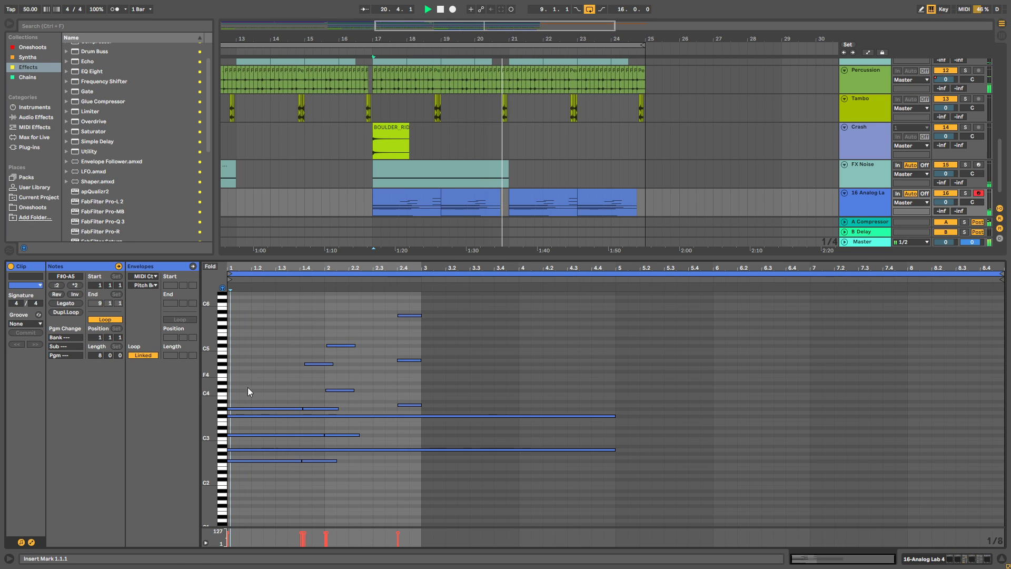
{"action": "left_click_drag", "start_coordinate": [613, 449], "coordinate": [421, 453]}
{"action": "left_click_drag", "start_coordinate": [614, 416], "coordinate": [421, 415]}
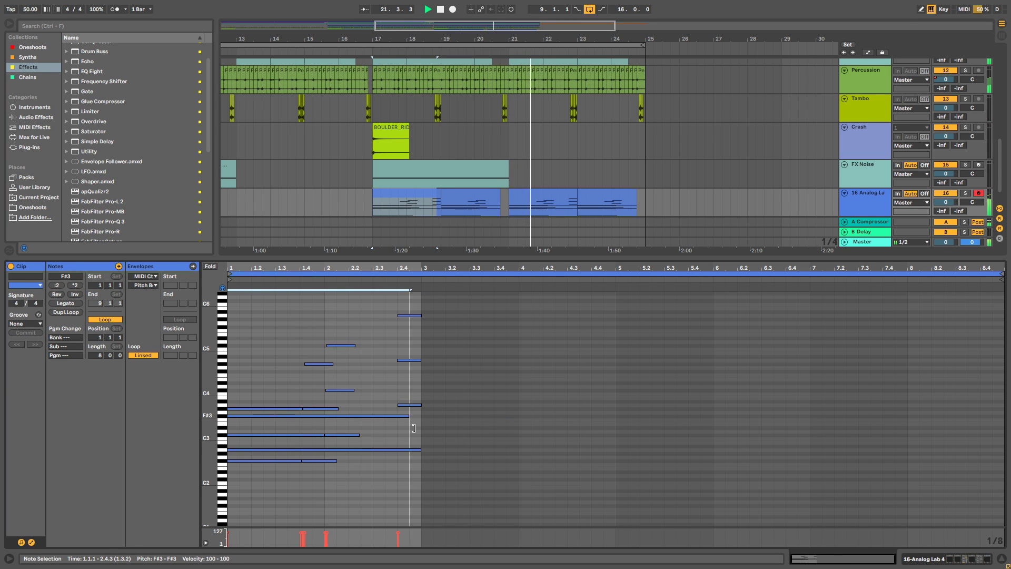
Shorten the first G#3 and F#2 notes, nudge that G#3 slightly later, and play from bar 17.
{"action": "key", "text": "plus"}
{"action": "key", "text": "plus"}
{"action": "left_click_drag", "start_coordinate": [497, 408], "coordinate": [487, 408]}
{"action": "left_click_drag", "start_coordinate": [492, 461], "coordinate": [487, 461]}
{"action": "left_click_drag", "start_coordinate": [317, 409], "coordinate": [323, 409]}
{"action": "left_click", "coordinate": [324, 419]}
{"action": "key", "text": "space"}
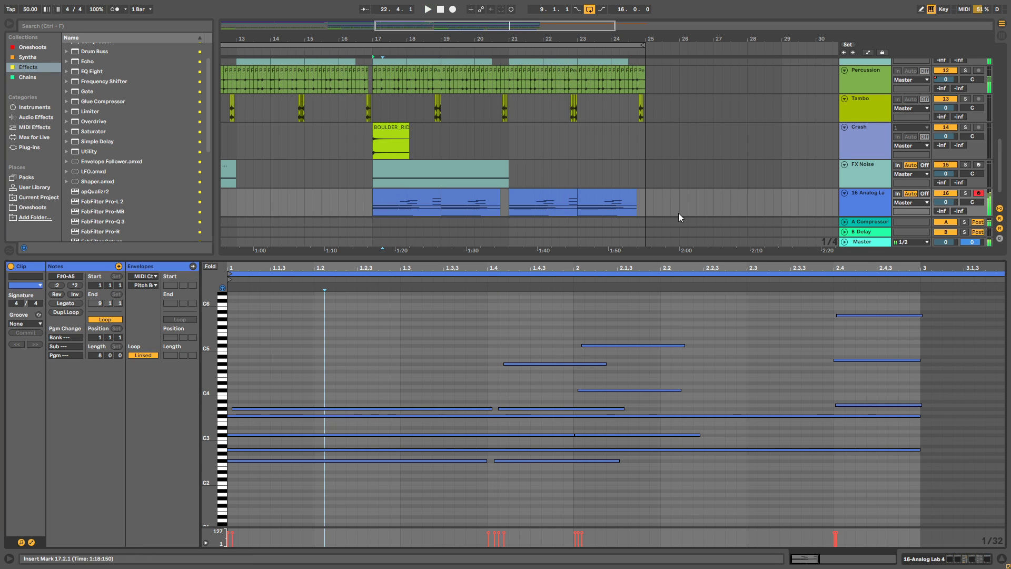
{"action": "left_click", "coordinate": [371, 206]}
{"action": "key", "text": "space"}
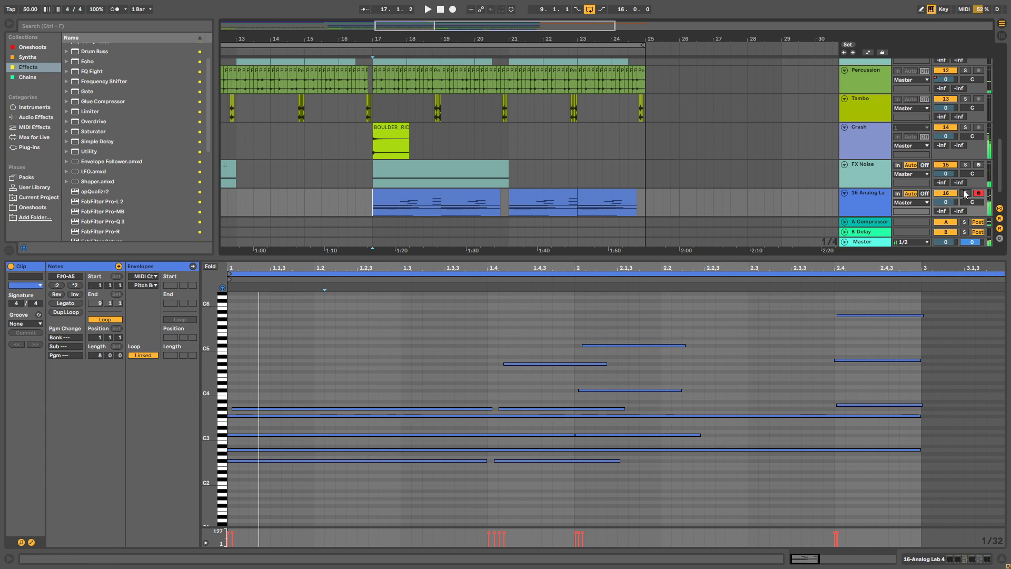
Solo the piano track and nudge the opening C#3, A2 and F#3 notes slightly later to roll the chord.
{"action": "key", "text": "space"}
{"action": "left_click", "coordinate": [265, 435]}
{"action": "left_click_drag", "start_coordinate": [267, 449], "coordinate": [281, 451]}
{"action": "key", "text": "space"}
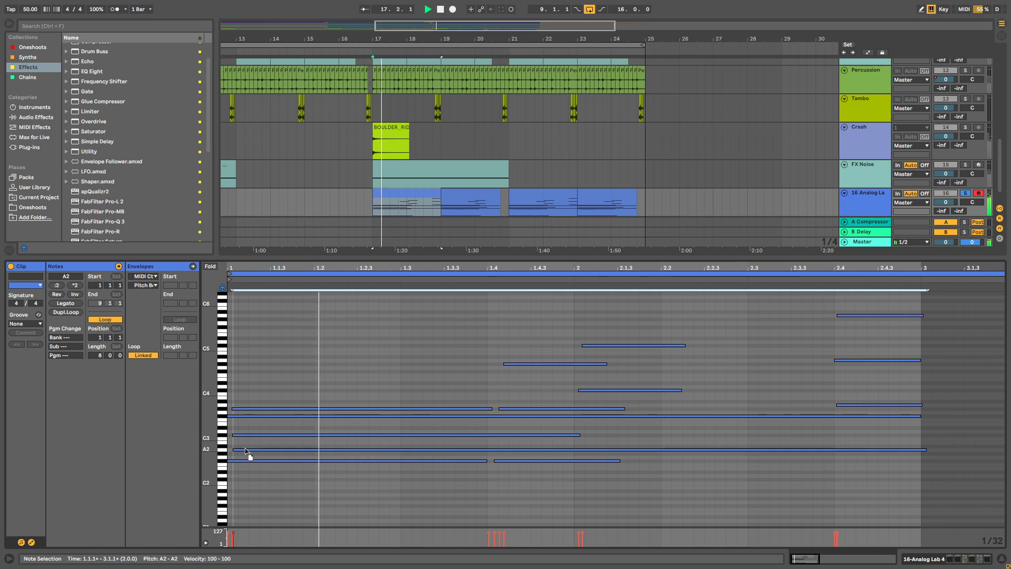
{"action": "left_click", "coordinate": [243, 415]}
{"action": "left_click_drag", "start_coordinate": [248, 416], "coordinate": [248, 419]}
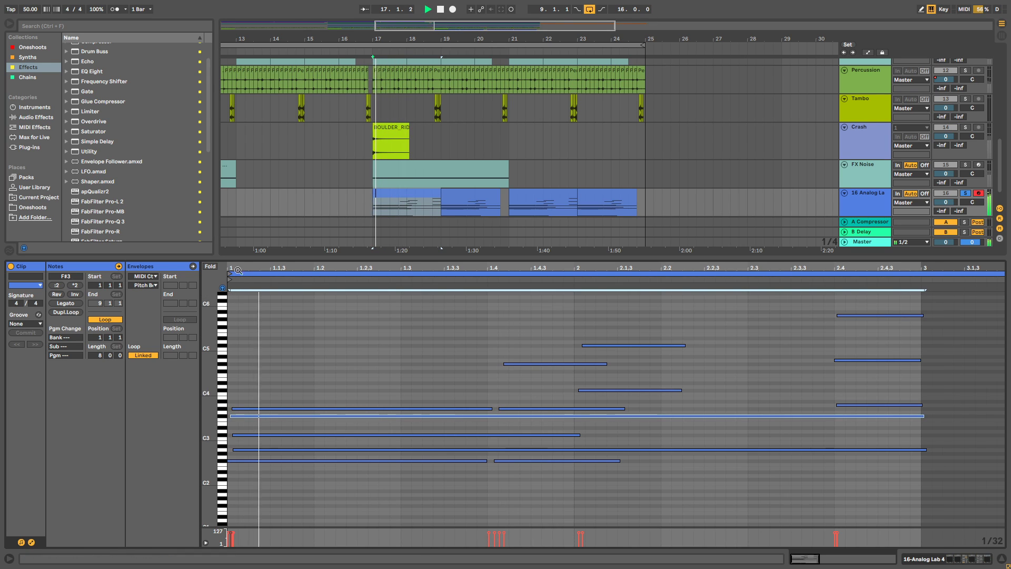
Replace the piano clip at bar 19 with a copy of the edited first clip, trimmed to end at 20.4.1.
{"action": "left_click", "coordinate": [448, 195]}
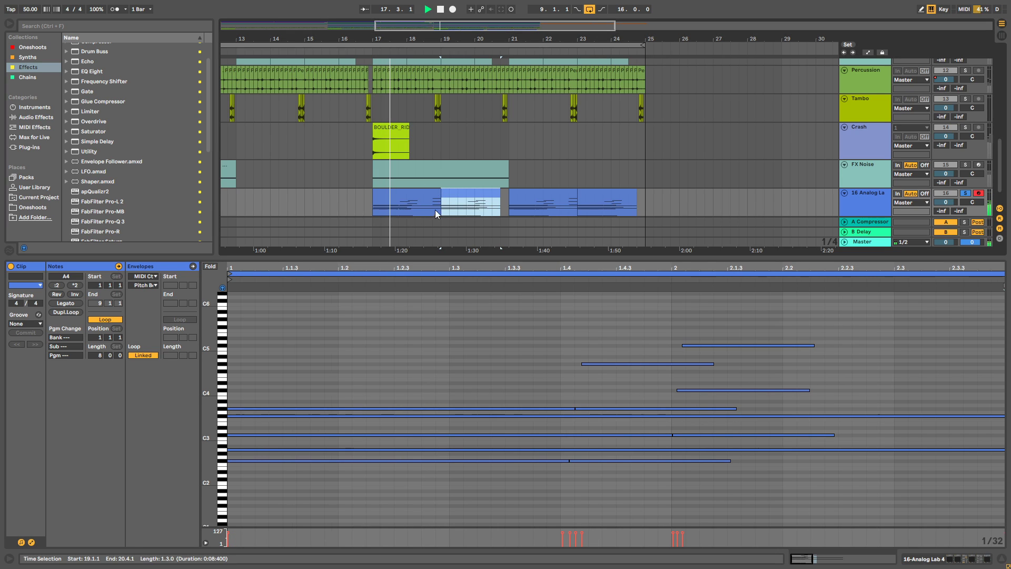
{"action": "left_click", "coordinate": [427, 200]}
{"action": "left_click", "coordinate": [476, 210]}
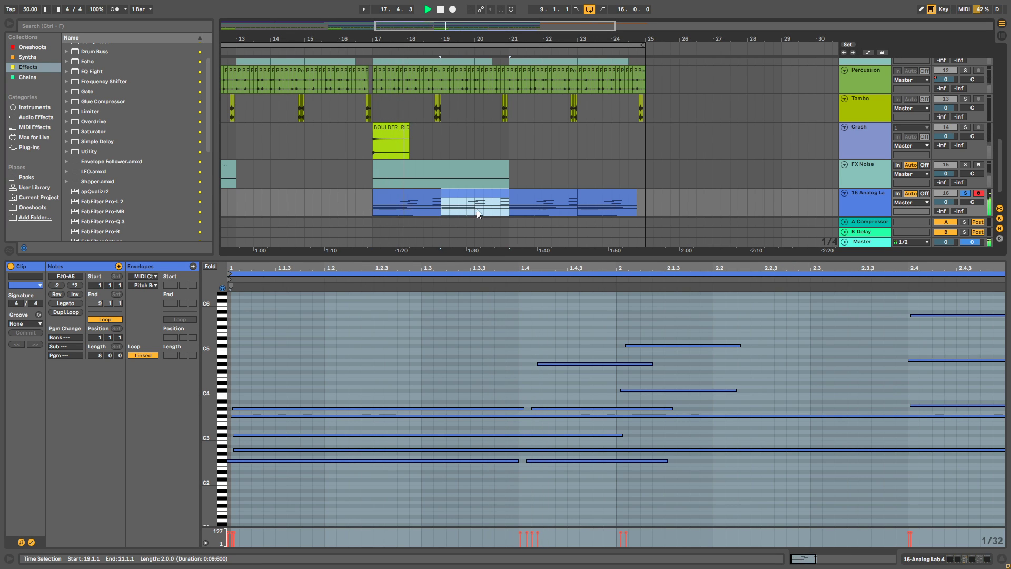
{"action": "left_click_drag", "start_coordinate": [502, 199], "coordinate": [494, 200]}
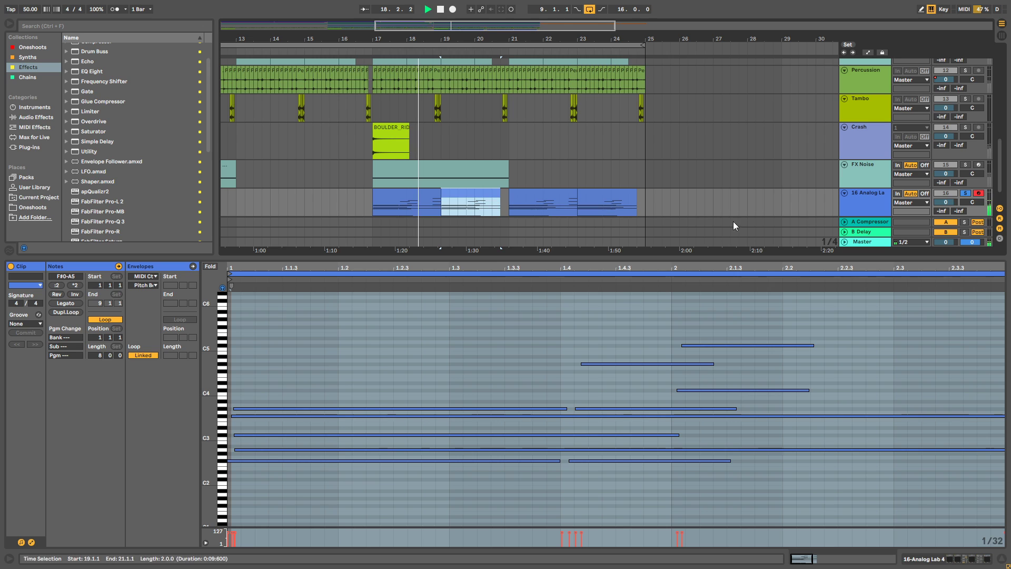
Extend the second F#2 and F#0 notes to the first clip's end, and recopy the clip to bar 19, ending at 20.4.1.
{"action": "left_click", "coordinate": [425, 205]}
{"action": "left_click", "coordinate": [666, 460]}
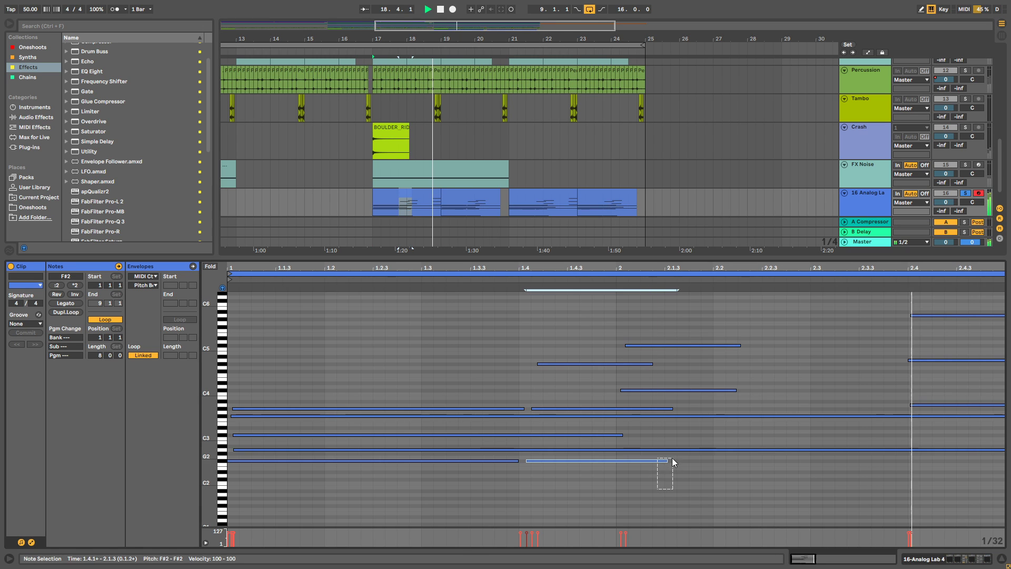
{"action": "left_click_drag", "start_coordinate": [749, 462], "coordinate": [981, 469]}
{"action": "left_click_drag", "start_coordinate": [801, 267], "coordinate": [801, 232]}
{"action": "scroll", "coordinate": [464, 441], "scroll_direction": "down", "scroll_amount": 5}
{"action": "left_click_drag", "start_coordinate": [466, 450], "coordinate": [622, 454]}
{"action": "left_click", "coordinate": [456, 212]}
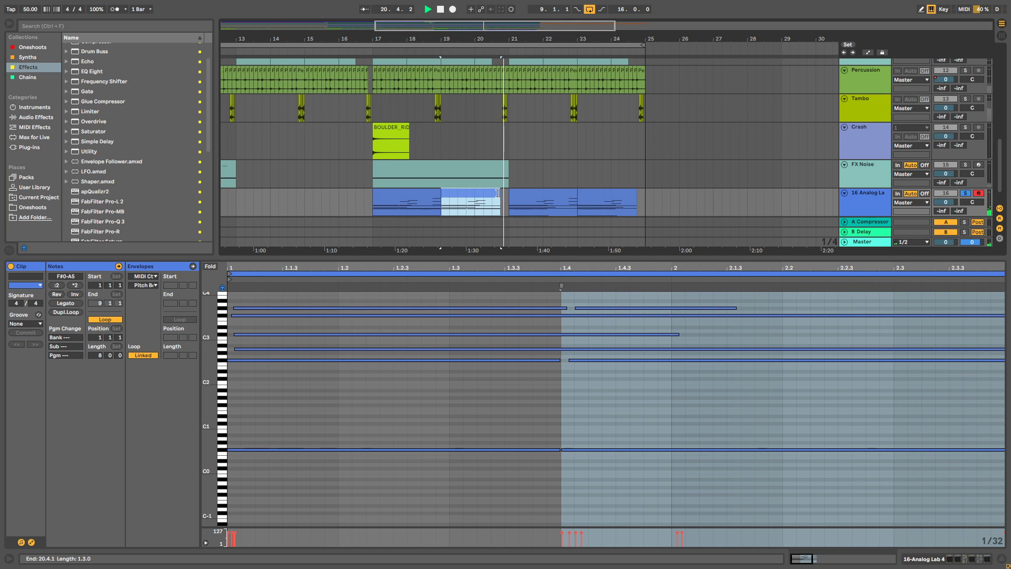
Inspect the piano's Analog Lab settings, and play the full arrangement from bar 17 with the piano unsoloed.
{"action": "left_click", "coordinate": [872, 216]}
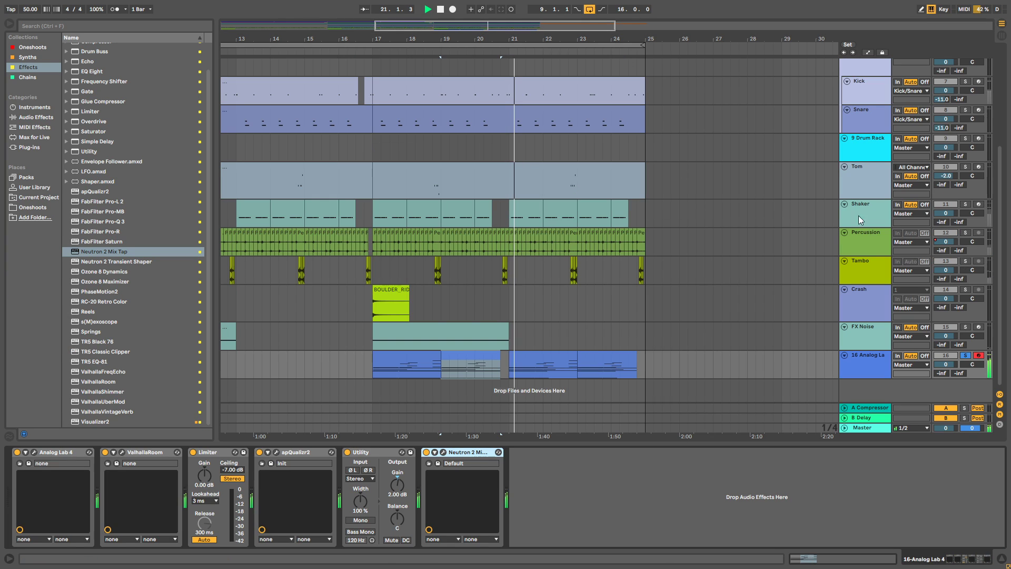
{"action": "left_click", "coordinate": [34, 451]}
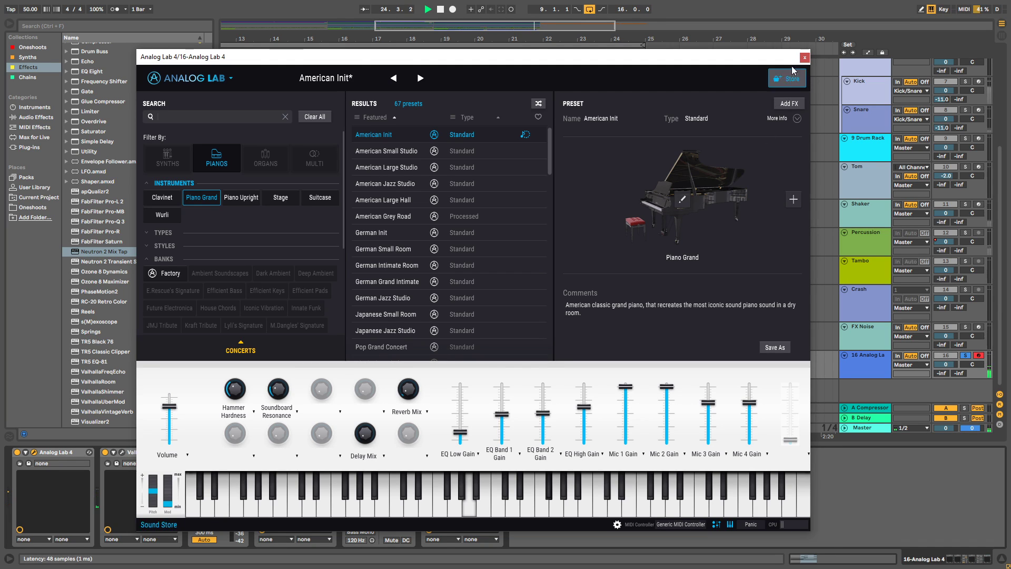
{"action": "left_click", "coordinate": [804, 58]}
{"action": "left_click", "coordinate": [373, 311]}
{"action": "key", "text": "space"}
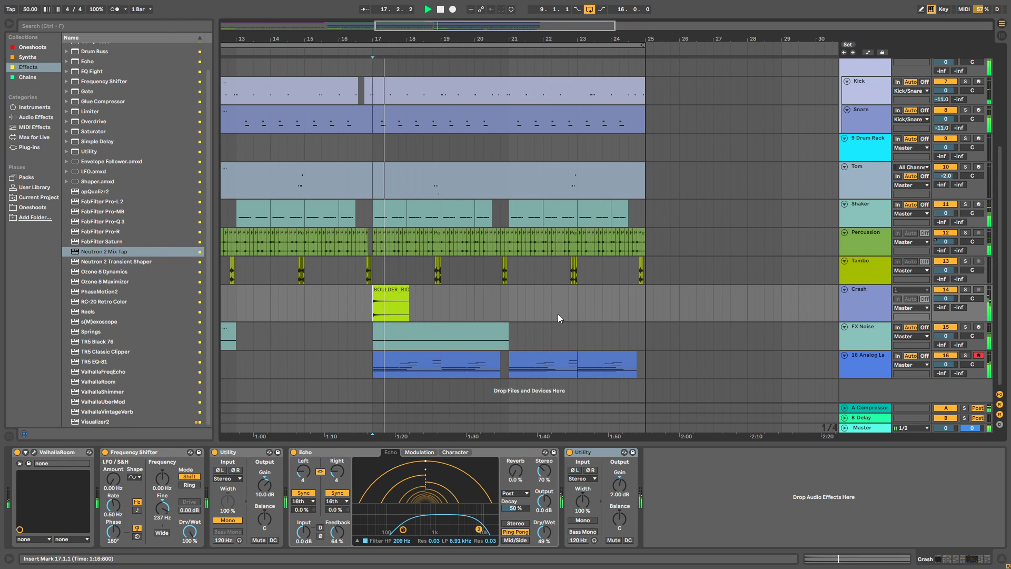
{"action": "scroll", "coordinate": [563, 318], "scroll_direction": "up", "scroll_amount": 5}
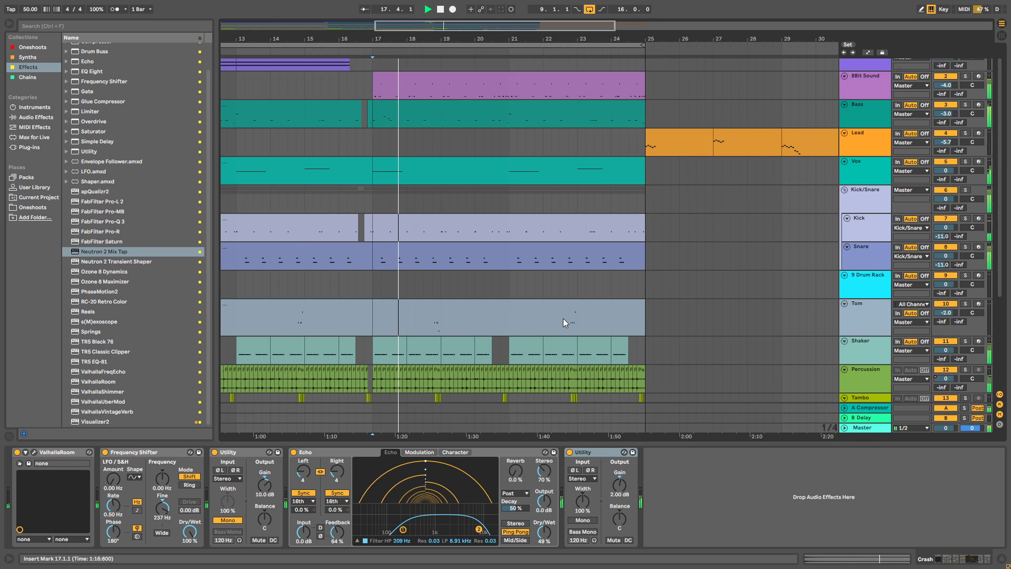
{"action": "scroll", "coordinate": [548, 327], "scroll_direction": "down", "scroll_amount": 2}
{"action": "scroll", "coordinate": [539, 331], "scroll_direction": "down", "scroll_amount": 3}
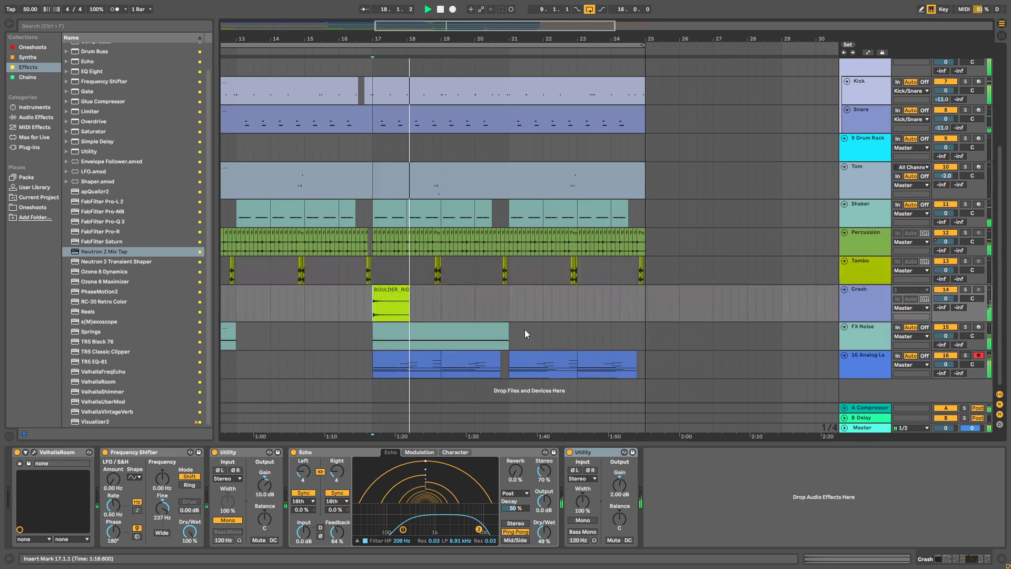
Delete the second F#0 note in the first piano clip and extend the first F#0 note to 2.4.4.
{"action": "double_click", "coordinate": [409, 349]}
{"action": "left_click", "coordinate": [566, 421]}
{"action": "double_click", "coordinate": [522, 438]}
{"action": "left_click_drag", "start_coordinate": [517, 438], "coordinate": [992, 438]}
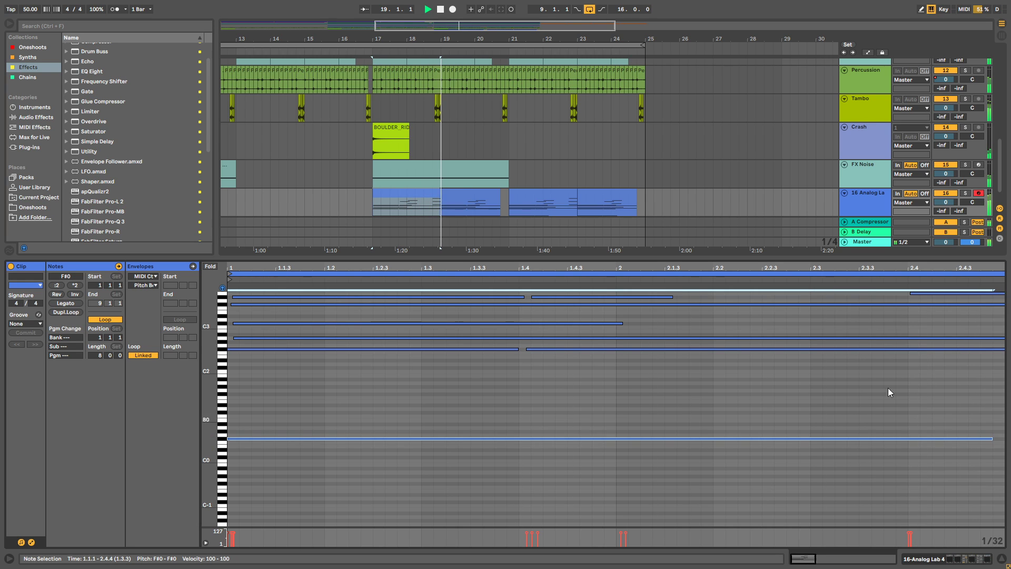
Duplicate the first piano clip over the clip at bar 19, trim the copy's end to 20.4.1, and play from bar 17.
{"action": "left_click", "coordinate": [419, 193]}
{"action": "key", "text": "ctrl+d"}
{"action": "left_click_drag", "start_coordinate": [508, 195], "coordinate": [500, 194]}
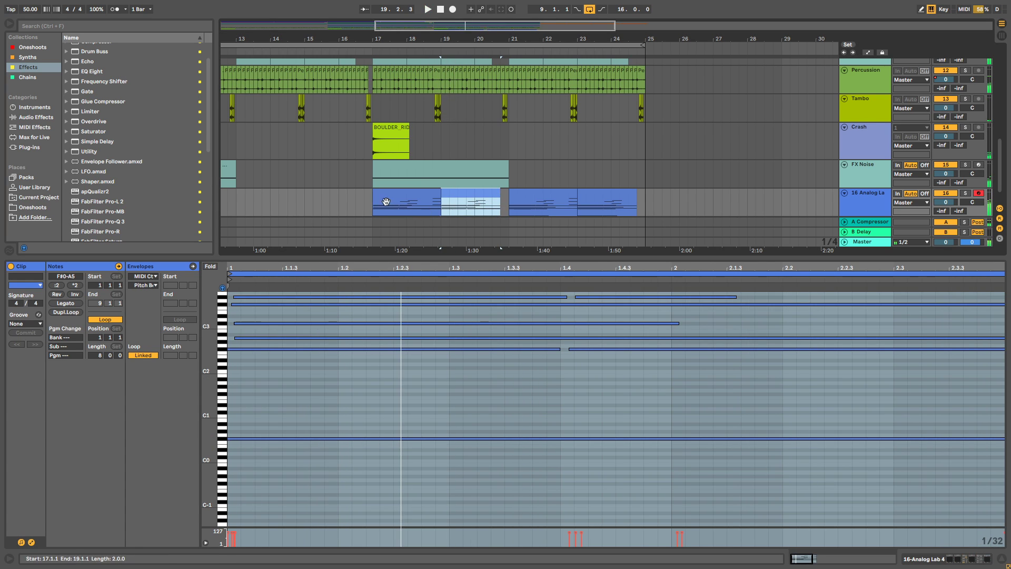
{"action": "left_click", "coordinate": [376, 207]}
{"action": "key", "text": "space"}
{"action": "key", "text": "space"}
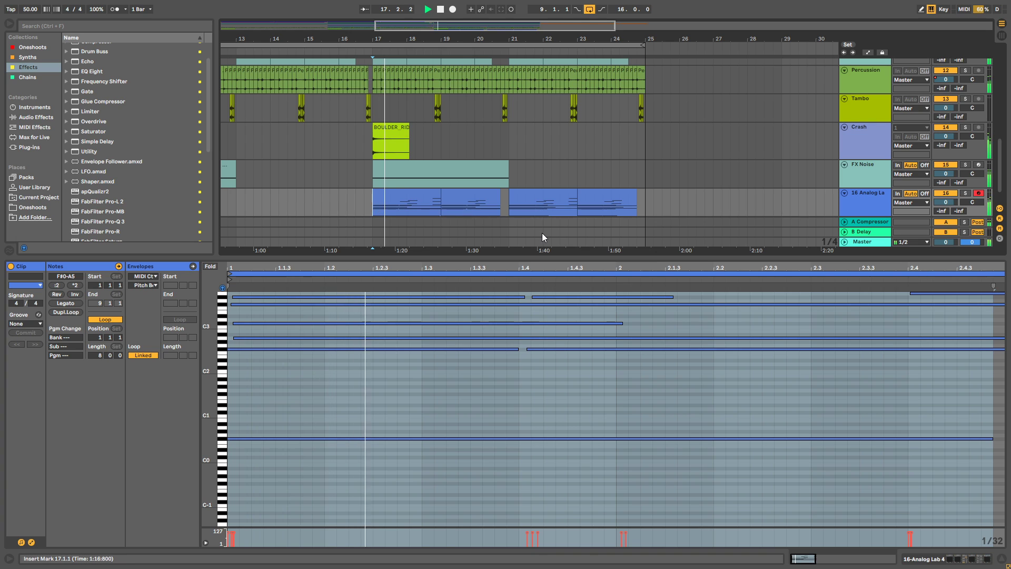
Enlarge the note editor for the first piano clip and copy its second F#2 note two octaves down to F#0.
{"action": "left_click_drag", "start_coordinate": [570, 258], "coordinate": [566, 428]}
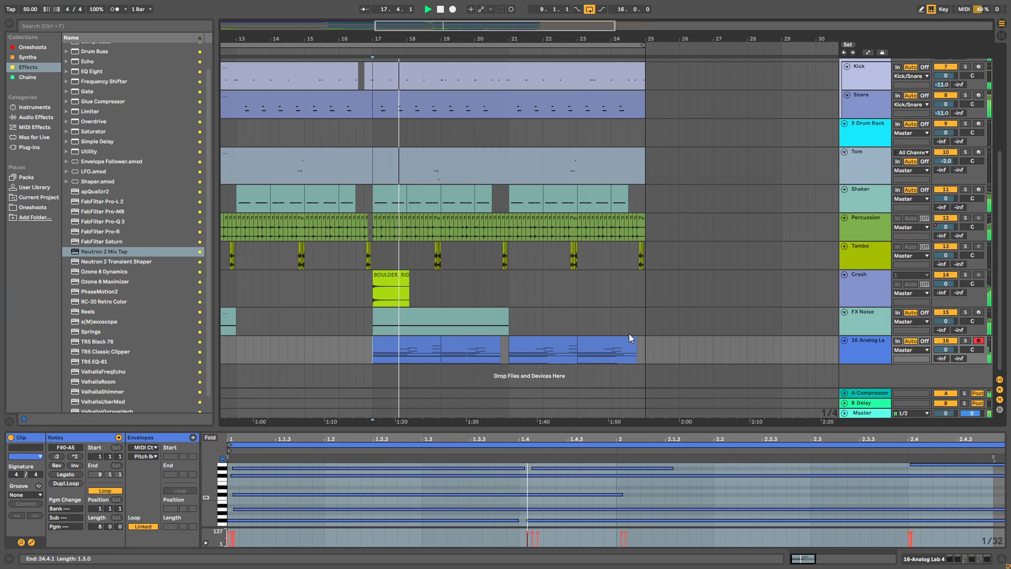
{"action": "scroll", "coordinate": [609, 307], "scroll_direction": "up", "scroll_amount": 2}
{"action": "scroll", "coordinate": [608, 308], "scroll_direction": "down", "scroll_amount": 3}
{"action": "left_click", "coordinate": [420, 363]}
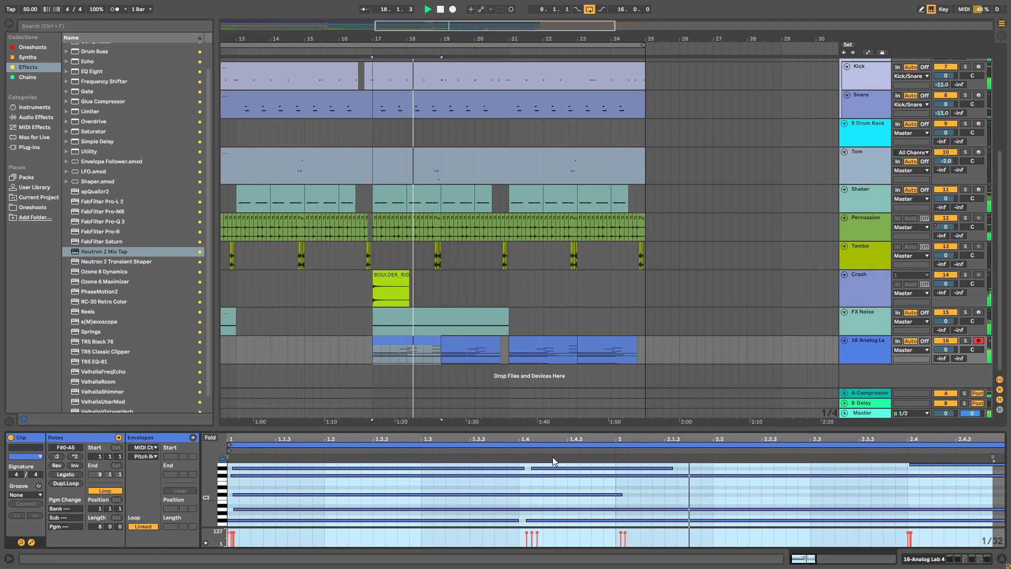
{"action": "left_click_drag", "start_coordinate": [539, 428], "coordinate": [548, 164]}
{"action": "key", "text": "space"}
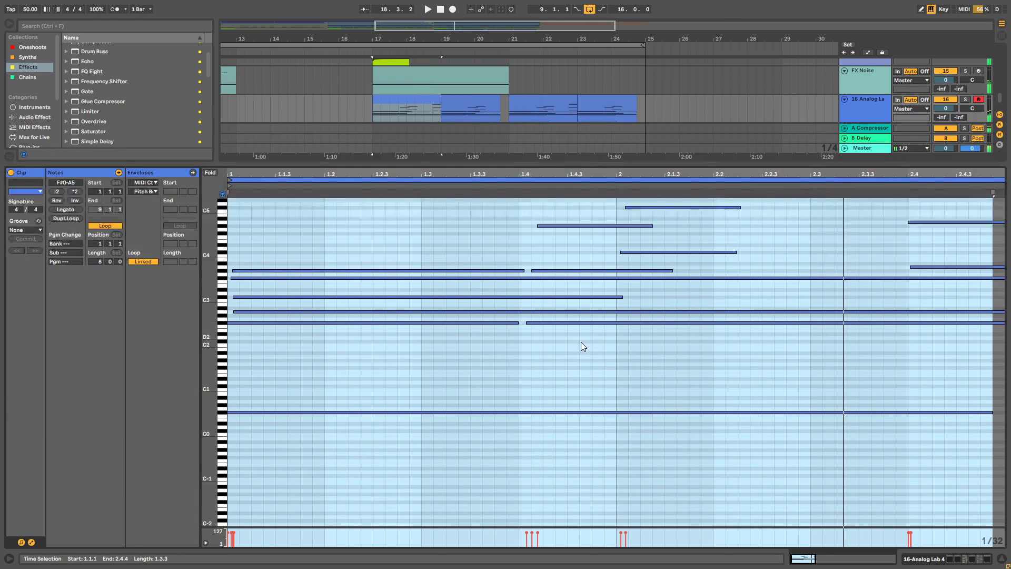
{"action": "left_click", "coordinate": [566, 336]}
{"action": "left_click_drag", "start_coordinate": [557, 321], "coordinate": [560, 419]}
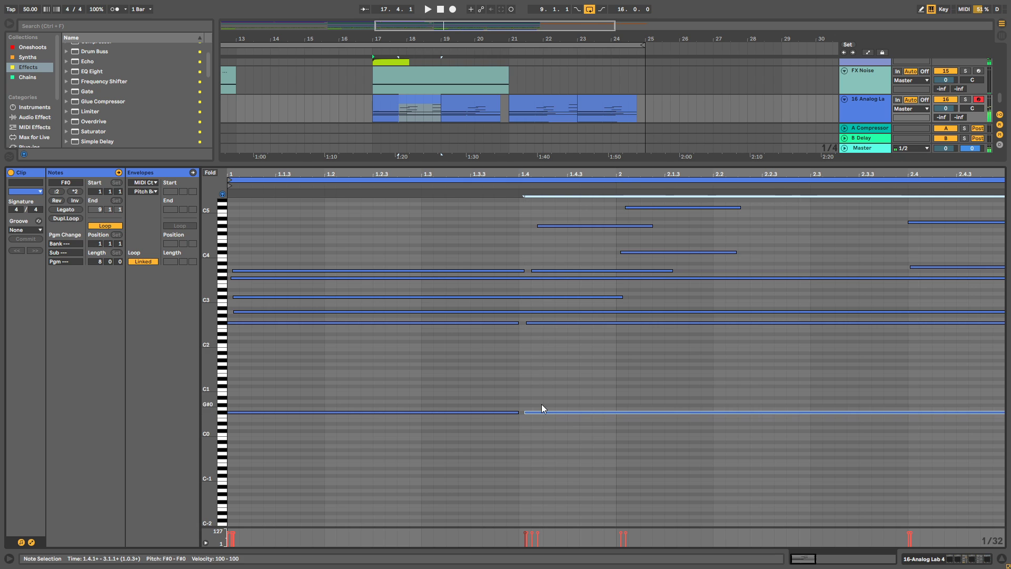
Nudge the second F#2 and F#0 notes slightly earlier towards 1.4.1 and listen to the piano soloed.
{"action": "left_click_drag", "start_coordinate": [550, 370], "coordinate": [548, 324]}
{"action": "key", "text": "Left"}
{"action": "key", "text": "space"}
{"action": "left_click", "coordinate": [543, 327]}
{"action": "left_click", "coordinate": [541, 323]}
{"action": "left_click", "coordinate": [965, 99]}
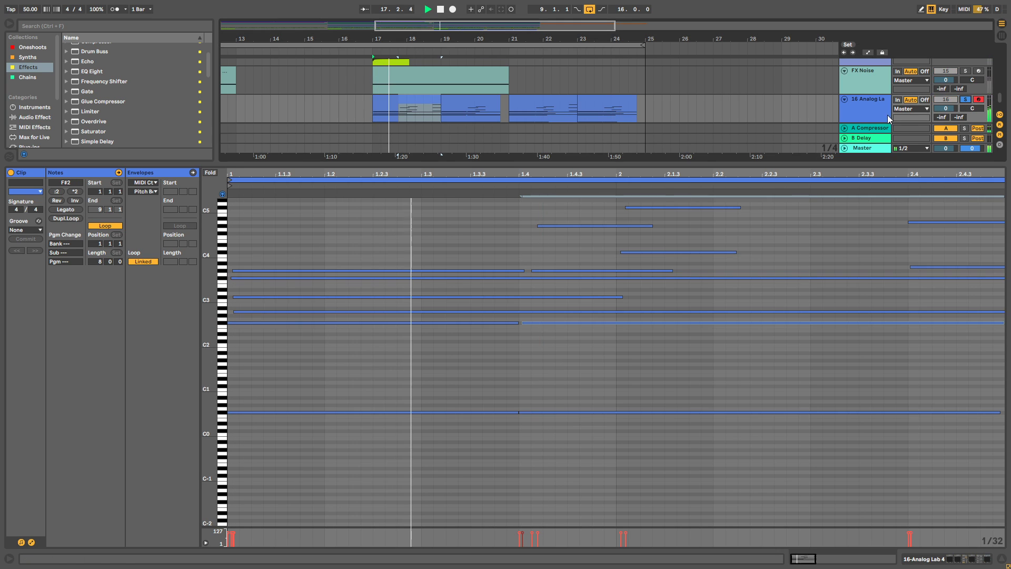
Move the second G#3 note and the G#4 note slightly earlier, to just after 1.4.1.
{"action": "scroll", "coordinate": [587, 315], "scroll_direction": "up", "scroll_amount": 5}
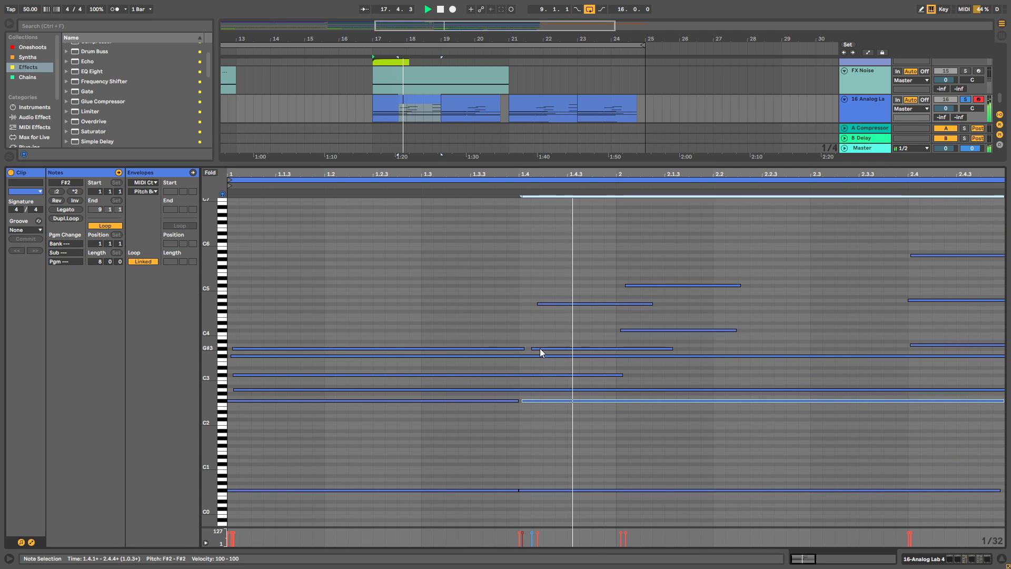
{"action": "left_click_drag", "start_coordinate": [539, 348], "coordinate": [530, 349]}
{"action": "left_click_drag", "start_coordinate": [548, 303], "coordinate": [535, 305]}
{"action": "key", "text": "space"}
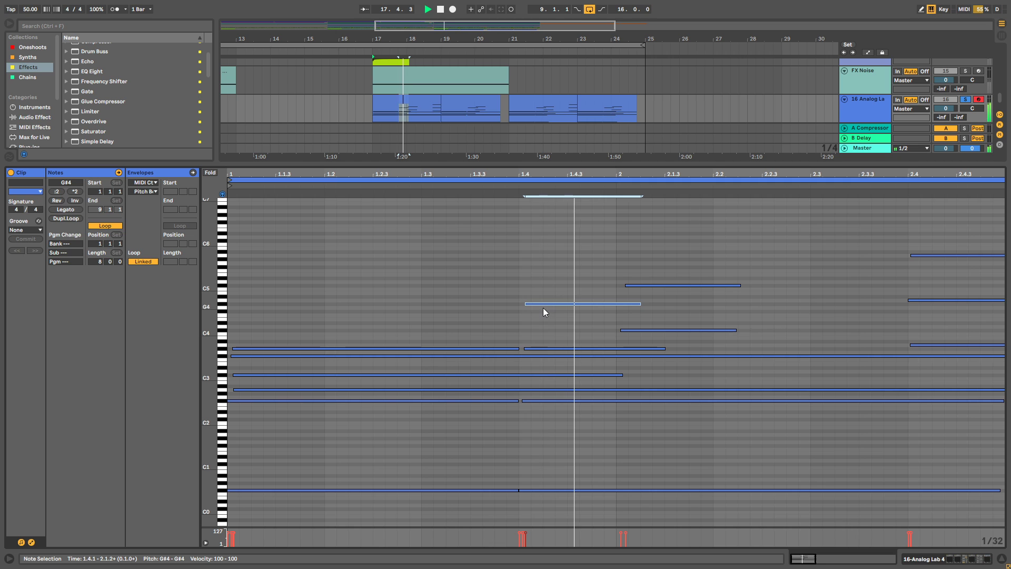
Nudge the A4 and A5 notes of the chord at 2.4.1 slightly later and add an F#5 note between them.
{"action": "left_click_drag", "start_coordinate": [606, 173], "coordinate": [605, 148]}
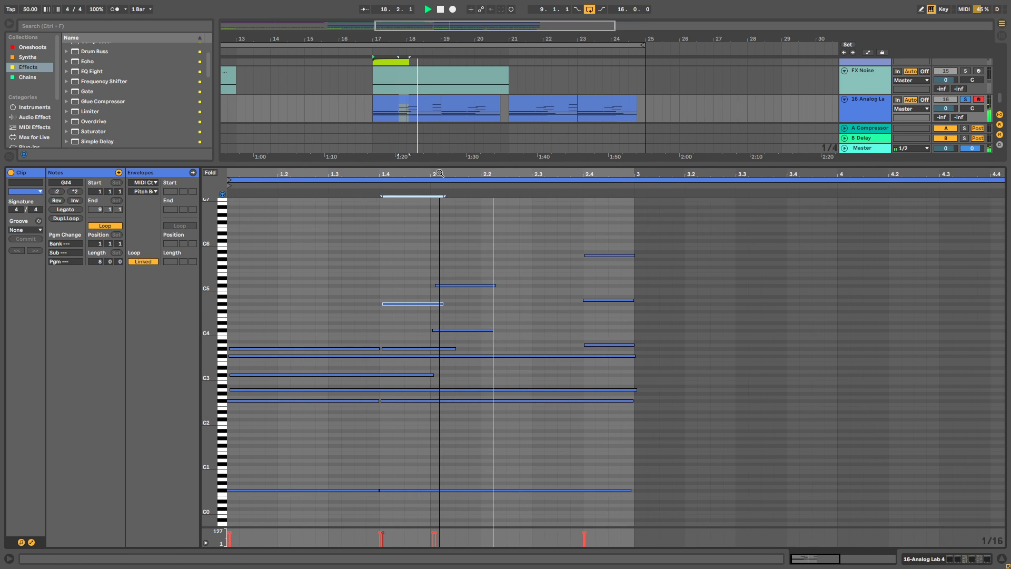
{"action": "scroll", "coordinate": [595, 221], "scroll_direction": "up", "scroll_amount": 3}
{"action": "left_click", "coordinate": [592, 299]}
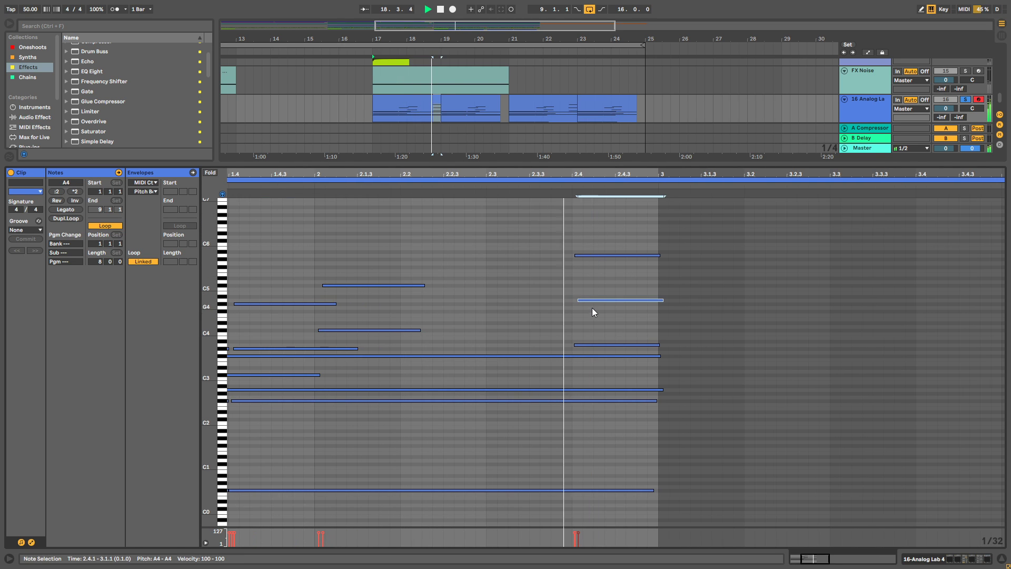
{"action": "mouse_move", "coordinate": [592, 256]}
{"action": "left_mouse_down"}
{"action": "mouse_move", "coordinate": [600, 255]}
{"action": "mouse_move", "coordinate": [586, 265]}
{"action": "left_mouse_up"}
{"action": "key", "text": "space"}
{"action": "key", "text": "space"}
{"action": "key", "text": "space"}
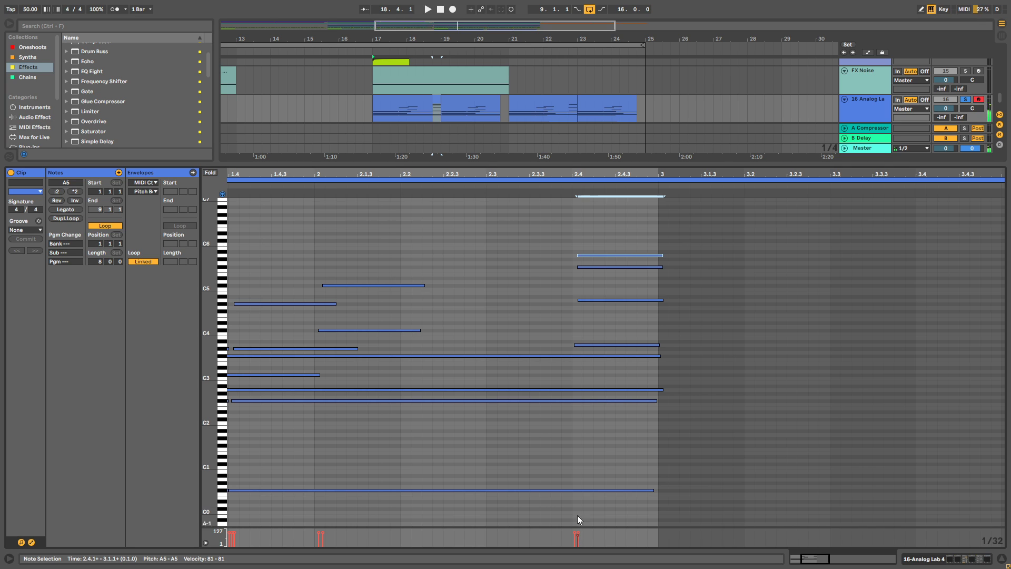
Nudge the F#5 note at 2.4.1 slightly earlier and copy the piano clip at bar 17 over the one at bar 19.
{"action": "left_click", "coordinate": [583, 267]}
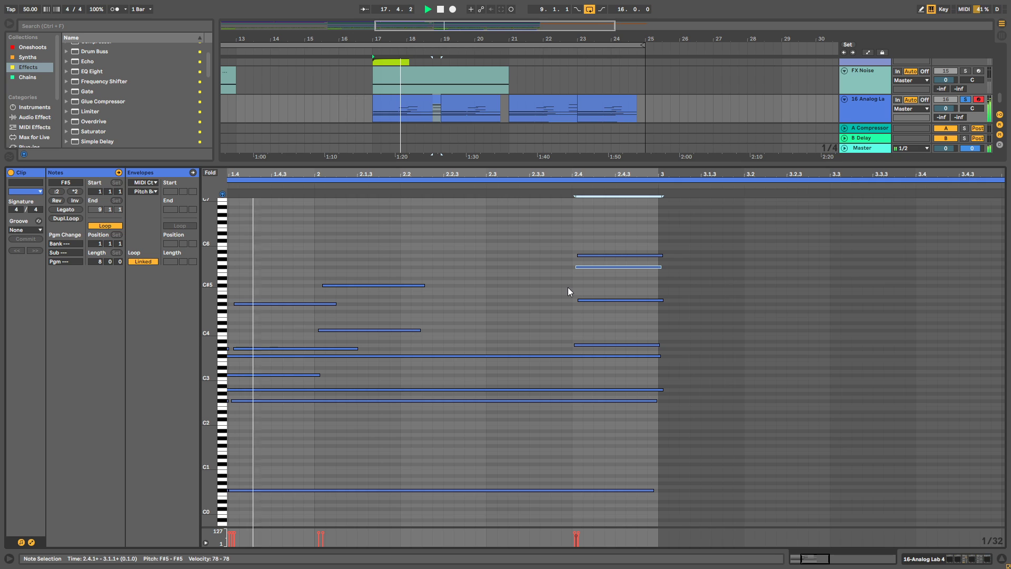
{"action": "left_click", "coordinate": [529, 279]}
{"action": "scroll", "coordinate": [535, 278], "scroll_direction": "down", "scroll_amount": 1}
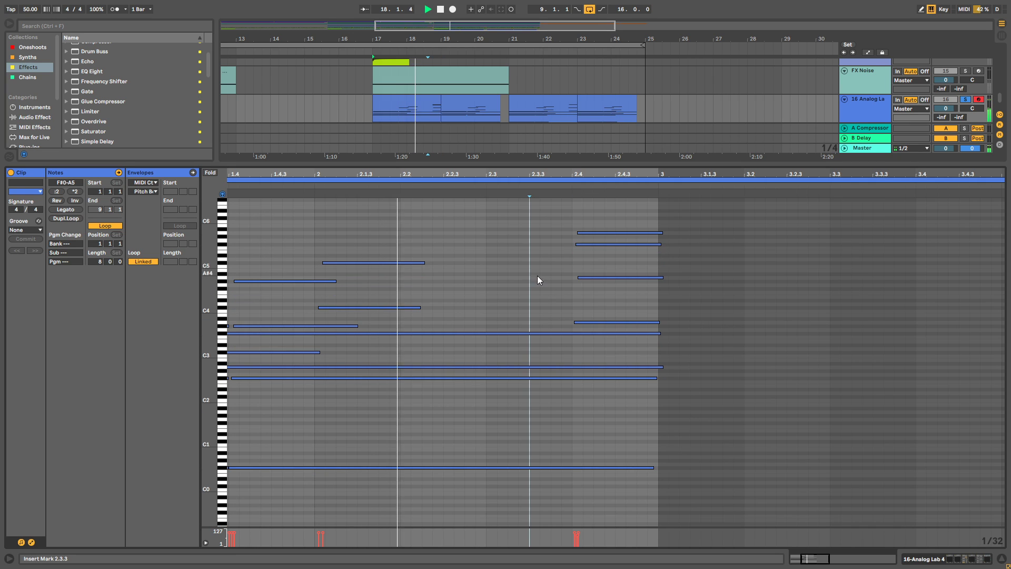
{"action": "left_click_drag", "start_coordinate": [441, 113], "coordinate": [508, 113]}
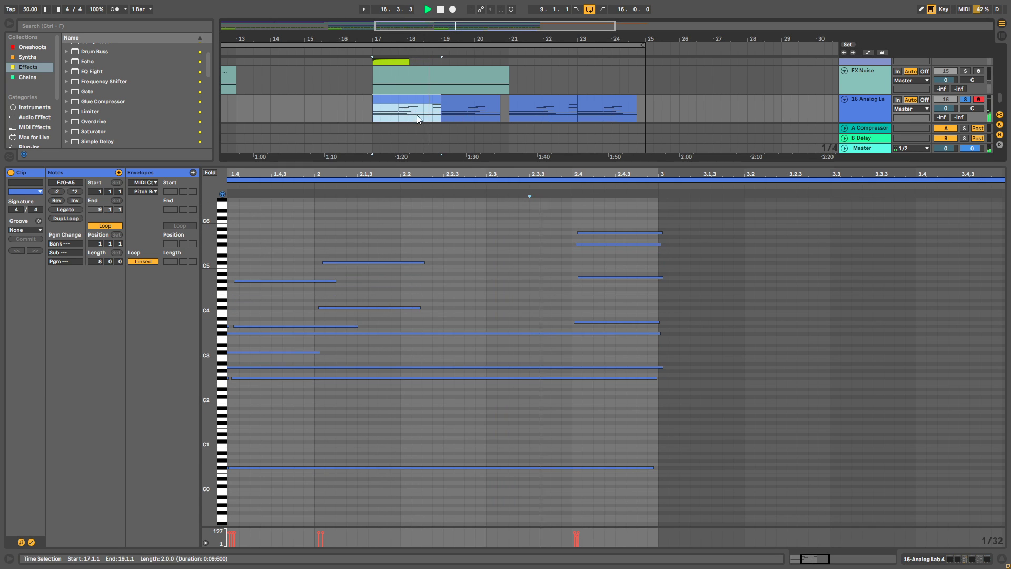
{"action": "left_click", "coordinate": [416, 100]}
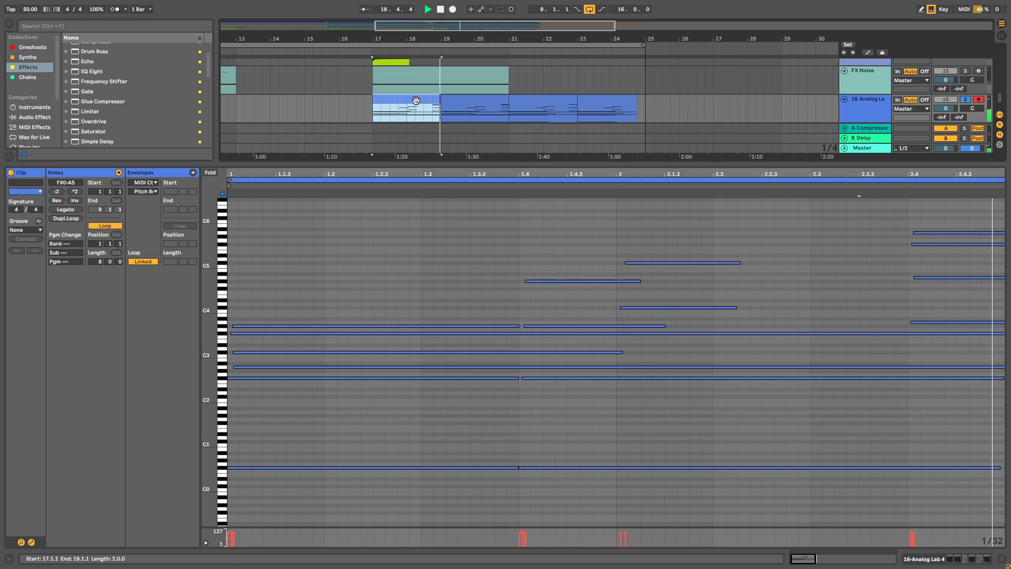
In the bar 19 piano clip, lower the F#5 note at 2.4.1 to E5 and delete the A5 note above it.
{"action": "left_click", "coordinate": [905, 273]}
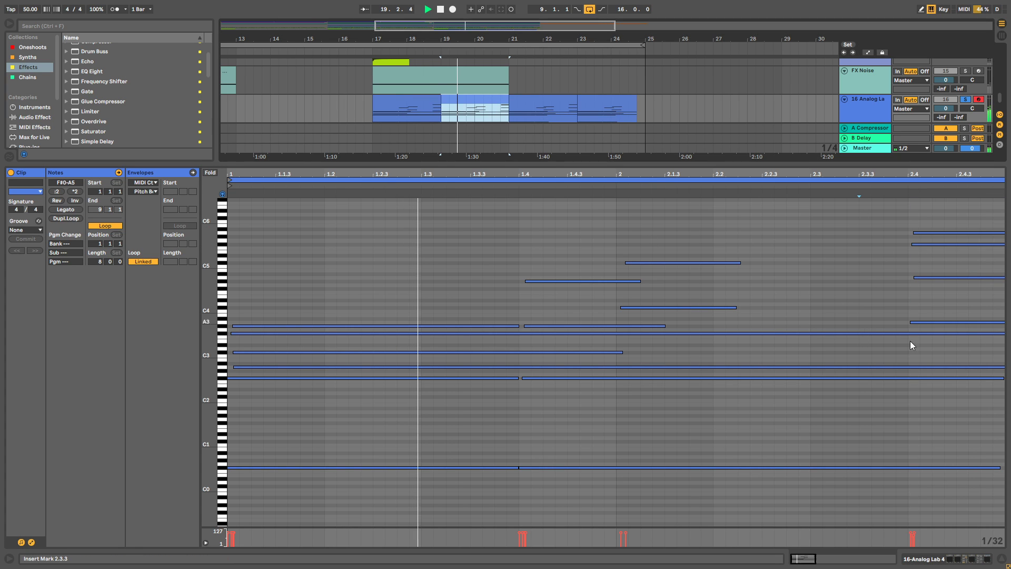
{"action": "double_click", "coordinate": [942, 251]}
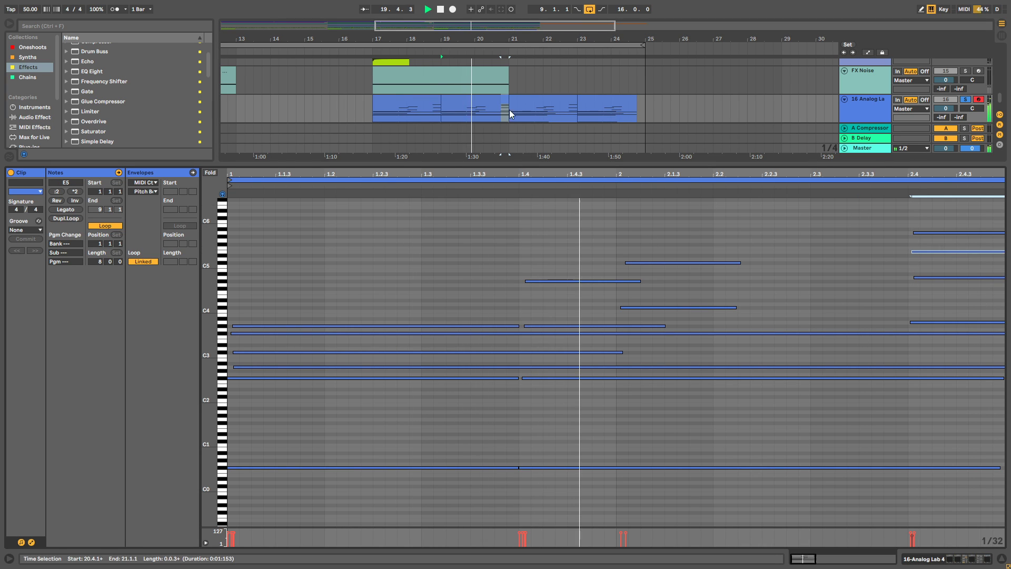
{"action": "double_click", "coordinate": [959, 231]}
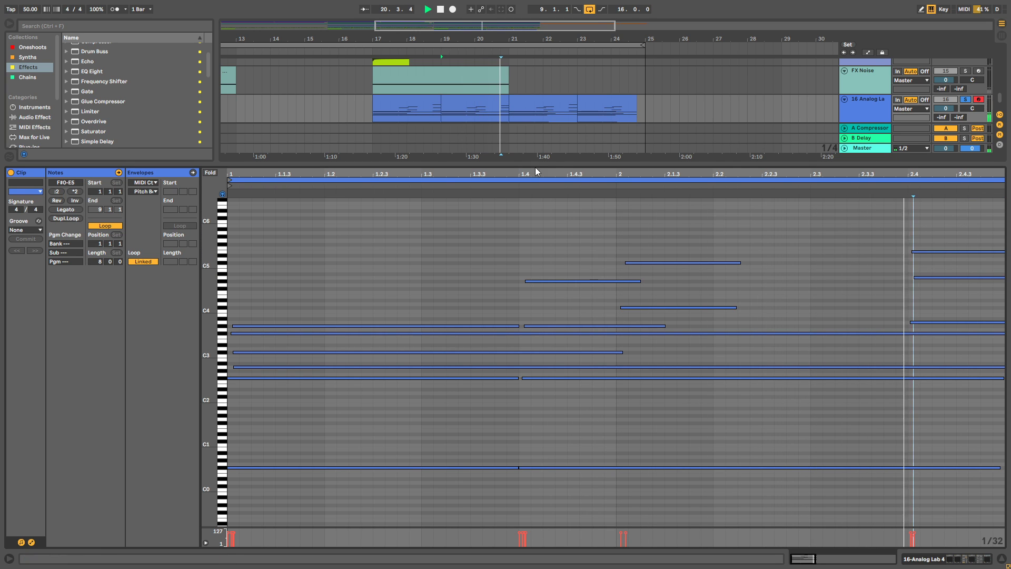
Unsolo the Analog Lab 4 track, reduce the note editor's height and play the full mix from bar 17.
{"action": "left_click", "coordinate": [374, 118]}
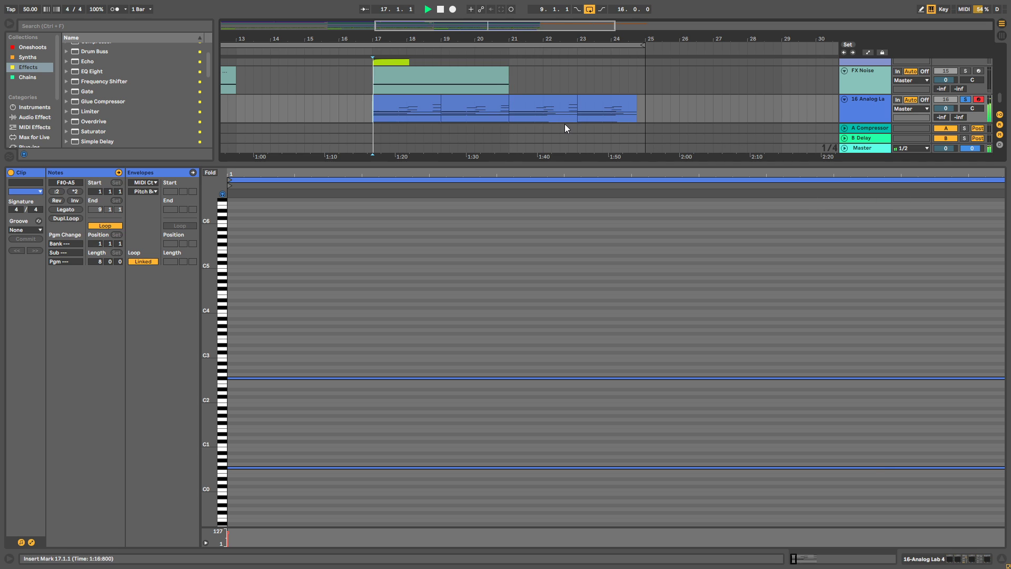
{"action": "left_click_drag", "start_coordinate": [680, 164], "coordinate": [680, 386]}
{"action": "left_click", "coordinate": [966, 298]}
{"action": "key", "text": "space"}
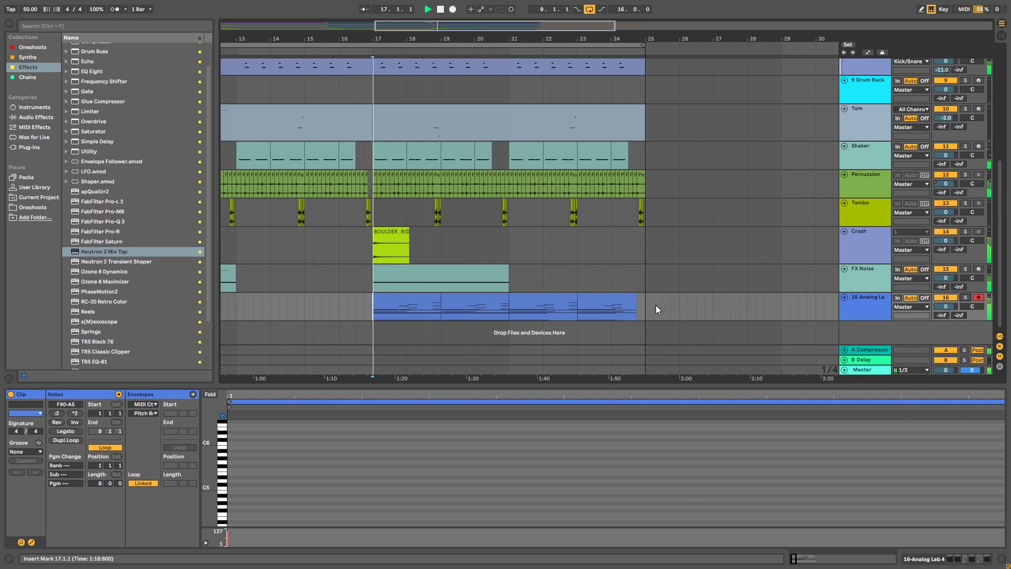
Duplicate the piano clips at bars 17 and 19 onto bar 21, shorten the last copy slightly and close the note editor.
{"action": "left_click", "coordinate": [491, 301]}
{"action": "left_click", "coordinate": [422, 301], "text": "shift"}
{"action": "key", "text": "ctrl+d"}
{"action": "left_click", "coordinate": [713, 279]}
{"action": "left_click_drag", "start_coordinate": [644, 297], "coordinate": [644, 297]}
{"action": "left_click", "coordinate": [662, 305]}
{"action": "scroll", "coordinate": [646, 295], "scroll_direction": "up", "scroll_amount": 2}
{"action": "left_click_drag", "start_coordinate": [647, 387], "coordinate": [646, 547]}
{"action": "scroll", "coordinate": [526, 207], "scroll_direction": "up", "scroll_amount": 1}
{"action": "scroll", "coordinate": [524, 204], "scroll_direction": "down", "scroll_amount": 1}
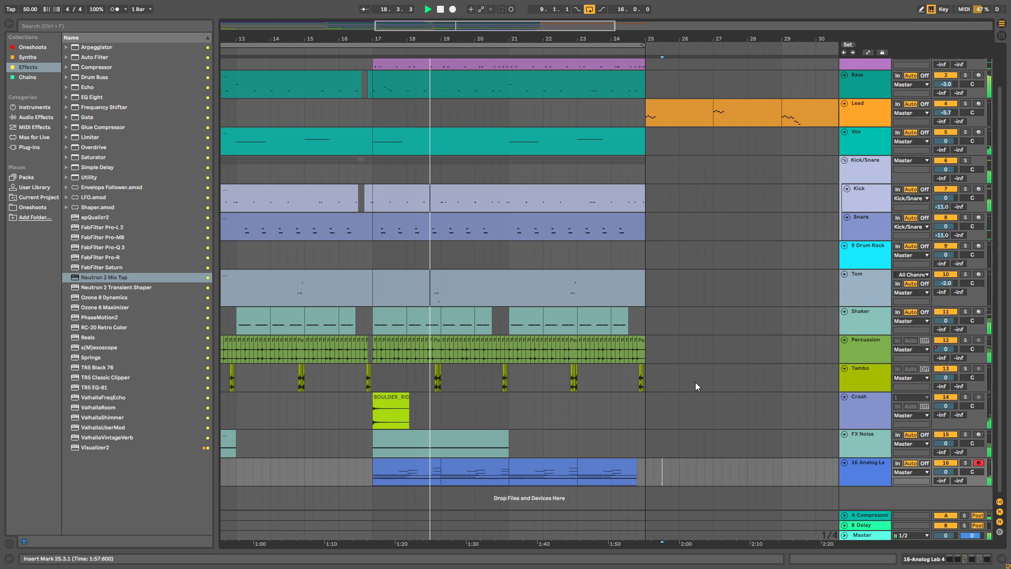
Rename the Analog Lab 4 track as Piano and move it directly below the 8Bit Sound track.
{"action": "right_click", "coordinate": [867, 466]}
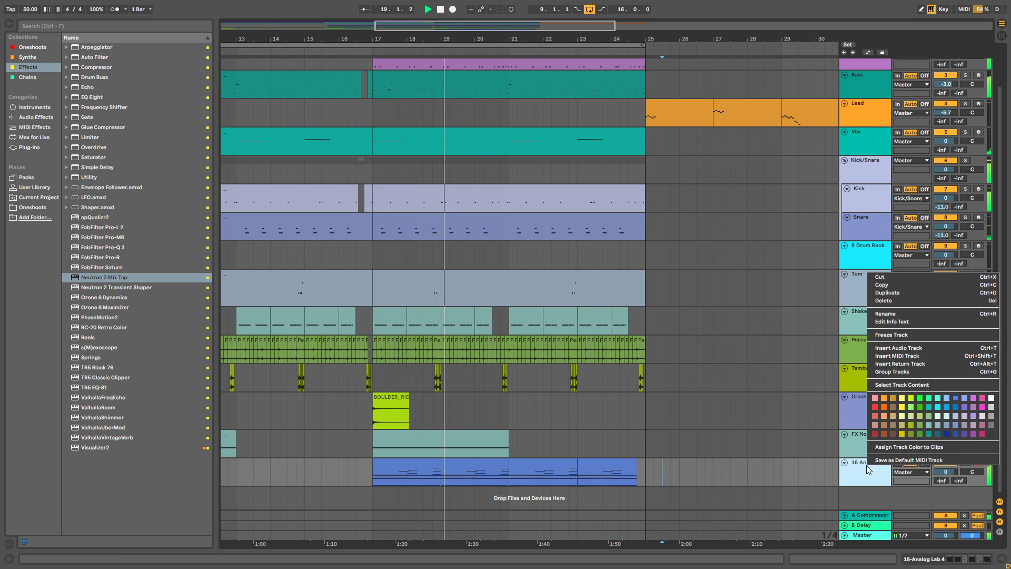
{"action": "left_click", "coordinate": [887, 323]}
{"action": "type", "text": "Piano"}
{"action": "key", "text": "Return"}
{"action": "scroll", "coordinate": [864, 405], "scroll_direction": "up", "scroll_amount": 2}
{"action": "scroll", "coordinate": [865, 405], "scroll_direction": "down", "scroll_amount": 2}
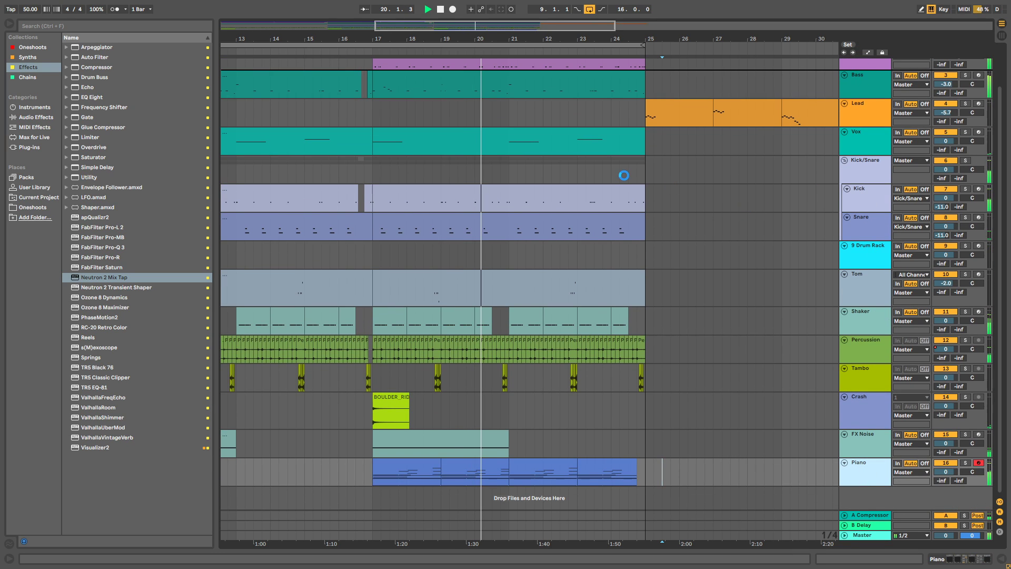
{"action": "scroll", "coordinate": [653, 200], "scroll_direction": "up", "scroll_amount": 2}
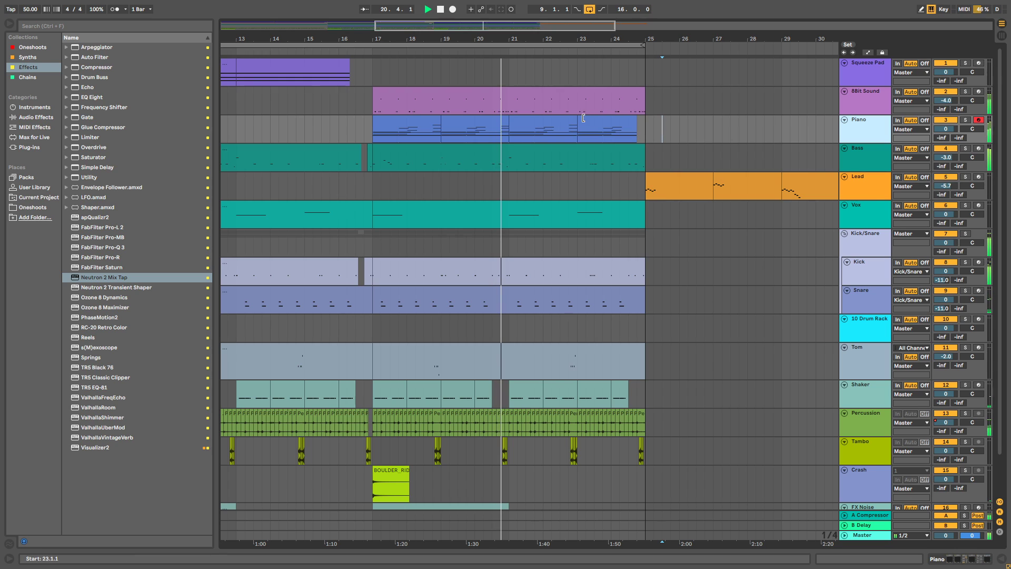
Open the piano clip at bar 21 in an enlarged note editor and delete its second F#0 note.
{"action": "left_click_drag", "start_coordinate": [499, 35], "coordinate": [558, 28]}
{"action": "scroll", "coordinate": [534, 180], "scroll_direction": "down", "scroll_amount": 2}
{"action": "scroll", "coordinate": [567, 169], "scroll_direction": "up", "scroll_amount": 2}
{"action": "double_click", "coordinate": [561, 128]}
{"action": "left_click_drag", "start_coordinate": [579, 442], "coordinate": [579, 143]}
{"action": "left_click_drag", "start_coordinate": [585, 412], "coordinate": [593, 459]}
{"action": "key", "text": "Delete"}
{"action": "key", "text": "space"}
Add a G#5 note an octave above the G#4 in the bar 21 clip, starting slightly earlier, just after 1.4.1.
{"action": "left_click", "coordinate": [547, 304]}
{"action": "key", "text": "ctrl+u"}
{"action": "left_click_drag", "start_coordinate": [546, 304], "coordinate": [546, 282]}
{"action": "scroll", "coordinate": [548, 304], "scroll_direction": "up", "scroll_amount": 1}
{"action": "left_click_drag", "start_coordinate": [523, 533], "coordinate": [524, 542]}
{"action": "key", "text": "Down"}
{"action": "key", "text": "Down"}
{"action": "key", "text": "Down"}
{"action": "key", "text": "Down"}
{"action": "key", "text": "Down"}
{"action": "key", "text": "Down"}
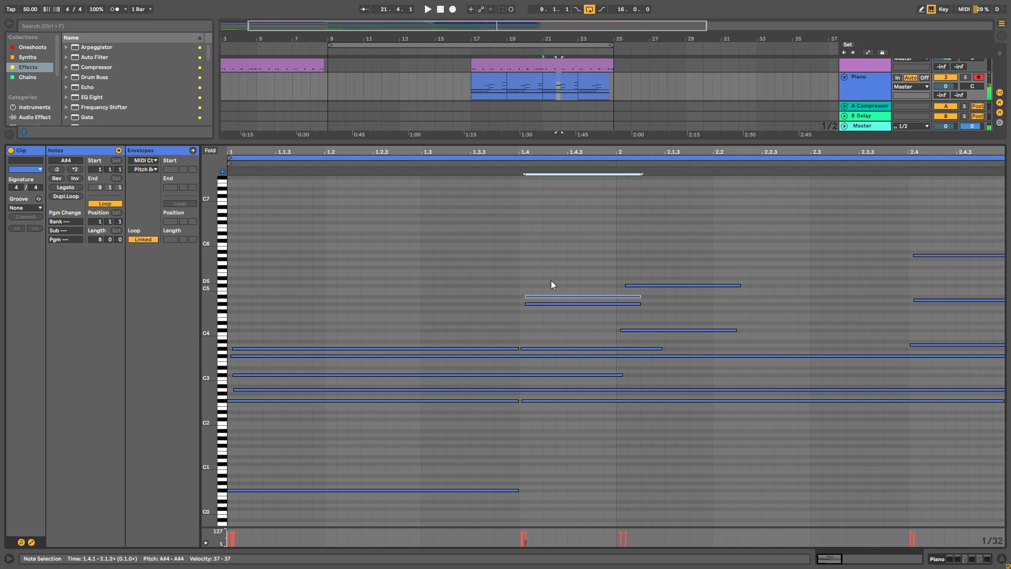
{"action": "key", "text": "shift+Up"}
{"action": "key", "text": "space"}
{"action": "left_click_drag", "start_coordinate": [540, 258], "coordinate": [538, 259]}
{"action": "left_click", "coordinate": [538, 264]}
Add a C#6 note an octave above the C#5 at 2.1.1 and set the G#5 and C#6 velocities to 70.
{"action": "left_click_drag", "start_coordinate": [606, 259], "coordinate": [703, 286]}
{"action": "key", "text": "shift+Up"}
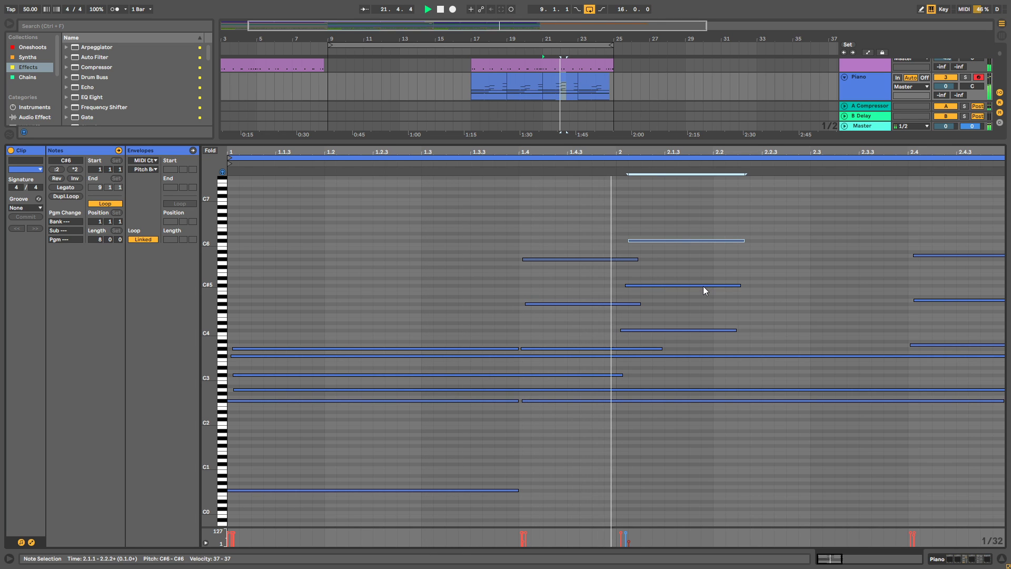
{"action": "left_click_drag", "start_coordinate": [672, 220], "coordinate": [587, 268]}
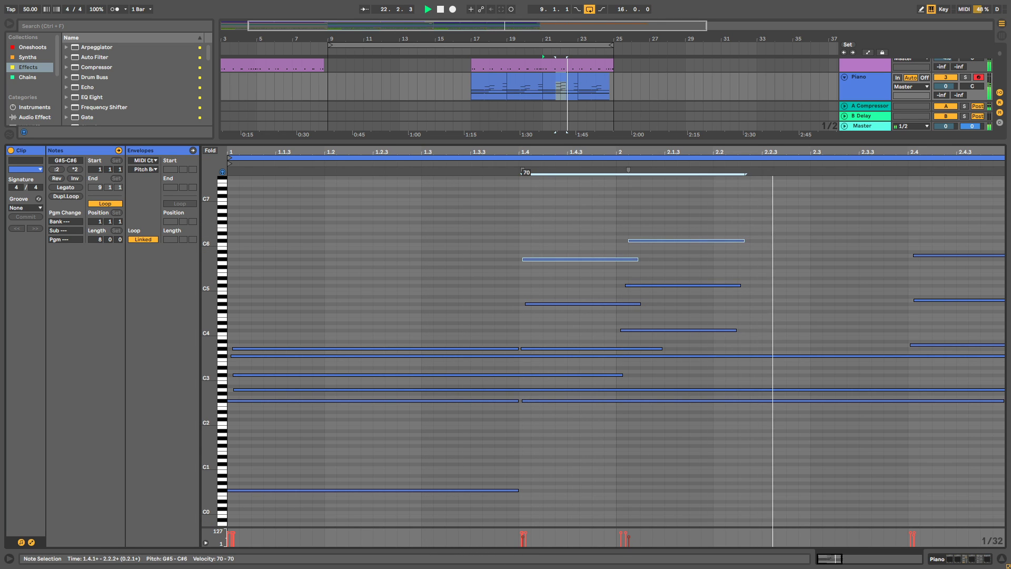
Play the piano clip from bar 21 to check the new upper octave notes.
{"action": "left_click", "coordinate": [521, 220]}
{"action": "key", "text": "space"}
{"action": "key", "text": "space"}
{"action": "left_click", "coordinate": [434, 266]}
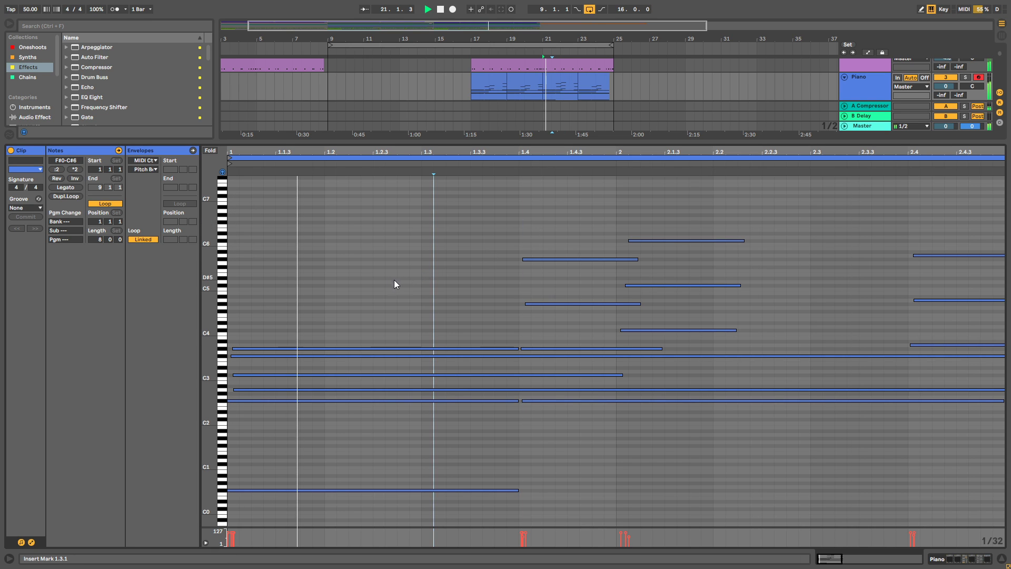
{"action": "scroll", "coordinate": [531, 239], "scroll_direction": "up", "scroll_amount": 1}
{"action": "left_click_drag", "start_coordinate": [590, 150], "coordinate": [531, 155]}
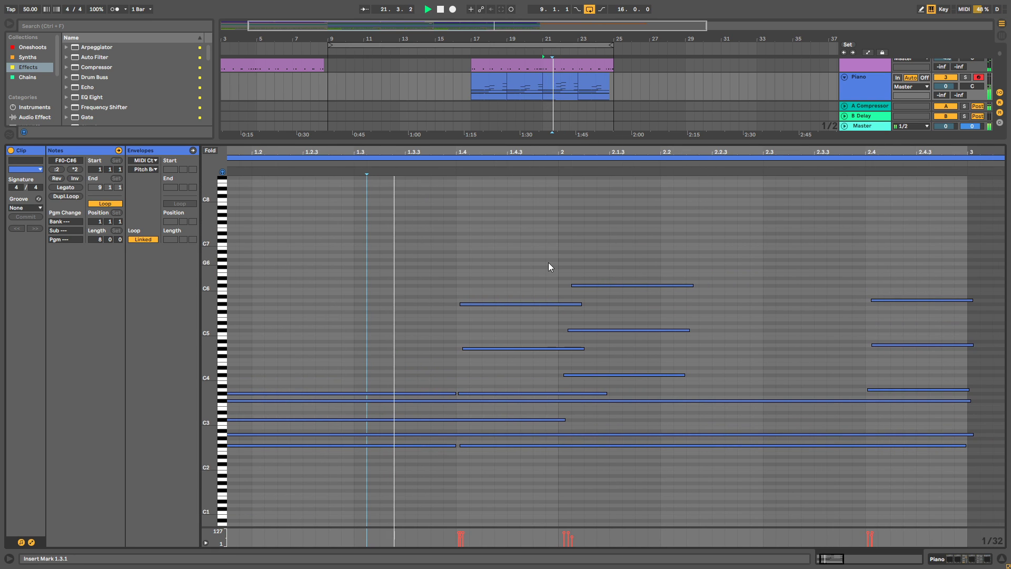
{"action": "left_click", "coordinate": [673, 258]}
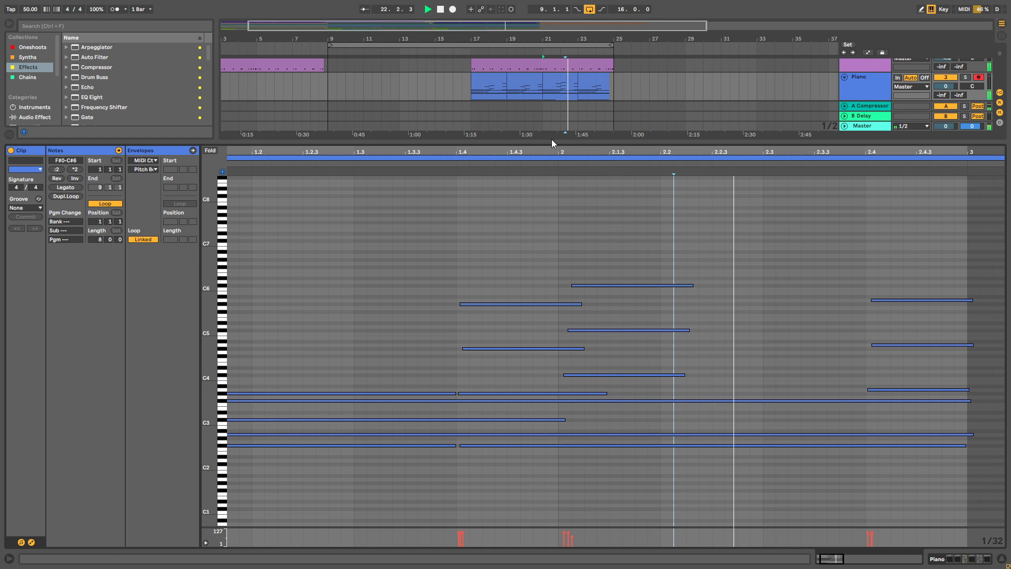
Copy the edited piano clip from bar 21 over the clip at bar 17.
{"action": "left_click_drag", "start_coordinate": [552, 139], "coordinate": [551, 158]}
{"action": "left_click", "coordinate": [560, 86]}
{"action": "left_click", "coordinate": [494, 86]}
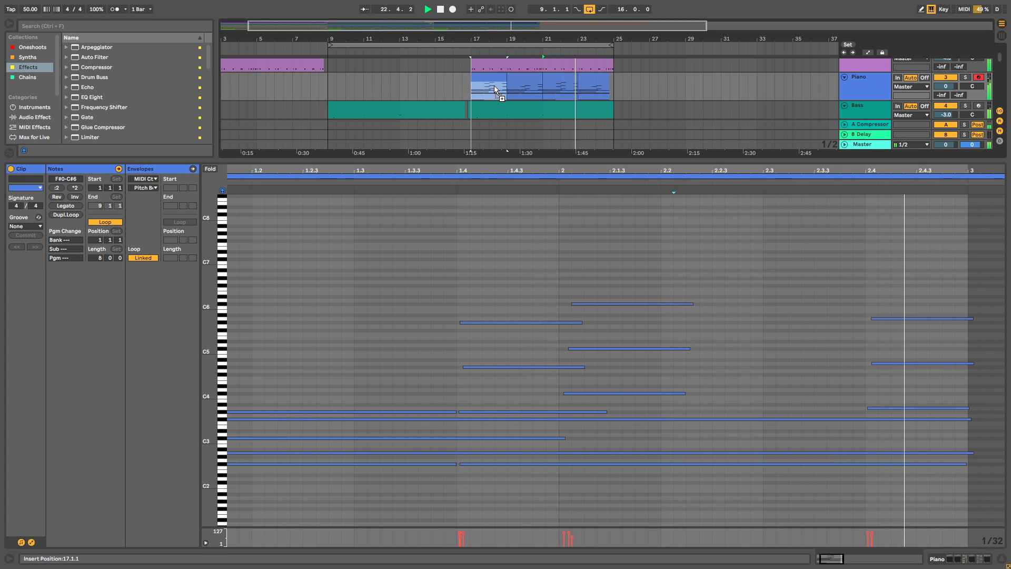
{"action": "left_click_drag", "start_coordinate": [494, 85], "coordinate": [482, 93]}
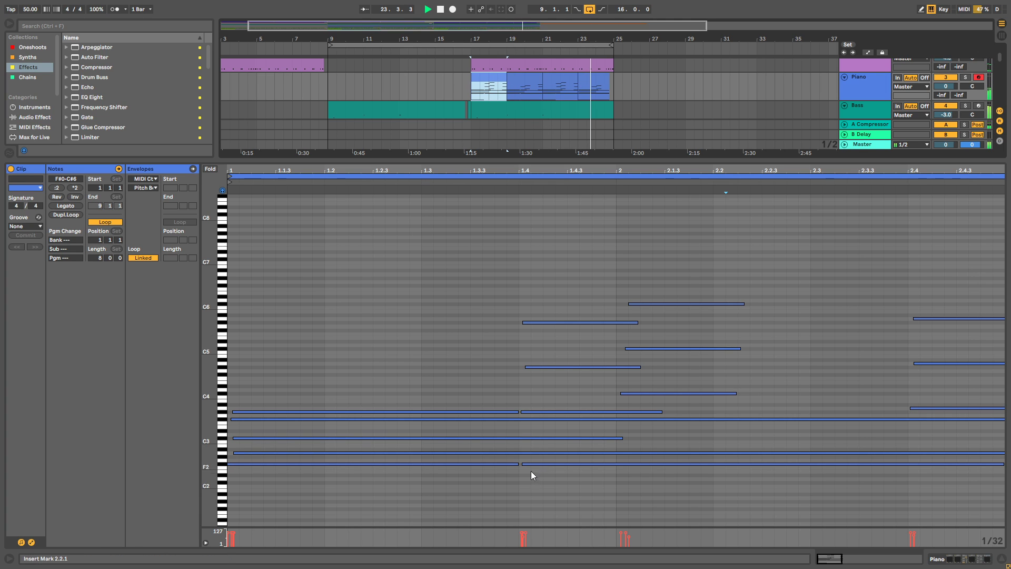
Extend the first F#2 note in the bar 17 clip to 3.1.1 as one sustained note and play from bar 17.
{"action": "left_click_drag", "start_coordinate": [520, 465], "coordinate": [1002, 478]}
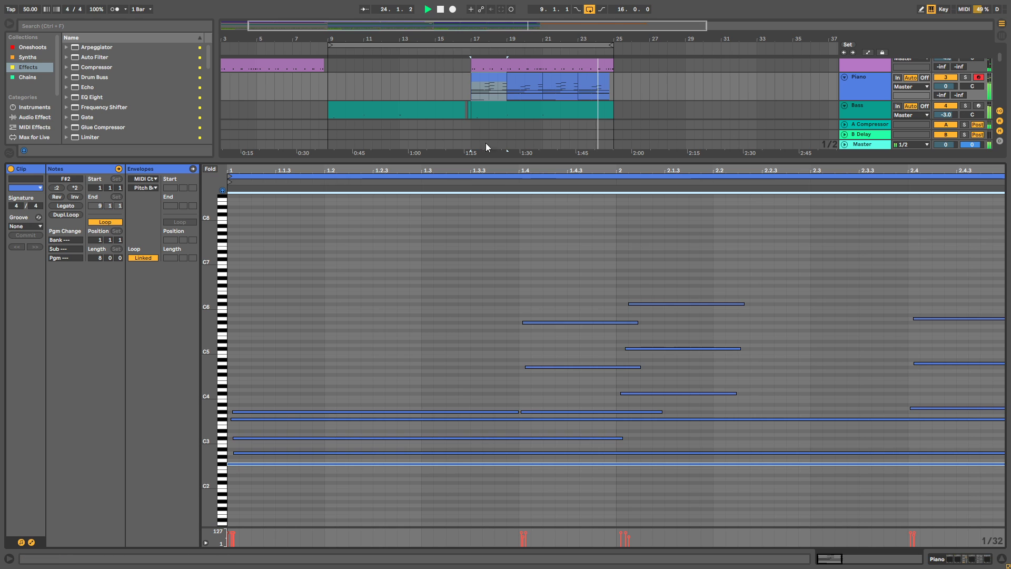
{"action": "left_click", "coordinate": [469, 91]}
{"action": "key", "text": "space"}
{"action": "key", "text": "space"}
{"action": "left_click", "coordinate": [494, 86]}
{"action": "left_click", "coordinate": [588, 488]}
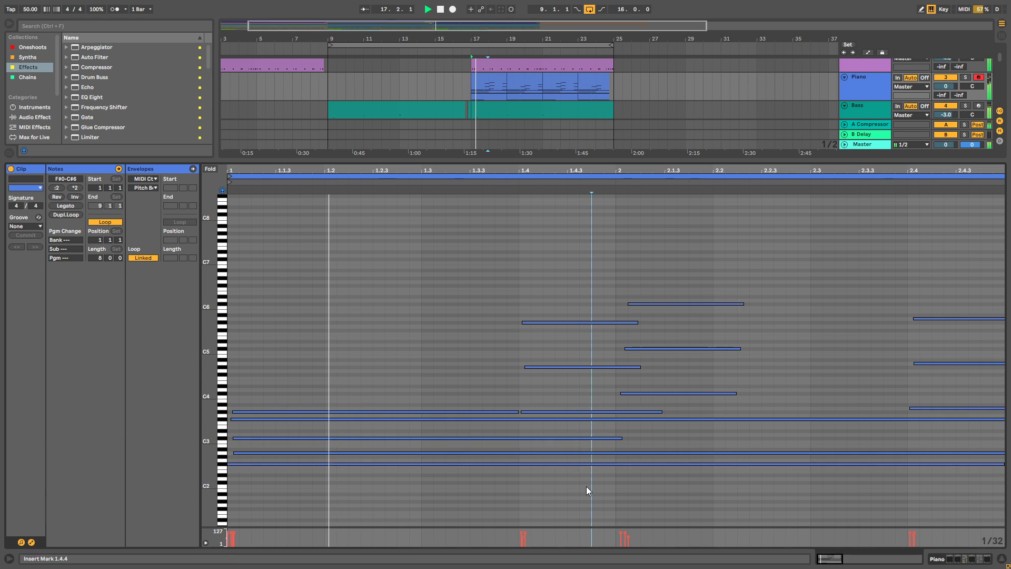
Extend the F#0 bass note in the bar 17 clip to 3.1.1 and trim the A2 note to end there.
{"action": "left_click", "coordinate": [506, 62]}
{"action": "left_click", "coordinate": [491, 76]}
{"action": "scroll", "coordinate": [619, 463], "scroll_direction": "down", "scroll_amount": 3}
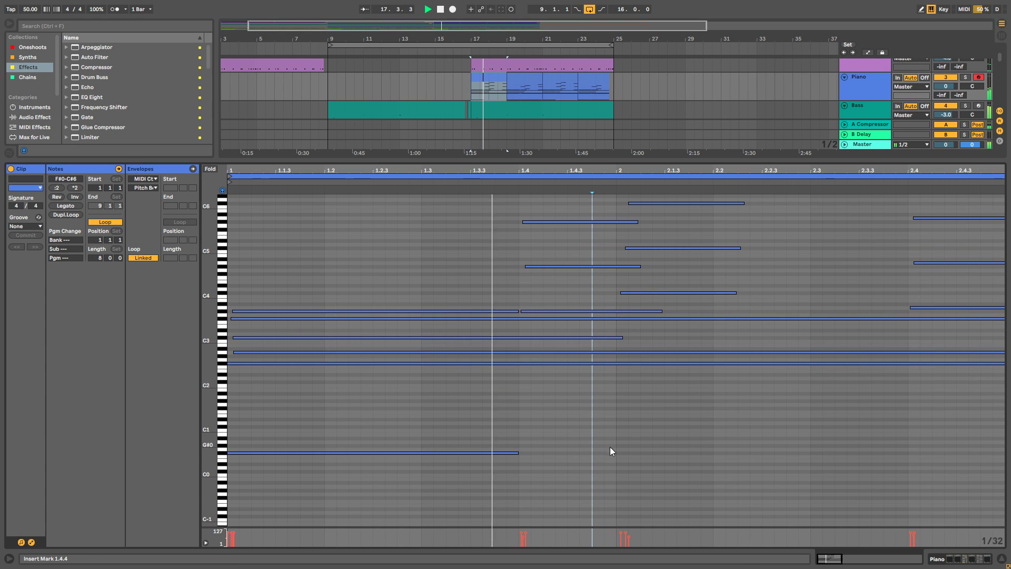
{"action": "left_click_drag", "start_coordinate": [519, 452], "coordinate": [1003, 449]}
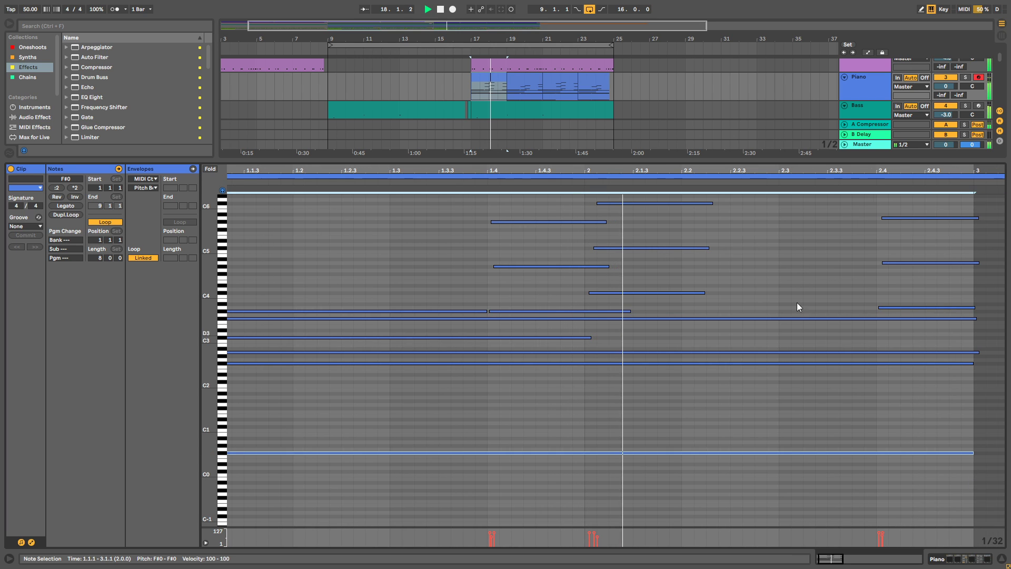
{"action": "left_click", "coordinate": [962, 352]}
{"action": "scroll", "coordinate": [927, 316], "scroll_direction": "up", "scroll_amount": 3}
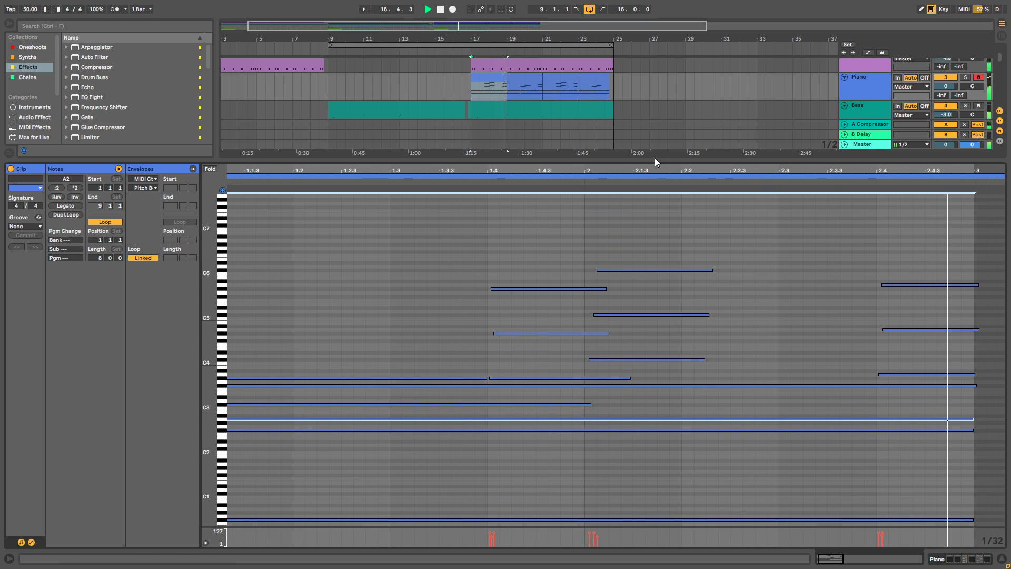
Reduce the note editor's height and copy the piano clip from bar 17 over the clip at bar 19.
{"action": "left_click_drag", "start_coordinate": [627, 157], "coordinate": [628, 396]}
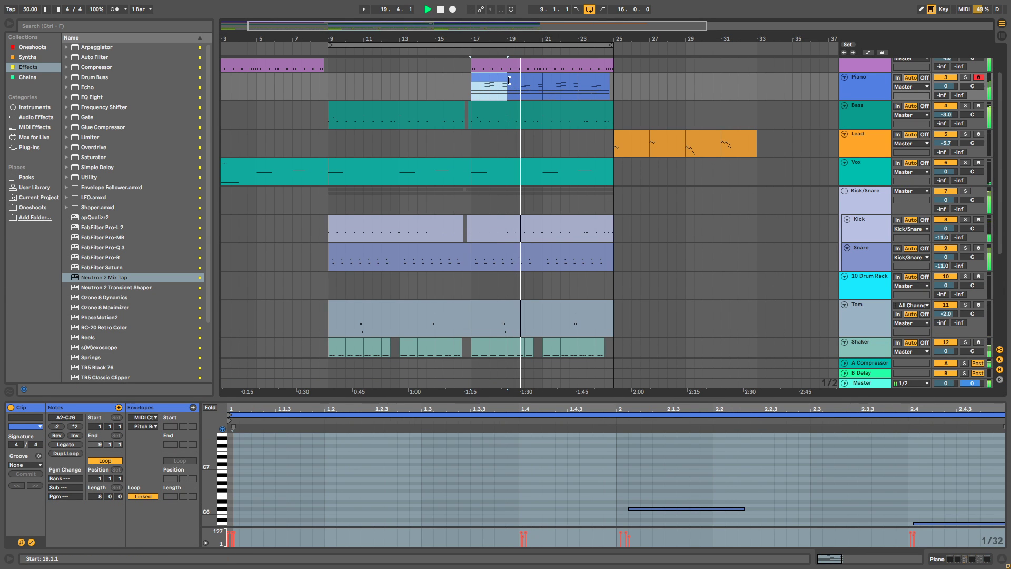
{"action": "left_click_drag", "start_coordinate": [509, 80], "coordinate": [551, 94]}
{"action": "scroll", "coordinate": [541, 80], "scroll_direction": "up", "scroll_amount": 4, "text": "ctrl"}
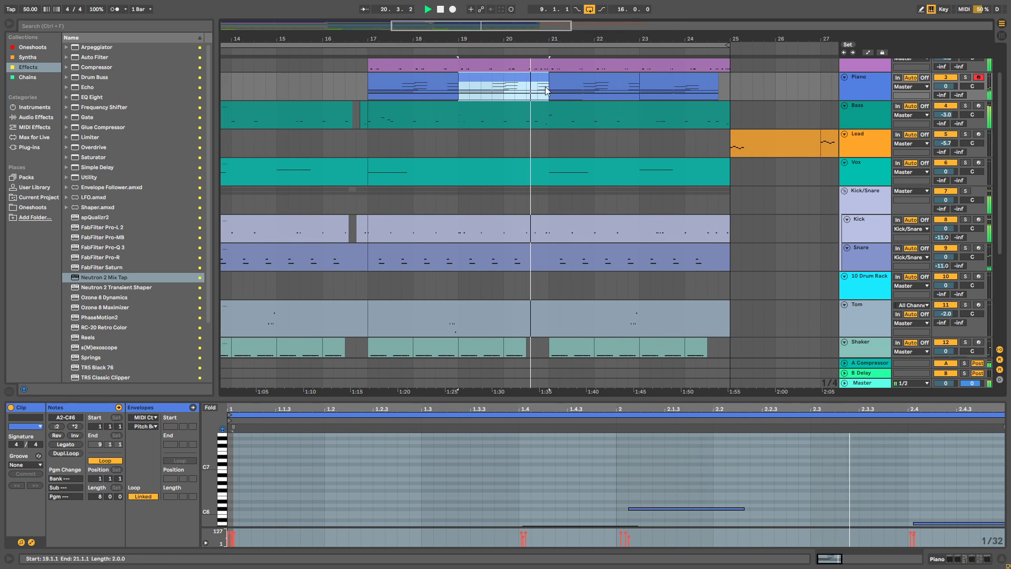
Lower the A5 note at 2.4.1 in the bar 19 clip to F#5 and close the note editor.
{"action": "left_click", "coordinate": [895, 461]}
{"action": "left_click", "coordinate": [948, 470]}
{"action": "left_click", "coordinate": [949, 477]}
{"action": "key", "text": "Down"}
{"action": "key", "text": "Down"}
{"action": "key", "text": "Down"}
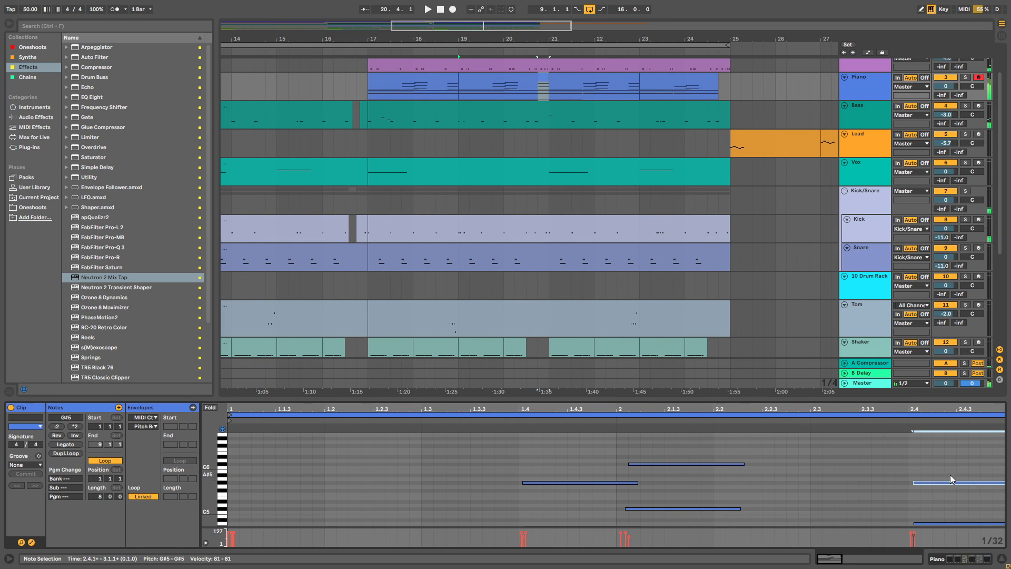
{"action": "scroll", "coordinate": [949, 470], "scroll_direction": "down", "scroll_amount": 2}
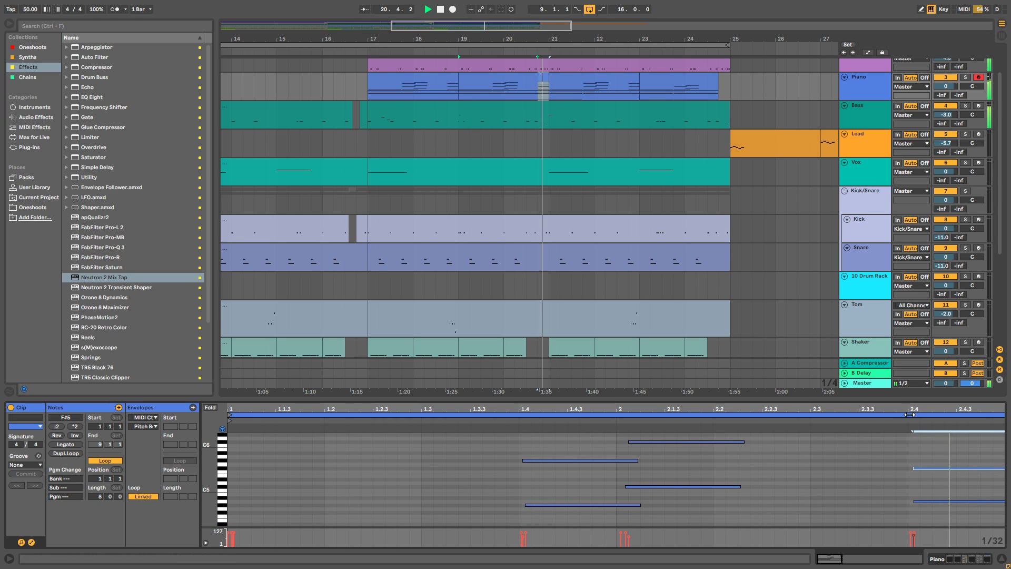
{"action": "left_click_drag", "start_coordinate": [899, 398], "coordinate": [896, 518]}
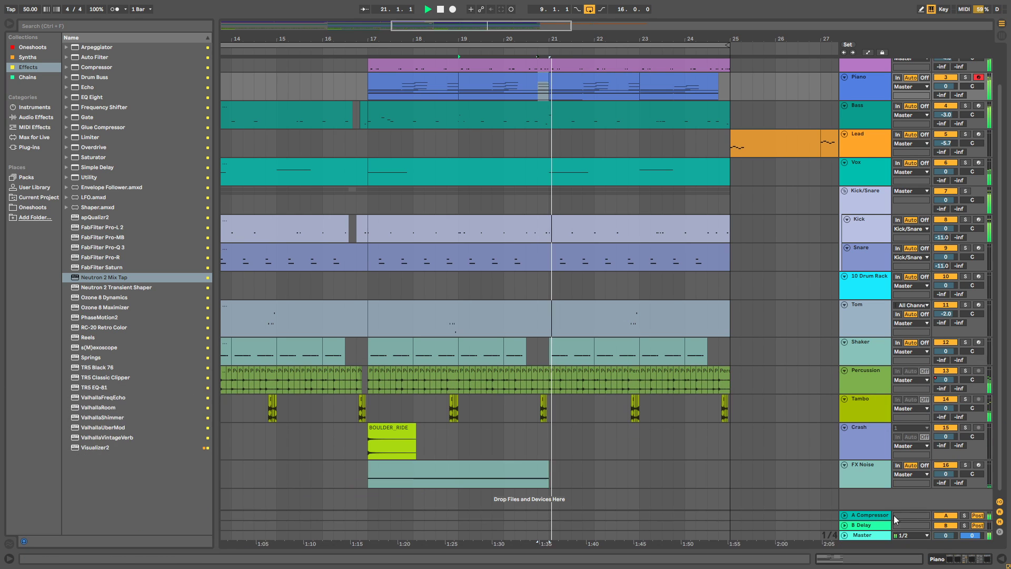
Play the arrangement from bar 1 and review the clips on all tracks.
{"action": "left_click", "coordinate": [631, 81]}
{"action": "key", "text": "space"}
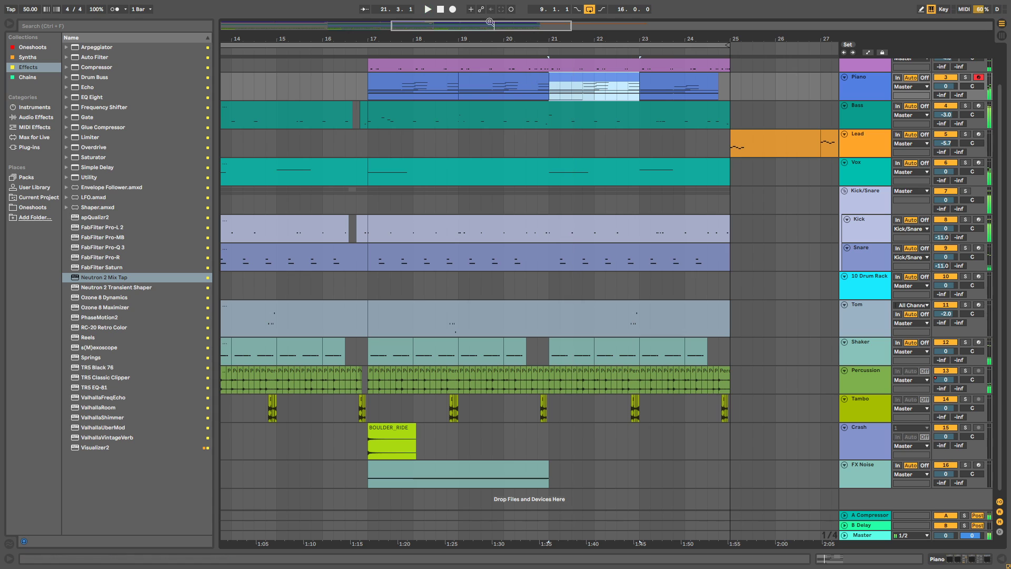
{"action": "left_click", "coordinate": [442, 10]}
{"action": "key", "text": "space"}
{"action": "double_click", "coordinate": [411, 27]}
{"action": "scroll", "coordinate": [526, 397], "scroll_direction": "up", "scroll_amount": 2}
{"action": "scroll", "coordinate": [504, 221], "scroll_direction": "down", "scroll_amount": 2}
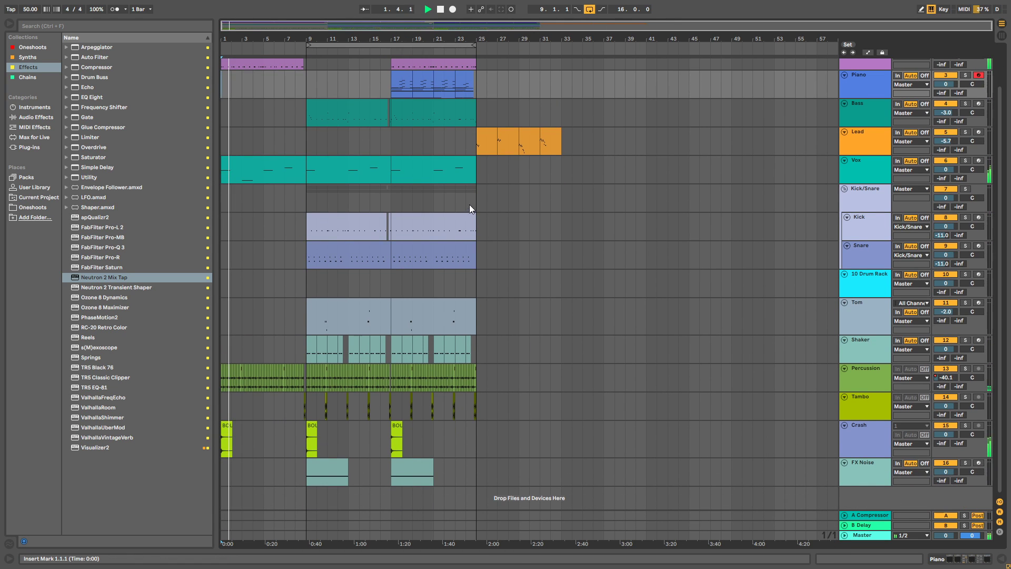
{"action": "scroll", "coordinate": [350, 152], "scroll_direction": "up", "scroll_amount": 2}
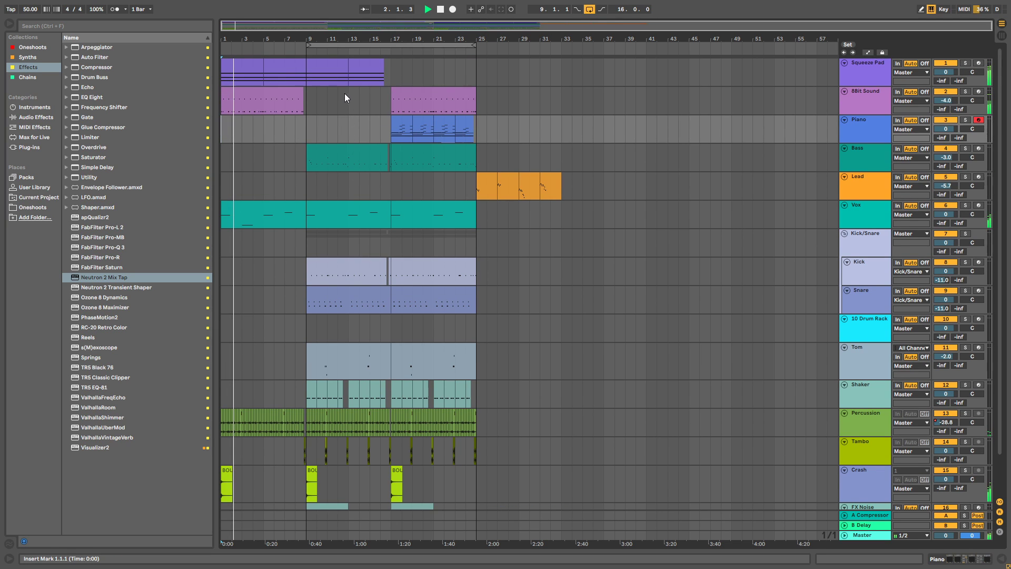
Copy the first two Squeeze Pad clips to bar 25 and extend the arrangement loop to bar 33.
{"action": "left_click", "coordinate": [274, 65]}
{"action": "left_click", "coordinate": [237, 66], "text": "shift"}
{"action": "left_click_drag", "start_coordinate": [237, 65], "coordinate": [497, 81]}
{"action": "left_click", "coordinate": [489, 96]}
{"action": "left_click_drag", "start_coordinate": [475, 45], "coordinate": [561, 45]}
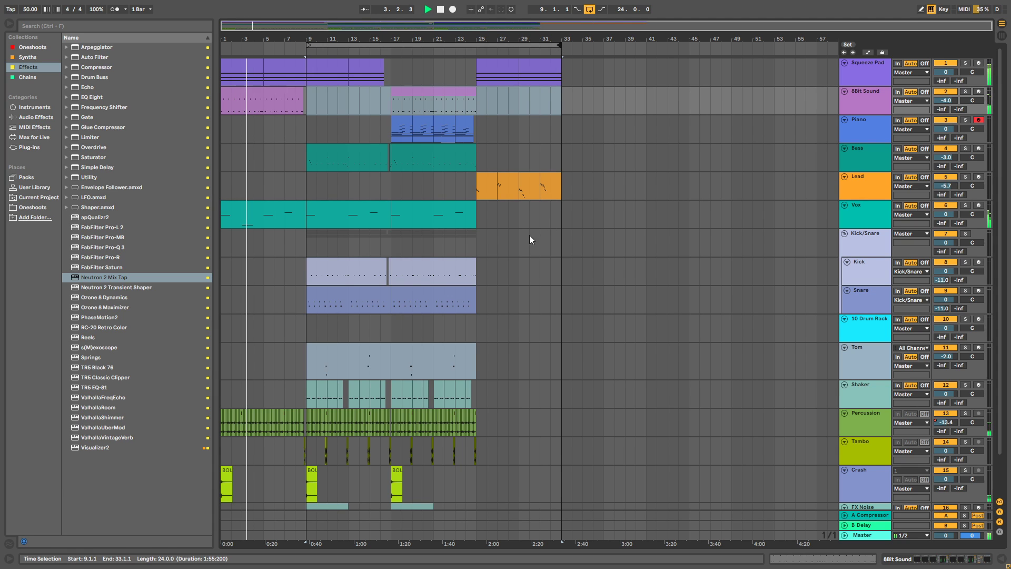
Copy the Vox clip at bar 17 to bar 25 so the part runs to bar 33.
{"action": "scroll", "coordinate": [409, 245], "scroll_direction": "down", "scroll_amount": 3}
{"action": "left_click_drag", "start_coordinate": [431, 161], "coordinate": [519, 171]}
{"action": "left_click", "coordinate": [488, 187]}
{"action": "left_click", "coordinate": [494, 201]}
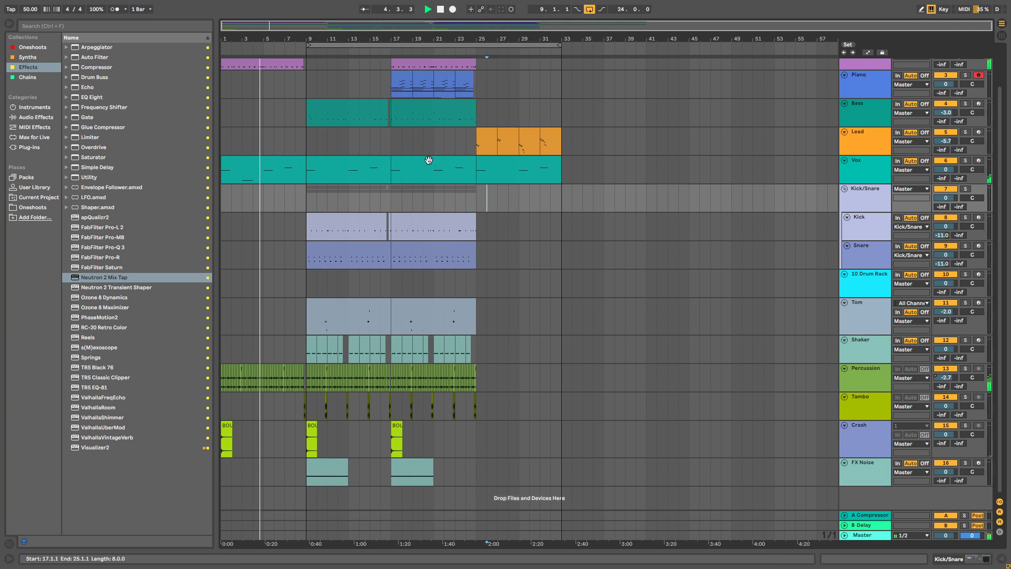
Copy the Kick and Snare clips from bar 9 to bar 25 and delete the excess after bar 33.
{"action": "left_click_drag", "start_coordinate": [478, 230], "coordinate": [557, 305]}
{"action": "scroll", "coordinate": [353, 273], "scroll_direction": "up", "scroll_amount": 2}
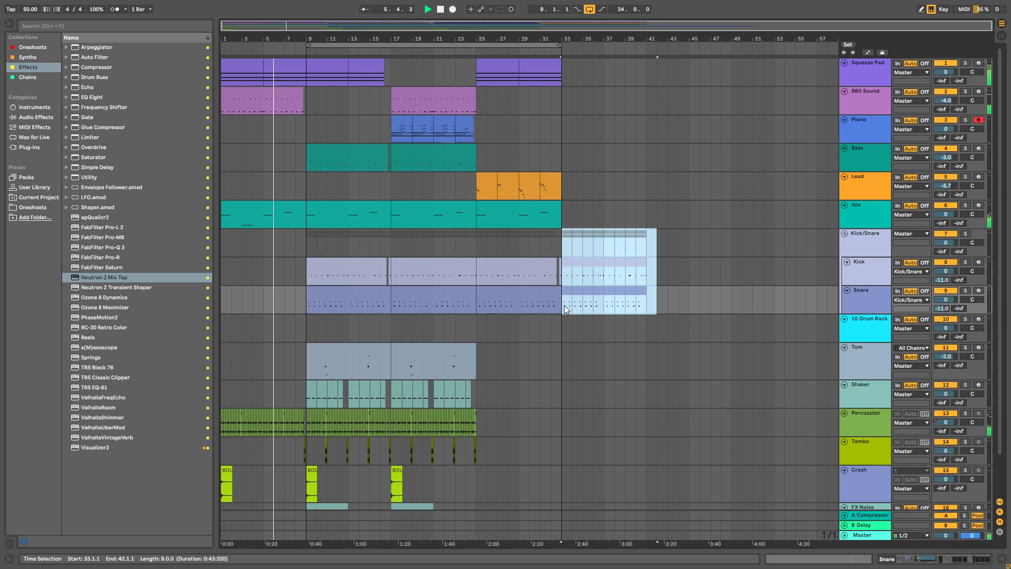
{"action": "left_click", "coordinate": [582, 311]}
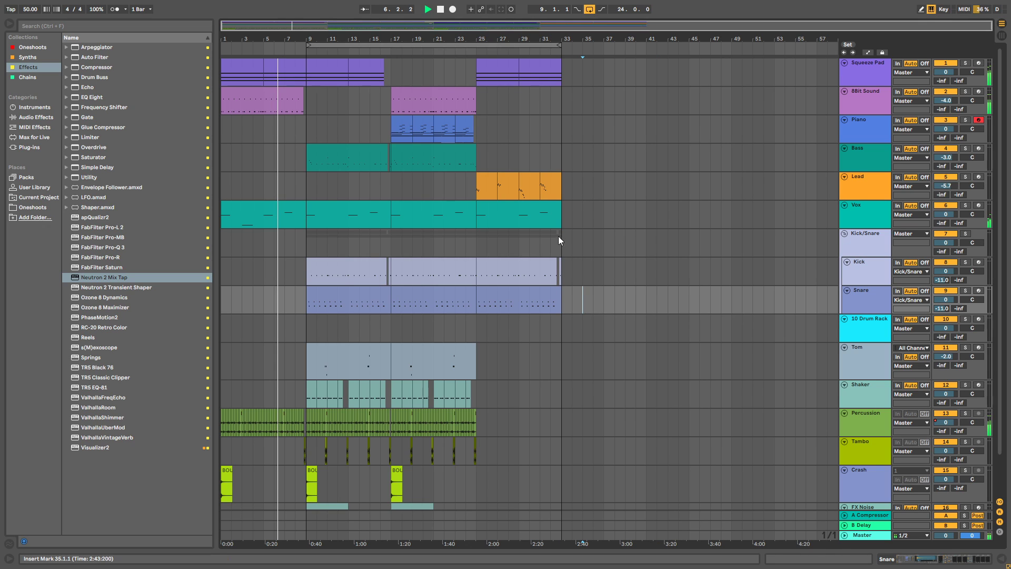
Copy the Tom, Shaker, Percussion, Tambo, Crash and FX Noise clips of bars 9 to 17 to bar 25.
{"action": "scroll", "coordinate": [409, 277], "scroll_direction": "down", "scroll_amount": 3}
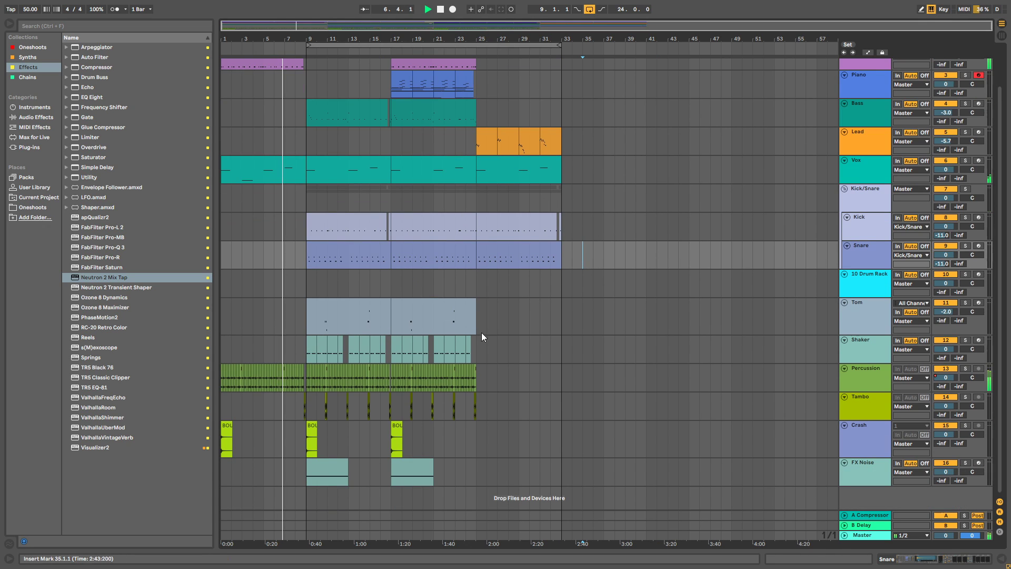
{"action": "left_click", "coordinate": [476, 322]}
{"action": "mouse_move", "coordinate": [308, 322]}
{"action": "left_mouse_down"}
{"action": "mouse_move", "coordinate": [346, 478]}
{"action": "mouse_move", "coordinate": [390, 476]}
{"action": "left_mouse_up"}
{"action": "key", "text": "ctrl+c"}
{"action": "left_click", "coordinate": [478, 331]}
{"action": "key", "text": "ctrl+v"}
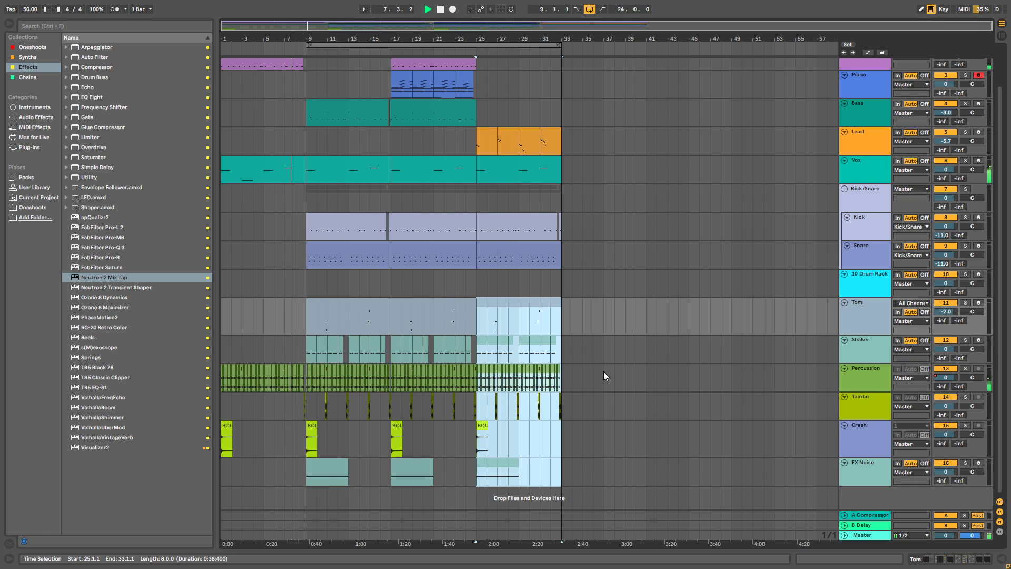
{"action": "left_click", "coordinate": [600, 375]}
Copy the Bass clips from bar 9 to bar 25 and delete everything after bar 33.
{"action": "scroll", "coordinate": [617, 361], "scroll_direction": "up", "scroll_amount": 3}
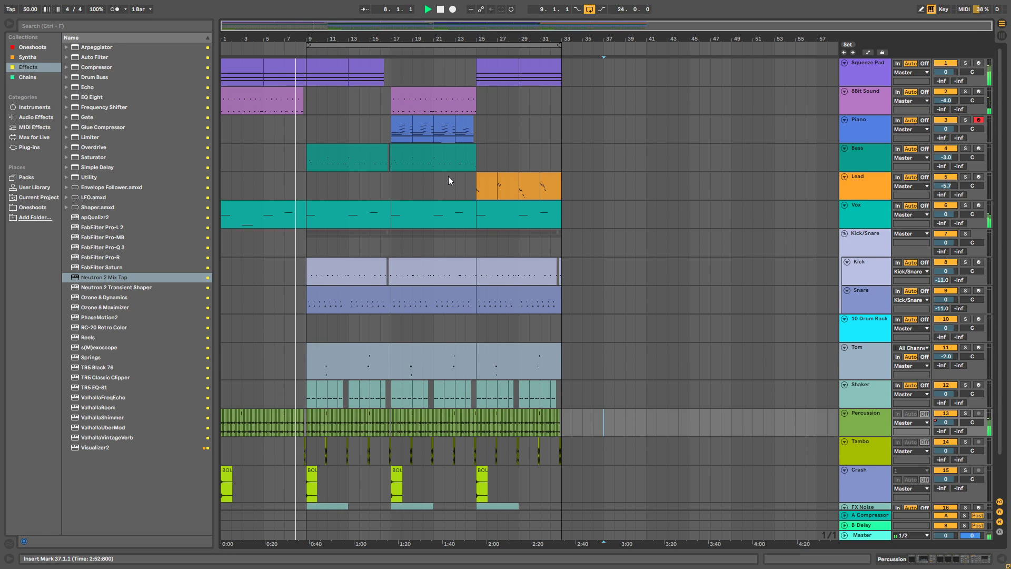
{"action": "left_click_drag", "start_coordinate": [363, 155], "coordinate": [511, 161]}
{"action": "left_click", "coordinate": [647, 271]}
{"action": "mouse_move", "coordinate": [763, 418]}
{"action": "left_mouse_down"}
{"action": "mouse_move", "coordinate": [577, 161]}
{"action": "mouse_move", "coordinate": [561, 156]}
{"action": "left_mouse_up"}
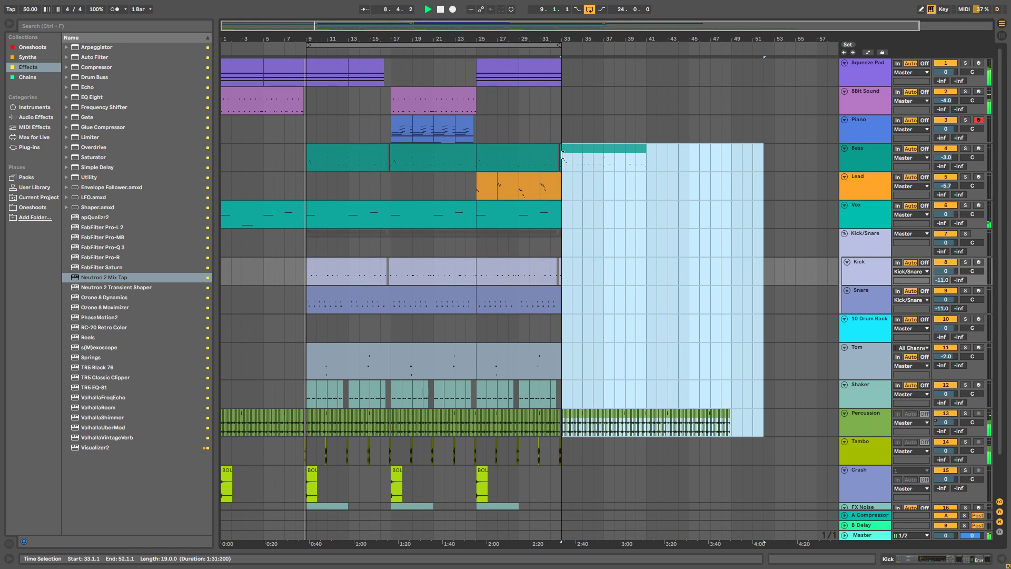
{"action": "key", "text": "Delete"}
{"action": "left_click", "coordinate": [602, 133]}
Reduce the Tom track's height slightly in the arrangement.
{"action": "left_click_drag", "start_coordinate": [300, 39], "coordinate": [384, 21]}
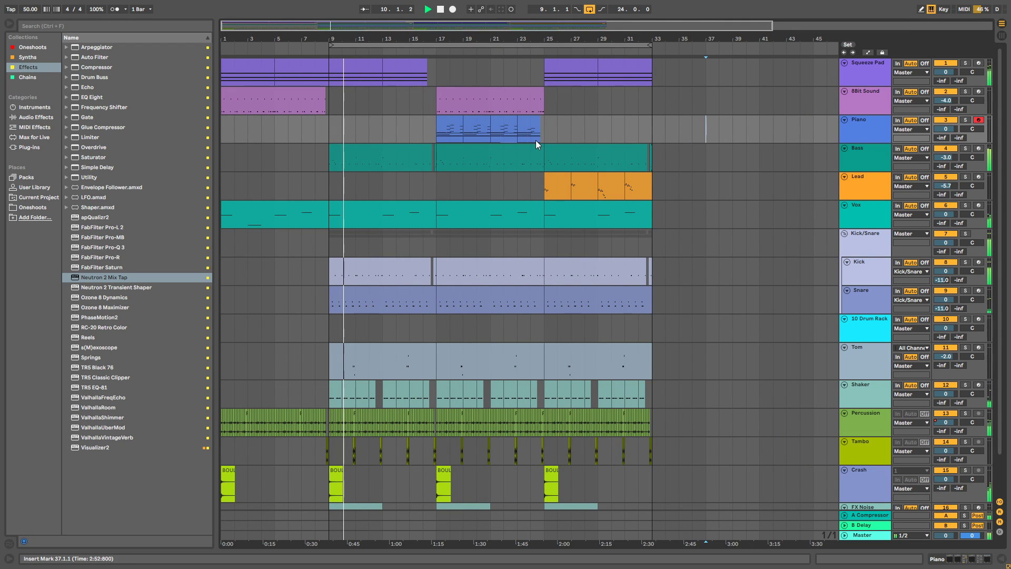
{"action": "scroll", "coordinate": [534, 140], "scroll_direction": "down", "scroll_amount": 2}
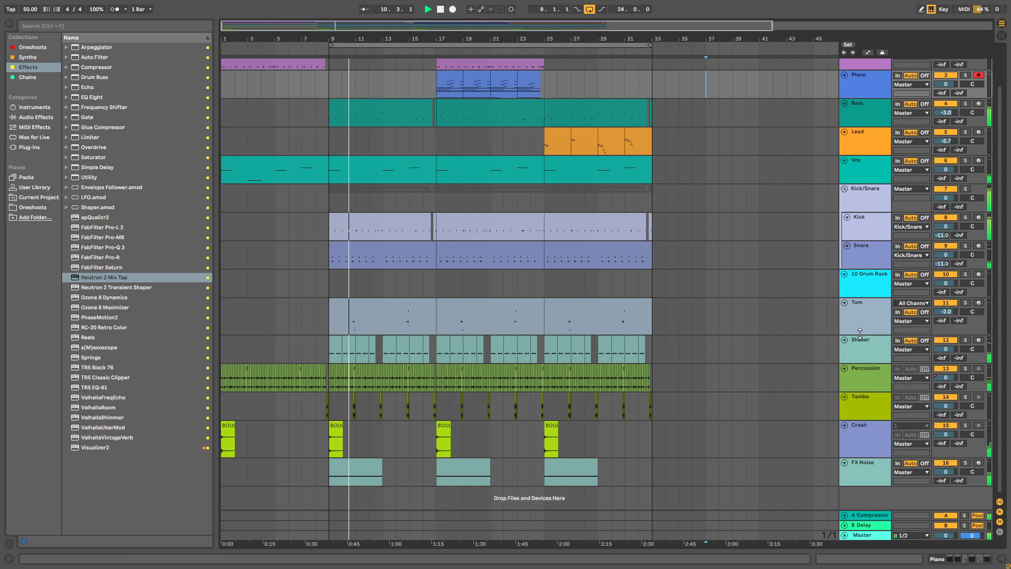
{"action": "left_click_drag", "start_coordinate": [859, 333], "coordinate": [859, 325]}
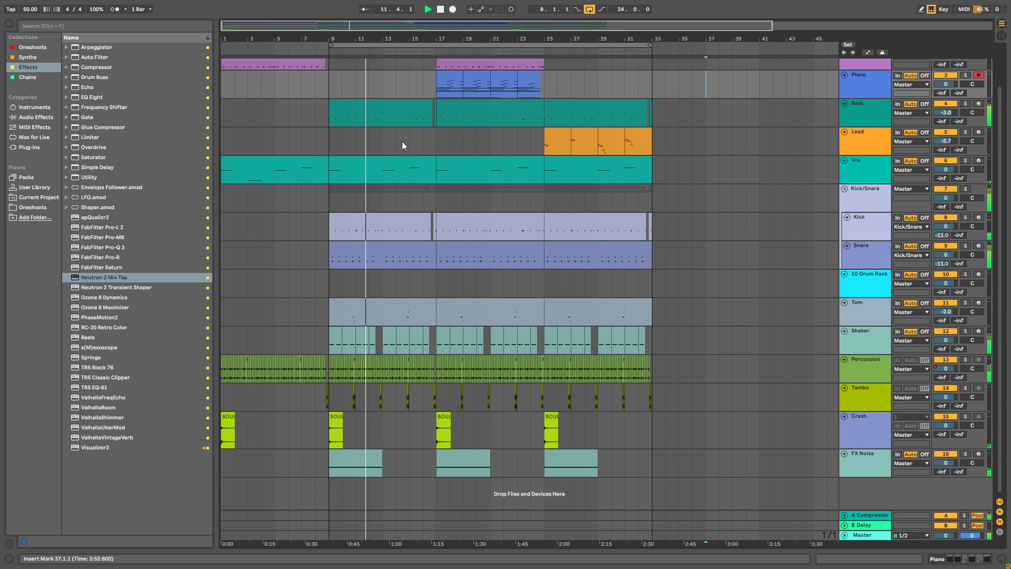
Compare the Bass track with its Utility effect bypassed and enabled, and set Utility's Bass Mono frequency to 130 Hz.
{"action": "double_click", "coordinate": [856, 115]}
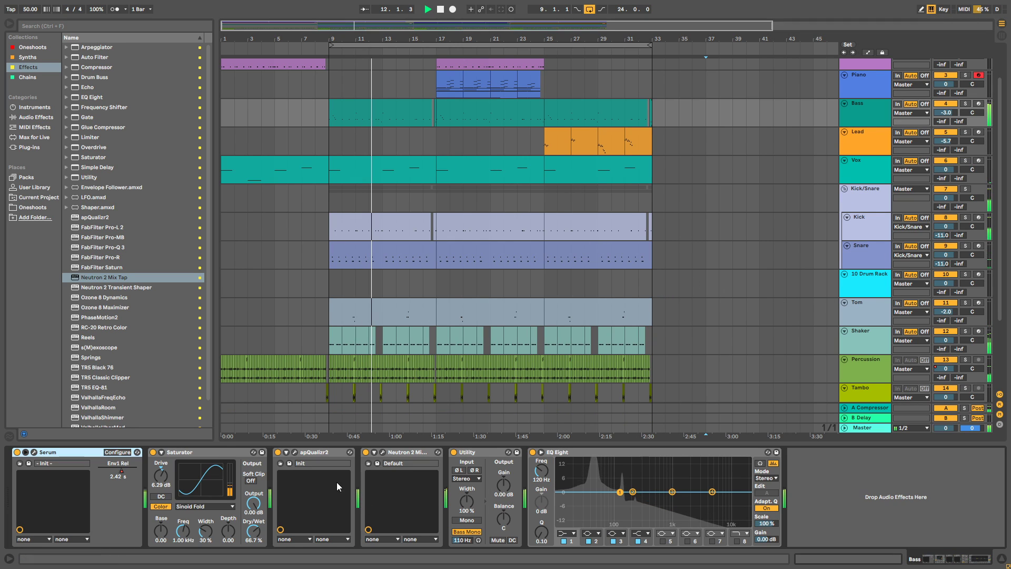
{"action": "left_click", "coordinate": [453, 452]}
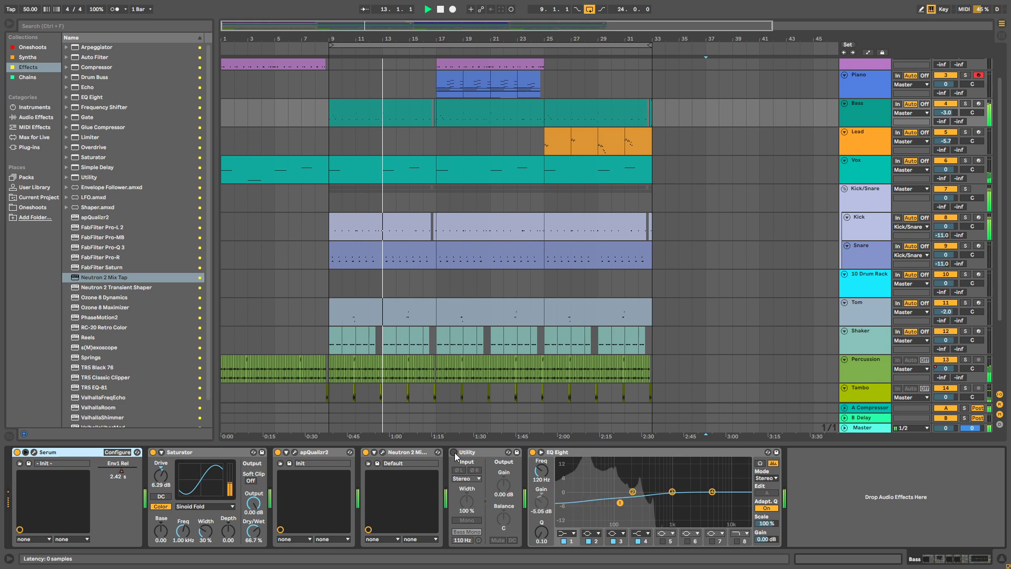
{"action": "left_click", "coordinate": [454, 452]}
{"action": "left_click_drag", "start_coordinate": [465, 540], "coordinate": [464, 530]}
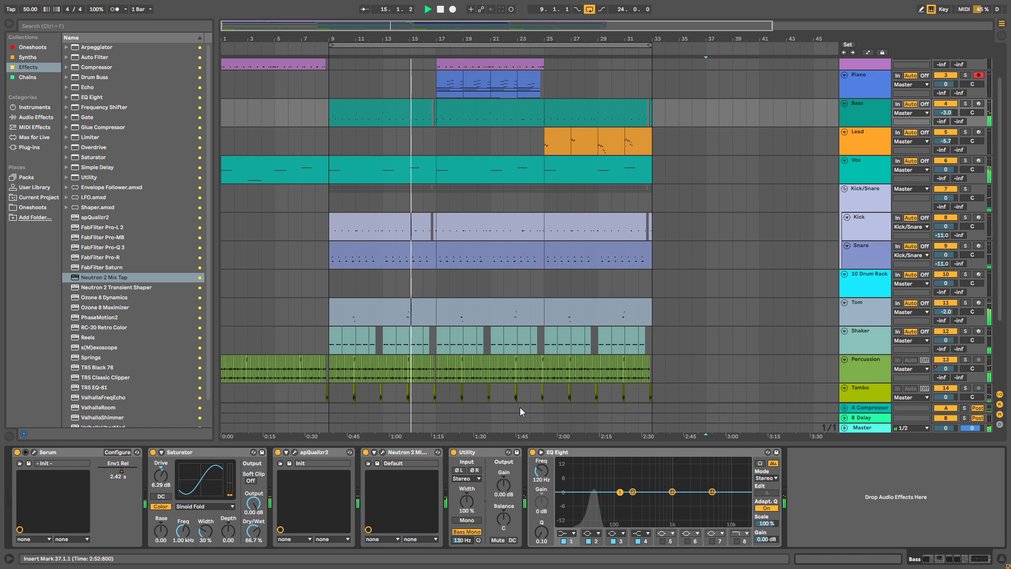
Reduce the stereo width in the Bass track's Neutron 2 Mix Tap to 21% and close the plug-in window.
{"action": "left_click", "coordinate": [382, 452]}
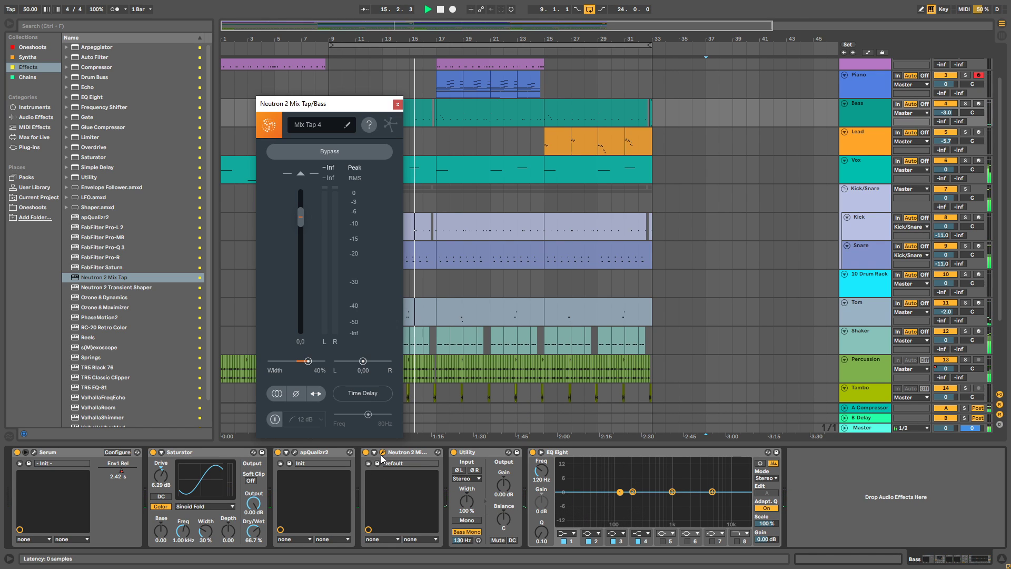
{"action": "left_click", "coordinate": [413, 454]}
{"action": "left_click_drag", "start_coordinate": [308, 361], "coordinate": [298, 362]}
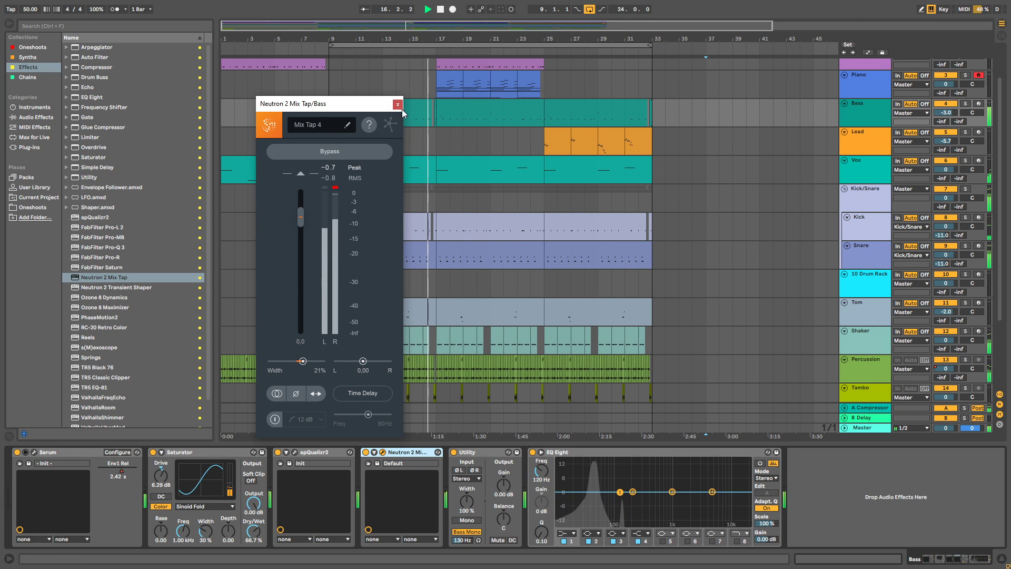
{"action": "left_click", "coordinate": [397, 104]}
Set the Piano track's volume to -4.0 dB.
{"action": "scroll", "coordinate": [516, 273], "scroll_direction": "up", "scroll_amount": 3}
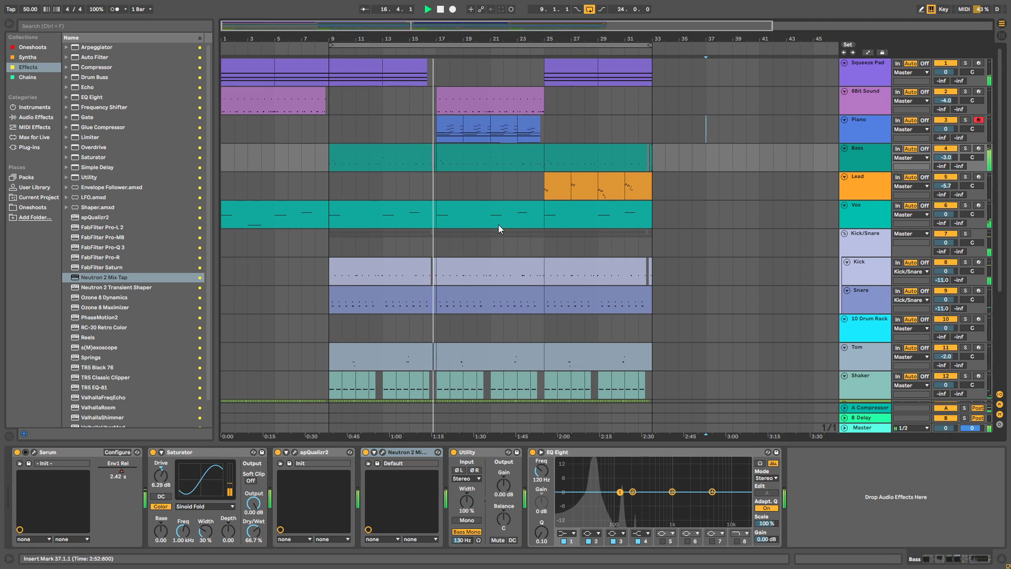
{"action": "scroll", "coordinate": [460, 75], "scroll_direction": "up", "scroll_amount": 5}
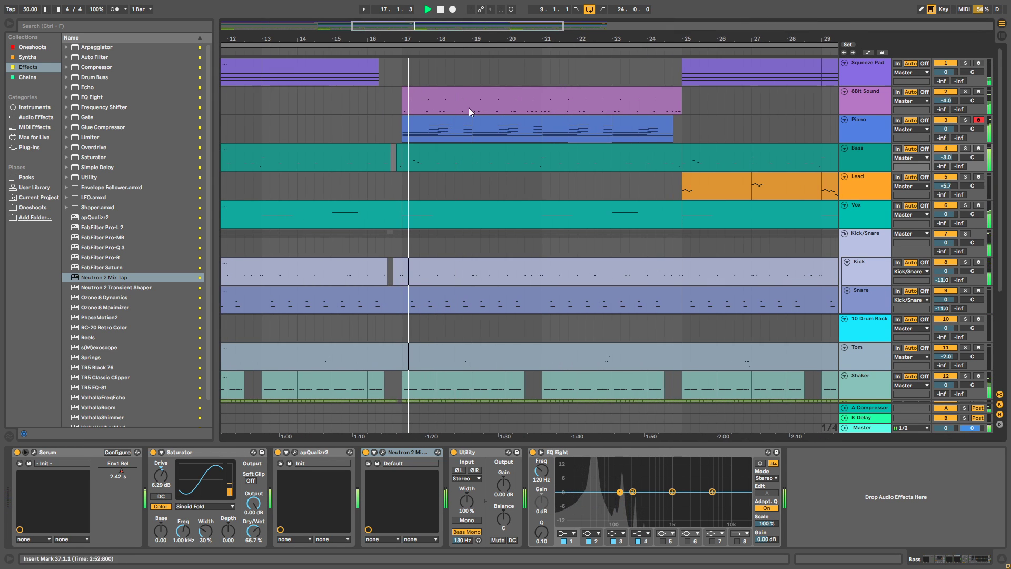
{"action": "scroll", "coordinate": [577, 207], "scroll_direction": "down", "scroll_amount": 5}
{"action": "scroll", "coordinate": [868, 344], "scroll_direction": "up", "scroll_amount": 5}
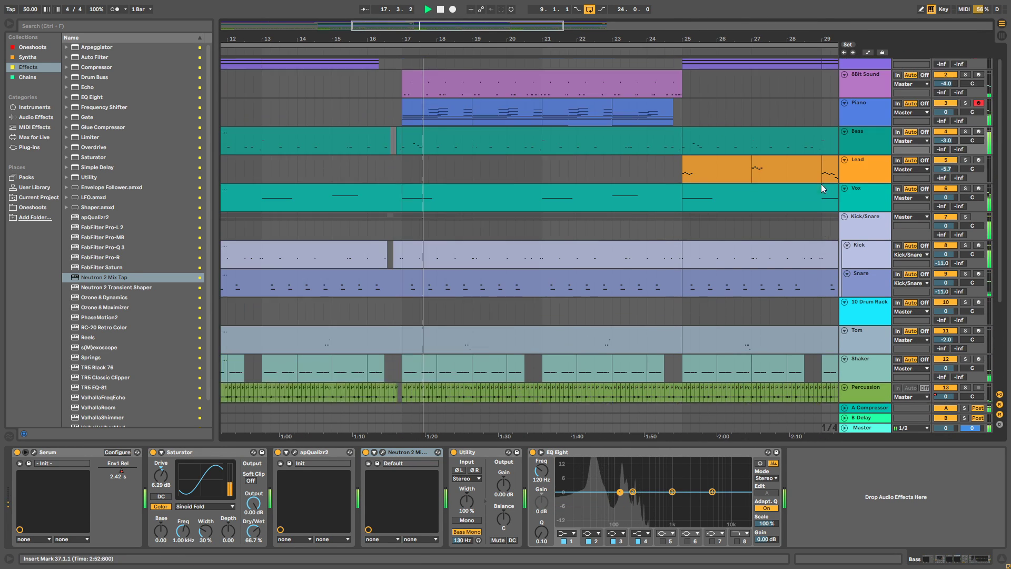
{"action": "left_click_drag", "start_coordinate": [944, 130], "coordinate": [944, 138]}
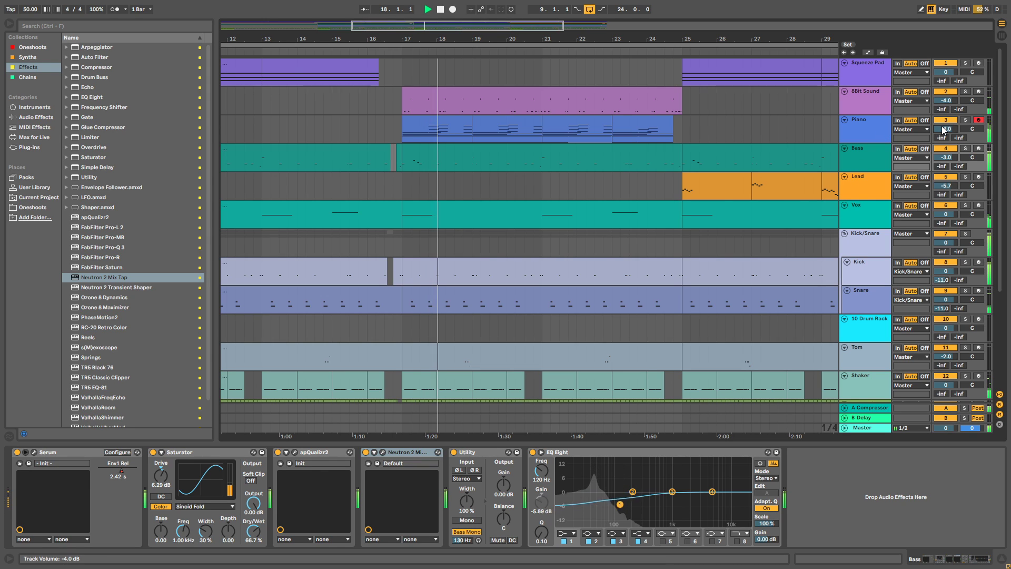
Review the tracks around bar 17 during playback and show the Synths collection in the browser.
{"action": "left_click_drag", "start_coordinate": [538, 39], "coordinate": [527, 44]}
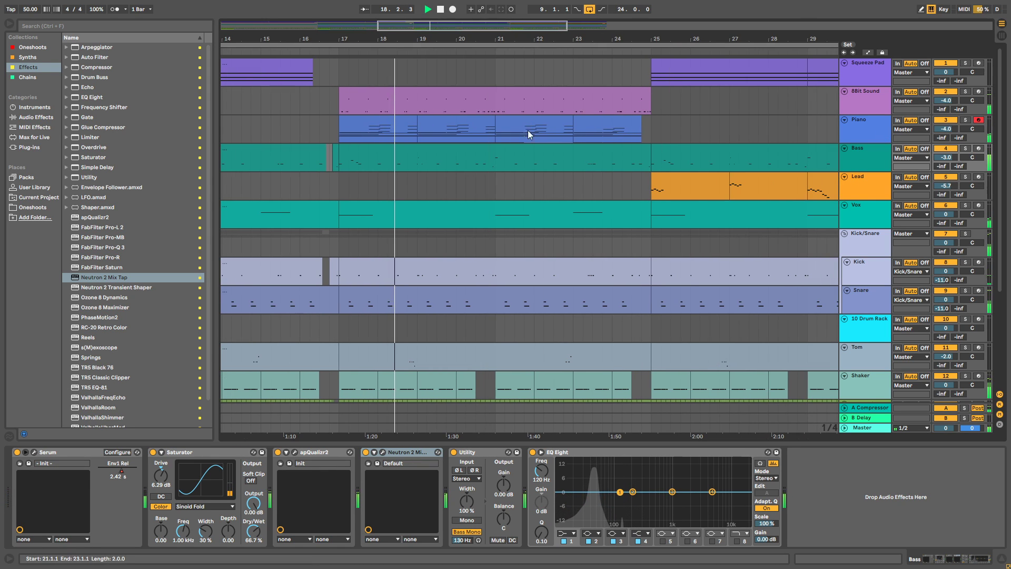
{"action": "scroll", "coordinate": [514, 160], "scroll_direction": "down", "scroll_amount": 5}
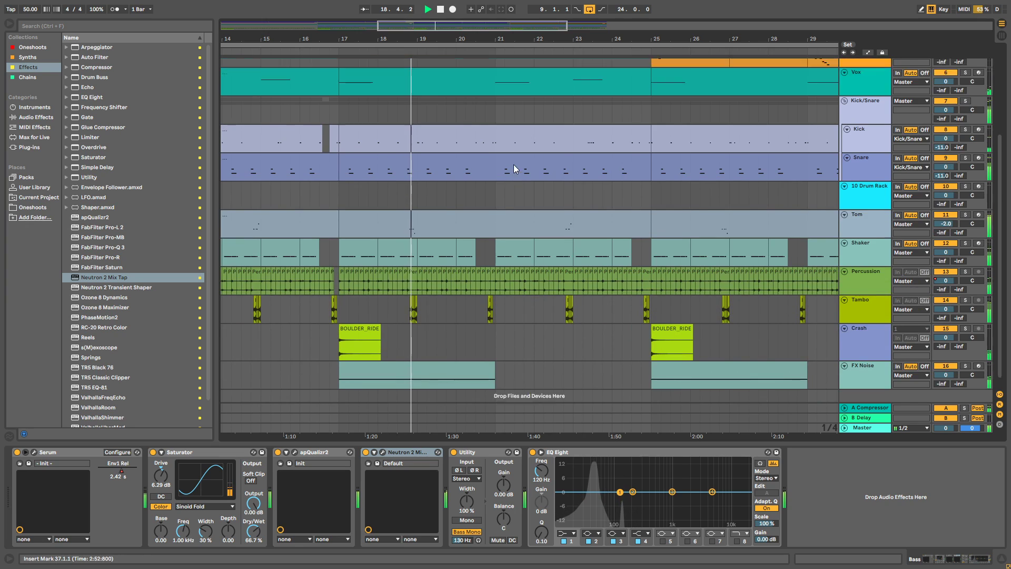
{"action": "scroll", "coordinate": [513, 164], "scroll_direction": "up", "scroll_amount": 5}
{"action": "scroll", "coordinate": [482, 118], "scroll_direction": "down", "scroll_amount": 2}
{"action": "scroll", "coordinate": [483, 116], "scroll_direction": "down", "scroll_amount": 3}
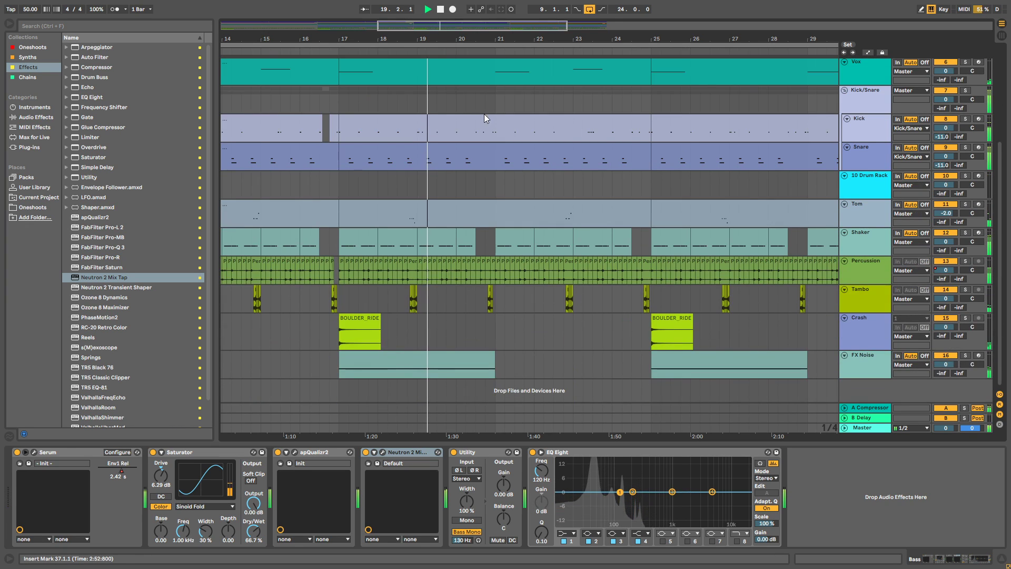
{"action": "left_click", "coordinate": [26, 59]}
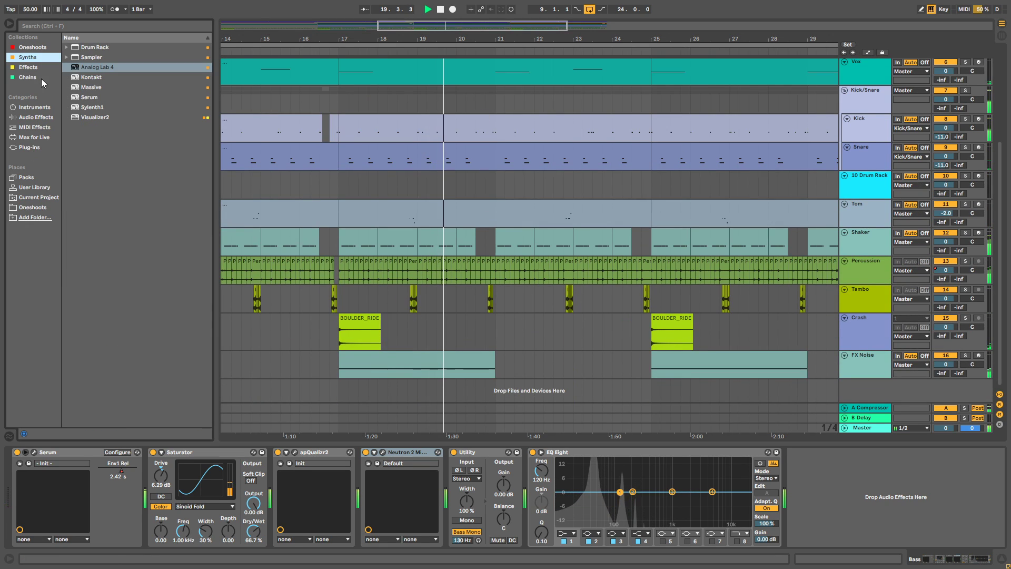
{"action": "left_click", "coordinate": [53, 69]}
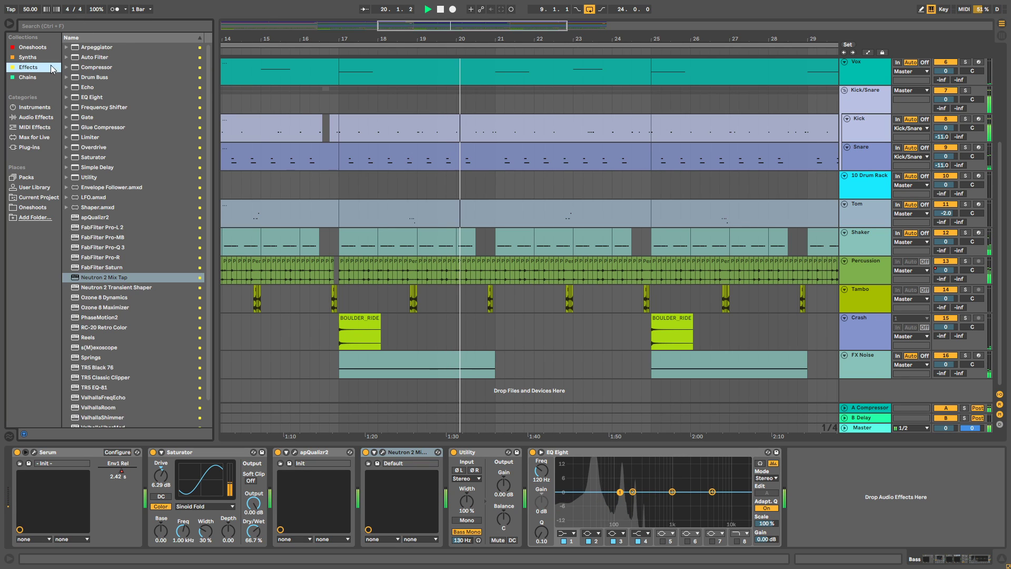
{"action": "left_click", "coordinate": [46, 57]}
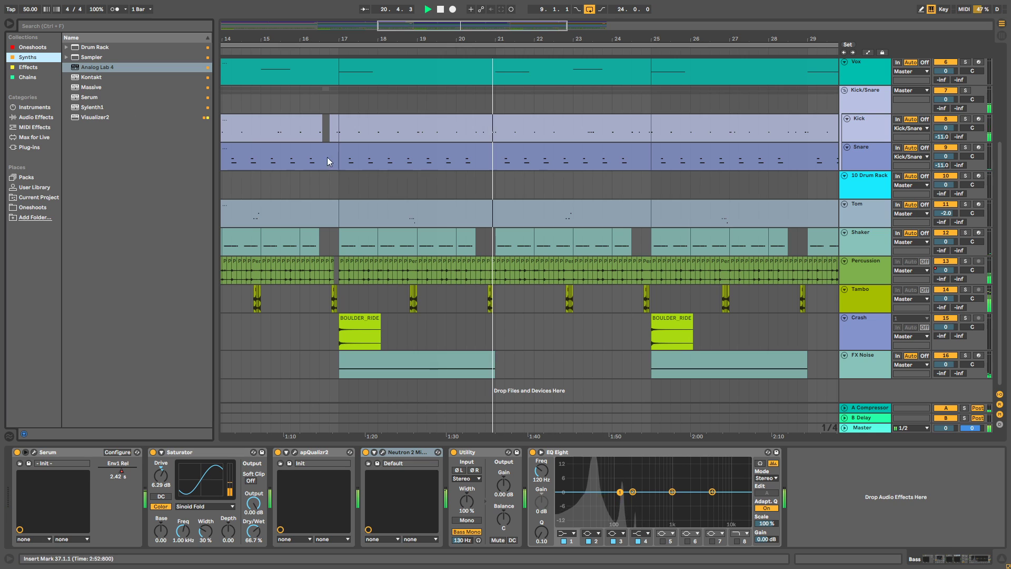
Open the piano clip at bar 19, lower its F#5 note at 2.4.1 to E5 and play the phrase.
{"action": "scroll", "coordinate": [258, 149], "scroll_direction": "up", "scroll_amount": 5}
{"action": "left_click", "coordinate": [485, 119]}
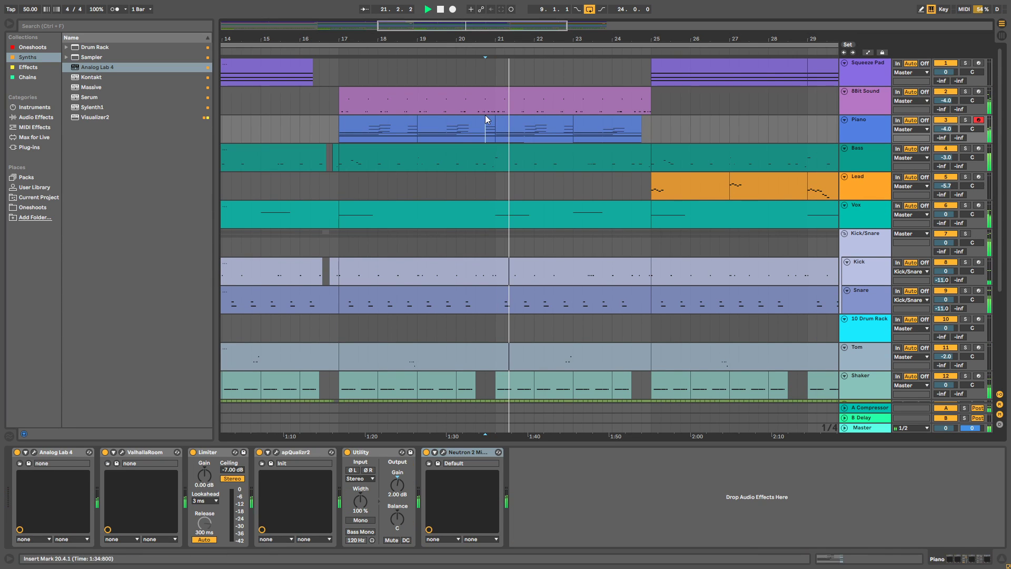
{"action": "double_click", "coordinate": [484, 119]}
{"action": "left_click_drag", "start_coordinate": [910, 445], "coordinate": [889, 250]}
{"action": "key", "text": "space"}
{"action": "left_click", "coordinate": [932, 352]}
{"action": "scroll", "coordinate": [937, 340], "scroll_direction": "up", "scroll_amount": 3}
{"action": "key", "text": "Down"}
{"action": "key", "text": "Down"}
{"action": "key", "text": "space"}
{"action": "left_click", "coordinate": [676, 274]}
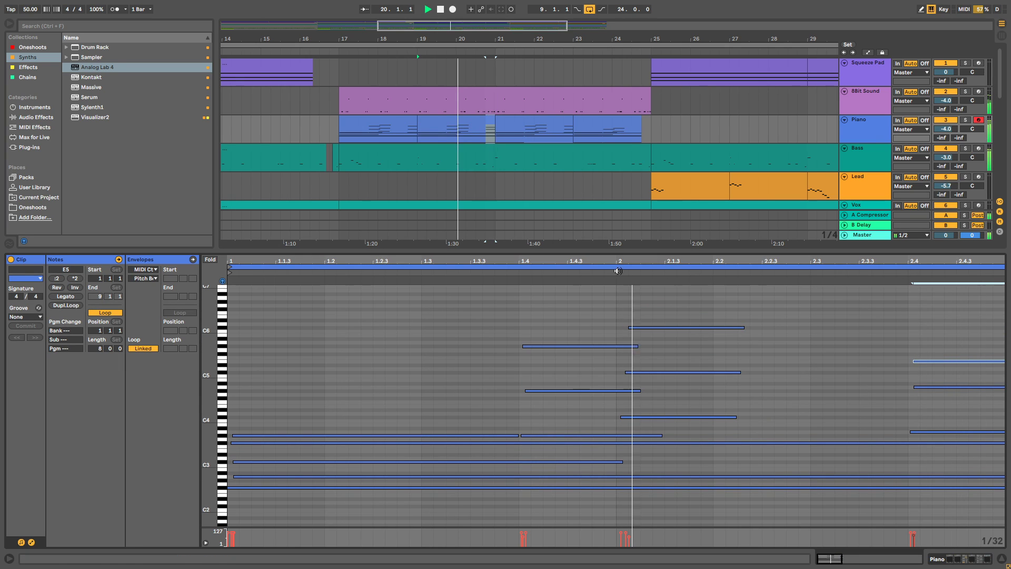
{"action": "left_click", "coordinate": [905, 274]}
{"action": "key", "text": "space"}
Lower the two lower octave notes at 2.4.1 in the bar 19 piano clip to E4 and E3 and play the result.
{"action": "left_click", "coordinate": [937, 388]}
{"action": "left_click", "coordinate": [934, 433]}
{"action": "left_click", "coordinate": [938, 361]}
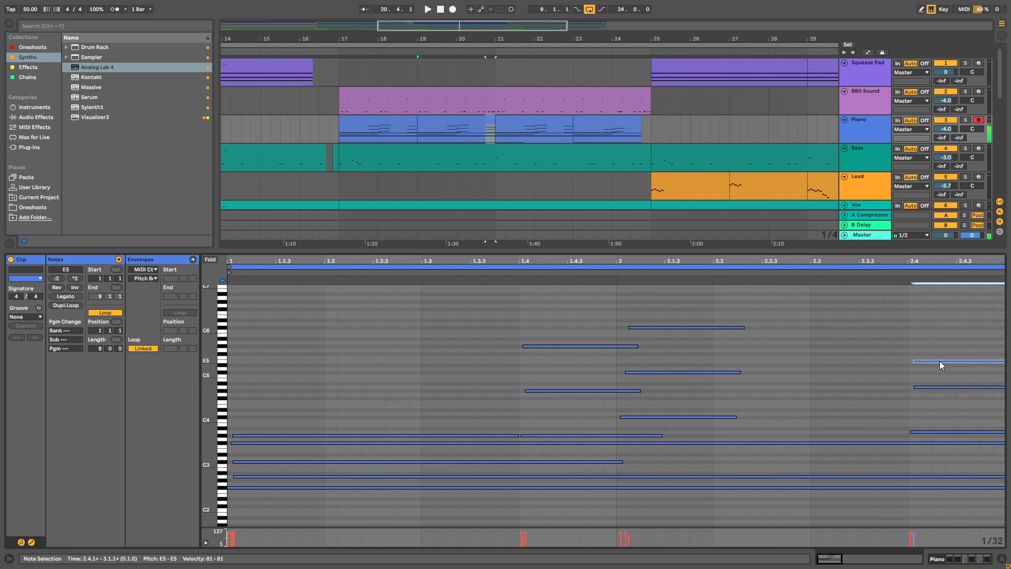
{"action": "double_click", "coordinate": [935, 416]}
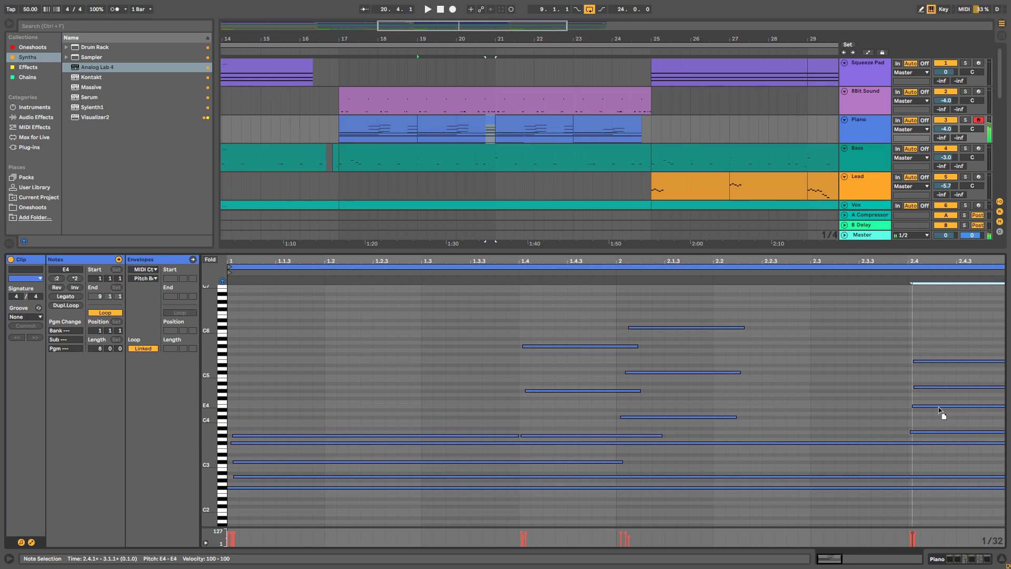
{"action": "mouse_move", "coordinate": [930, 387]}
{"action": "left_mouse_down"}
{"action": "mouse_move", "coordinate": [930, 423]}
{"action": "mouse_move", "coordinate": [937, 404]}
{"action": "mouse_move", "coordinate": [939, 421]}
{"action": "mouse_move", "coordinate": [931, 406]}
{"action": "left_mouse_up"}
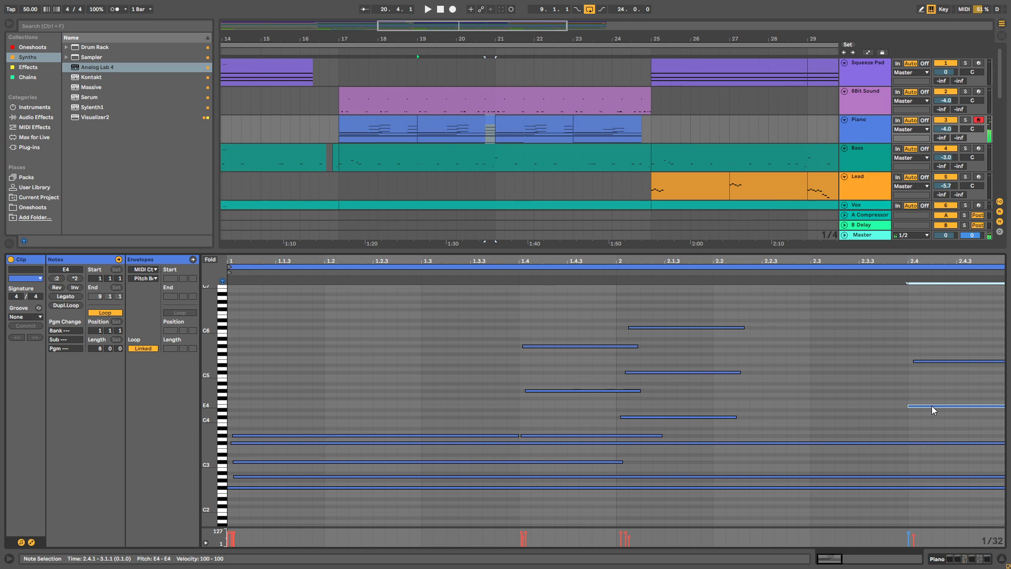
{"action": "key", "text": "shift+Down"}
{"action": "key", "text": "space"}
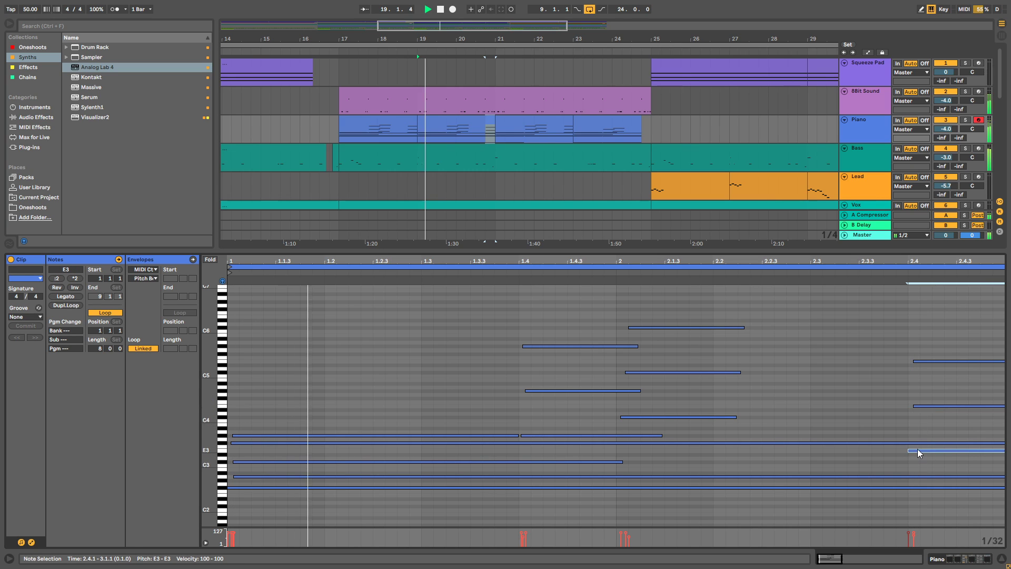
{"action": "left_click", "coordinate": [936, 361]}
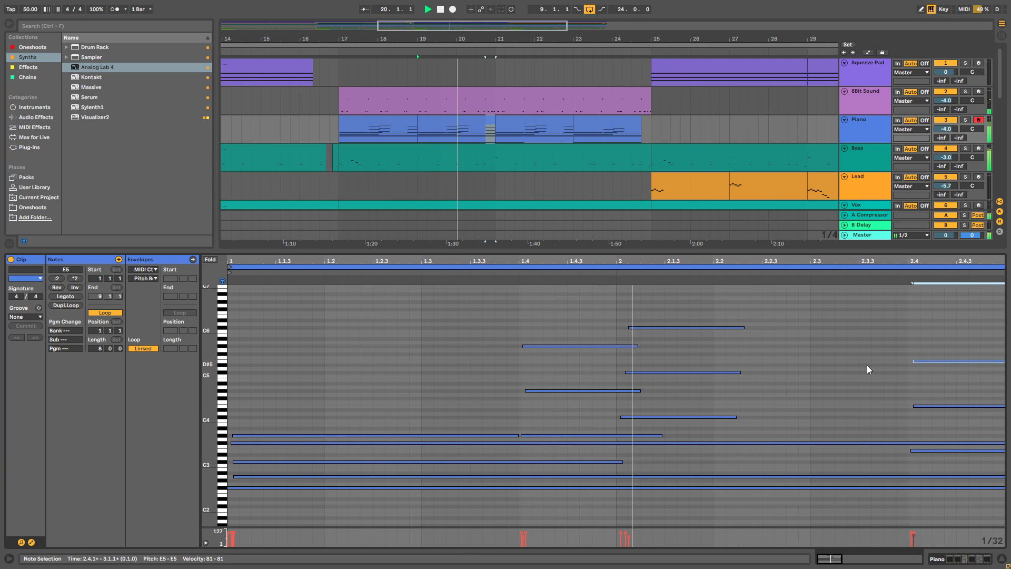
{"action": "left_click", "coordinate": [896, 399]}
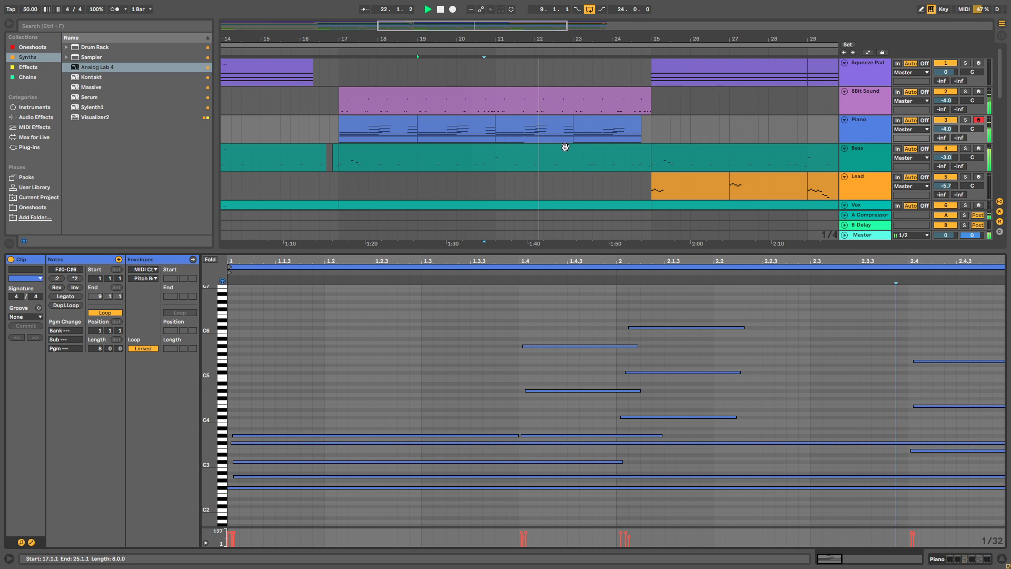
Open the piano clip at bar 21, shorten its F#2 note at 1.4.1 to about 2.1.1, raise it to G#2 and play the phrase.
{"action": "left_click", "coordinate": [530, 125]}
{"action": "double_click", "coordinate": [529, 124]}
{"action": "scroll", "coordinate": [686, 450], "scroll_direction": "down", "scroll_amount": 3}
{"action": "key", "text": "space"}
{"action": "left_click_drag", "start_coordinate": [1003, 444], "coordinate": [621, 444]}
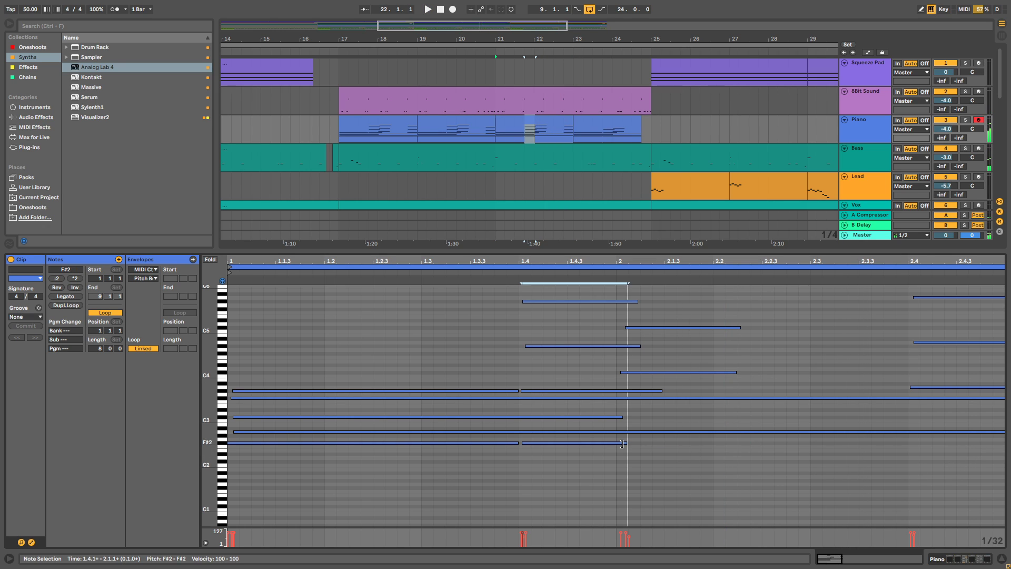
{"action": "left_click_drag", "start_coordinate": [549, 437], "coordinate": [547, 395]}
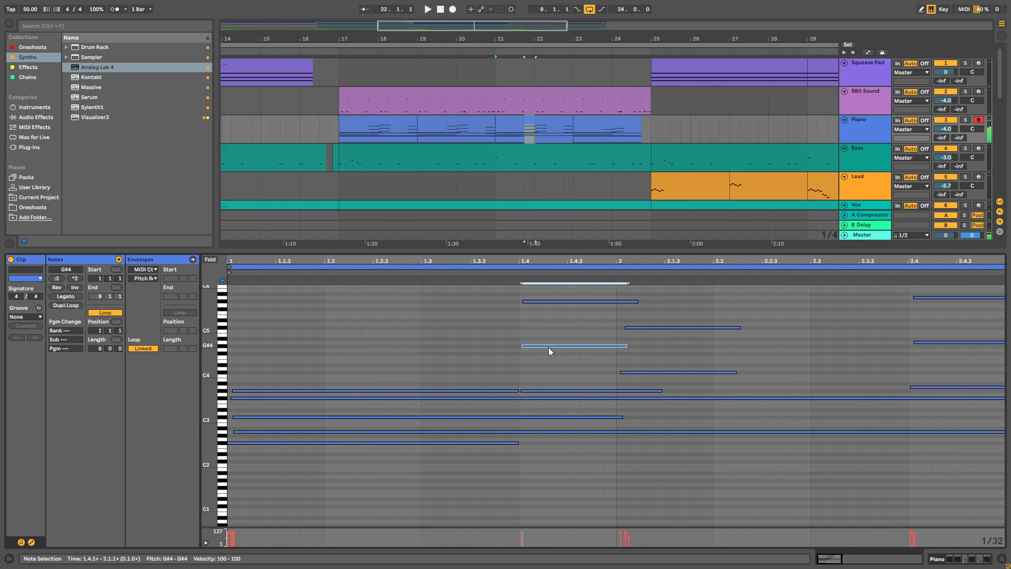
{"action": "key", "text": "shift+Down"}
{"action": "key", "text": "shift+Down"}
{"action": "key", "text": "space"}
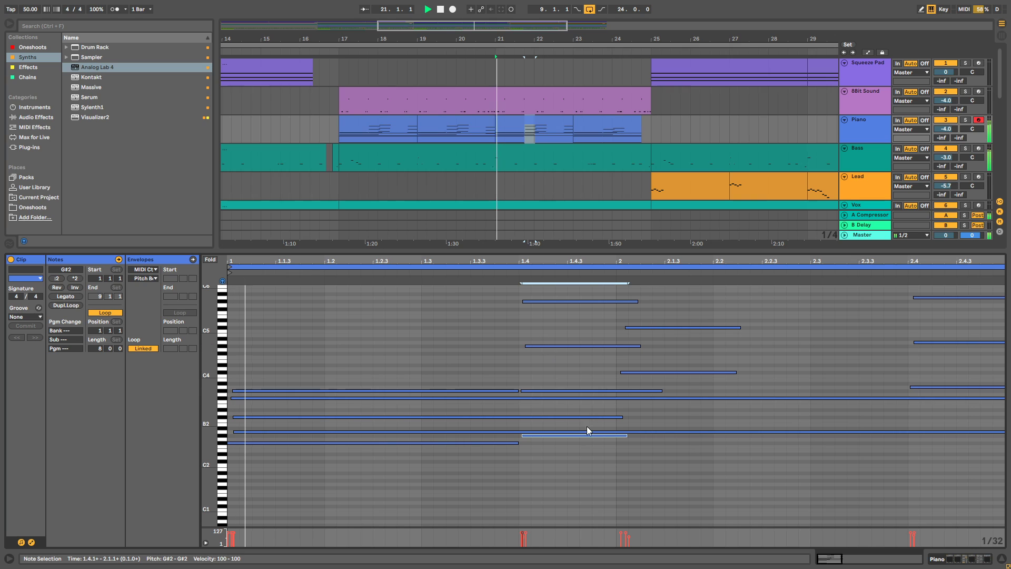
Duplicate the C#4 note at 2.1.1 down to C#3 in the bar 21 piano clip and trim the G#2 note before it to meet it.
{"action": "left_click_drag", "start_coordinate": [545, 436], "coordinate": [544, 435]}
{"action": "left_click_drag", "start_coordinate": [631, 372], "coordinate": [632, 417]}
{"action": "left_click_drag", "start_coordinate": [716, 418], "coordinate": [714, 417]}
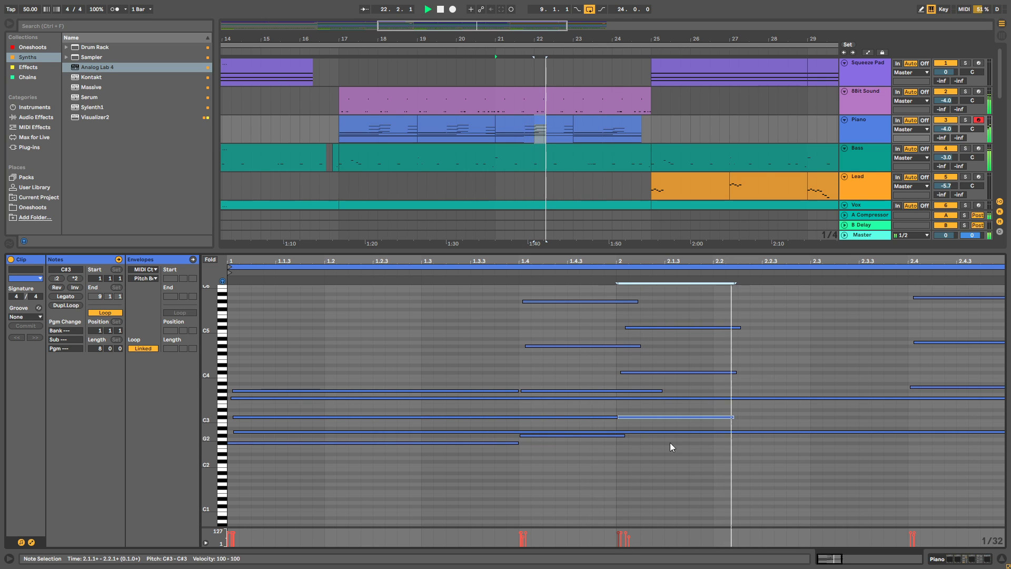
{"action": "left_click_drag", "start_coordinate": [624, 435], "coordinate": [618, 435]}
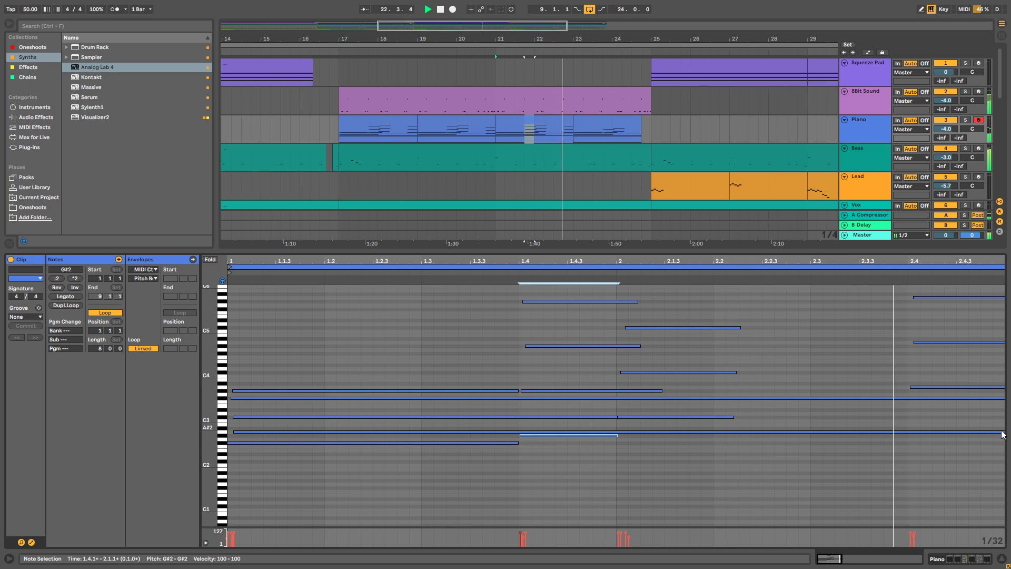
Examine the piano clips at bars 23 and 17, close the note editor and survey the full arrangement around bars 17 to 33 during playback.
{"action": "left_click", "coordinate": [595, 120]}
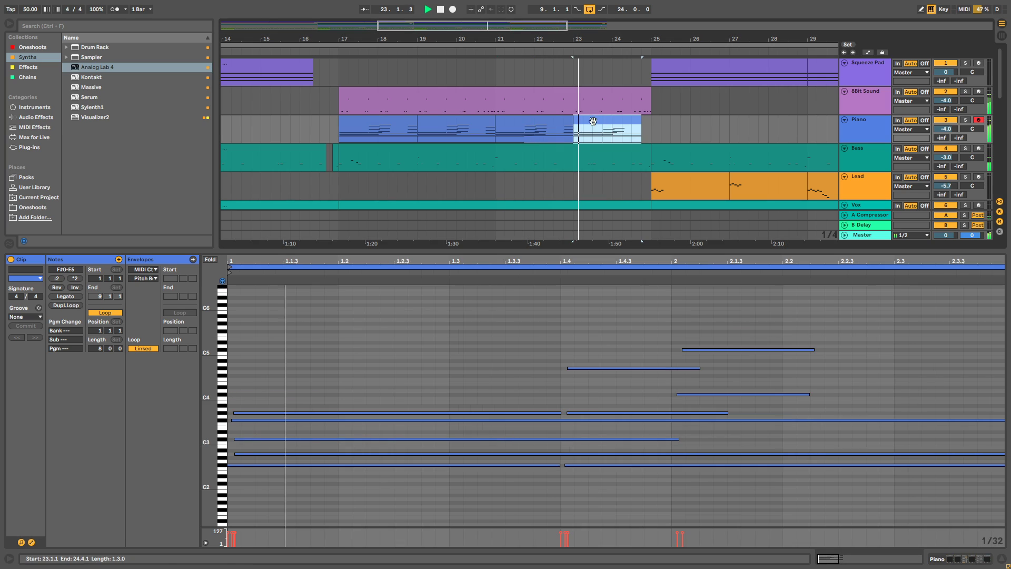
{"action": "left_click", "coordinate": [395, 135]}
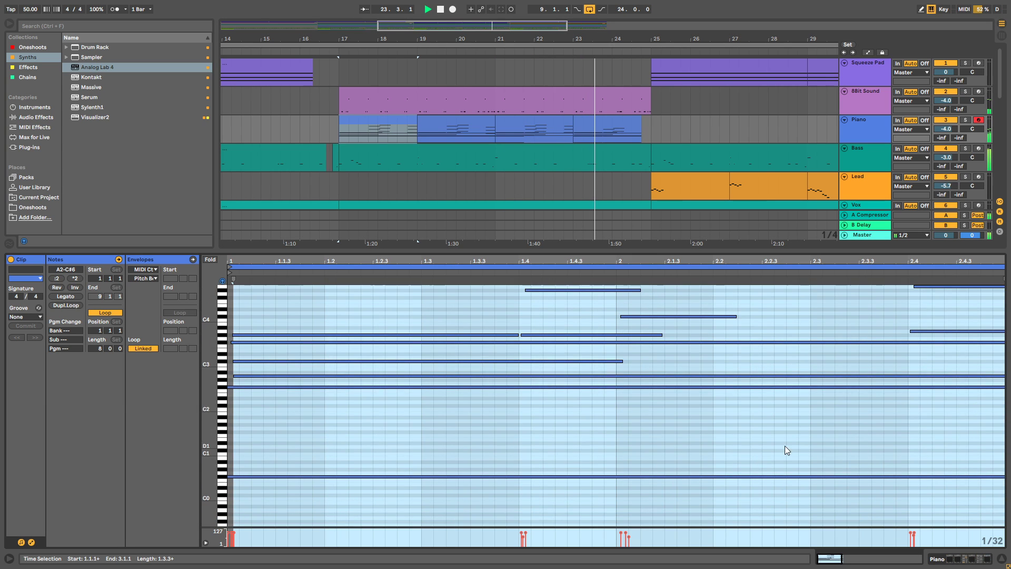
{"action": "left_click", "coordinate": [784, 447]}
{"action": "scroll", "coordinate": [662, 308], "scroll_direction": "down", "scroll_amount": 3}
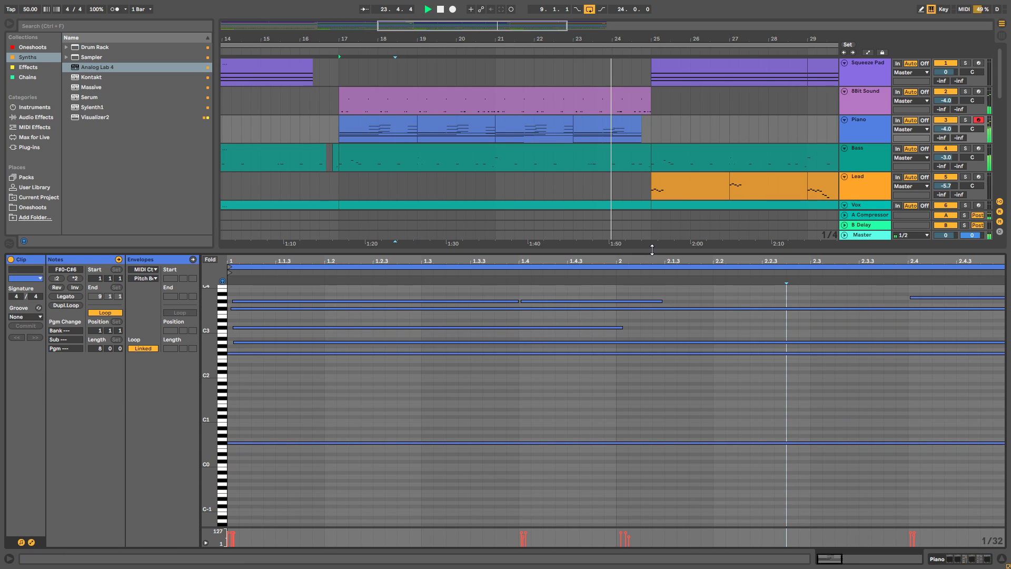
{"action": "key", "text": "ctrl+alt+l"}
{"action": "left_click", "coordinate": [535, 127]}
{"action": "left_click", "coordinate": [388, 136]}
{"action": "left_click", "coordinate": [337, 137]}
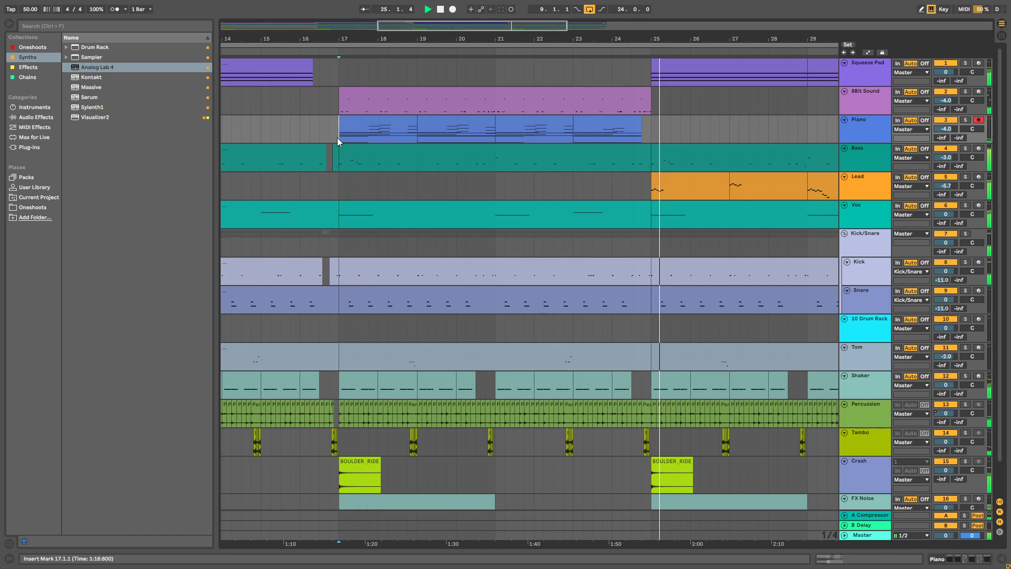
{"action": "left_click_drag", "start_coordinate": [525, 35], "coordinate": [525, 16]}
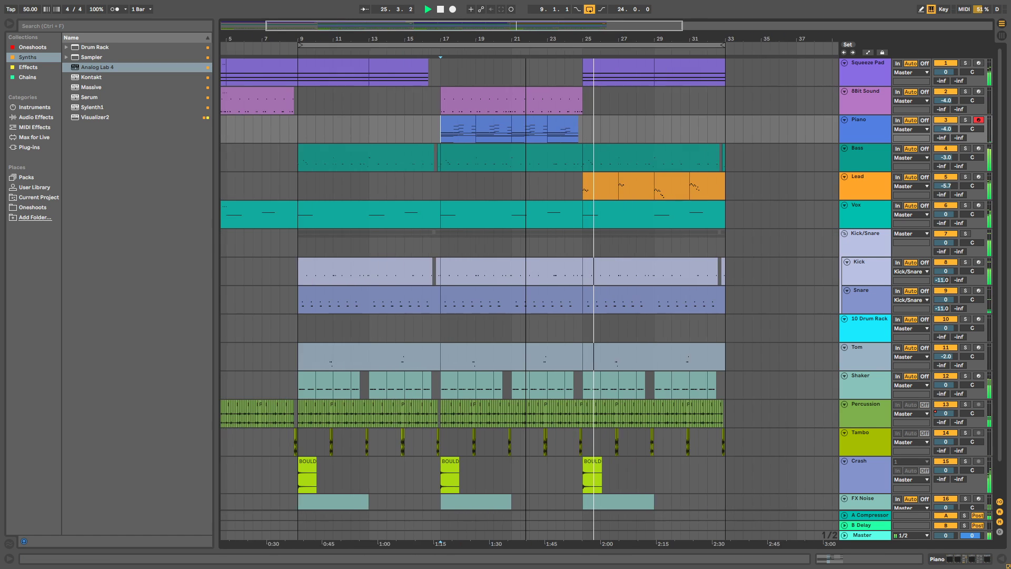
{"action": "key", "text": "minus"}
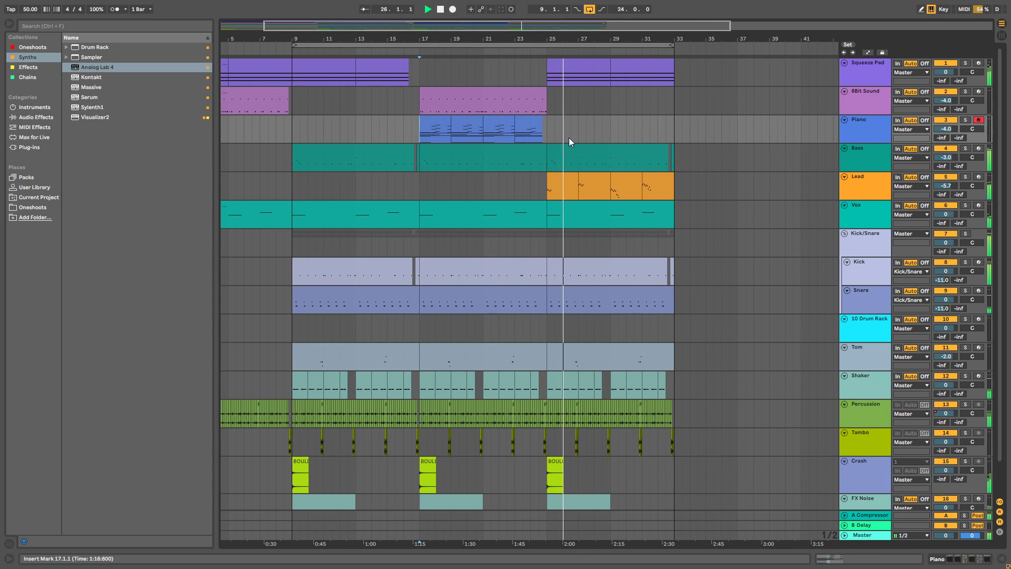
{"action": "key", "text": "plus"}
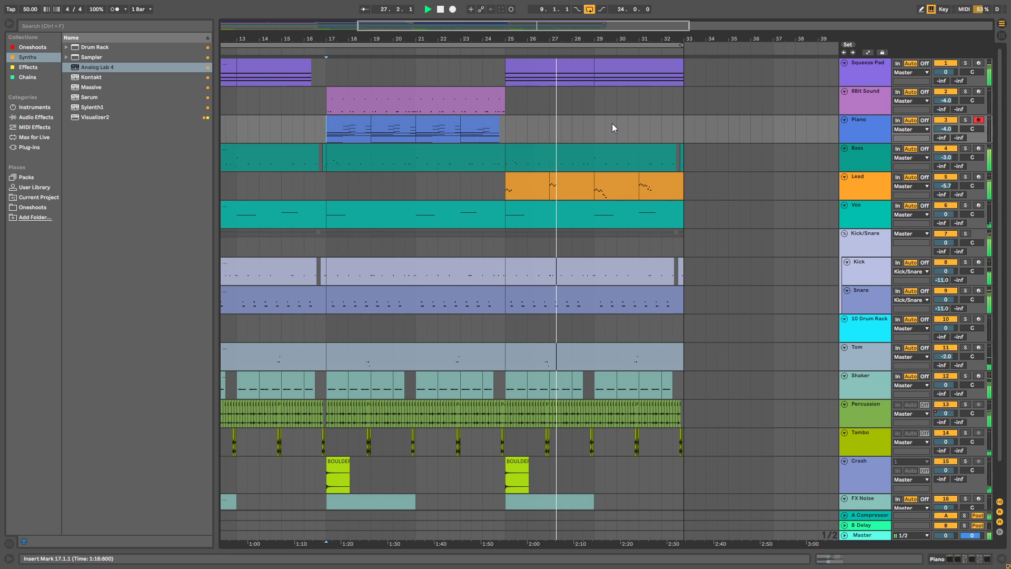
Add the apQualizr2 equalizer to the Lead track and create a highpass band at about 253 Hz.
{"action": "double_click", "coordinate": [861, 188]}
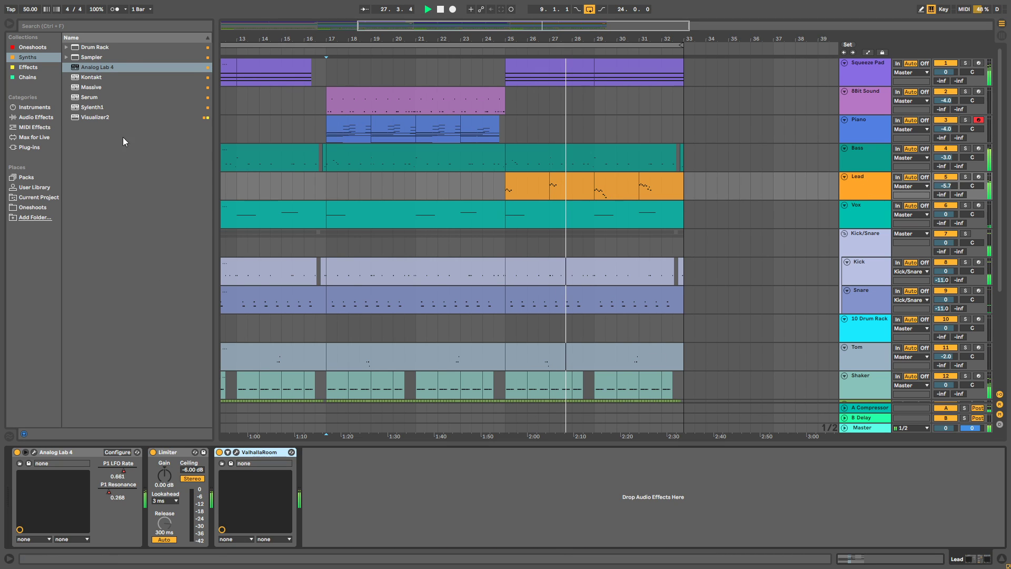
{"action": "left_click", "coordinate": [39, 67]}
{"action": "double_click", "coordinate": [104, 217]}
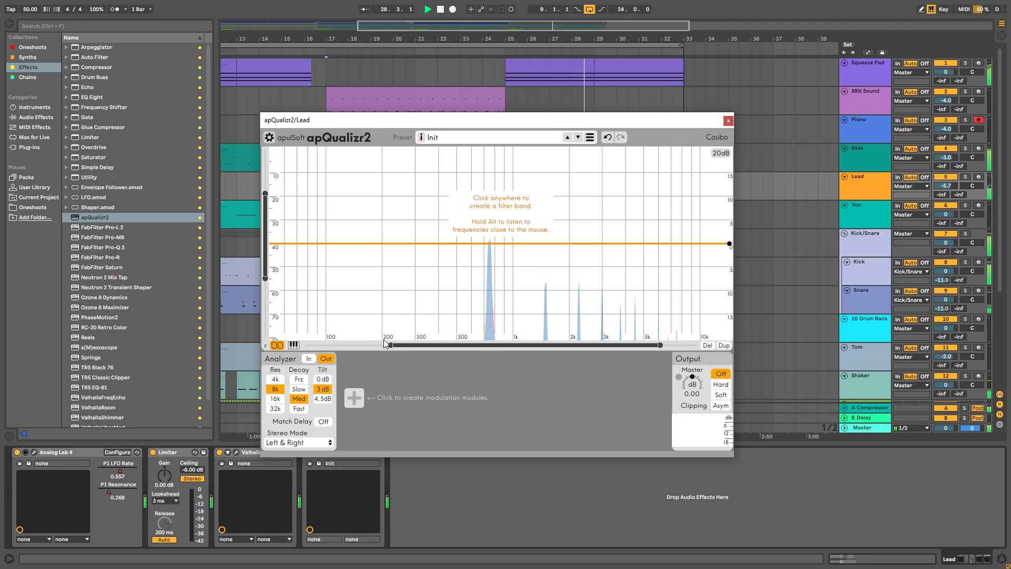
{"action": "left_click_drag", "start_coordinate": [391, 344], "coordinate": [266, 351]}
{"action": "left_click_drag", "start_coordinate": [660, 347], "coordinate": [698, 346]}
{"action": "left_click", "coordinate": [461, 165]}
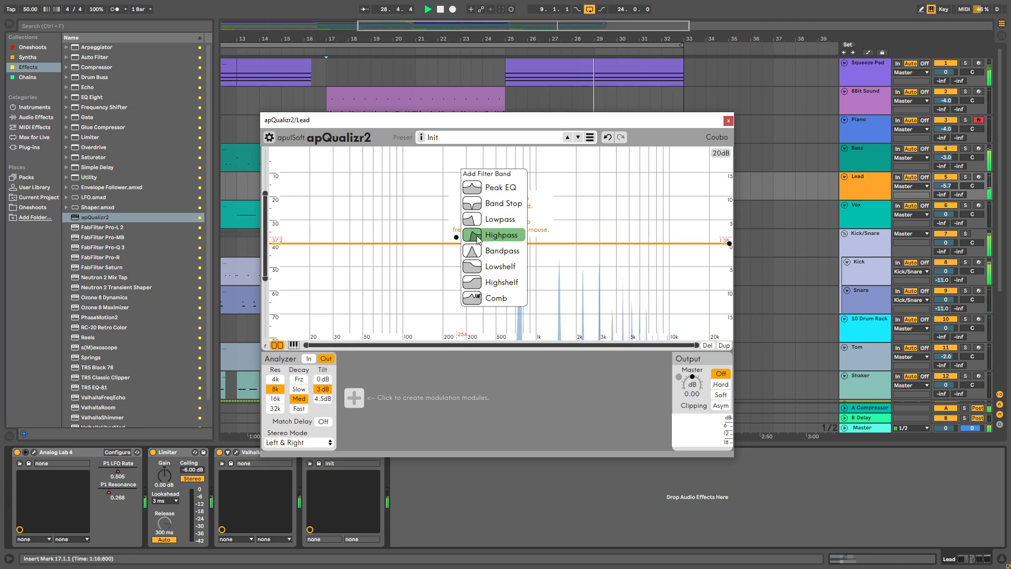
{"action": "left_click", "coordinate": [486, 233]}
Add a Peak EQ band to the Lead equalizer at about 3743 Hz, 3.85 dB gain and 4.87 octaves wide, and play from bar 25.
{"action": "left_click_drag", "start_coordinate": [645, 243], "coordinate": [648, 210]}
{"action": "scroll", "coordinate": [648, 234], "scroll_direction": "down", "scroll_amount": 6}
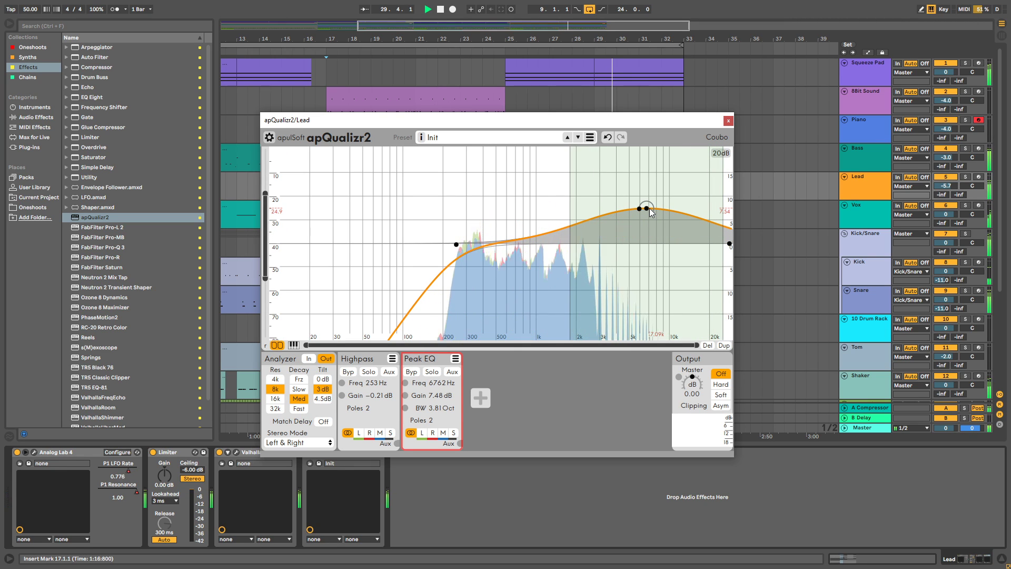
{"action": "left_click_drag", "start_coordinate": [650, 209], "coordinate": [613, 227]}
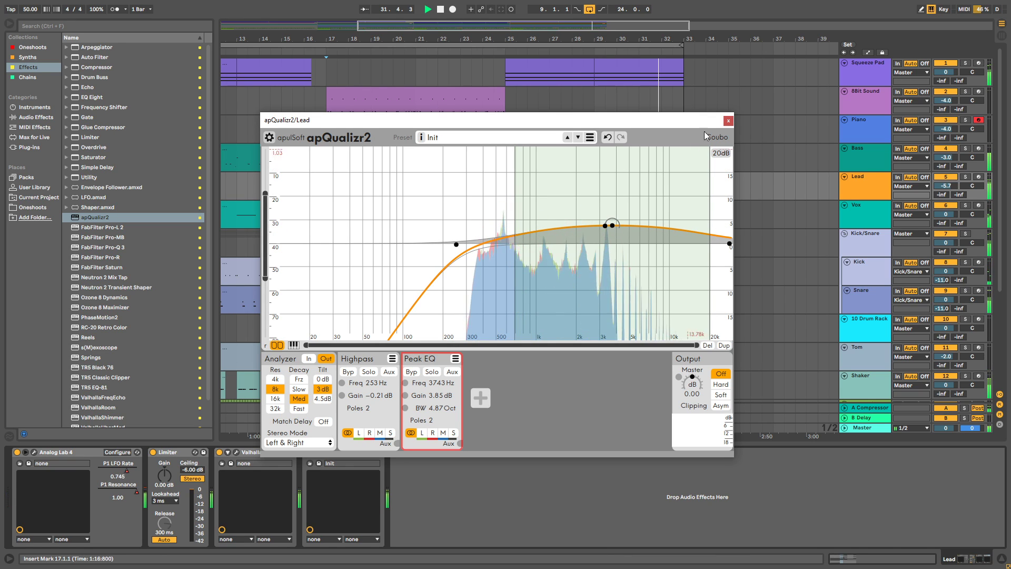
{"action": "left_click", "coordinate": [728, 121]}
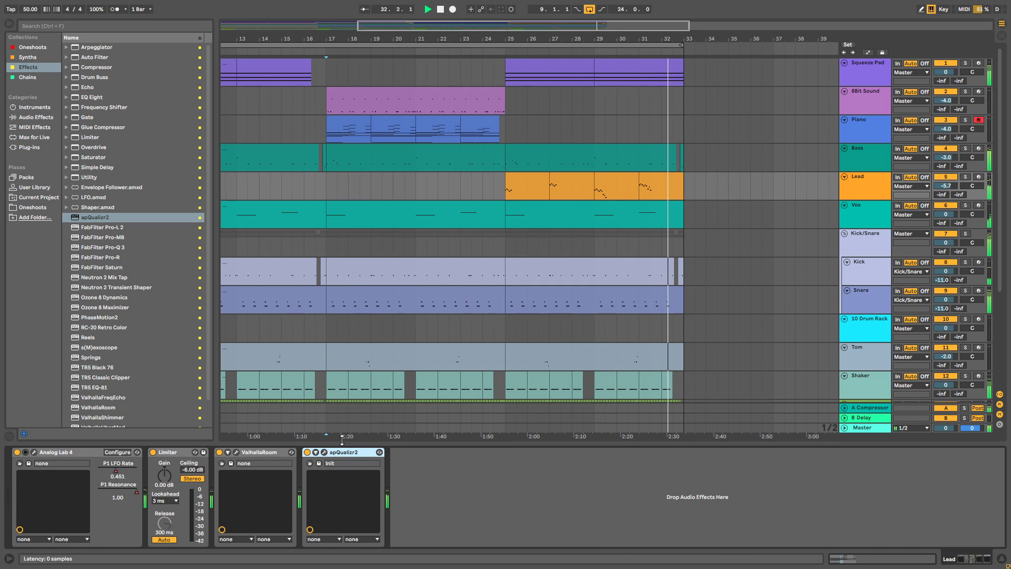
{"action": "left_click", "coordinate": [505, 192]}
{"action": "key", "text": "space"}
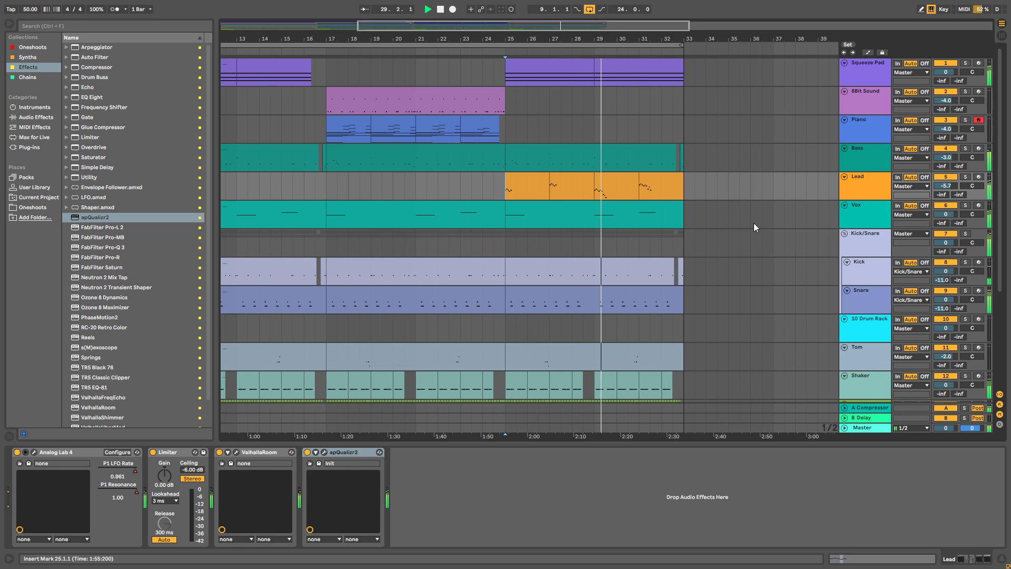
Add Neutron 2 Mix Tap at the end of the Lead track's effects and set its width to 36%.
{"action": "double_click", "coordinate": [865, 187]}
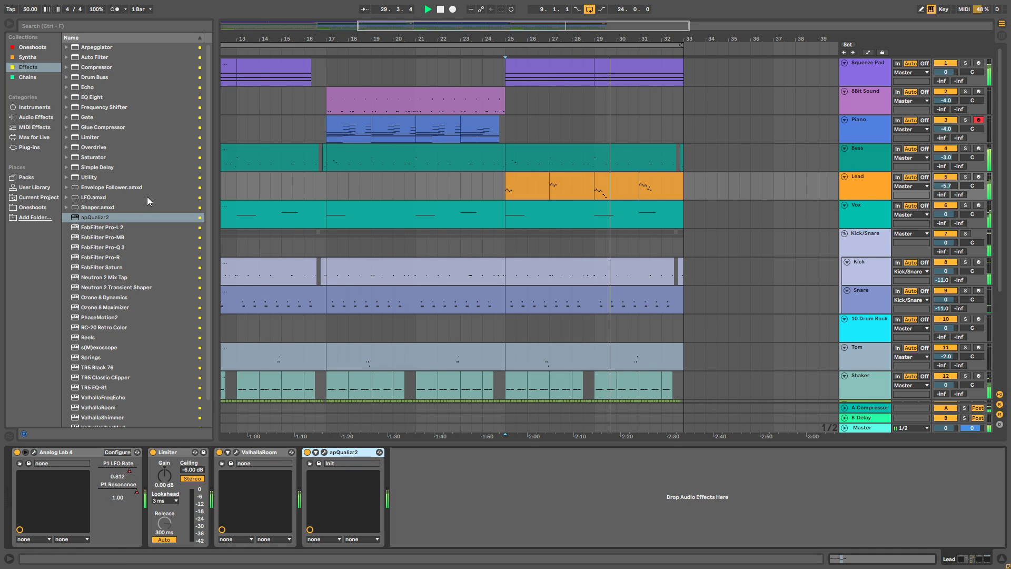
{"action": "left_click", "coordinate": [121, 214]}
{"action": "scroll", "coordinate": [126, 231], "scroll_direction": "down", "scroll_amount": 2}
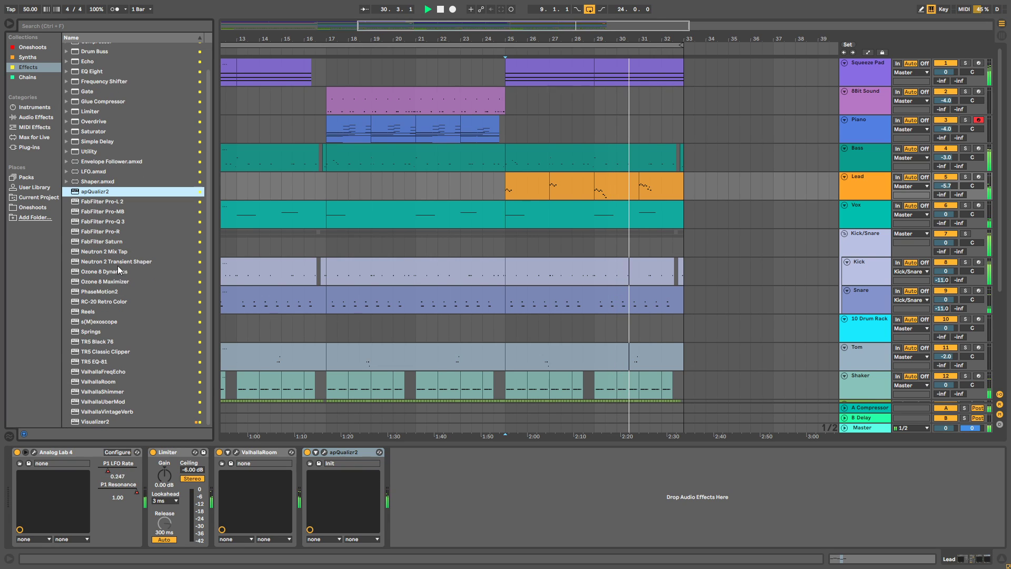
{"action": "left_click_drag", "start_coordinate": [127, 251], "coordinate": [434, 448]}
{"action": "left_click_drag", "start_coordinate": [317, 393], "coordinate": [313, 394]}
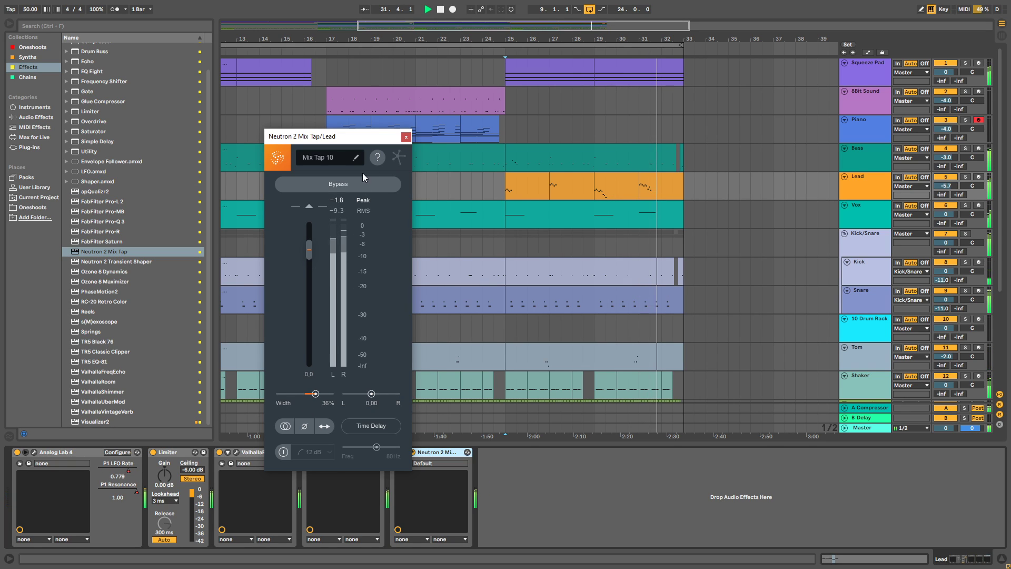
{"action": "left_click", "coordinate": [406, 137]}
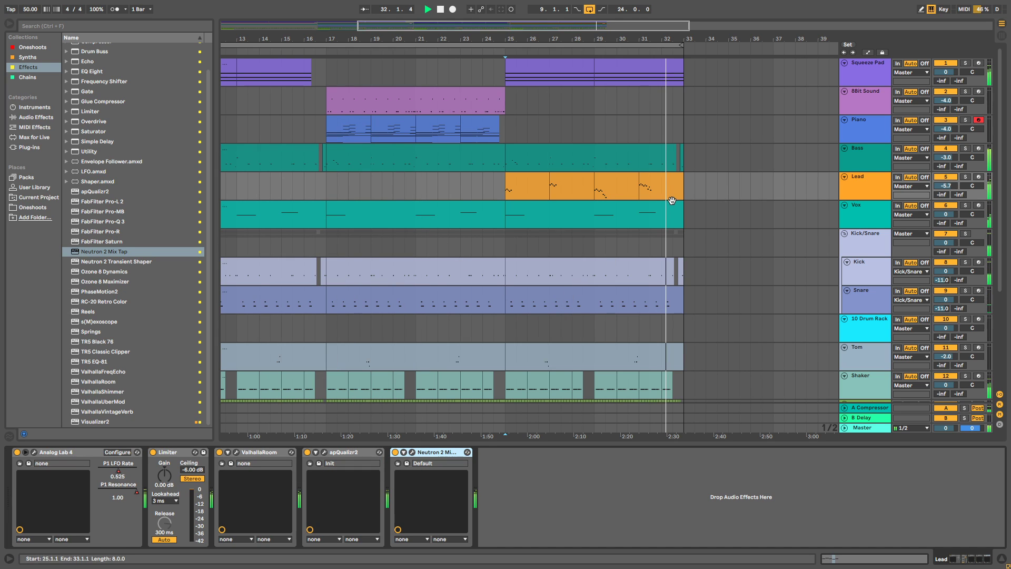
Show the whole arrangement, set the loop to start at 9.1.1 and play the song from the beginning.
{"action": "left_click_drag", "start_coordinate": [547, 44], "coordinate": [561, 1]}
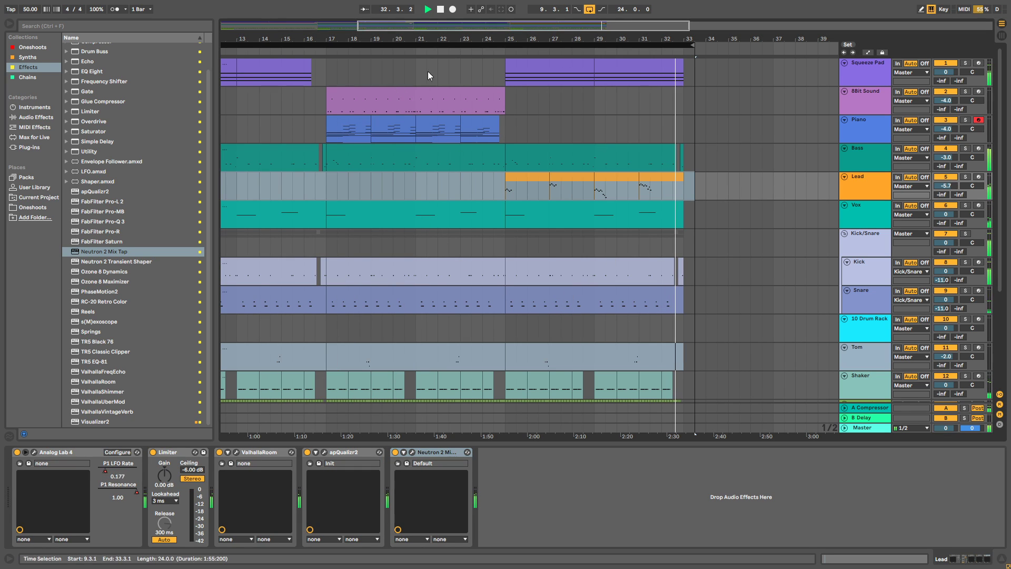
{"action": "left_click_drag", "start_coordinate": [421, 40], "coordinate": [423, 33]}
{"action": "left_click", "coordinate": [440, 10]}
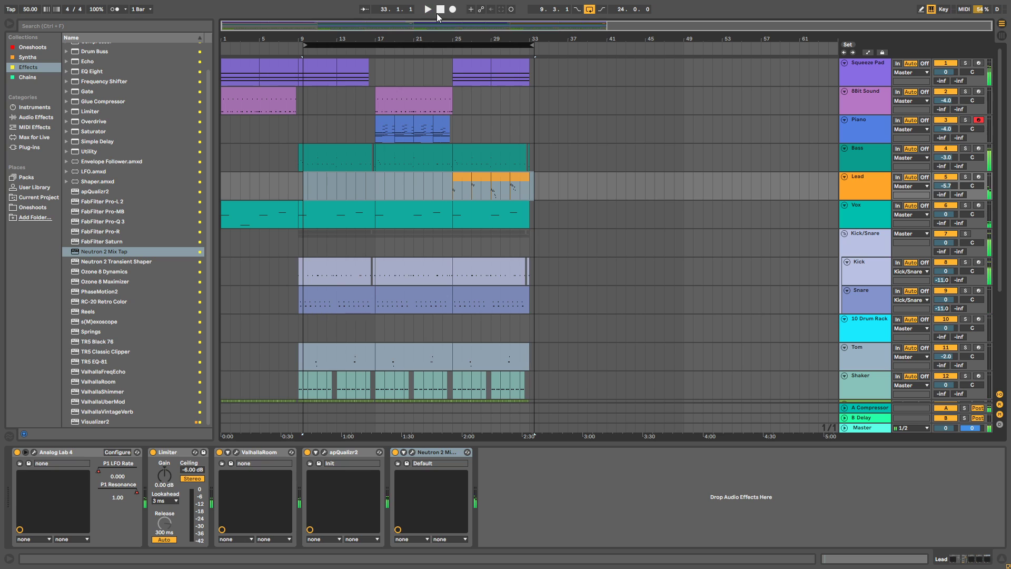
{"action": "left_click", "coordinate": [439, 10]}
{"action": "left_click_drag", "start_coordinate": [428, 45], "coordinate": [420, 45]}
{"action": "left_click", "coordinate": [626, 158]}
Review all tracks from Squeeze Pad to FX Noise during playback, including a brief look at their automation lanes.
{"action": "scroll", "coordinate": [548, 180], "scroll_direction": "down", "scroll_amount": 4}
{"action": "scroll", "coordinate": [526, 258], "scroll_direction": "down", "scroll_amount": 2}
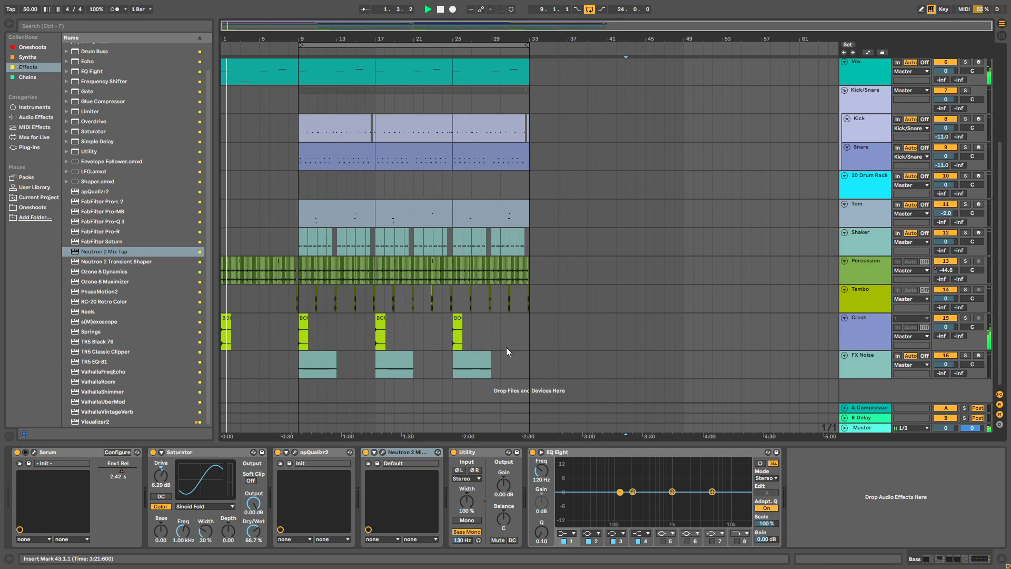
{"action": "scroll", "coordinate": [493, 368], "scroll_direction": "up", "scroll_amount": 6}
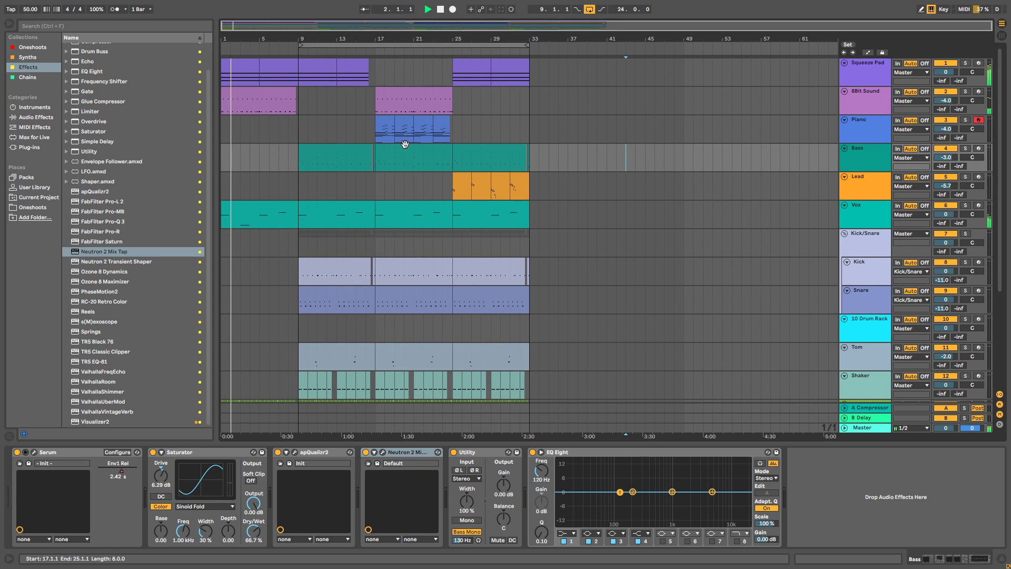
{"action": "scroll", "coordinate": [427, 189], "scroll_direction": "down", "scroll_amount": 5}
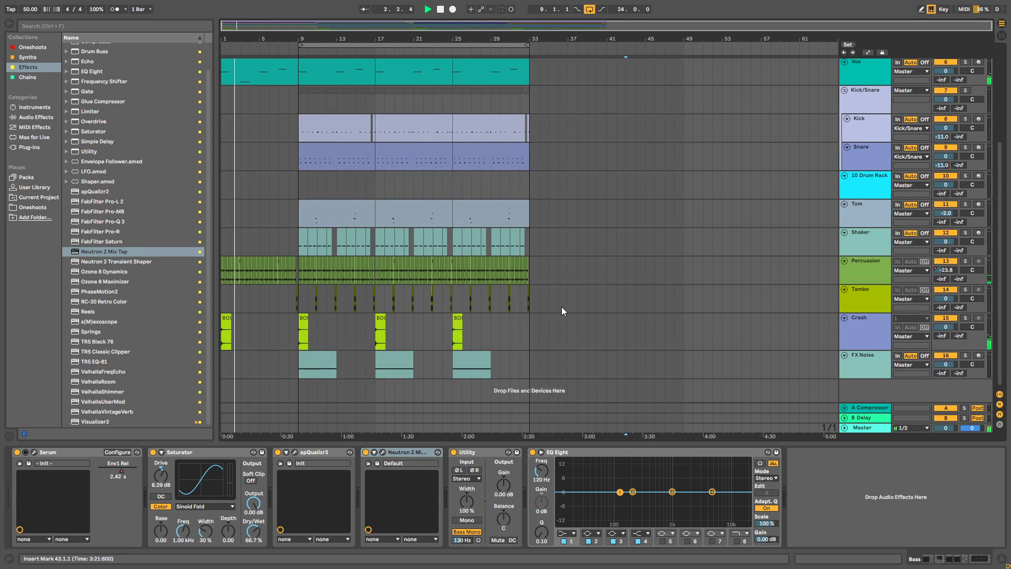
{"action": "scroll", "coordinate": [564, 295], "scroll_direction": "up", "scroll_amount": 5}
{"action": "scroll", "coordinate": [548, 264], "scroll_direction": "down", "scroll_amount": 2}
{"action": "scroll", "coordinate": [539, 254], "scroll_direction": "down", "scroll_amount": 3}
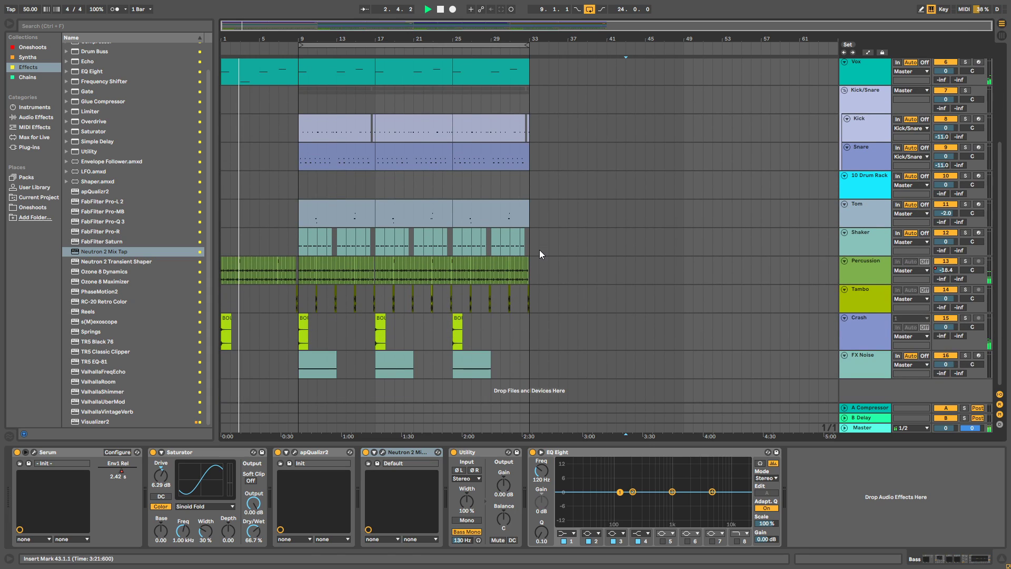
{"action": "scroll", "coordinate": [311, 200], "scroll_direction": "up", "scroll_amount": 5}
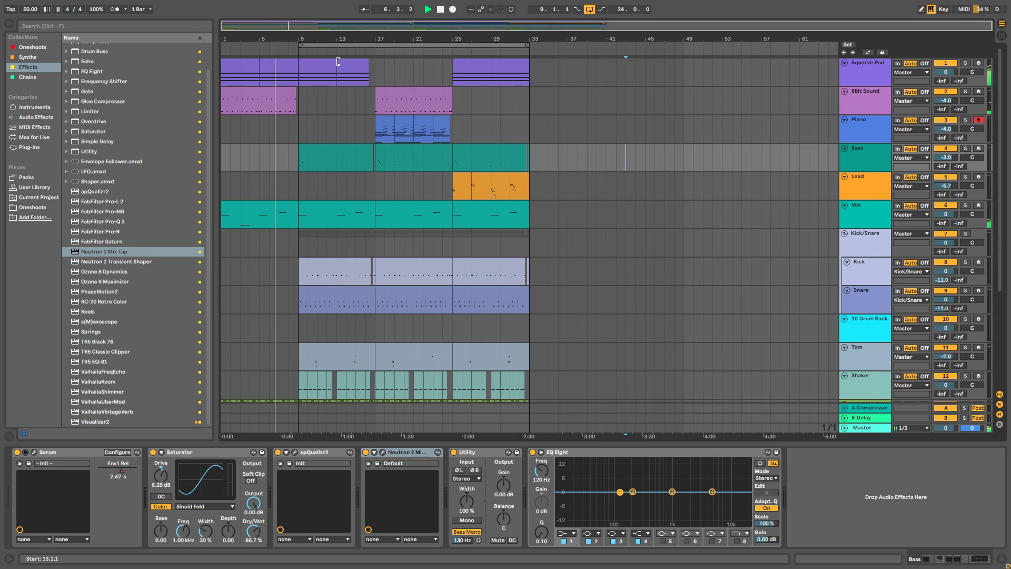
{"action": "scroll", "coordinate": [310, 145], "scroll_direction": "down", "scroll_amount": 4}
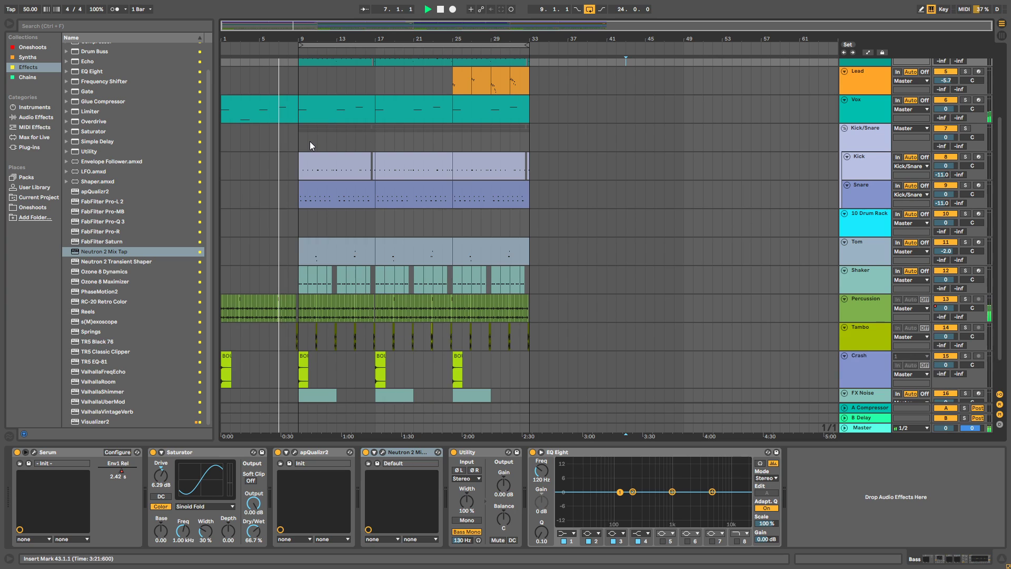
{"action": "scroll", "coordinate": [312, 141], "scroll_direction": "up", "scroll_amount": 4}
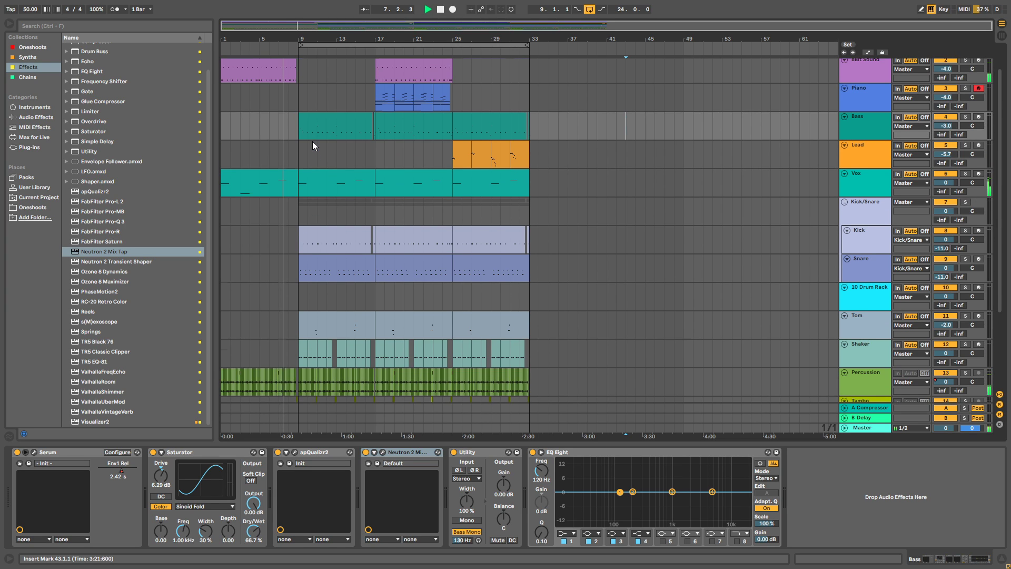
{"action": "left_click", "coordinate": [868, 53]}
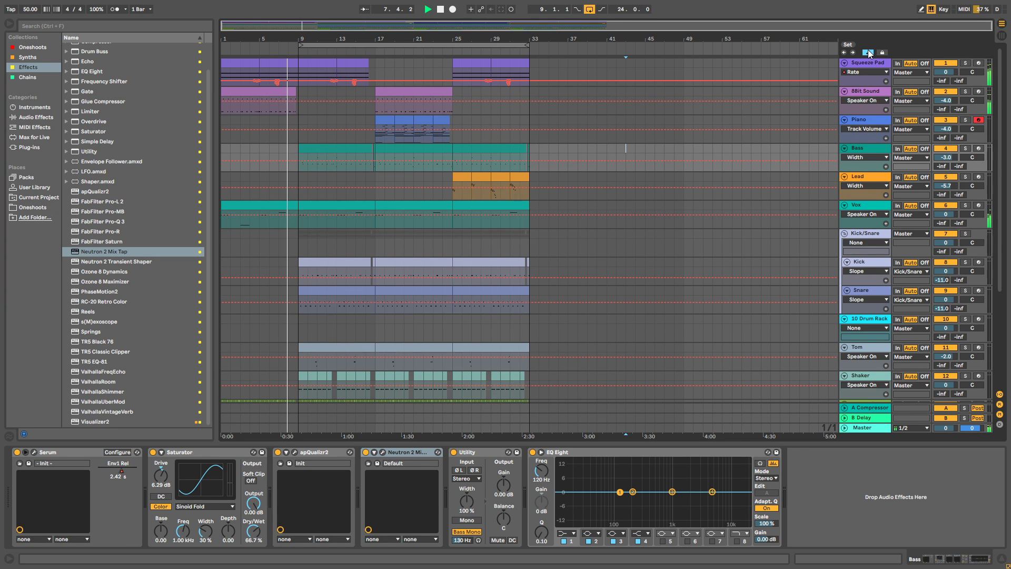
{"action": "left_click", "coordinate": [868, 53]}
{"action": "scroll", "coordinate": [415, 227], "scroll_direction": "down", "scroll_amount": 5}
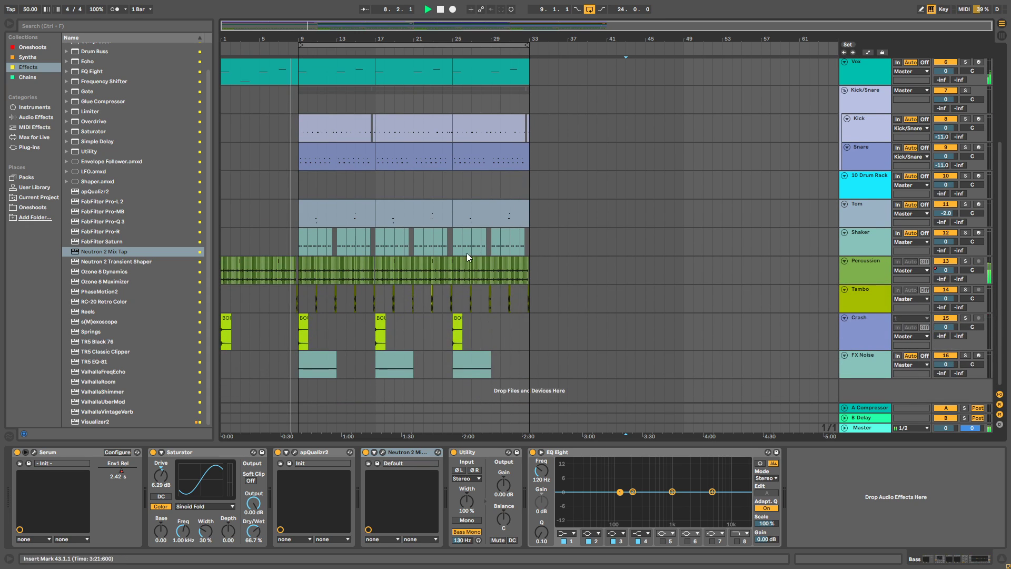
{"action": "scroll", "coordinate": [396, 308], "scroll_direction": "up", "scroll_amount": 5}
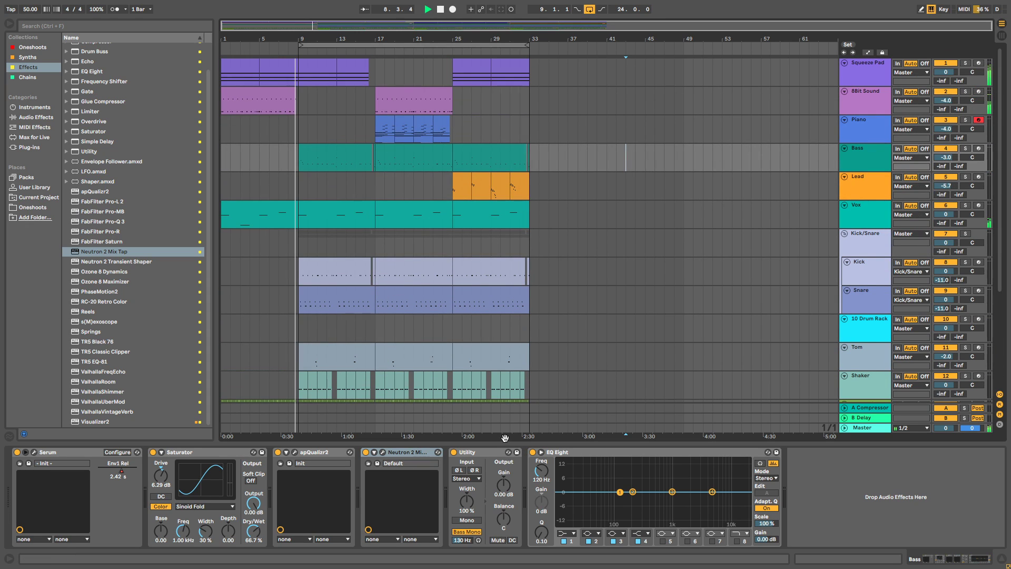
Save the set and inspect the FabFilter Pro-L 2 limiter on the Master track during playback.
{"action": "left_click_drag", "start_coordinate": [504, 438], "coordinate": [520, 566]}
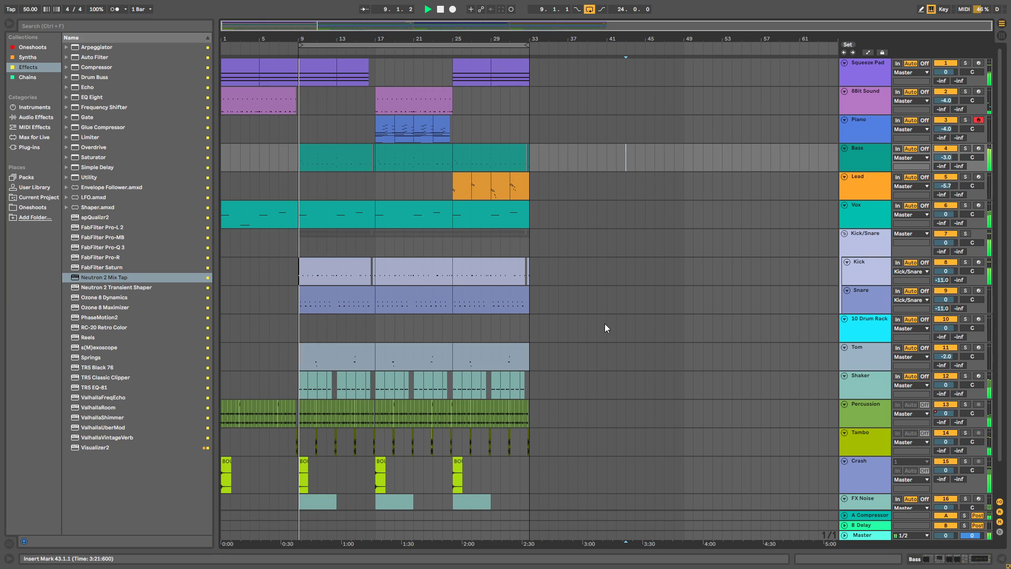
{"action": "key", "text": "ctrl+s"}
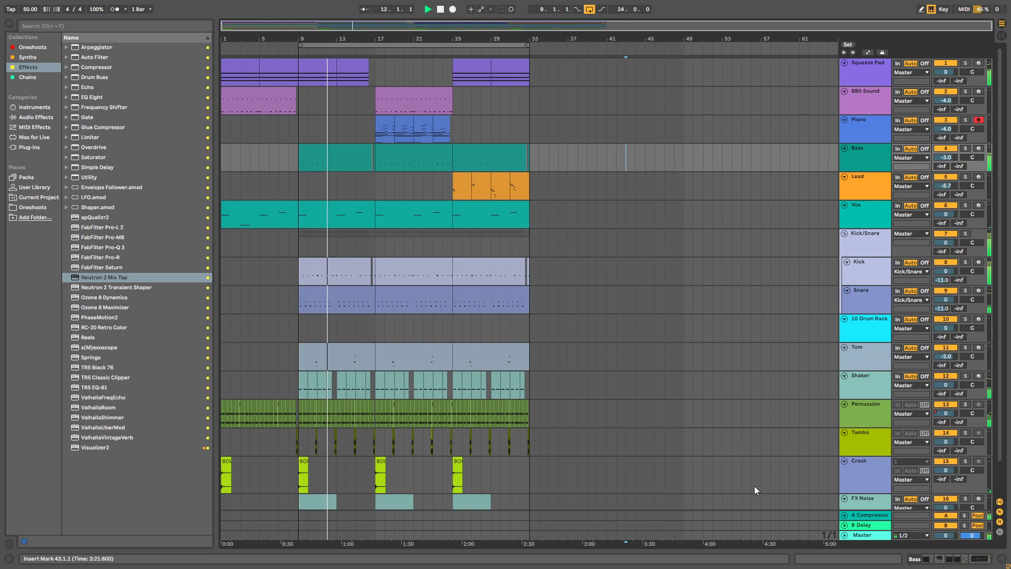
{"action": "left_click", "coordinate": [876, 536]}
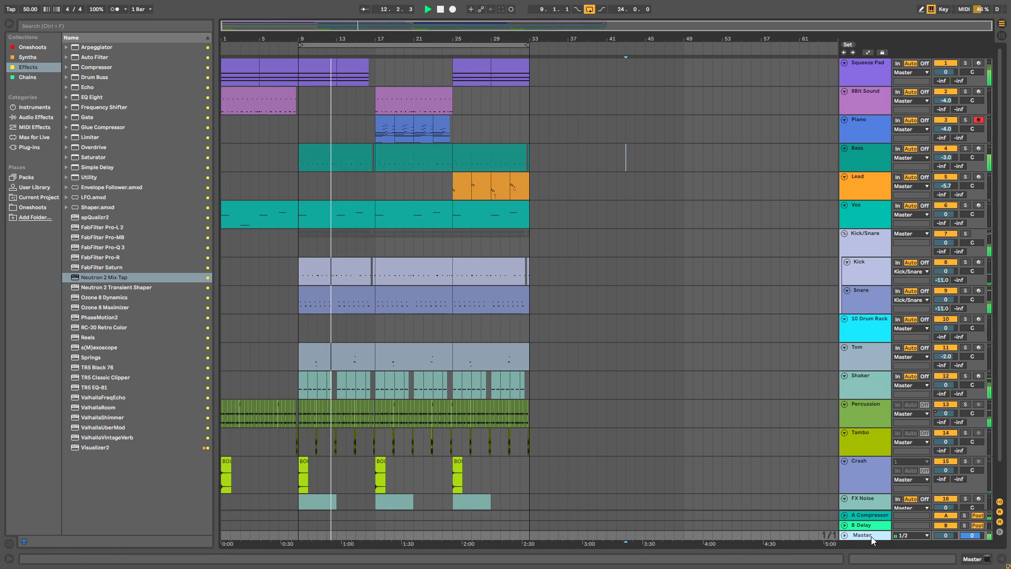
{"action": "double_click", "coordinate": [873, 535]}
{"action": "left_click", "coordinate": [34, 452]}
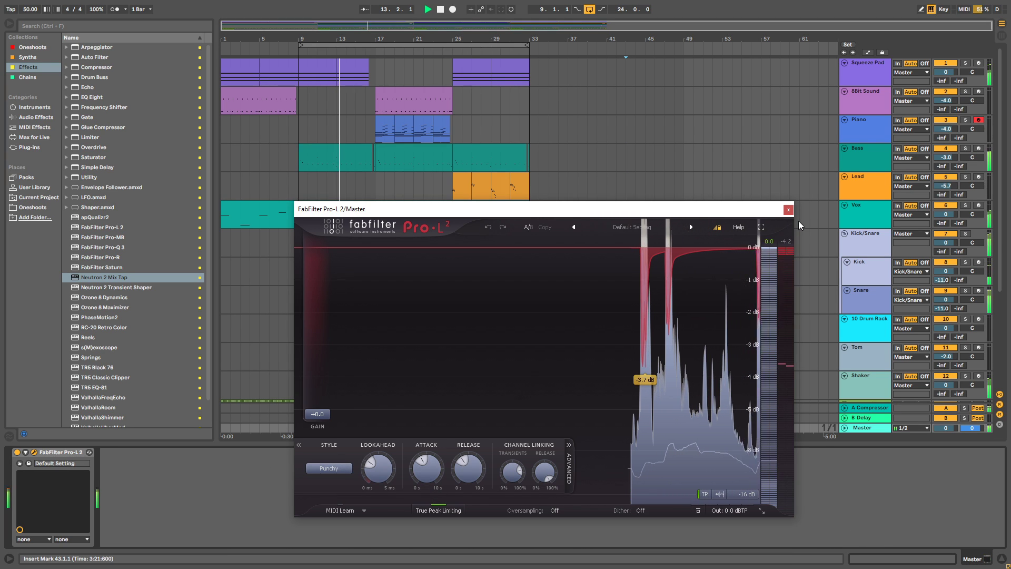
{"action": "left_click", "coordinate": [788, 209]}
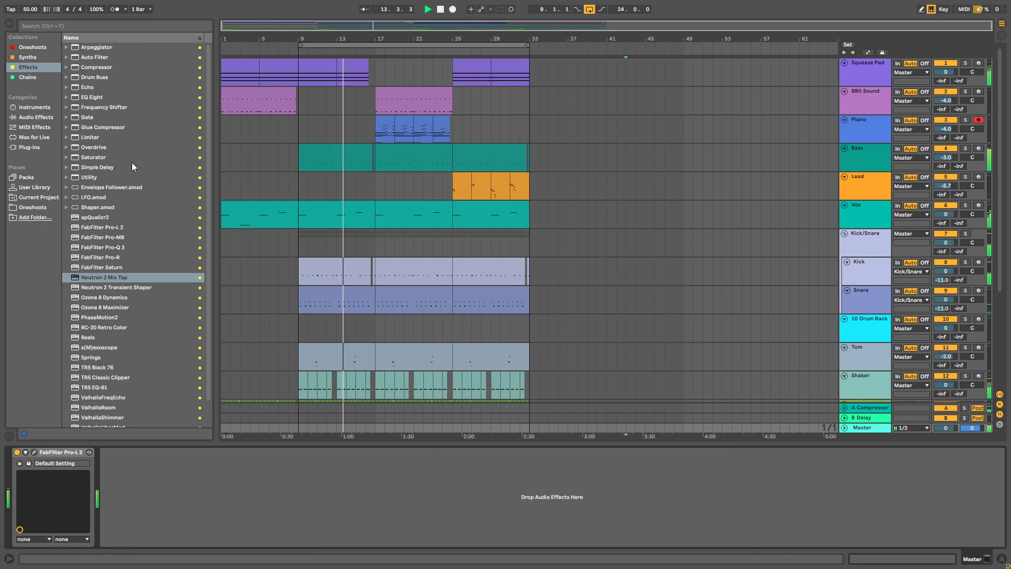
Insert TR5 EQ-81 before FabFilter Pro-L 2 on the Master, boosting its high-mid band by 1.5 and its high band by 1.2.
{"action": "scroll", "coordinate": [87, 169], "scroll_direction": "down", "scroll_amount": 2}
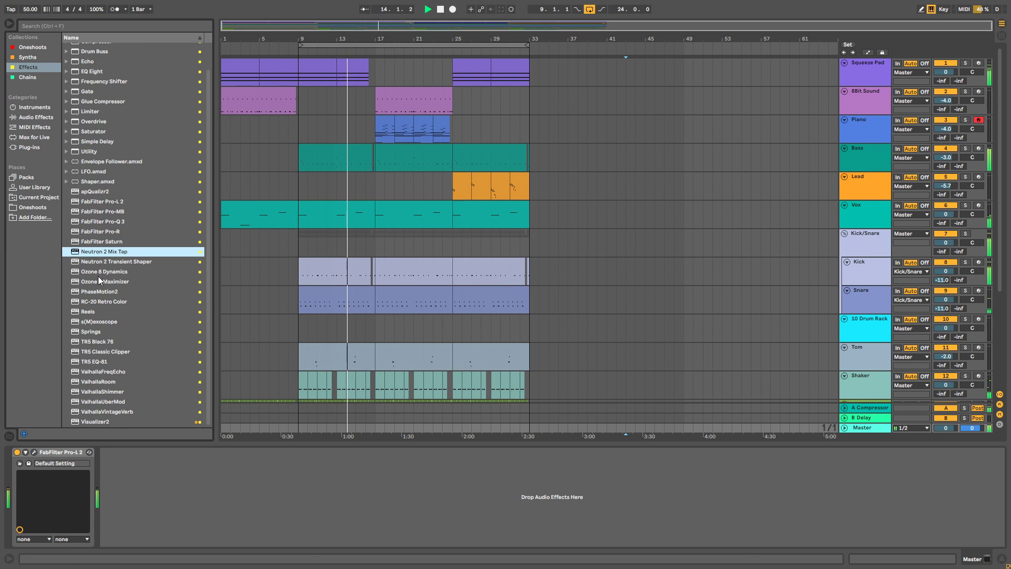
{"action": "scroll", "coordinate": [100, 258], "scroll_direction": "up", "scroll_amount": 2}
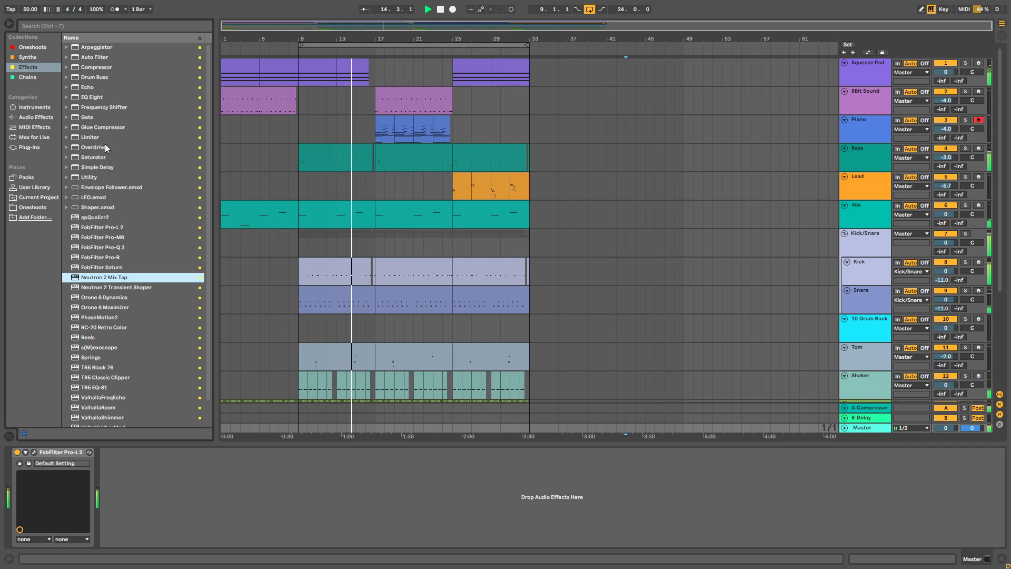
{"action": "scroll", "coordinate": [103, 114], "scroll_direction": "down", "scroll_amount": 2}
{"action": "left_click_drag", "start_coordinate": [102, 361], "coordinate": [28, 494]}
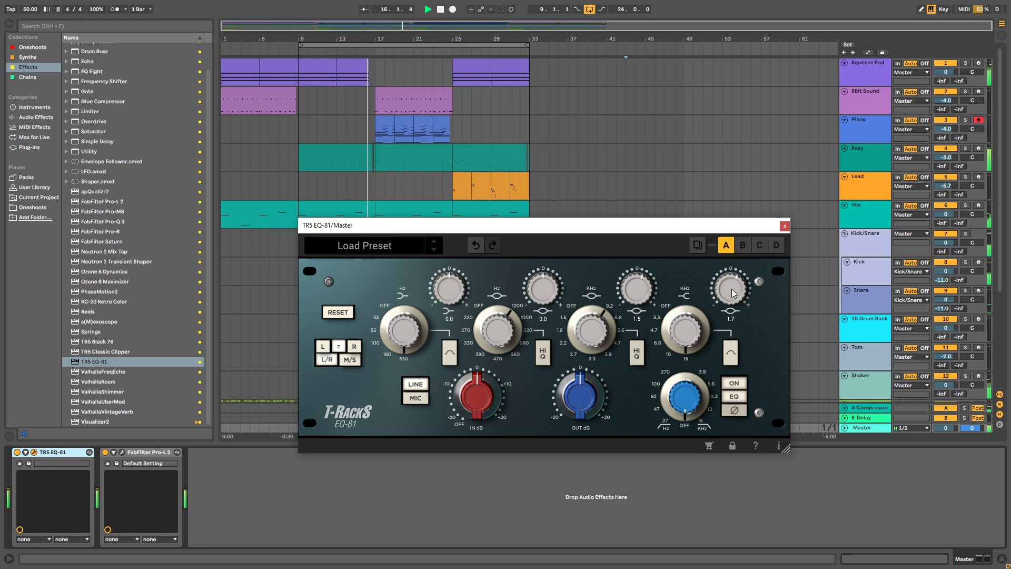
{"action": "left_click", "coordinate": [784, 226]}
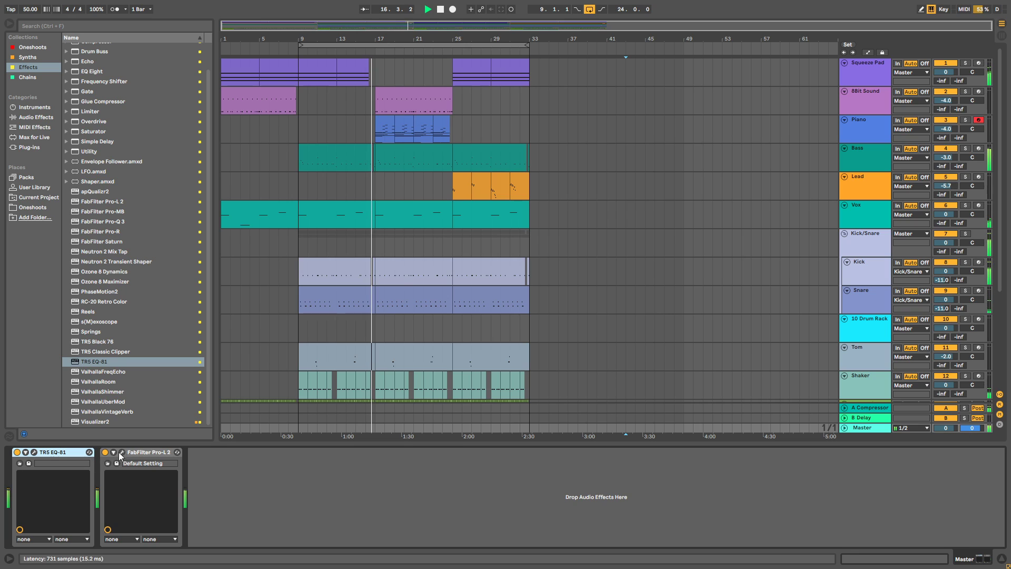
{"action": "left_click", "coordinate": [34, 451]}
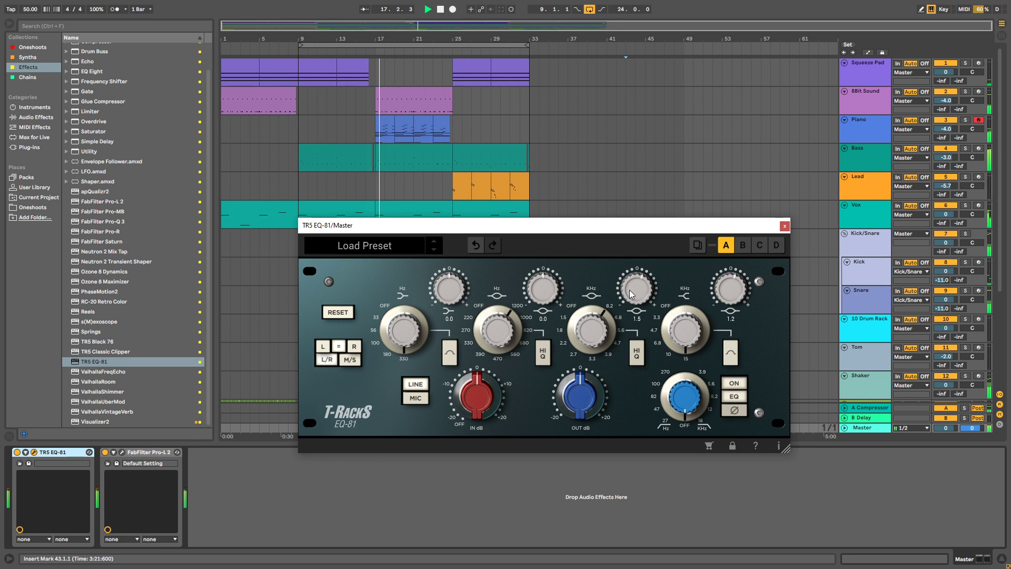
{"action": "left_click", "coordinate": [785, 226]}
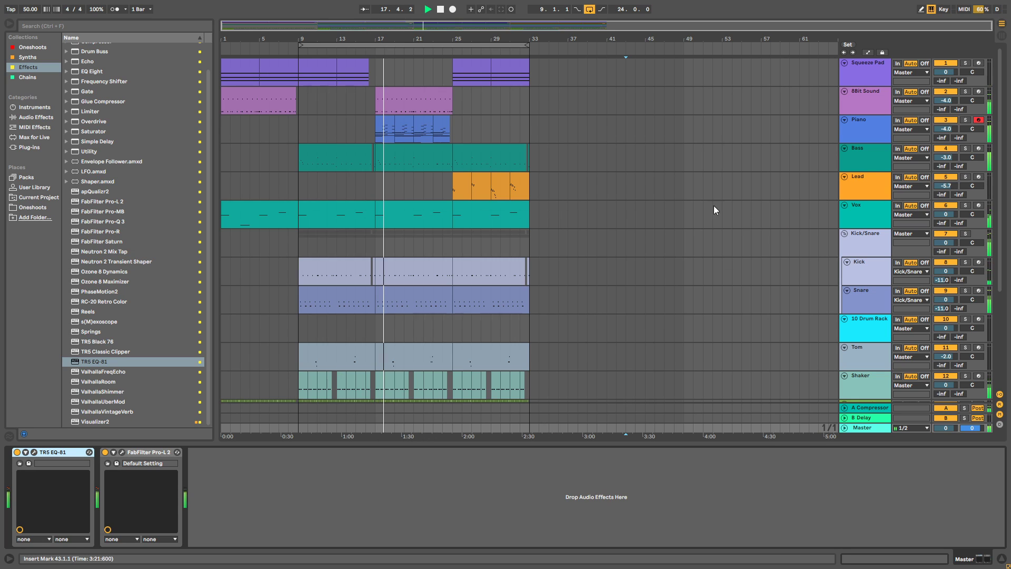
Follow the playback through all tracks from about bar 18 to bar 31, checking the Lead section from bar 25 closely.
{"action": "left_click_drag", "start_coordinate": [525, 444], "coordinate": [551, 449]}
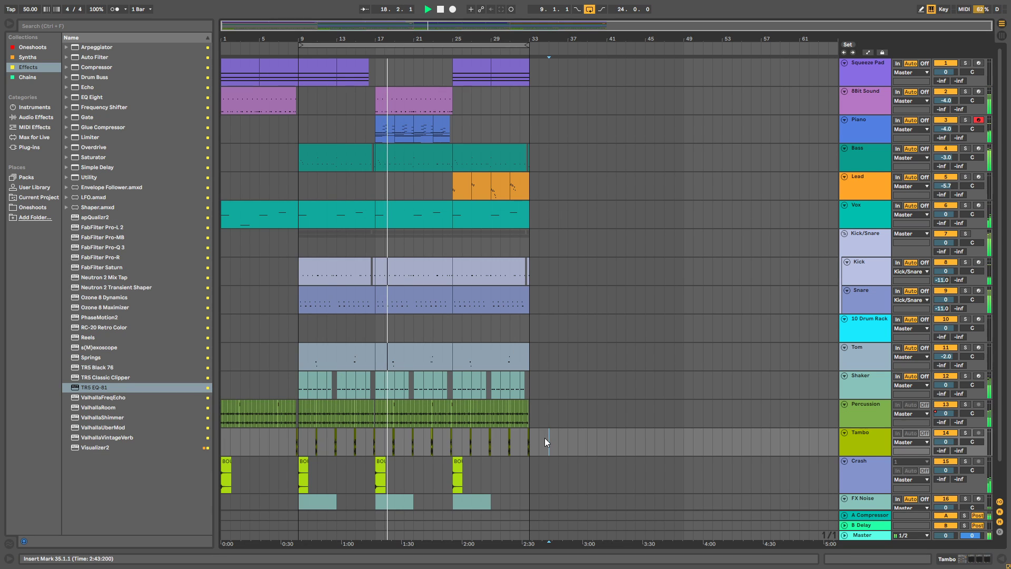
{"action": "scroll", "coordinate": [552, 314], "scroll_direction": "down", "scroll_amount": 2}
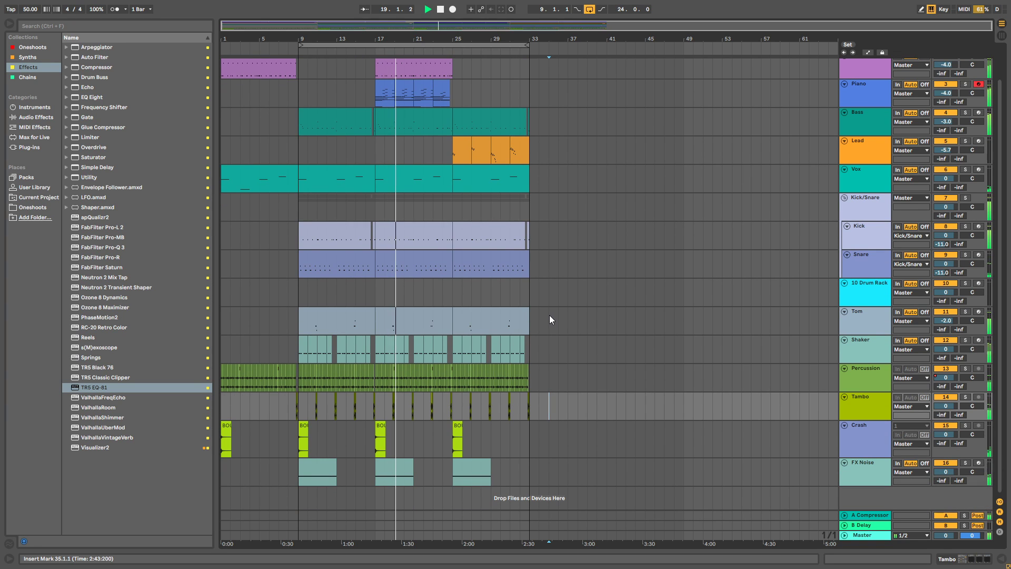
{"action": "left_click_drag", "start_coordinate": [328, 36], "coordinate": [552, 230]}
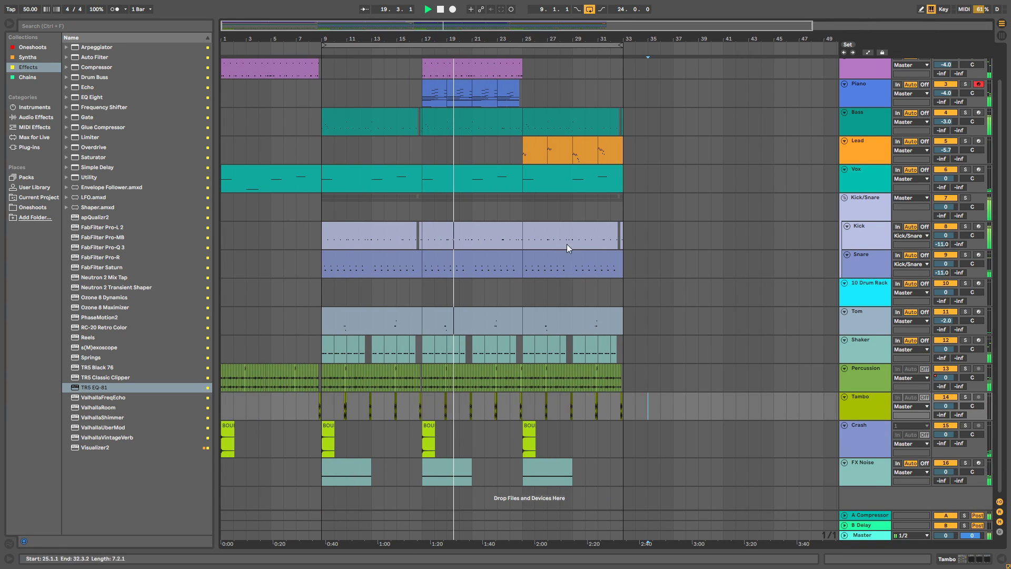
{"action": "scroll", "coordinate": [582, 257], "scroll_direction": "up", "scroll_amount": 2}
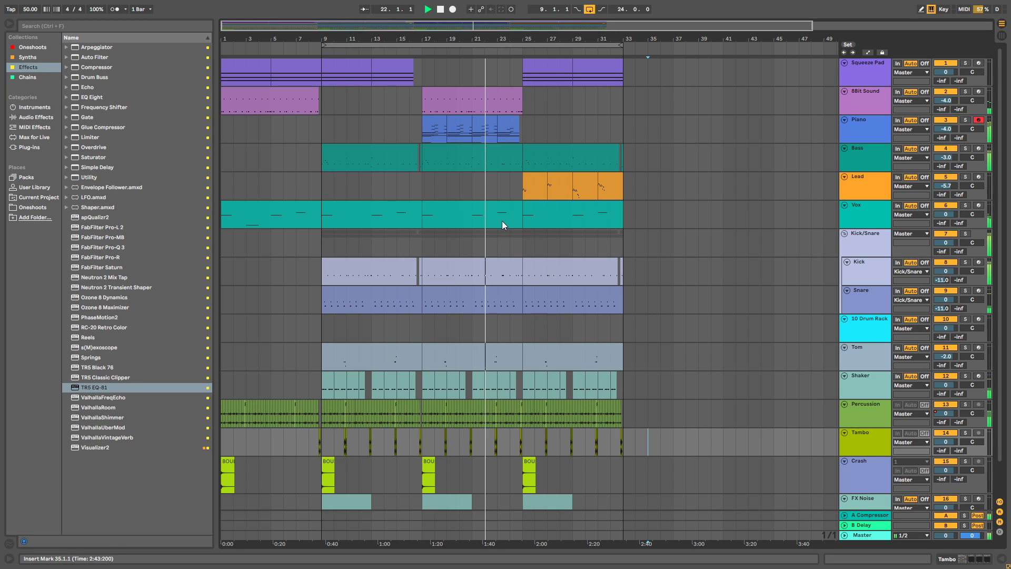
{"action": "scroll", "coordinate": [502, 223], "scroll_direction": "down", "scroll_amount": 1}
{"action": "scroll", "coordinate": [469, 236], "scroll_direction": "up", "scroll_amount": 1}
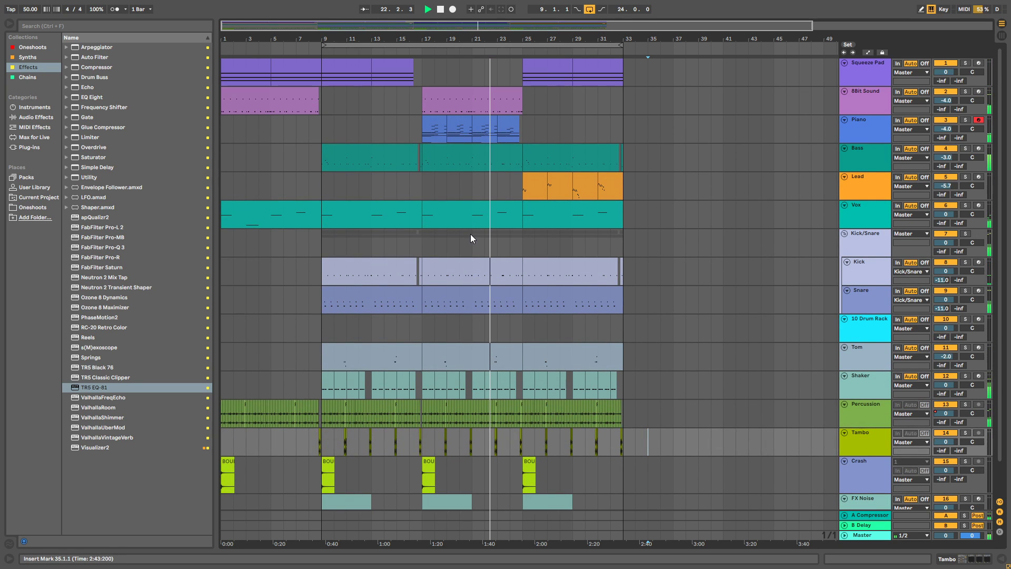
{"action": "scroll", "coordinate": [479, 230], "scroll_direction": "down", "scroll_amount": 1}
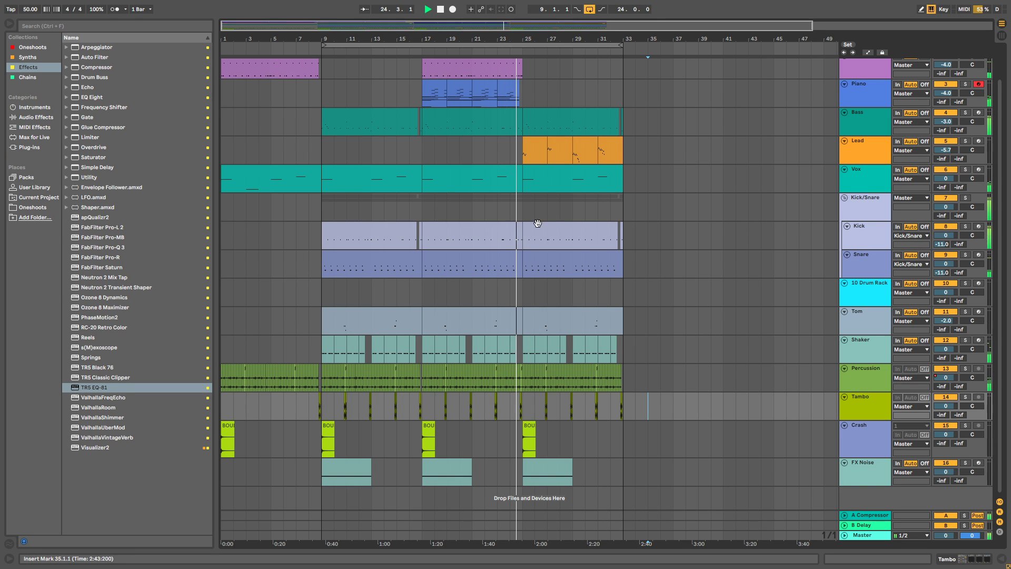
{"action": "left_click_drag", "start_coordinate": [508, 38], "coordinate": [487, 38]}
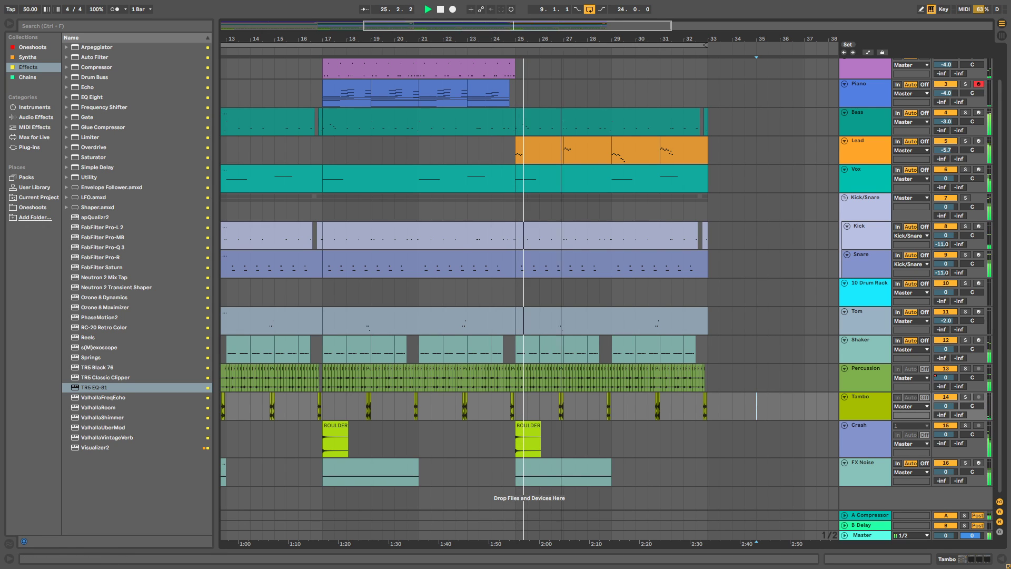
{"action": "scroll", "coordinate": [513, 89], "scroll_direction": "right", "scroll_amount": 5}
{"action": "scroll", "coordinate": [551, 112], "scroll_direction": "up", "scroll_amount": 2}
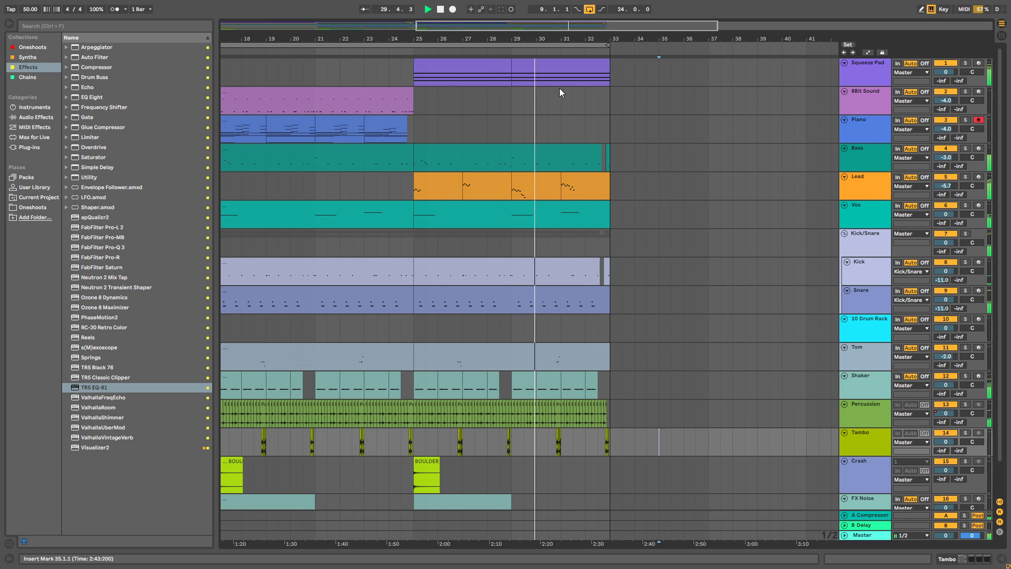
{"action": "left_click_drag", "start_coordinate": [545, 40], "coordinate": [544, 11]}
{"action": "scroll", "coordinate": [541, 261], "scroll_direction": "down", "scroll_amount": 2}
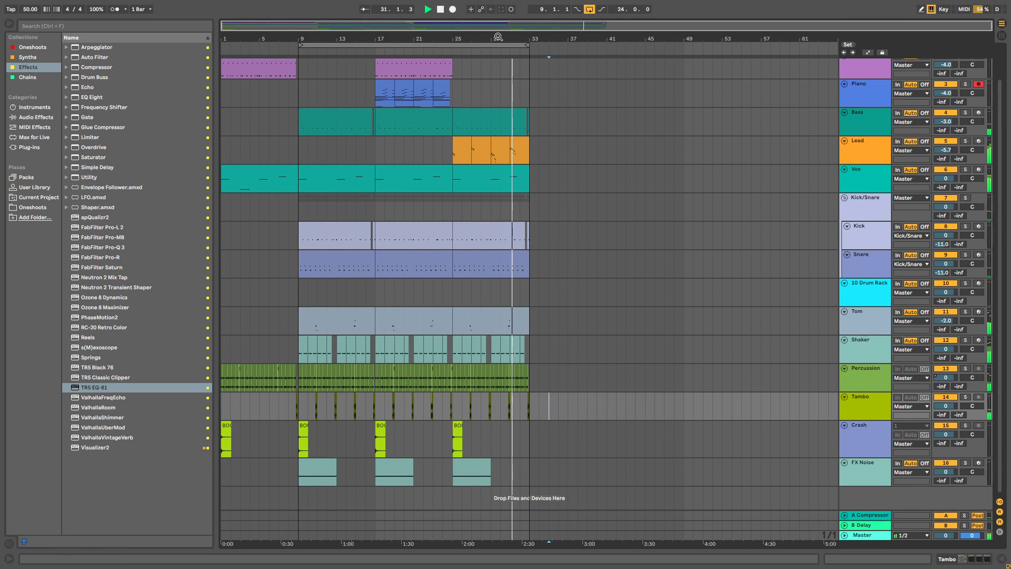
{"action": "left_click_drag", "start_coordinate": [498, 37], "coordinate": [499, 60]}
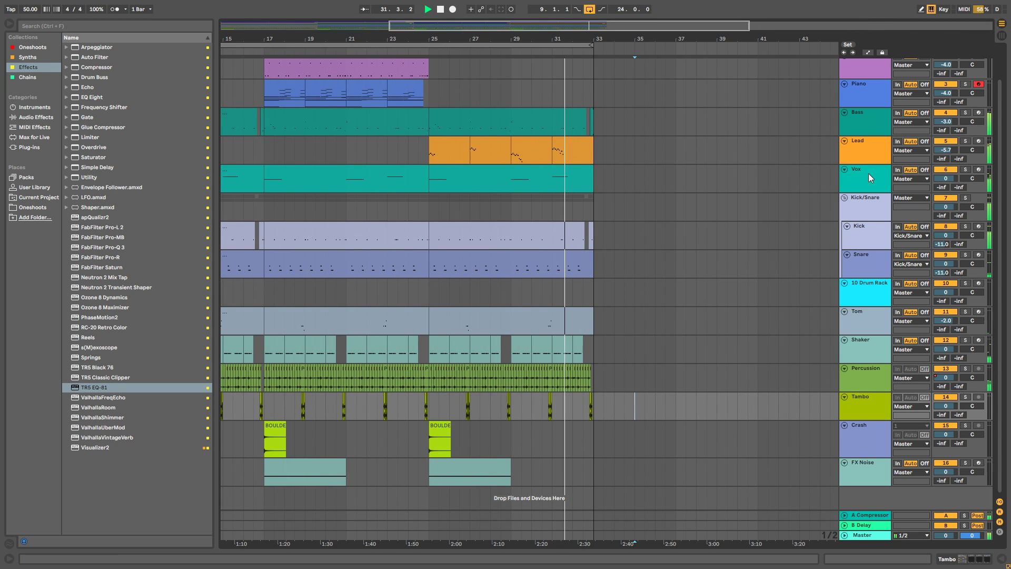
Set the Lead track's volume to -3 dB and move its Limiter to the end of the effects chain.
{"action": "left_click", "coordinate": [944, 150]}
{"action": "type", "text": "-3"}
{"action": "key", "text": "Return"}
{"action": "double_click", "coordinate": [864, 158]}
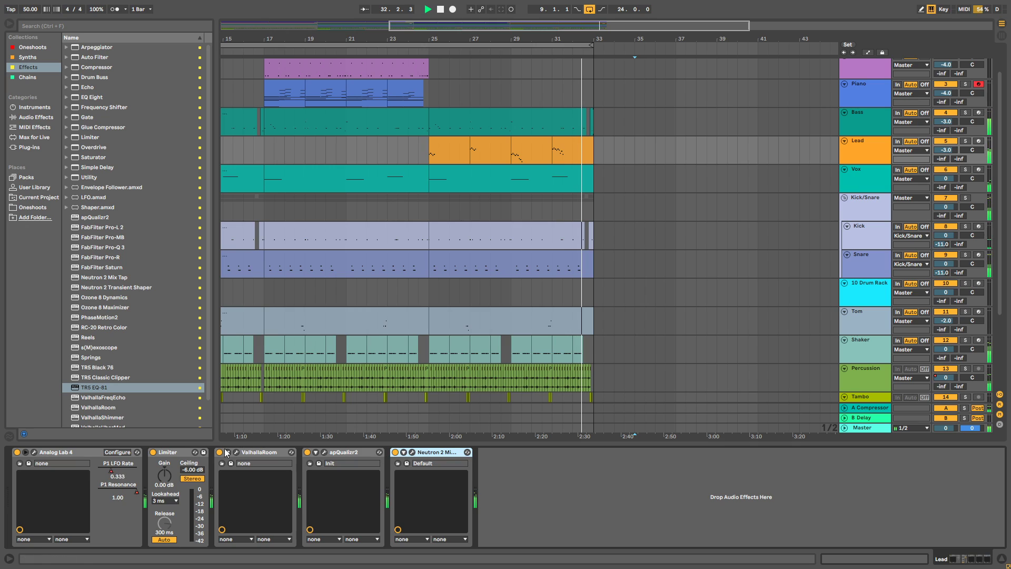
{"action": "left_click_drag", "start_coordinate": [184, 450], "coordinate": [488, 524]}
{"action": "left_click_drag", "start_coordinate": [508, 486], "coordinate": [507, 485]}
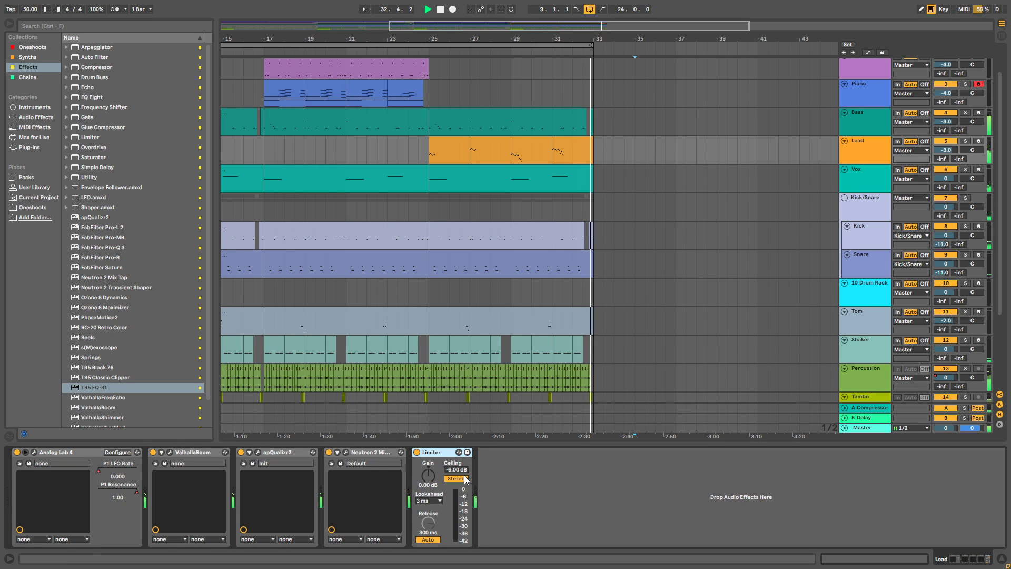
Play from bar 25, insert Utility after Analog Lab 4 on the Lead with -4 dB gain, and set the track volume to 0.
{"action": "left_click", "coordinate": [427, 158]}
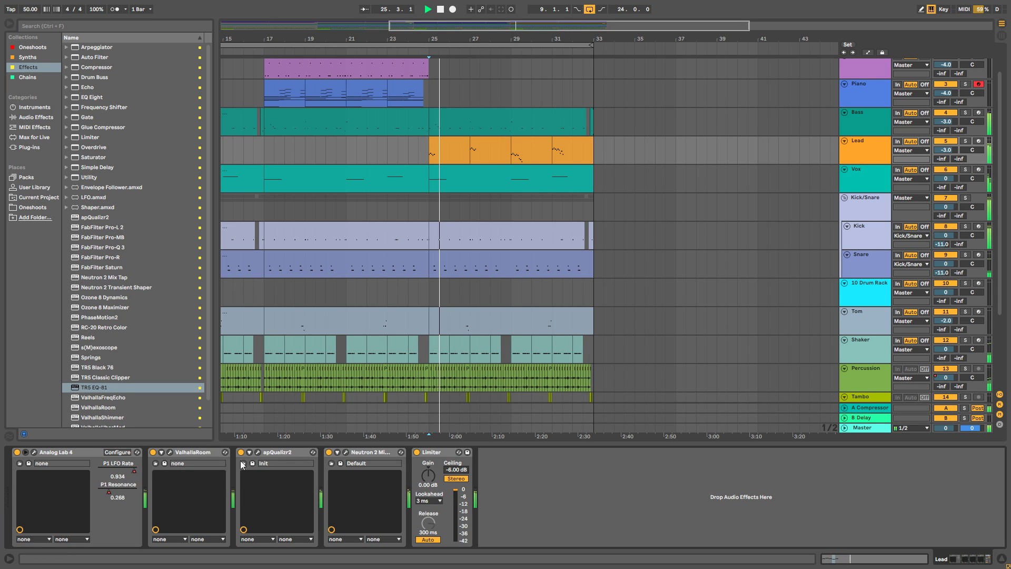
{"action": "left_click_drag", "start_coordinate": [90, 181], "coordinate": [180, 496]}
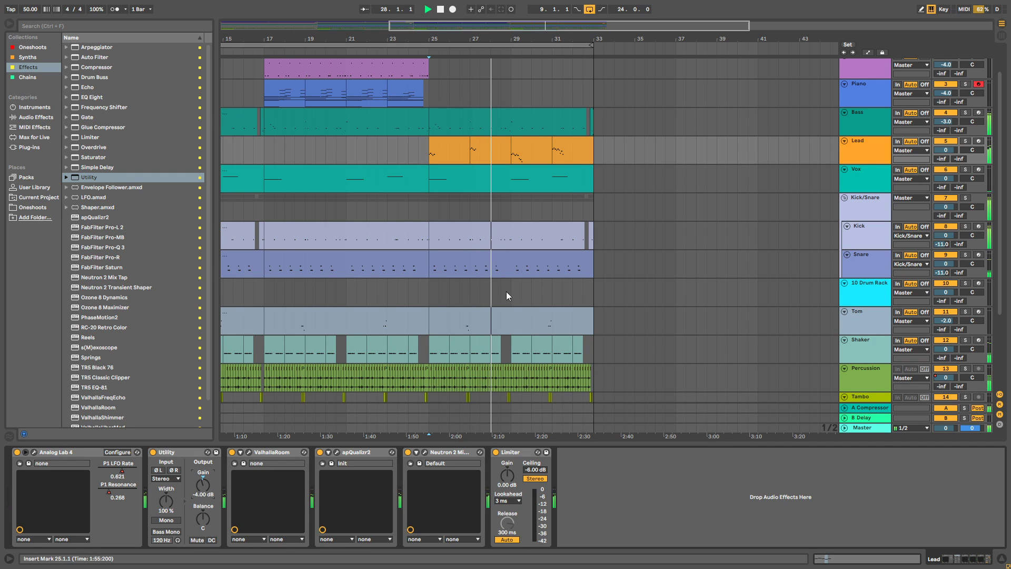
Move apQualizr2 on the Lead track between Neutron 2 Mix Tap and the Limiter.
{"action": "scroll", "coordinate": [514, 318], "scroll_direction": "down", "scroll_amount": 3}
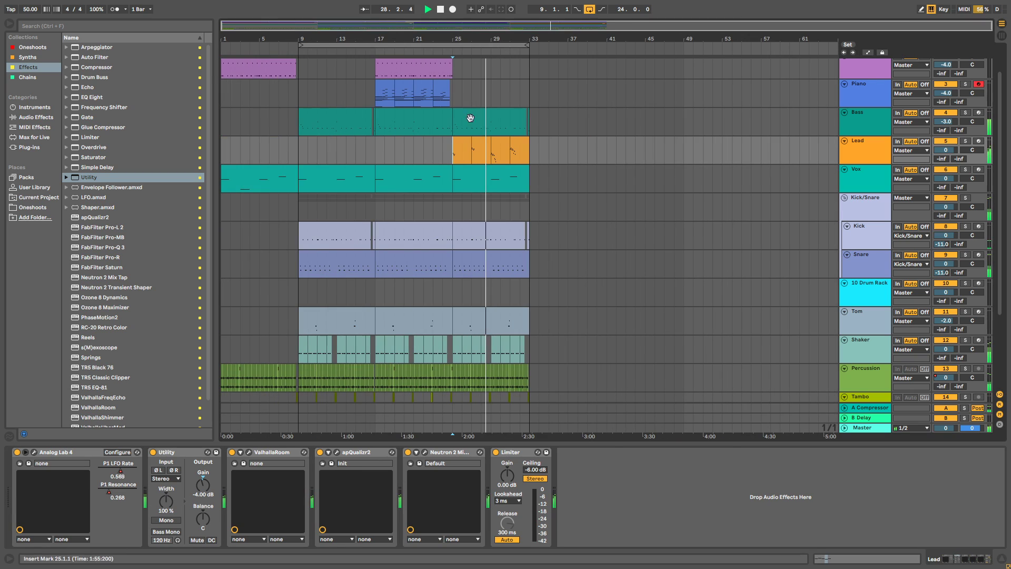
{"action": "scroll", "coordinate": [511, 240], "scroll_direction": "down", "scroll_amount": 3}
{"action": "scroll", "coordinate": [510, 240], "scroll_direction": "down", "scroll_amount": 1}
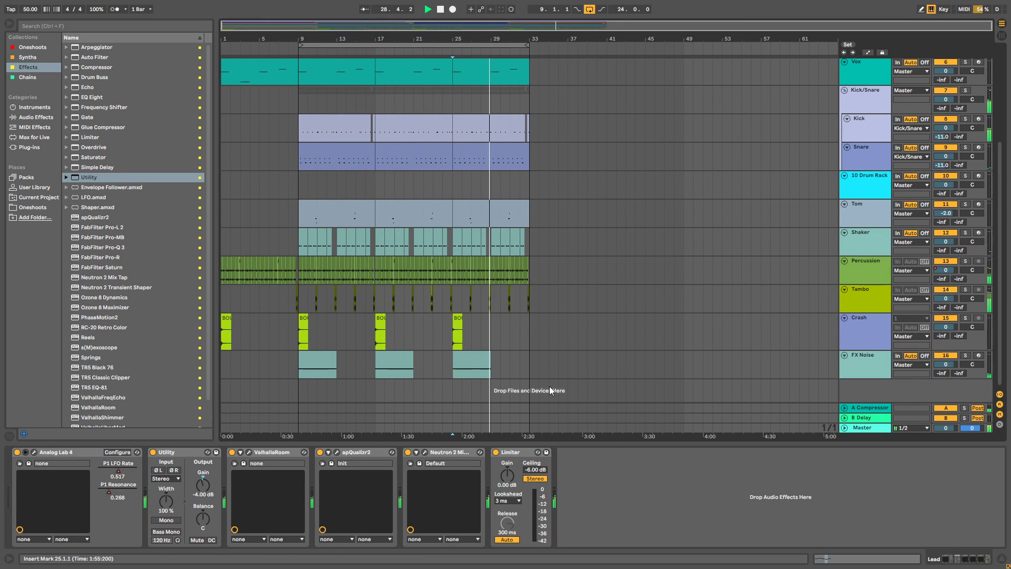
{"action": "scroll", "coordinate": [530, 336], "scroll_direction": "up", "scroll_amount": 4}
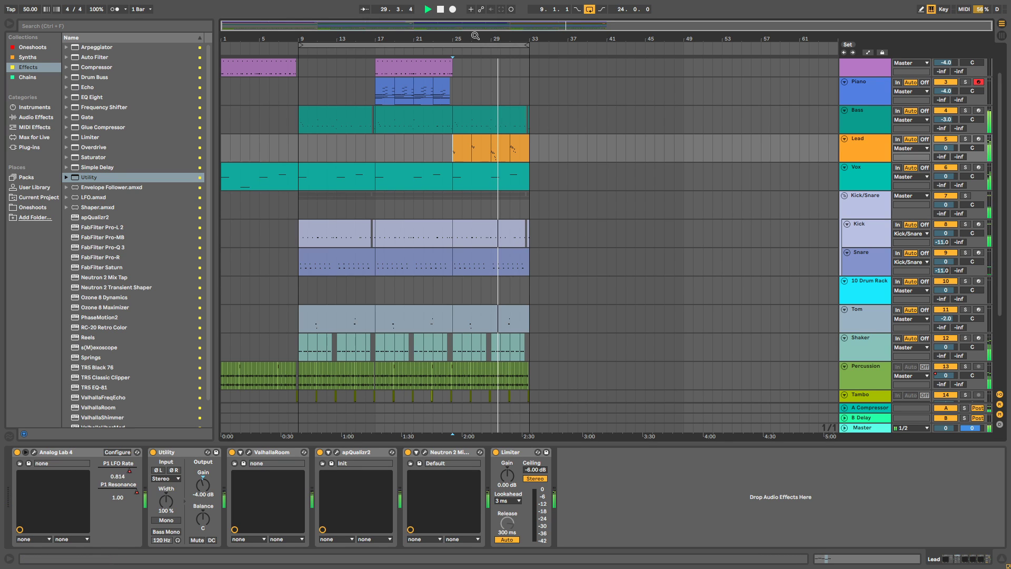
{"action": "left_click_drag", "start_coordinate": [489, 39], "coordinate": [491, 79]}
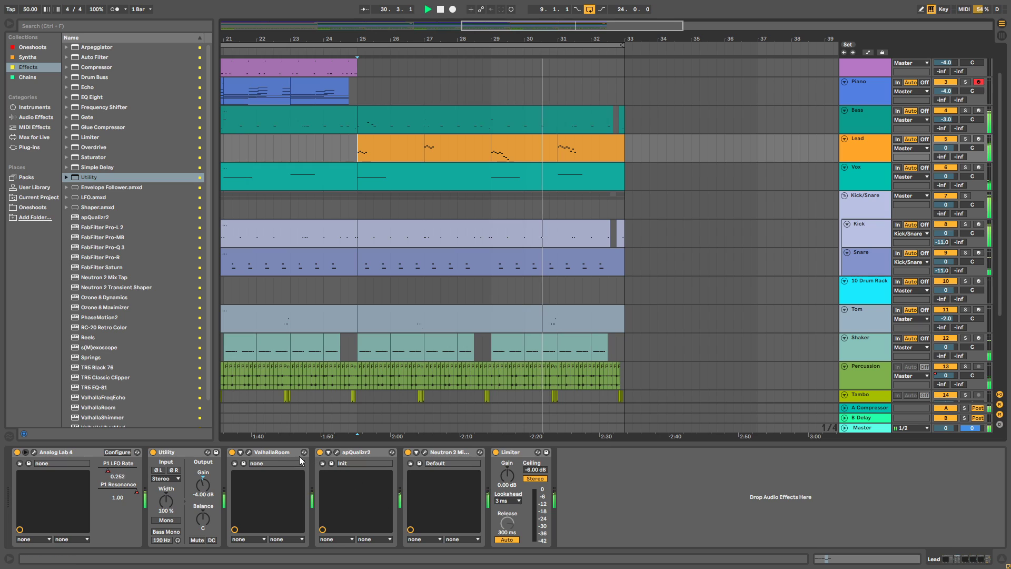
{"action": "left_click", "coordinate": [367, 454]}
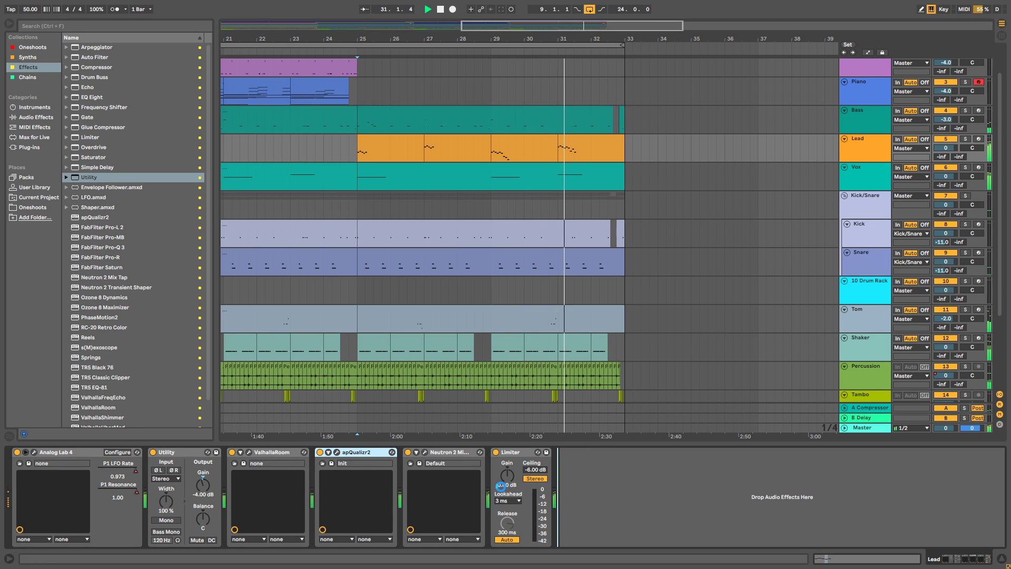
{"action": "left_click_drag", "start_coordinate": [500, 486], "coordinate": [500, 485]}
{"action": "left_click", "coordinate": [494, 452]}
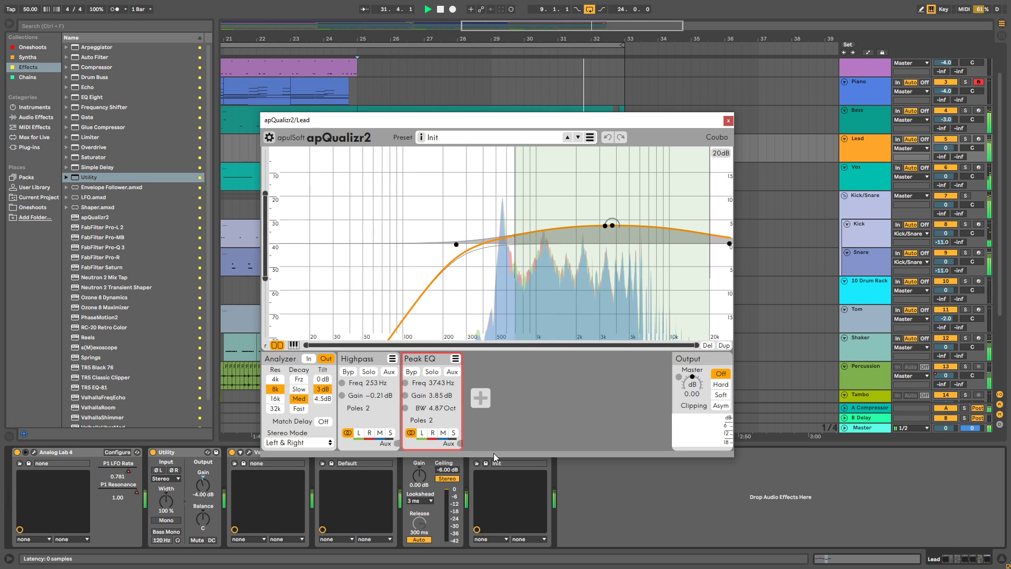
{"action": "left_click", "coordinate": [728, 121]}
{"action": "left_click_drag", "start_coordinate": [519, 453], "coordinate": [415, 460]}
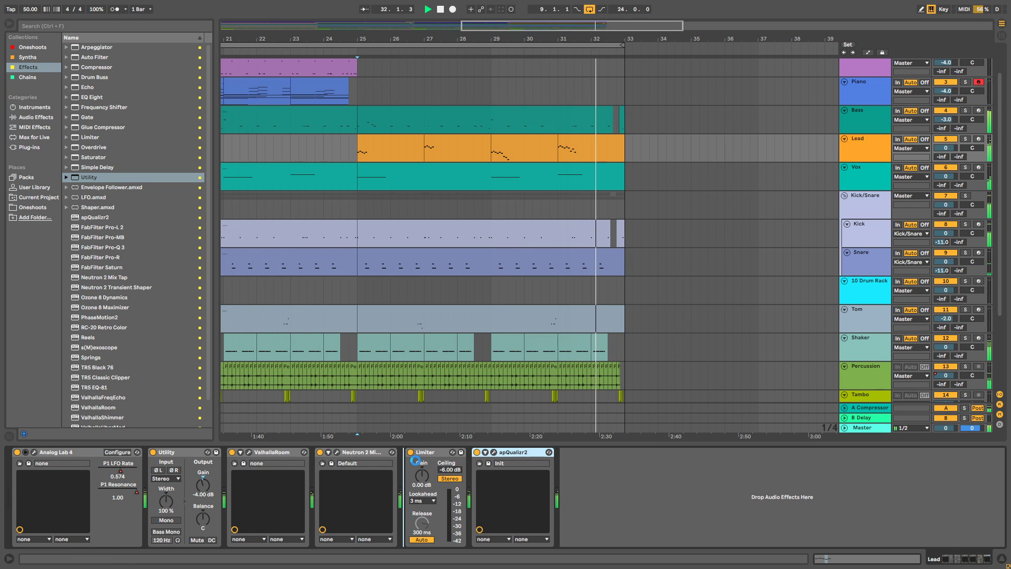
Slightly lower the gain of the Peak EQ band in the Lead's apQualizr2.
{"action": "left_click", "coordinate": [424, 452]}
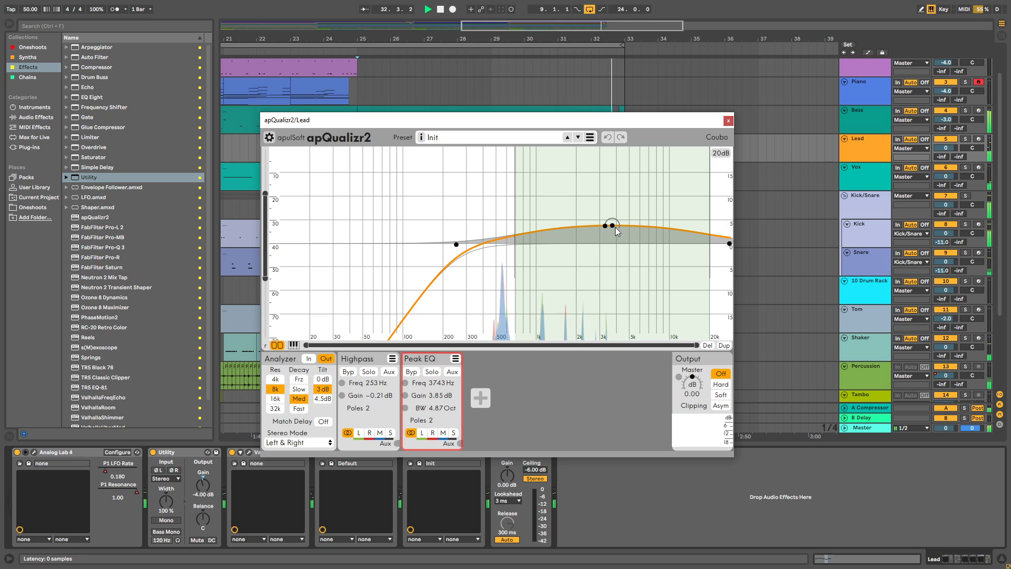
{"action": "left_click_drag", "start_coordinate": [613, 226], "coordinate": [613, 233]}
{"action": "left_click", "coordinate": [728, 121]}
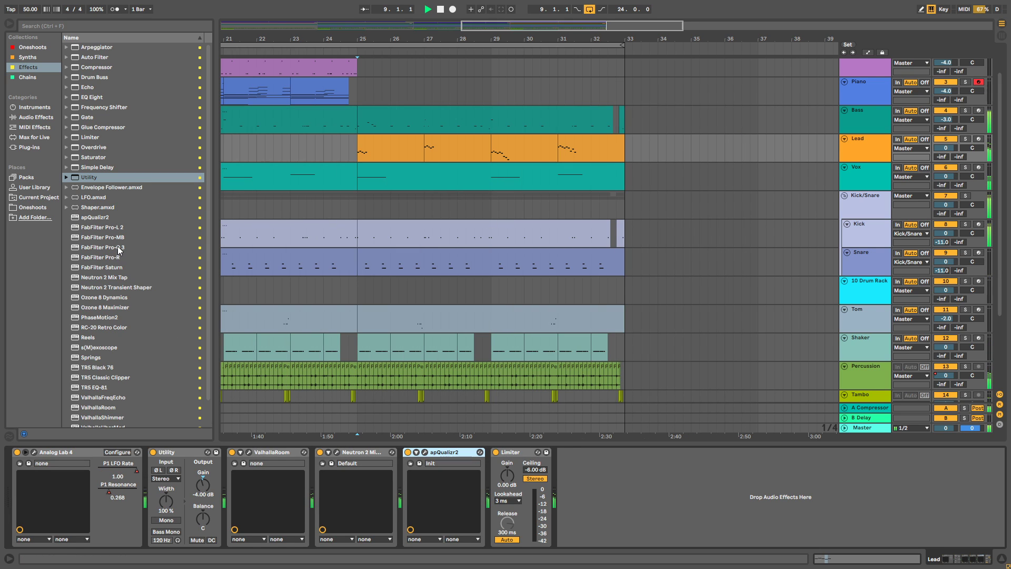
Insert FabFilter Pro-Q 3 between apQualizr2 and the Limiter on the Lead track.
{"action": "left_click_drag", "start_coordinate": [101, 247], "coordinate": [474, 506]}
{"action": "left_click_drag", "start_coordinate": [491, 458], "coordinate": [492, 459]}
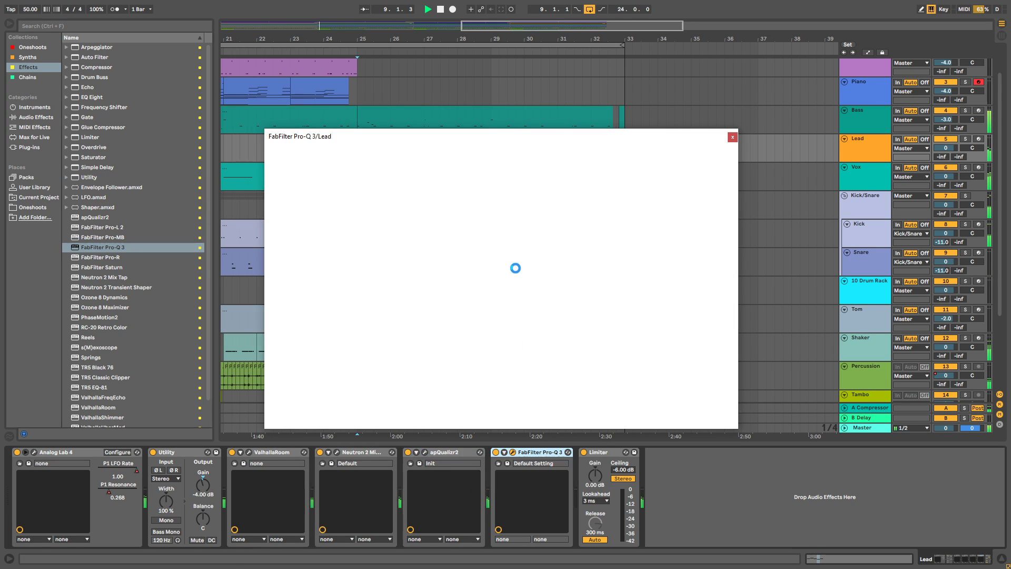
Set the playback start to bar 25 and solo the Lead track with its Pro-Q 3 open.
{"action": "left_click", "coordinate": [357, 93]}
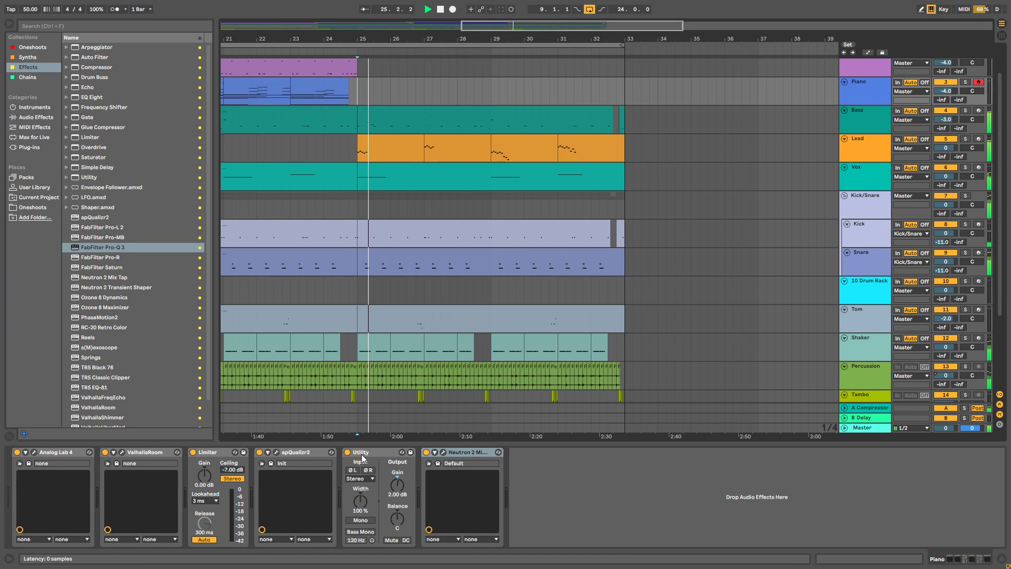
{"action": "left_click", "coordinate": [888, 158]}
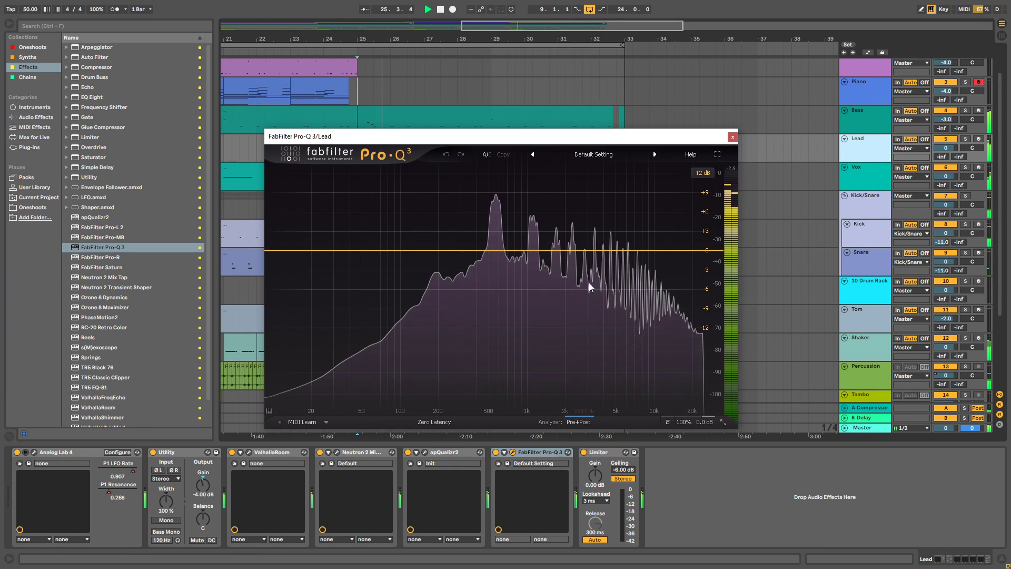
{"action": "left_click_drag", "start_coordinate": [554, 137], "coordinate": [394, 221]}
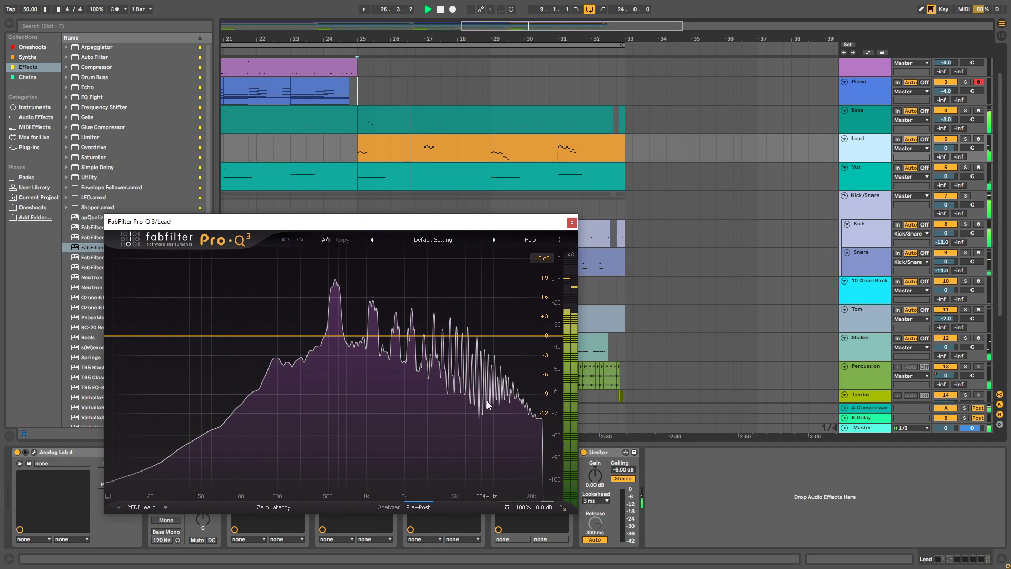
{"action": "left_click", "coordinate": [965, 140]}
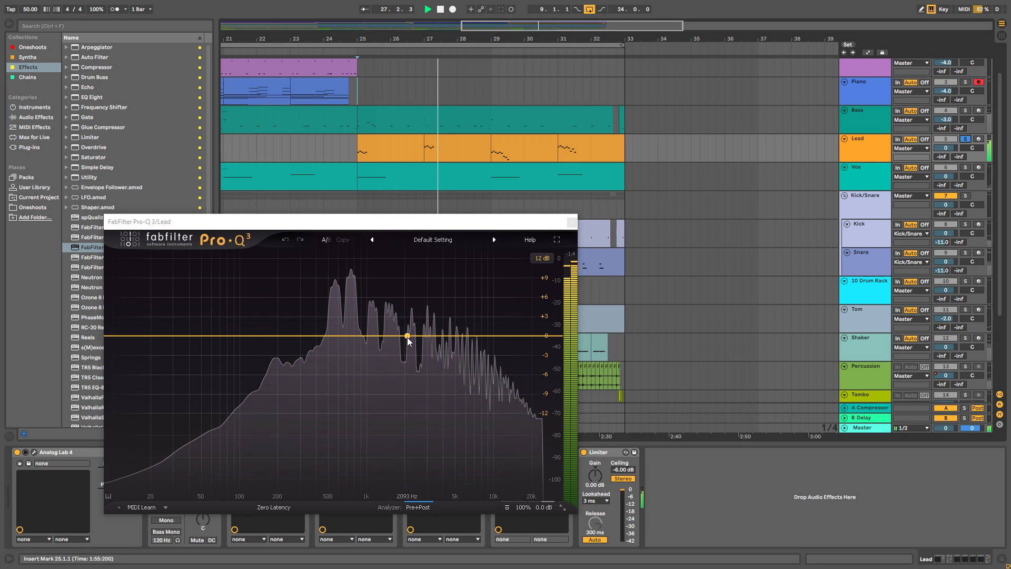
In the Lead's Analog Lab 4, lower Env 1 Decay and Env 2 Release, and raise Env 1 Release and Env 2 Decay.
{"action": "left_click", "coordinate": [34, 451]}
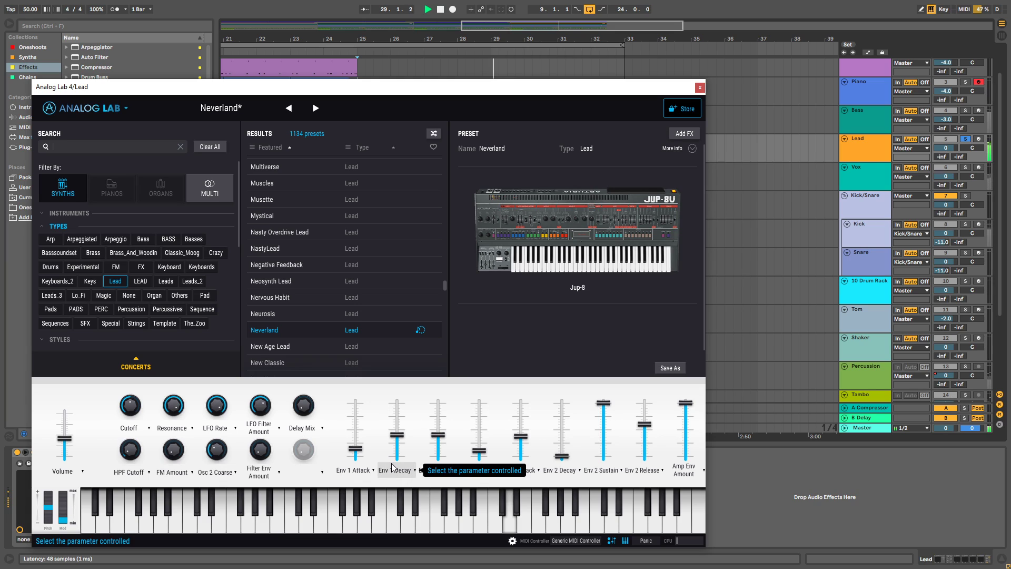
{"action": "left_click_drag", "start_coordinate": [479, 450], "coordinate": [479, 452]}
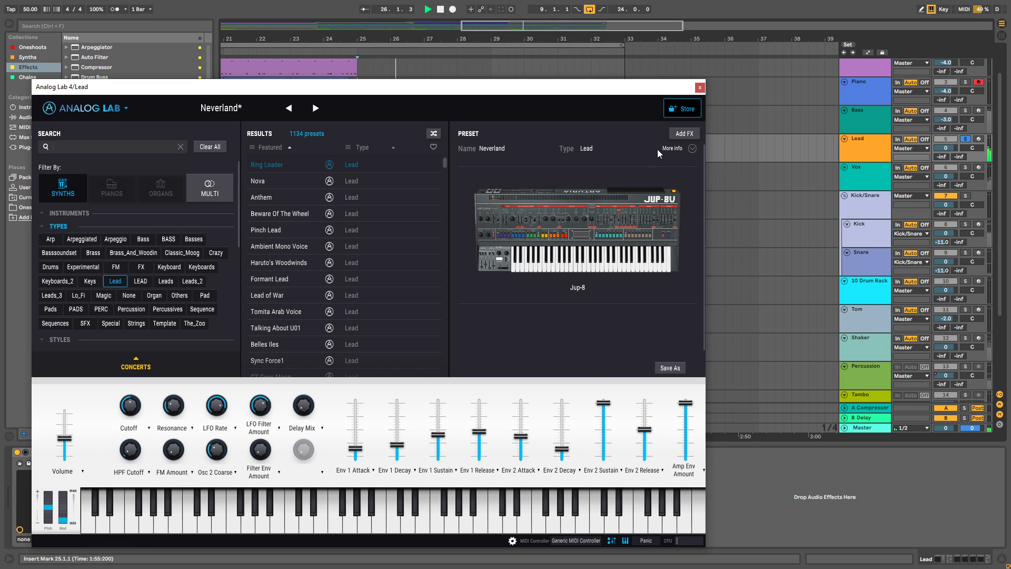
{"action": "left_click", "coordinate": [699, 88]}
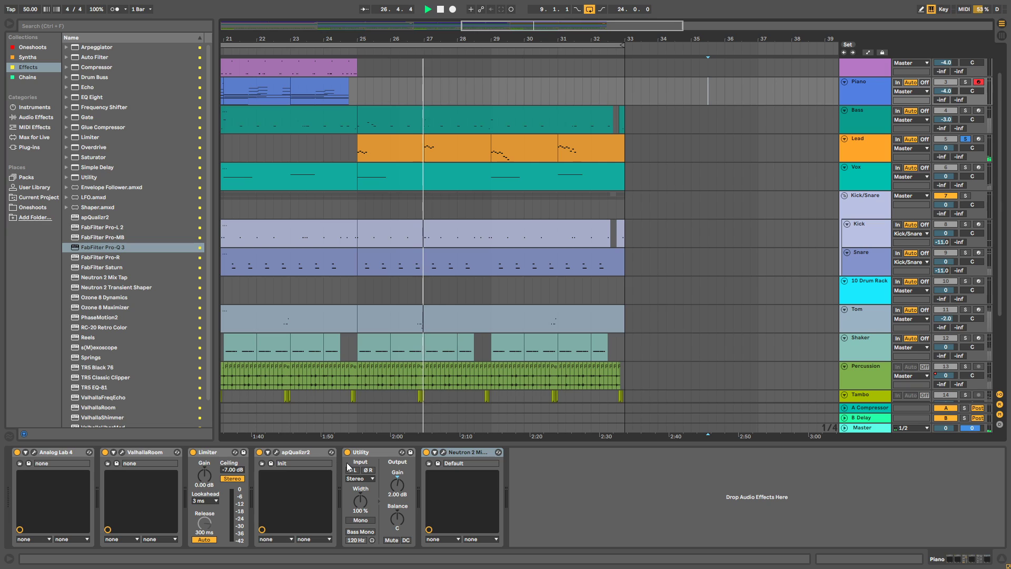
{"action": "left_click", "coordinate": [443, 452]}
{"action": "left_click", "coordinate": [444, 451]}
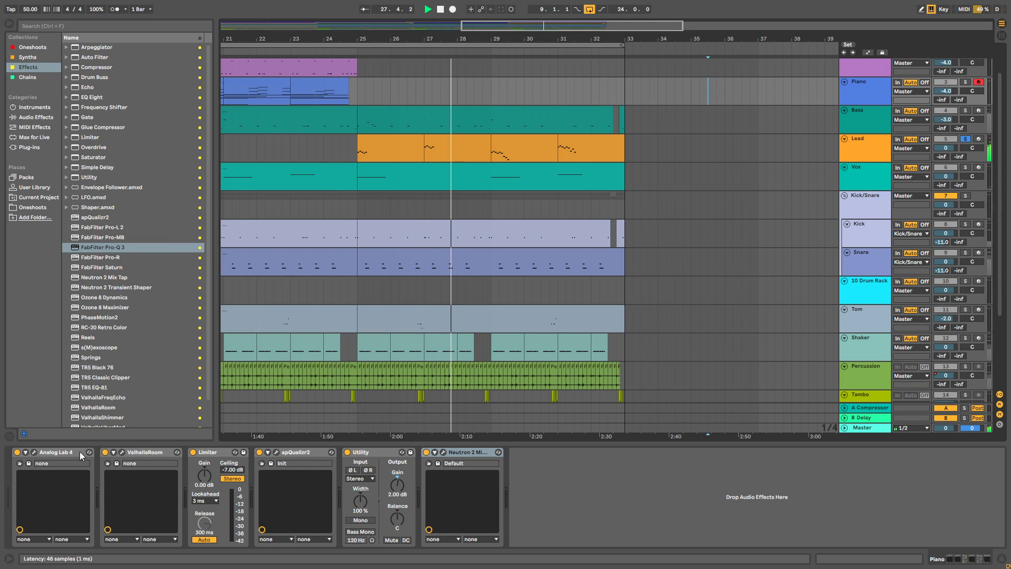
{"action": "left_click", "coordinate": [34, 452]}
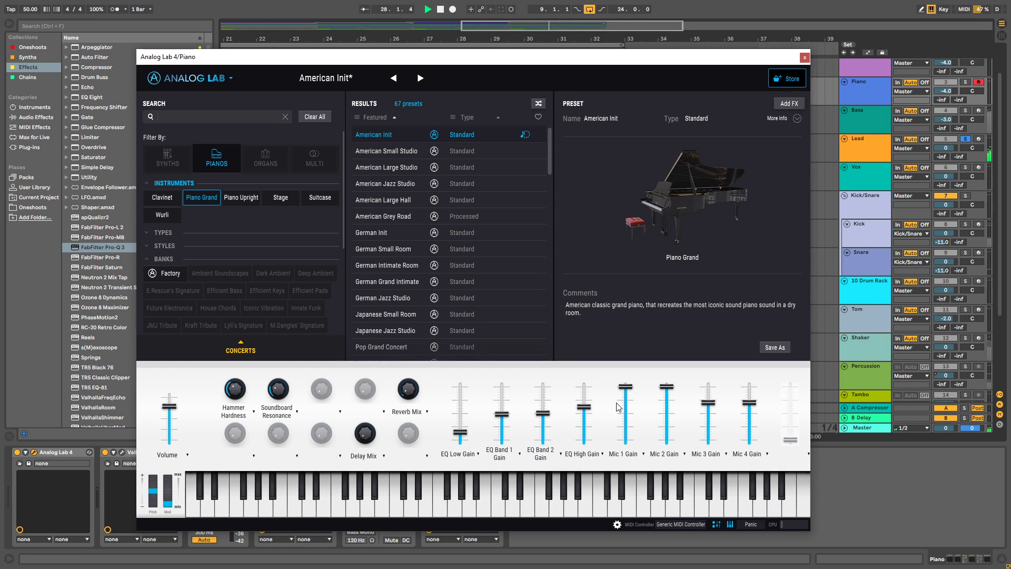
{"action": "left_click", "coordinate": [806, 61]}
Add a Bell band in the Lead's Pro-Q 3 at about 5.3 kHz with a wide Q of about 0.36.
{"action": "scroll", "coordinate": [684, 154], "scroll_direction": "up", "scroll_amount": 2}
{"action": "left_click", "coordinate": [857, 189]}
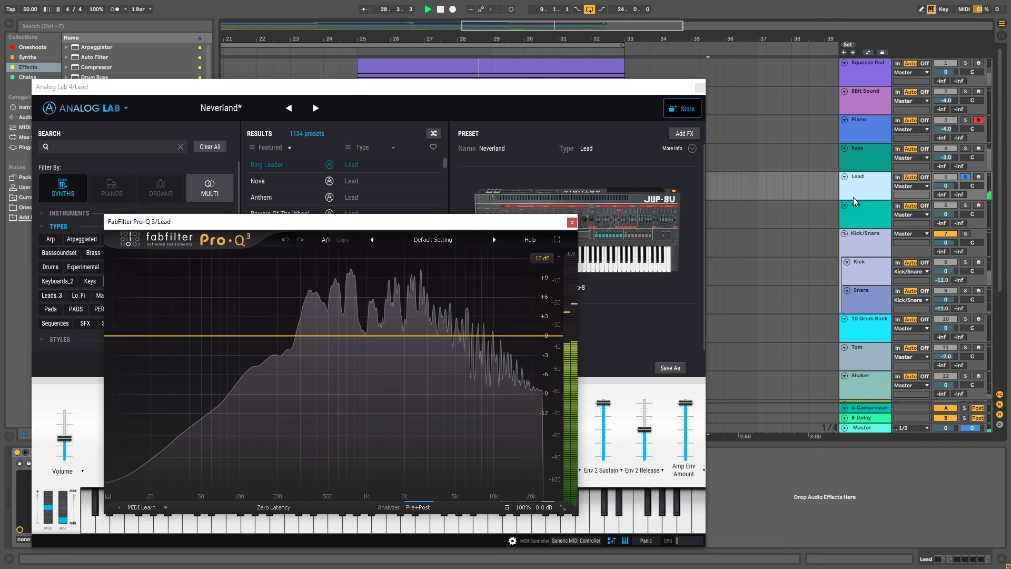
{"action": "left_click_drag", "start_coordinate": [511, 228], "coordinate": [551, 193]}
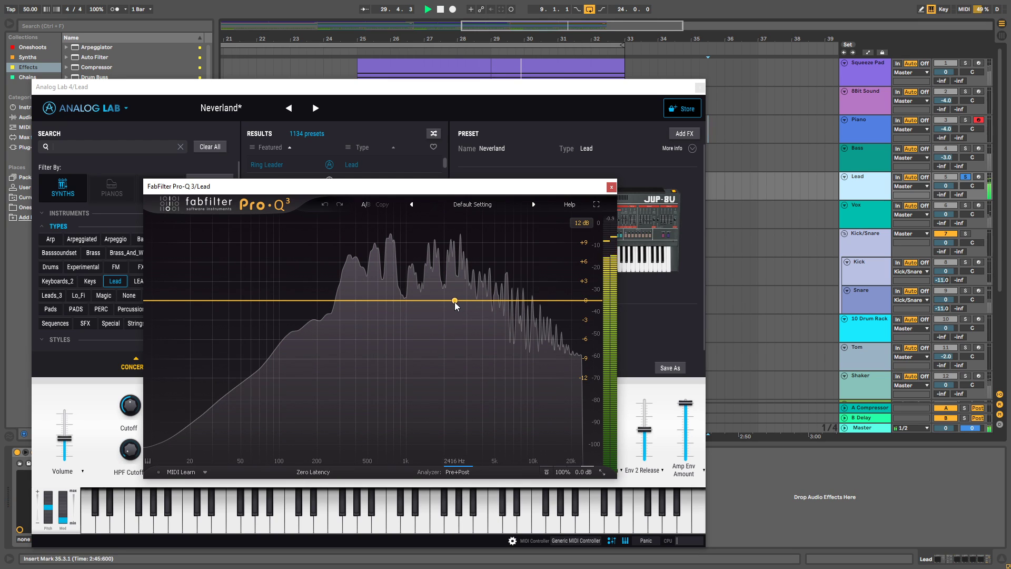
{"action": "left_click", "coordinate": [422, 306]}
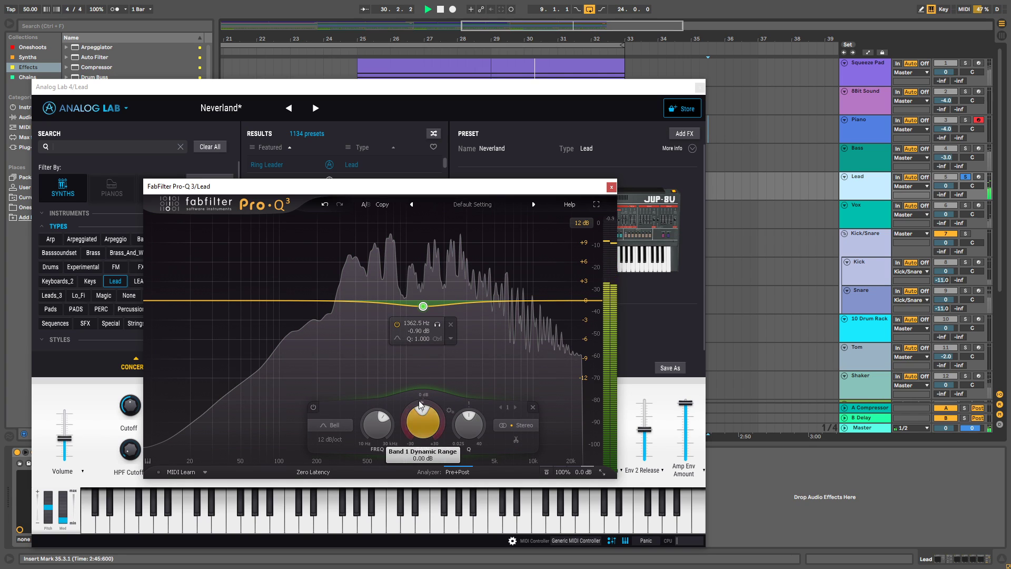
{"action": "scroll", "coordinate": [424, 310], "scroll_direction": "up", "scroll_amount": 3}
{"action": "scroll", "coordinate": [422, 308], "scroll_direction": "down", "scroll_amount": 6}
{"action": "left_click_drag", "start_coordinate": [422, 308], "coordinate": [497, 400]}
{"action": "left_click_drag", "start_coordinate": [496, 341], "coordinate": [496, 325]}
Replay the soloed Lead from bar 29 and bring back its plugin windows.
{"action": "left_click_drag", "start_coordinate": [551, 88], "coordinate": [552, 172]}
{"action": "left_click", "coordinate": [491, 106]}
{"action": "key", "text": "space"}
{"action": "key", "text": "space"}
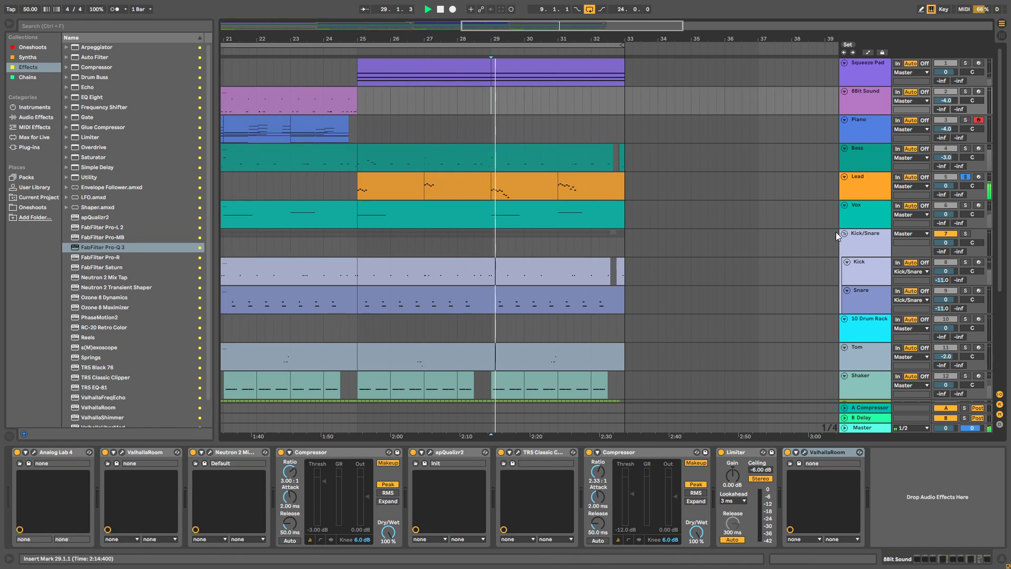
{"action": "left_click", "coordinate": [803, 453]}
{"action": "left_click", "coordinate": [803, 453]}
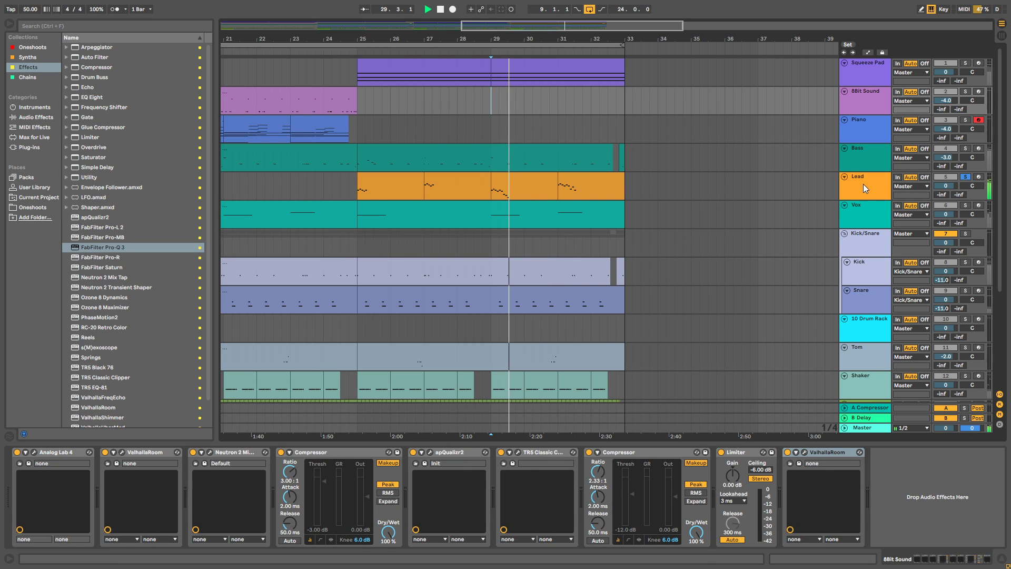
{"action": "left_click", "coordinate": [863, 182]}
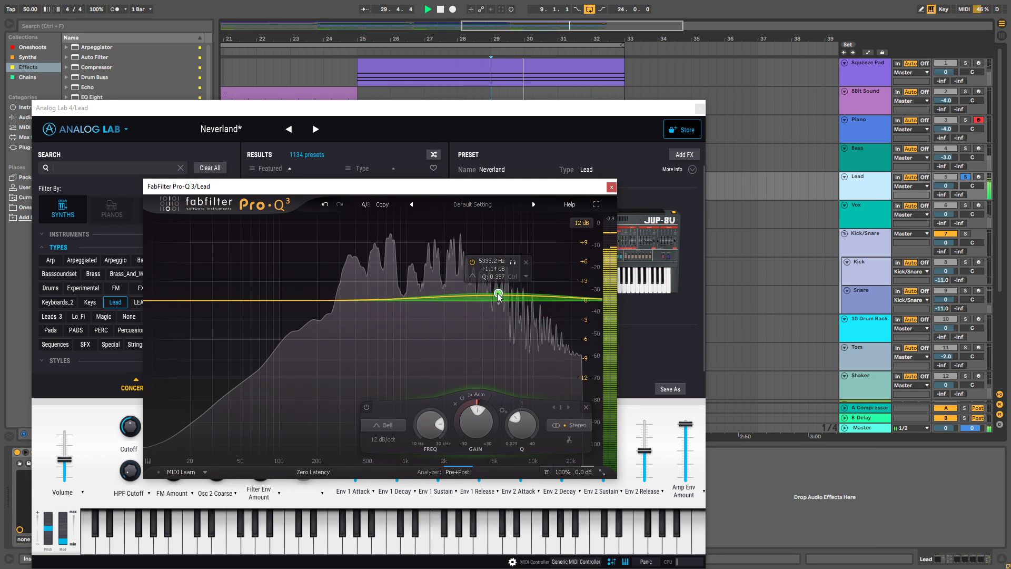
Give the Lead's Pro-Q 3 band a negative dynamic range and set it to about 10.5 kHz, -0.57 dB and Q 0.6.
{"action": "left_click_drag", "start_coordinate": [497, 323], "coordinate": [513, 333]}
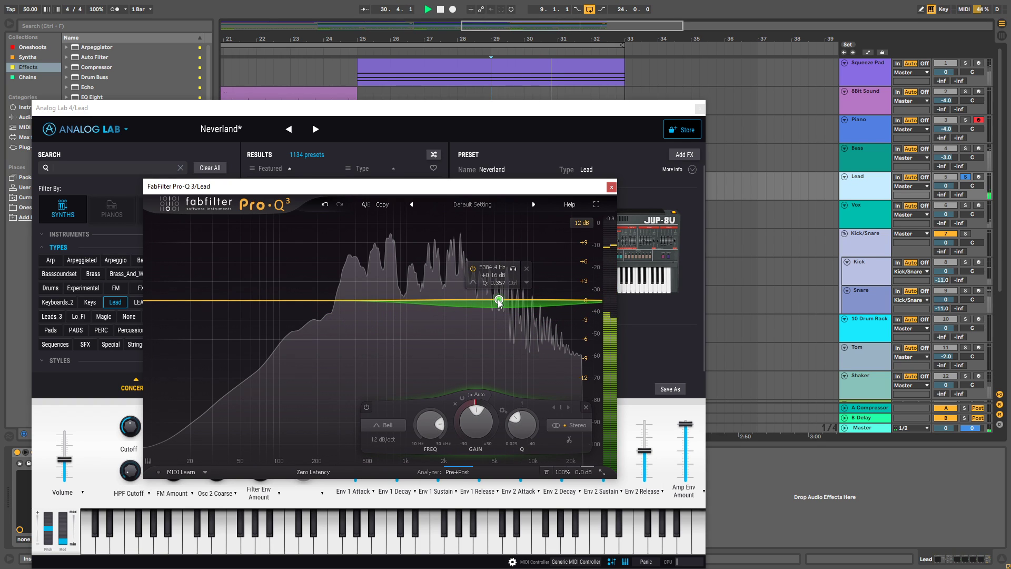
{"action": "scroll", "coordinate": [498, 302], "scroll_direction": "up", "scroll_amount": 5}
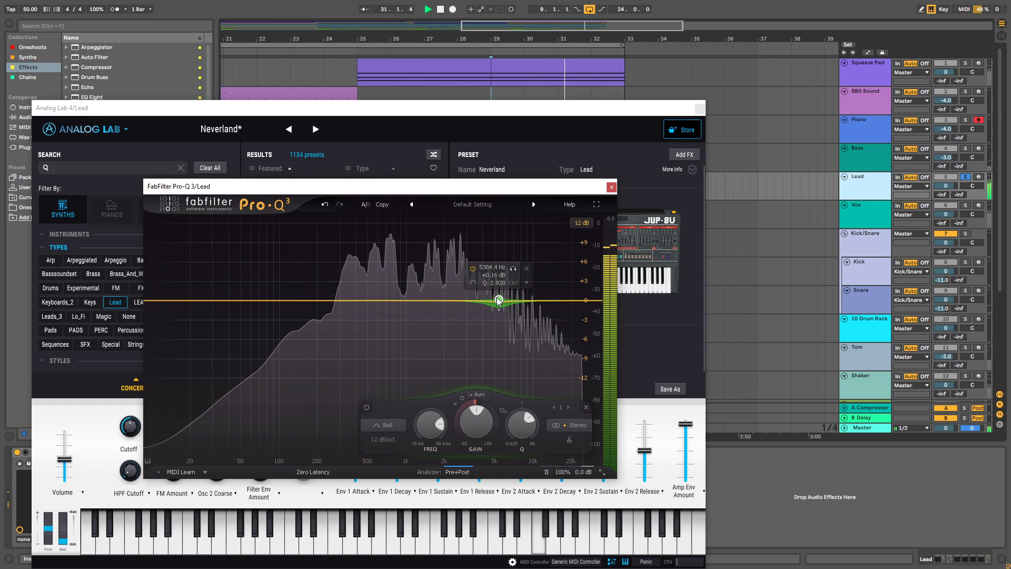
{"action": "scroll", "coordinate": [499, 300], "scroll_direction": "down", "scroll_amount": 8}
{"action": "left_click_drag", "start_coordinate": [499, 300], "coordinate": [536, 304]}
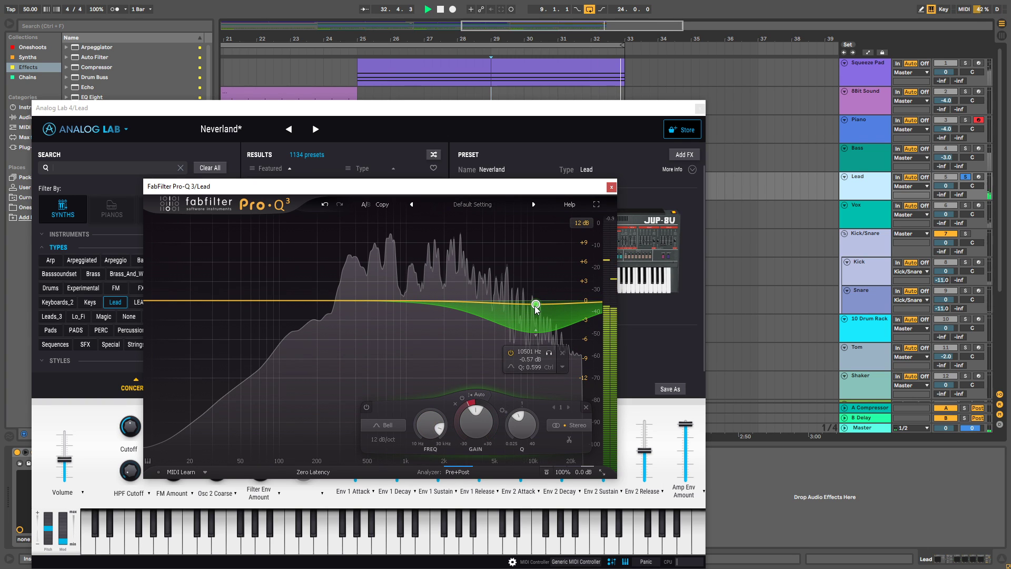
{"action": "left_click", "coordinate": [610, 187]}
{"action": "left_click", "coordinate": [699, 109]}
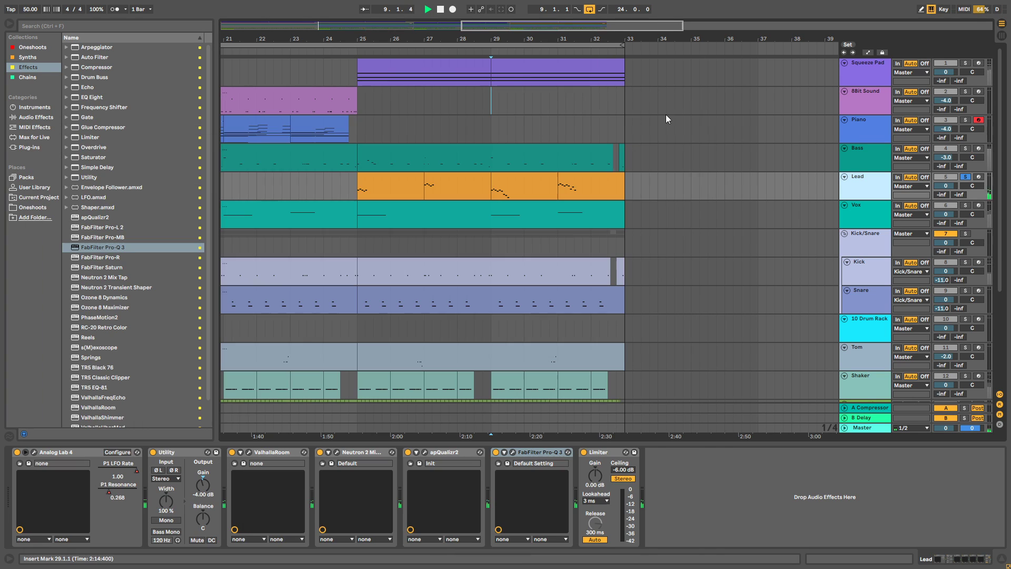
Unsolo the Lead track and play the full mix from bar 24.
{"action": "left_click", "coordinate": [348, 136]}
{"action": "left_click", "coordinate": [946, 179]}
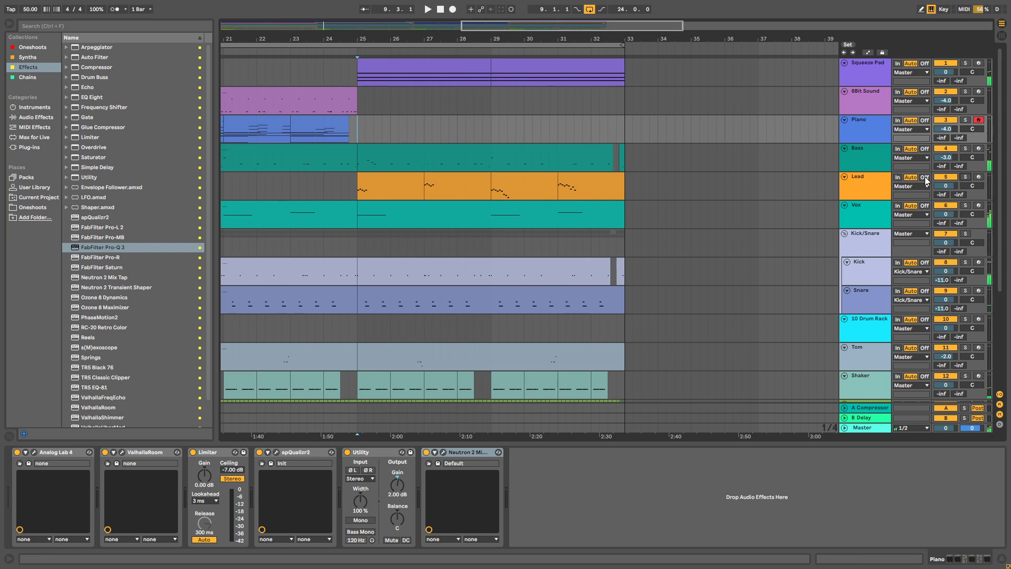
{"action": "left_click", "coordinate": [324, 191]}
{"action": "key", "text": "space"}
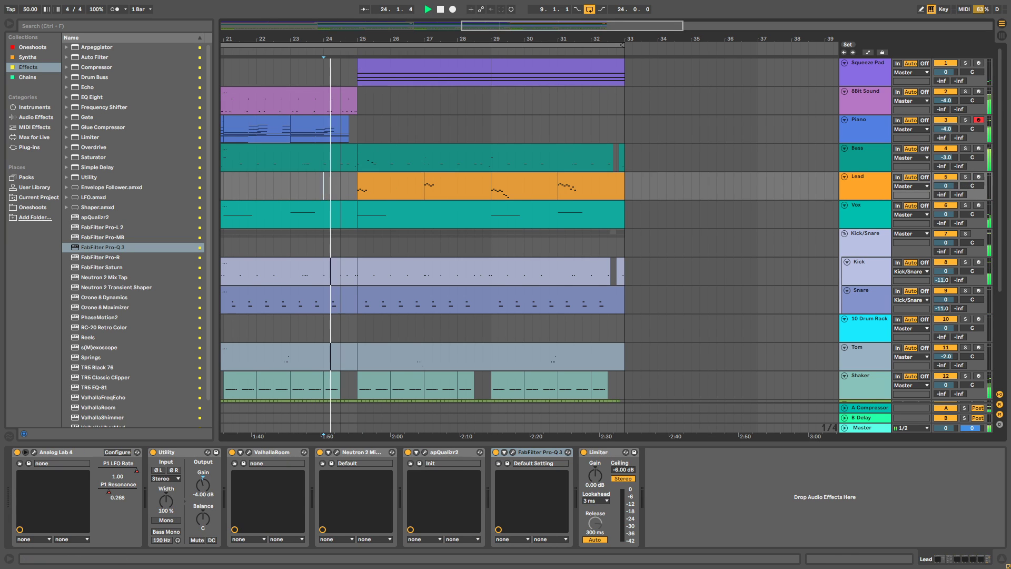
{"action": "left_click_drag", "start_coordinate": [342, 40], "coordinate": [342, 84]}
{"action": "scroll", "coordinate": [502, 140], "scroll_direction": "down", "scroll_amount": 5}
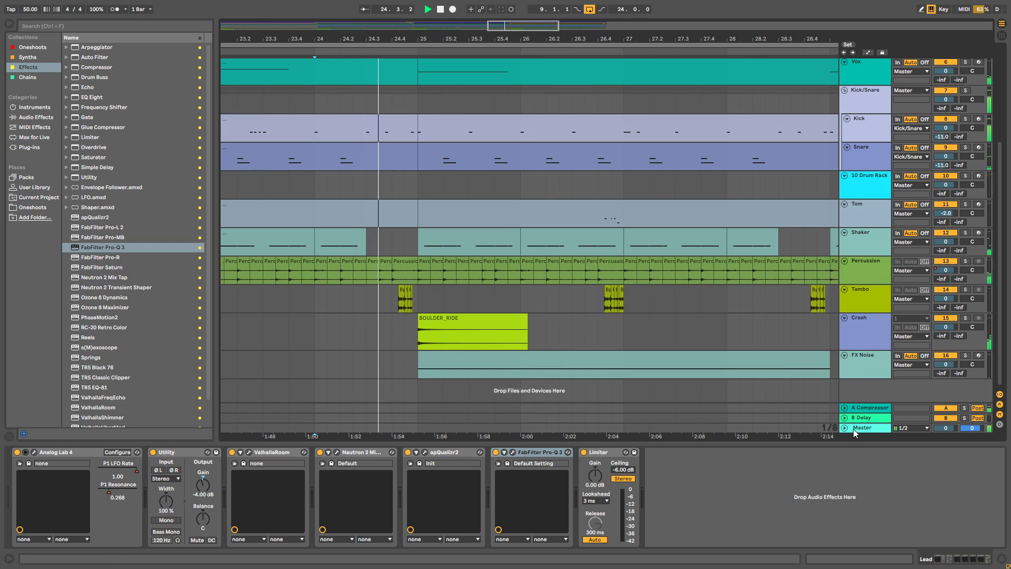
{"action": "left_click", "coordinate": [855, 427]}
{"action": "left_click", "coordinate": [34, 451]}
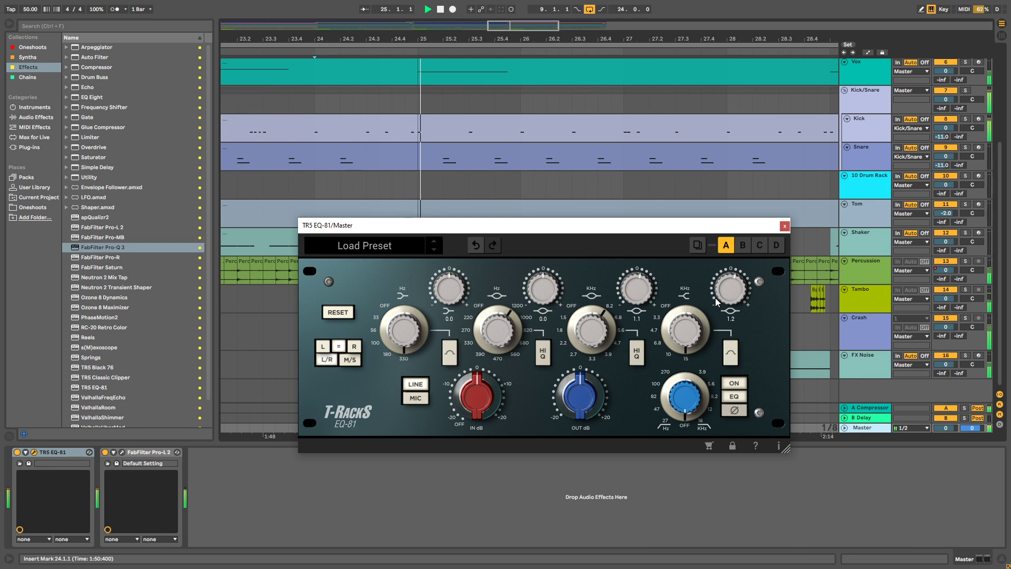
{"action": "left_click", "coordinate": [785, 226]}
{"action": "scroll", "coordinate": [869, 114], "scroll_direction": "up", "scroll_amount": 2}
{"action": "scroll", "coordinate": [869, 114], "scroll_direction": "up", "scroll_amount": 4}
{"action": "left_click", "coordinate": [866, 79]}
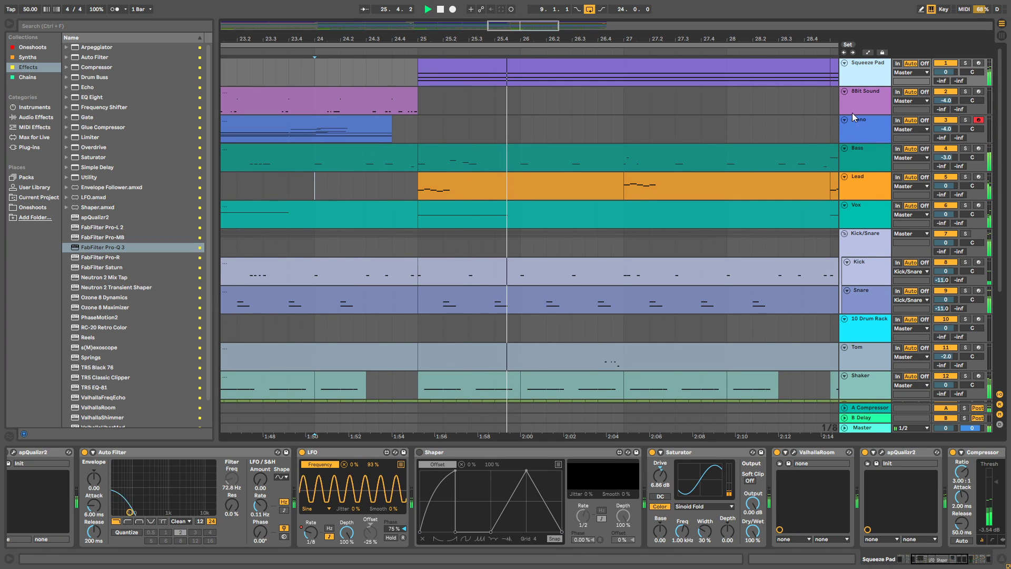
Turn off the TR5 EQ-81 on the Master and delete it.
{"action": "left_click", "coordinate": [858, 426]}
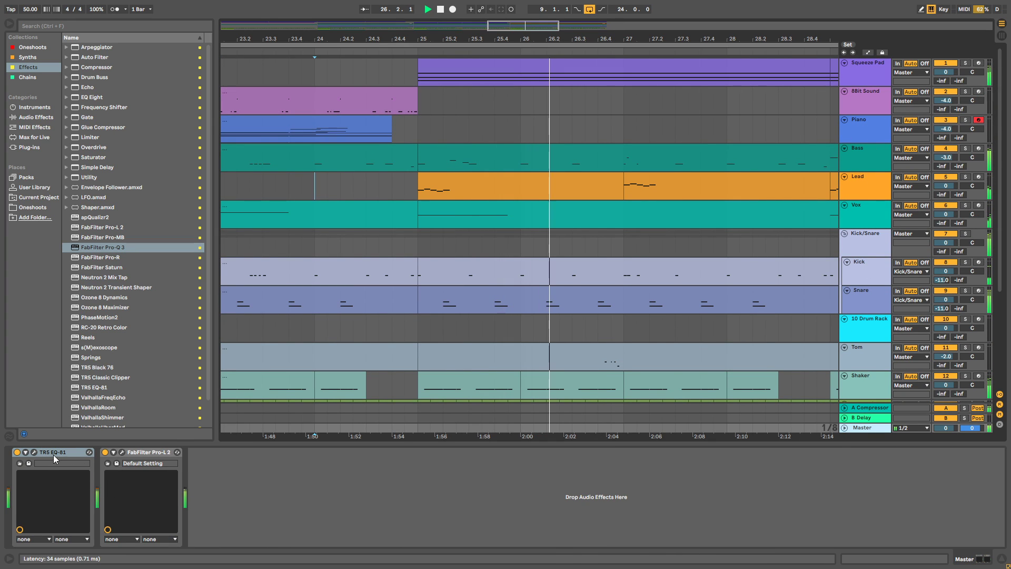
{"action": "left_click", "coordinate": [18, 453]}
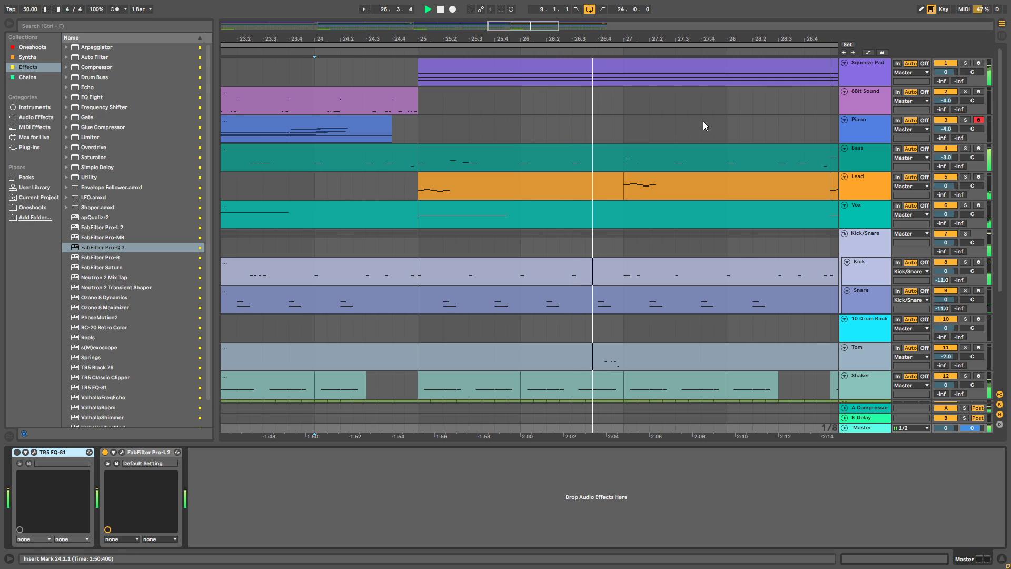
{"action": "key", "text": "Delete"}
Set the playback start to bar 25, hide the device view and review all tracks up to bar 33 during playback.
{"action": "left_click_drag", "start_coordinate": [596, 38], "coordinate": [385, 40]}
{"action": "left_click", "coordinate": [510, 126]}
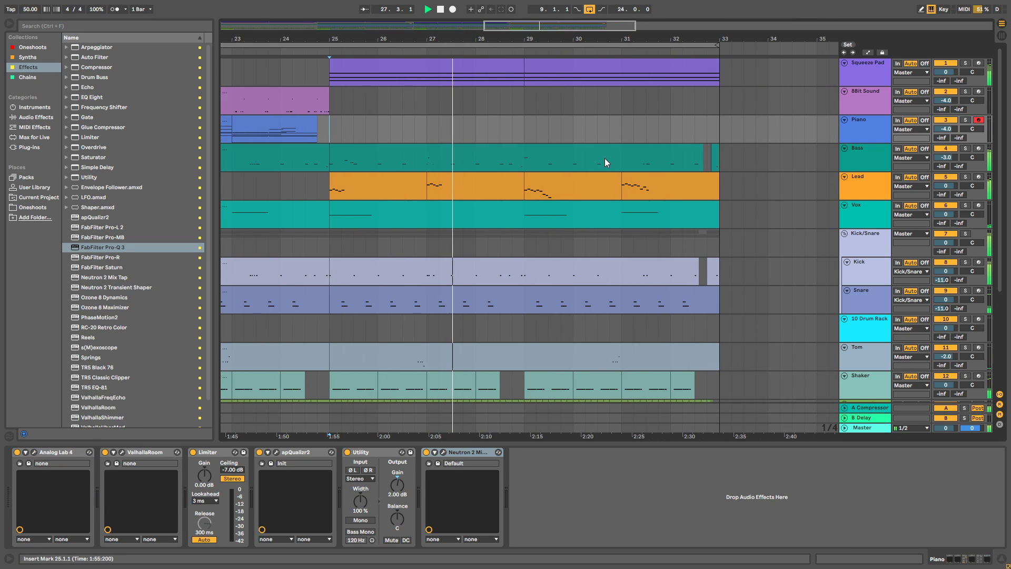
{"action": "scroll", "coordinate": [636, 134], "scroll_direction": "down", "scroll_amount": 2}
{"action": "scroll", "coordinate": [636, 141], "scroll_direction": "up", "scroll_amount": 2}
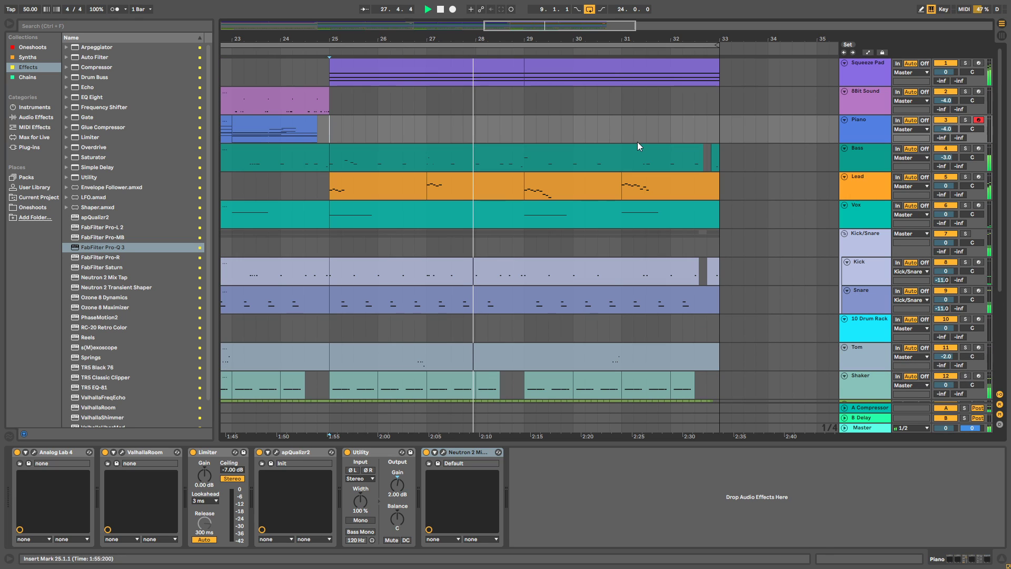
{"action": "key", "text": "ctrl+alt+l"}
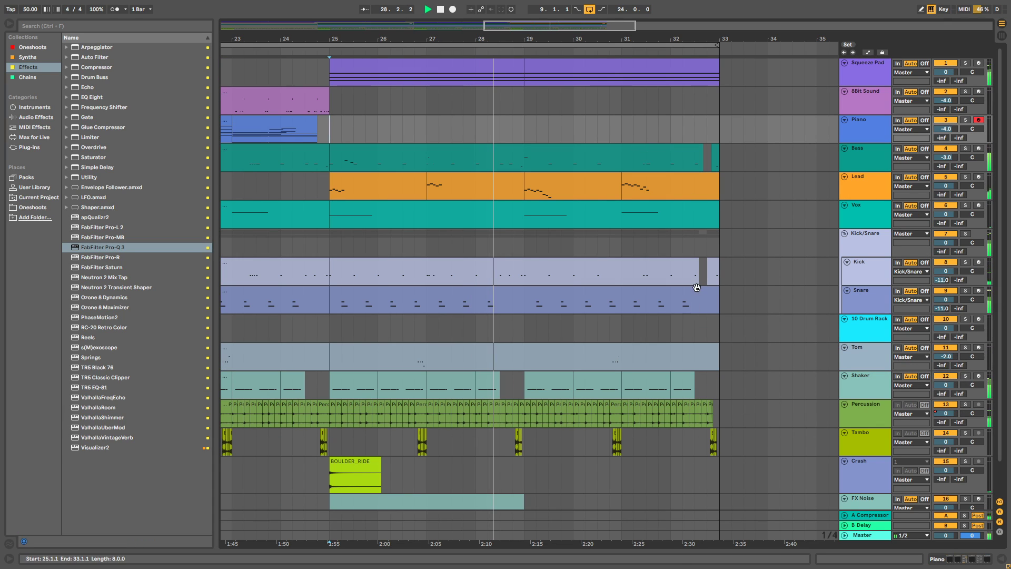
{"action": "scroll", "coordinate": [676, 288], "scroll_direction": "down", "scroll_amount": 1}
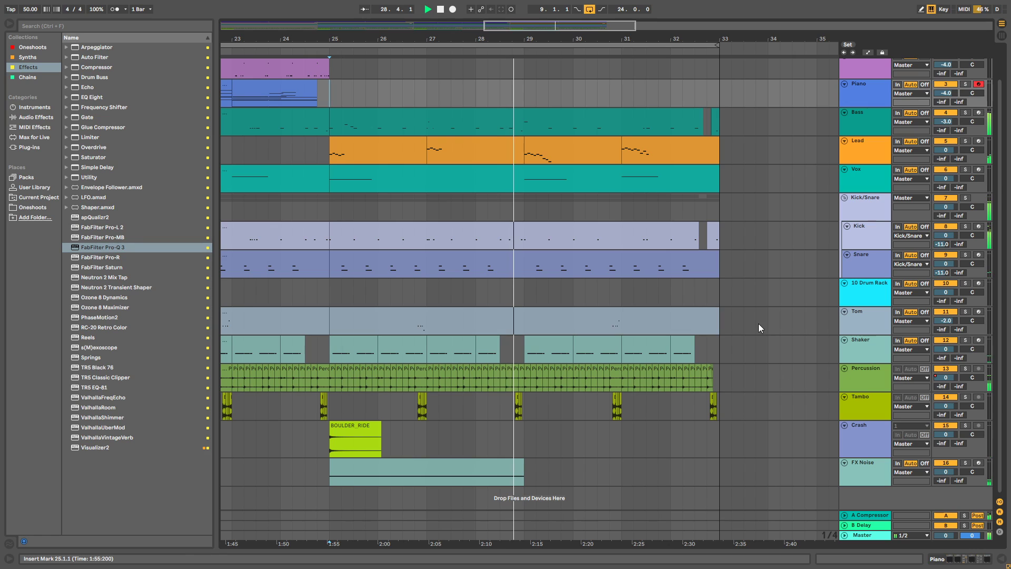
{"action": "scroll", "coordinate": [621, 143], "scroll_direction": "up", "scroll_amount": 1}
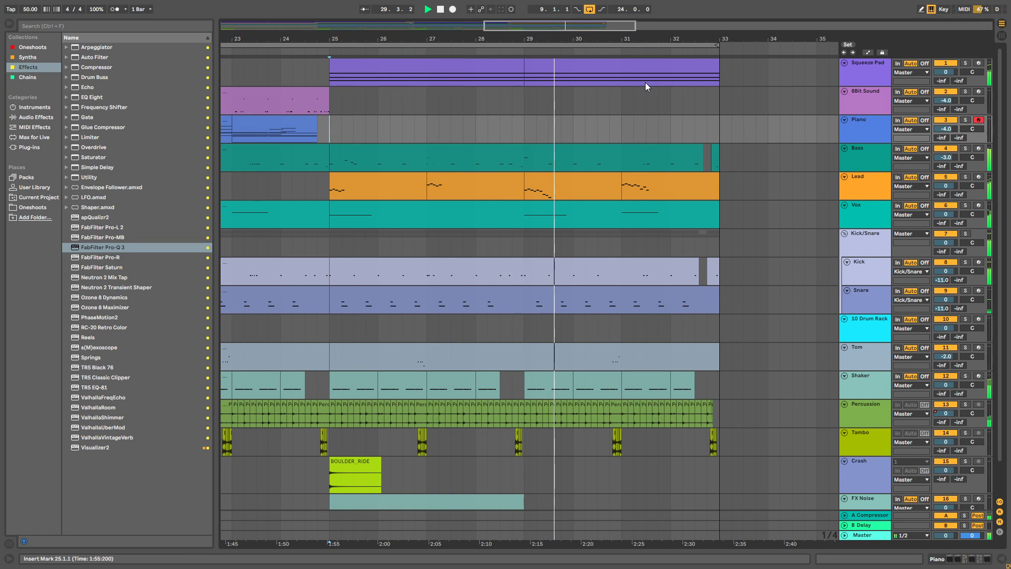
{"action": "left_click_drag", "start_coordinate": [612, 38], "coordinate": [562, 63]}
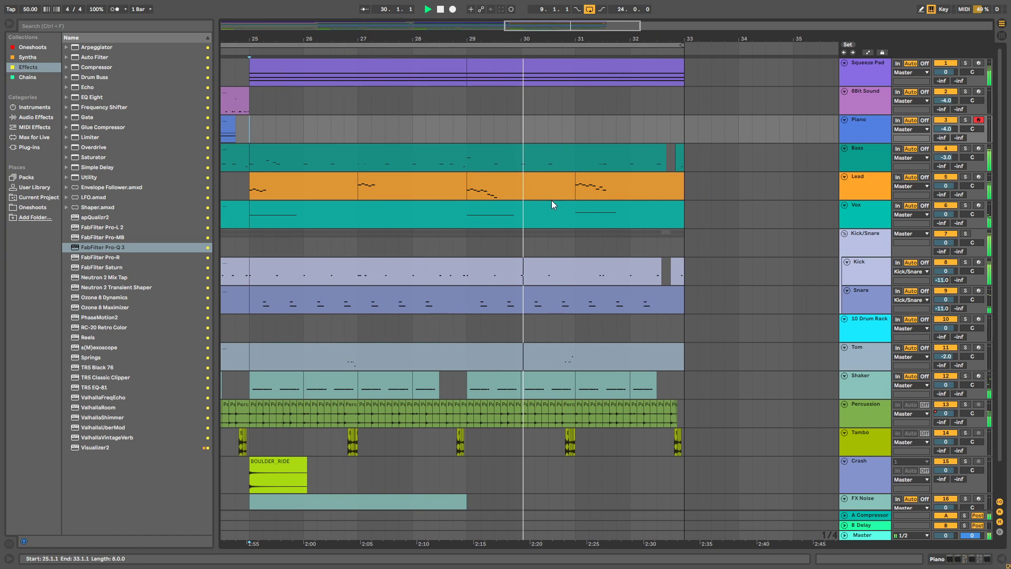
Set the Lead's Utility gain to -3 dB and raise its Pro-Q 3 band's gain to about -0.16 dB.
{"action": "double_click", "coordinate": [863, 185]}
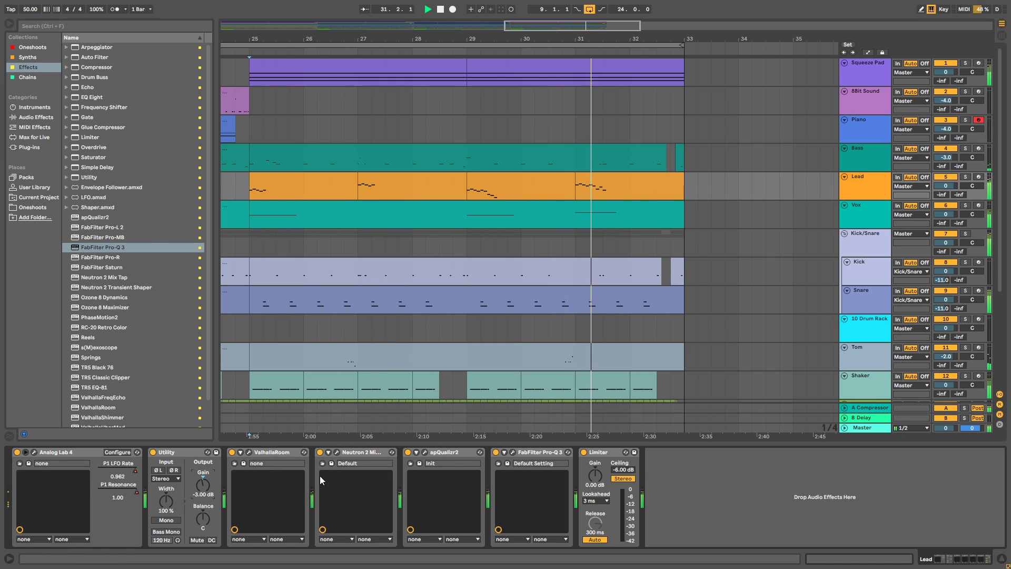
{"action": "left_click", "coordinate": [503, 451]}
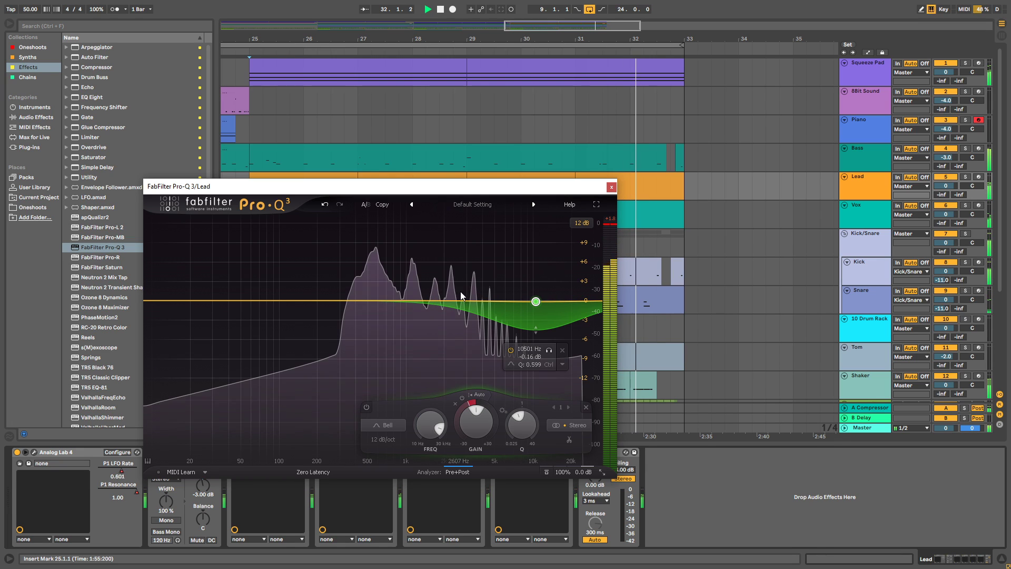
{"action": "left_click_drag", "start_coordinate": [591, 188], "coordinate": [590, 224]}
Restart playback from bar 31 to hear the Lead in the mix.
{"action": "left_click", "coordinate": [573, 190]}
{"action": "key", "text": "space"}
{"action": "key", "text": "space"}
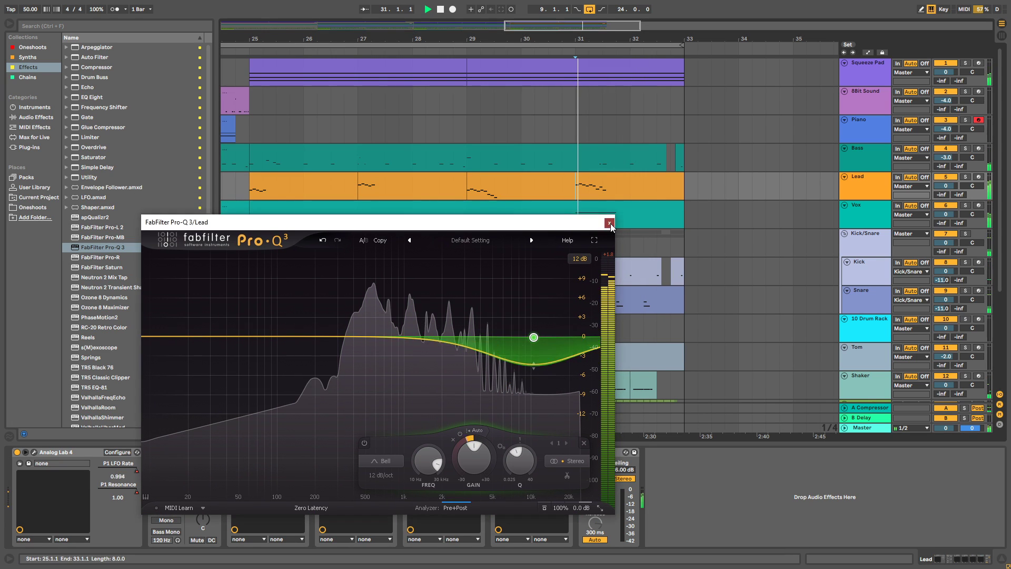
Close the Lead's Pro-Q 3, open its apQualizr2 and play the Lead soloed from bar 30.3.
{"action": "left_click", "coordinate": [611, 224]}
{"action": "left_click", "coordinate": [424, 451]}
{"action": "left_click_drag", "start_coordinate": [564, 122], "coordinate": [545, 290]}
{"action": "key", "text": "space"}
{"action": "left_click", "coordinate": [504, 204]}
{"action": "key", "text": "space"}
{"action": "left_click", "coordinate": [963, 178]}
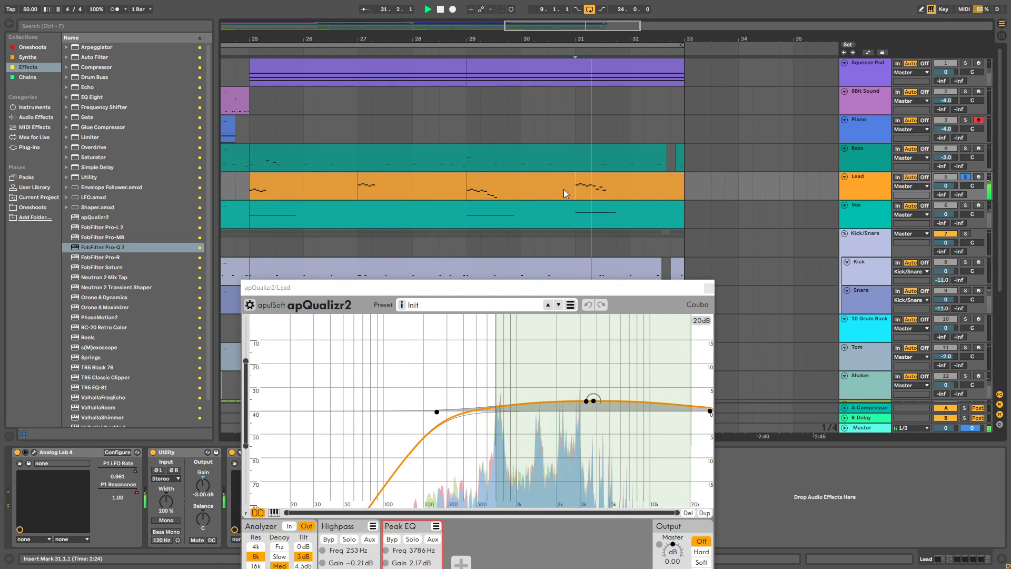
{"action": "left_click", "coordinate": [548, 186]}
{"action": "left_click_drag", "start_coordinate": [575, 292], "coordinate": [575, 251]}
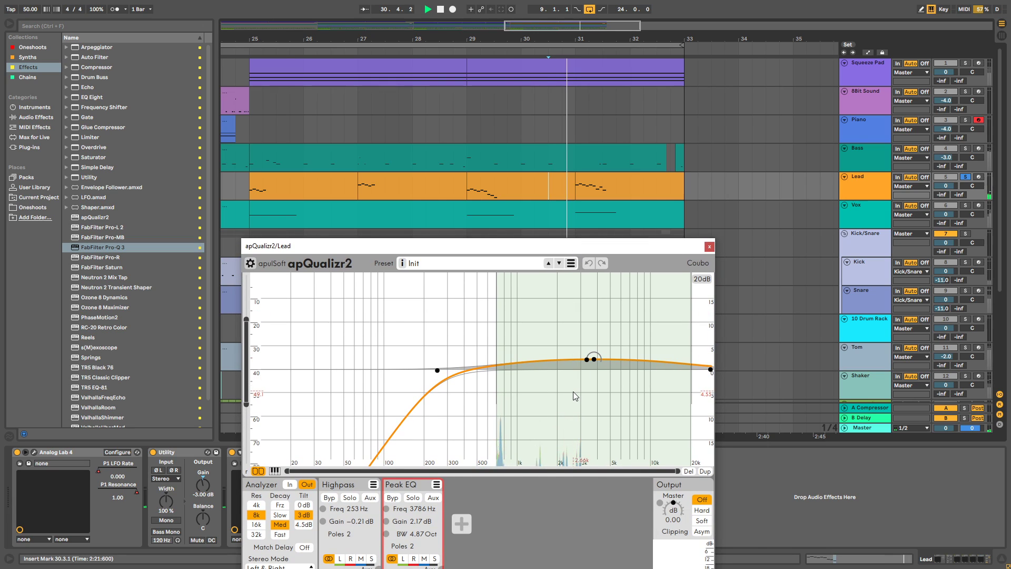
Bypass the Lead's 3786 Hz peak boost and add a peak cut at 3050 Hz, -5.66 dB, with a 0.65-octave bandwidth.
{"action": "double_click", "coordinate": [594, 359]}
{"action": "left_click_drag", "start_coordinate": [579, 369], "coordinate": [581, 407]}
{"action": "scroll", "coordinate": [580, 404], "scroll_direction": "down", "scroll_amount": 4}
{"action": "key", "text": "space"}
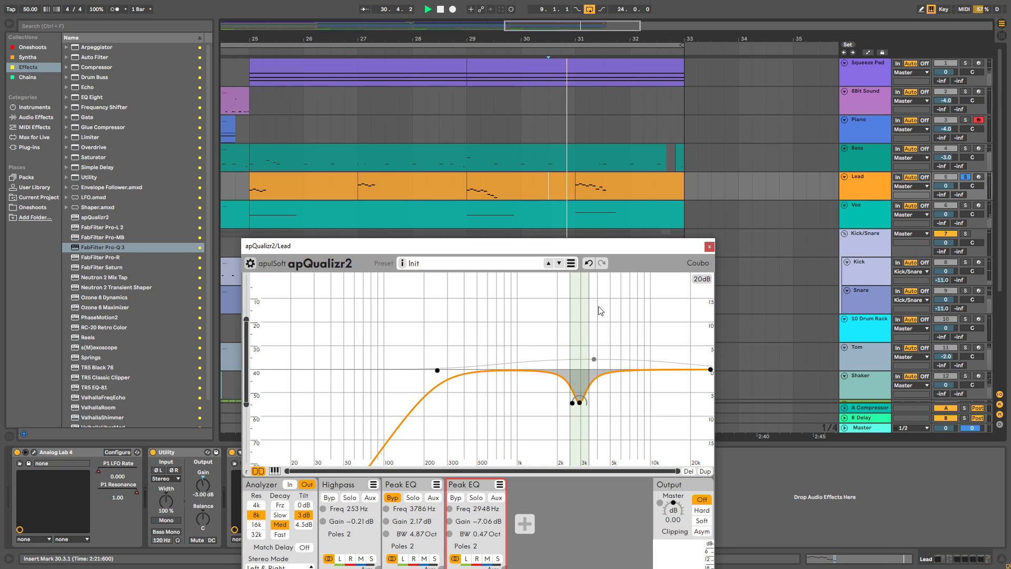
{"action": "left_click_drag", "start_coordinate": [578, 407], "coordinate": [583, 394]}
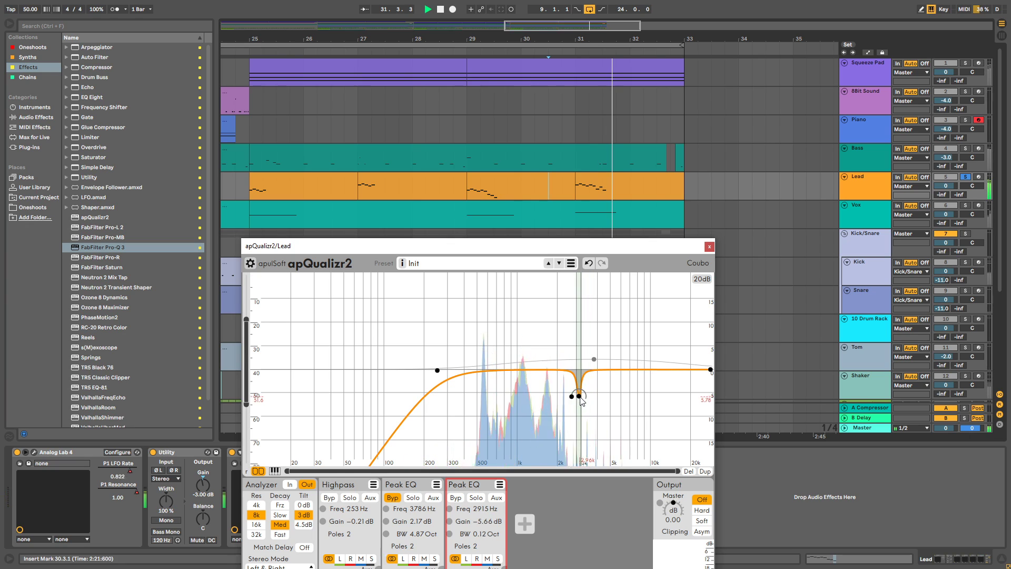
{"action": "scroll", "coordinate": [582, 399], "scroll_direction": "up", "scroll_amount": 2}
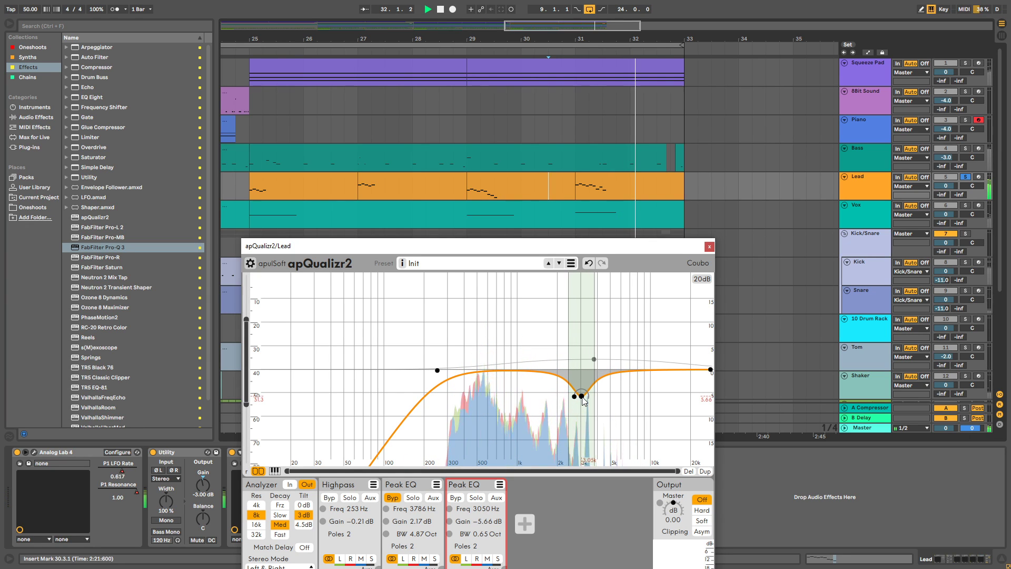
Replay from bar 31 and add a peak cut at 580 Hz, -3.43 dB, with a 0.65-octave bandwidth.
{"action": "left_click", "coordinate": [574, 199]}
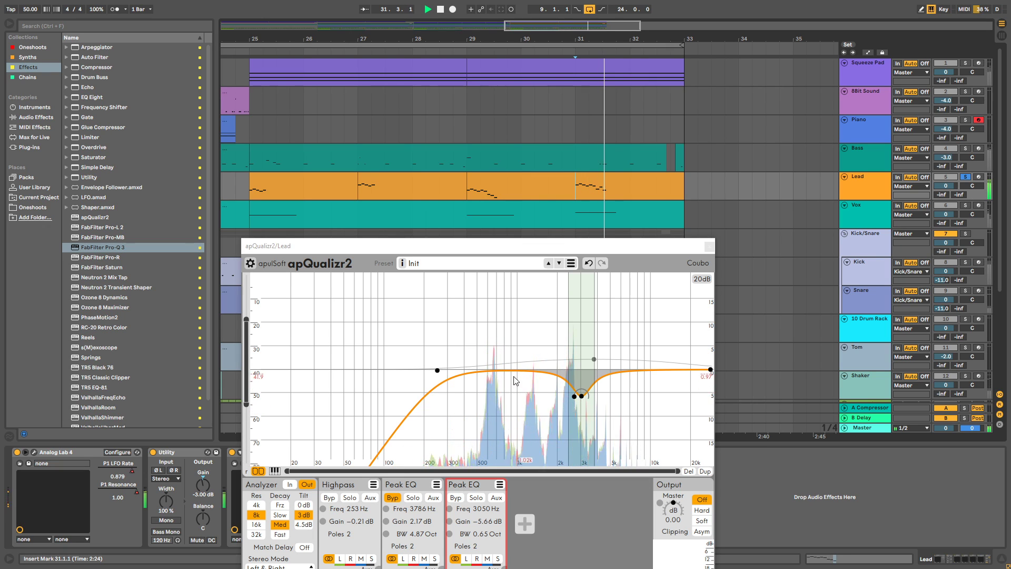
{"action": "double_click", "coordinate": [485, 374]}
{"action": "left_click_drag", "start_coordinate": [486, 379], "coordinate": [485, 386]}
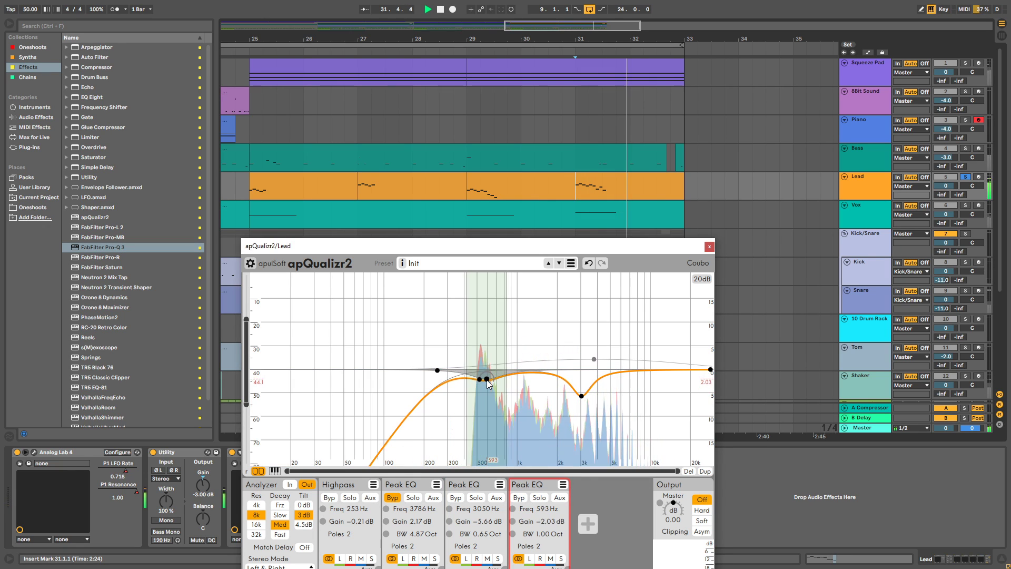
{"action": "key", "text": "space"}
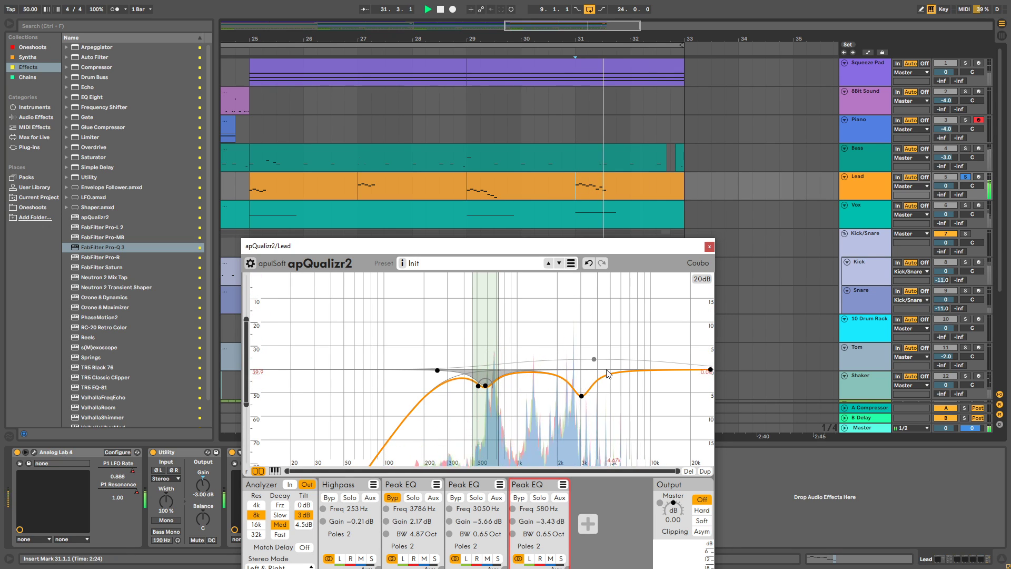
Widen the Lead's upper peak cut to 1.18 octaves and shift it to 2982 Hz at -5.52 dB.
{"action": "scroll", "coordinate": [581, 396], "scroll_direction": "up", "scroll_amount": 2}
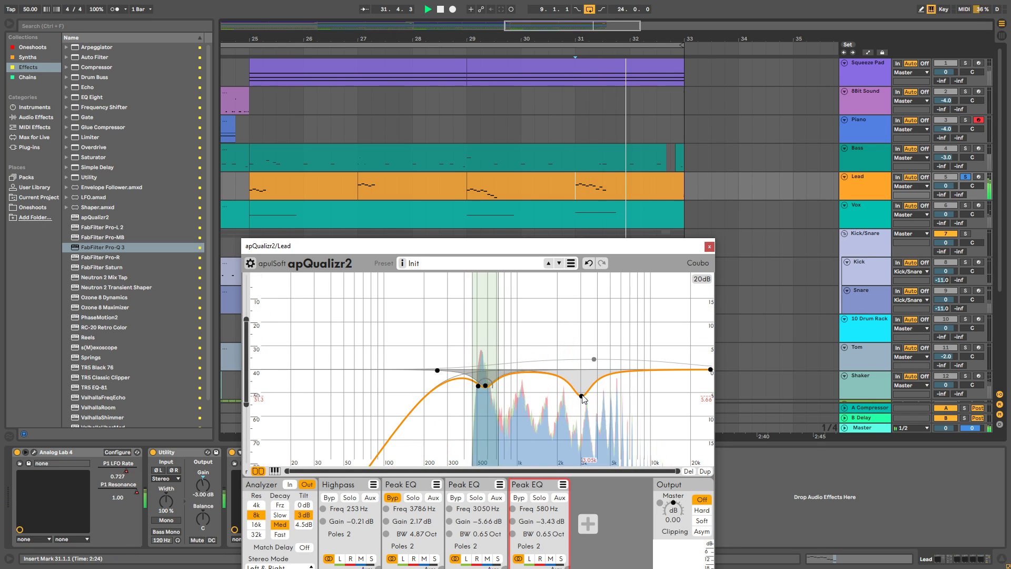
{"action": "scroll", "coordinate": [582, 396], "scroll_direction": "up", "scroll_amount": 3}
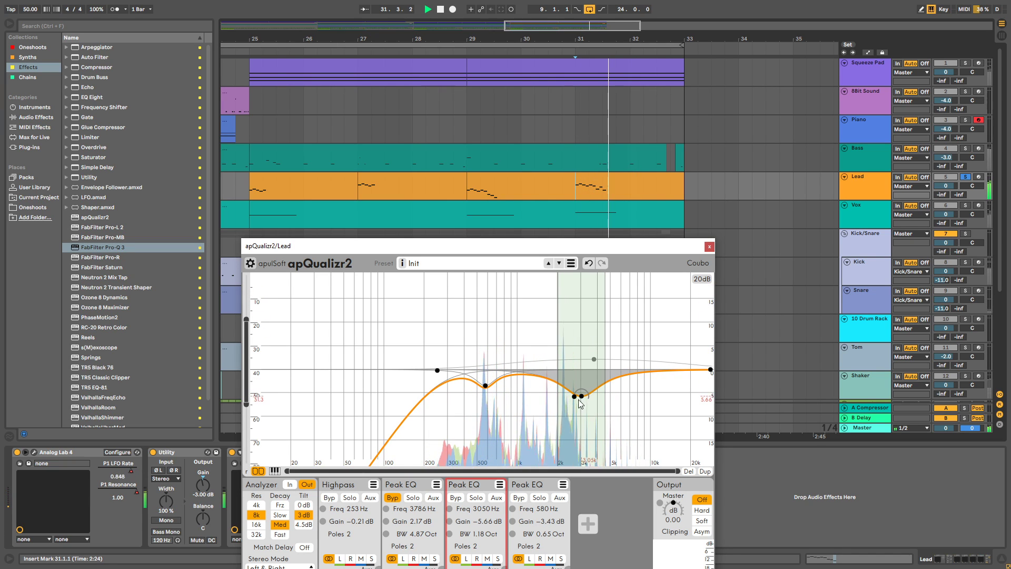
{"action": "left_click_drag", "start_coordinate": [581, 396], "coordinate": [580, 394]}
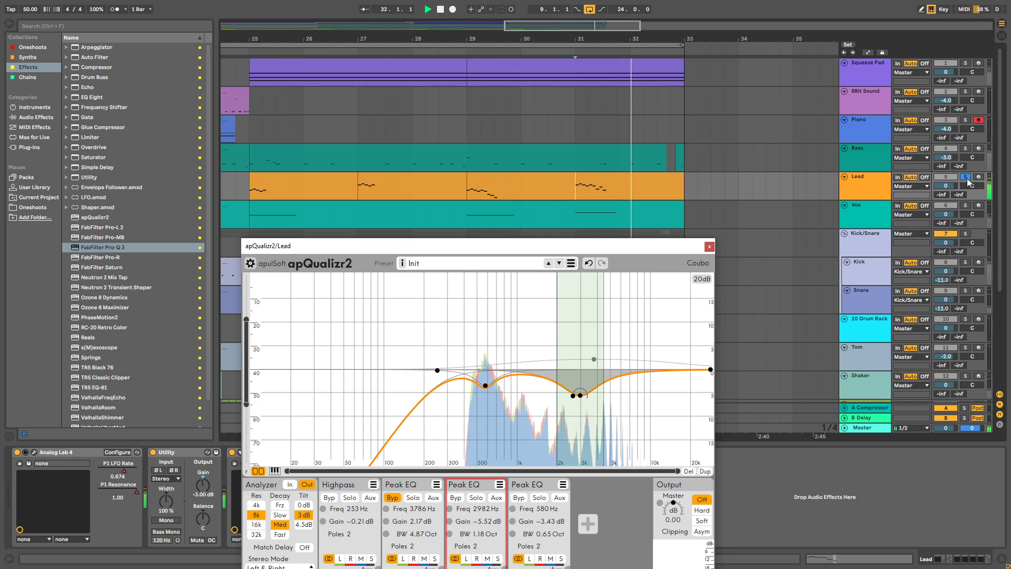
Unsolo the Lead and restart playback from bar 25 to check the new EQ in the full mix.
{"action": "left_click", "coordinate": [249, 192]}
{"action": "key", "text": "space"}
{"action": "key", "text": "space"}
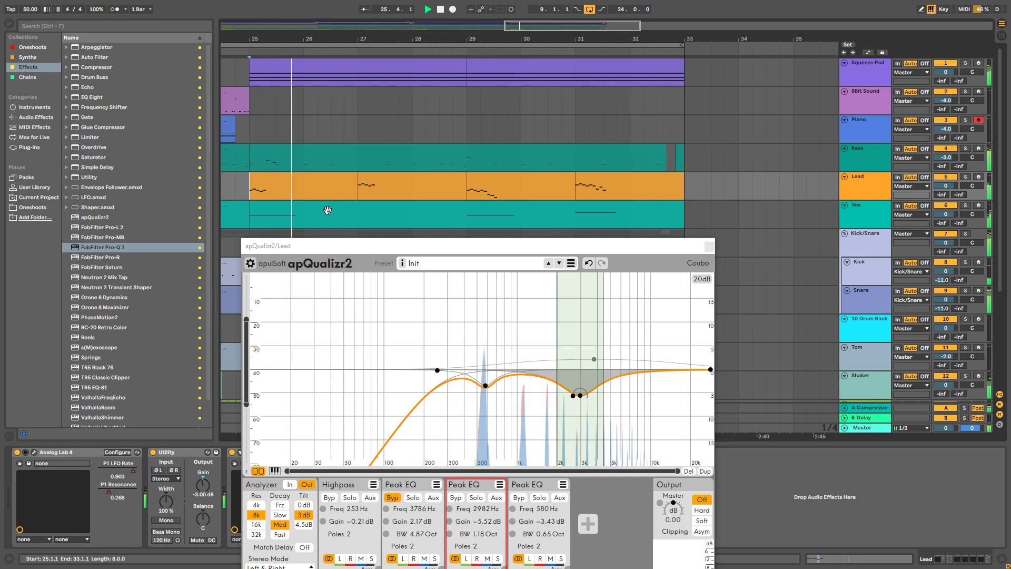
Close the Lead's apQualizr2, hide the device view and review the whole arrangement up to bar 33 during playback.
{"action": "left_click", "coordinate": [709, 246]}
{"action": "scroll", "coordinate": [419, 241], "scroll_direction": "down", "scroll_amount": 5}
{"action": "scroll", "coordinate": [419, 241], "scroll_direction": "up", "scroll_amount": 5}
{"action": "left_click_drag", "start_coordinate": [444, 39], "coordinate": [444, 5]}
{"action": "left_click_drag", "start_coordinate": [508, 441], "coordinate": [508, 547]}
{"action": "left_click_drag", "start_coordinate": [469, 39], "coordinate": [499, 48]}
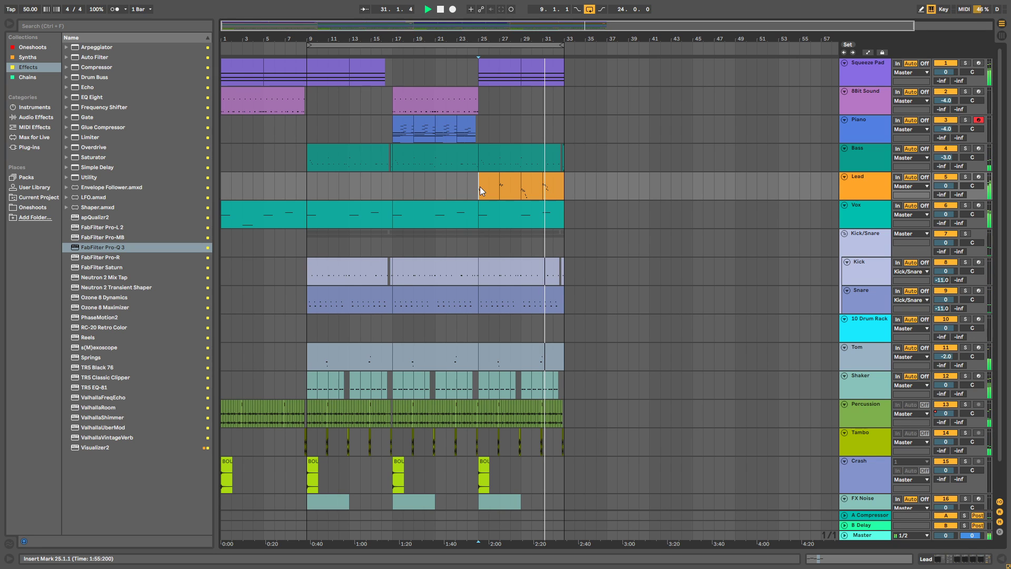
Extend the loop back to bar 1 for a 32-bar length and review the arrangement as it plays.
{"action": "left_click_drag", "start_coordinate": [398, 34], "coordinate": [398, 18]}
{"action": "left_click_drag", "start_coordinate": [301, 45], "coordinate": [221, 46]}
{"action": "left_click", "coordinate": [646, 154]}
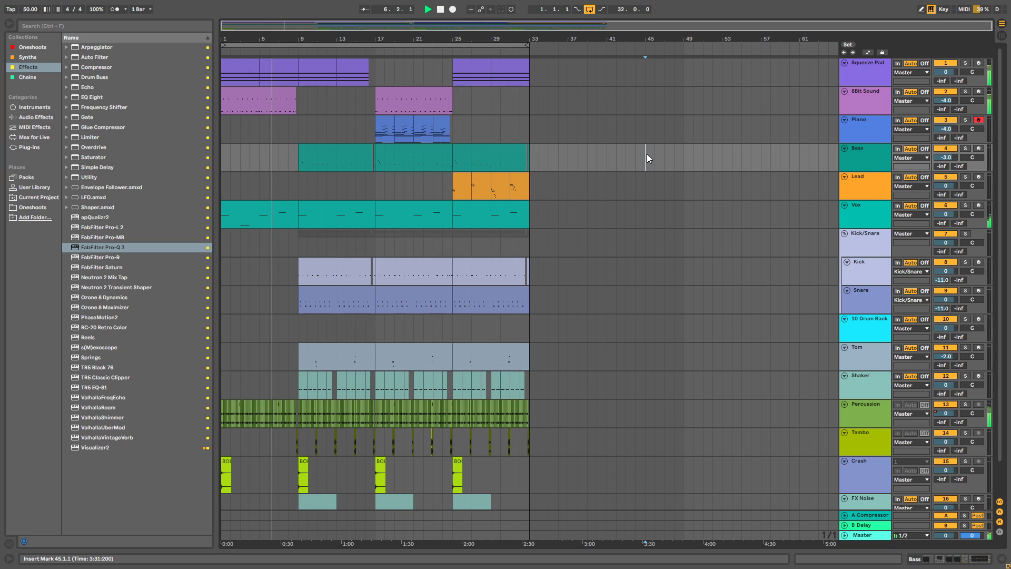
{"action": "left_click_drag", "start_coordinate": [371, 39], "coordinate": [466, 66]}
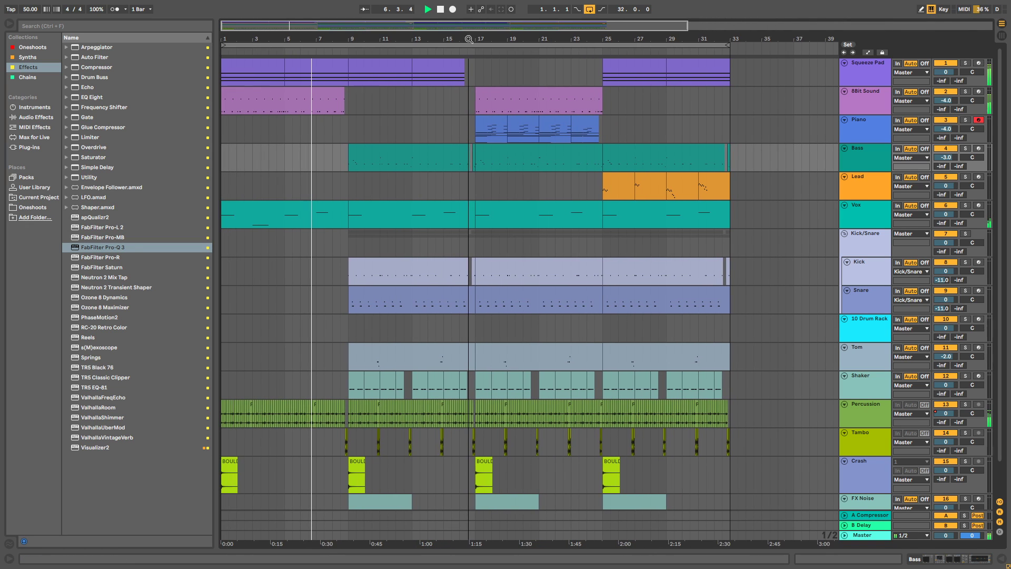